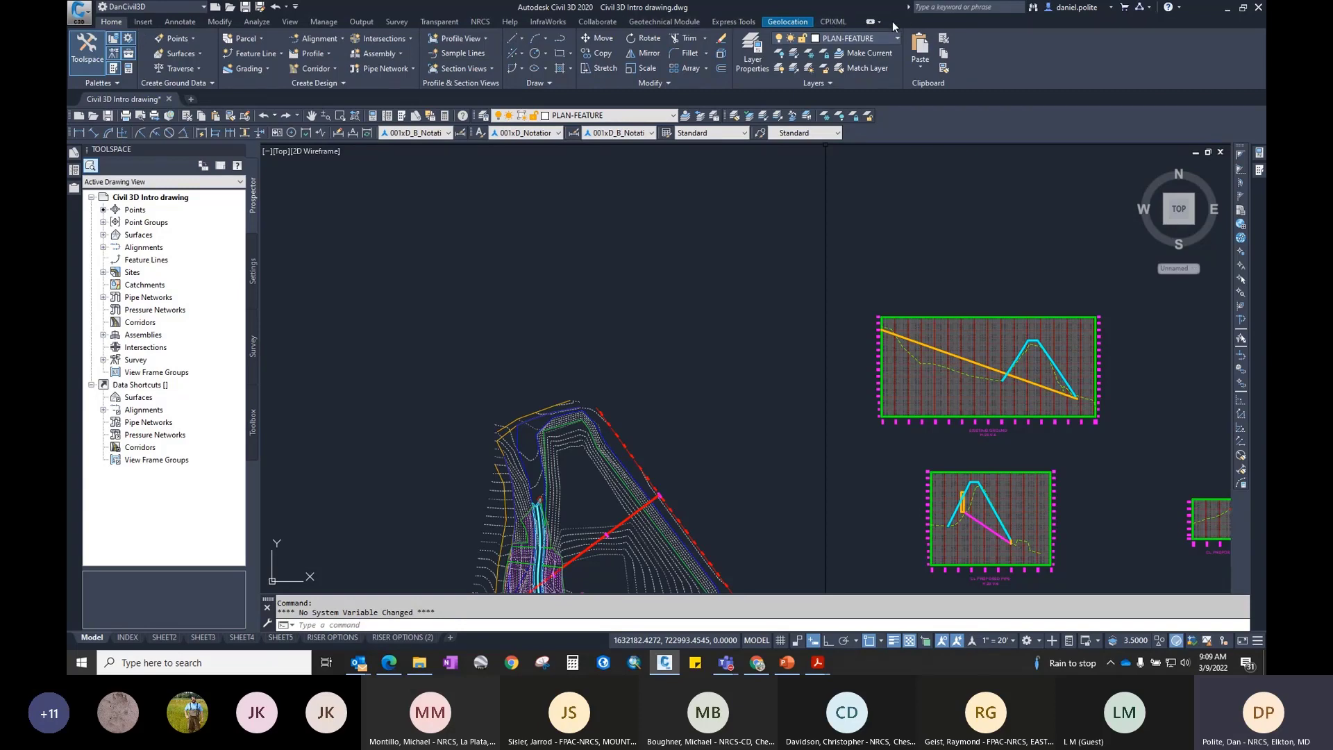
Step: Examine the ribbon's minimize choices, the additional Draw and Modify tools, and the ribbon display options
{"action": "left_click", "coordinate": [879, 23]}
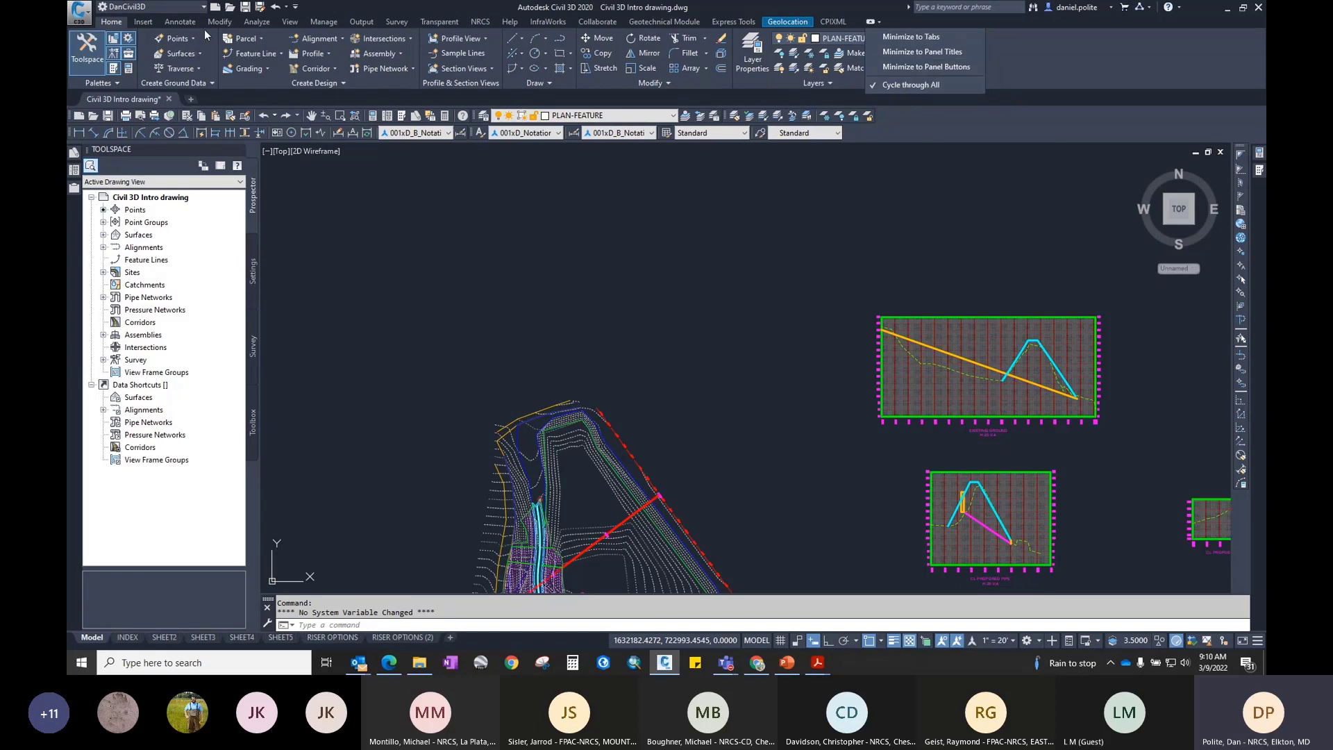
{"action": "left_click", "coordinate": [442, 165]}
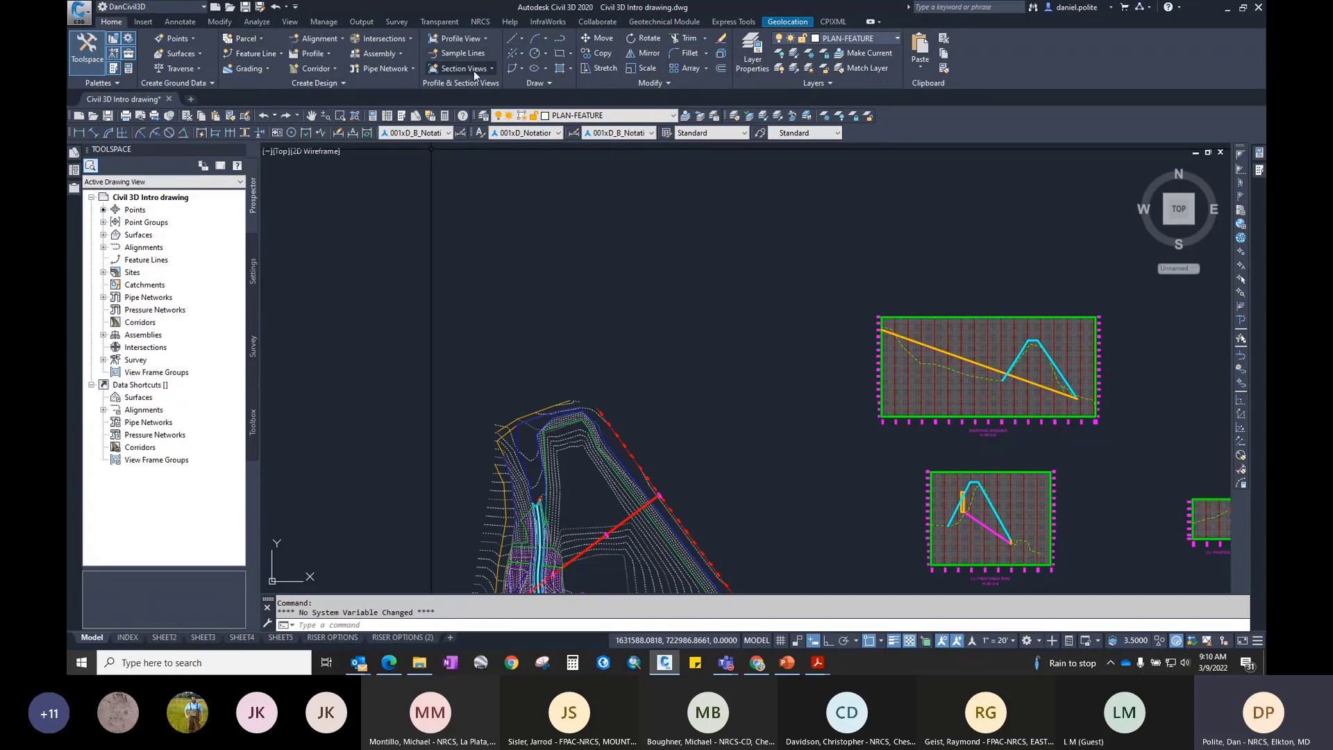
{"action": "left_click", "coordinate": [547, 81]}
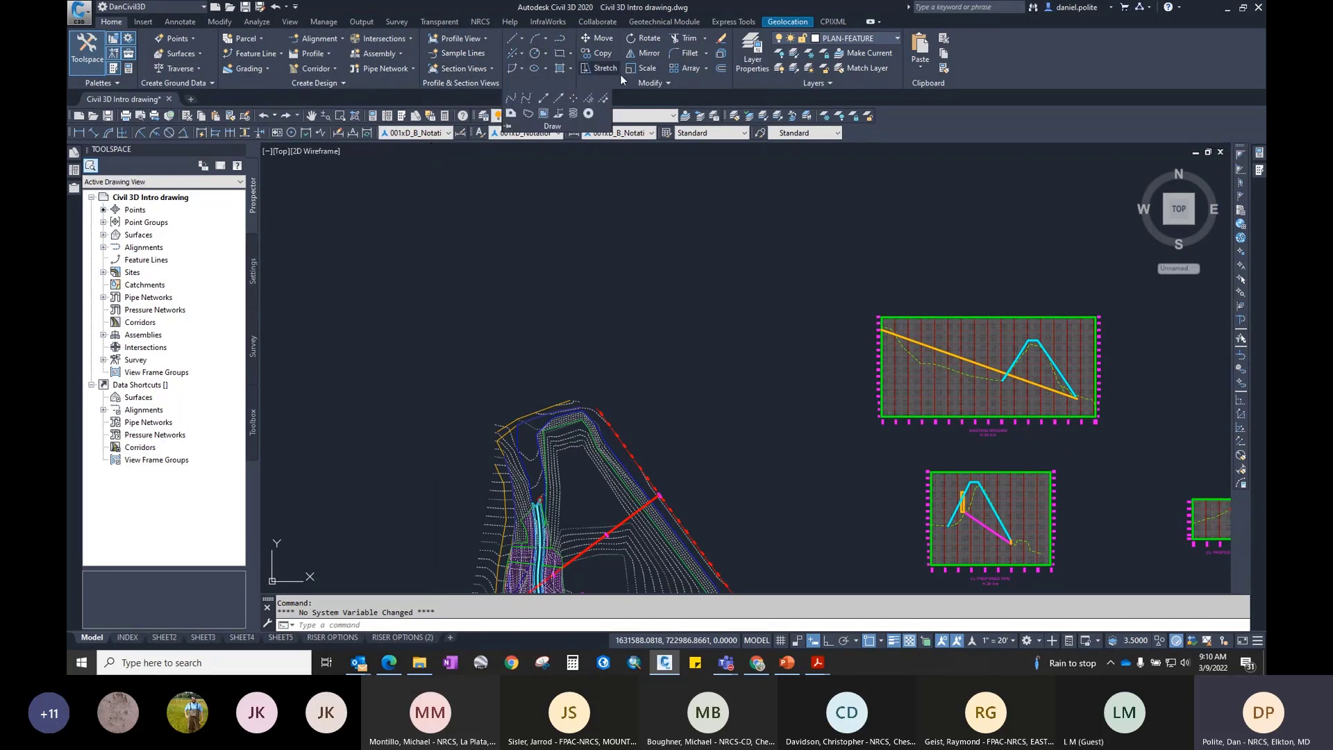
{"action": "left_click", "coordinate": [669, 83]}
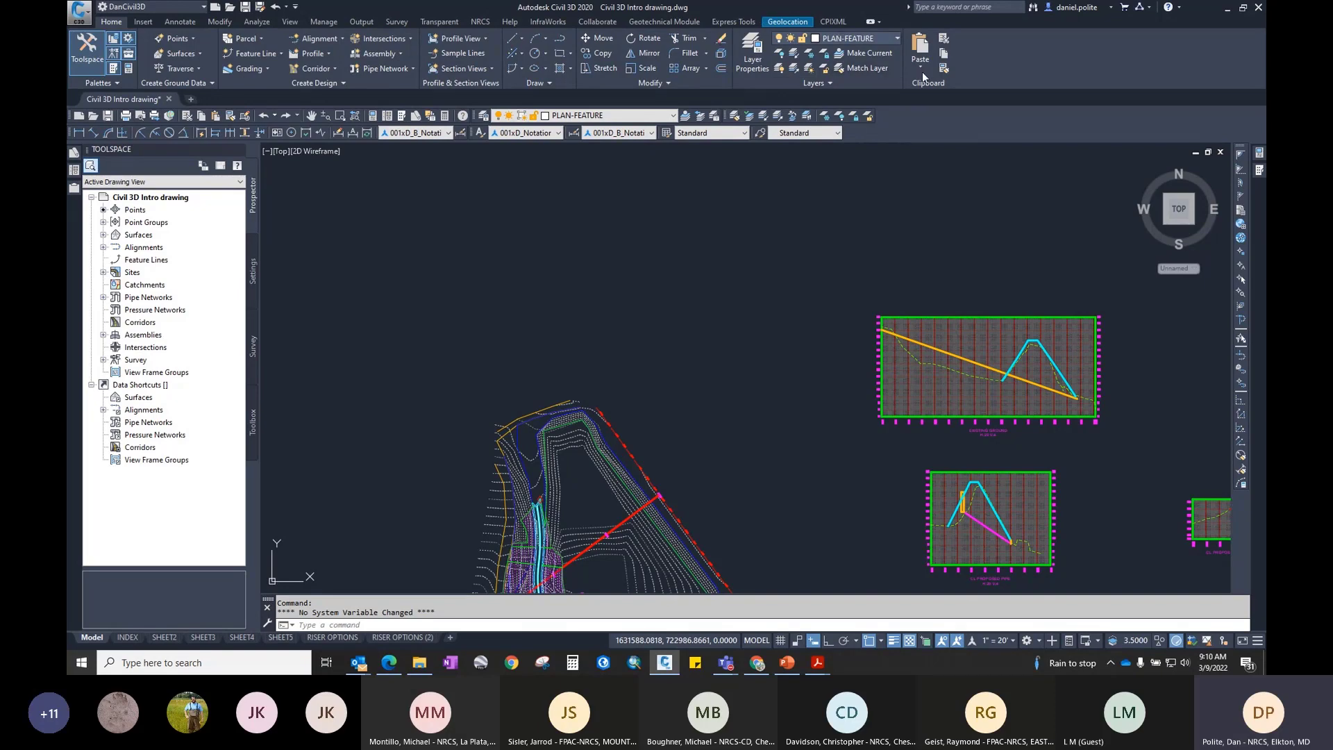
{"action": "right_click", "coordinate": [972, 75]}
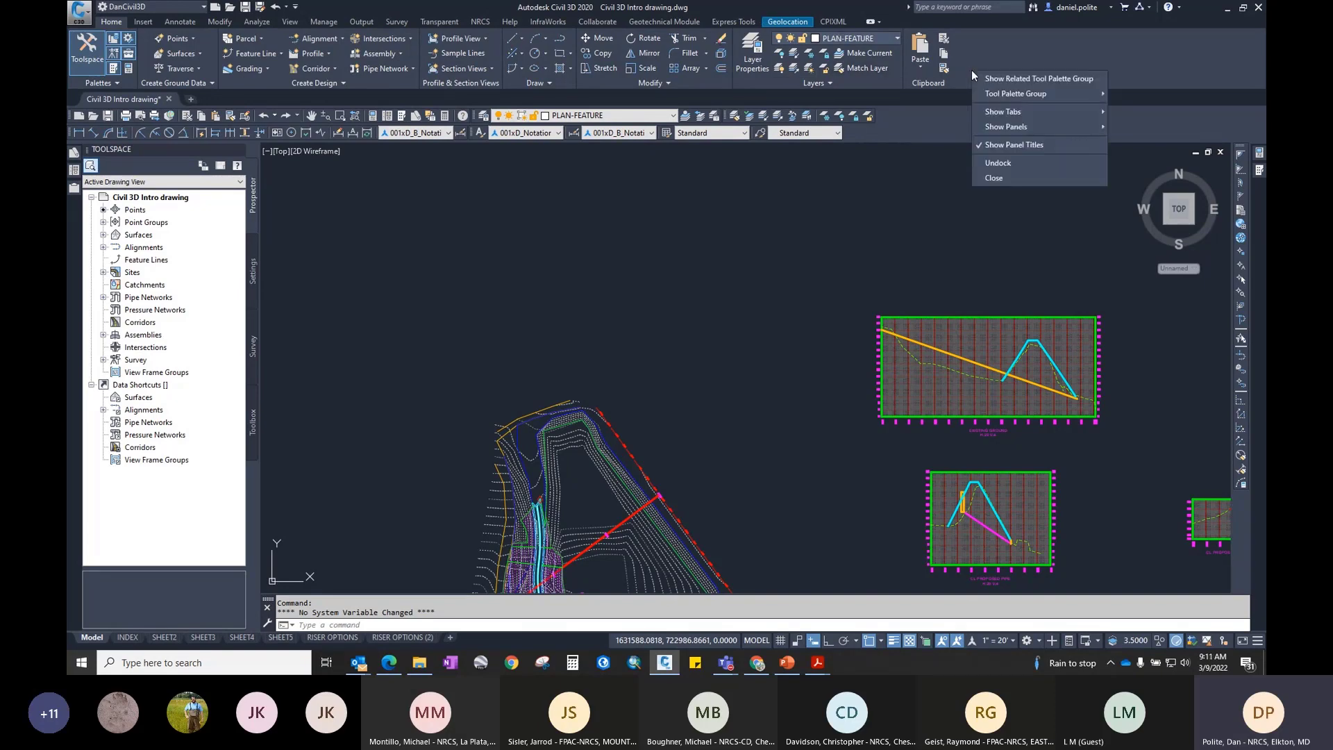
{"action": "mouse_move", "coordinate": [991, 97]}
{"action": "left_click", "coordinate": [503, 265]}
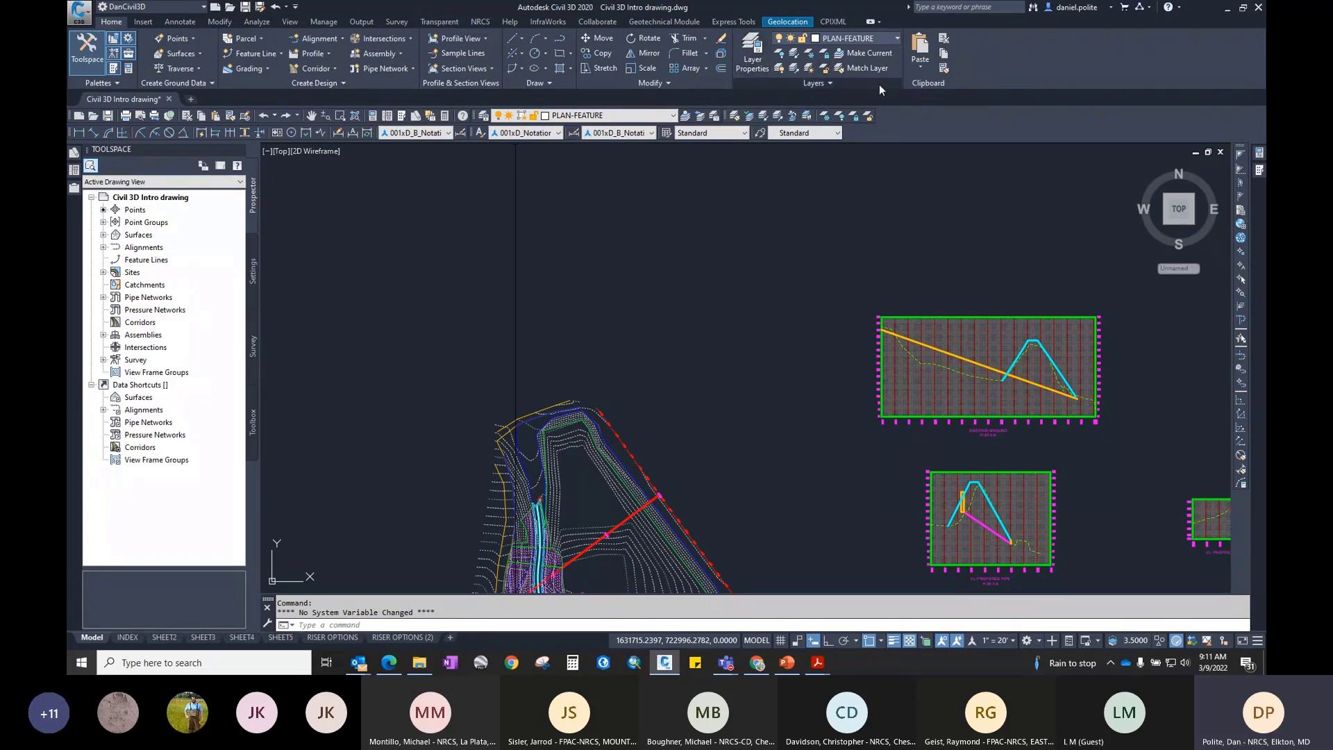
Step: Float the Layers tool group over the drawing, switch its orientation, and return it to the ribbon
{"action": "mouse_move", "coordinate": [895, 73]}
{"action": "left_mouse_down"}
{"action": "mouse_move", "coordinate": [859, 157]}
{"action": "mouse_move", "coordinate": [802, 235]}
{"action": "mouse_move", "coordinate": [667, 298]}
{"action": "left_mouse_up"}
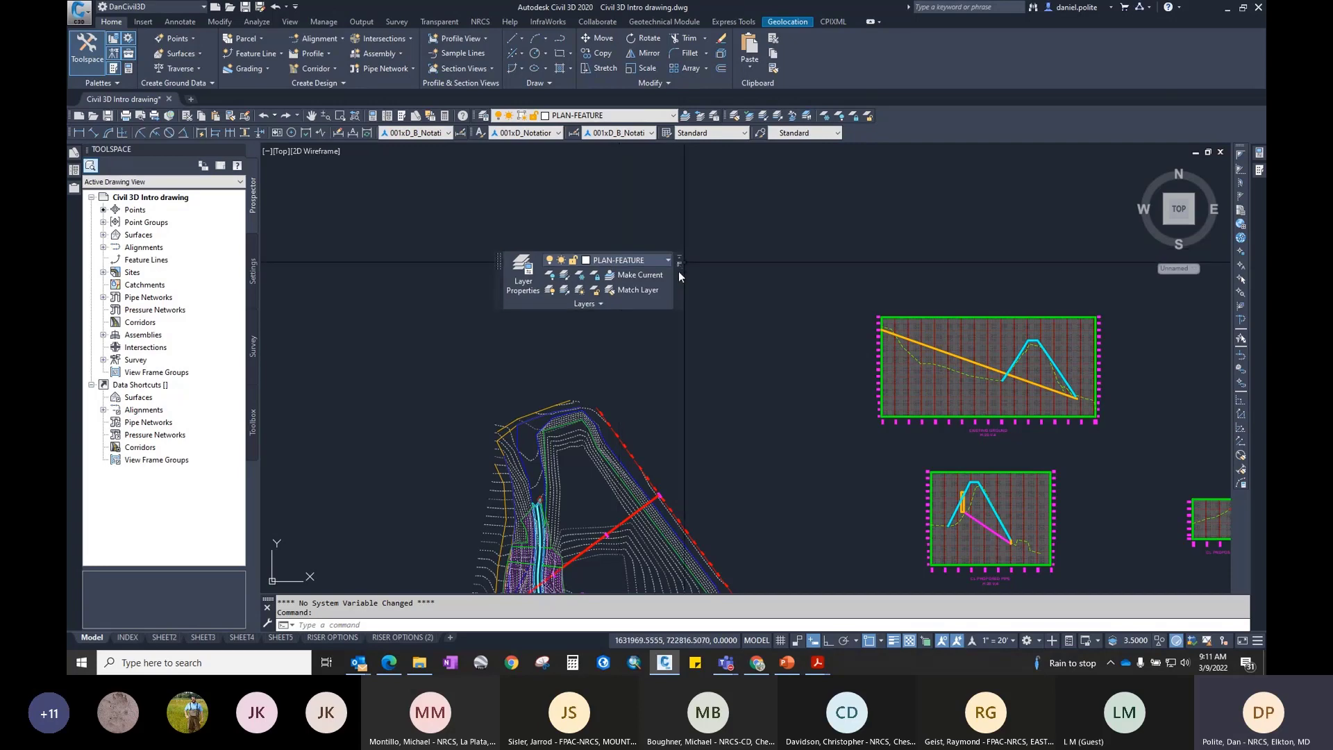
{"action": "left_click", "coordinate": [679, 264]}
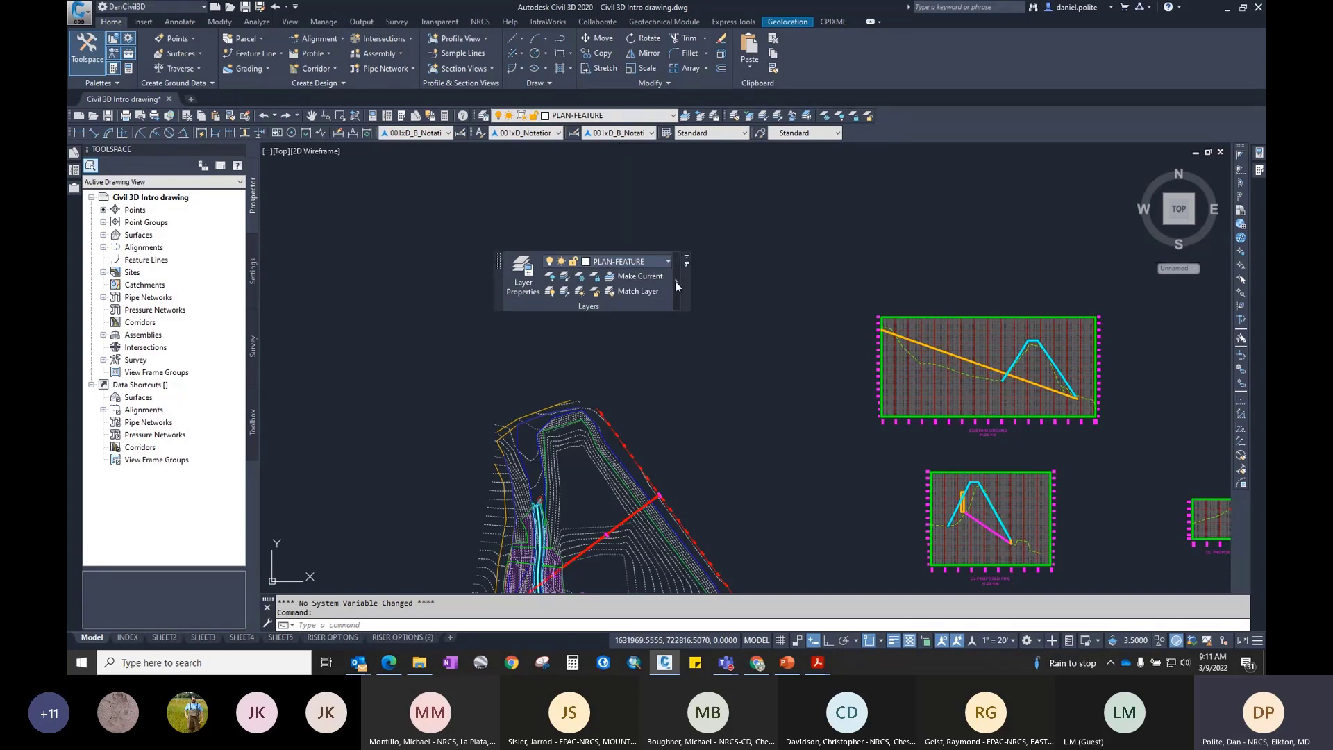
{"action": "left_click", "coordinate": [676, 281]}
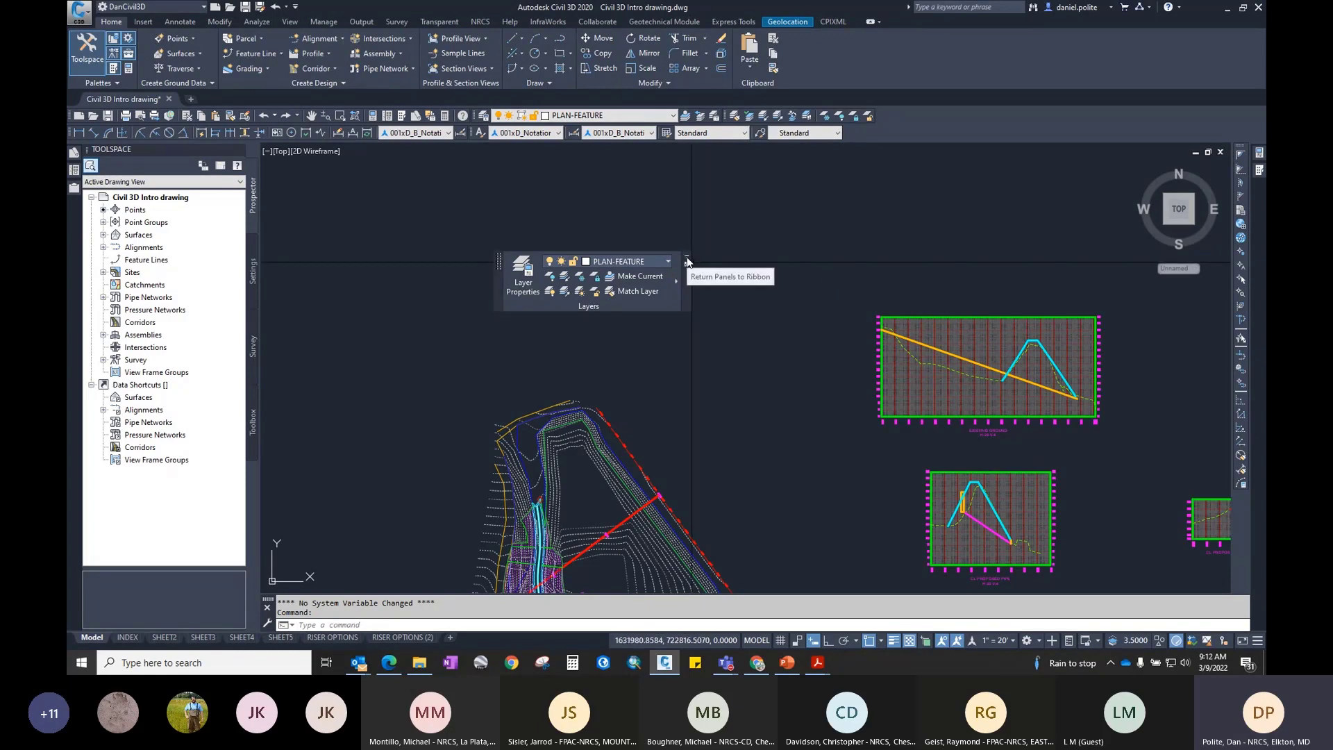
{"action": "left_click", "coordinate": [687, 261]}
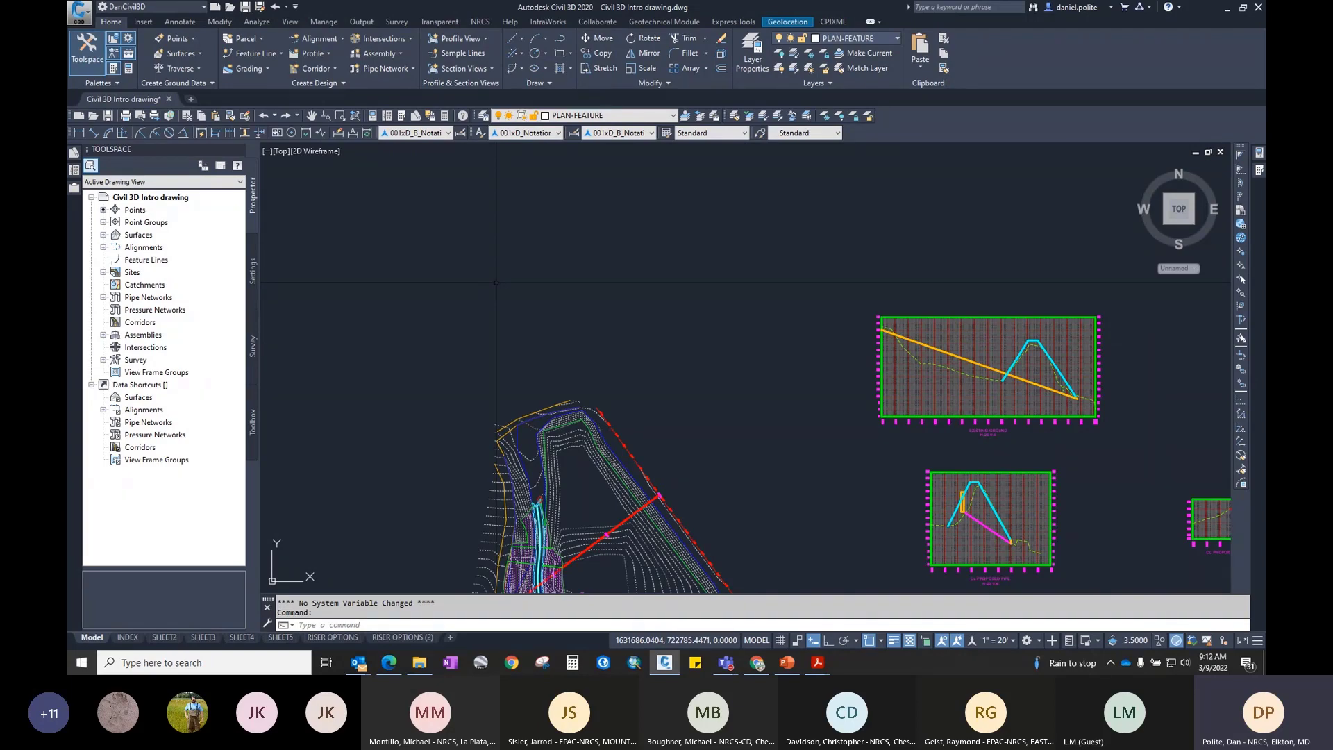
Step: Review the additional Modify tools and keep the additional Draw tools pinned open over the drawing
{"action": "left_click", "coordinate": [663, 82]}
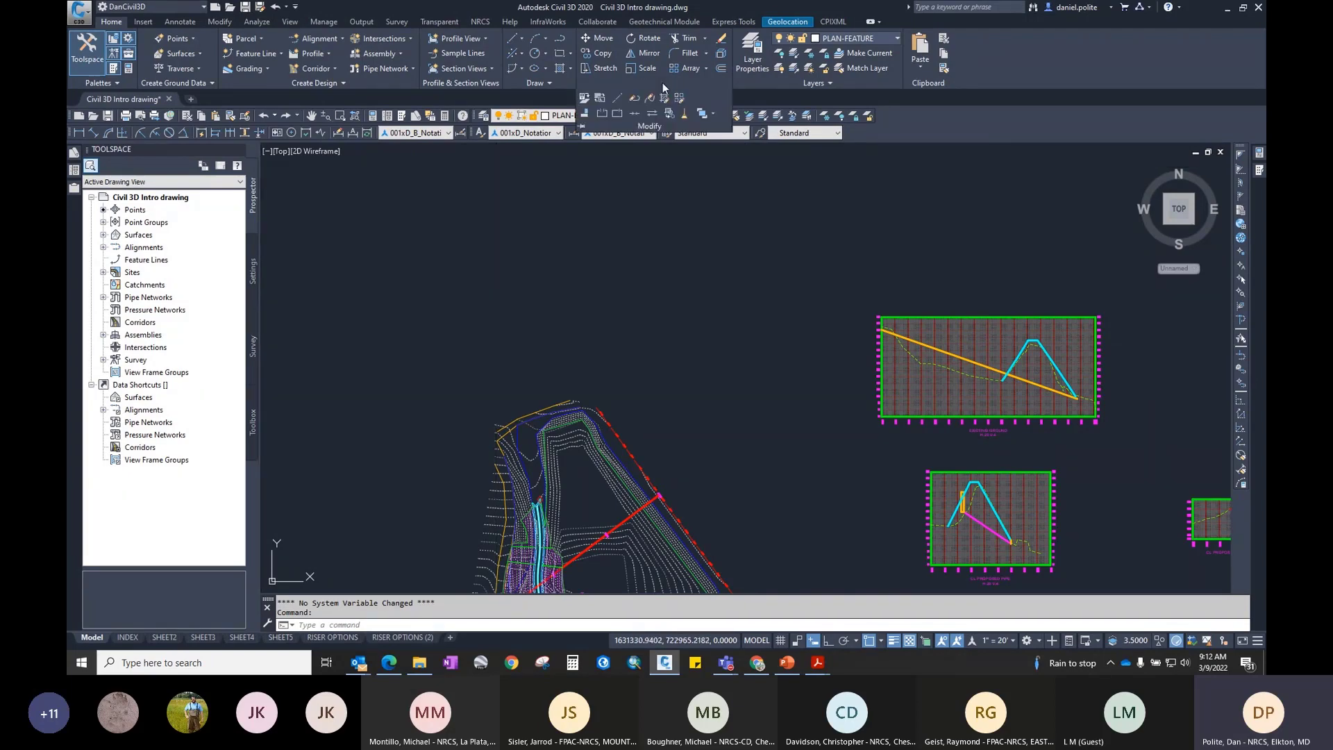
{"action": "left_click", "coordinate": [545, 84]}
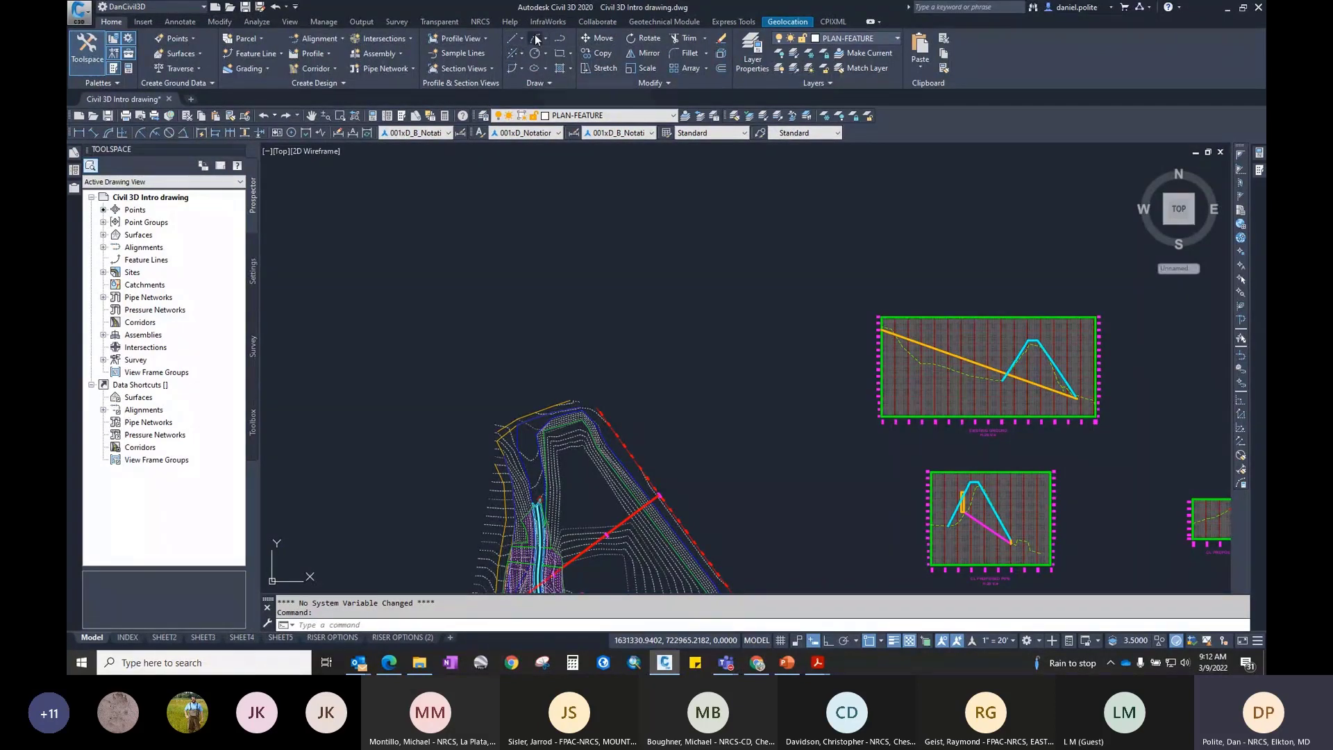
{"action": "left_click", "coordinate": [544, 81]}
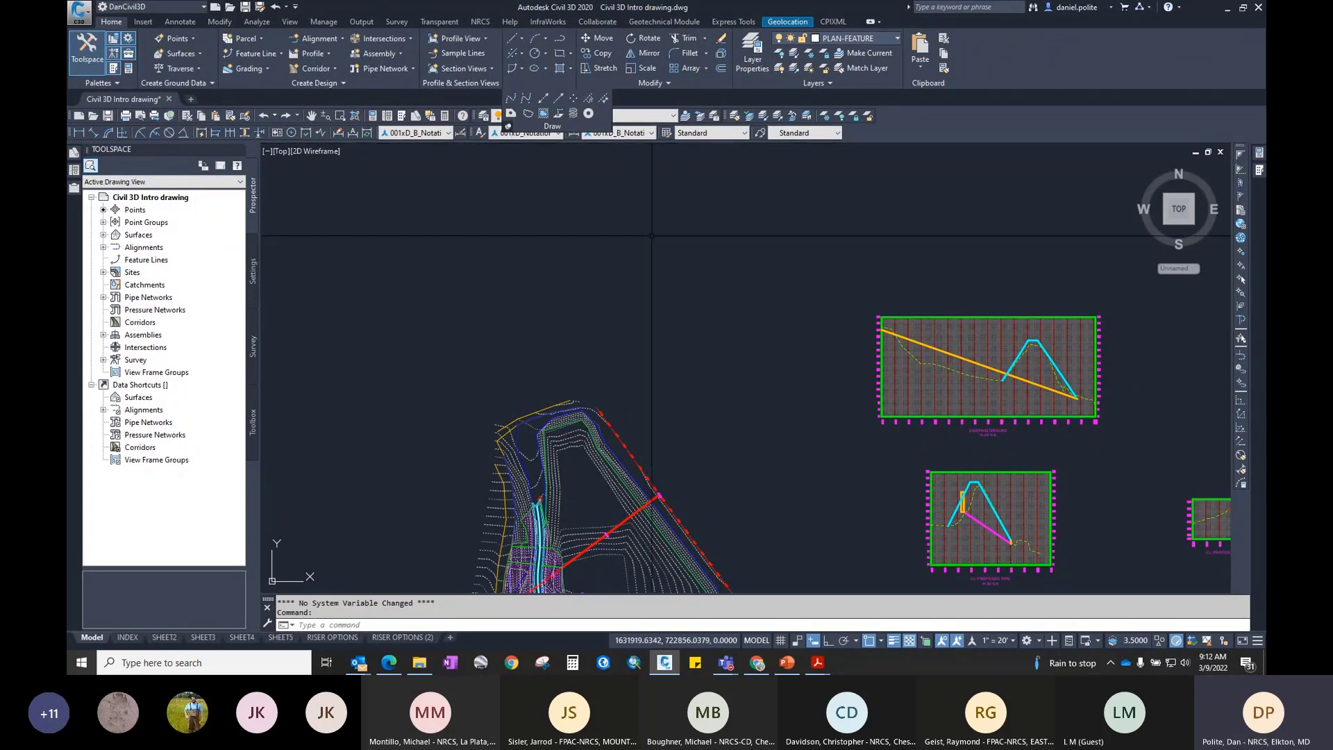
{"action": "left_click", "coordinate": [646, 274]}
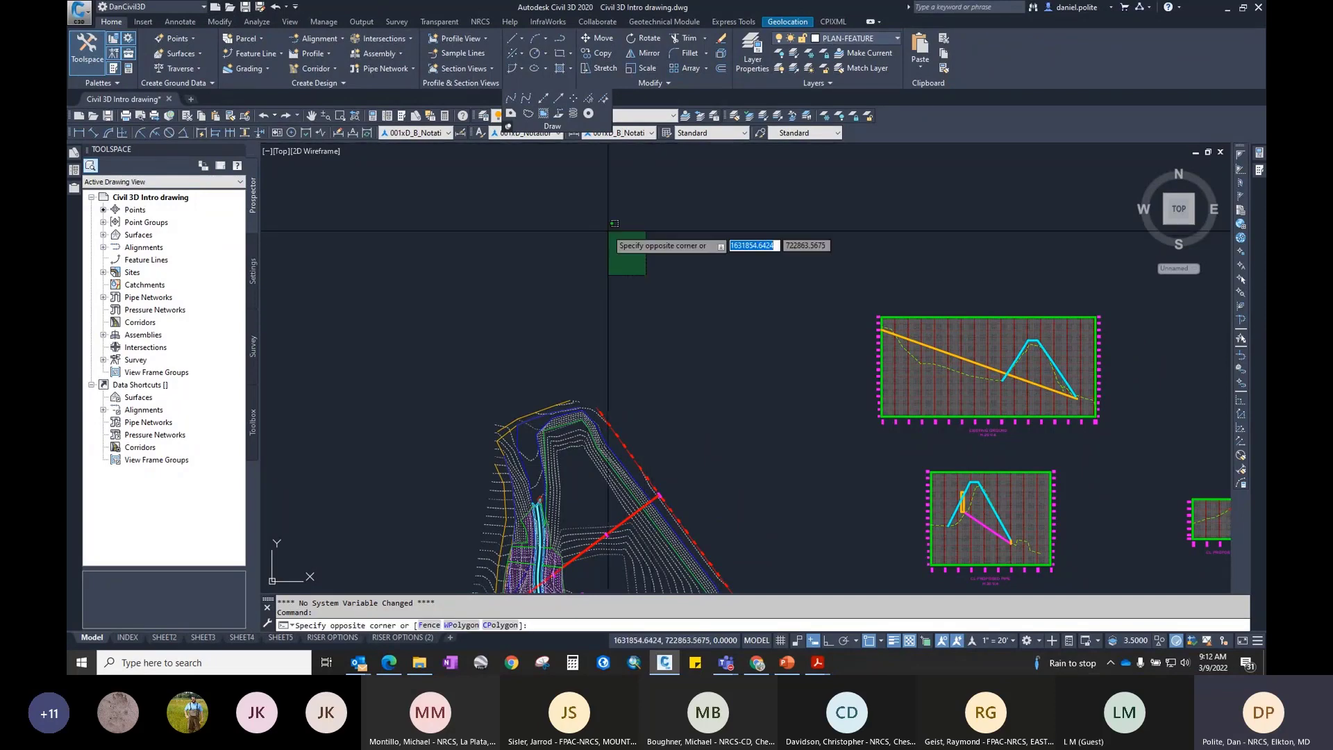
Step: Look through the Insert and Annotate tool sets, return to the Home tools, and review the additional Modify tools
{"action": "left_click", "coordinate": [440, 22]}
{"action": "left_click", "coordinate": [122, 21]}
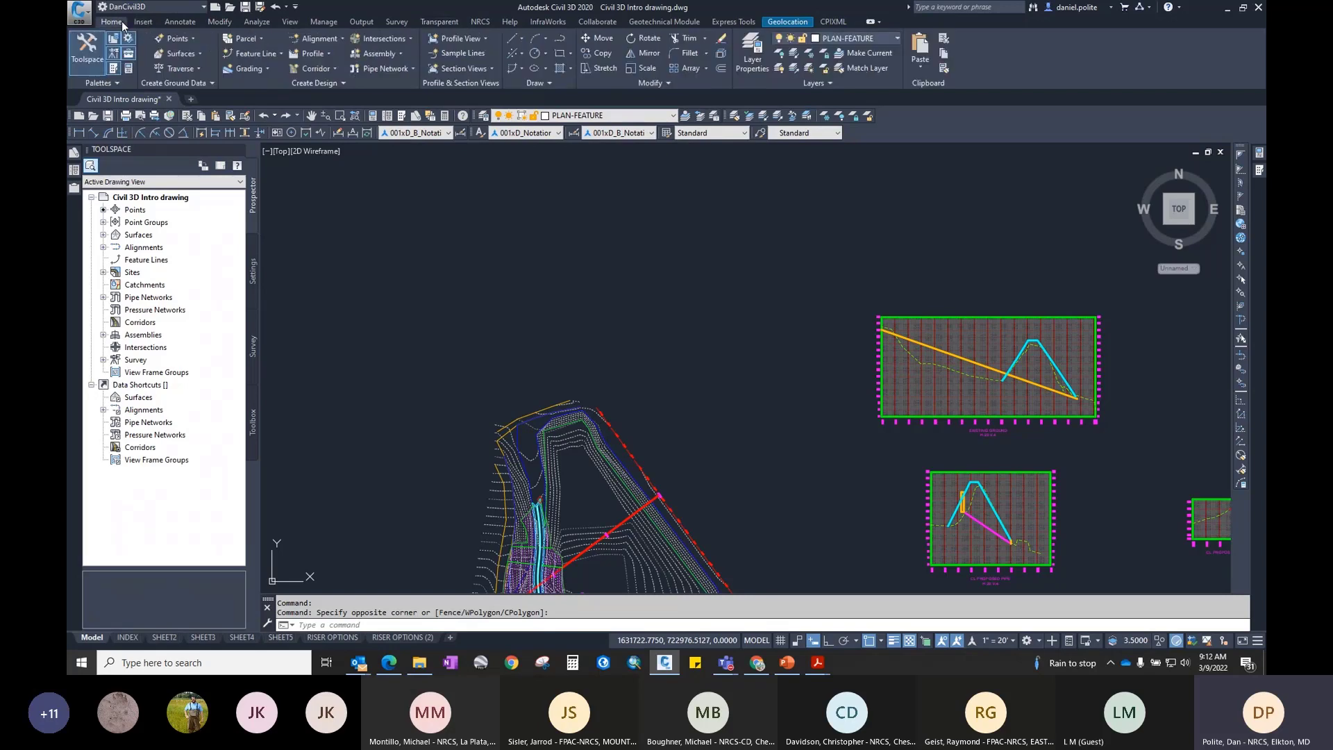
{"action": "left_click", "coordinate": [141, 22]}
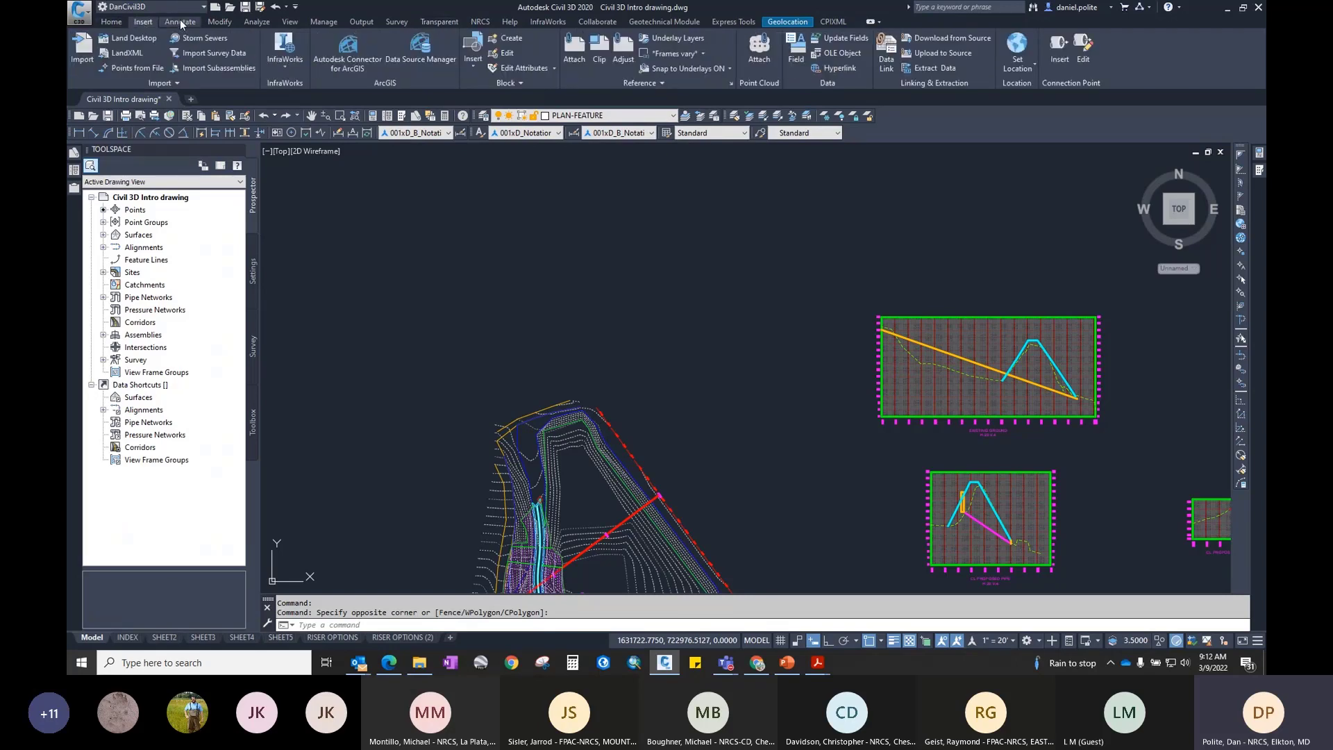
{"action": "left_click", "coordinate": [182, 23]}
{"action": "left_click", "coordinate": [111, 21]}
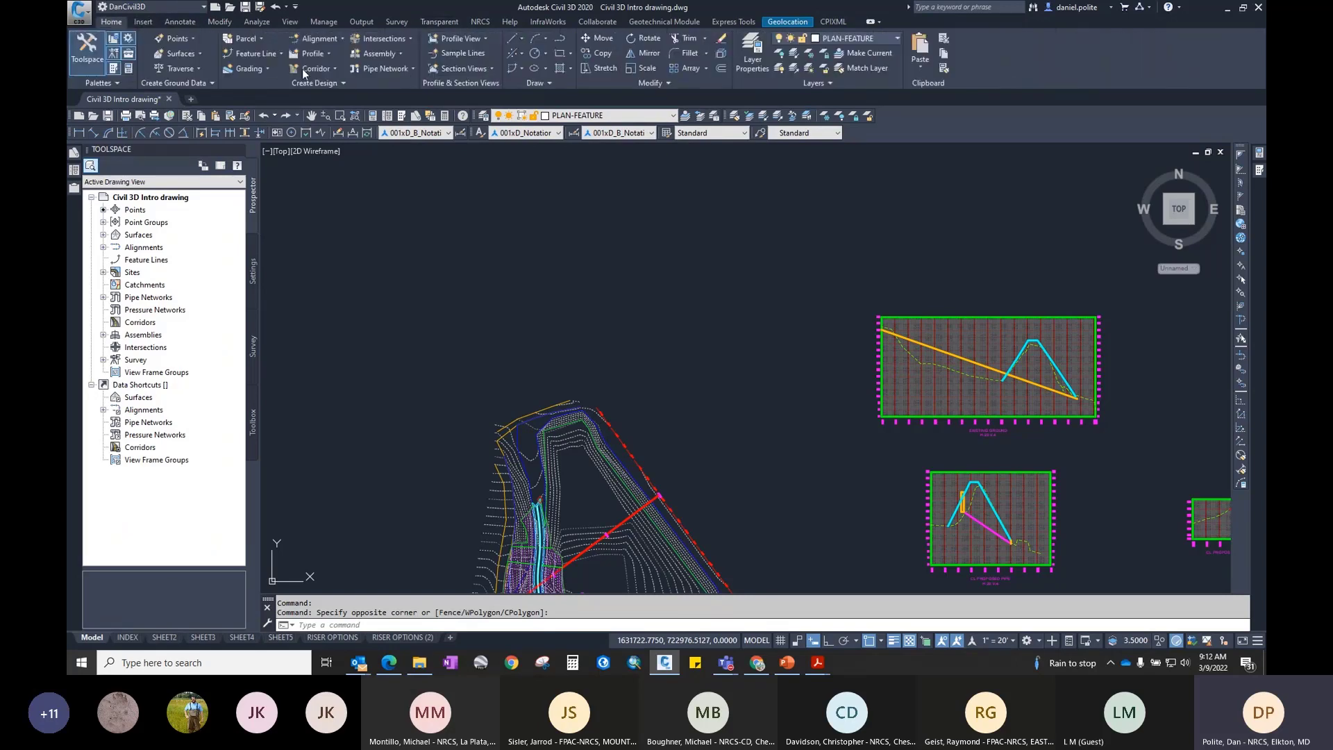
{"action": "left_click", "coordinate": [651, 83]}
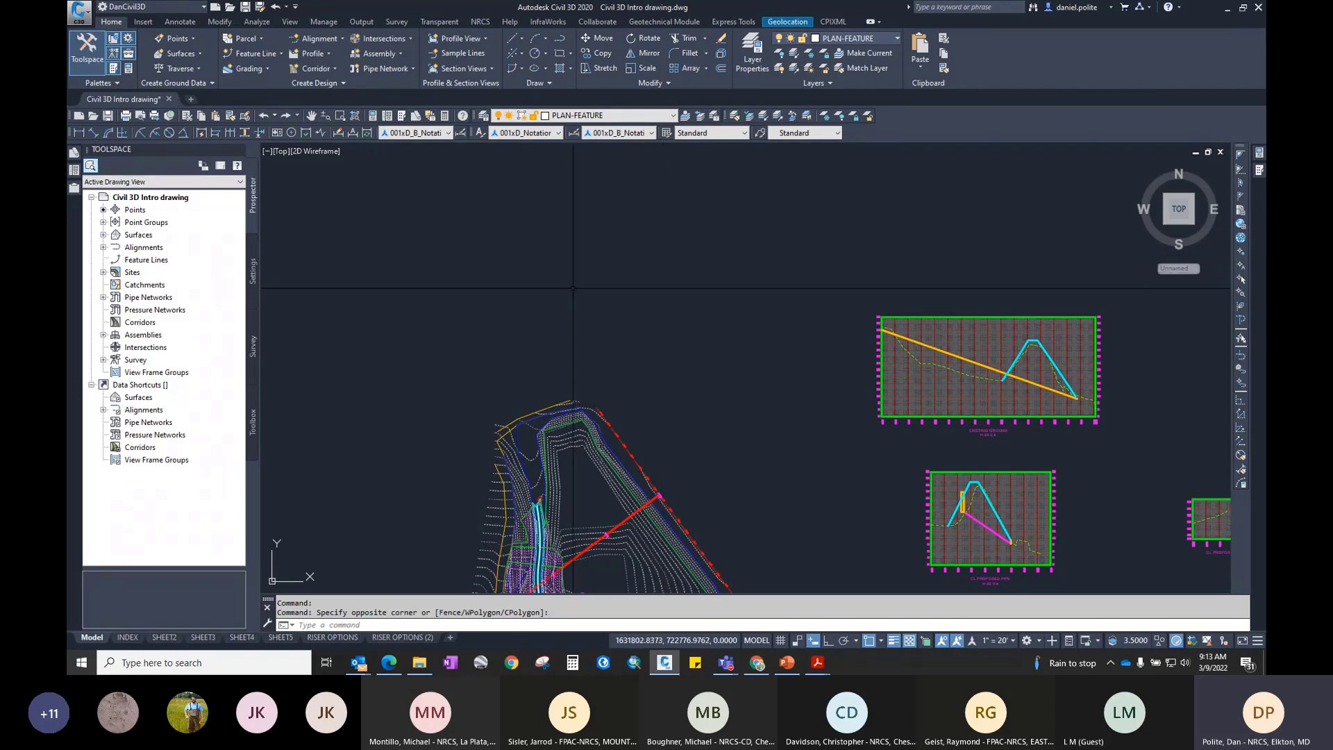
Step: Start a multiline text (MTEXT) object in the empty area above the plan and narrow its text box
{"action": "type", "text": "MT"}
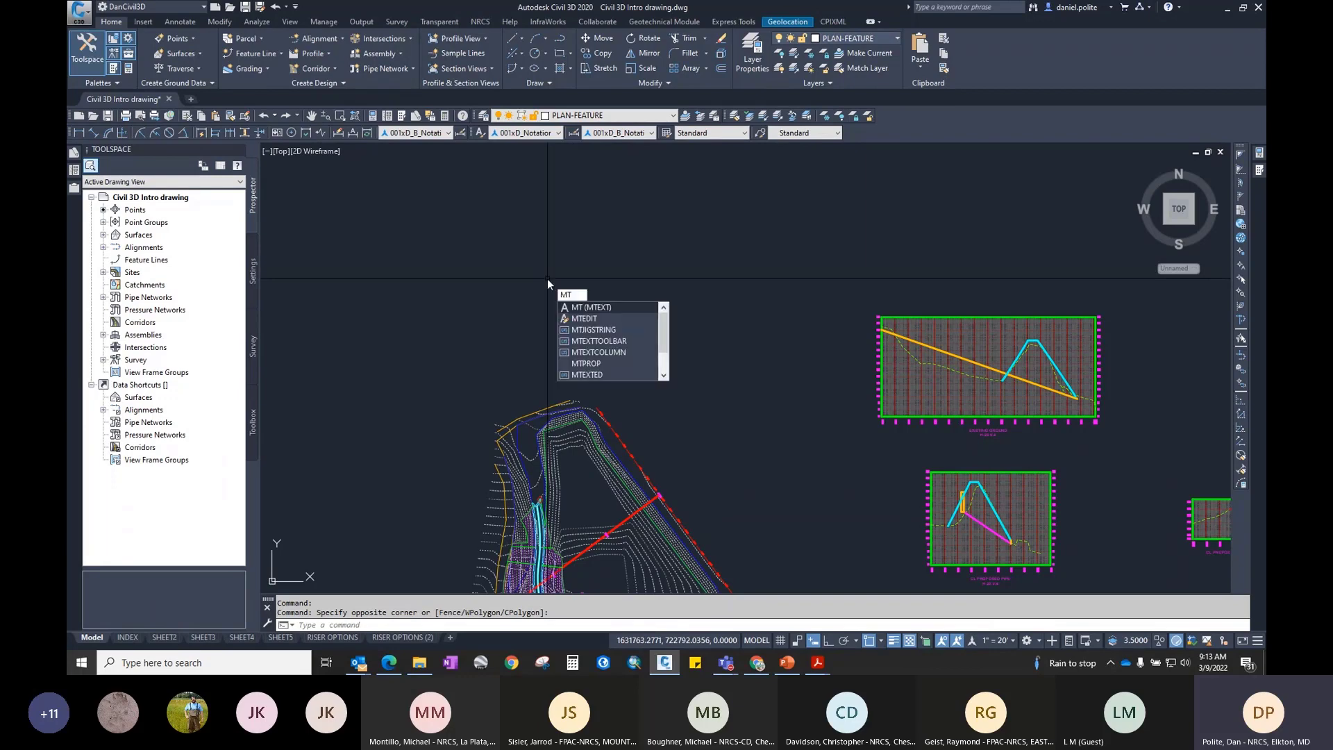
{"action": "left_click", "coordinate": [580, 307]}
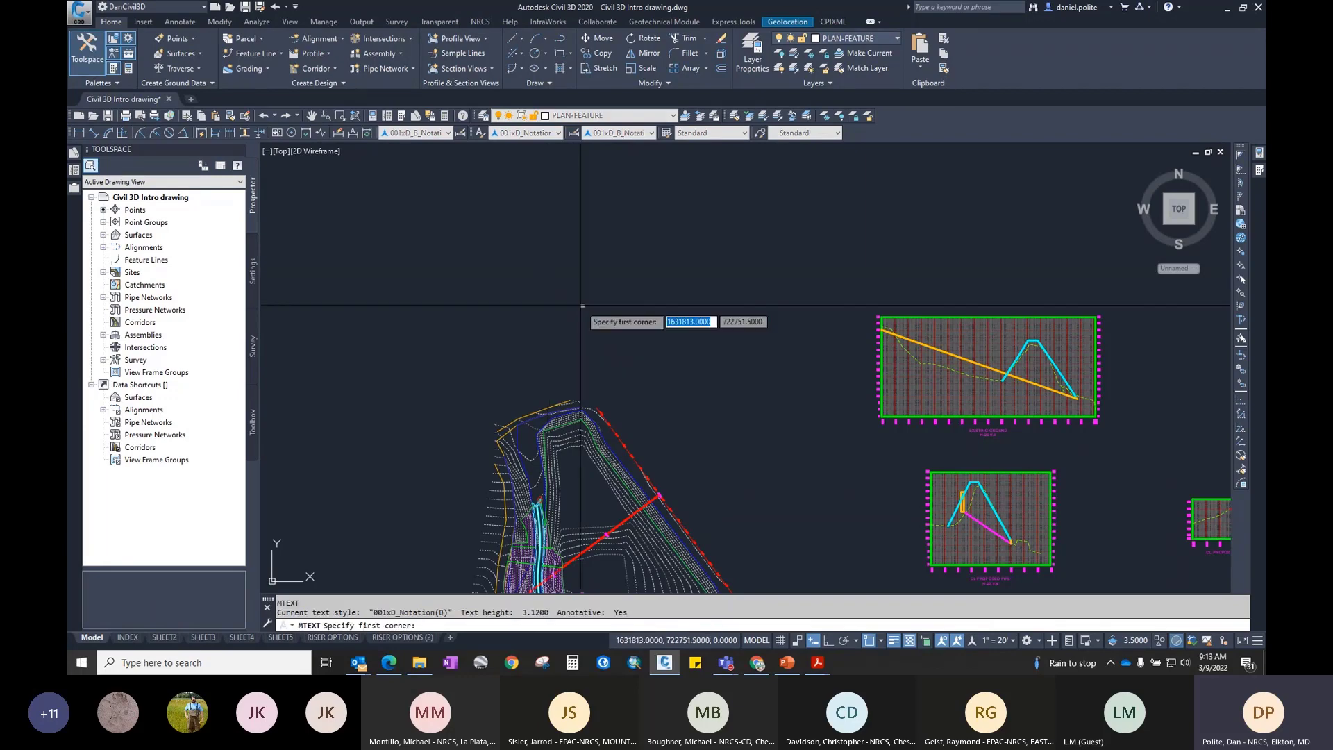
{"action": "left_click", "coordinate": [564, 298]}
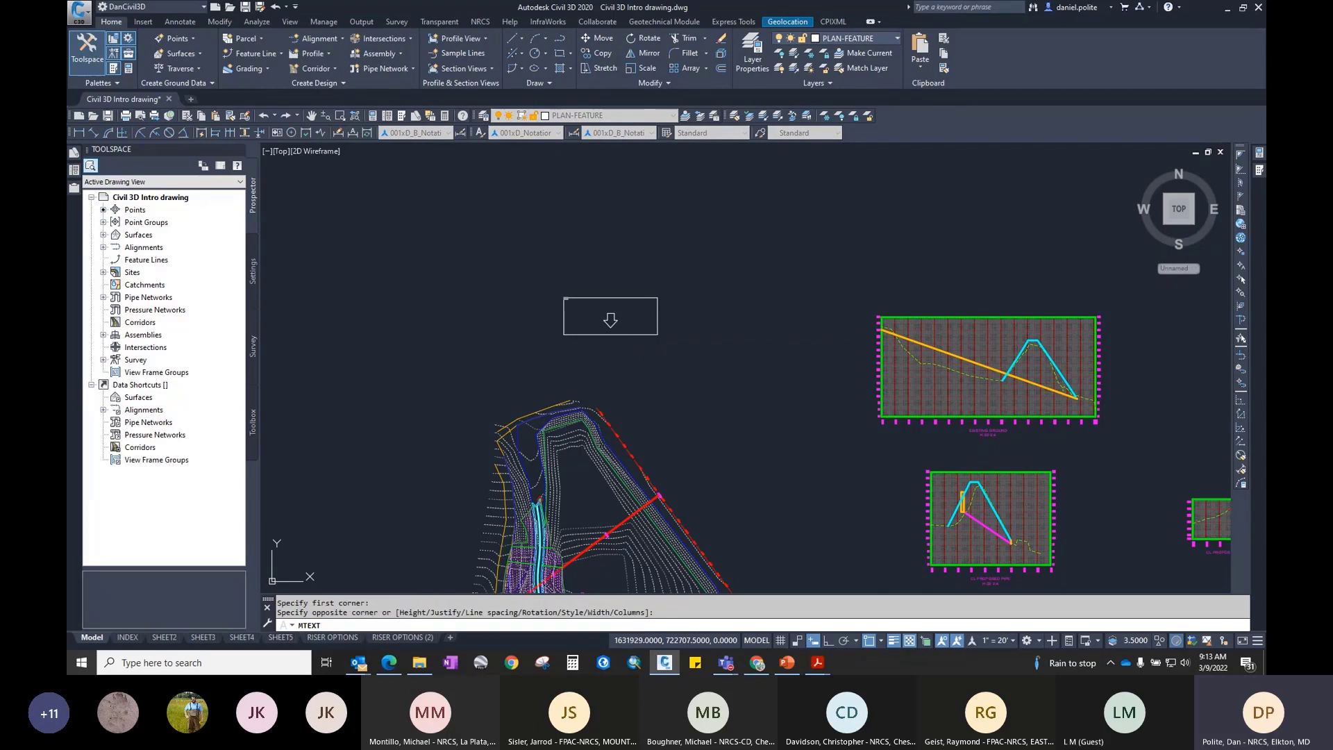
{"action": "left_click", "coordinate": [657, 335]}
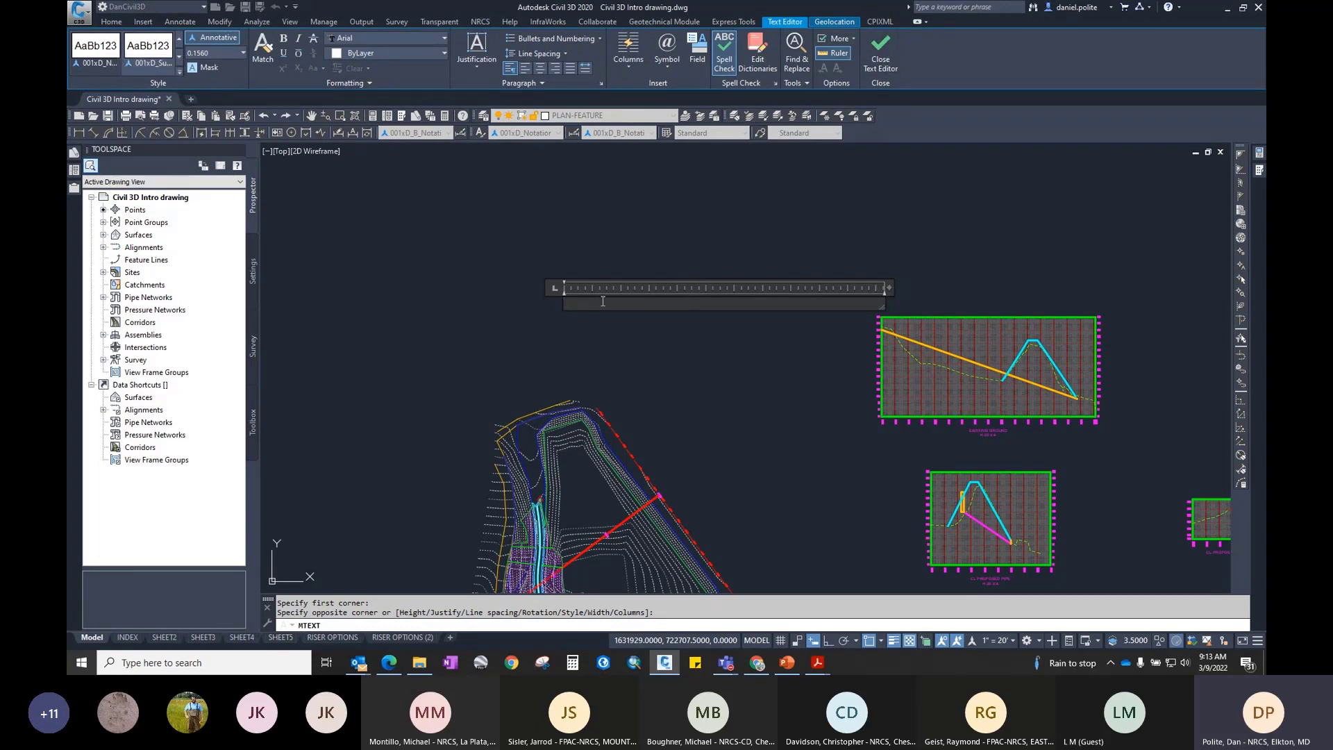
{"action": "middle_click_drag", "start_coordinate": [625, 314], "coordinate": [519, 310]}
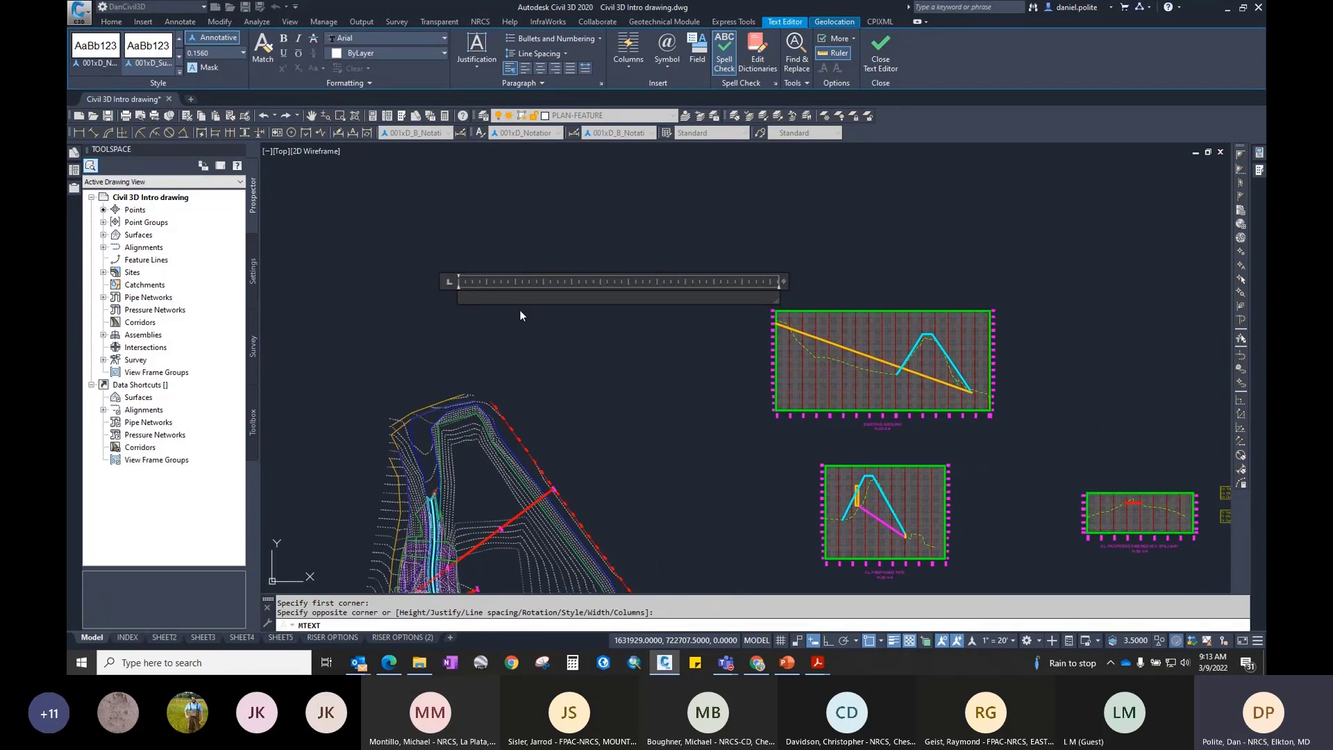
{"action": "scroll", "coordinate": [519, 309], "scroll_direction": "up", "scroll_amount": 2}
{"action": "left_click_drag", "start_coordinate": [930, 271], "coordinate": [702, 270]}
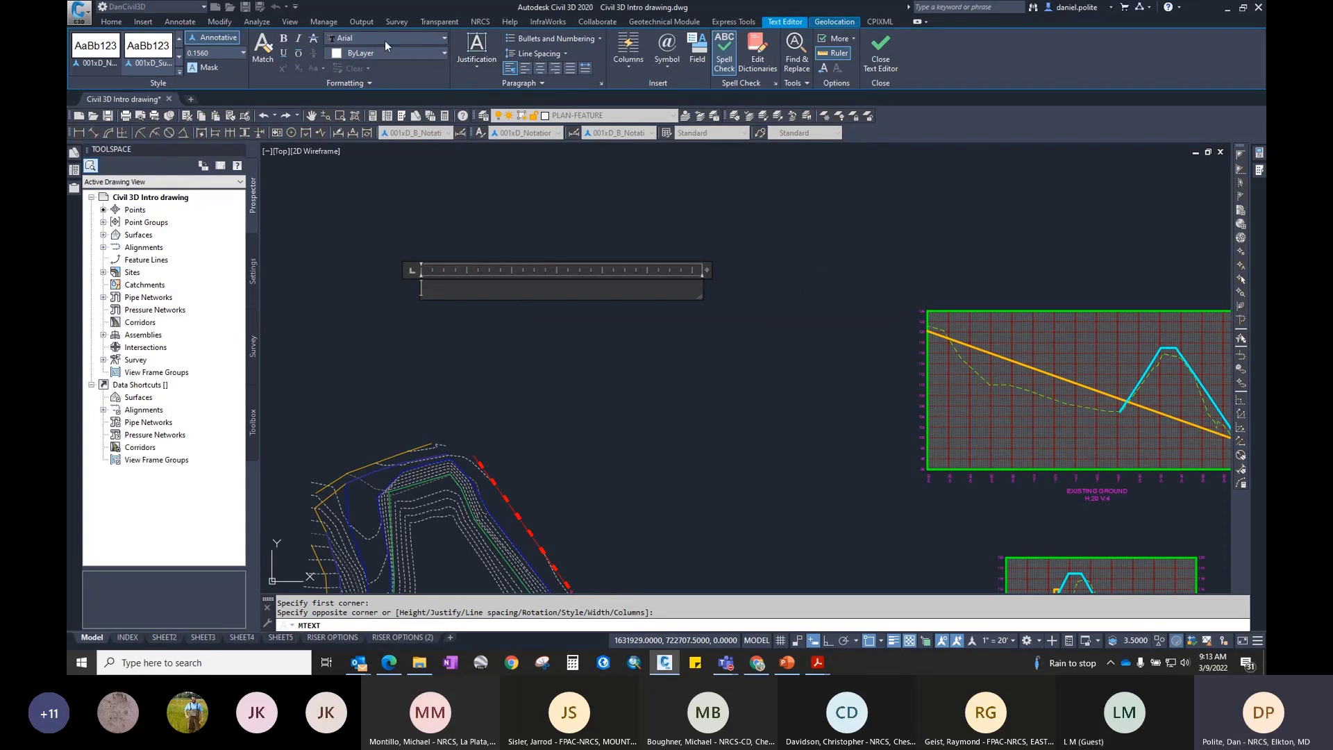
Step: Examine the multiline text's style, formatting, paragraph and column settings
{"action": "left_click", "coordinate": [177, 69]}
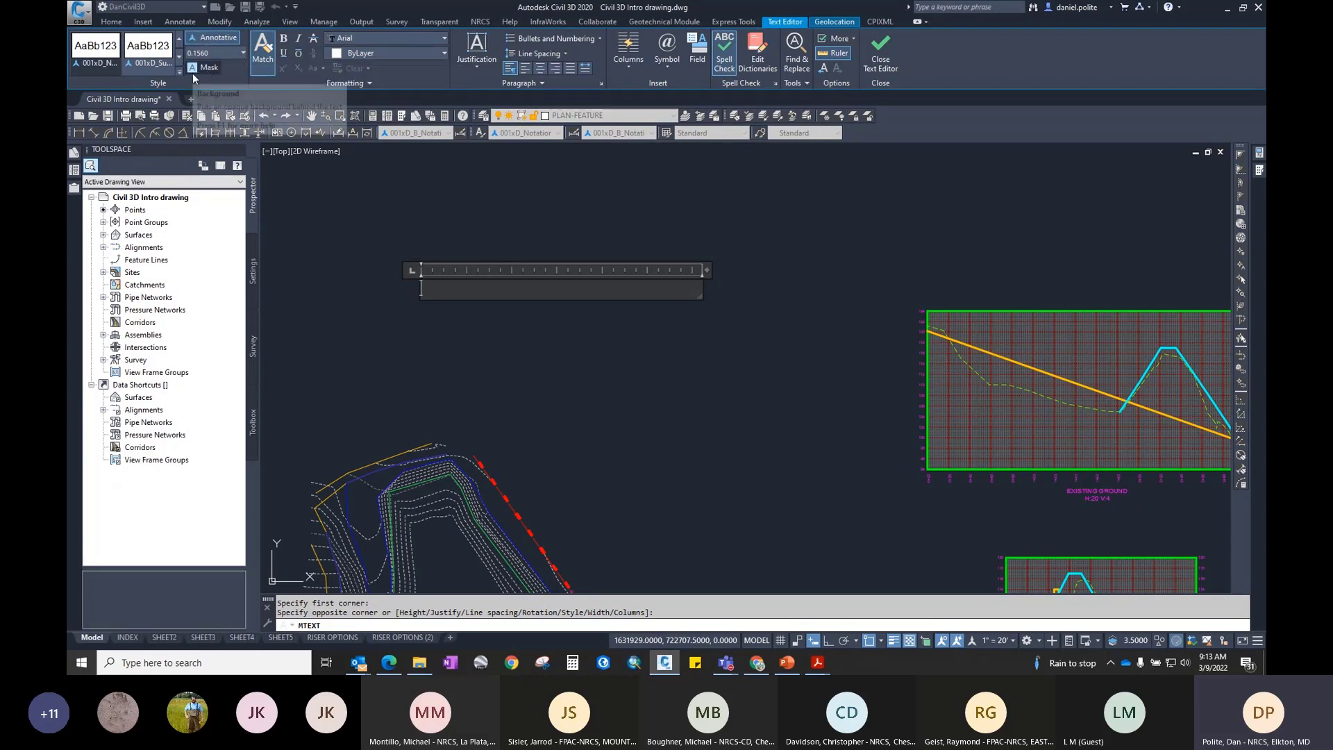
{"action": "left_click", "coordinate": [365, 82]}
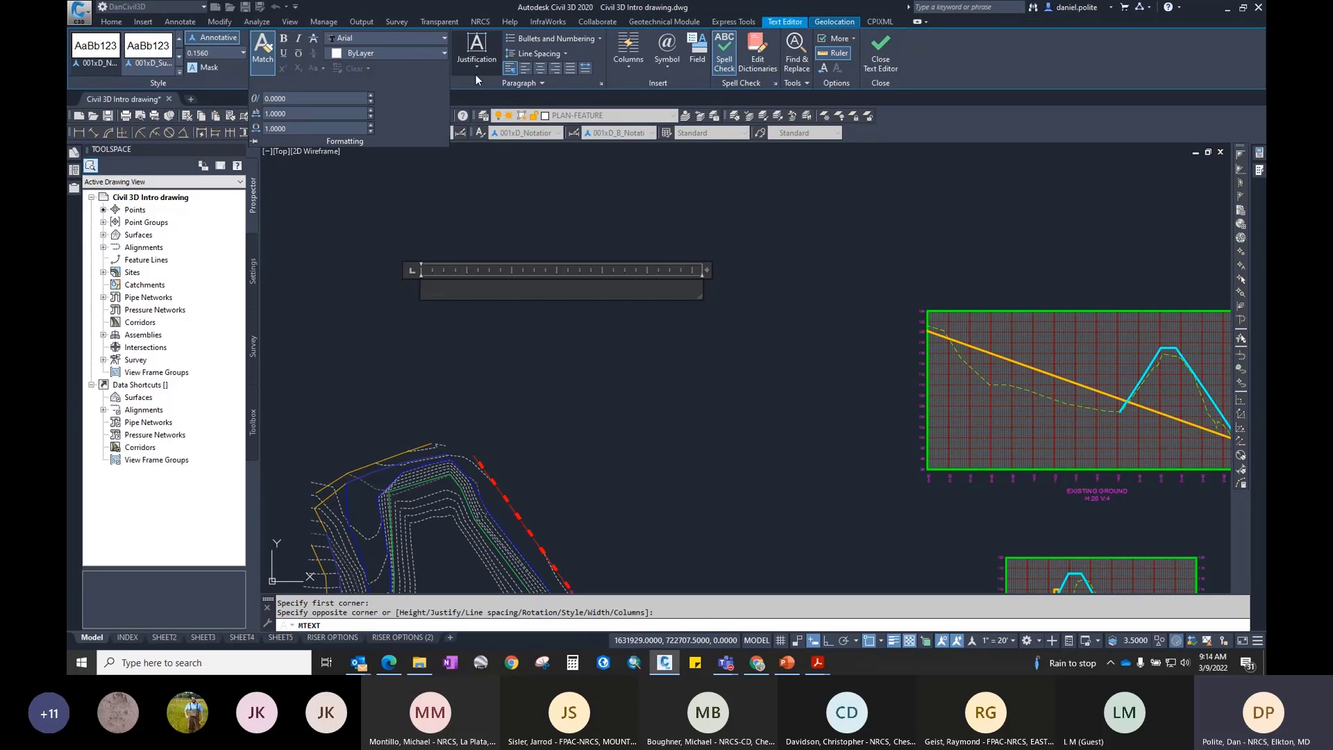
{"action": "left_click", "coordinate": [514, 83]}
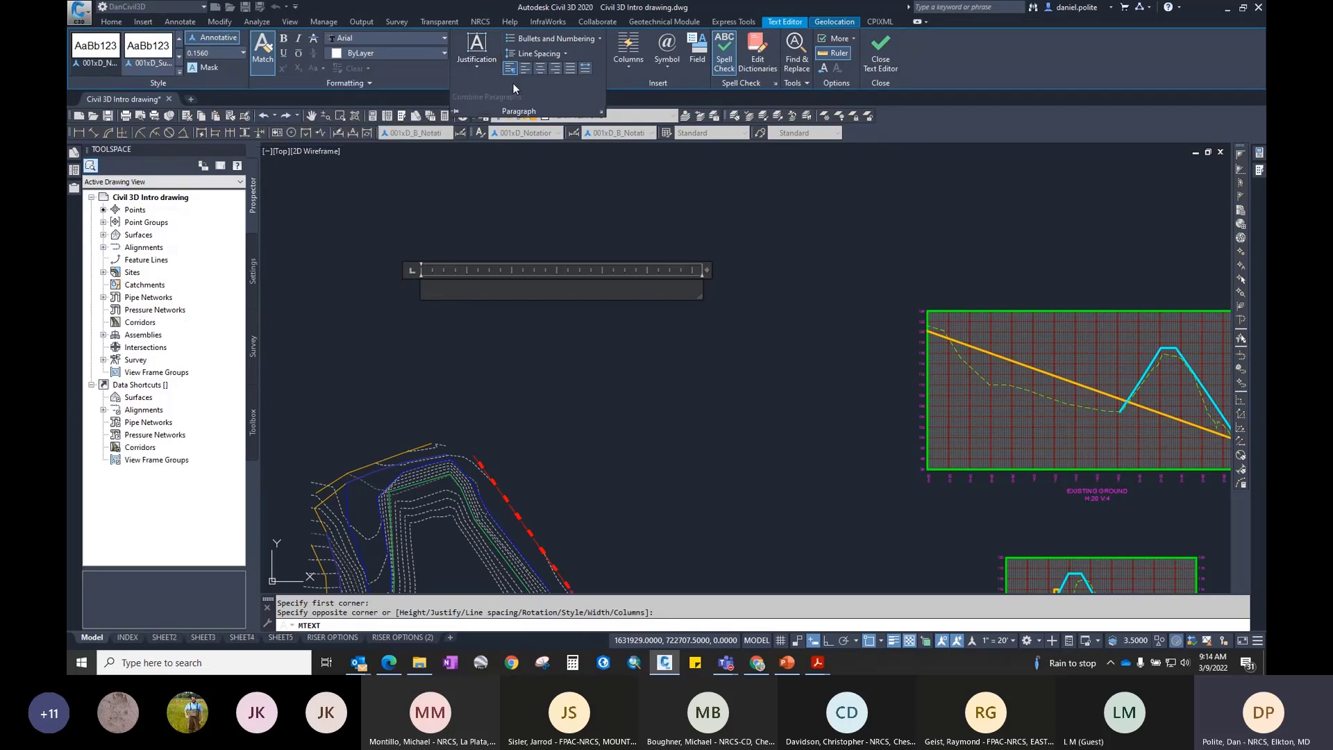
{"action": "left_click", "coordinate": [600, 112]}
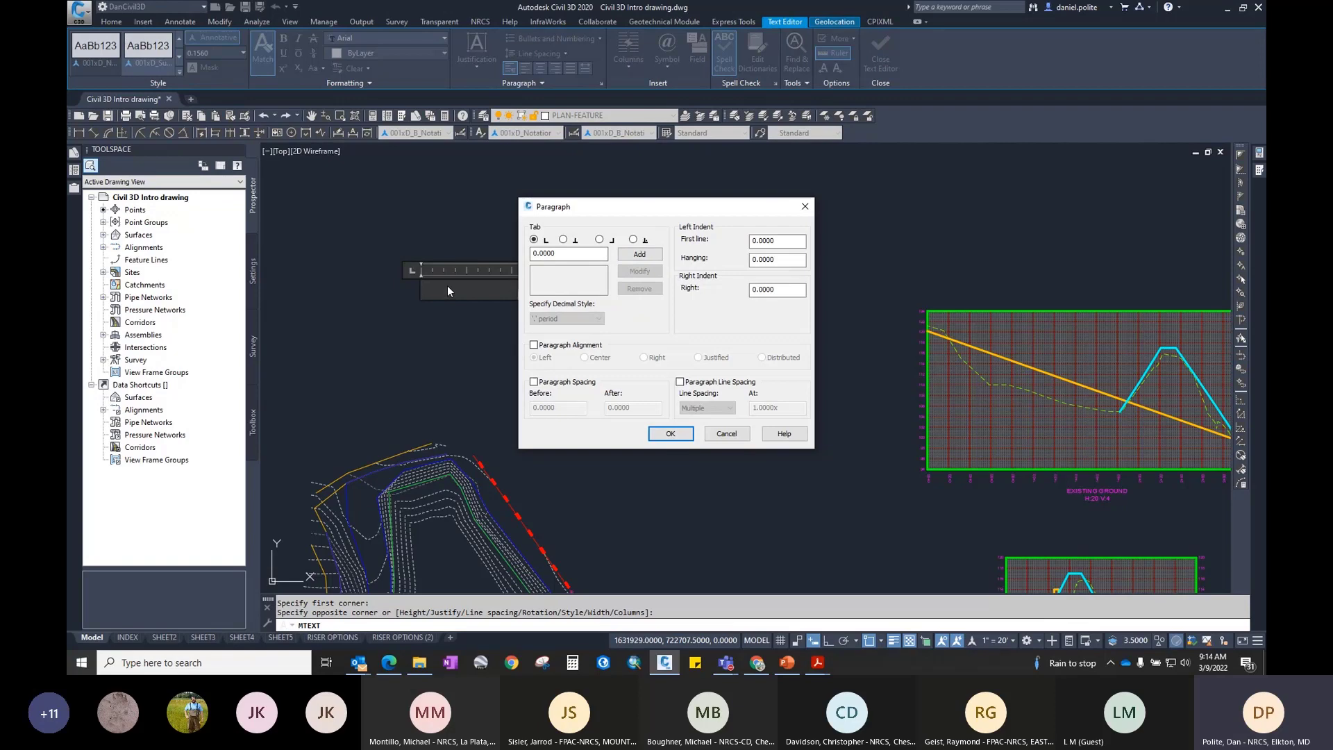
{"action": "left_click", "coordinate": [686, 432]}
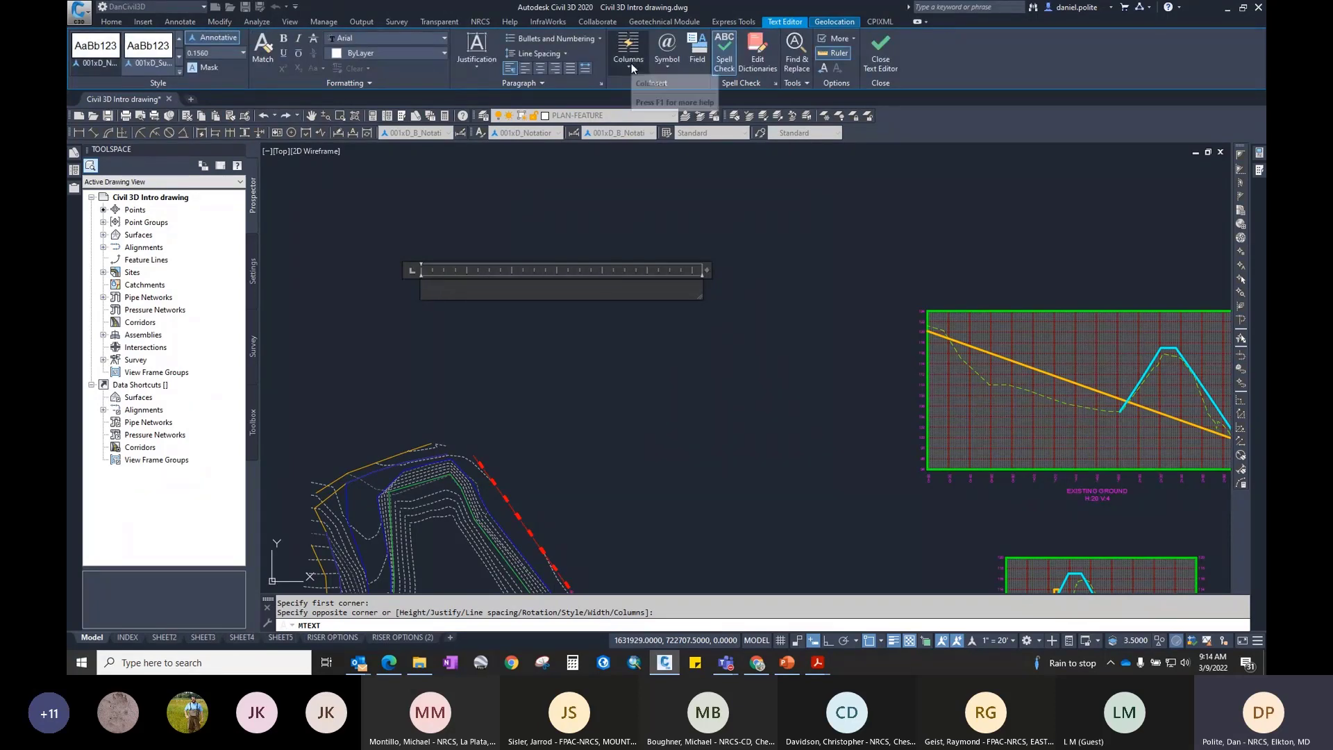
{"action": "left_click", "coordinate": [631, 64]}
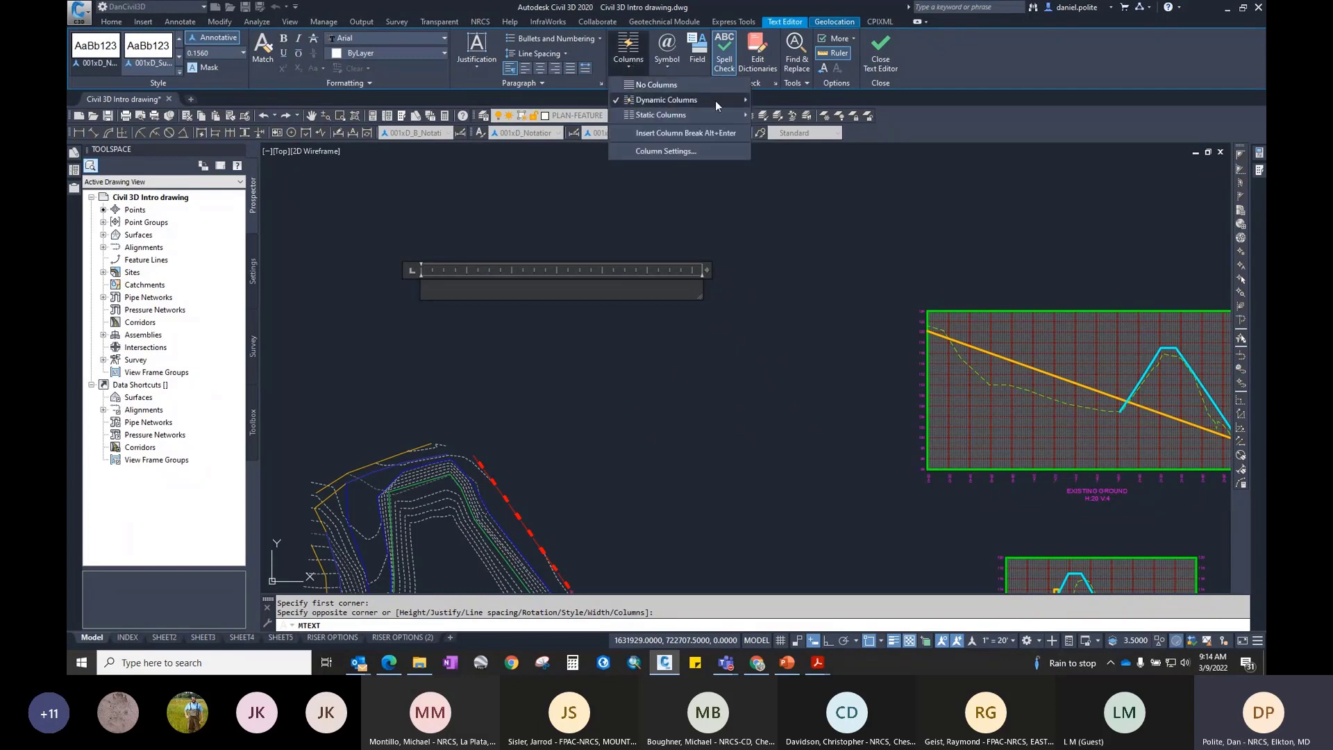
{"action": "mouse_move", "coordinate": [661, 101]}
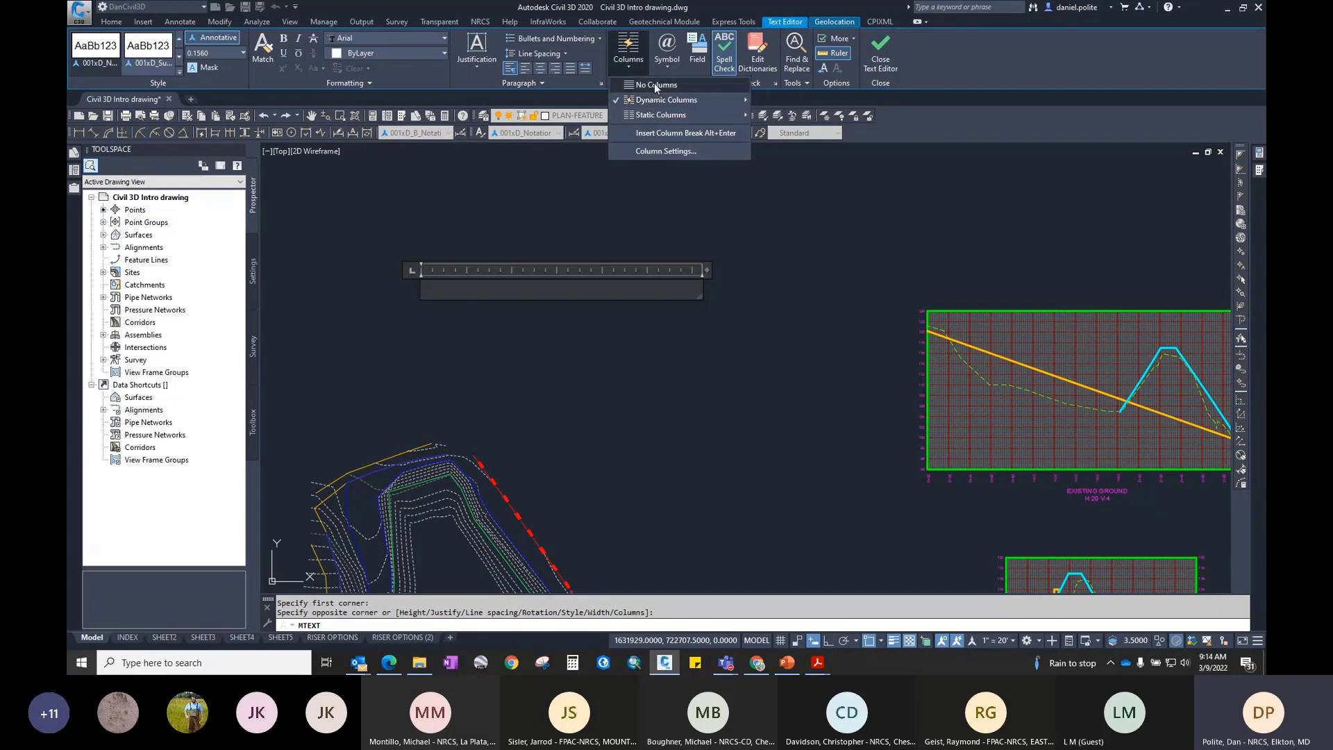
{"action": "left_click", "coordinate": [533, 288]}
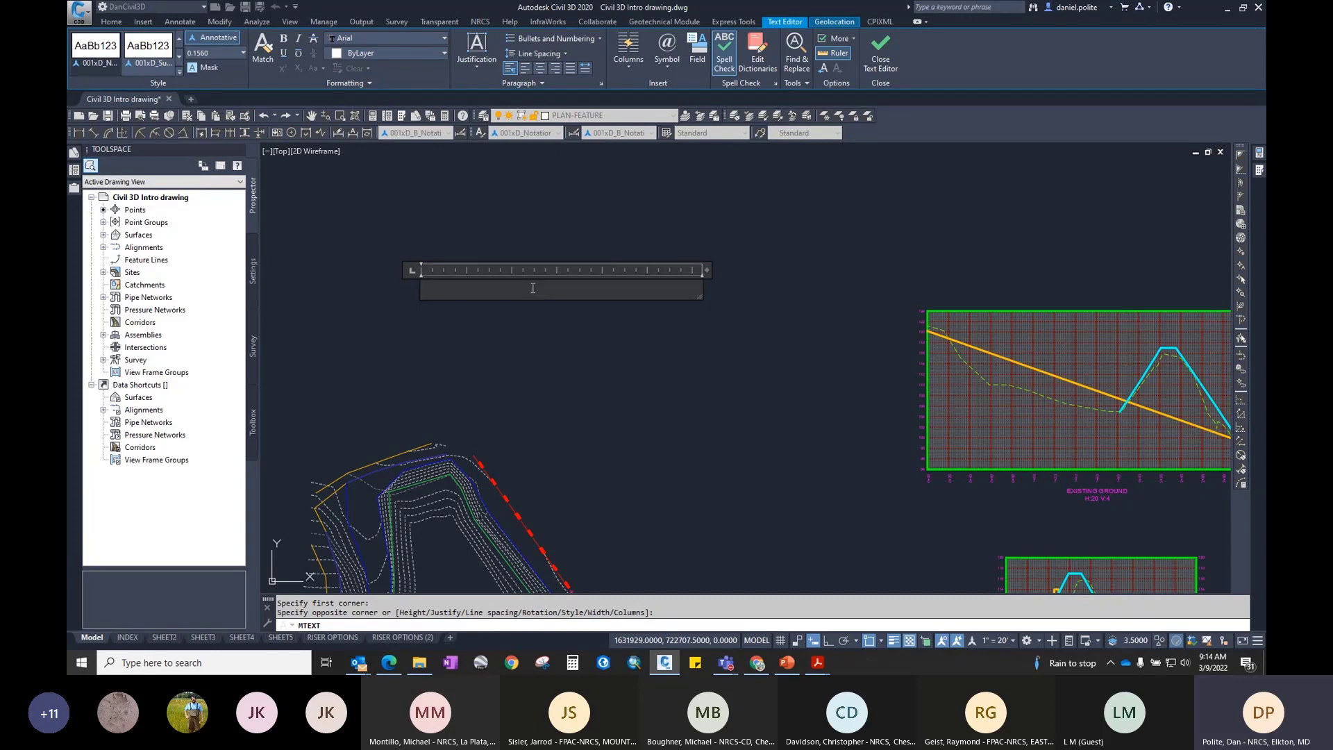
Step: Change the column layout of the empty multiline text and exit the text editor without entering any text
{"action": "left_click", "coordinate": [626, 65]}
{"action": "left_click", "coordinate": [645, 113]}
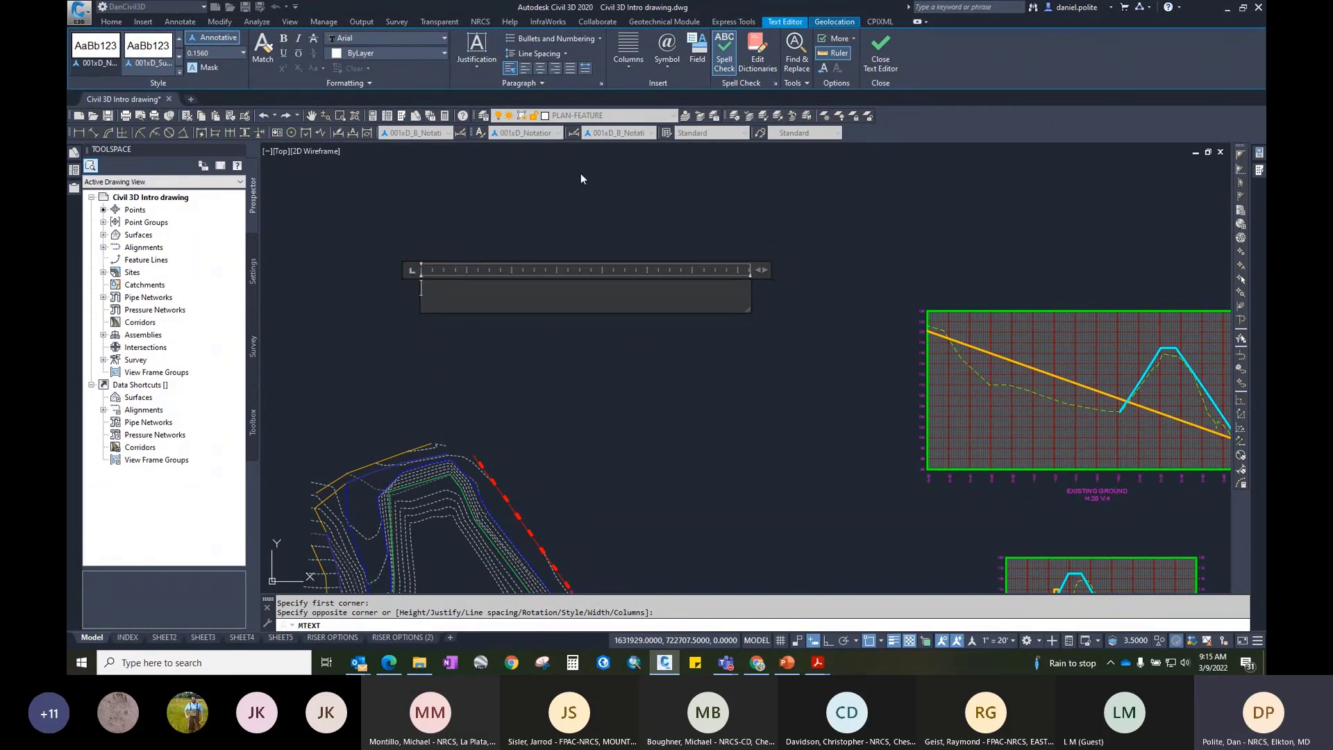
{"action": "key", "text": "Escape"}
{"action": "left_click", "coordinate": [734, 336]}
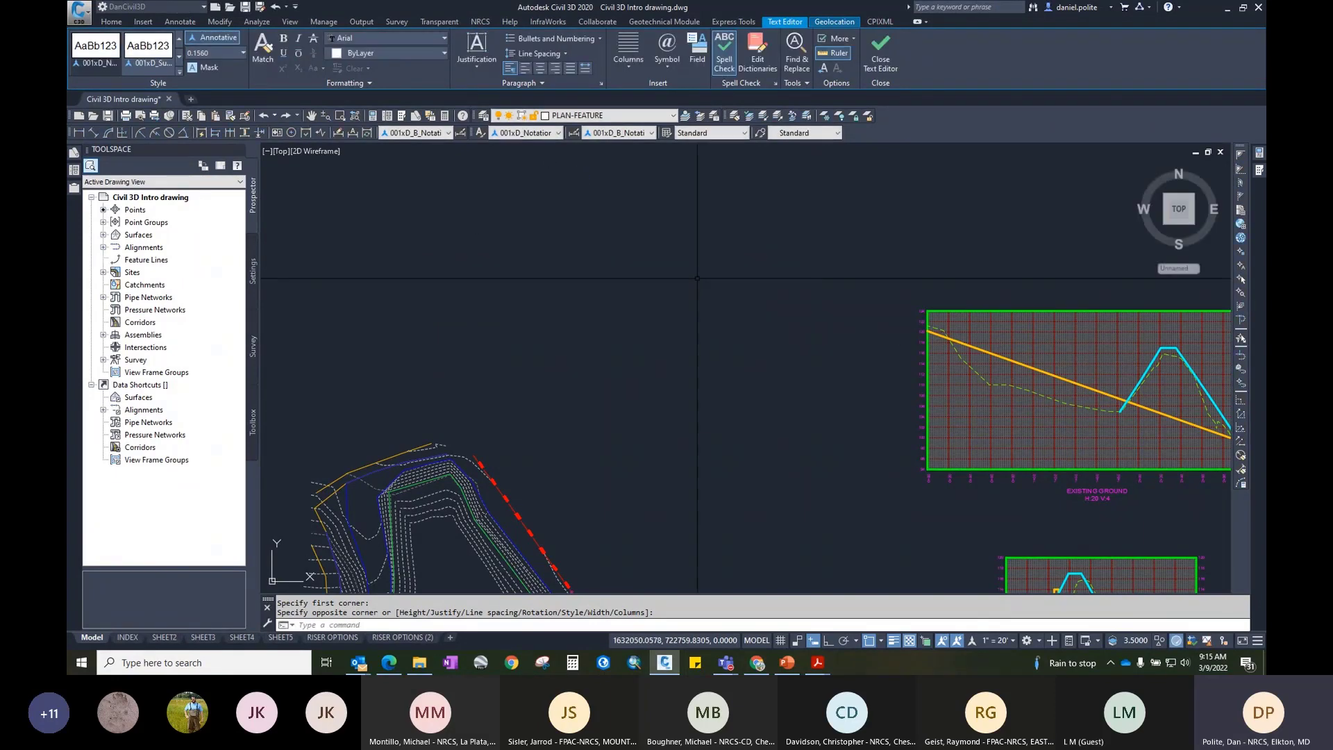
Step: Start a hatch (BHATCH), examine its boundary, pattern and expanded property settings, and leave the command without hatching anything
{"action": "type", "text": "bhatch"}
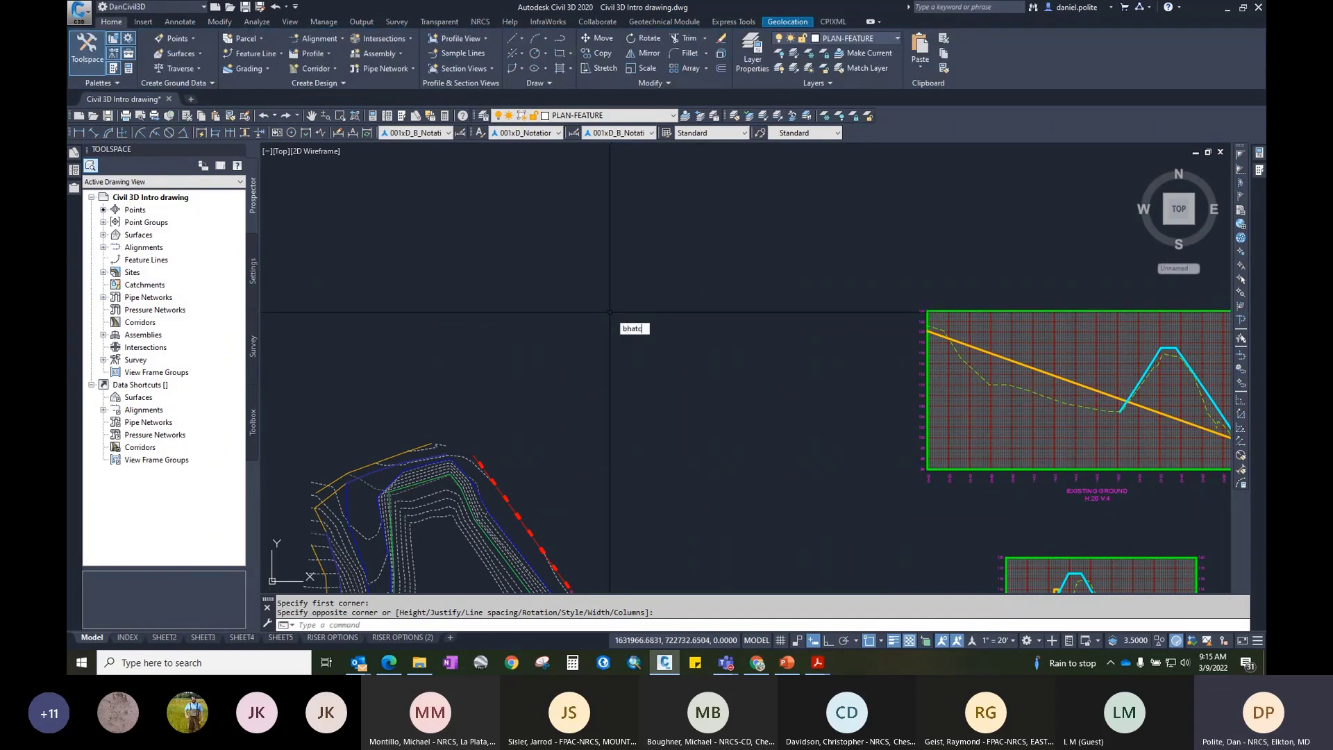
{"action": "key", "text": "Return"}
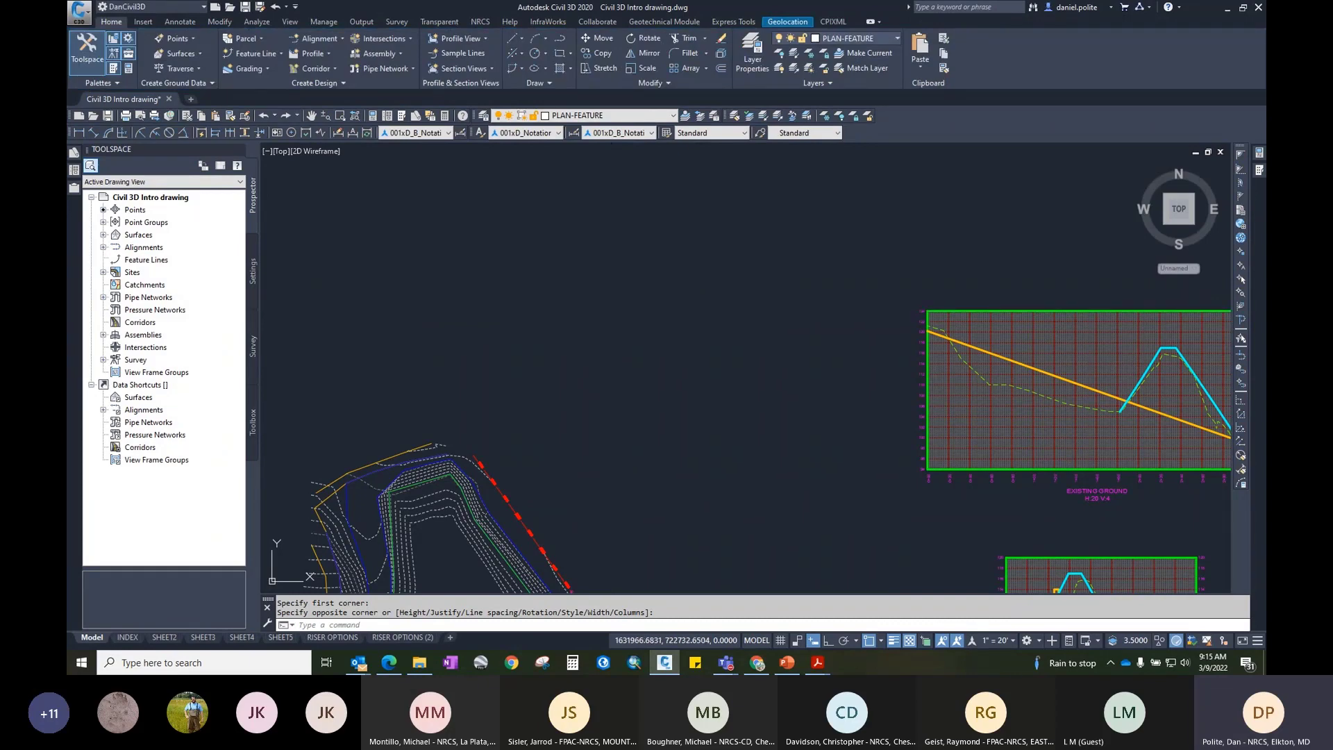
{"action": "scroll", "coordinate": [513, 375], "scroll_direction": "down", "scroll_amount": 2}
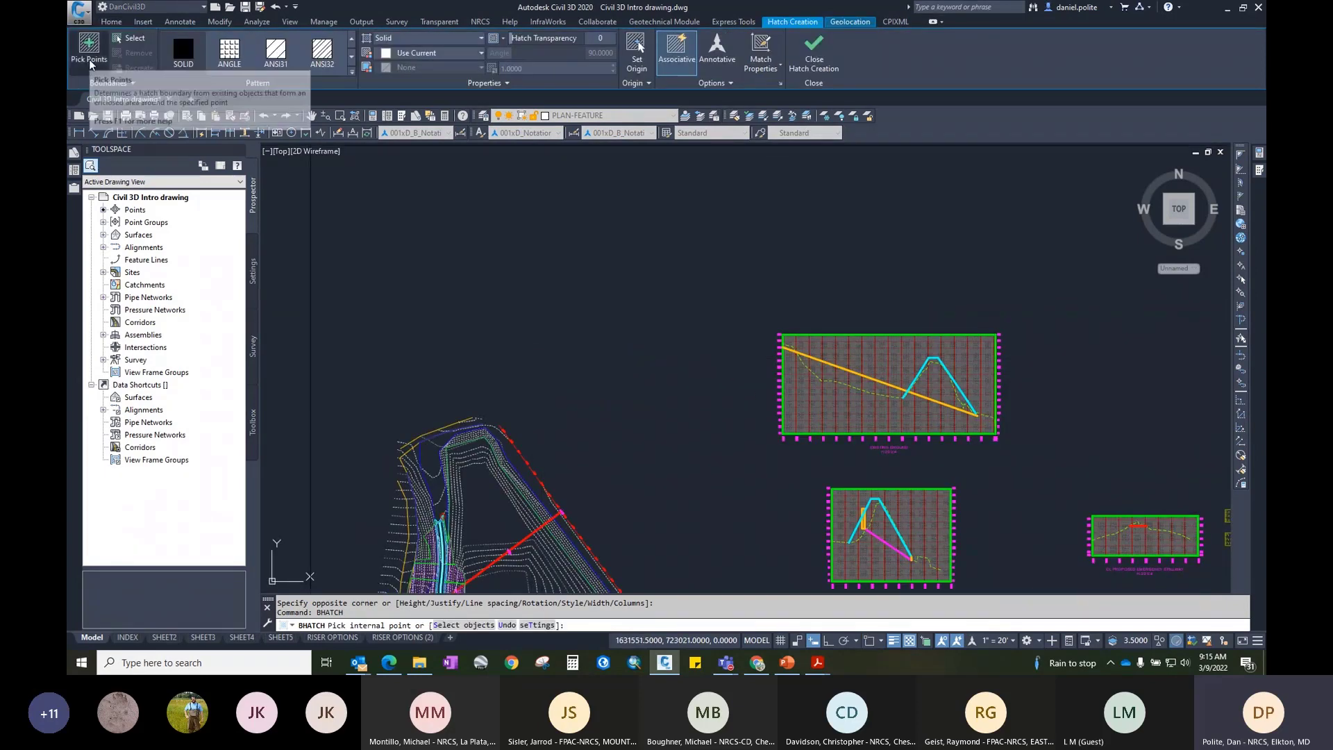
{"action": "left_click", "coordinate": [137, 84]}
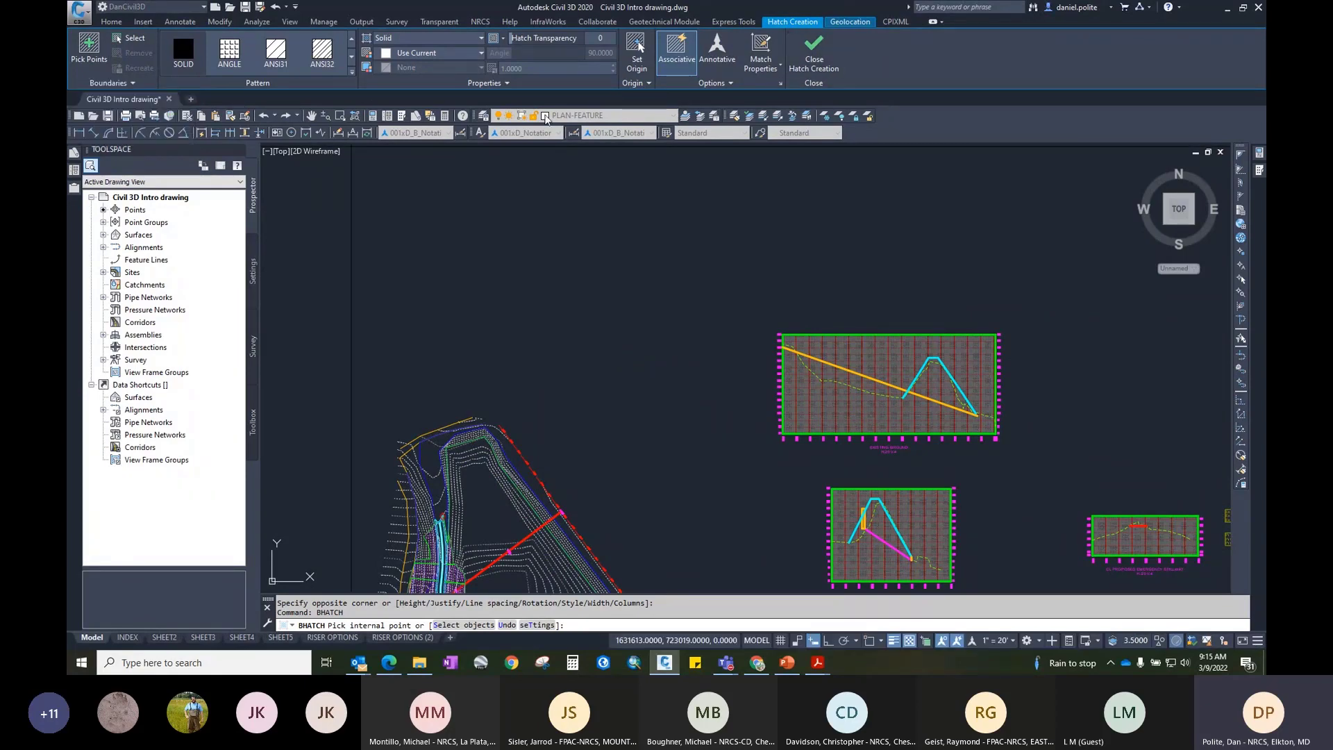
{"action": "middle_click_drag", "start_coordinate": [576, 250], "coordinate": [597, 290]}
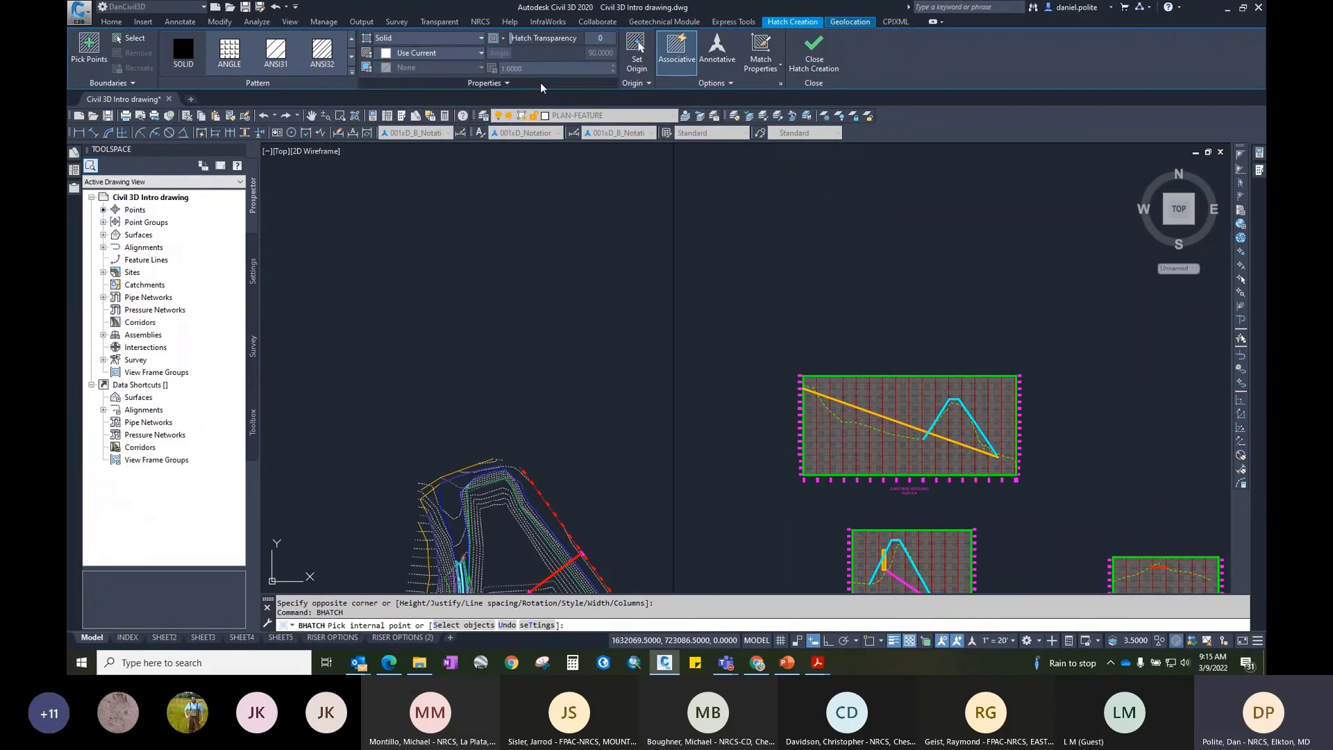
{"action": "left_click", "coordinate": [507, 83]}
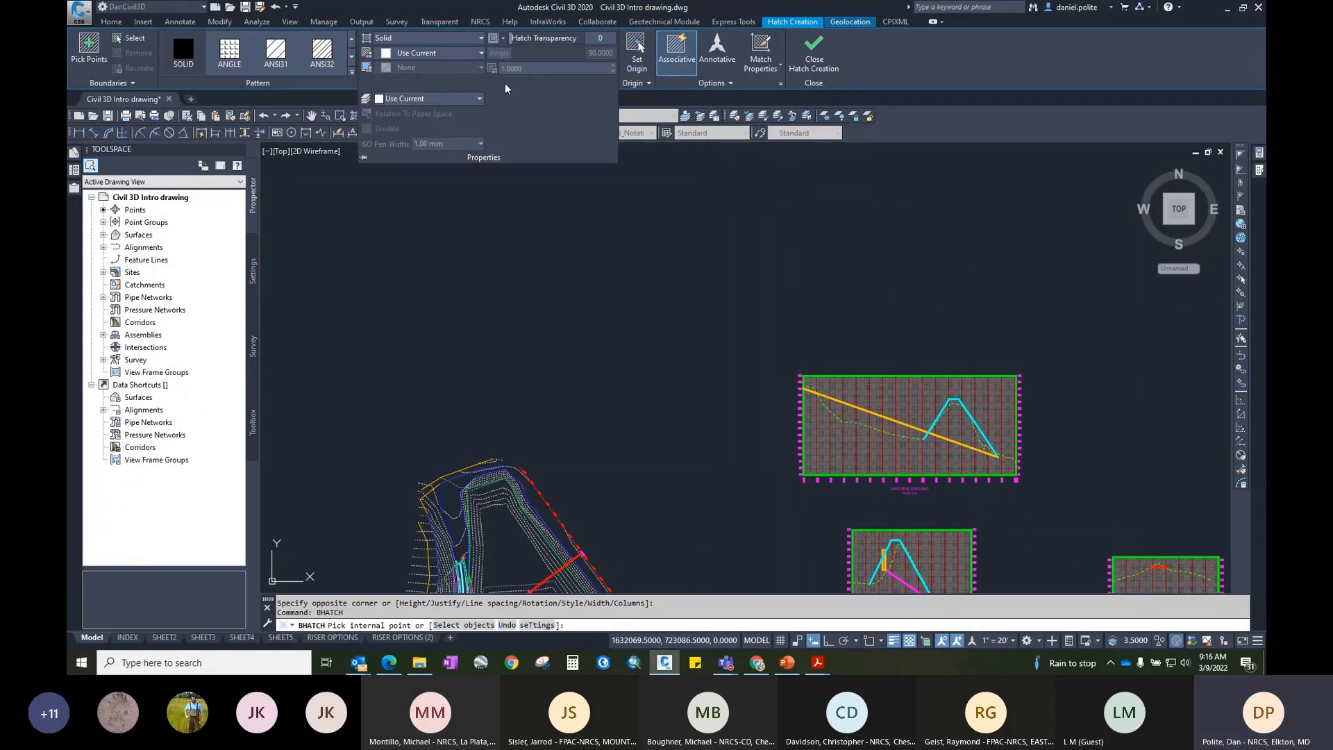
{"action": "key", "text": "Escape"}
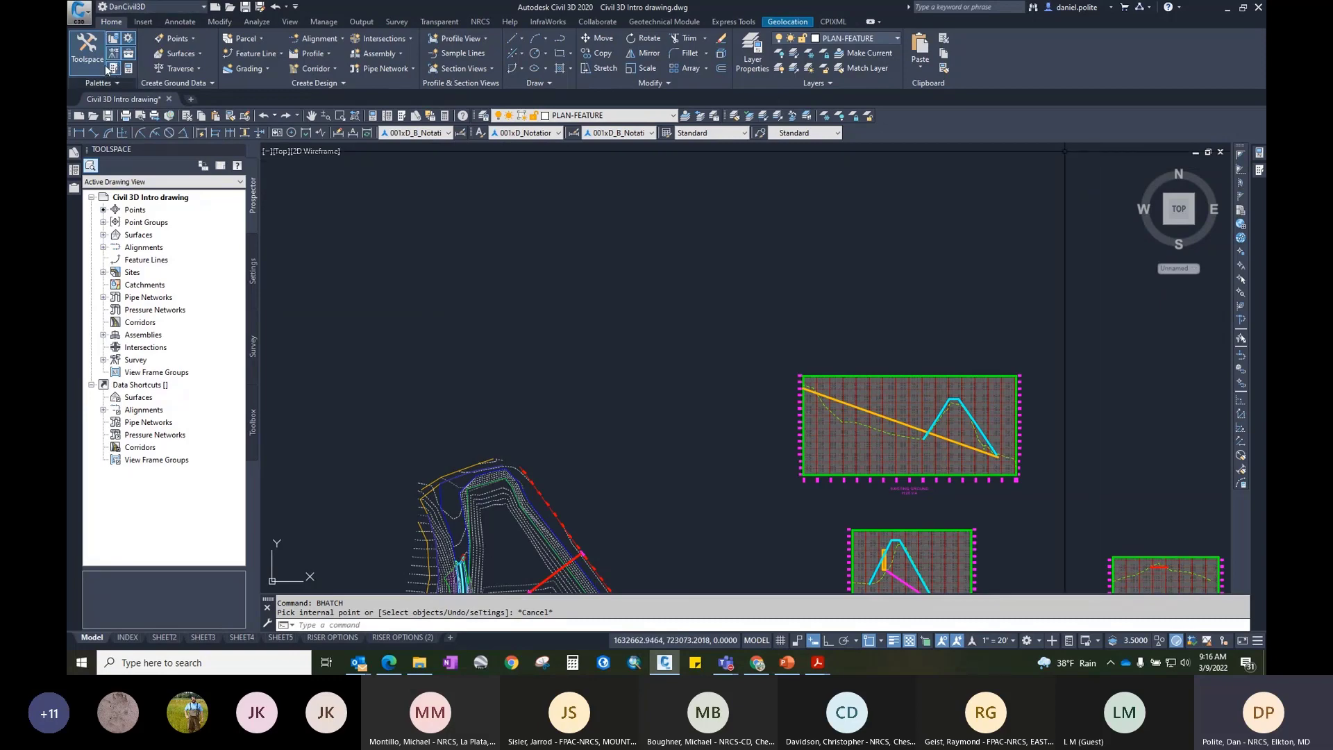
Step: Look over the additional palette tools and switch the Tool Palettes window off and back on
{"action": "left_click", "coordinate": [92, 46]}
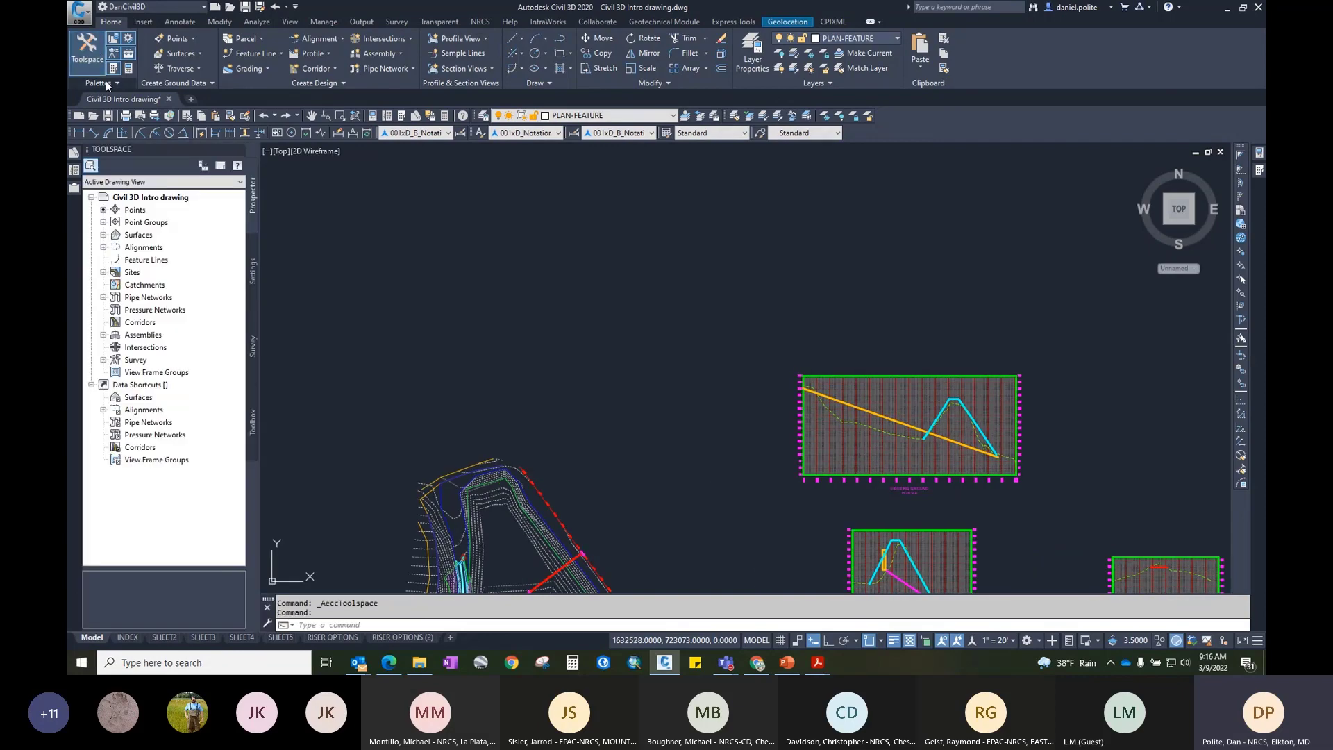
{"action": "left_click", "coordinate": [105, 83]}
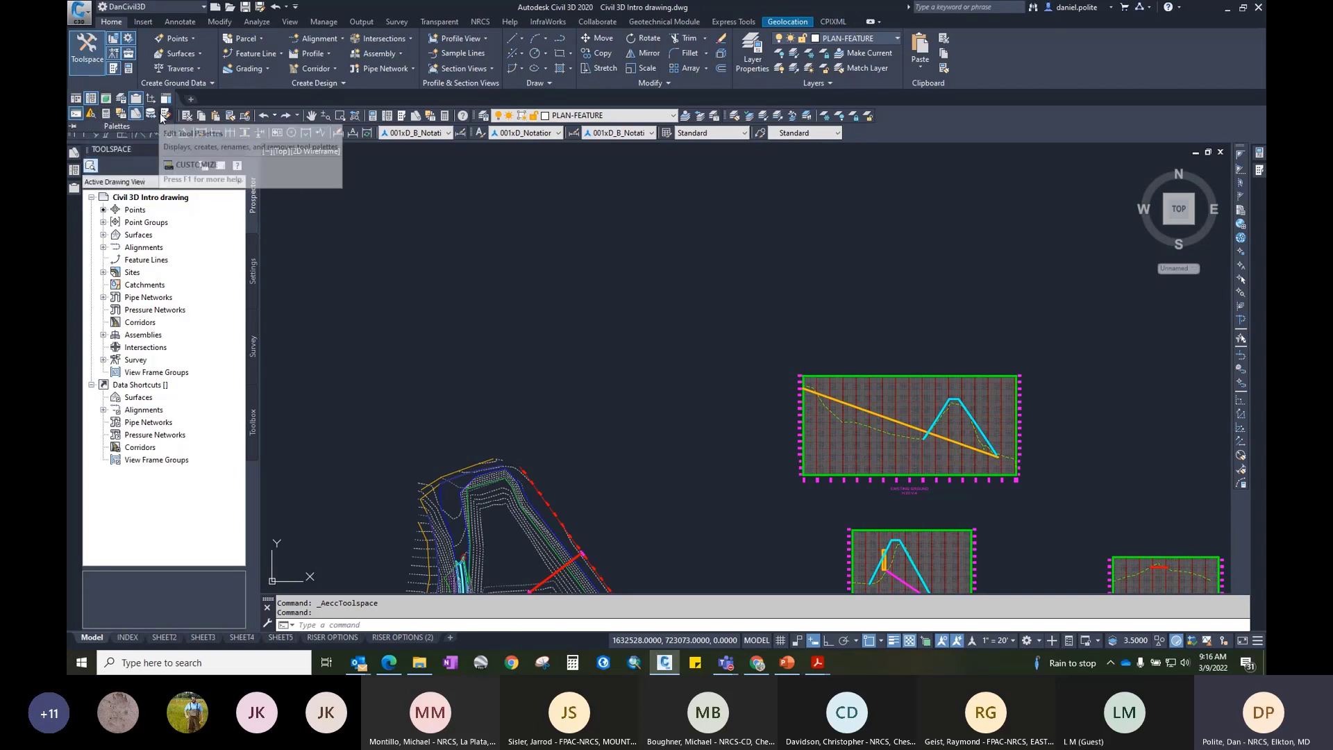
{"action": "left_click", "coordinate": [115, 69]}
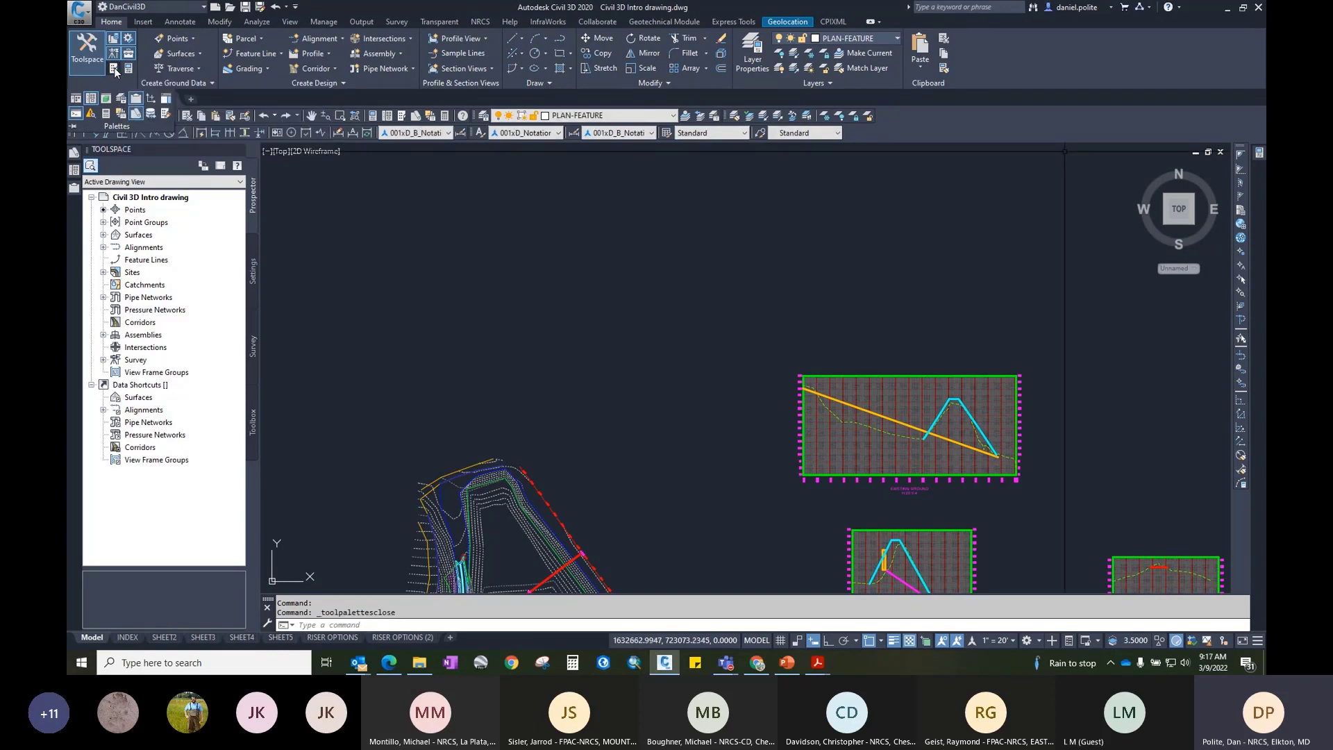
{"action": "left_click", "coordinate": [114, 68]}
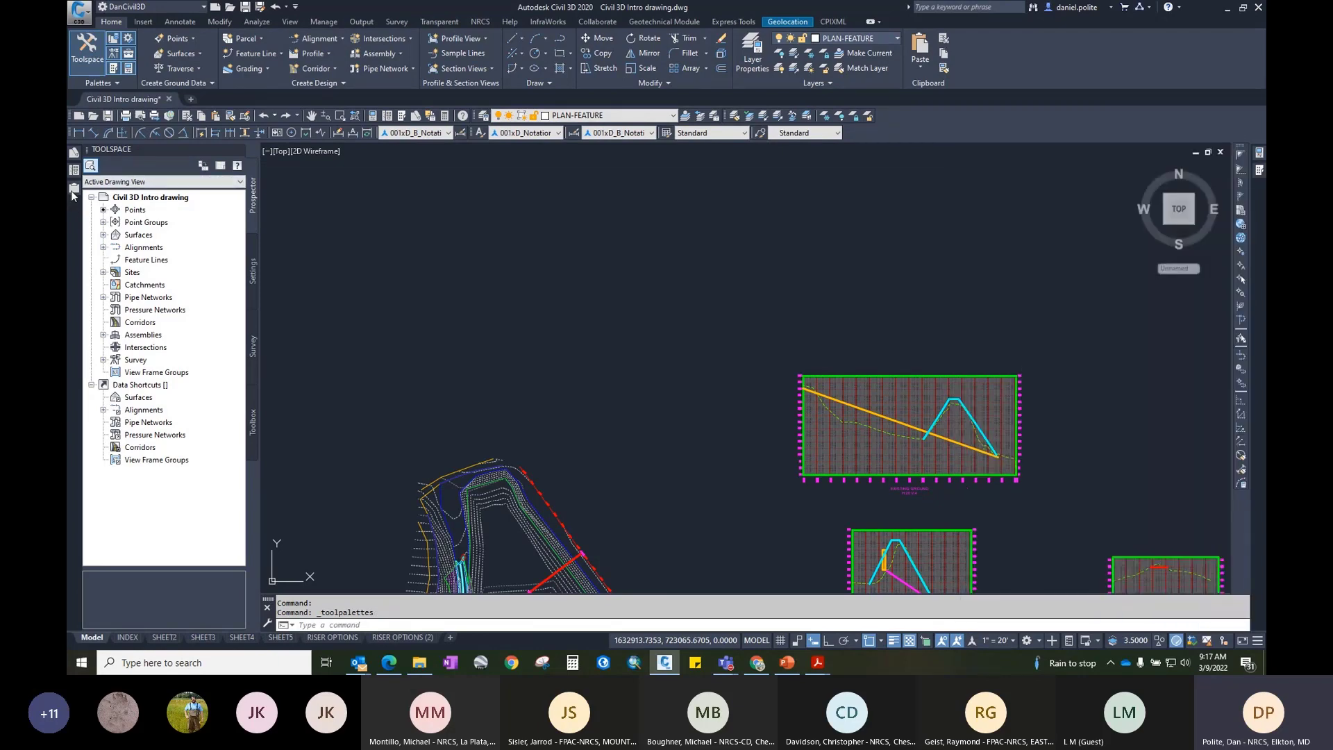
Step: Display the anchored Sheet Set Manager, DesignCenter and External References palettes as text only, and return them to icons only
{"action": "mouse_move", "coordinate": [76, 157]}
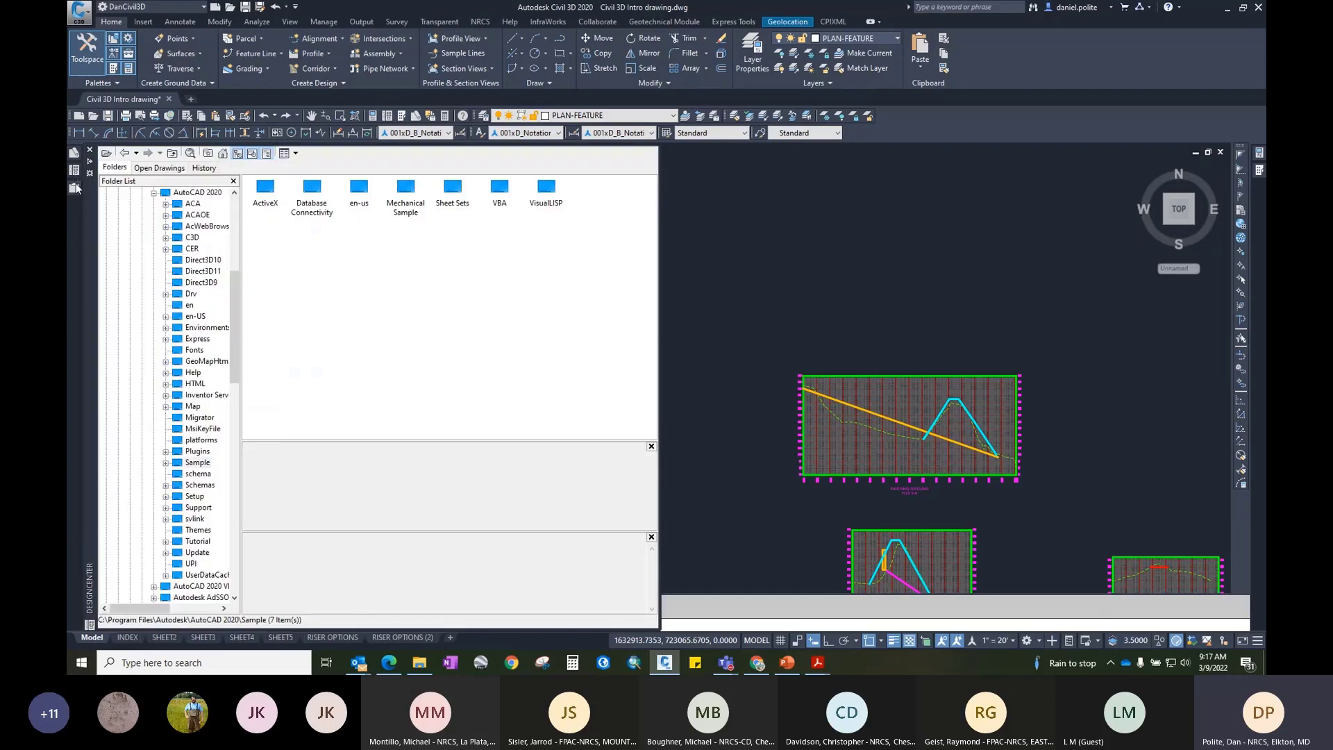
{"action": "right_click", "coordinate": [75, 204]}
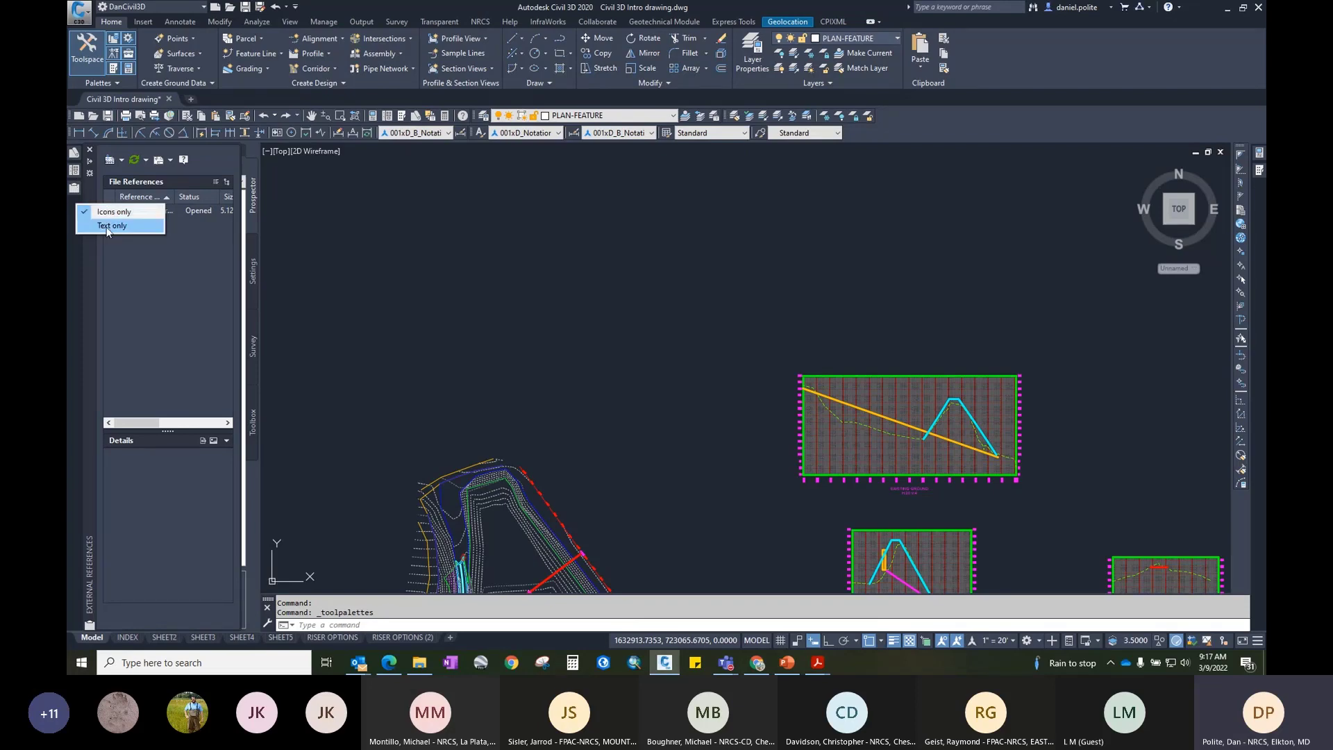
{"action": "left_click", "coordinate": [106, 227]}
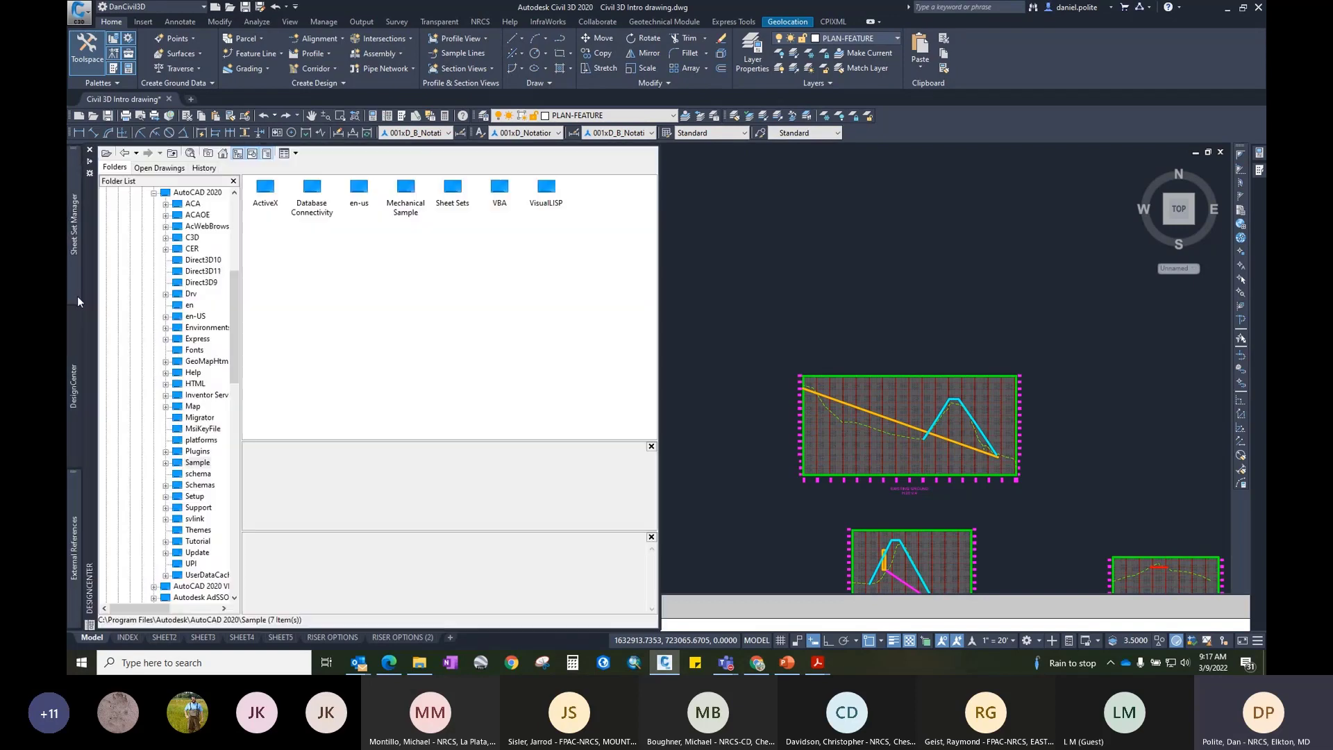
{"action": "mouse_move", "coordinate": [79, 227]}
{"action": "right_click", "coordinate": [78, 175]}
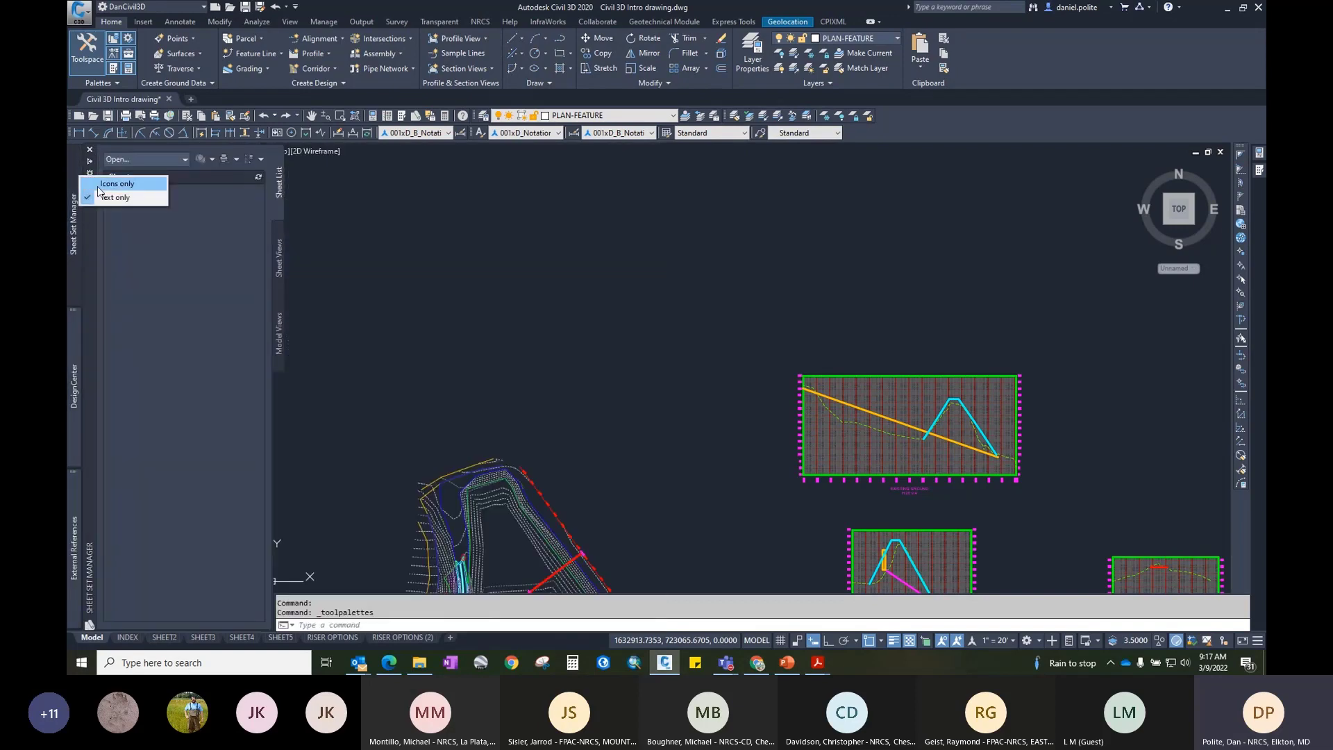
{"action": "left_click", "coordinate": [97, 183]}
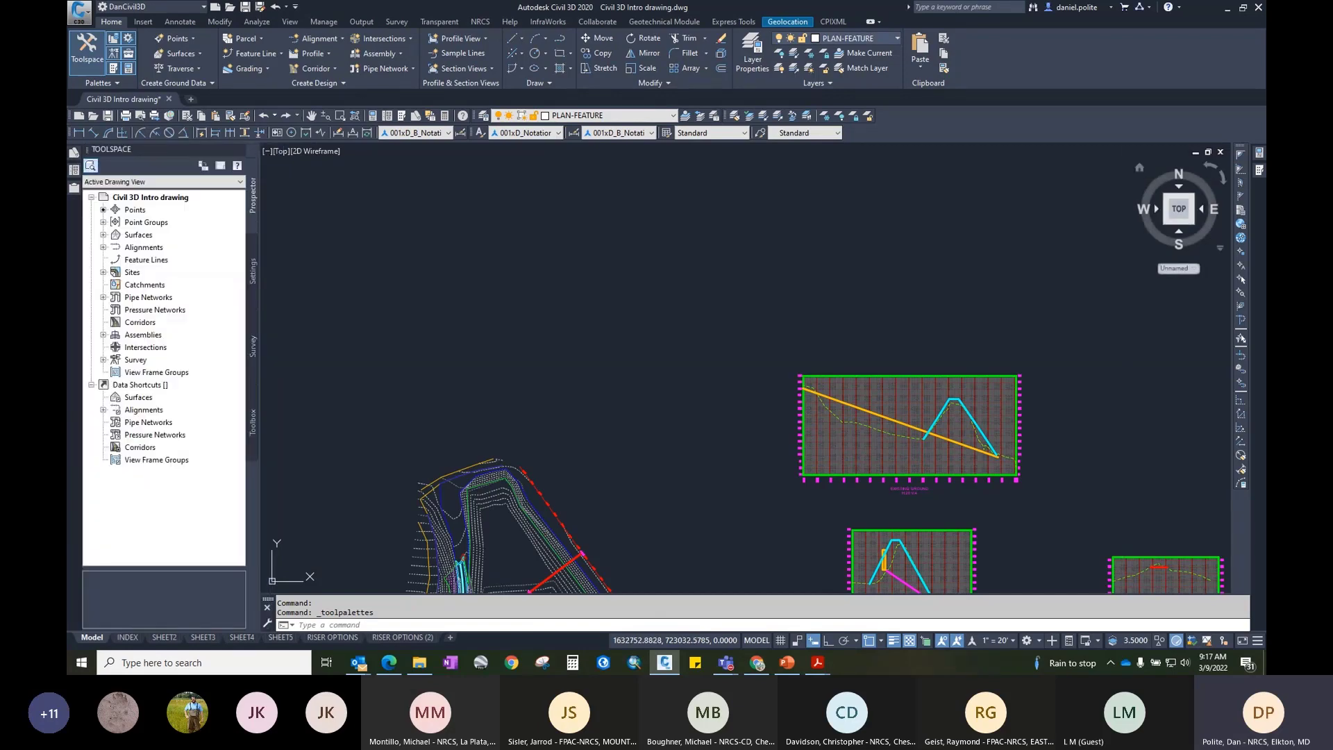
Step: Switch the tool palettes from All Palettes to the NRCS 22x34B group
{"action": "mouse_move", "coordinate": [1259, 173]}
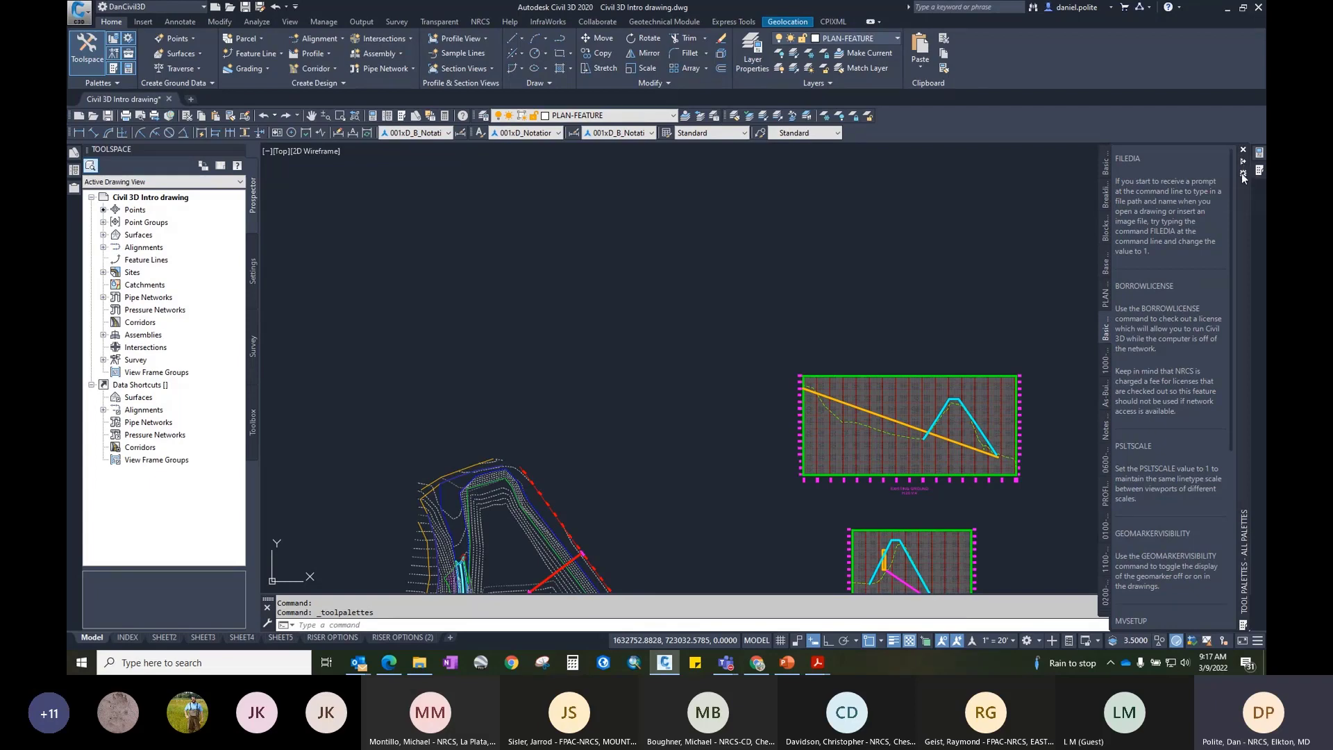
{"action": "left_click", "coordinate": [1242, 172]}
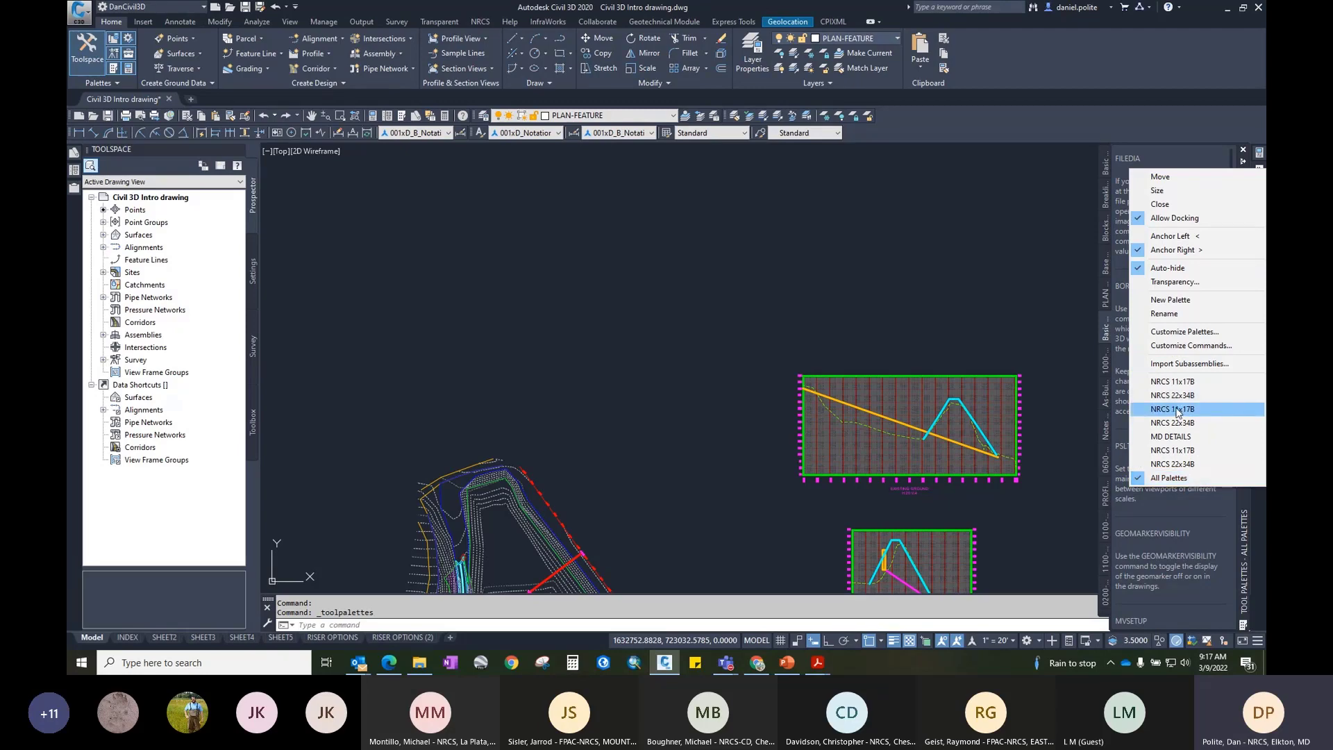
{"action": "left_click", "coordinate": [1184, 464]}
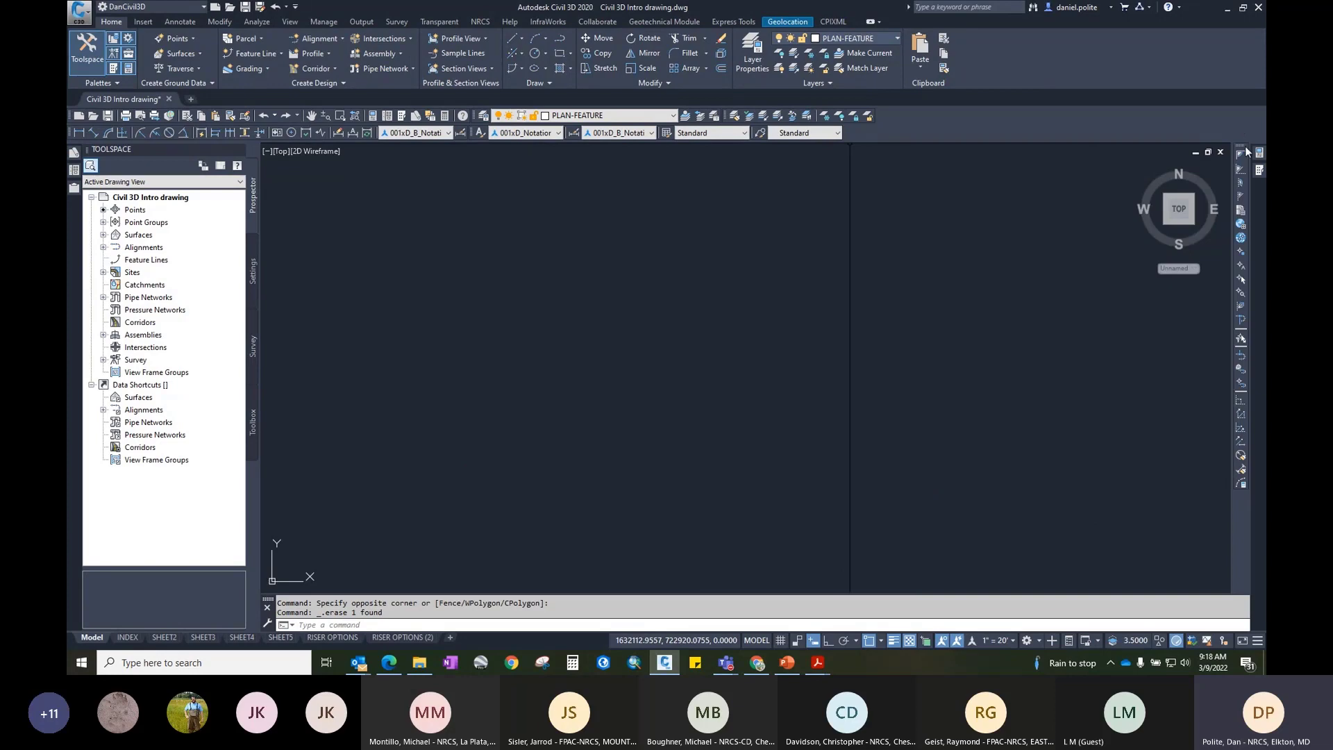
Step: Start a Titles -Multiline (PS) text from the 22x34 text and dimension palette, frame its box in empty space, and exit without entering text
{"action": "left_click", "coordinate": [1258, 154]}
{"action": "left_click", "coordinate": [1259, 172]}
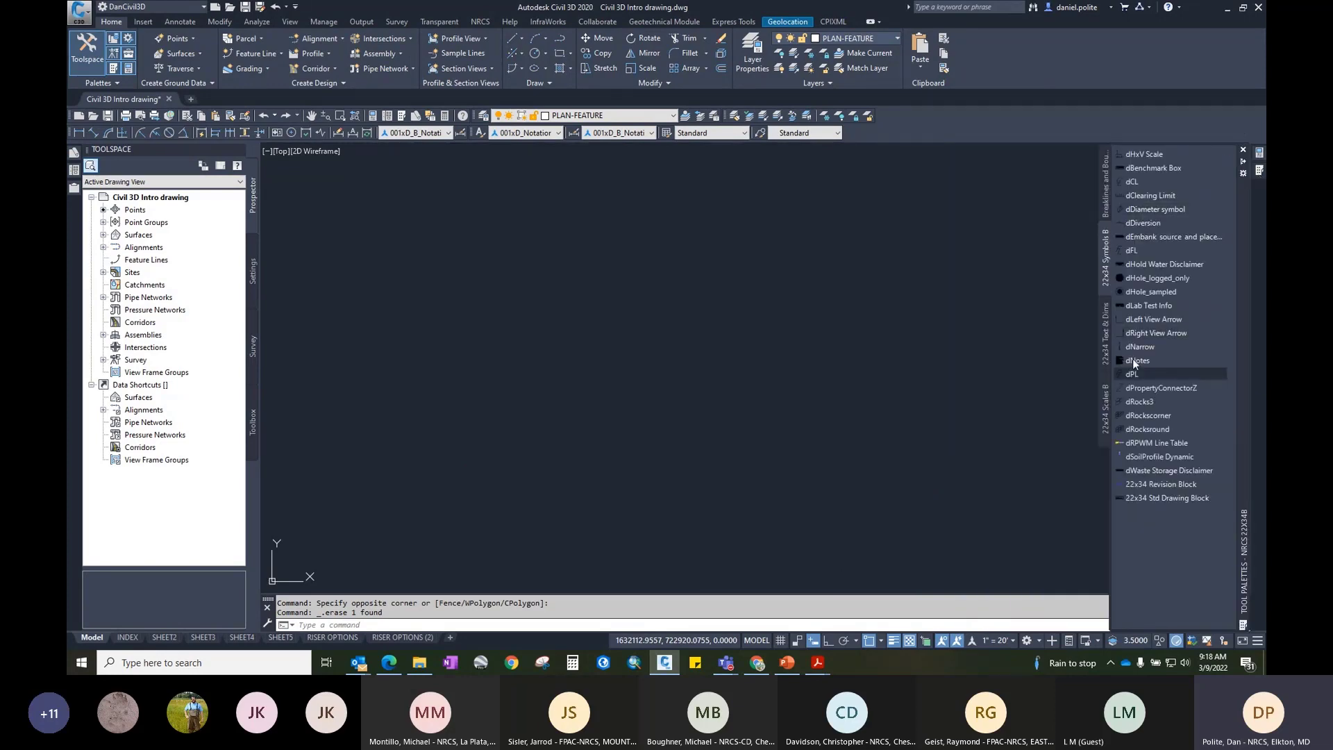
{"action": "left_click", "coordinate": [1103, 353]}
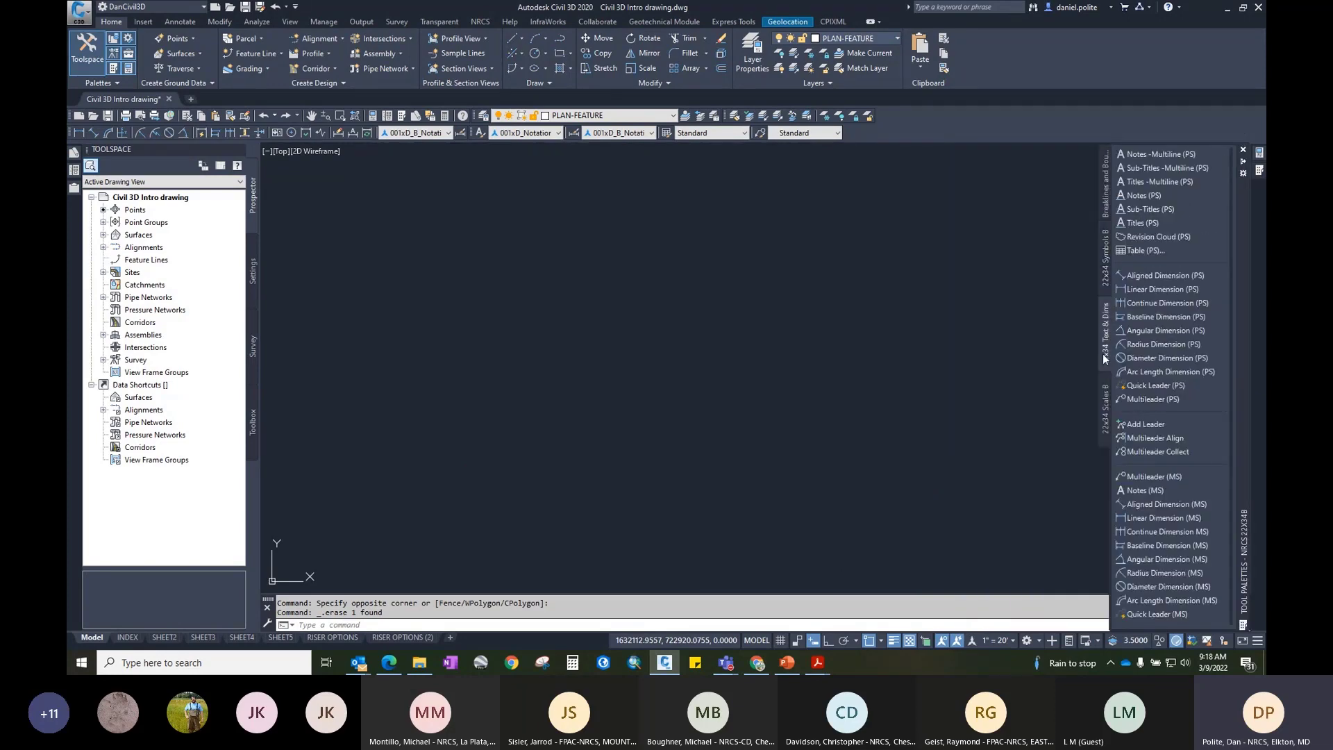
{"action": "left_click", "coordinate": [1144, 180]}
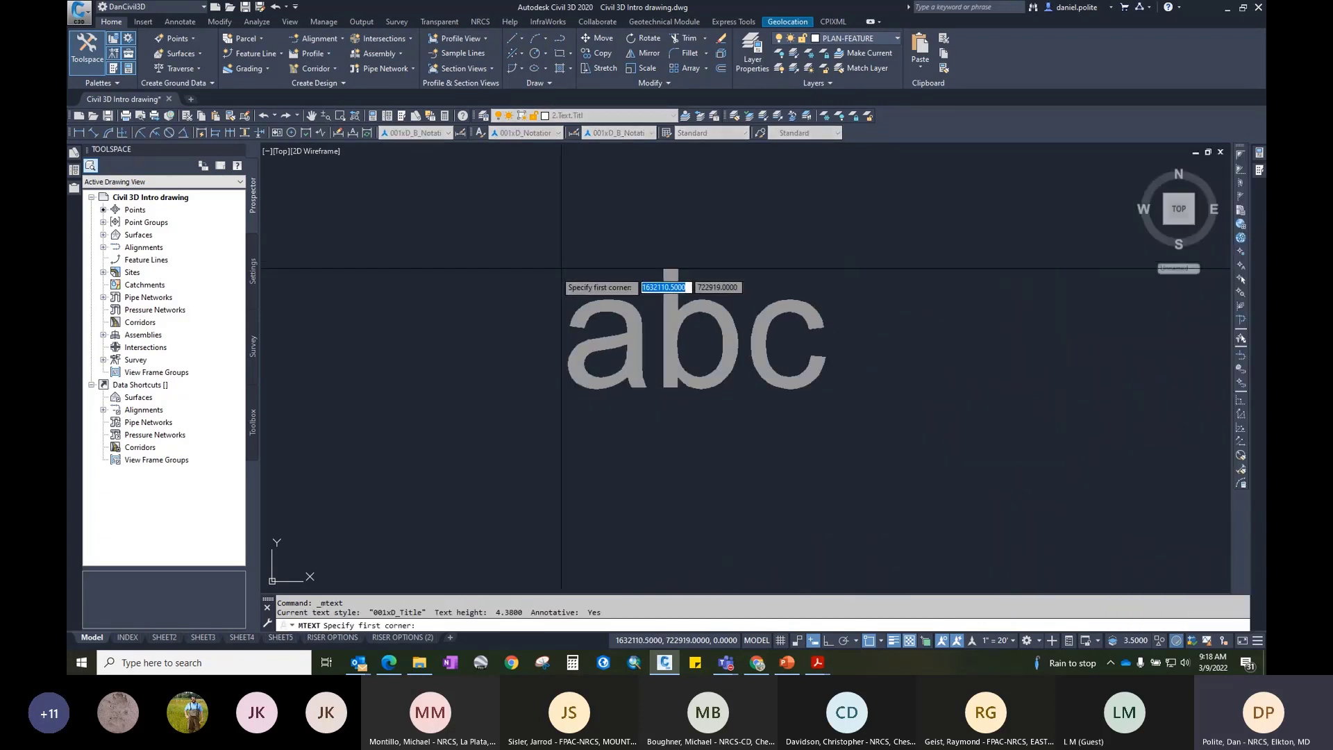
{"action": "left_click", "coordinate": [555, 269]}
{"action": "left_click", "coordinate": [762, 315]}
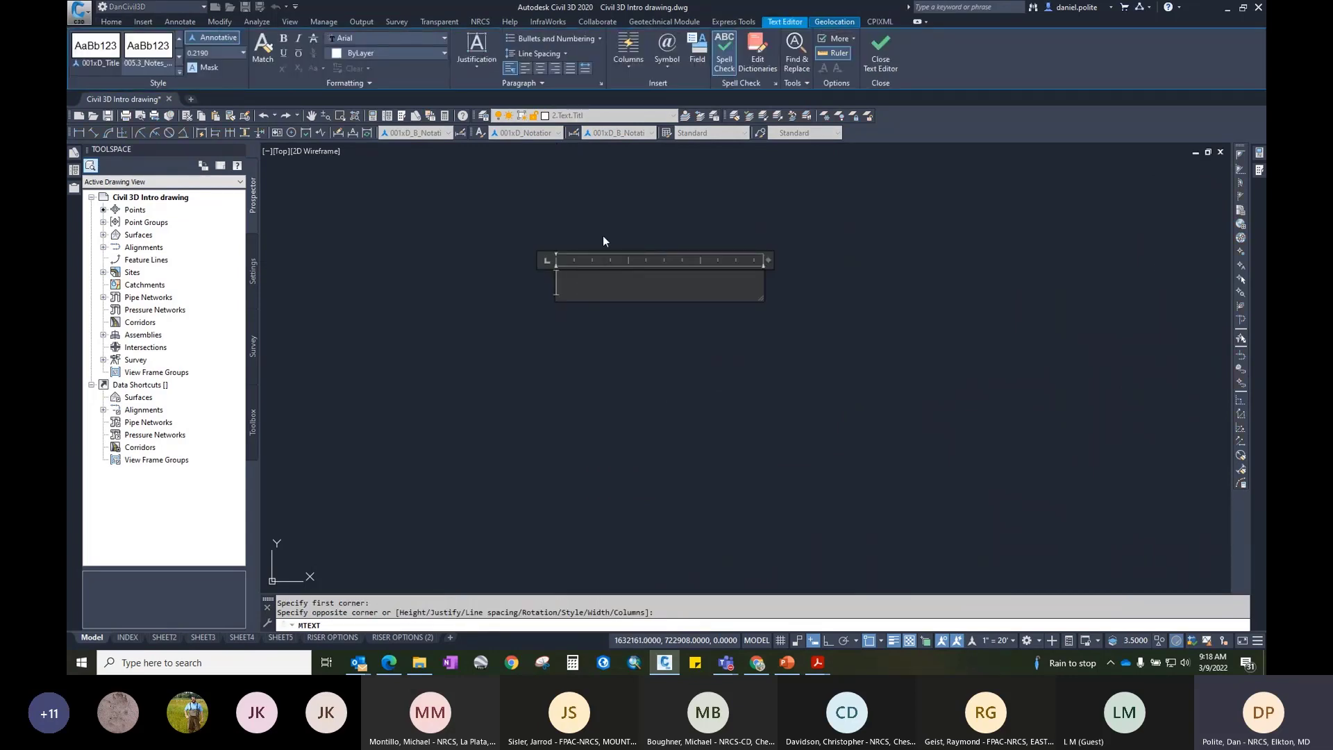
{"action": "left_click", "coordinate": [776, 218]}
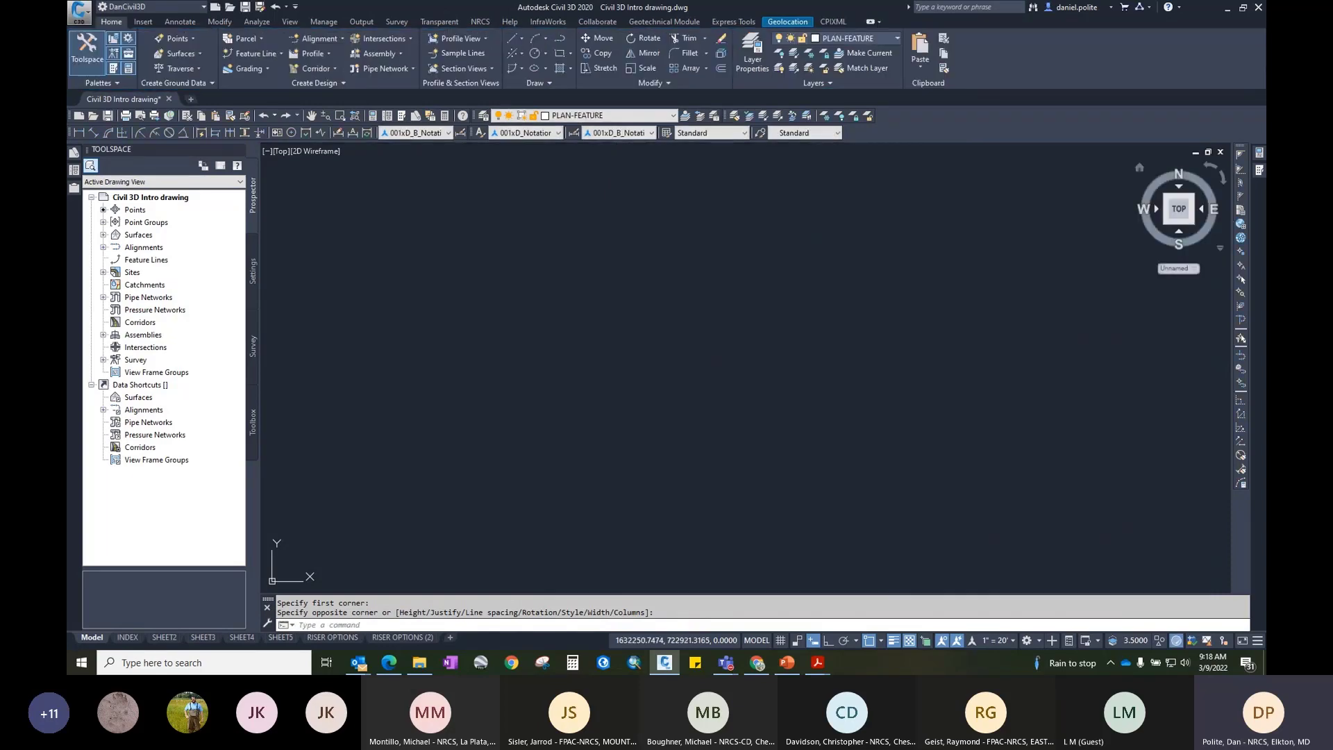
Step: Examine the tool properties of Titles -Multiline (PS), including its command, layer and text style, and close them unchanged
{"action": "left_click", "coordinate": [1258, 170]}
{"action": "right_click", "coordinate": [1184, 184]}
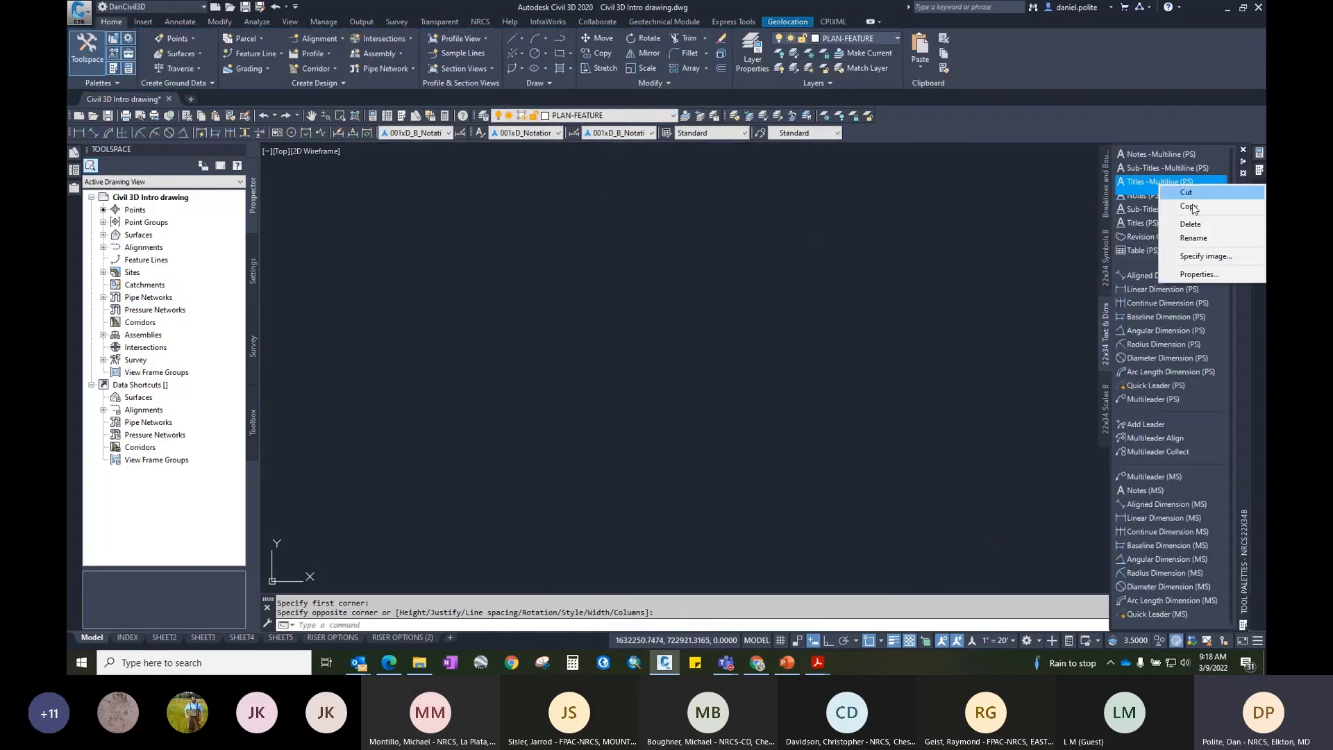
{"action": "left_click", "coordinate": [1198, 274]}
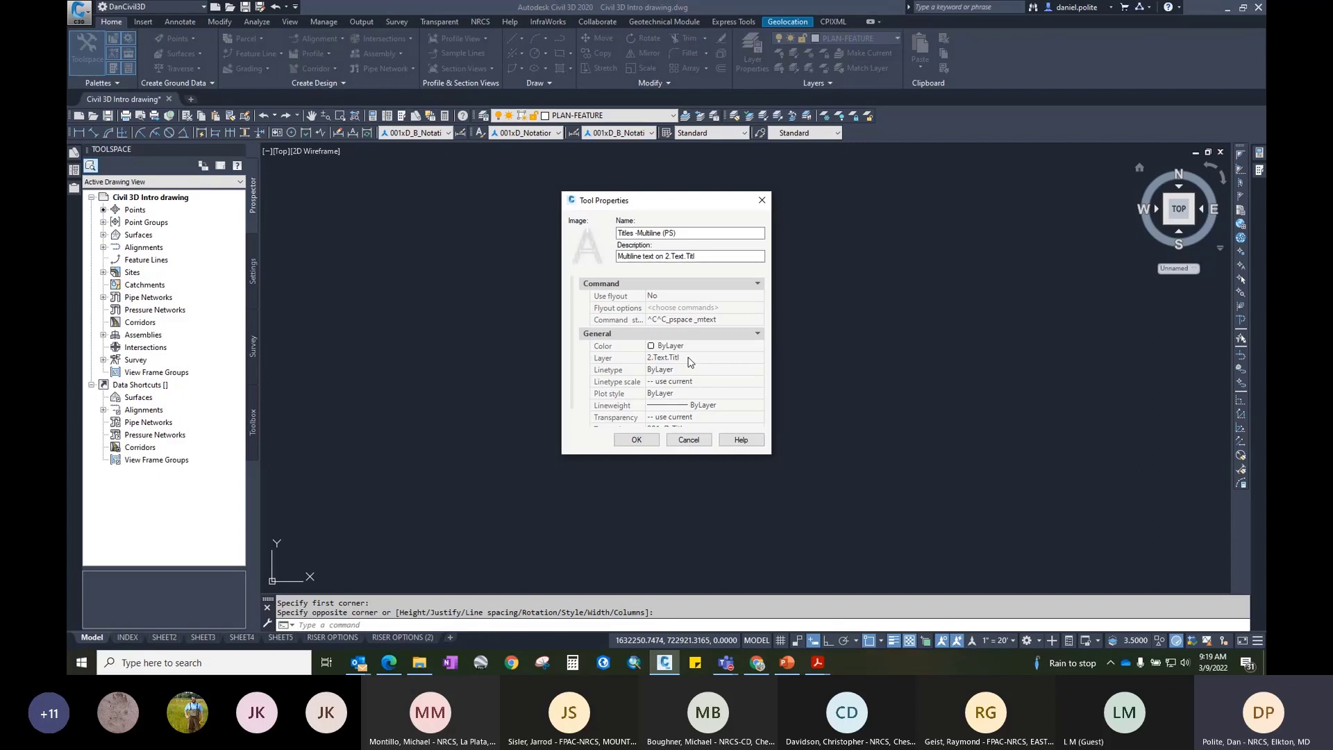
{"action": "scroll", "coordinate": [690, 360], "scroll_direction": "down", "scroll_amount": 1}
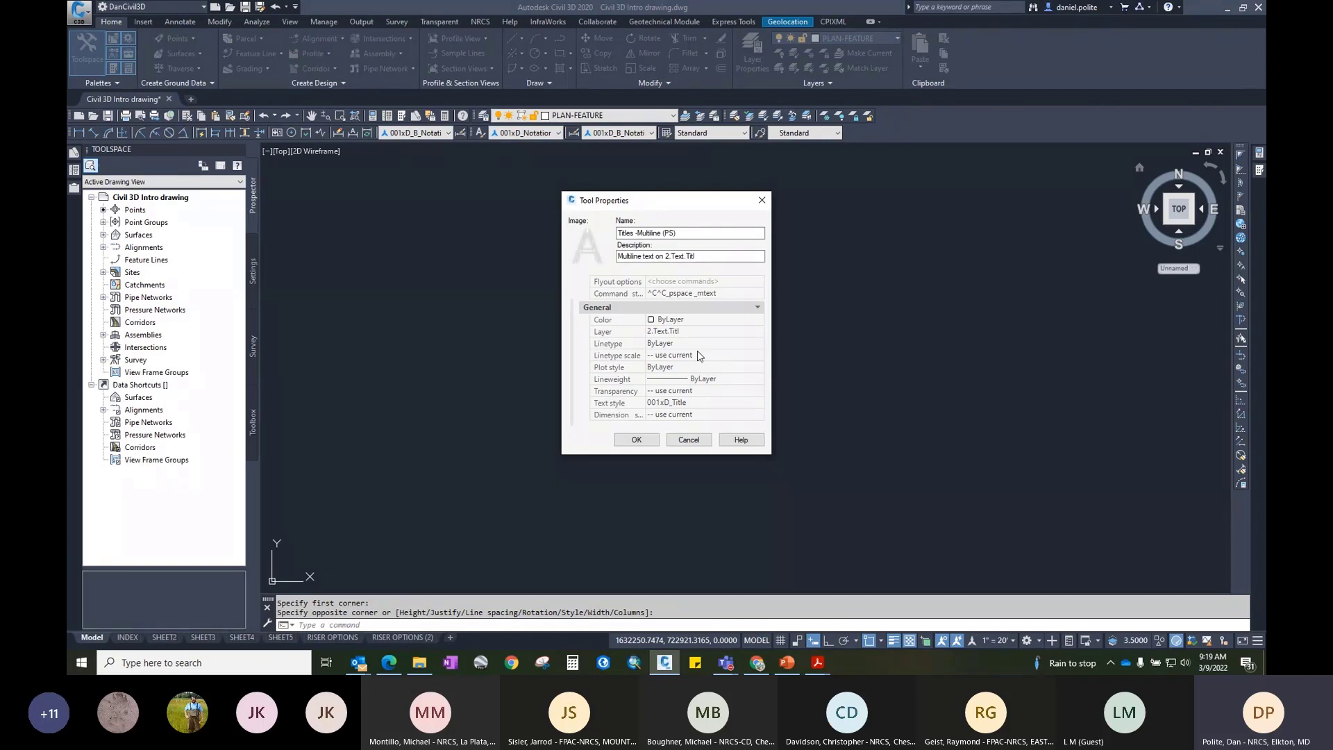
{"action": "left_click", "coordinate": [761, 199]}
Step: Look through the drawing's layer list for the layers assigned to the palette's text and dimension tools, keeping the current layer
{"action": "left_click", "coordinate": [673, 116]}
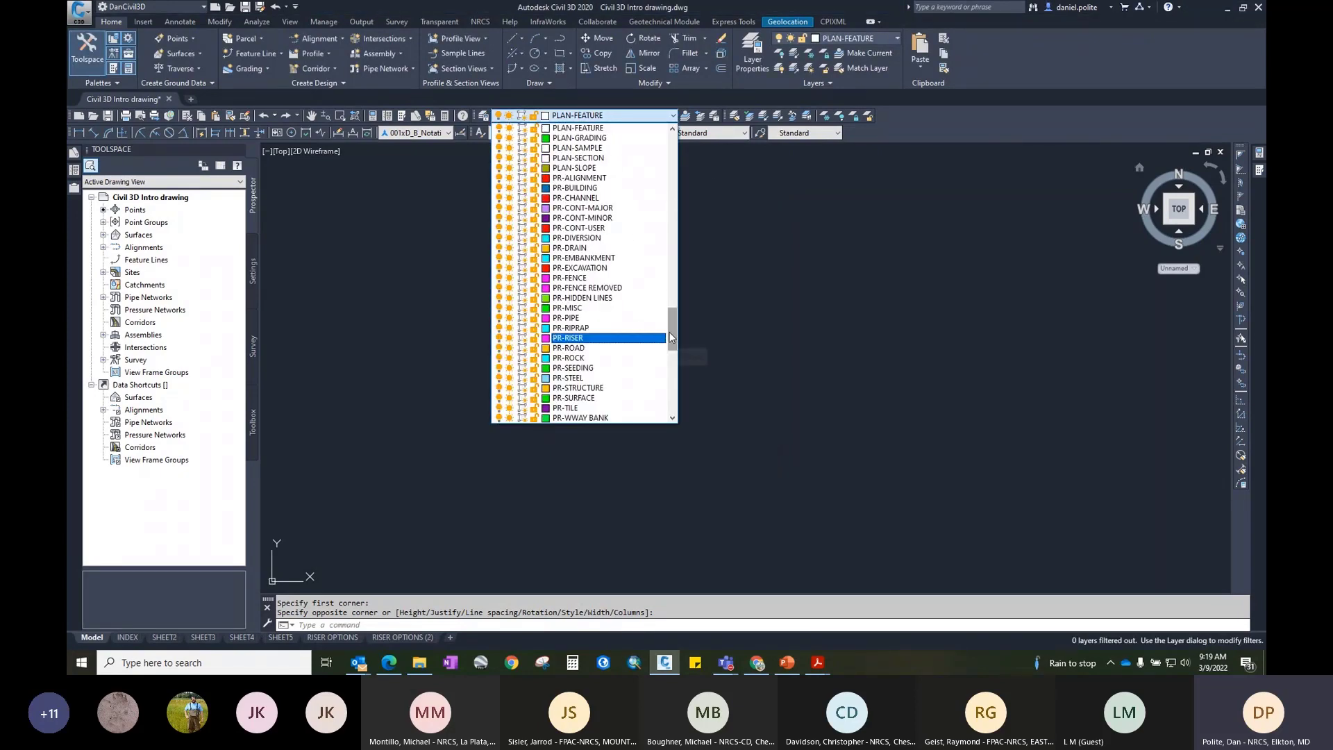
{"action": "left_click_drag", "start_coordinate": [672, 338], "coordinate": [613, 221]}
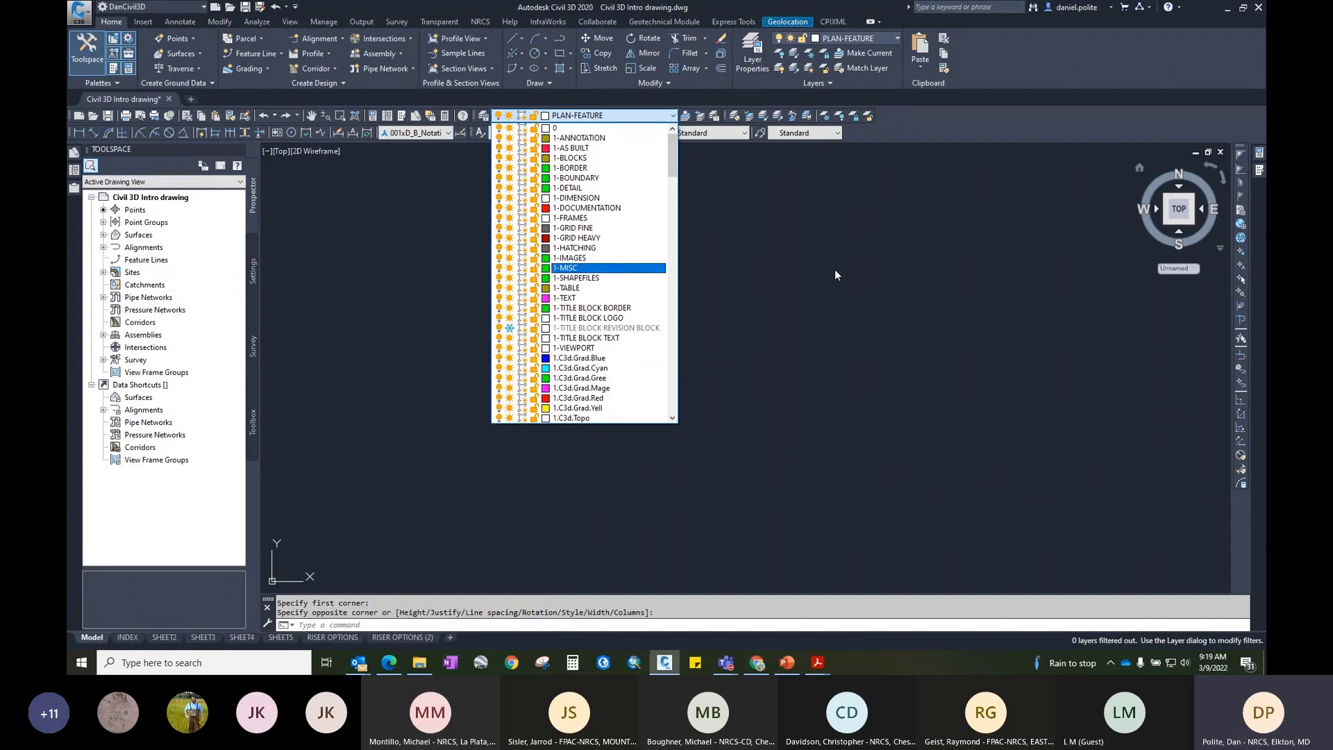
{"action": "left_click", "coordinate": [1258, 171]}
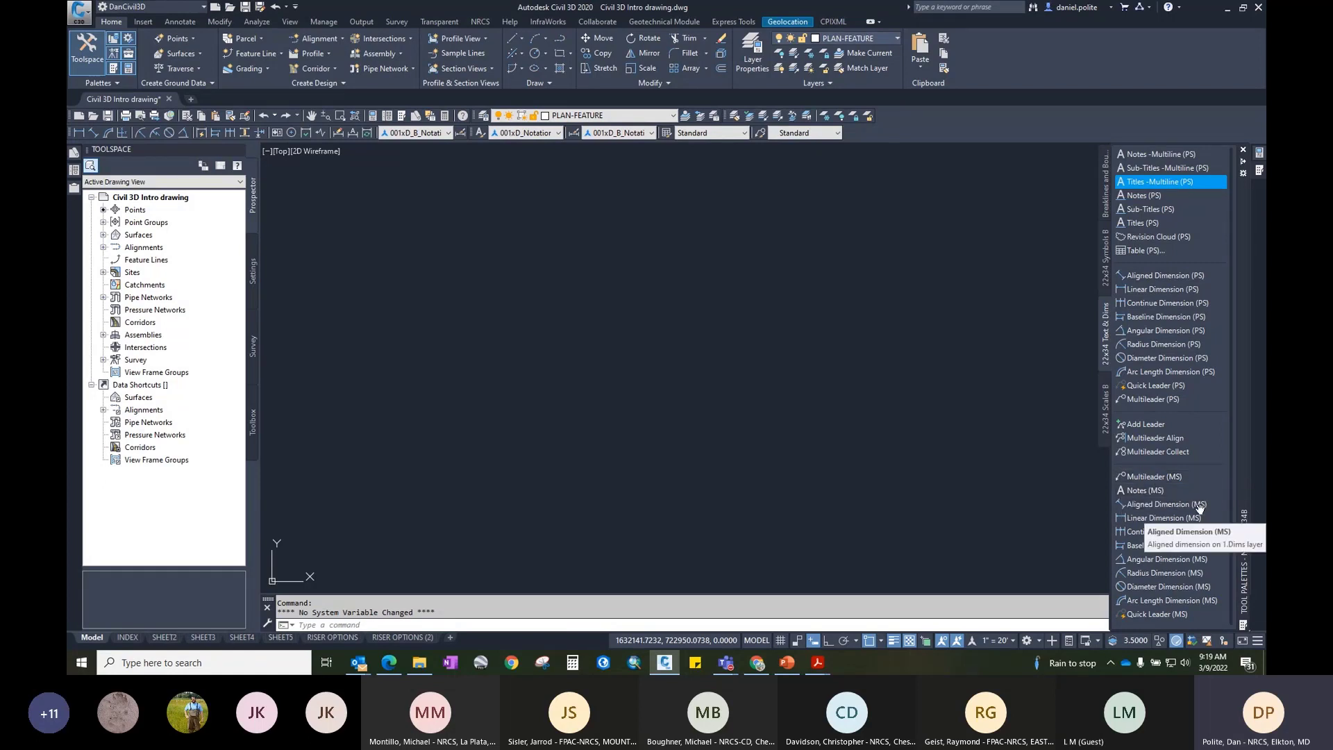
{"action": "left_click", "coordinate": [674, 116]}
{"action": "left_click_drag", "start_coordinate": [686, 318], "coordinate": [681, 146]}
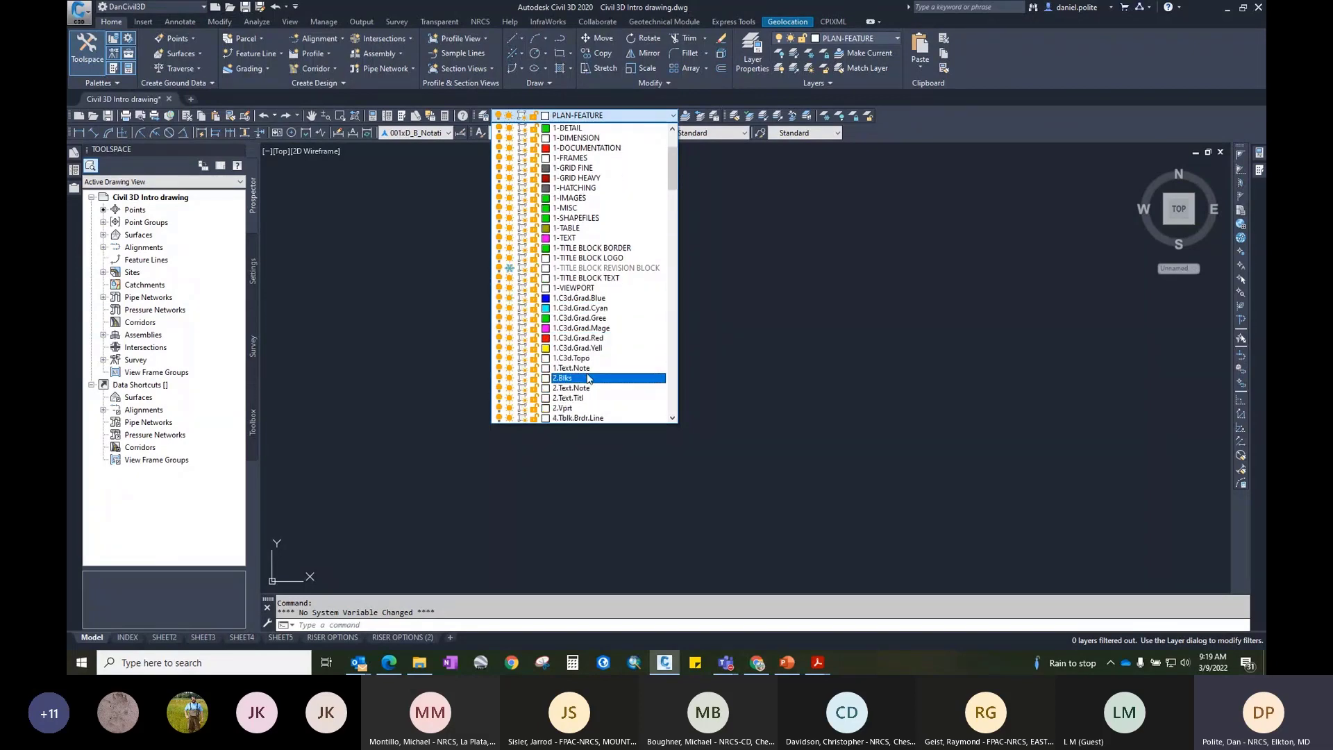
{"action": "scroll", "coordinate": [587, 371], "scroll_direction": "down", "scroll_amount": 5}
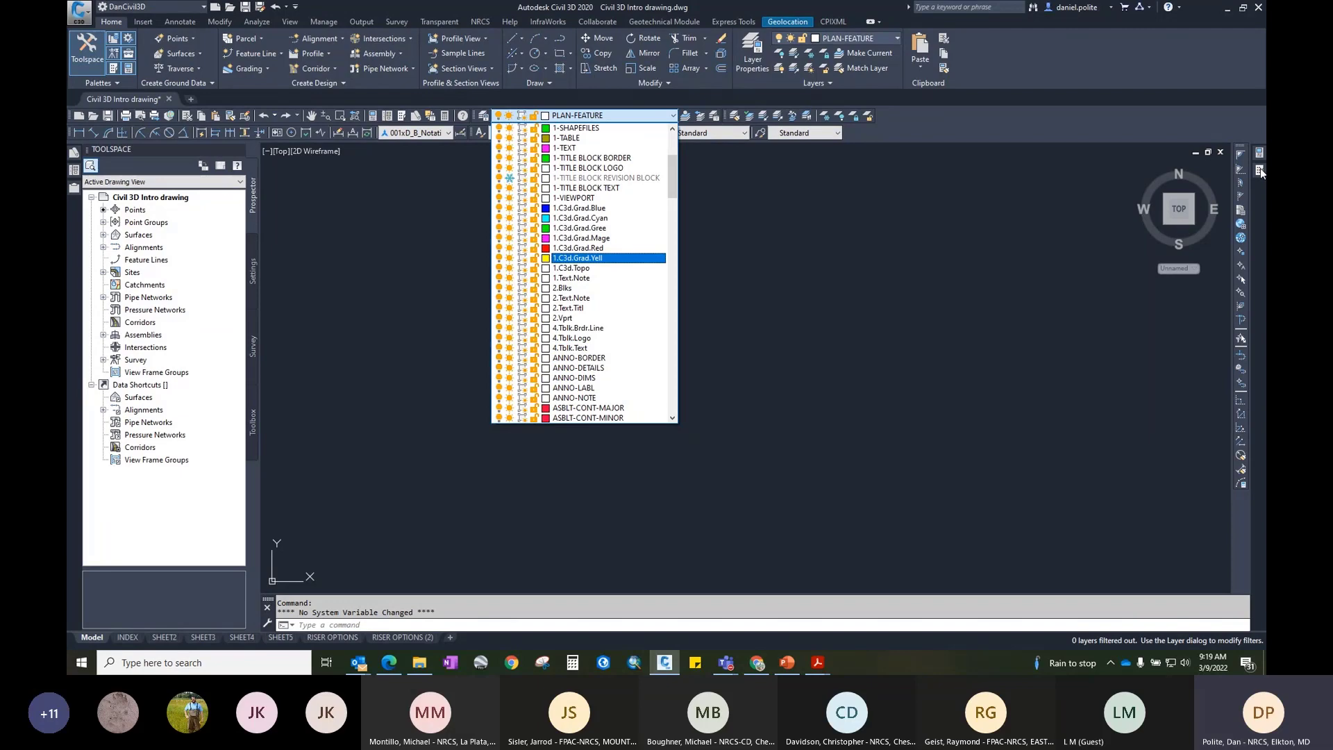
Step: Place a Linear Dimension (MS) about 31.2' long from the tool palette in the open area beside the channel
{"action": "left_click", "coordinate": [1260, 170]}
{"action": "left_click", "coordinate": [1257, 177]}
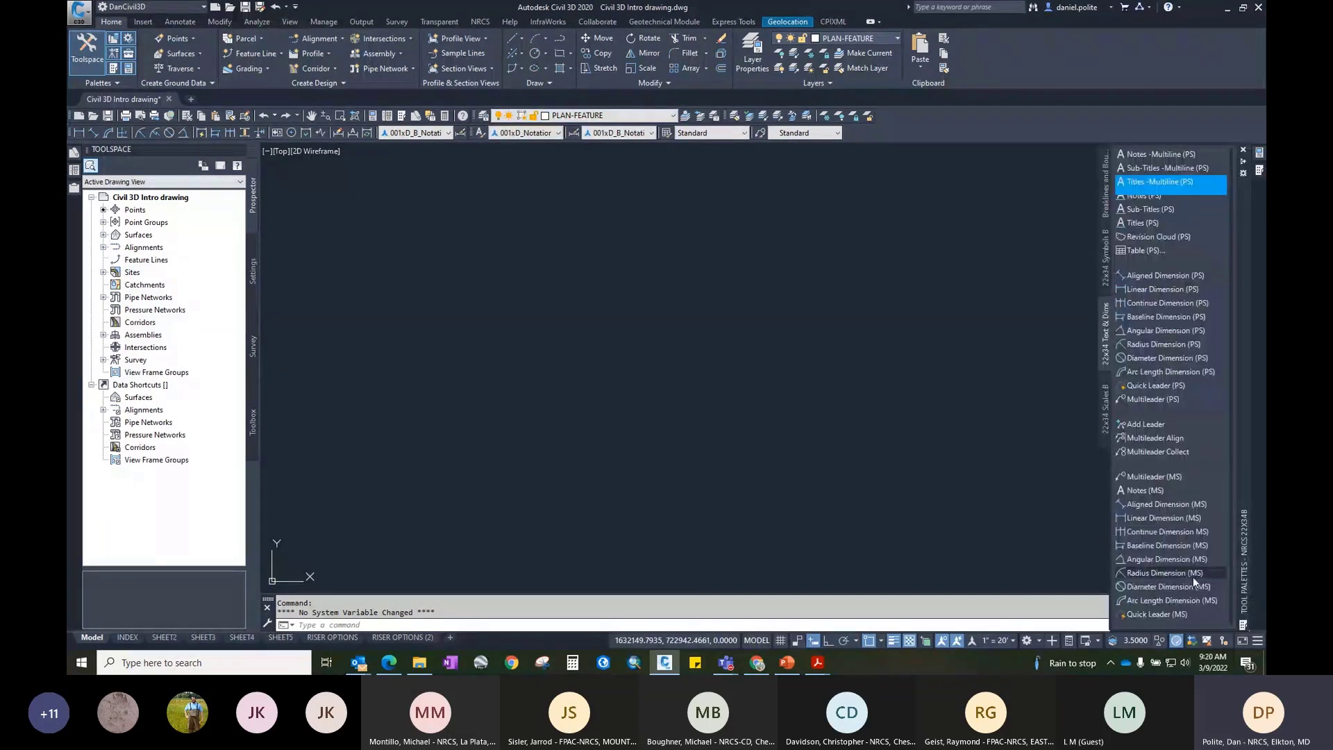
{"action": "left_click", "coordinate": [1157, 516]}
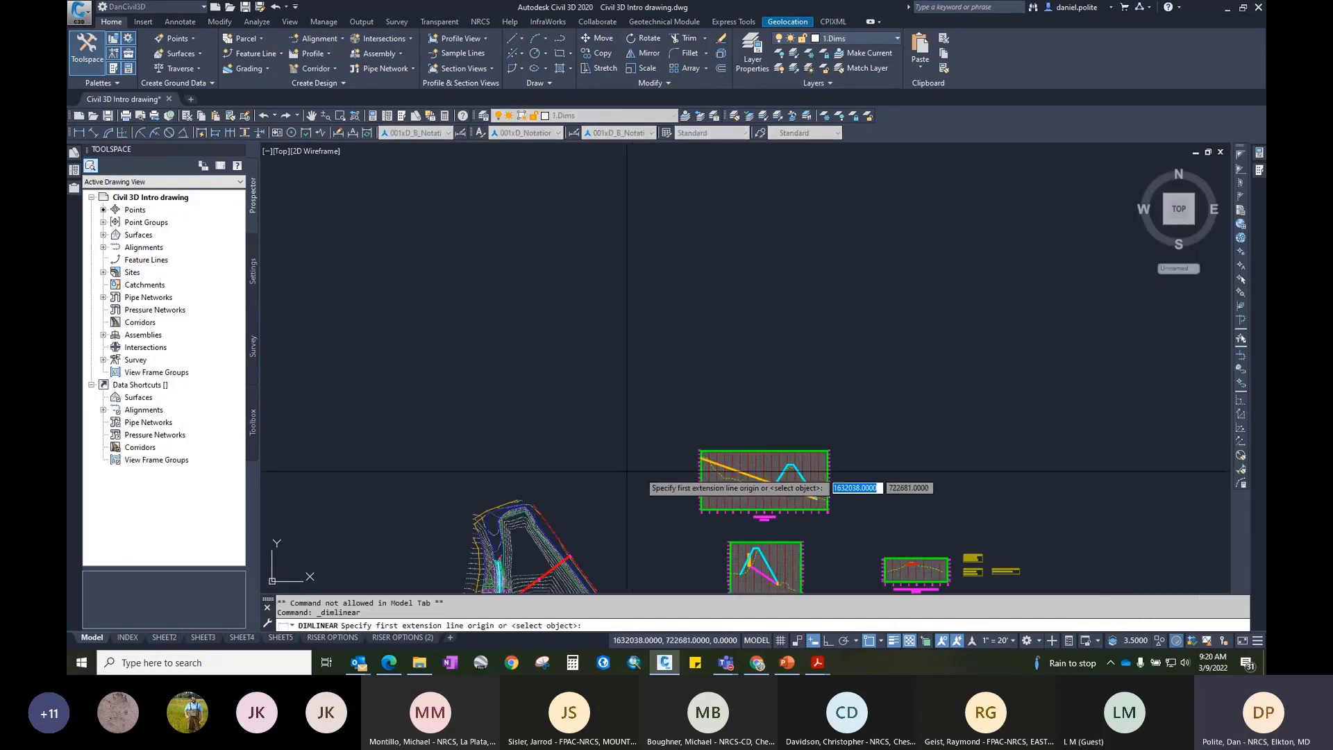
{"action": "scroll", "coordinate": [519, 585], "scroll_direction": "up", "scroll_amount": 8}
{"action": "middle_click_drag", "start_coordinate": [518, 585], "coordinate": [612, 378]}
{"action": "left_click", "coordinate": [597, 303]}
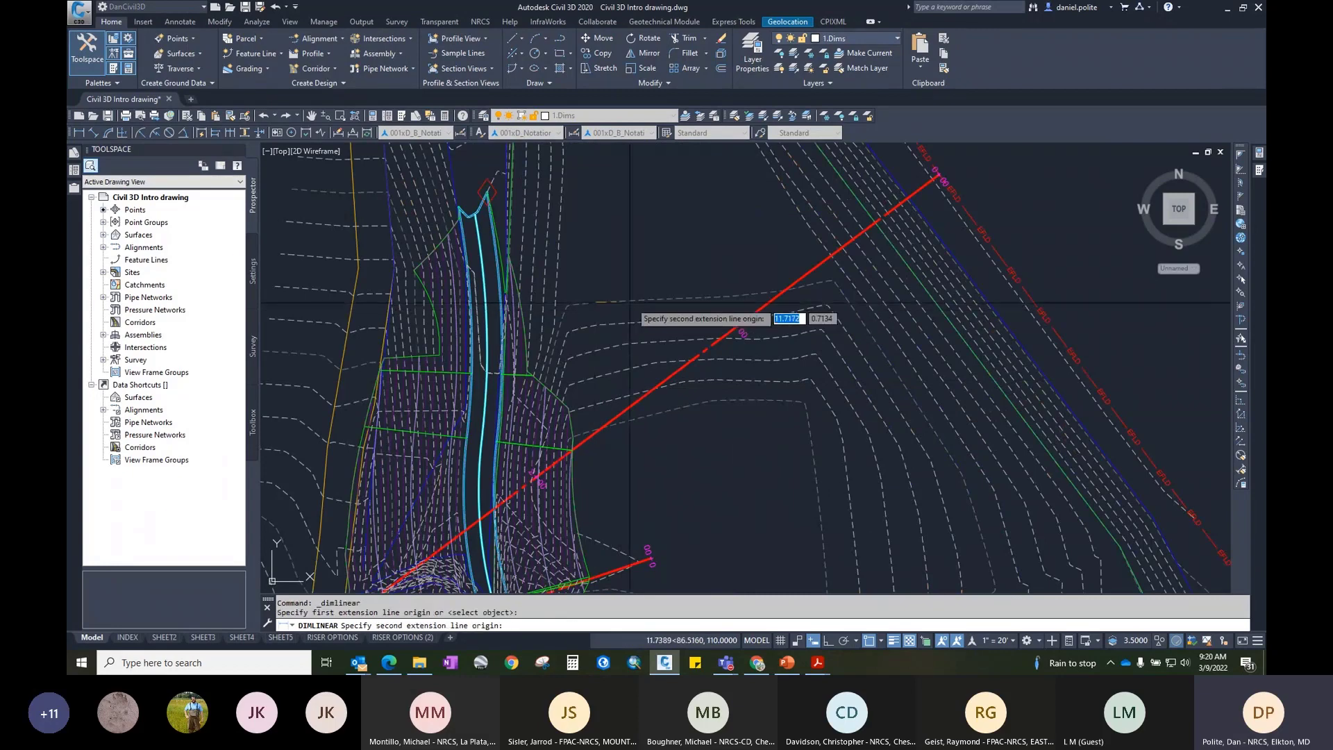
{"action": "left_click", "coordinate": [674, 301]}
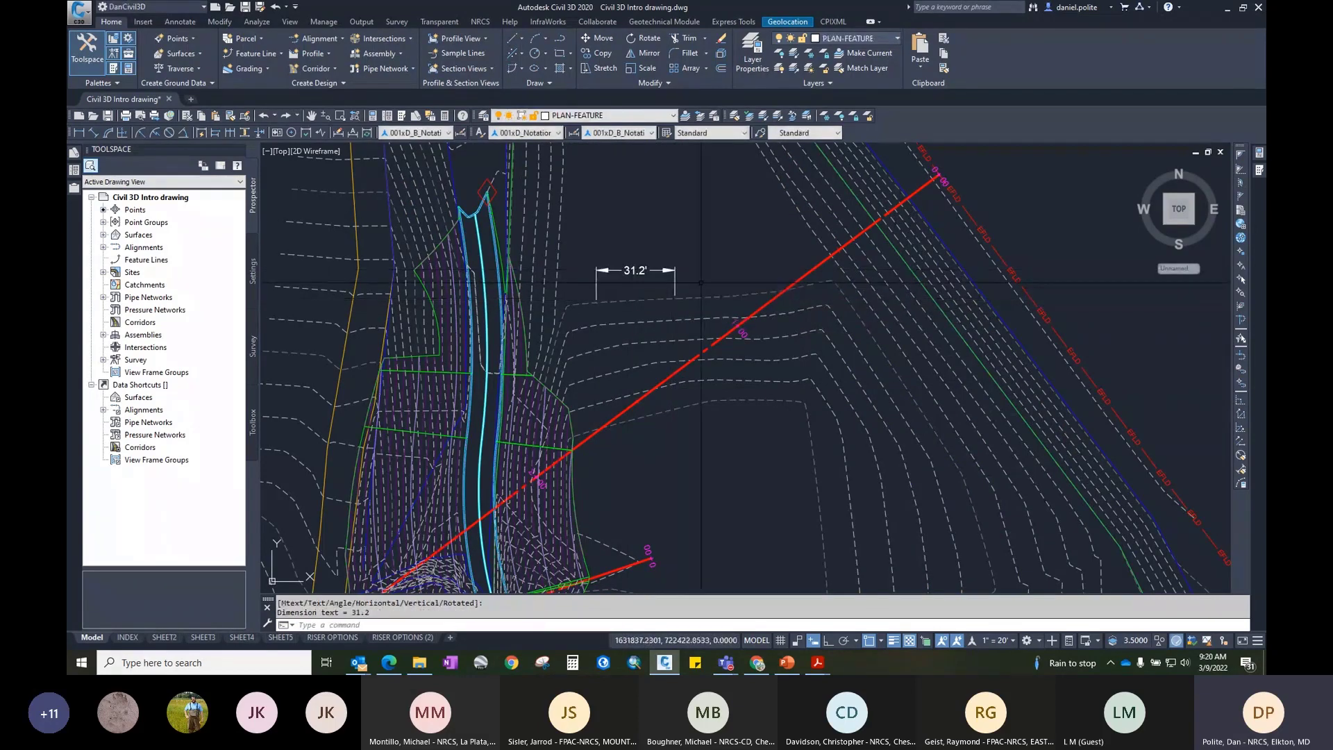
Step: Select the linear dimension and check its assigned layer in the layer list, leaving the layer unchanged
{"action": "left_click", "coordinate": [637, 270]}
{"action": "left_click", "coordinate": [614, 270]}
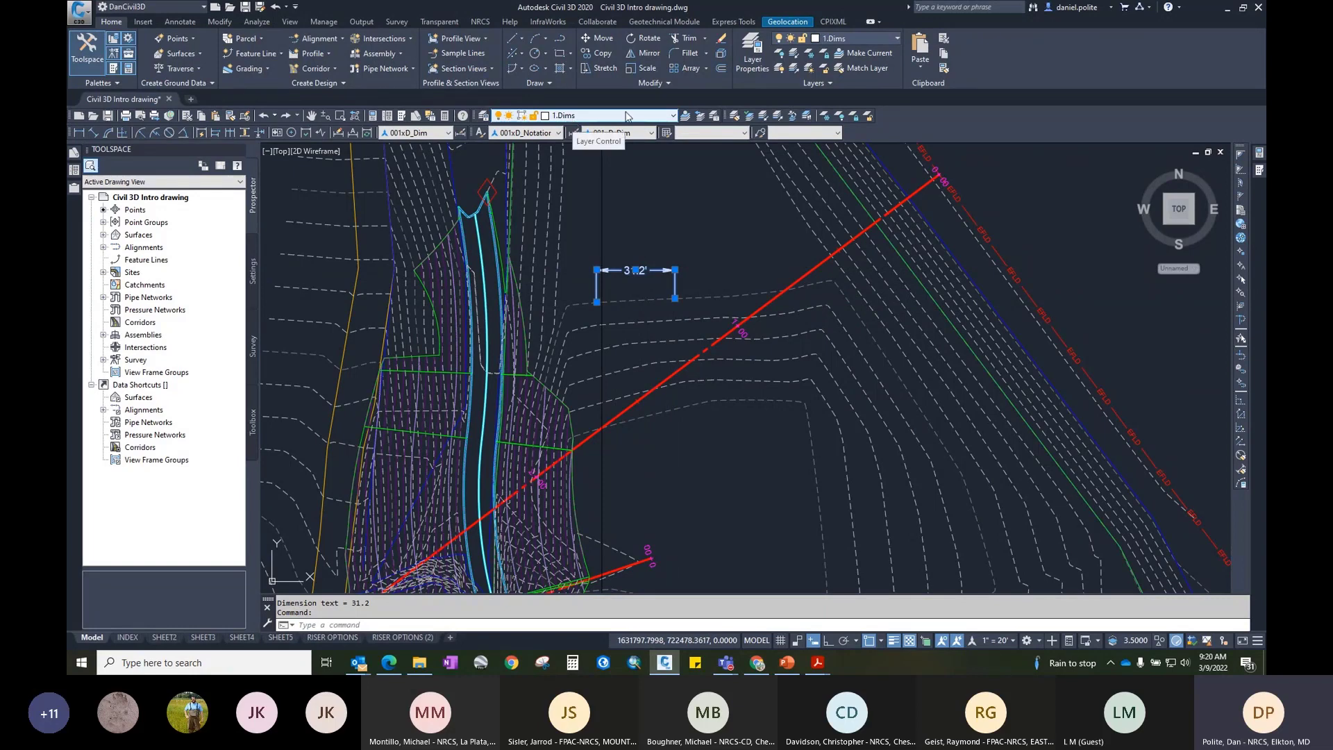
{"action": "left_click", "coordinate": [676, 116]}
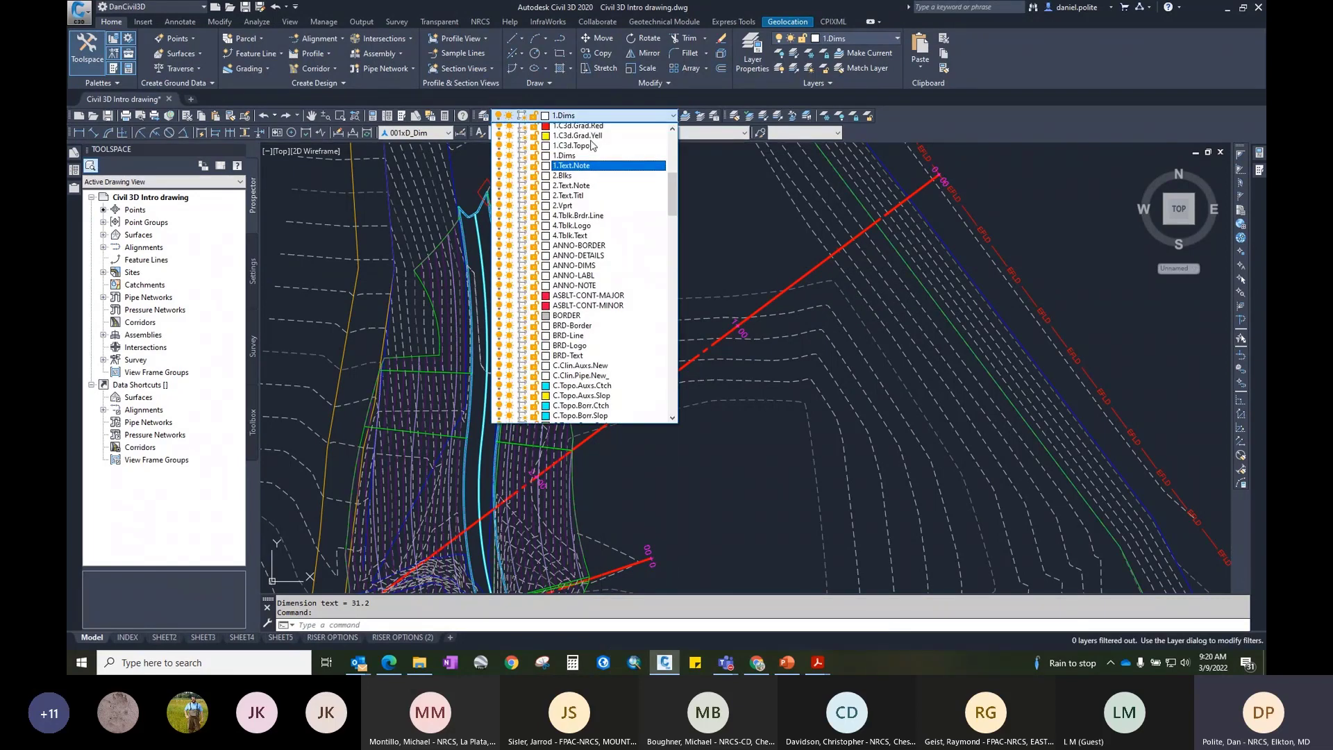
{"action": "left_click", "coordinate": [738, 198]}
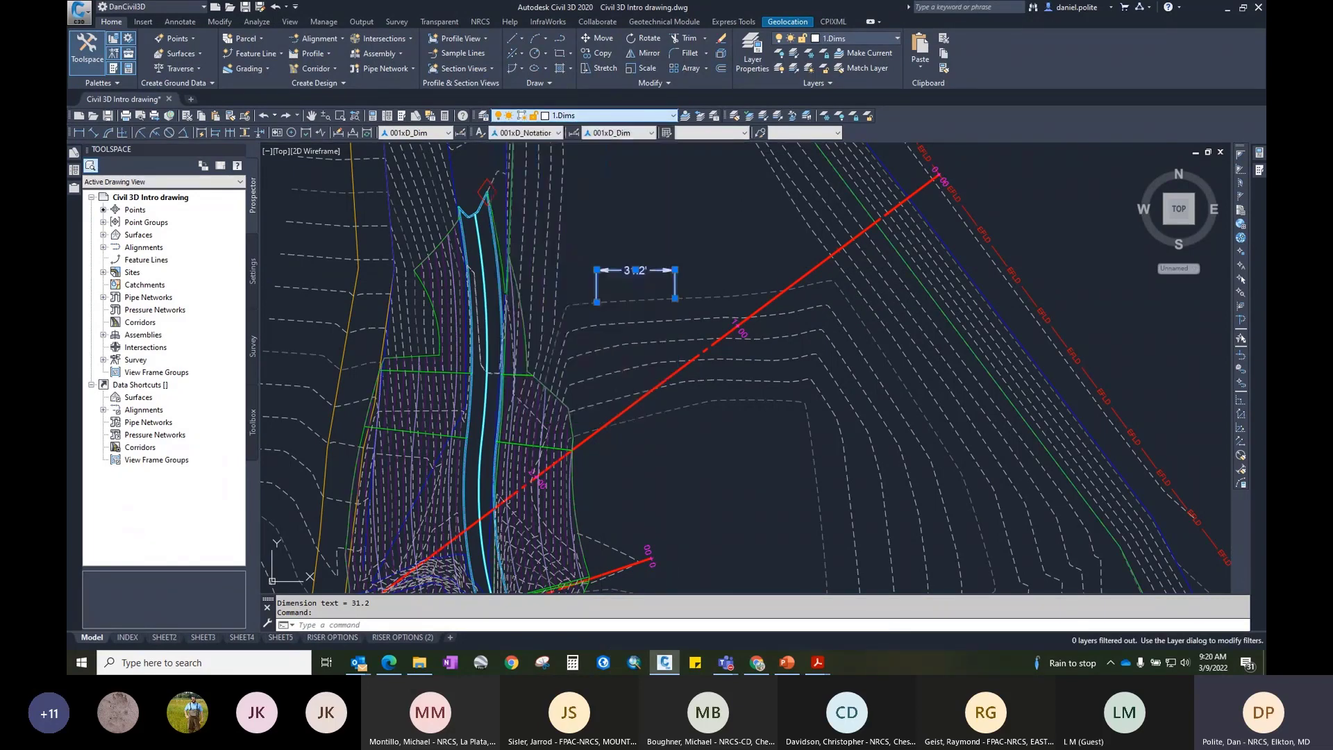
Step: Erase the linear dimension from the open area beside the channel
{"action": "left_click", "coordinate": [699, 165]}
{"action": "left_click", "coordinate": [686, 166]}
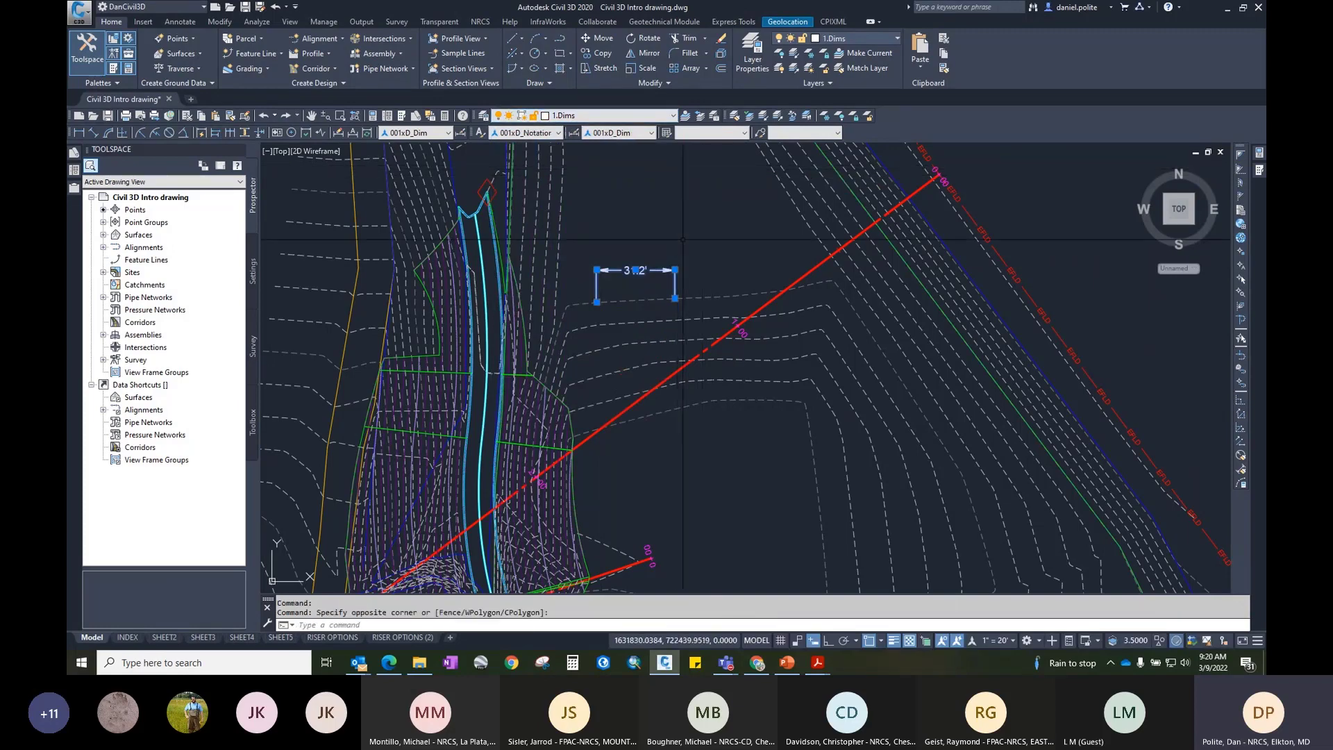
{"action": "left_click", "coordinate": [690, 277]}
{"action": "left_click", "coordinate": [643, 249]}
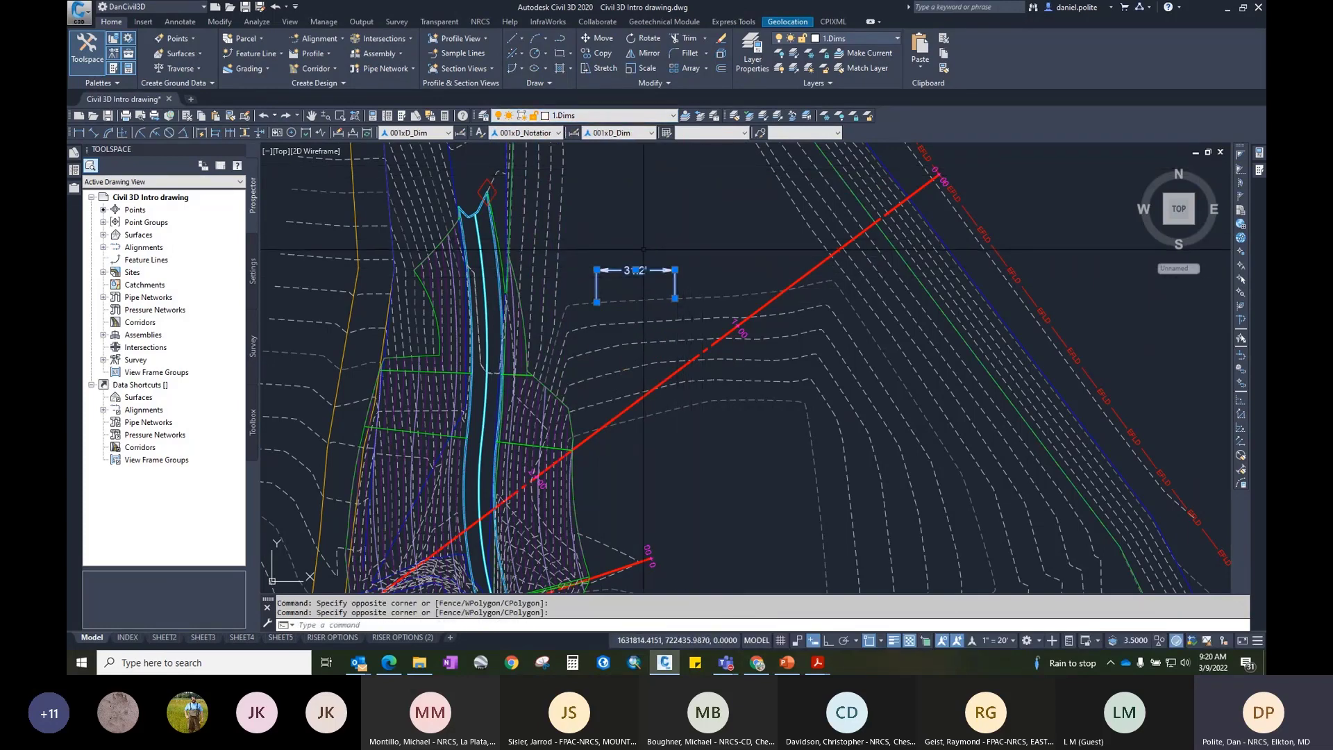
{"action": "key", "text": "Delete"}
Step: Examine the 22x34 scales palette and the list of available tool palette groups, keeping the NRCS 22x34B group
{"action": "mouse_move", "coordinate": [1259, 171]}
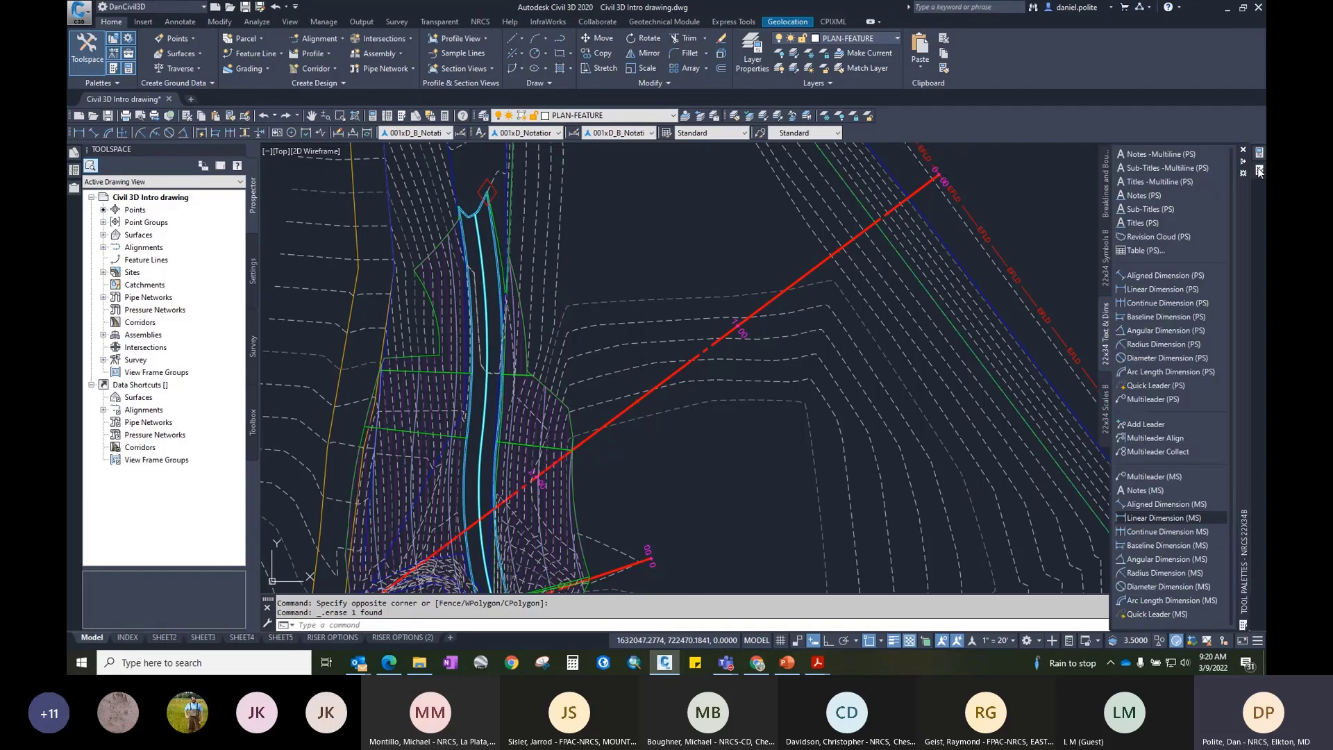
{"action": "left_click", "coordinate": [1106, 395]}
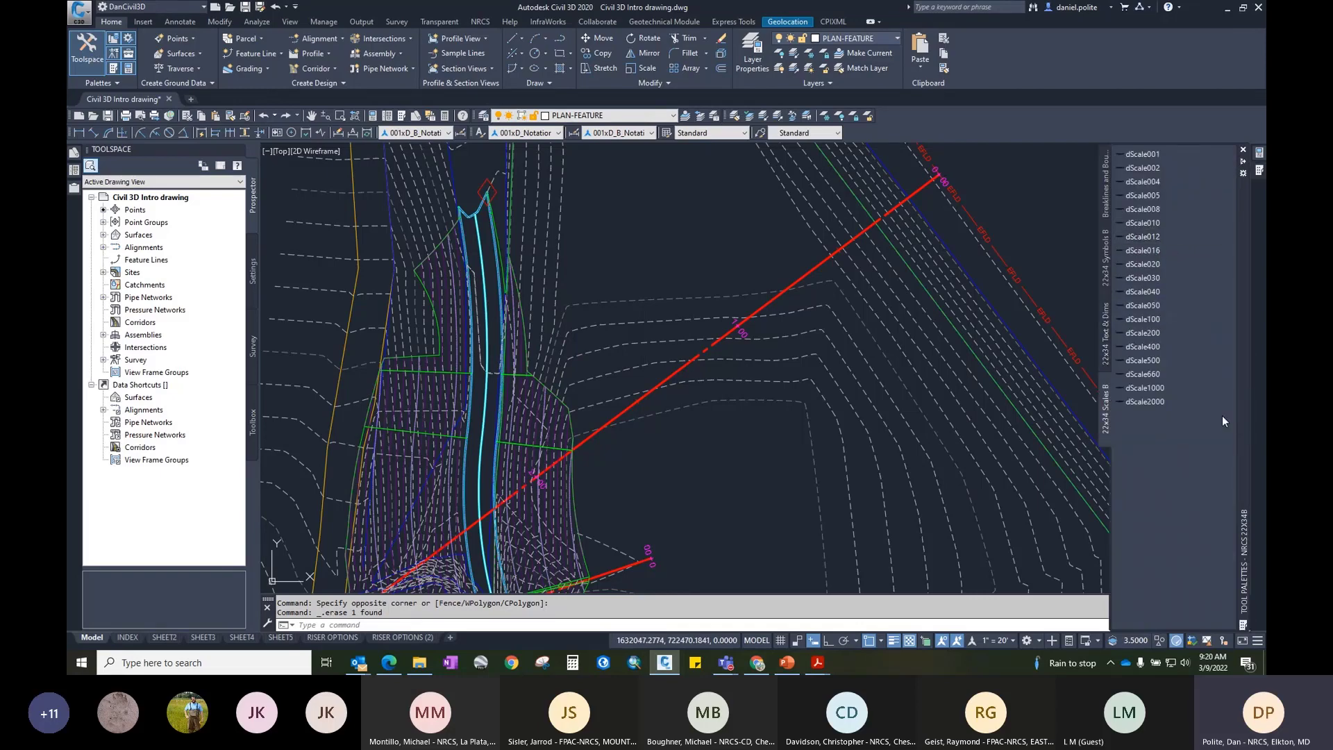
{"action": "right_click", "coordinate": [1246, 220]}
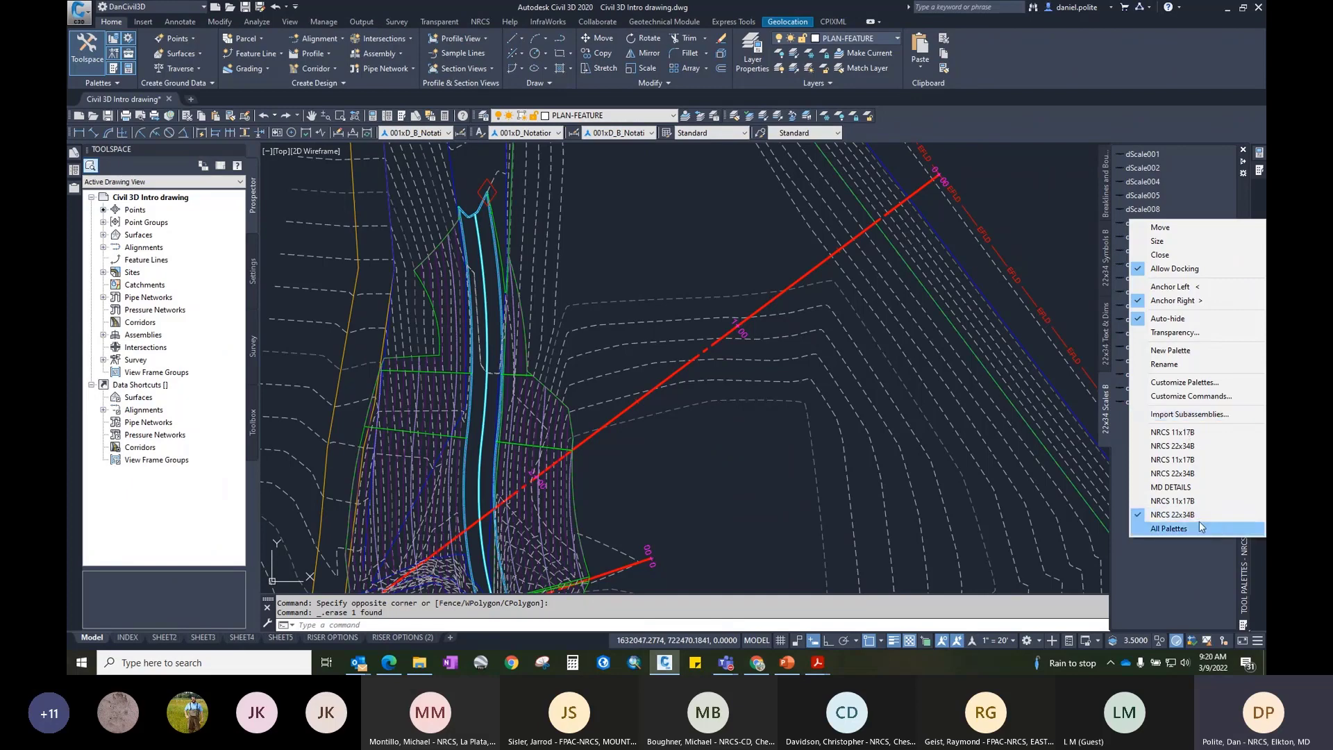
{"action": "left_click", "coordinate": [1107, 250]}
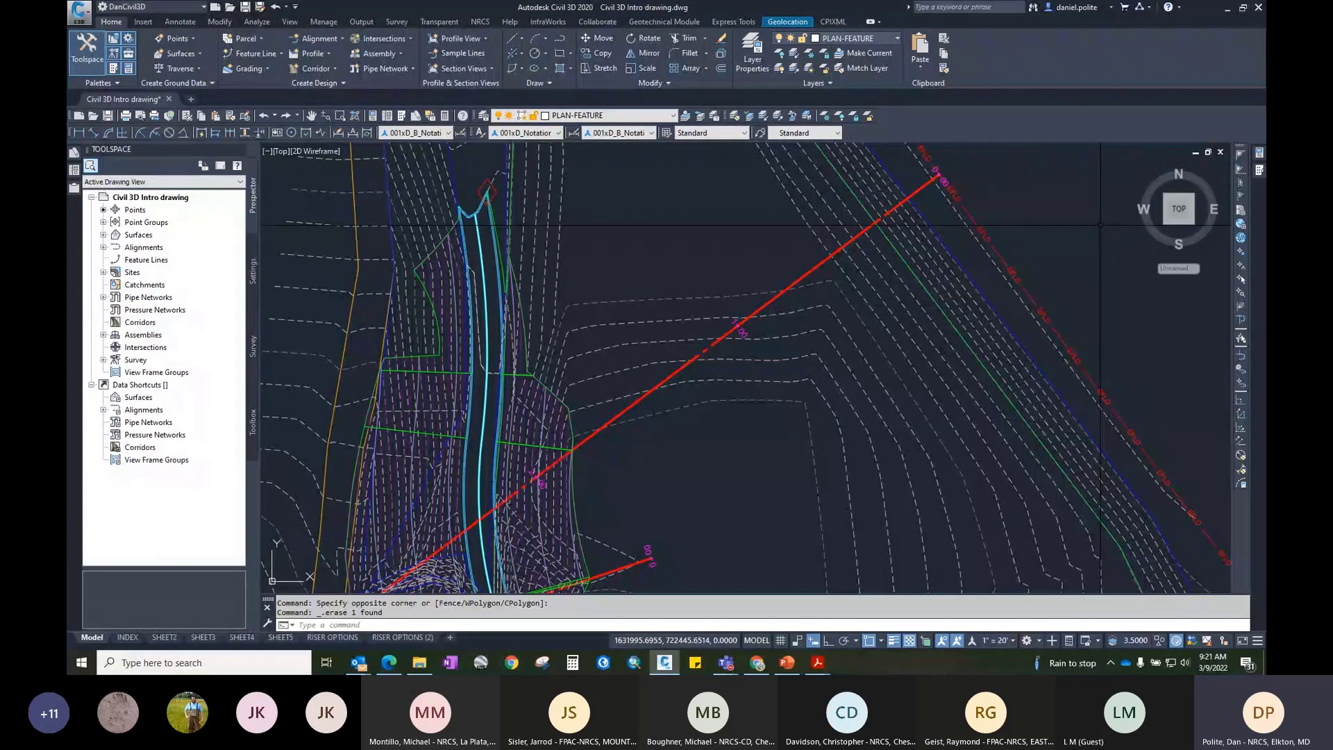
{"action": "mouse_move", "coordinate": [1237, 227]}
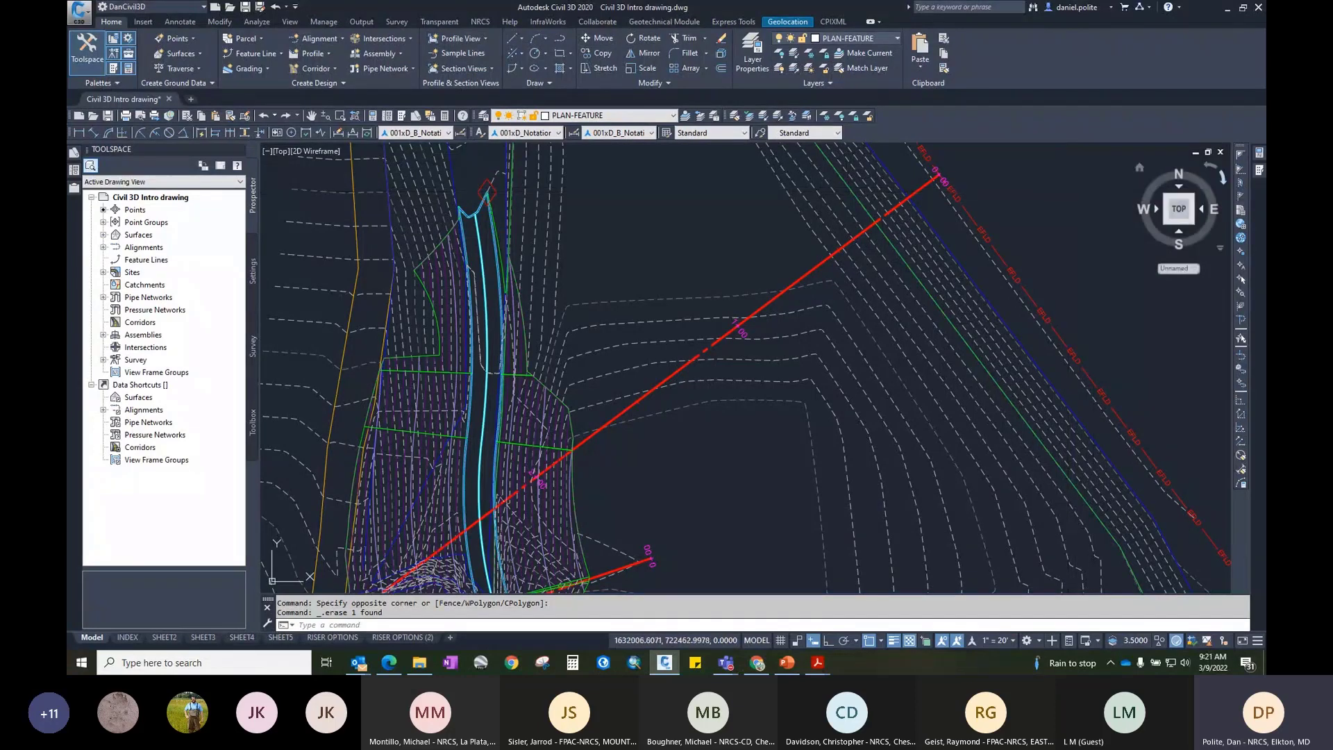
{"action": "mouse_move", "coordinate": [1259, 175]}
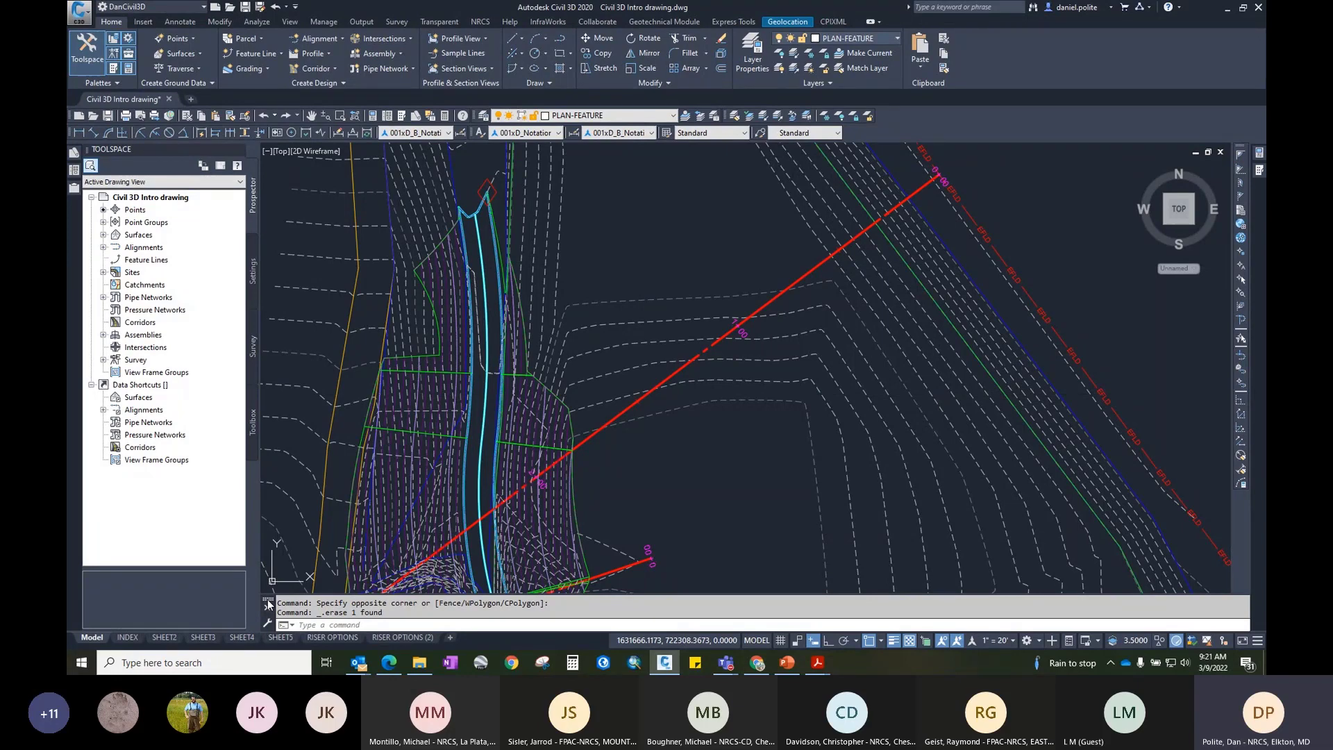
Step: Float the command line over the drawing, try its rollover transparency, and confirm it as fully solid
{"action": "left_click_drag", "start_coordinate": [267, 604], "coordinate": [387, 453]}
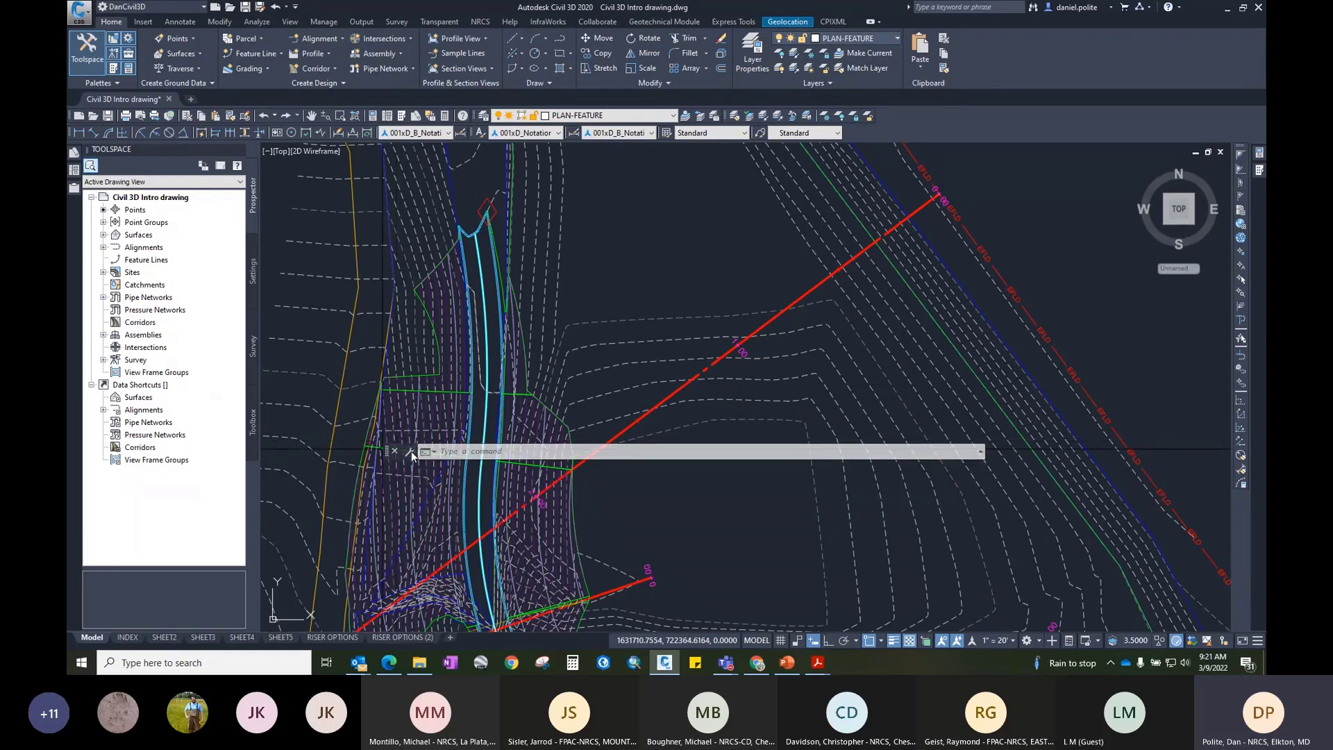
{"action": "left_click", "coordinate": [411, 451]}
{"action": "mouse_move", "coordinate": [448, 472]}
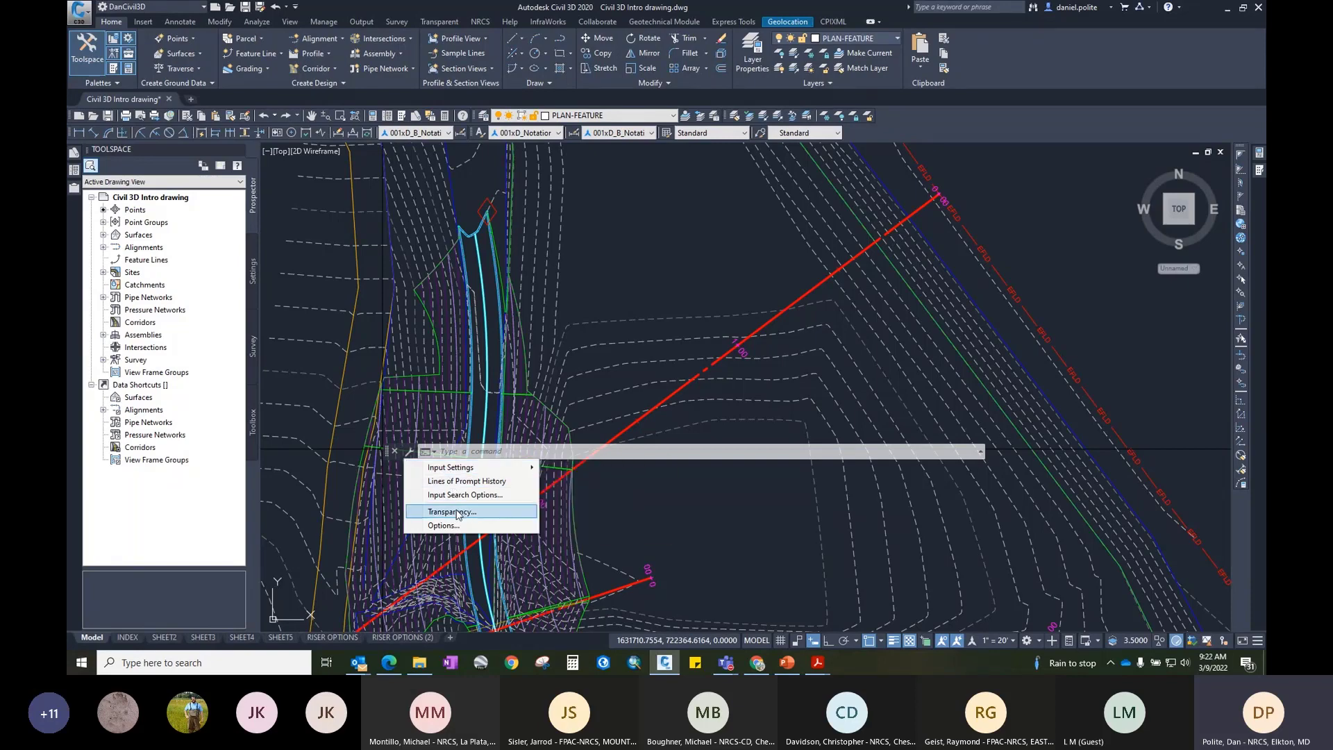
{"action": "left_click", "coordinate": [457, 514]}
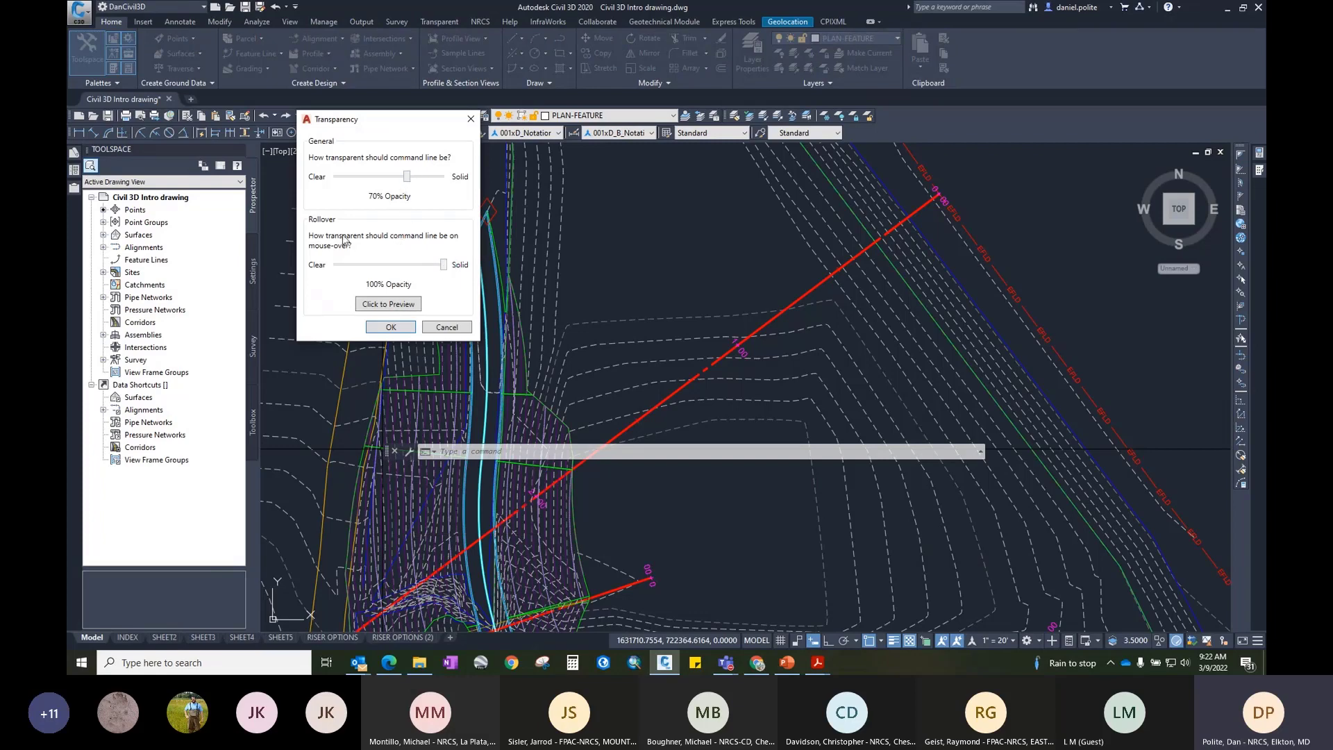
{"action": "left_click", "coordinate": [351, 269]}
{"action": "left_click", "coordinate": [434, 267]}
{"action": "mouse_move", "coordinate": [445, 262]}
{"action": "left_mouse_down"}
{"action": "mouse_move", "coordinate": [404, 263]}
{"action": "mouse_move", "coordinate": [450, 265]}
{"action": "left_mouse_up"}
{"action": "left_click", "coordinate": [391, 327]}
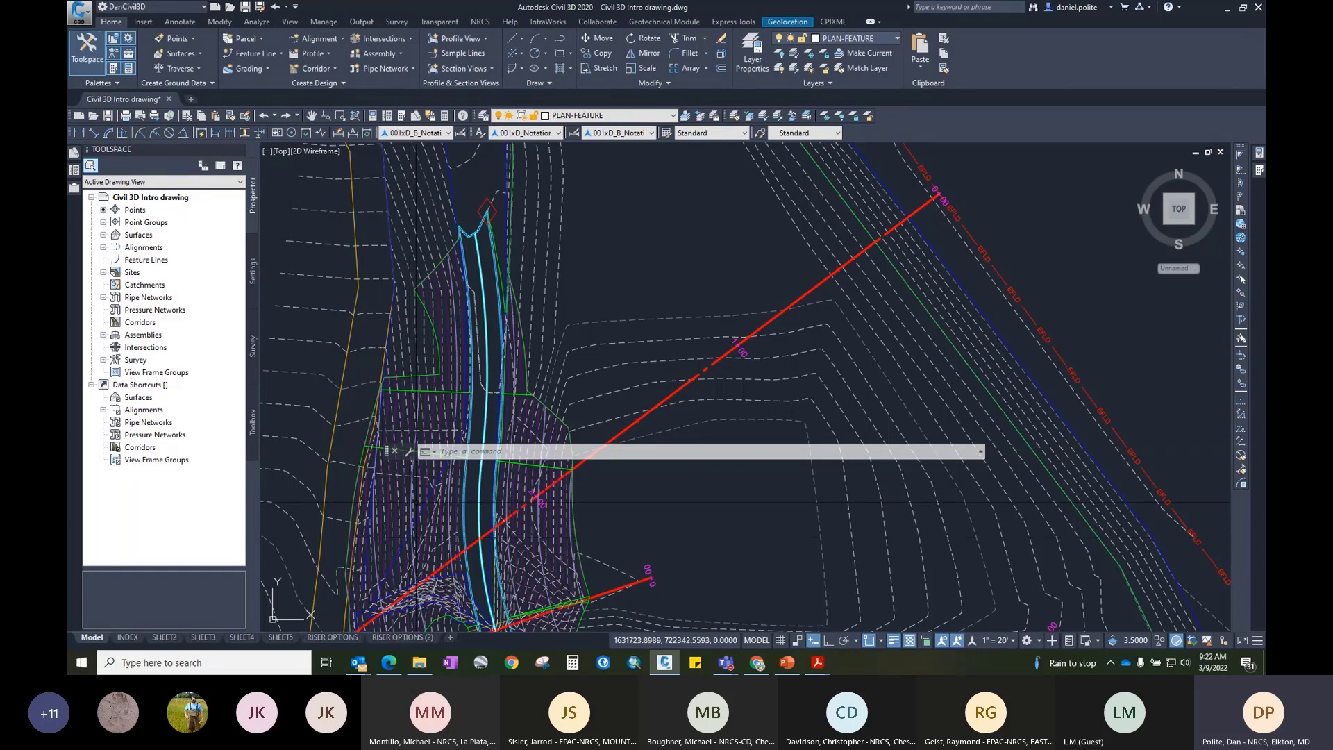
Step: Start MTEXT from the recent commands, frame a box, exit without text, and dock the command line below the drawing again
{"action": "left_click", "coordinate": [434, 453]}
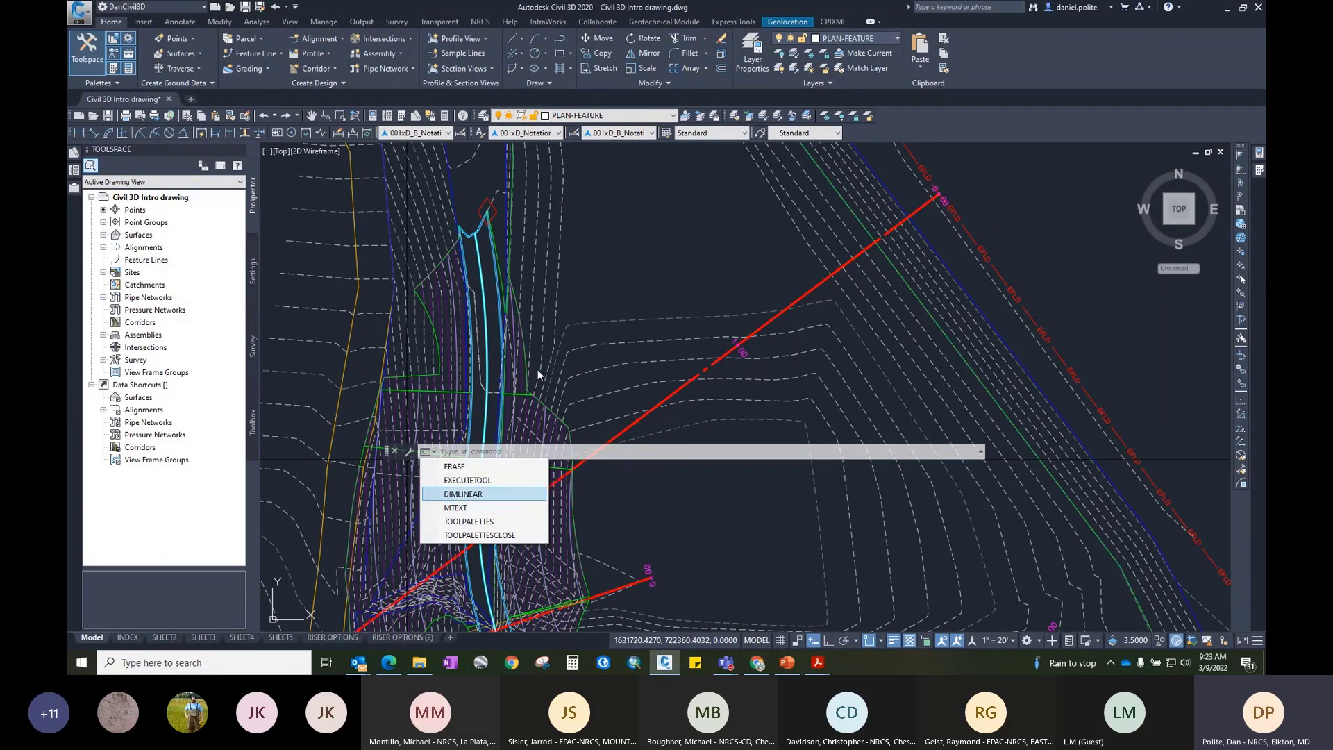
{"action": "left_click", "coordinate": [459, 508]}
{"action": "left_click", "coordinate": [609, 255]}
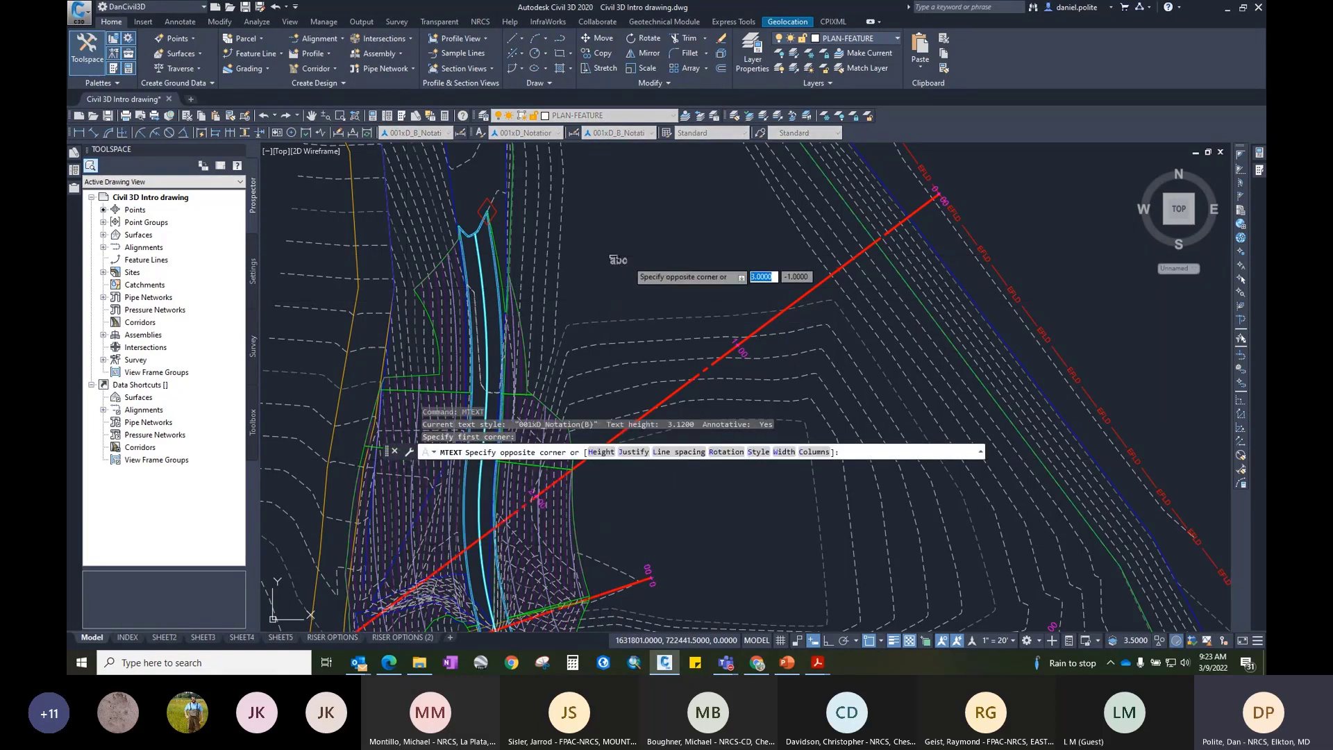
{"action": "left_click", "coordinate": [707, 276]}
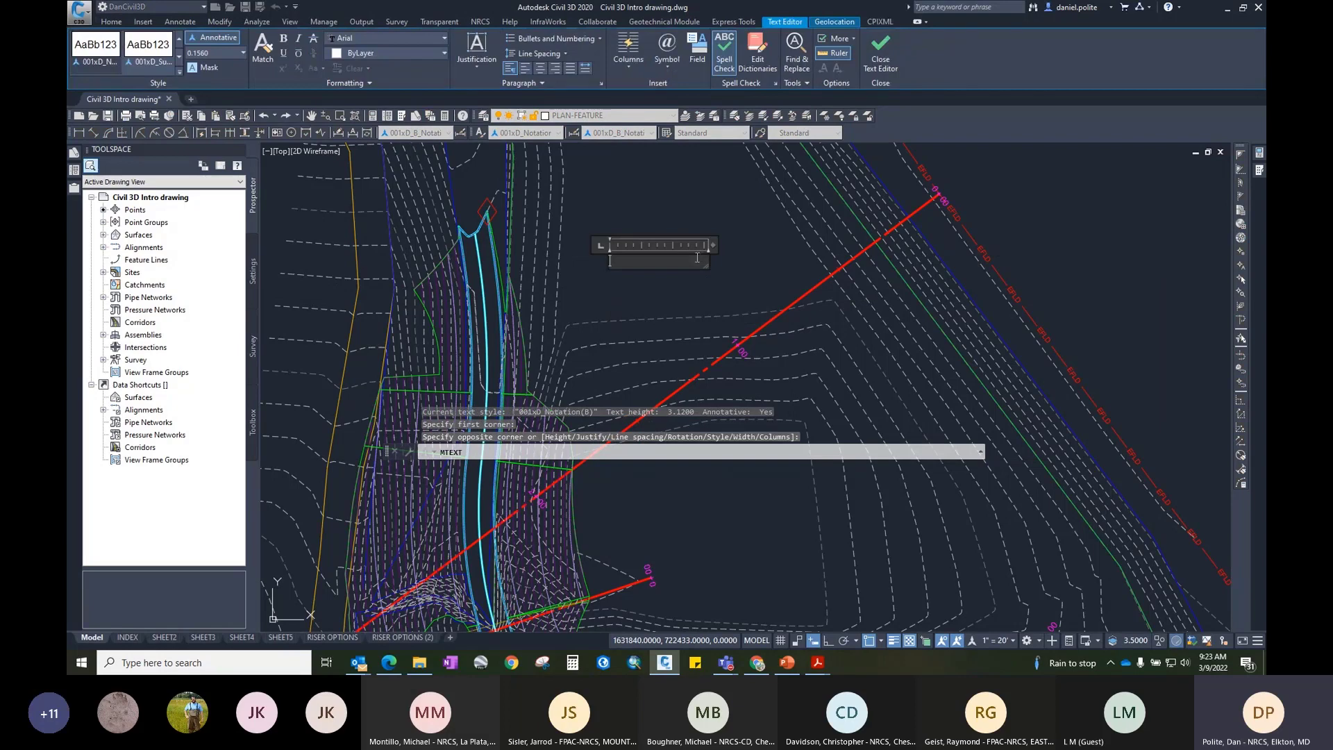
{"action": "left_click", "coordinate": [591, 303]}
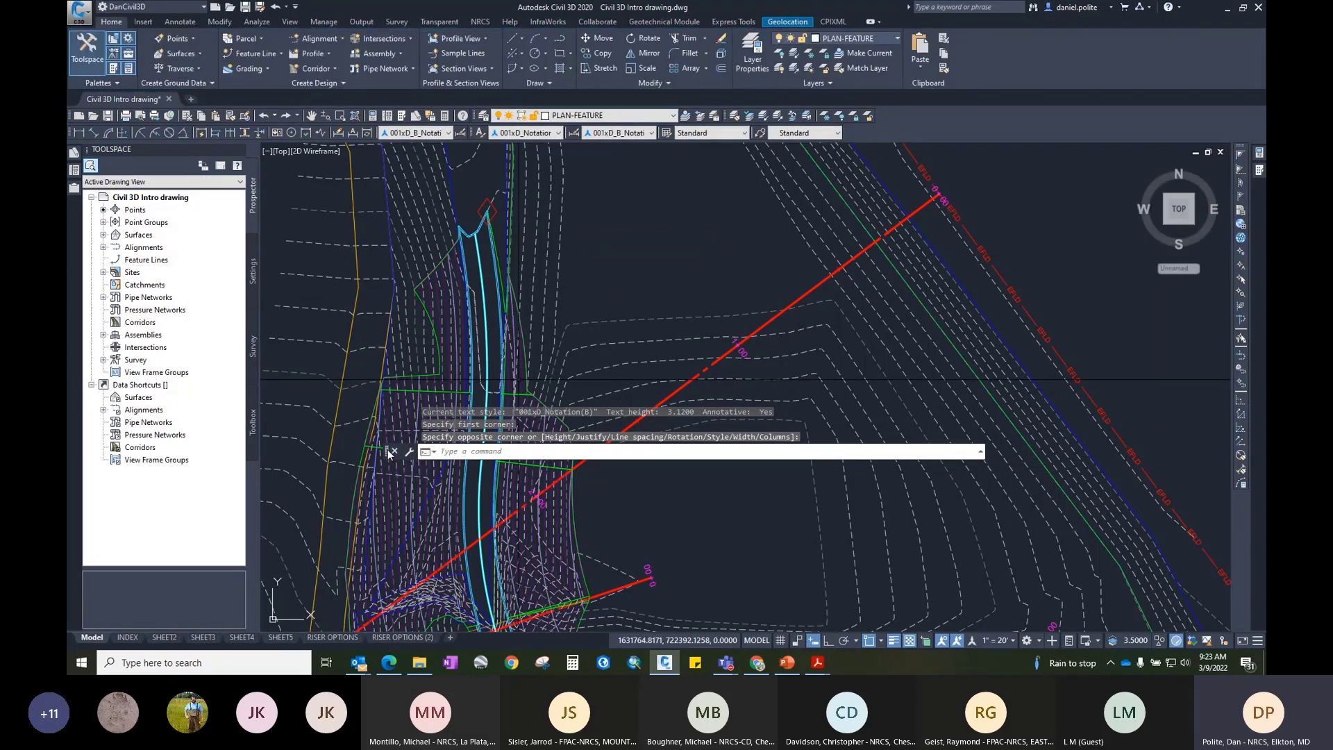
{"action": "mouse_move", "coordinate": [388, 452]}
{"action": "left_mouse_down"}
{"action": "mouse_move", "coordinate": [381, 567]}
{"action": "mouse_move", "coordinate": [335, 637]}
{"action": "left_mouse_up"}
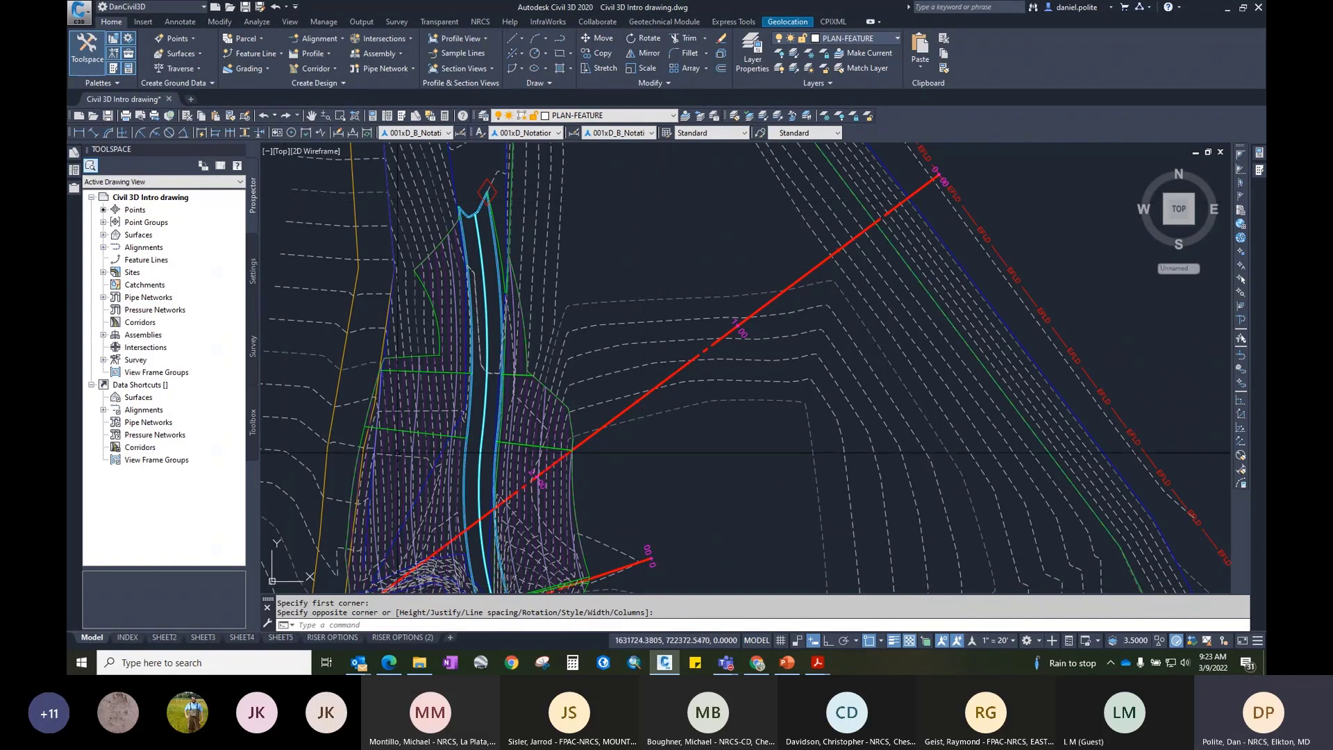
Step: Look through the Display and Files settings in the command line's Options and close them unchanged
{"action": "left_click", "coordinate": [267, 626]}
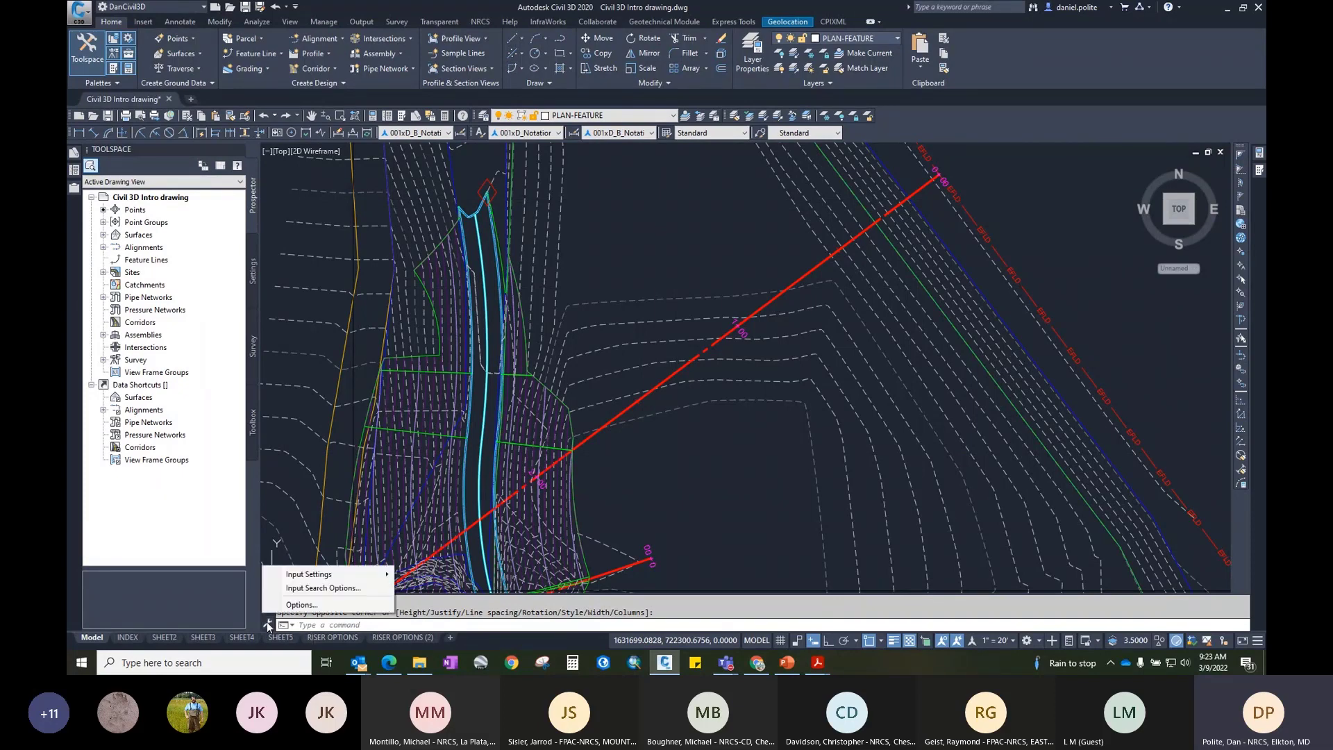
{"action": "mouse_move", "coordinate": [324, 578]}
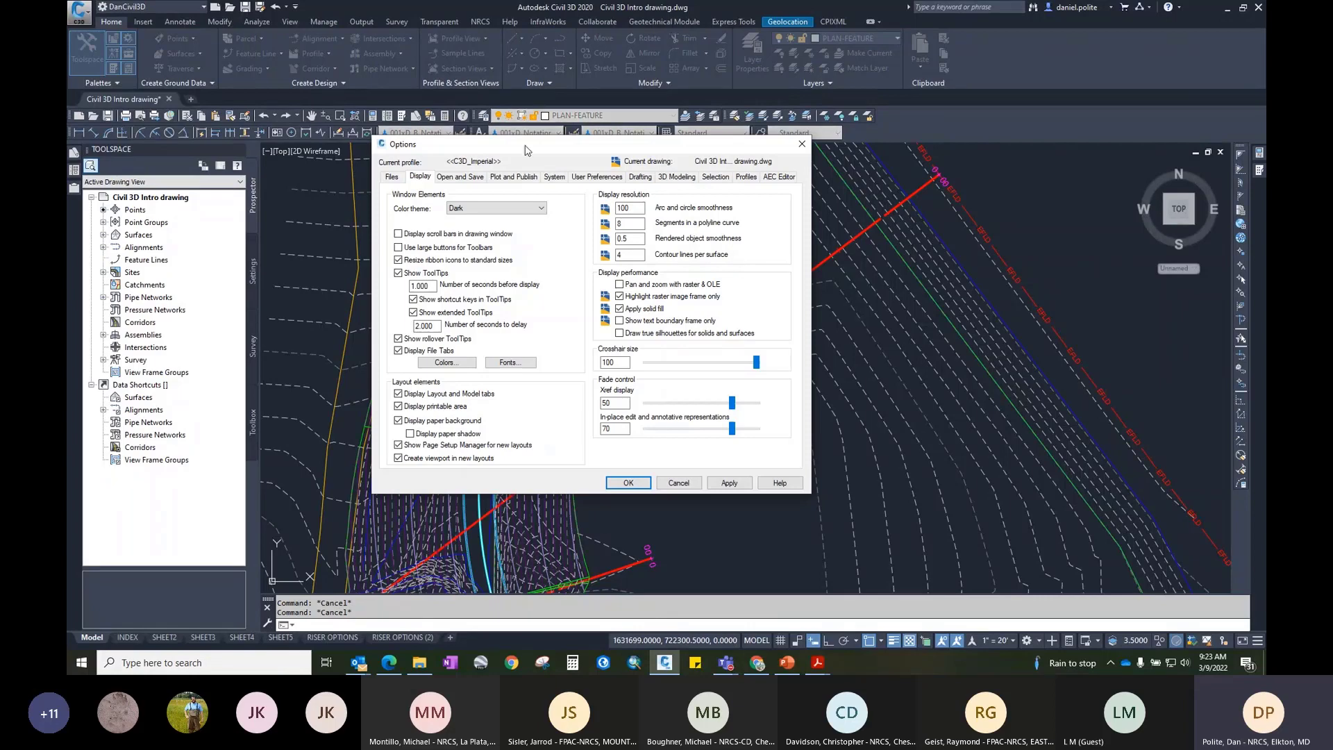
{"action": "left_click_drag", "start_coordinate": [524, 144], "coordinate": [548, 169]}
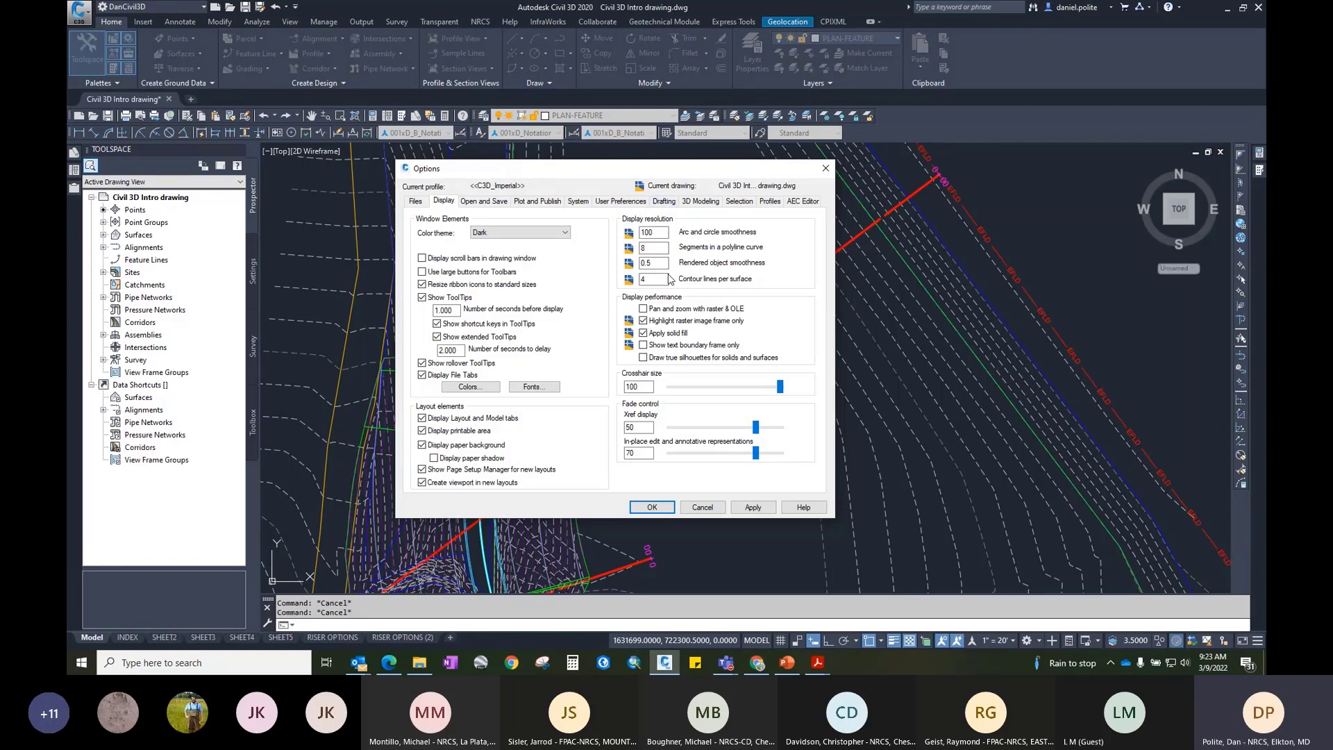
{"action": "left_click", "coordinate": [414, 201]}
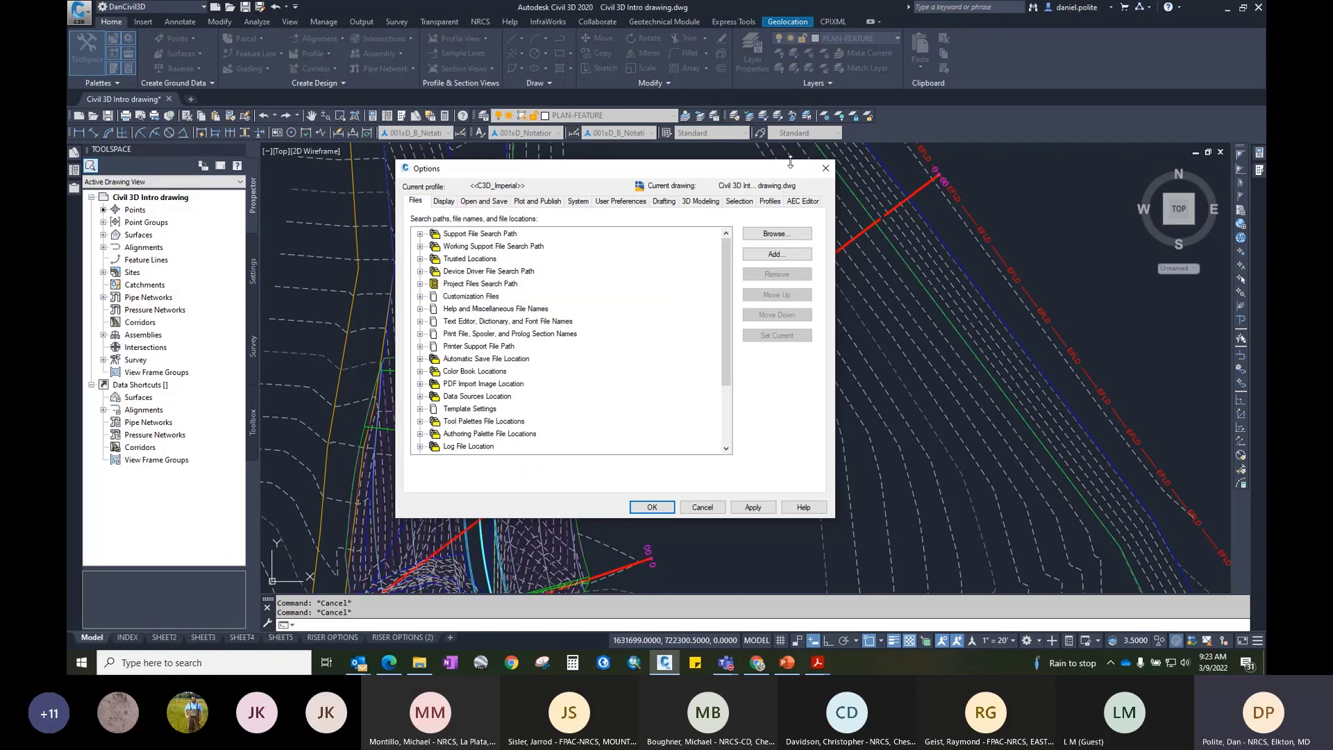
{"action": "left_click", "coordinate": [824, 168]}
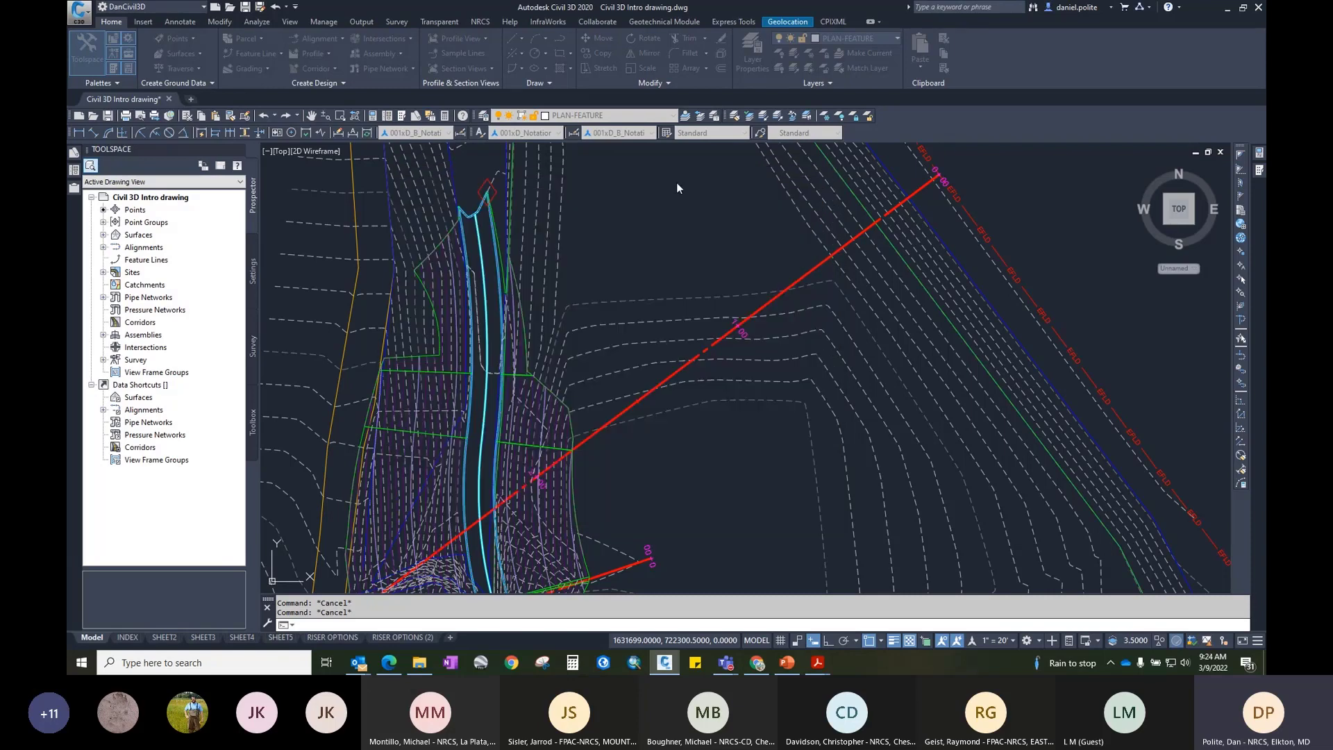
{"action": "left_click", "coordinate": [269, 623]}
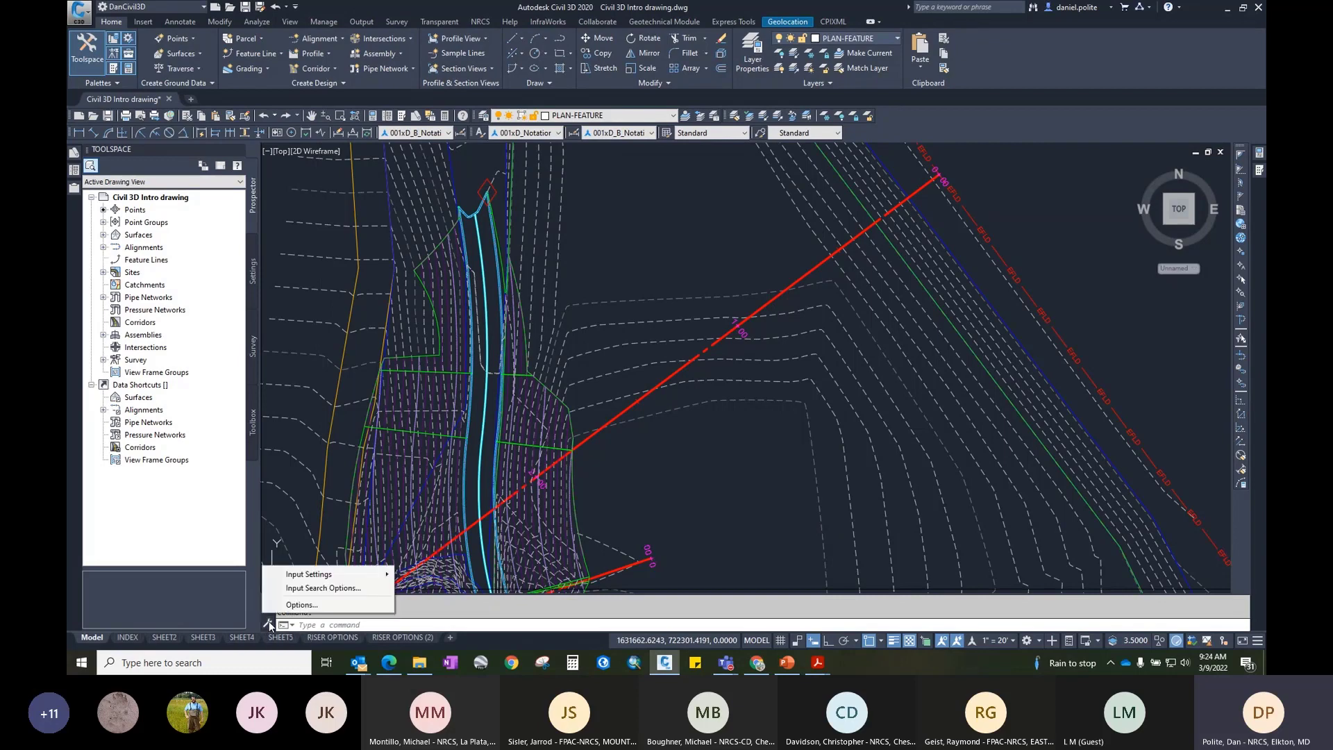
{"action": "left_click", "coordinate": [302, 605]}
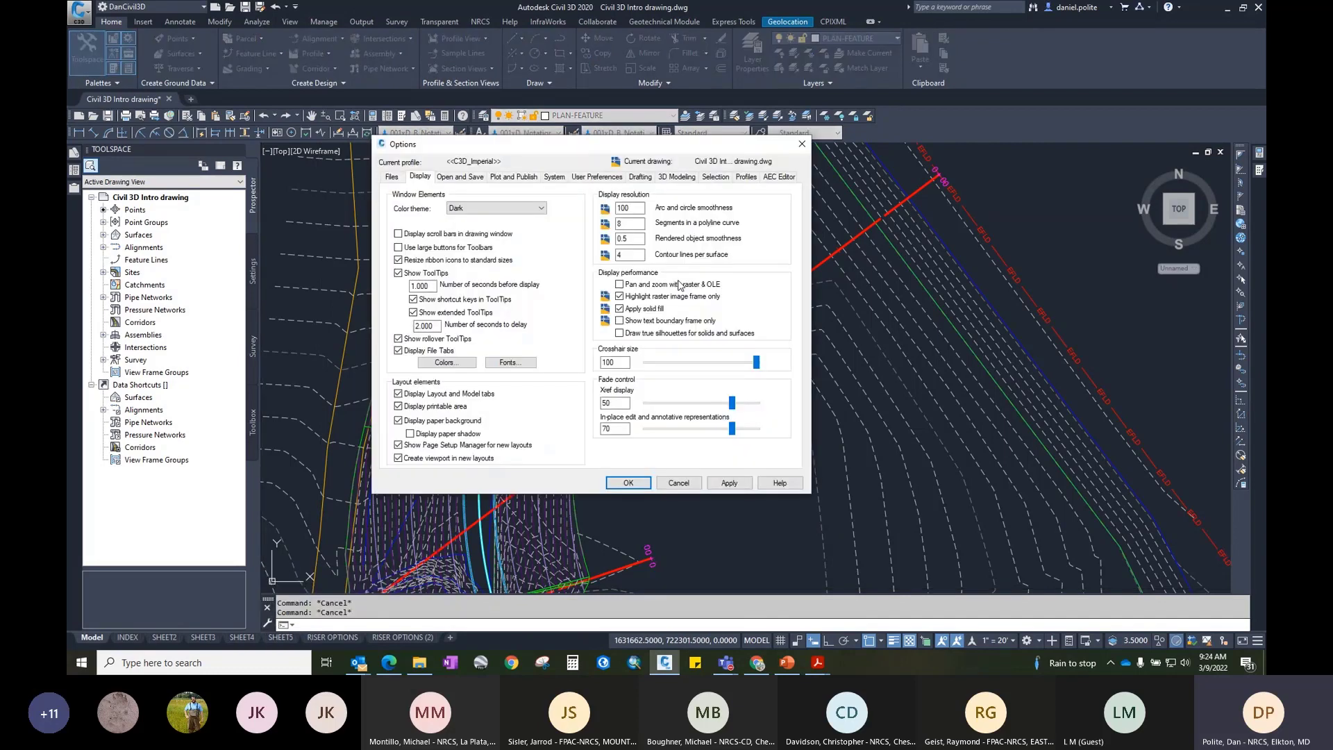
{"action": "left_click", "coordinate": [802, 144]}
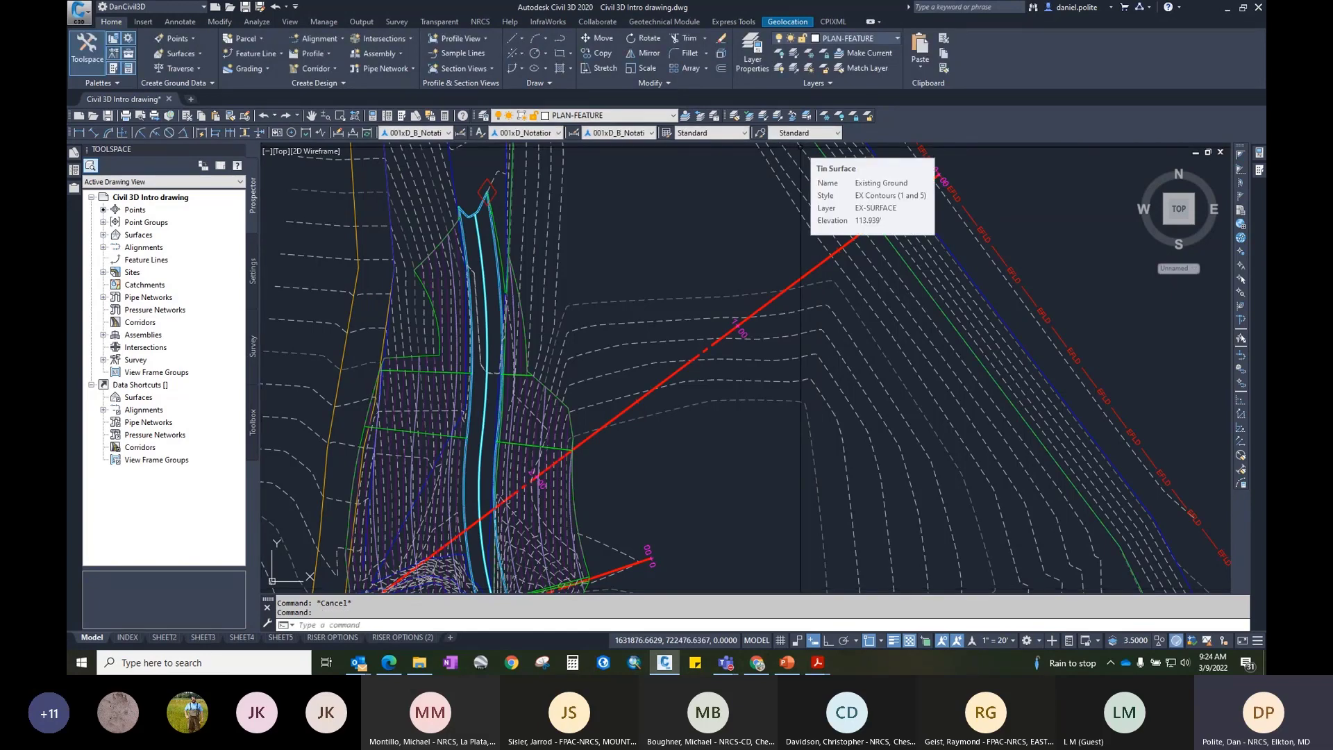
Step: Open the Customize User Interface editor with CUI and display the Rollover Tooltips settings
{"action": "middle_click_drag", "start_coordinate": [801, 149], "coordinate": [510, 327]}
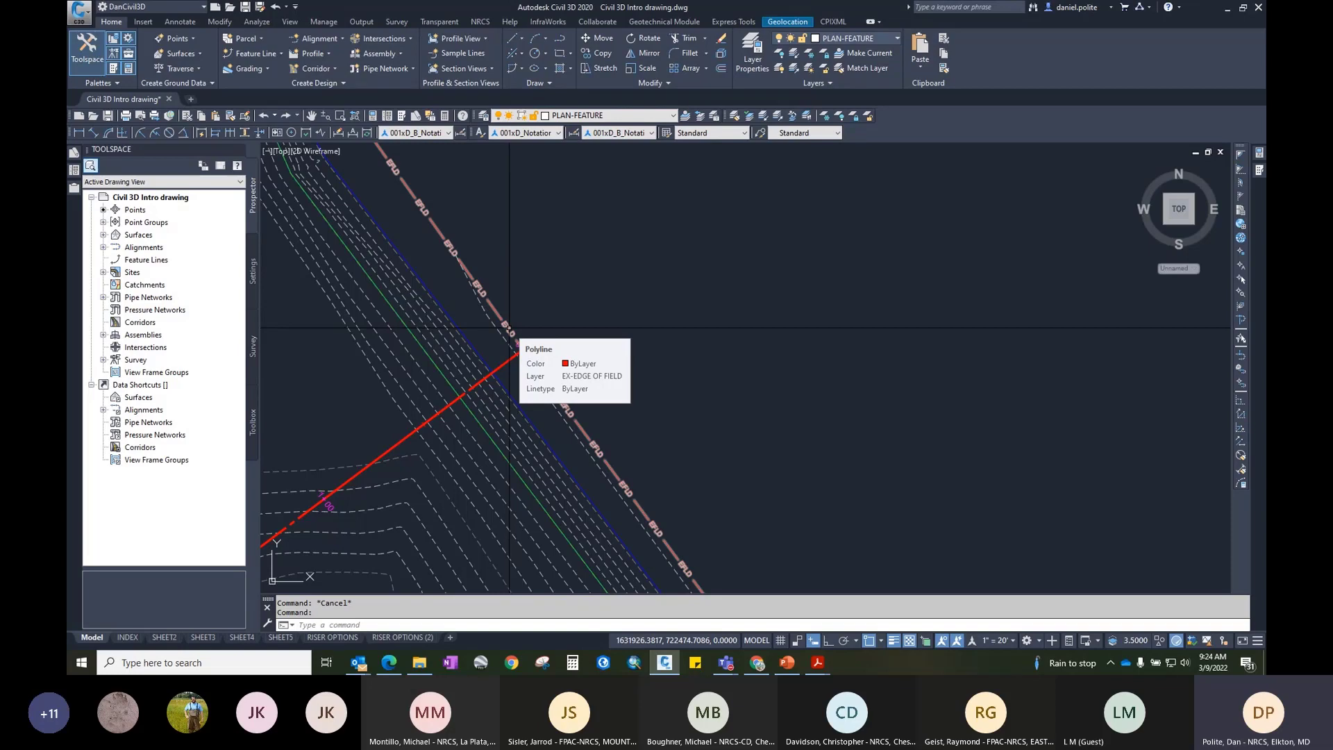
{"action": "left_click", "coordinate": [607, 284]}
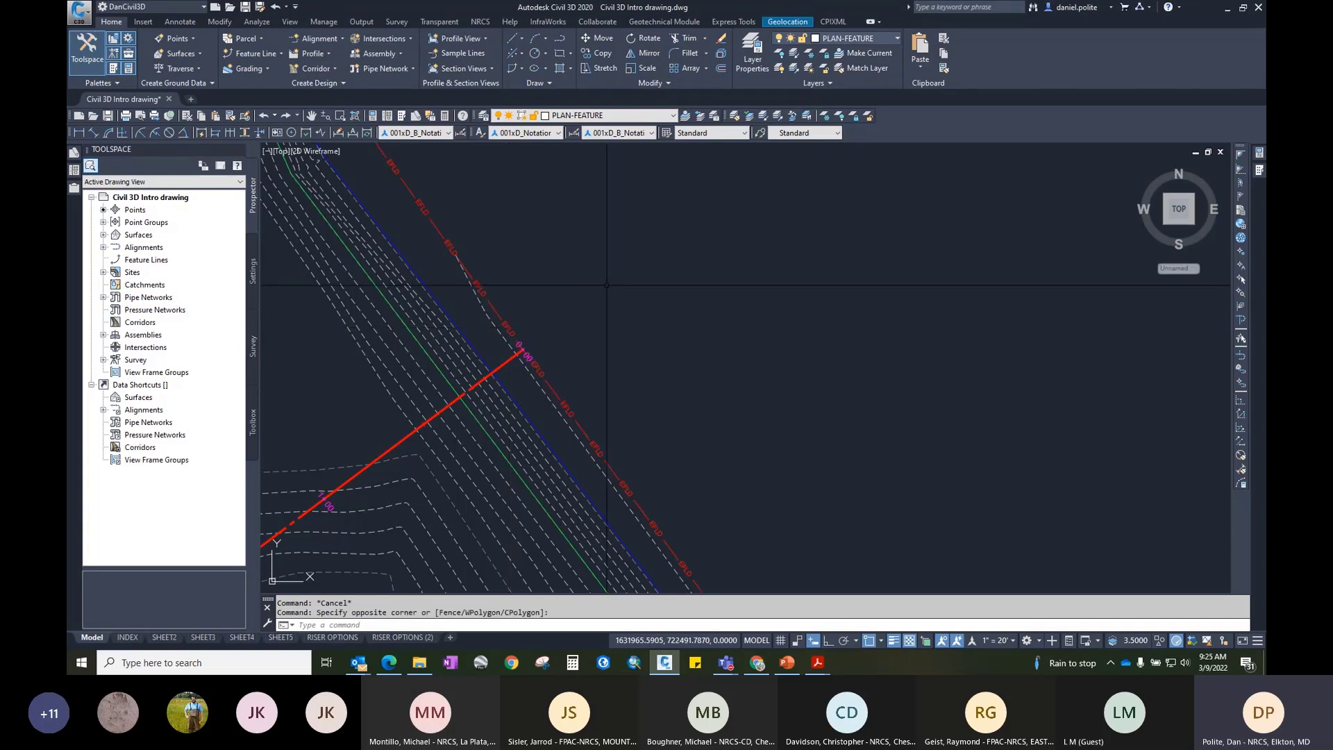
{"action": "type", "text": "CUI"}
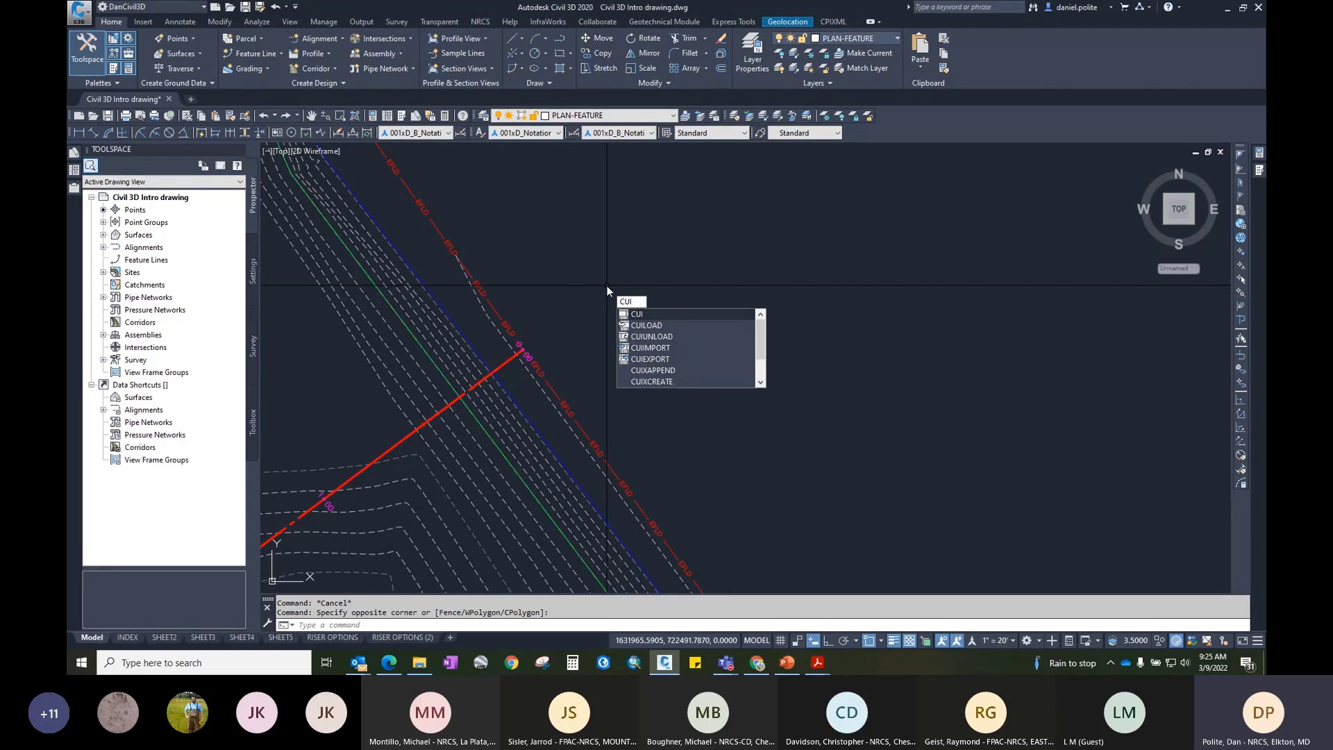
{"action": "key", "text": "Return"}
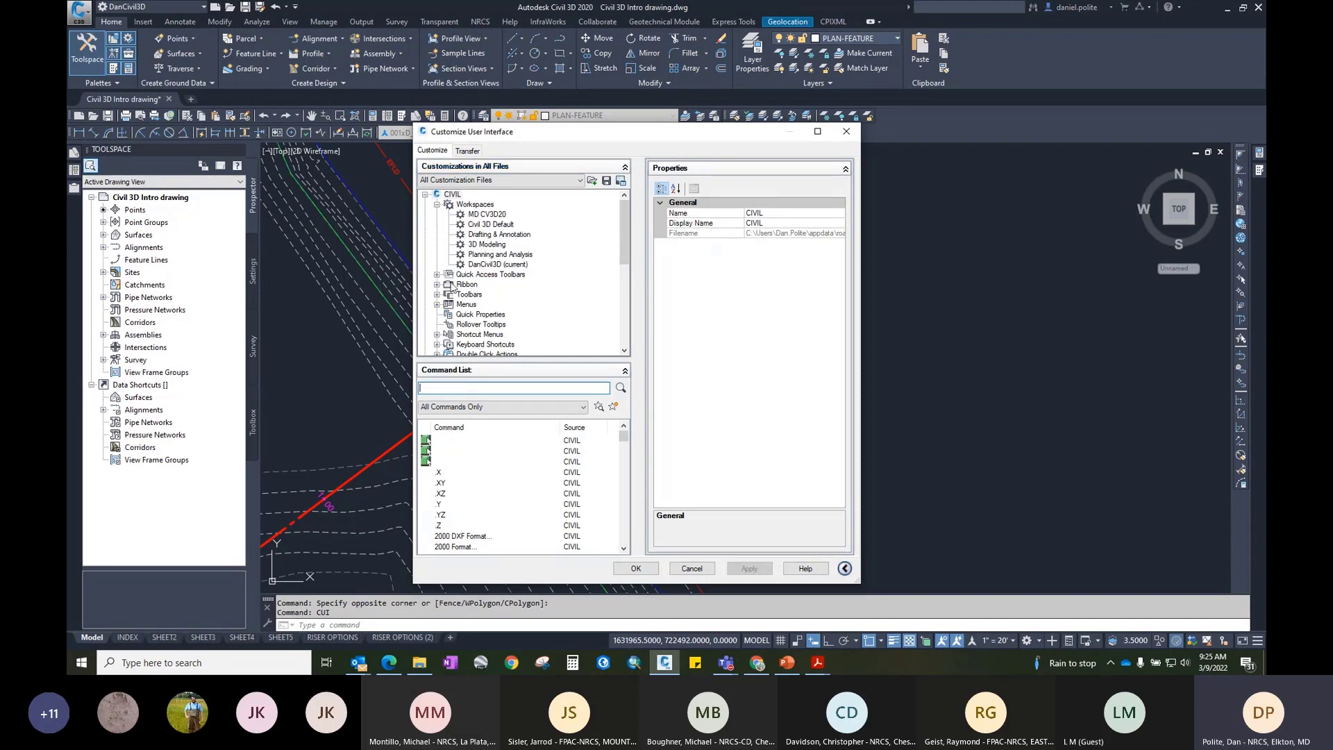
{"action": "scroll", "coordinate": [446, 295], "scroll_direction": "down", "scroll_amount": 1}
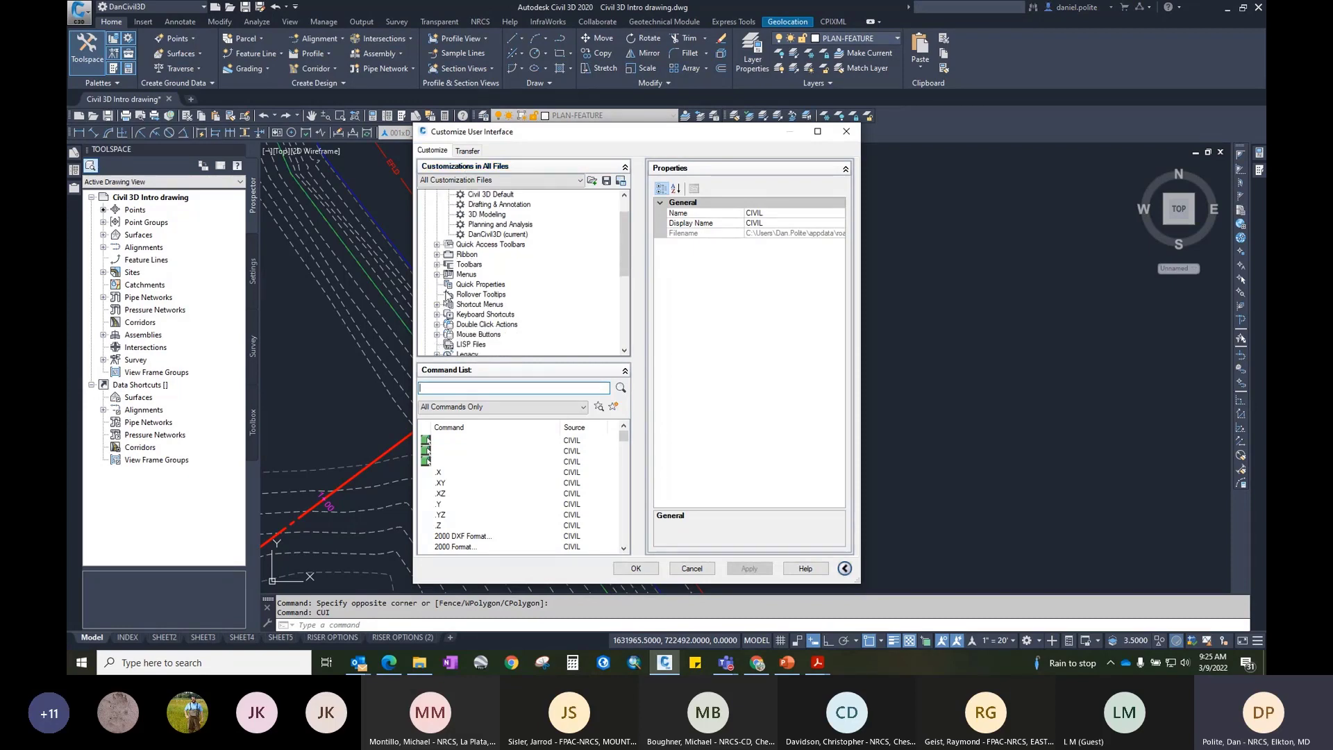
{"action": "left_click", "coordinate": [478, 294]}
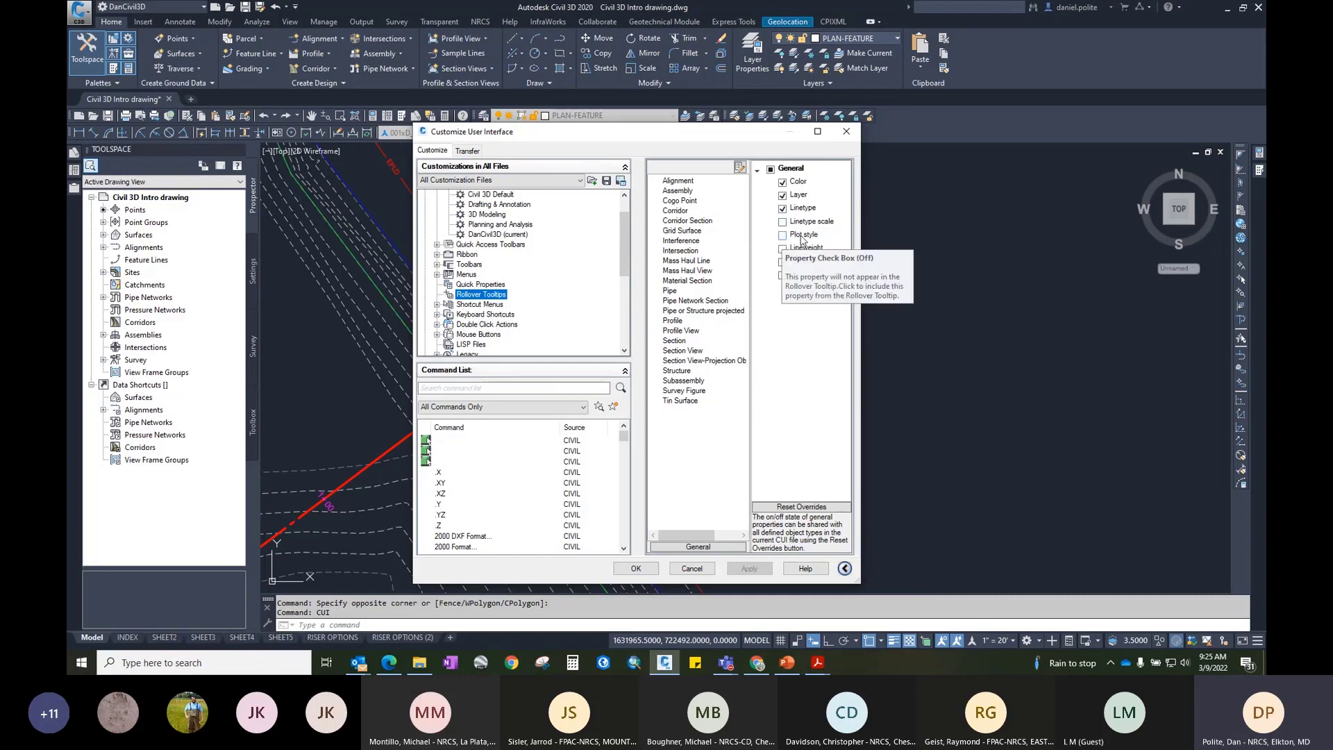
Step: Examine the rollover tooltip properties for Alignment and Cogo Point, return to the general list, and close the editor unchanged
{"action": "left_click", "coordinate": [684, 181]}
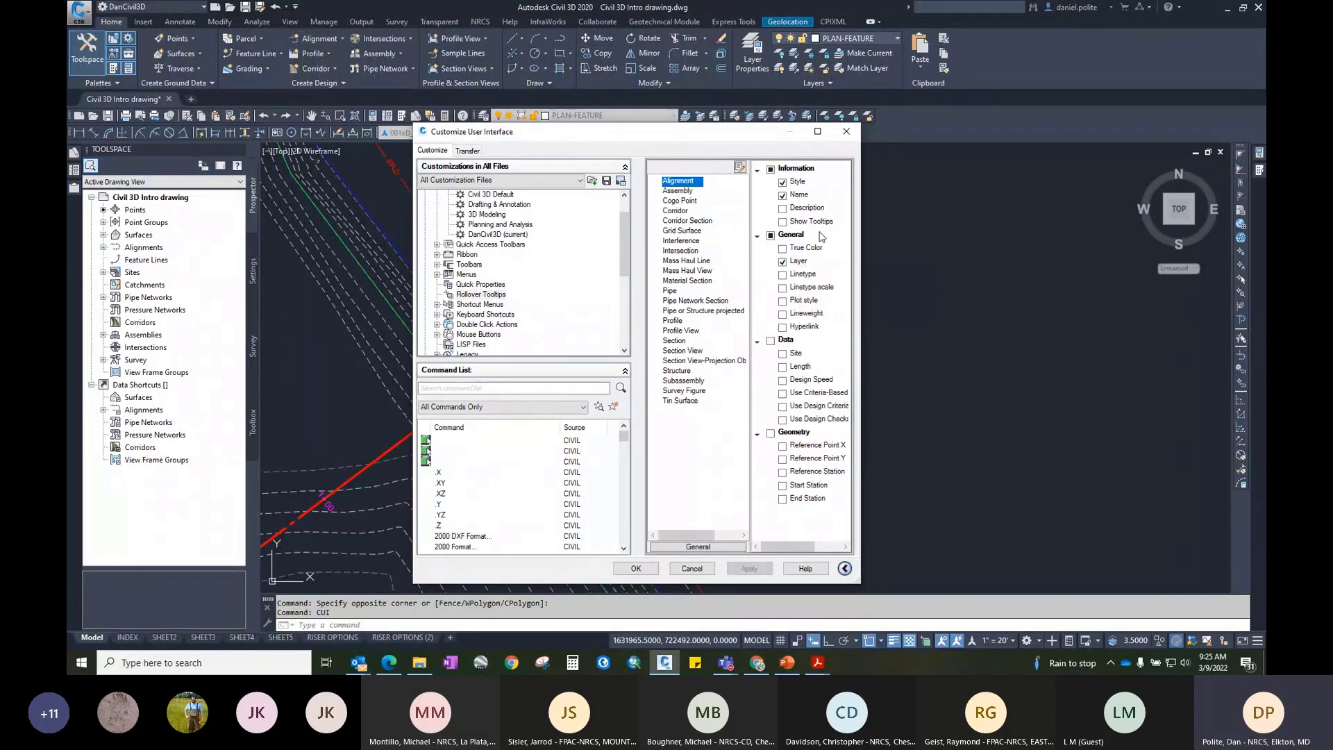
{"action": "left_click", "coordinate": [679, 202]}
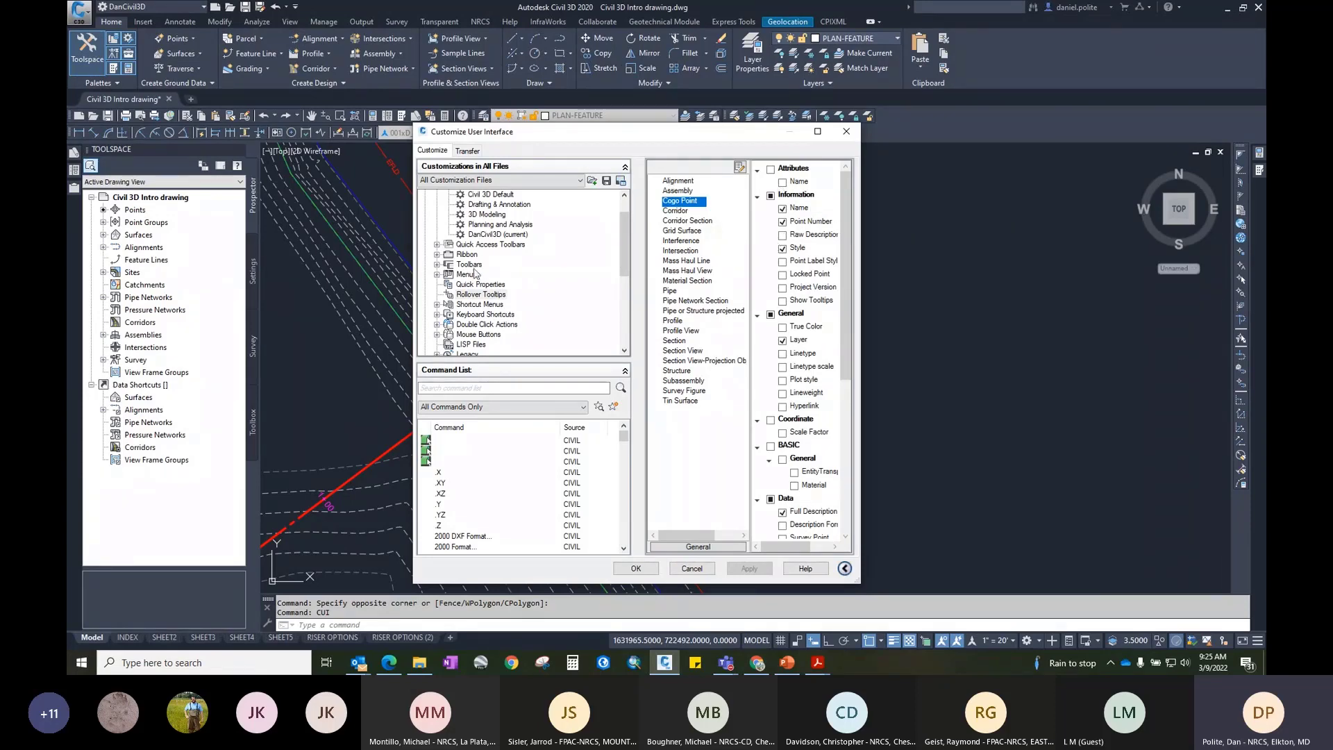
{"action": "left_click", "coordinate": [479, 295]}
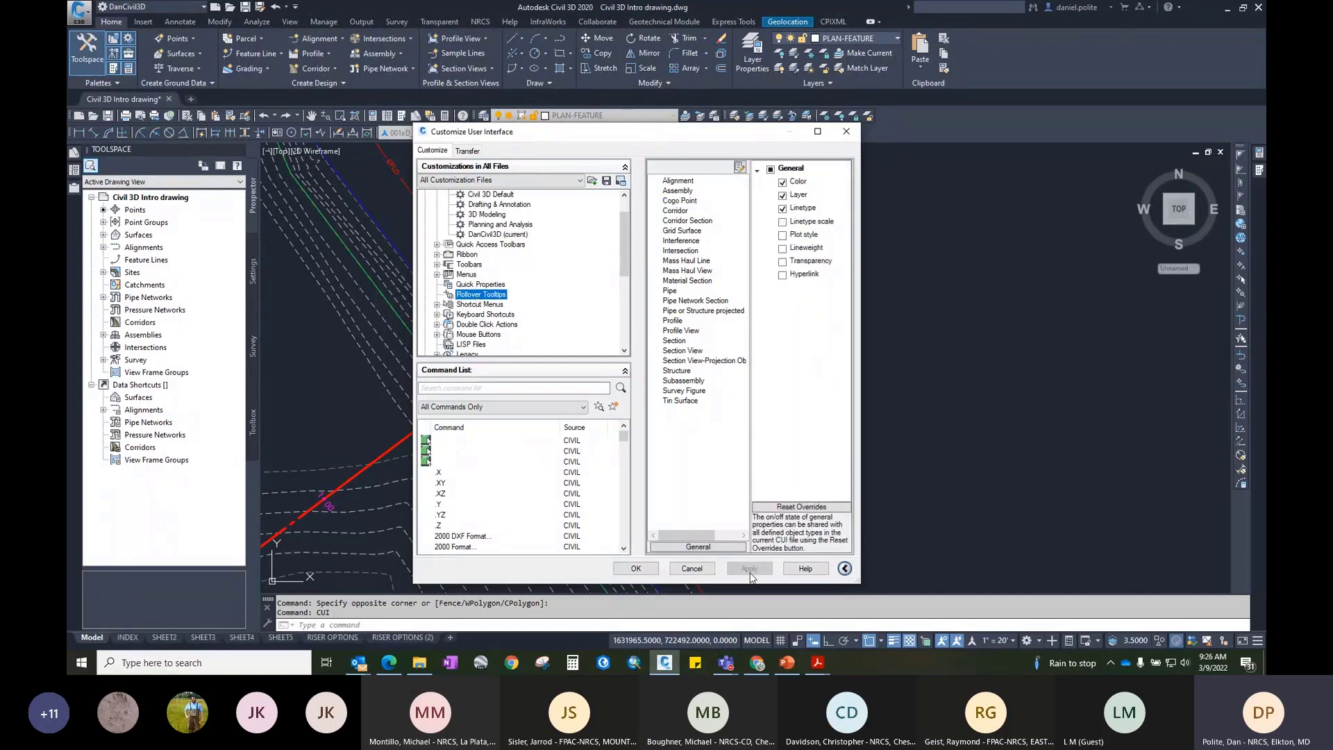
{"action": "left_click", "coordinate": [847, 130]}
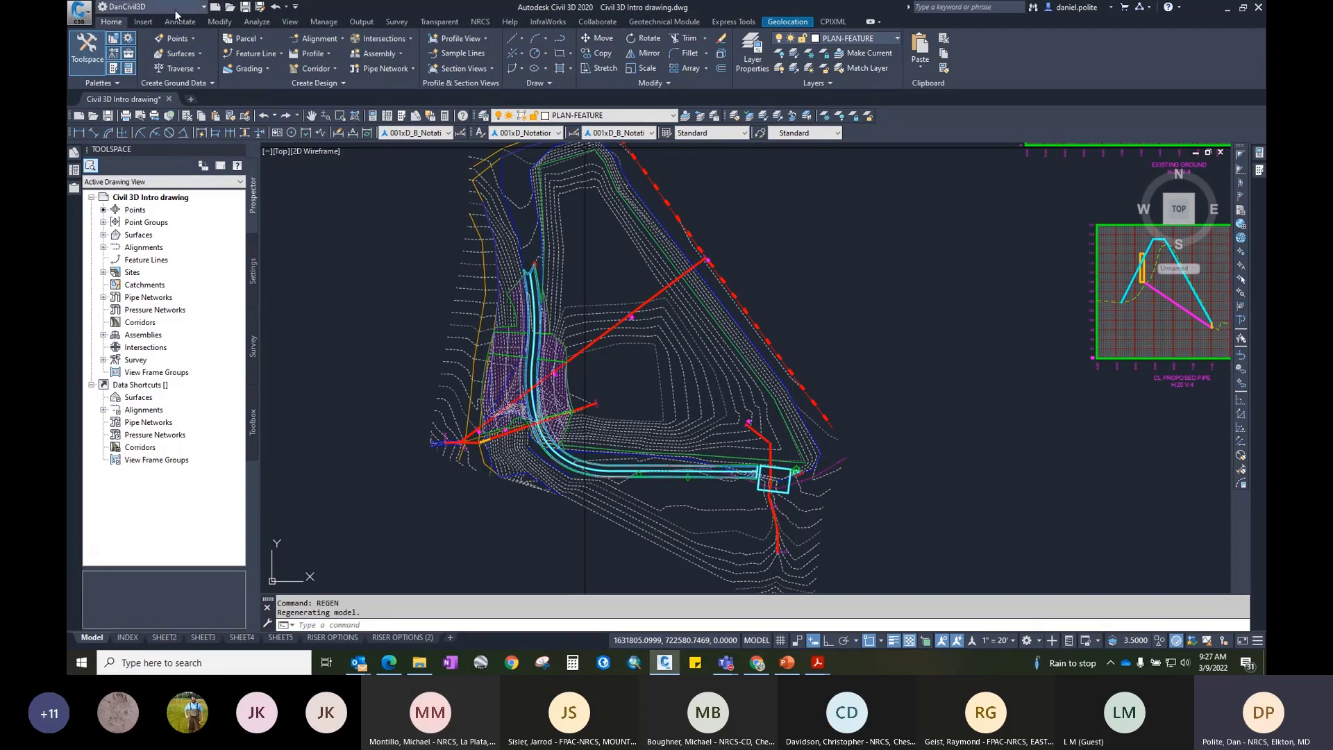
Step: Review the Quick Access Toolbar's available commands and add Redo to it
{"action": "left_click", "coordinate": [295, 7]}
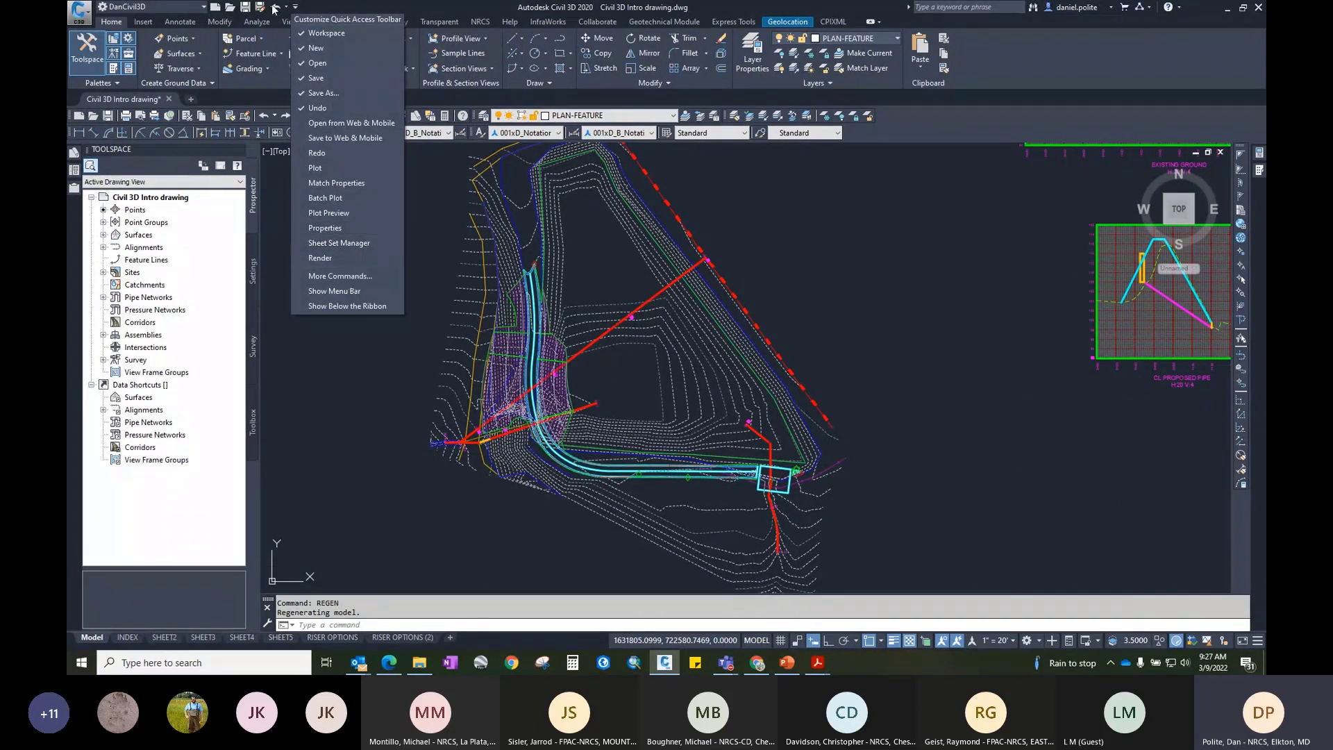
{"action": "left_click", "coordinate": [196, 6]}
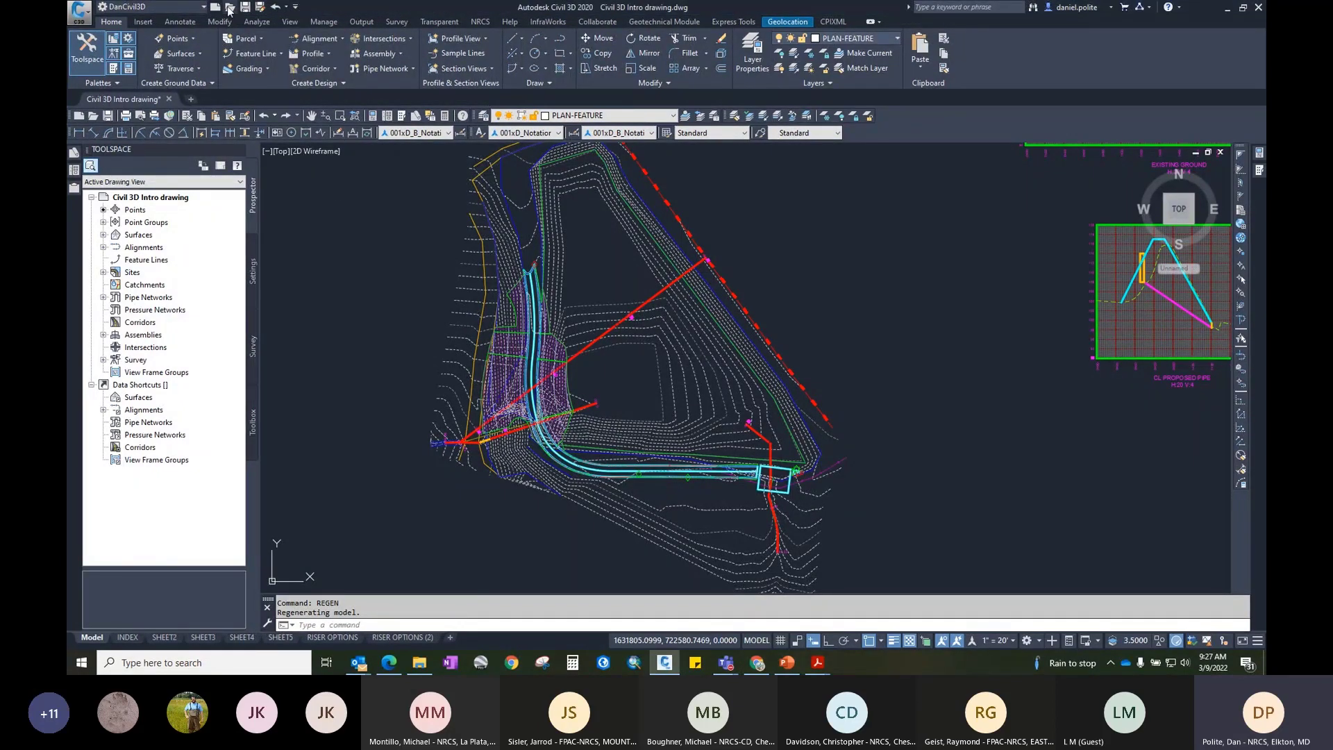
{"action": "left_click", "coordinate": [294, 9]}
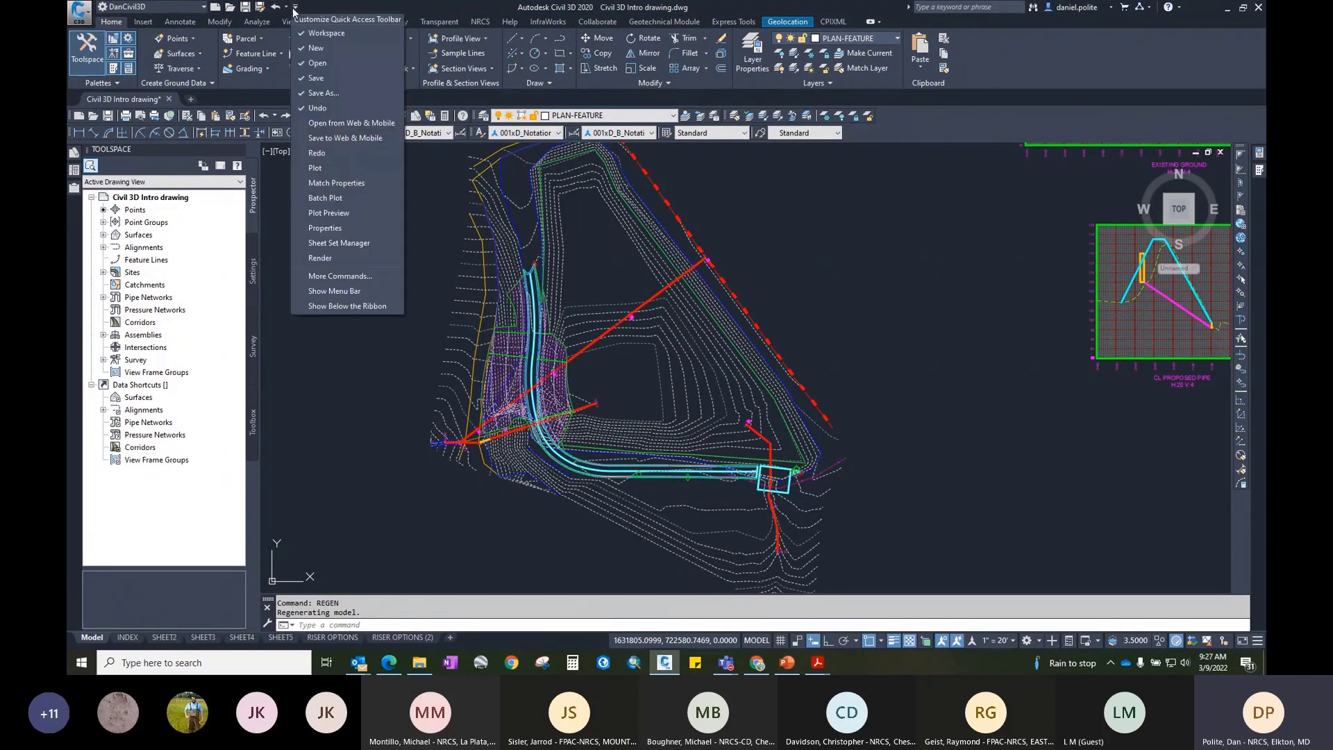
{"action": "left_click", "coordinate": [327, 153]}
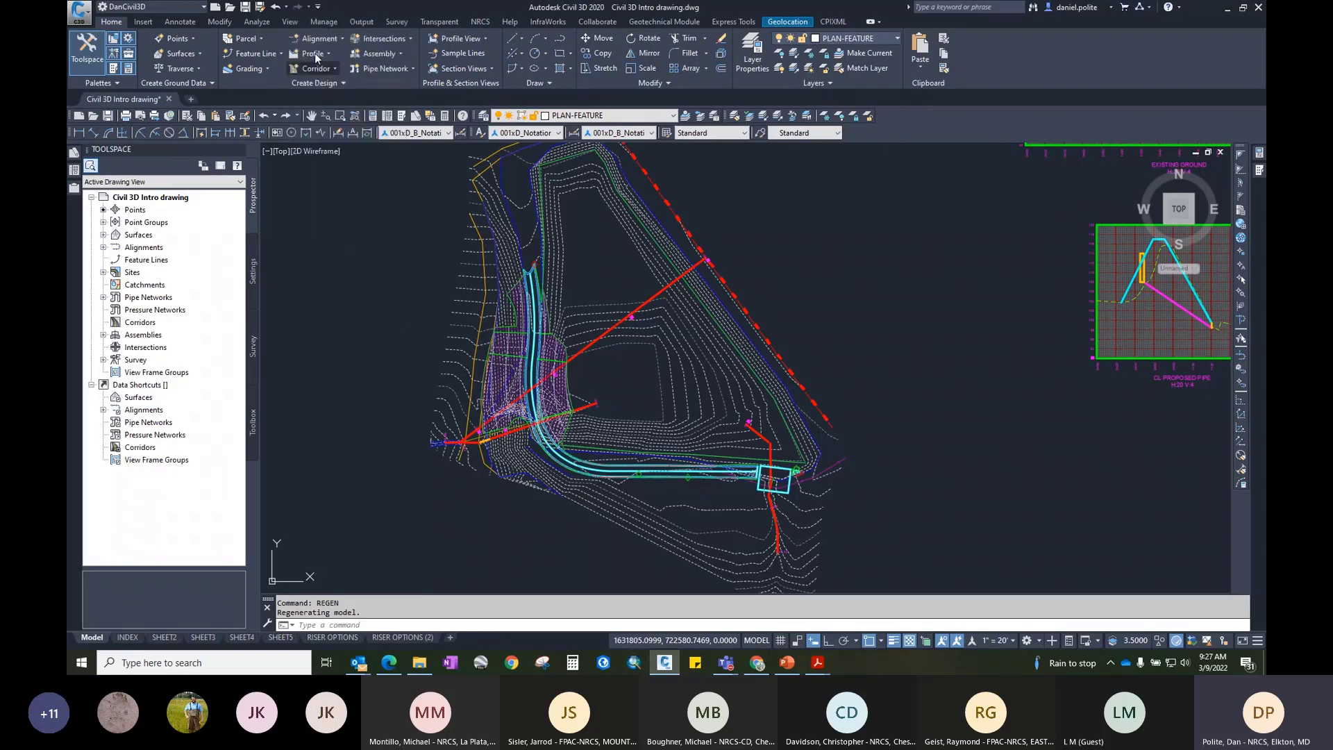
Step: Add Properties to the Quick Access Toolbar and use it to show and hide the green boundary polyline's properties
{"action": "left_click", "coordinate": [318, 7]}
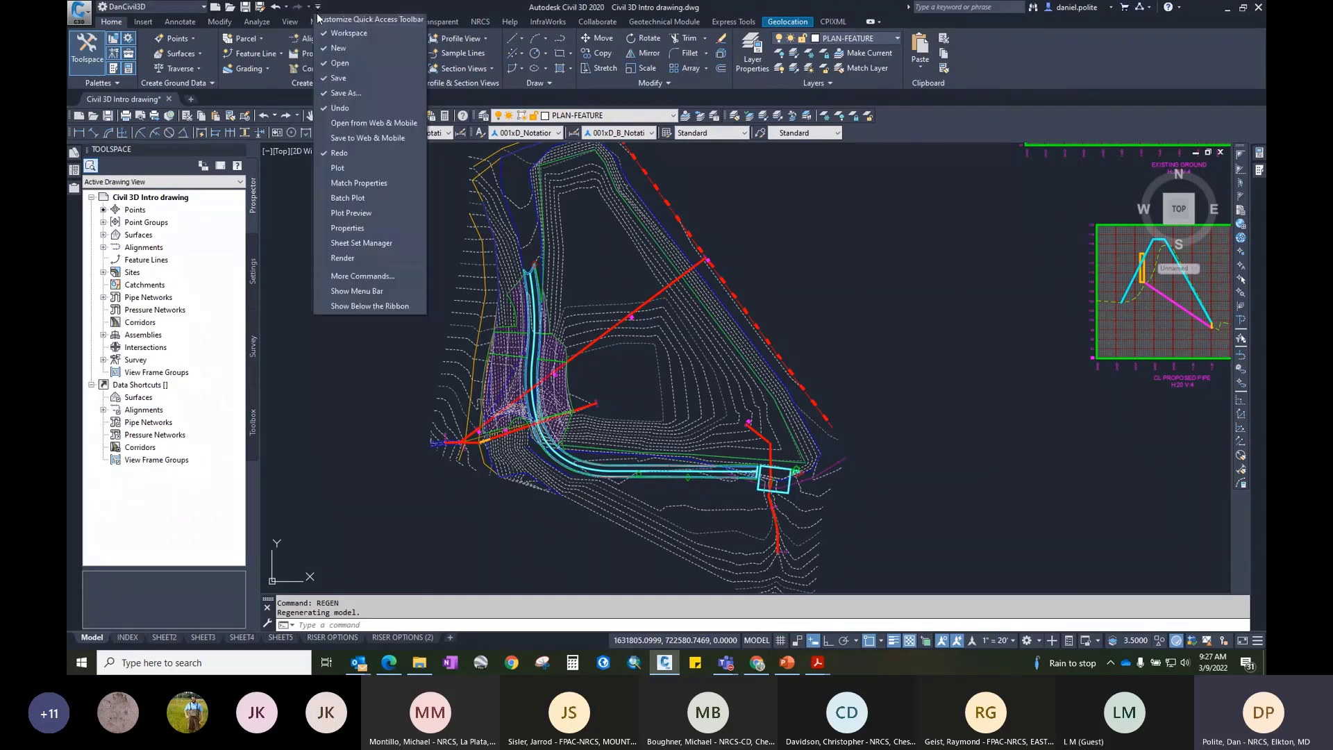
{"action": "left_click", "coordinate": [369, 227]}
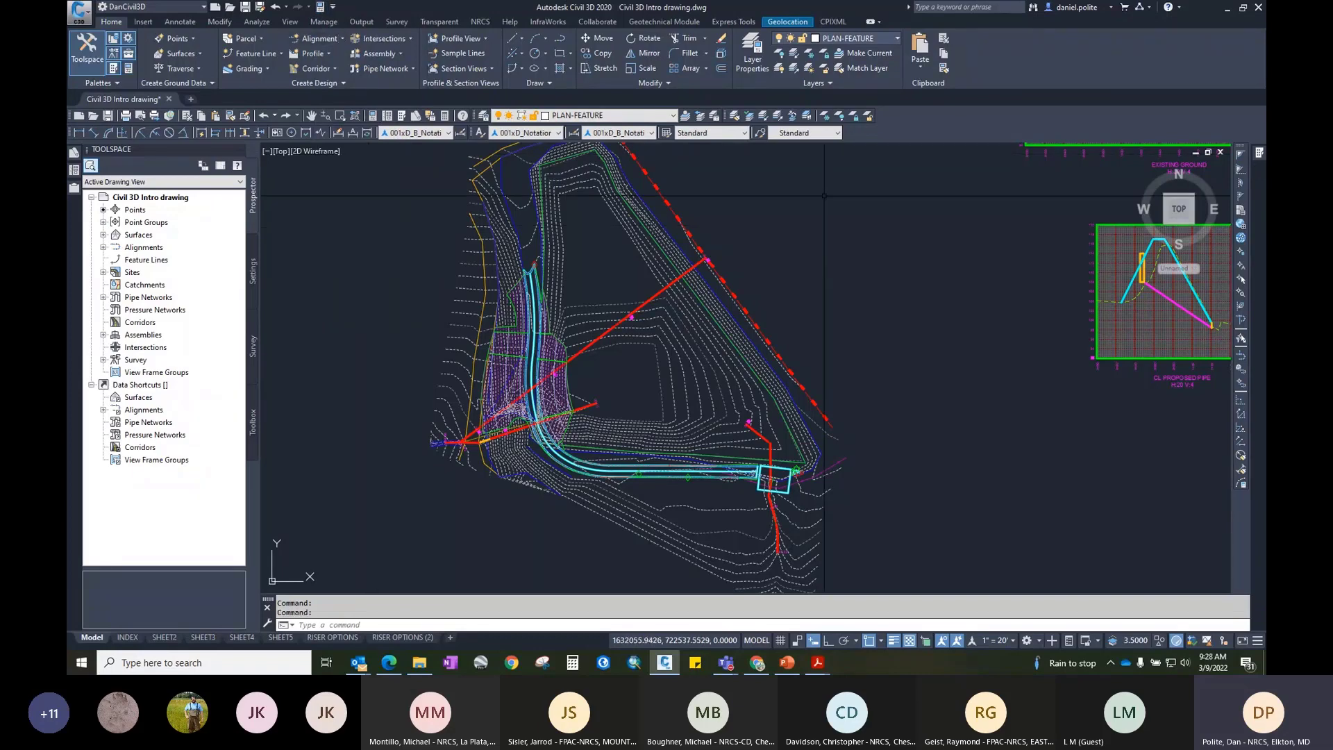
{"action": "left_click", "coordinate": [641, 222]}
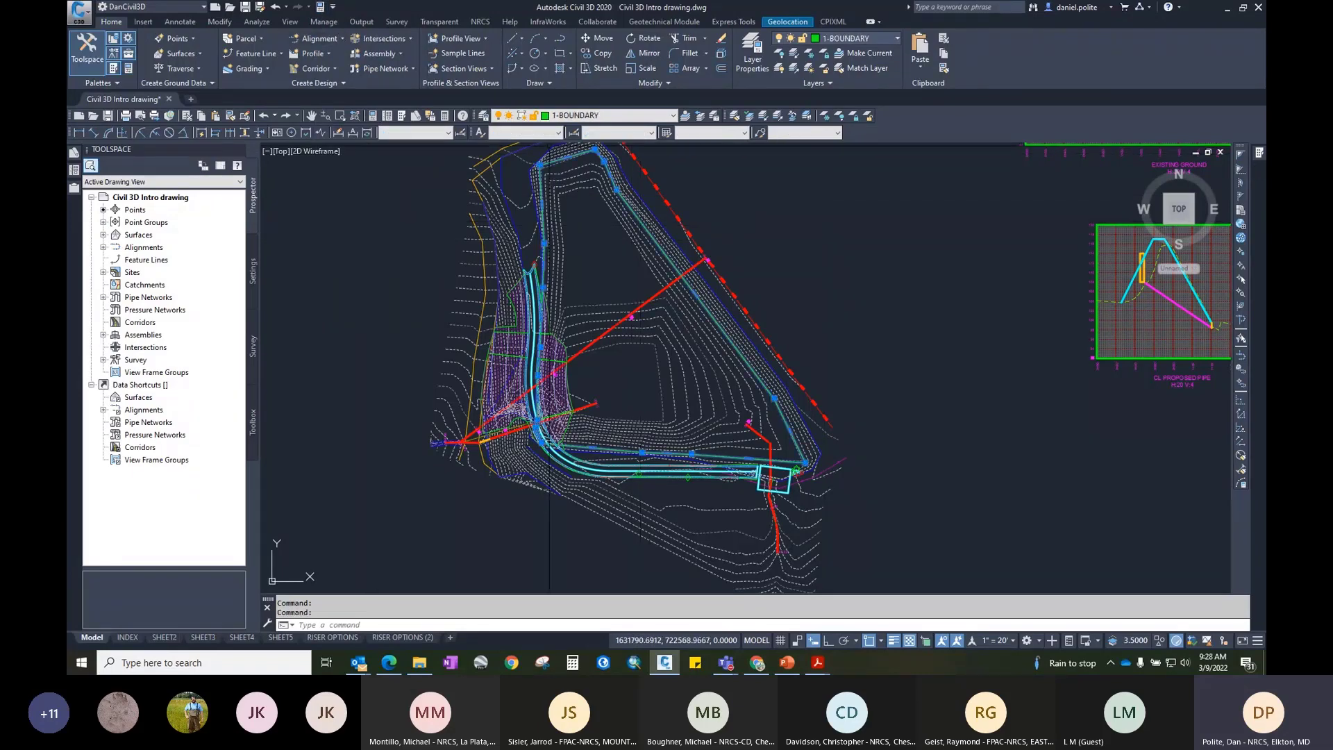
{"action": "left_click", "coordinate": [320, 7]}
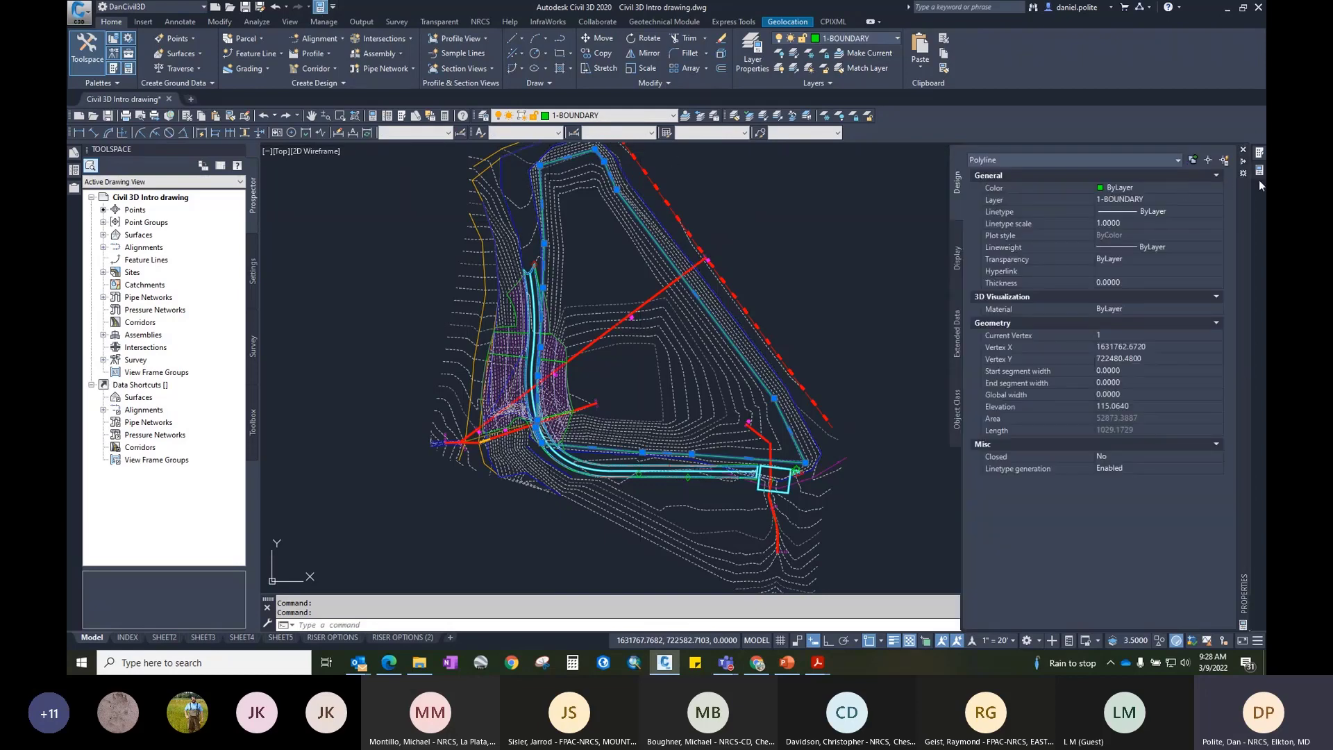
{"action": "left_click", "coordinate": [321, 7]}
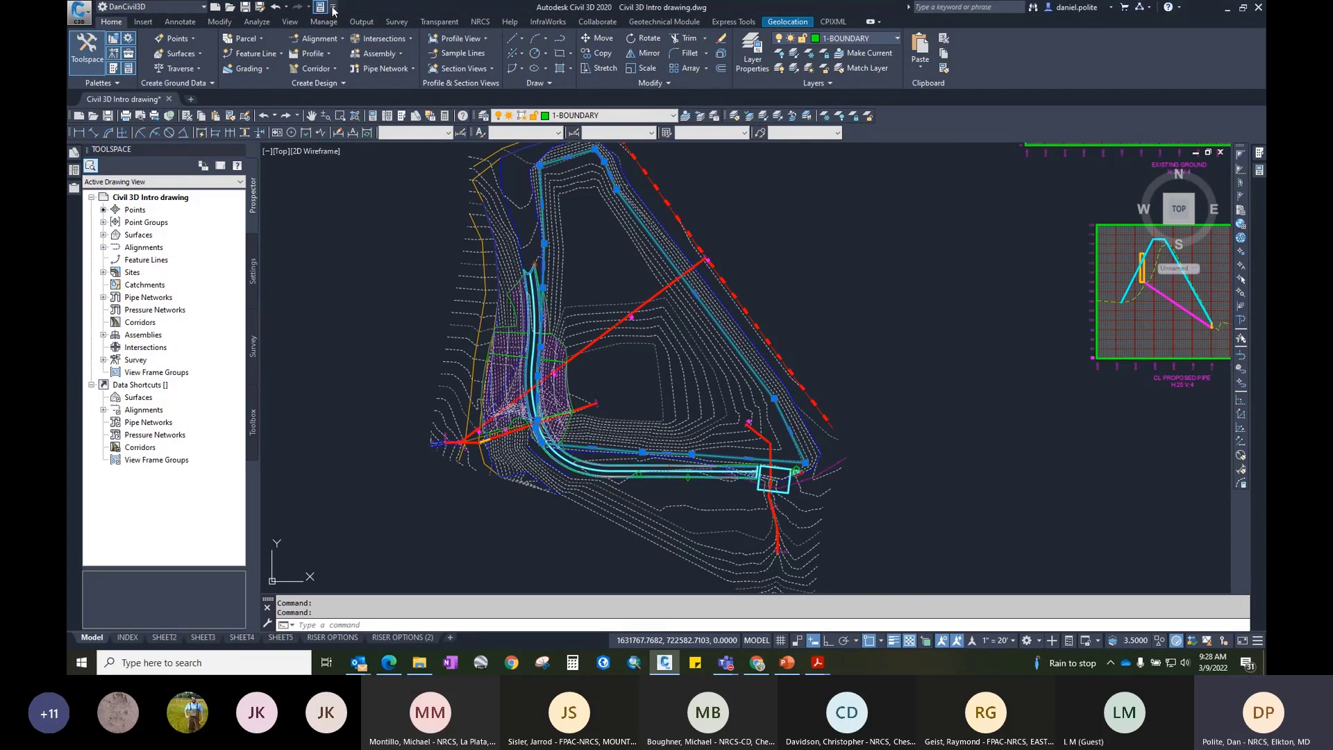
Step: Remove Properties from the Quick Access Toolbar
{"action": "left_click", "coordinate": [333, 8]}
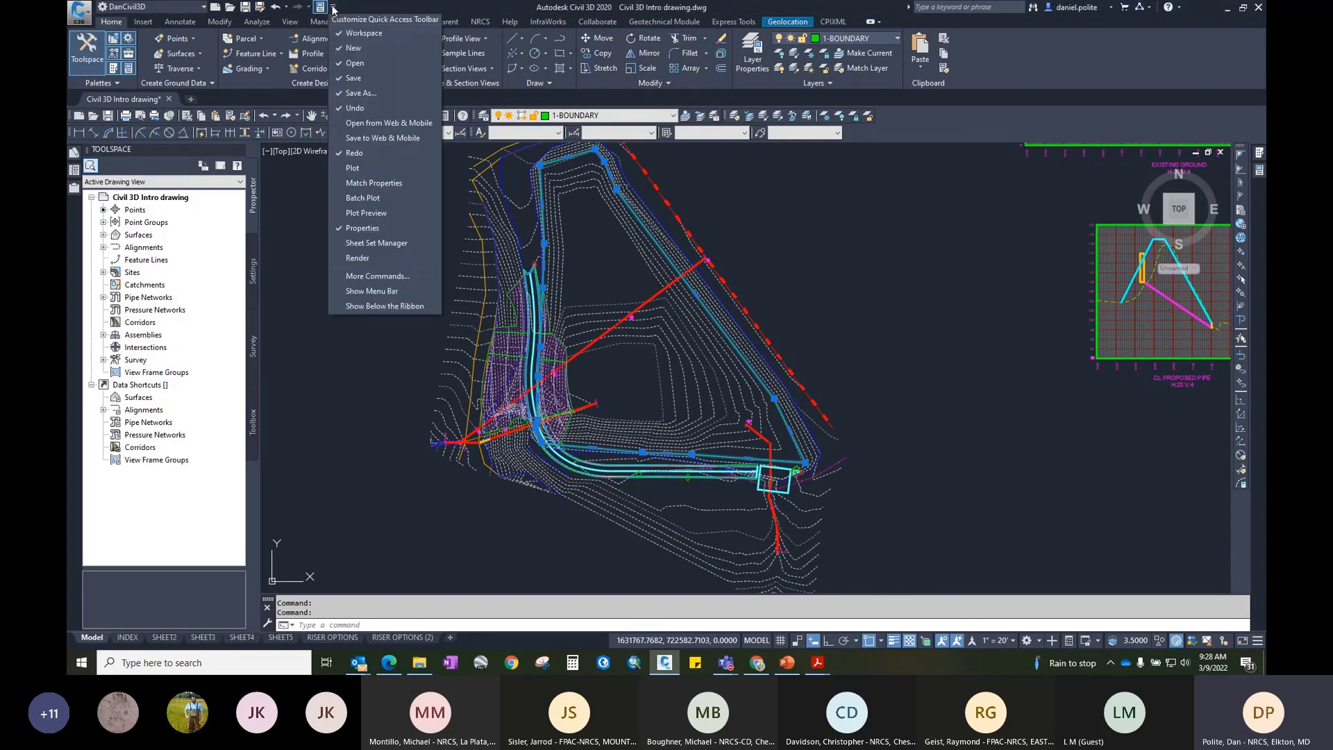
{"action": "left_click", "coordinate": [373, 227]}
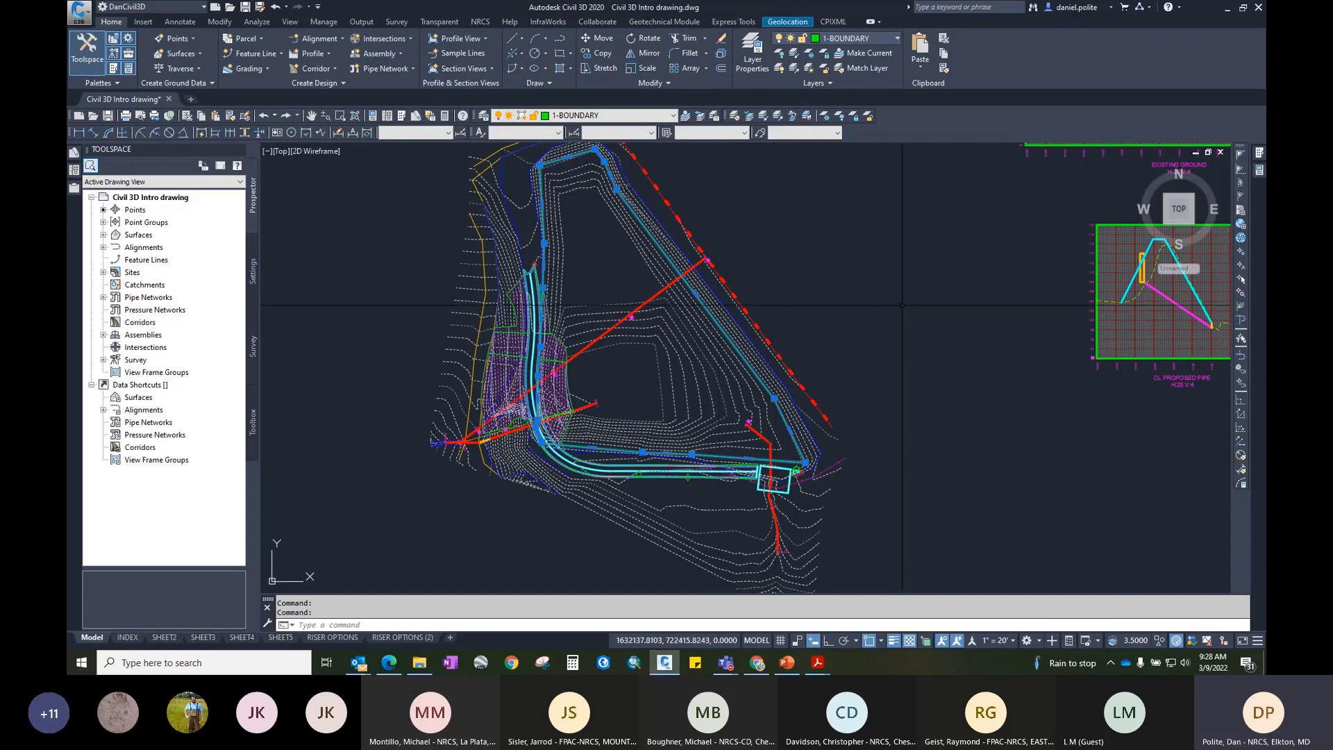
Step: Bring the Existing Ground profile view into close view
{"action": "scroll", "coordinate": [902, 305], "scroll_direction": "down", "scroll_amount": 3}
{"action": "mouse_move", "coordinate": [787, 319]}
{"action": "middle_mouse_down"}
{"action": "mouse_move", "coordinate": [648, 269]}
{"action": "mouse_move", "coordinate": [577, 324]}
{"action": "middle_mouse_up"}
{"action": "scroll", "coordinate": [577, 324], "scroll_direction": "up", "scroll_amount": 2}
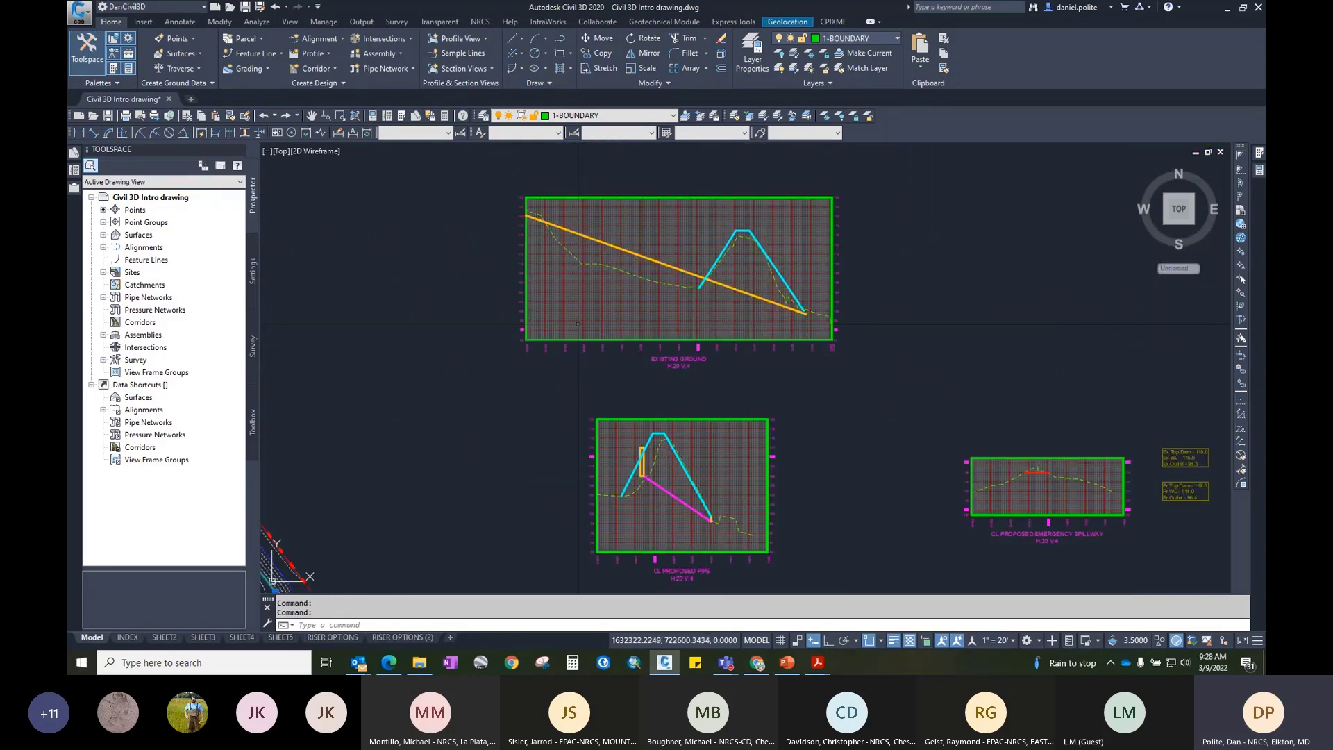
{"action": "scroll", "coordinate": [578, 323], "scroll_direction": "up", "scroll_amount": 2}
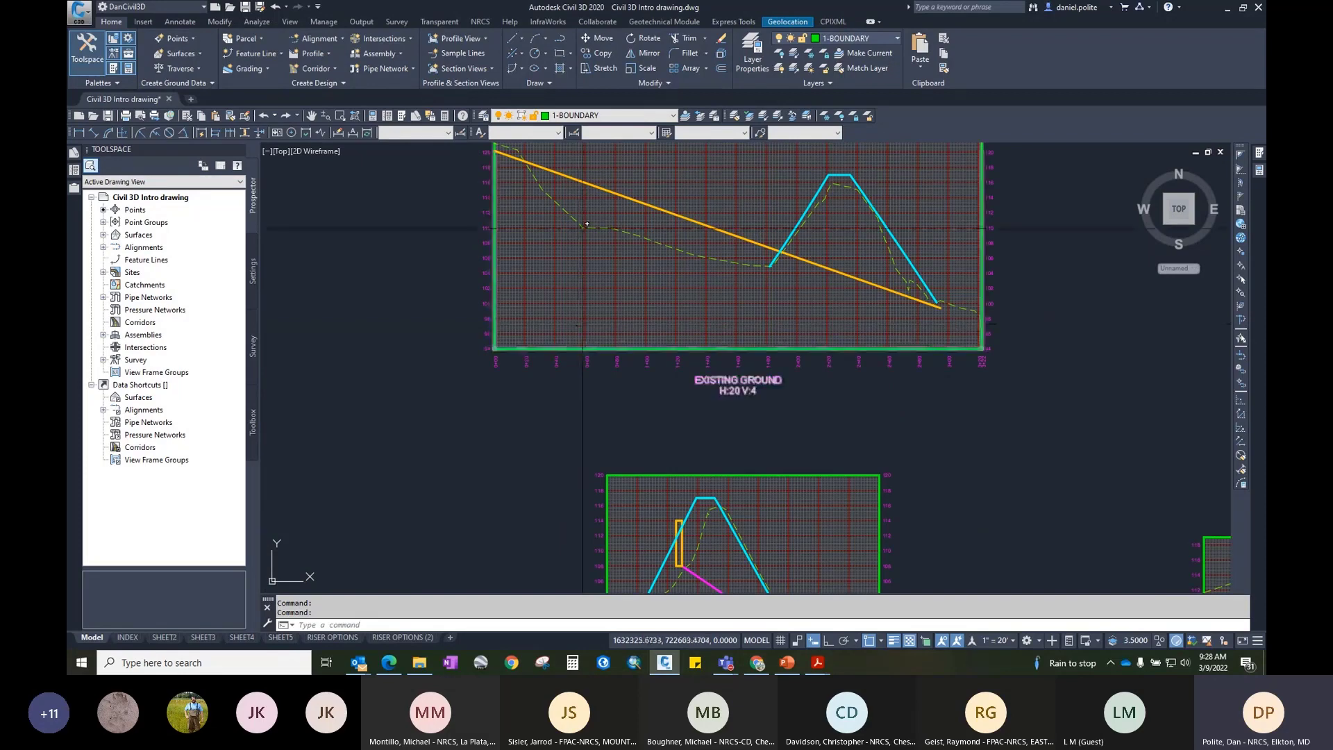
{"action": "left_click", "coordinate": [1082, 184]}
{"action": "left_click", "coordinate": [1081, 180]}
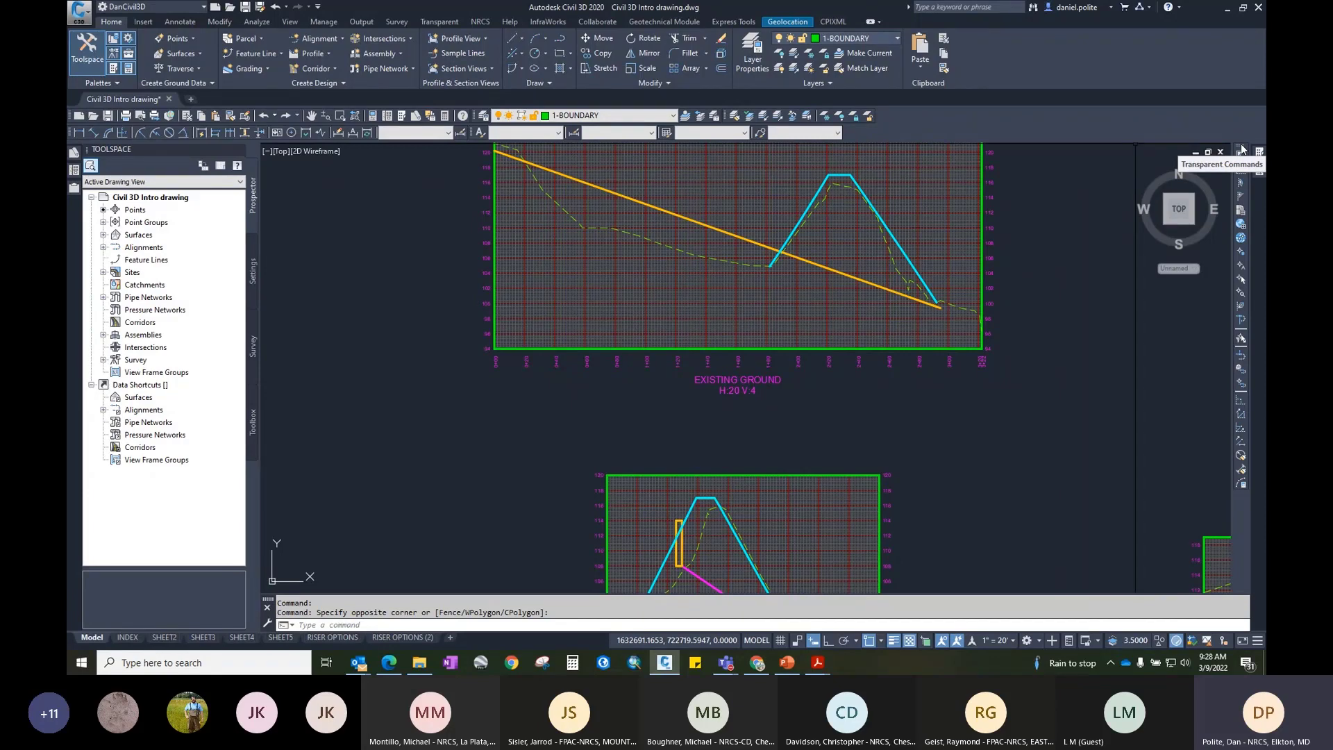
Step: Hide the Civil Transparent Commands toolbar and show it again
{"action": "left_click", "coordinate": [290, 21]}
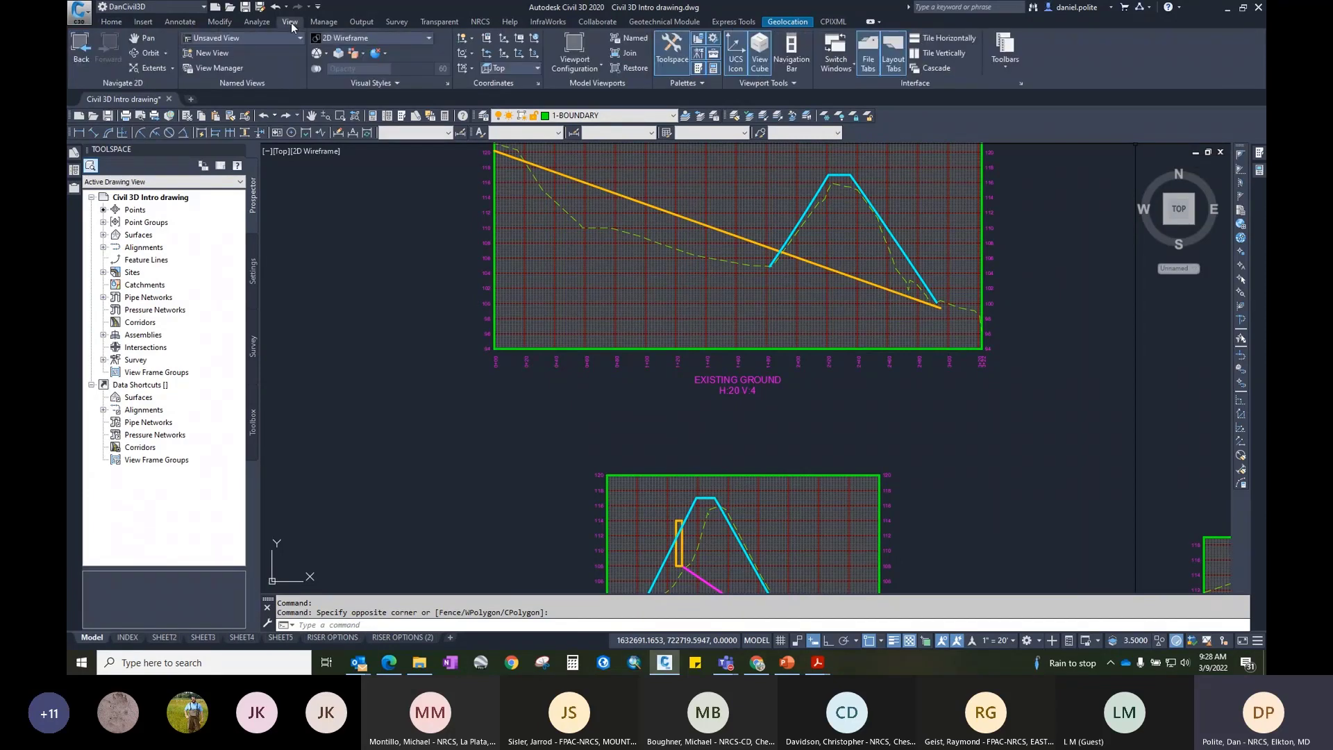
{"action": "left_click", "coordinate": [1010, 65]}
{"action": "mouse_move", "coordinate": [1021, 102]}
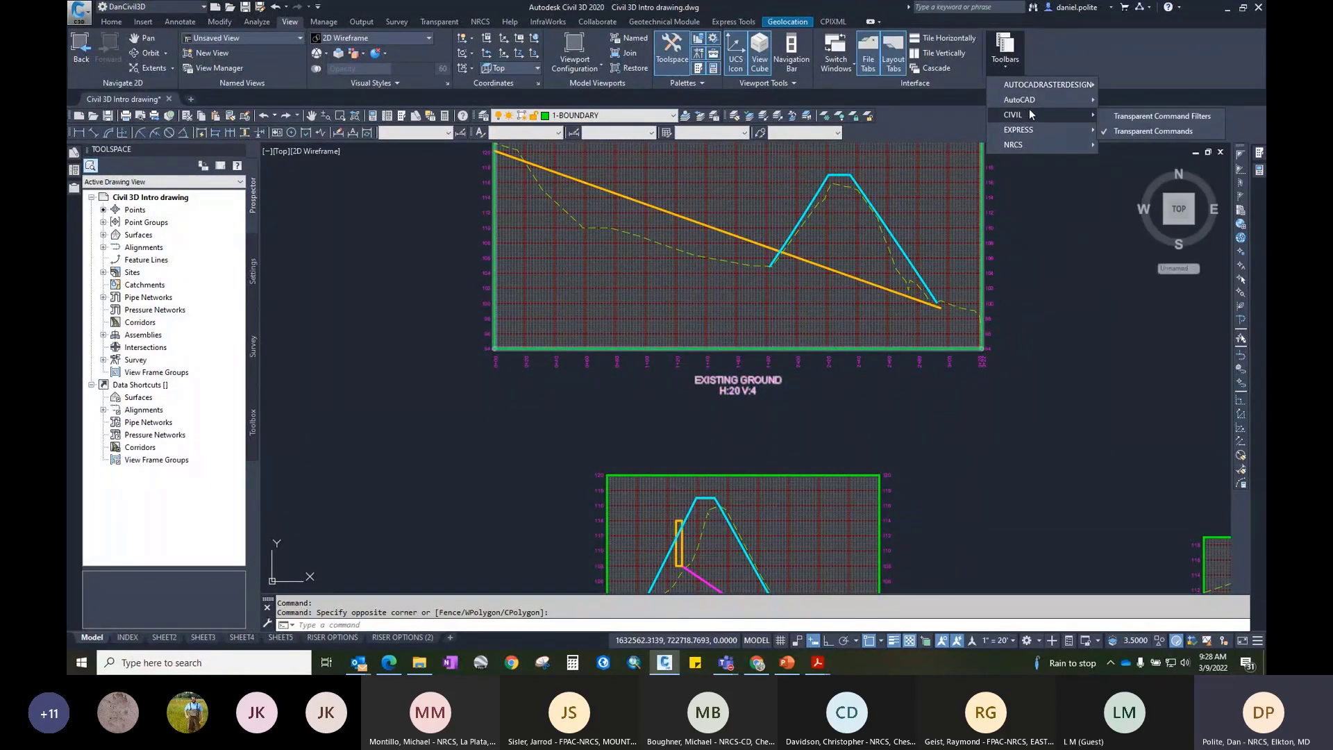
{"action": "left_click", "coordinate": [1120, 129]}
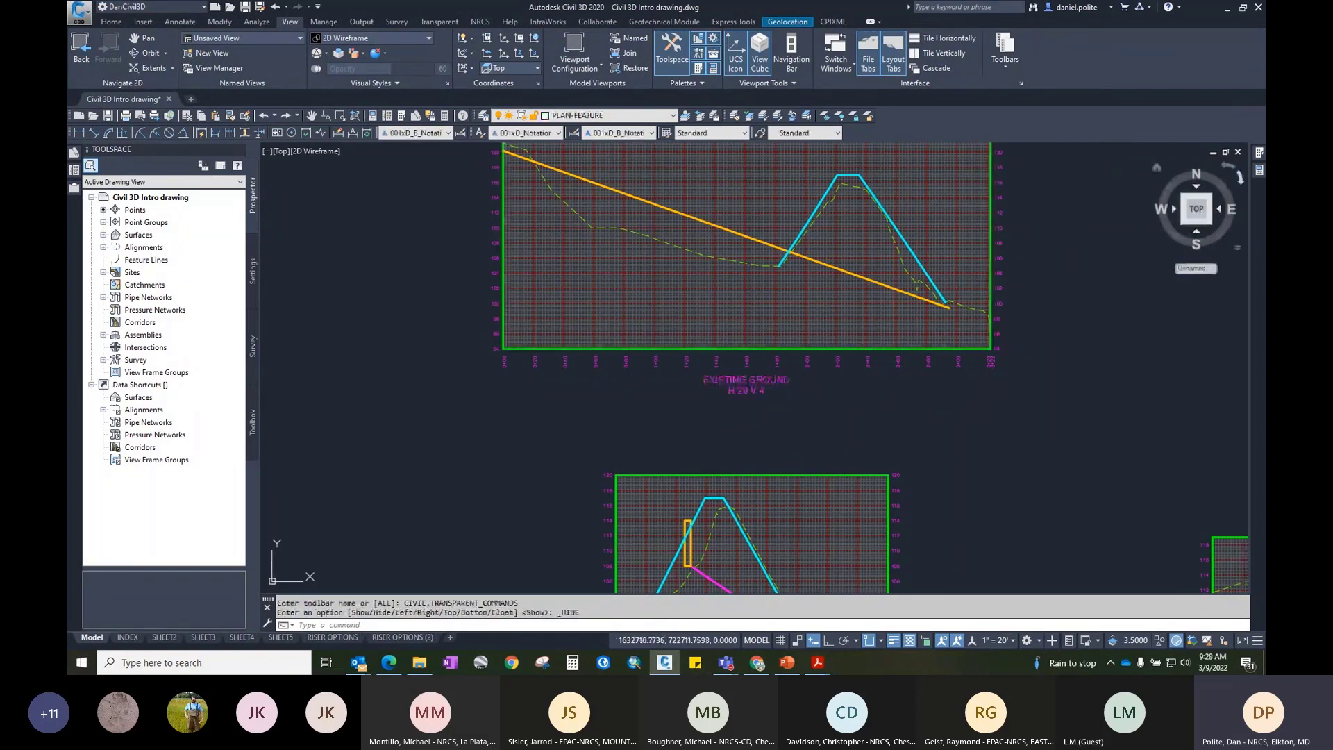
{"action": "left_click", "coordinate": [1016, 64]}
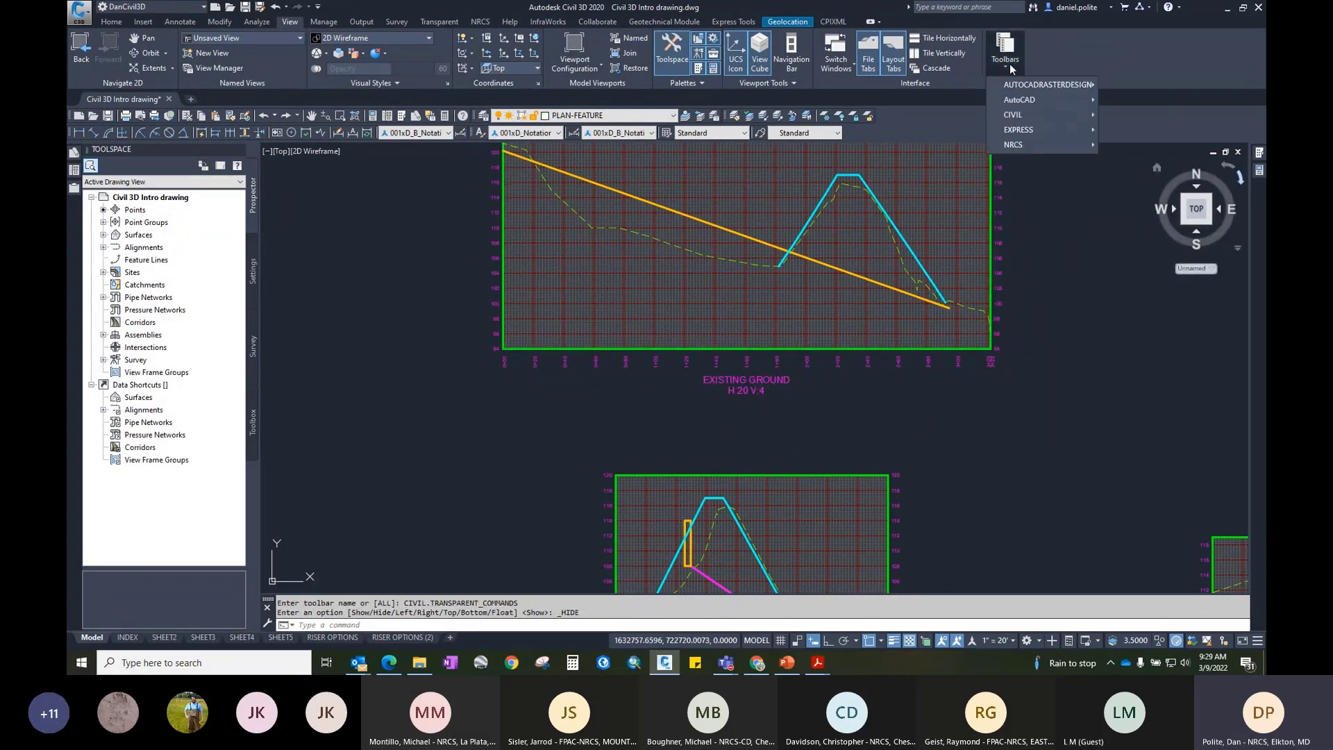
{"action": "mouse_move", "coordinate": [1026, 115]}
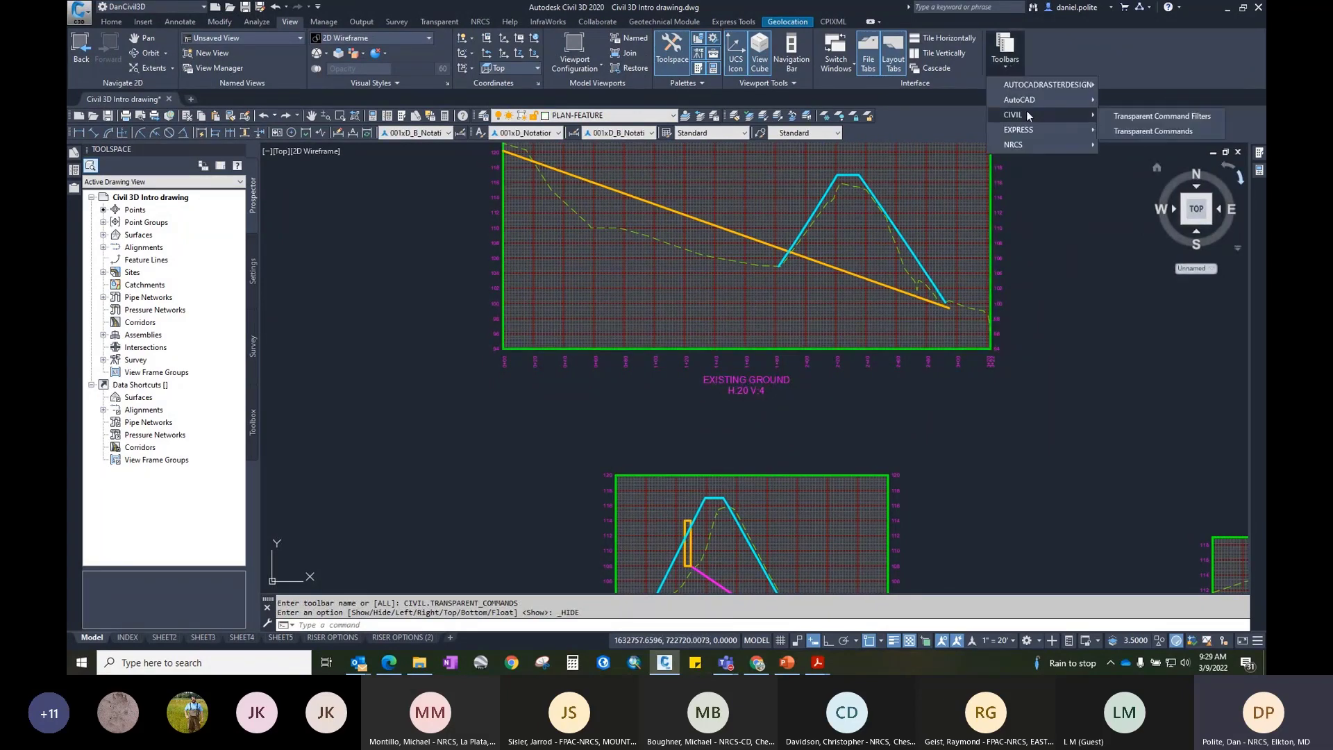
{"action": "left_click", "coordinate": [1114, 129]}
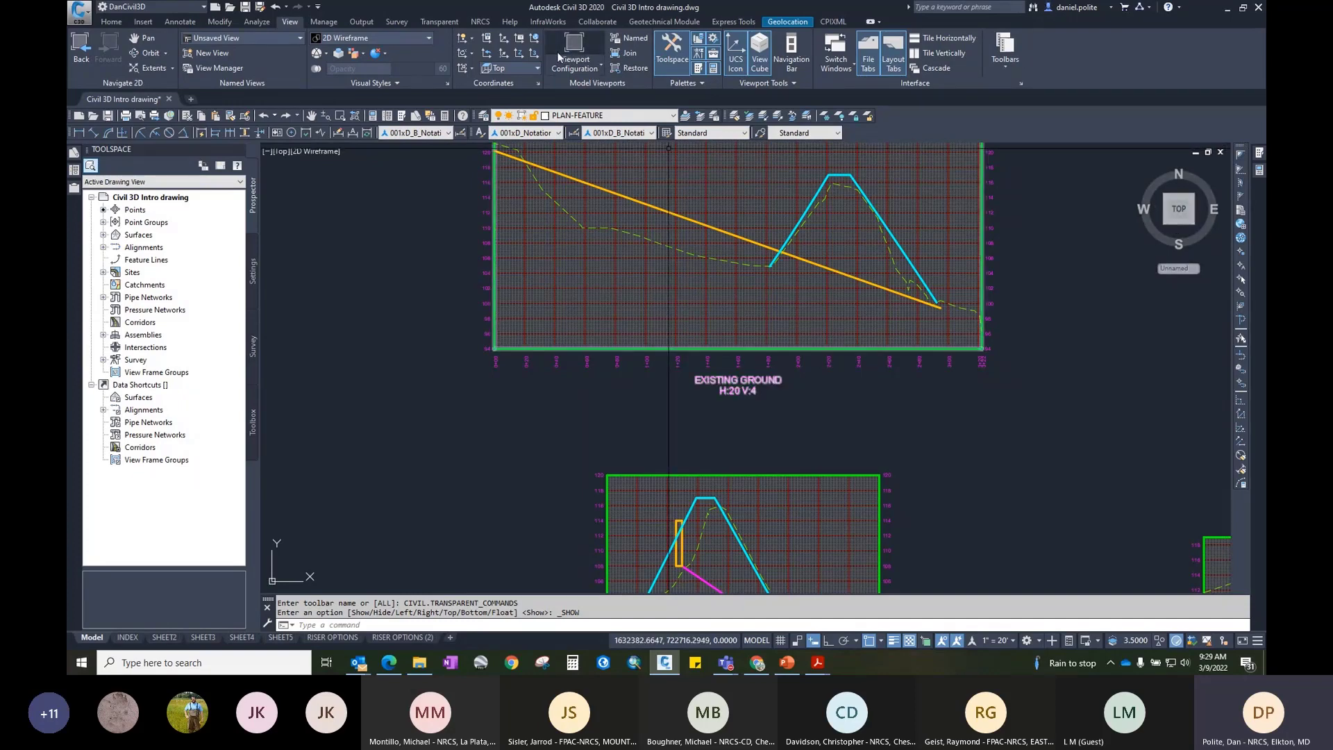
Step: Start a polyline in the Existing Ground profile view with the profile Station Elevation transparent command, at station 60 on the orange line
{"action": "left_click", "coordinate": [440, 21]}
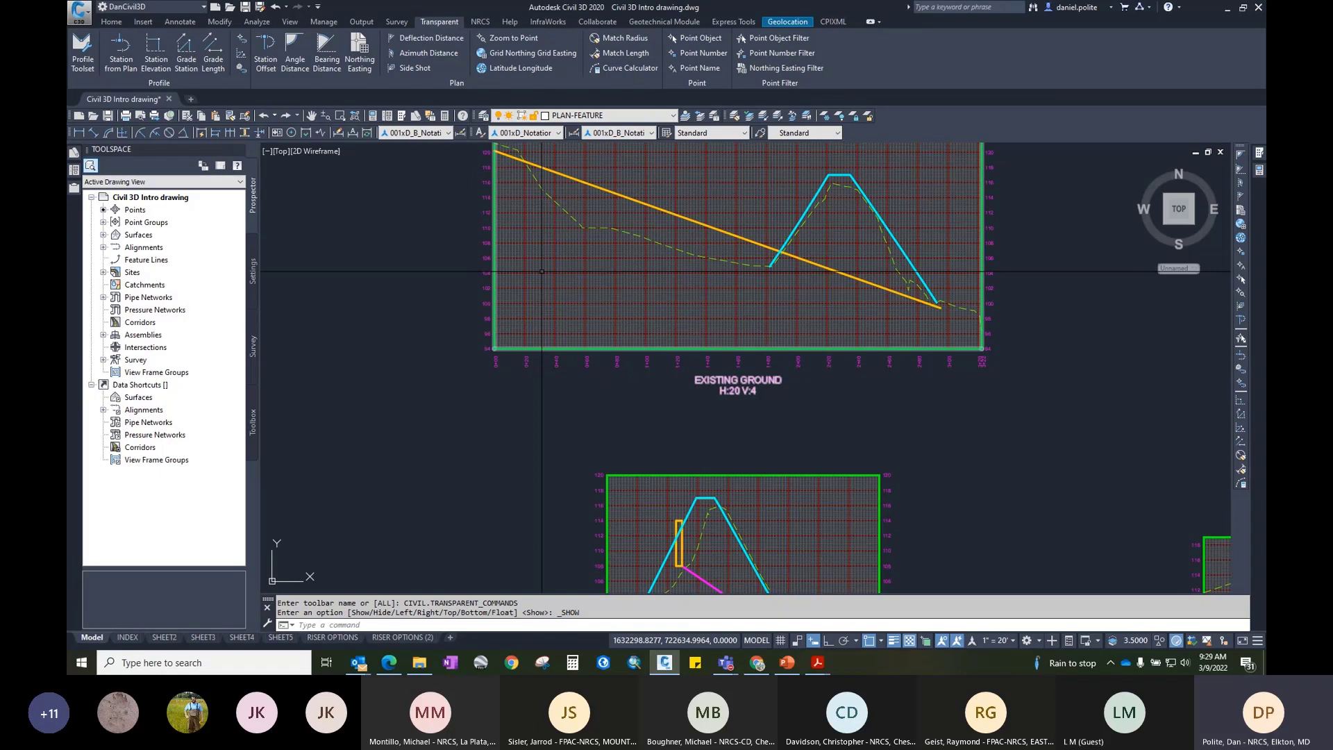
{"action": "scroll", "coordinate": [560, 291], "scroll_direction": "up", "scroll_amount": 2}
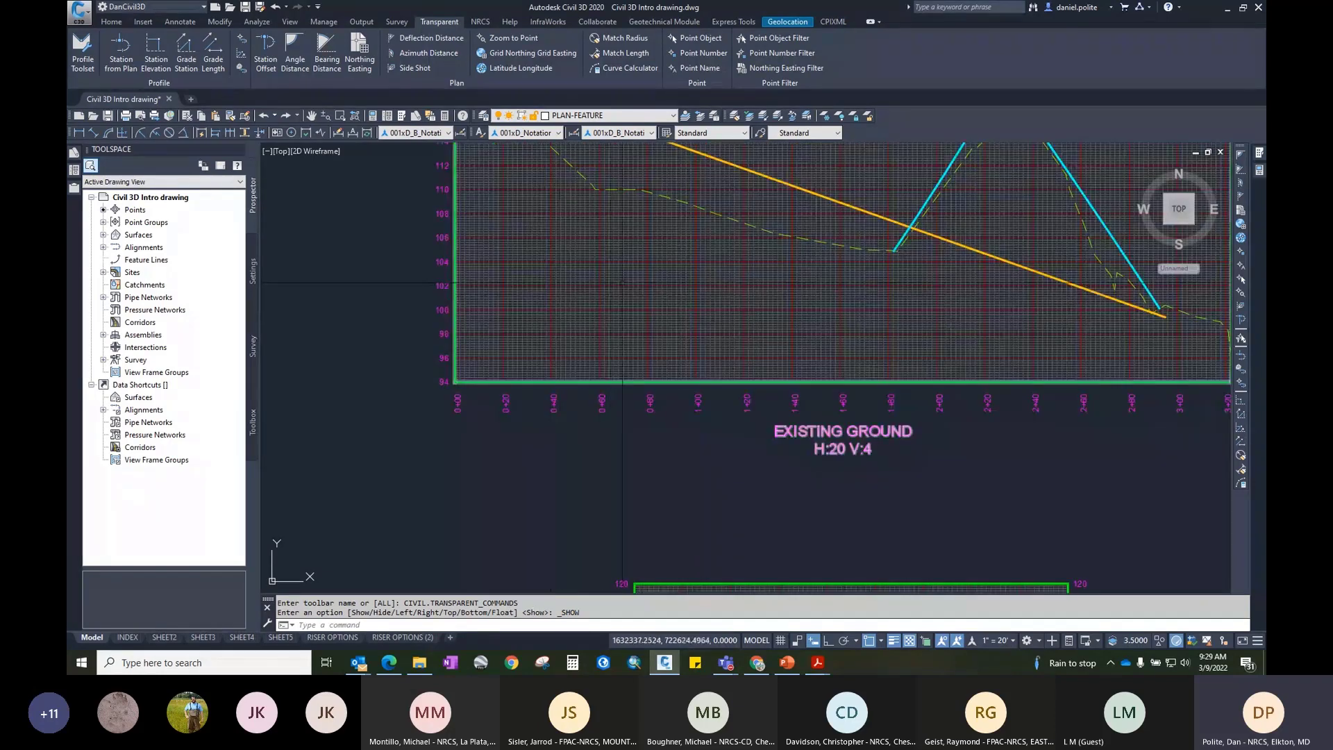
{"action": "middle_click_drag", "start_coordinate": [708, 280], "coordinate": [742, 333]}
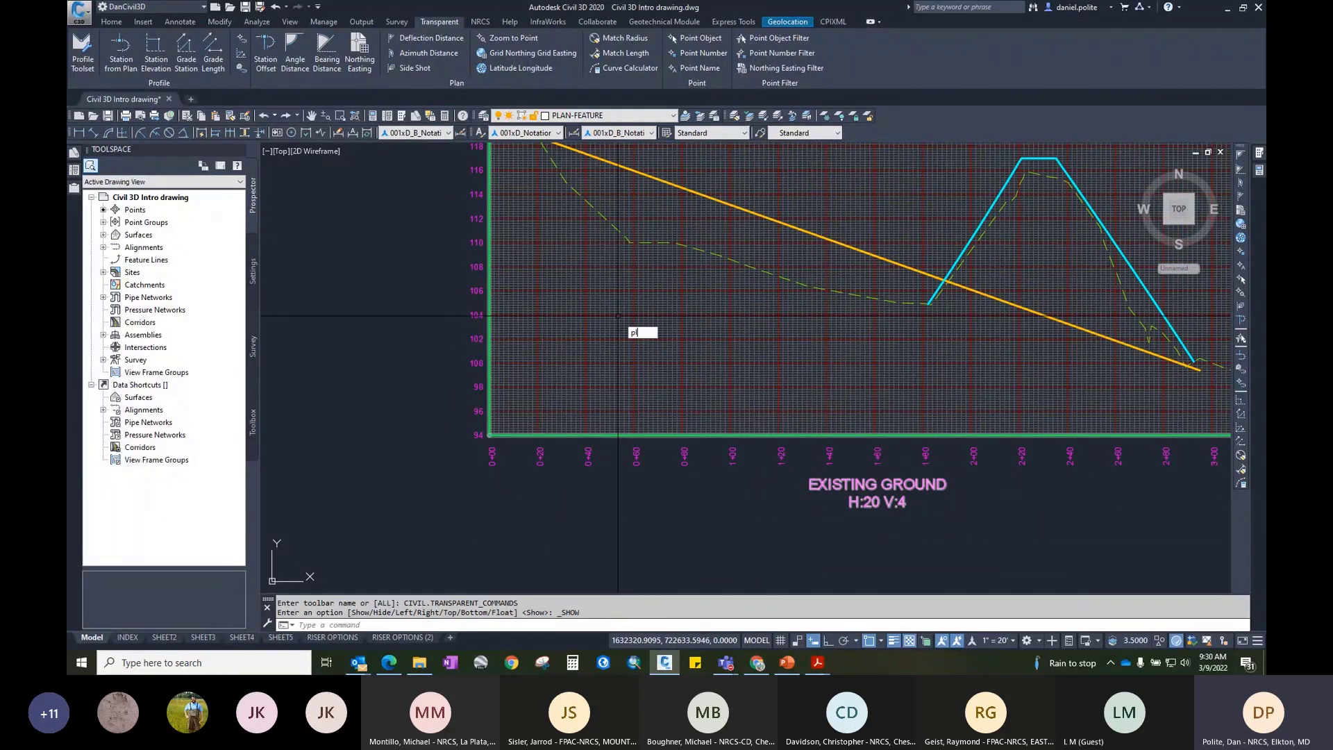
{"action": "type", "text": "l"}
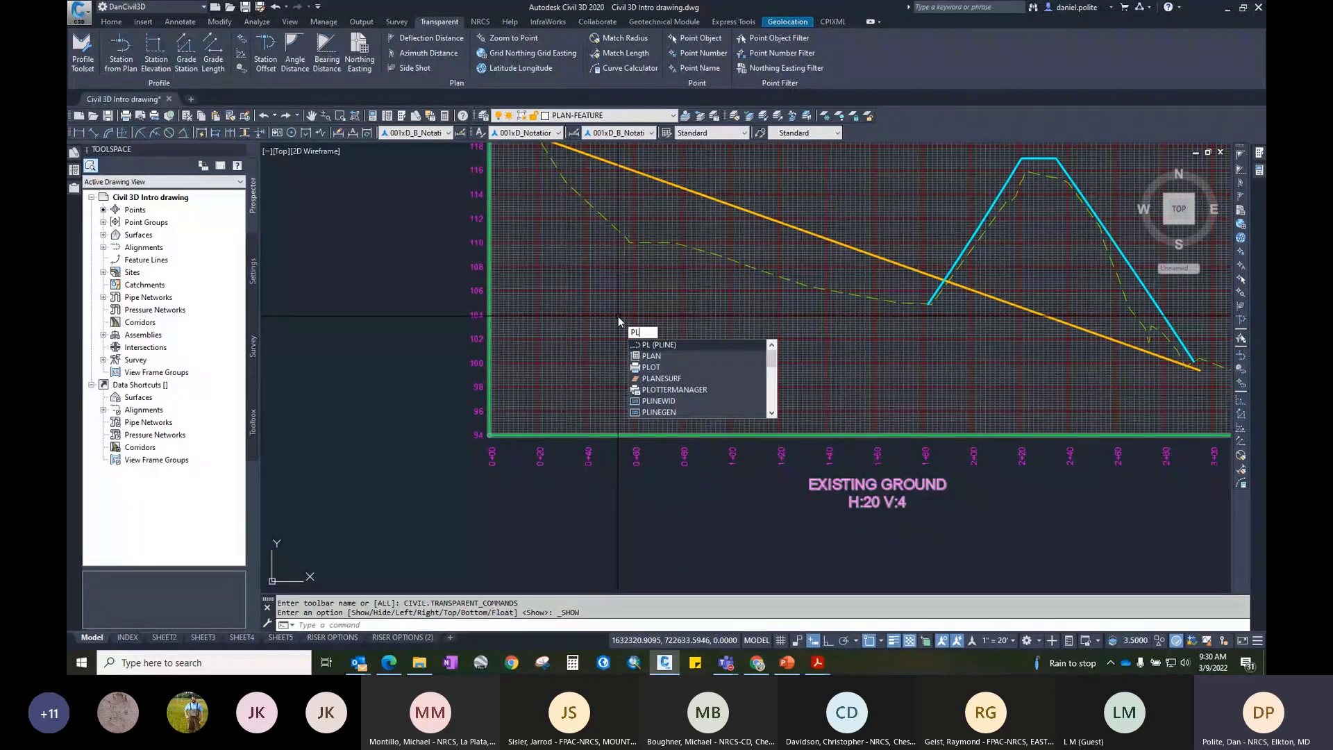
{"action": "key", "text": "Return"}
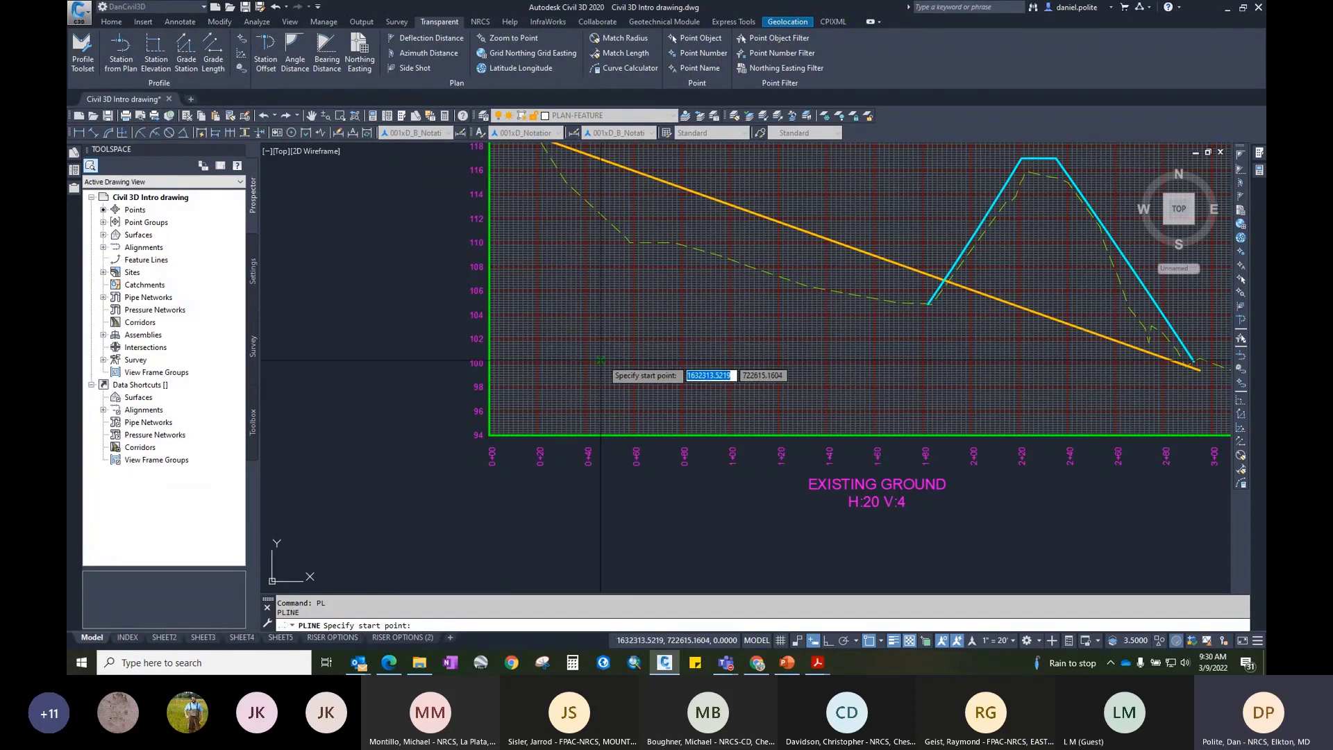
{"action": "left_click", "coordinate": [153, 61]}
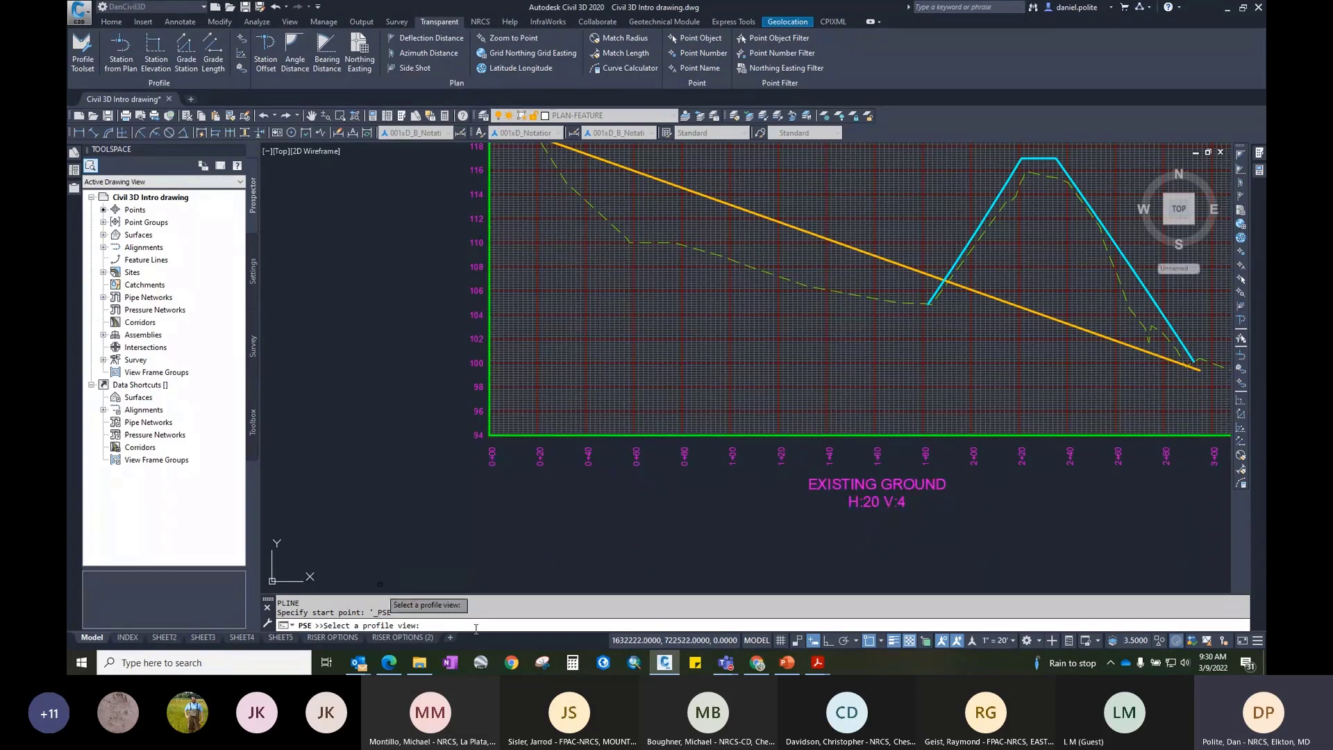
{"action": "left_click", "coordinate": [489, 195]}
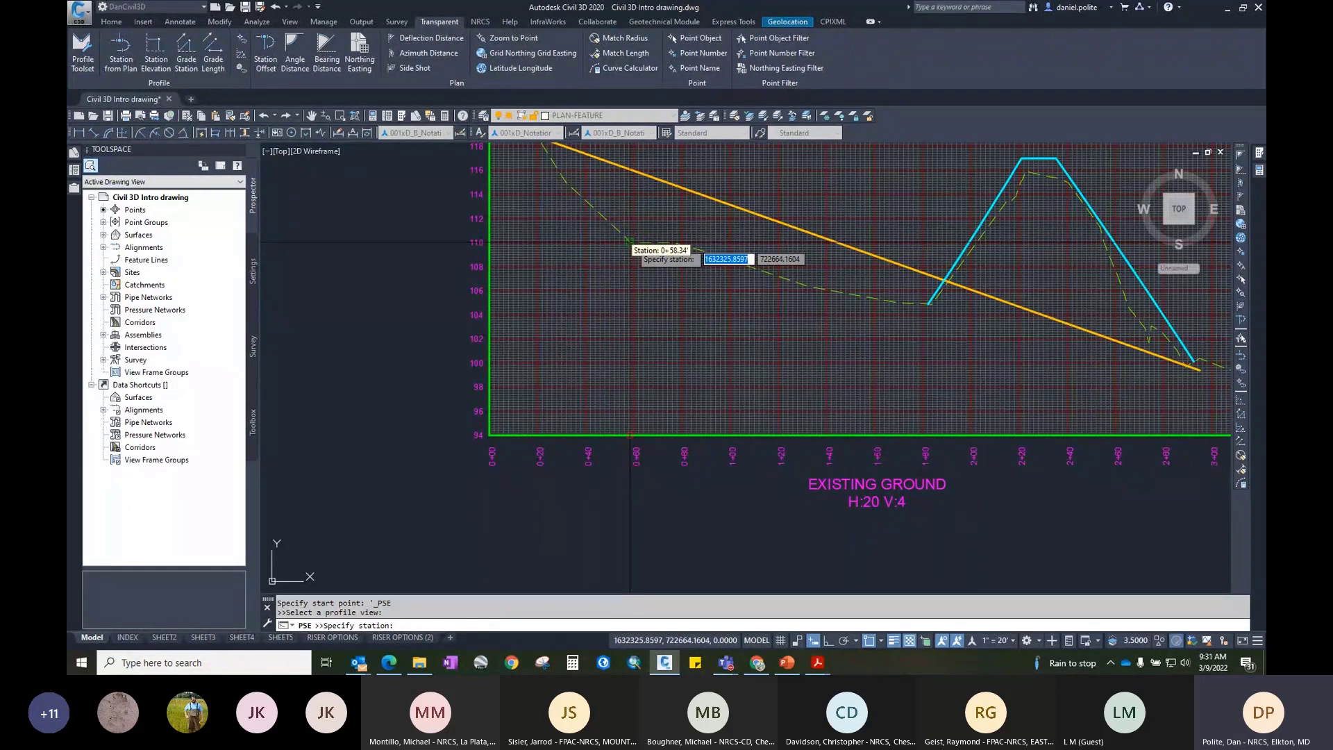
{"action": "type", "text": "60"}
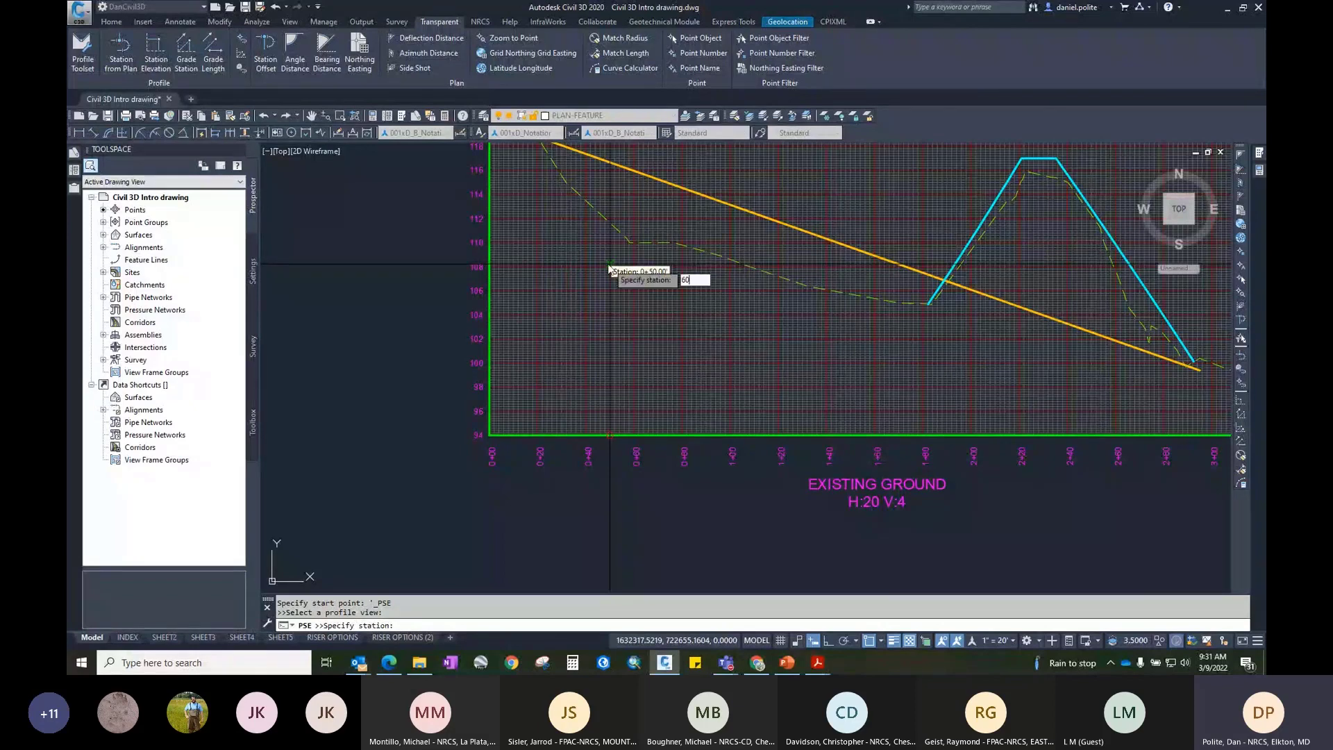
{"action": "key", "text": "Return"}
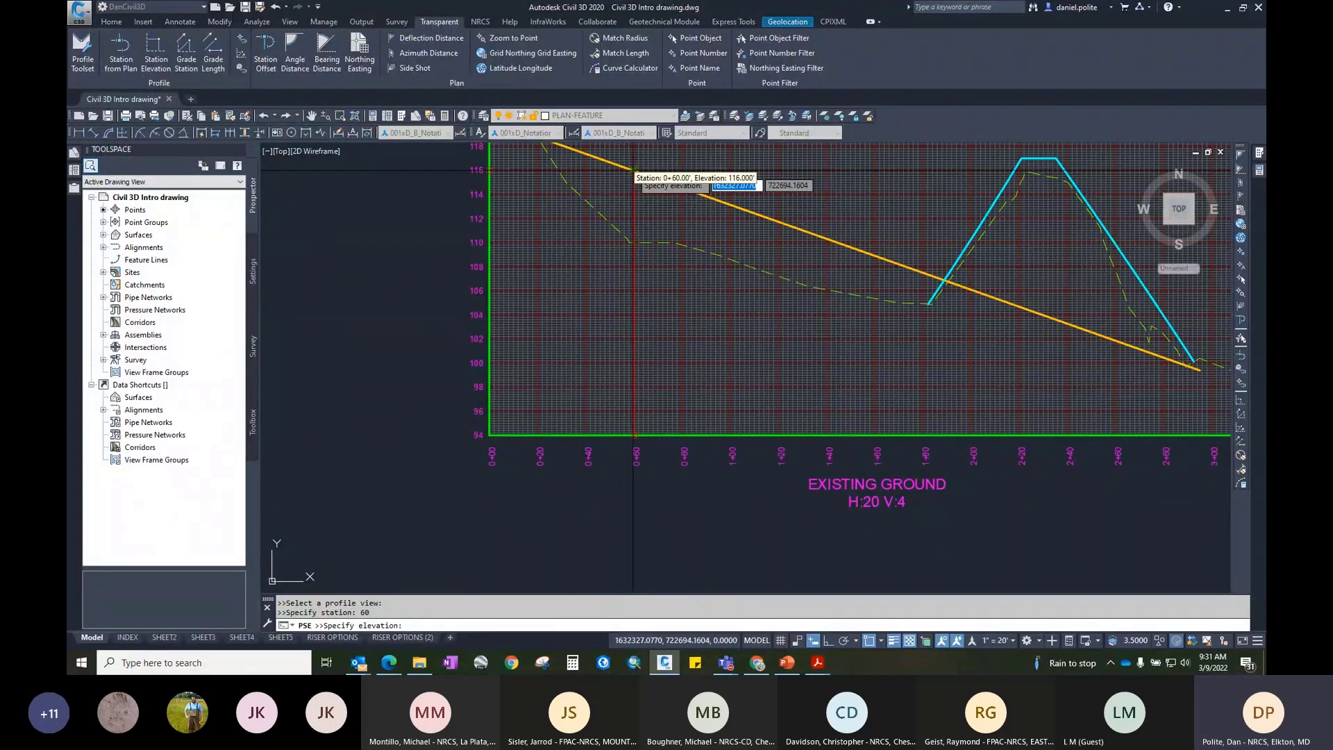
{"action": "scroll", "coordinate": [635, 170], "scroll_direction": "up", "scroll_amount": 6}
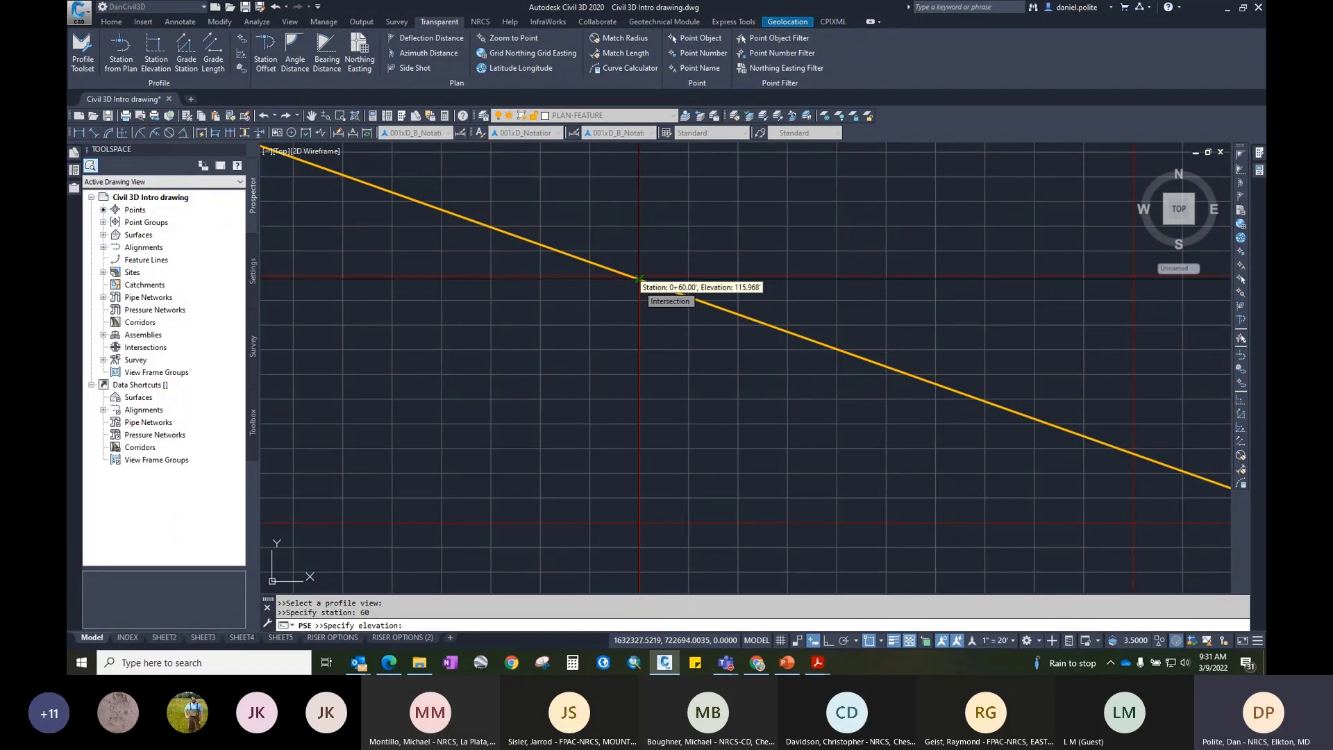
{"action": "left_click", "coordinate": [639, 278]}
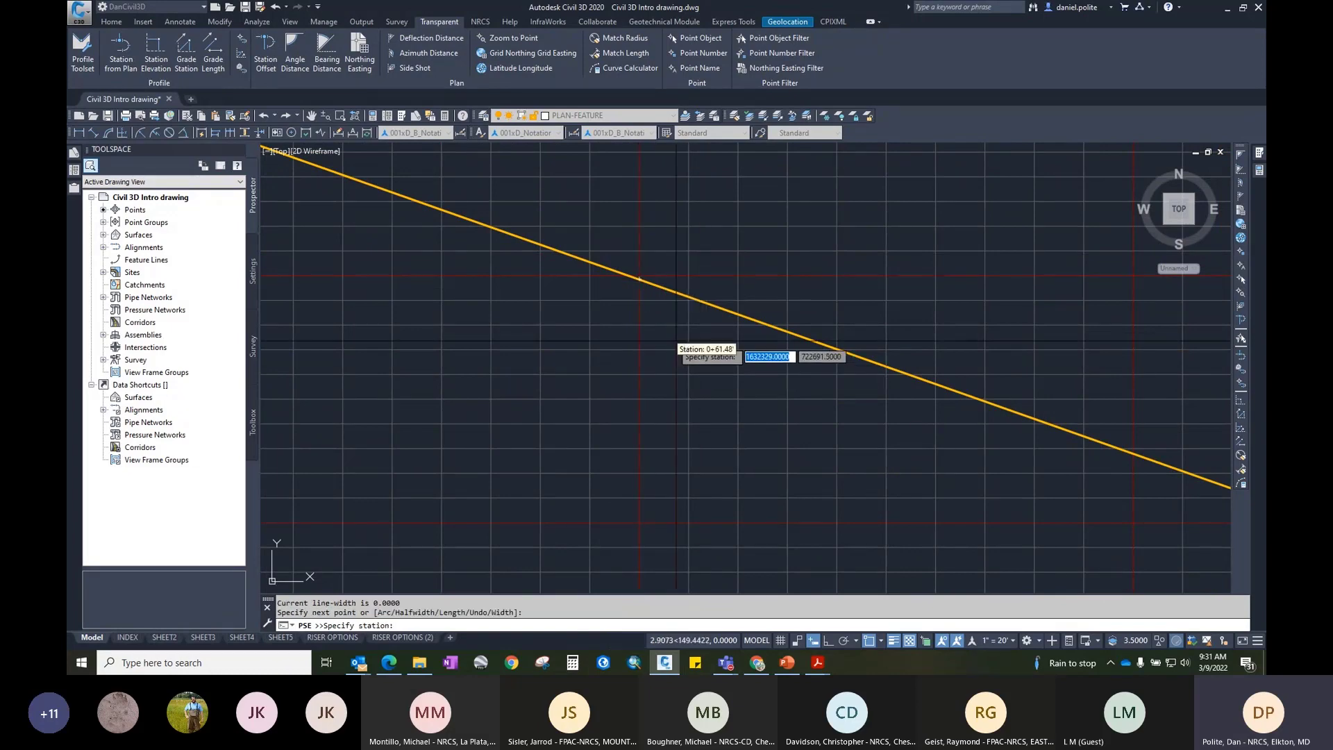
Step: Place the polyline's next vertex at station 100, at an elevation of about 105
{"action": "scroll", "coordinate": [675, 341], "scroll_direction": "down", "scroll_amount": 2}
{"action": "scroll", "coordinate": [673, 340], "scroll_direction": "down", "scroll_amount": 3}
{"action": "middle_click_drag", "start_coordinate": [755, 418], "coordinate": [610, 270]}
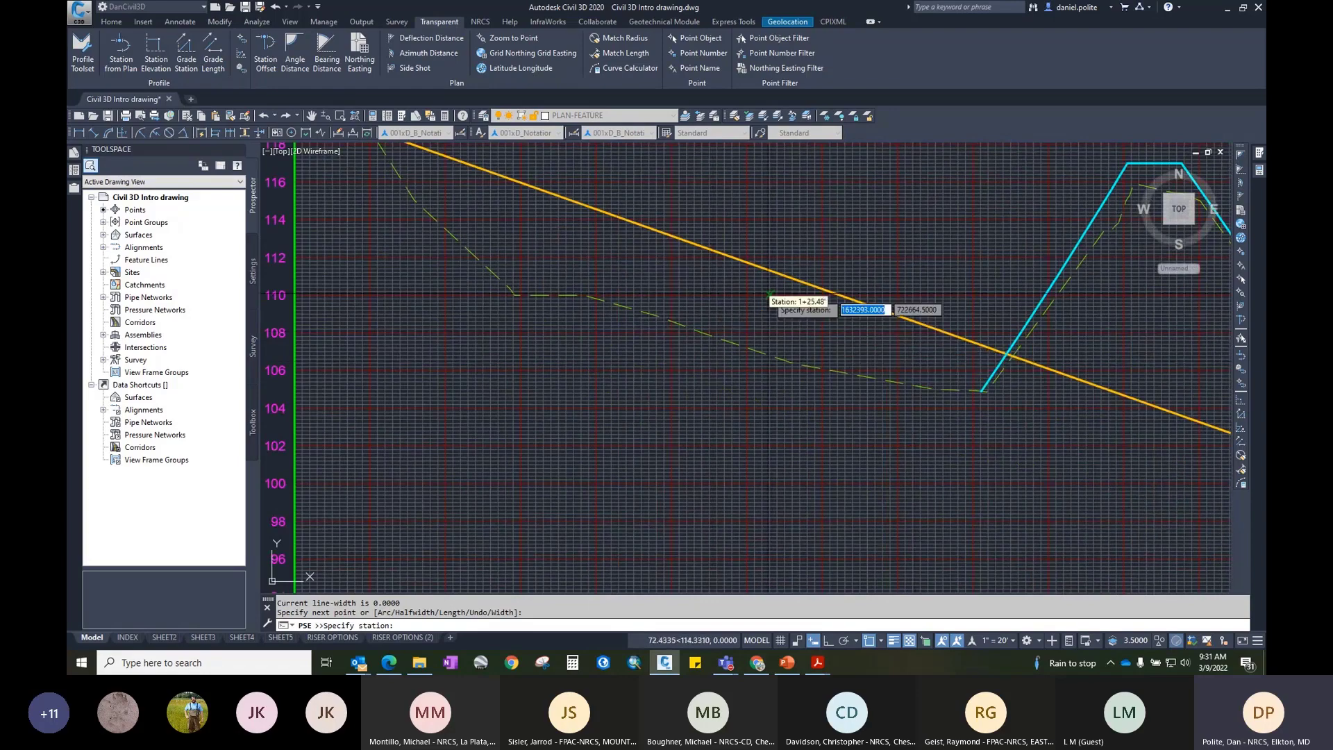
{"action": "scroll", "coordinate": [764, 295], "scroll_direction": "down", "scroll_amount": 4}
{"action": "type", "text": "100"}
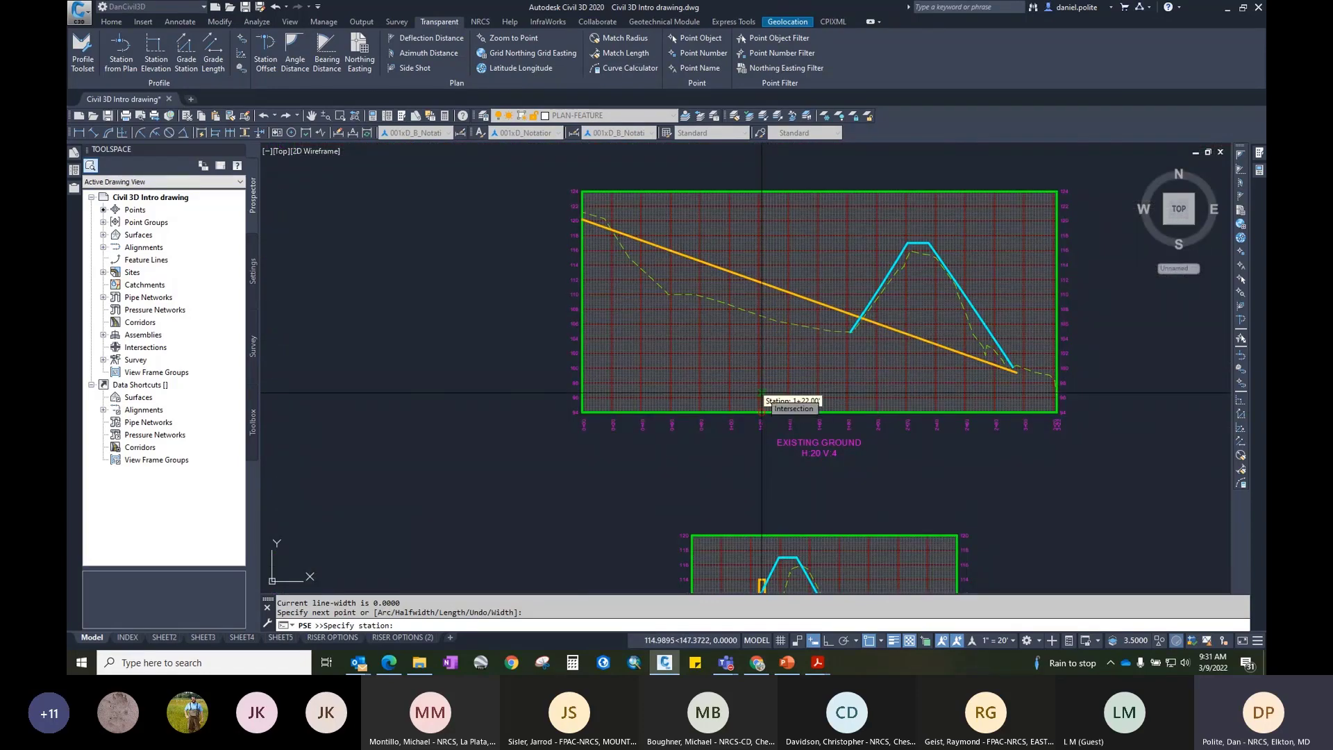
{"action": "key", "text": "Return"}
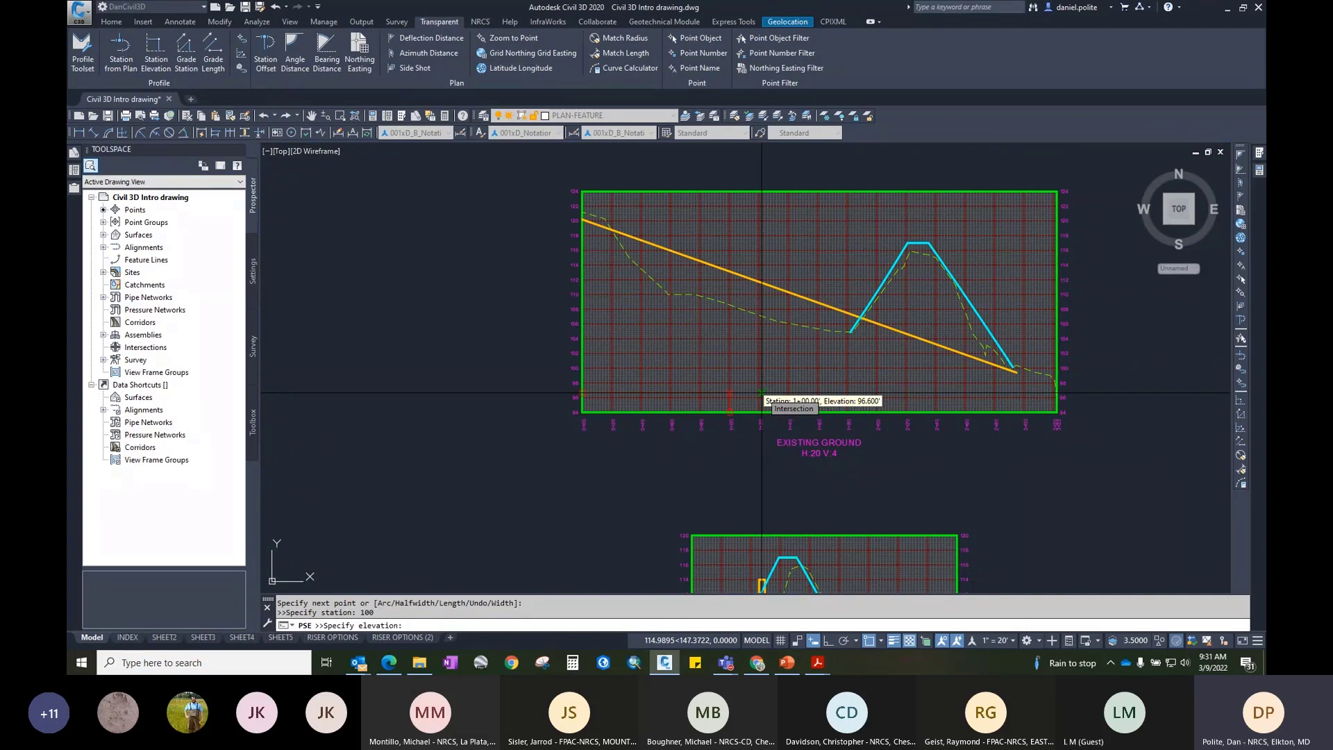
{"action": "left_click", "coordinate": [724, 324]}
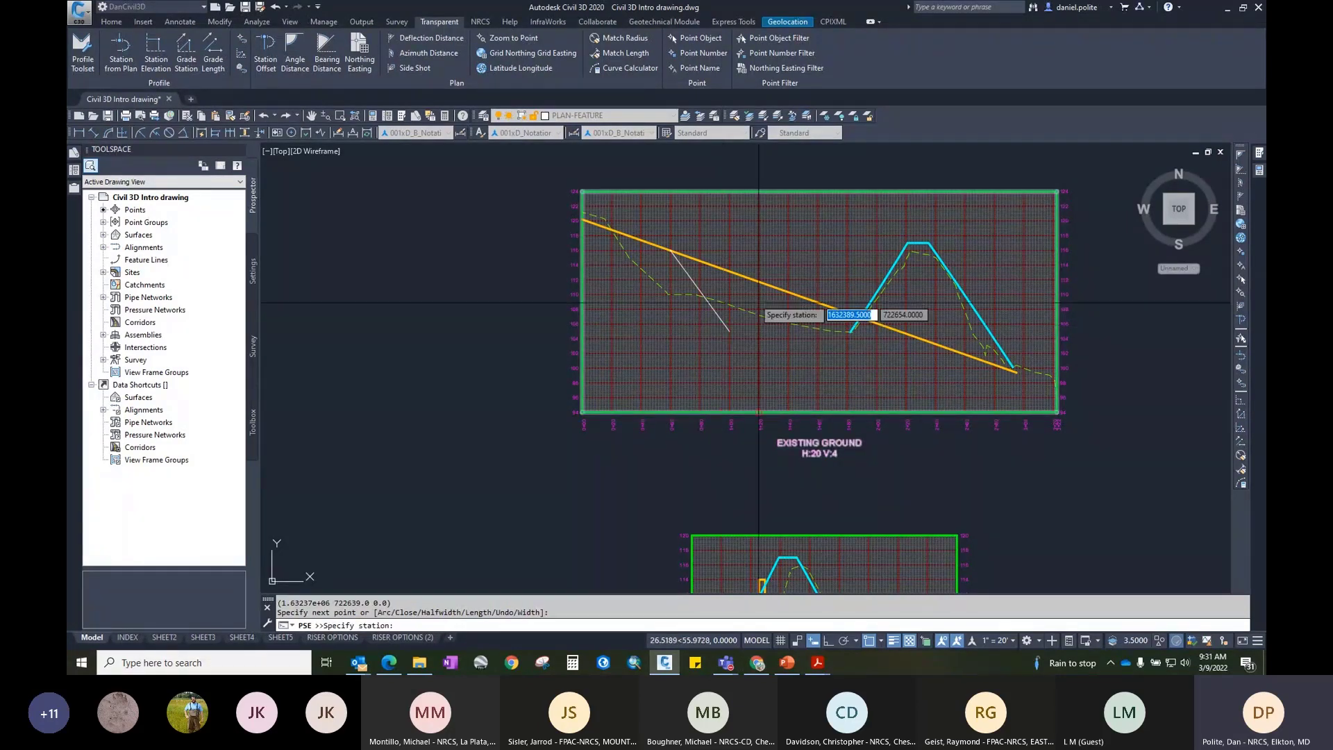
Step: Add two more polyline vertices at about stations 1+40 and 1+60 below the existing ground line, and end the polyline
{"action": "scroll", "coordinate": [687, 254], "scroll_direction": "up", "scroll_amount": 5}
{"action": "scroll", "coordinate": [724, 284], "scroll_direction": "down", "scroll_amount": 3}
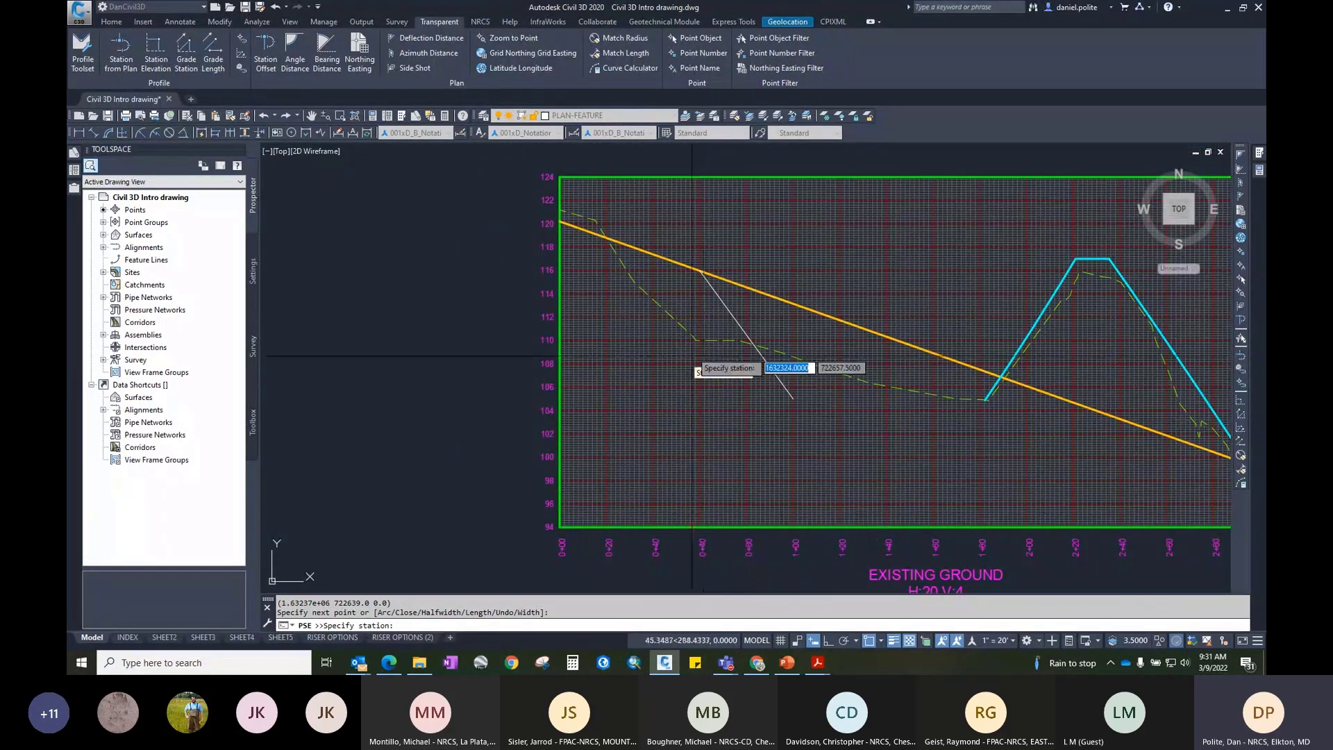
{"action": "scroll", "coordinate": [699, 268], "scroll_direction": "up", "scroll_amount": 5}
{"action": "scroll", "coordinate": [699, 271], "scroll_direction": "down", "scroll_amount": 5}
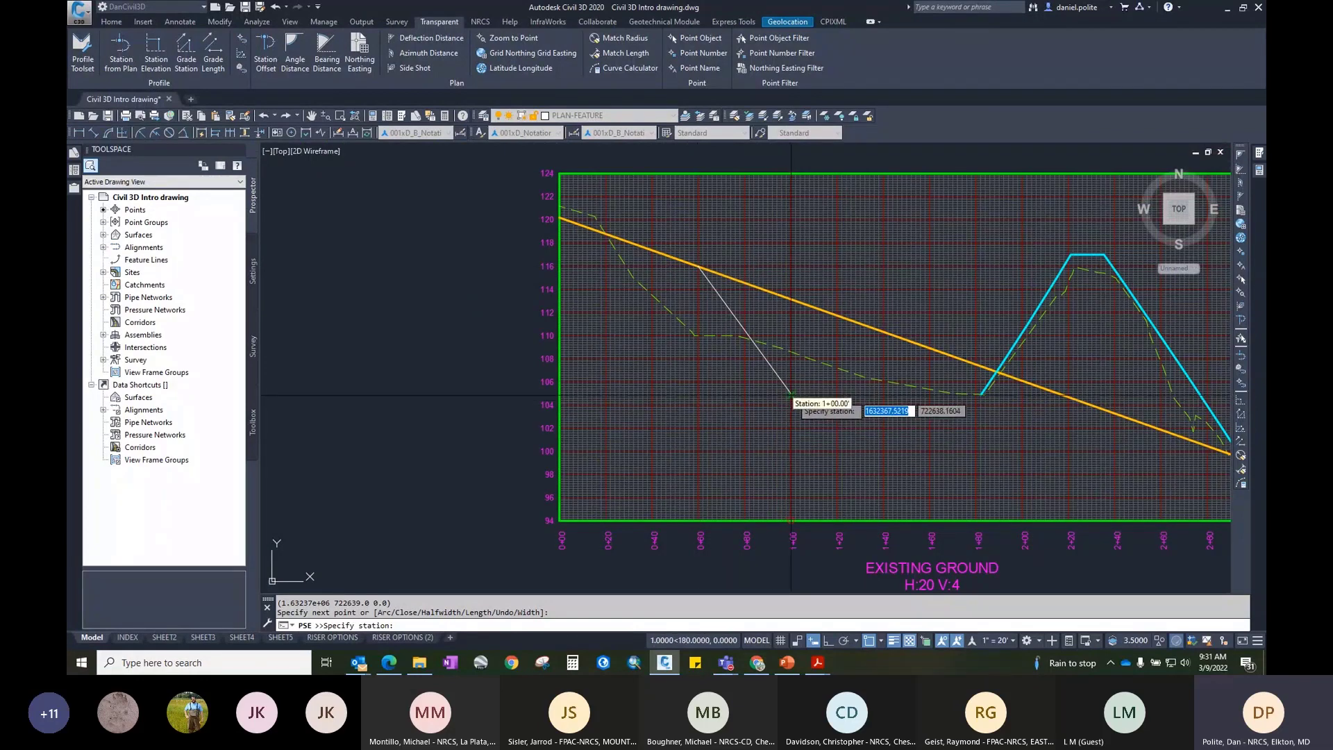
{"action": "scroll", "coordinate": [783, 403], "scroll_direction": "up", "scroll_amount": 5}
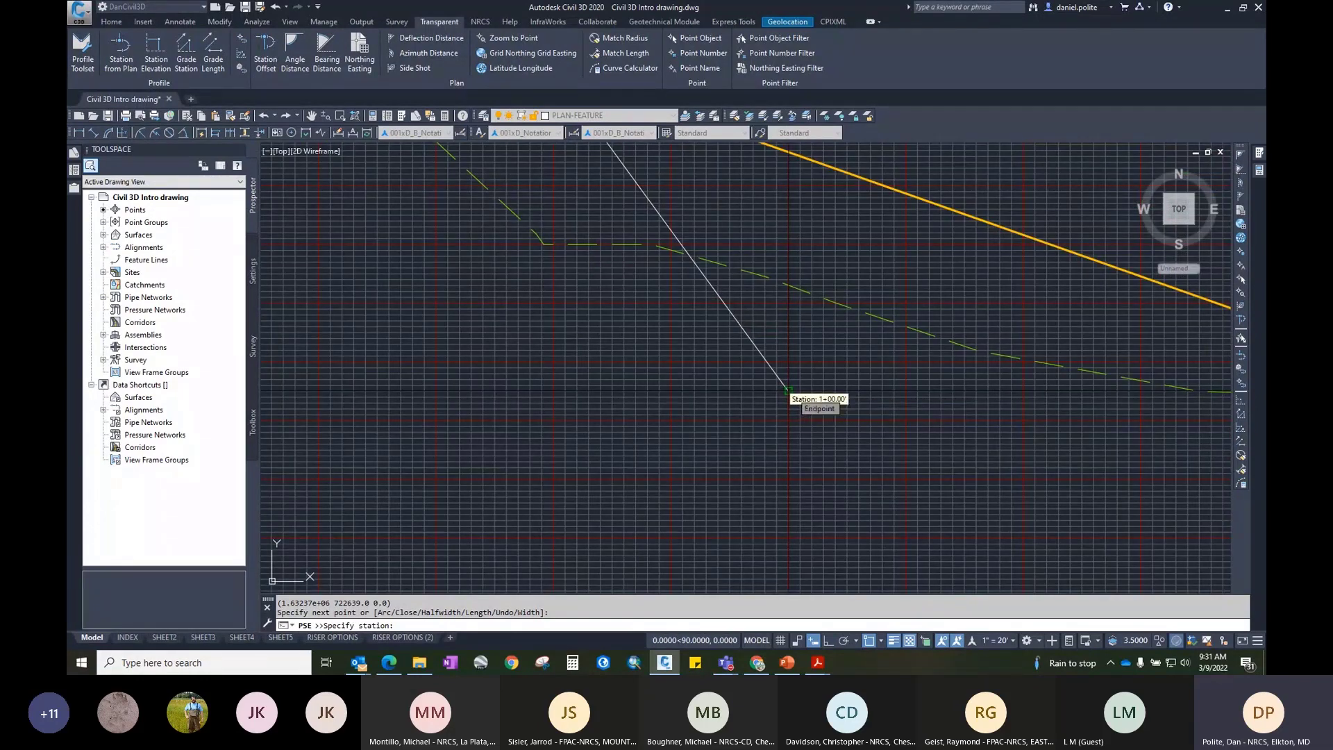
{"action": "scroll", "coordinate": [788, 391], "scroll_direction": "down", "scroll_amount": 3}
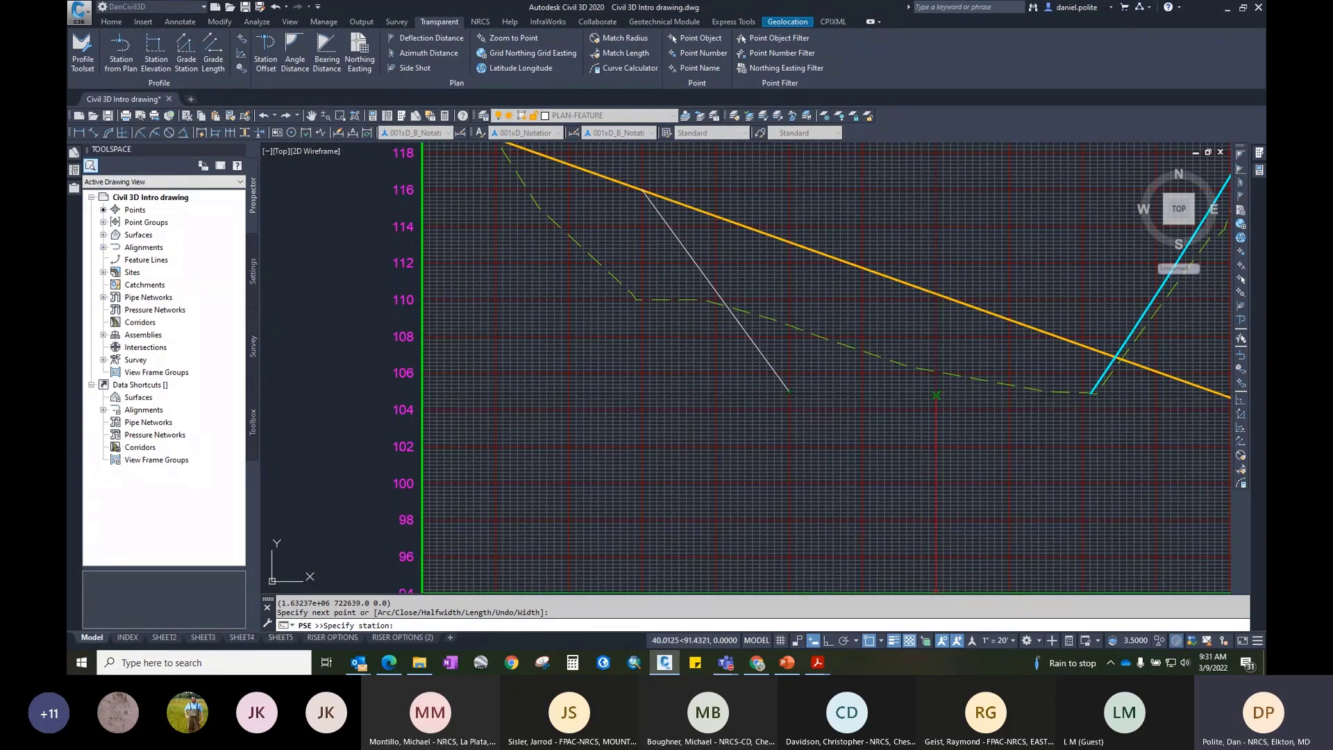
{"action": "left_click", "coordinate": [936, 395]}
{"action": "mouse_move", "coordinate": [950, 424]}
{"action": "middle_mouse_down"}
{"action": "mouse_move", "coordinate": [722, 410]}
{"action": "mouse_move", "coordinate": [716, 378]}
{"action": "middle_mouse_up"}
{"action": "left_click", "coordinate": [716, 377]}
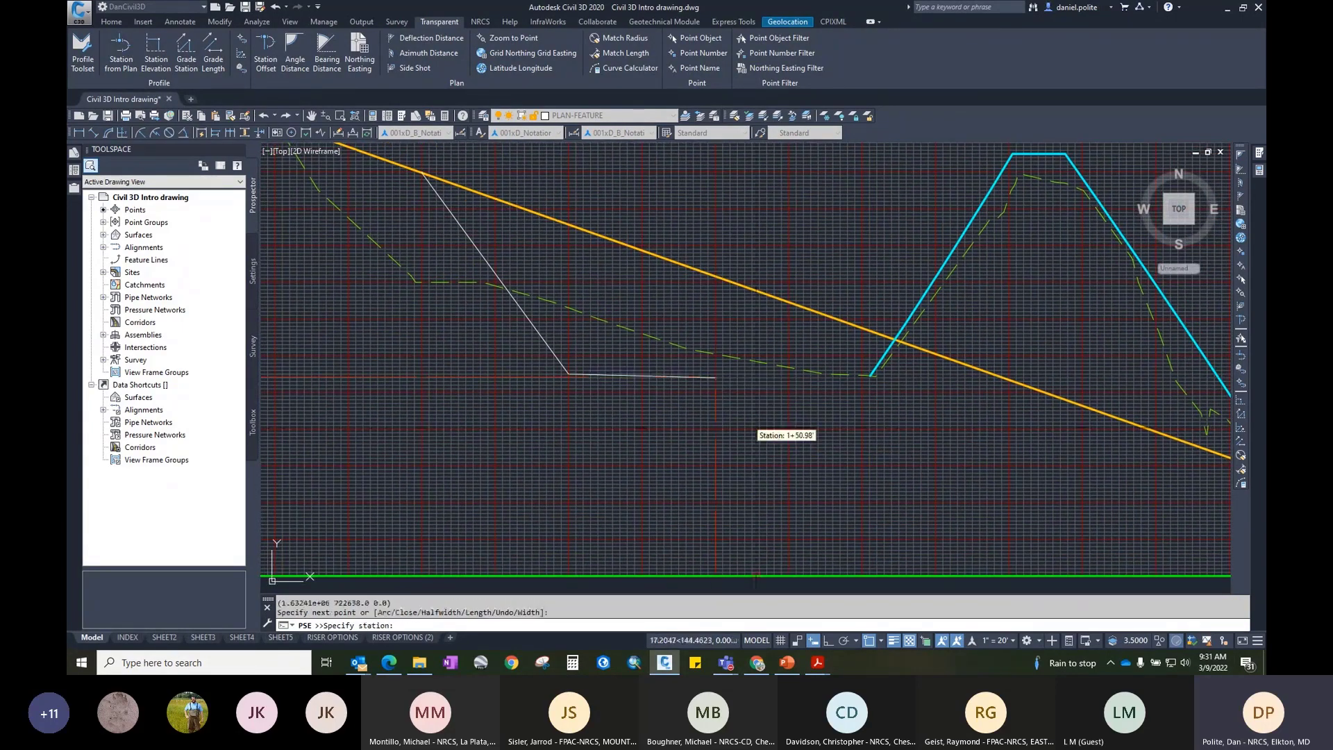
{"action": "left_click", "coordinate": [789, 393]}
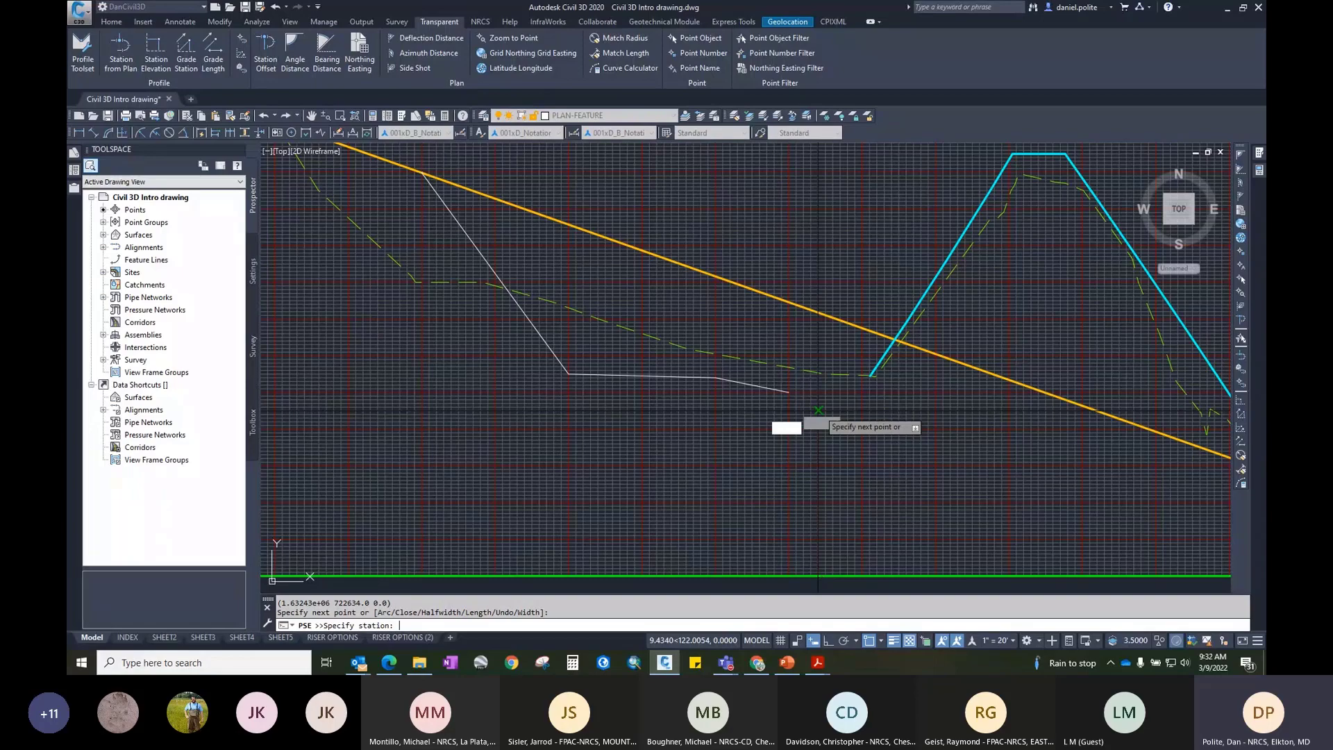
{"action": "key", "text": "Escape"}
{"action": "key", "text": "Escape"}
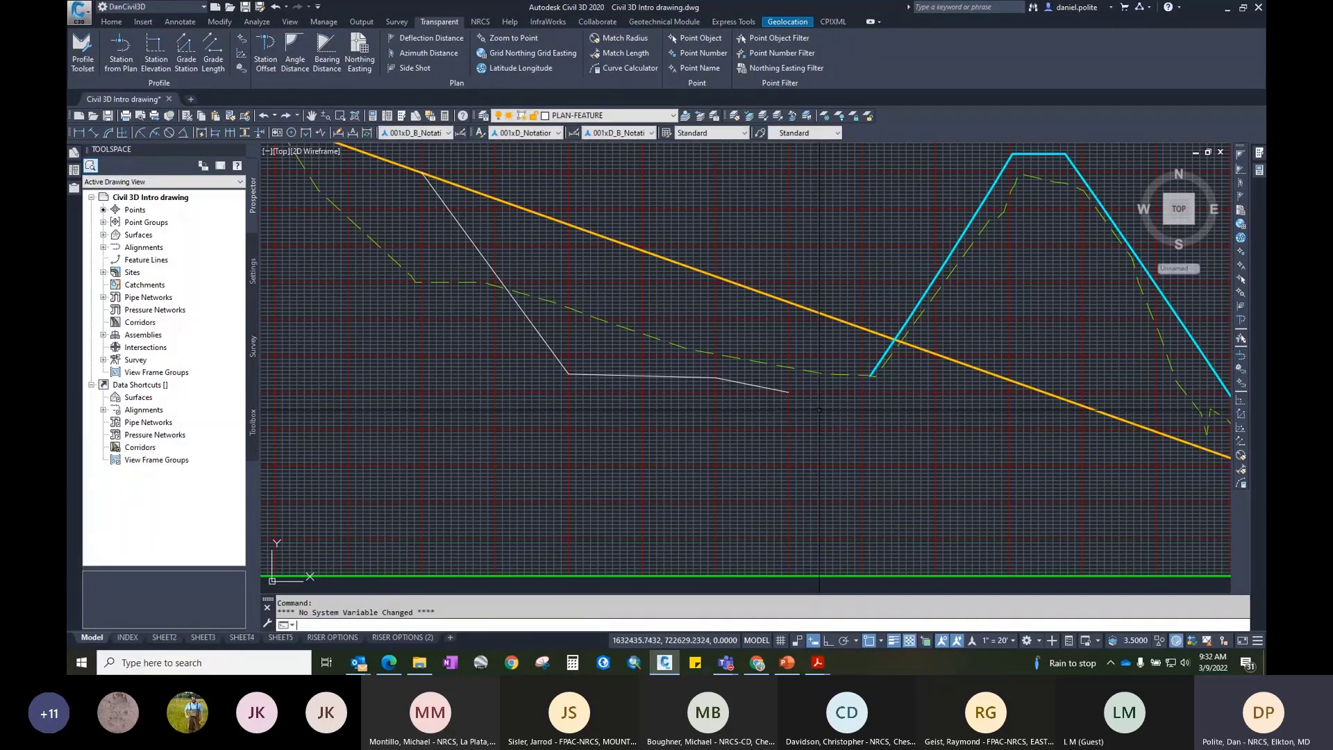
Step: Delete the white polyline drawn in the Existing Ground profile view
{"action": "left_click", "coordinate": [645, 375]}
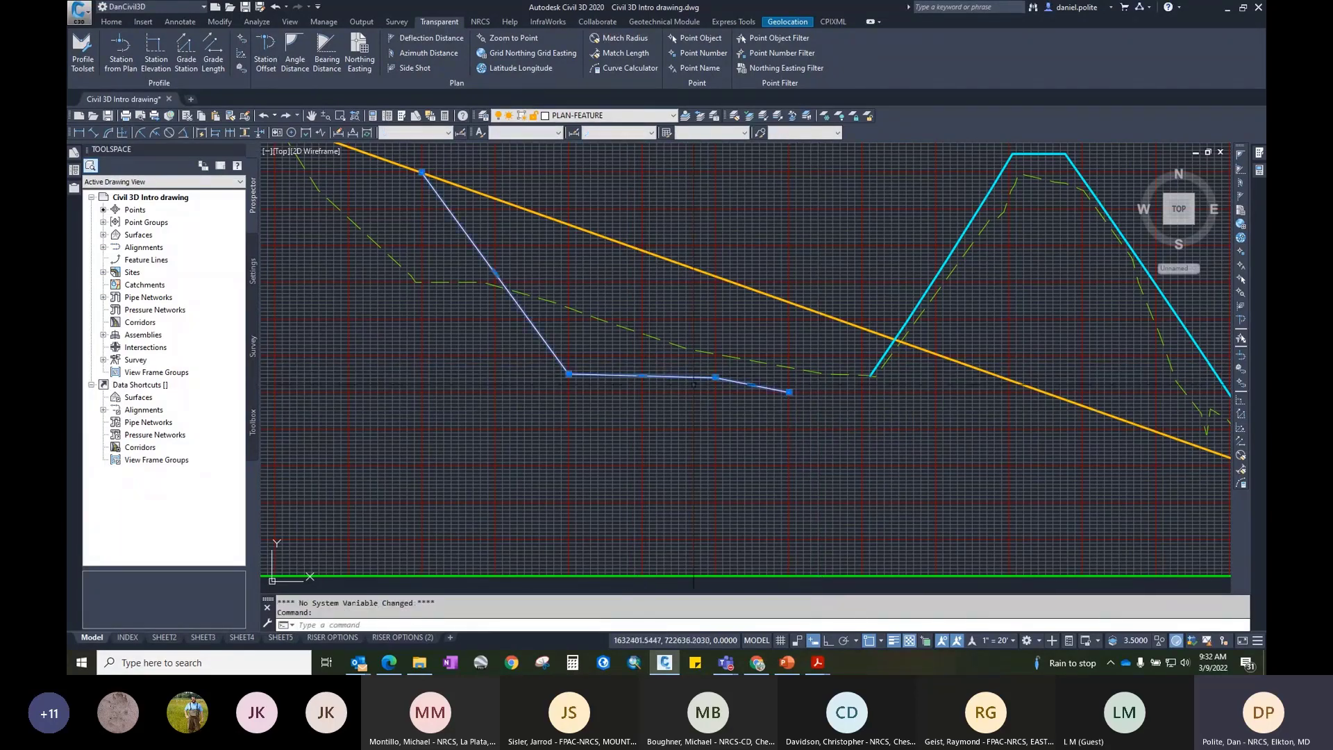
{"action": "scroll", "coordinate": [764, 350], "scroll_direction": "down", "scroll_amount": 4}
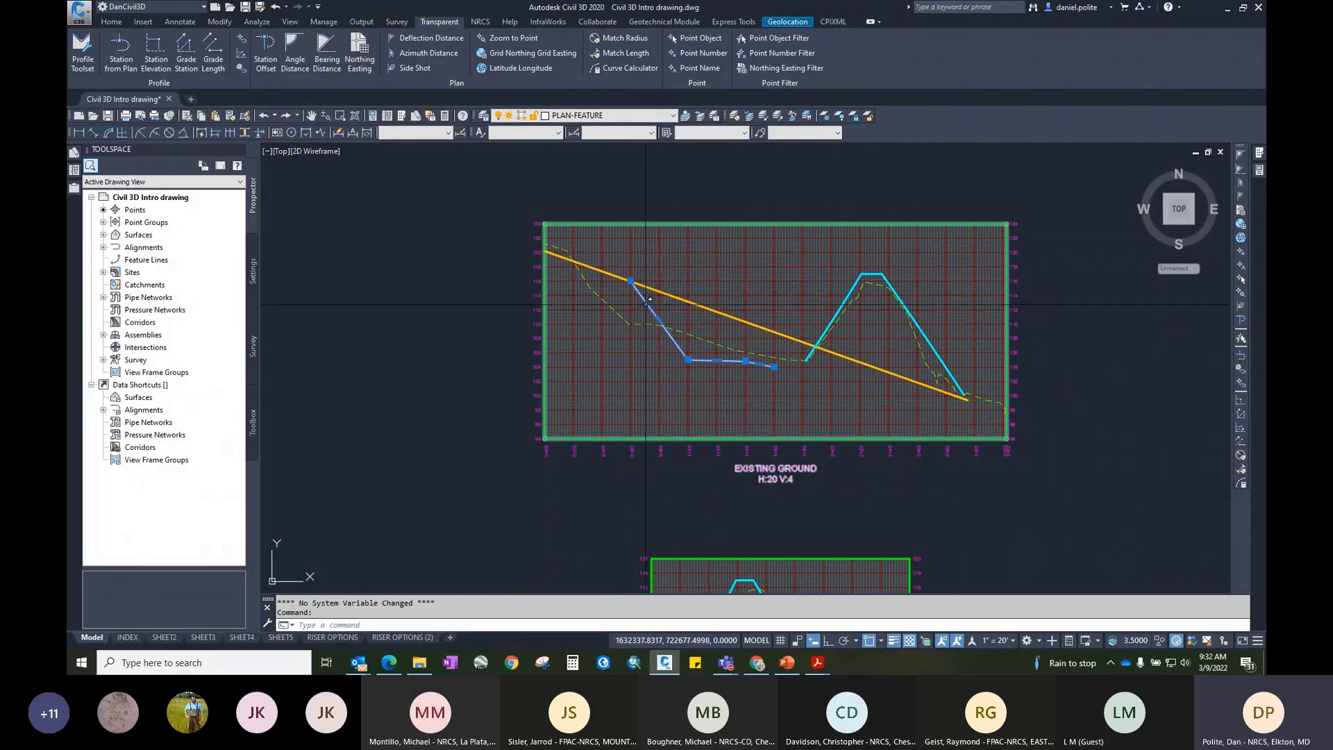
{"action": "key", "text": "Delete"}
Step: Make EX-WATER the current layer for work on the pond plan
{"action": "scroll", "coordinate": [652, 290], "scroll_direction": "down", "scroll_amount": 6}
{"action": "middle_click_drag", "start_coordinate": [586, 338], "coordinate": [668, 272]}
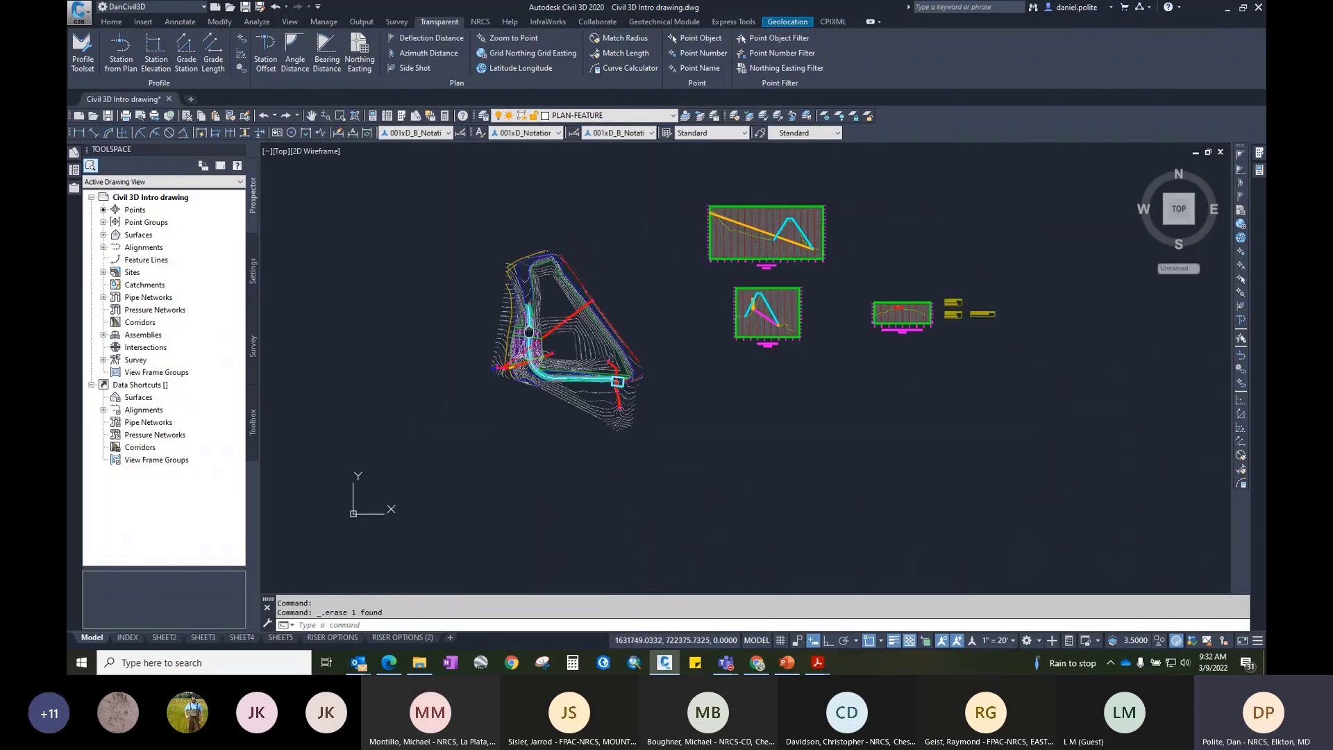
{"action": "scroll", "coordinate": [517, 258], "scroll_direction": "up", "scroll_amount": 6}
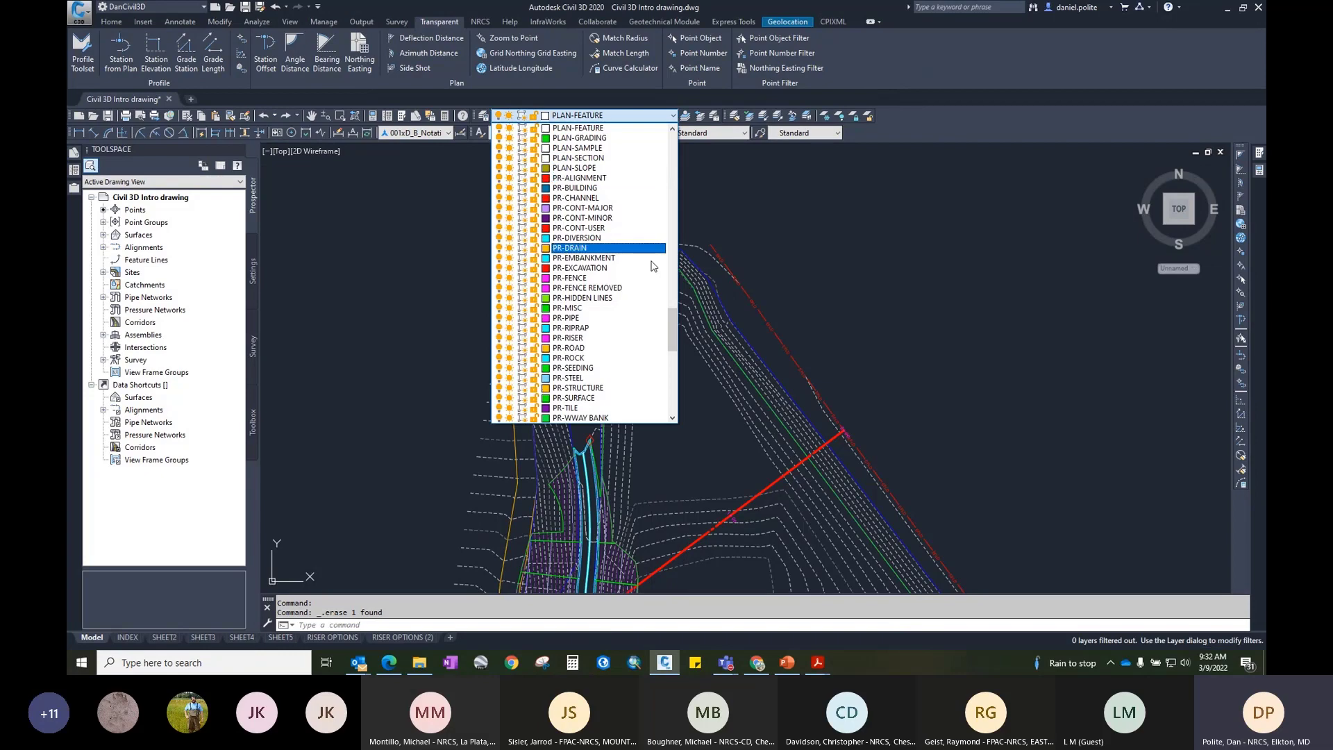
{"action": "left_click_drag", "start_coordinate": [671, 322], "coordinate": [668, 293]}
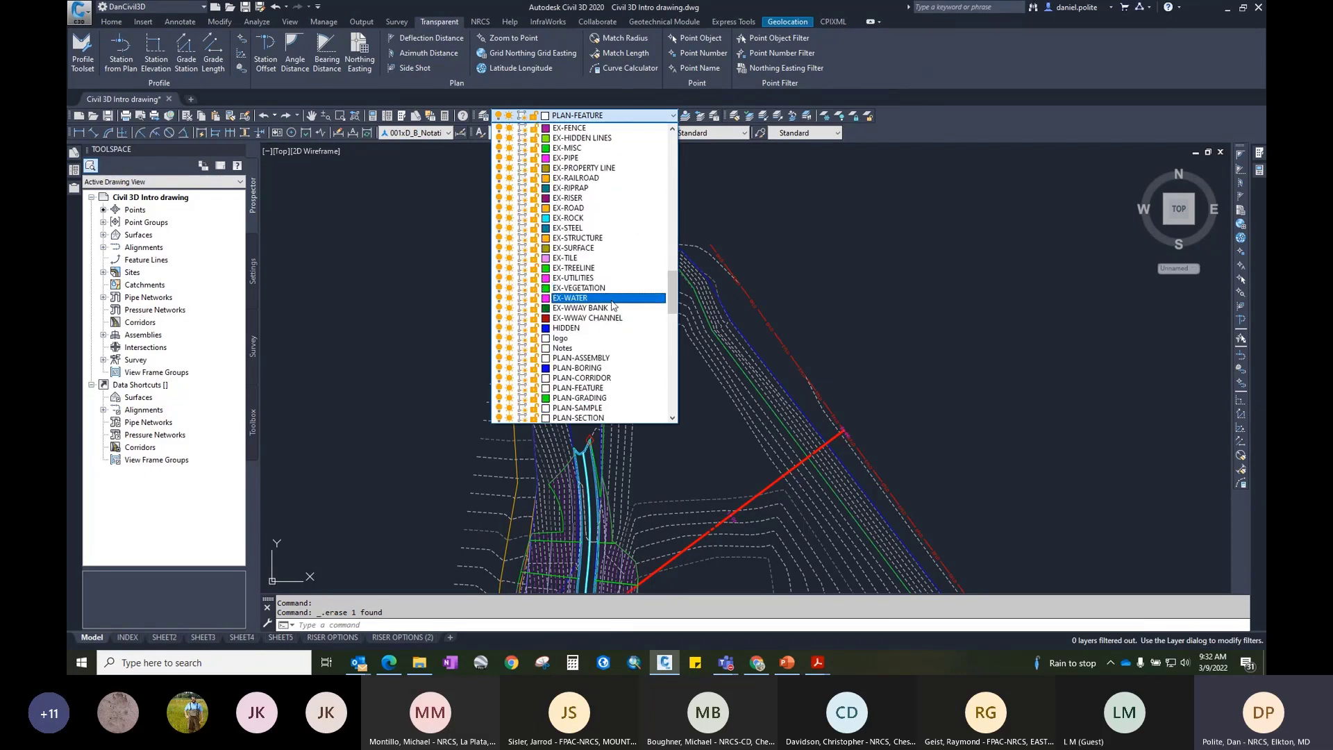
{"action": "left_click", "coordinate": [611, 300]}
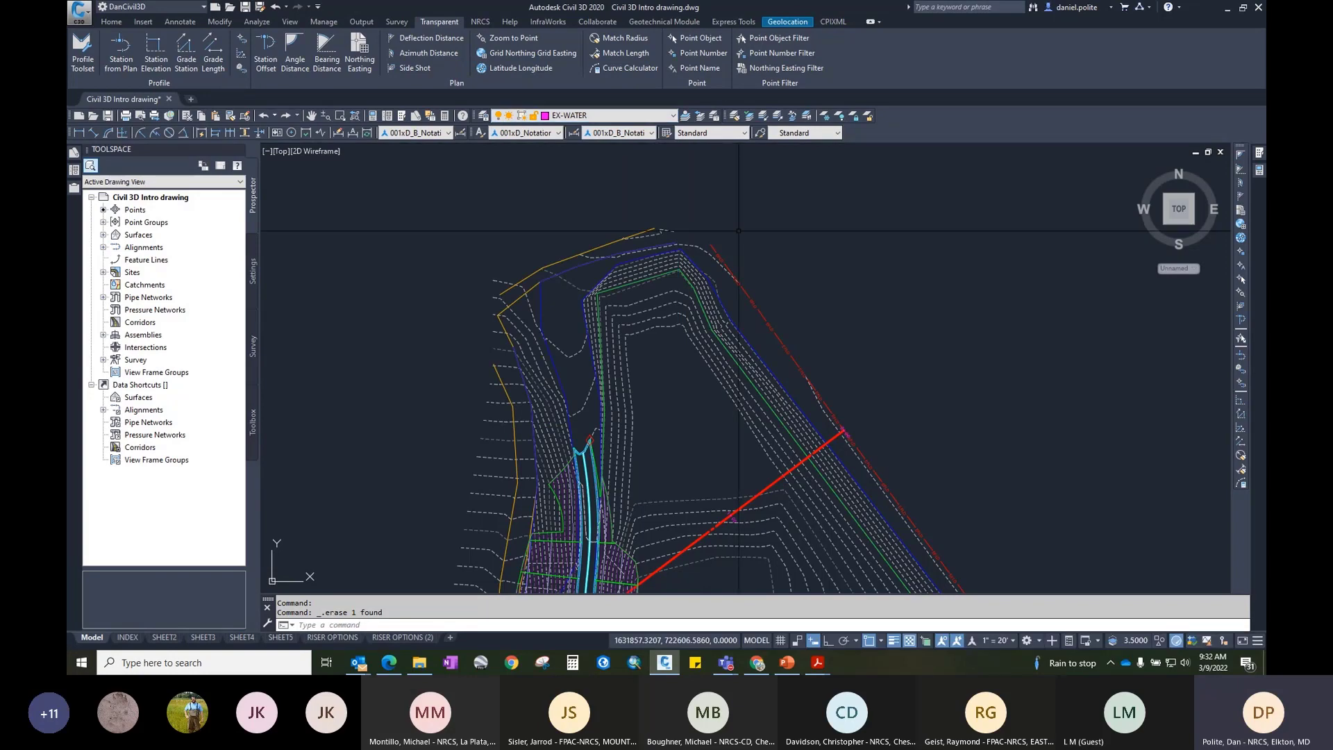
Step: Move the EX - Water point group to the top of the point group display order to show its points on the plan
{"action": "scroll", "coordinate": [641, 342], "scroll_direction": "down", "scroll_amount": 2}
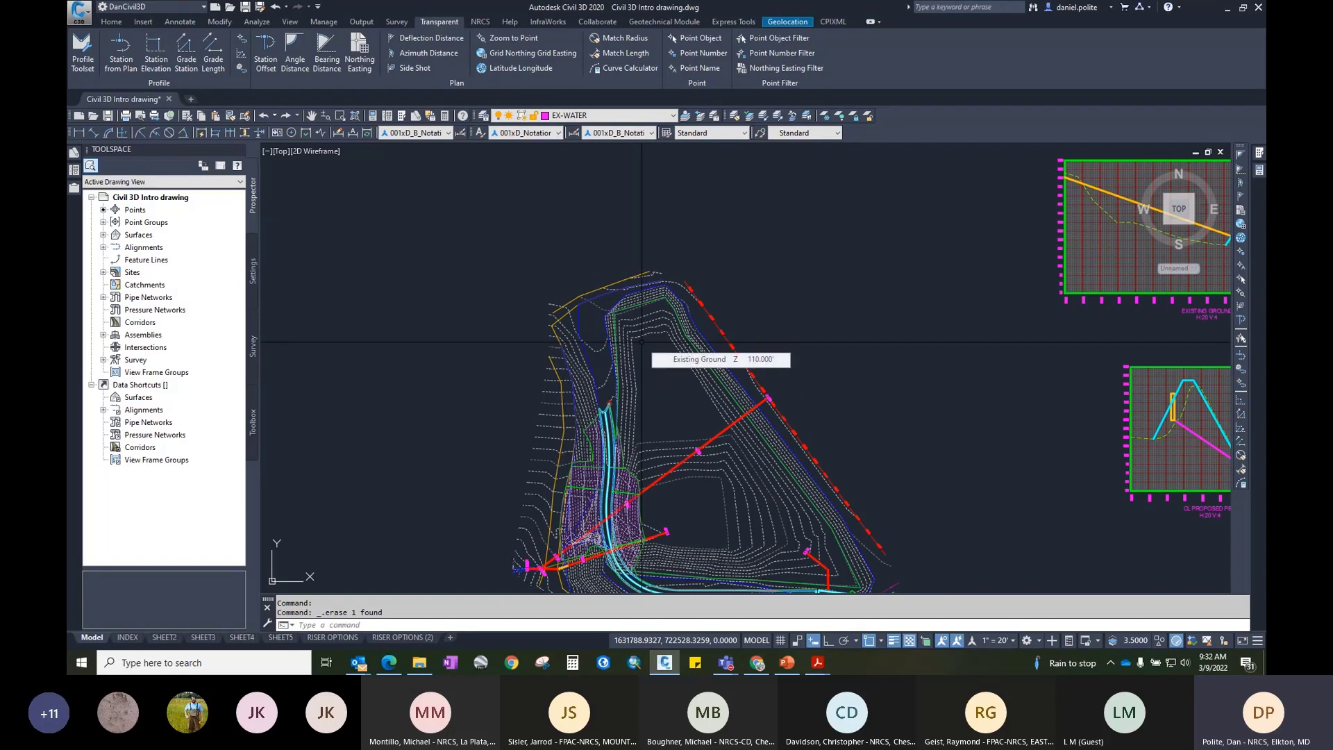
{"action": "left_click", "coordinate": [102, 222]}
{"action": "left_click", "coordinate": [131, 225]}
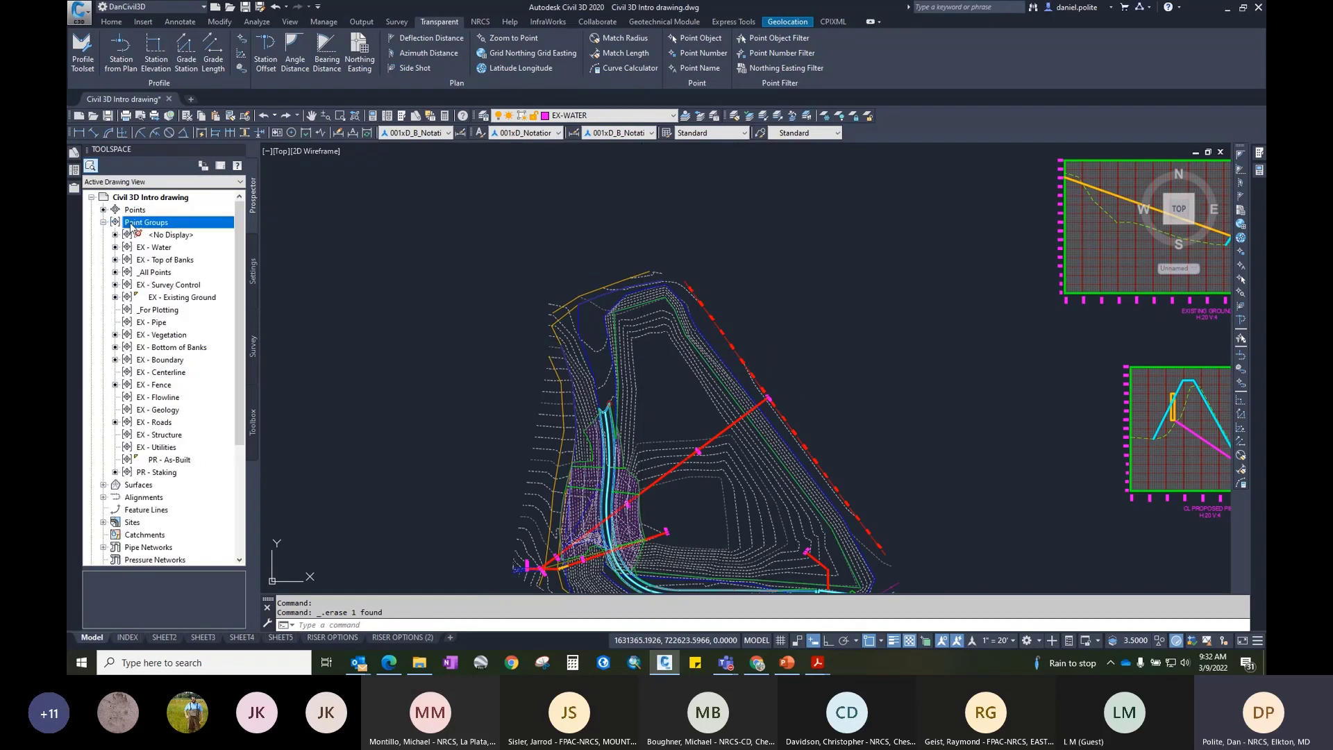
{"action": "right_click", "coordinate": [131, 225]}
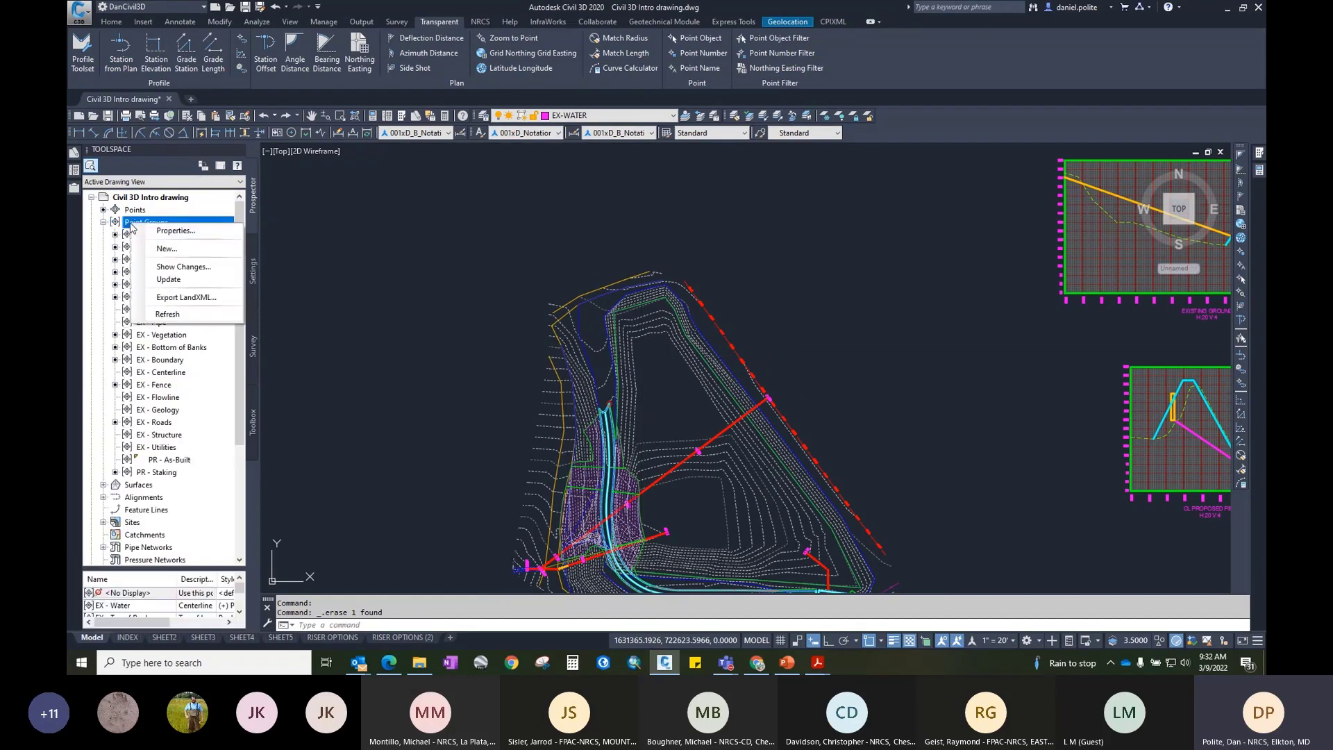
{"action": "left_click", "coordinate": [175, 231]}
{"action": "left_click", "coordinate": [555, 303]}
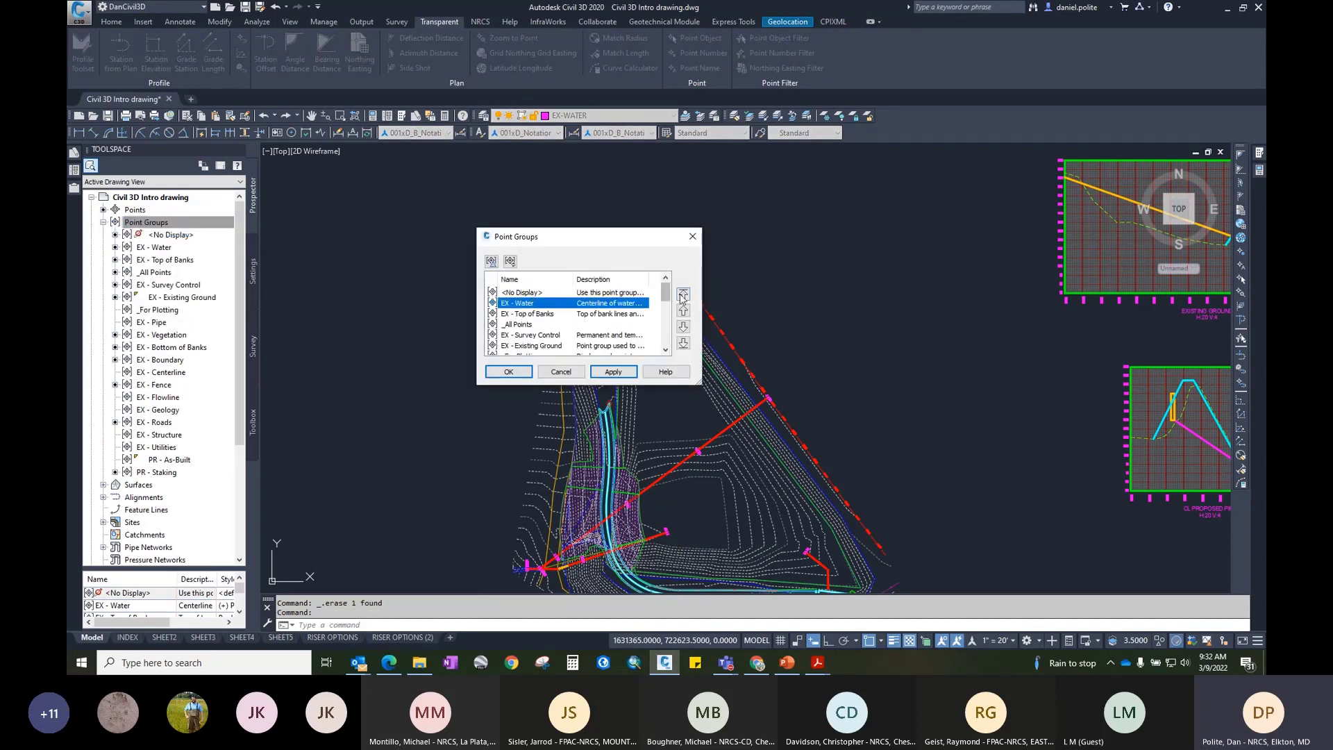
{"action": "left_click", "coordinate": [683, 293]}
{"action": "left_click", "coordinate": [609, 372]}
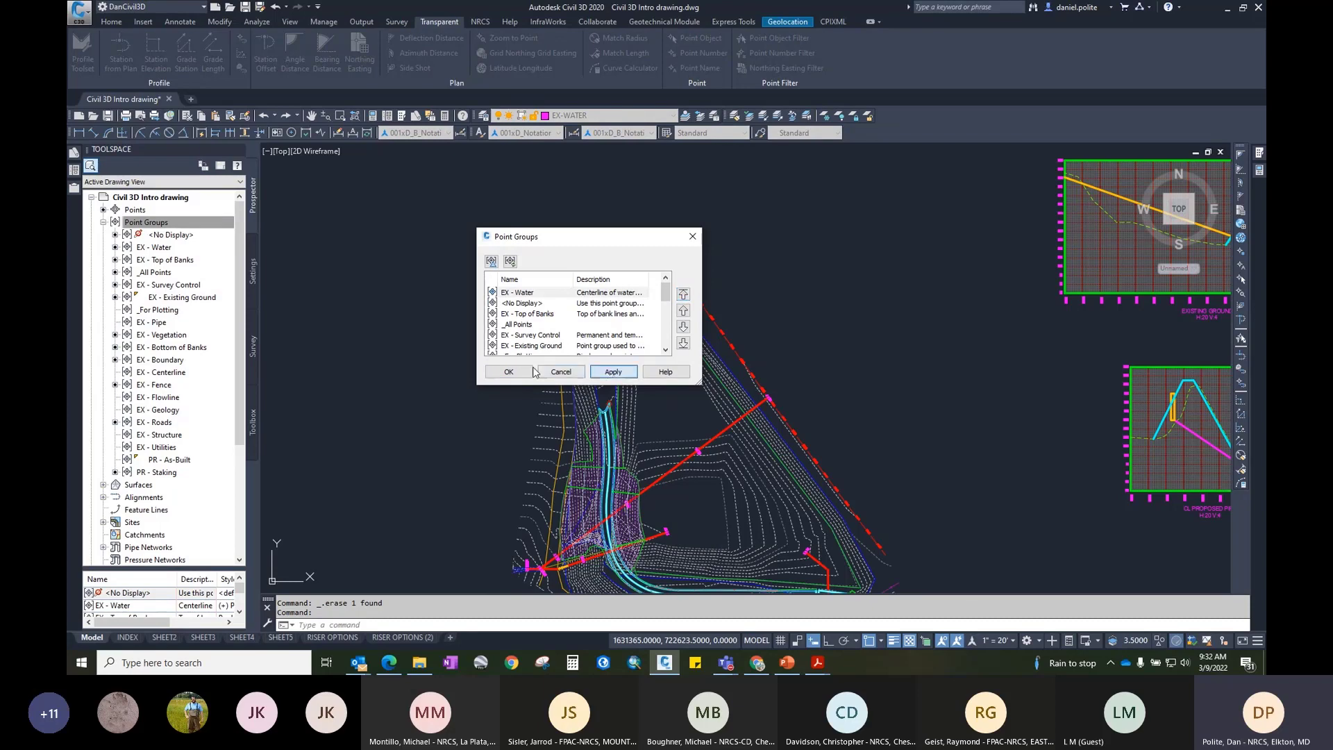
{"action": "left_click", "coordinate": [508, 371]}
{"action": "scroll", "coordinate": [546, 368], "scroll_direction": "up", "scroll_amount": 5}
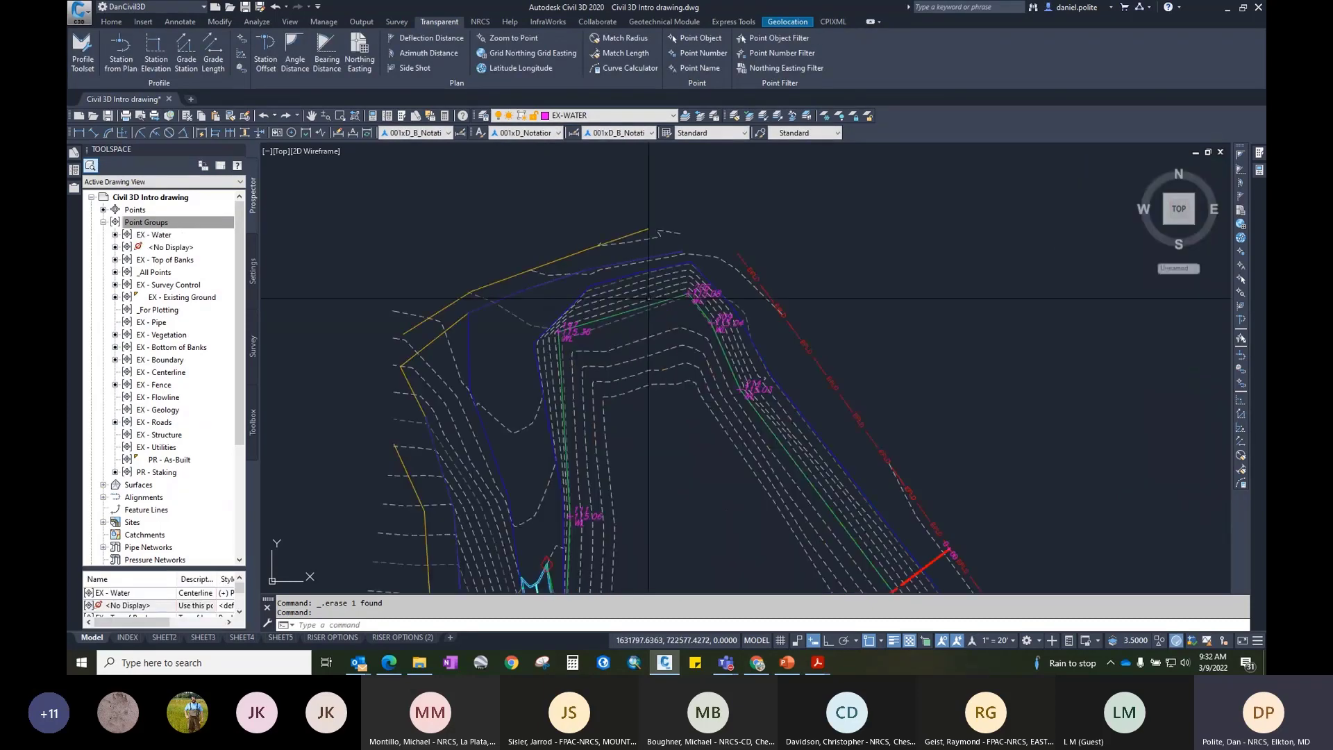
{"action": "scroll", "coordinate": [699, 277], "scroll_direction": "up", "scroll_amount": 2}
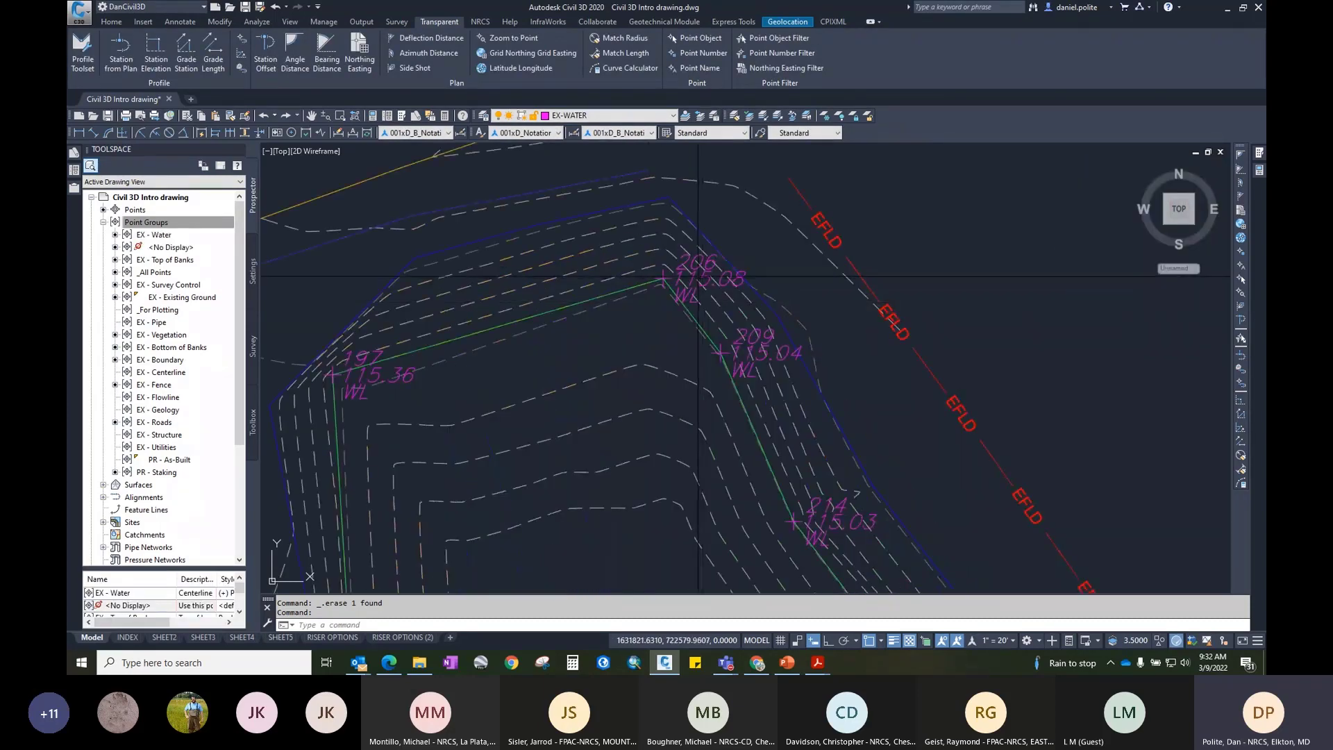
Step: Isolate the layer of the water survey points, using point 206 at the pond's north end
{"action": "scroll", "coordinate": [698, 278], "scroll_direction": "down", "scroll_amount": 5}
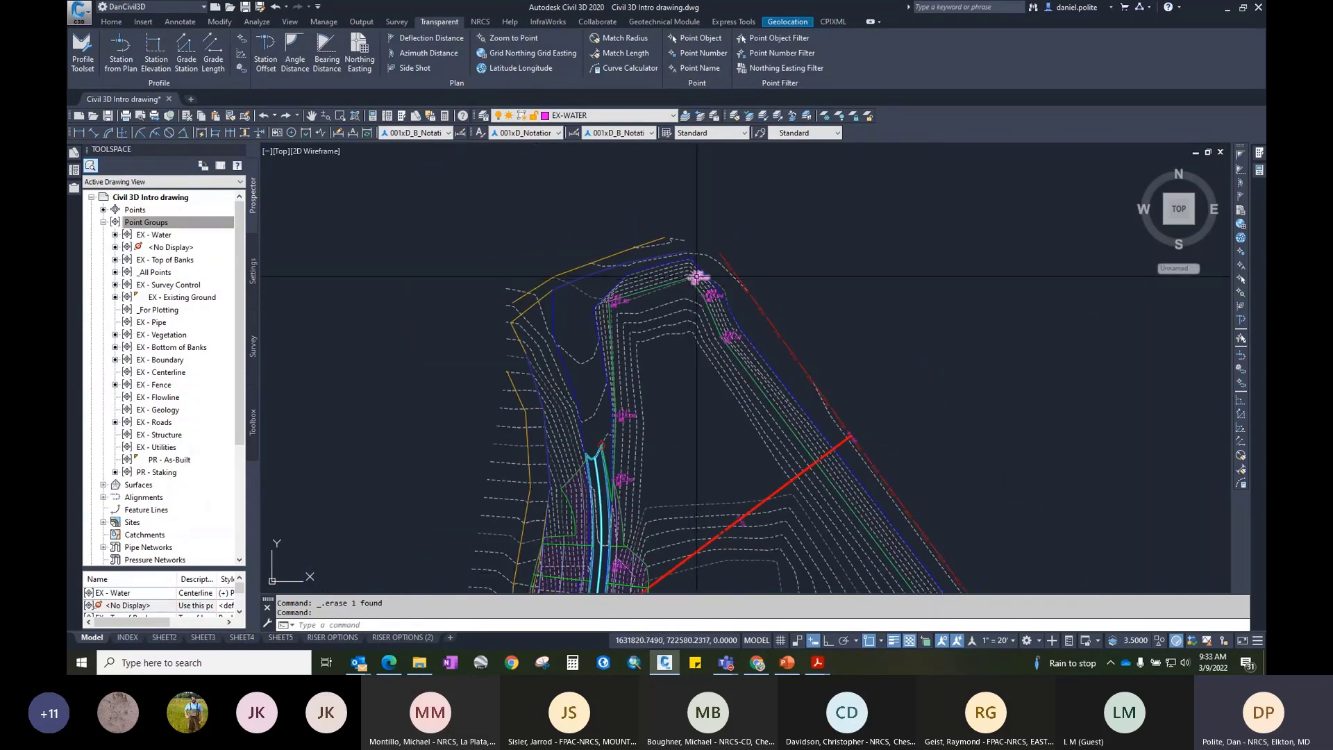
{"action": "left_click", "coordinate": [689, 271]}
{"action": "left_click", "coordinate": [759, 132]}
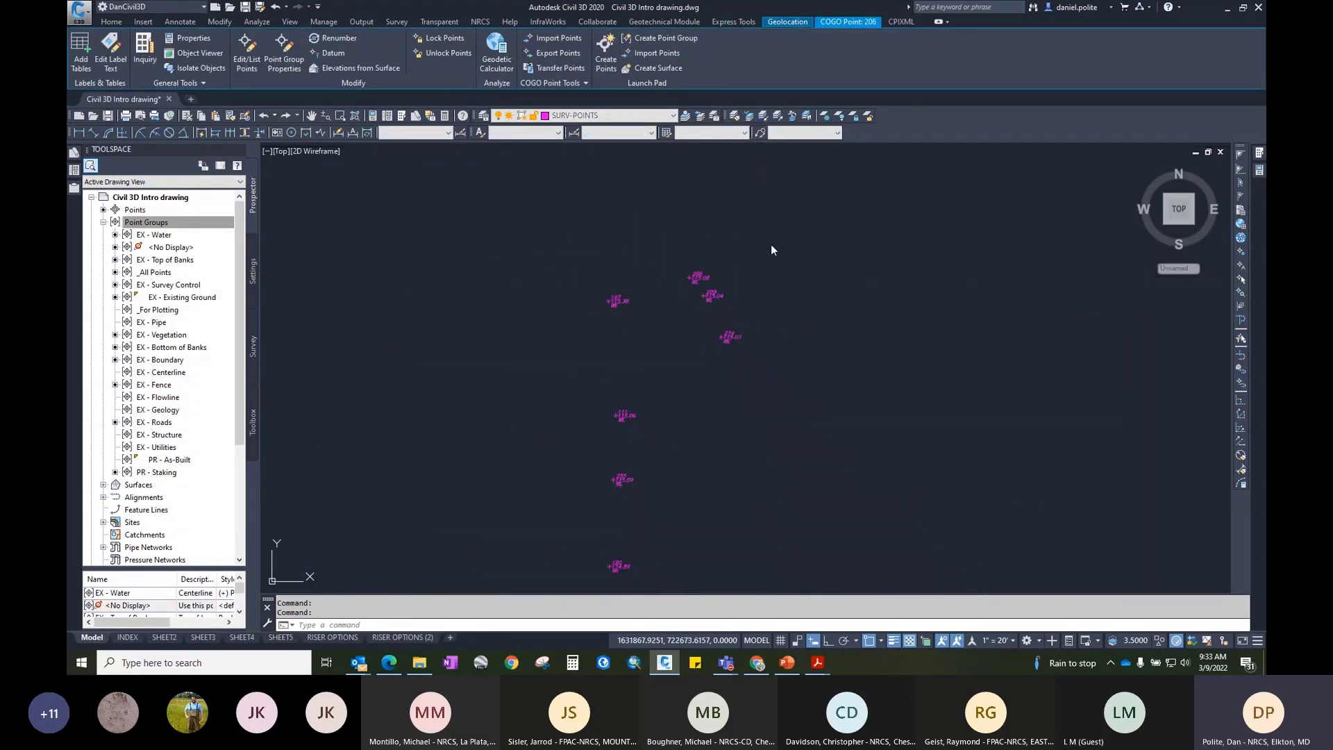
Step: Examine the isolated water-level survey points and their labels around the pond
{"action": "scroll", "coordinate": [655, 291], "scroll_direction": "up", "scroll_amount": 4}
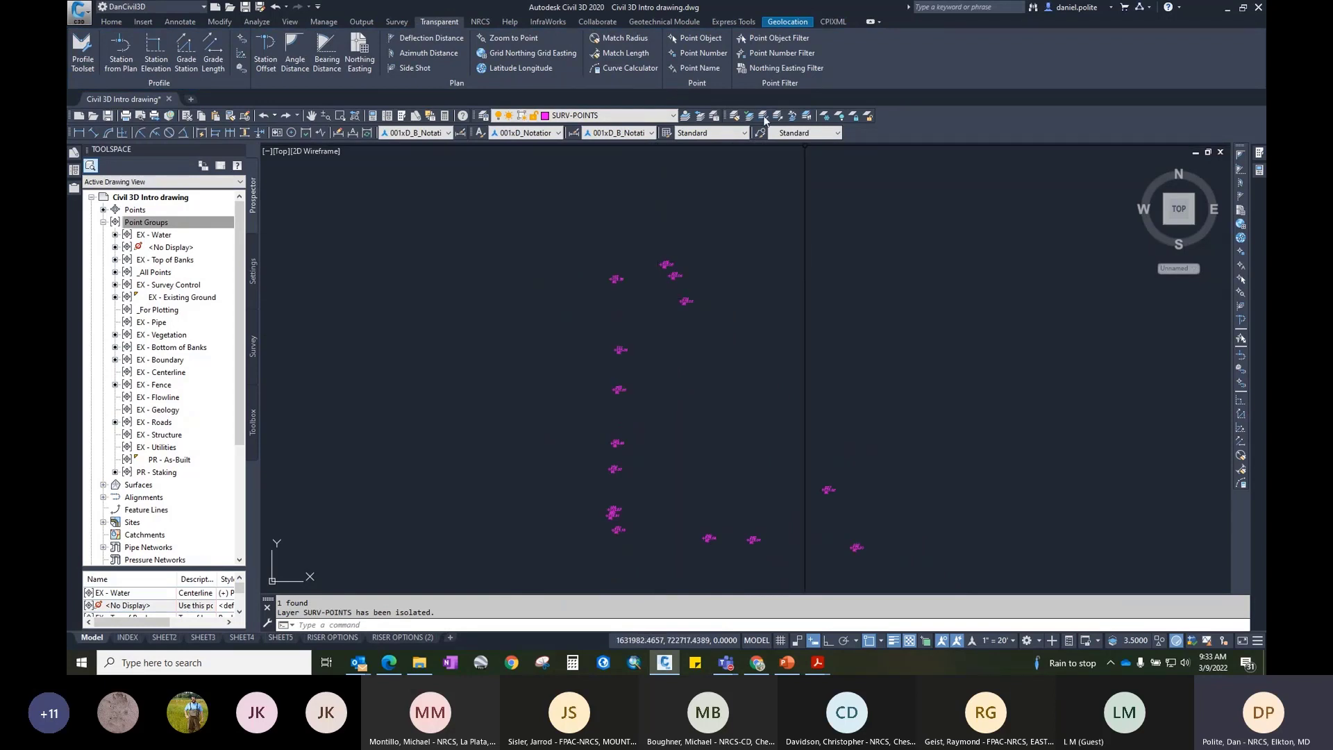
{"action": "scroll", "coordinate": [775, 188], "scroll_direction": "down", "scroll_amount": 4}
{"action": "middle_click_drag", "start_coordinate": [739, 255], "coordinate": [645, 318]}
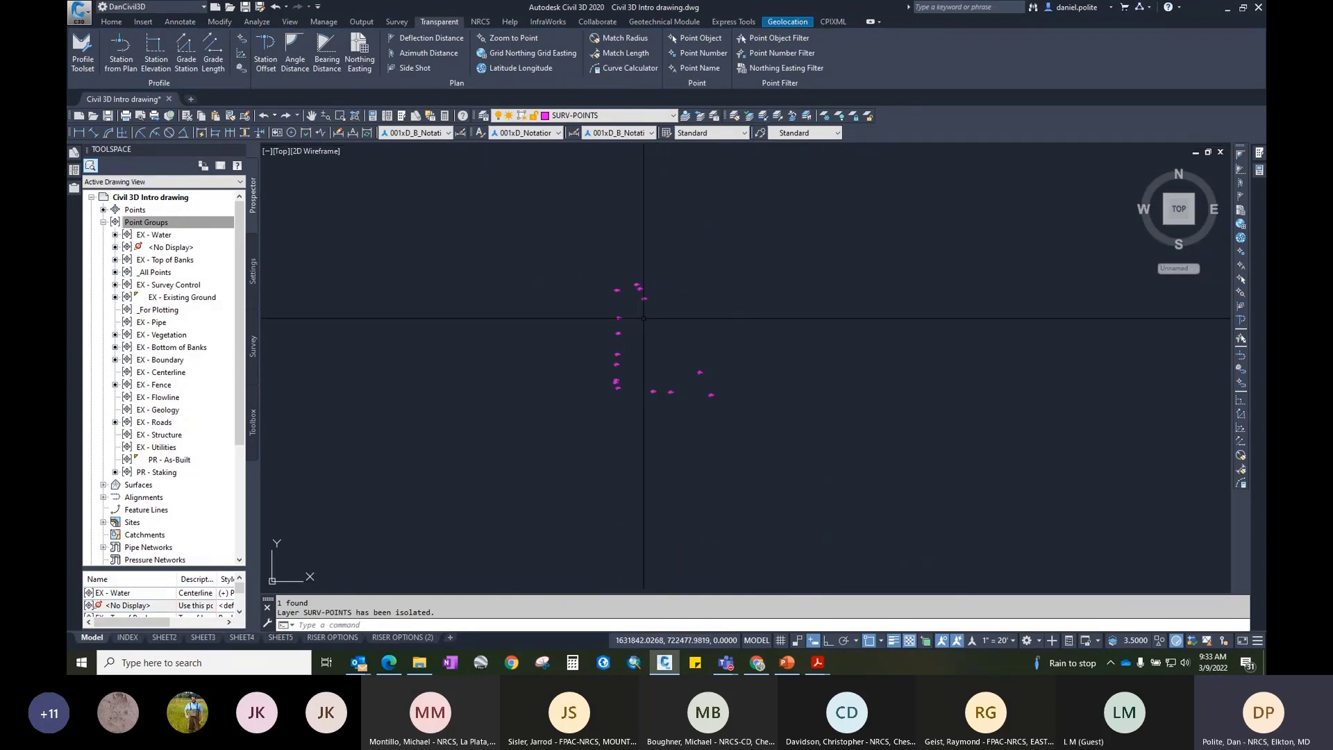
{"action": "scroll", "coordinate": [643, 318], "scroll_direction": "up", "scroll_amount": 4}
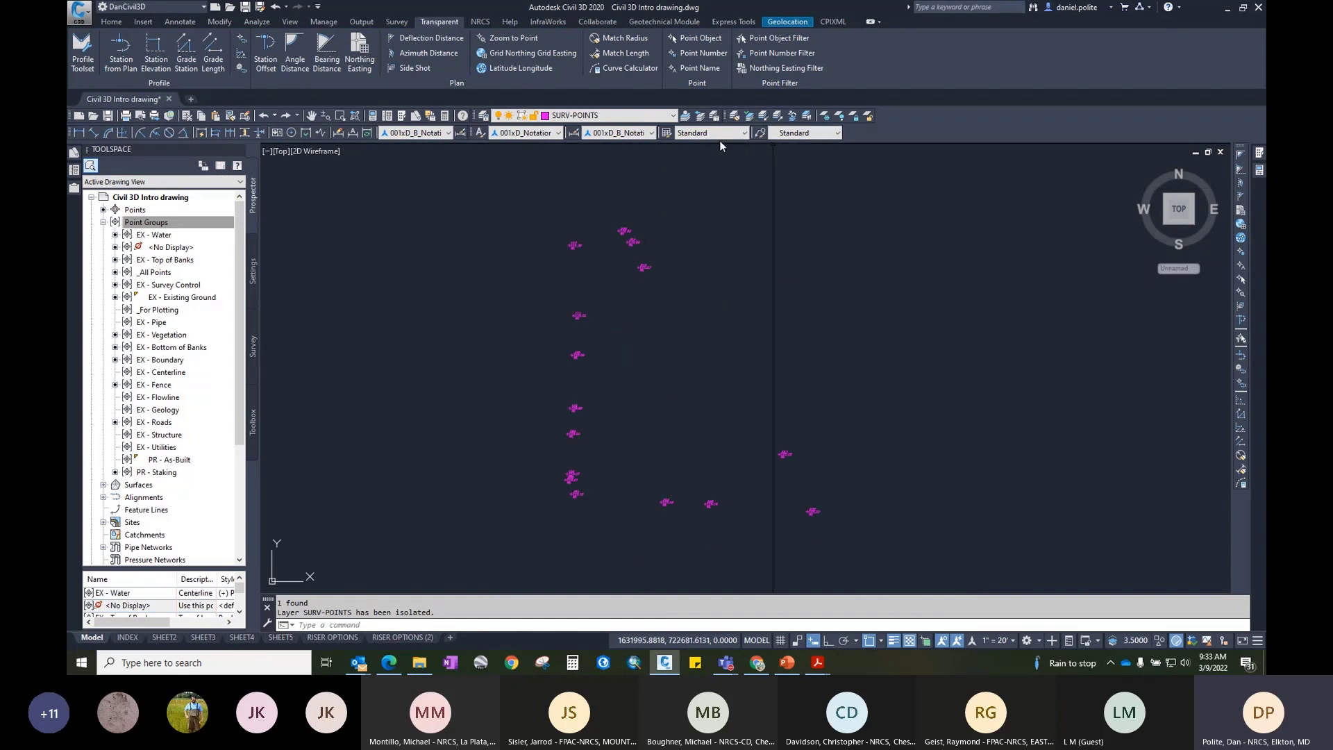
{"action": "scroll", "coordinate": [639, 212], "scroll_direction": "up", "scroll_amount": 6}
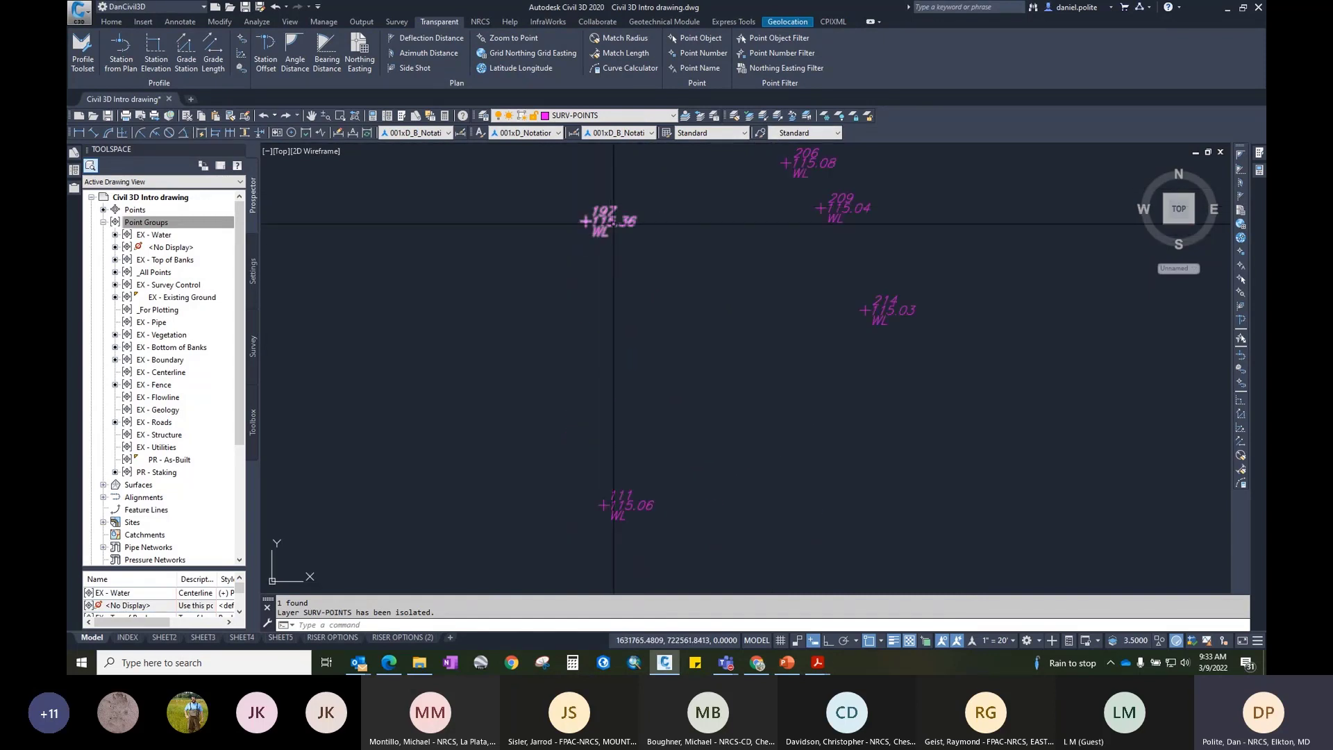
{"action": "scroll", "coordinate": [621, 184], "scroll_direction": "down", "scroll_amount": 4}
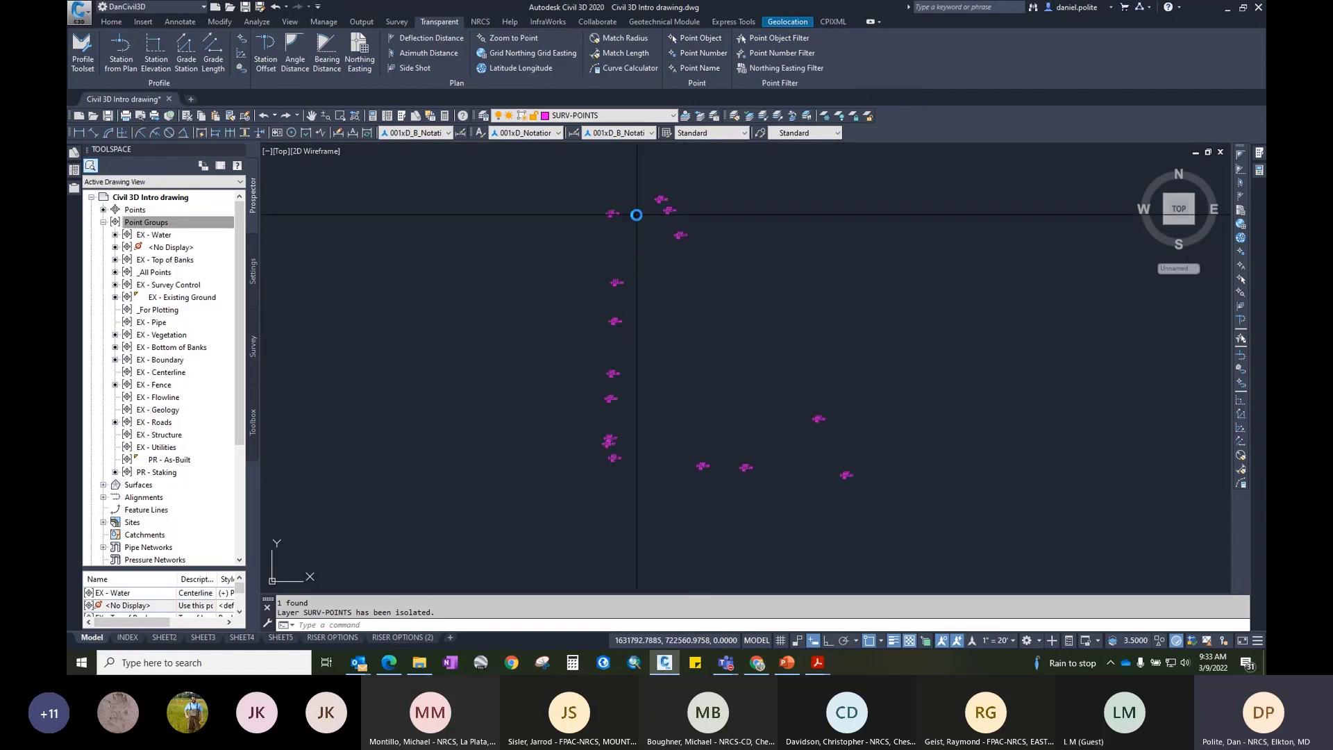
{"action": "scroll", "coordinate": [637, 214], "scroll_direction": "up", "scroll_amount": 4}
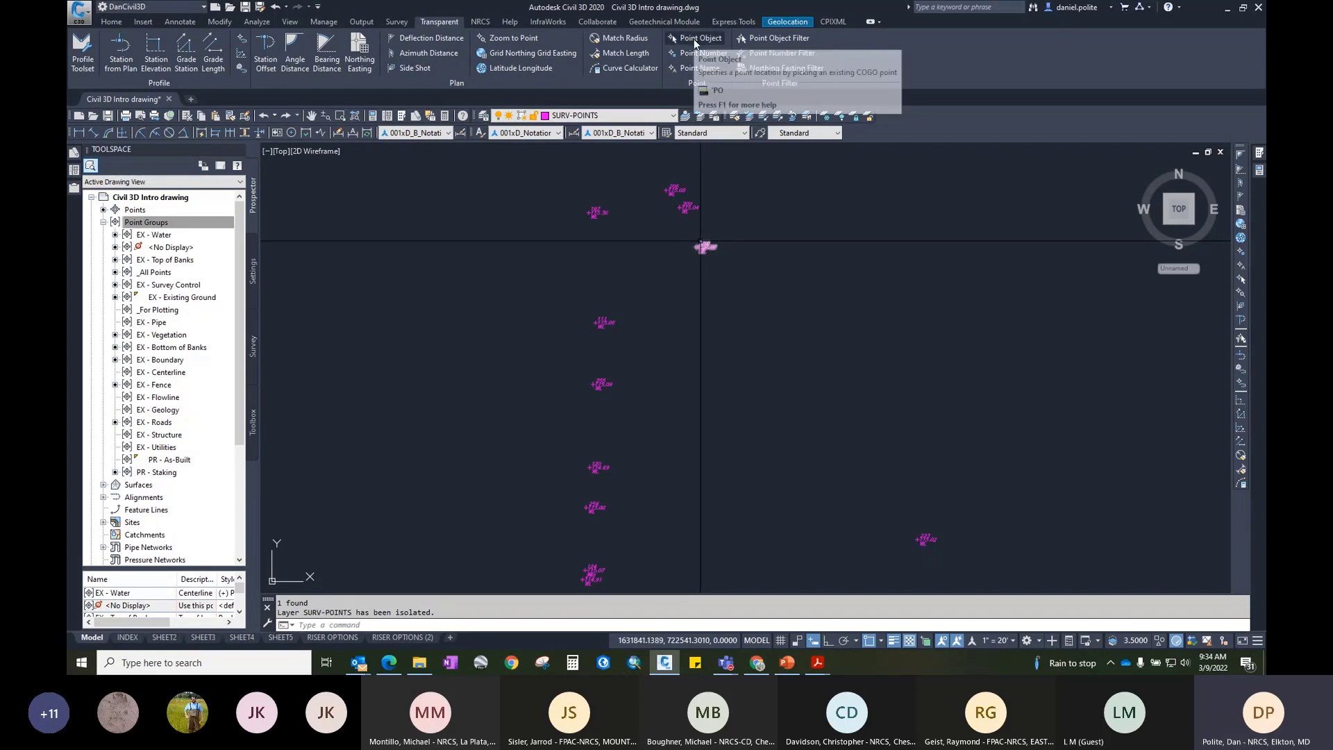
{"action": "scroll", "coordinate": [690, 222], "scroll_direction": "down", "scroll_amount": 3}
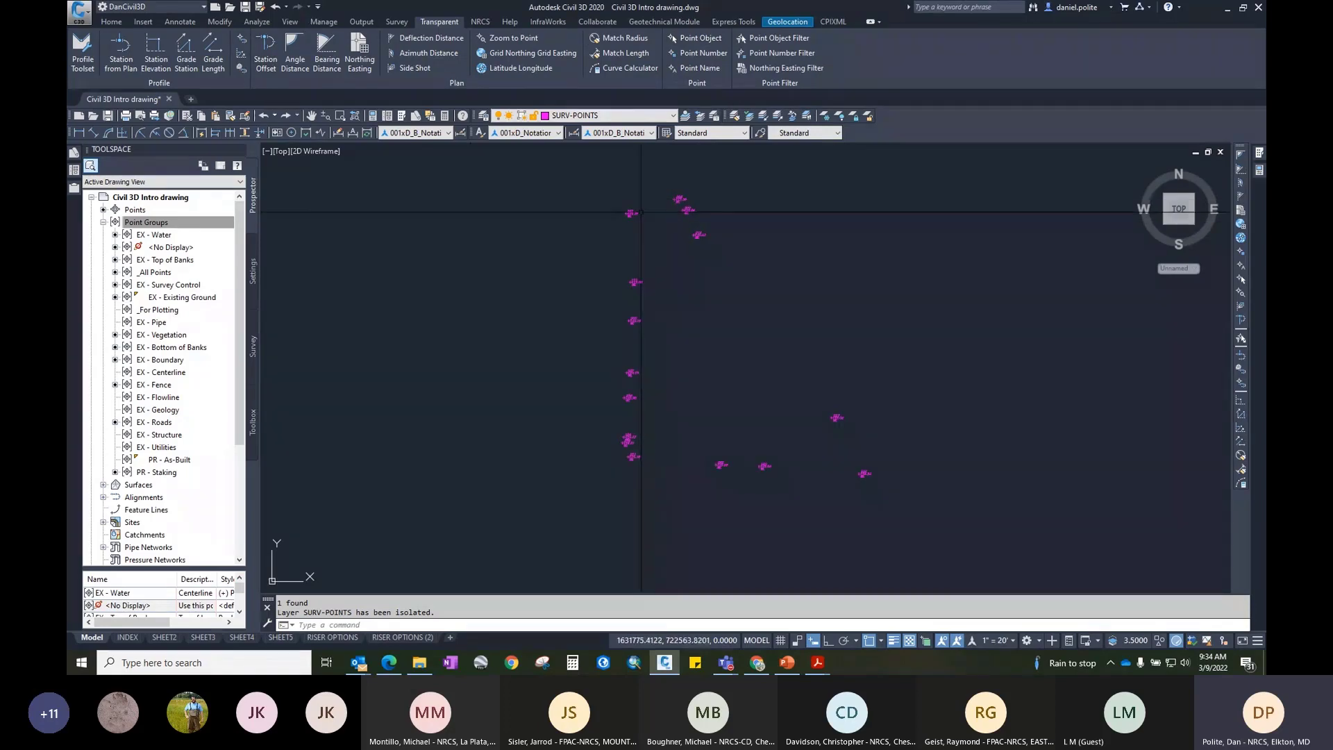
Step: Turn on the EX-WATER layer and make it the current layer
{"action": "left_click", "coordinate": [673, 116]}
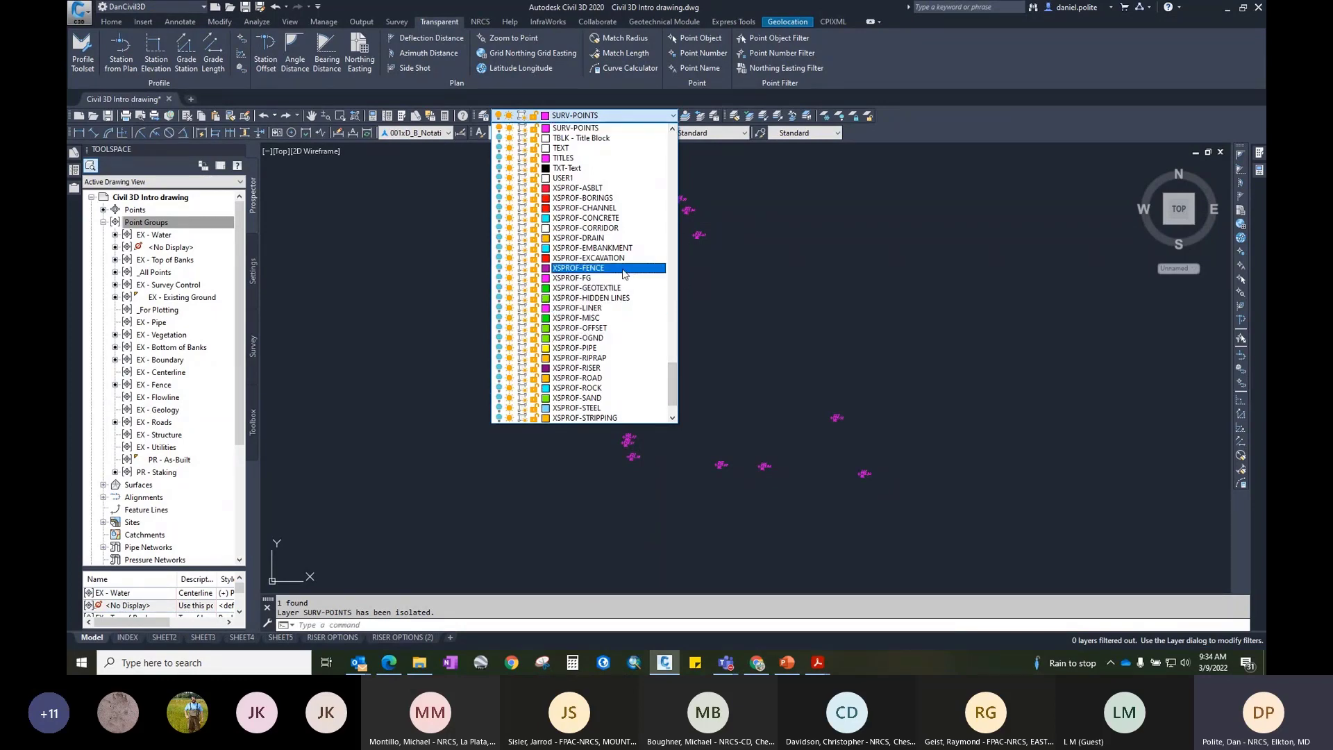
{"action": "scroll", "coordinate": [569, 320], "scroll_direction": "up", "scroll_amount": 10}
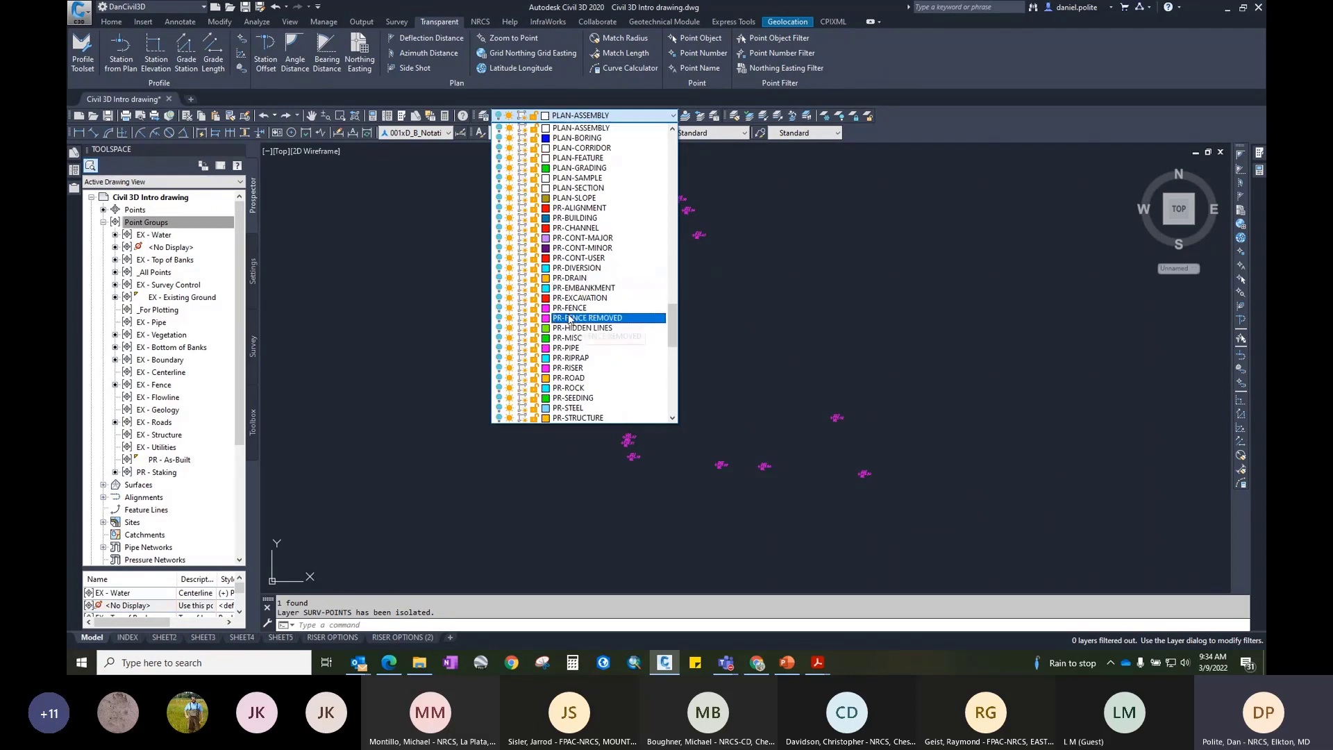
{"action": "scroll", "coordinate": [569, 320], "scroll_direction": "up", "scroll_amount": 5}
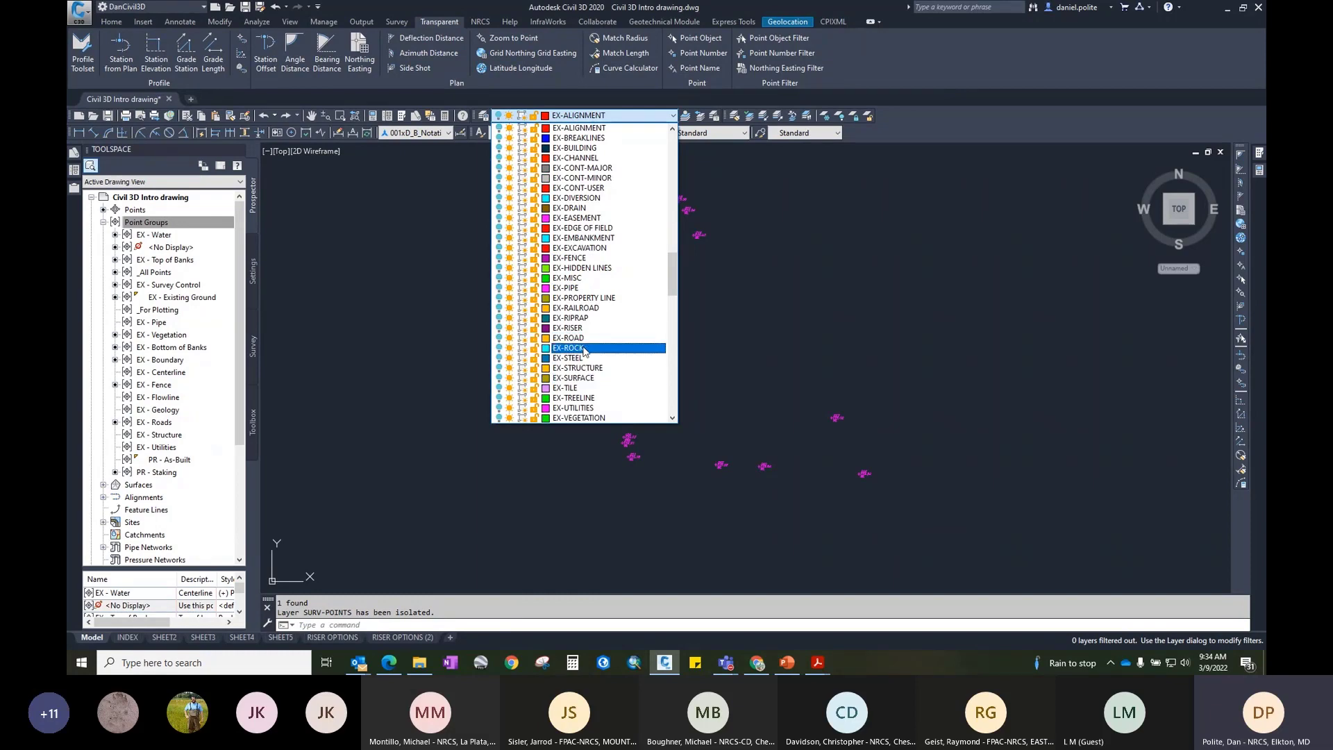
{"action": "scroll", "coordinate": [585, 349], "scroll_direction": "down", "scroll_amount": 1}
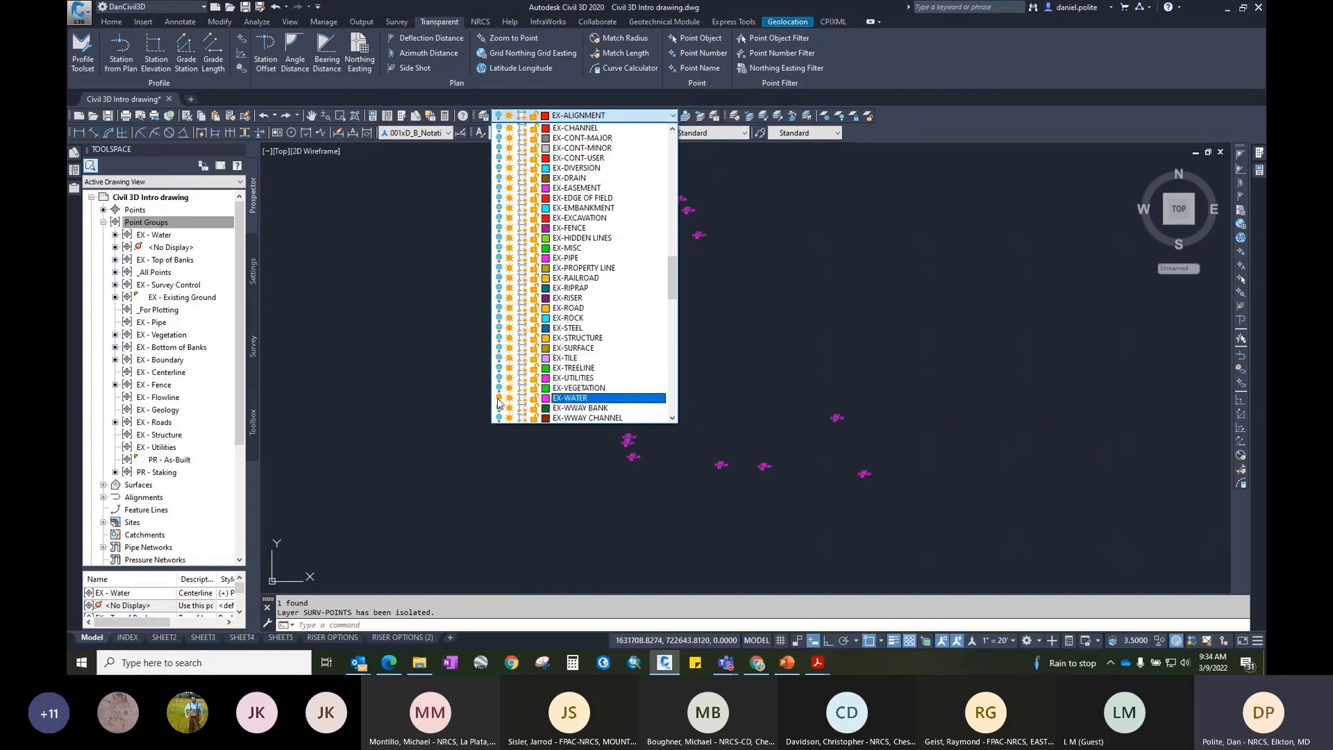
{"action": "left_click", "coordinate": [561, 399]}
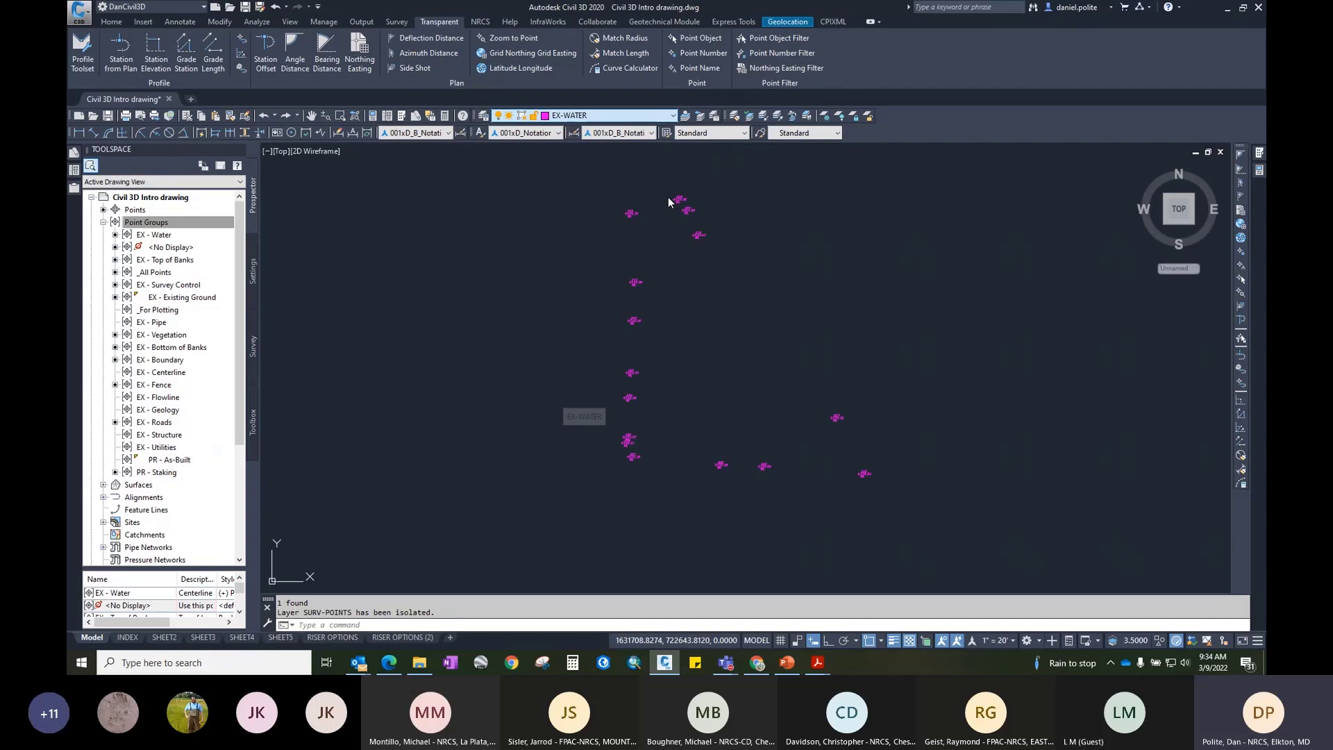
Step: Delete the existing water-edge polyline connecting the survey points
{"action": "left_click", "coordinate": [684, 117]}
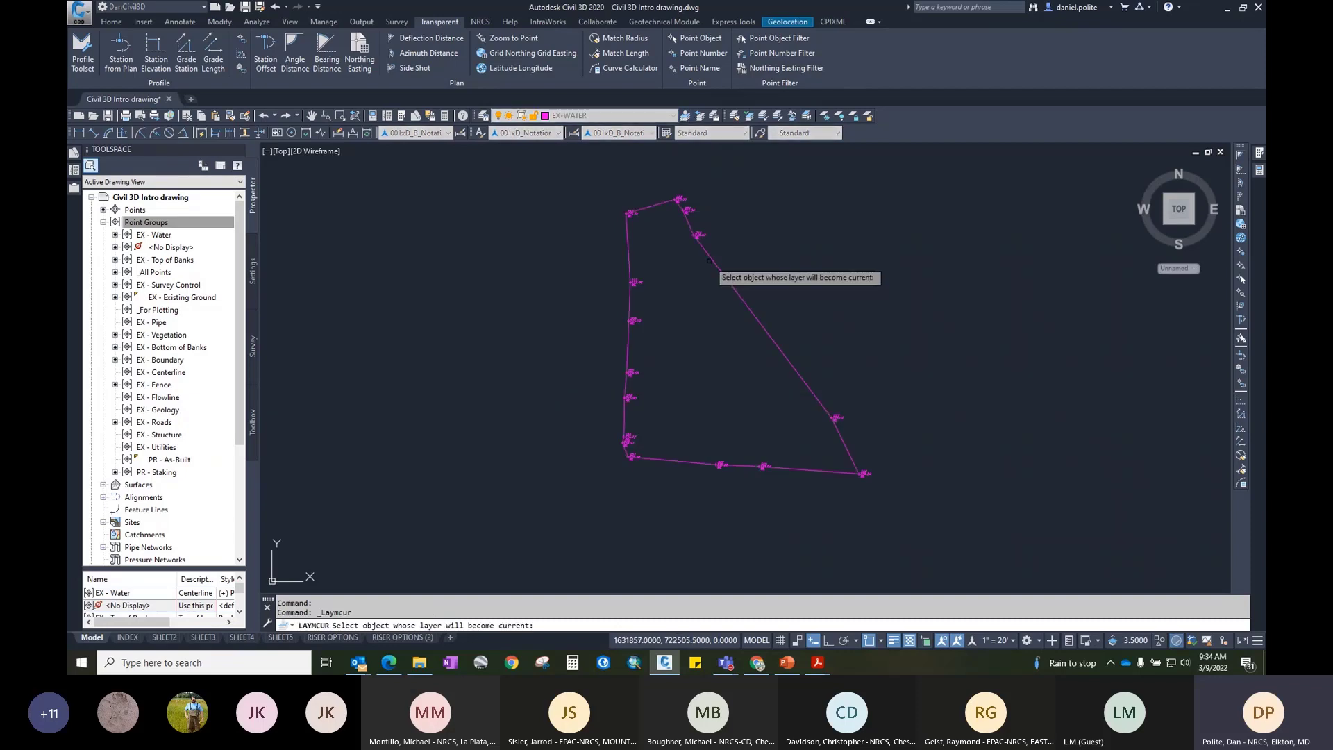
{"action": "key", "text": "Escape"}
{"action": "left_click", "coordinate": [709, 260]}
{"action": "key", "text": "Delete"}
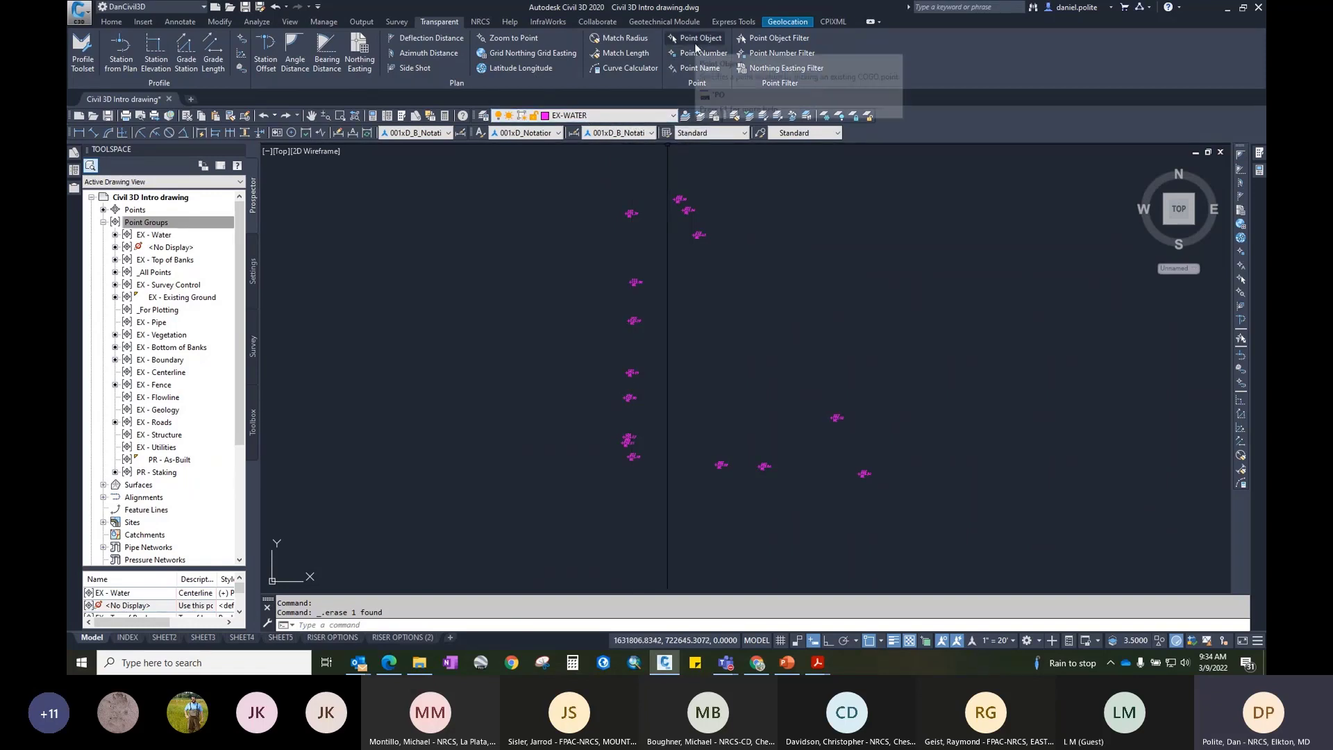
Step: Start a polyline at survey point 197 and run it through points 206, 209 and 214 with the Point Object transparent command
{"action": "scroll", "coordinate": [628, 265], "scroll_direction": "up", "scroll_amount": 2}
{"action": "scroll", "coordinate": [628, 266], "scroll_direction": "up", "scroll_amount": 2}
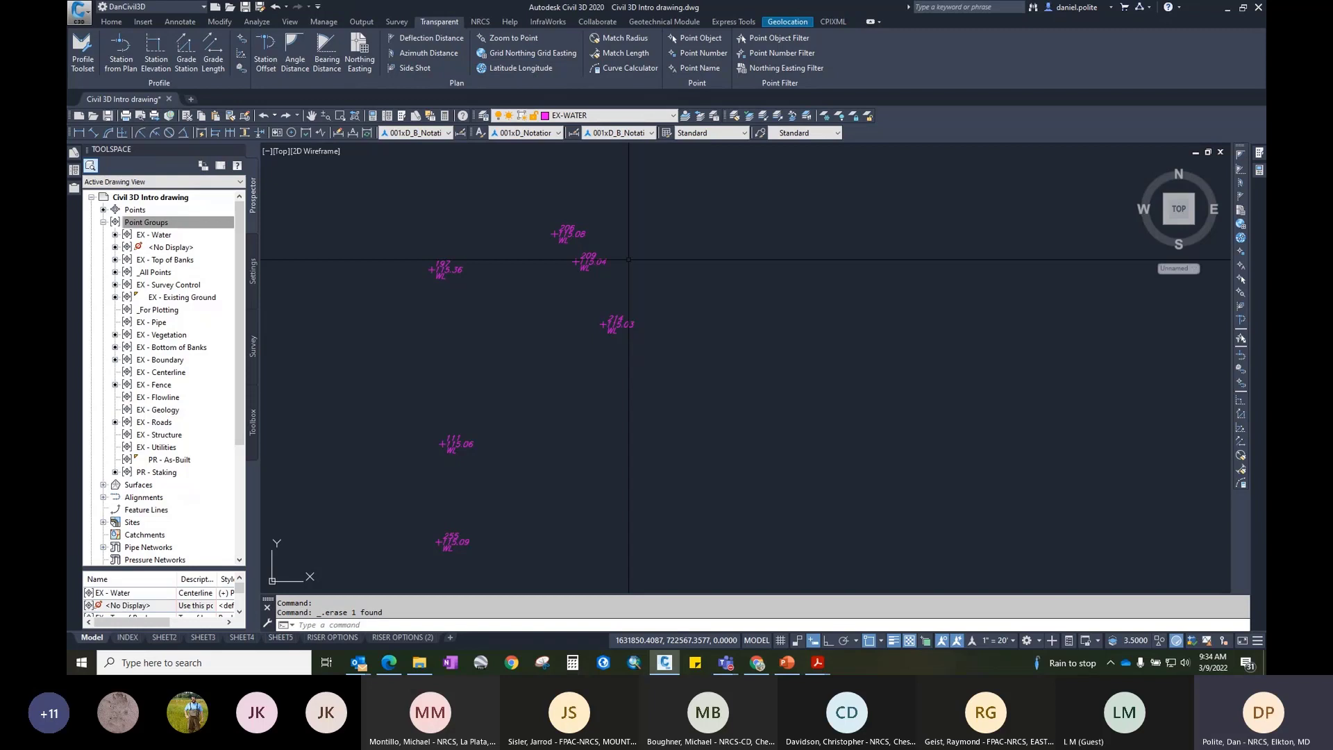
{"action": "type", "text": "l"}
{"action": "key", "text": "Return"}
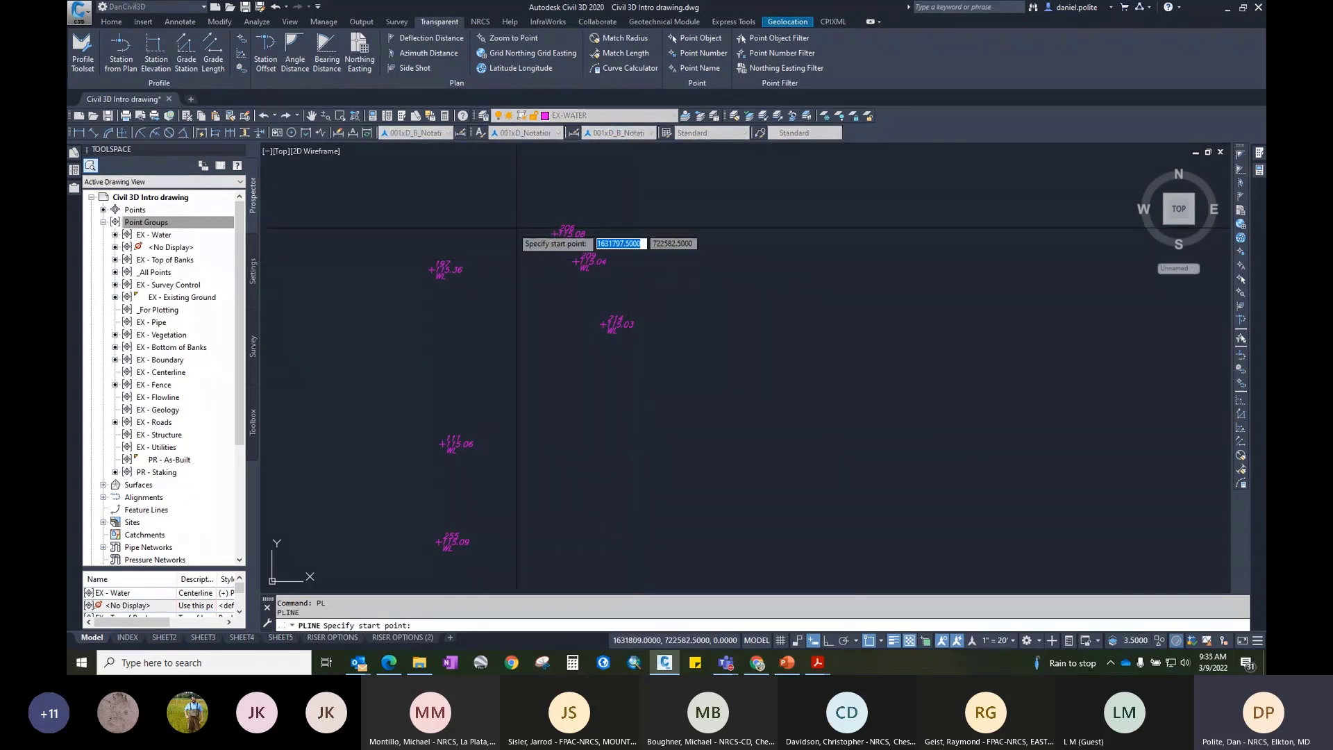
{"action": "left_click", "coordinate": [431, 268]}
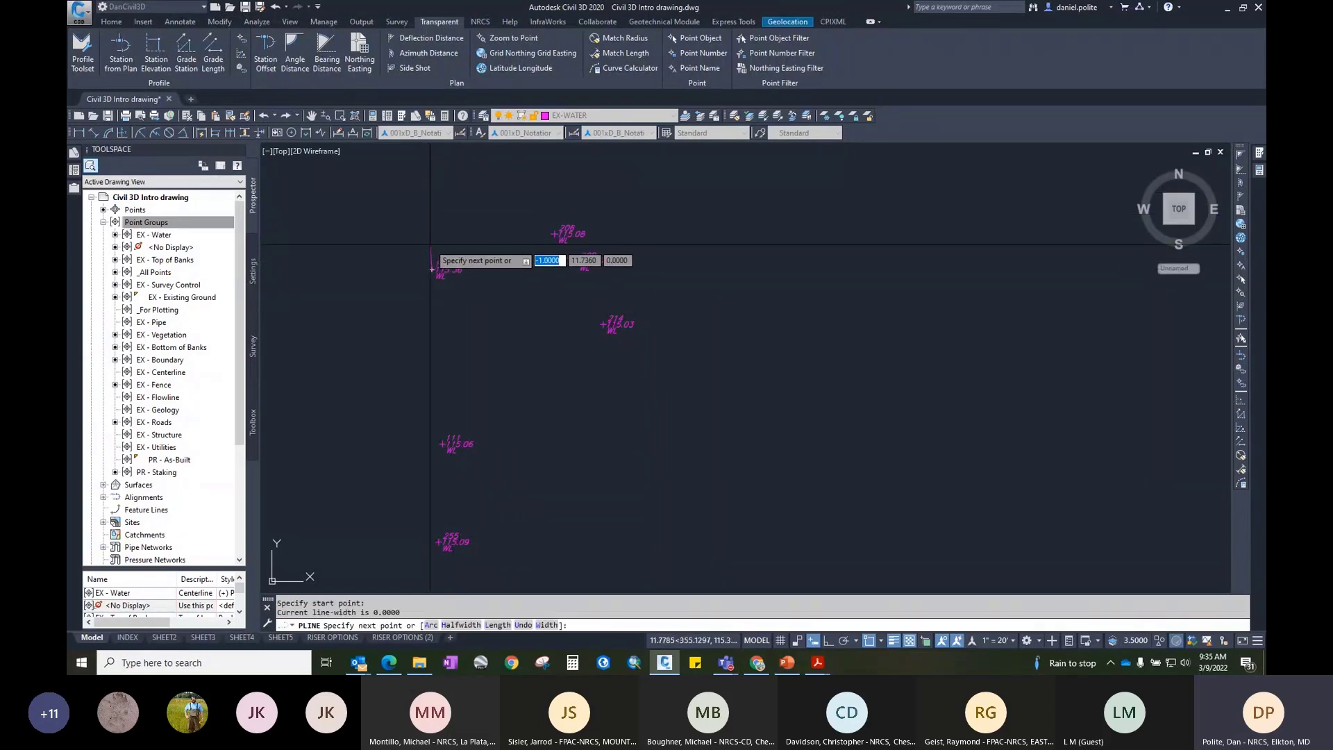
{"action": "left_click", "coordinate": [697, 37]}
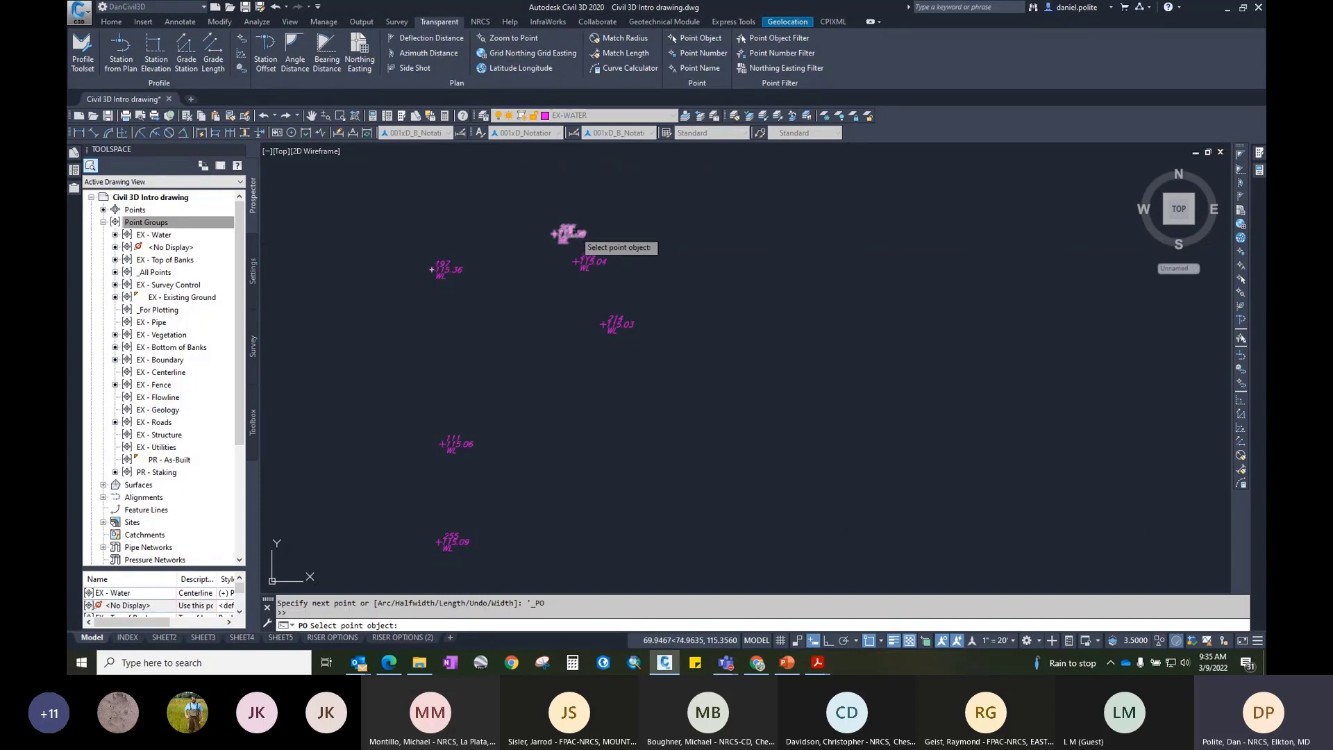
{"action": "left_click", "coordinate": [564, 233]}
{"action": "left_click", "coordinate": [576, 261]}
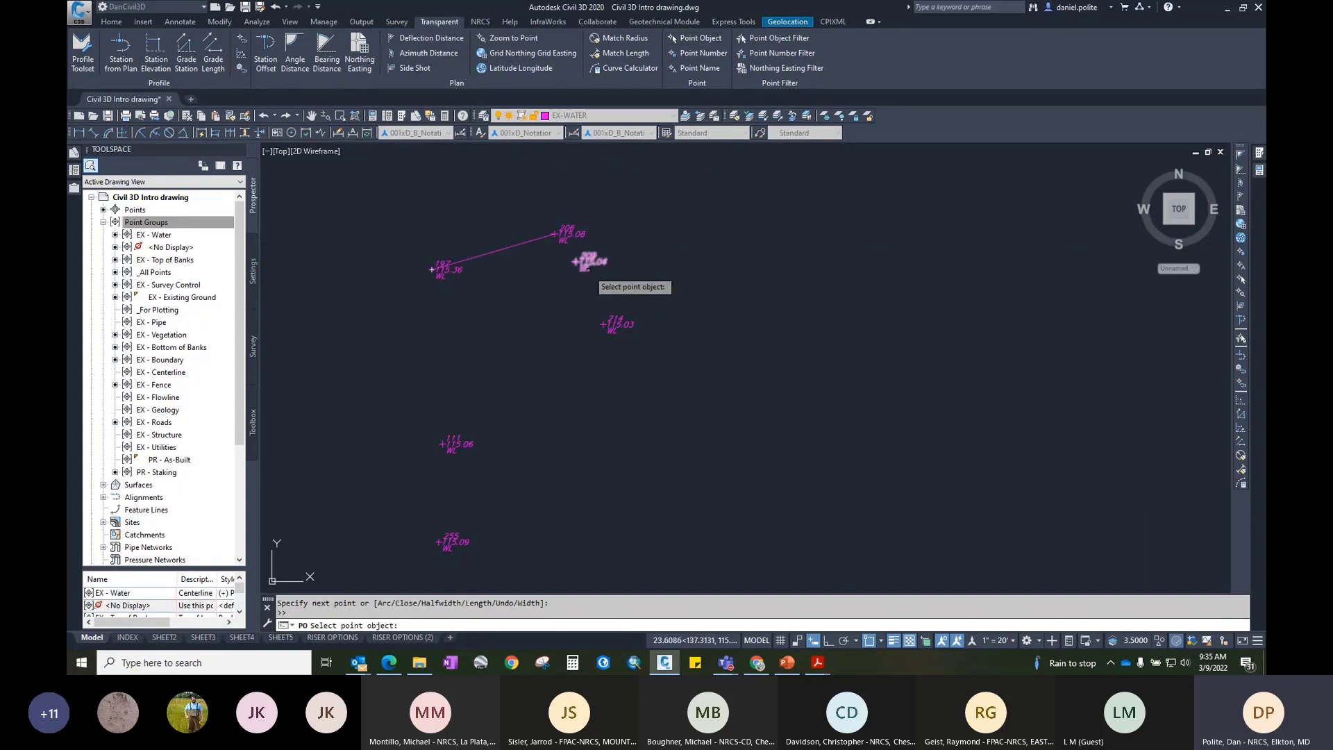
{"action": "left_click", "coordinate": [608, 322]}
Step: Continue the polyline by point object through the two southeastern points and west along the points on the pond's south edge
{"action": "scroll", "coordinate": [609, 319], "scroll_direction": "down", "scroll_amount": 2}
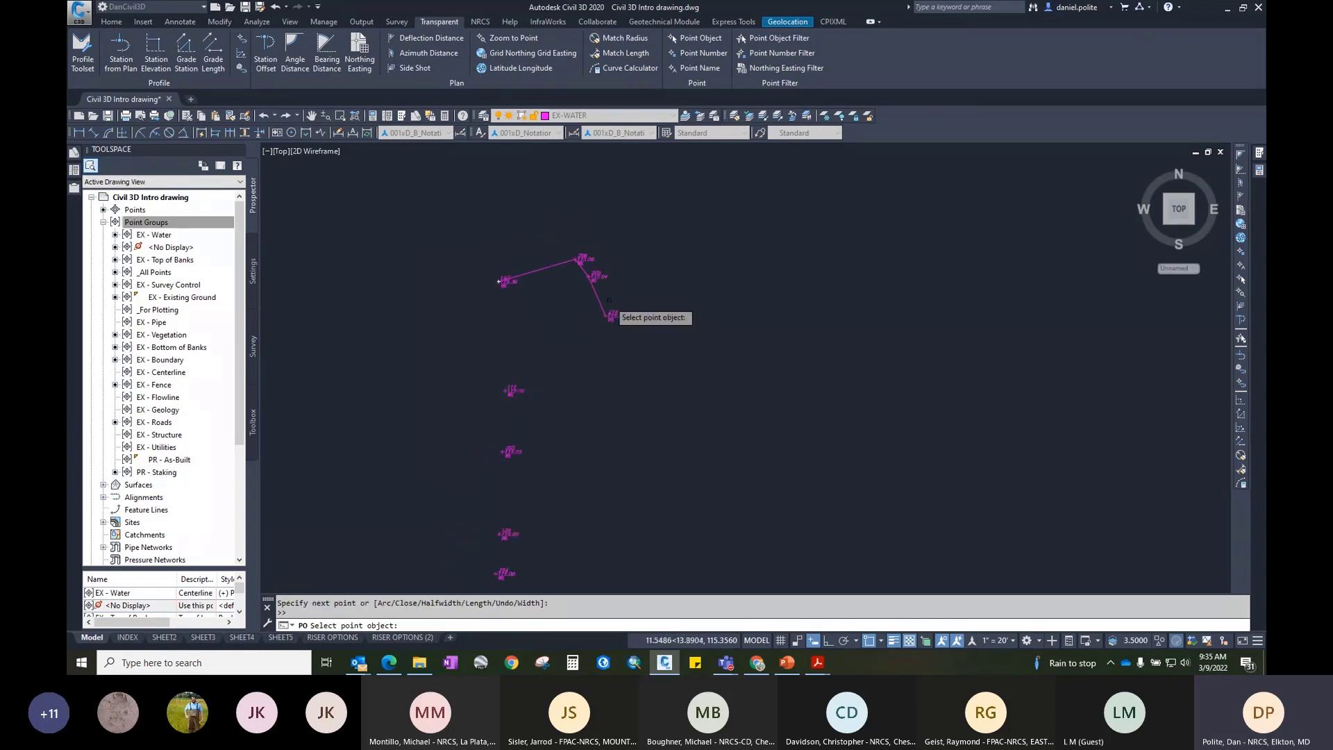
{"action": "scroll", "coordinate": [638, 361], "scroll_direction": "up", "scroll_amount": 2}
{"action": "left_click", "coordinate": [615, 344]}
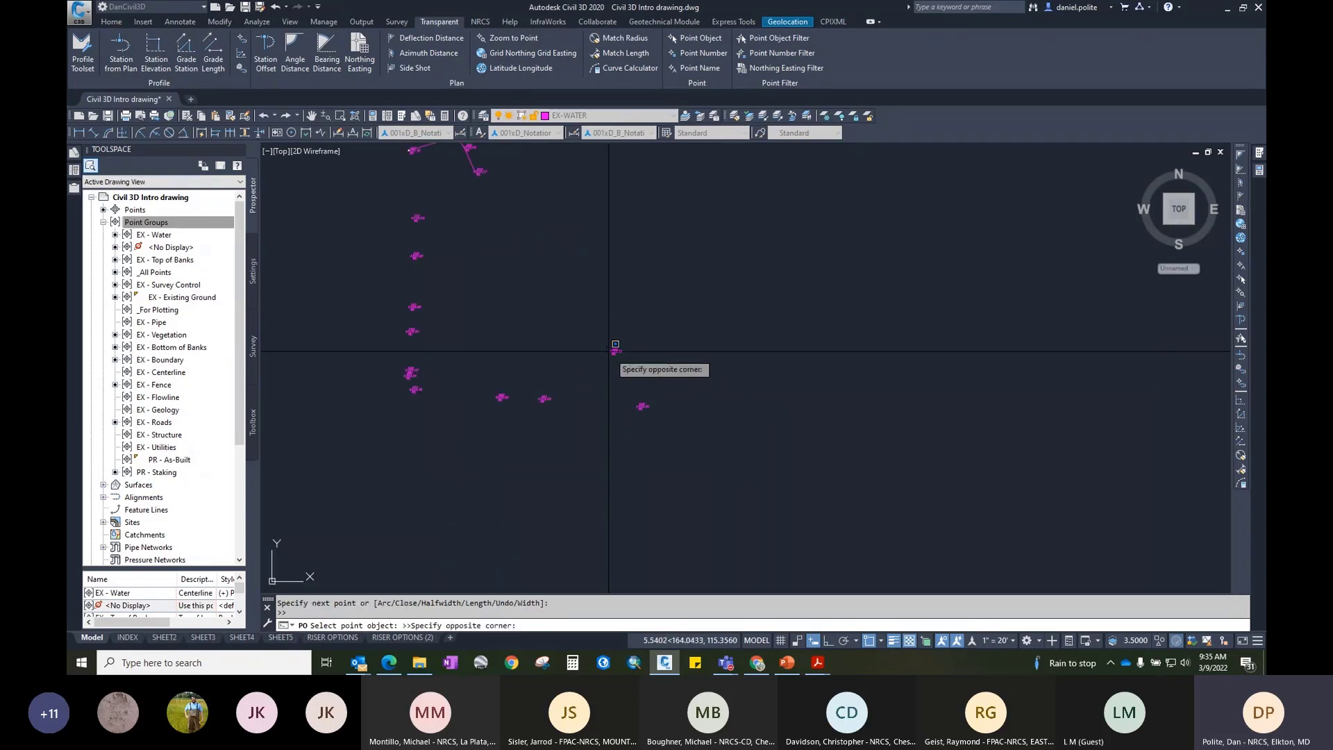
{"action": "left_click", "coordinate": [621, 358]}
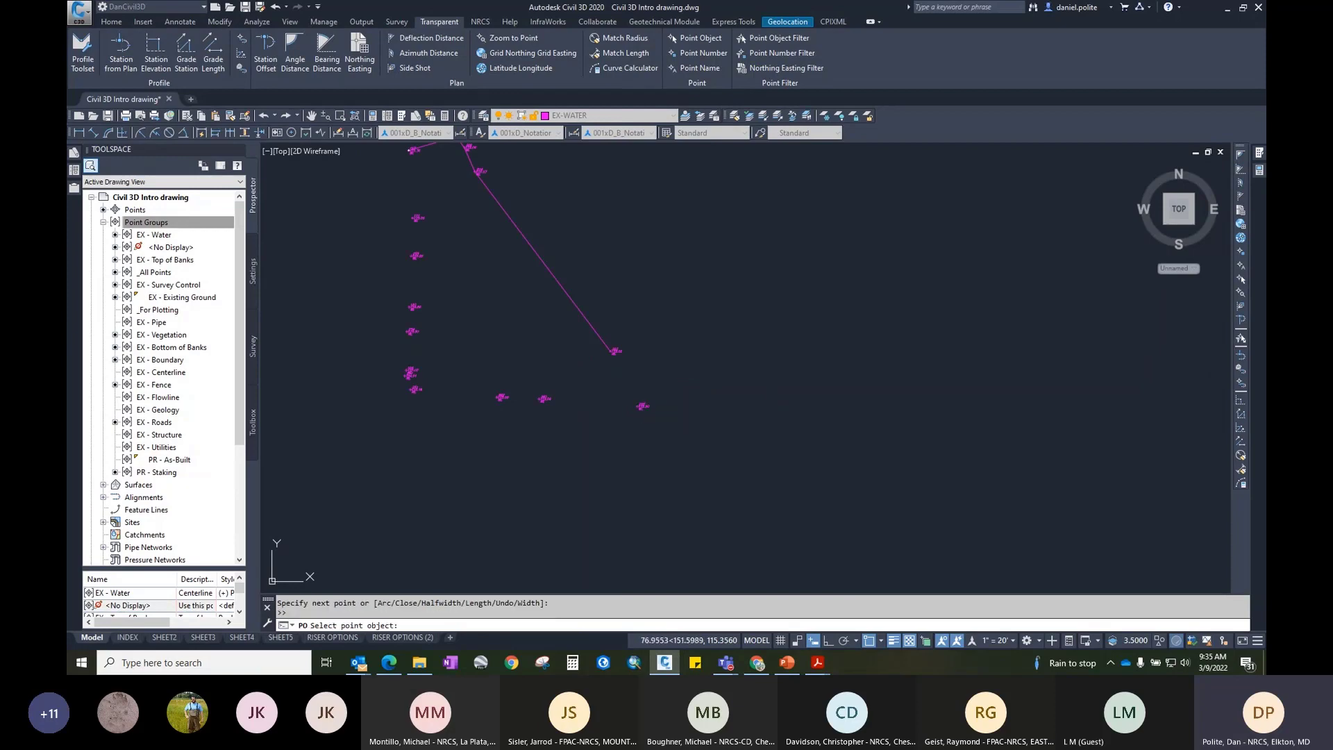
{"action": "left_click", "coordinate": [642, 406]}
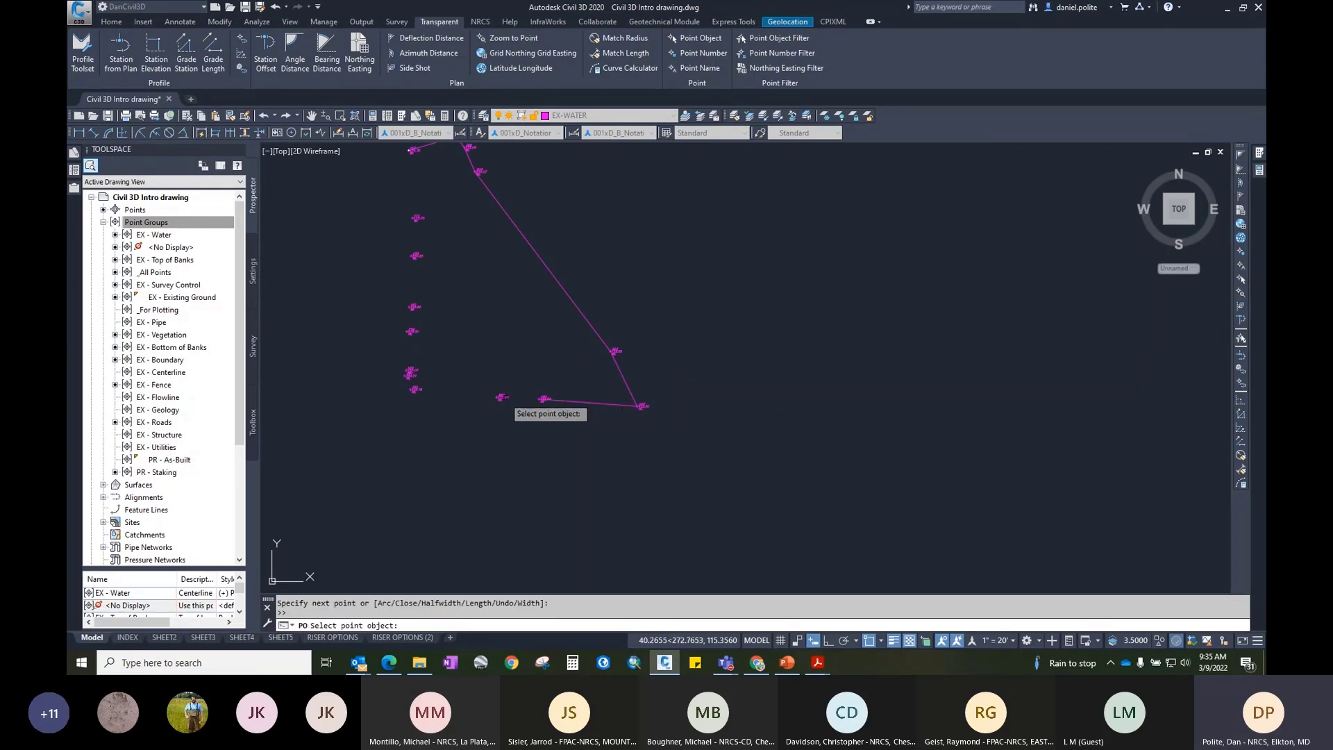
{"action": "left_click", "coordinate": [503, 398]}
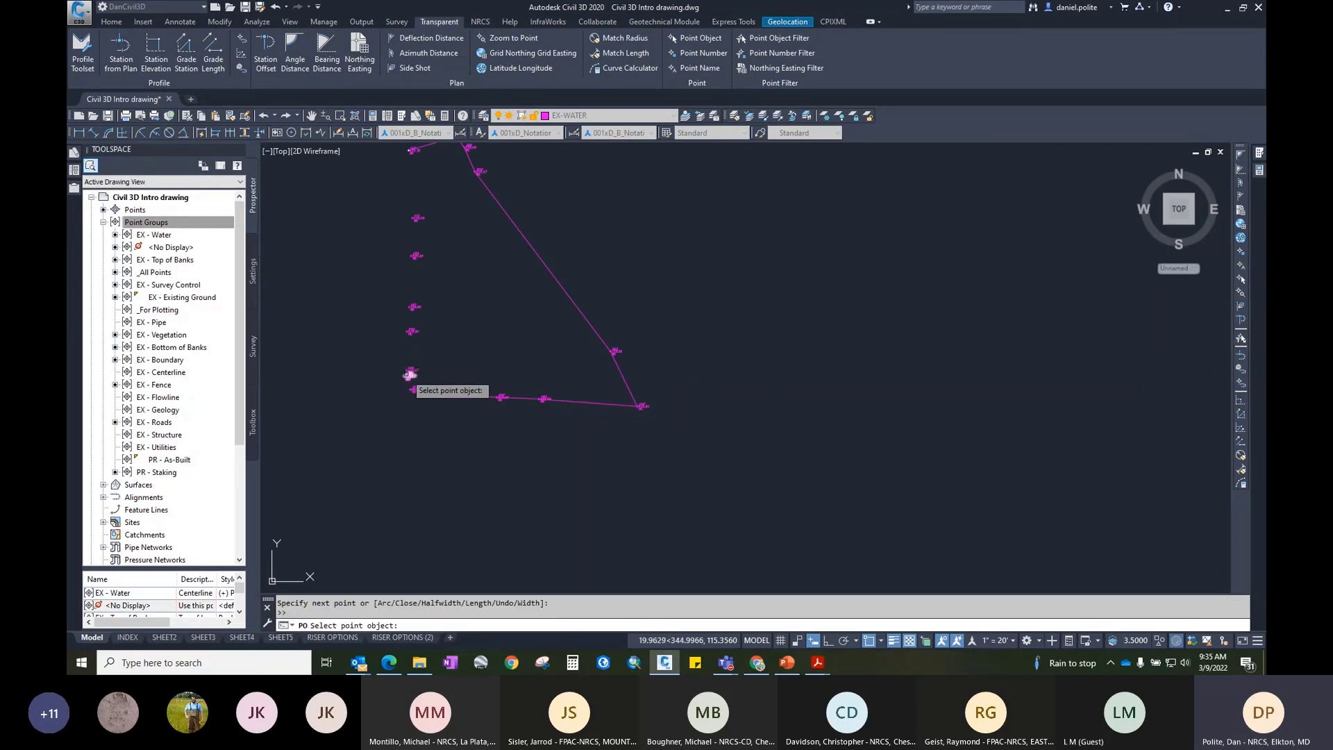
Step: Continue the polyline through the southwest corner and west-side points back to point 197, and end it
{"action": "left_click", "coordinate": [407, 375]}
{"action": "left_click", "coordinate": [408, 368]}
{"action": "left_click", "coordinate": [410, 331]}
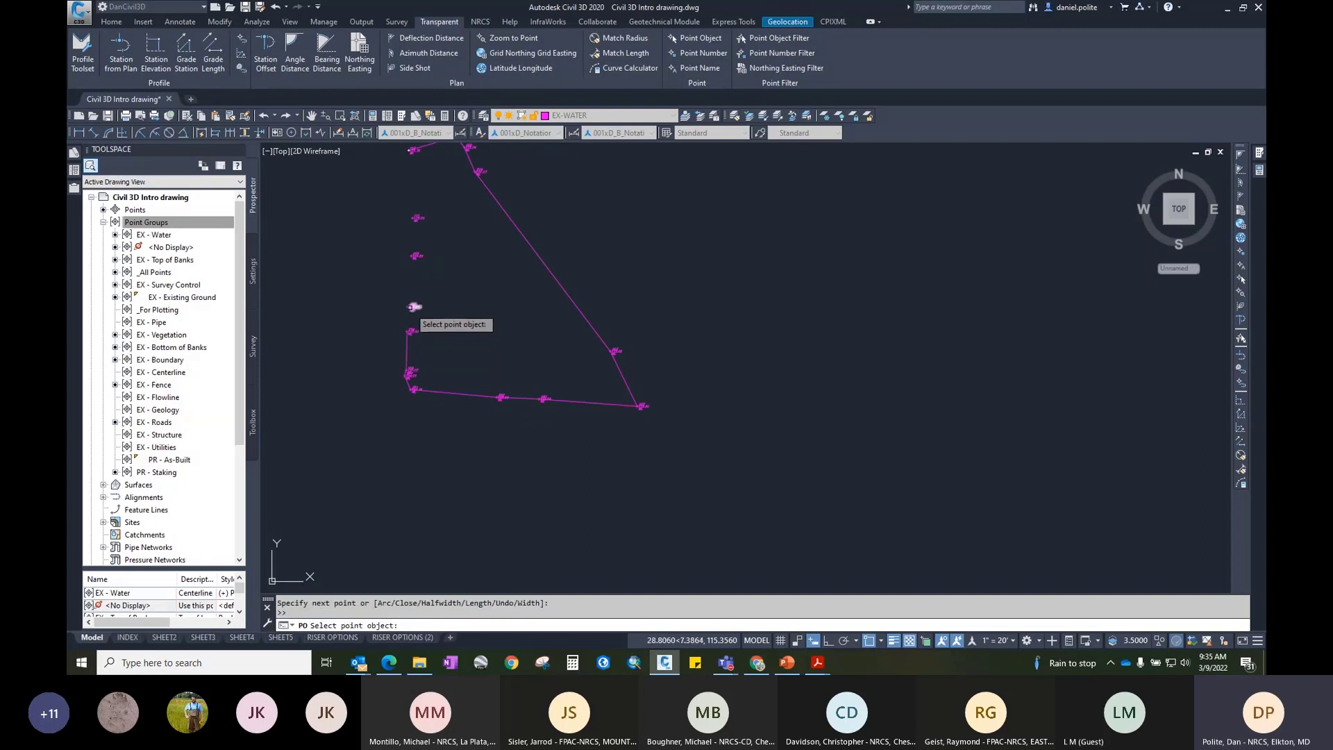
{"action": "left_click", "coordinate": [413, 307]}
{"action": "left_click", "coordinate": [416, 256]}
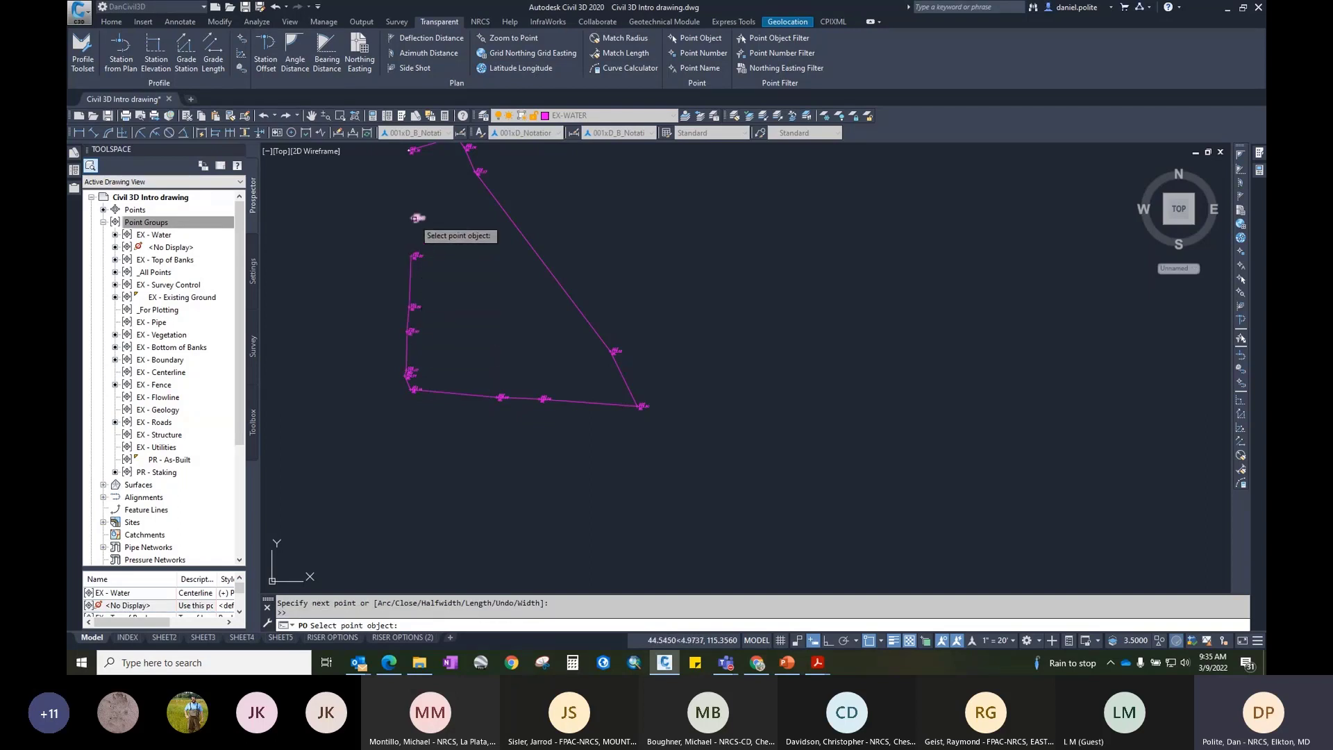
{"action": "left_click", "coordinate": [414, 218]}
{"action": "scroll", "coordinate": [422, 154], "scroll_direction": "up", "scroll_amount": 4}
{"action": "middle_click_drag", "start_coordinate": [422, 154], "coordinate": [445, 188]}
{"action": "left_click", "coordinate": [423, 184]}
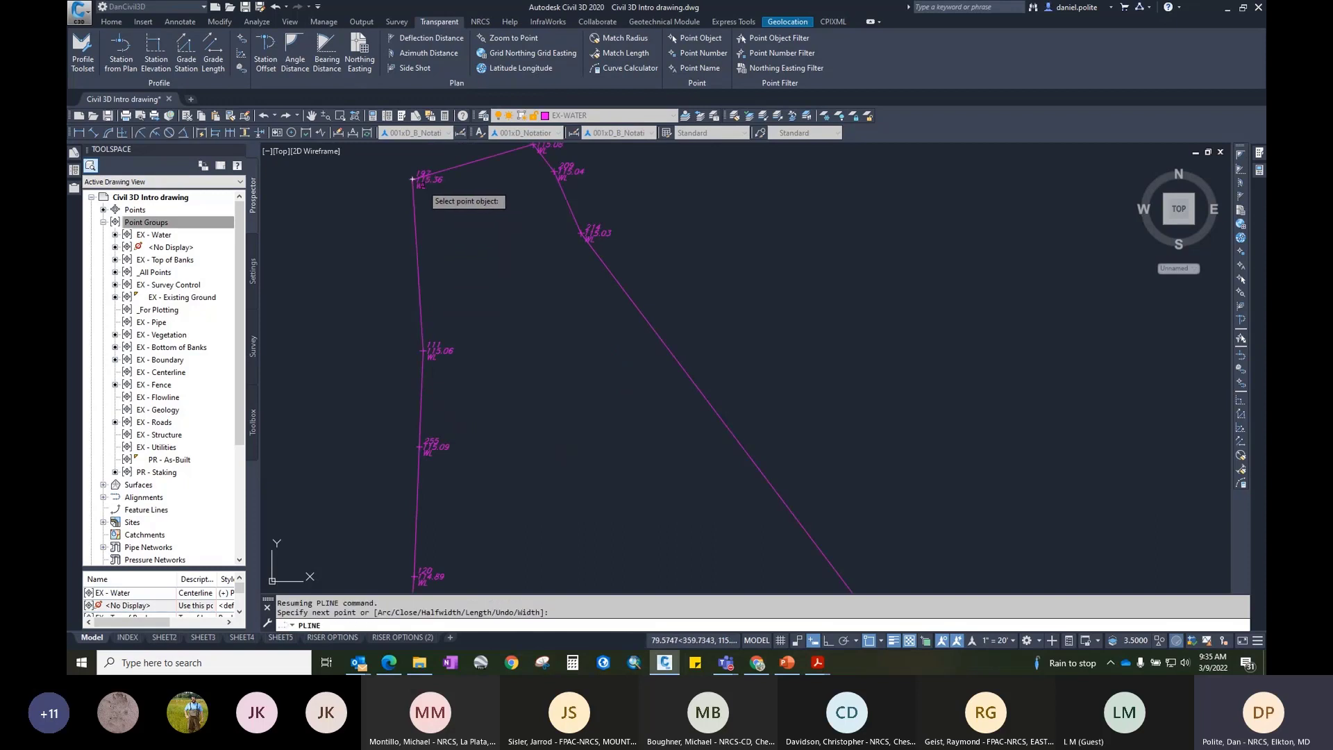
{"action": "key", "text": "Return"}
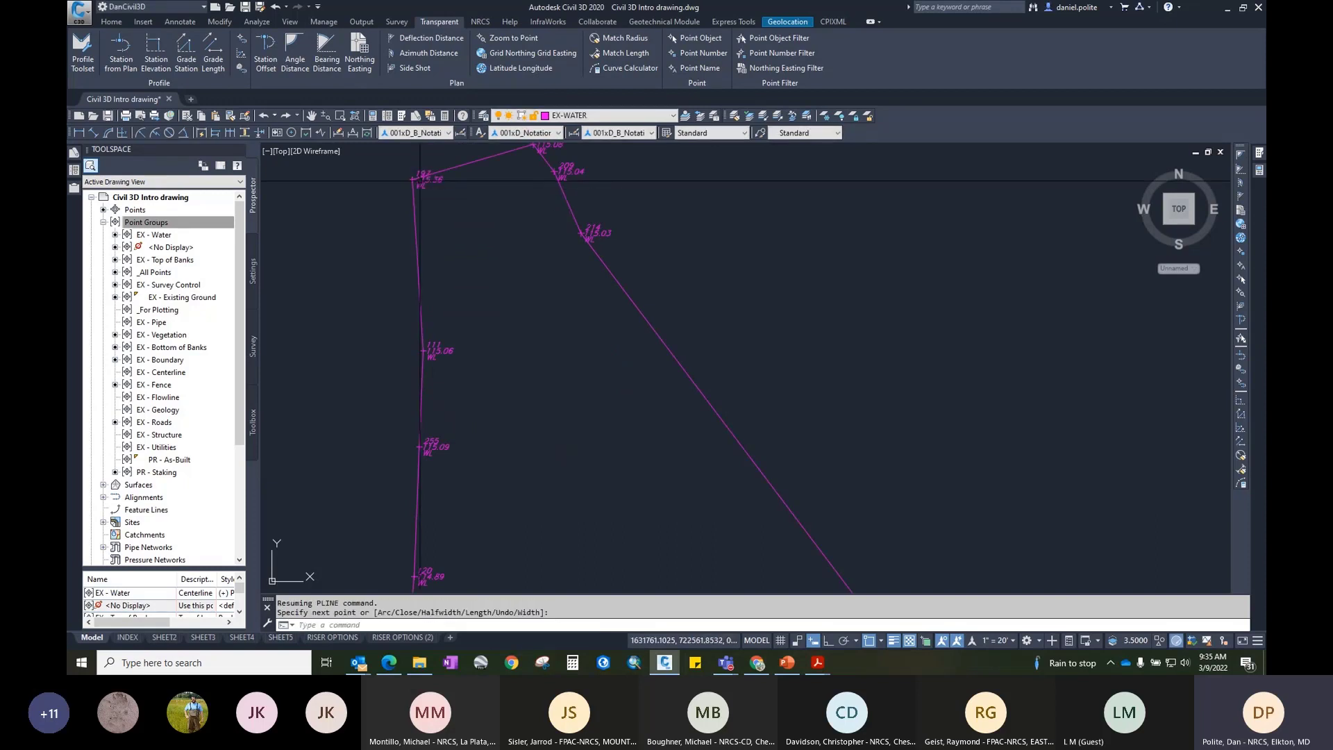
Step: Select the new pond polyline and check that its vertices fall on the survey points
{"action": "left_click", "coordinate": [464, 167]}
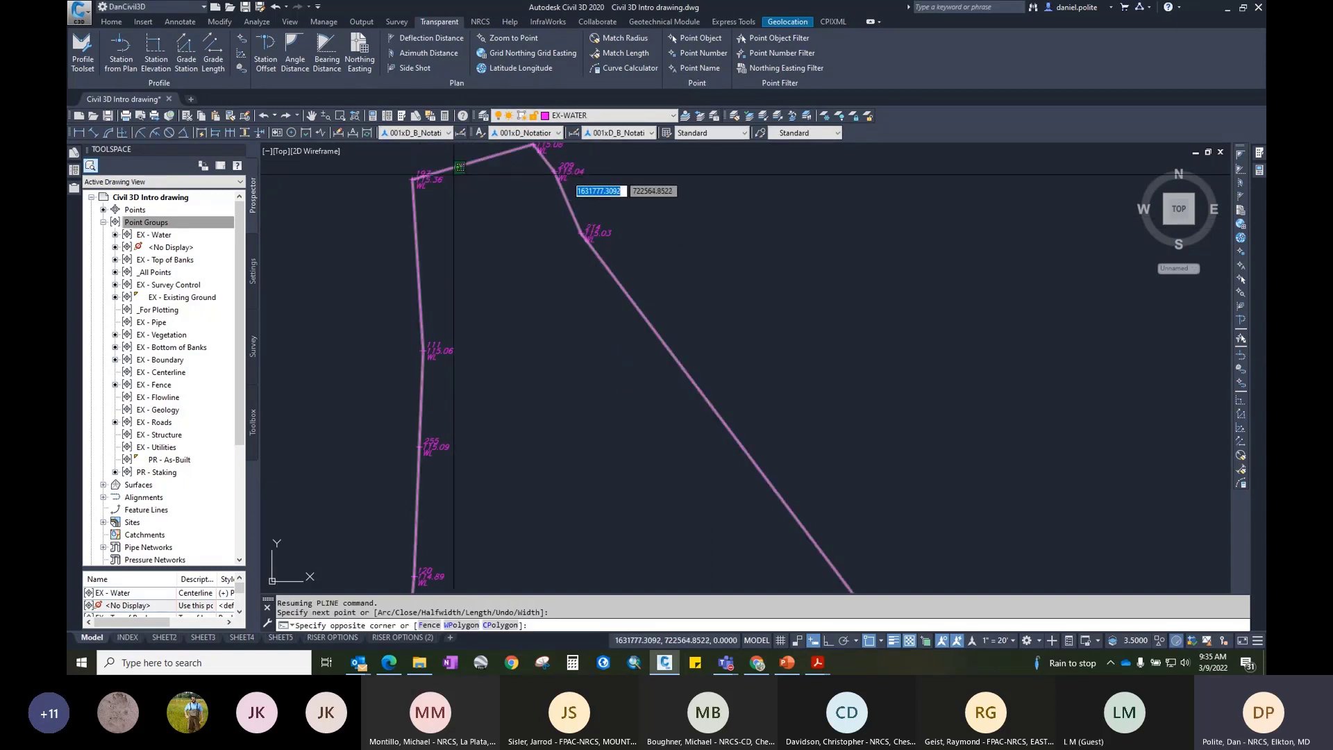
{"action": "left_click", "coordinate": [454, 174]}
{"action": "scroll", "coordinate": [782, 365], "scroll_direction": "down", "scroll_amount": 4}
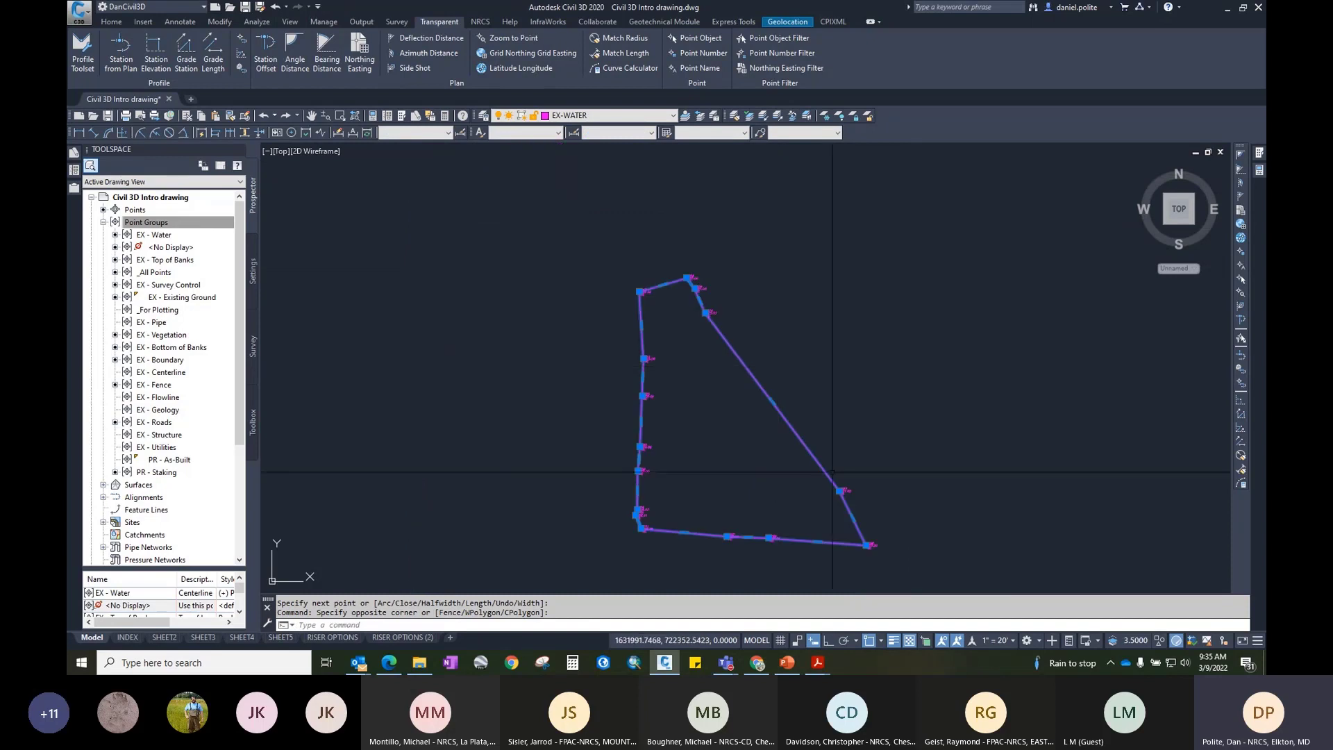
{"action": "mouse_move", "coordinate": [833, 472]}
{"action": "middle_mouse_down"}
{"action": "mouse_move", "coordinate": [720, 323]}
{"action": "mouse_move", "coordinate": [916, 473]}
{"action": "middle_mouse_up"}
{"action": "scroll", "coordinate": [743, 339], "scroll_direction": "up", "scroll_amount": 4}
{"action": "scroll", "coordinate": [901, 423], "scroll_direction": "down", "scroll_amount": 4}
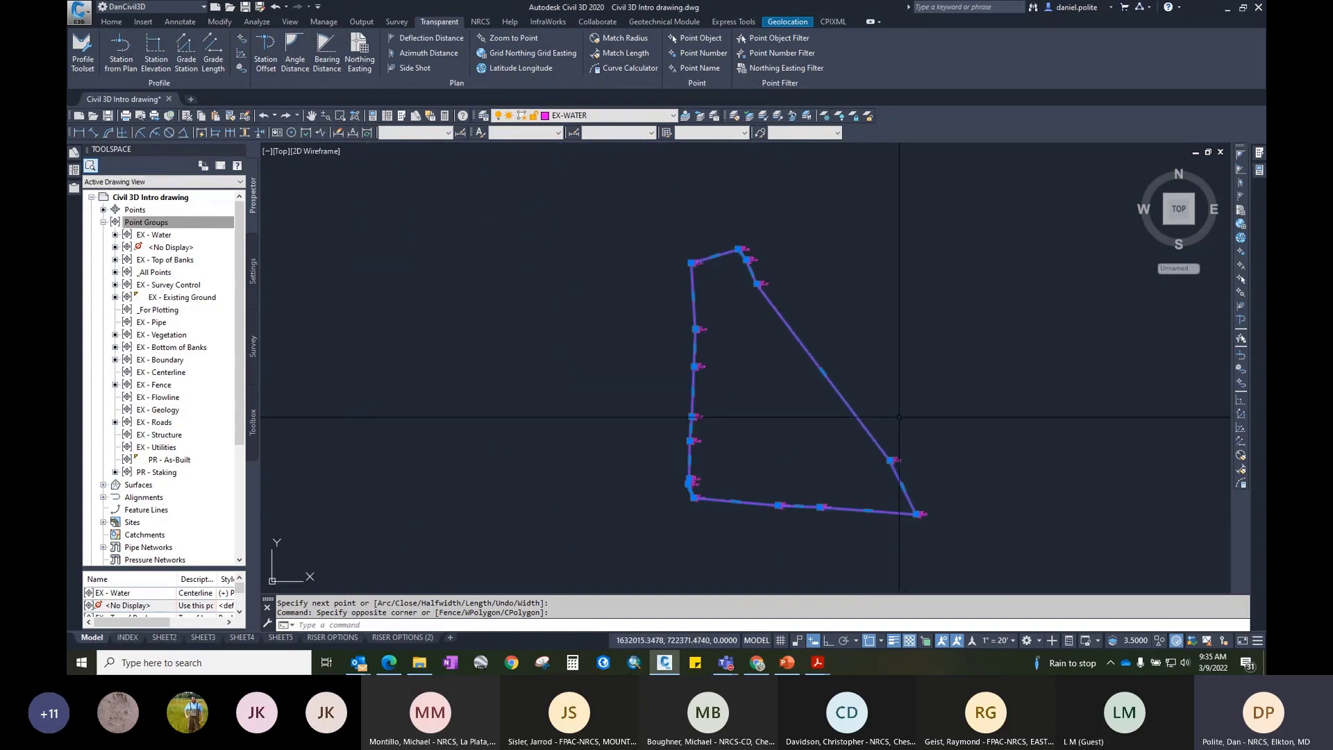
{"action": "middle_click_drag", "start_coordinate": [899, 417], "coordinate": [734, 363]}
{"action": "middle_click_drag", "start_coordinate": [654, 391], "coordinate": [653, 355]}
{"action": "key", "text": "Escape"}
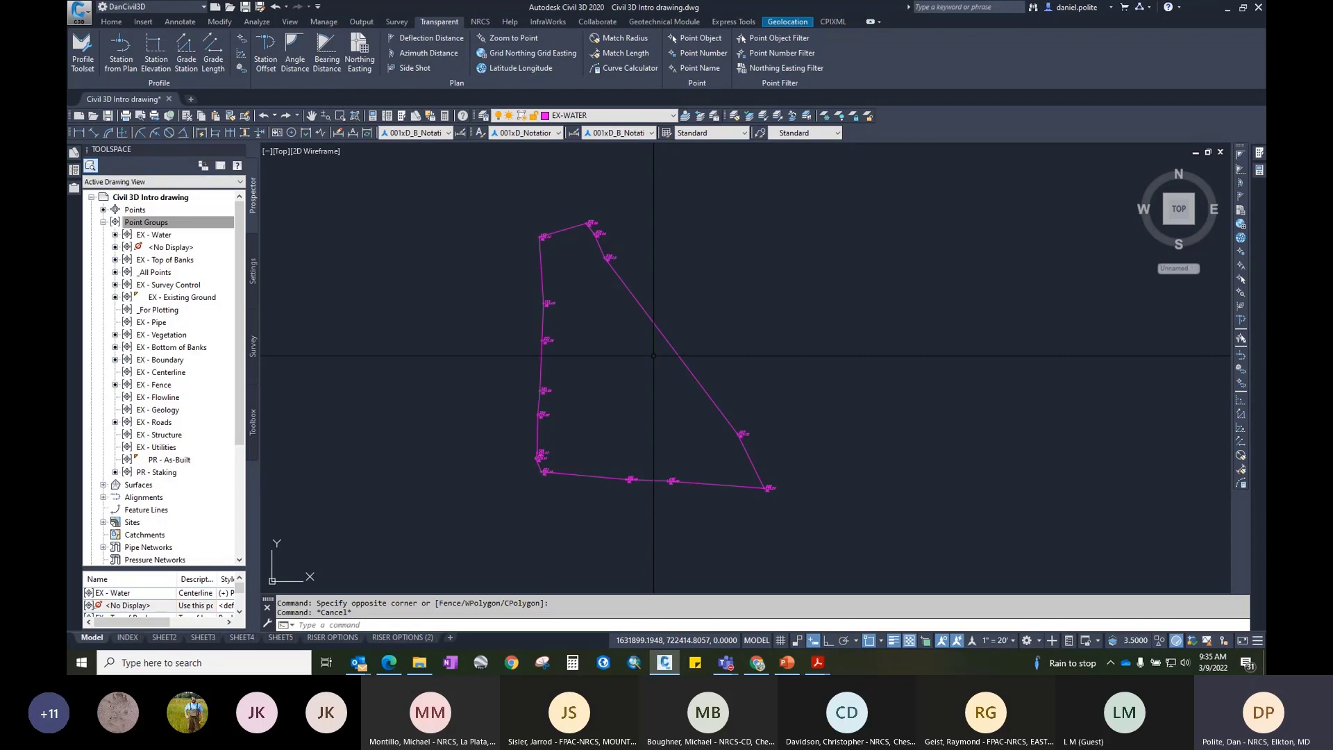
{"action": "left_click", "coordinate": [693, 368]}
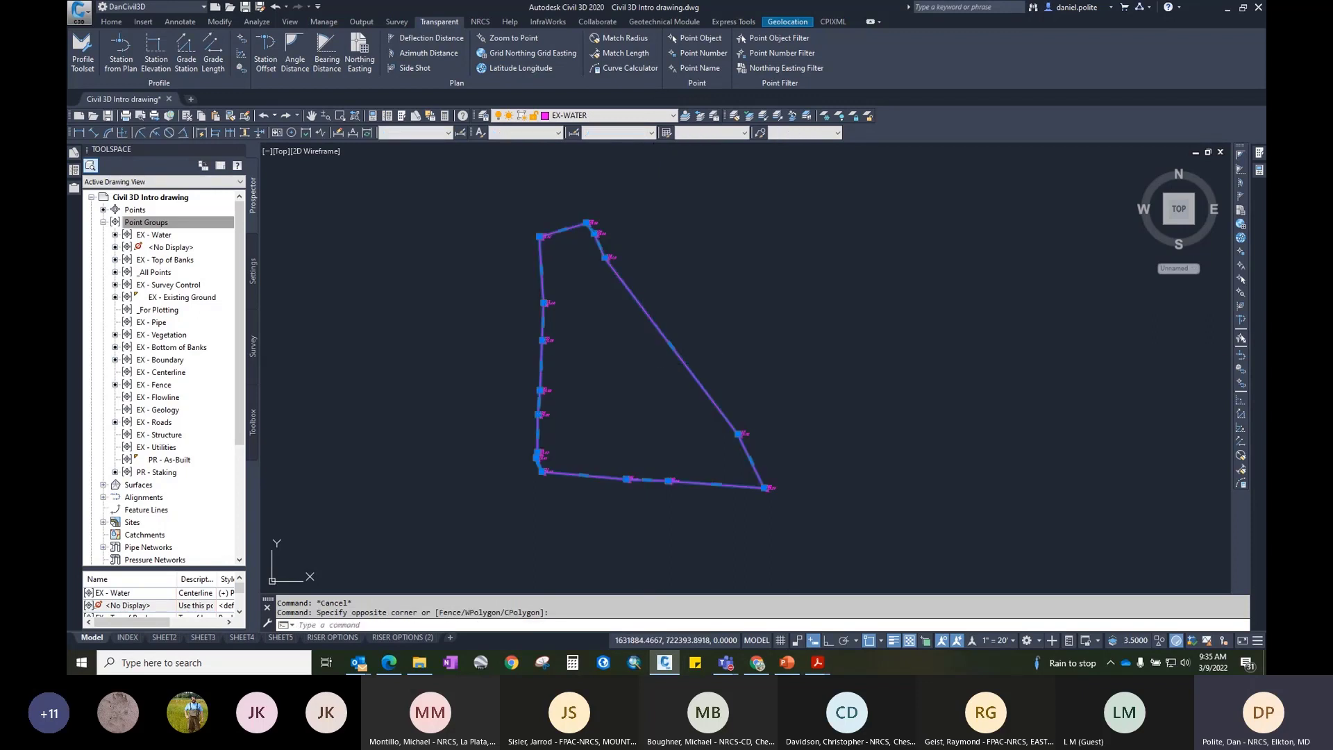
Step: Erase the selected pond polyline that was drawn by point object
{"action": "key", "text": "Delete"}
{"action": "scroll", "coordinate": [642, 372], "scroll_direction": "up", "scroll_amount": 4}
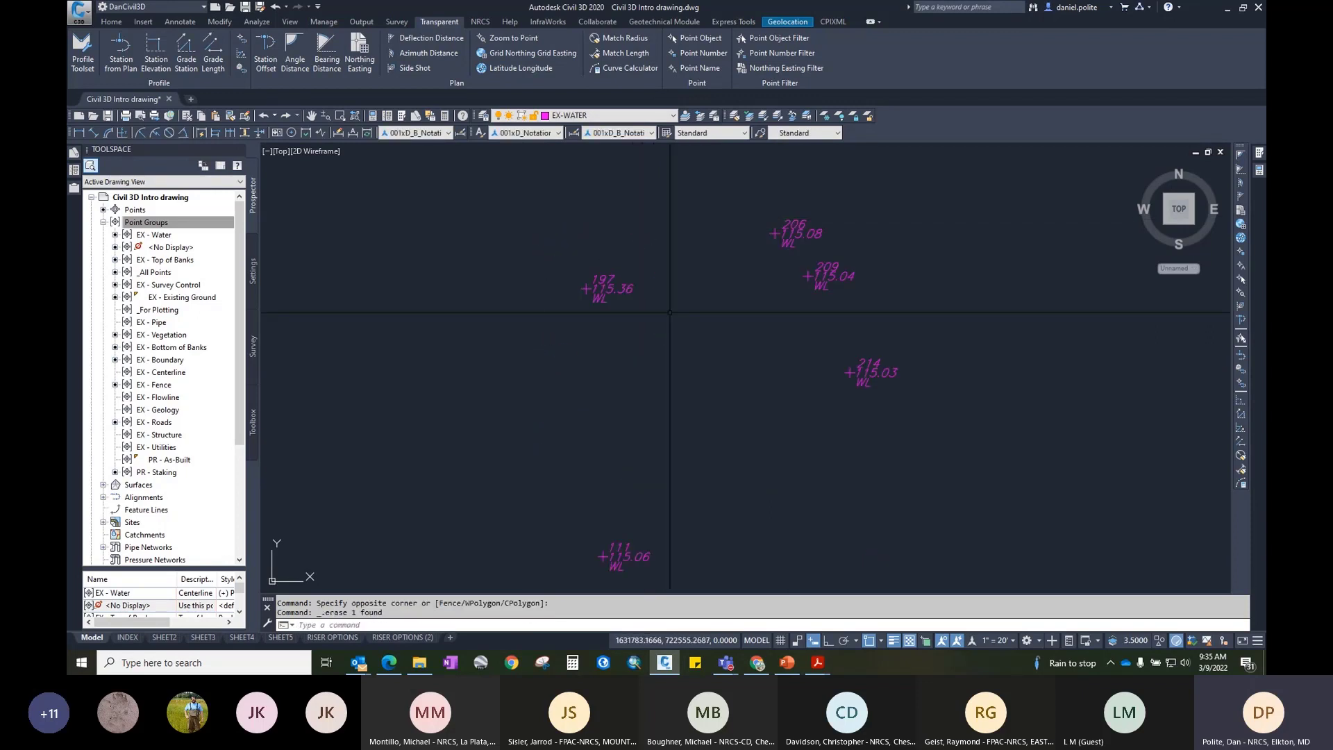
Step: Start a polyline with the Point Number transparent command, running from survey point 197 to point 206
{"action": "type", "text": "PL"}
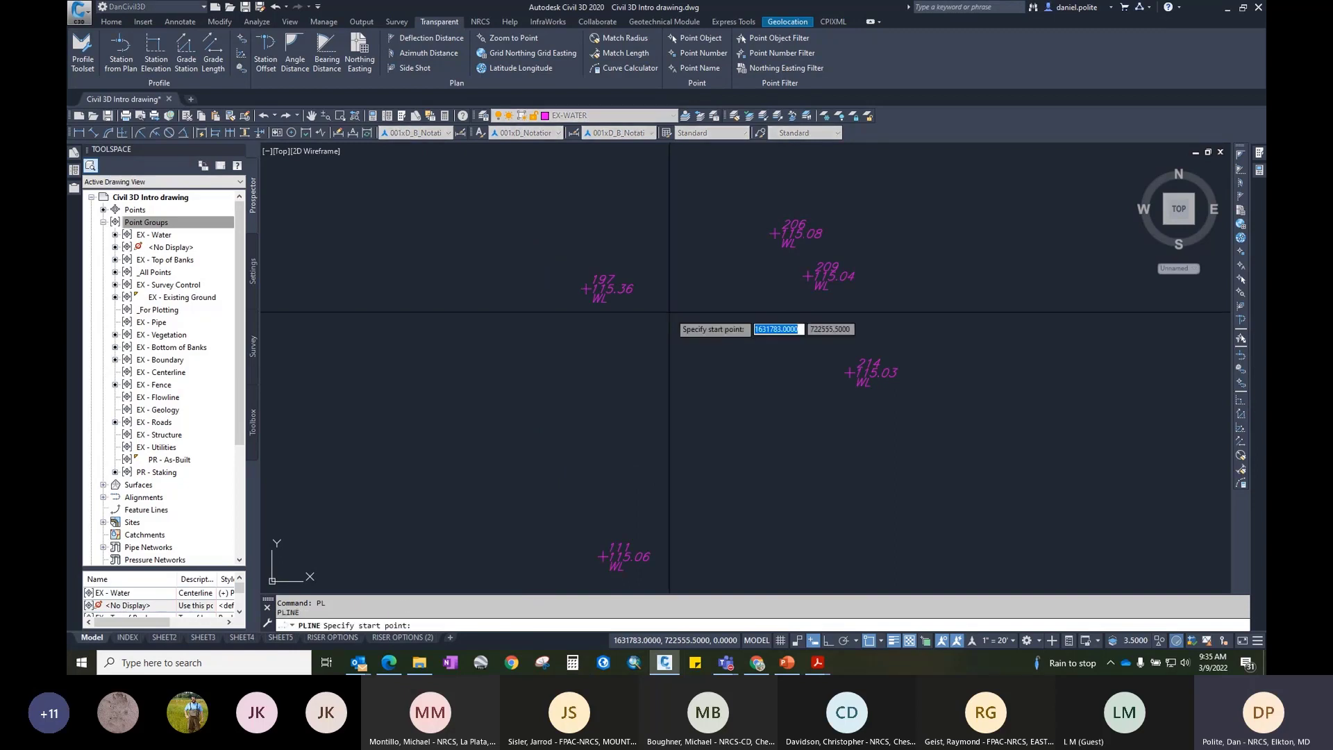
{"action": "key", "text": "Return"}
{"action": "left_click", "coordinate": [680, 58]}
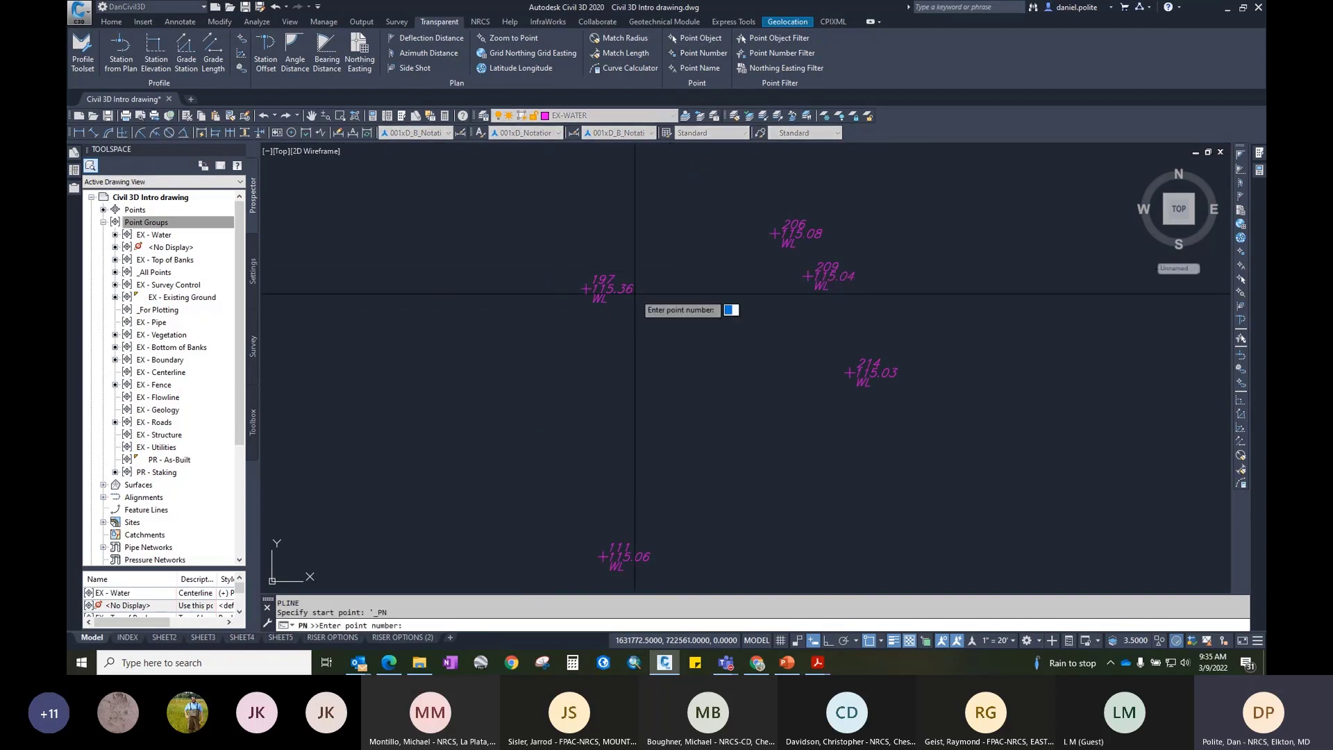
{"action": "type", "text": "197"}
{"action": "key", "text": "Return"}
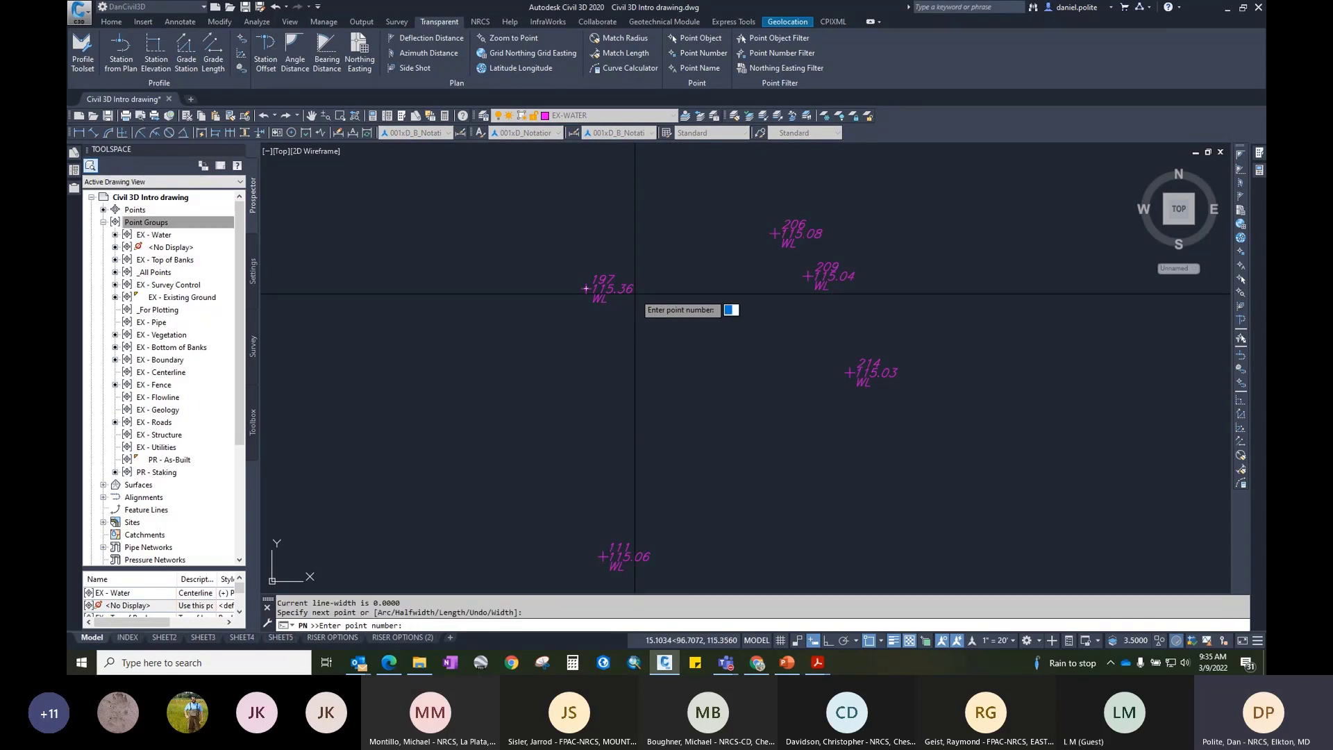
{"action": "type", "text": "206"}
{"action": "key", "text": "Return"}
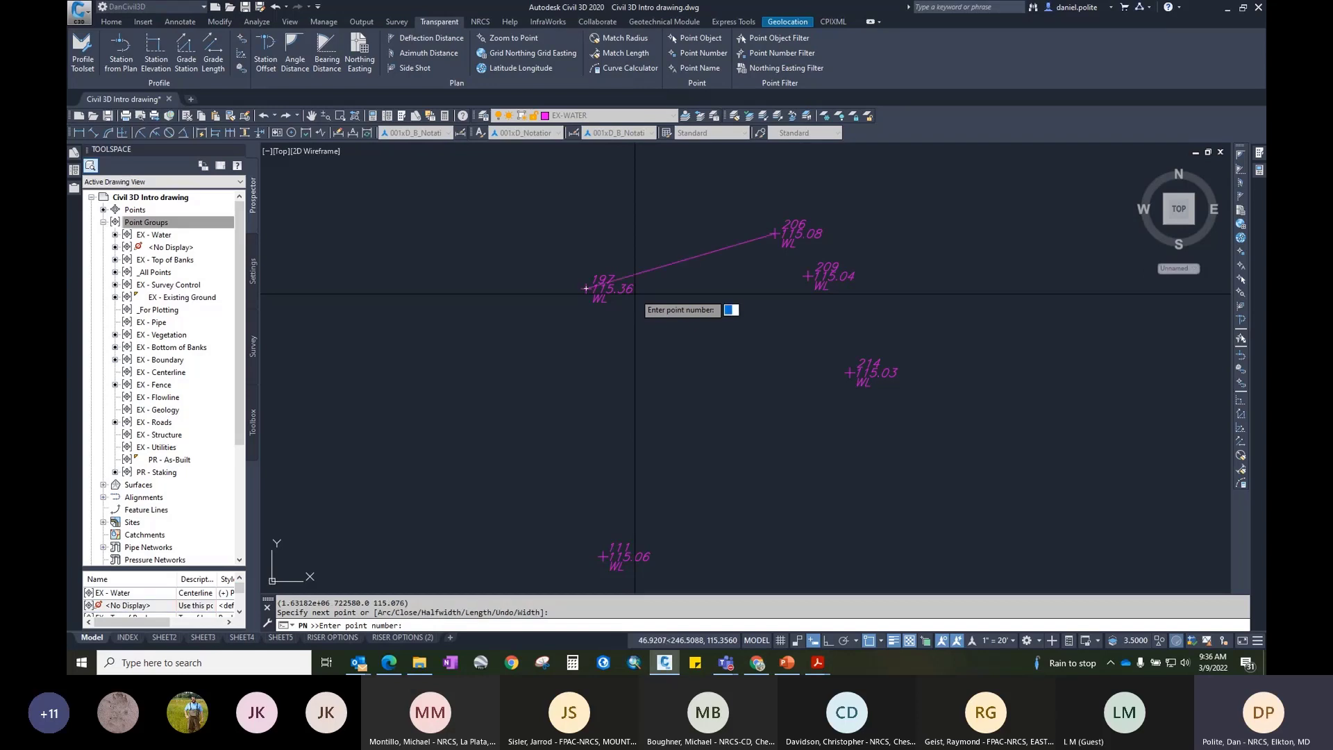
Step: Continue the polyline by point number through survey points 209, 214 and 111
{"action": "type", "text": "209"}
{"action": "key", "text": "Return"}
{"action": "type", "text": "214"}
{"action": "key", "text": "Return"}
{"action": "scroll", "coordinate": [634, 293], "scroll_direction": "down", "scroll_amount": 3}
{"action": "scroll", "coordinate": [629, 448], "scroll_direction": "up", "scroll_amount": 3}
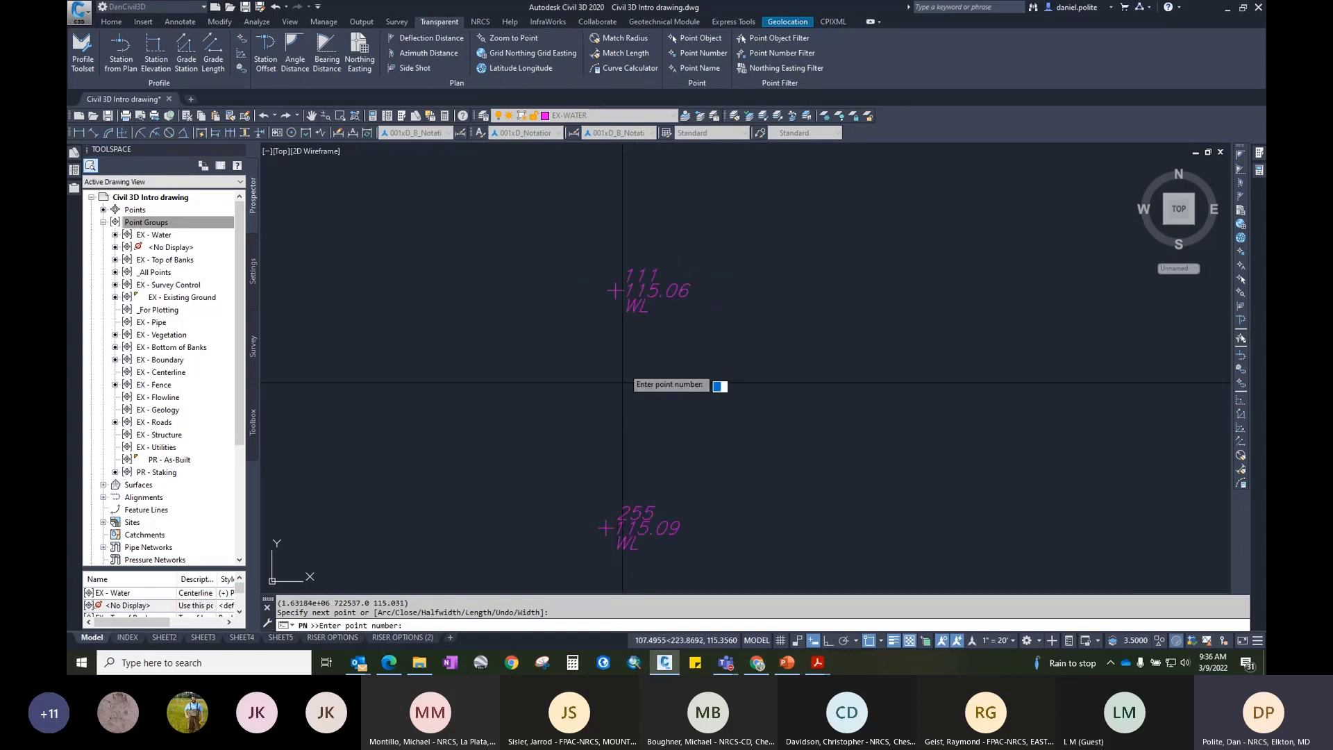
{"action": "type", "text": "11"}
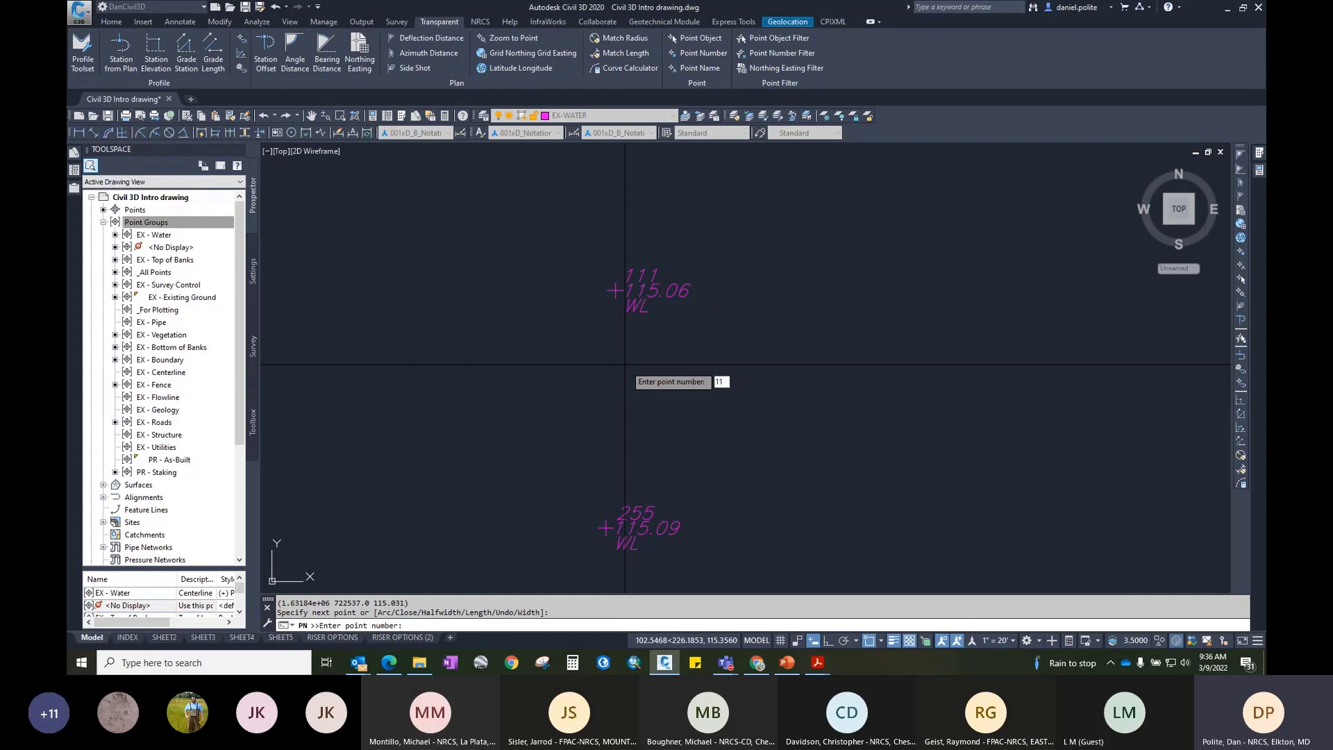
{"action": "type", "text": "1"}
{"action": "key", "text": "Return"}
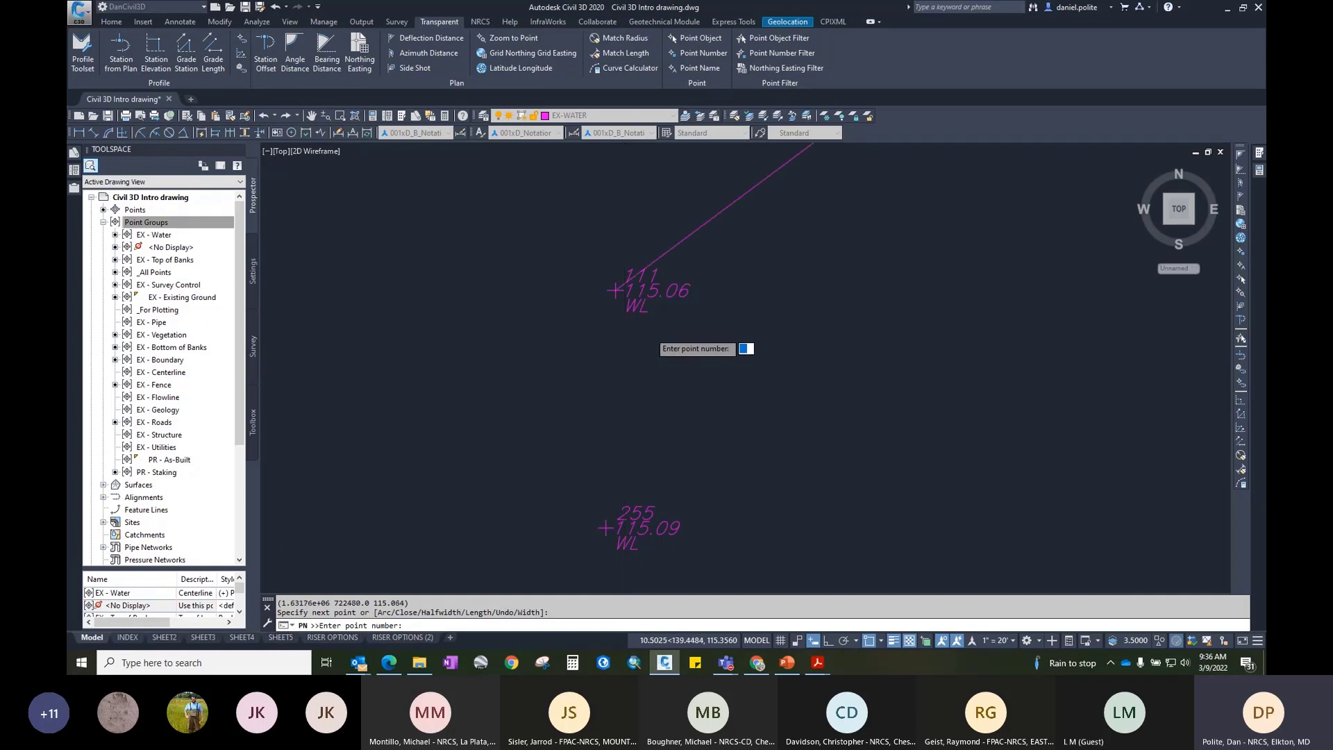
Step: Bring the polyline back to survey point 197 by point number, and end the command
{"action": "scroll", "coordinate": [648, 333], "scroll_direction": "down", "scroll_amount": 2}
{"action": "middle_click_drag", "start_coordinate": [648, 332], "coordinate": [652, 488]}
{"action": "type", "text": "197"}
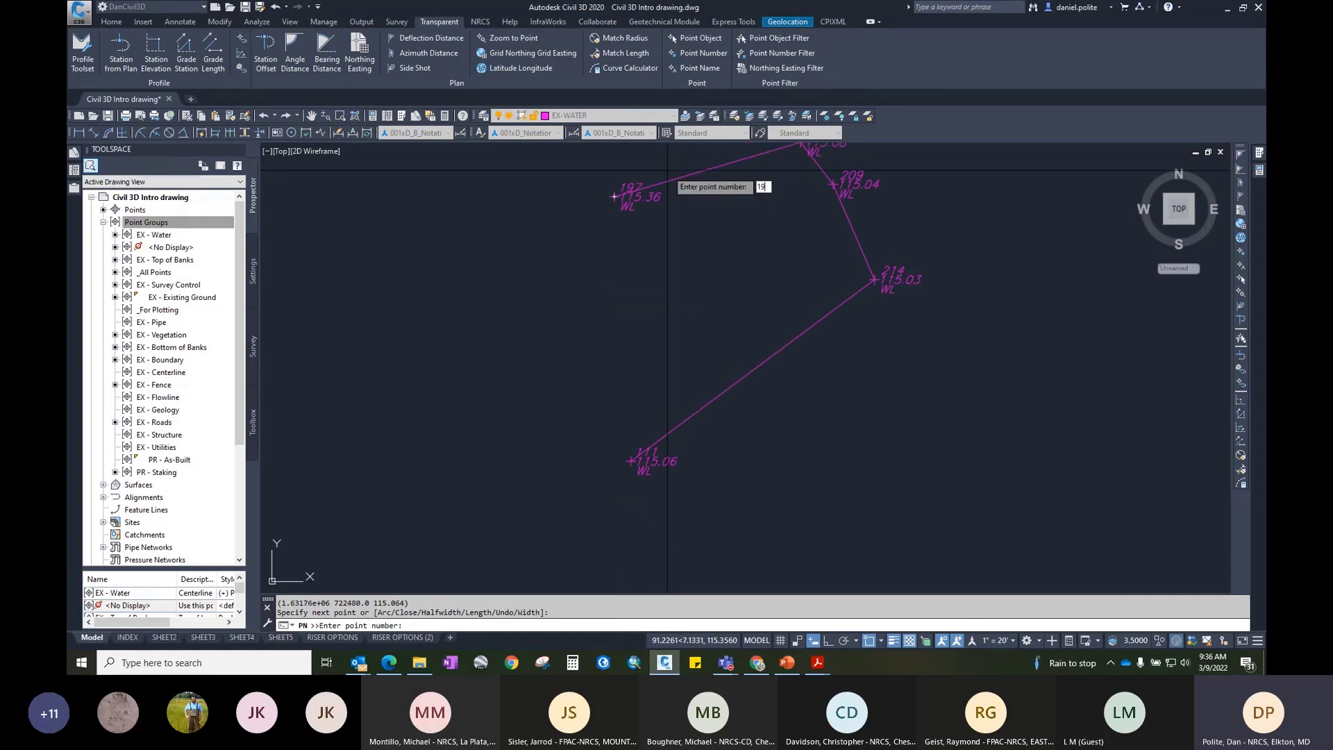
{"action": "key", "text": "Return"}
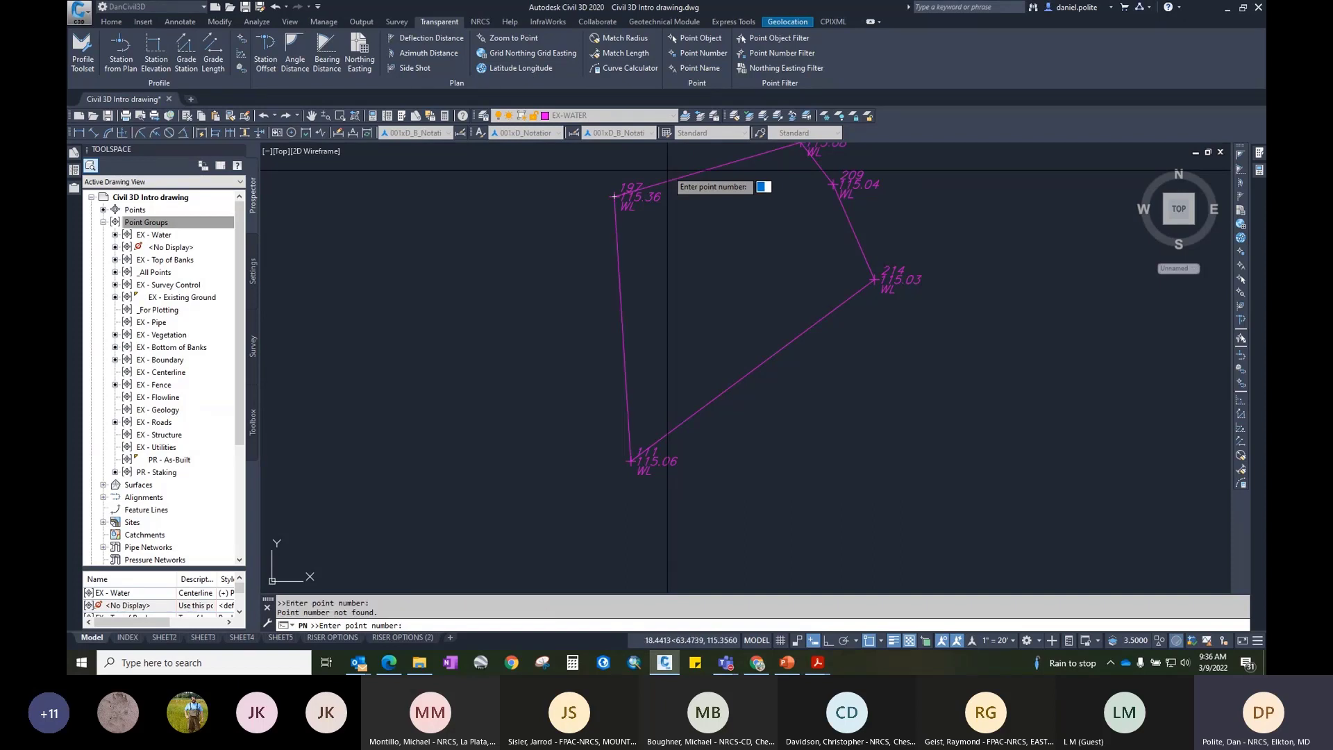
{"action": "key", "text": "Return"}
{"action": "key", "text": "Escape"}
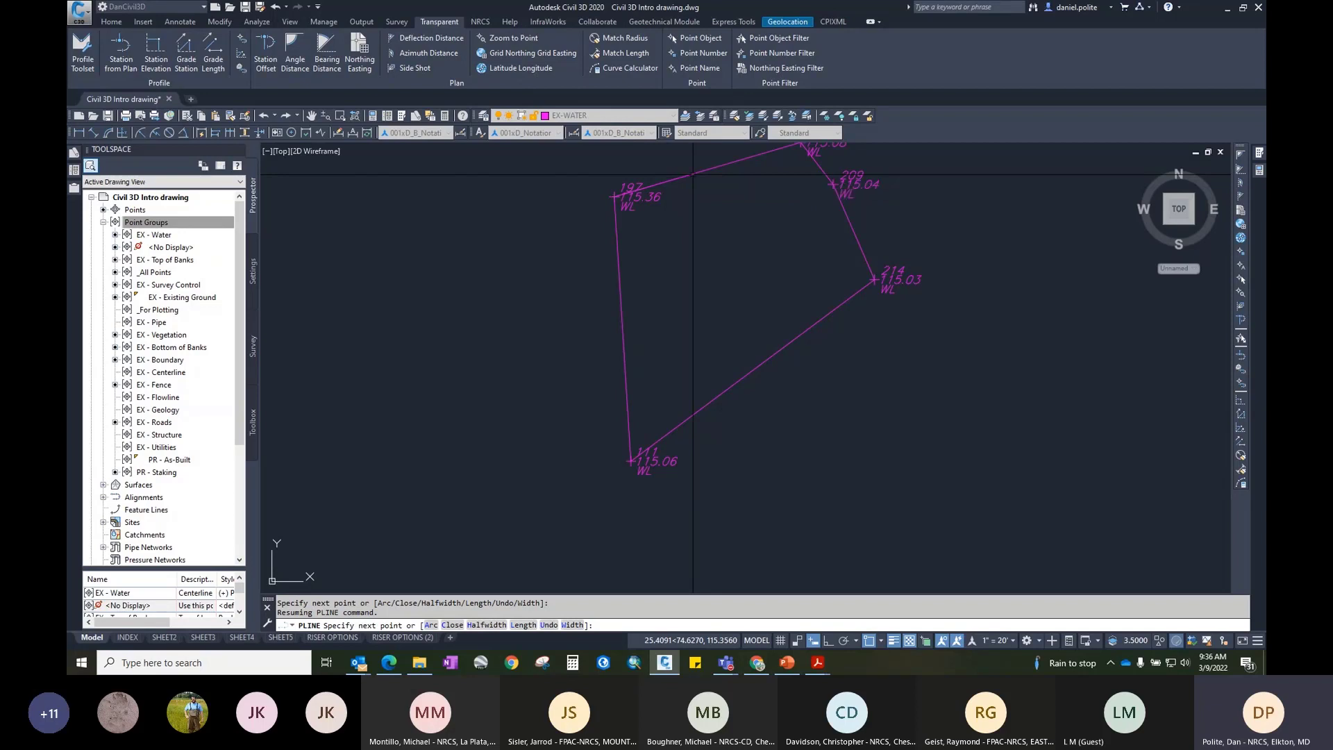
Step: Select the polyline drawn by point number and erase it, leaving only the survey points
{"action": "left_click", "coordinate": [693, 173]}
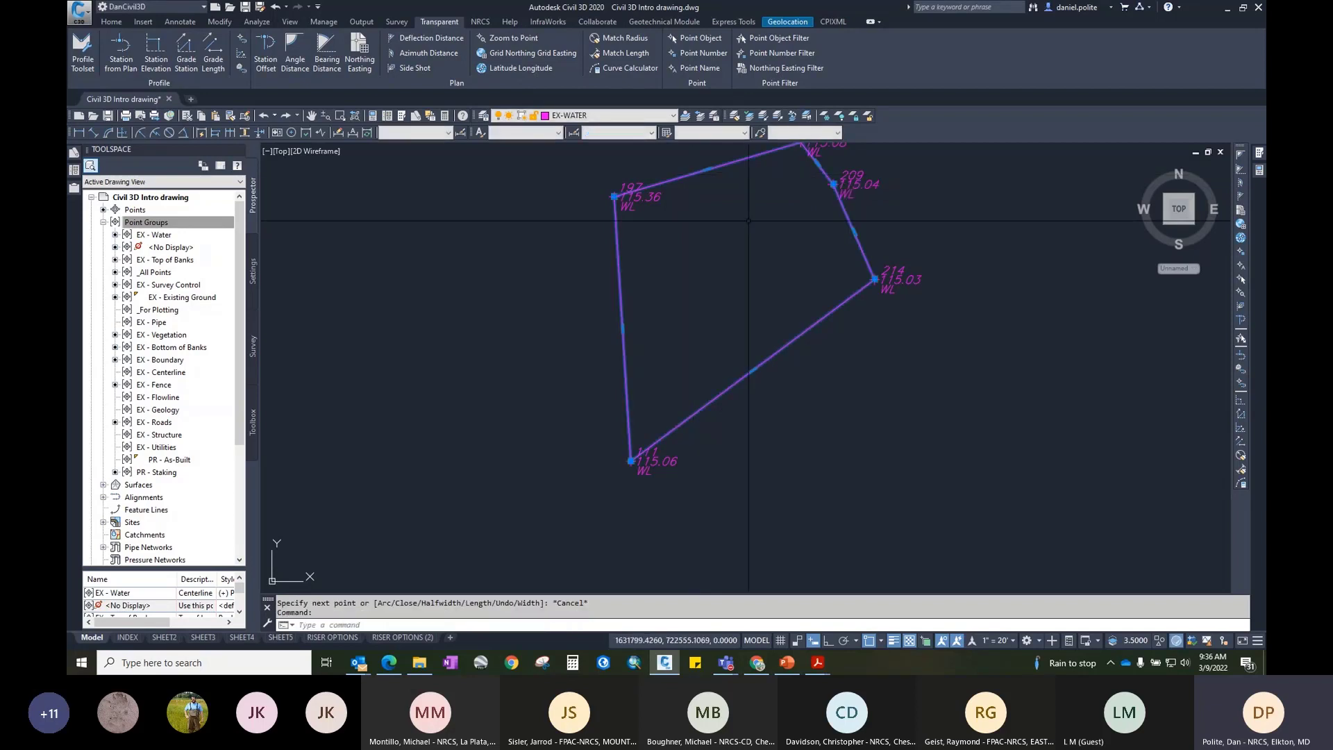
{"action": "scroll", "coordinate": [740, 222], "scroll_direction": "down", "scroll_amount": 2}
{"action": "middle_click_drag", "start_coordinate": [740, 222], "coordinate": [728, 306]}
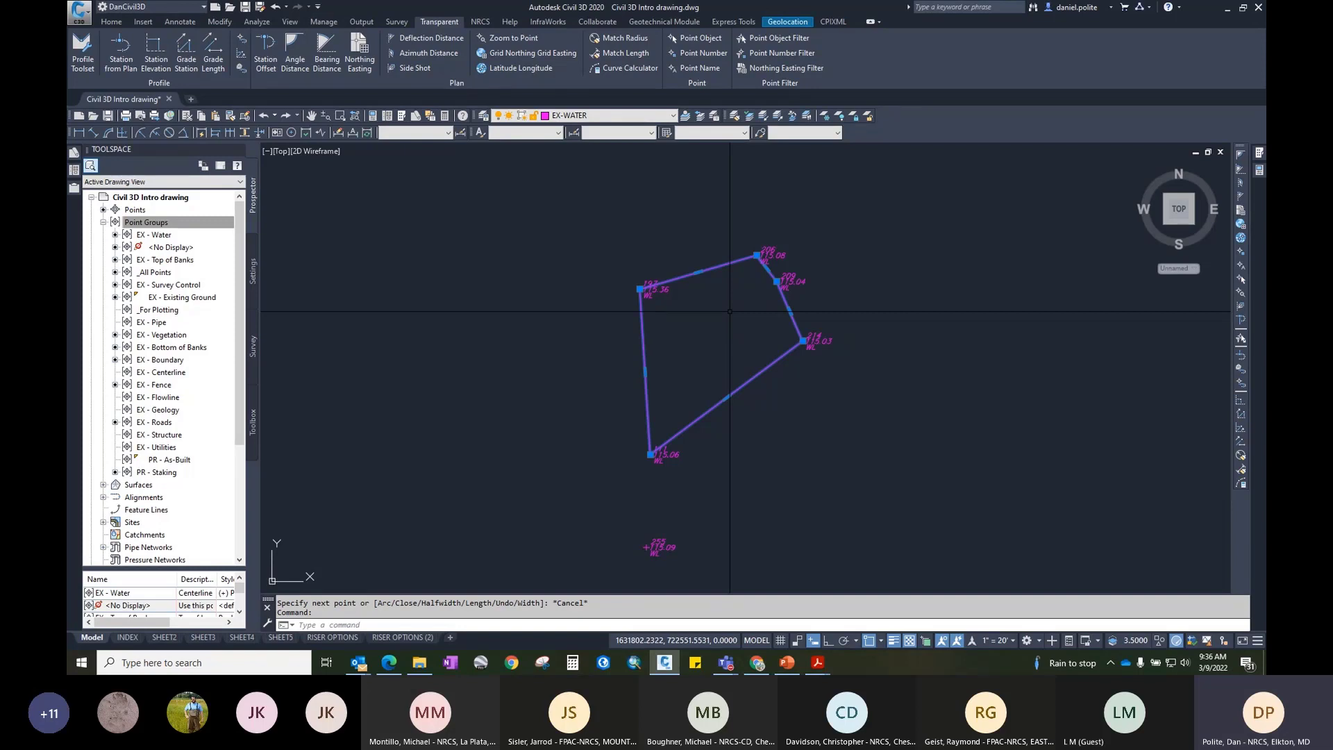
{"action": "scroll", "coordinate": [730, 311], "scroll_direction": "down", "scroll_amount": 2}
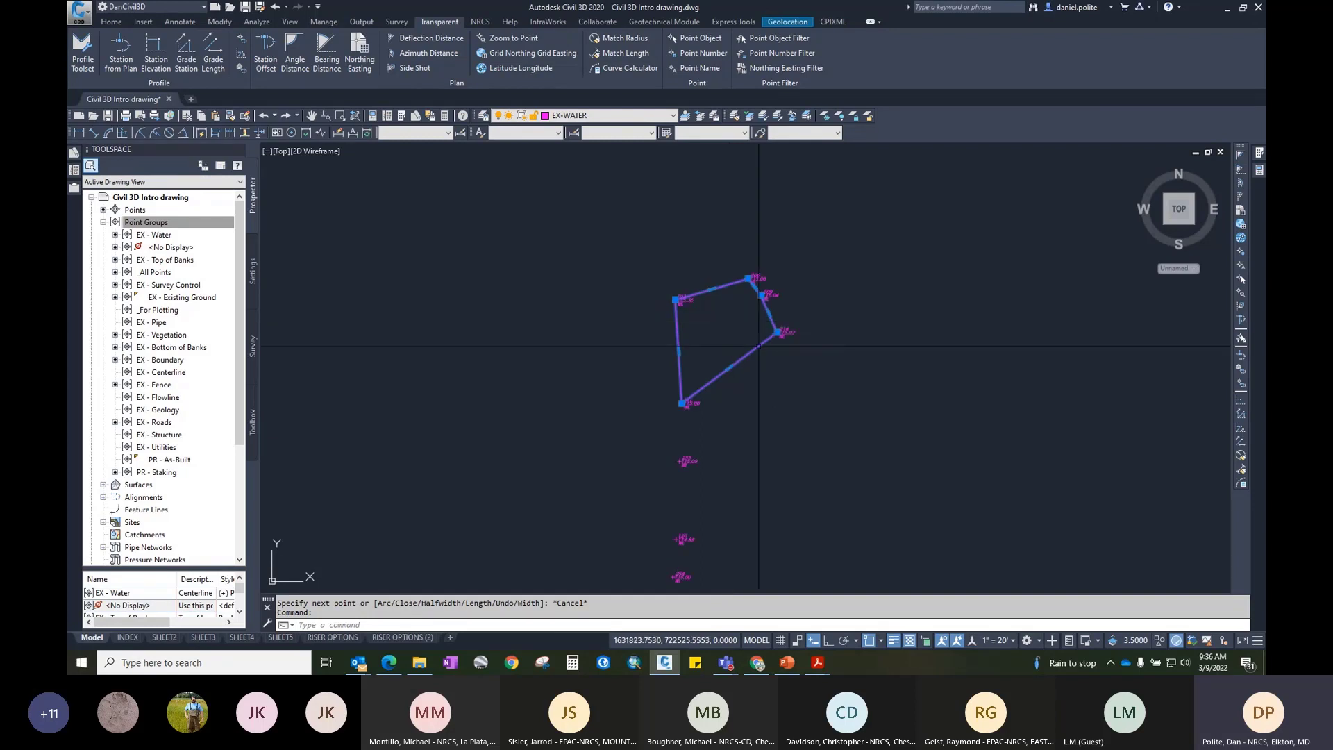
{"action": "key", "text": "Escape"}
{"action": "left_click", "coordinate": [756, 364]}
{"action": "left_click", "coordinate": [726, 352]}
{"action": "key", "text": "Delete"}
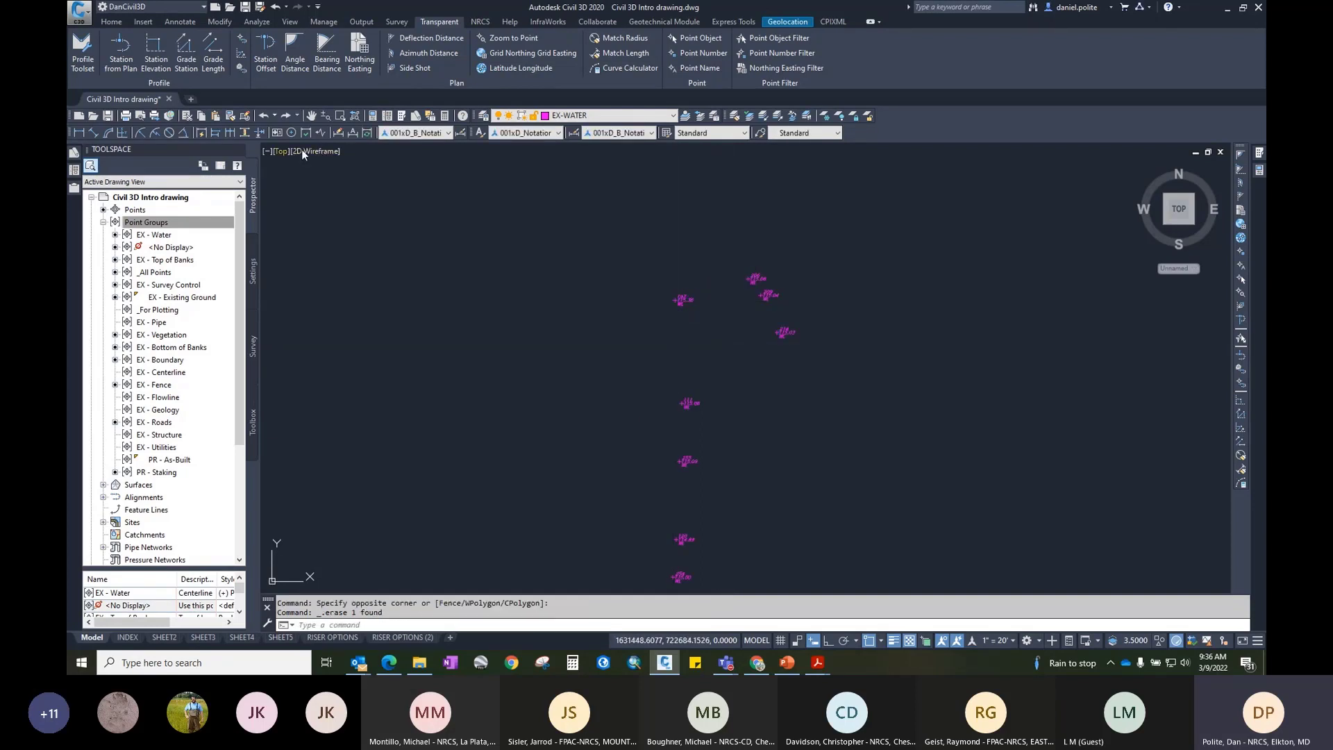
Step: Unisolate the layers to restore the full drawing with the pond plan and the profile views
{"action": "left_click", "coordinate": [793, 117]}
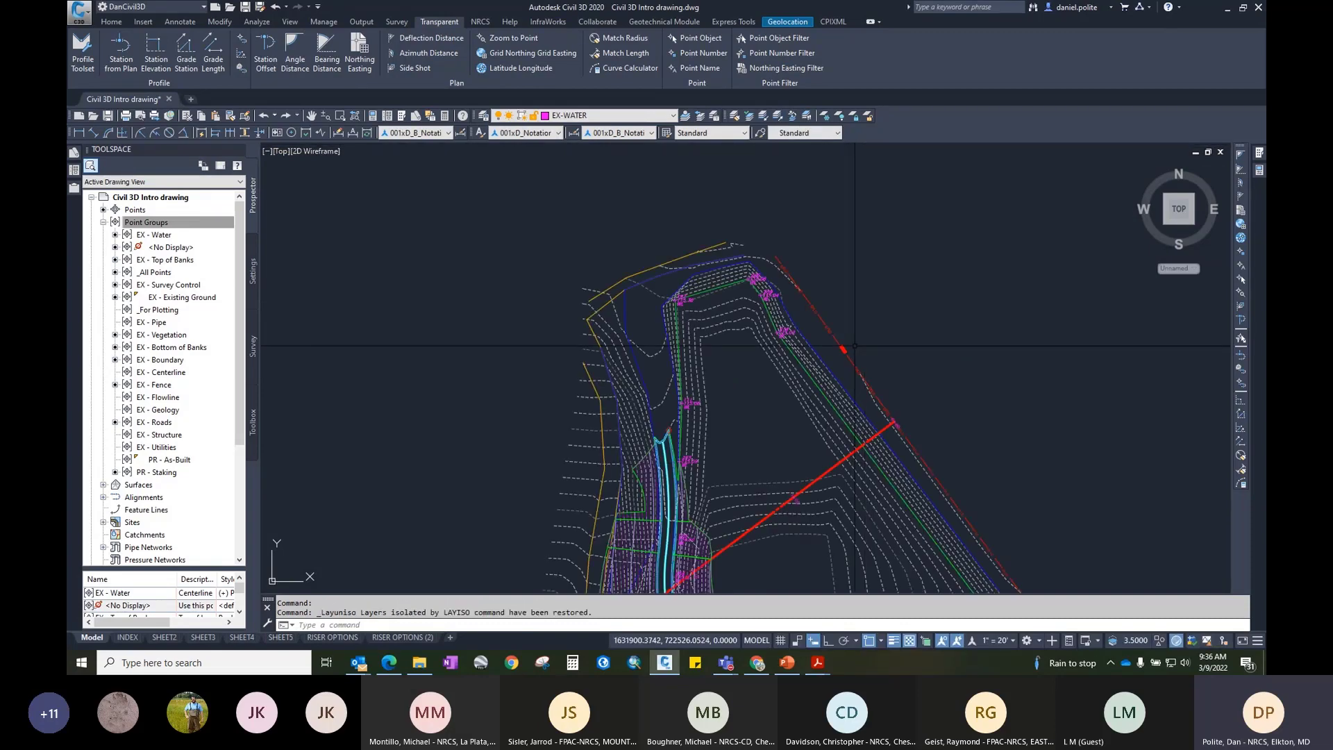
{"action": "scroll", "coordinate": [854, 345], "scroll_direction": "down", "scroll_amount": 3}
{"action": "scroll", "coordinate": [767, 318], "scroll_direction": "down", "scroll_amount": 1}
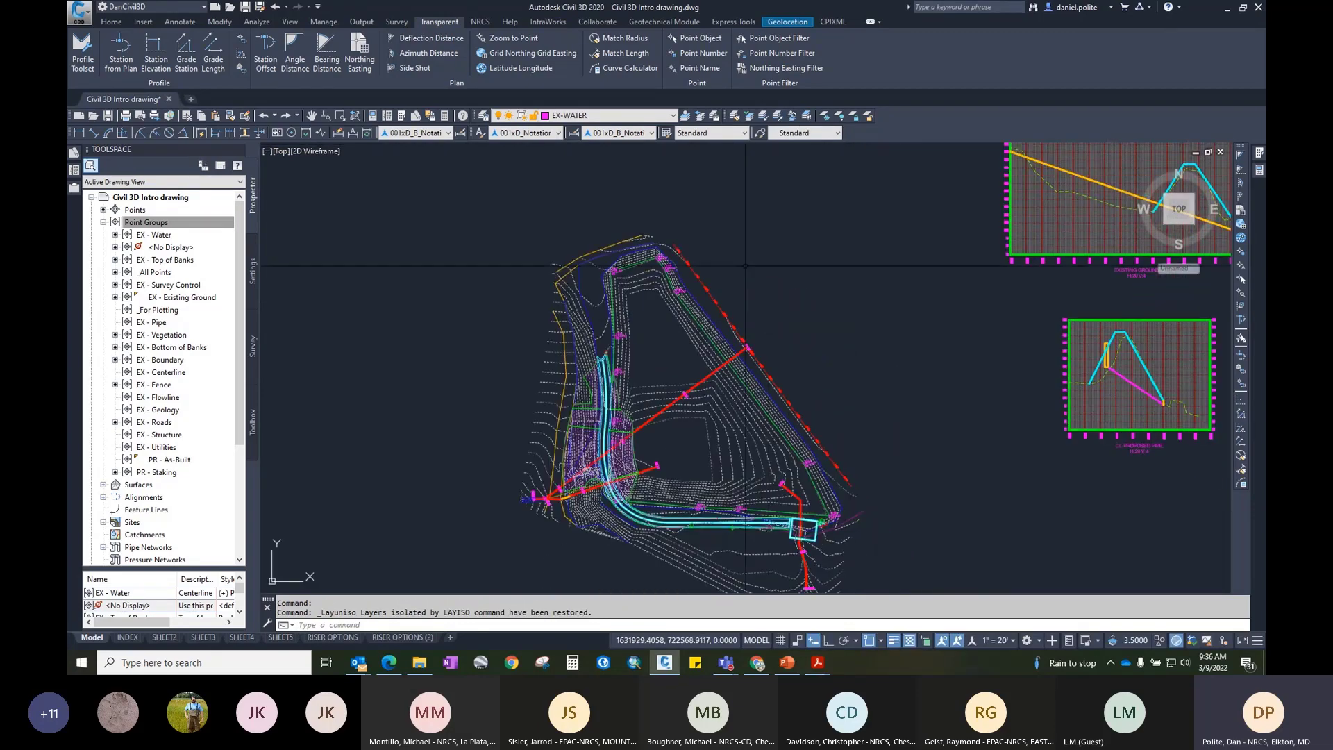
{"action": "middle_click_drag", "start_coordinate": [745, 266], "coordinate": [752, 278]}
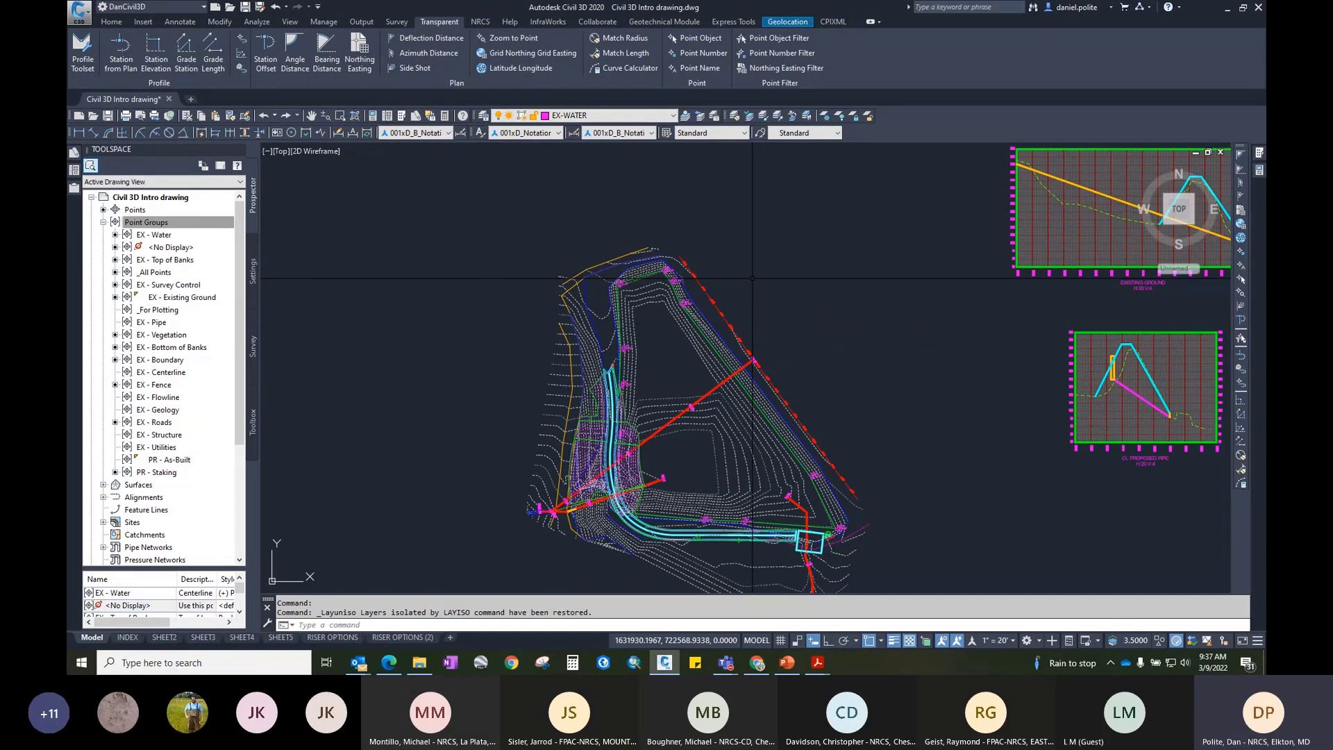
{"action": "scroll", "coordinate": [853, 300], "scroll_direction": "down", "scroll_amount": 2}
{"action": "left_click", "coordinate": [911, 301]}
{"action": "left_click", "coordinate": [885, 294]}
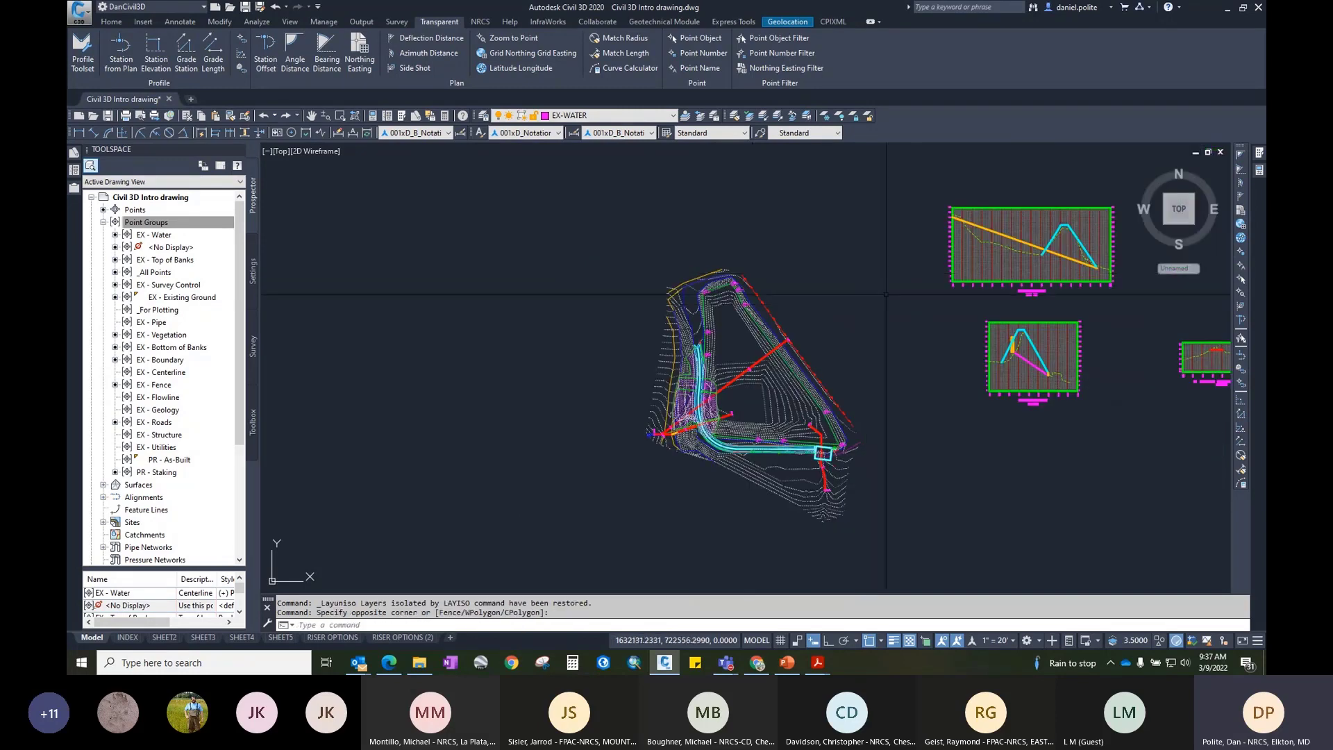
{"action": "middle_click_drag", "start_coordinate": [883, 295], "coordinate": [706, 312]}
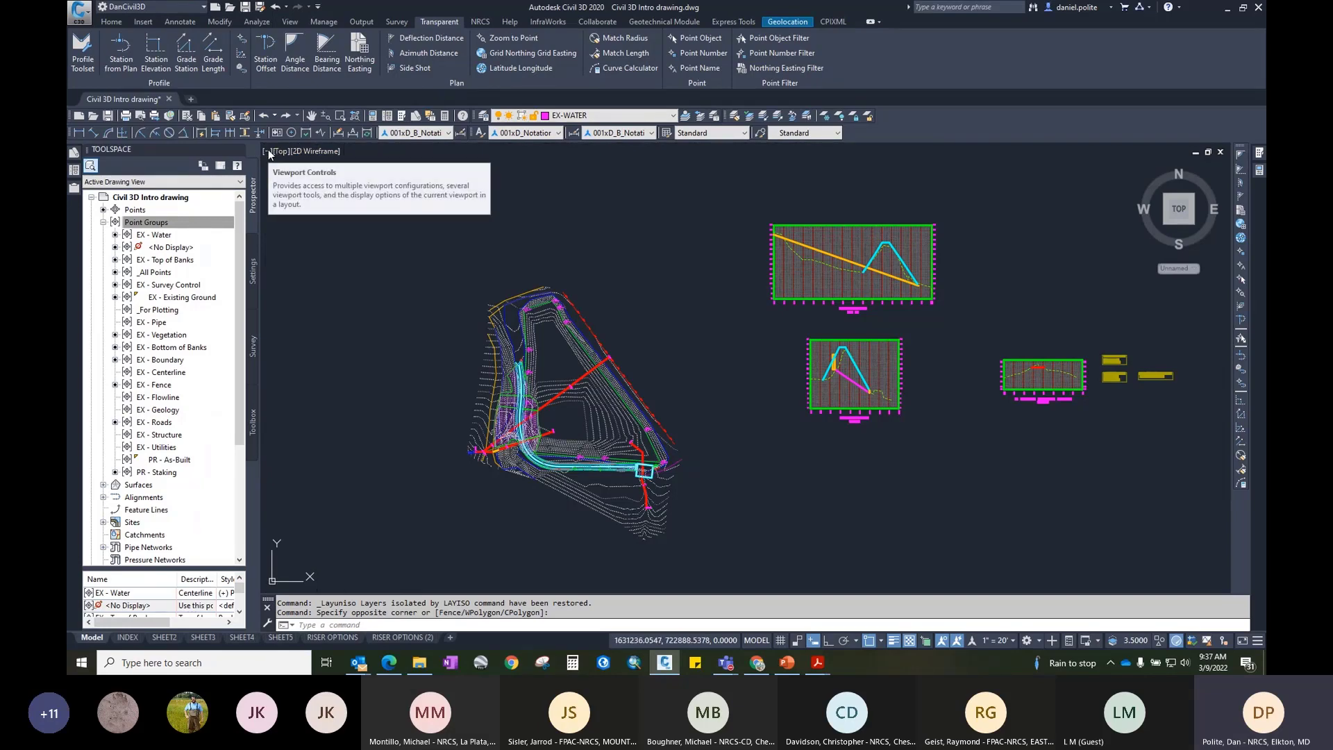
Step: Review the viewport configuration settings, previewing the Two: Vertical layout and checking the named viewports, without applying a change
{"action": "left_click", "coordinate": [269, 153]}
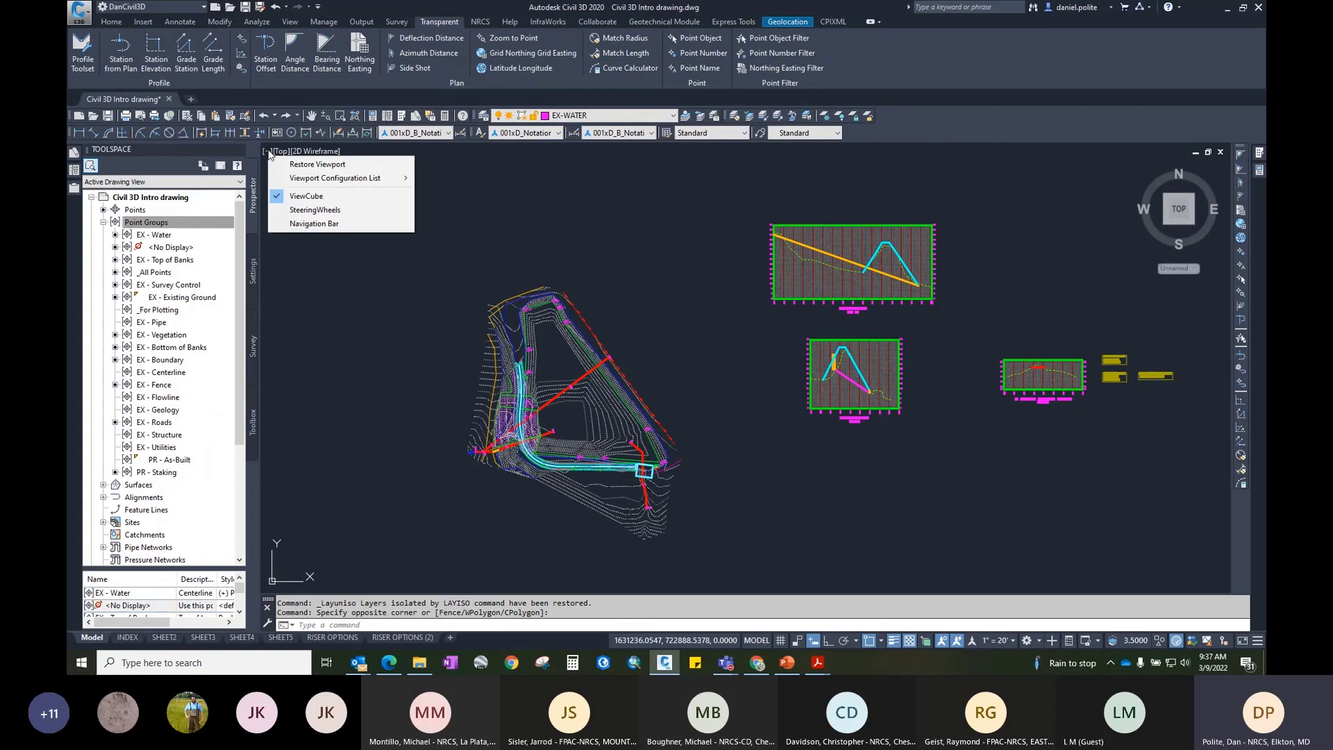
{"action": "mouse_move", "coordinate": [314, 179]}
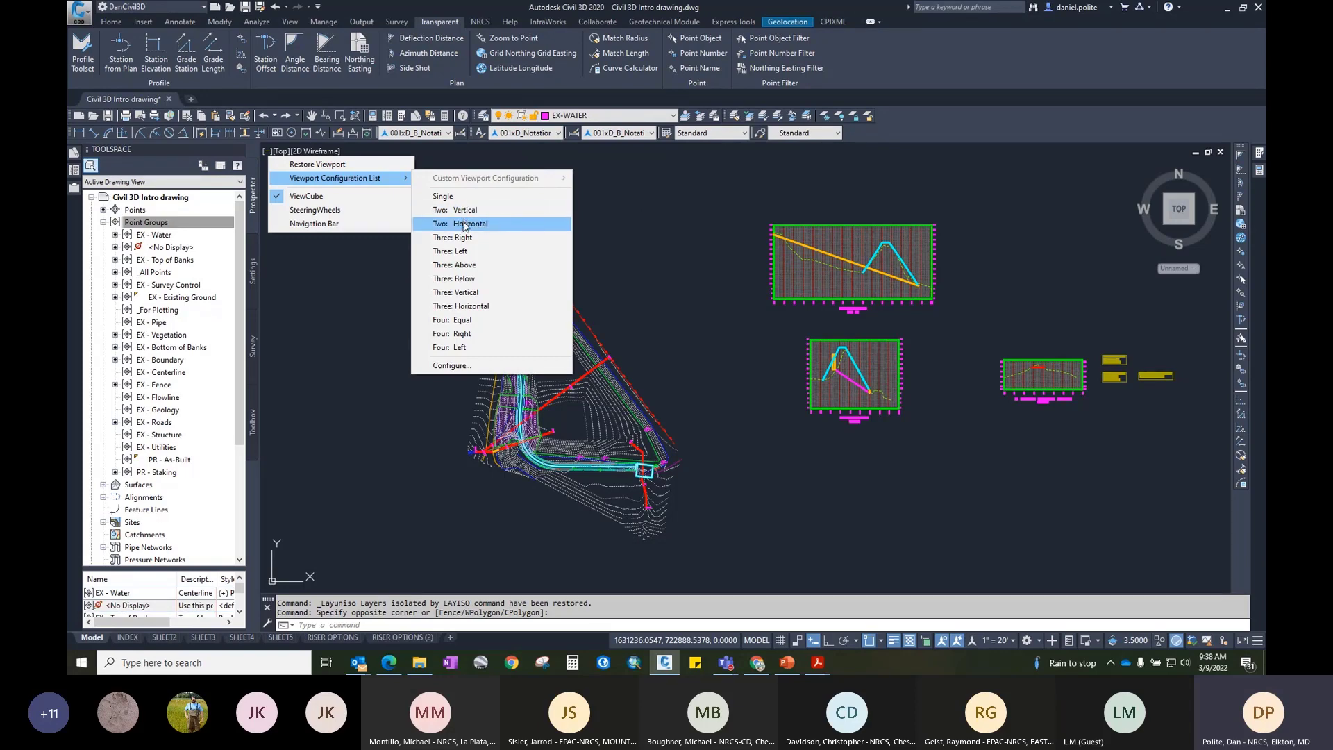
{"action": "left_click", "coordinate": [463, 366]}
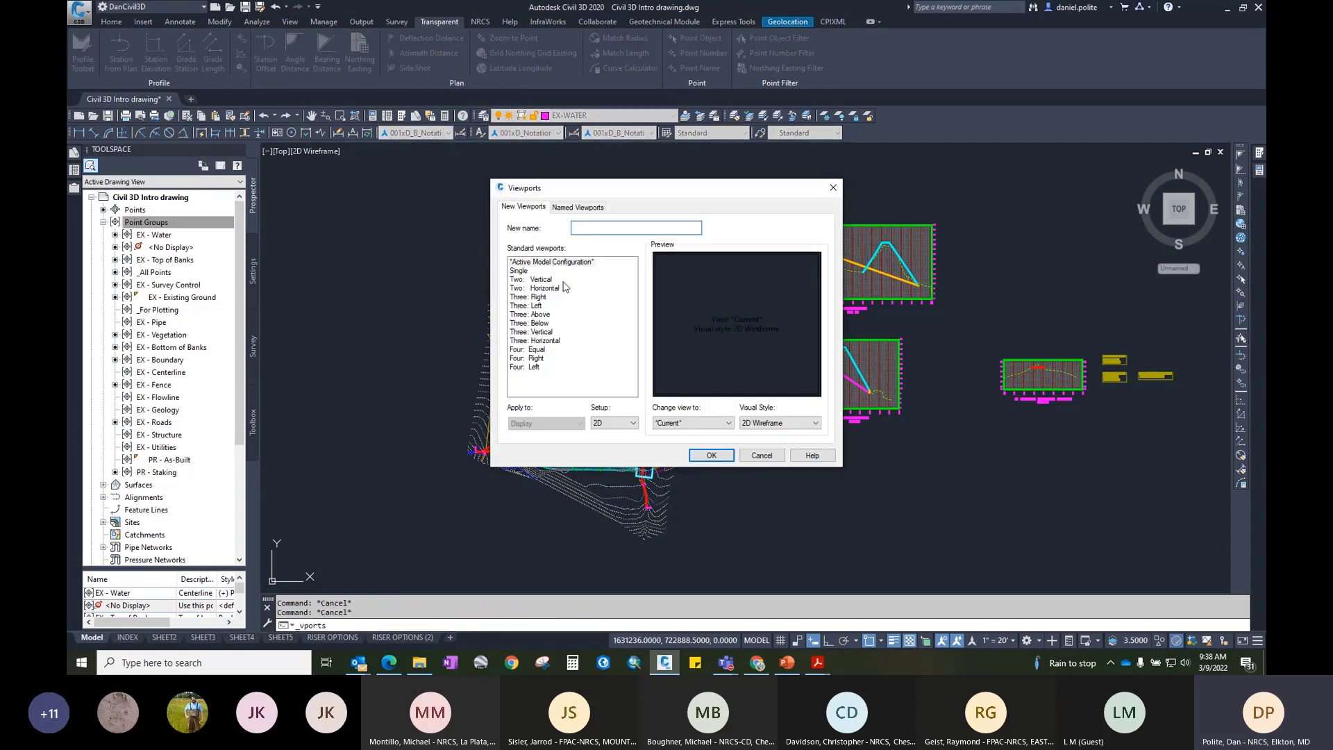
{"action": "left_click", "coordinate": [514, 279]}
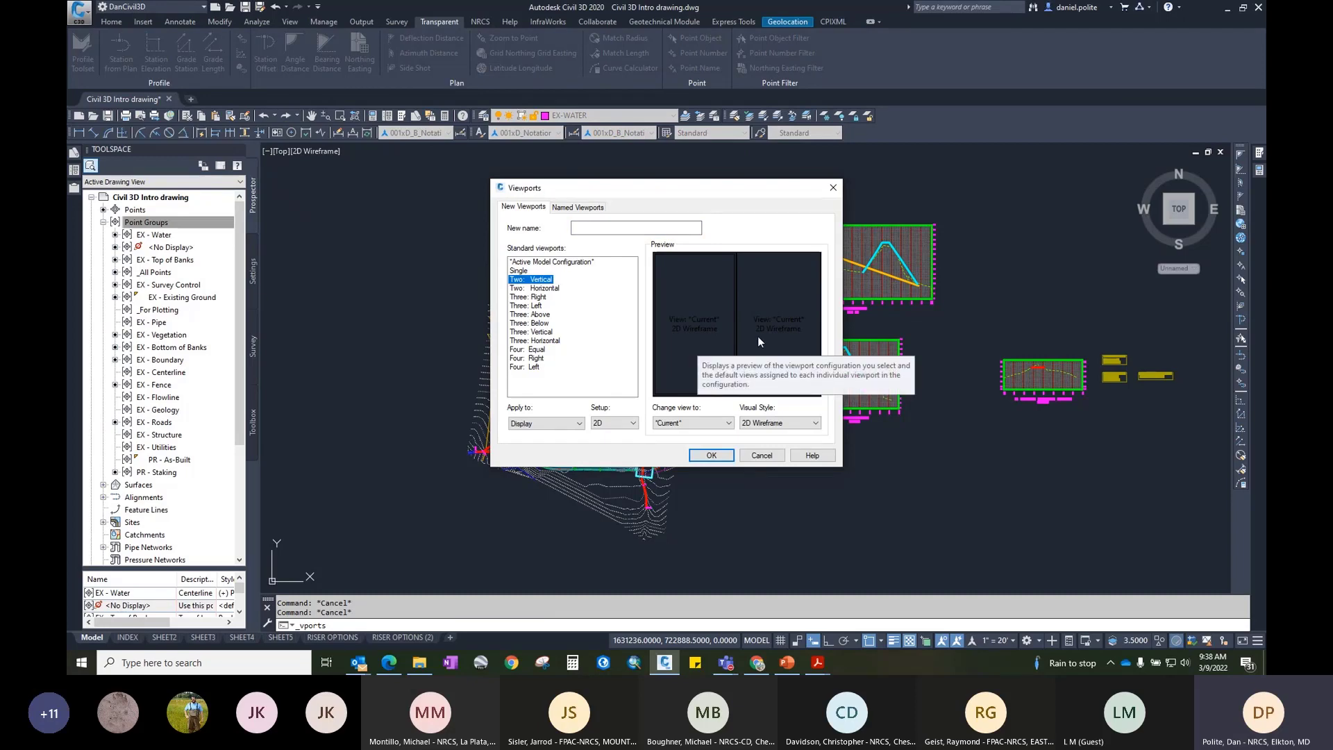
{"action": "left_click", "coordinate": [561, 209]}
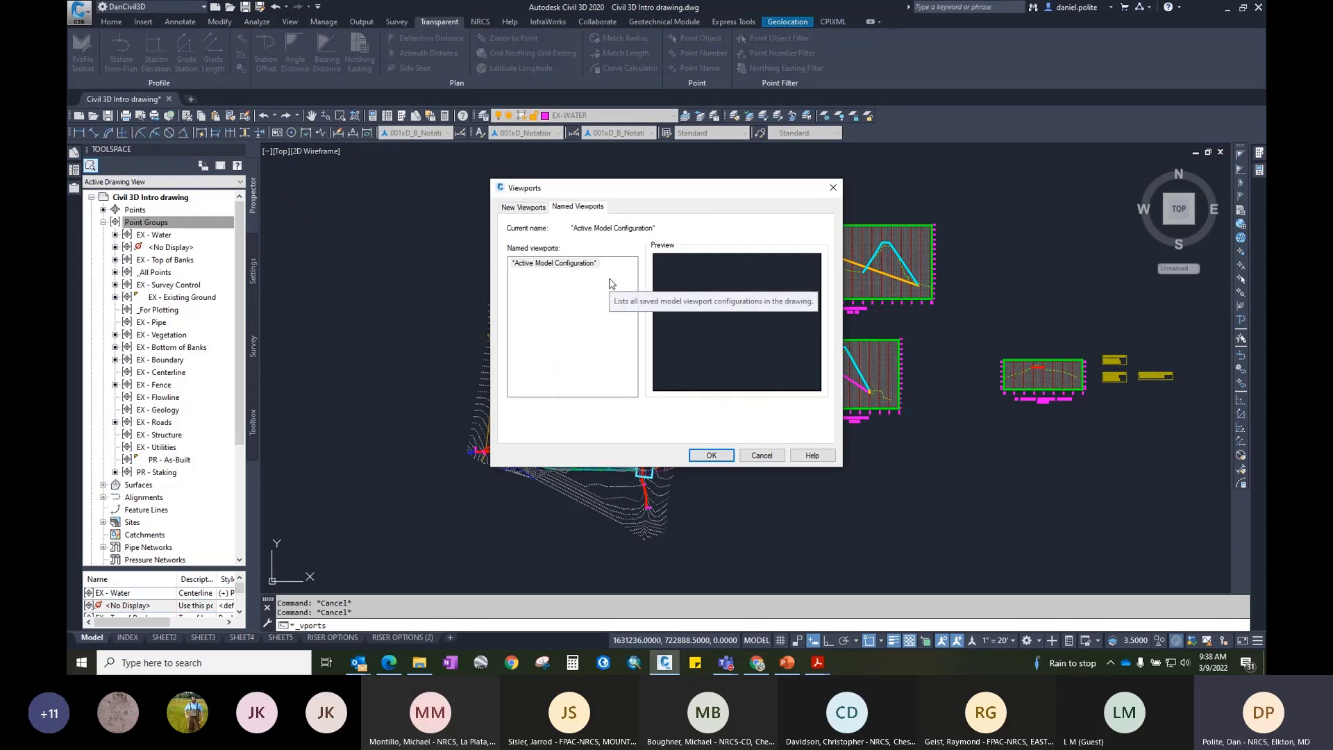
{"action": "left_click", "coordinate": [522, 207]}
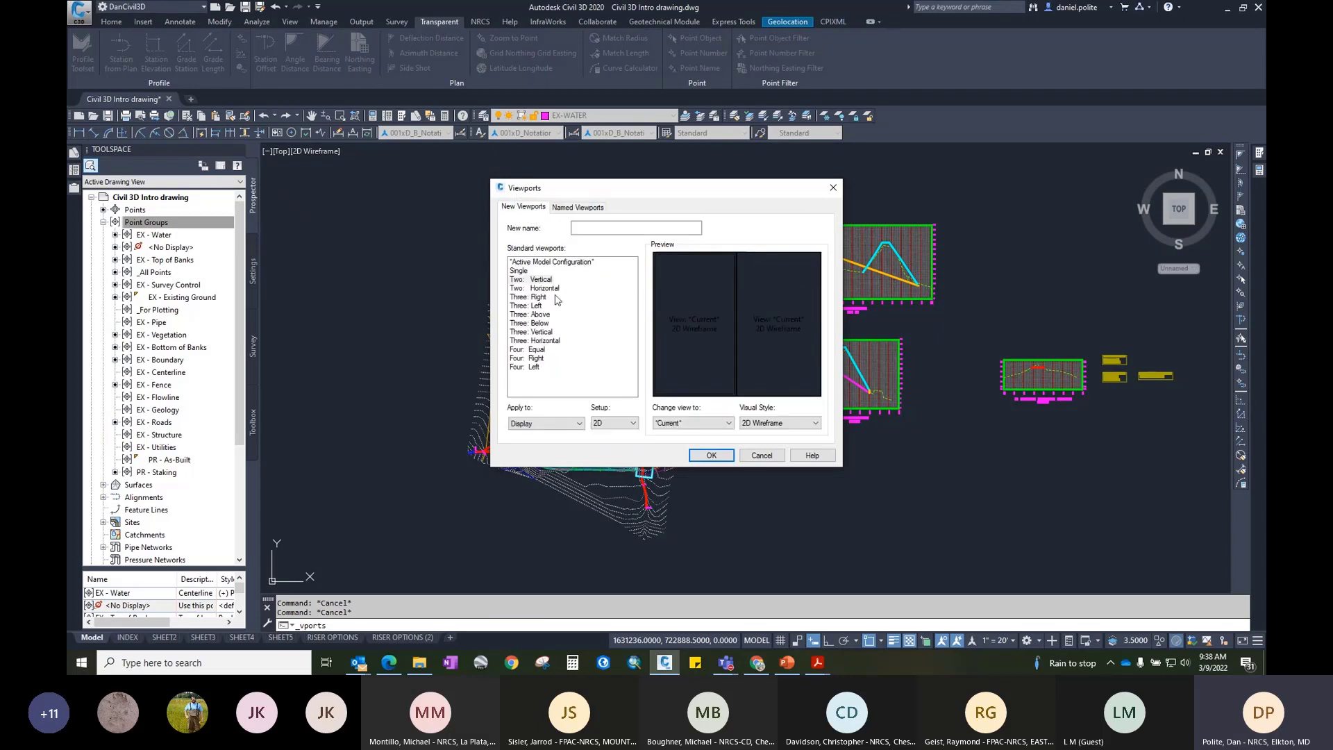
{"action": "left_click", "coordinate": [762, 455]}
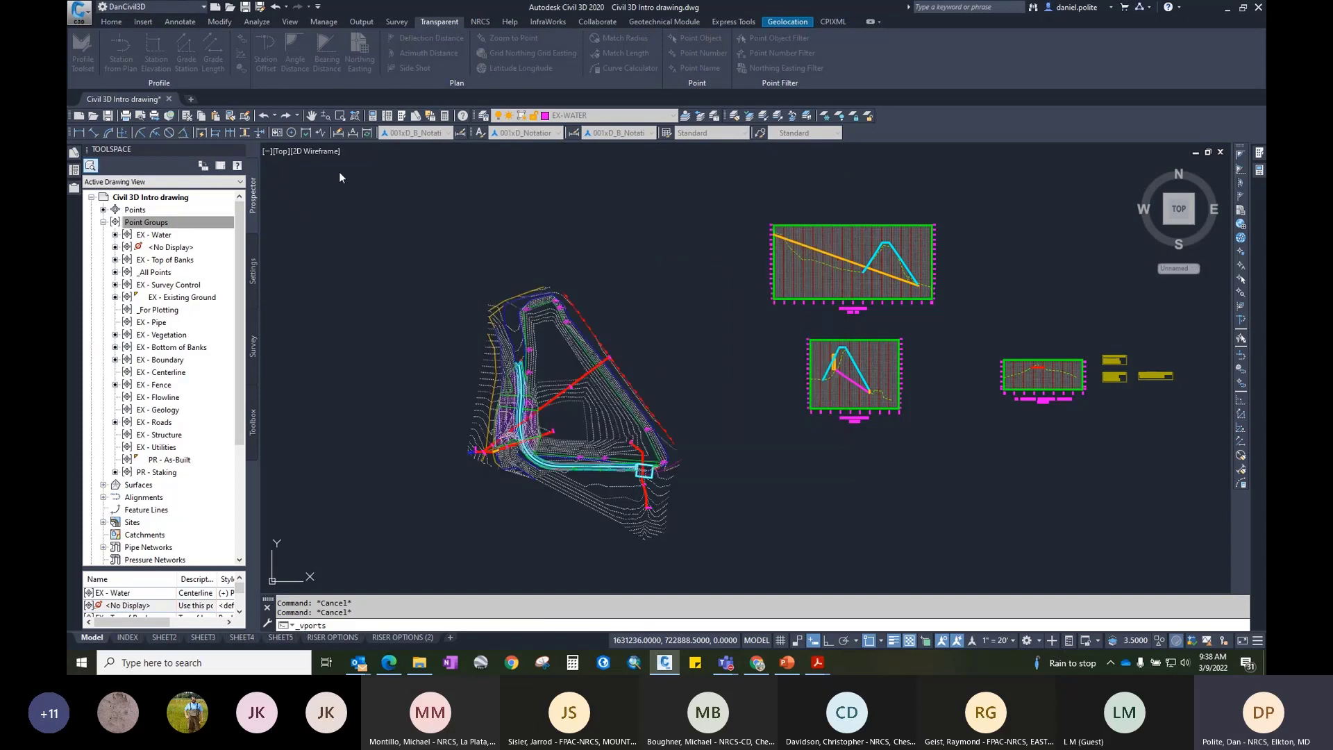
Step: Split model space into two horizontal viewports and lower the divider to make the plan viewport larger
{"action": "left_click", "coordinate": [268, 151]}
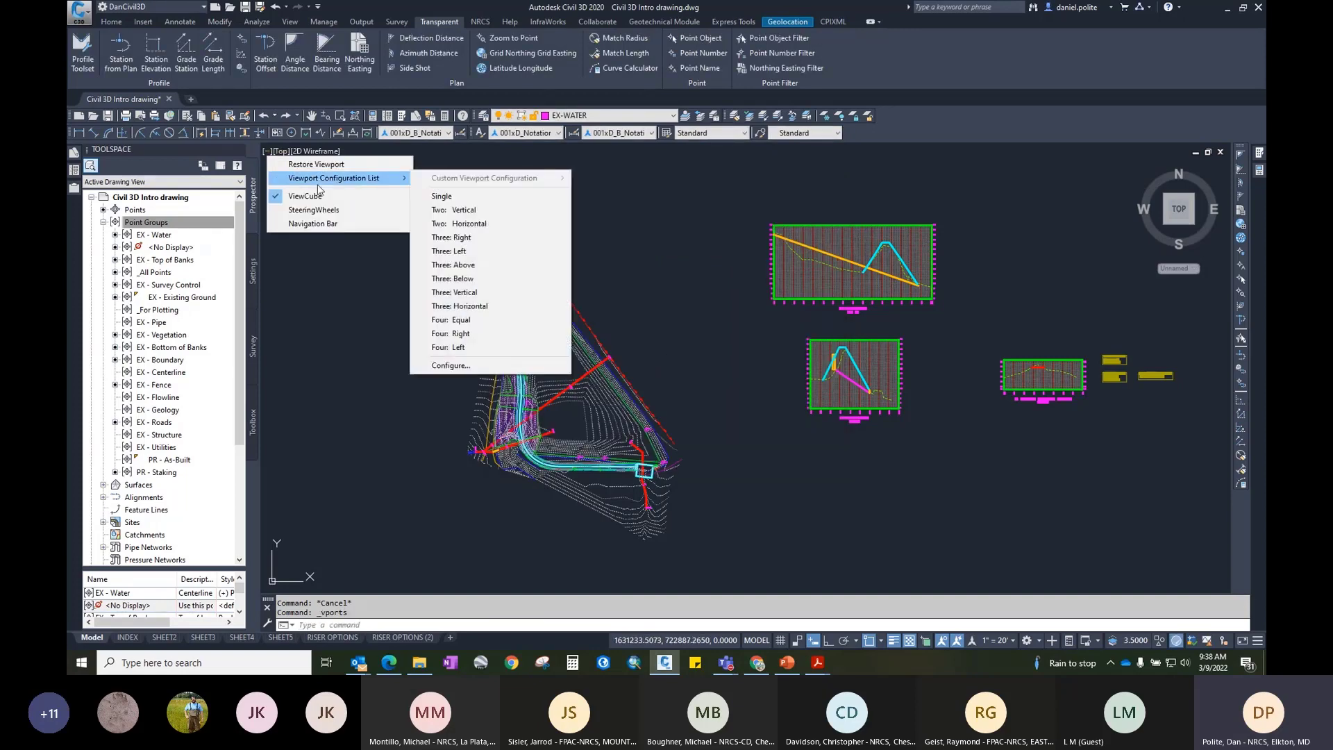
{"action": "left_click", "coordinate": [468, 223]}
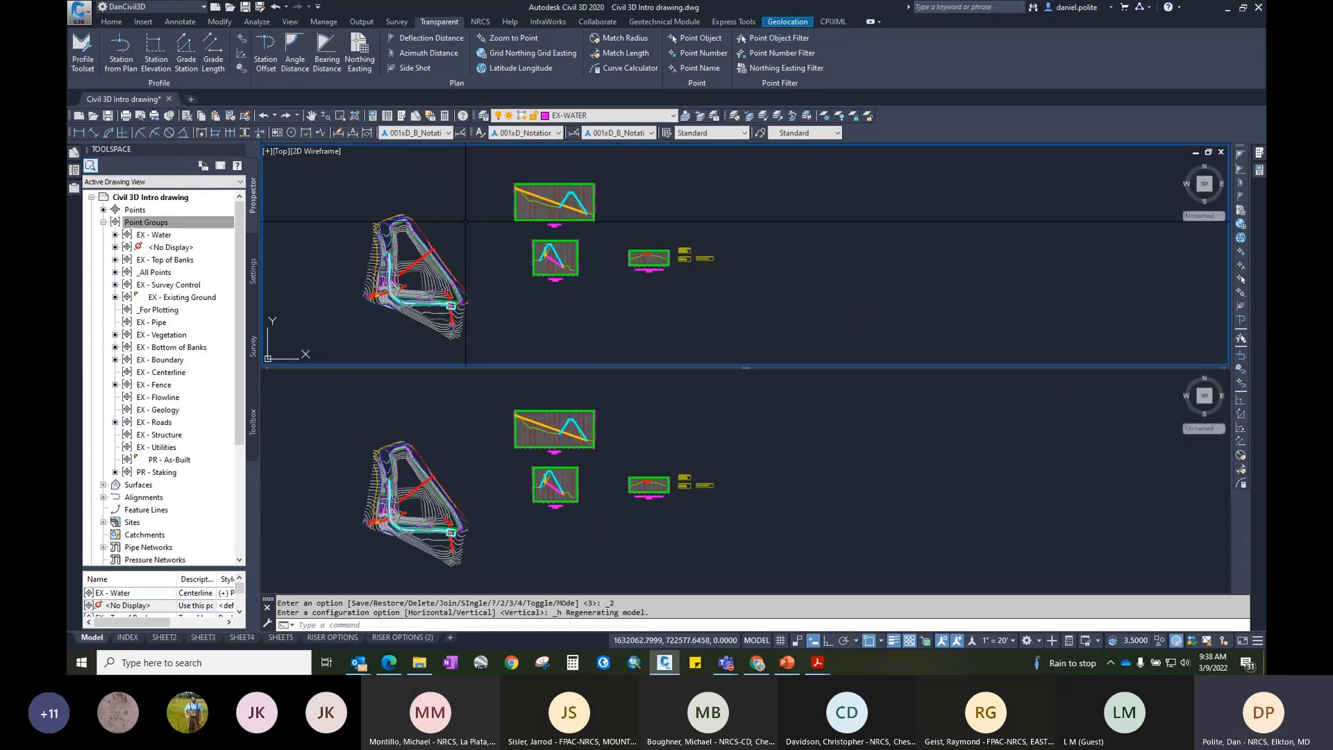
{"action": "mouse_move", "coordinate": [552, 237]}
{"action": "middle_mouse_down"}
{"action": "mouse_move", "coordinate": [451, 236]}
{"action": "mouse_move", "coordinate": [624, 243]}
{"action": "mouse_move", "coordinate": [682, 262]}
{"action": "middle_mouse_up"}
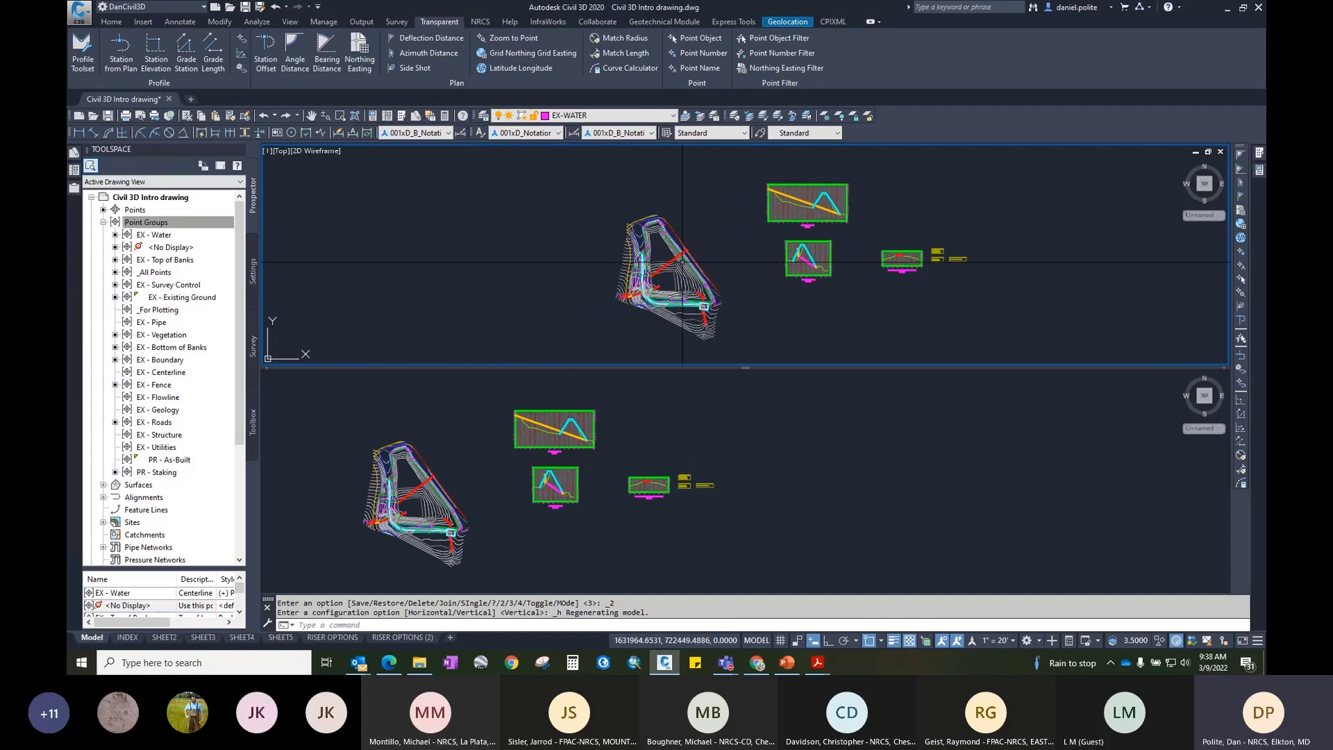
{"action": "left_click", "coordinate": [314, 460]}
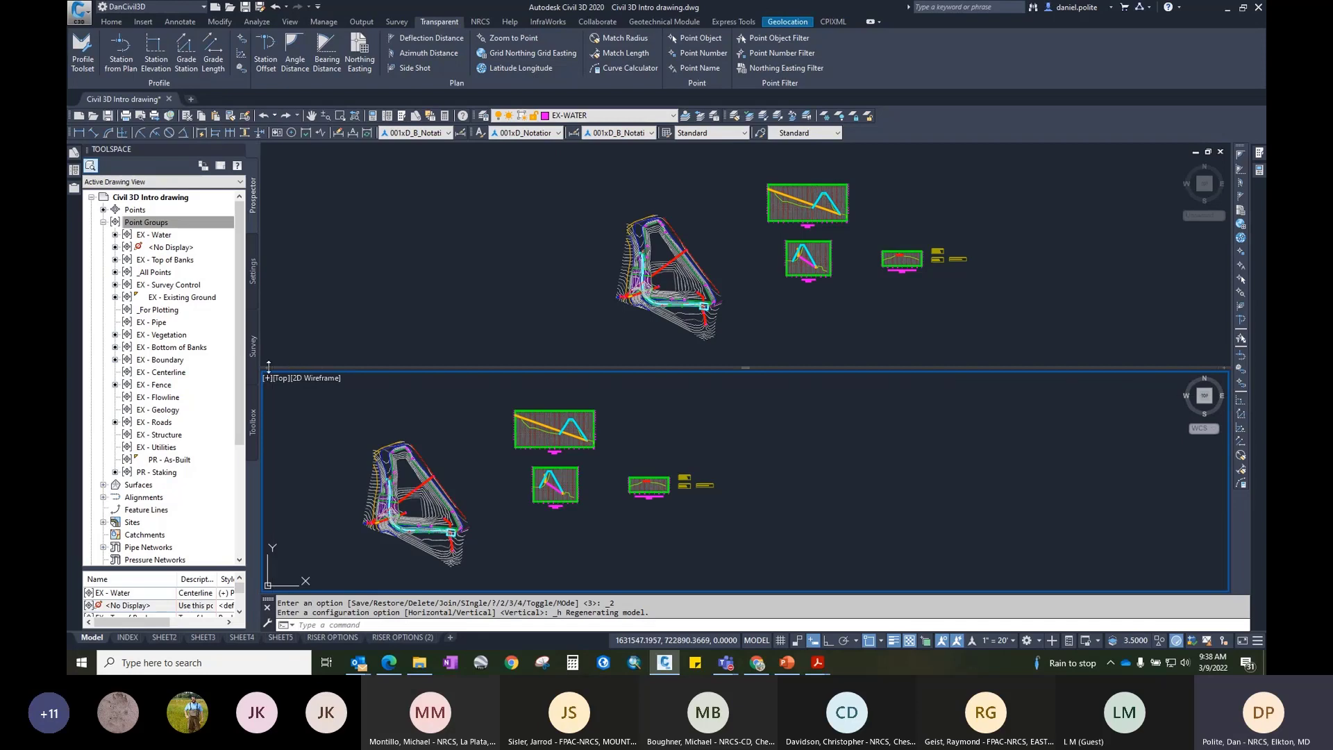
{"action": "left_click_drag", "start_coordinate": [470, 368], "coordinate": [483, 436]}
Step: Show the profile views in the lower viewport, and select the CL Proposed Pipe alignment in the upper one
{"action": "scroll", "coordinate": [671, 345], "scroll_direction": "up", "scroll_amount": 5}
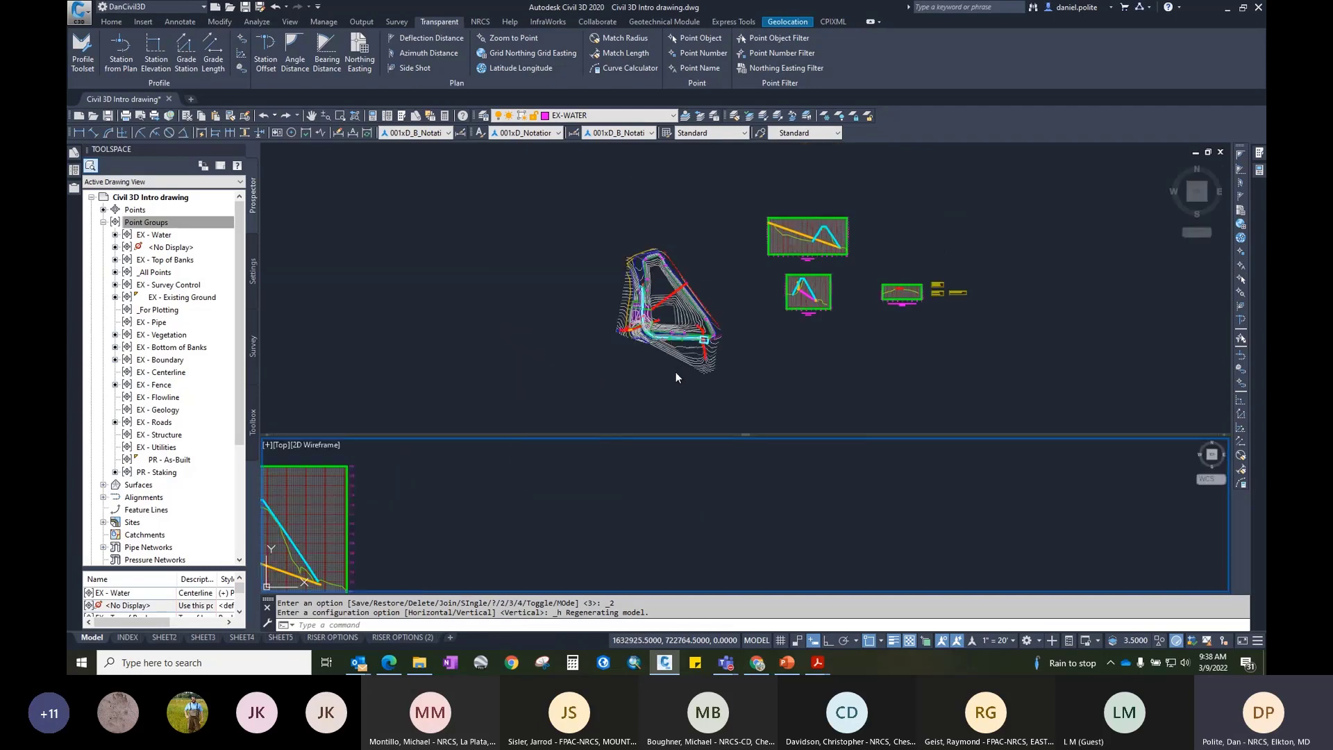
{"action": "scroll", "coordinate": [676, 375], "scroll_direction": "down", "scroll_amount": 5}
{"action": "left_click", "coordinate": [683, 318]}
{"action": "scroll", "coordinate": [683, 317], "scroll_direction": "up", "scroll_amount": 10}
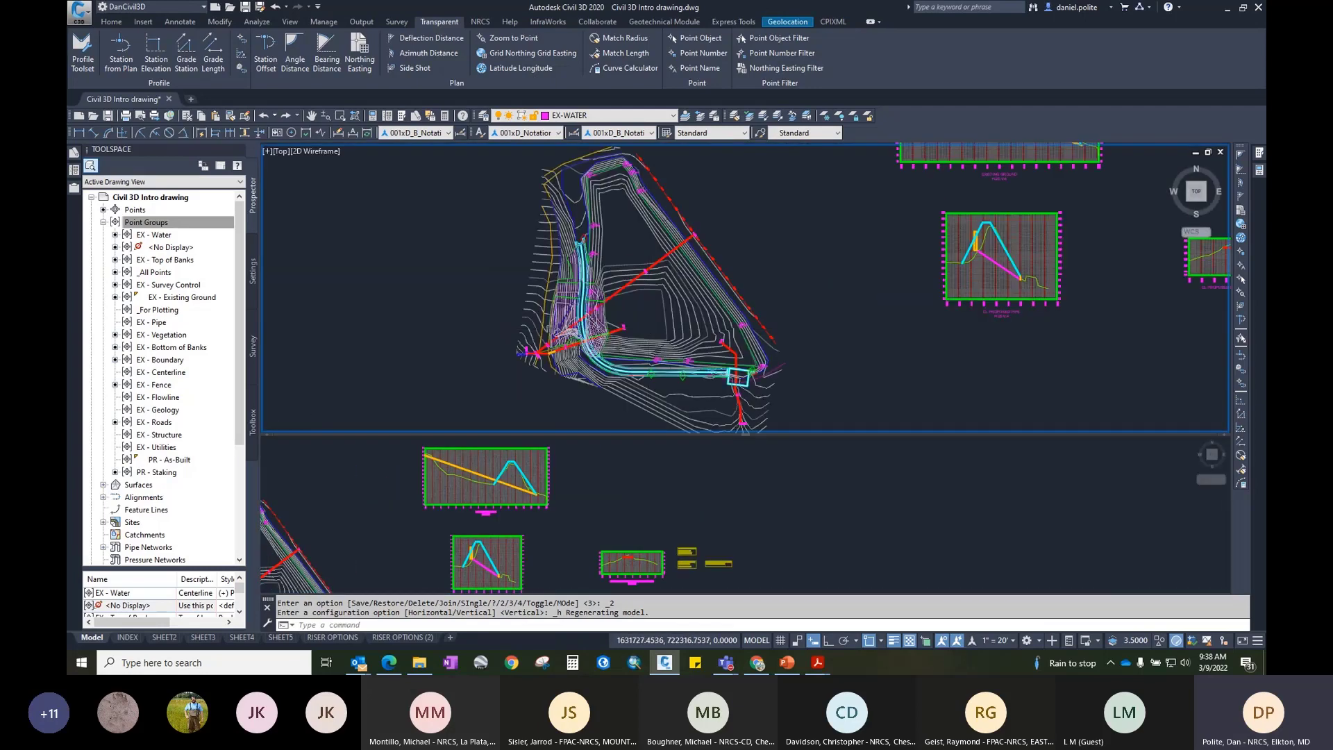
{"action": "scroll", "coordinate": [493, 327], "scroll_direction": "up", "scroll_amount": 4}
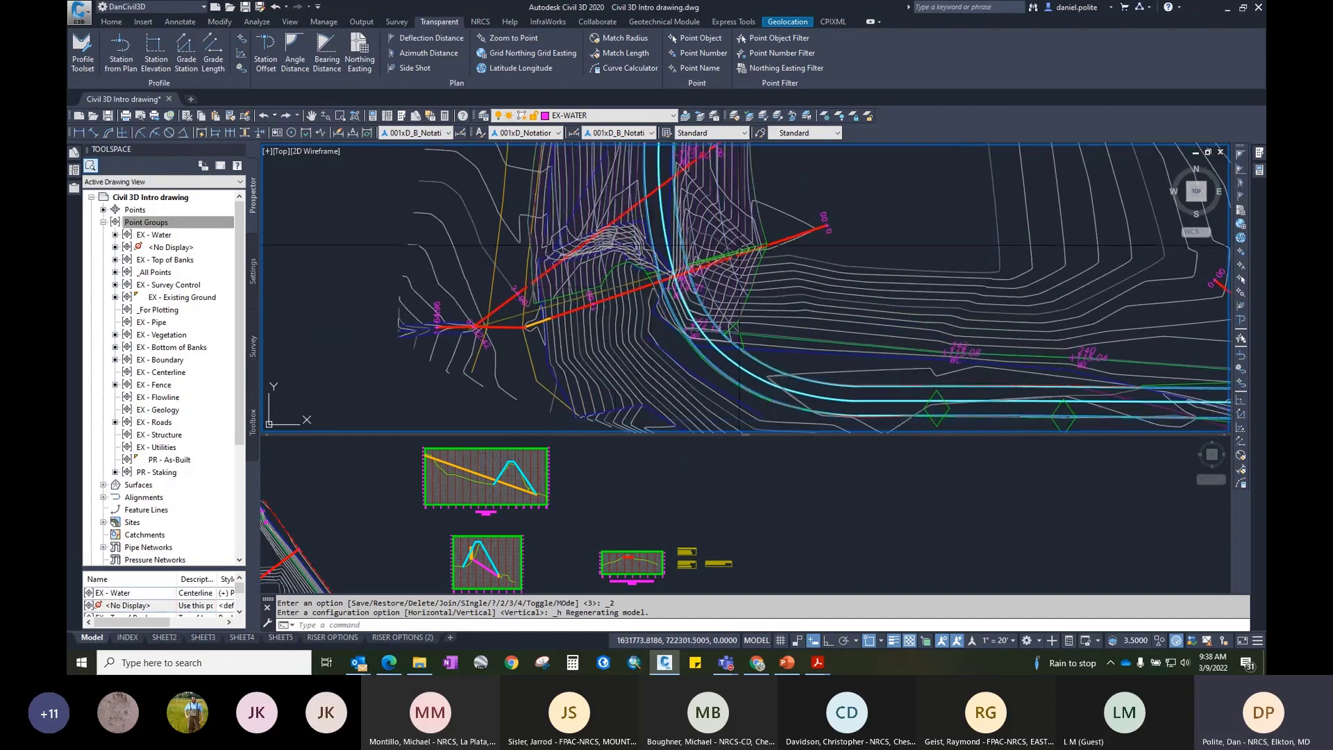
{"action": "left_click", "coordinate": [493, 327]}
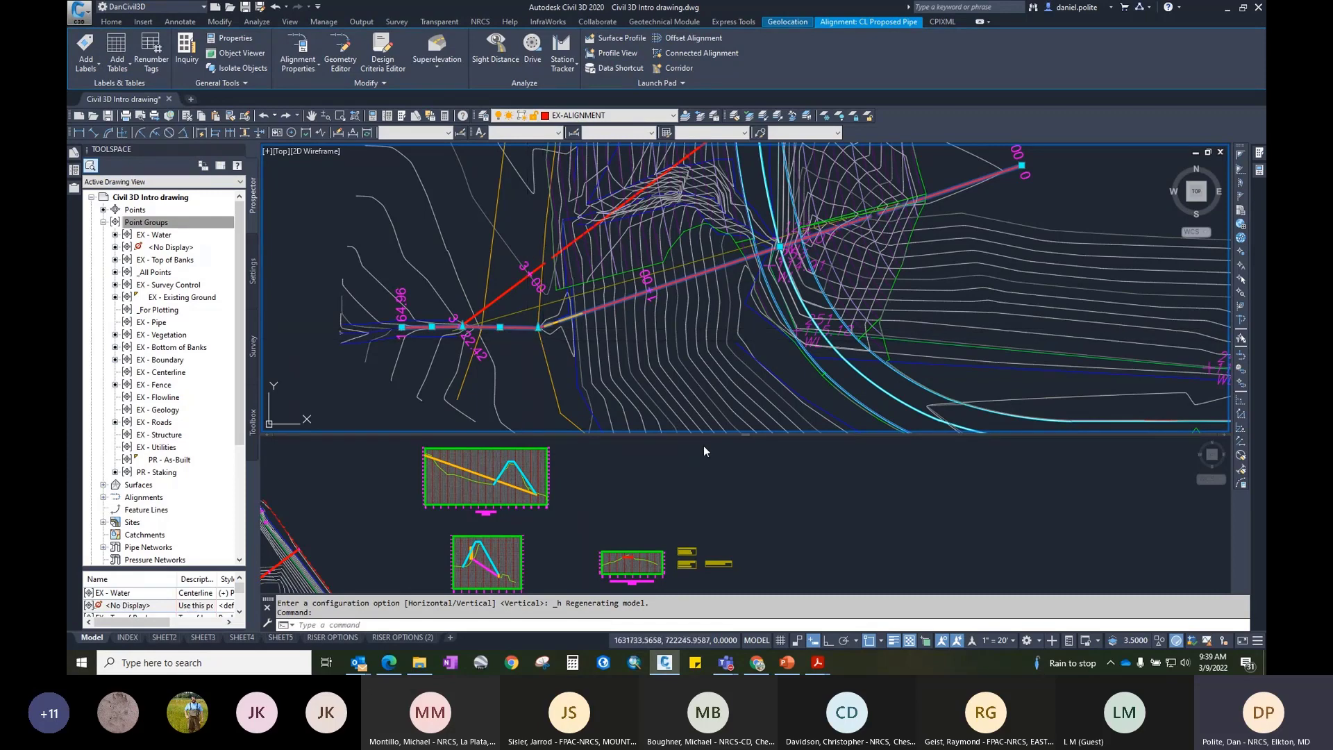
Step: Frame the CL Proposed Pipe profile view in the lower viewport, clear the selection, and raise the divider to enlarge that viewport
{"action": "left_click", "coordinate": [615, 479]}
{"action": "scroll", "coordinate": [614, 479], "scroll_direction": "down", "scroll_amount": 4}
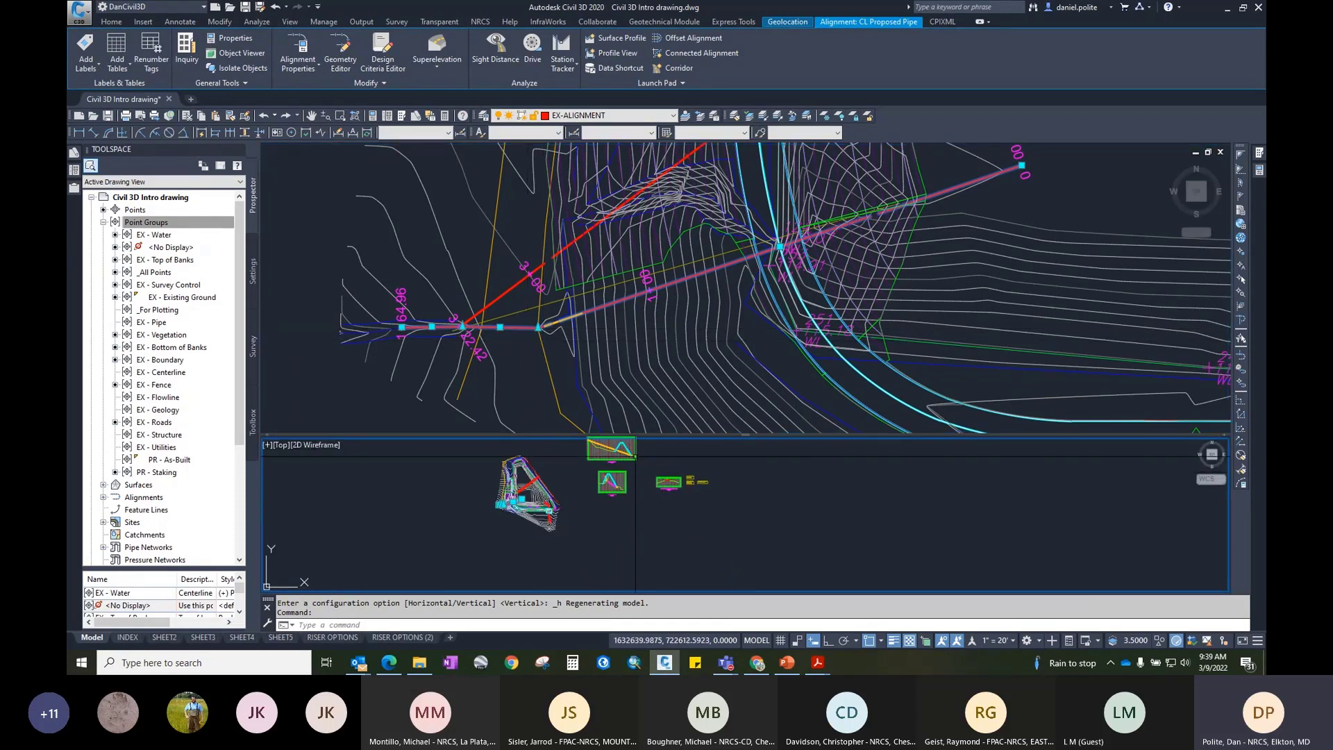
{"action": "scroll", "coordinate": [671, 454], "scroll_direction": "up", "scroll_amount": 5}
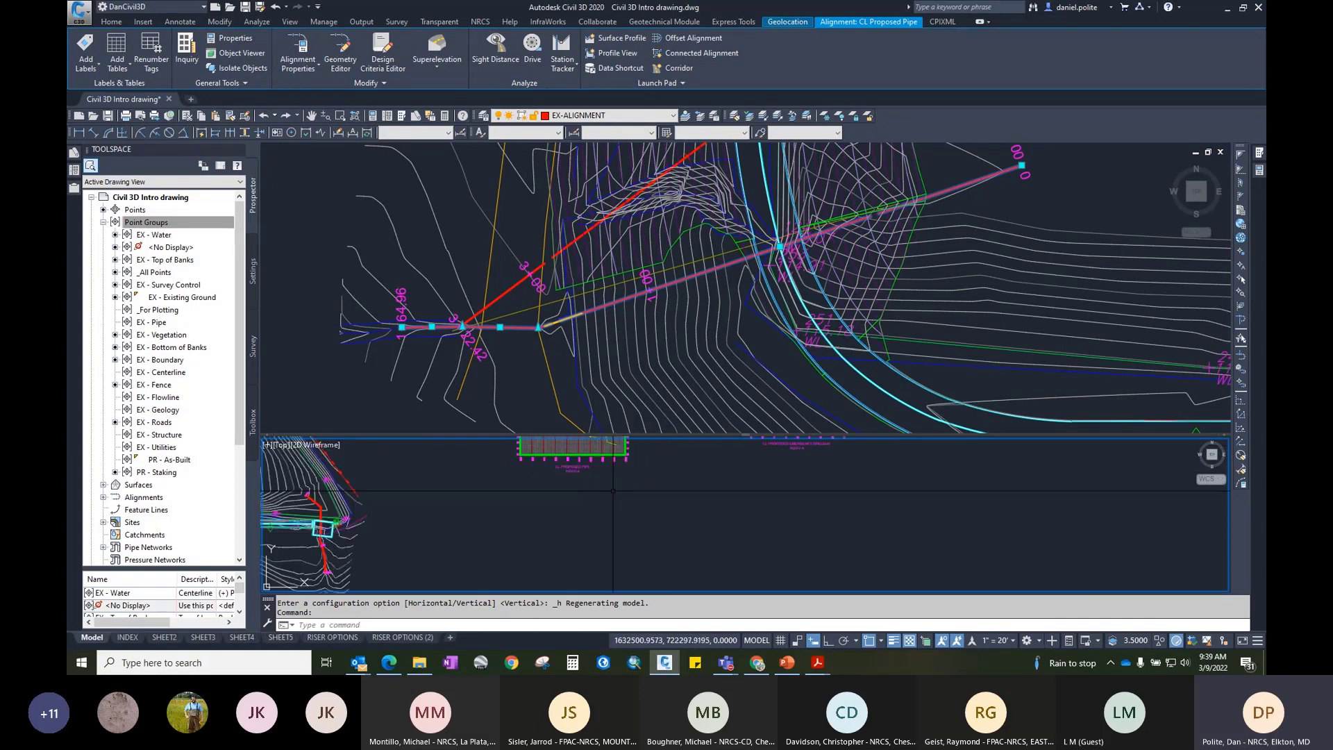
{"action": "middle_click_drag", "start_coordinate": [724, 515], "coordinate": [692, 567]}
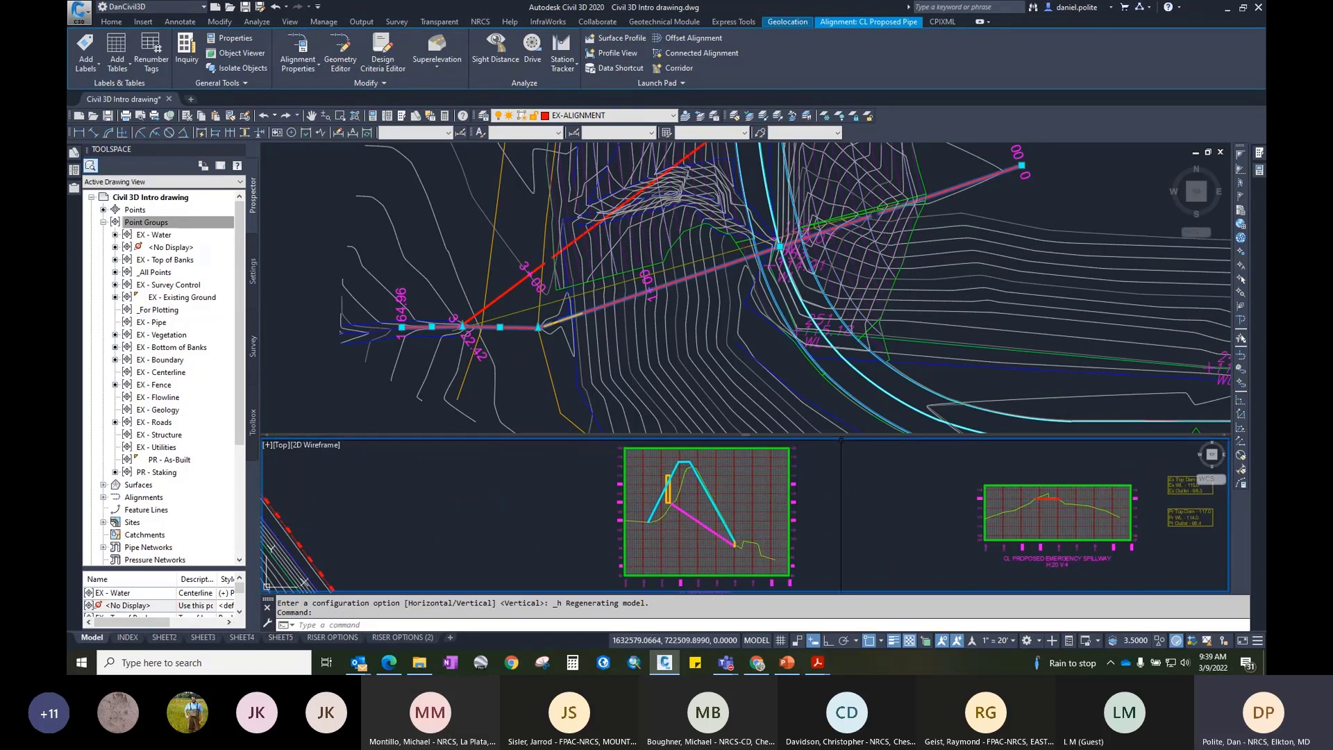
{"action": "key", "text": "Escape"}
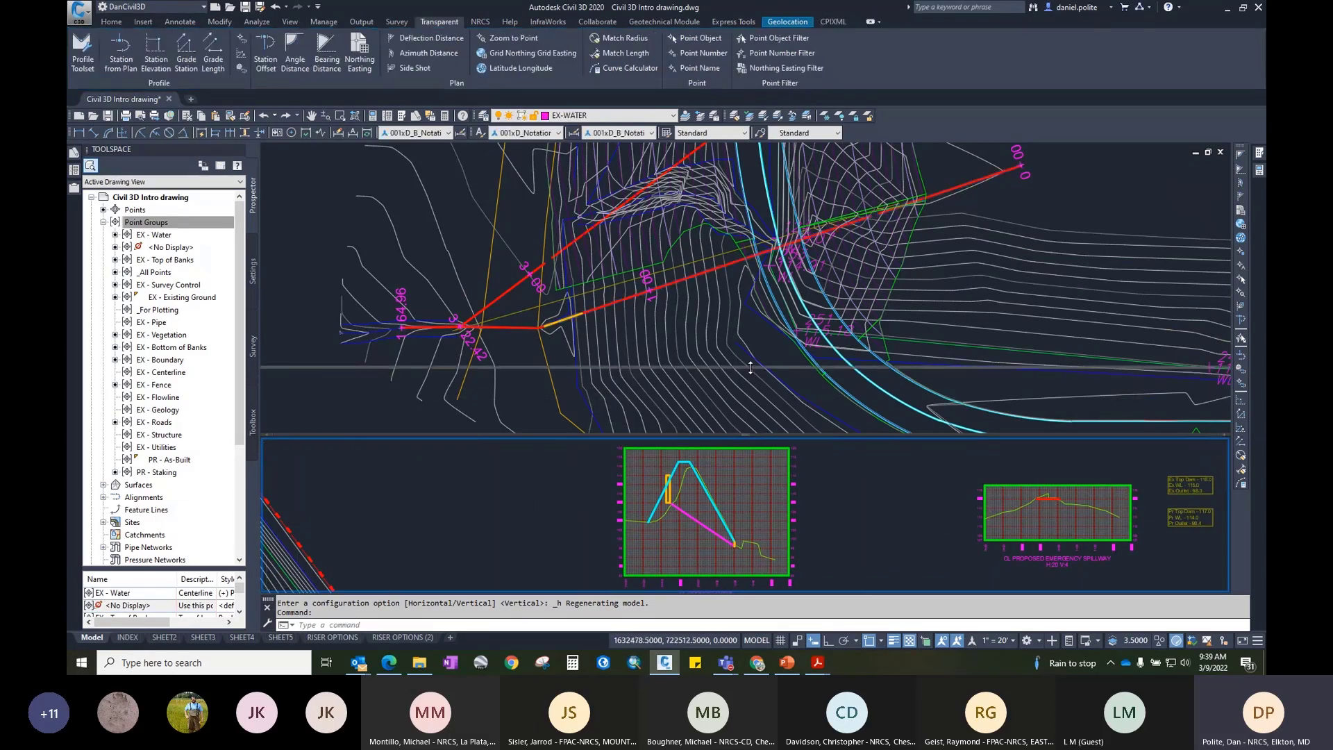
{"action": "left_click_drag", "start_coordinate": [749, 434], "coordinate": [748, 367]}
{"action": "scroll", "coordinate": [703, 535], "scroll_direction": "up", "scroll_amount": 5}
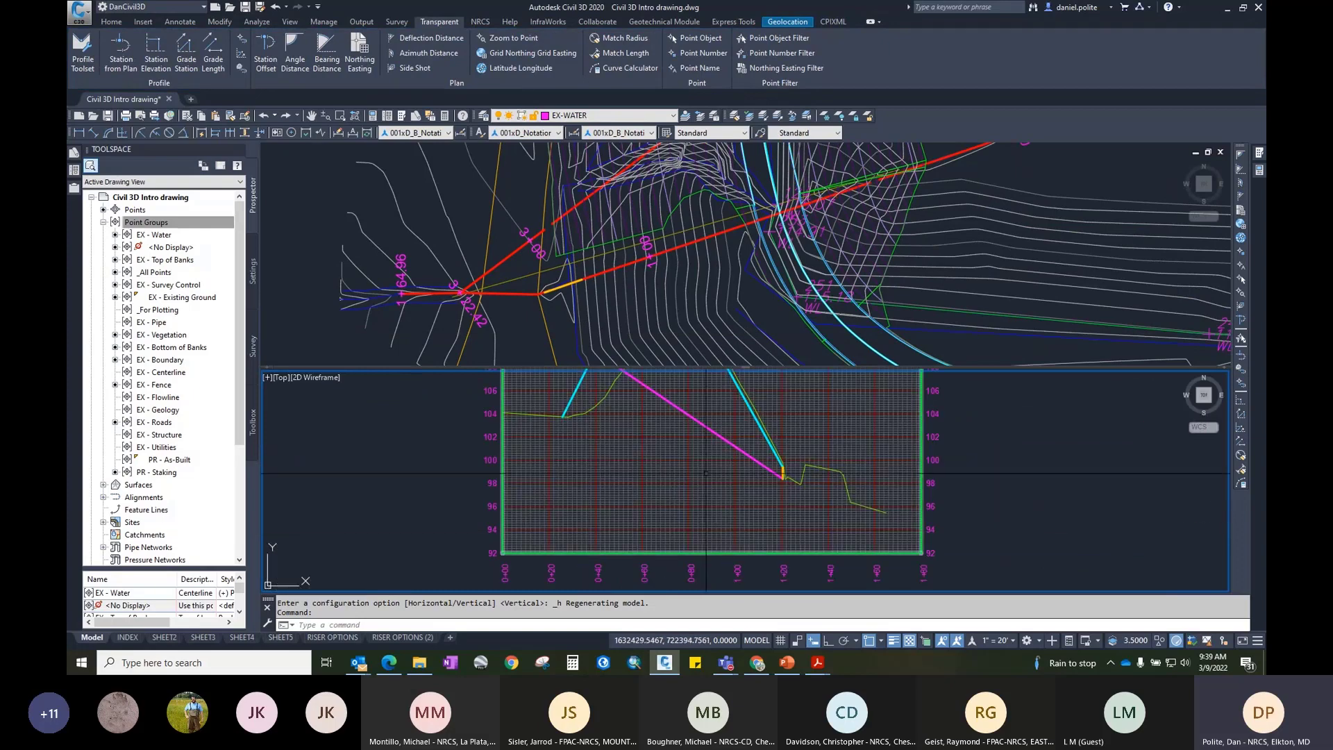
Step: Move the CL Proposed Pipe alignment's PI at the end of the orange line slightly north in the plan viewport
{"action": "left_click", "coordinate": [611, 271]}
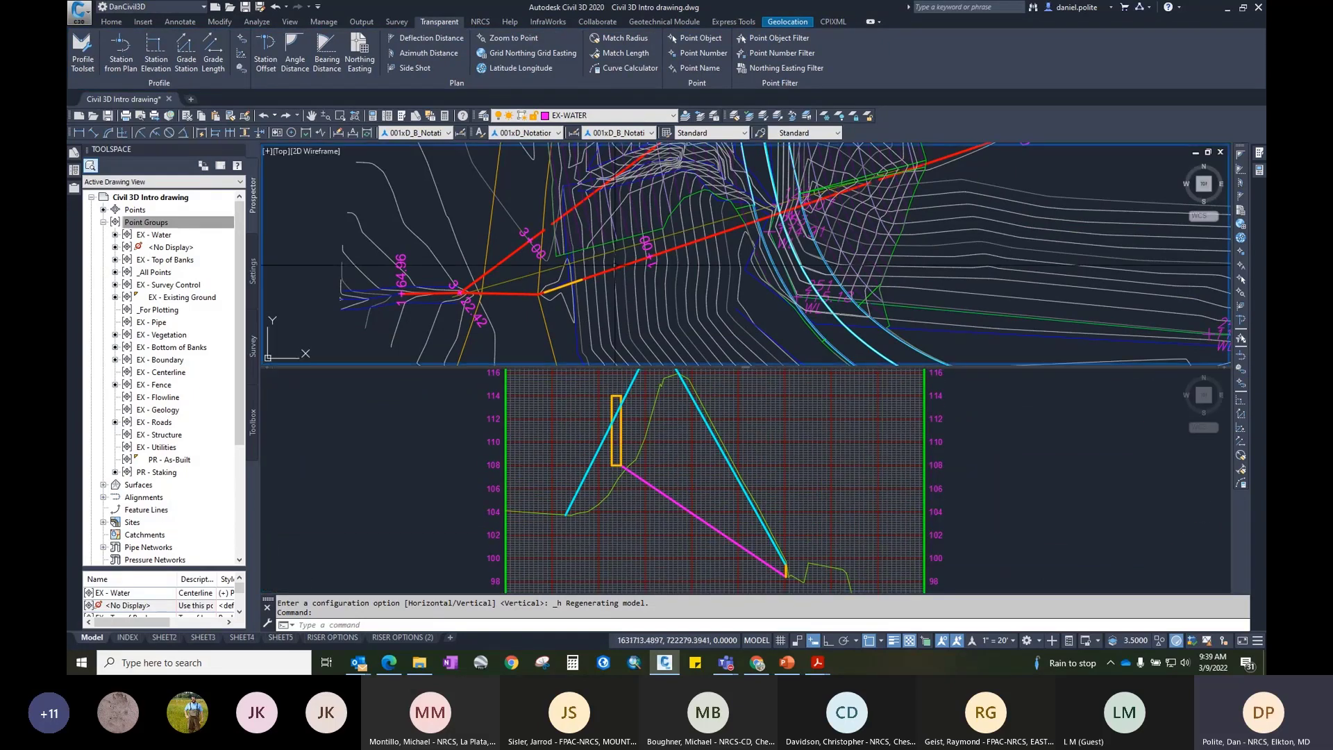
{"action": "left_click", "coordinate": [538, 293]}
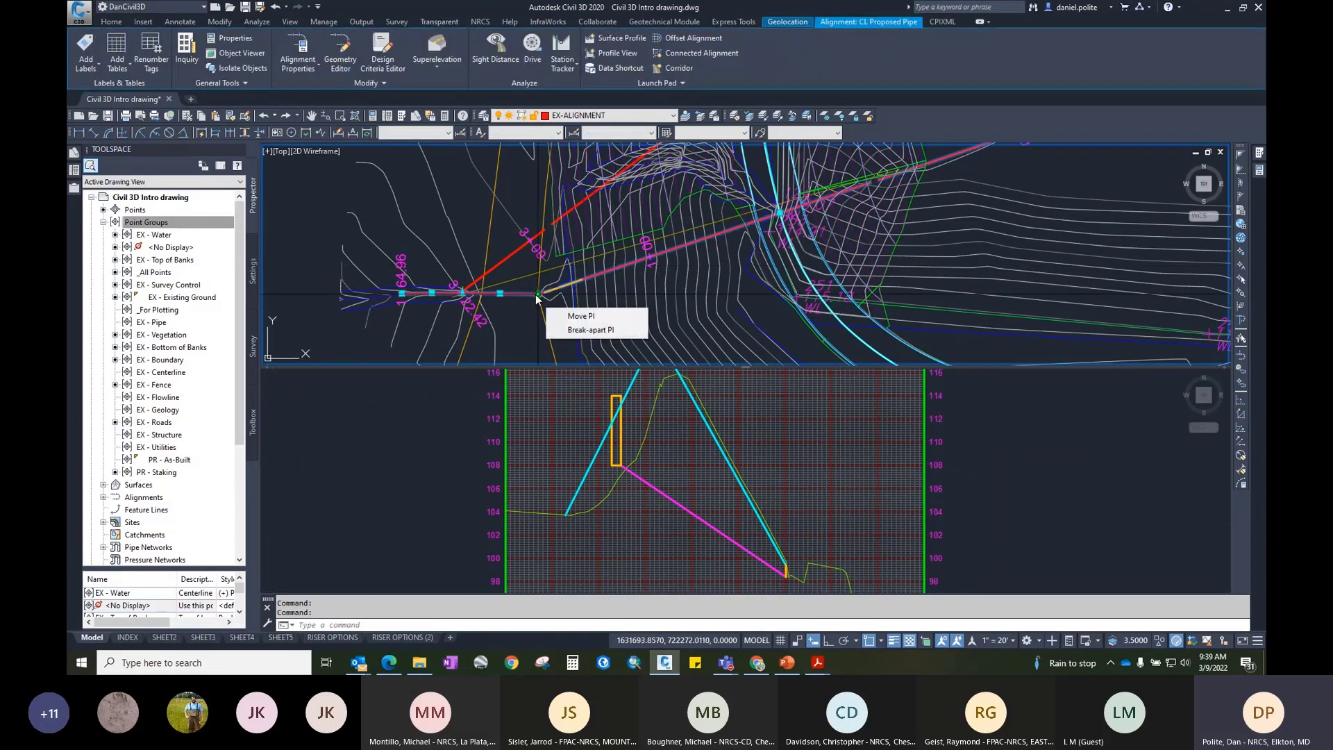
{"action": "left_click", "coordinate": [538, 294]}
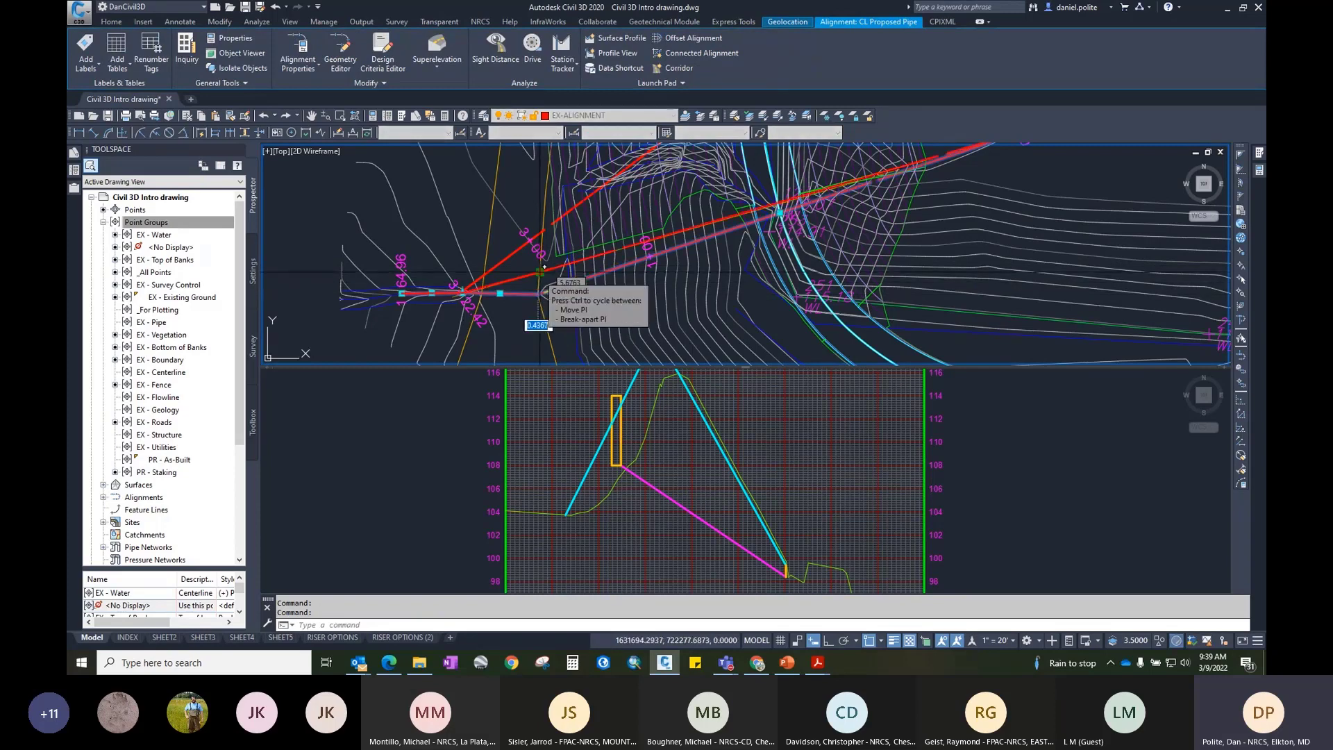
{"action": "left_click", "coordinate": [540, 271]}
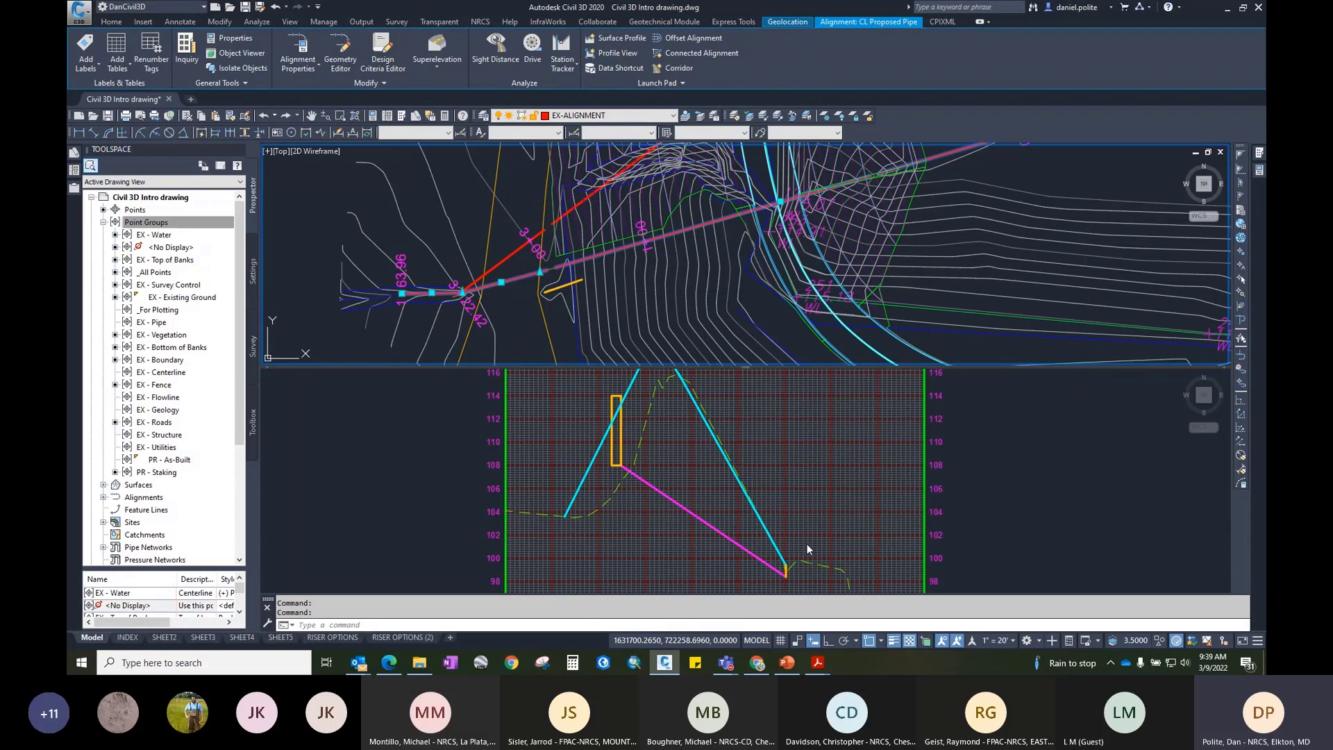
Step: Move the CL Proposed Pipe alignment's PI back to its original location at the end of the orange line
{"action": "left_click", "coordinate": [540, 273]}
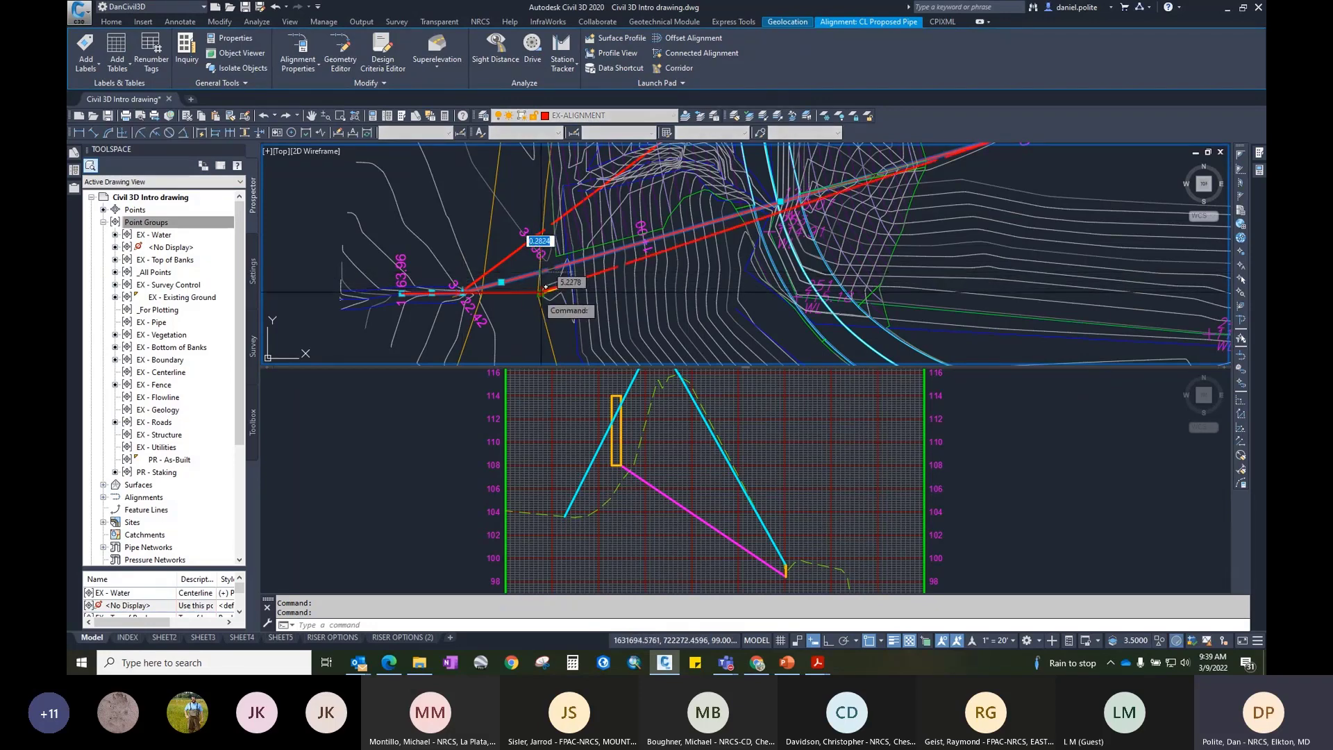
{"action": "scroll", "coordinate": [538, 293], "scroll_direction": "up", "scroll_amount": 5}
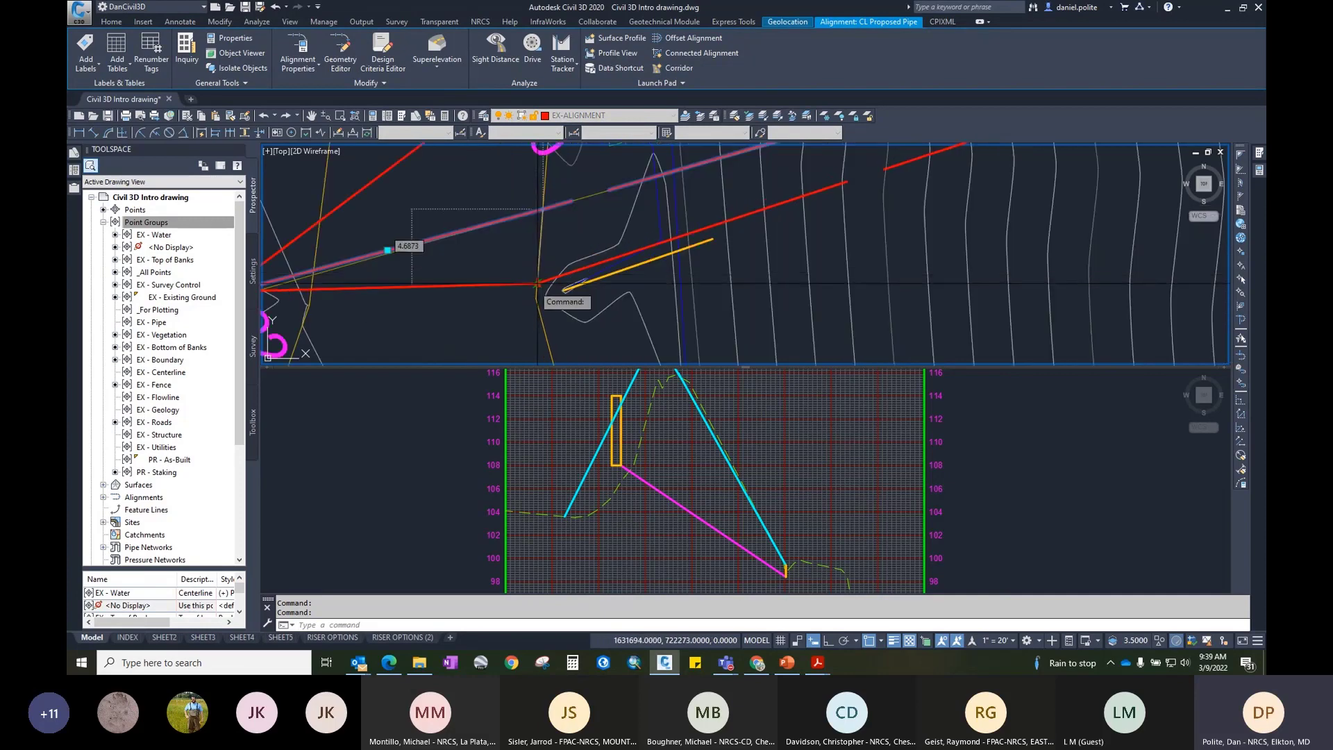
{"action": "left_click", "coordinate": [537, 297]}
{"action": "scroll", "coordinate": [633, 328], "scroll_direction": "down", "scroll_amount": 4}
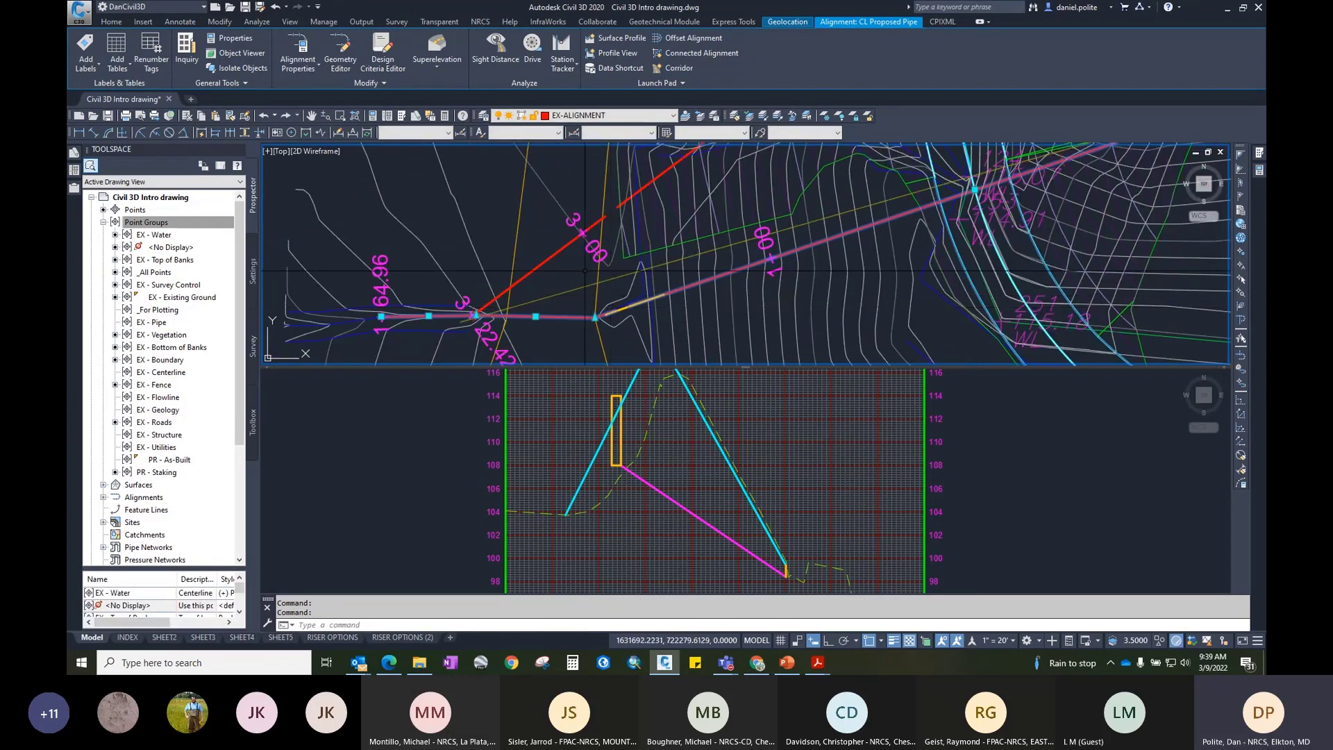
{"action": "scroll", "coordinate": [585, 270], "scroll_direction": "down", "scroll_amount": 2}
{"action": "scroll", "coordinate": [710, 372], "scroll_direction": "down", "scroll_amount": 2}
Step: Bring the CL Proposed Pipe profile view and part of the pond plan into view together in the lower viewport
{"action": "left_click", "coordinate": [707, 432]}
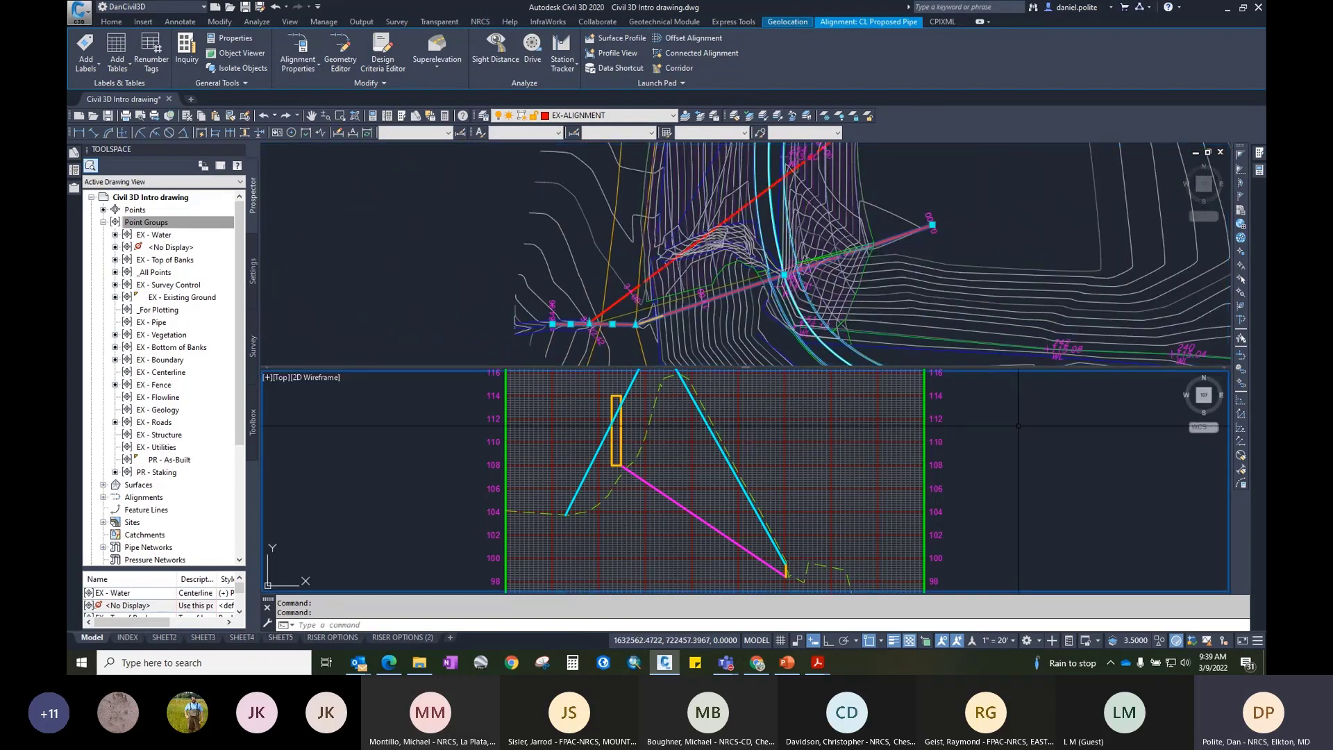
{"action": "scroll", "coordinate": [707, 432], "scroll_direction": "down", "scroll_amount": 2}
{"action": "scroll", "coordinate": [707, 431], "scroll_direction": "down", "scroll_amount": 2}
{"action": "middle_click_drag", "start_coordinate": [707, 431], "coordinate": [674, 466]}
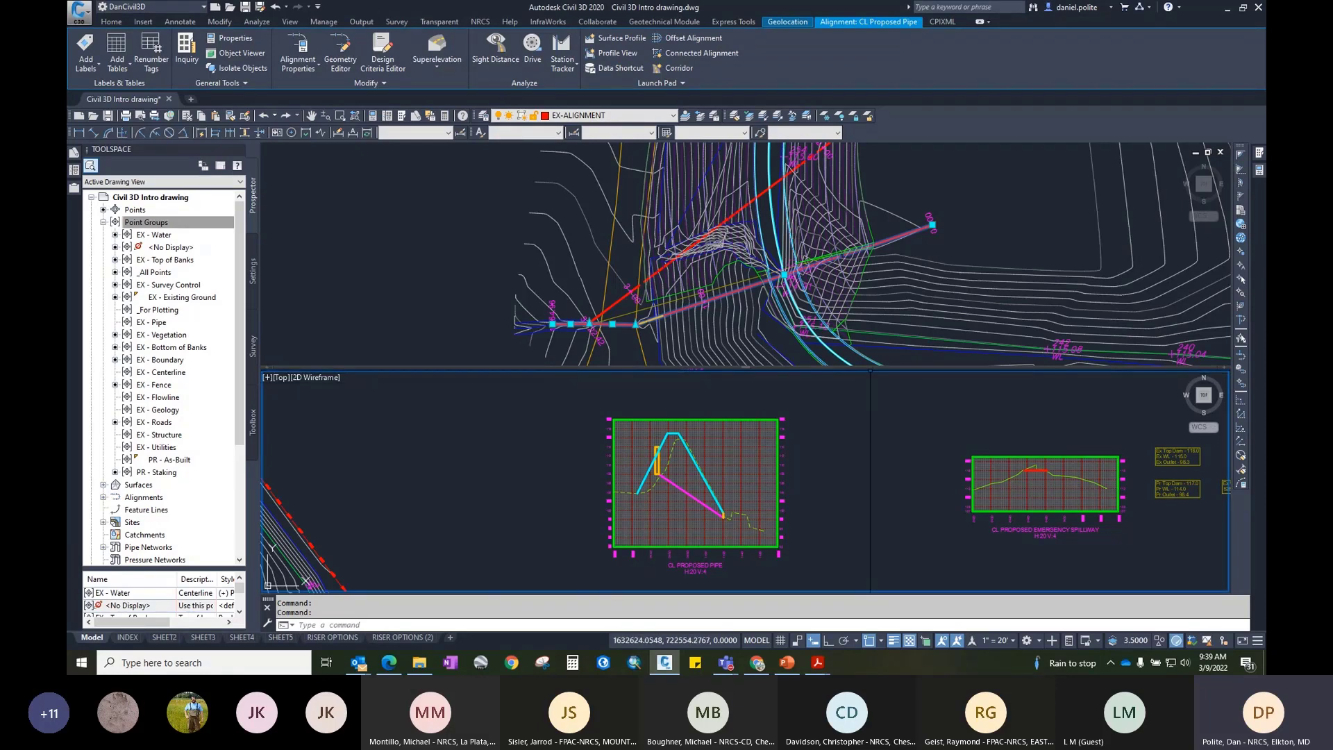
{"action": "middle_click_drag", "start_coordinate": [557, 424], "coordinate": [833, 431]}
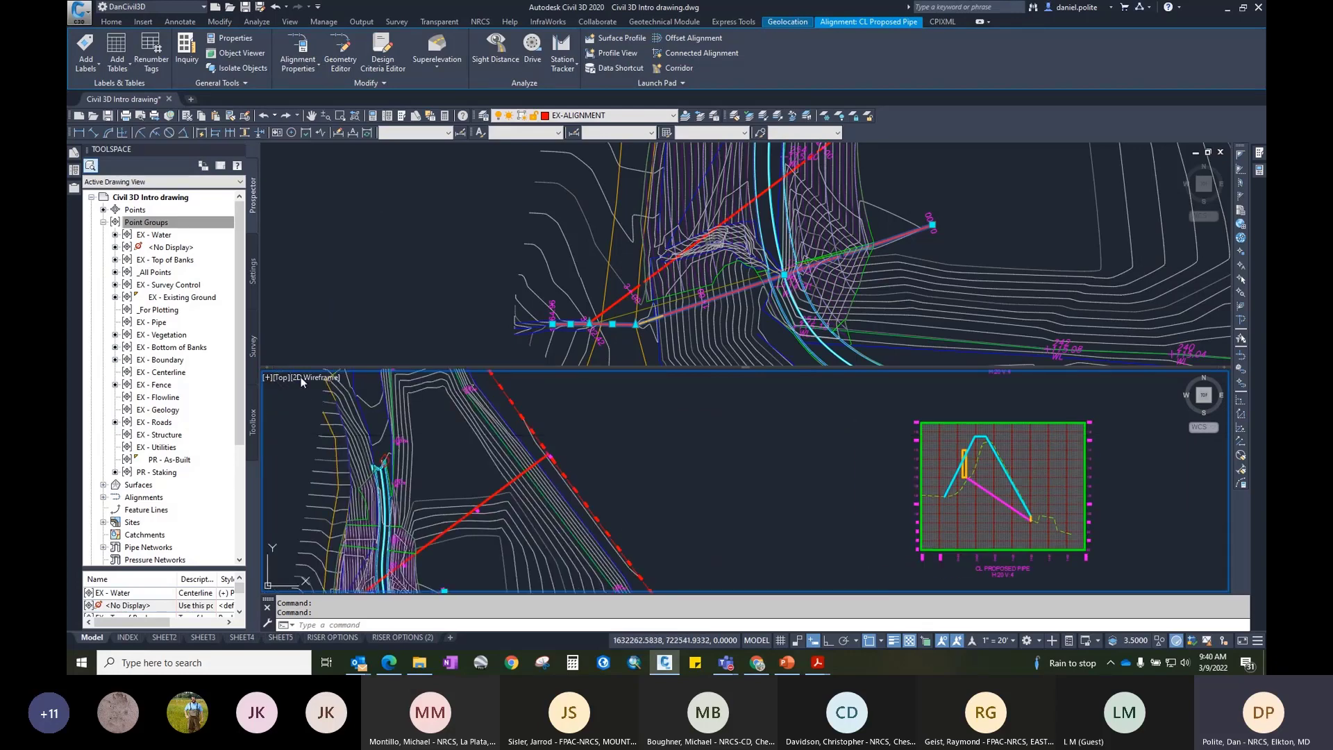
Step: Change the model space viewport configuration to Three: Horizontal
{"action": "left_click", "coordinate": [481, 151]}
{"action": "mouse_move", "coordinate": [555, 177]}
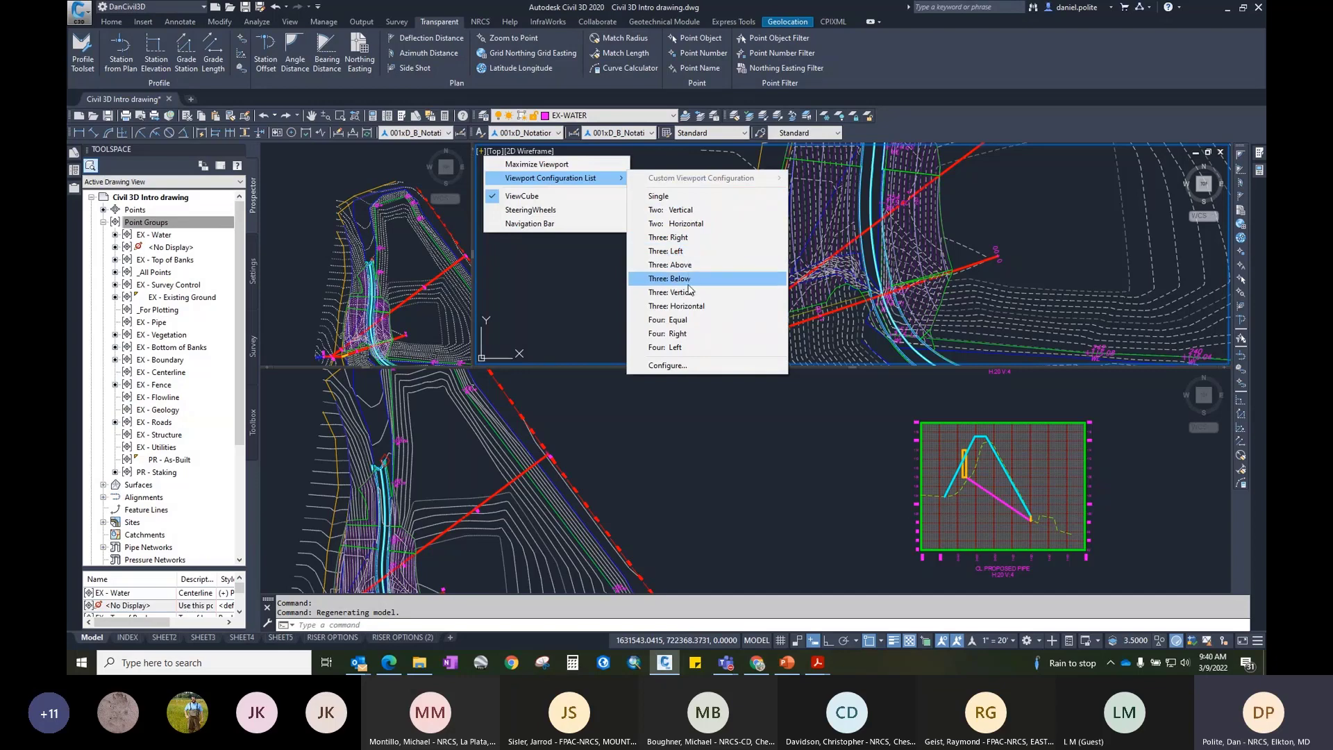
{"action": "left_click", "coordinate": [677, 306]}
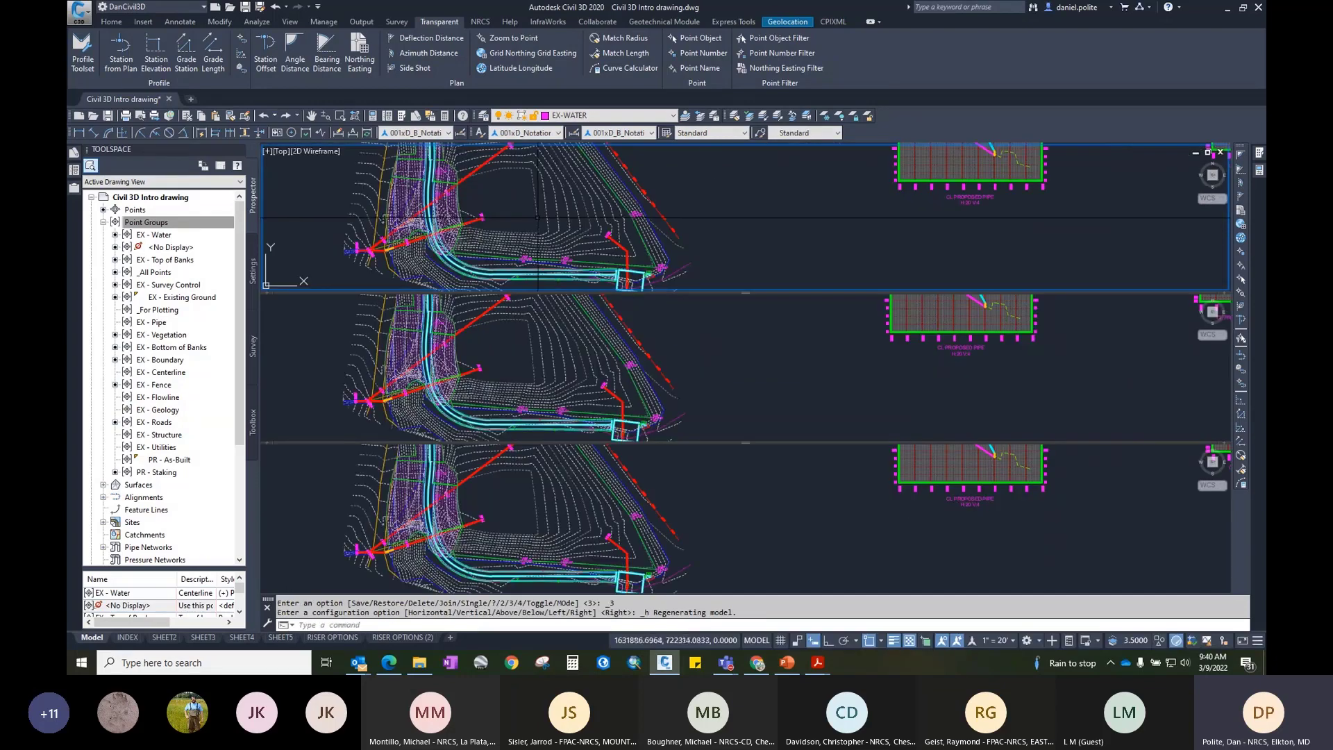
{"action": "scroll", "coordinate": [862, 358], "scroll_direction": "down", "scroll_amount": 2}
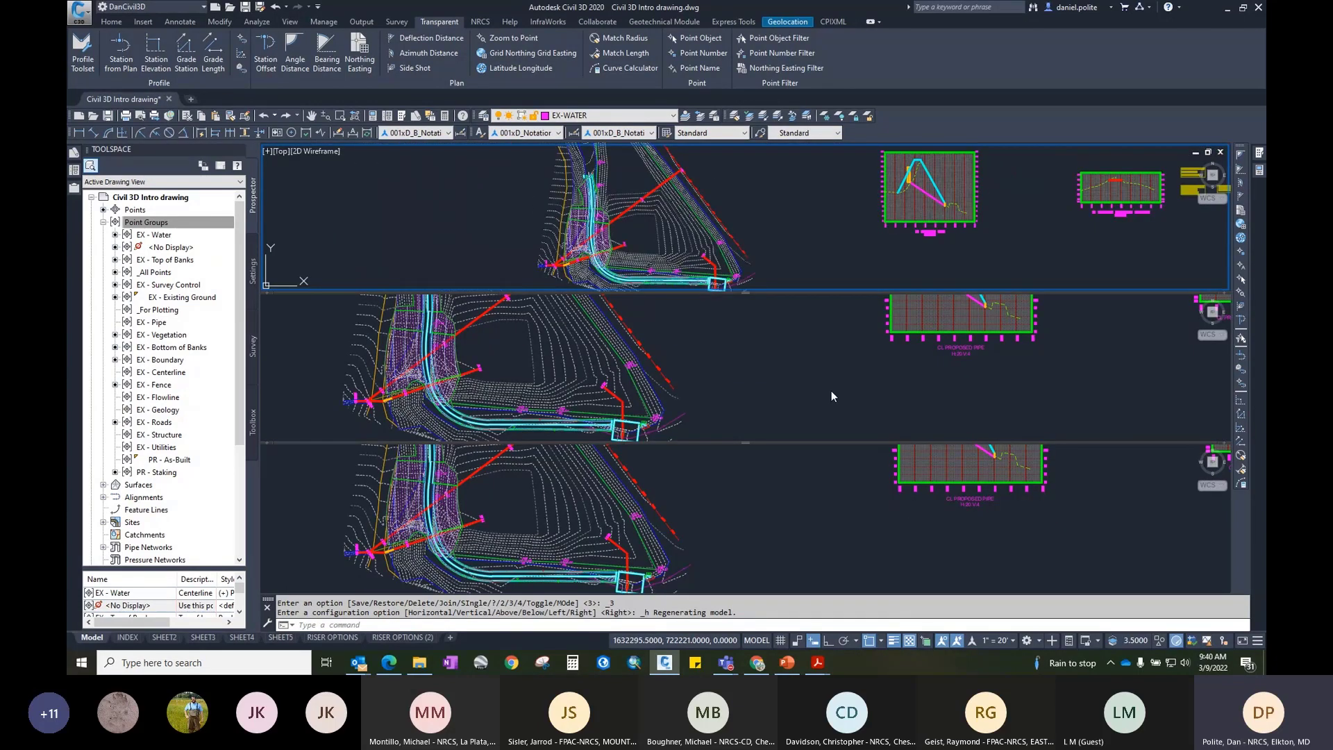
{"action": "scroll", "coordinate": [830, 390], "scroll_direction": "up", "scroll_amount": 2}
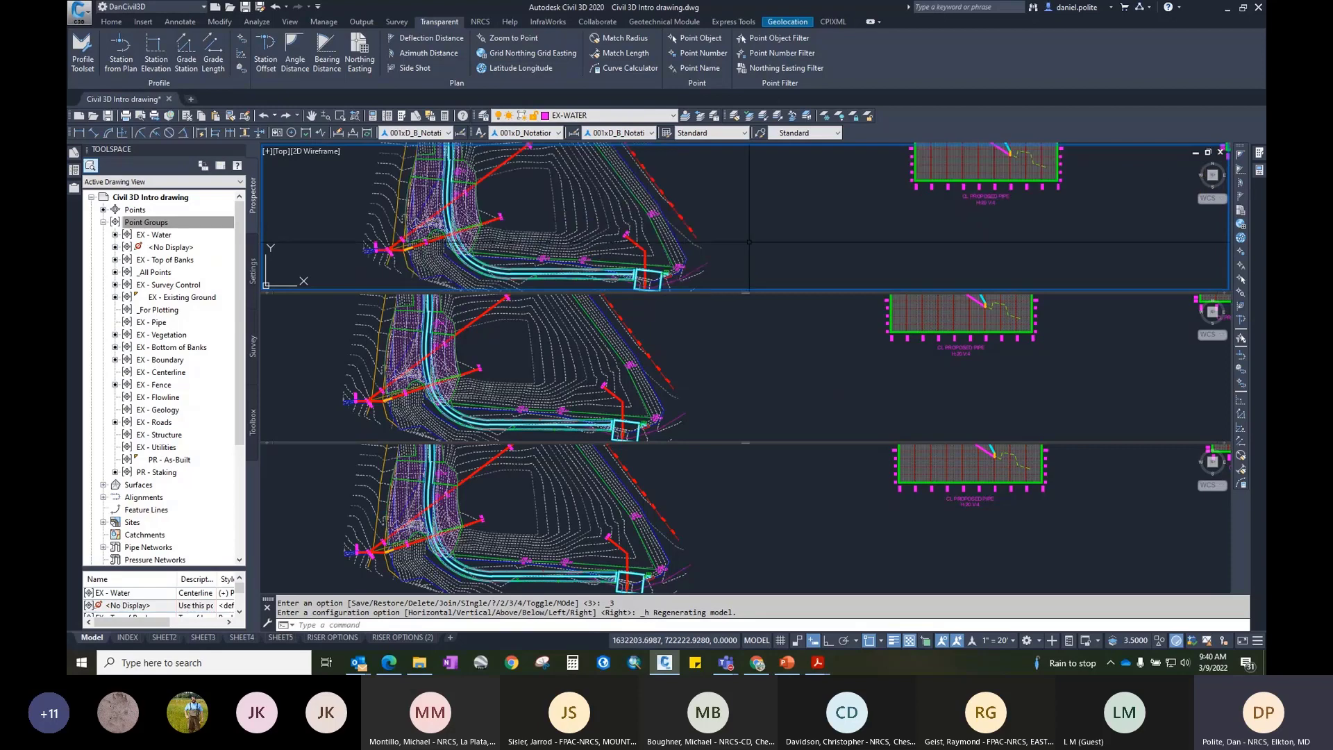
Step: Change the model space viewport configuration to Four: Equal
{"action": "left_click", "coordinate": [267, 152]}
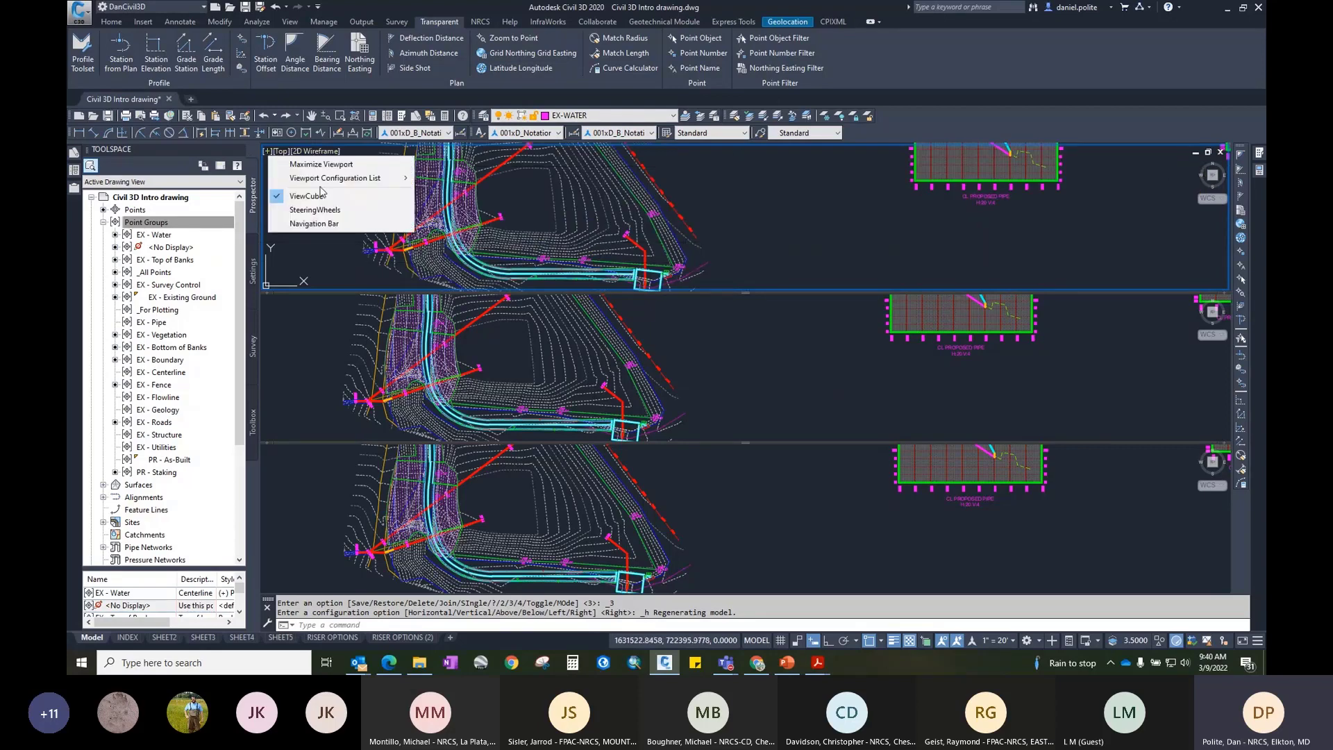
{"action": "mouse_move", "coordinate": [375, 178]}
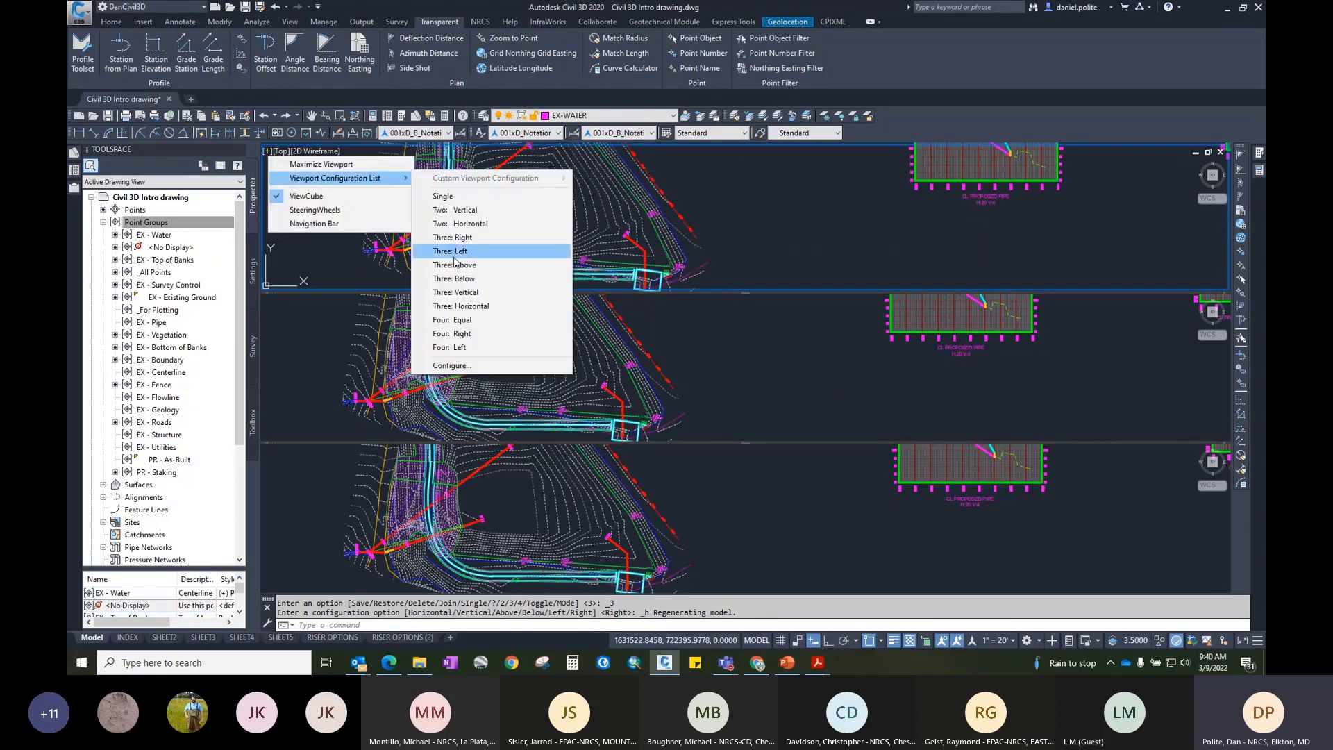
{"action": "left_click", "coordinate": [476, 320]}
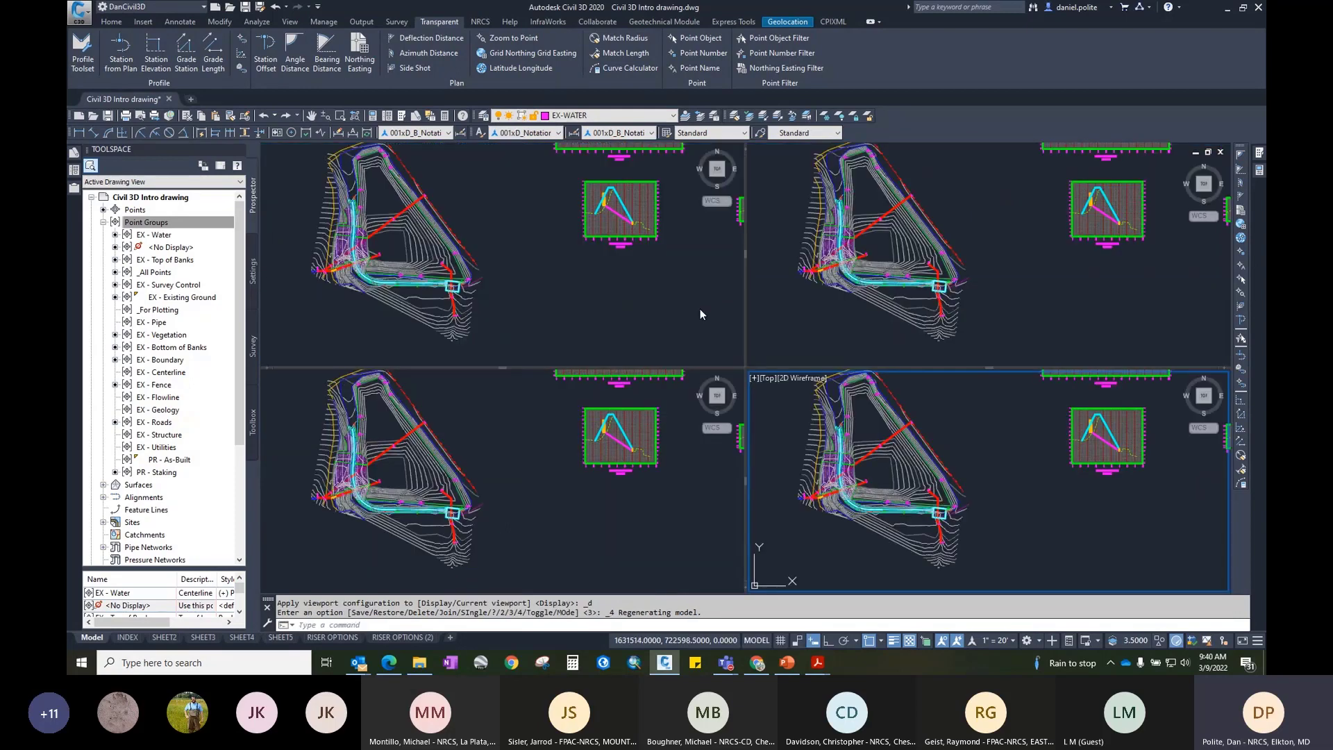
Step: Enlarge the pond plan in the upper-left viewport and adjust the shared dividers so that the upper-right viewport is the largest
{"action": "left_click", "coordinate": [577, 314]}
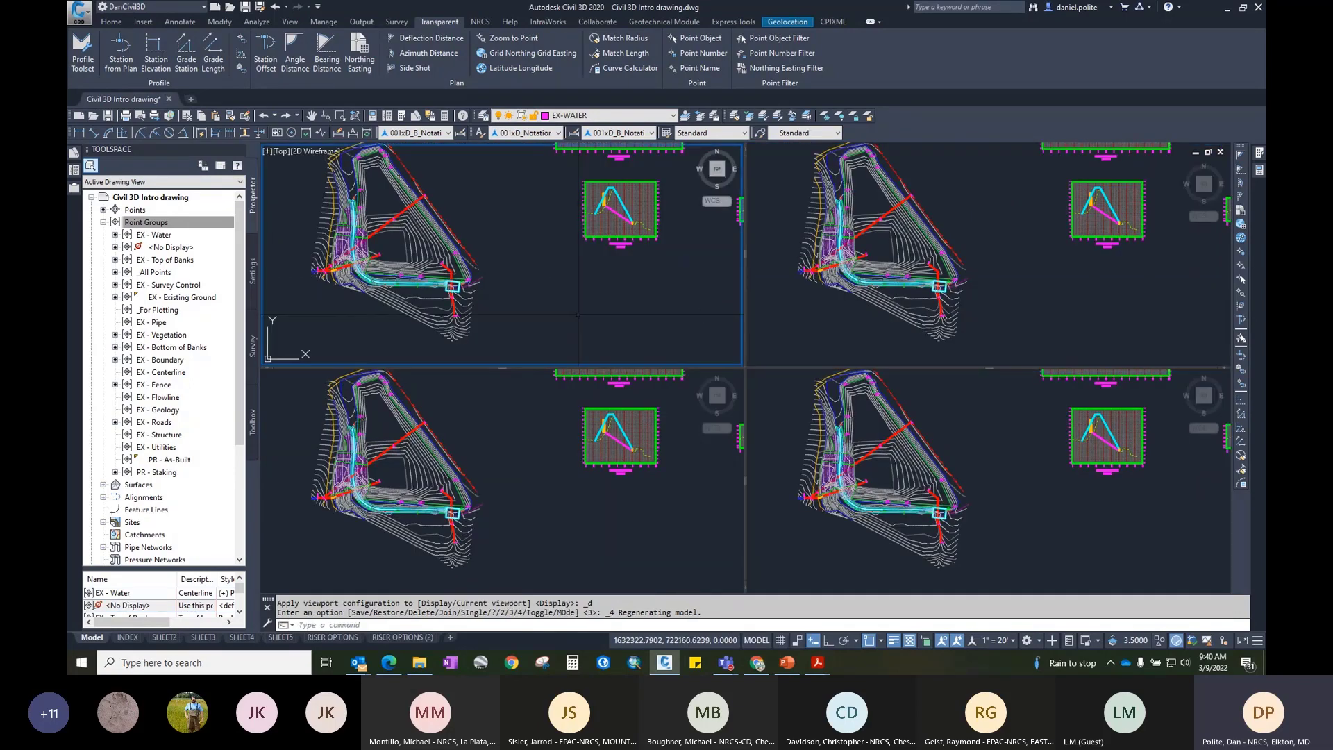
{"action": "scroll", "coordinate": [632, 330], "scroll_direction": "up", "scroll_amount": 4}
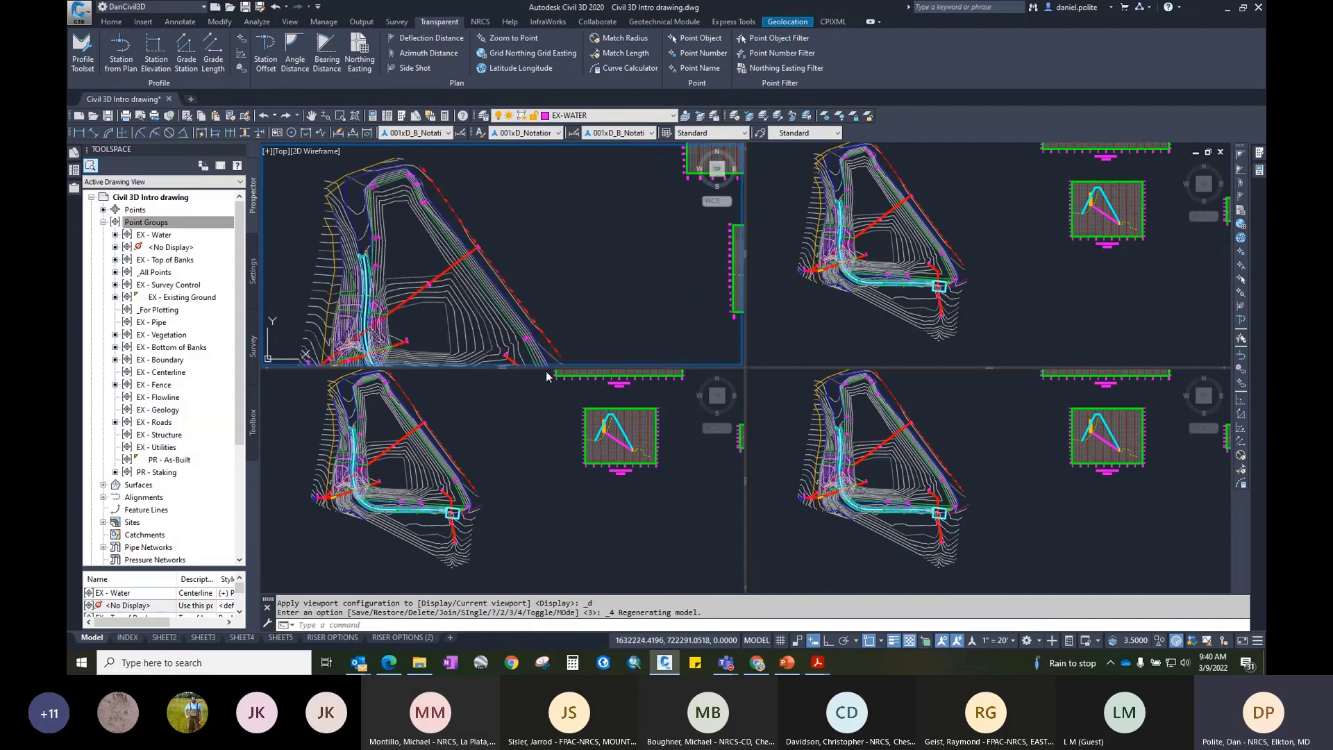
{"action": "left_click_drag", "start_coordinate": [547, 367], "coordinate": [547, 443]}
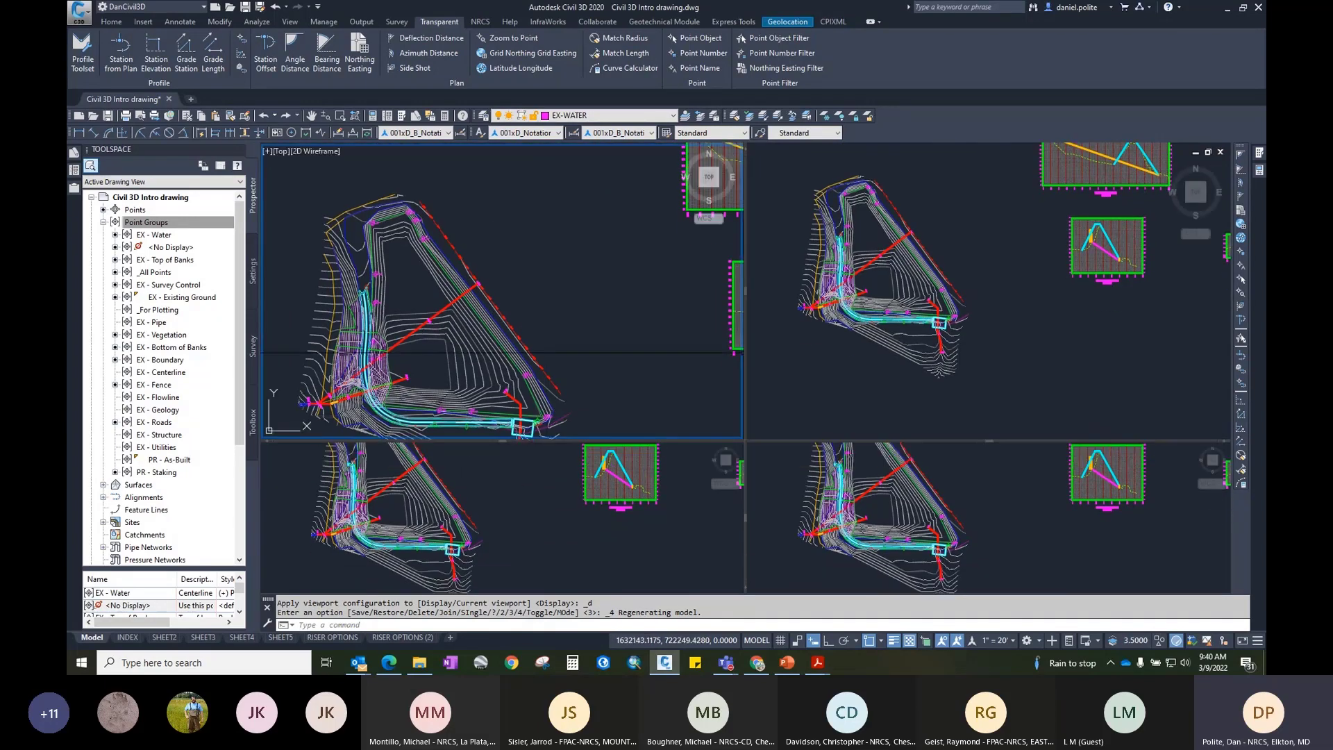
{"action": "left_click_drag", "start_coordinate": [745, 274], "coordinate": [508, 277]}
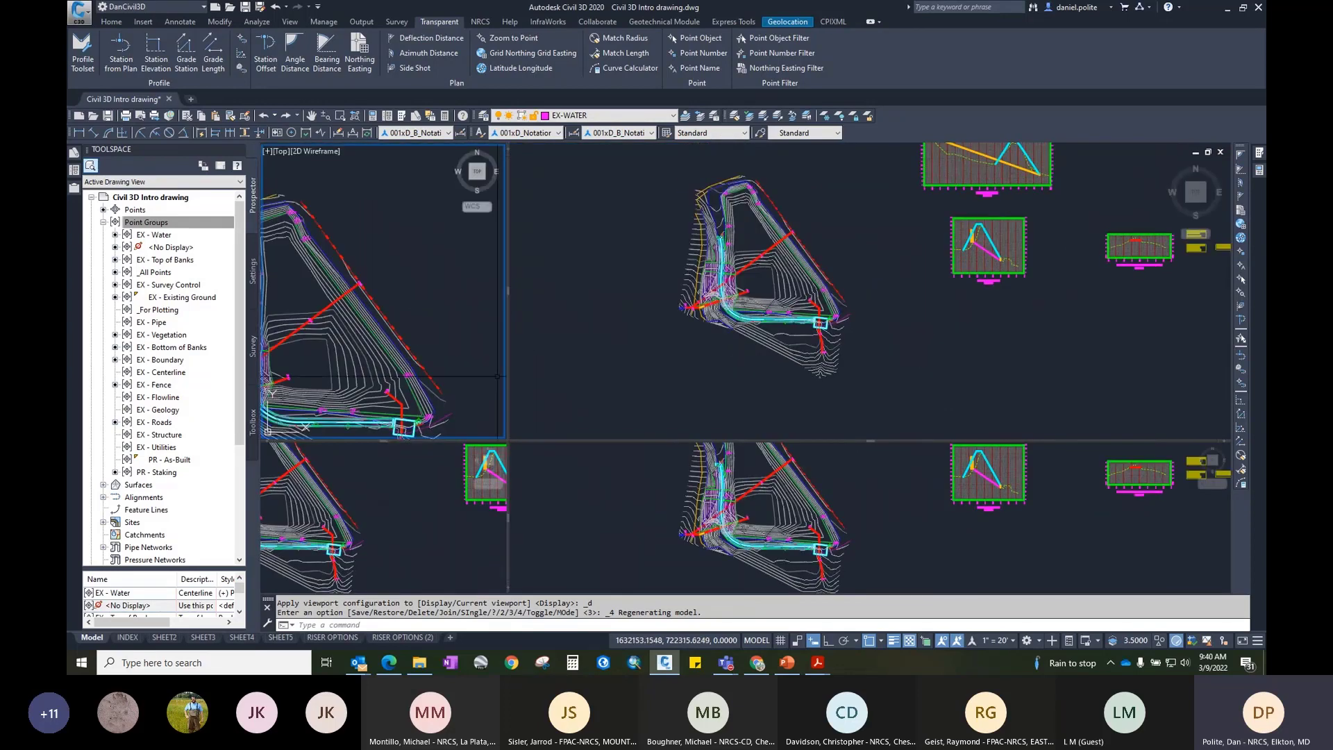
{"action": "left_click_drag", "start_coordinate": [383, 438], "coordinate": [383, 284]}
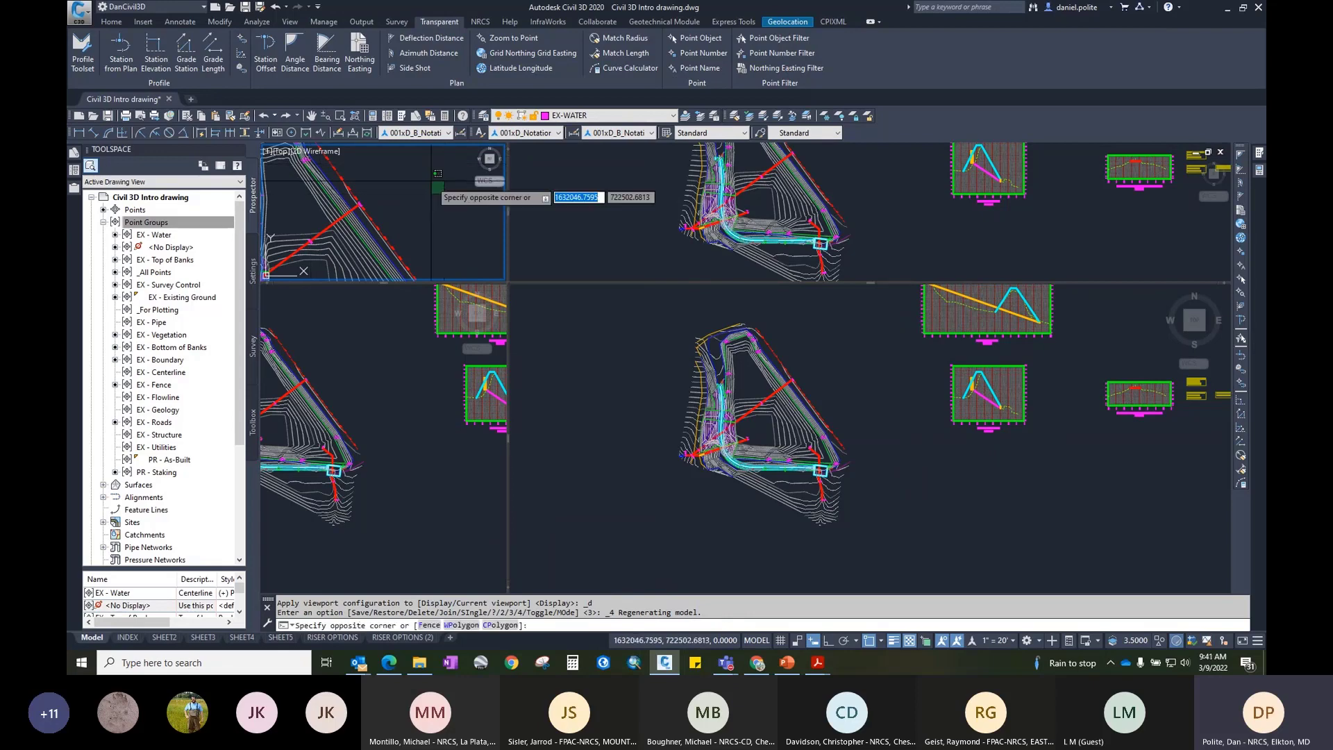
{"action": "left_click", "coordinate": [431, 181]}
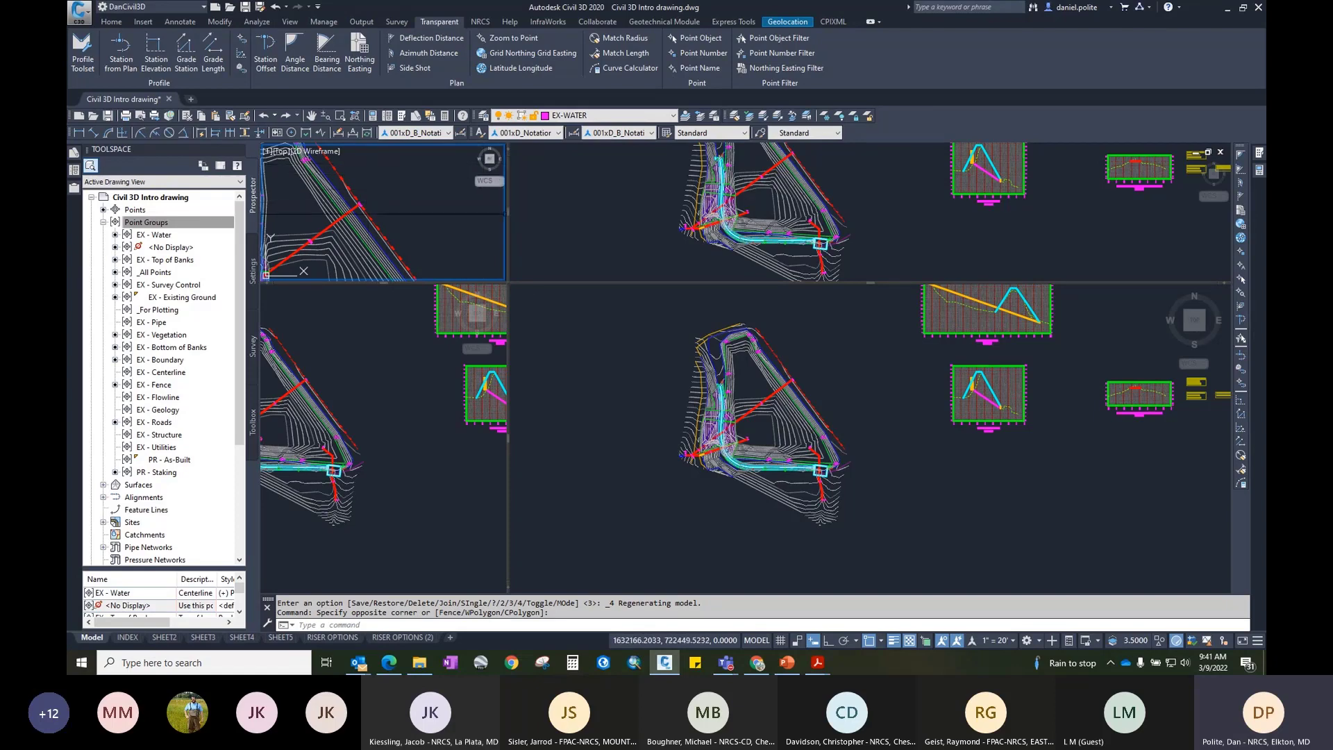
{"action": "left_click", "coordinate": [511, 218]}
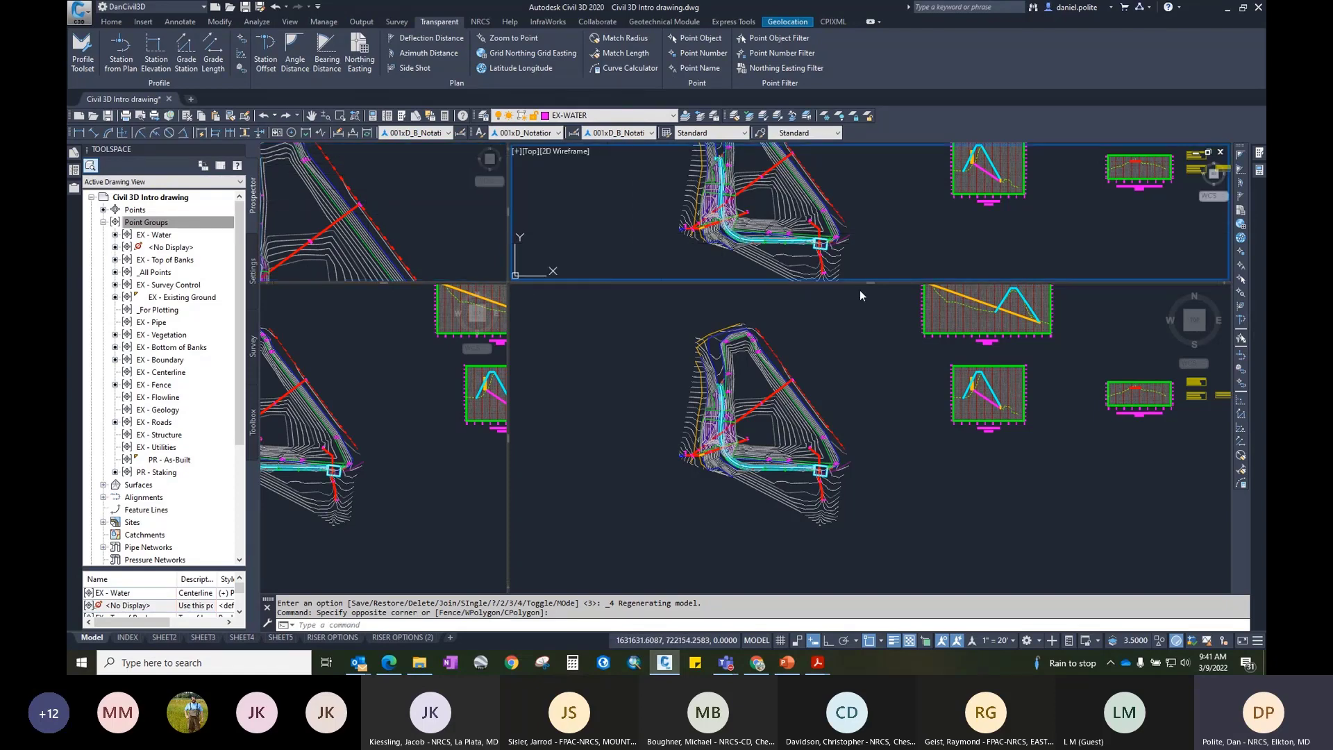
{"action": "left_click_drag", "start_coordinate": [865, 284], "coordinate": [865, 435]}
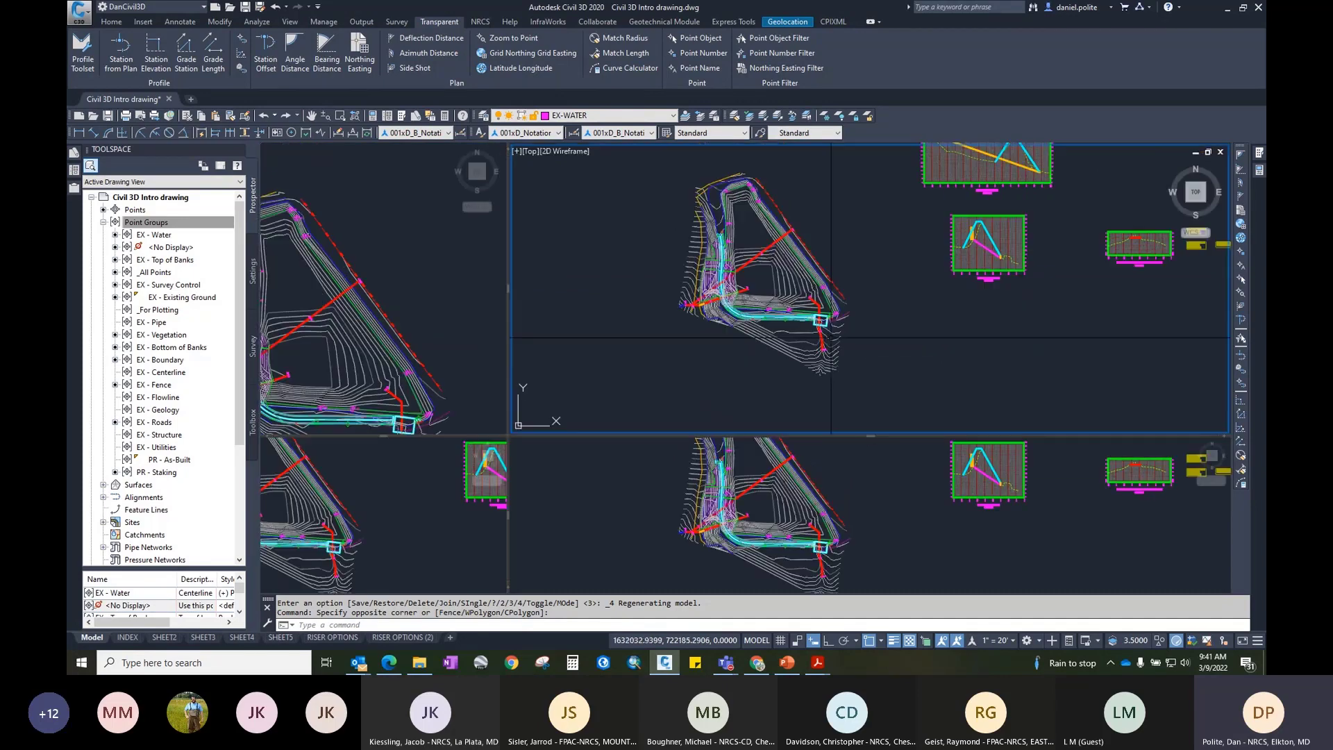
Step: Orbit the upper-right viewport to a low-angle 3D view of the pond surface and embankment
{"action": "scroll", "coordinate": [835, 284], "scroll_direction": "up", "scroll_amount": 3}
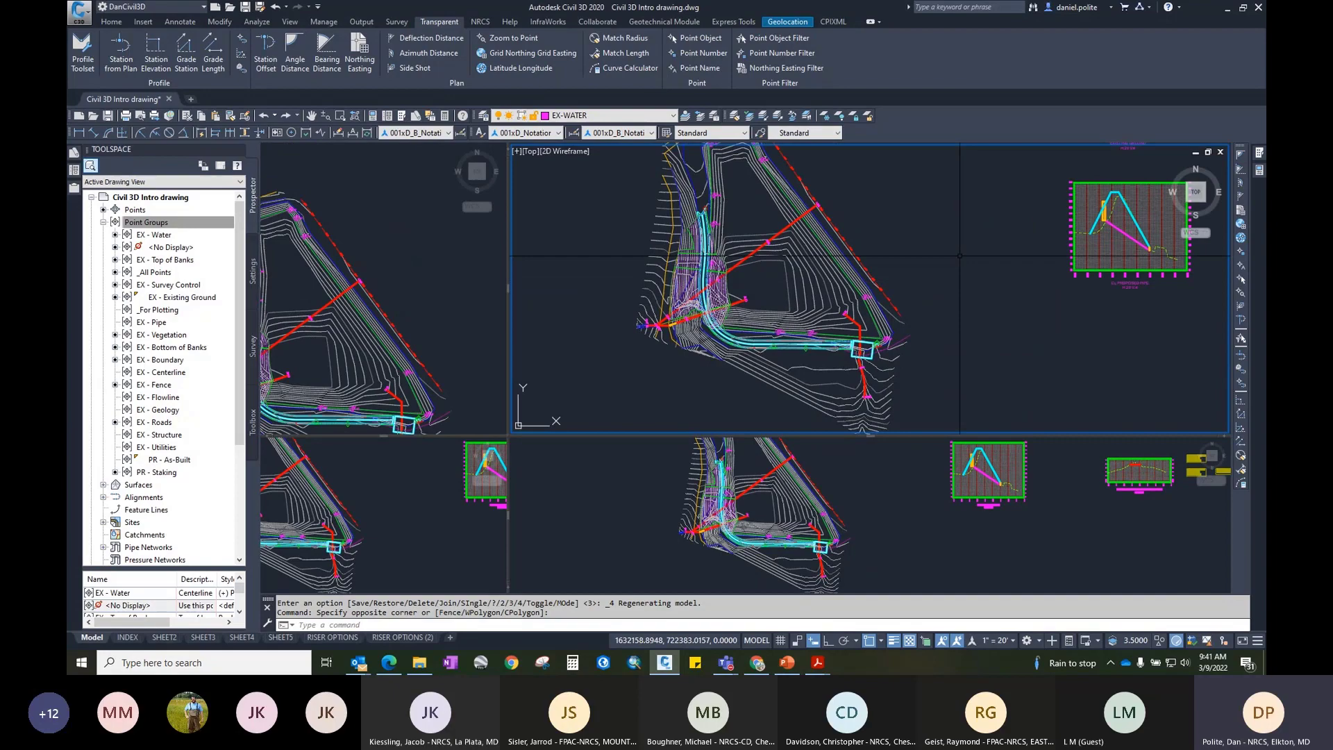
{"action": "middle_click_drag", "start_coordinate": [965, 229], "coordinate": [952, 183], "text": "shift"}
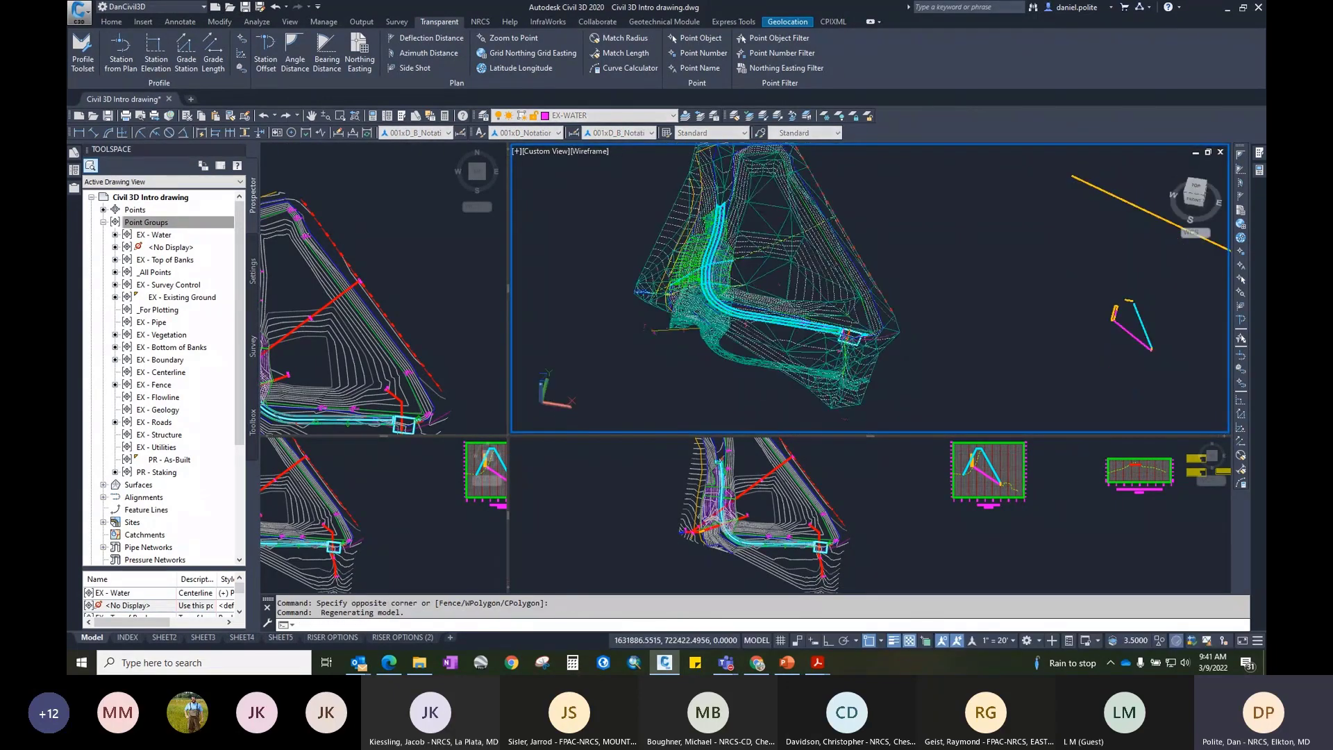
{"action": "scroll", "coordinate": [766, 271], "scroll_direction": "up", "scroll_amount": 4}
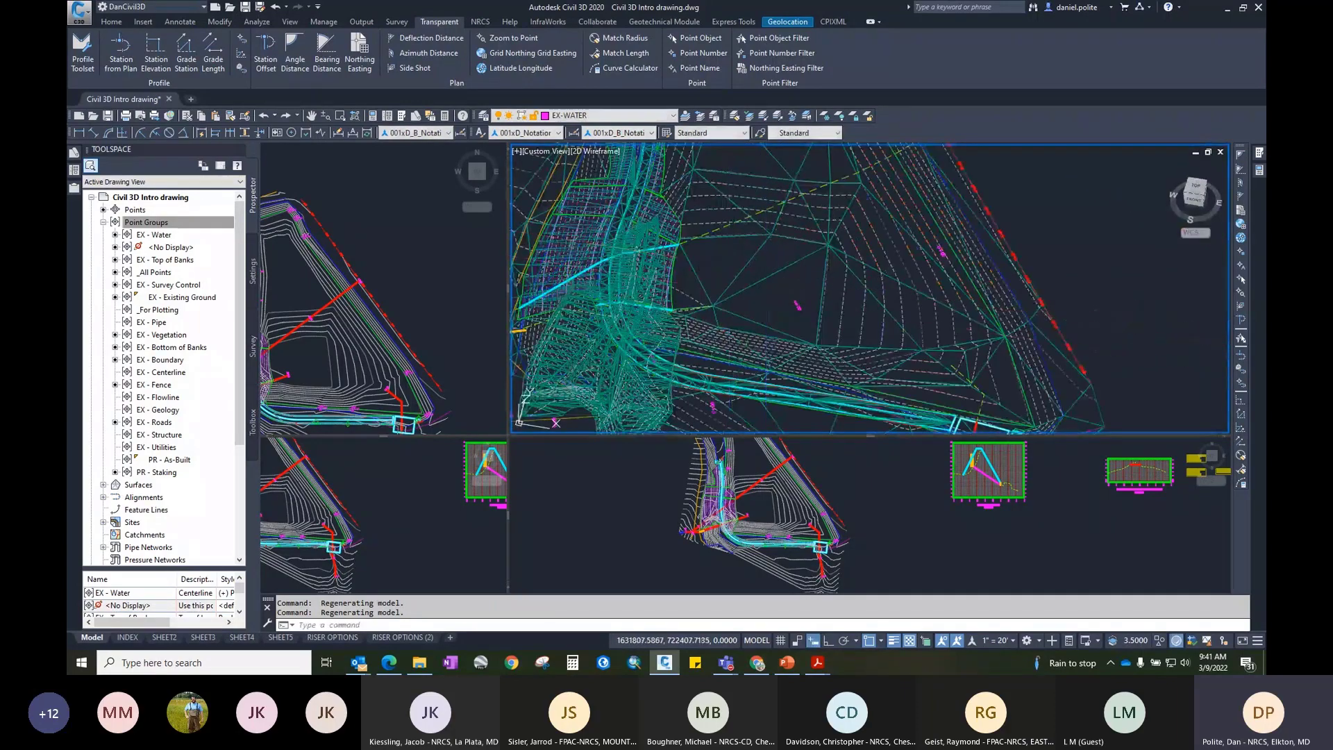
{"action": "middle_click_drag", "start_coordinate": [767, 316], "coordinate": [668, 268], "text": "shift"}
{"action": "scroll", "coordinate": [805, 275], "scroll_direction": "down", "scroll_amount": 1}
{"action": "scroll", "coordinate": [792, 284], "scroll_direction": "up", "scroll_amount": 3}
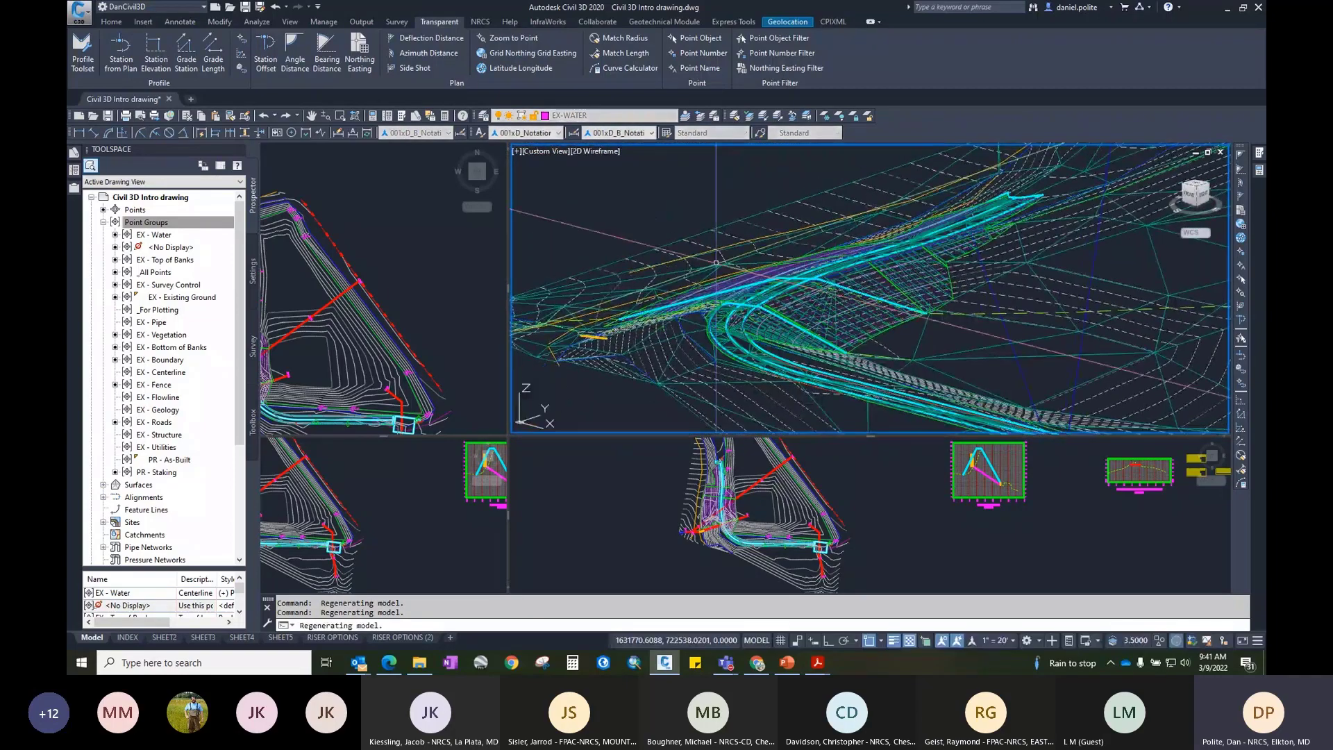
{"action": "scroll", "coordinate": [819, 267], "scroll_direction": "down", "scroll_amount": 2}
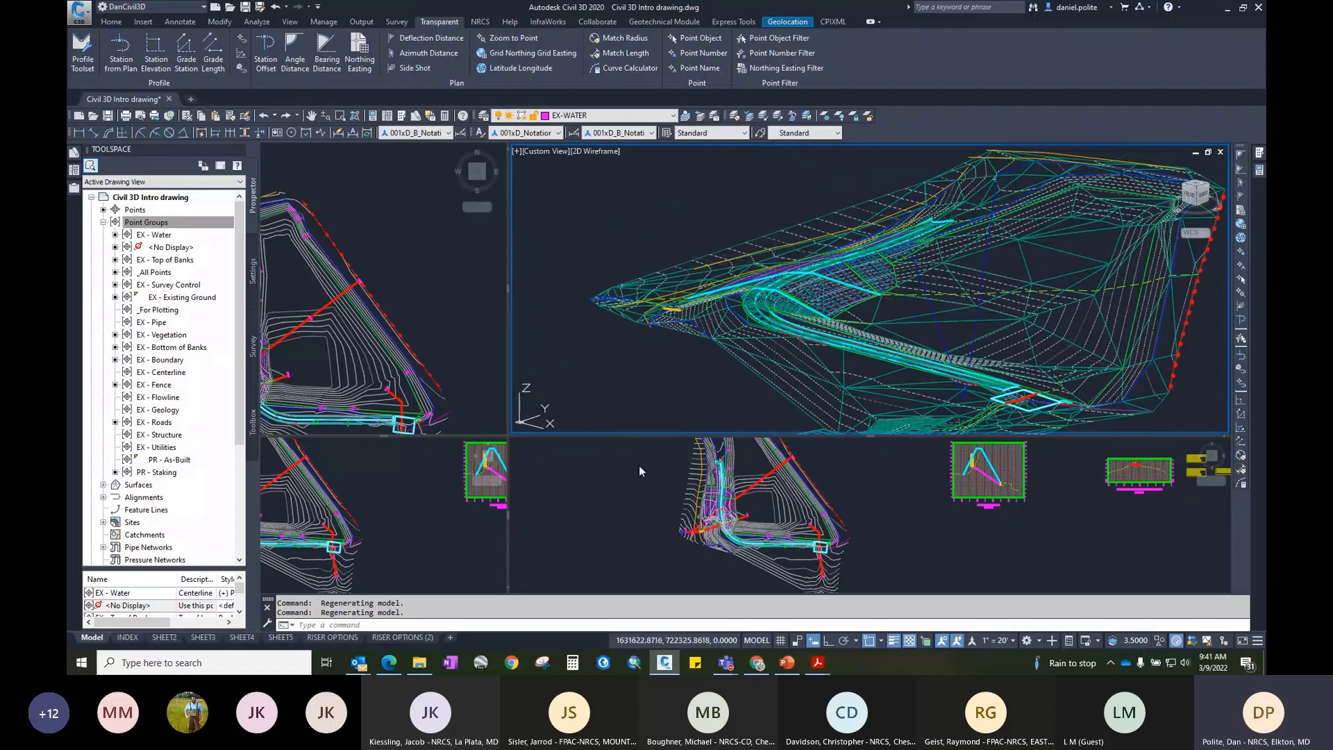
Step: Shift the pond plan in the lower-right viewport and orbit the upper-right viewport to a 3D view showing the whole pond surface
{"action": "left_click", "coordinate": [904, 526]}
{"action": "middle_click_drag", "start_coordinate": [904, 526], "coordinate": [957, 533]}
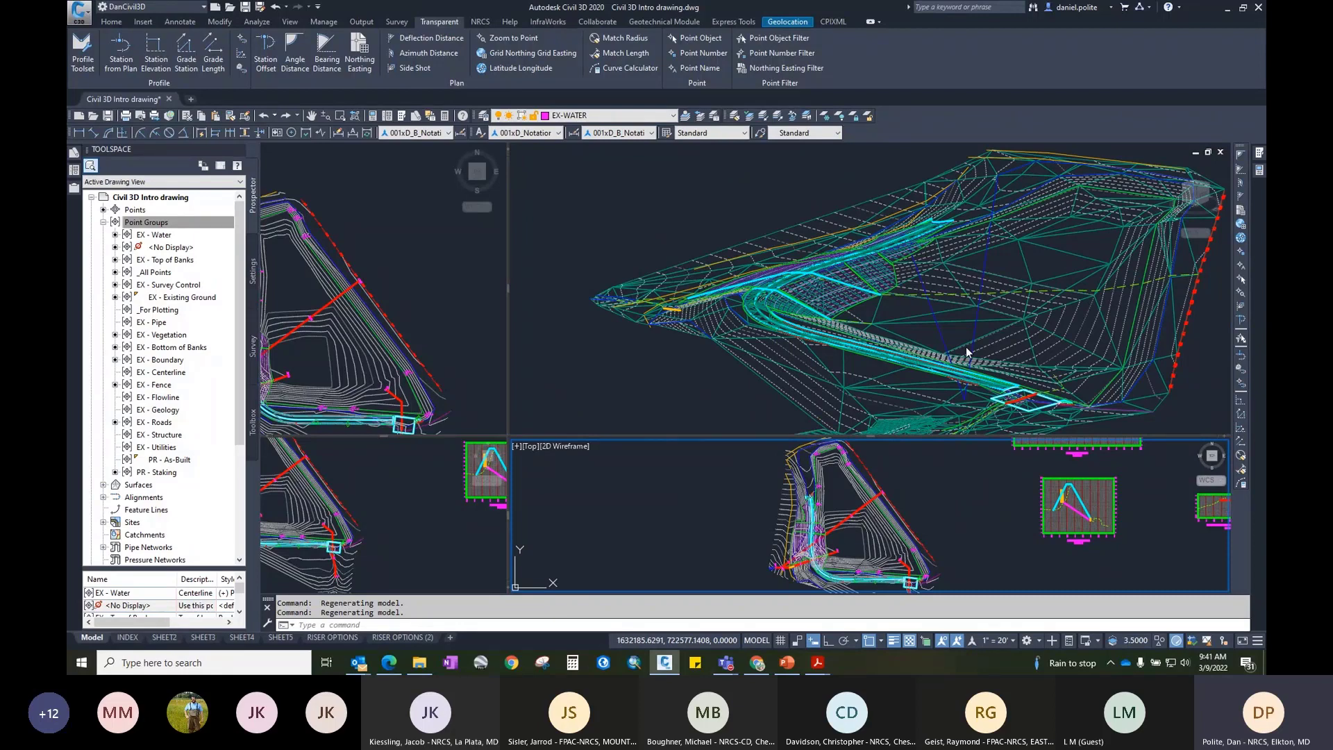
{"action": "left_click", "coordinate": [793, 171]}
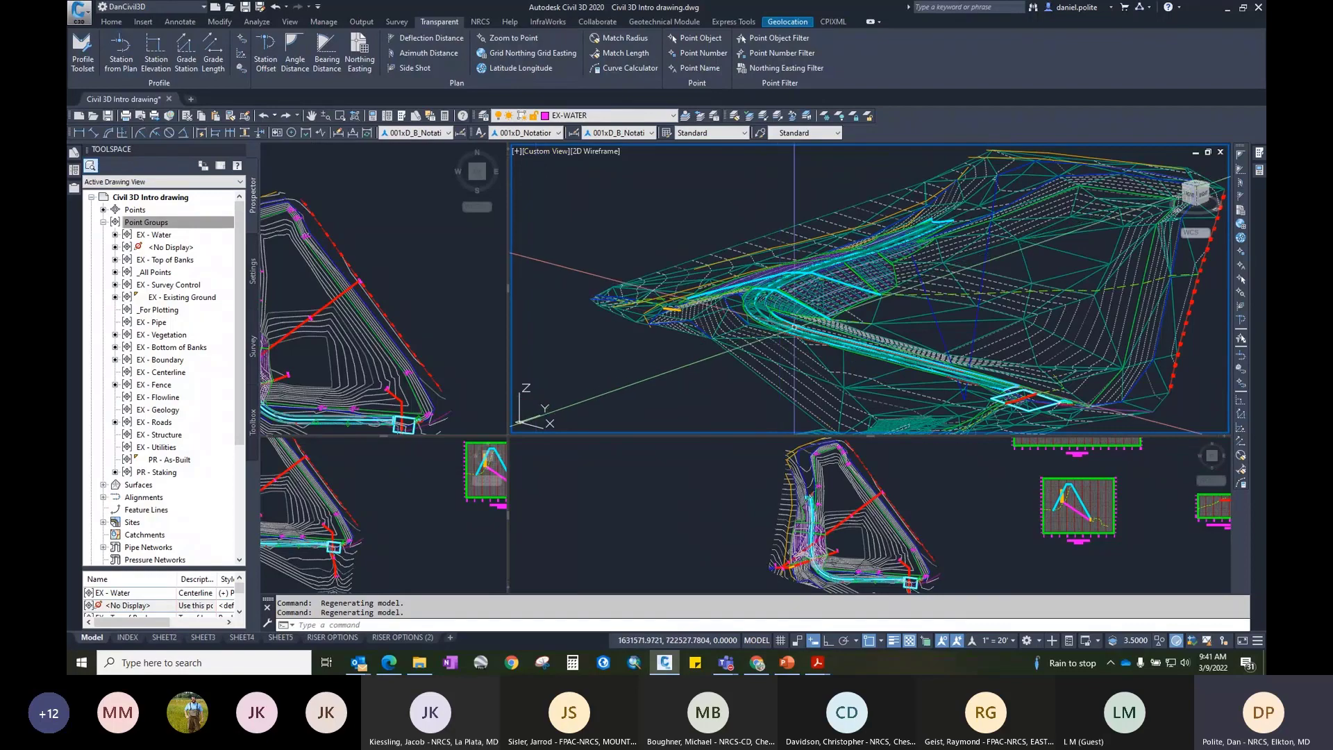
{"action": "scroll", "coordinate": [794, 326], "scroll_direction": "up", "scroll_amount": 5}
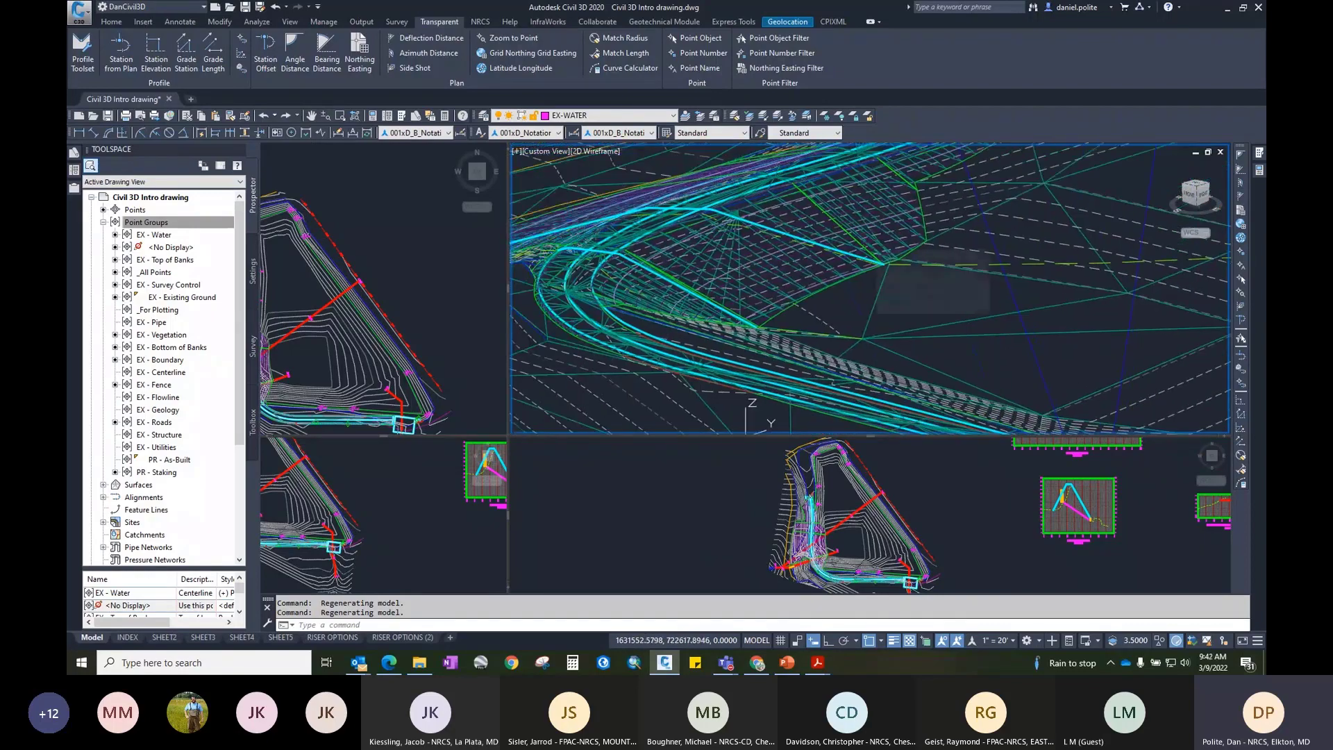
{"action": "scroll", "coordinate": [964, 245], "scroll_direction": "up", "scroll_amount": 3}
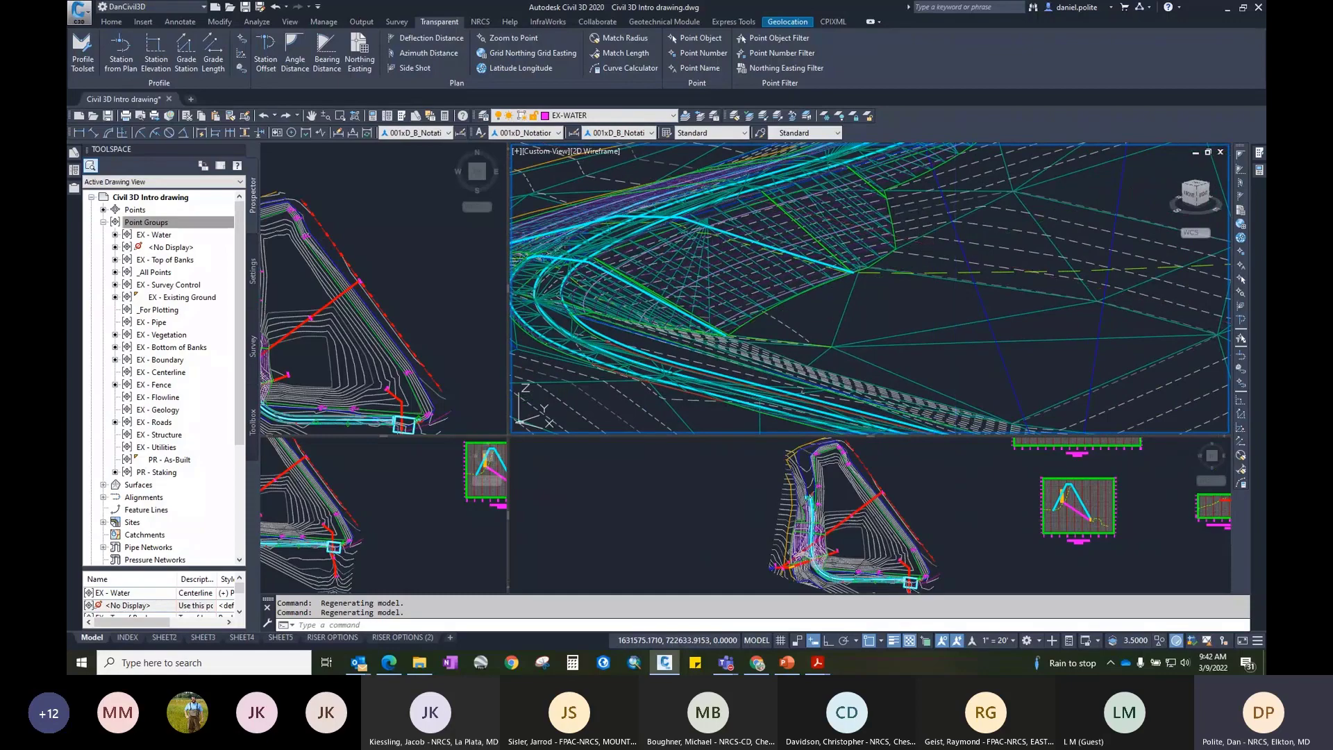
{"action": "mouse_move", "coordinate": [955, 250]}
{"action": "middle_mouse_down", "text": "shift"}
{"action": "mouse_move", "coordinate": [823, 279]}
{"action": "mouse_move", "coordinate": [964, 221]}
{"action": "mouse_move", "coordinate": [918, 231]}
{"action": "mouse_move", "coordinate": [891, 221]}
{"action": "mouse_move", "coordinate": [952, 229]}
{"action": "middle_mouse_up", "text": "shift"}
{"action": "scroll", "coordinate": [826, 279], "scroll_direction": "up", "scroll_amount": 4}
{"action": "scroll", "coordinate": [963, 221], "scroll_direction": "down", "scroll_amount": 4}
{"action": "scroll", "coordinate": [962, 219], "scroll_direction": "down", "scroll_amount": 6}
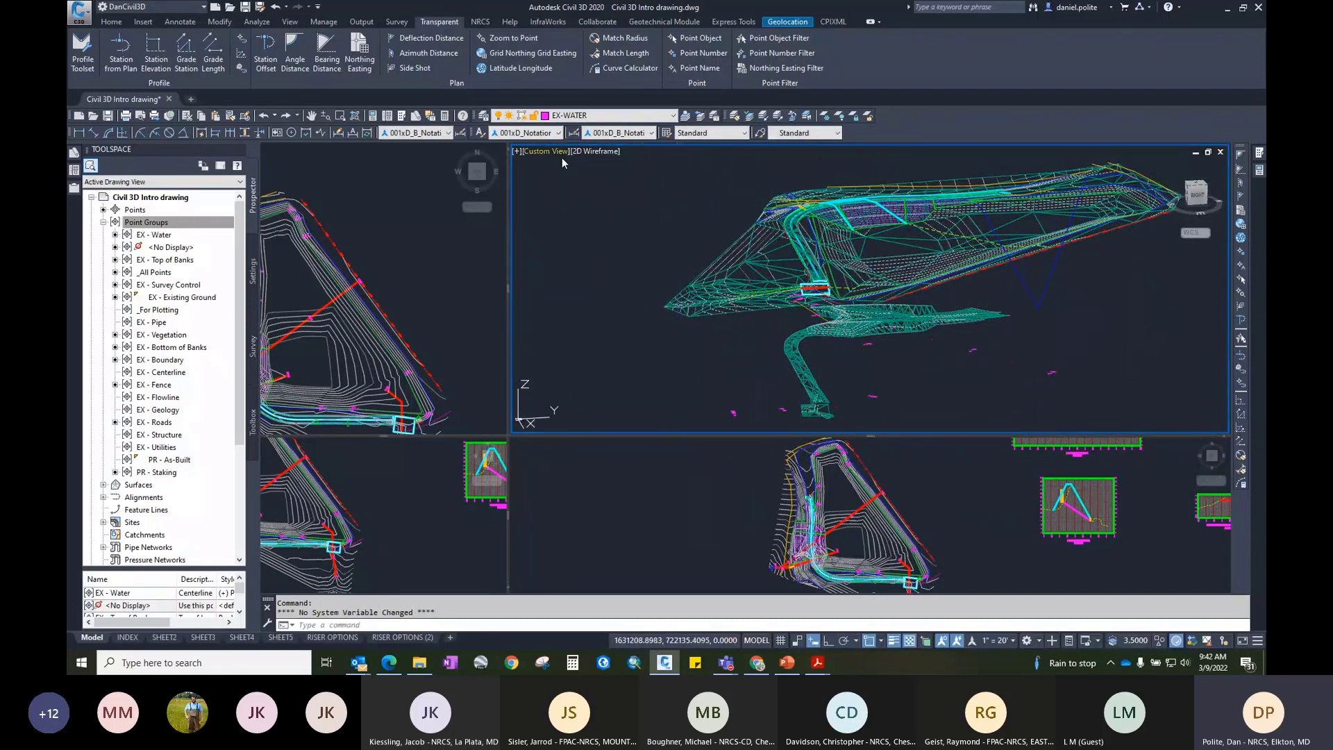
Step: Maximize the lower-right viewport so that its top view of the pond plan and profiles fills the drawing area
{"action": "left_click", "coordinate": [603, 485]}
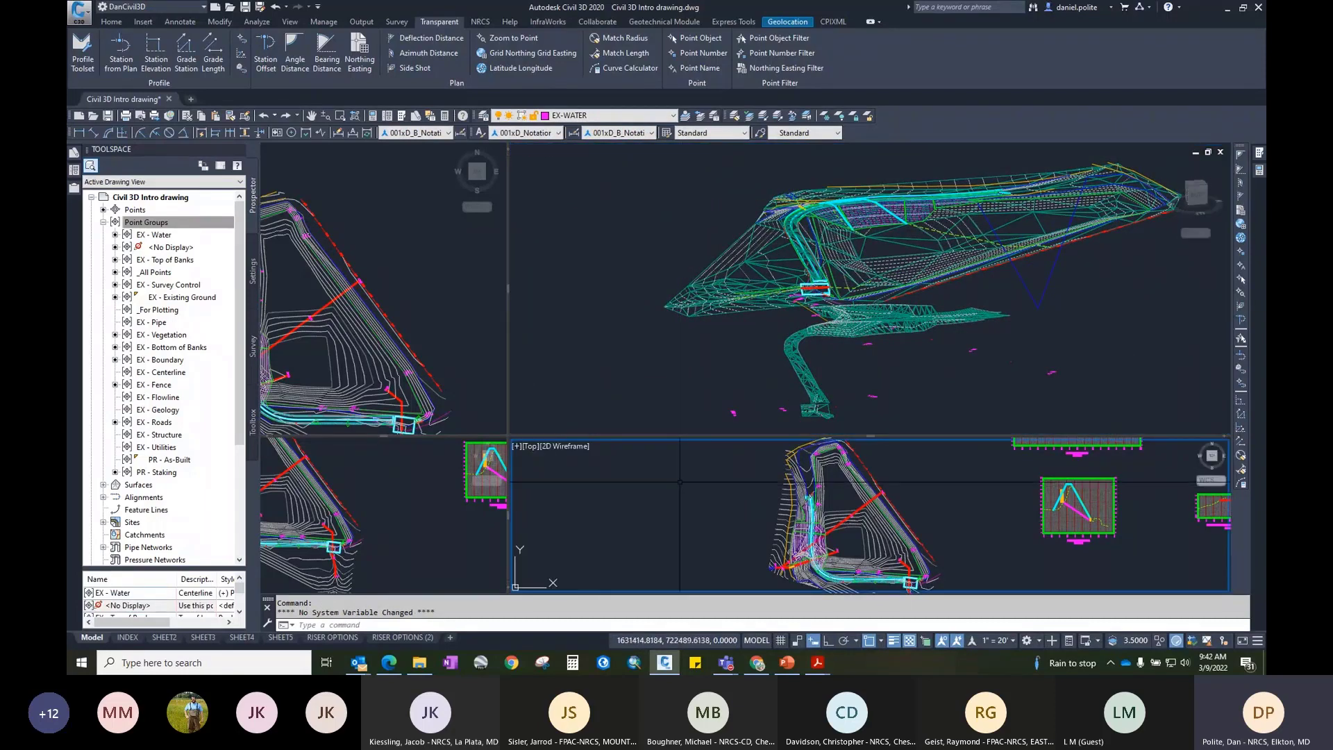
{"action": "left_click", "coordinate": [533, 447]}
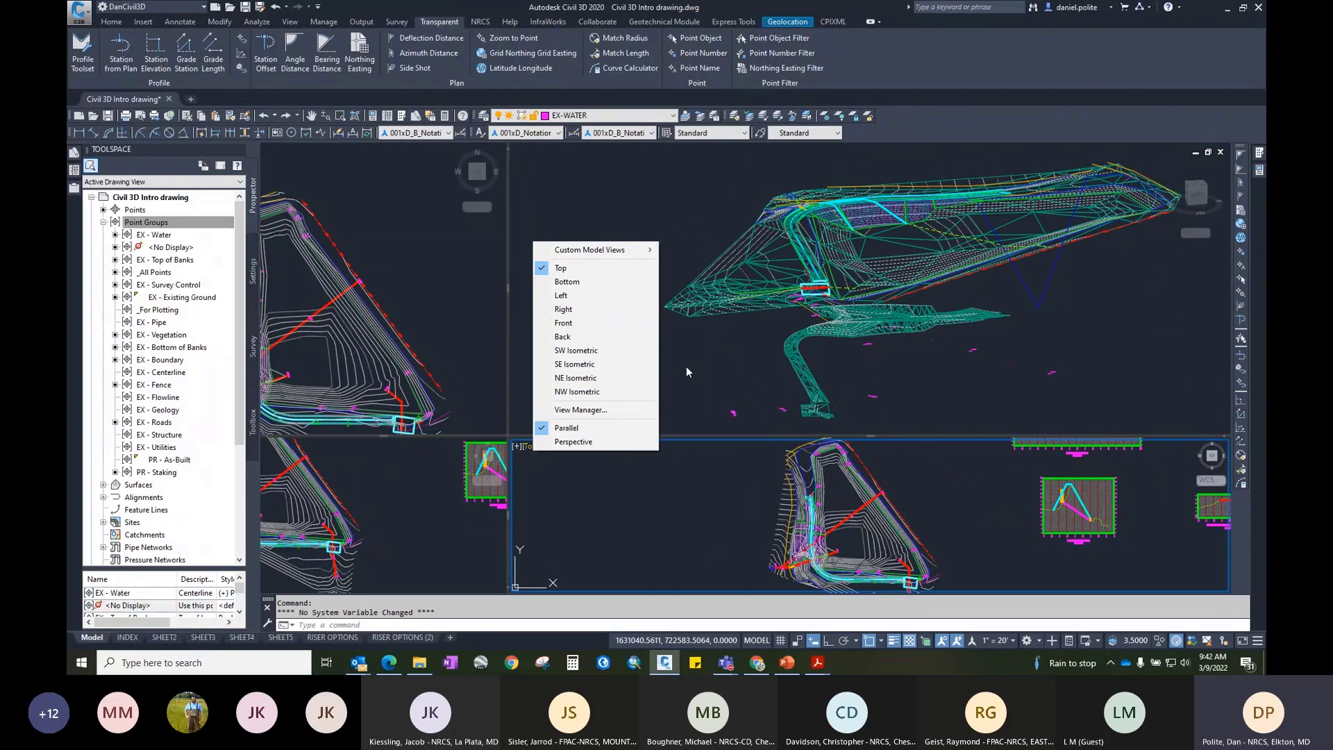
{"action": "left_click", "coordinate": [541, 466]}
{"action": "left_click", "coordinate": [541, 463]}
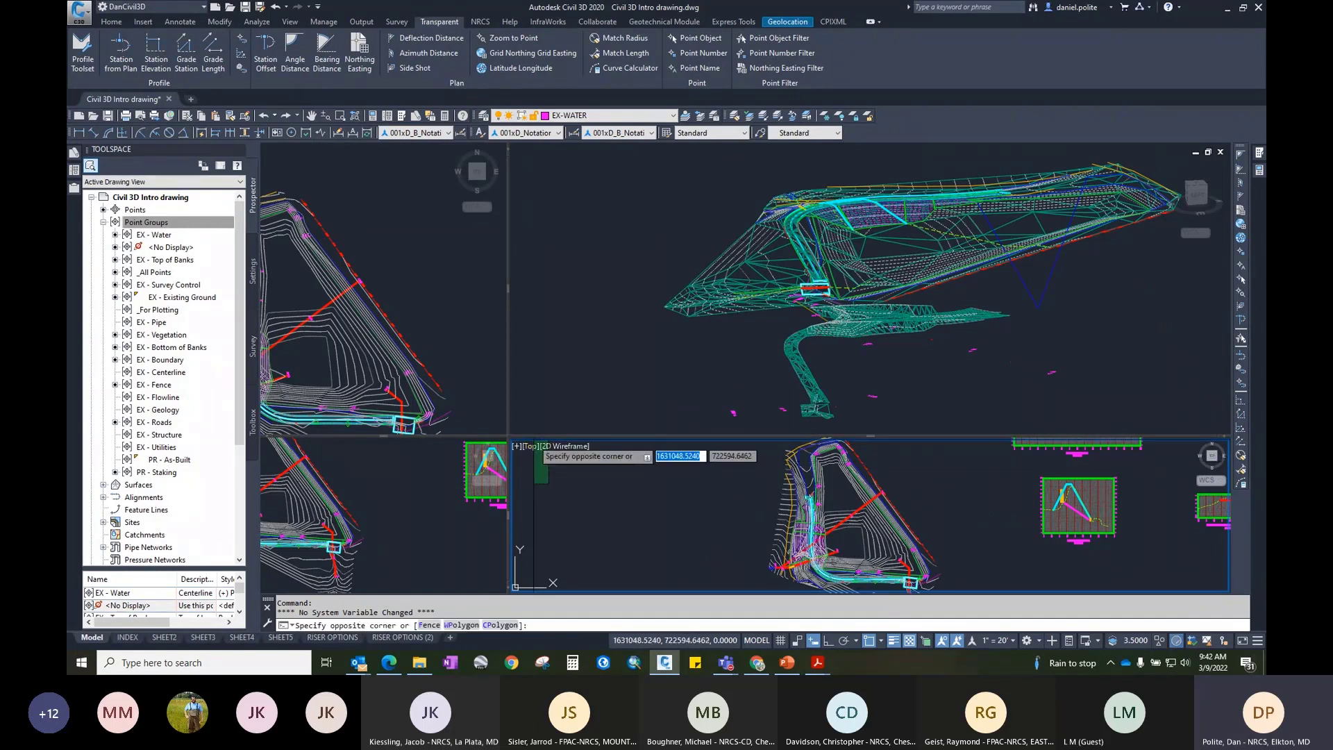
{"action": "key", "text": "Escape"}
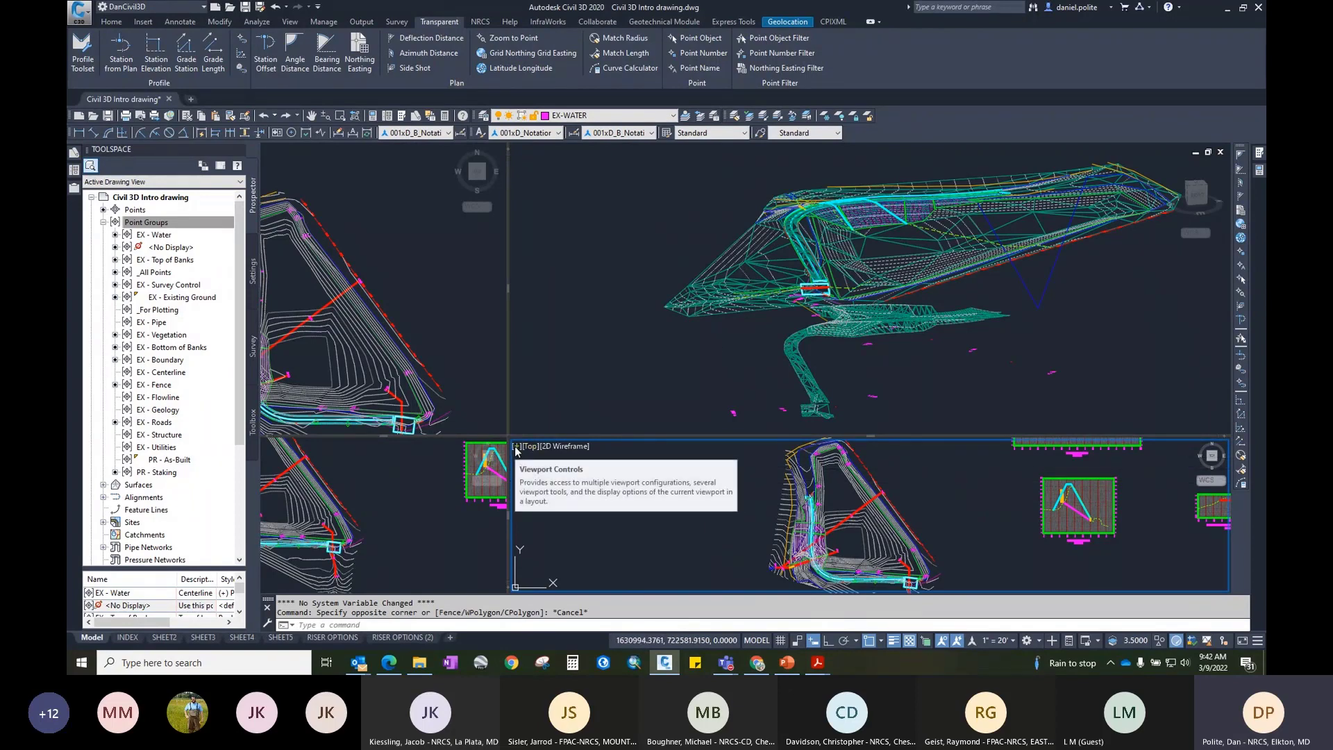
{"action": "left_click", "coordinate": [516, 447]}
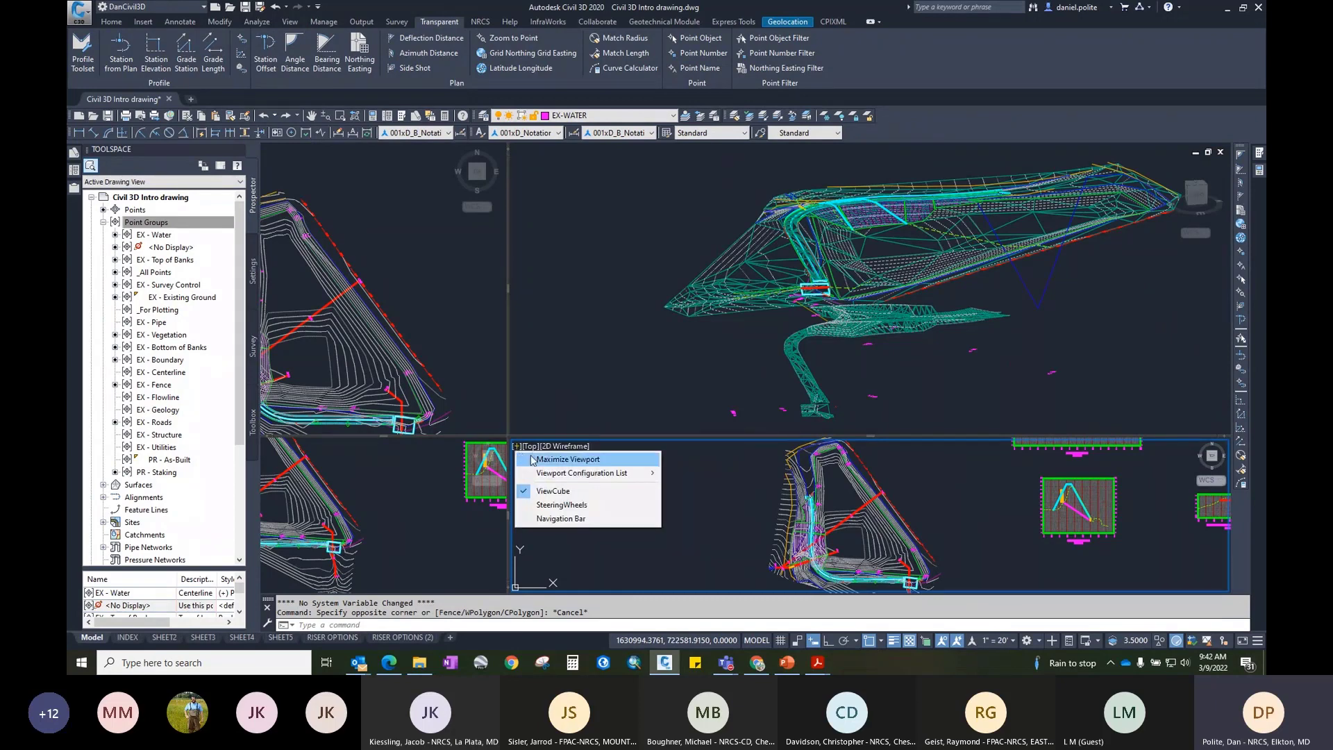
{"action": "left_click", "coordinate": [540, 459]}
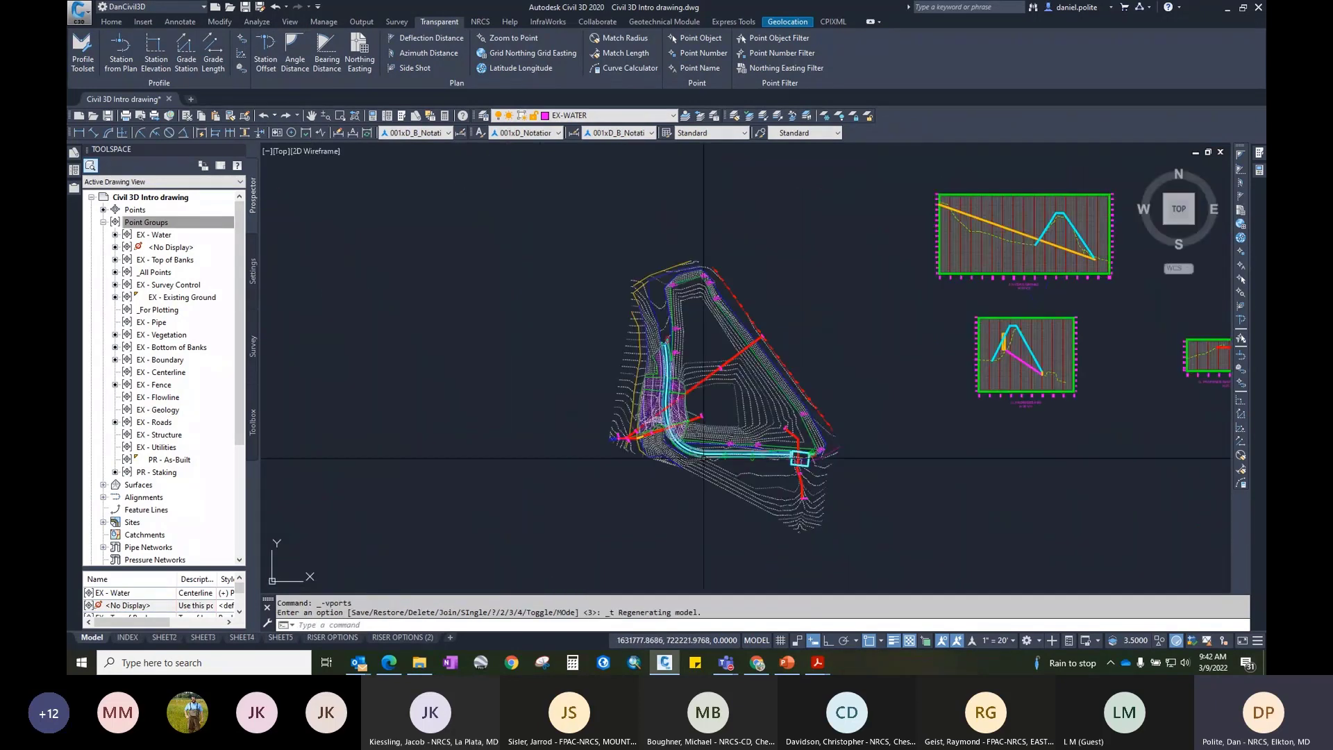
{"action": "scroll", "coordinate": [535, 370], "scroll_direction": "down", "scroll_amount": 5}
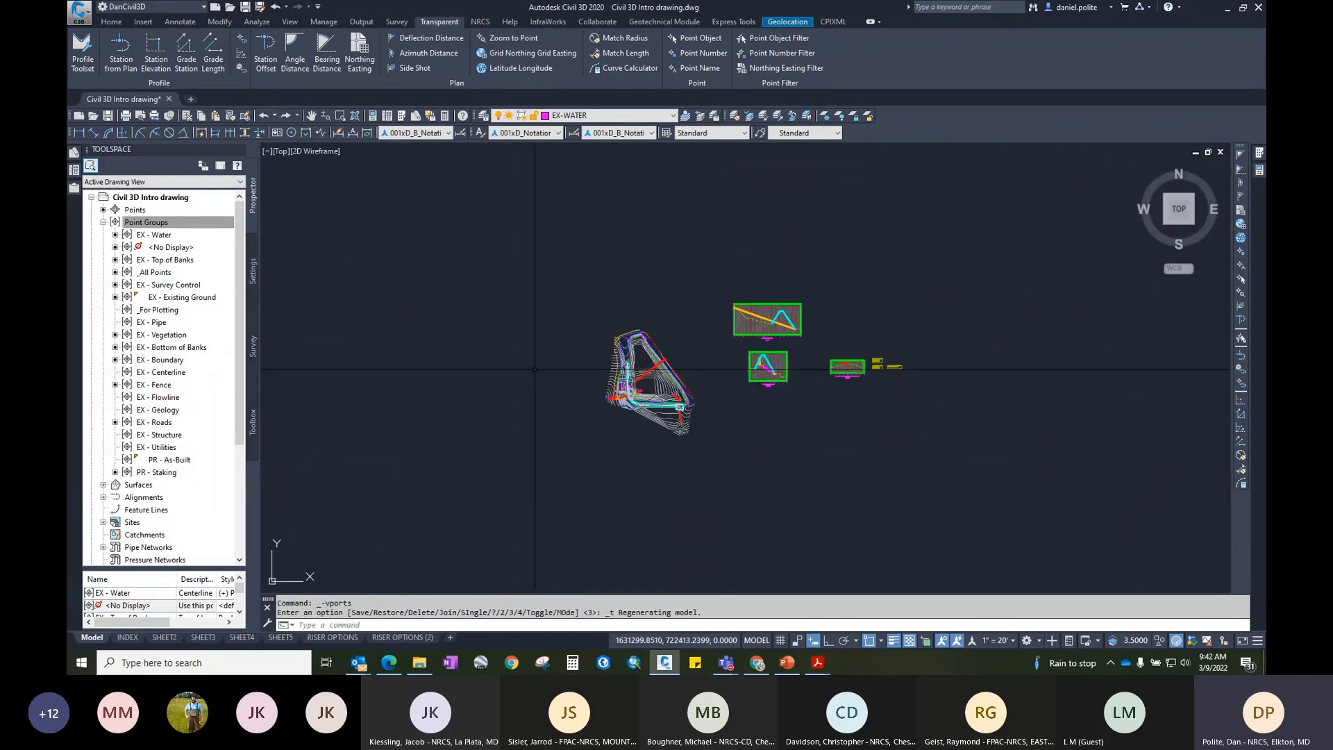
{"action": "scroll", "coordinate": [702, 347], "scroll_direction": "up", "scroll_amount": 5}
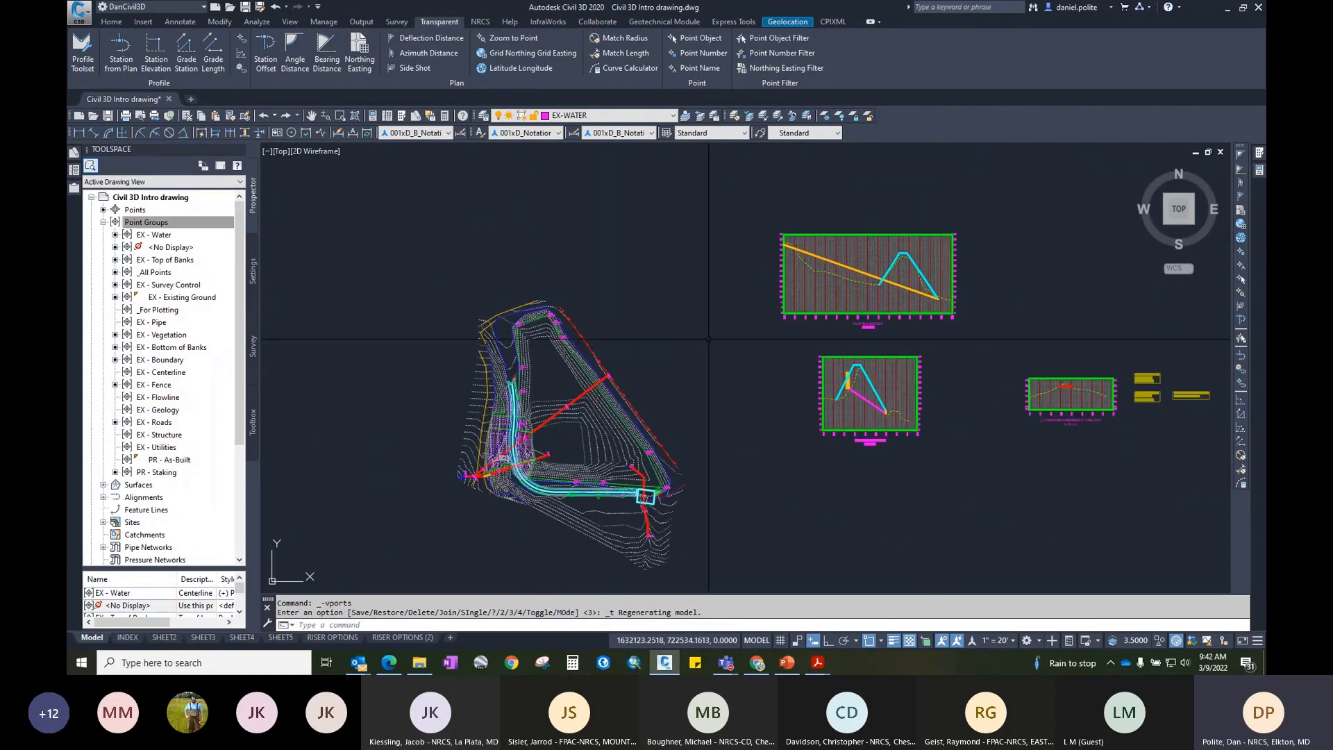
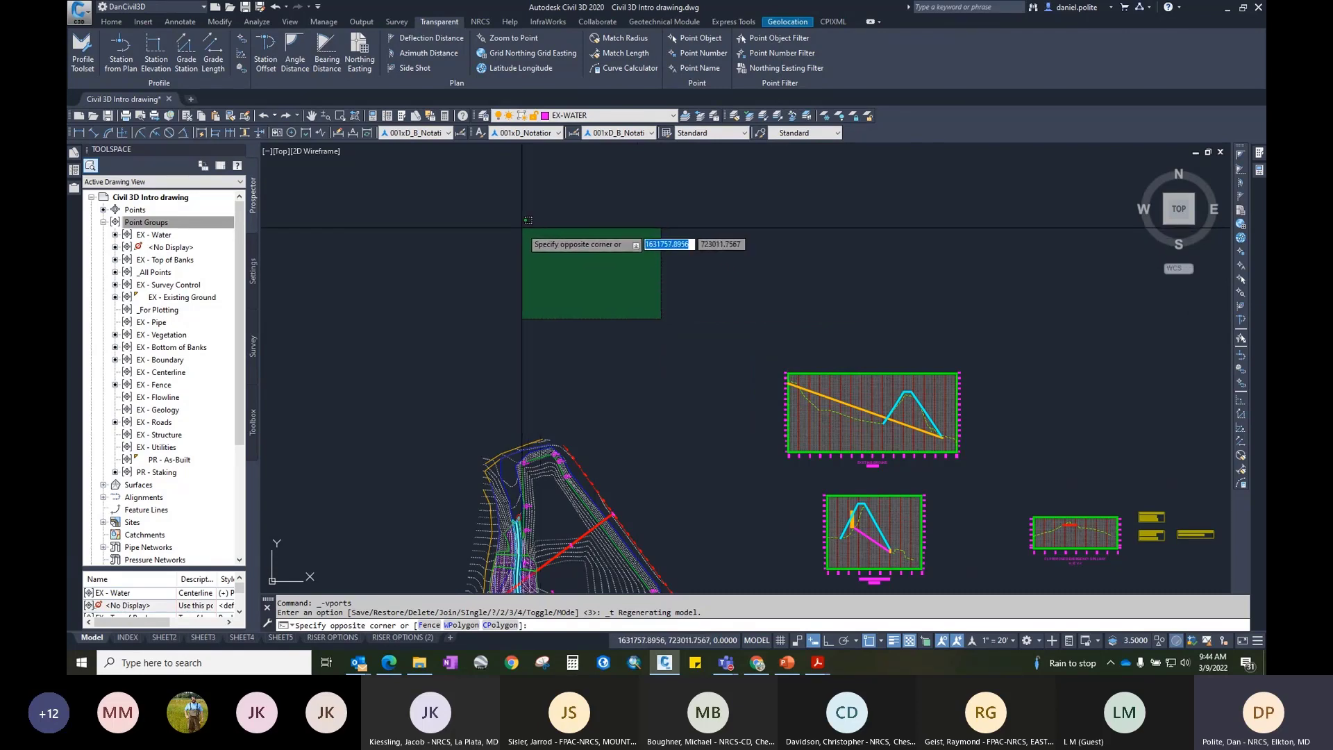
Step: Try crossing and window selection rectangles and selection lassos in the empty area above the pond plan
{"action": "left_click", "coordinate": [522, 228]}
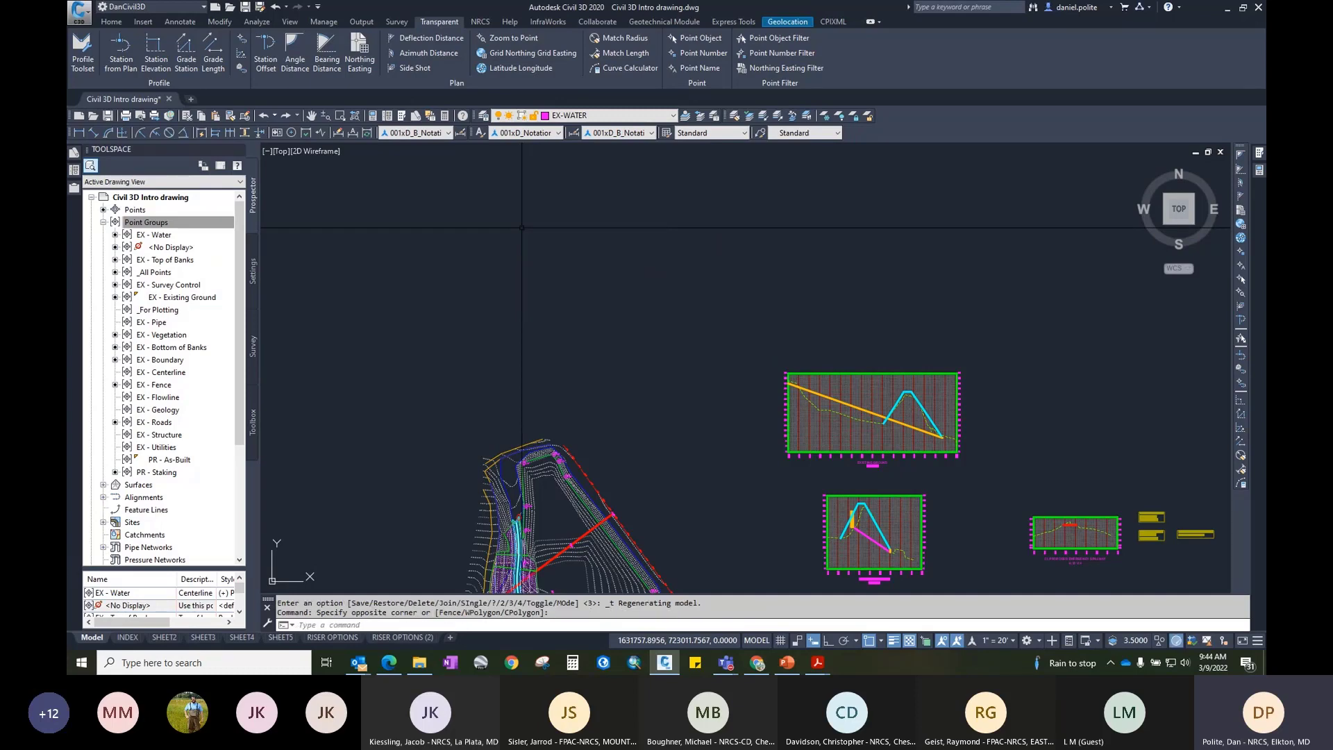
{"action": "left_click", "coordinate": [522, 228]}
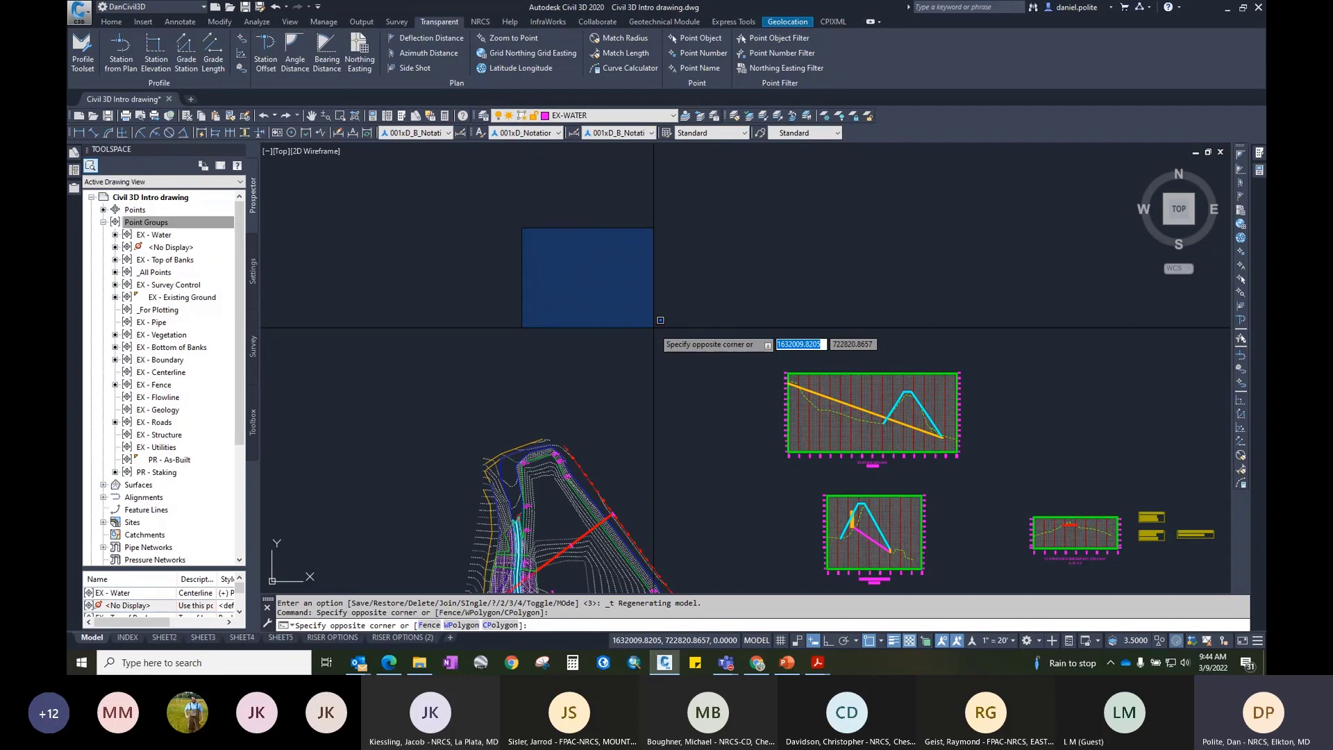
{"action": "left_click", "coordinate": [660, 320]}
{"action": "mouse_move", "coordinate": [724, 303]}
{"action": "left_mouse_down"}
{"action": "mouse_move", "coordinate": [624, 253]}
{"action": "mouse_move", "coordinate": [589, 365]}
{"action": "mouse_move", "coordinate": [624, 399]}
{"action": "mouse_move", "coordinate": [791, 299]}
{"action": "mouse_move", "coordinate": [660, 187]}
{"action": "mouse_move", "coordinate": [622, 269]}
{"action": "left_mouse_up"}
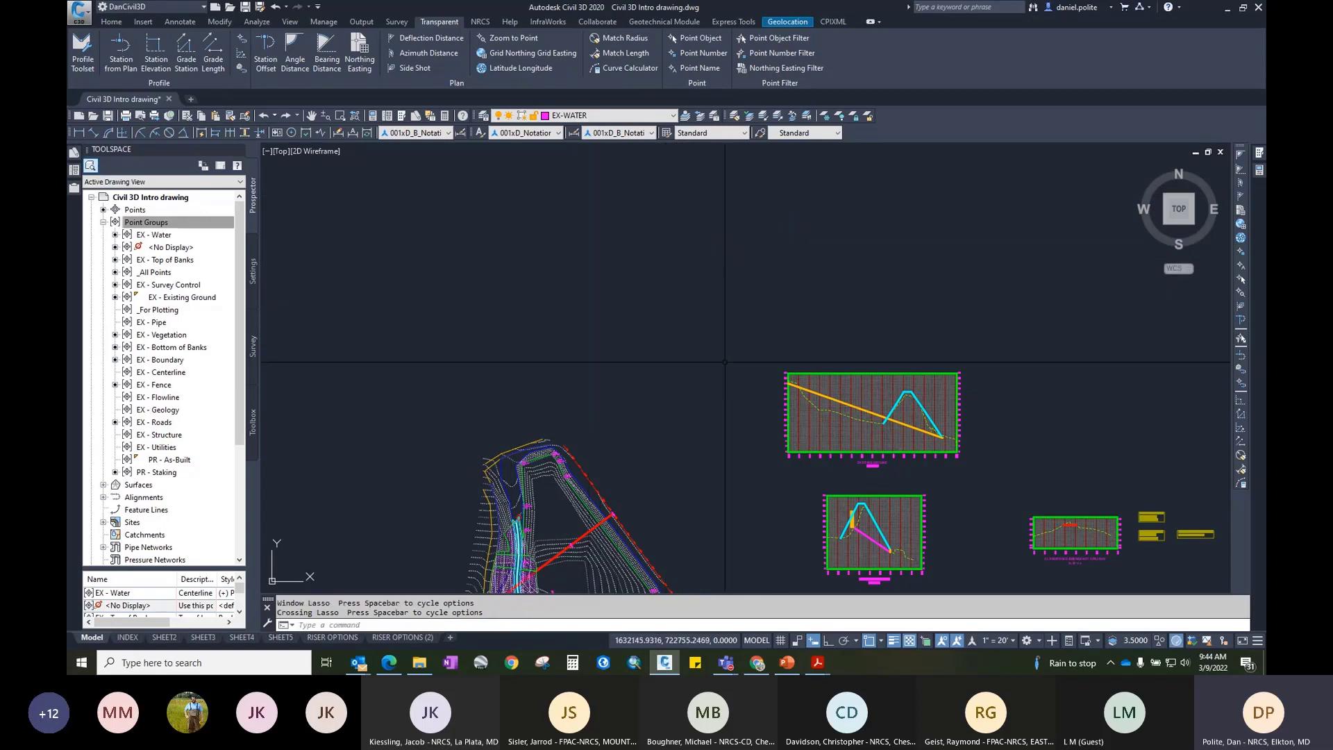
Step: Try a window selection and a crossing selection over the pond plan, cancelling each one
{"action": "scroll", "coordinate": [557, 492], "scroll_direction": "up", "scroll_amount": 2}
{"action": "middle_click_drag", "start_coordinate": [554, 503], "coordinate": [671, 231]}
{"action": "mouse_move", "coordinate": [671, 231]}
{"action": "left_mouse_down"}
{"action": "mouse_move", "coordinate": [637, 197]}
{"action": "mouse_move", "coordinate": [590, 216]}
{"action": "mouse_move", "coordinate": [611, 236]}
{"action": "mouse_move", "coordinate": [555, 269]}
{"action": "mouse_move", "coordinate": [665, 280]}
{"action": "mouse_move", "coordinate": [610, 384]}
{"action": "mouse_move", "coordinate": [489, 390]}
{"action": "left_mouse_up"}
{"action": "key", "text": "Escape"}
{"action": "left_click", "coordinate": [488, 198]}
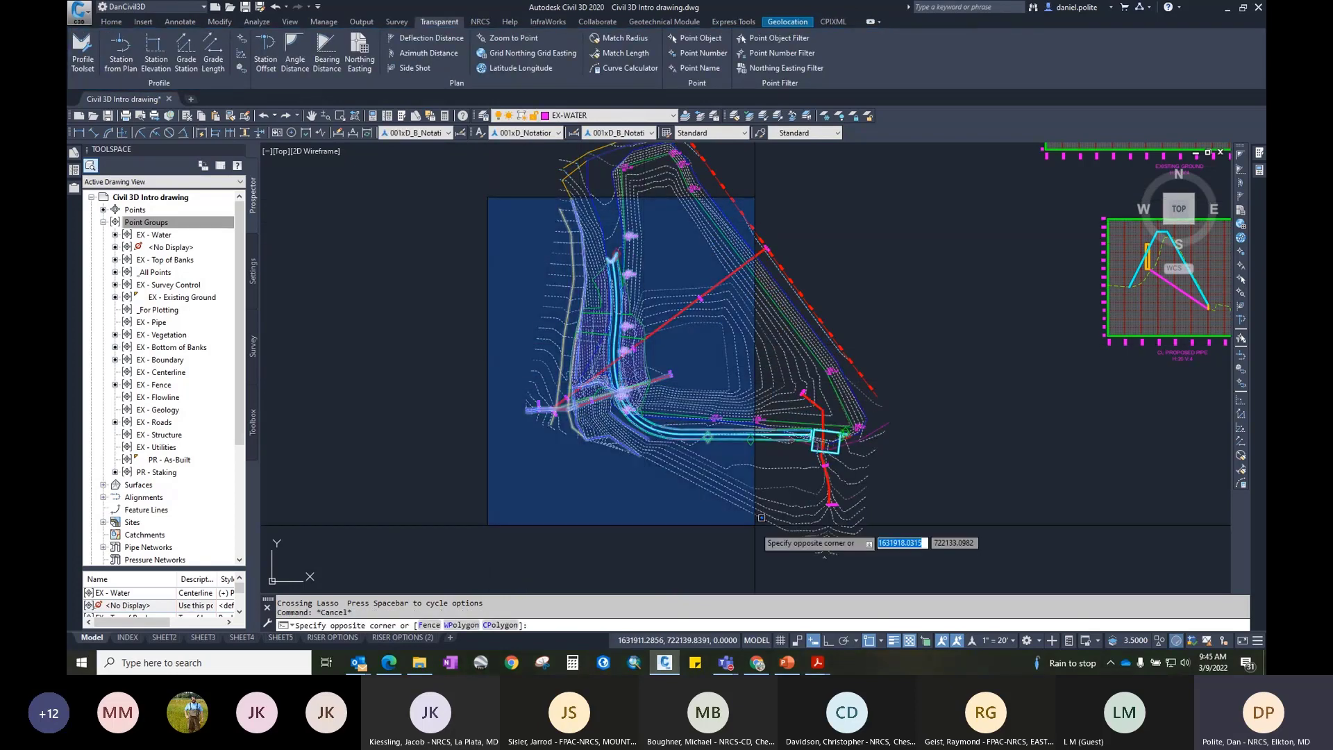
{"action": "key", "text": "Escape"}
{"action": "left_click", "coordinate": [980, 561]}
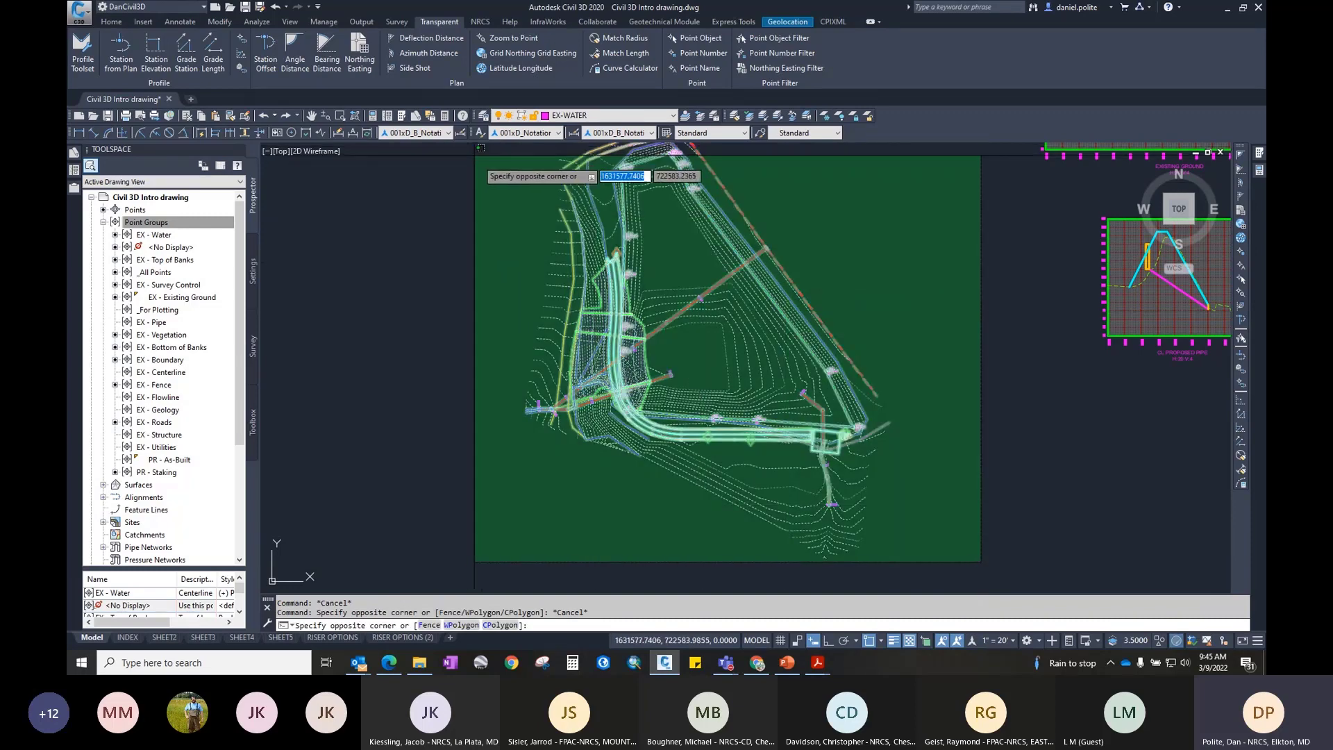
{"action": "key", "text": "Escape"}
Step: Review the repeat and recent command lists offered in the drawing area's shortcut menu and on the command line
{"action": "middle_click_drag", "start_coordinate": [587, 147], "coordinate": [587, 255]}
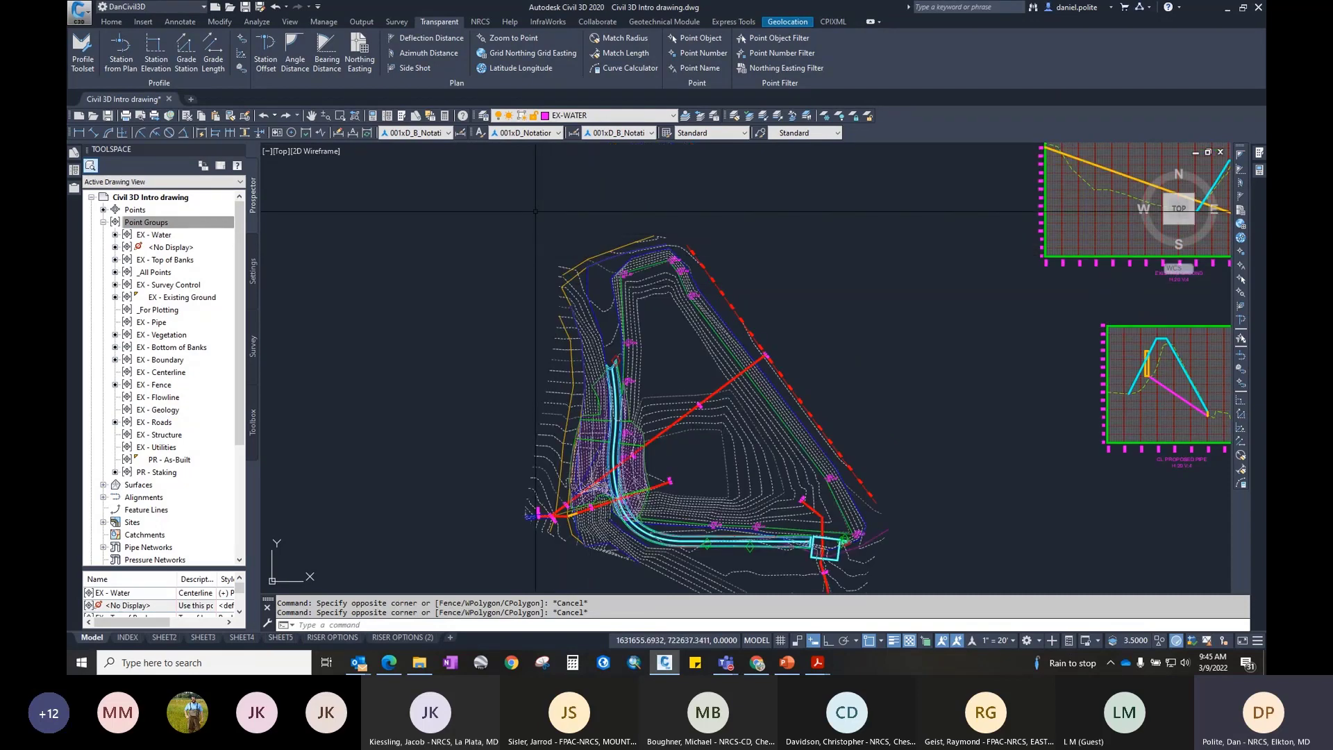
{"action": "right_click", "coordinate": [535, 211]}
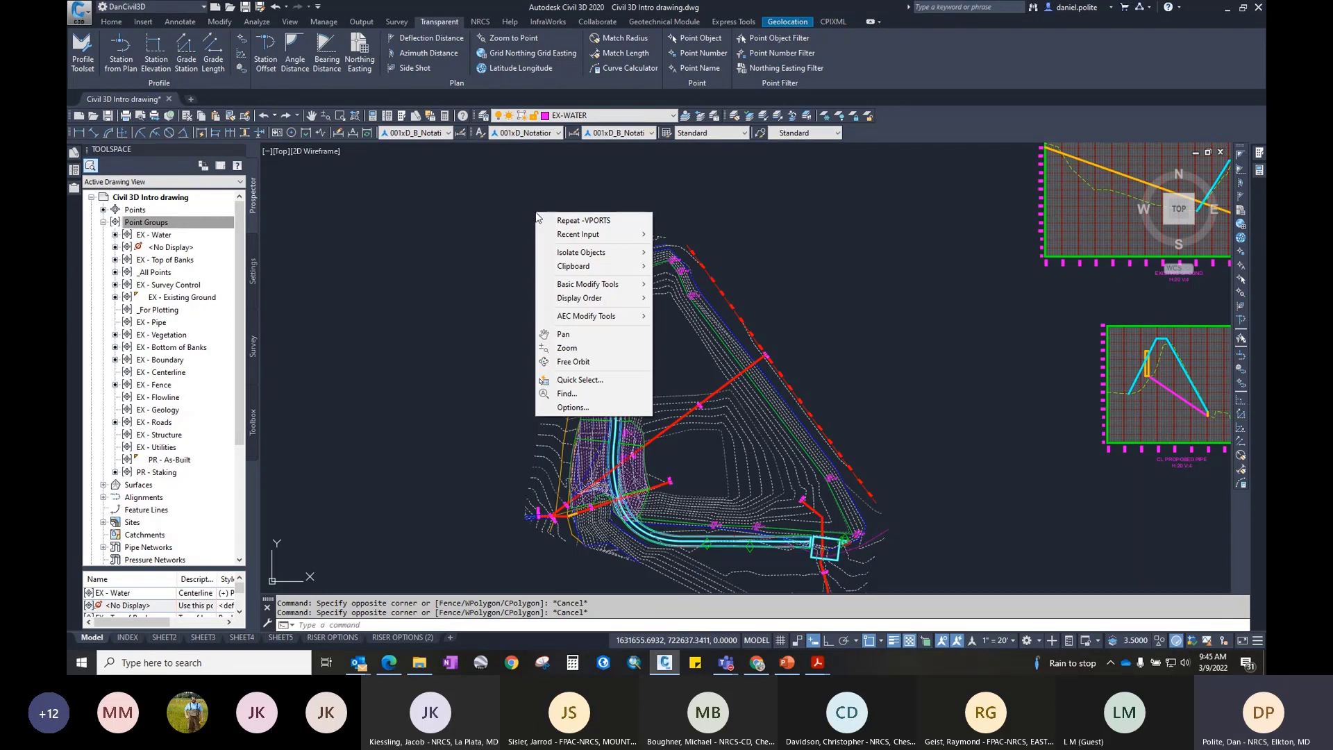
{"action": "right_click", "coordinate": [512, 211]}
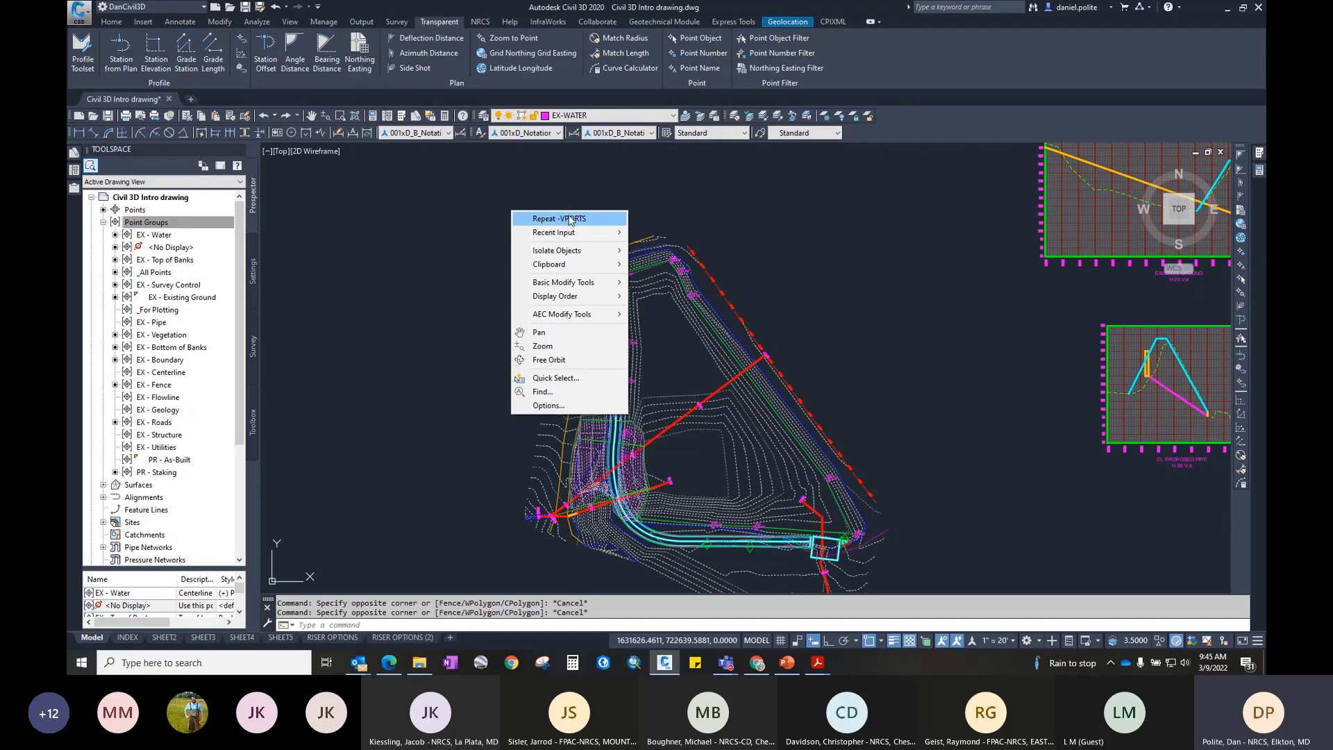
{"action": "mouse_move", "coordinate": [575, 233]}
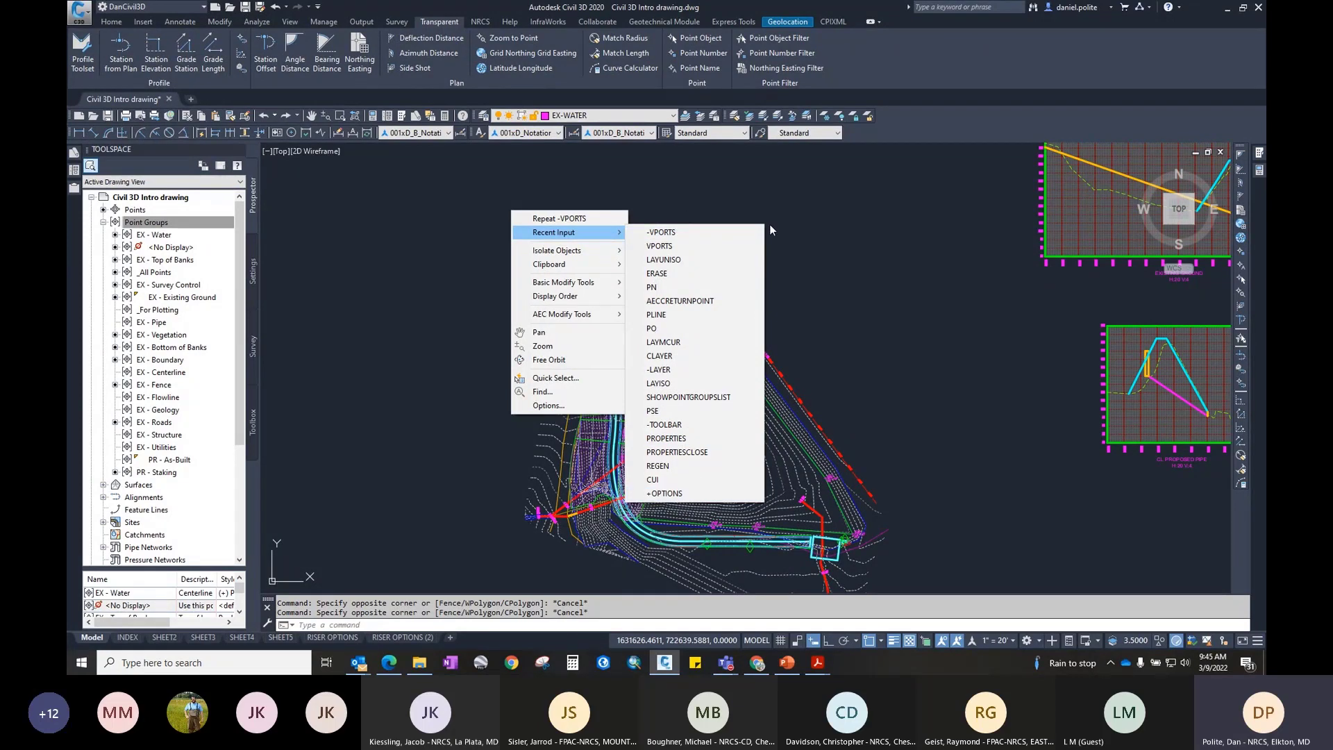
{"action": "left_click", "coordinate": [796, 232]}
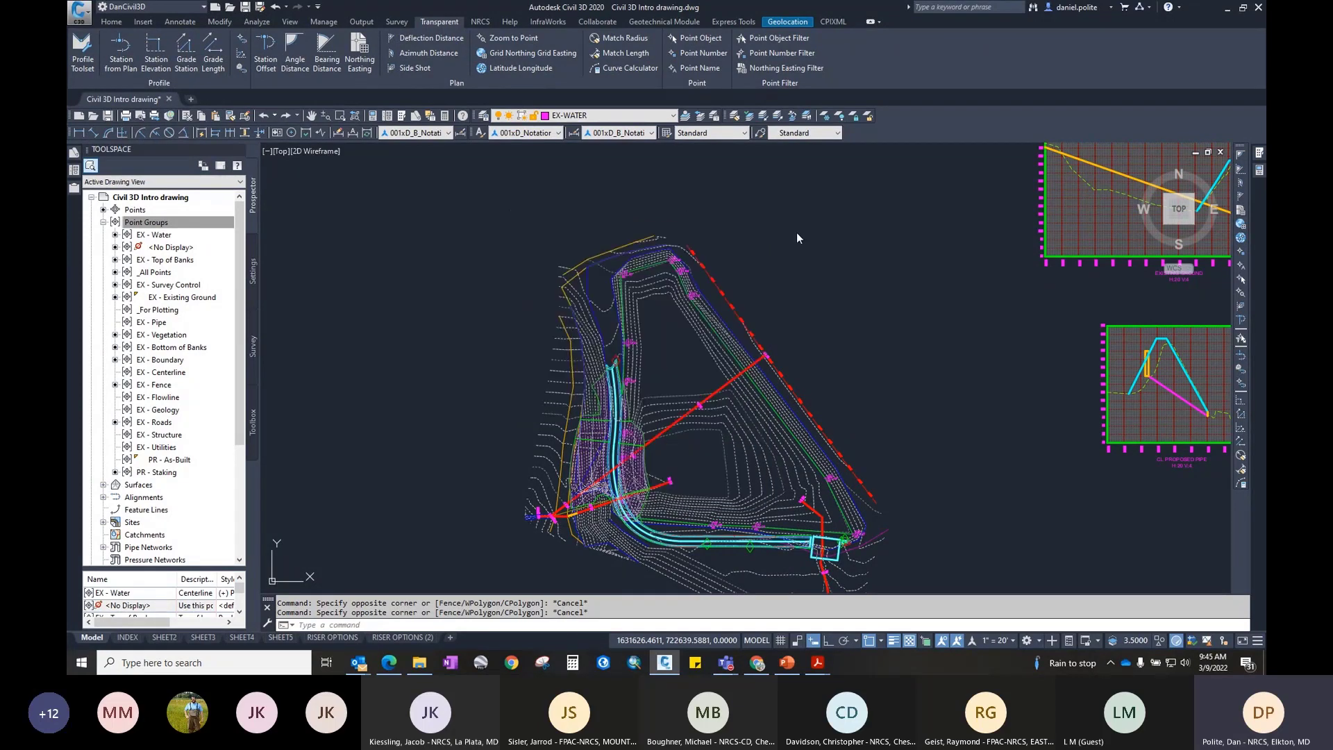
{"action": "left_click", "coordinate": [291, 625]}
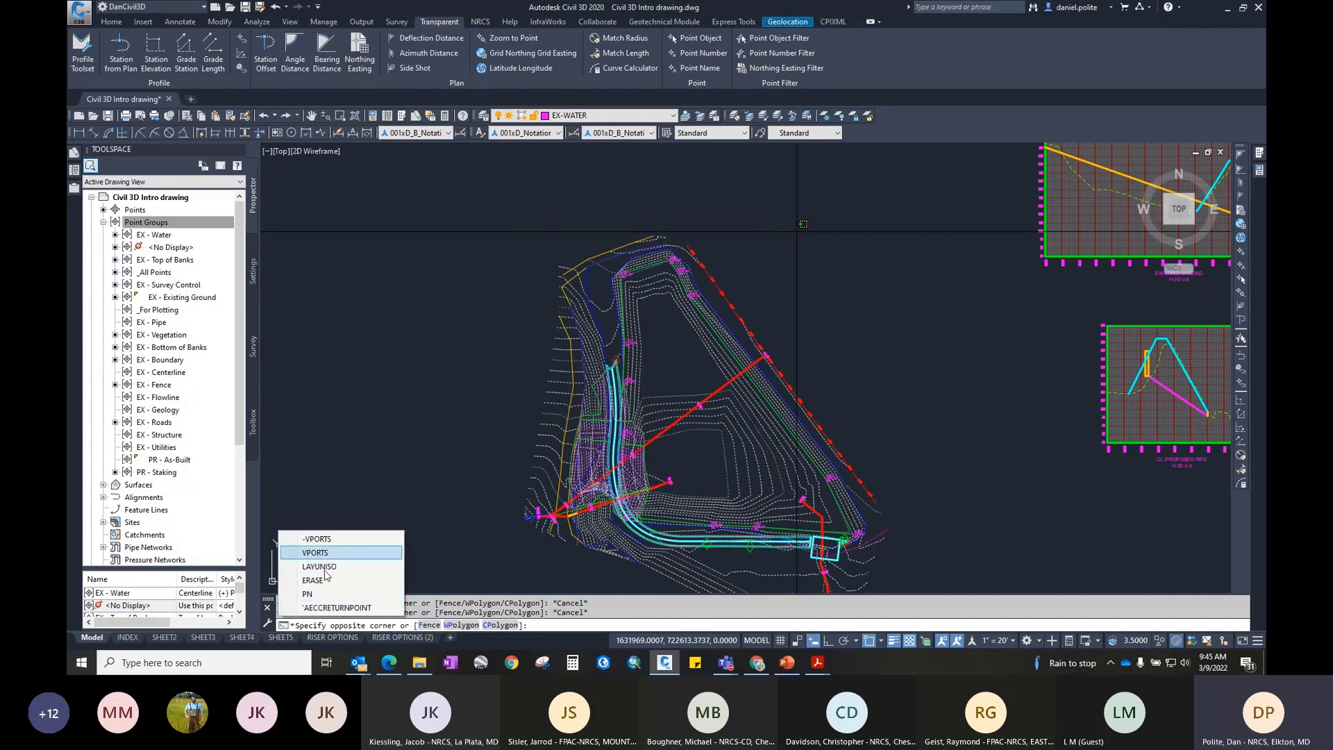
{"action": "right_click", "coordinate": [607, 188]}
{"action": "mouse_move", "coordinate": [633, 214]}
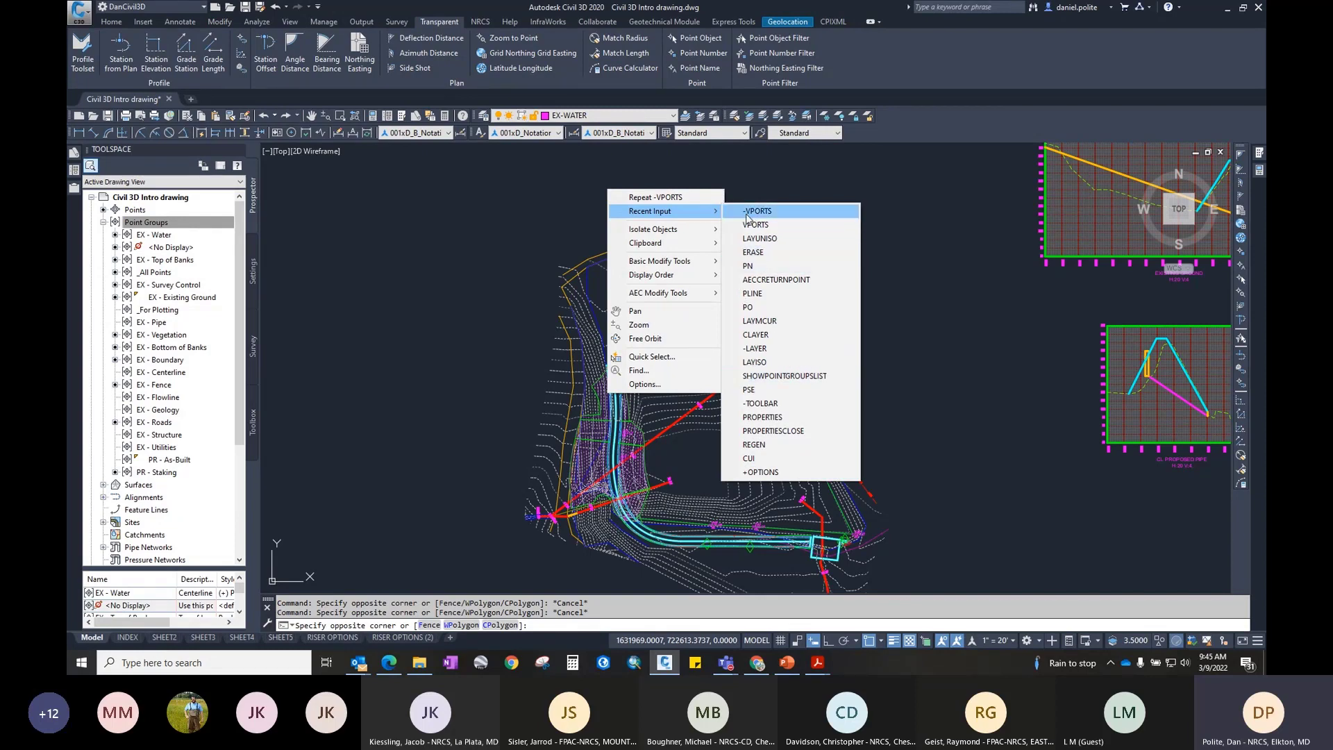
{"action": "mouse_move", "coordinate": [703, 233]}
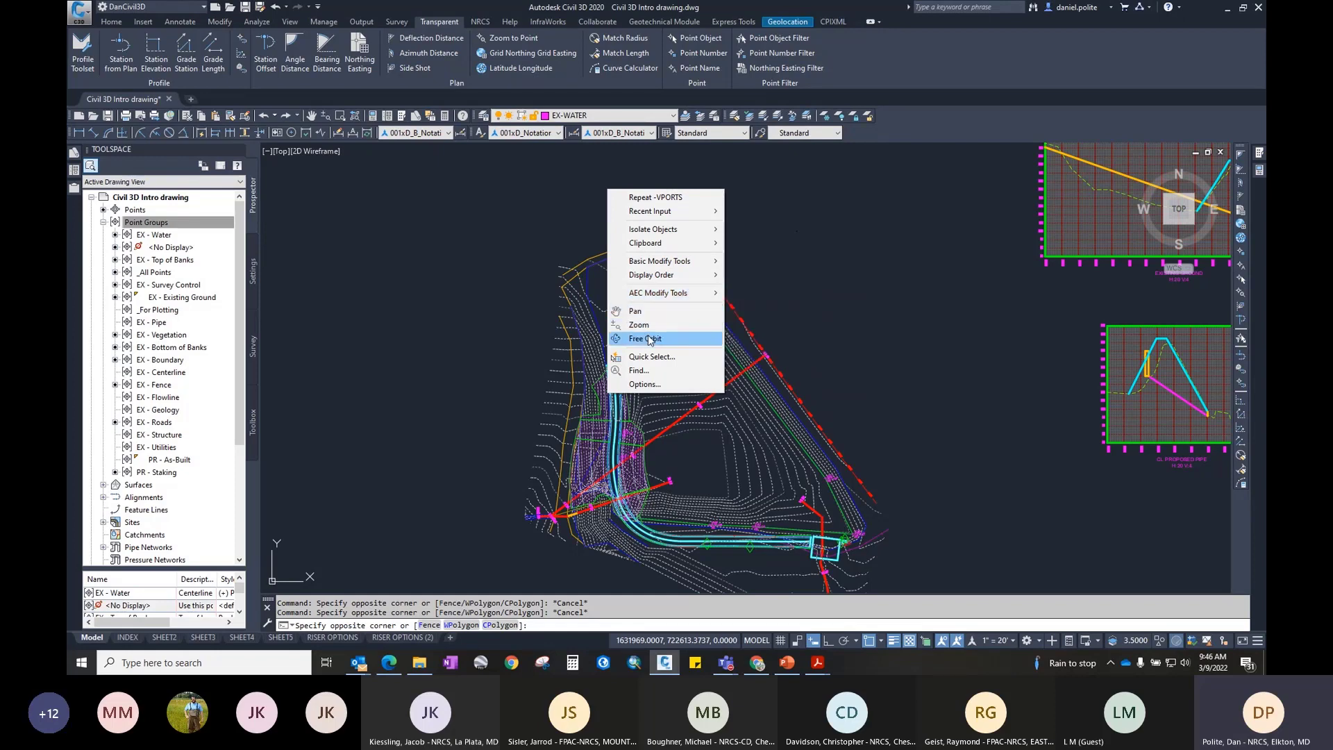
Step: Examine the Right-Click Customization settings in Options, trying the time-sensitive right-click option, and leave without saving changes
{"action": "left_click", "coordinate": [646, 385]}
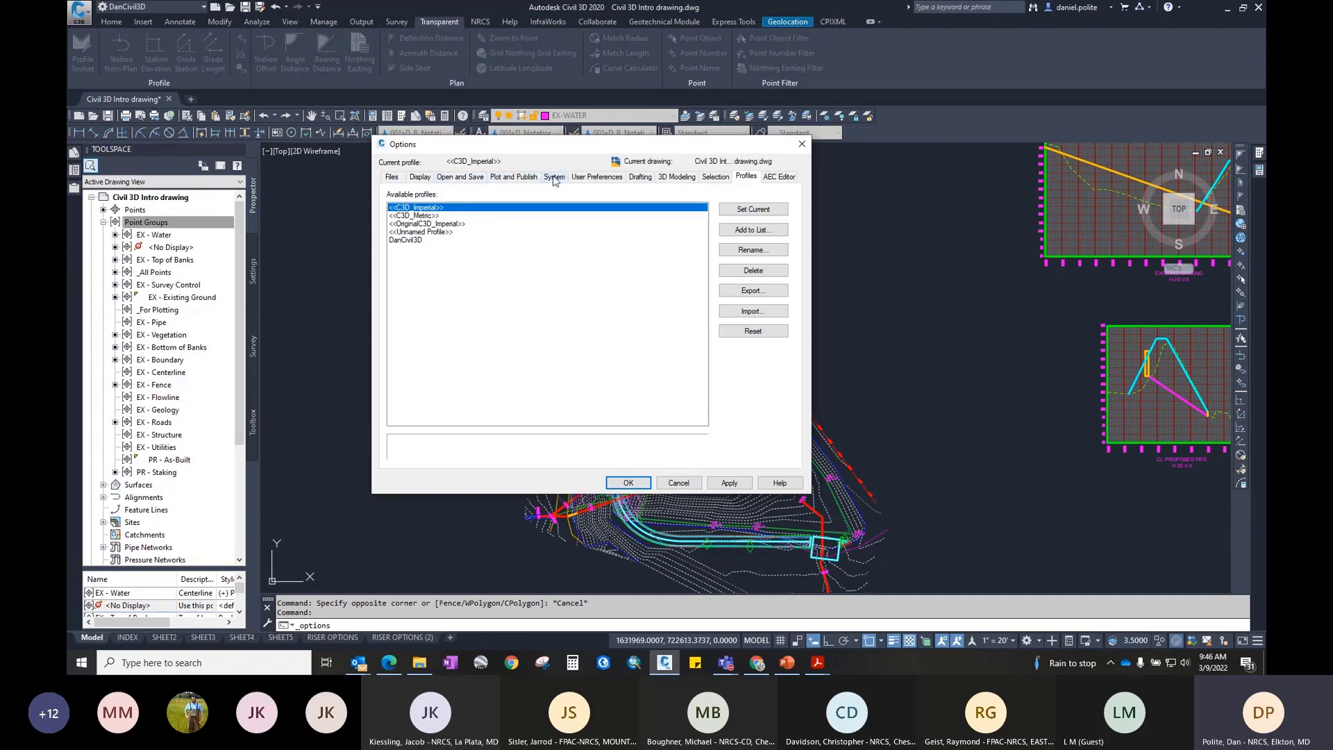
{"action": "left_click", "coordinate": [597, 177]}
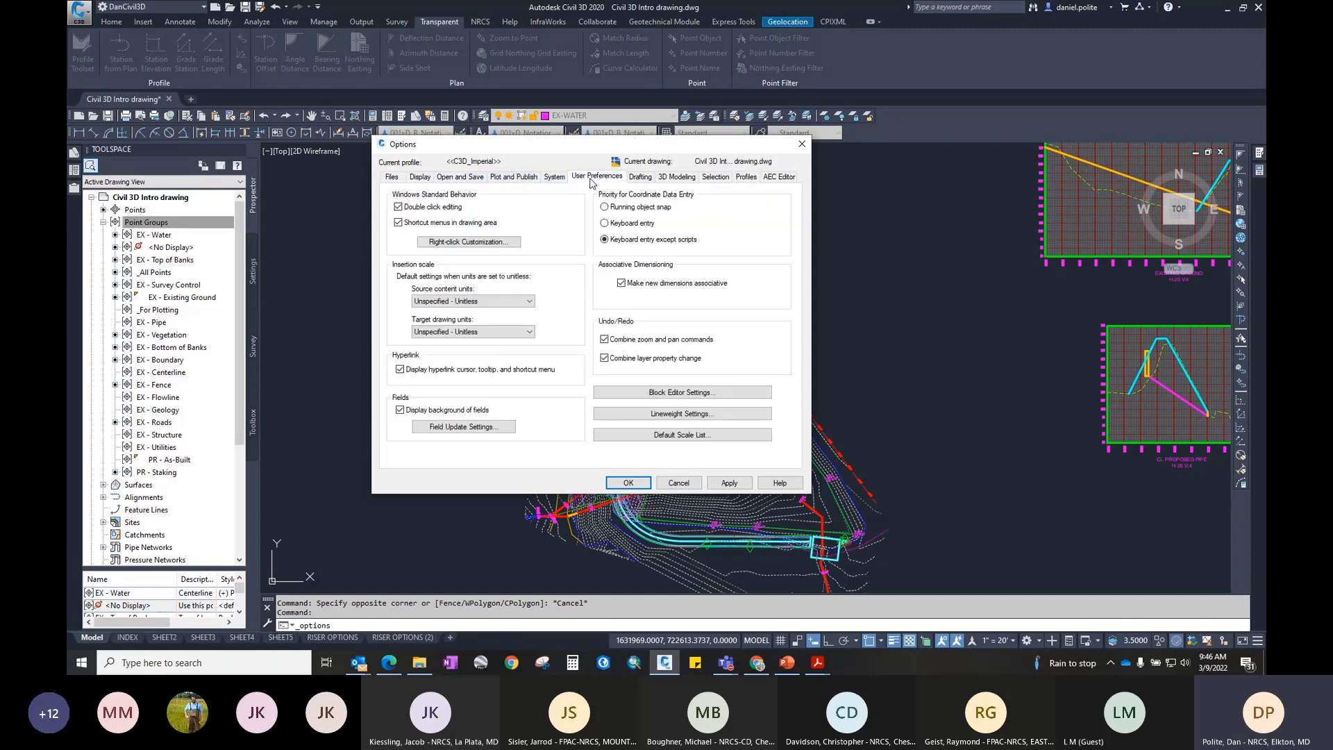
{"action": "left_click", "coordinate": [490, 243]}
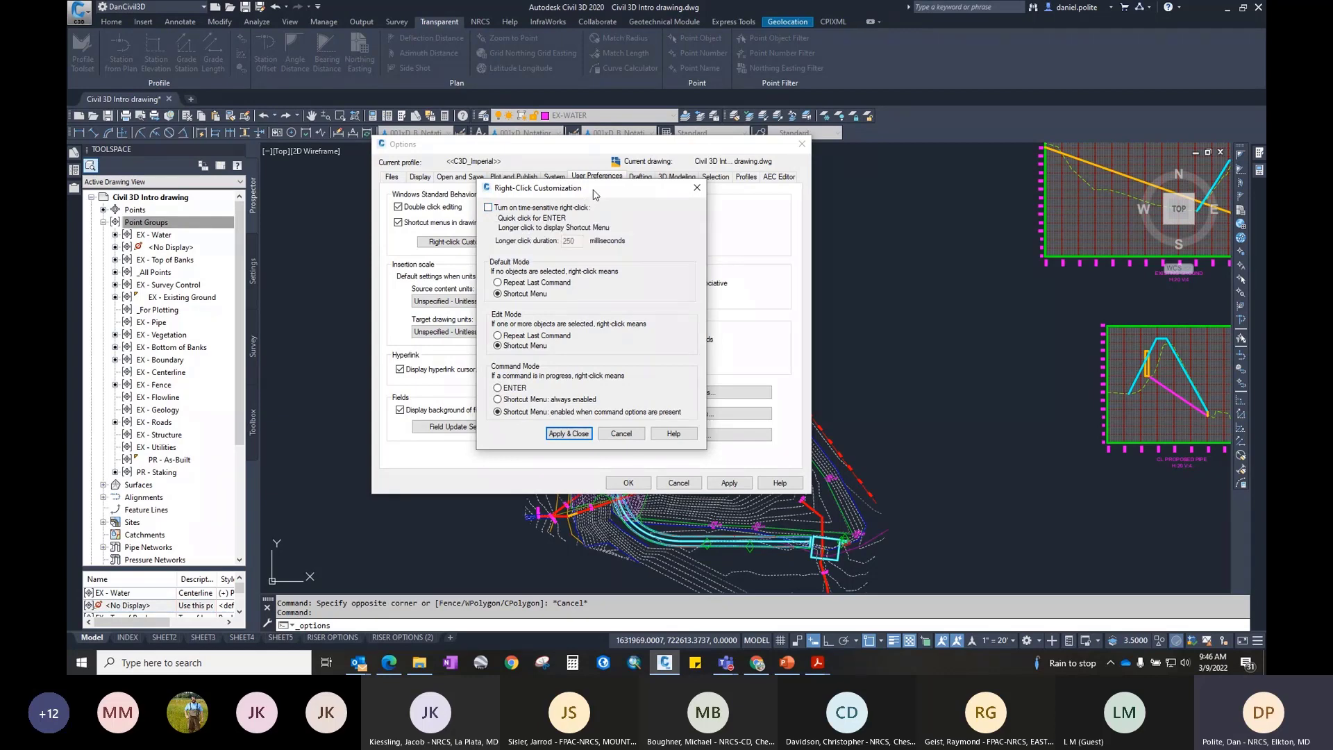
{"action": "left_click", "coordinate": [489, 208]}
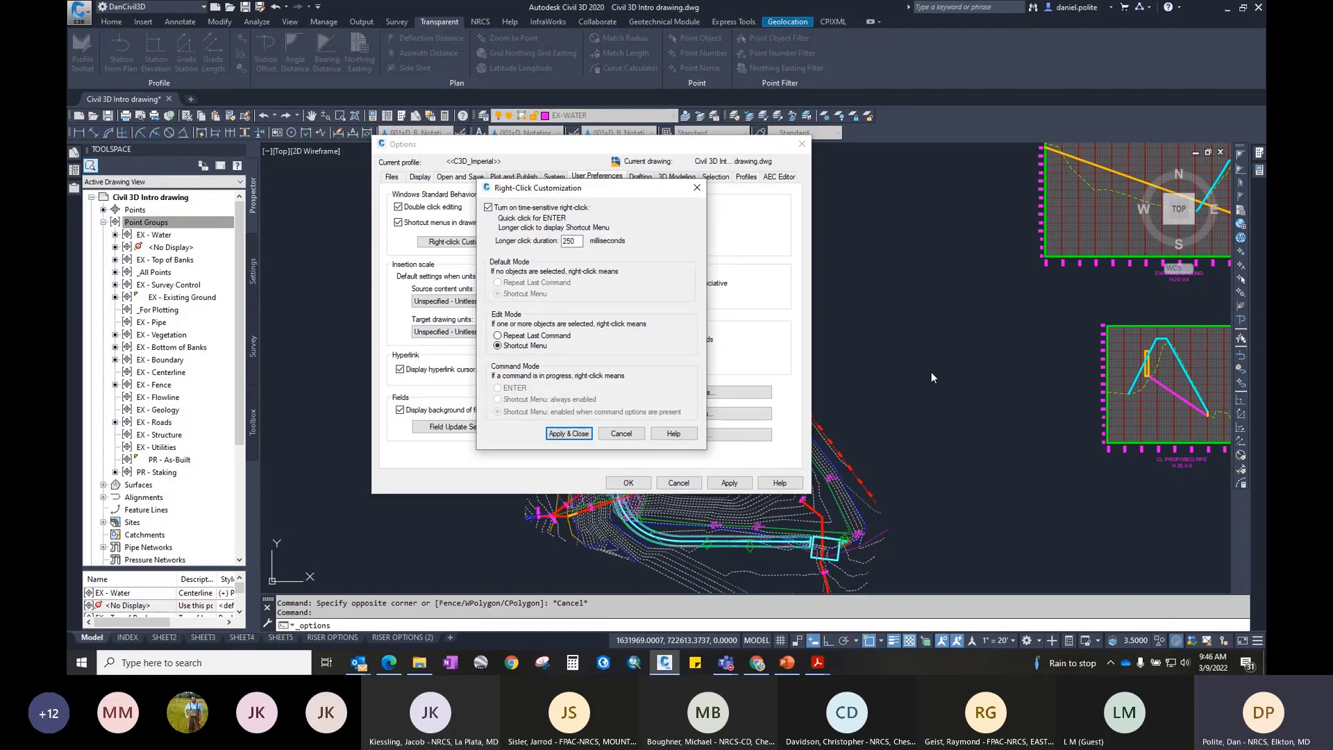
{"action": "left_click", "coordinate": [488, 208]}
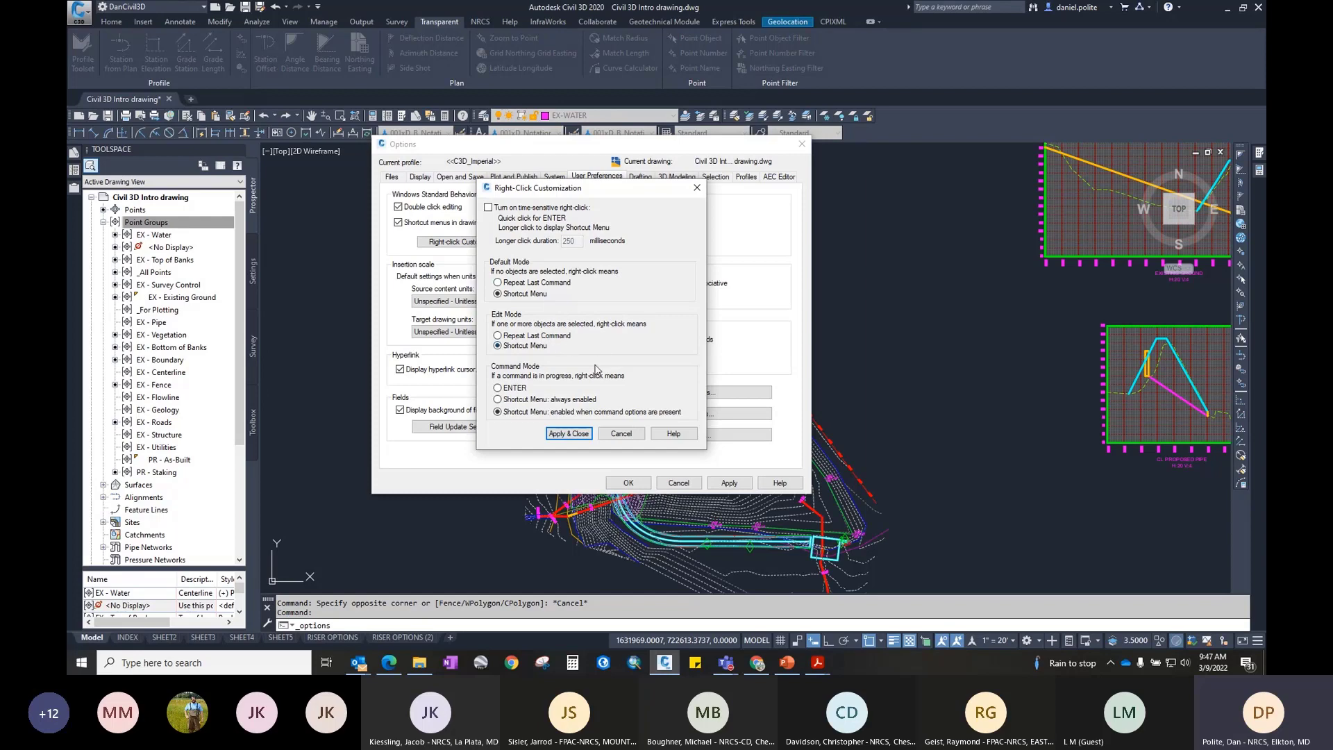
{"action": "left_click", "coordinate": [620, 434]}
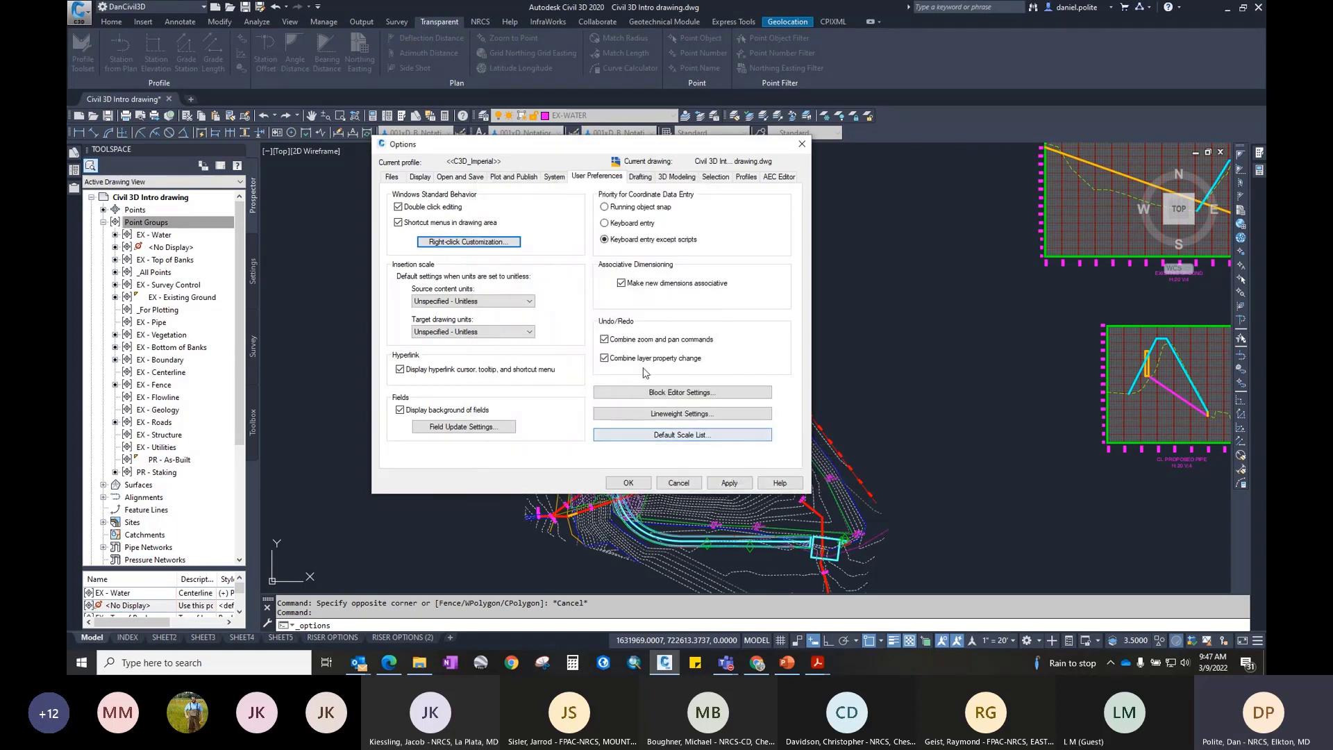
{"action": "left_click", "coordinate": [694, 487]}
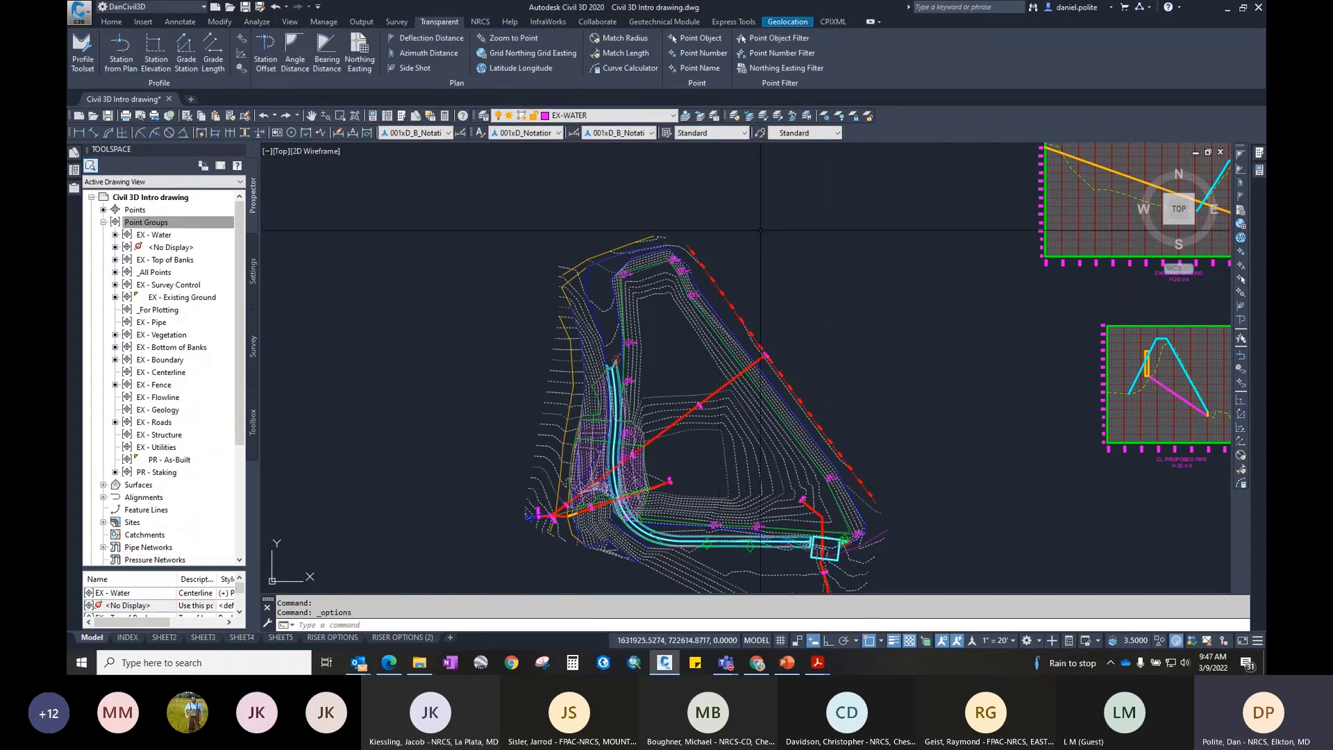
Step: Zoom the drawing to its extents
{"action": "type", "text": "ze"}
{"action": "key", "text": "Return"}
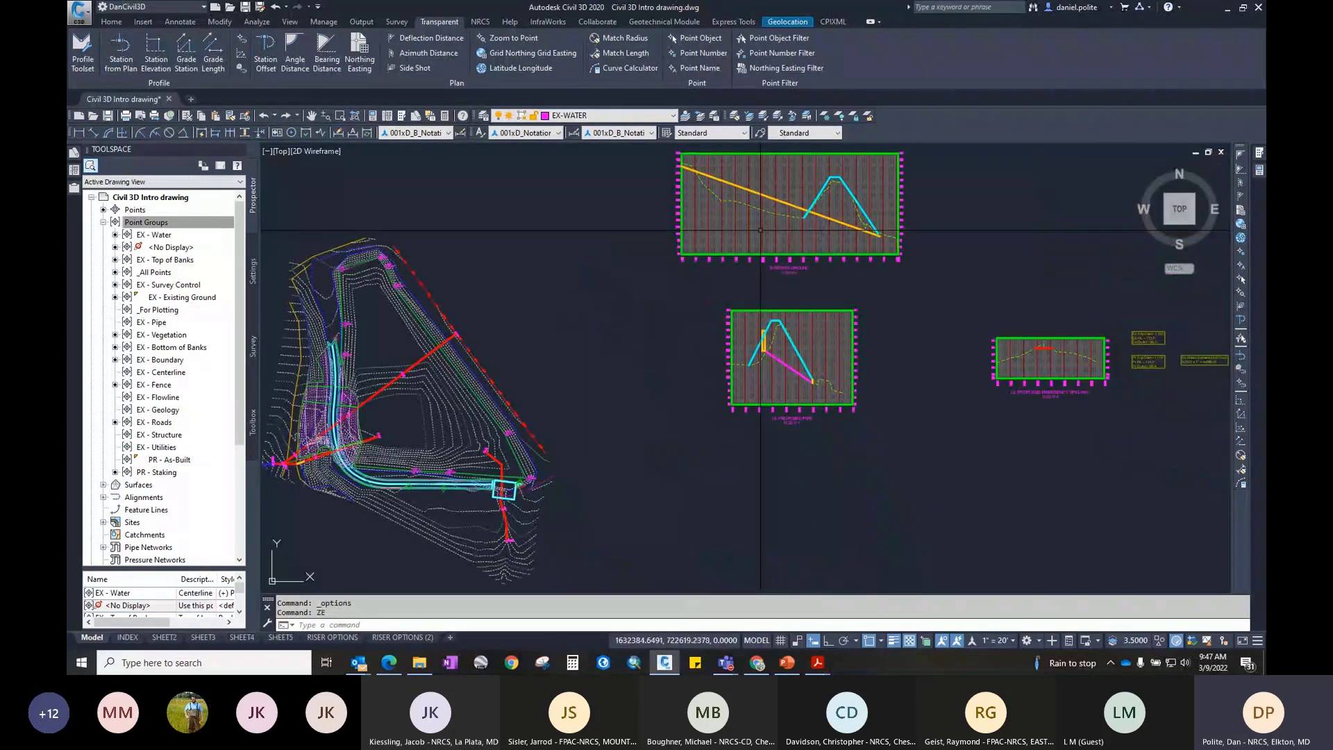
Step: Zoom in on the CL PROPOSED PIPE profile view using the Zoom command's Window option
{"action": "type", "text": "zo"}
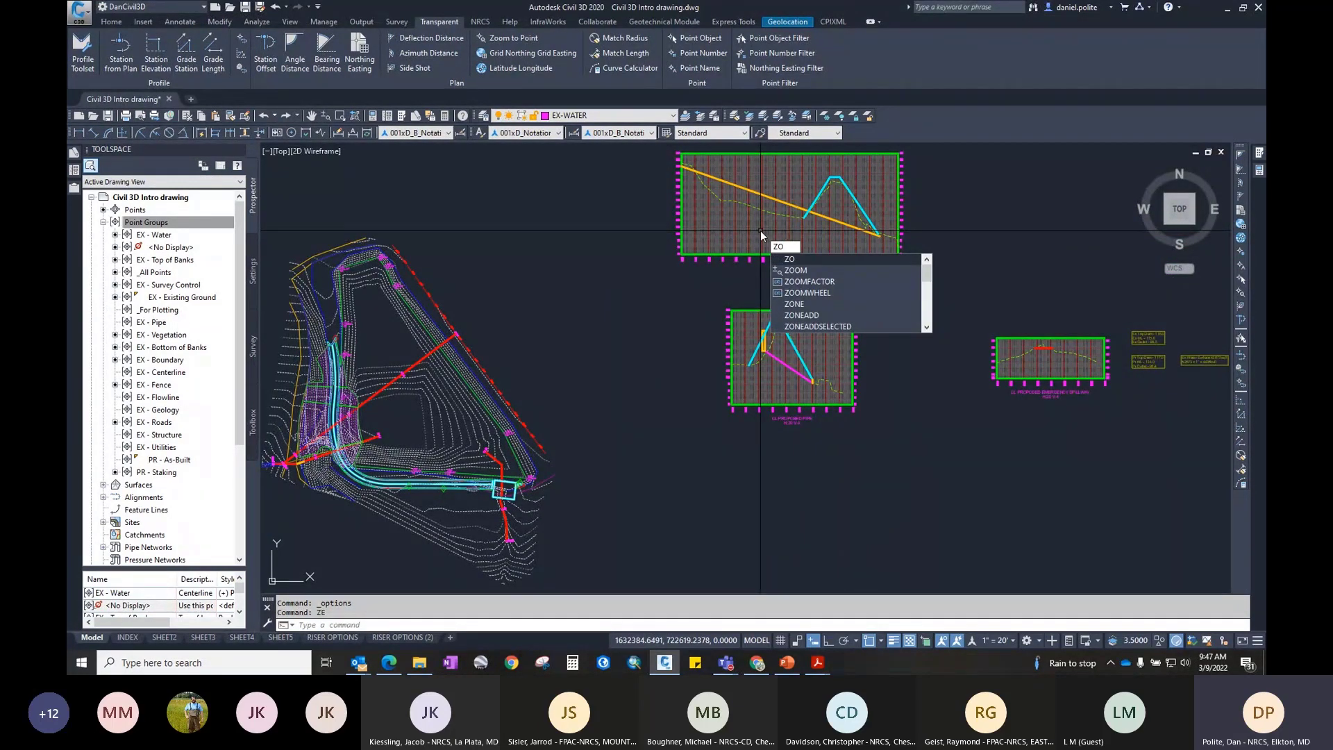
{"action": "type", "text": "om"}
{"action": "key", "text": "Return"}
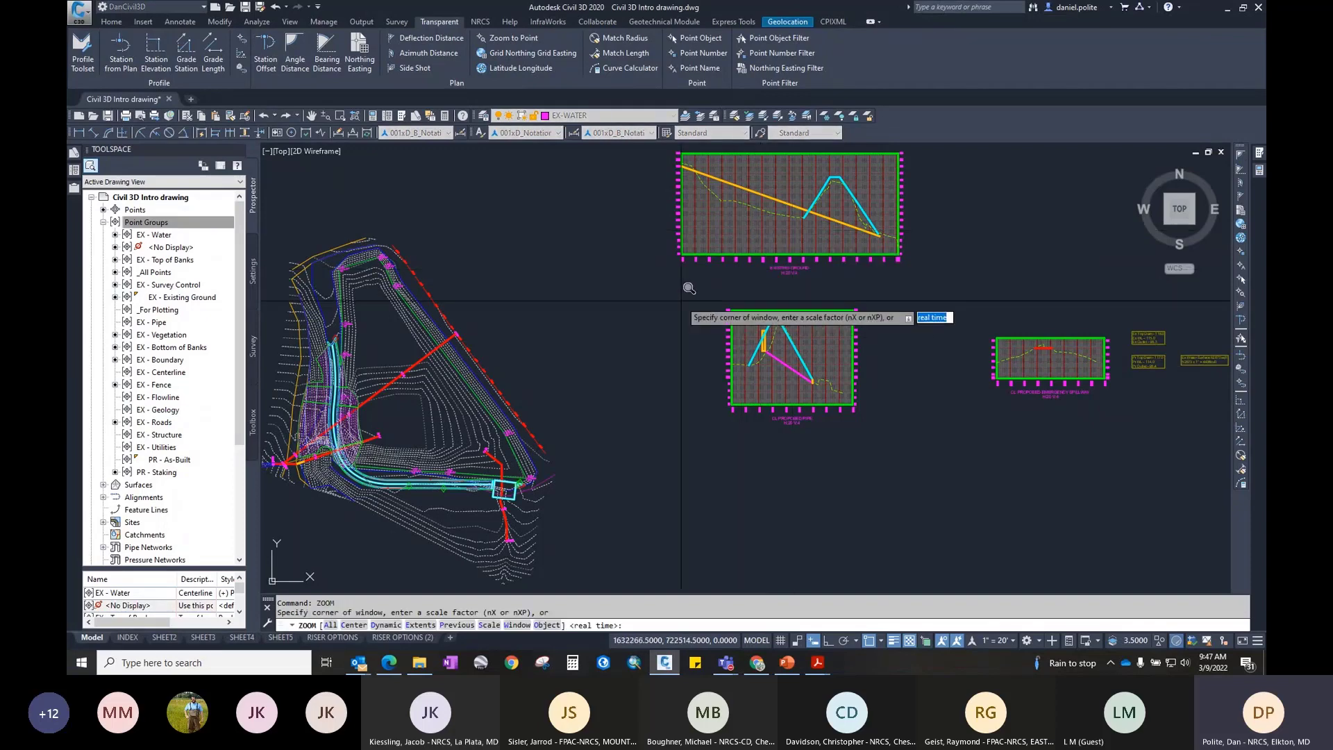
{"action": "key", "text": "Down"}
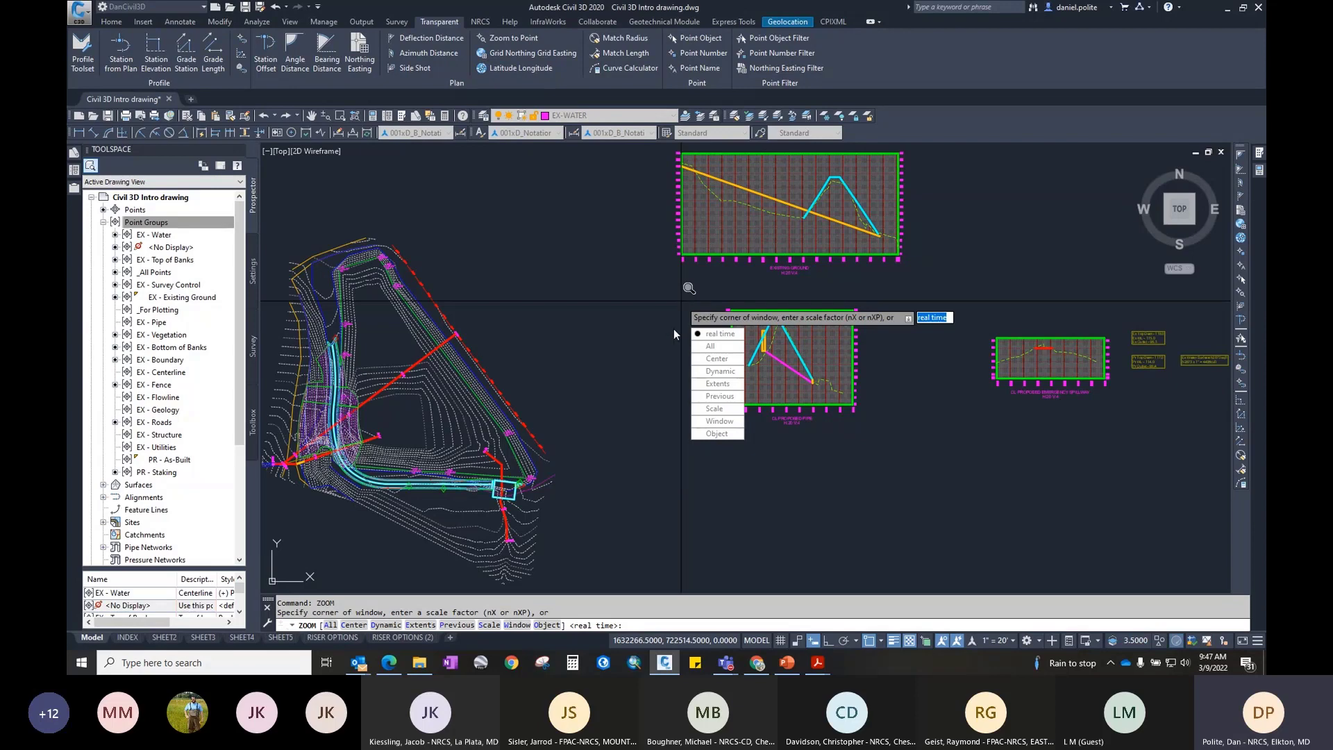
{"action": "left_click", "coordinate": [693, 300]}
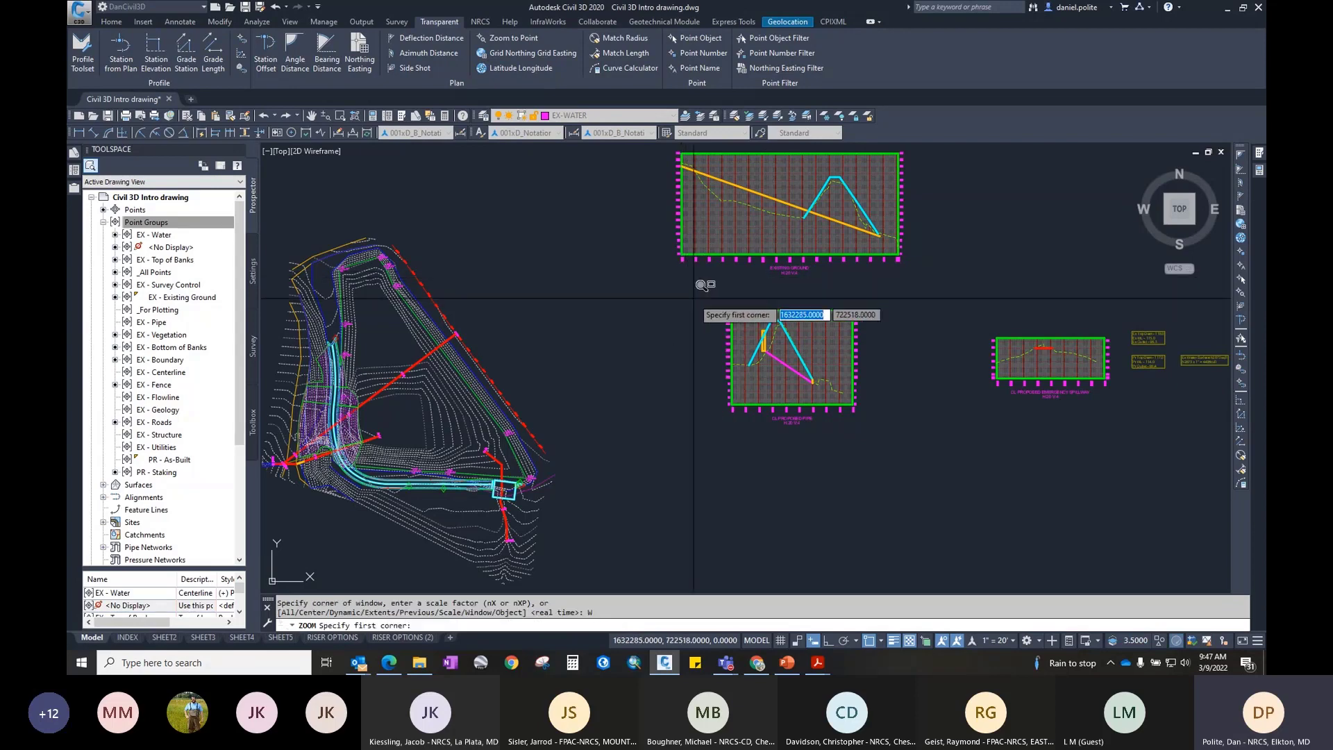
{"action": "left_click", "coordinate": [913, 452]}
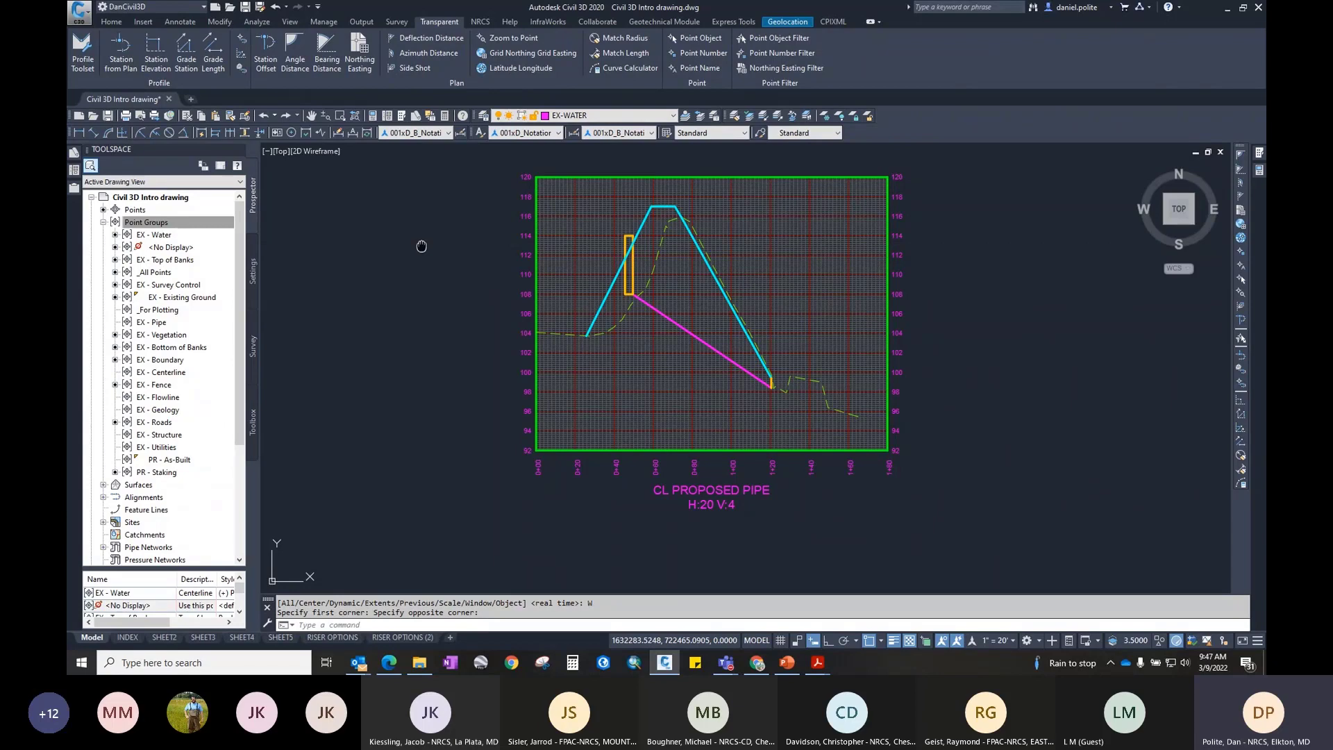
Step: Examine the CL PROPOSED PIPE profile view and its surroundings at different magnifications, panning between zooms
{"action": "middle_click_drag", "start_coordinate": [421, 245], "coordinate": [465, 263]}
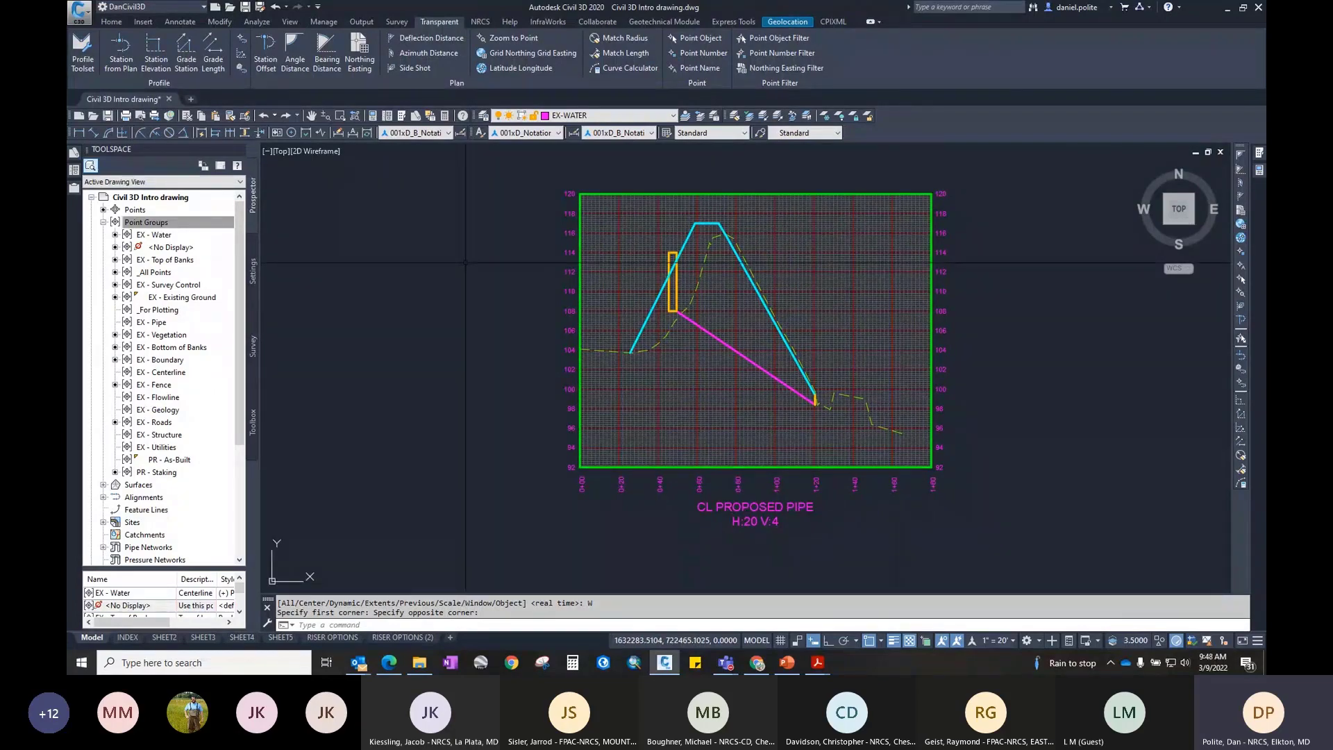
{"action": "scroll", "coordinate": [465, 263], "scroll_direction": "down", "scroll_amount": 6}
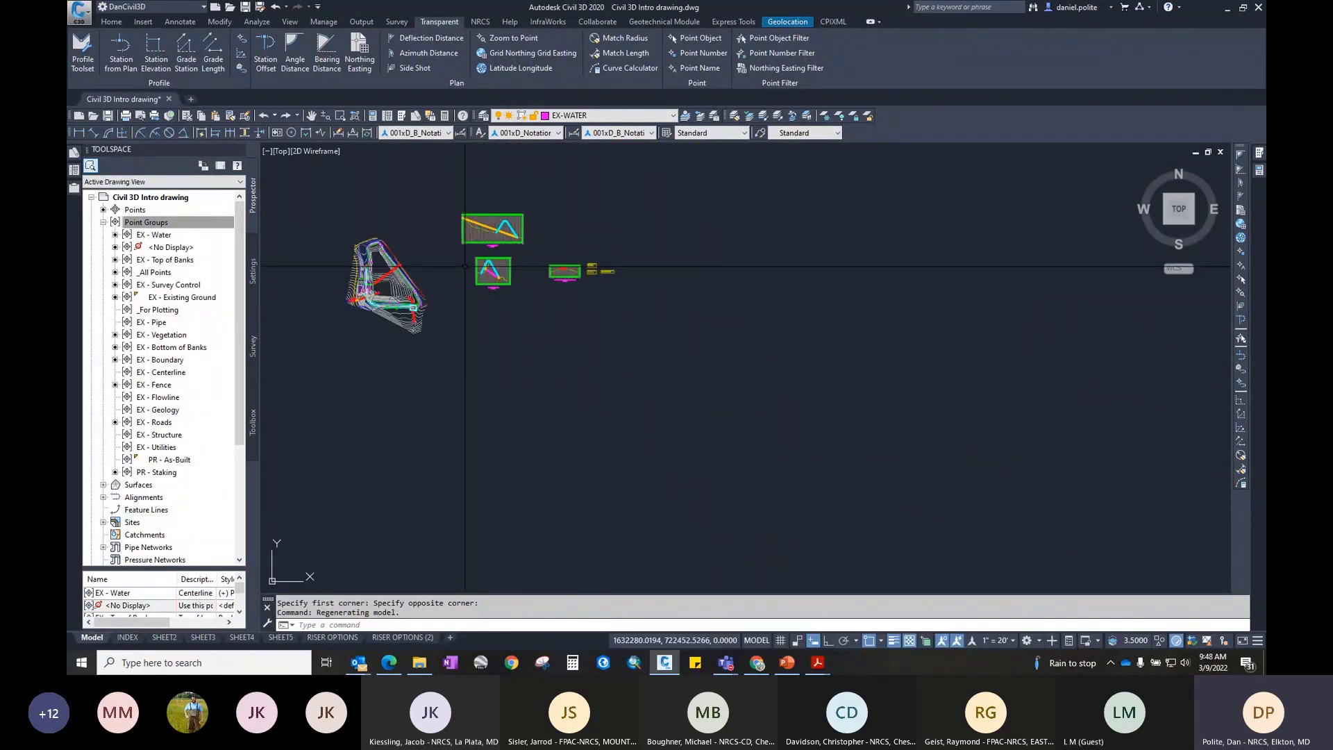
{"action": "scroll", "coordinate": [465, 266], "scroll_direction": "up", "scroll_amount": 8}
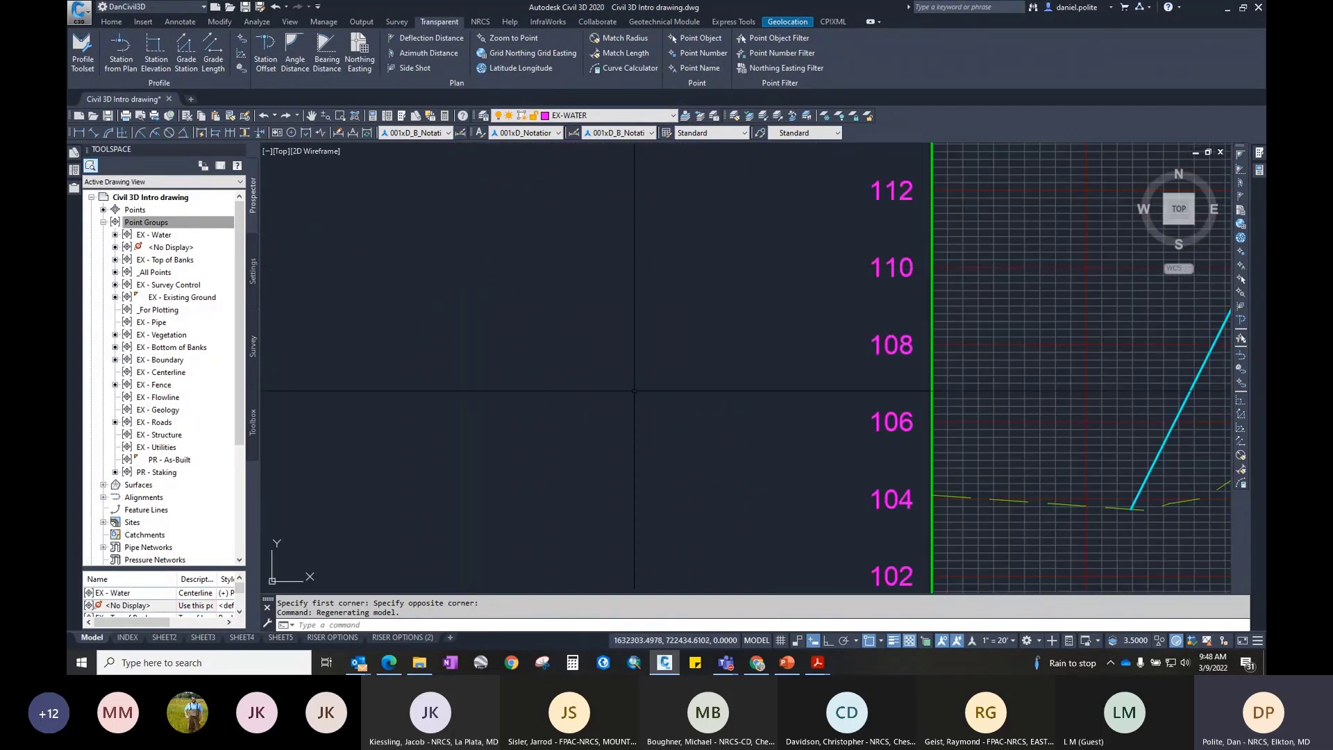
{"action": "scroll", "coordinate": [634, 391], "scroll_direction": "up", "scroll_amount": 4}
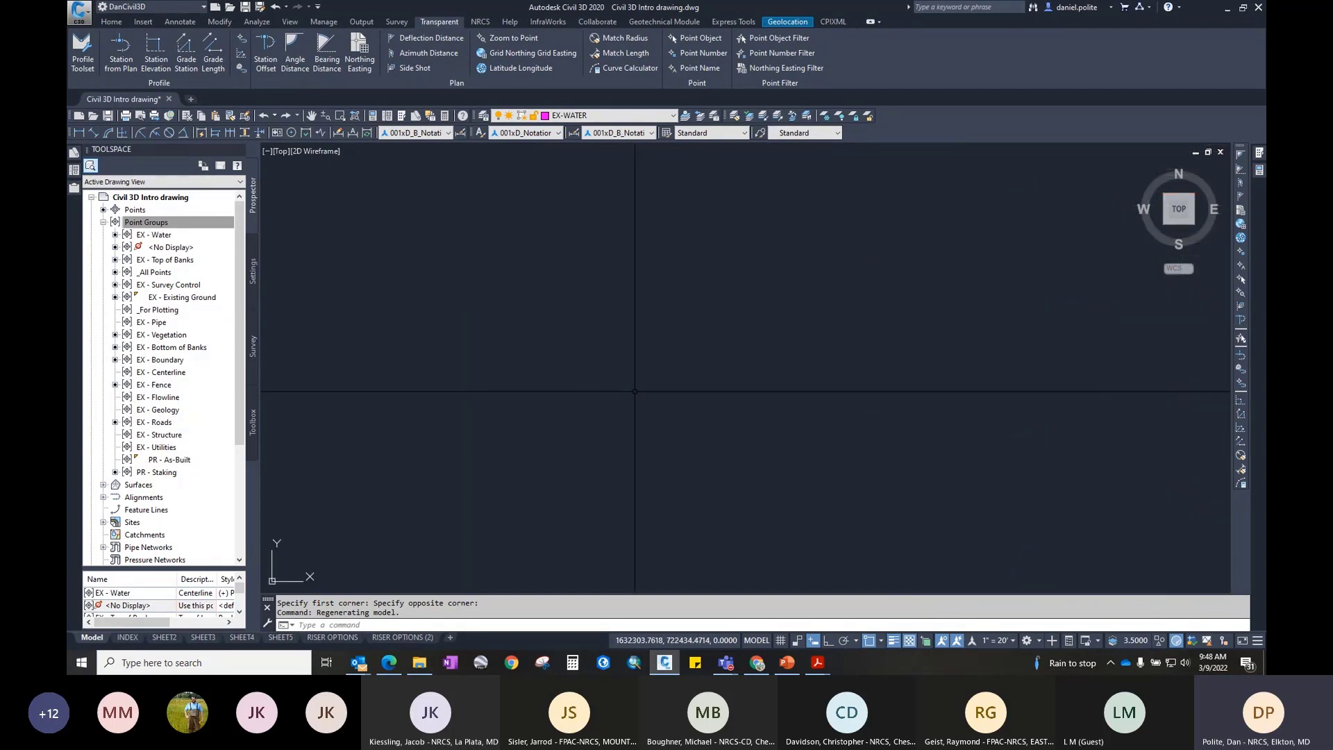
{"action": "scroll", "coordinate": [640, 409], "scroll_direction": "down", "scroll_amount": 4}
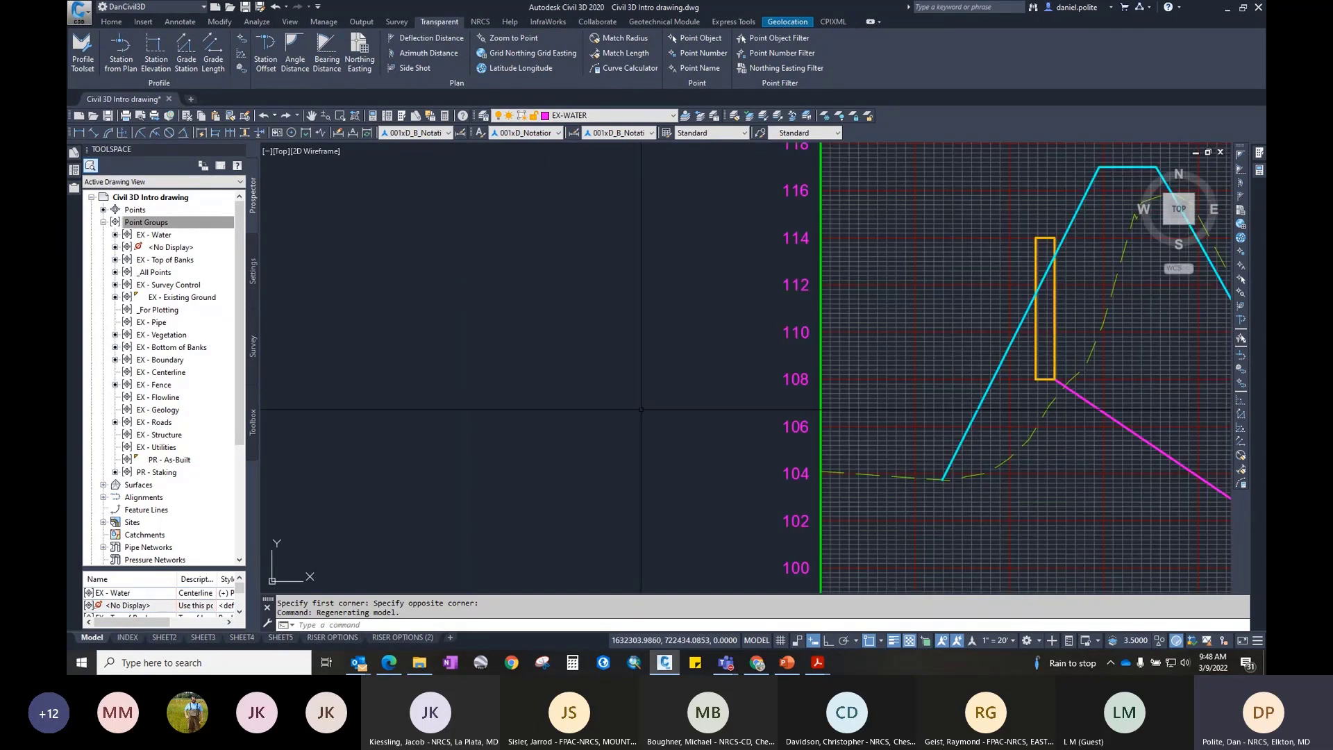
{"action": "scroll", "coordinate": [640, 410], "scroll_direction": "down", "scroll_amount": 2}
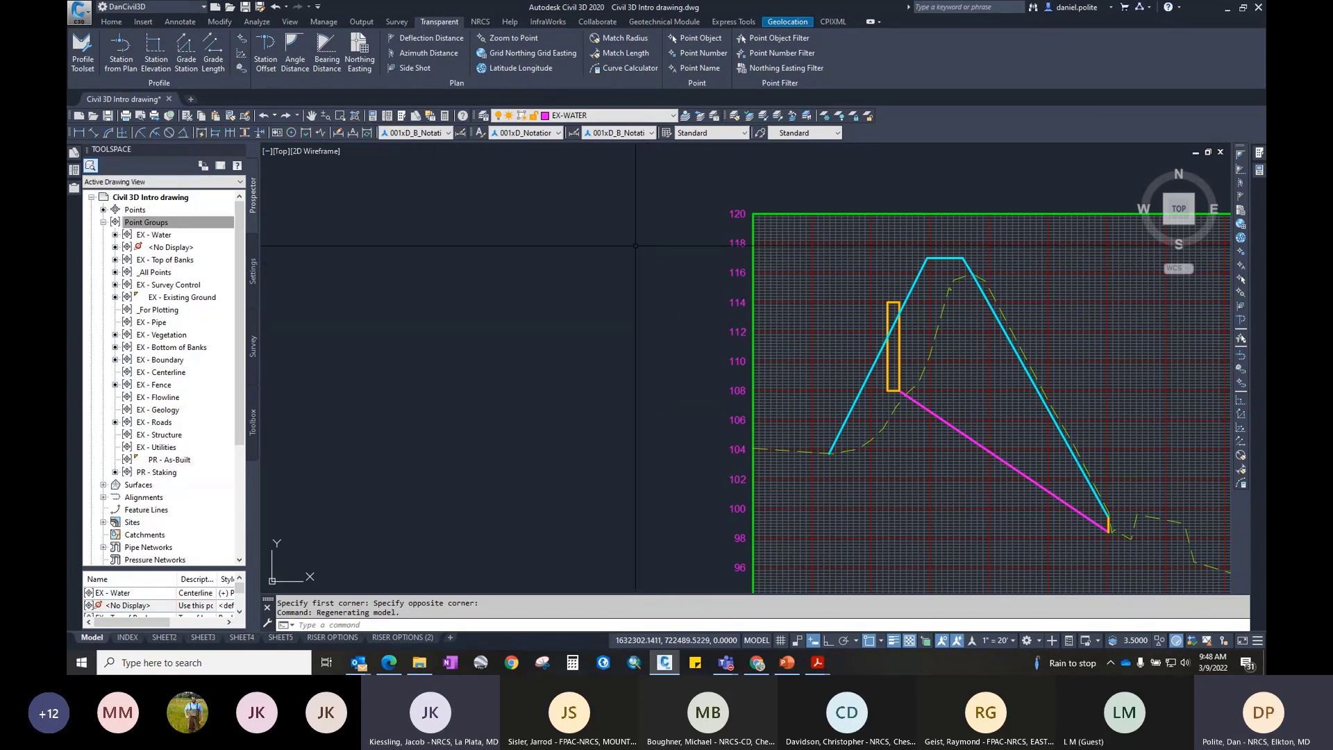
{"action": "scroll", "coordinate": [635, 245], "scroll_direction": "down", "scroll_amount": 2}
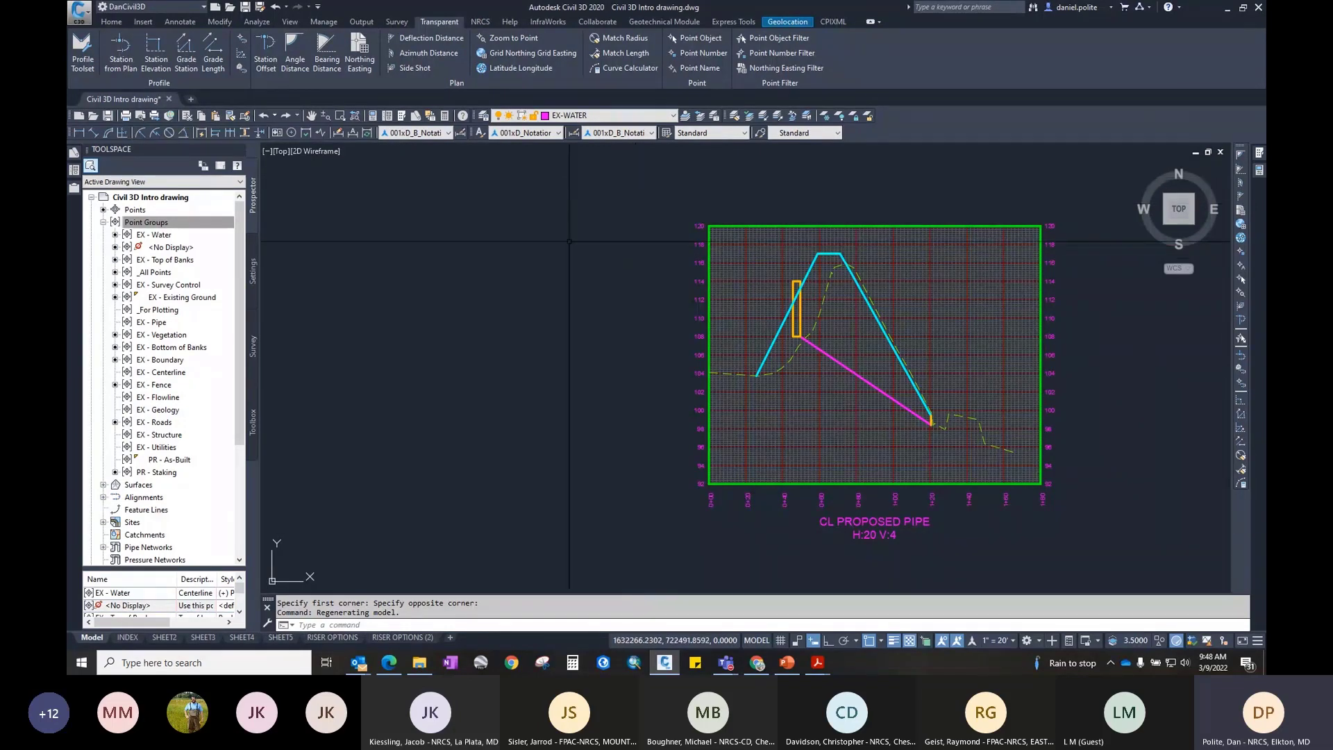
{"action": "scroll", "coordinate": [572, 322], "scroll_direction": "down", "scroll_amount": 2}
{"action": "mouse_move", "coordinate": [574, 321]}
{"action": "middle_mouse_down"}
{"action": "mouse_move", "coordinate": [711, 352]}
{"action": "mouse_move", "coordinate": [667, 366]}
{"action": "middle_mouse_up"}
{"action": "scroll", "coordinate": [665, 363], "scroll_direction": "up", "scroll_amount": 3}
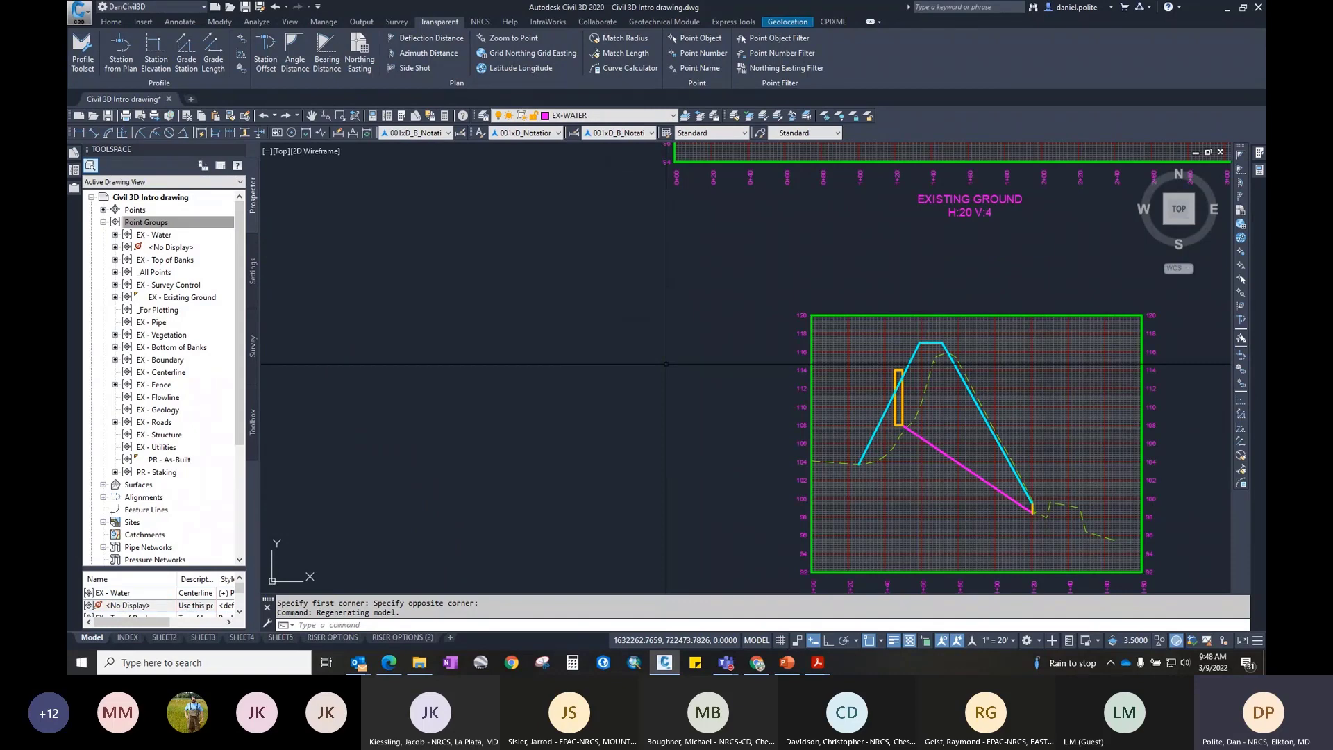
Step: Bring the pond plan into view and inspect its contours and alignments at closer range
{"action": "scroll", "coordinate": [665, 363], "scroll_direction": "down", "scroll_amount": 4}
{"action": "mouse_move", "coordinate": [499, 357]}
{"action": "middle_mouse_down"}
{"action": "mouse_move", "coordinate": [854, 421]}
{"action": "mouse_move", "coordinate": [922, 355]}
{"action": "middle_mouse_up"}
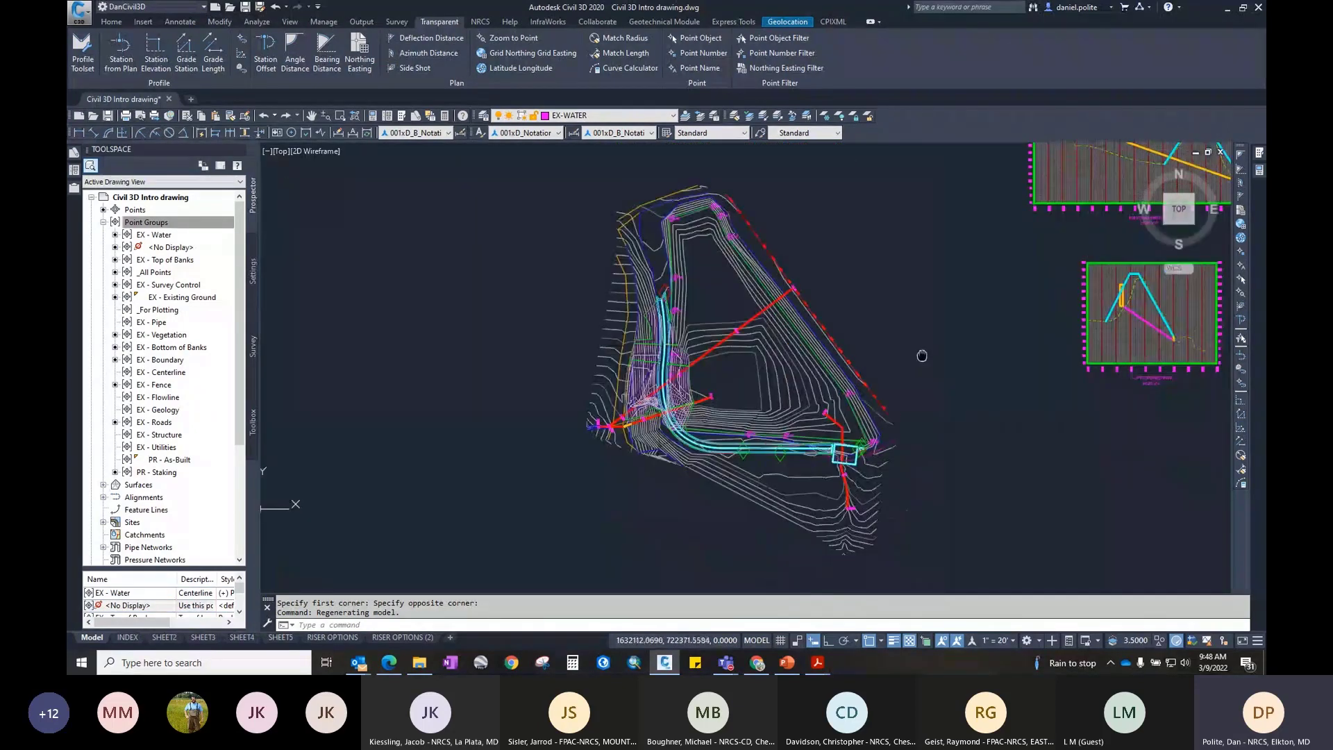
{"action": "scroll", "coordinate": [791, 358], "scroll_direction": "up", "scroll_amount": 2}
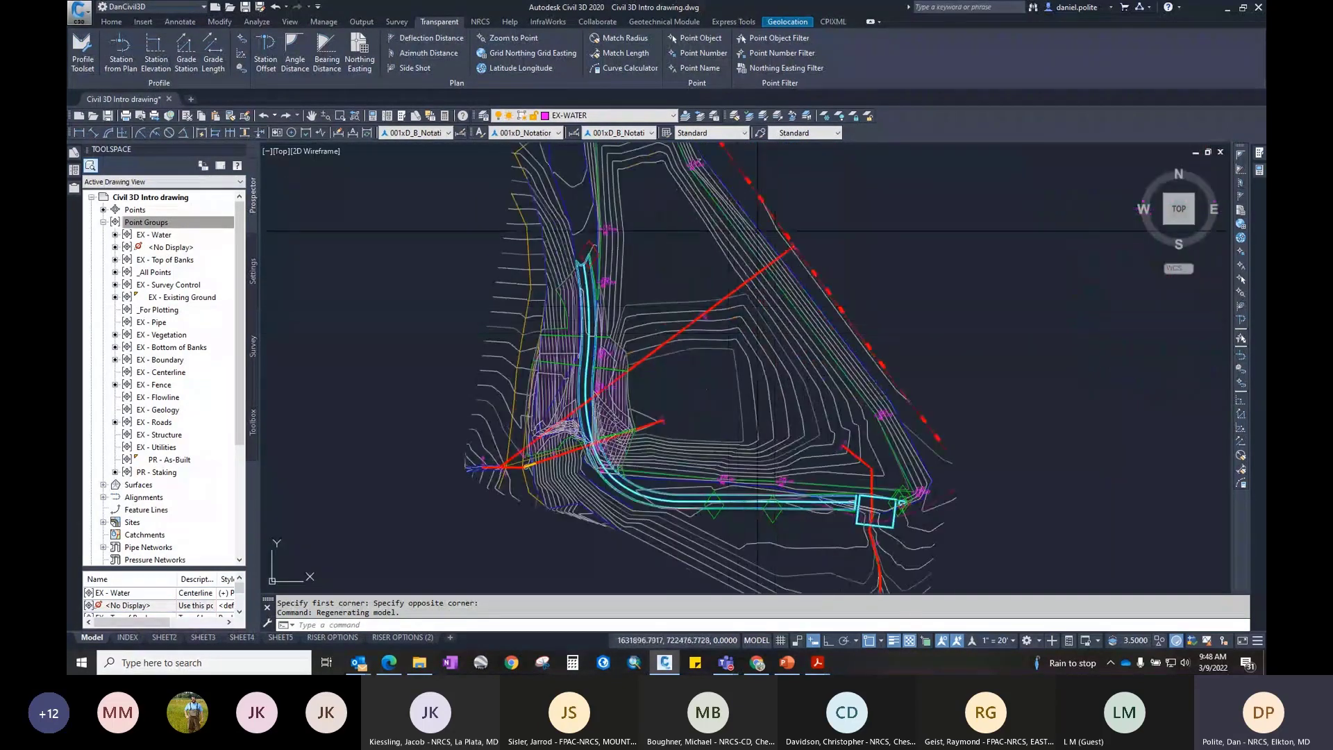
{"action": "scroll", "coordinate": [699, 297], "scroll_direction": "up", "scroll_amount": 2}
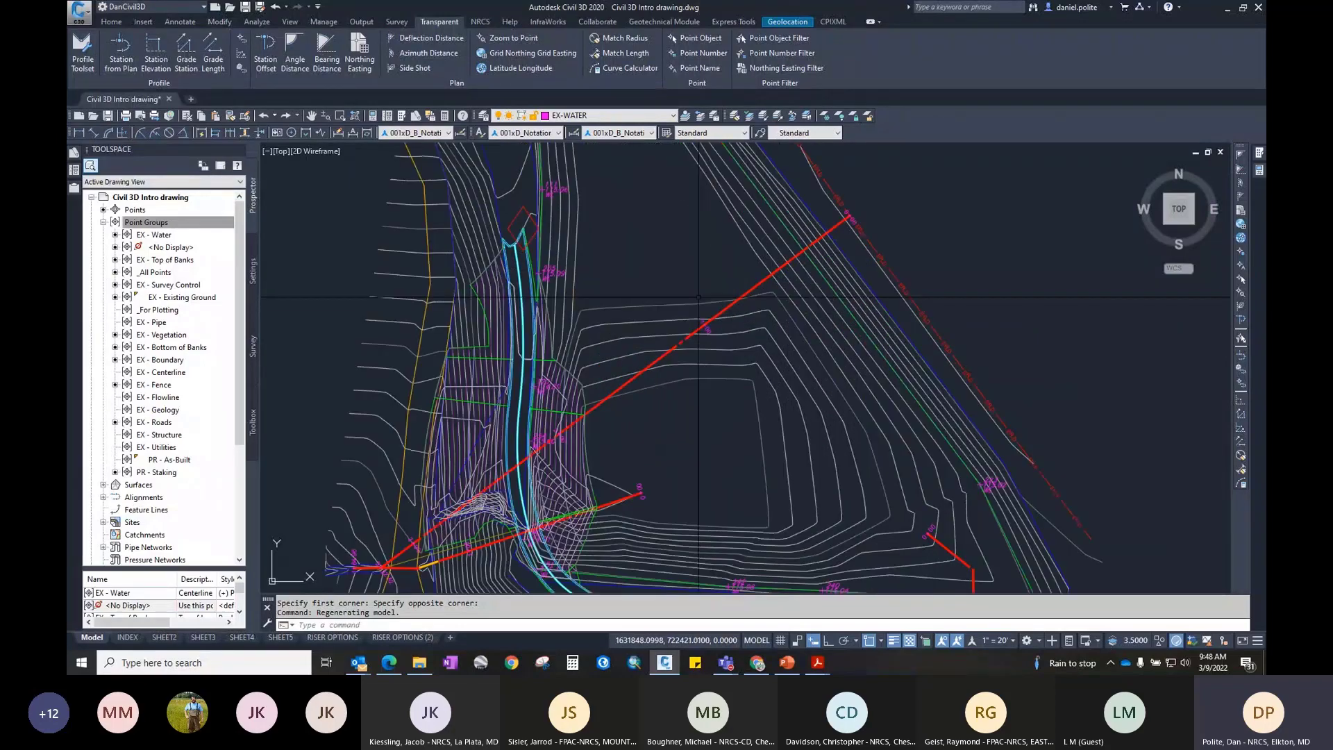
{"action": "scroll", "coordinate": [696, 260], "scroll_direction": "down", "scroll_amount": 2}
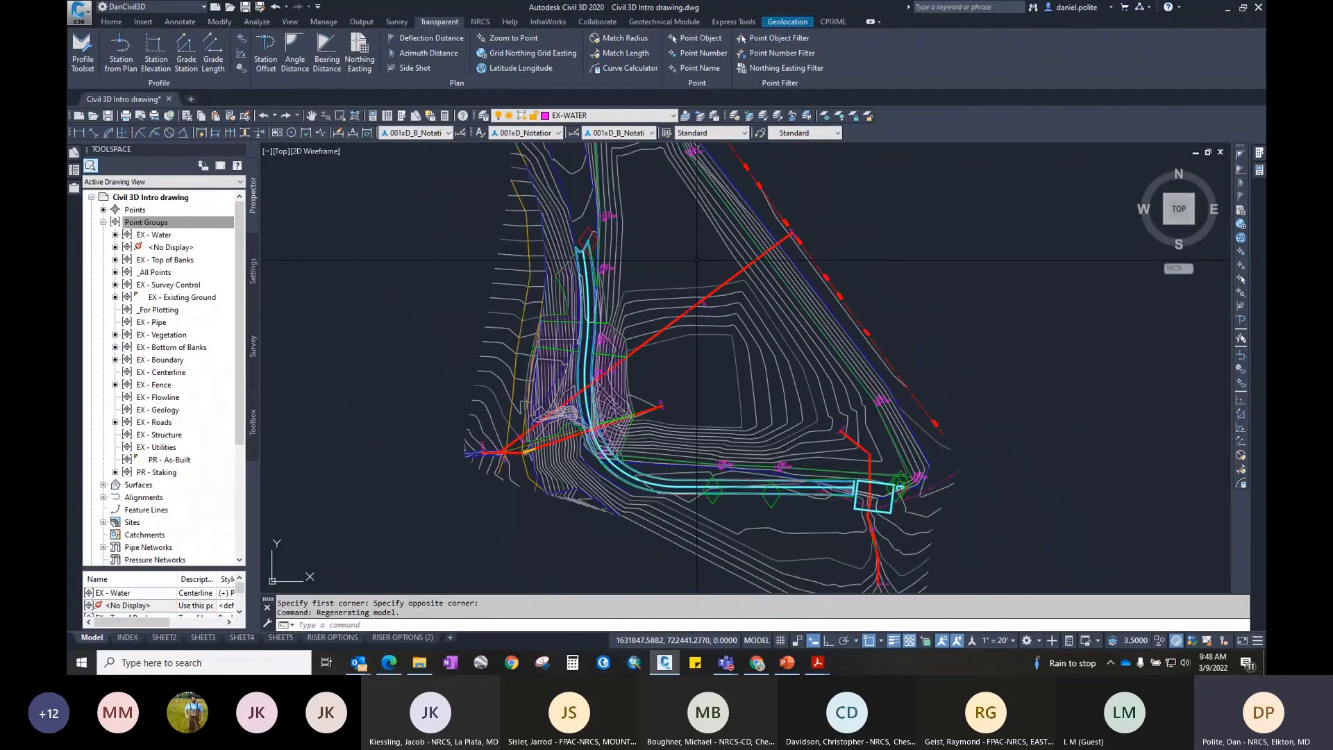
{"action": "middle_click_drag", "start_coordinate": [697, 259], "coordinate": [704, 202]}
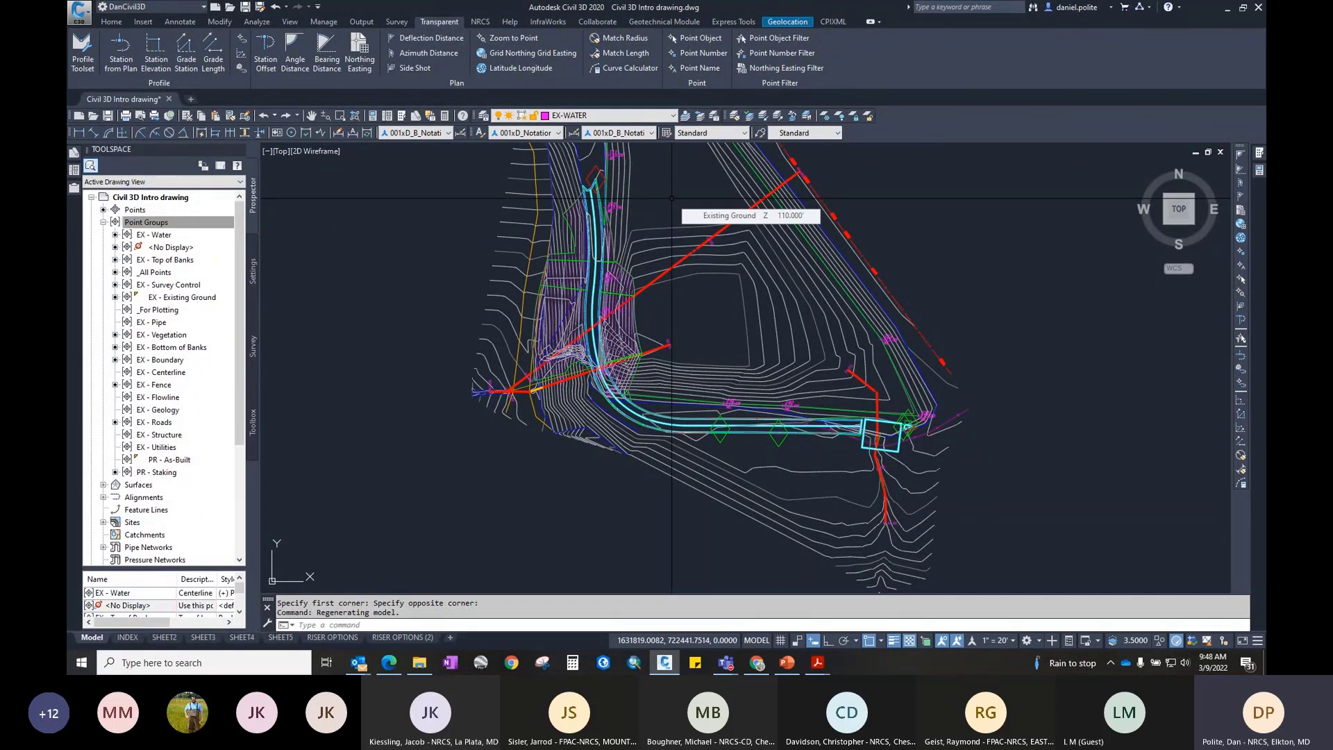
Step: Orbit the pond plan into an oblique 3D view and inspect the embankment surfaces up close
{"action": "middle_click_drag", "start_coordinate": [718, 197], "coordinate": [720, 199], "text": "shift"}
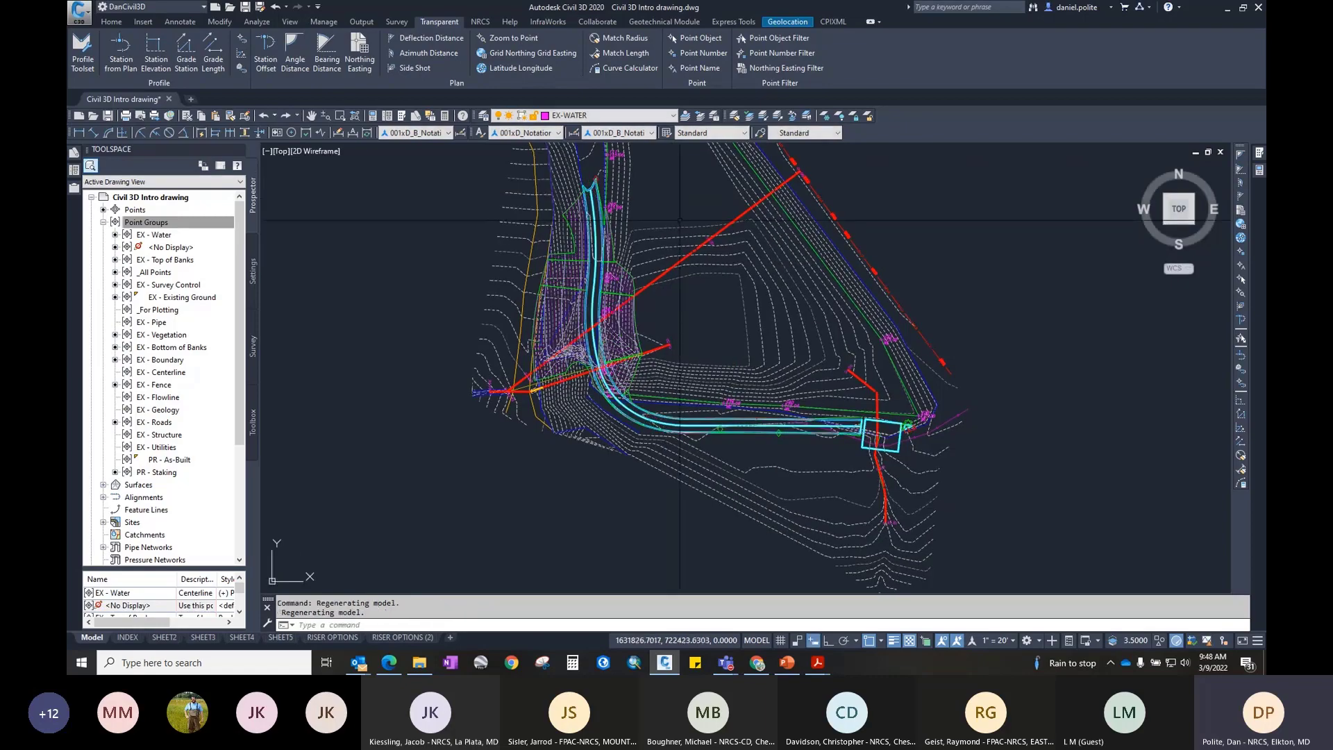
{"action": "mouse_move", "coordinate": [673, 279]}
{"action": "middle_mouse_down", "text": "shift"}
{"action": "mouse_move", "coordinate": [684, 340]}
{"action": "mouse_move", "coordinate": [658, 259]}
{"action": "mouse_move", "coordinate": [599, 232]}
{"action": "middle_mouse_up", "text": "shift"}
{"action": "scroll", "coordinate": [753, 303], "scroll_direction": "up", "scroll_amount": 5}
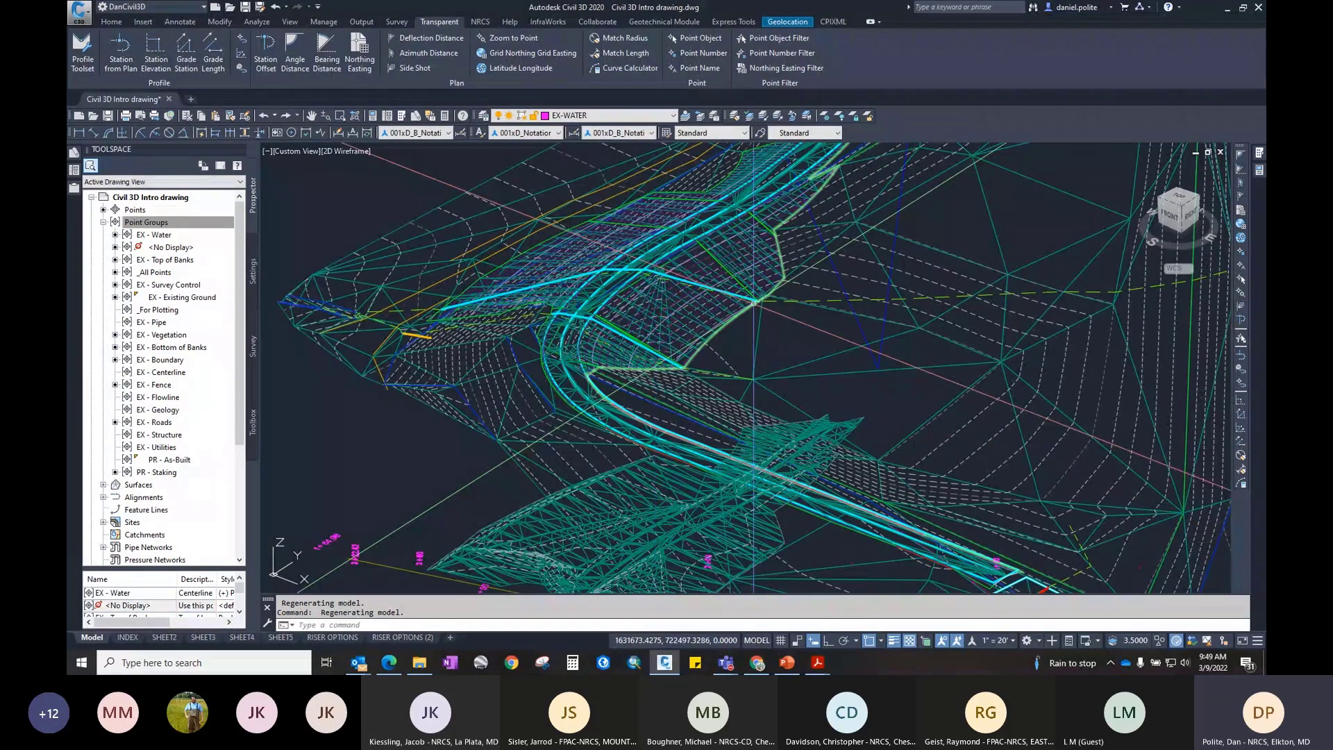
{"action": "scroll", "coordinate": [753, 302], "scroll_direction": "down", "scroll_amount": 8}
{"action": "middle_click_drag", "start_coordinate": [778, 290], "coordinate": [581, 334]}
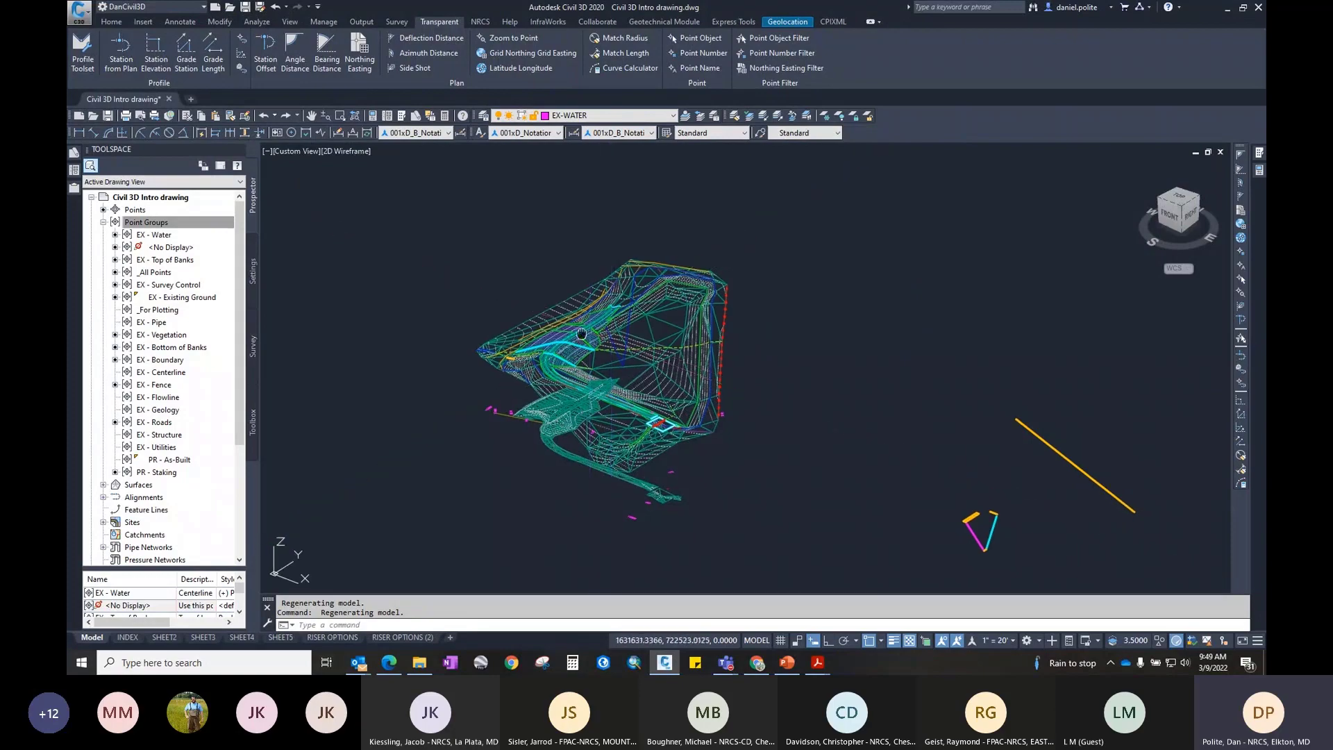
{"action": "scroll", "coordinate": [581, 334], "scroll_direction": "up", "scroll_amount": 6}
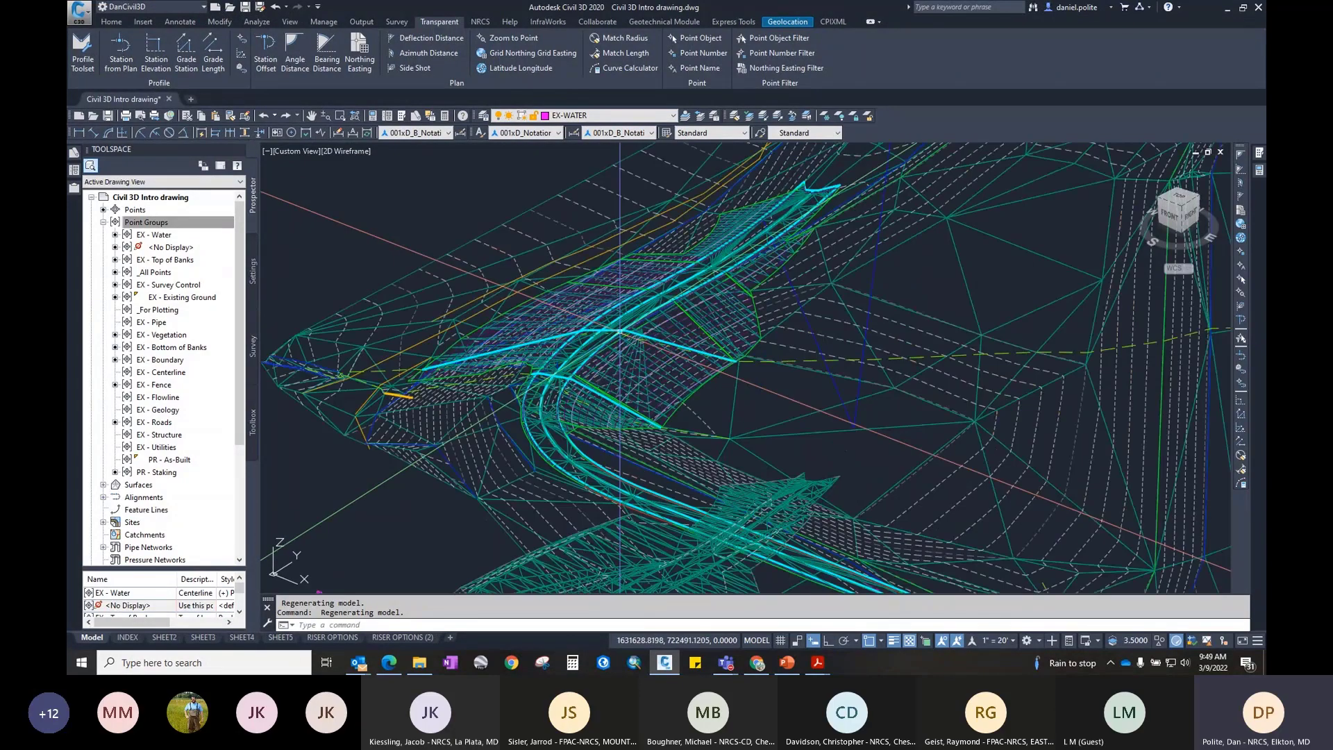
{"action": "middle_click_drag", "start_coordinate": [805, 334], "coordinate": [713, 287]}
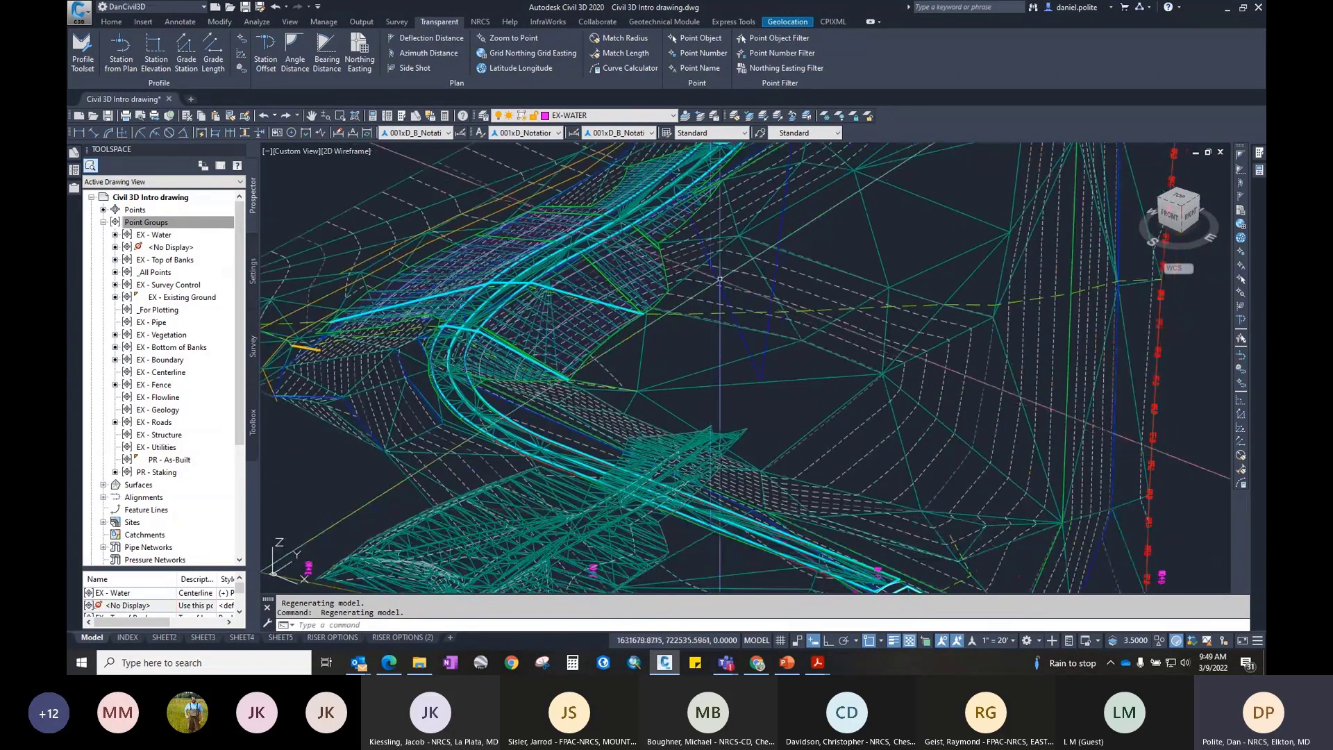
Step: Orbit the pond model to a low side angle showing its front and right sides
{"action": "middle_click_drag", "start_coordinate": [831, 228], "coordinate": [798, 278], "text": "shift"}
{"action": "scroll", "coordinate": [798, 298], "scroll_direction": "down", "scroll_amount": 10}
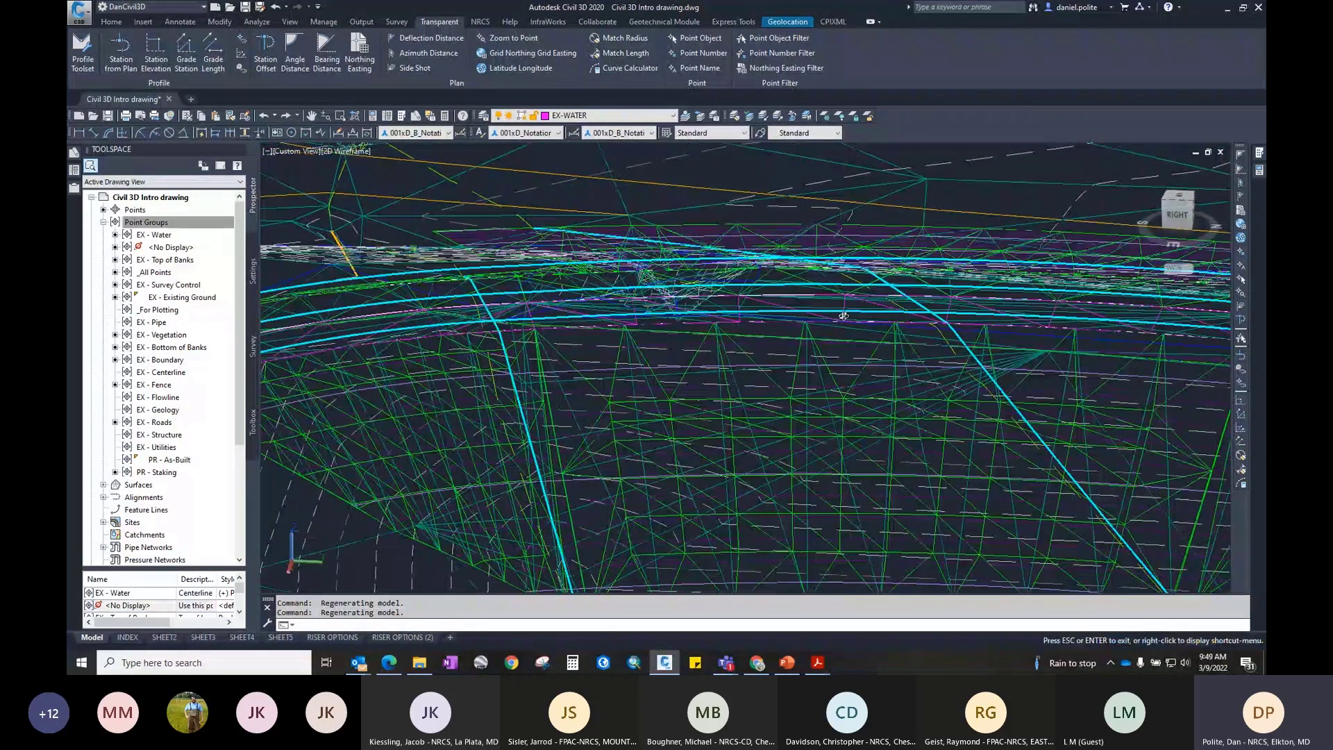
{"action": "middle_click_drag", "start_coordinate": [798, 299], "coordinate": [924, 260], "text": "shift"}
{"action": "scroll", "coordinate": [833, 405], "scroll_direction": "up", "scroll_amount": 8}
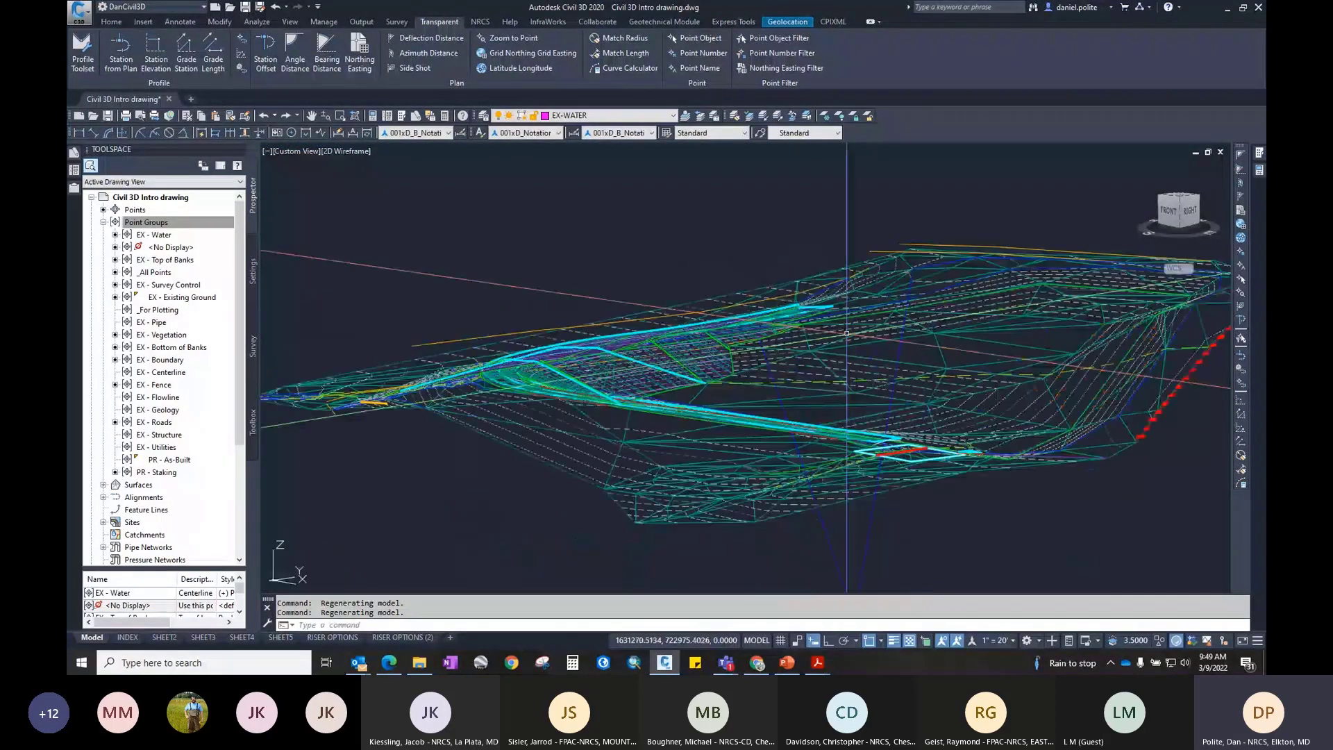
{"action": "middle_click_drag", "start_coordinate": [834, 394], "coordinate": [832, 404]}
{"action": "scroll", "coordinate": [832, 404], "scroll_direction": "down", "scroll_amount": 10}
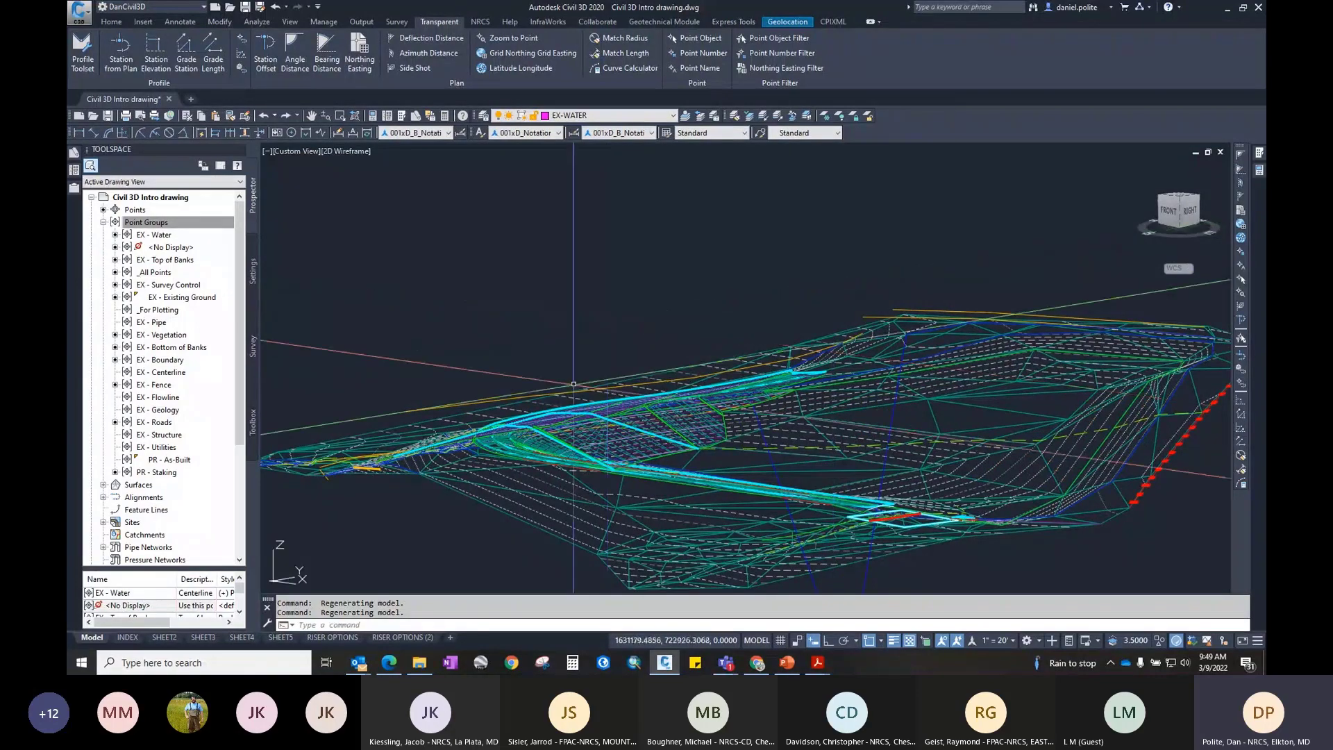
Step: Examine the separate surface below the pond model and the blue lines running down toward it
{"action": "scroll", "coordinate": [860, 431], "scroll_direction": "up", "scroll_amount": 4}
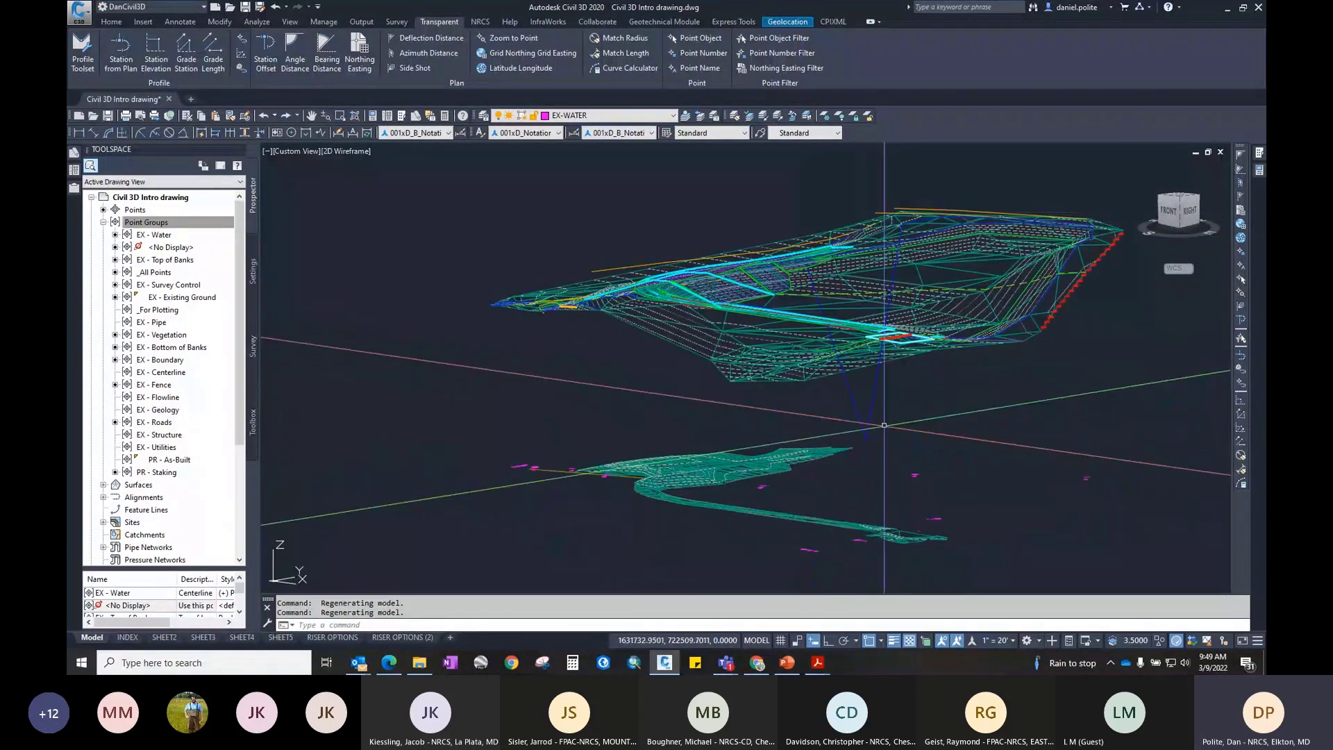
{"action": "scroll", "coordinate": [864, 417], "scroll_direction": "up", "scroll_amount": 5}
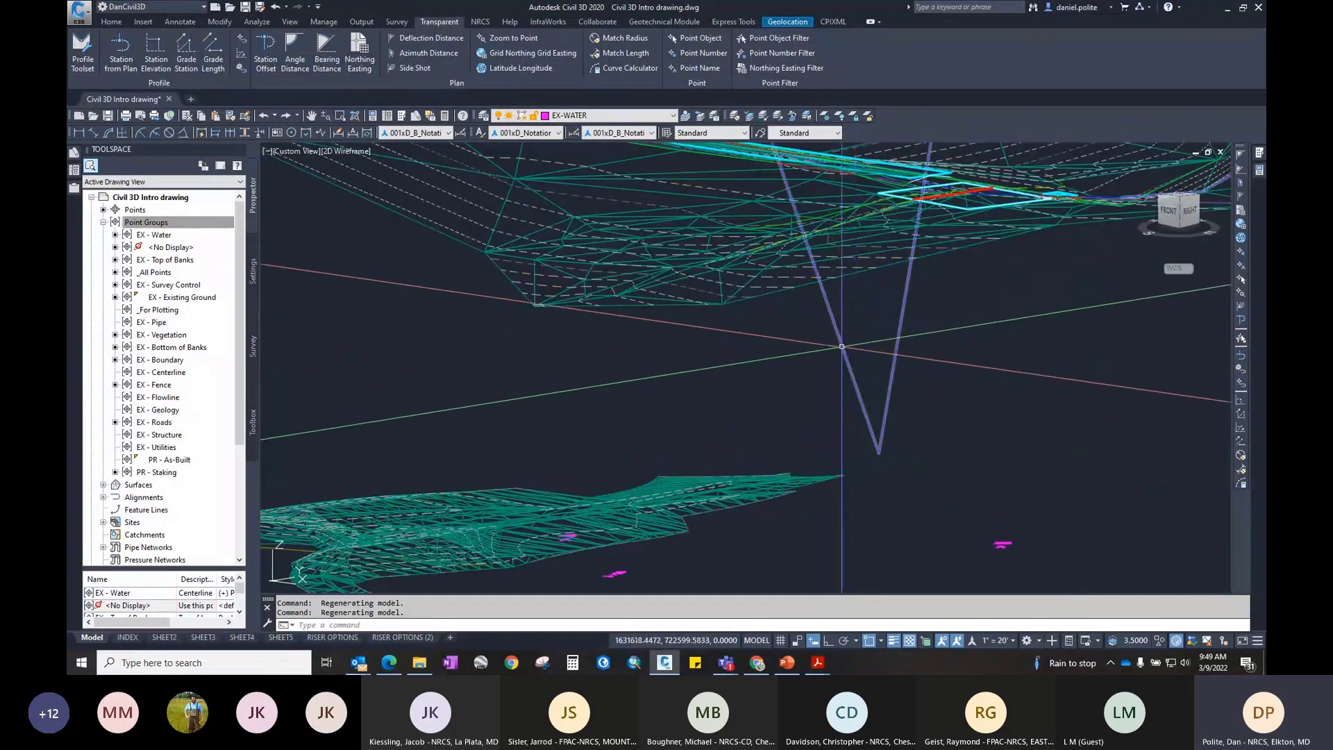
{"action": "scroll", "coordinate": [843, 324], "scroll_direction": "down", "scroll_amount": 5}
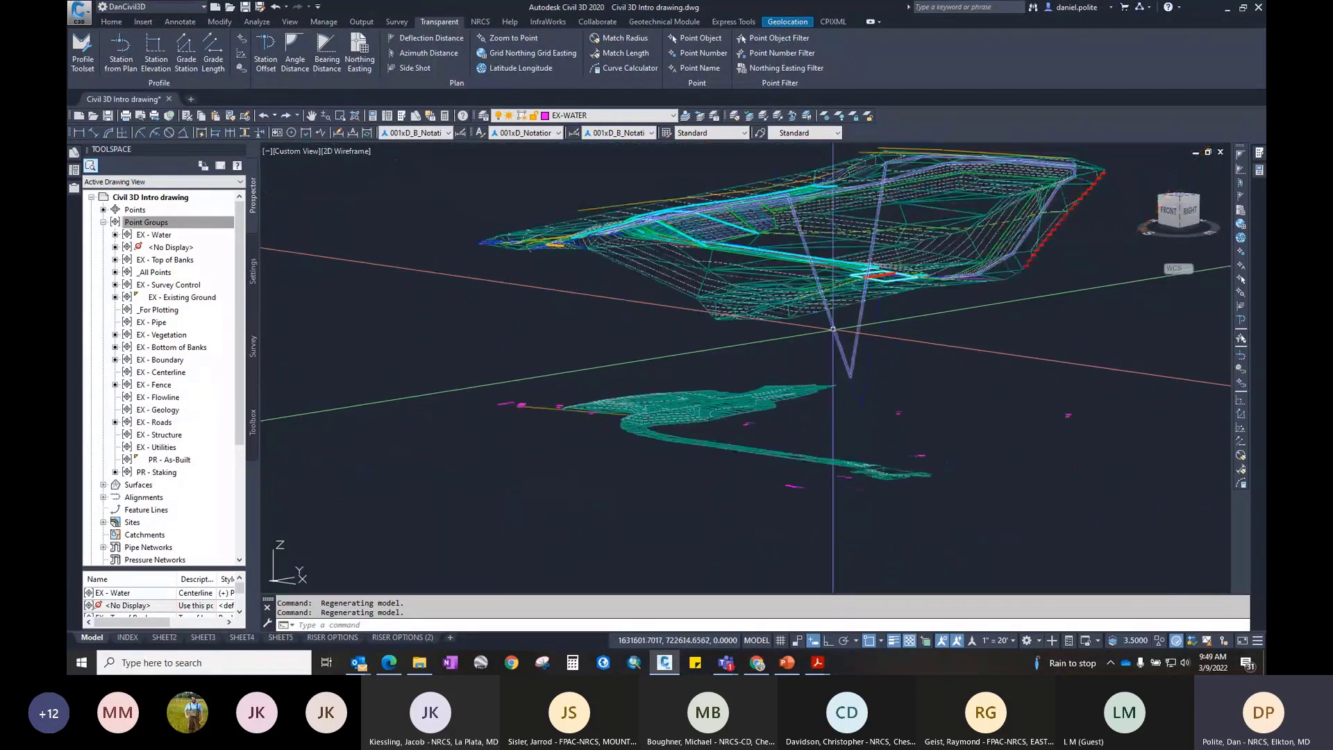
{"action": "middle_click_drag", "start_coordinate": [833, 329], "coordinate": [930, 309]}
{"action": "scroll", "coordinate": [850, 365], "scroll_direction": "up", "scroll_amount": 4}
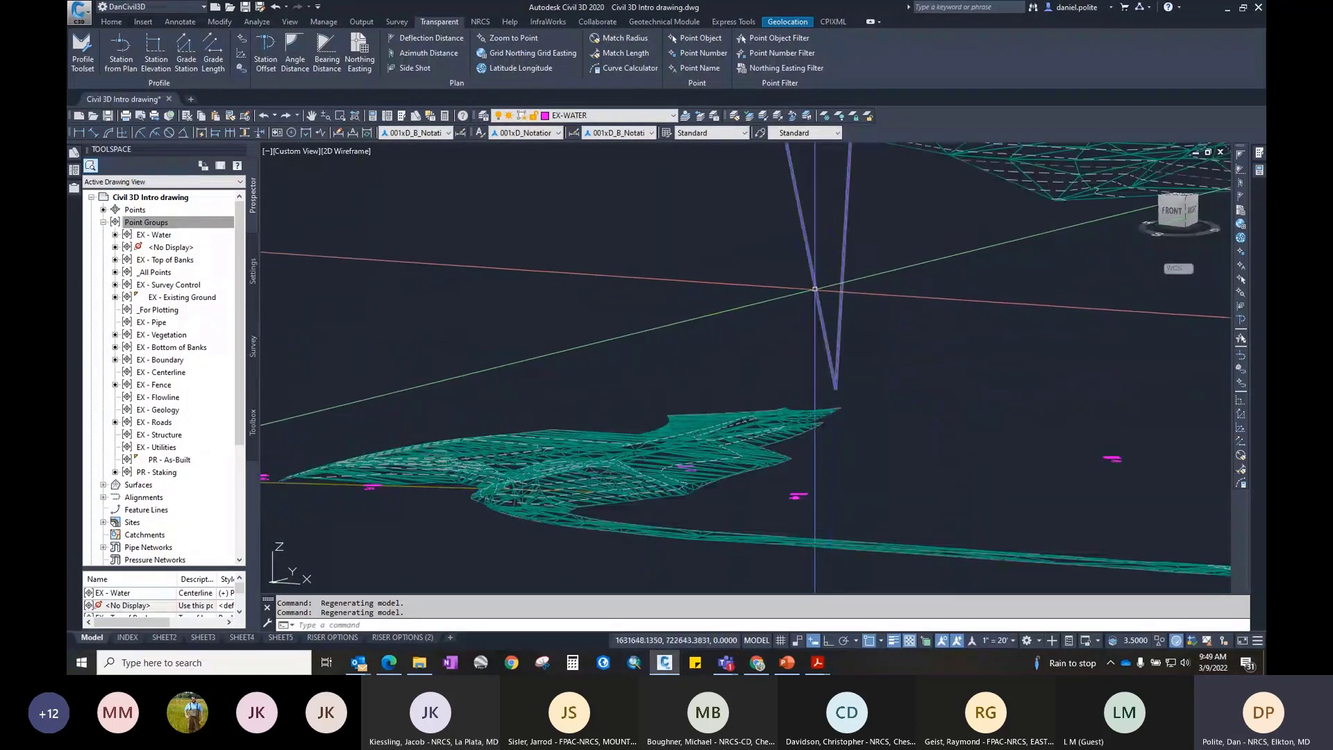
{"action": "scroll", "coordinate": [838, 389], "scroll_direction": "up", "scroll_amount": 4}
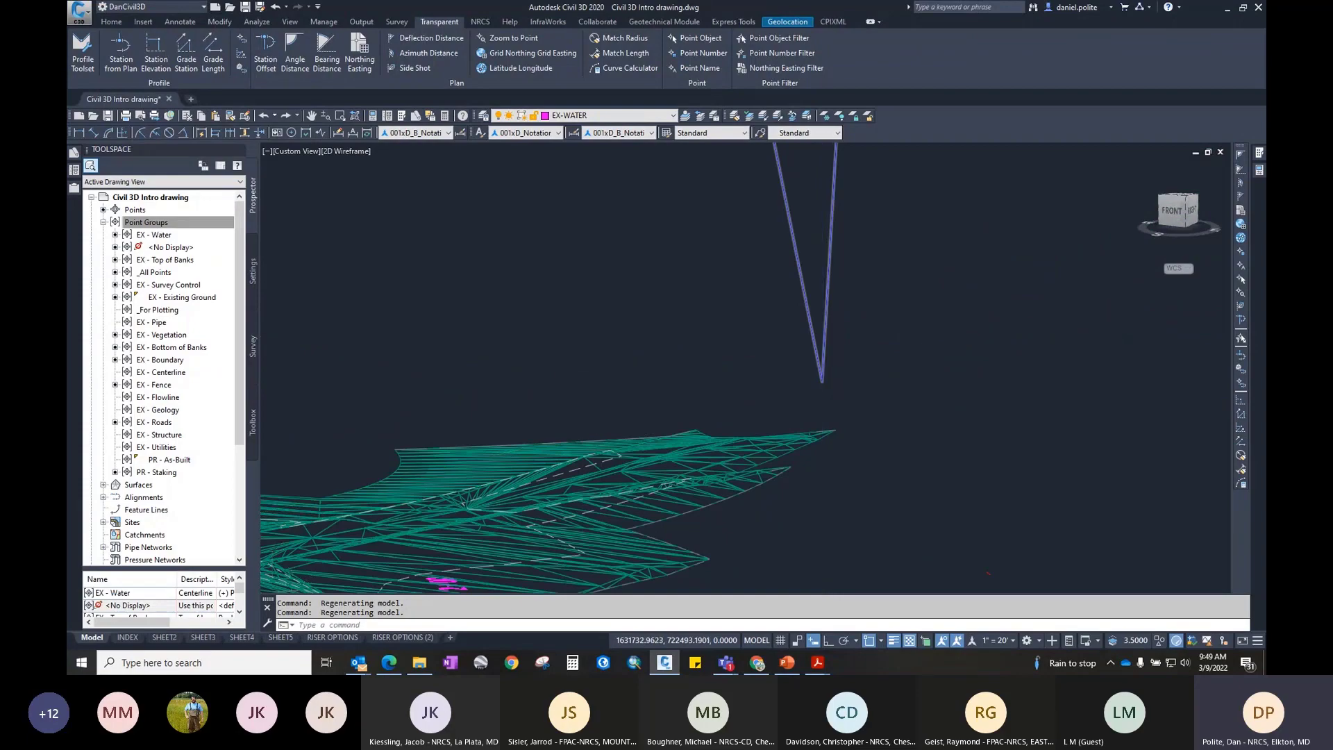
{"action": "scroll", "coordinate": [823, 375], "scroll_direction": "down", "scroll_amount": 4}
{"action": "scroll", "coordinate": [823, 375], "scroll_direction": "down", "scroll_amount": 5}
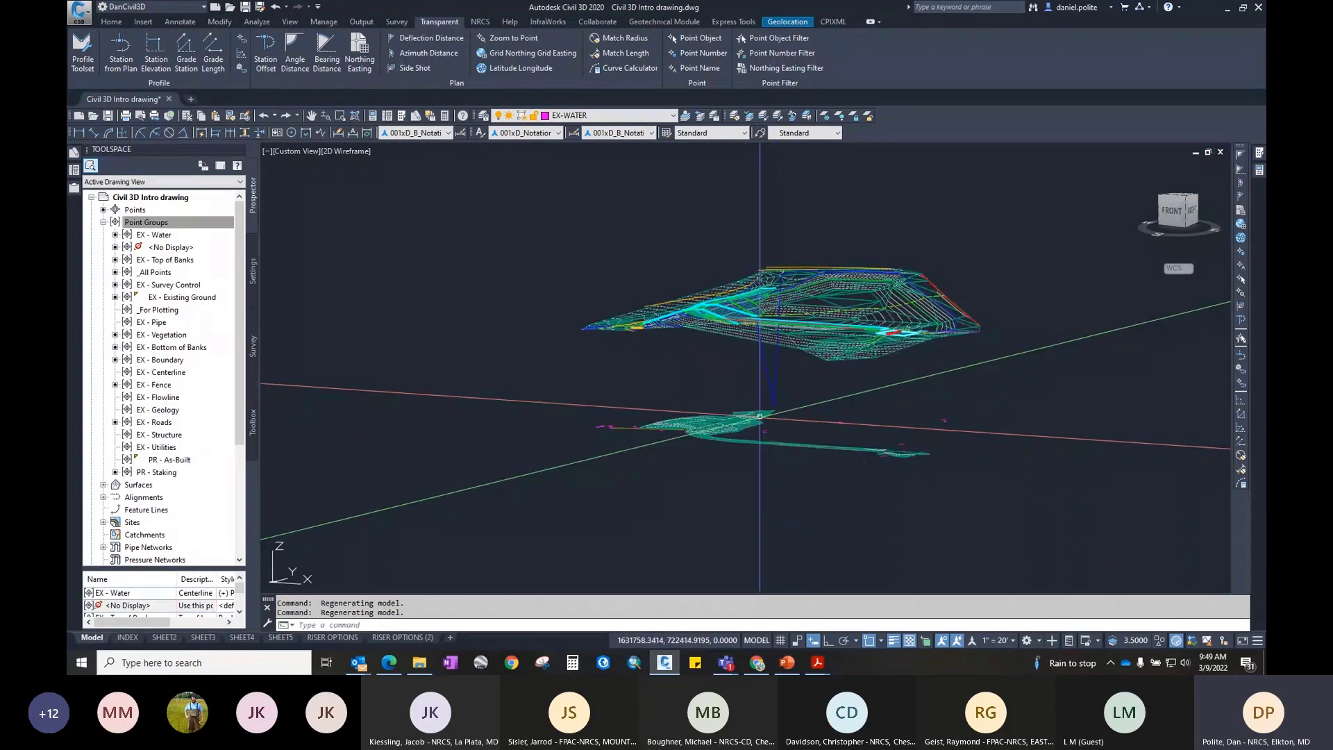
{"action": "scroll", "coordinate": [784, 366], "scroll_direction": "up", "scroll_amount": 5}
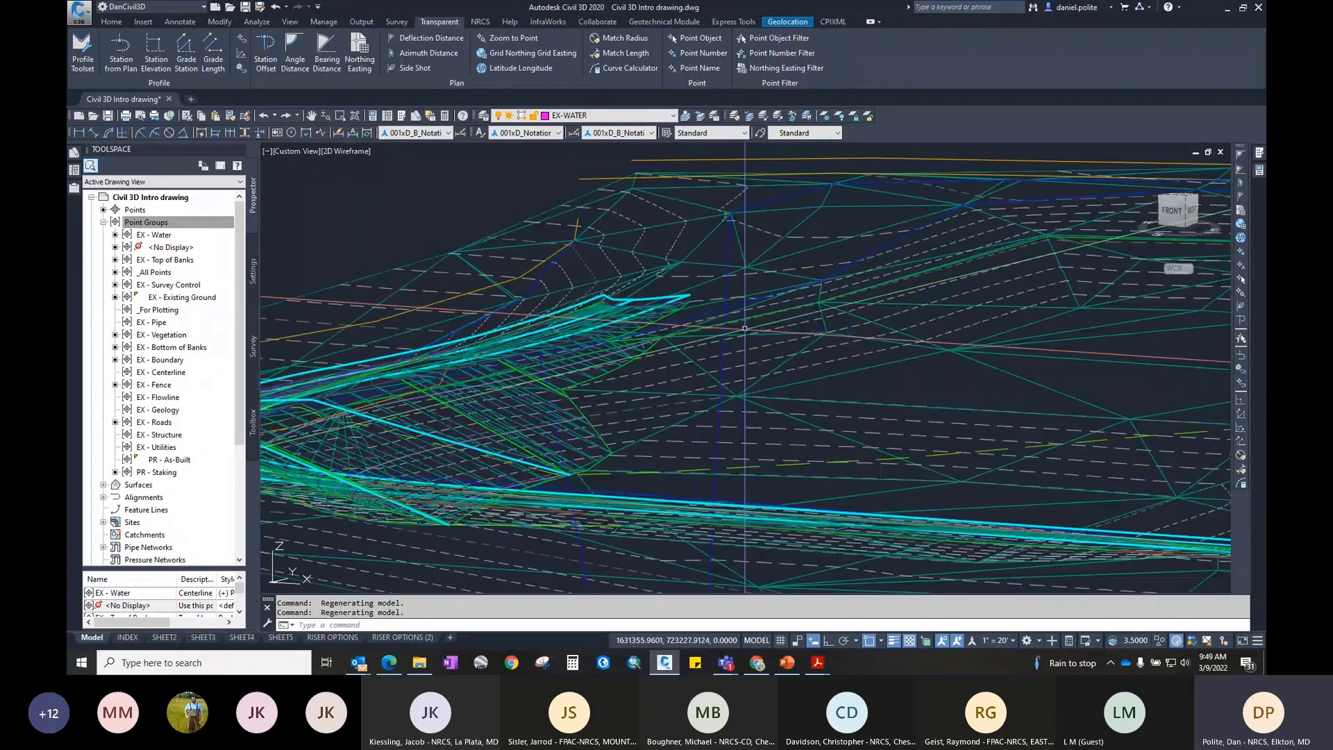
{"action": "scroll", "coordinate": [750, 327], "scroll_direction": "down", "scroll_amount": 3}
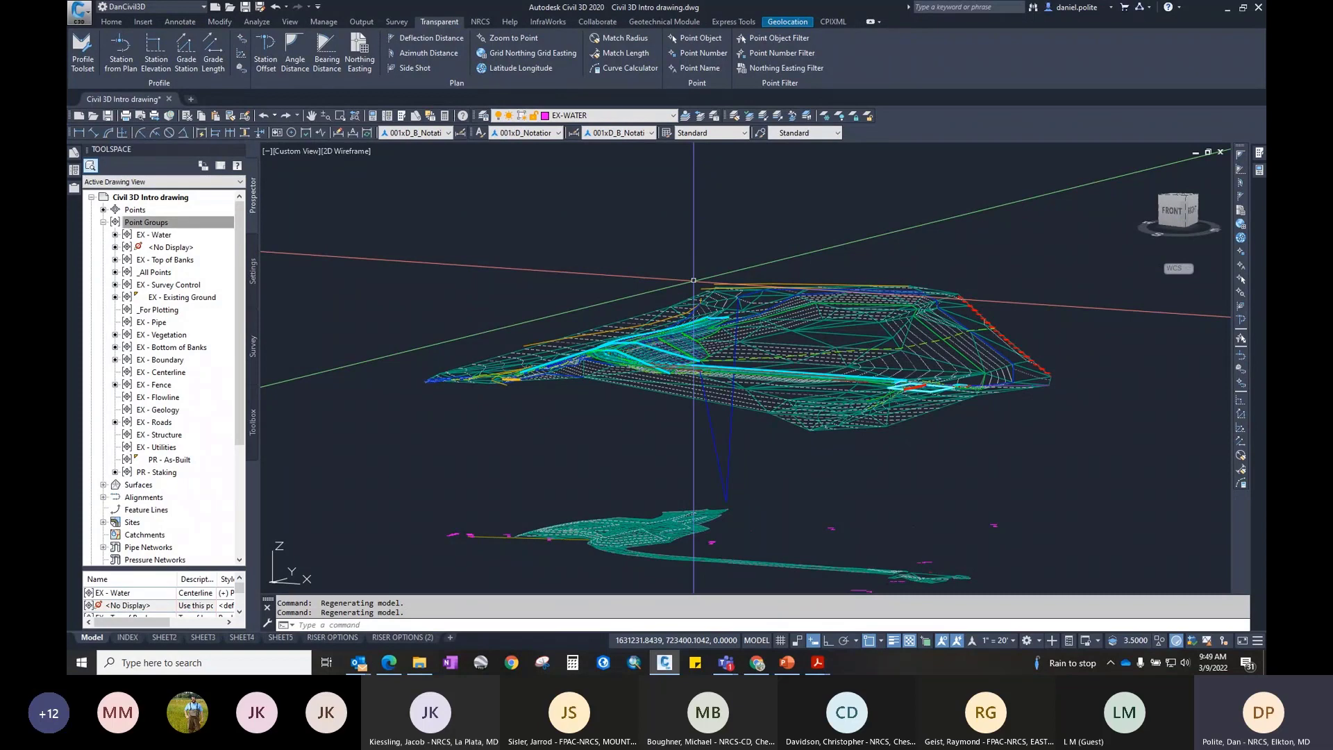
{"action": "key", "text": "Escape"}
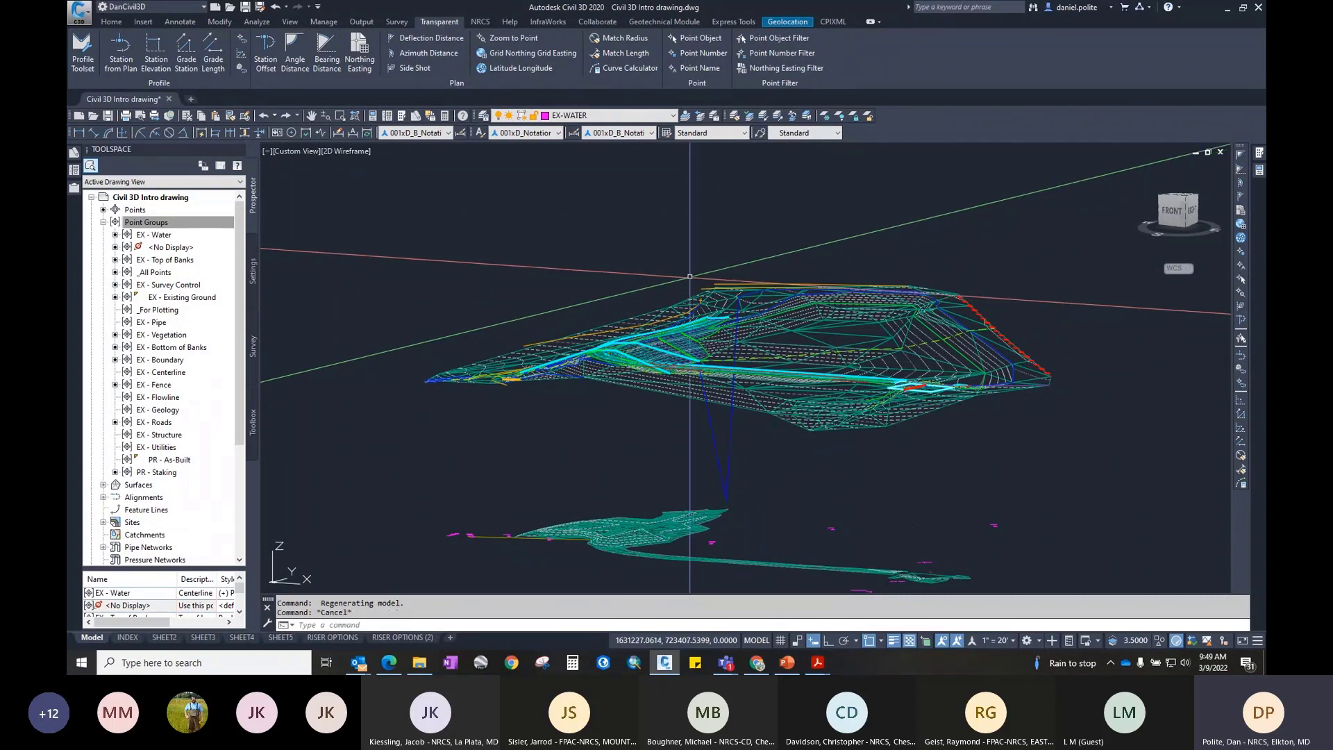
Step: Restore the multiple-viewport layout and maximize a single viewport again
{"action": "right_click", "coordinate": [702, 264]}
{"action": "key", "text": "Escape"}
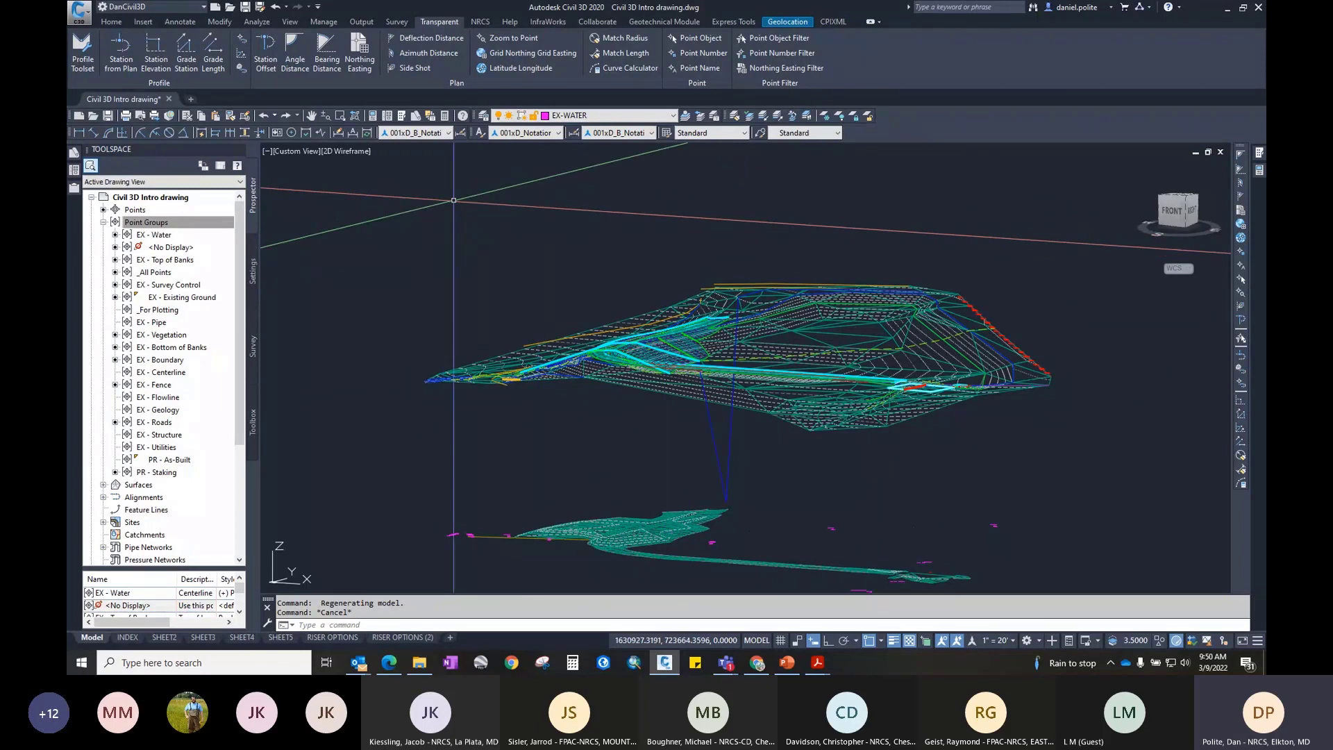
{"action": "left_click", "coordinate": [266, 151]}
{"action": "left_click", "coordinate": [318, 163]}
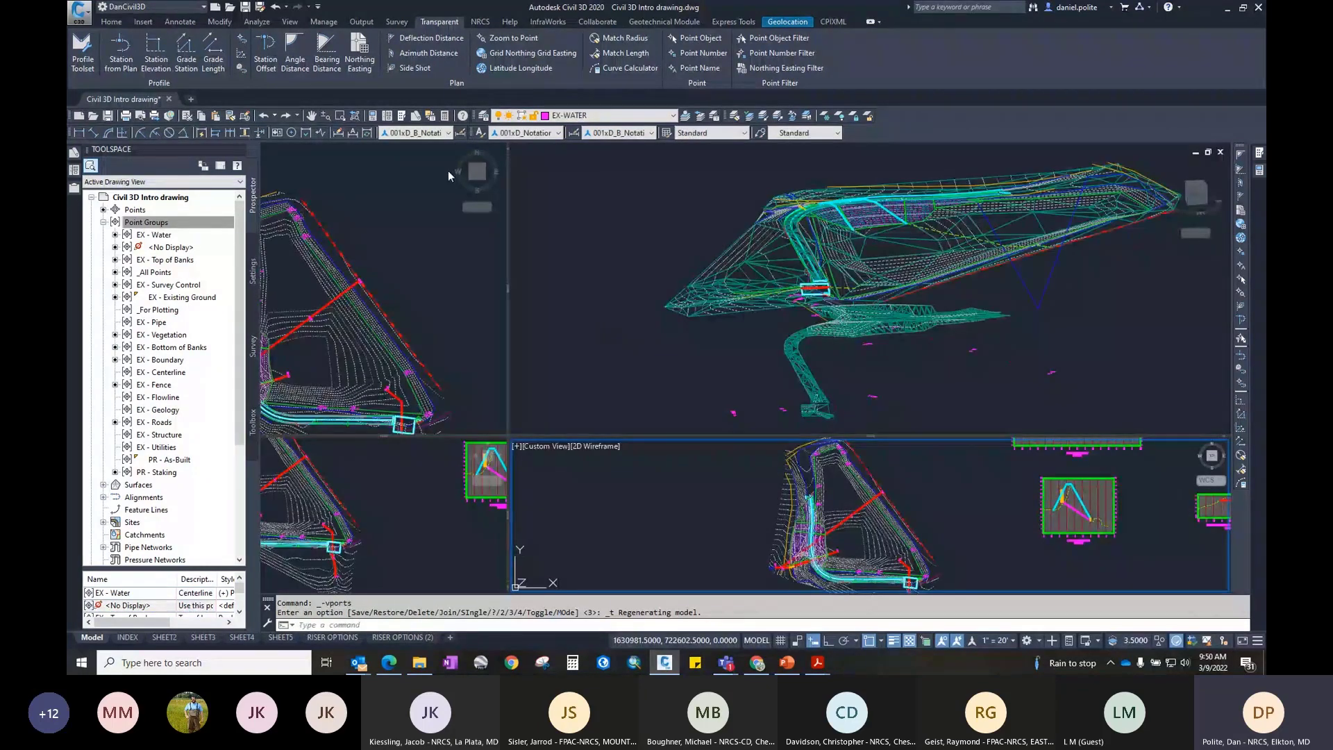
{"action": "left_click", "coordinate": [628, 504]}
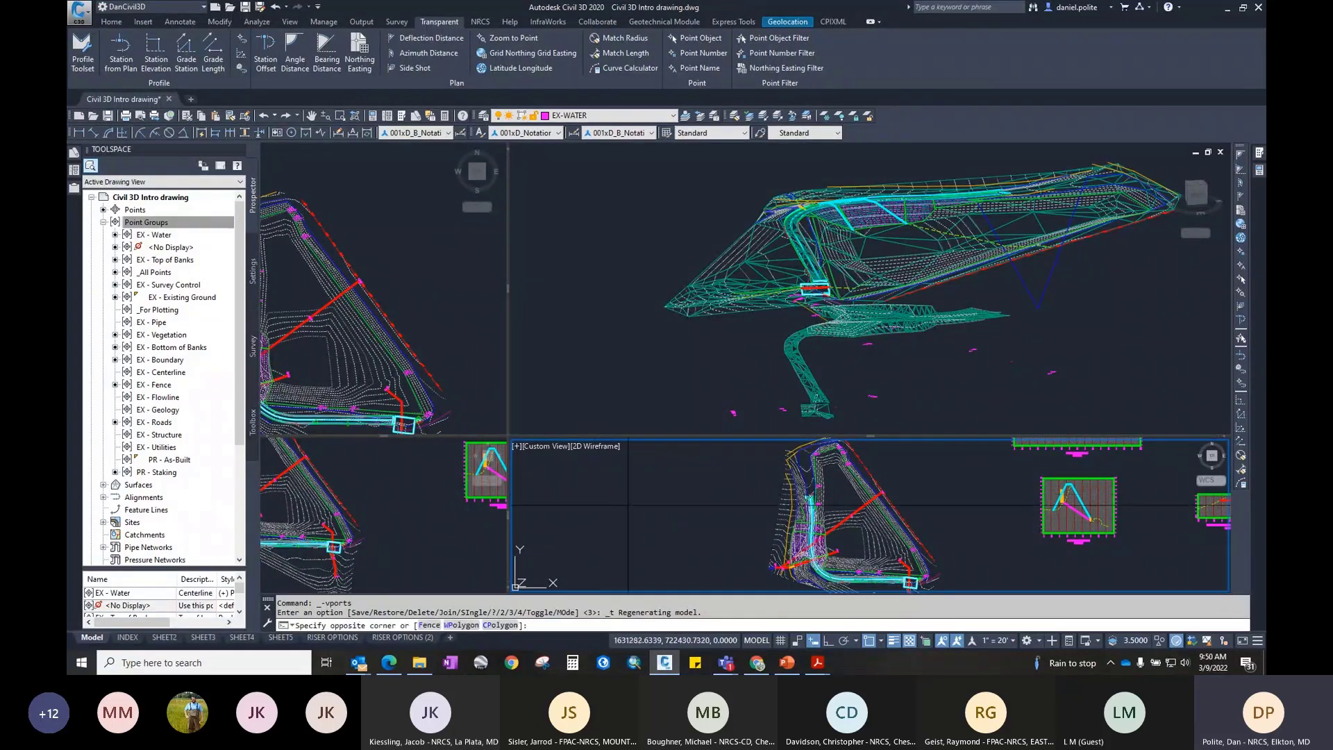
{"action": "left_click", "coordinate": [546, 458]}
{"action": "left_click", "coordinate": [515, 446]}
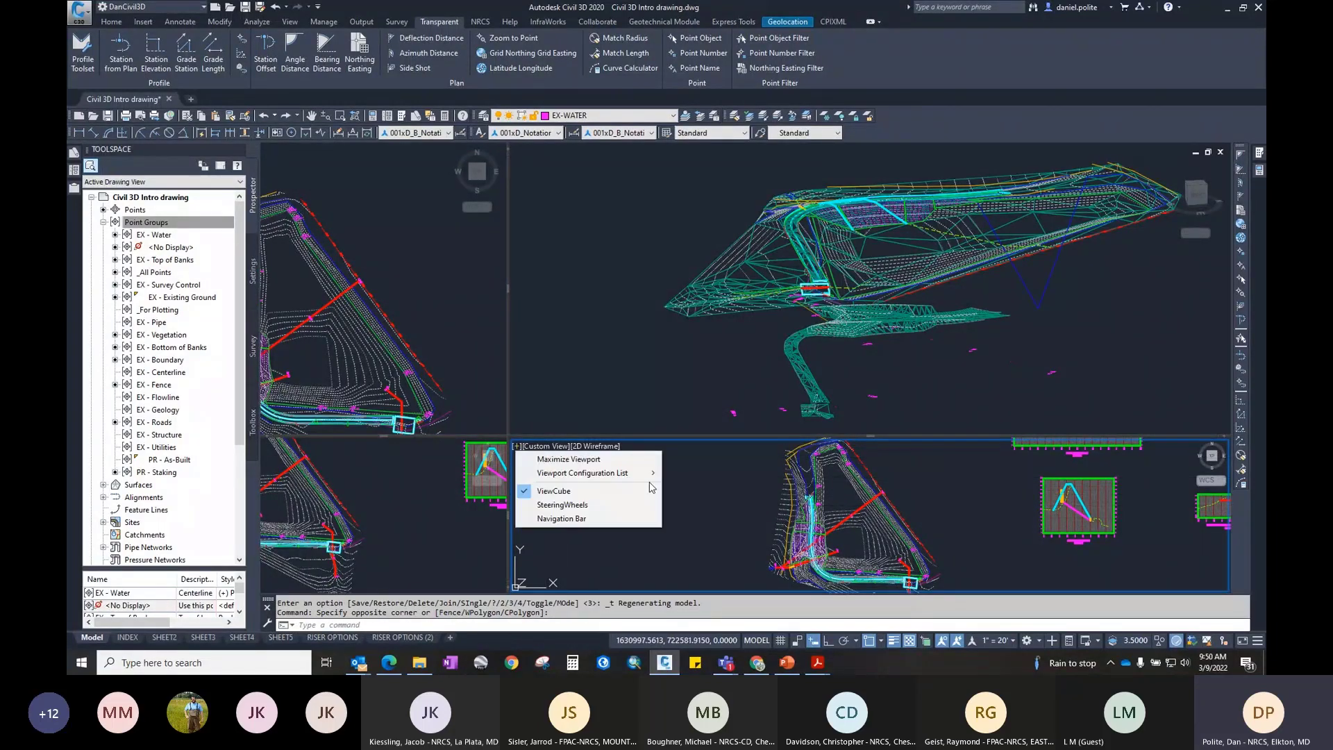
{"action": "left_click", "coordinate": [575, 459]}
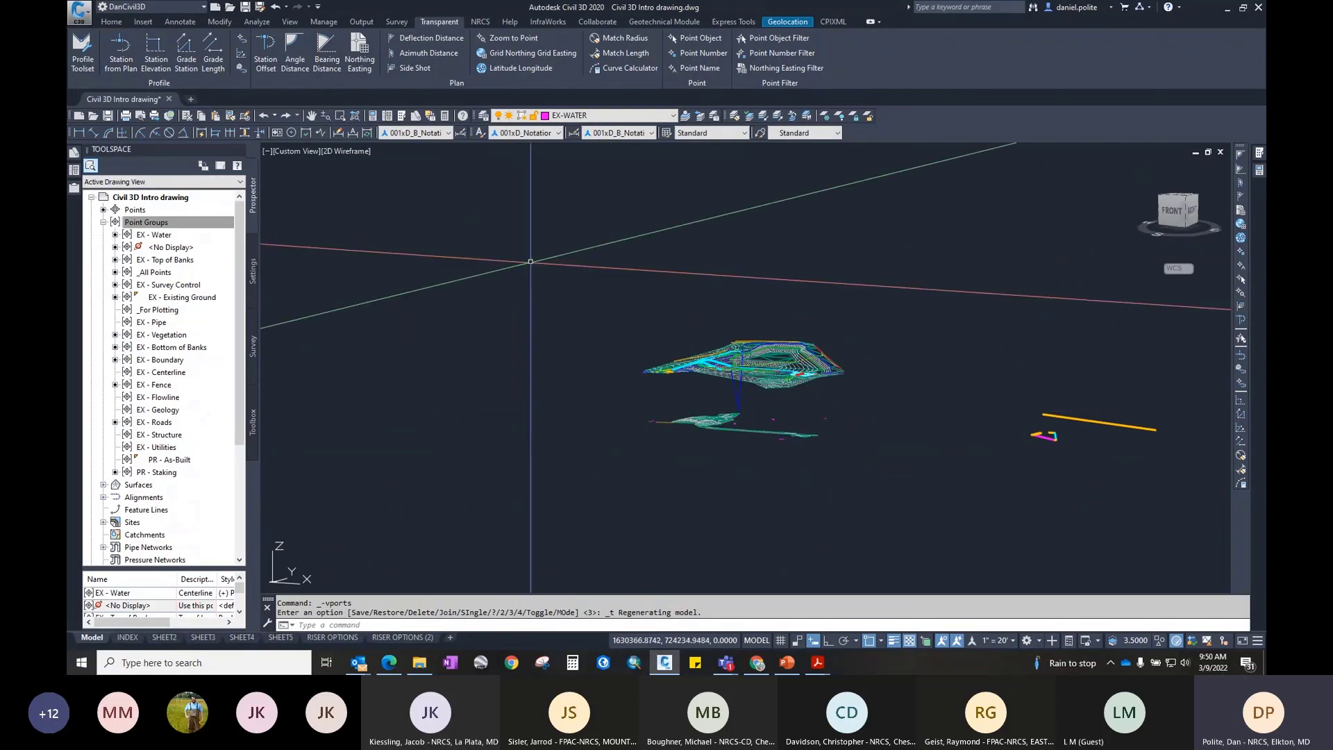
Step: Set the viewport to the Top view and zoom to the drawing's extents
{"action": "left_click", "coordinate": [293, 151]}
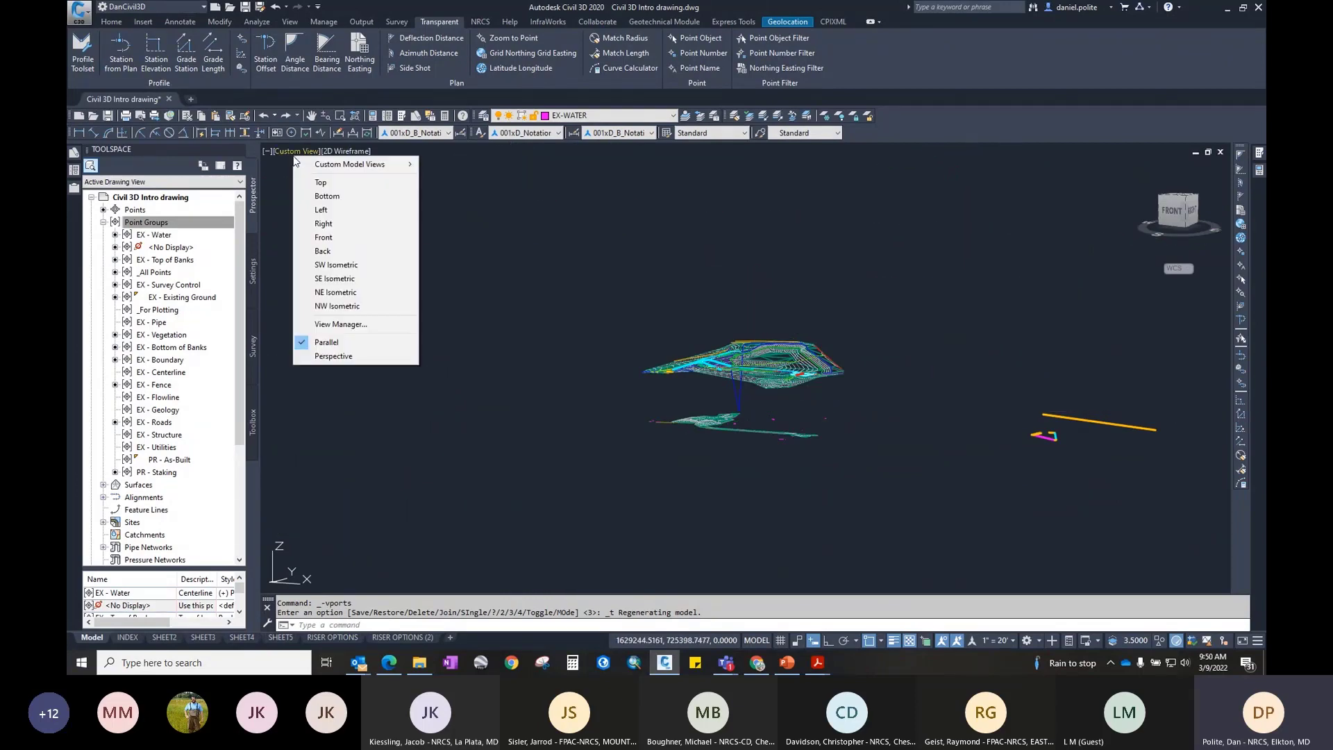
{"action": "left_click", "coordinate": [318, 181]}
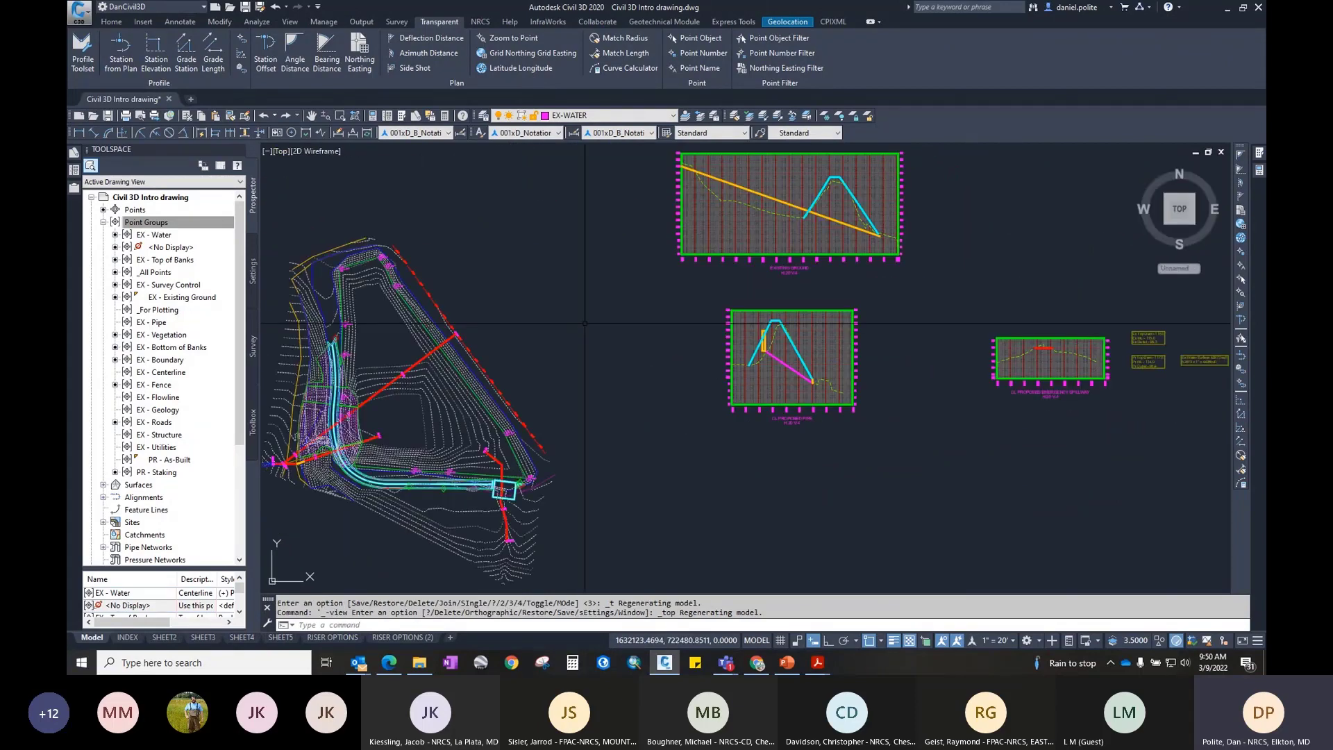
{"action": "left_click", "coordinate": [283, 151]}
{"action": "left_click", "coordinate": [283, 151]}
{"action": "scroll", "coordinate": [668, 353], "scroll_direction": "down", "scroll_amount": 2}
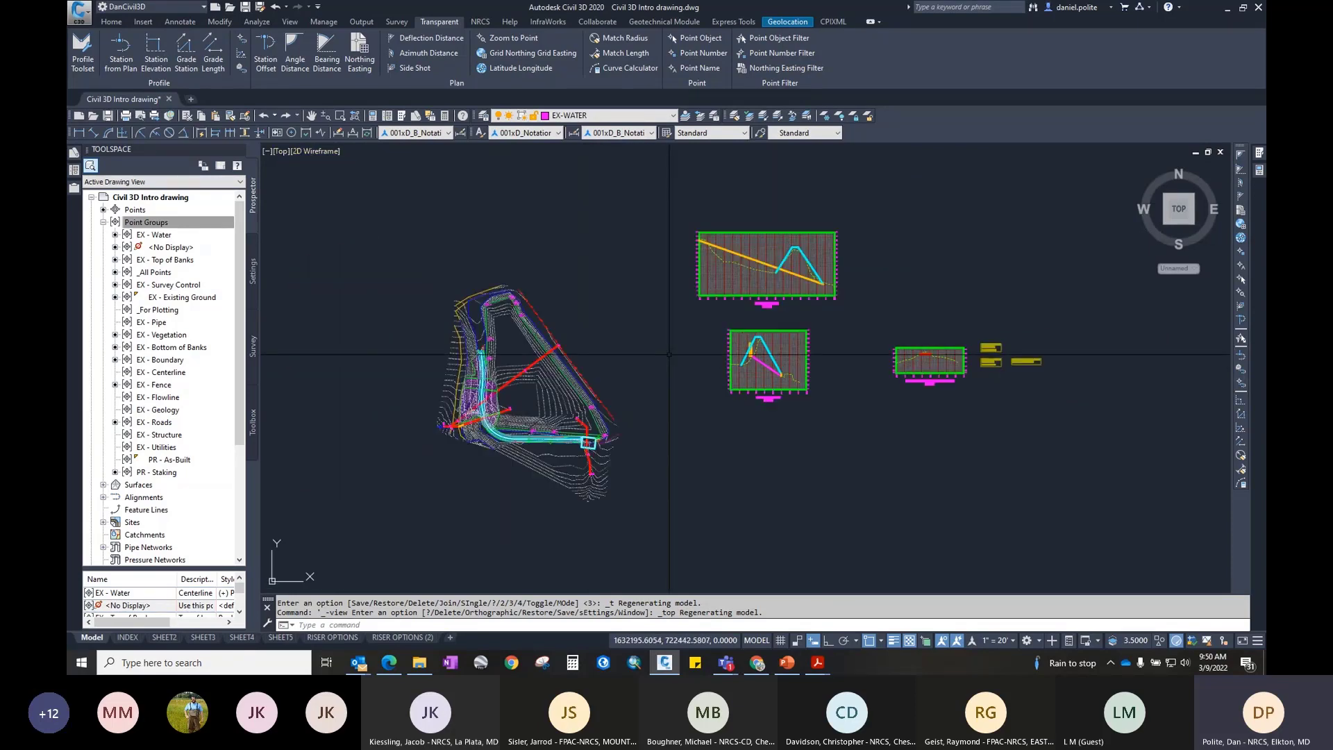
{"action": "middle_click", "coordinate": [622, 330]}
{"action": "middle_click", "coordinate": [623, 329]}
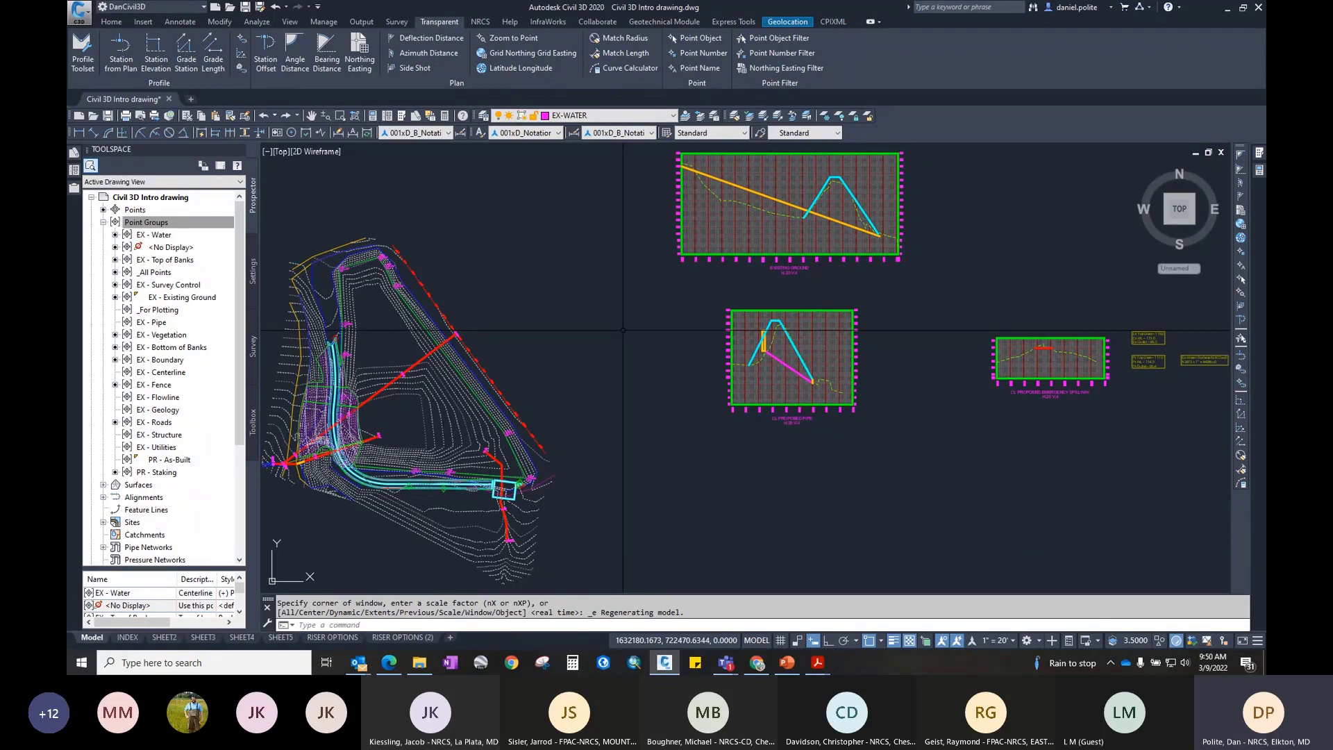
Step: Compare the plan at several zoom levels and bring the pond to the middle of the drawing area
{"action": "scroll", "coordinate": [622, 330], "scroll_direction": "down", "scroll_amount": 2}
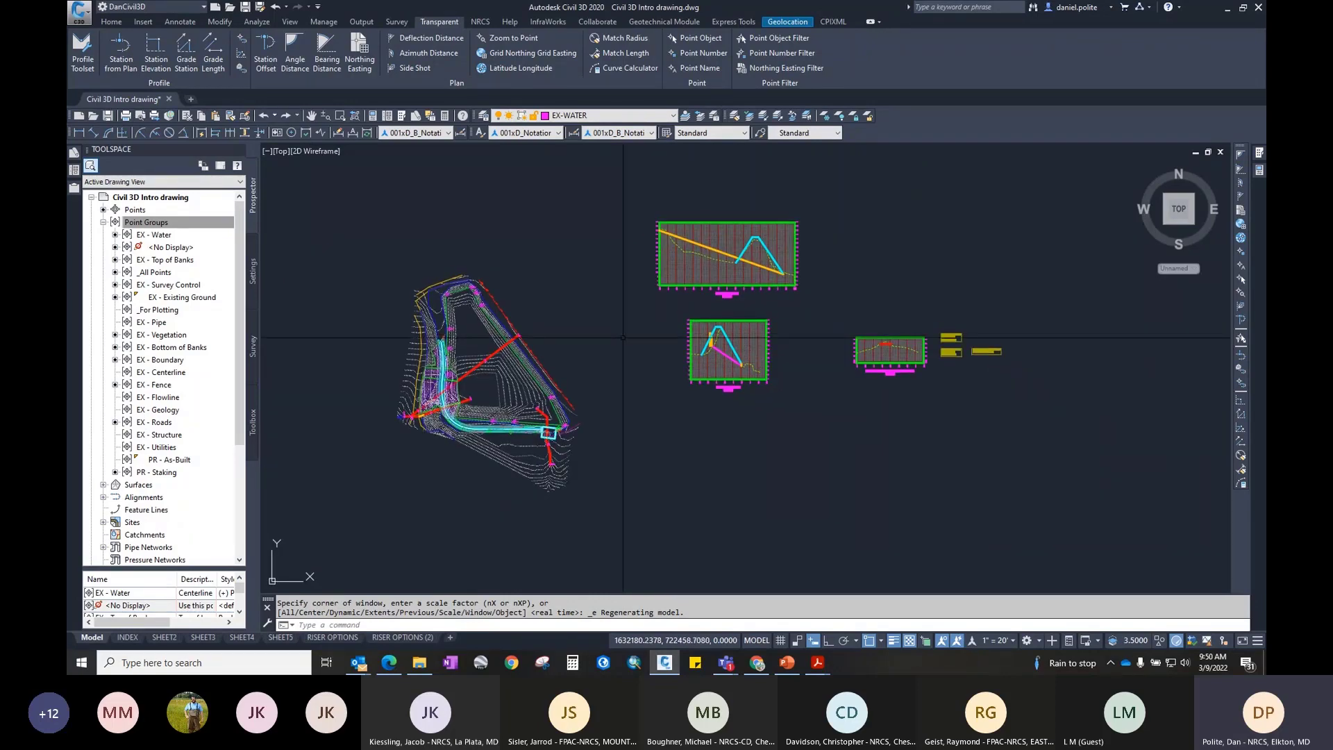
{"action": "scroll", "coordinate": [623, 337], "scroll_direction": "up", "scroll_amount": 2}
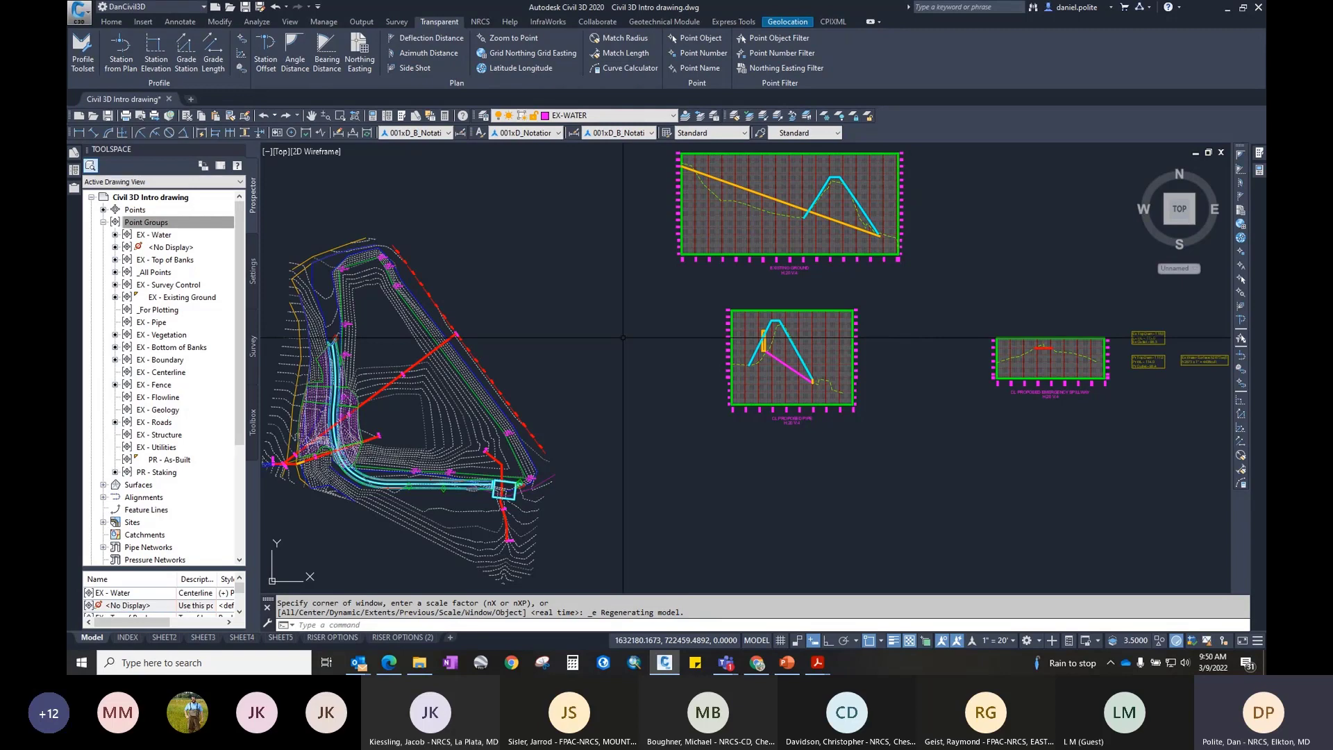
{"action": "scroll", "coordinate": [759, 348], "scroll_direction": "down", "scroll_amount": 2}
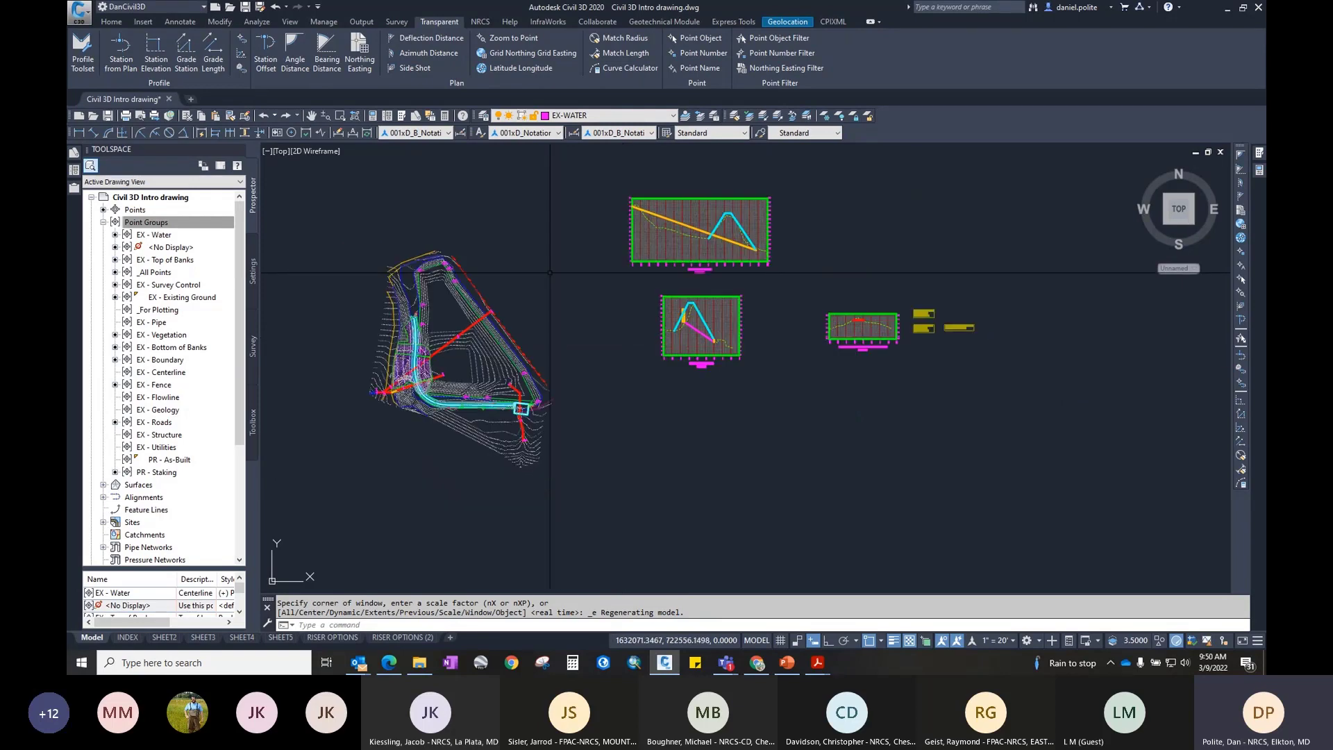
{"action": "middle_click_drag", "start_coordinate": [729, 379], "coordinate": [707, 302]}
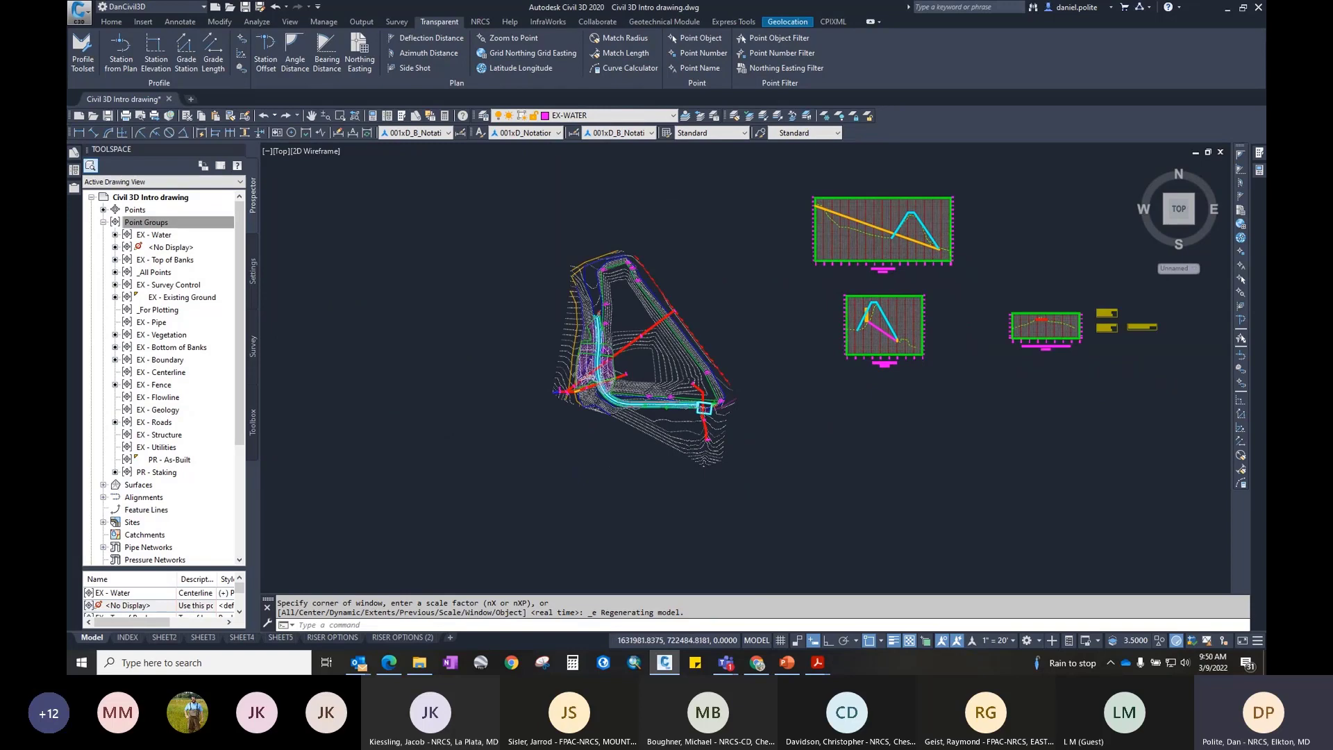
{"action": "scroll", "coordinate": [705, 302], "scroll_direction": "up", "scroll_amount": 2}
{"action": "middle_click_drag", "start_coordinate": [460, 241], "coordinate": [490, 270]}
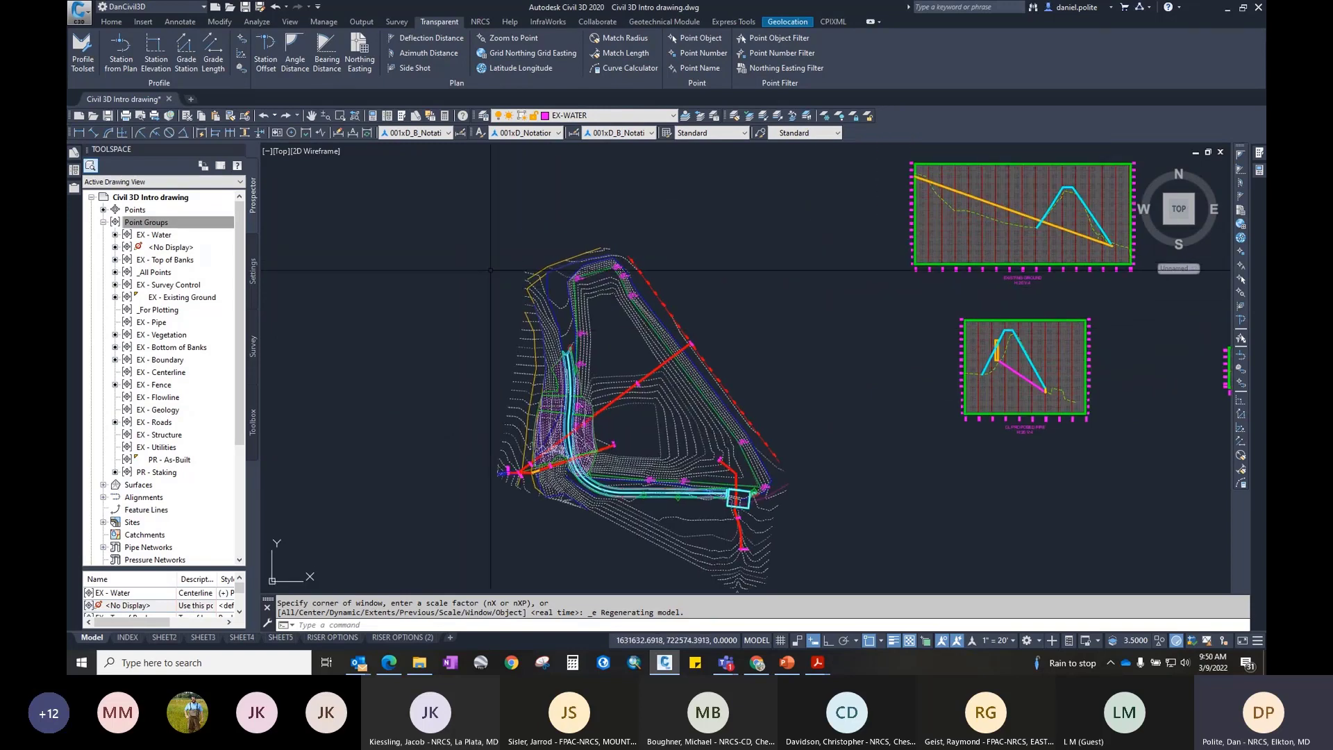
Step: Show the Home tools and look over the pond plan, the profile views and the notes beside them, returning to the pond
{"action": "left_click", "coordinate": [104, 25]}
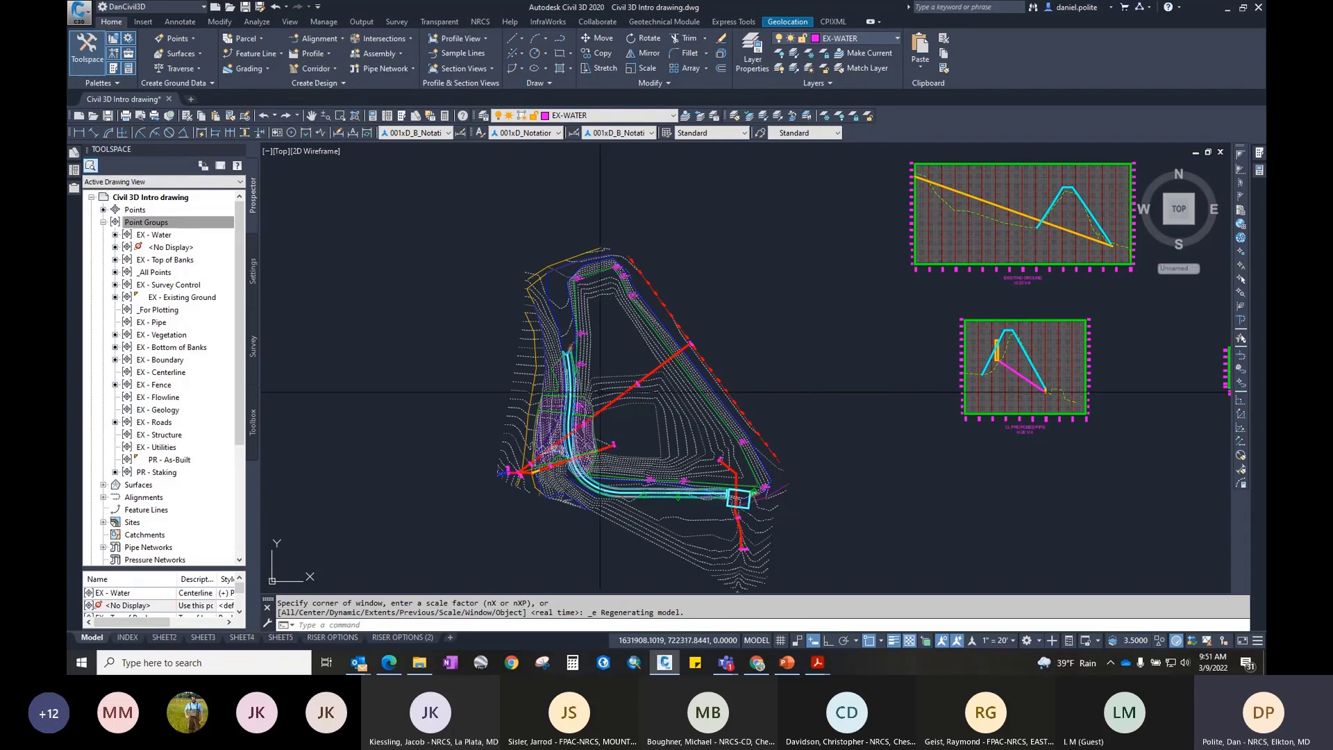
{"action": "middle_click_drag", "start_coordinate": [827, 364], "coordinate": [871, 309]}
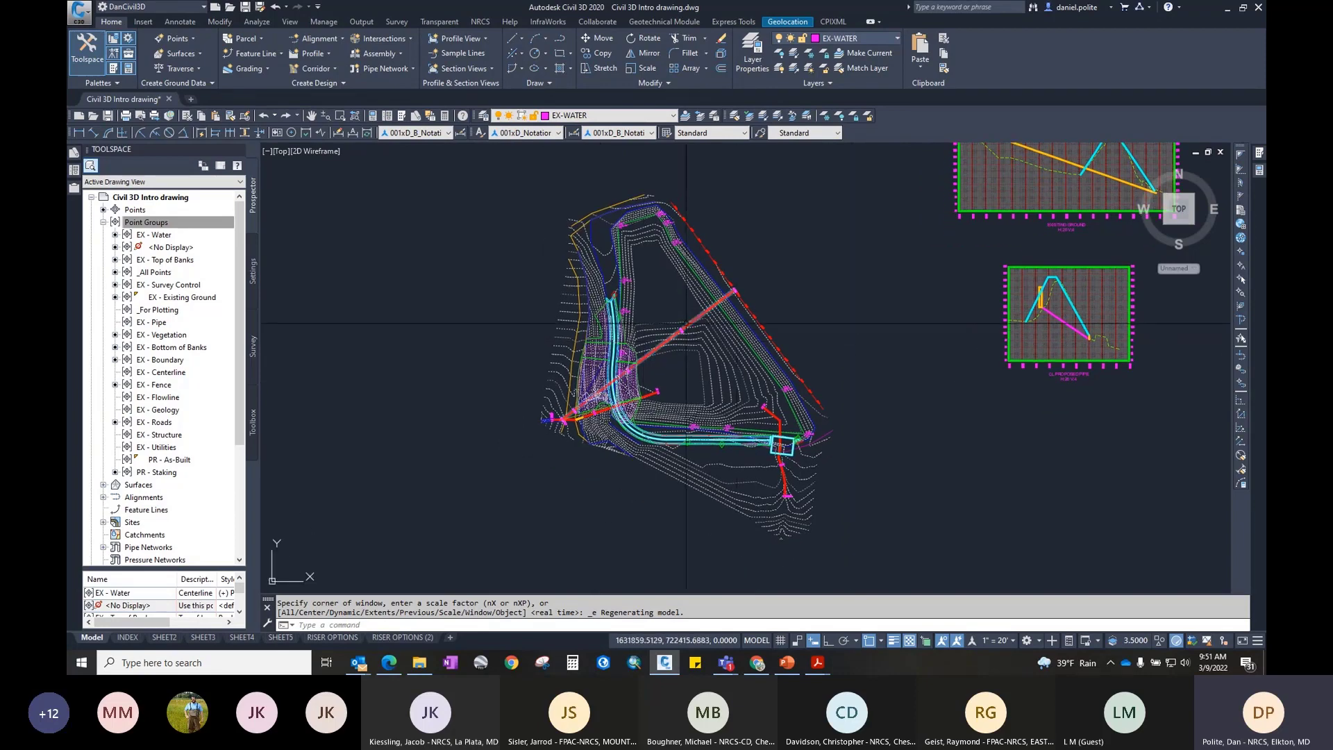
{"action": "scroll", "coordinate": [777, 316], "scroll_direction": "up", "scroll_amount": 2}
{"action": "scroll", "coordinate": [903, 330], "scroll_direction": "down", "scroll_amount": 5}
{"action": "middle_click_drag", "start_coordinate": [964, 332], "coordinate": [730, 383]}
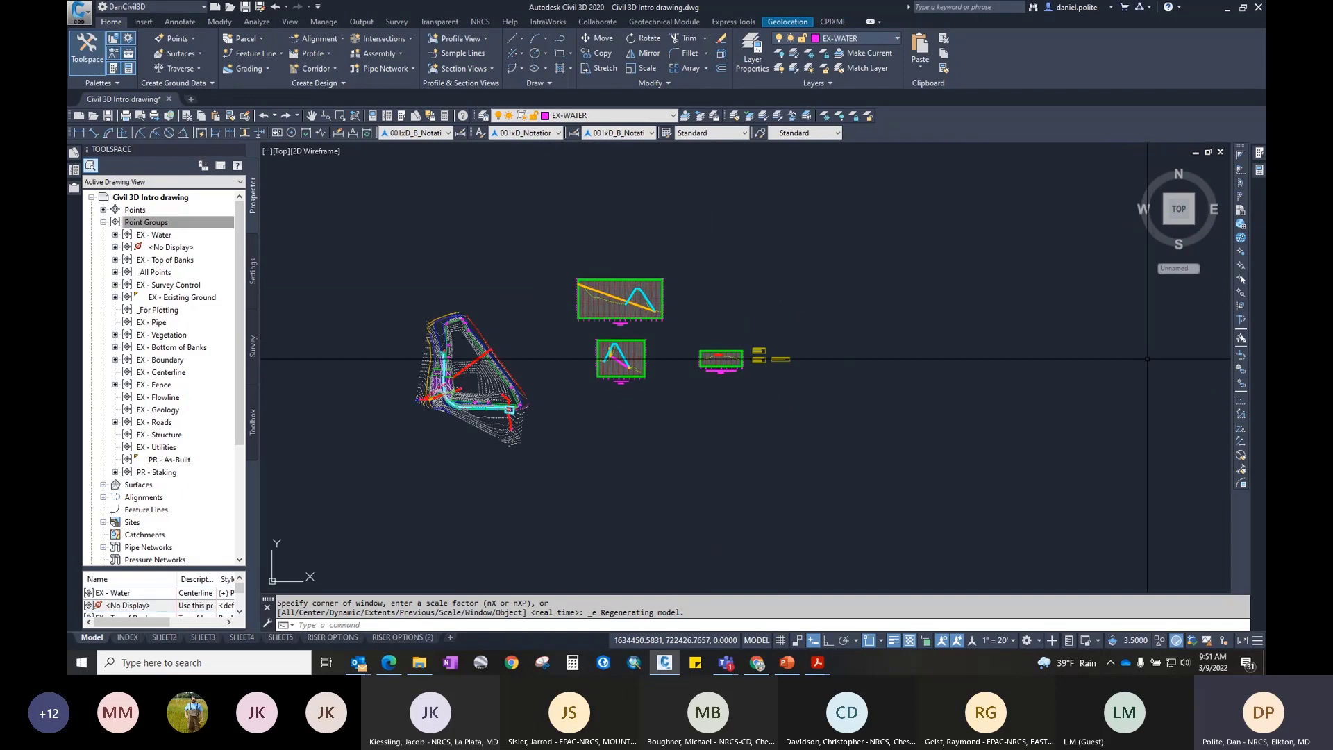
{"action": "middle_click_drag", "start_coordinate": [1146, 358], "coordinate": [906, 456]}
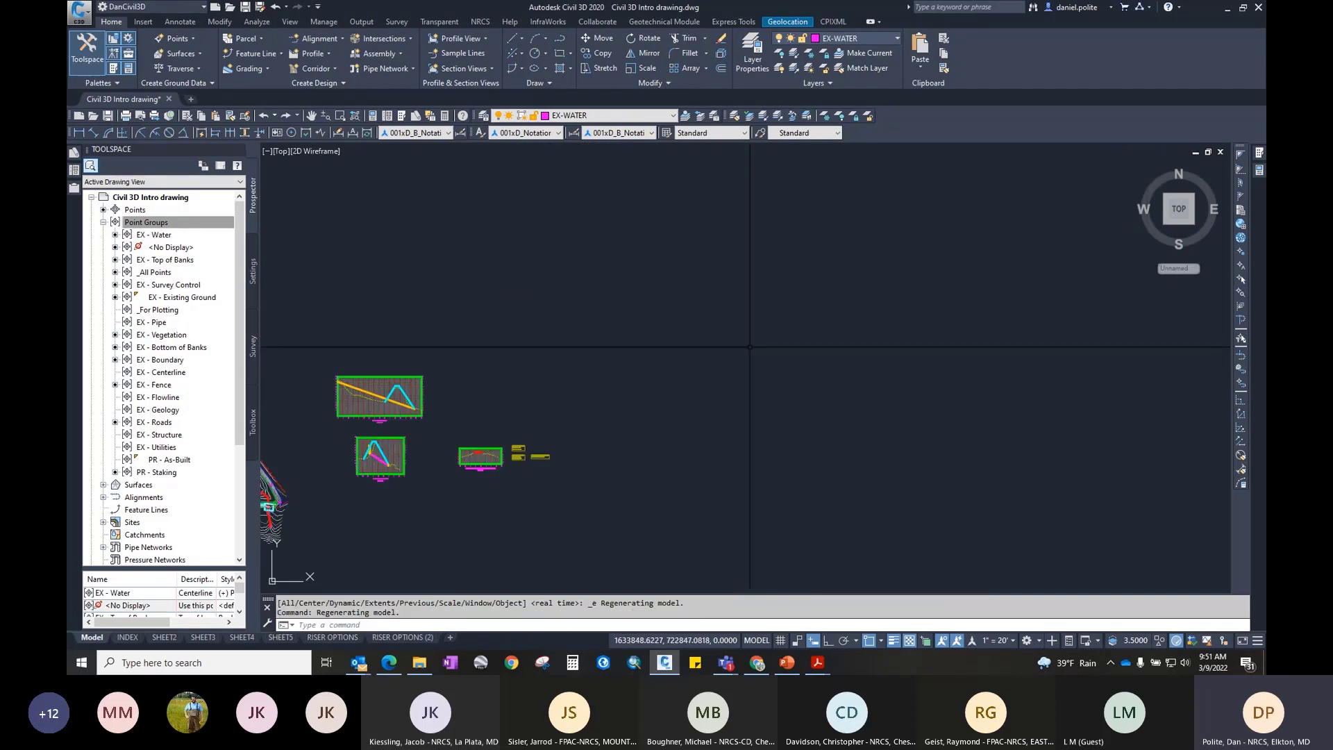
{"action": "scroll", "coordinate": [732, 349], "scroll_direction": "down", "scroll_amount": 2}
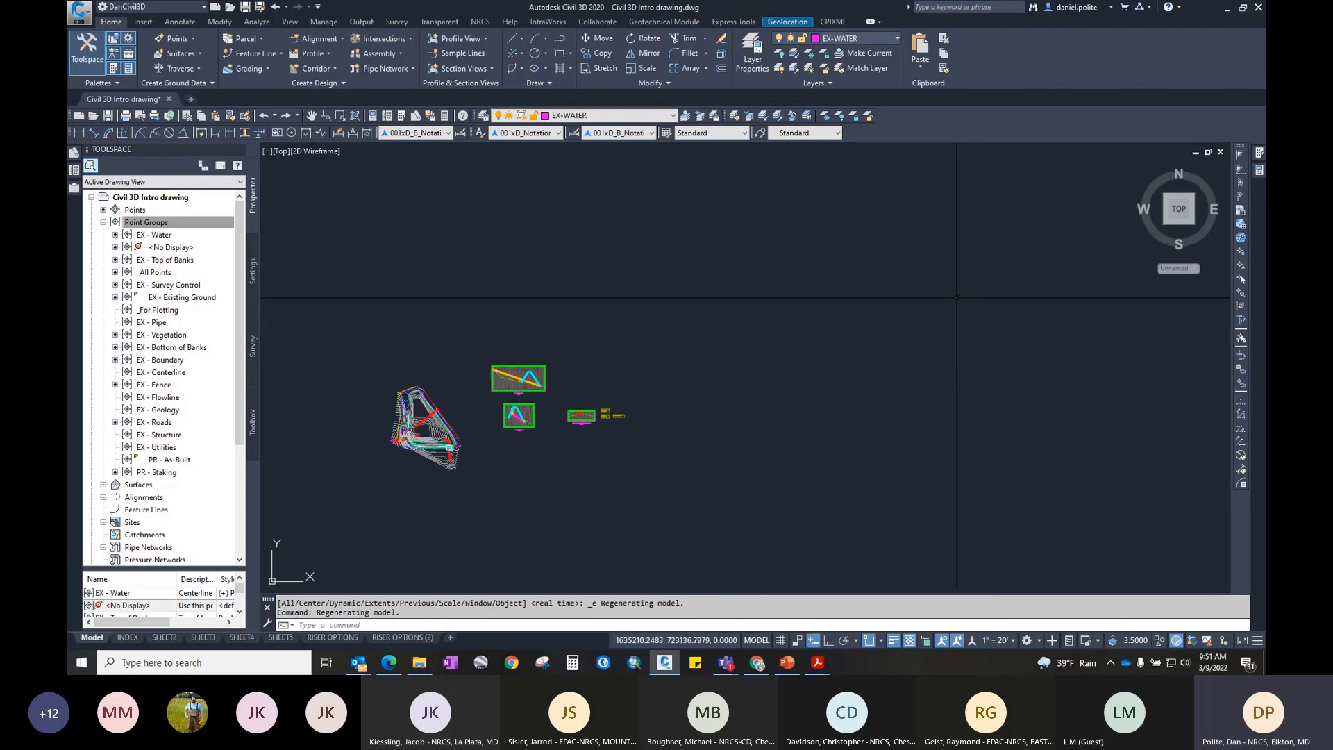
{"action": "middle_click_drag", "start_coordinate": [523, 432], "coordinate": [961, 365]}
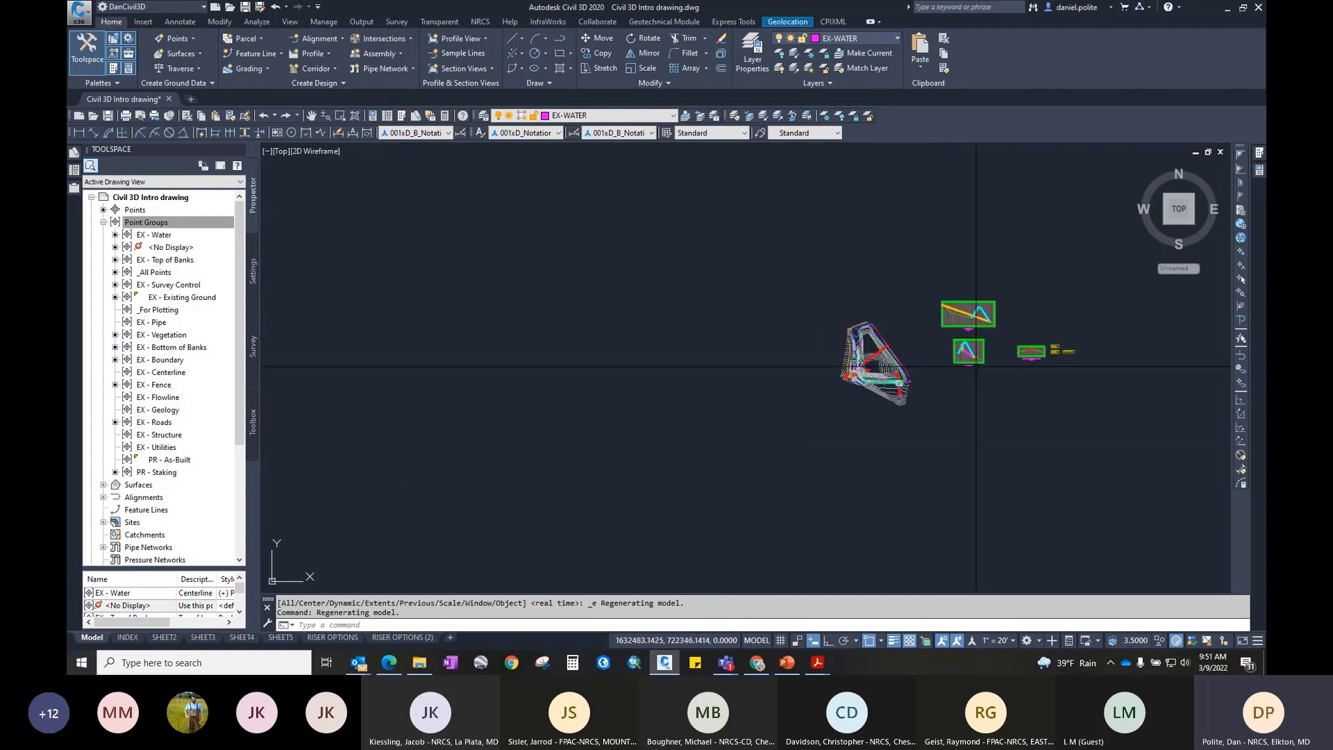
{"action": "scroll", "coordinate": [965, 388], "scroll_direction": "up", "scroll_amount": 4}
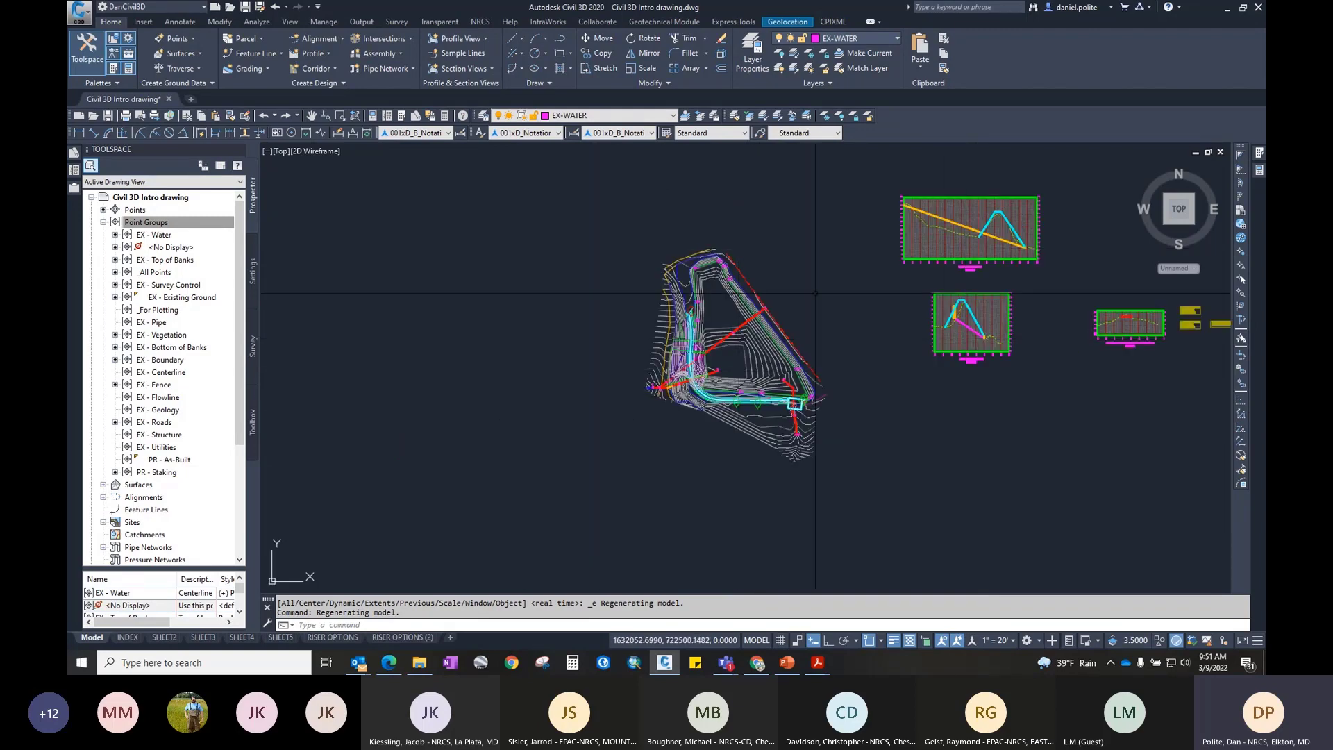
{"action": "middle_click_drag", "start_coordinate": [878, 318], "coordinate": [312, 458]}
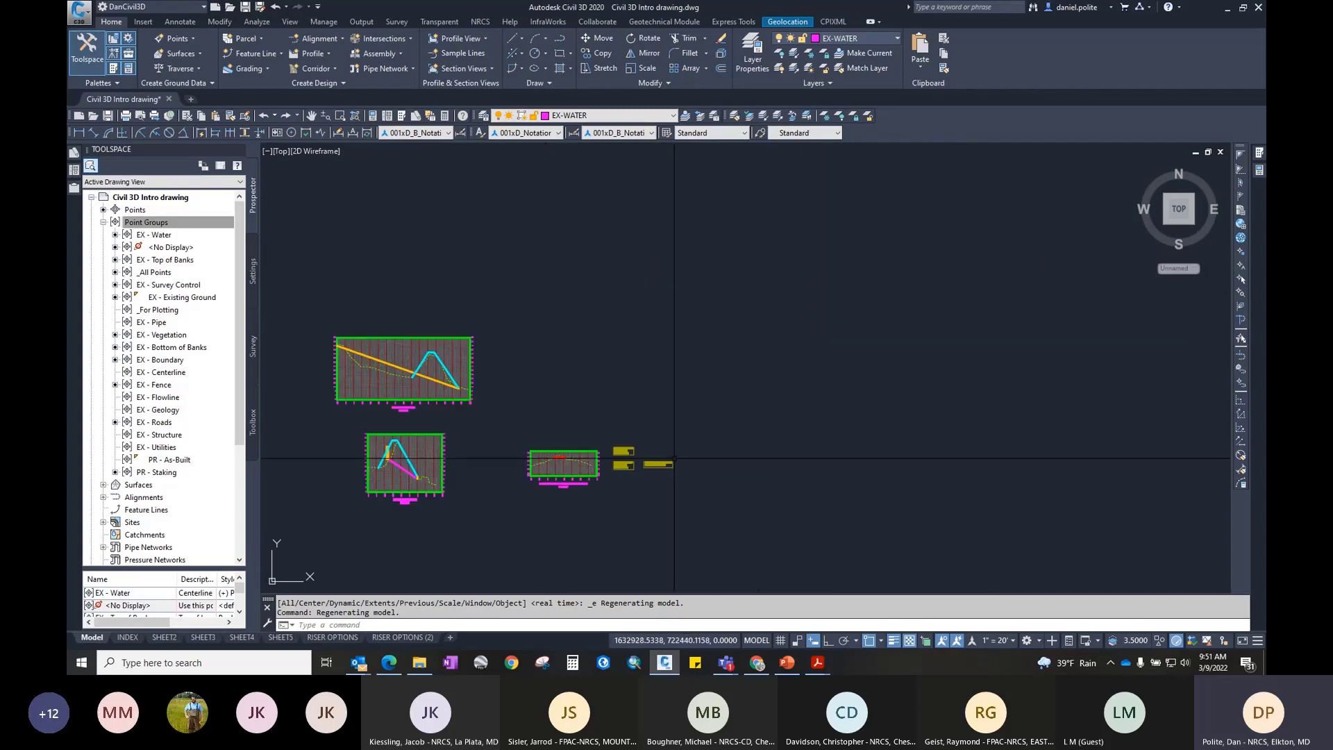
{"action": "scroll", "coordinate": [832, 438], "scroll_direction": "down", "scroll_amount": 4}
{"action": "scroll", "coordinate": [733, 432], "scroll_direction": "up", "scroll_amount": 2}
{"action": "mouse_move", "coordinate": [594, 462]}
{"action": "middle_mouse_down"}
{"action": "mouse_move", "coordinate": [733, 432]}
{"action": "mouse_move", "coordinate": [668, 400]}
{"action": "middle_mouse_up"}
{"action": "scroll", "coordinate": [733, 431], "scroll_direction": "up", "scroll_amount": 4}
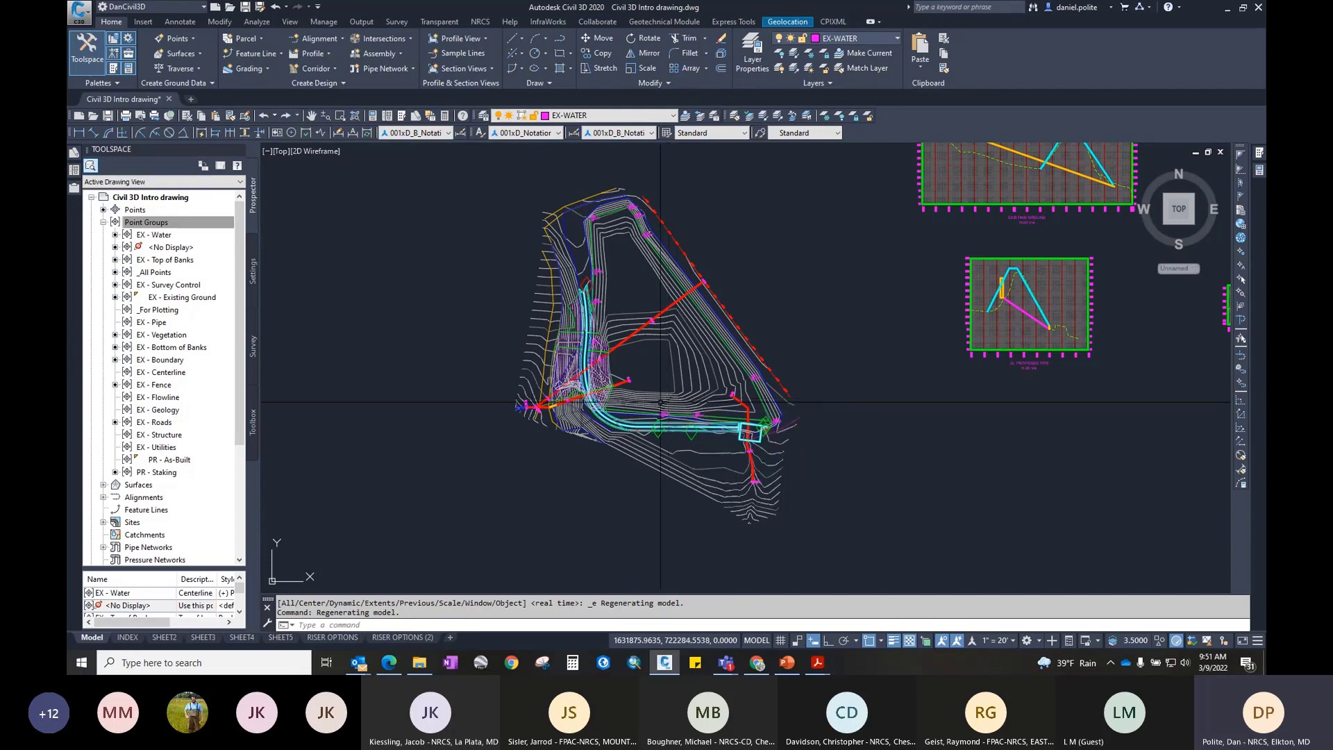
Step: Try to delete the named model views Plan View and Profile Pipe in the View Manager
{"action": "left_click", "coordinate": [292, 23]}
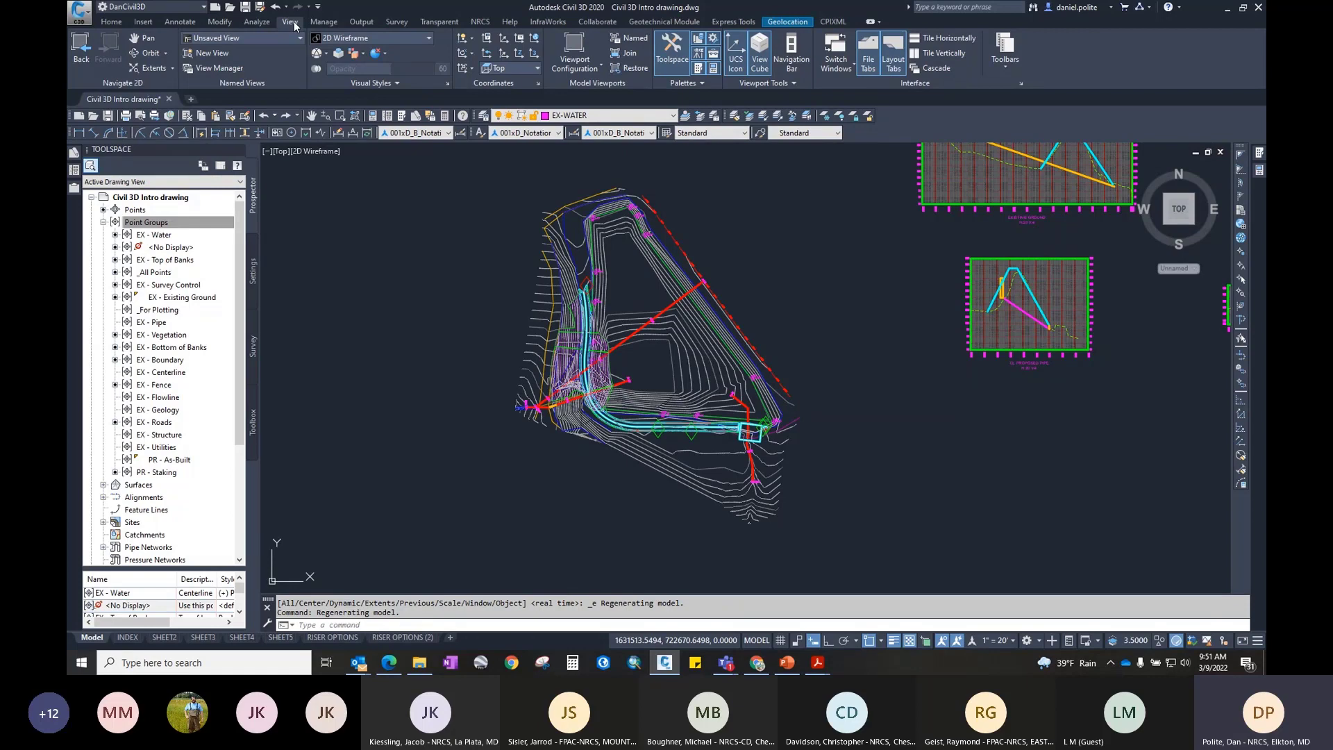
{"action": "left_click", "coordinate": [300, 40]}
{"action": "left_click", "coordinate": [300, 40]}
{"action": "left_click", "coordinate": [300, 40]}
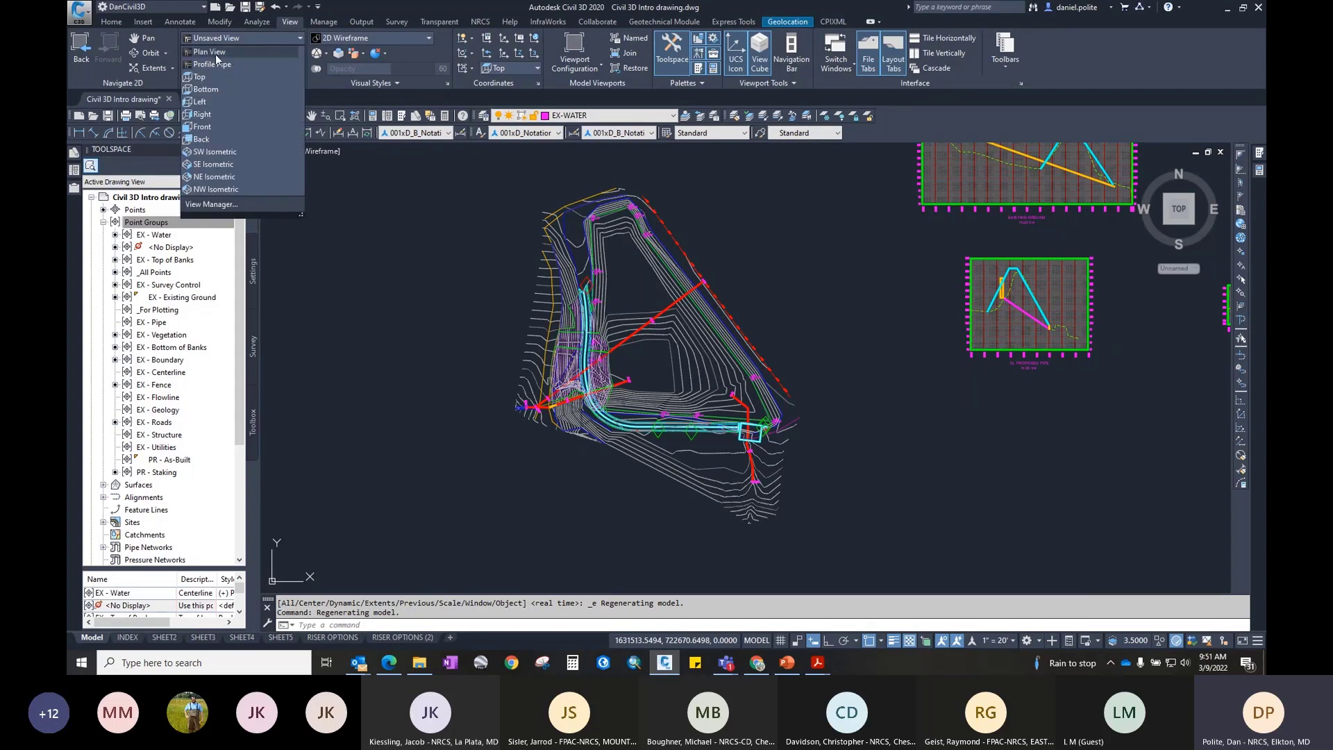
{"action": "left_click", "coordinate": [261, 204]}
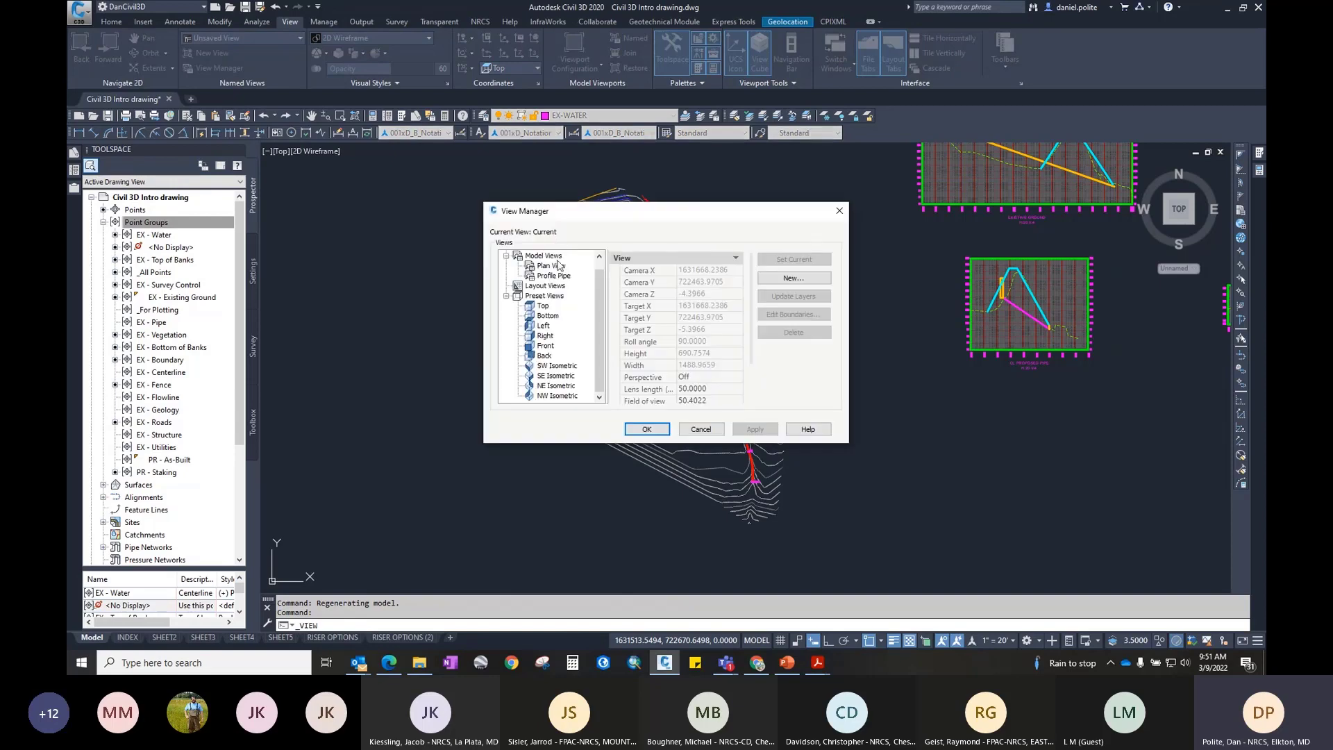
{"action": "left_click", "coordinate": [560, 268]}
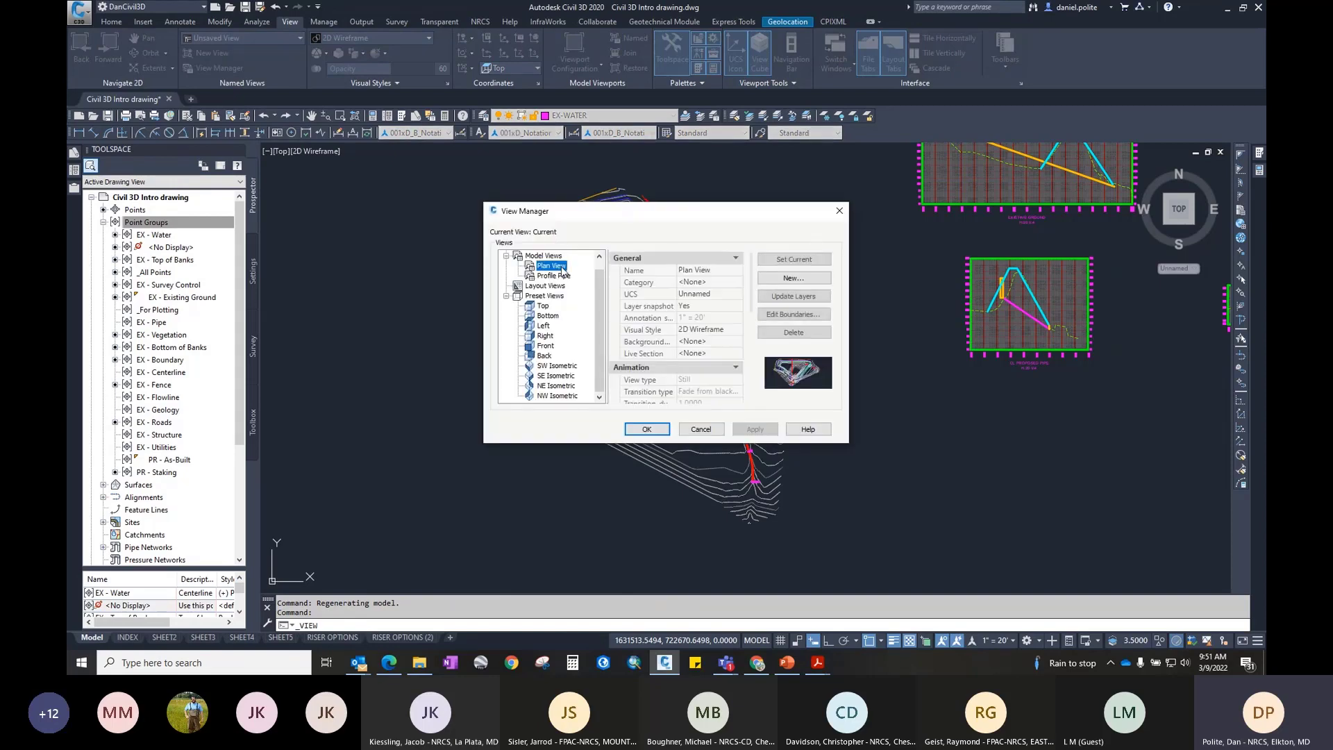
{"action": "left_click", "coordinate": [793, 331]}
{"action": "right_click", "coordinate": [559, 278]}
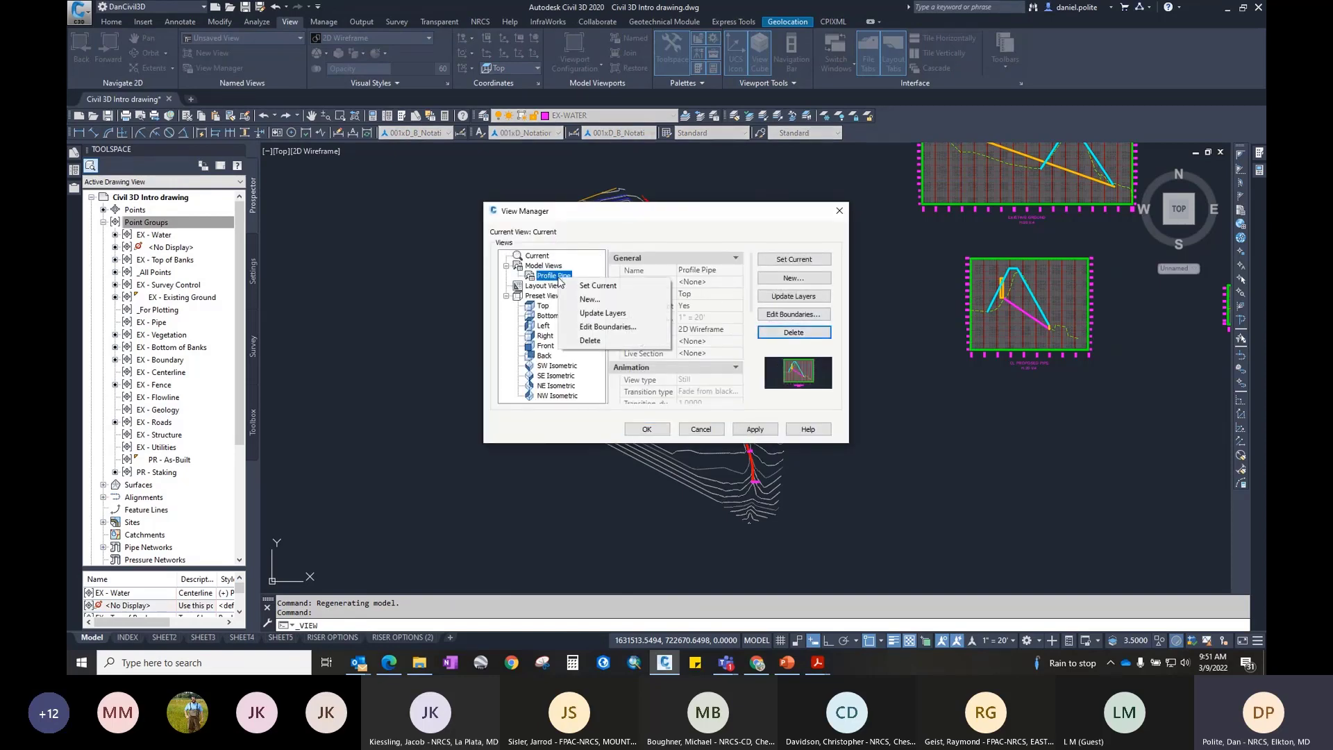
{"action": "left_click", "coordinate": [805, 331]}
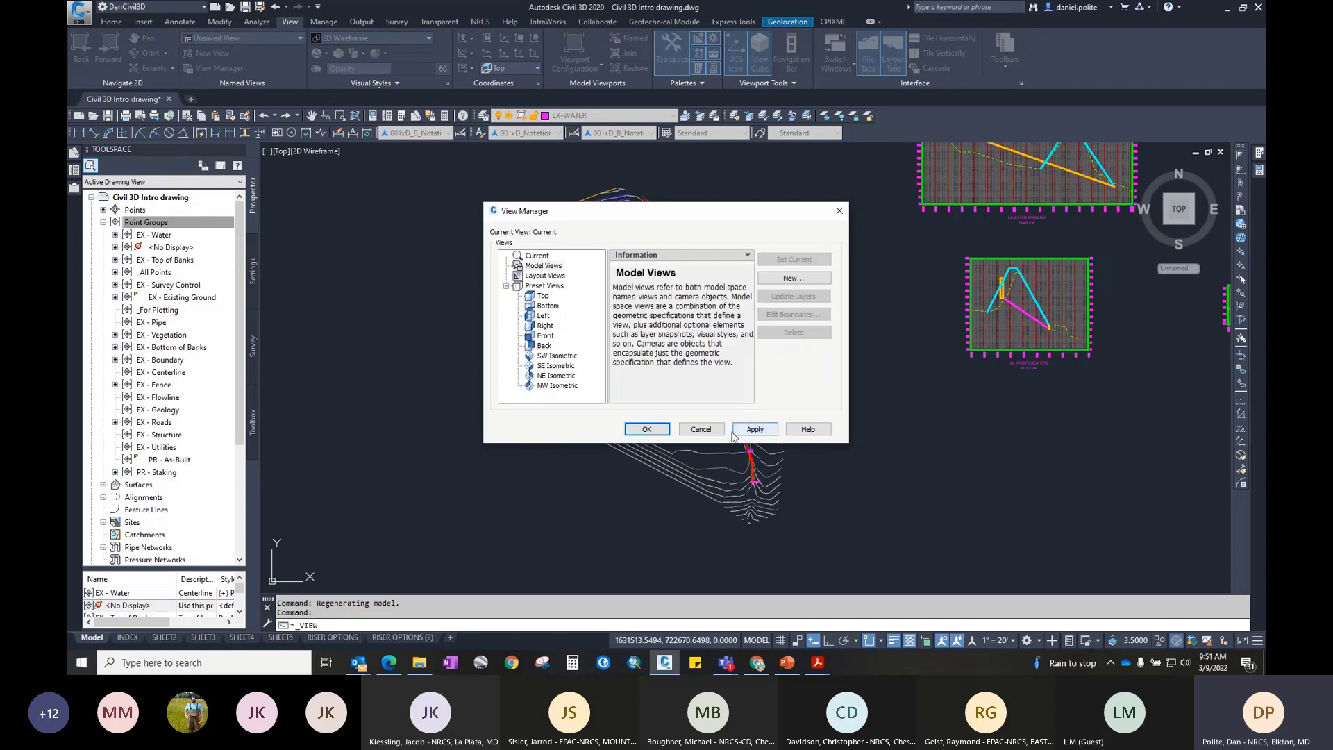
{"action": "left_click", "coordinate": [647, 428]}
{"action": "left_click", "coordinate": [364, 181]}
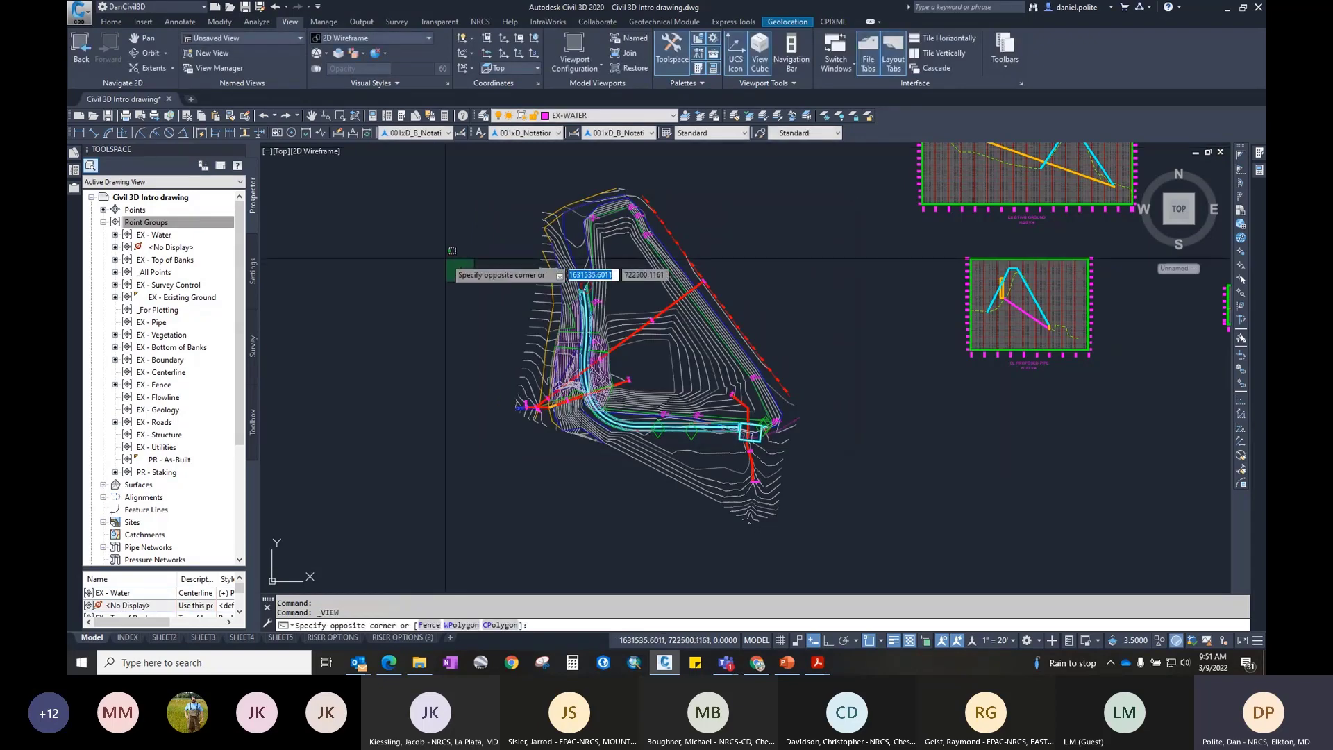
{"action": "key", "text": "Escape"}
Step: Delete the saved Plan View and Profile Pipe model views in the View Manager and apply the deletion
{"action": "left_click", "coordinate": [294, 40]}
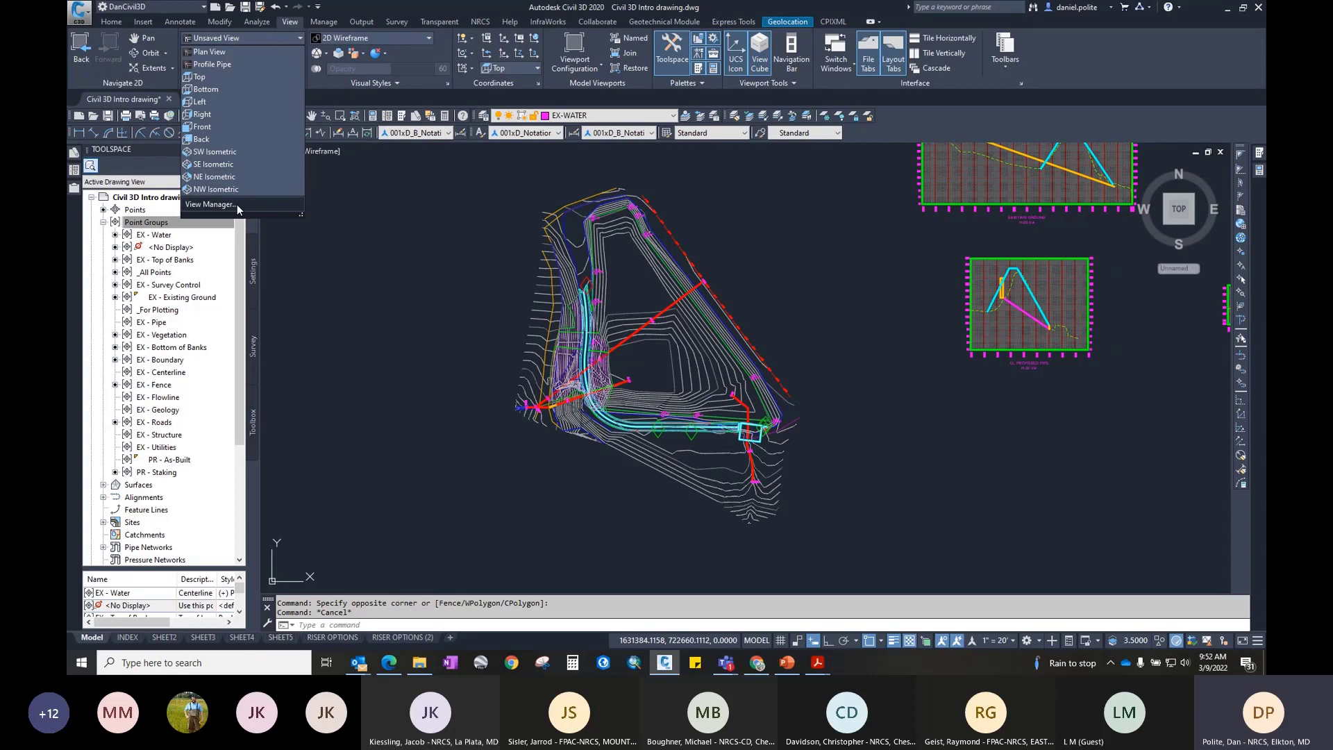
{"action": "left_click", "coordinate": [236, 204]}
{"action": "left_click", "coordinate": [551, 267]}
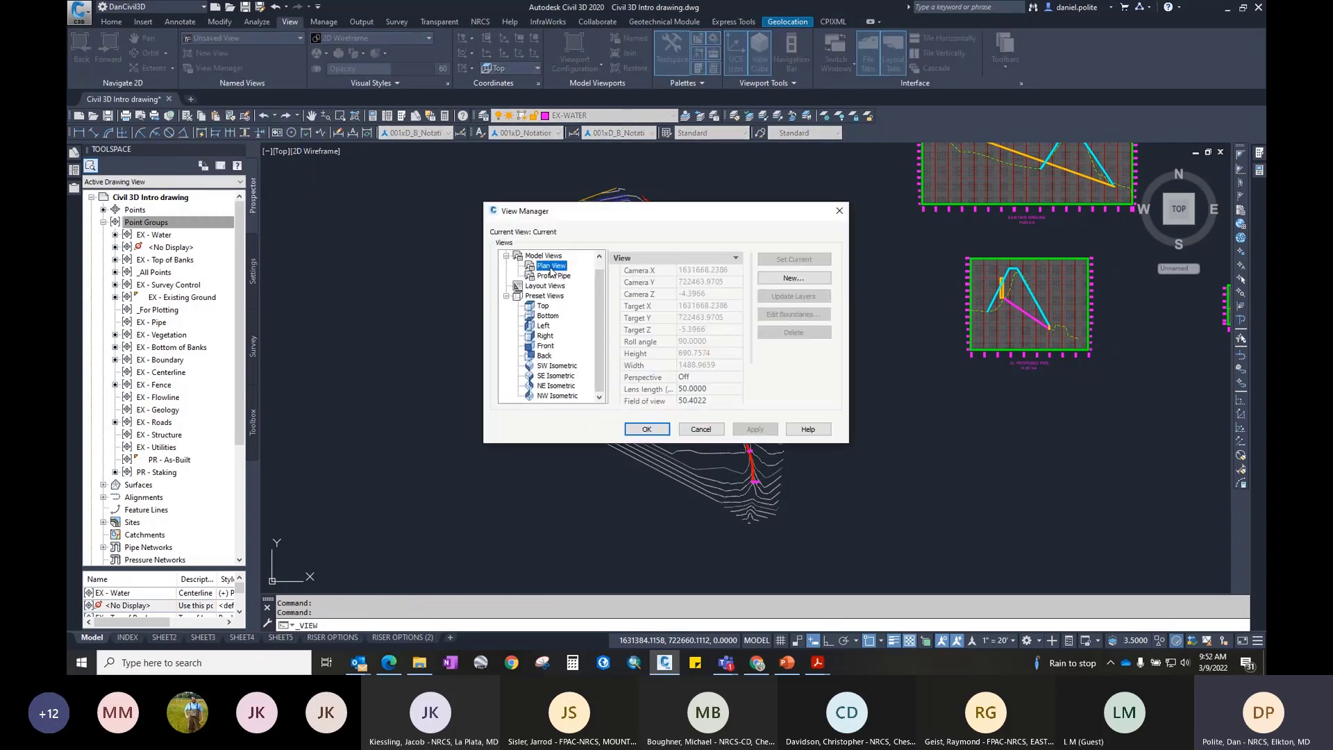
{"action": "left_click", "coordinate": [793, 334]}
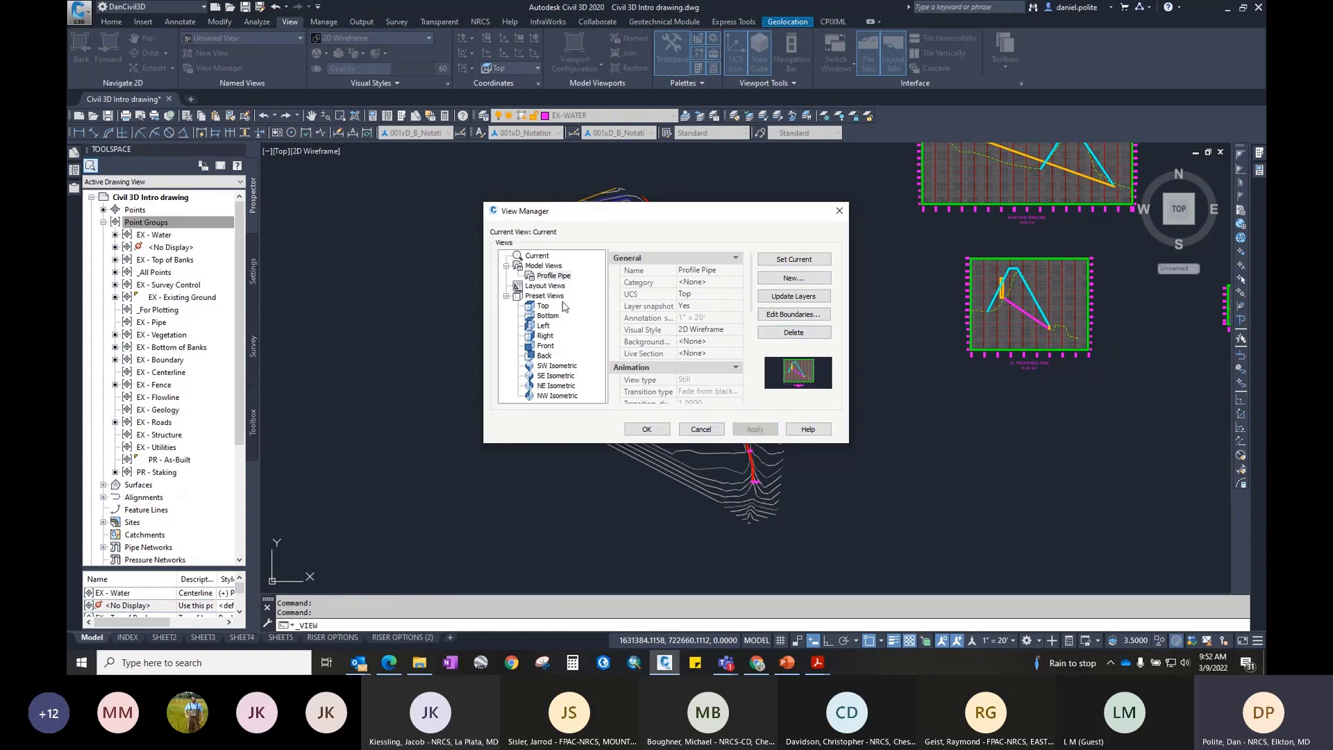
{"action": "left_click", "coordinate": [549, 277]}
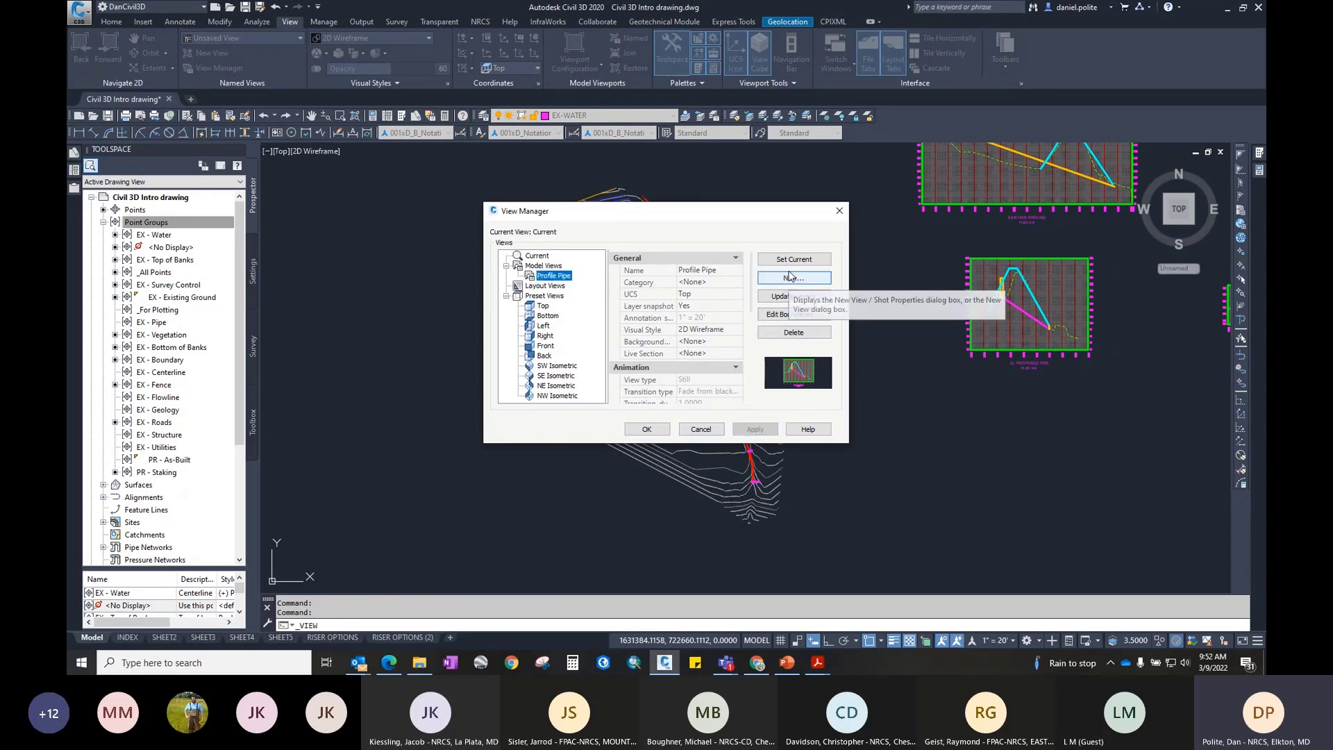
{"action": "right_click", "coordinate": [558, 276]}
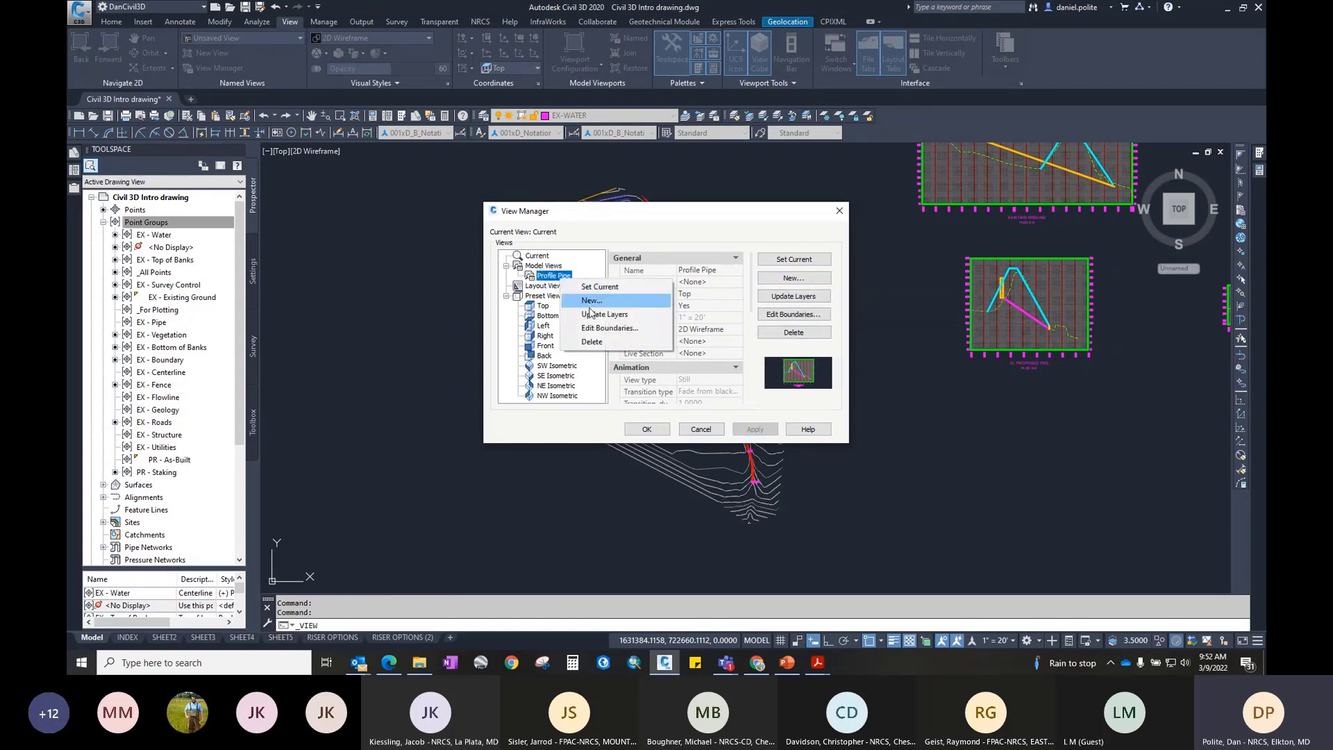
{"action": "left_click", "coordinate": [590, 345]}
{"action": "left_click", "coordinate": [755, 429]}
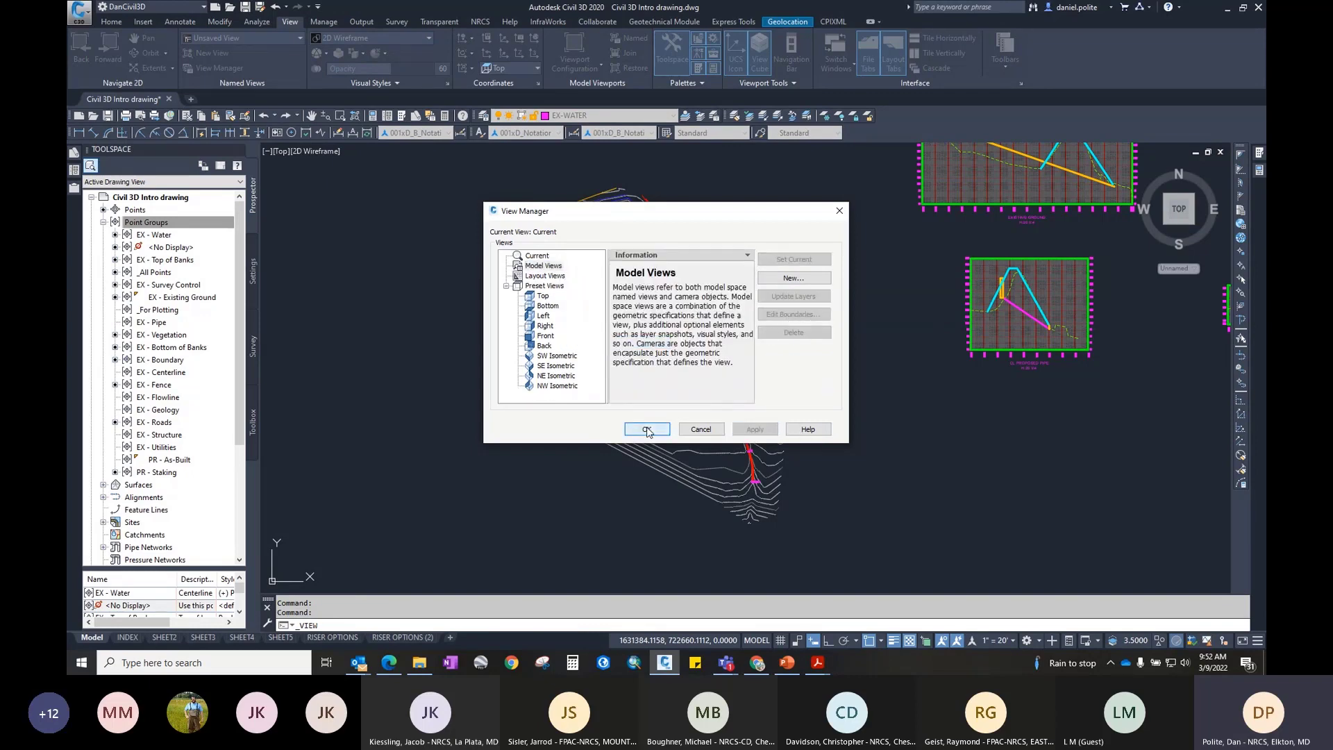
Step: Start a new named model view called "Plan View" in the View Manager
{"action": "left_click", "coordinate": [646, 429]}
{"action": "left_click", "coordinate": [267, 38]}
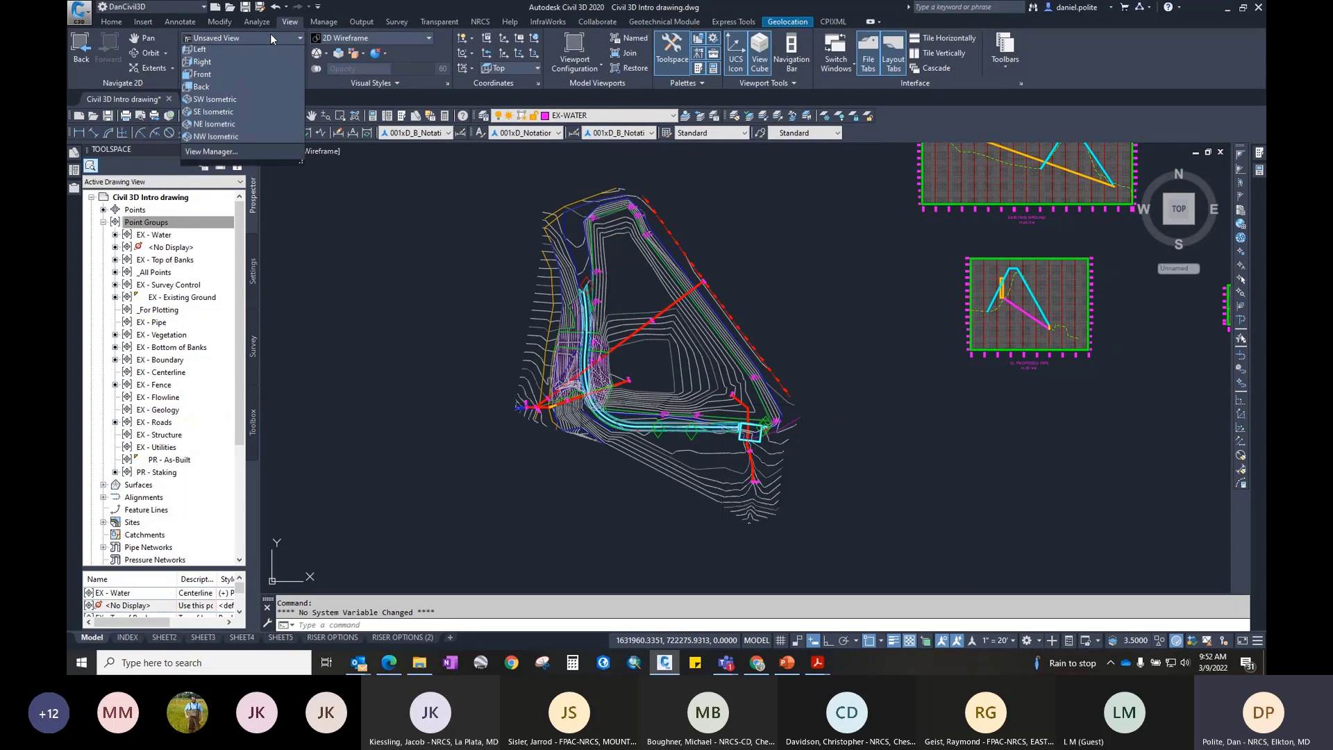
{"action": "left_click", "coordinate": [244, 176]}
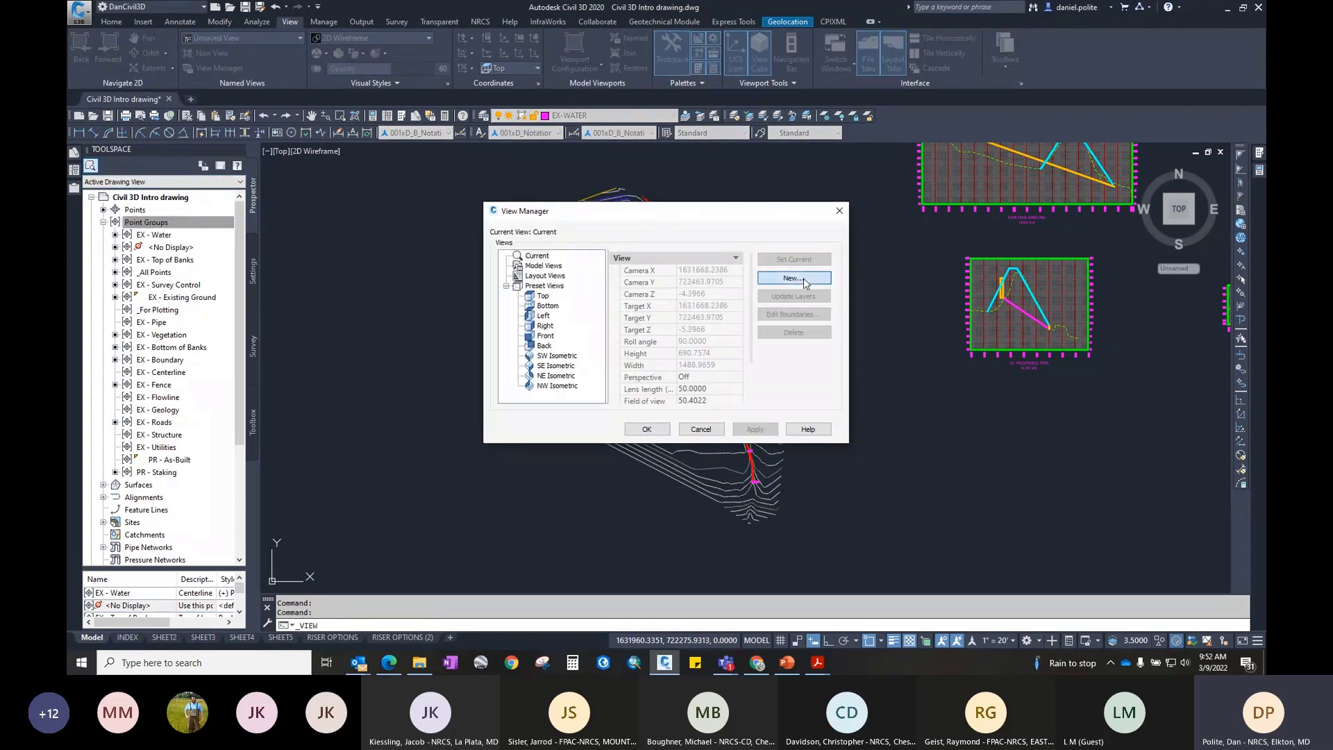
{"action": "left_click", "coordinate": [803, 278]}
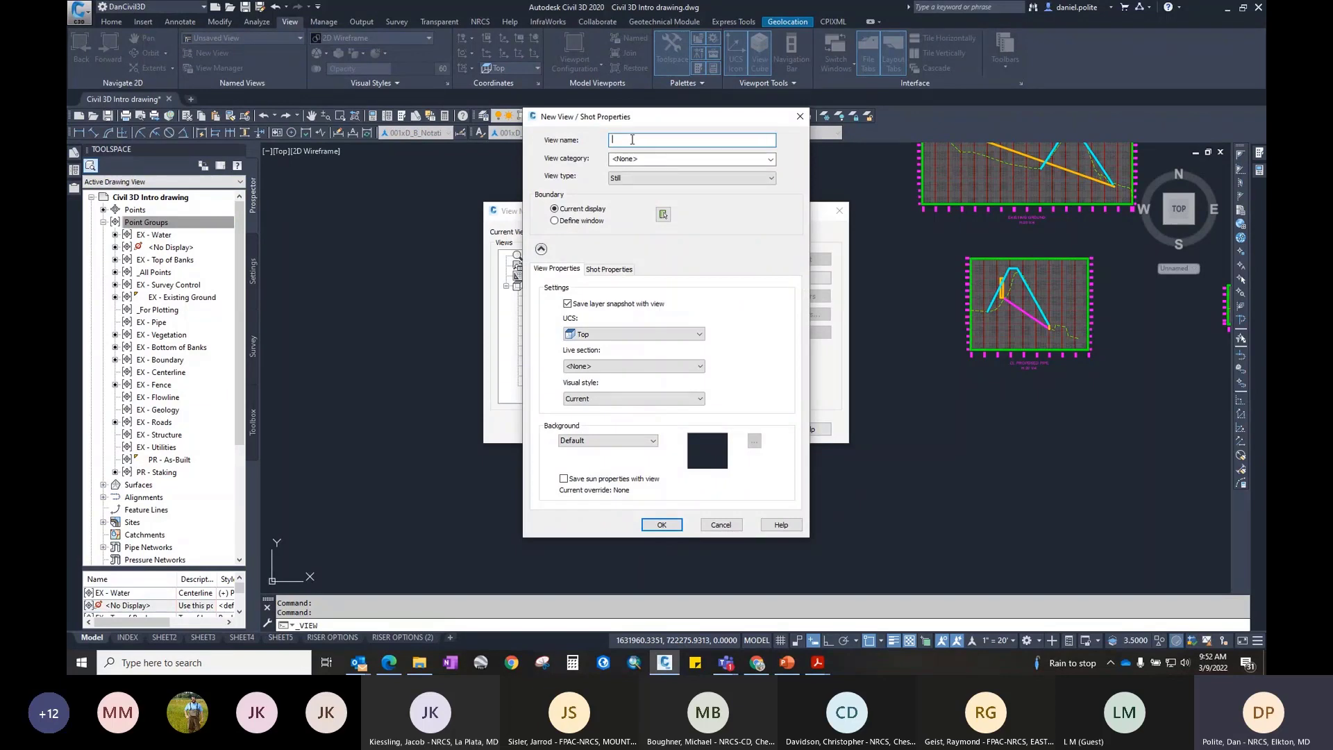
{"action": "type", "text": "Plan View"}
{"action": "left_click", "coordinate": [540, 248]}
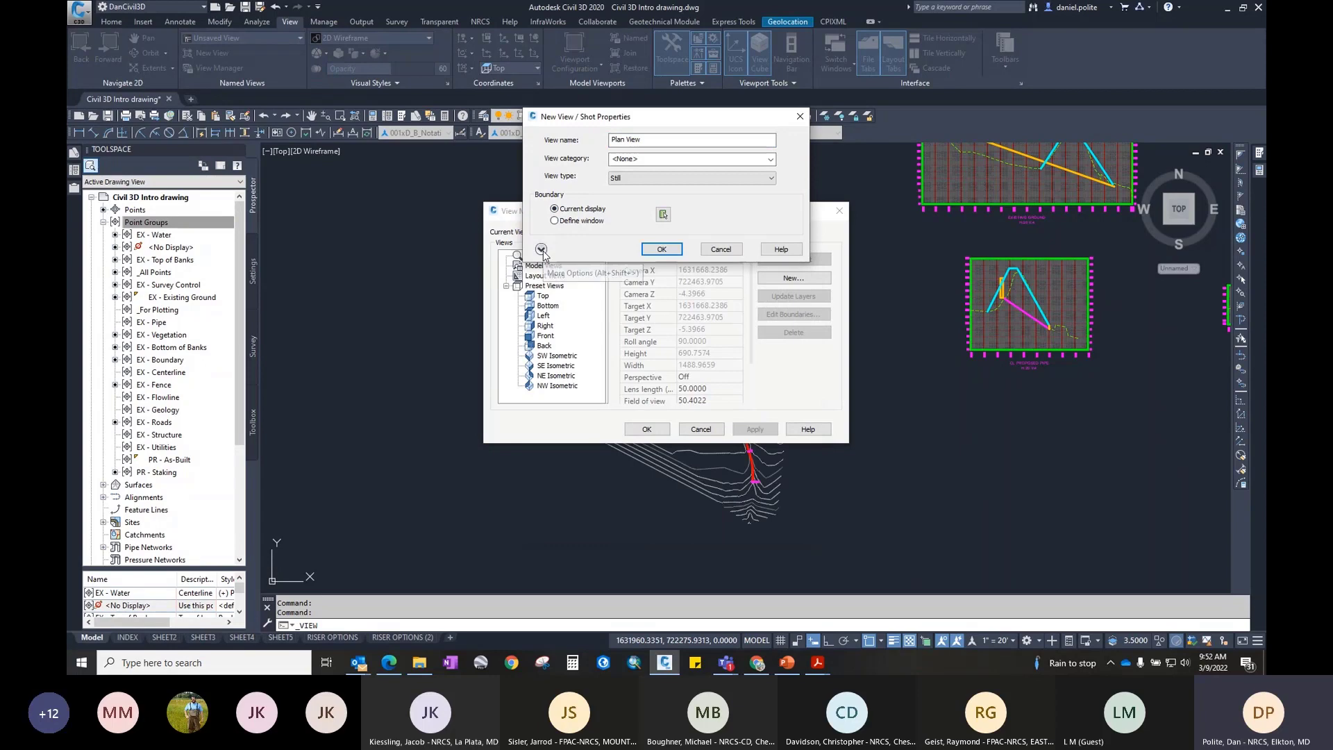
Step: Define the Plan View boundary with a window enclosing the whole site plan and its contours
{"action": "left_click", "coordinate": [585, 220]}
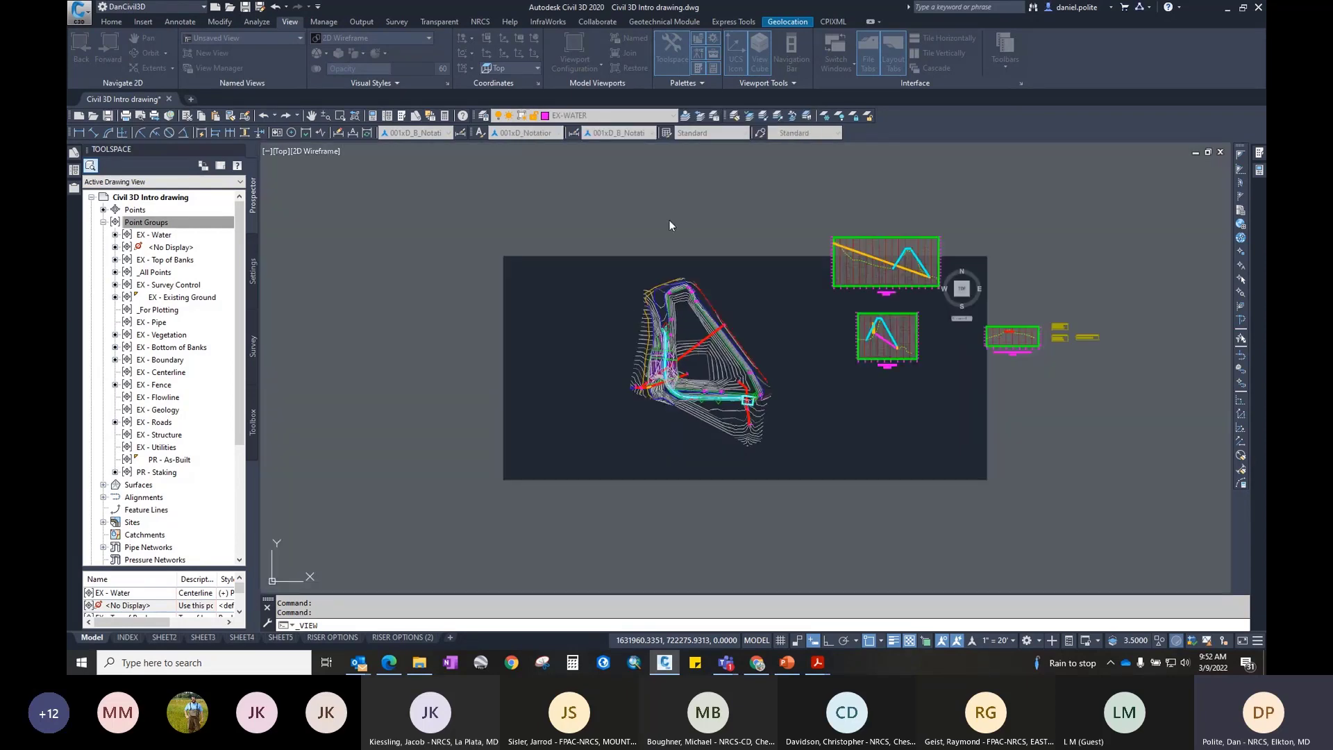
{"action": "scroll", "coordinate": [620, 279], "scroll_direction": "up", "scroll_amount": 2}
{"action": "middle_click_drag", "start_coordinate": [627, 284], "coordinate": [569, 262]}
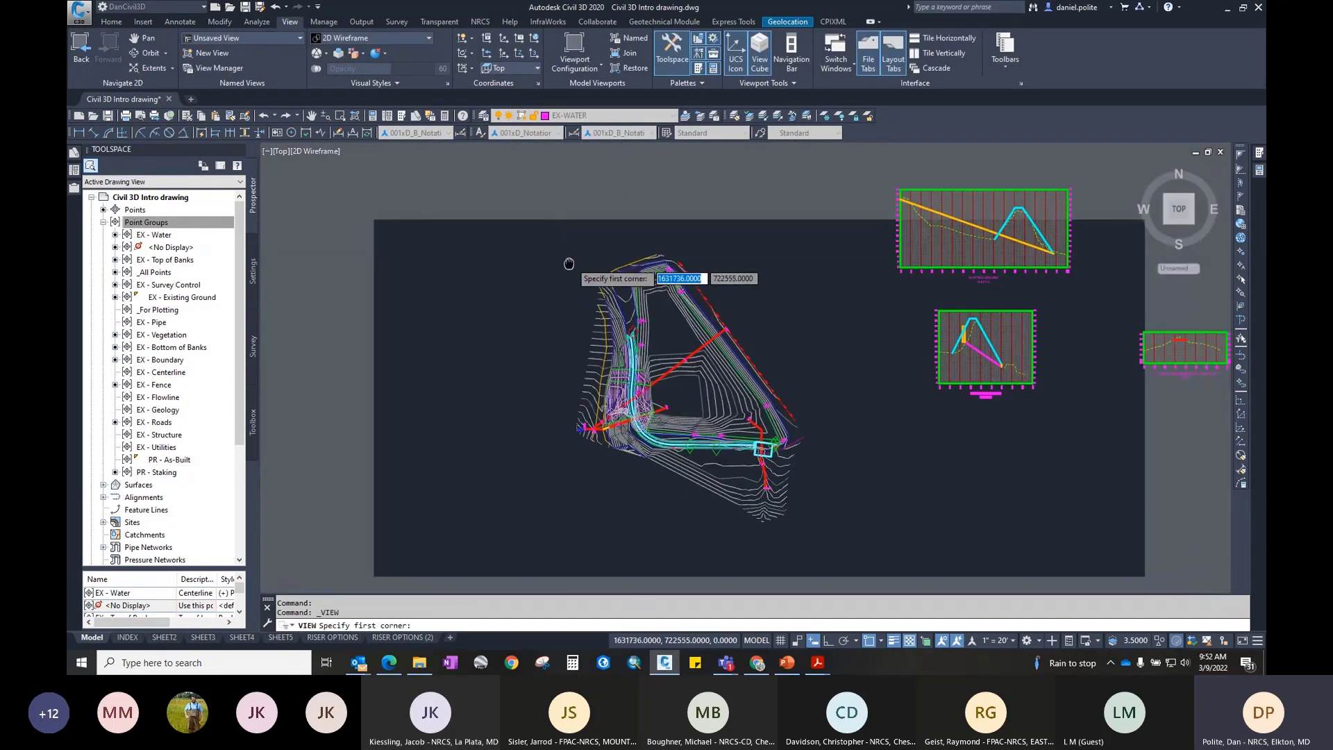
{"action": "left_click", "coordinate": [554, 237]}
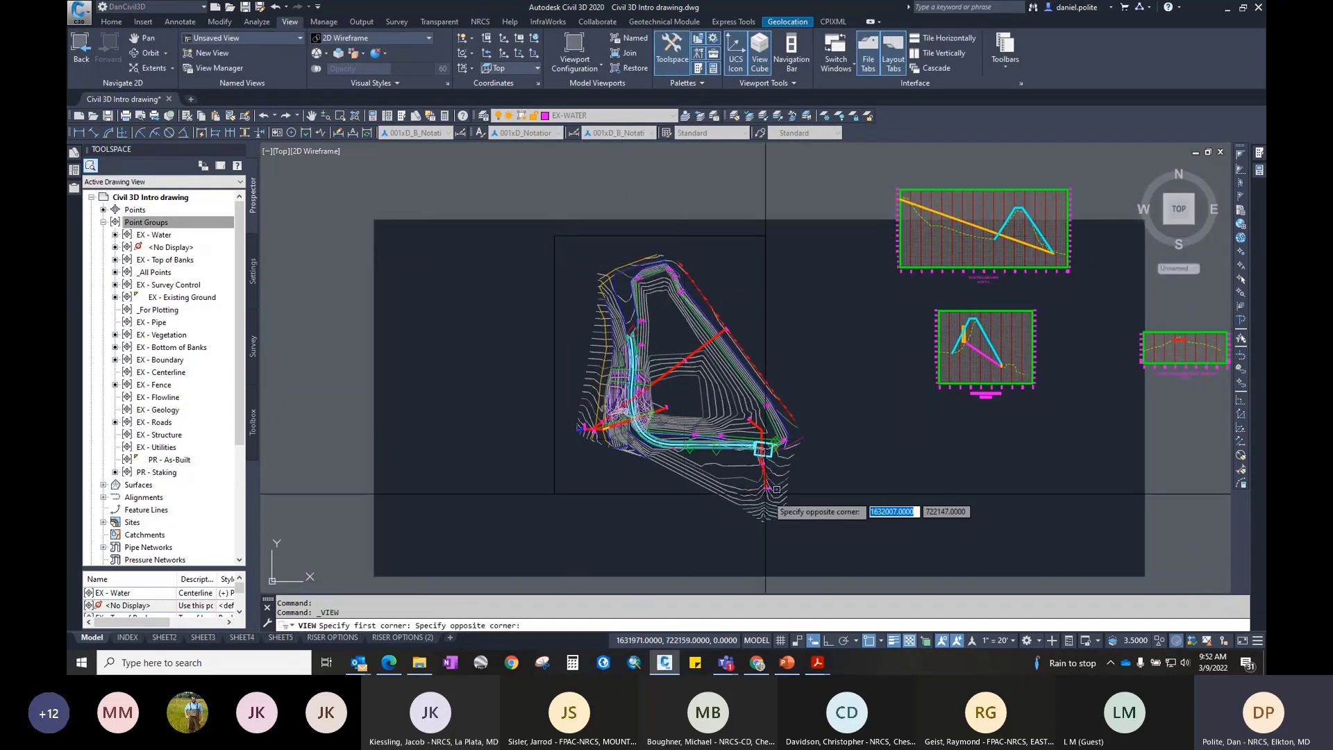
{"action": "left_click", "coordinate": [830, 536]}
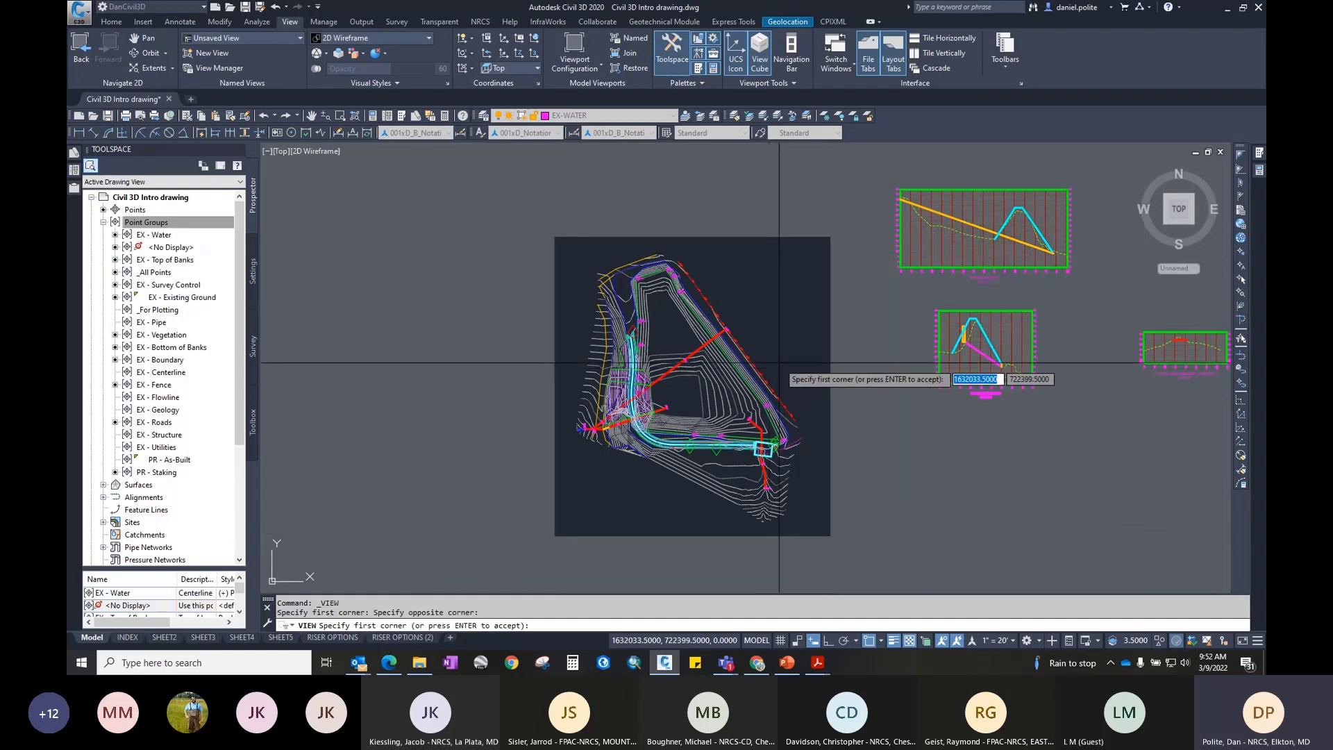
{"action": "key", "text": "Return"}
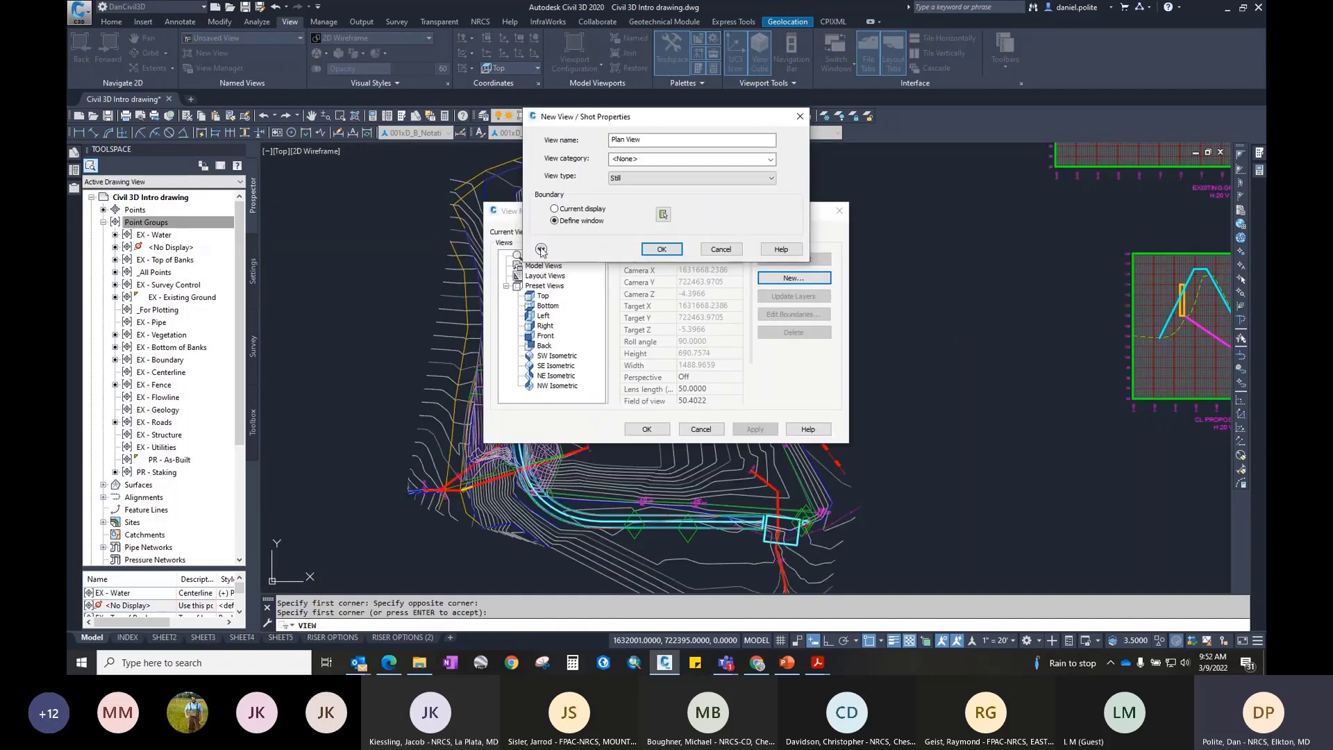
Step: Review the additional view settings and background choices, keep the defaults, and save the Plan View
{"action": "left_click", "coordinate": [541, 249]}
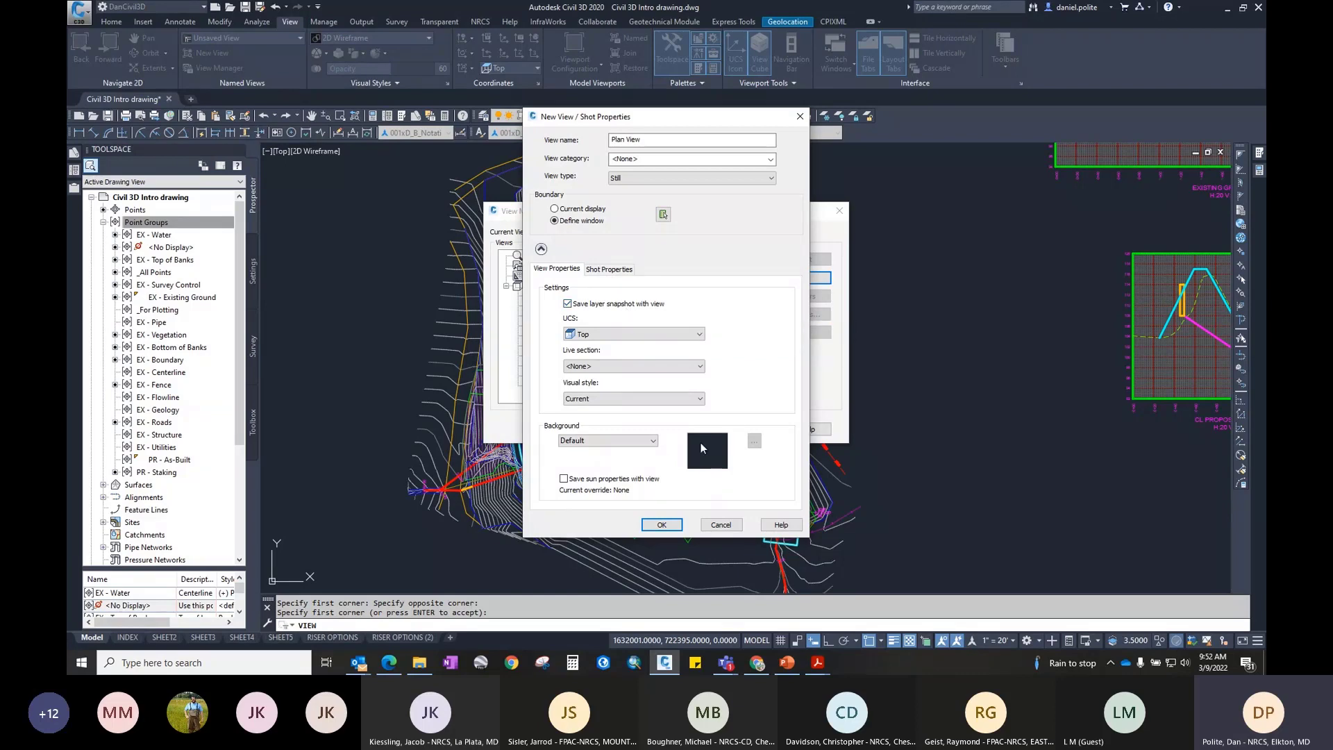
{"action": "left_click", "coordinate": [650, 445]}
{"action": "left_click", "coordinate": [651, 446]}
{"action": "left_click", "coordinate": [542, 249]}
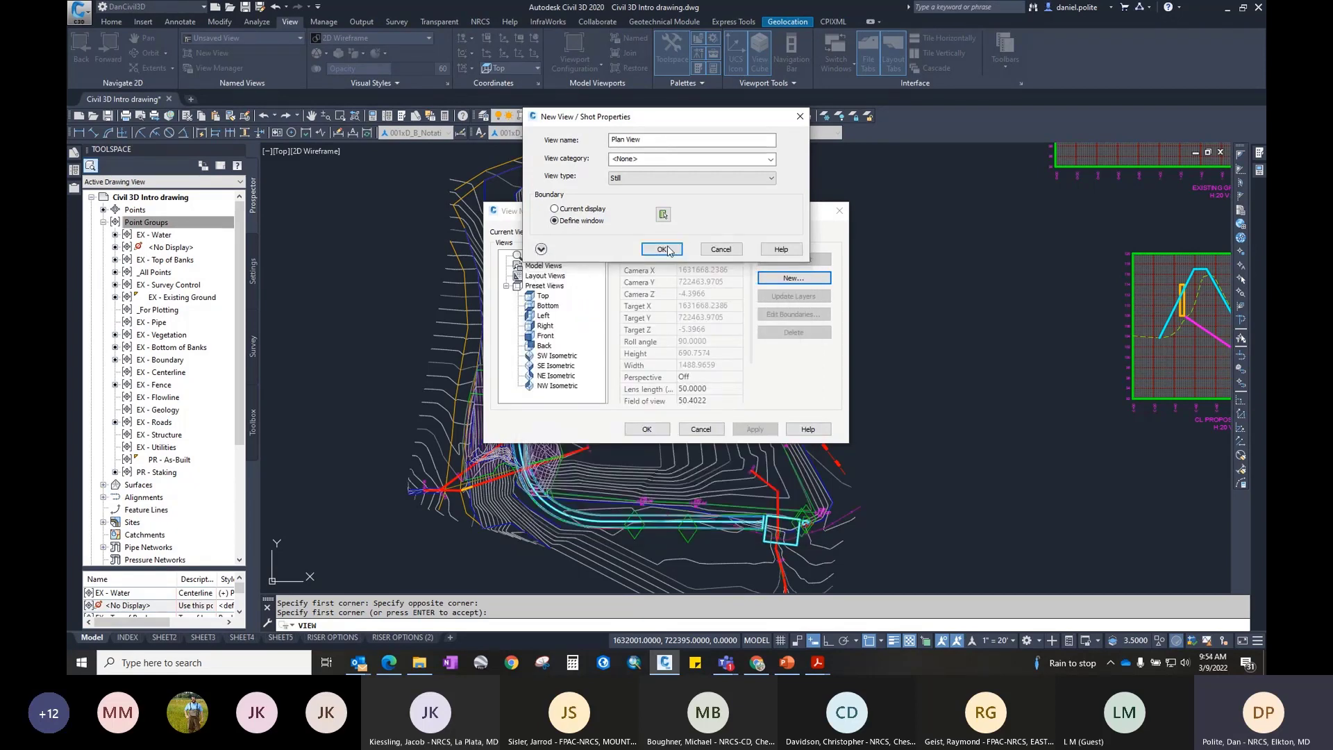
{"action": "left_click", "coordinate": [663, 248]}
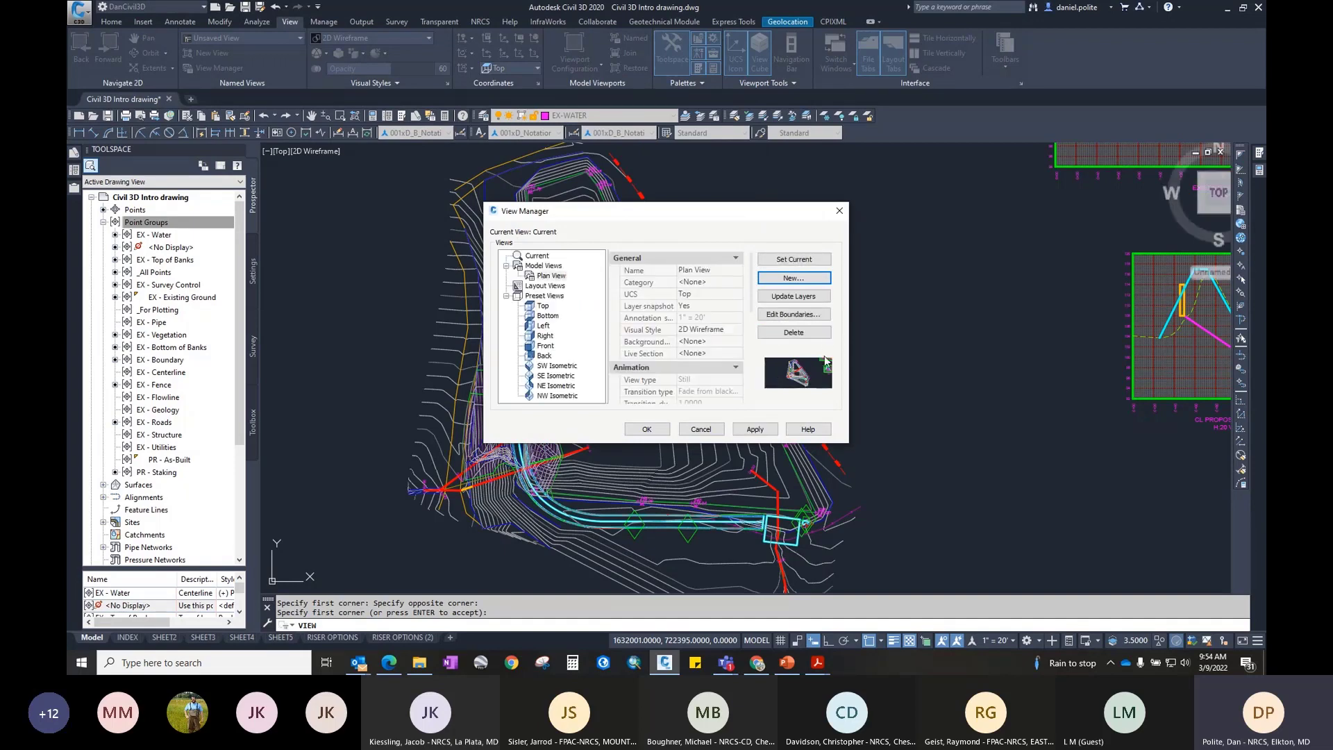
Step: Edit the Plan View boundary to a tighter window around the site plan and apply it
{"action": "left_click", "coordinate": [794, 313]}
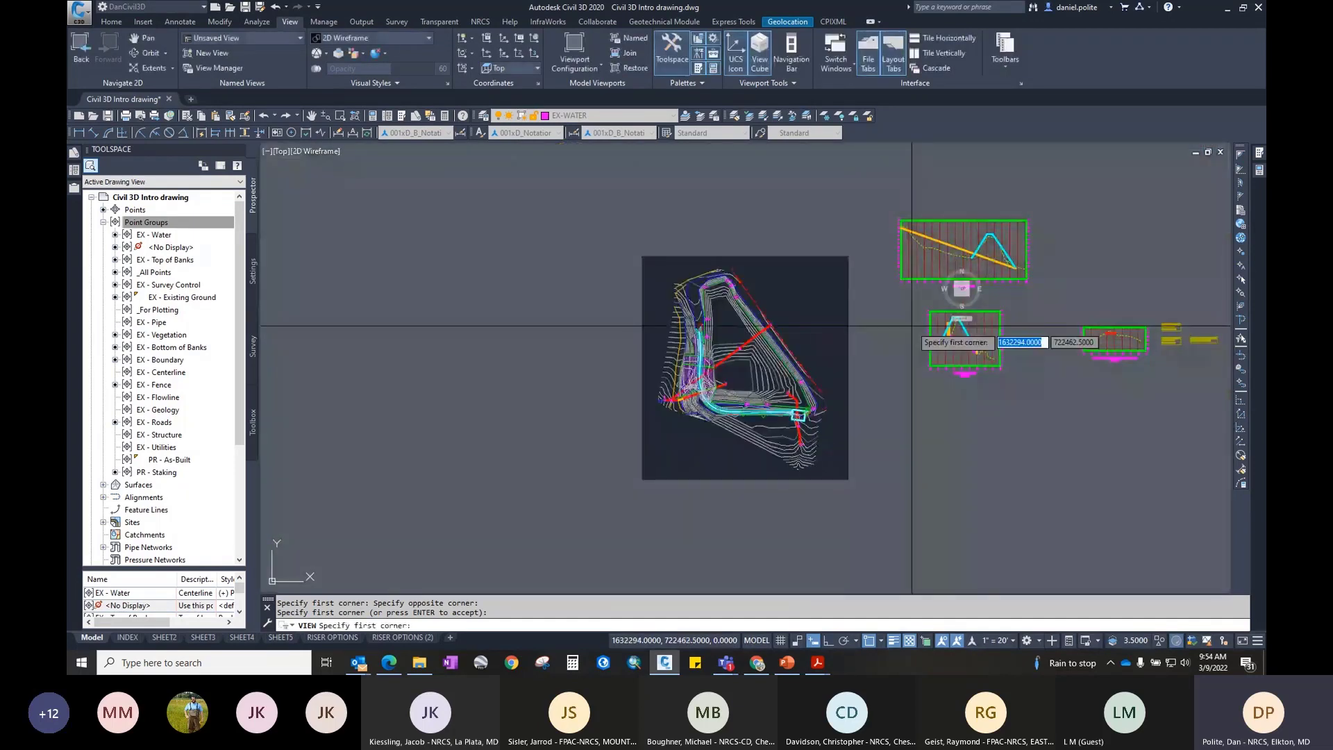
{"action": "scroll", "coordinate": [843, 380], "scroll_direction": "up", "scroll_amount": 4}
{"action": "scroll", "coordinate": [843, 381], "scroll_direction": "down", "scroll_amount": 2}
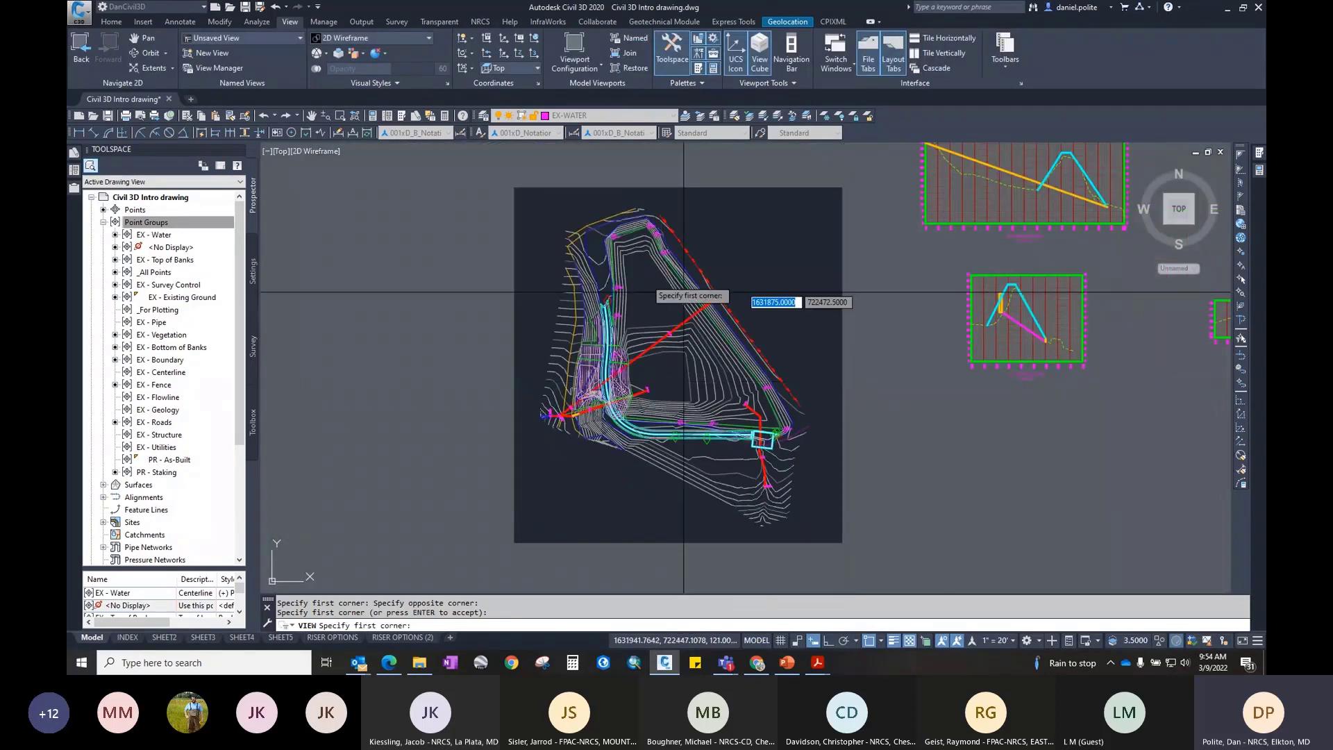
{"action": "left_click", "coordinate": [543, 203]}
{"action": "left_click", "coordinate": [802, 515]}
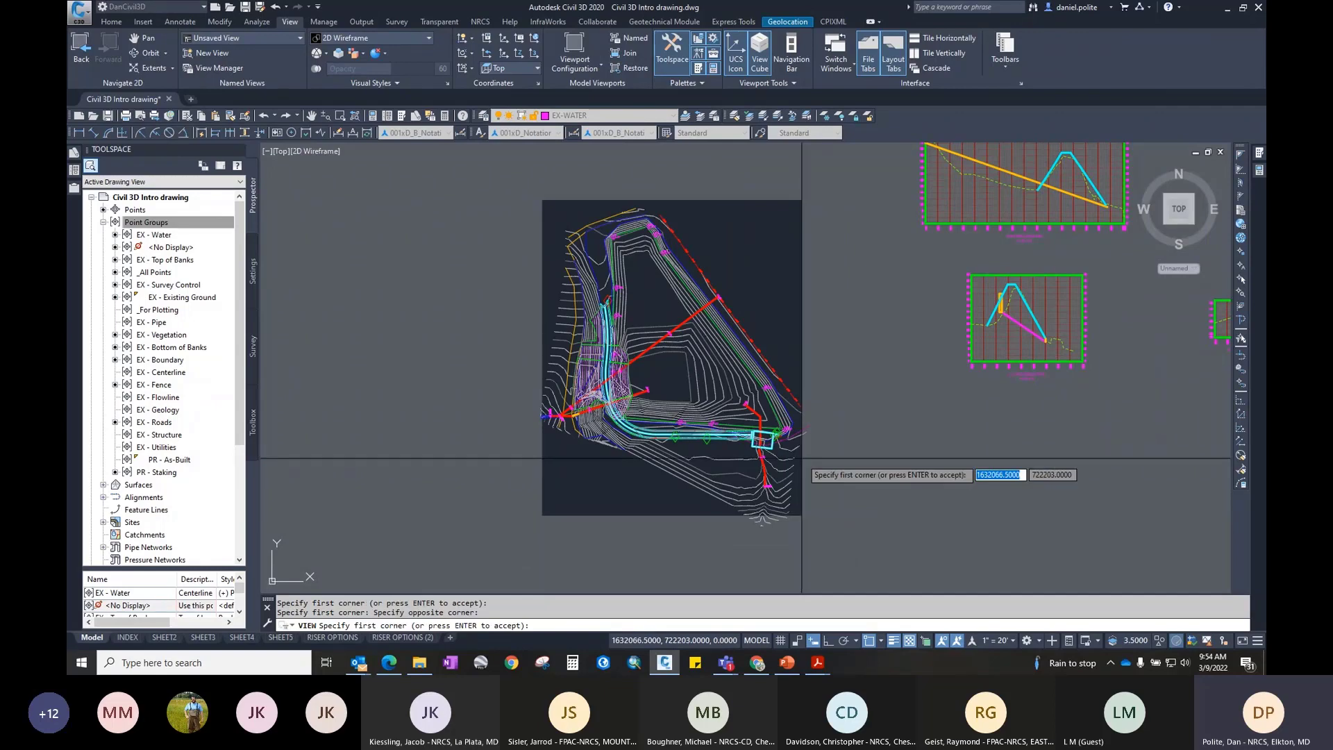
{"action": "key", "text": "Return"}
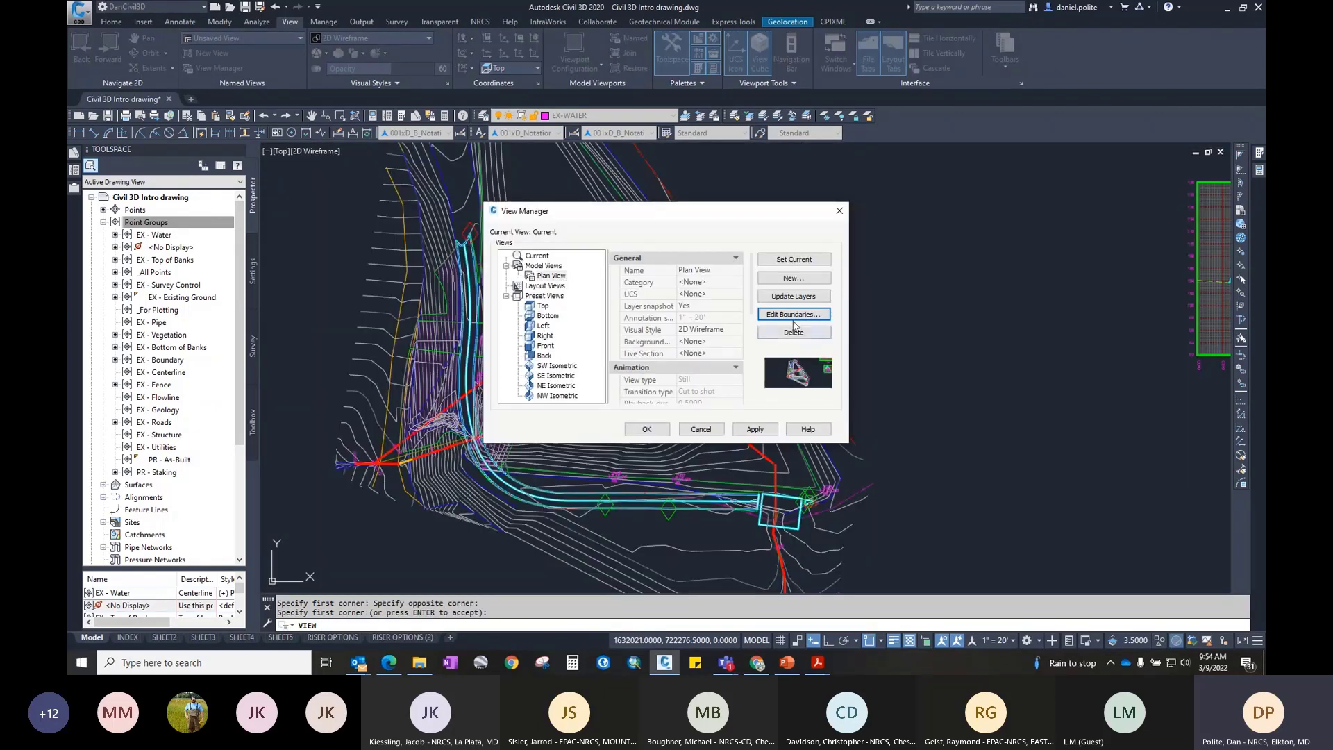
{"action": "left_click", "coordinate": [755, 428]}
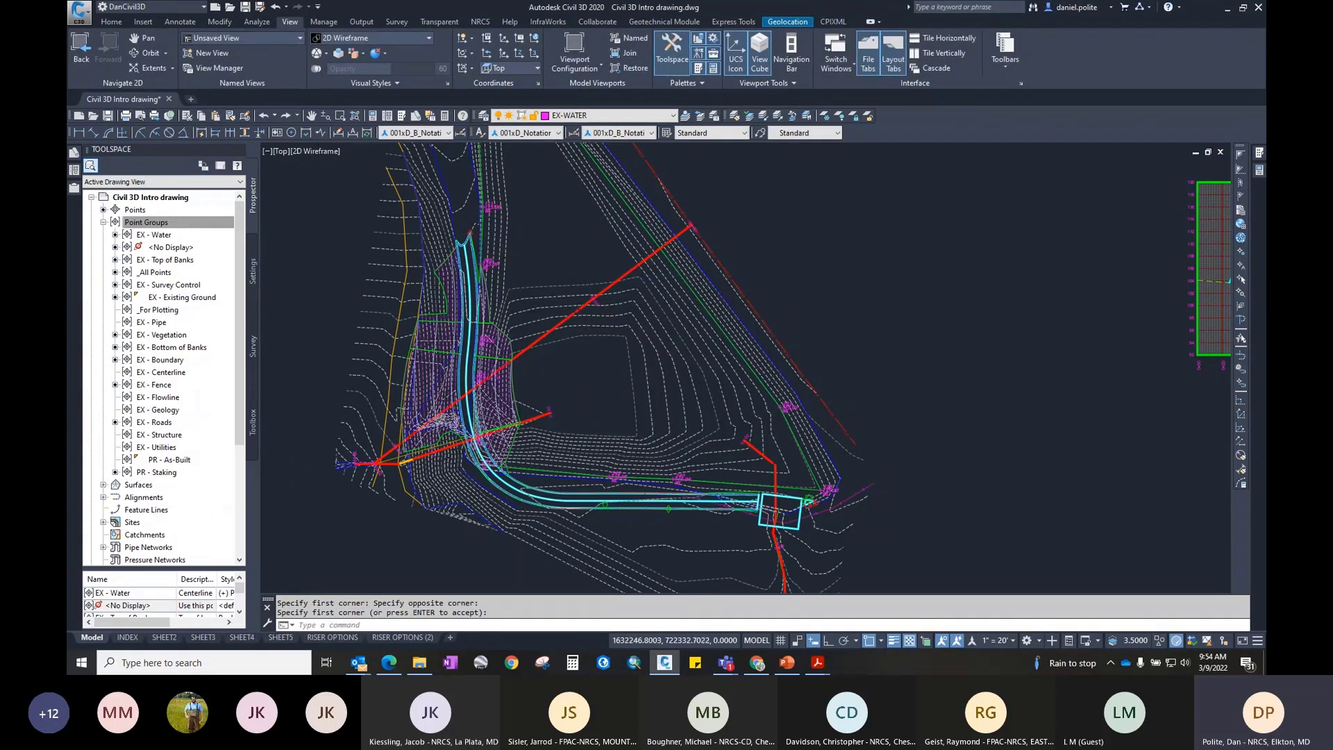
Step: Navigate far away from the site plan, then restore the saved Plan View
{"action": "scroll", "coordinate": [999, 391], "scroll_direction": "down", "scroll_amount": 10}
{"action": "middle_click_drag", "start_coordinate": [881, 386], "coordinate": [481, 377]}
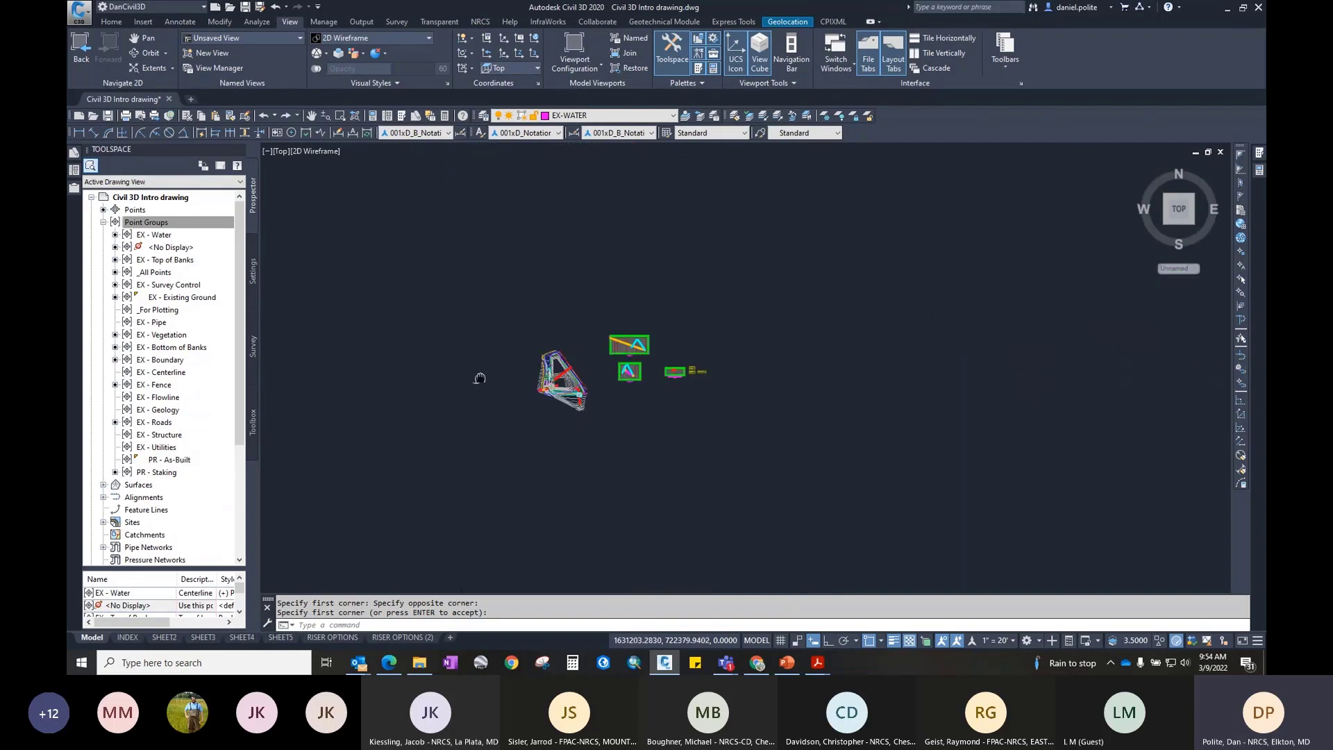
{"action": "scroll", "coordinate": [636, 386], "scroll_direction": "down", "scroll_amount": 2}
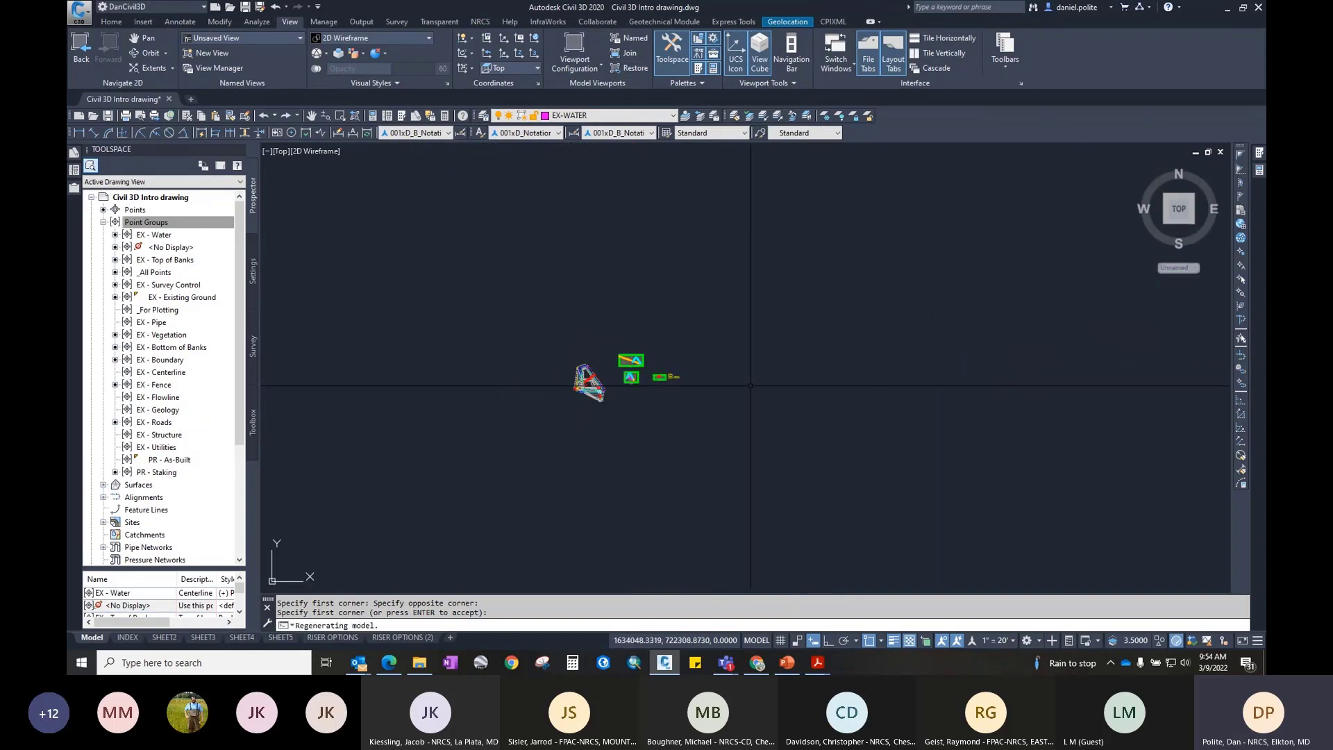
{"action": "scroll", "coordinate": [749, 386], "scroll_direction": "down", "scroll_amount": 2}
{"action": "scroll", "coordinate": [923, 358], "scroll_direction": "down", "scroll_amount": 10}
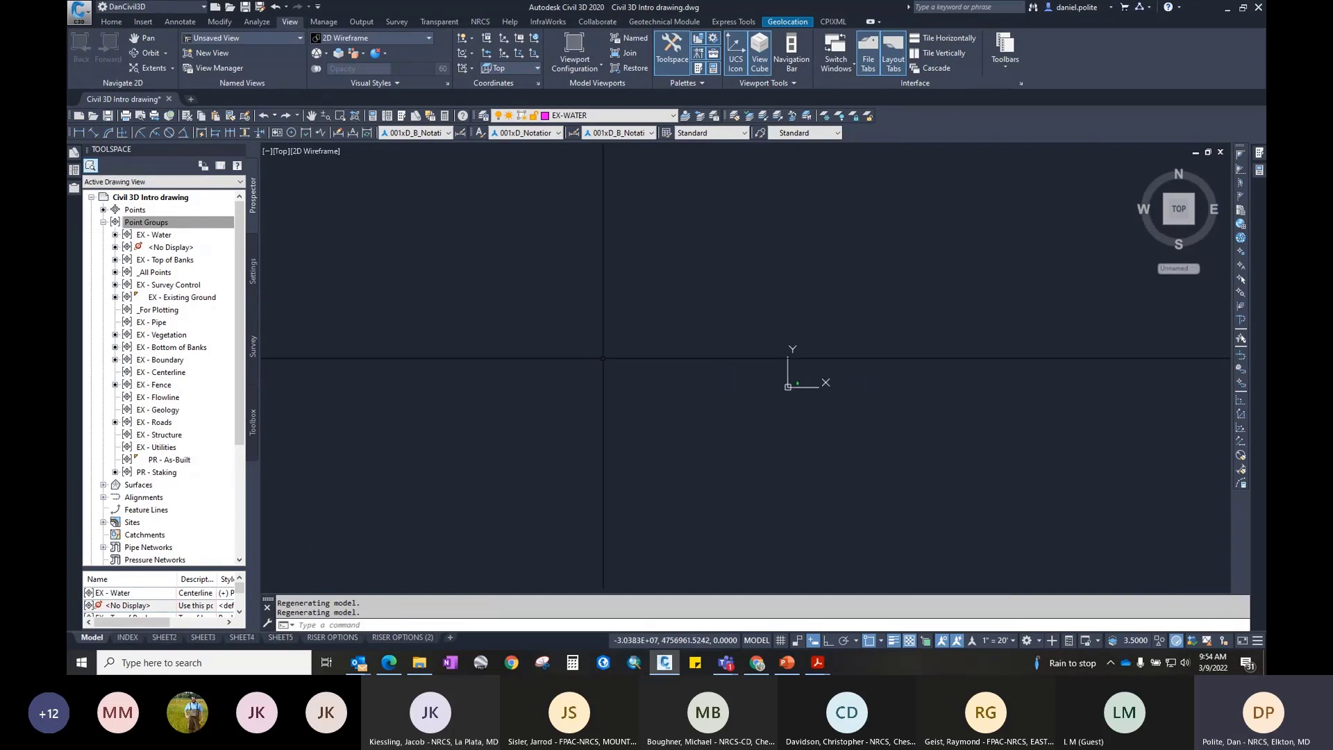
{"action": "middle_click_drag", "start_coordinate": [630, 360], "coordinate": [1073, 351]}
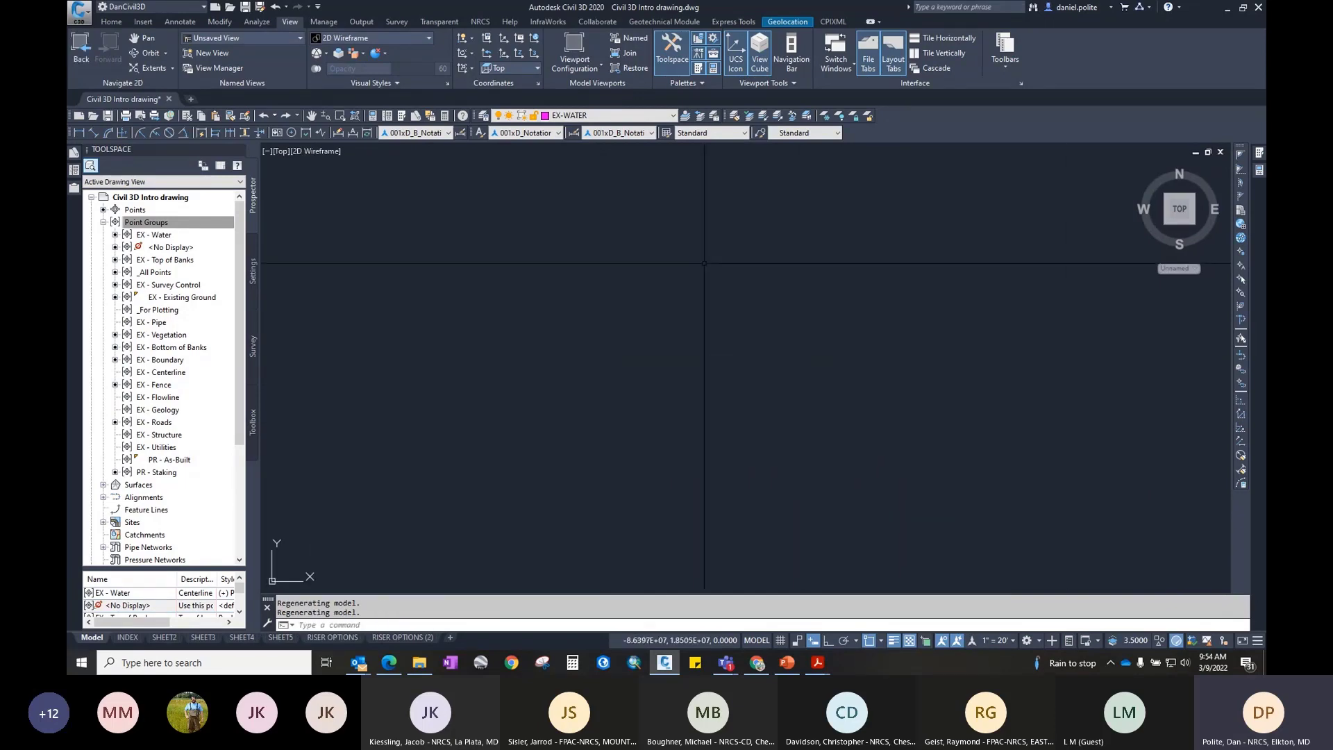
{"action": "left_click", "coordinate": [300, 38]}
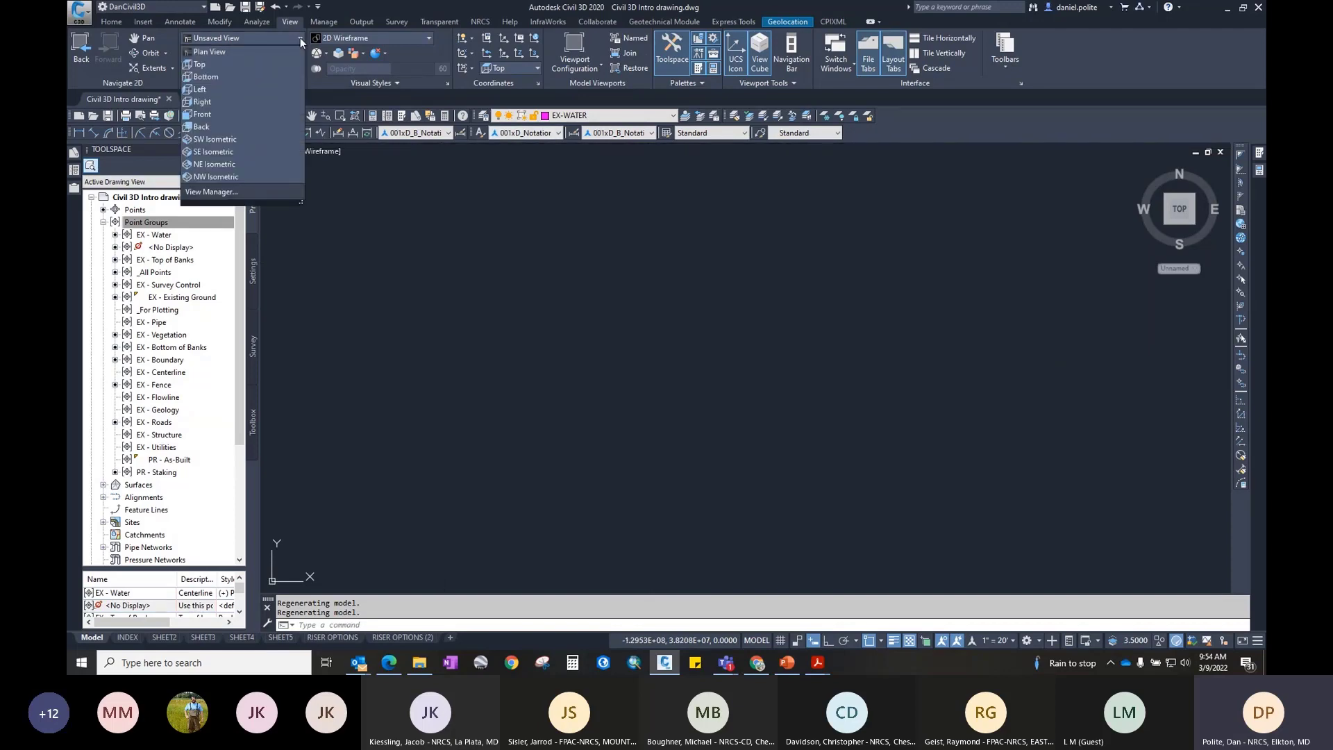
{"action": "left_click", "coordinate": [208, 51]}
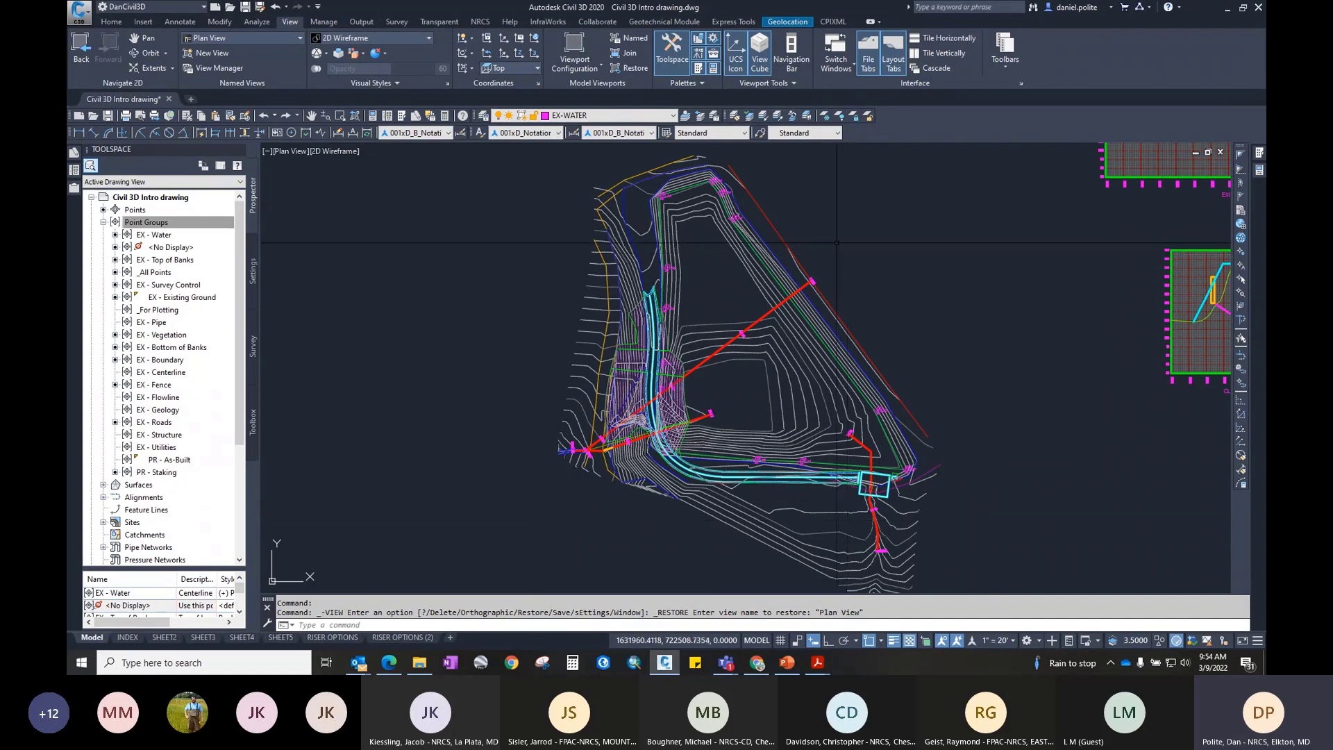
{"action": "type", "text": "reg"}
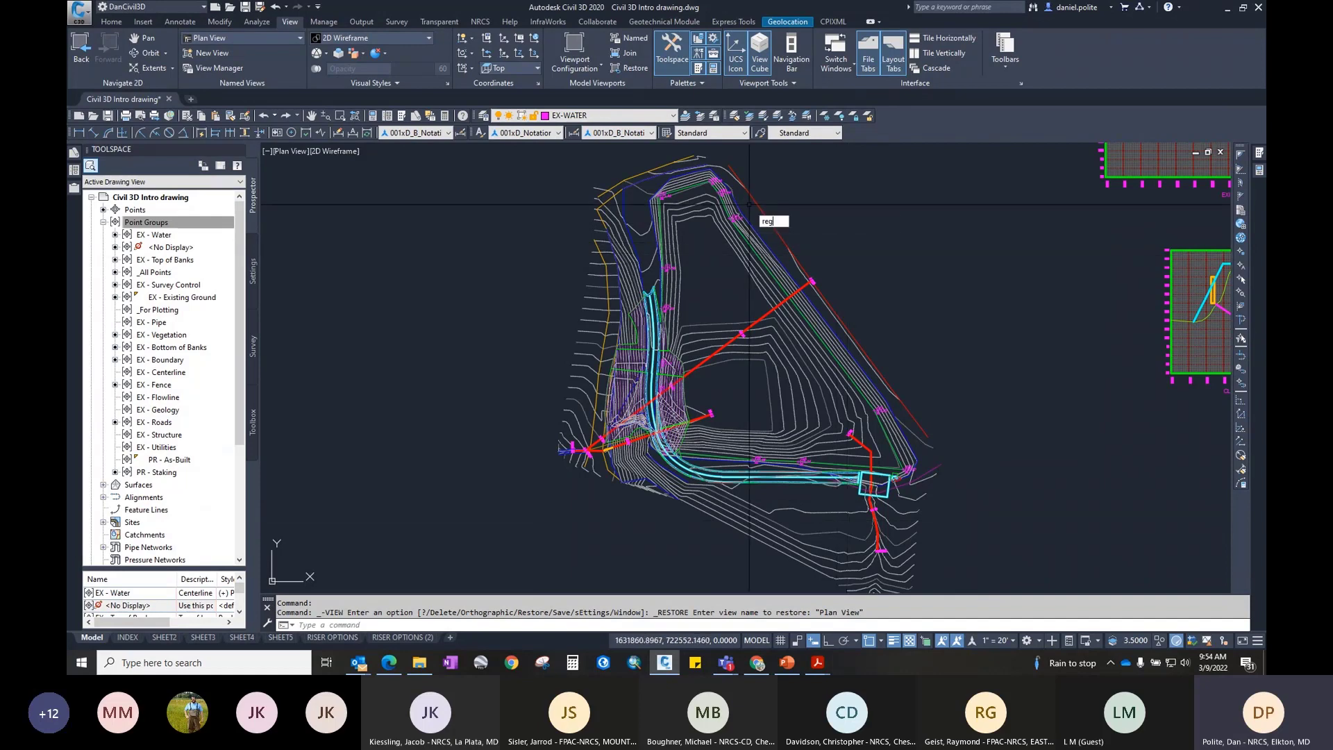
{"action": "key", "text": "Return"}
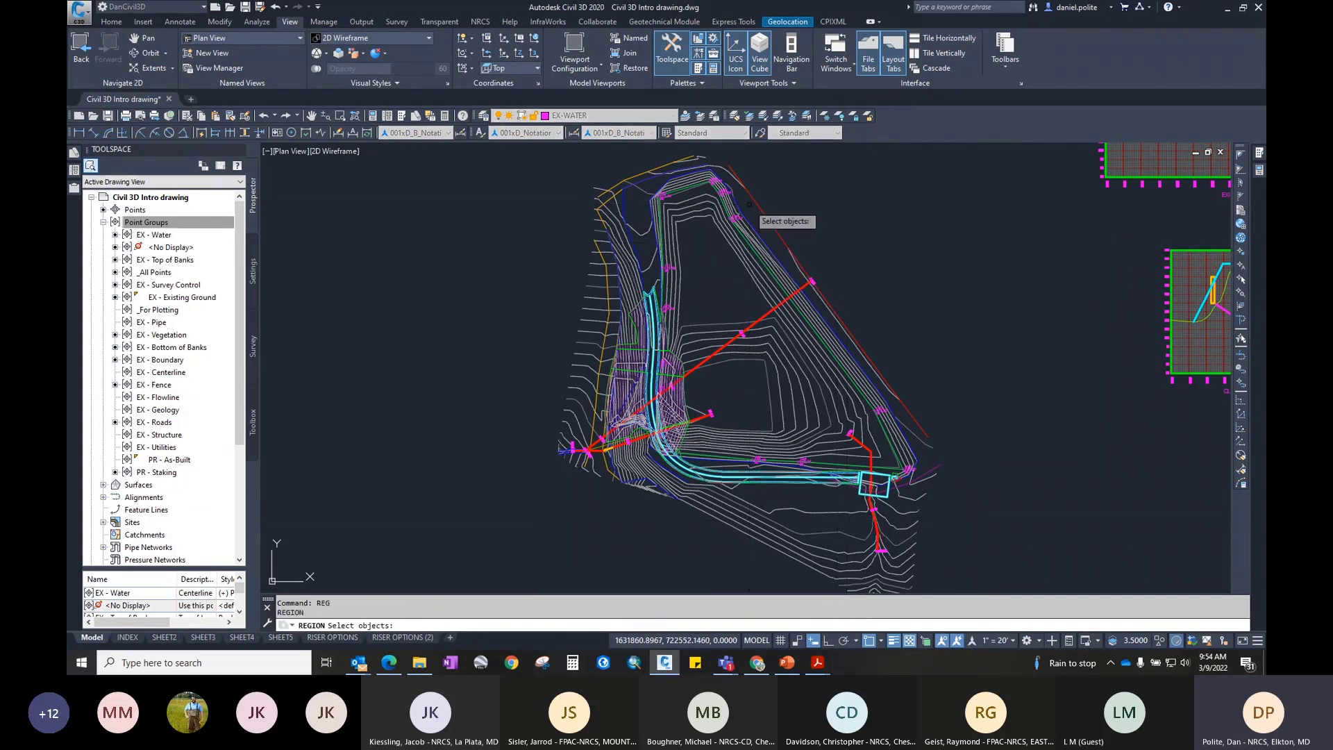
{"action": "key", "text": "Escape"}
Step: Regenerate the drawing with the REGEN command to refresh the linetypes
{"action": "type", "text": "regen"}
{"action": "key", "text": "Return"}
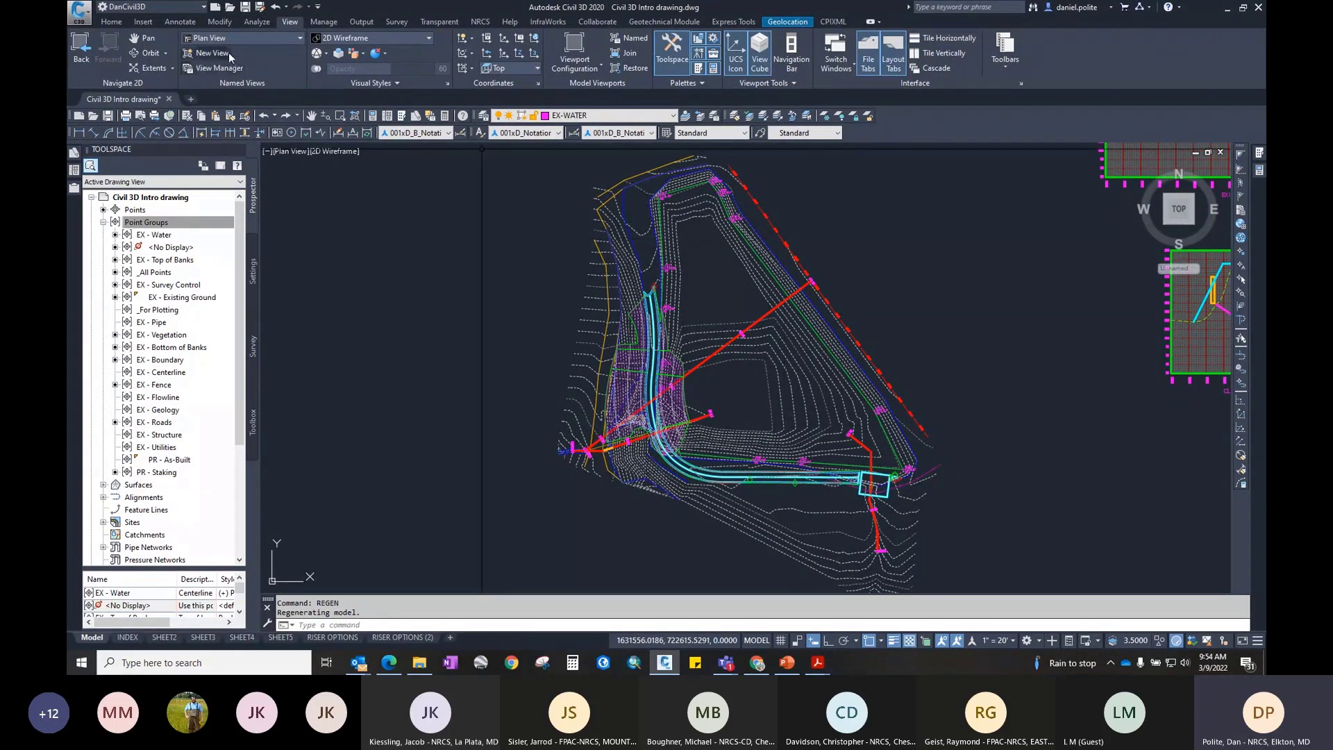
Step: Start another new named model view called "Profile of Pipe" in the View Manager
{"action": "left_click", "coordinate": [300, 40]}
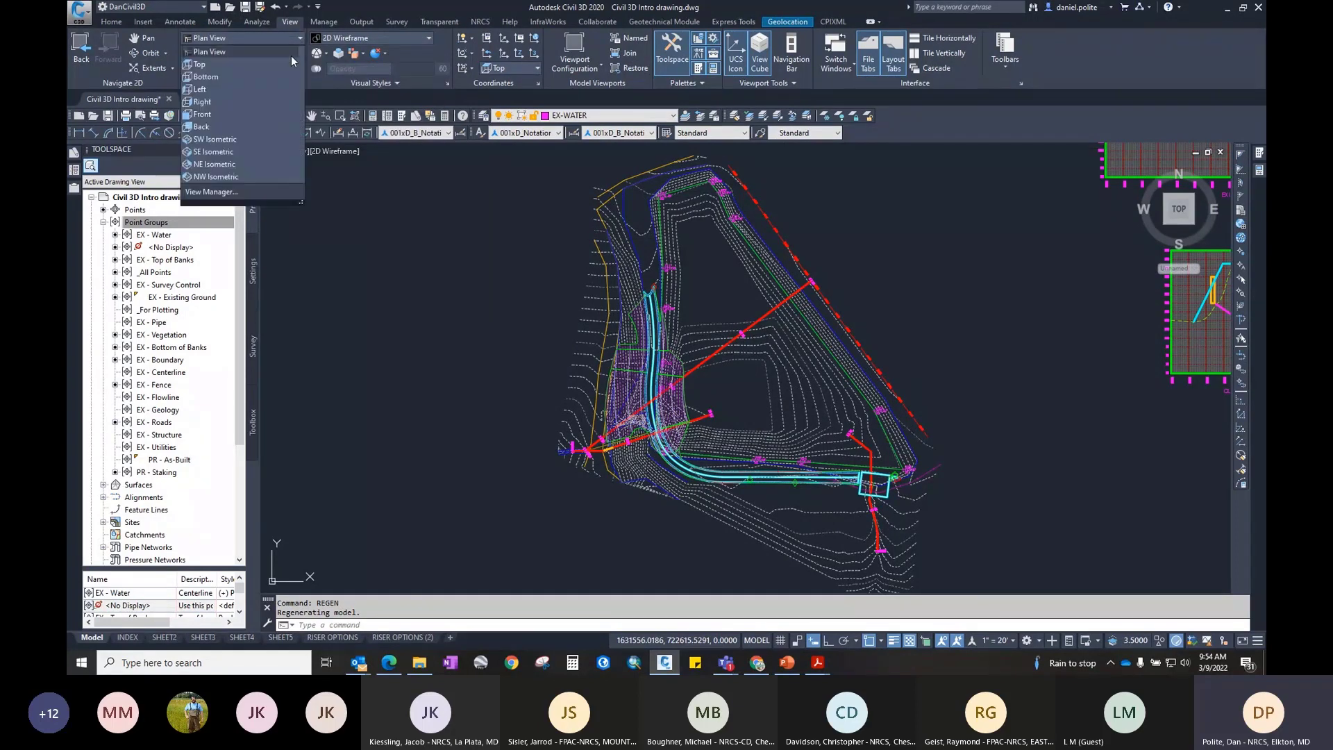
{"action": "left_click", "coordinate": [227, 194]}
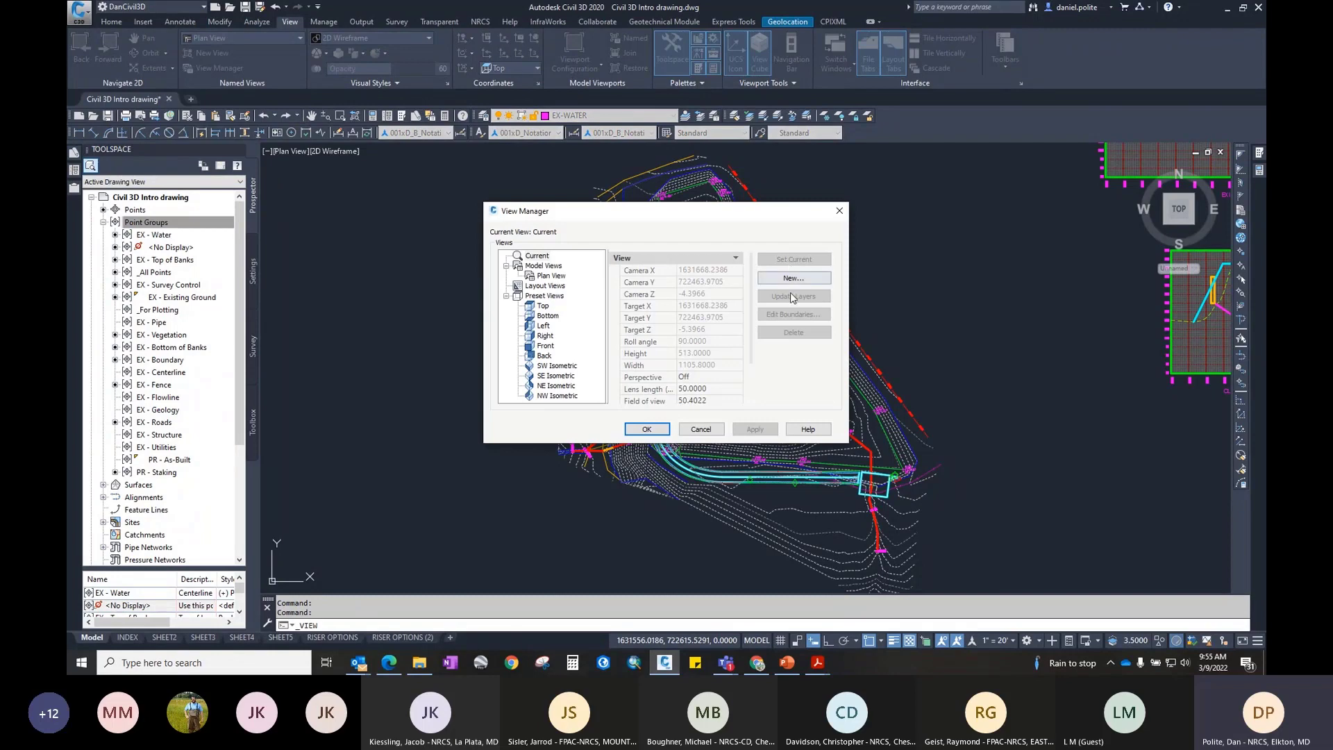
{"action": "left_click", "coordinate": [793, 278]}
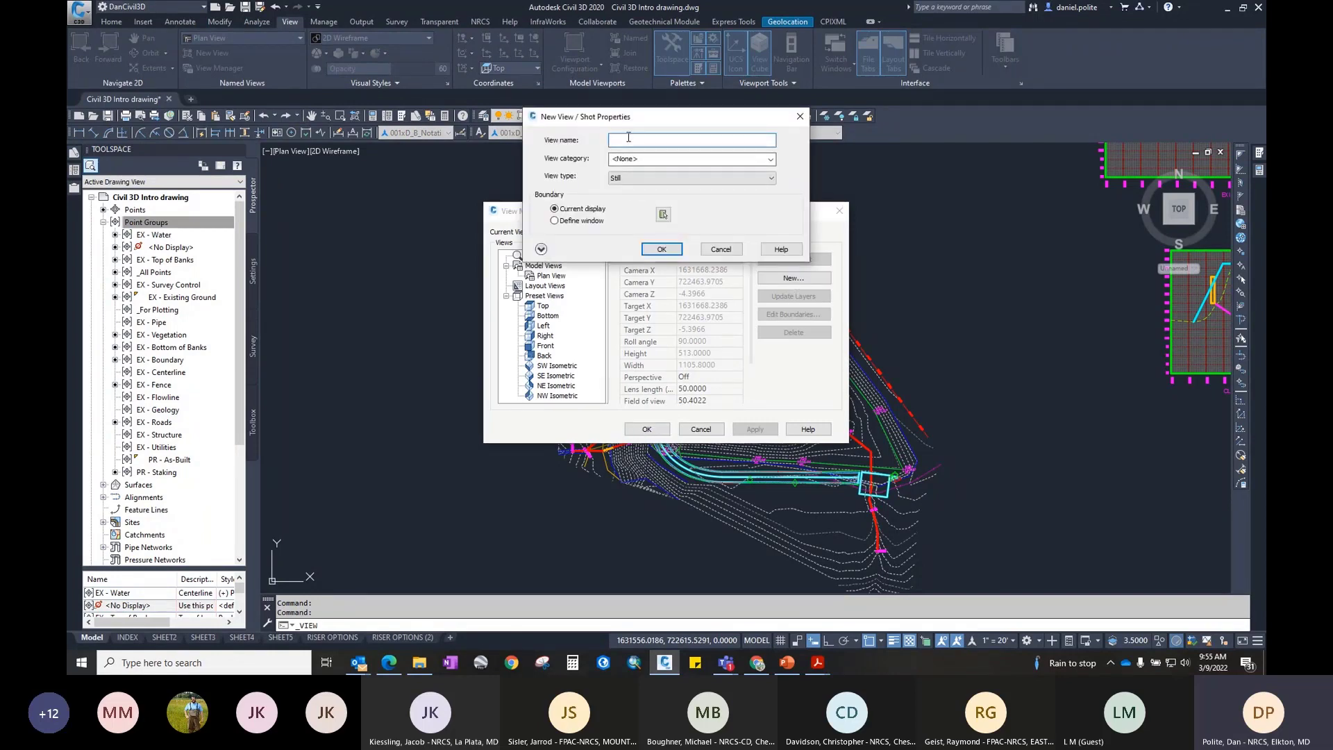
{"action": "type", "text": "Profile of Pipe"}
Step: Define the Profile of Pipe boundary with a window around the smaller profile grid below the existing ground profile
{"action": "left_click", "coordinate": [581, 220]}
{"action": "middle_click_drag", "start_coordinate": [921, 259], "coordinate": [533, 348]}
{"action": "scroll", "coordinate": [557, 447], "scroll_direction": "up", "scroll_amount": 2}
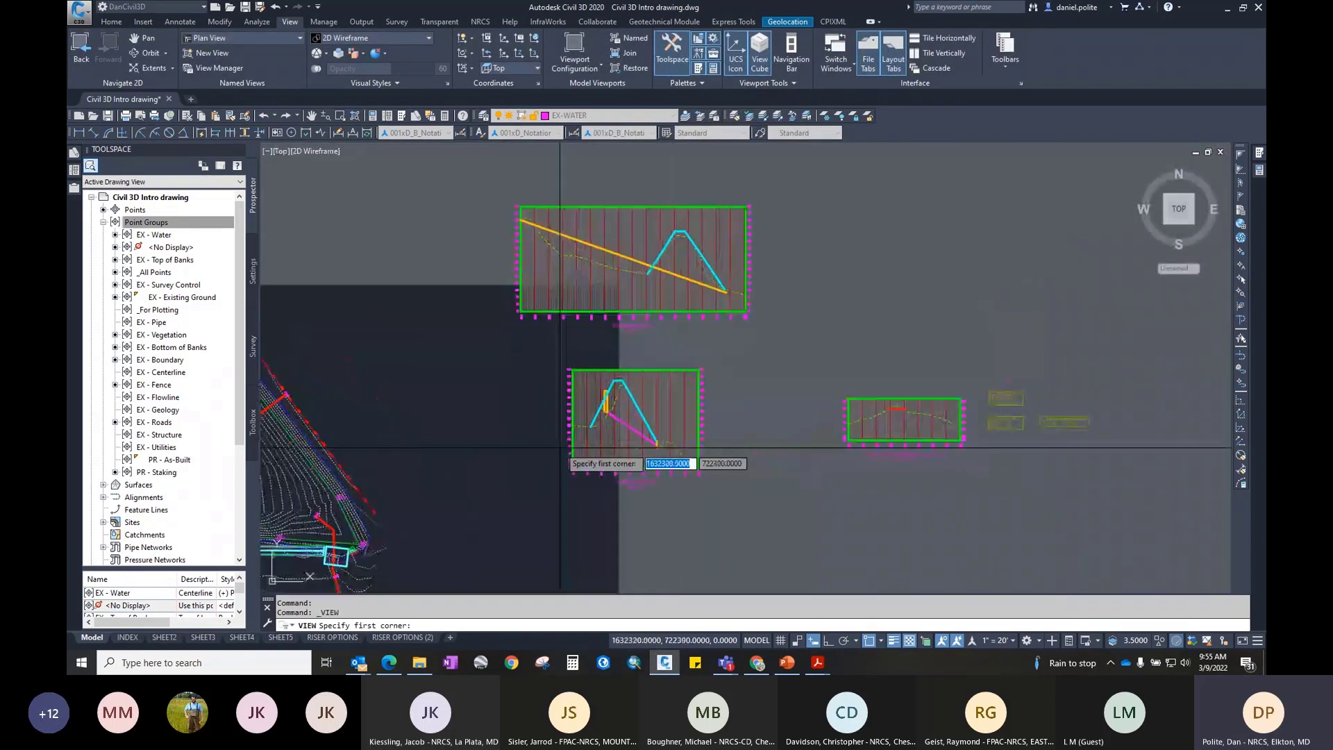
{"action": "left_click", "coordinate": [558, 357]}
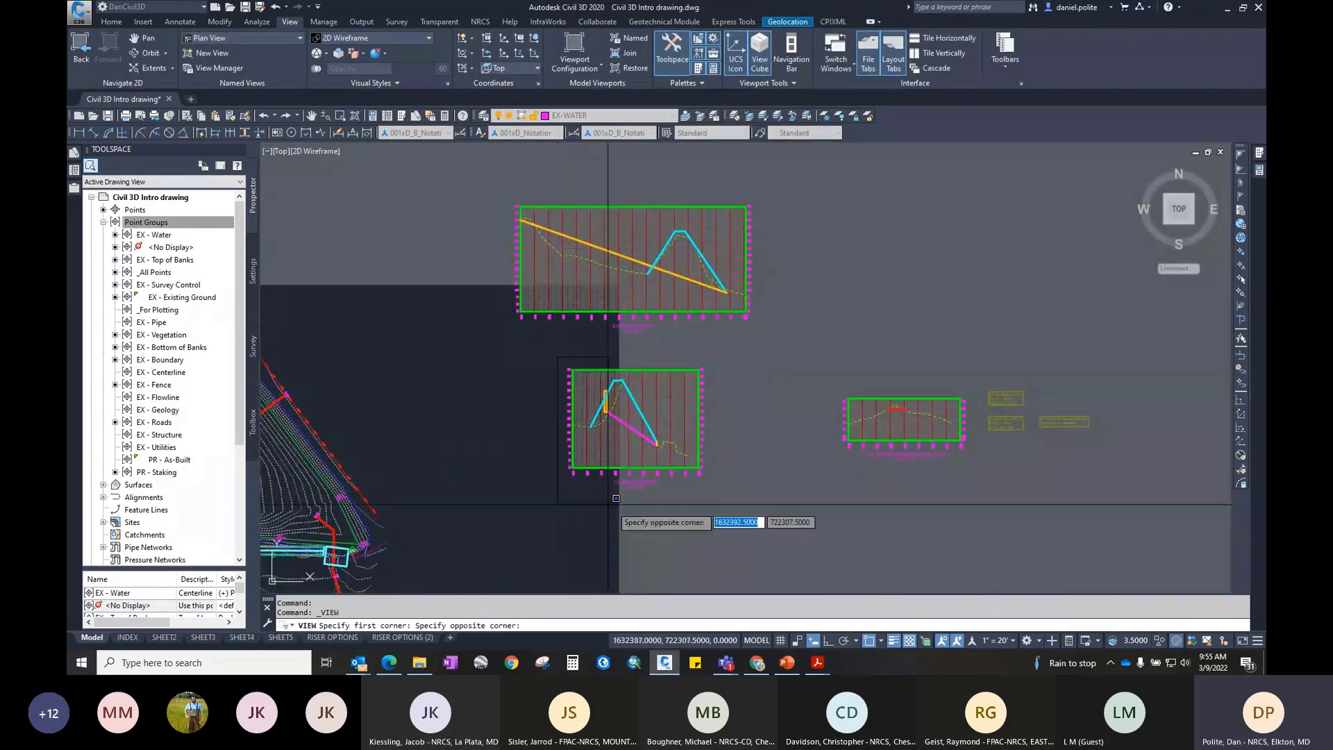
{"action": "left_click", "coordinate": [709, 494]}
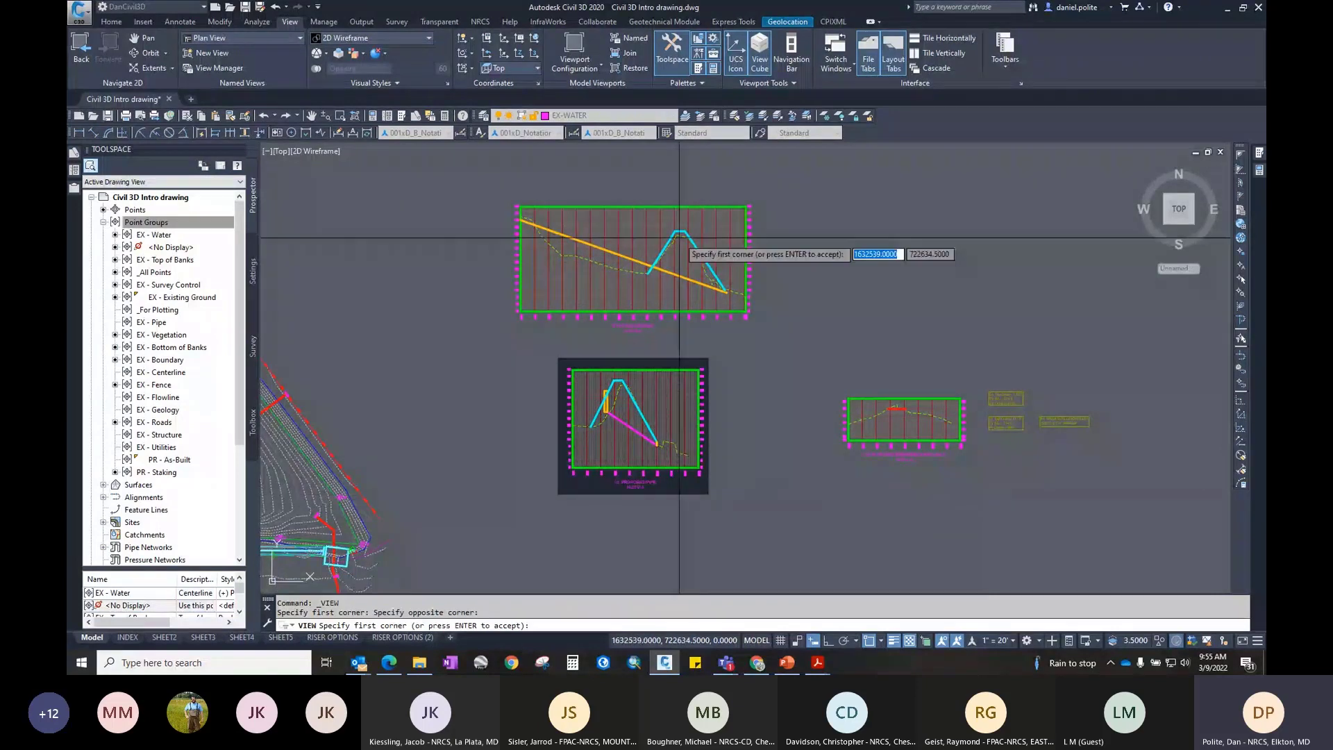
{"action": "key", "text": "Return"}
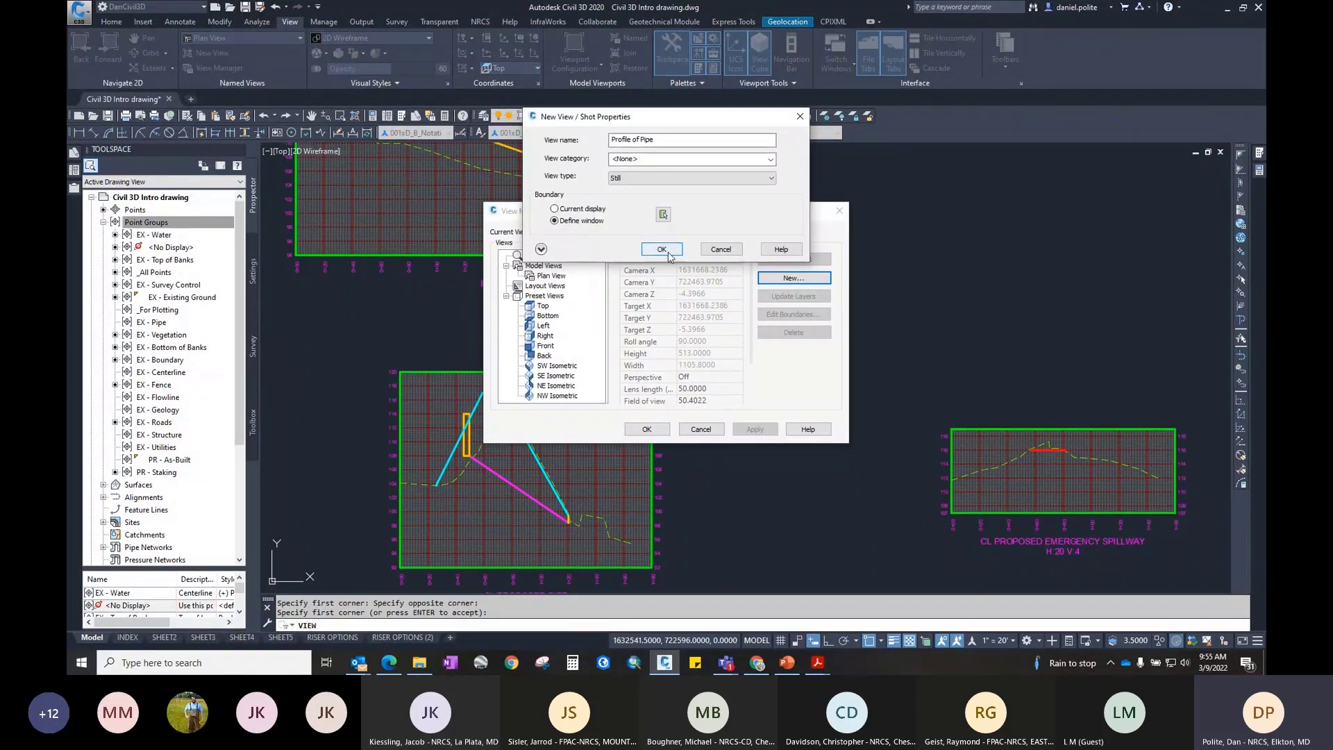
Step: Save the Profile of Pipe view, apply the change, and close the View Manager
{"action": "left_click", "coordinate": [668, 254]}
{"action": "left_click", "coordinate": [757, 430]}
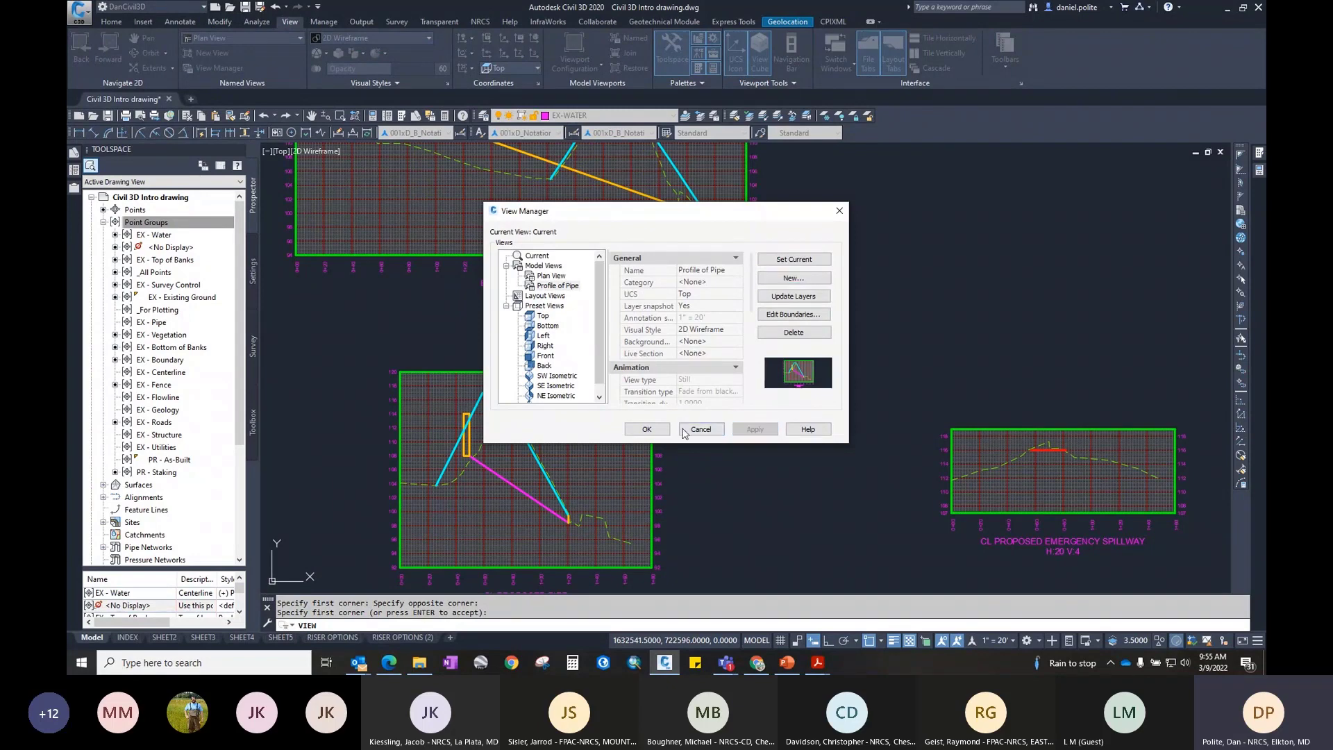
{"action": "left_click", "coordinate": [647, 429]}
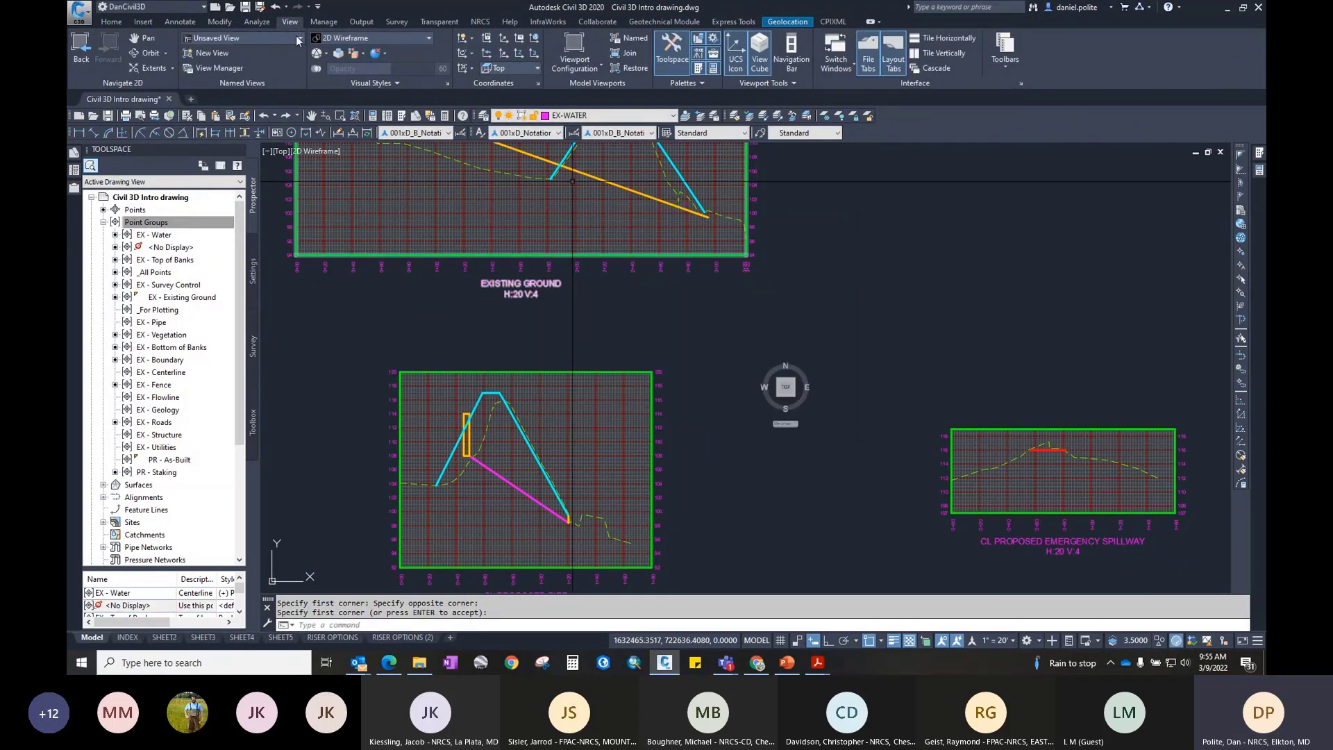
Step: Restore the Profile of Pipe named view and split model space into two vertical viewports
{"action": "left_click", "coordinate": [299, 38]}
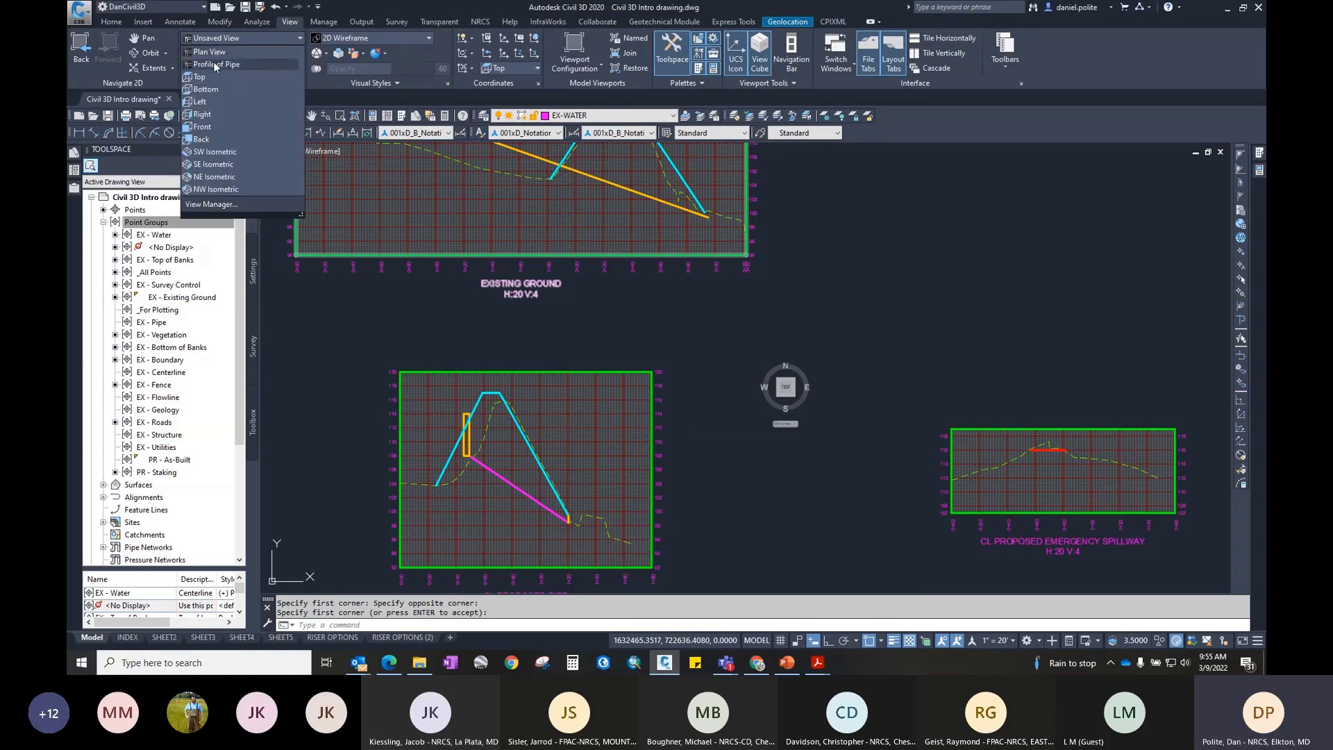
{"action": "left_click", "coordinate": [215, 64]}
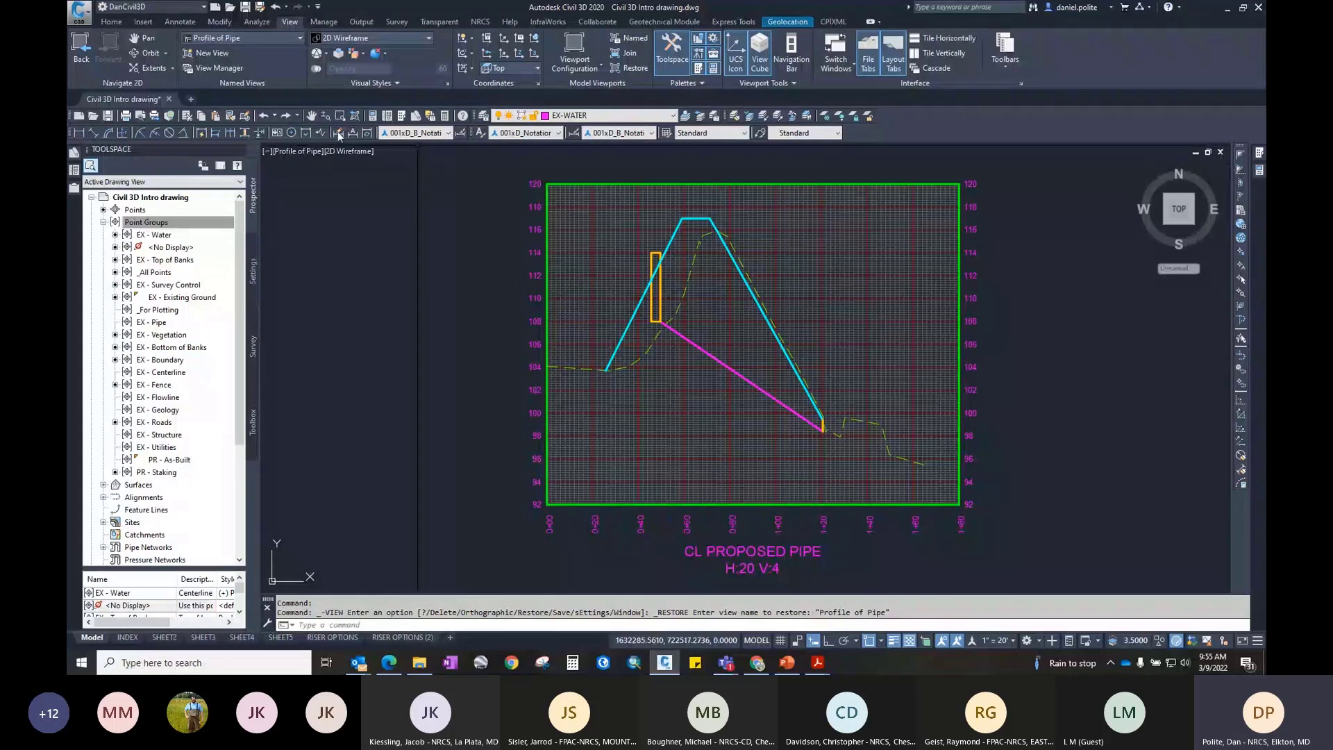
{"action": "left_click", "coordinate": [267, 151]}
{"action": "mouse_move", "coordinate": [303, 179]}
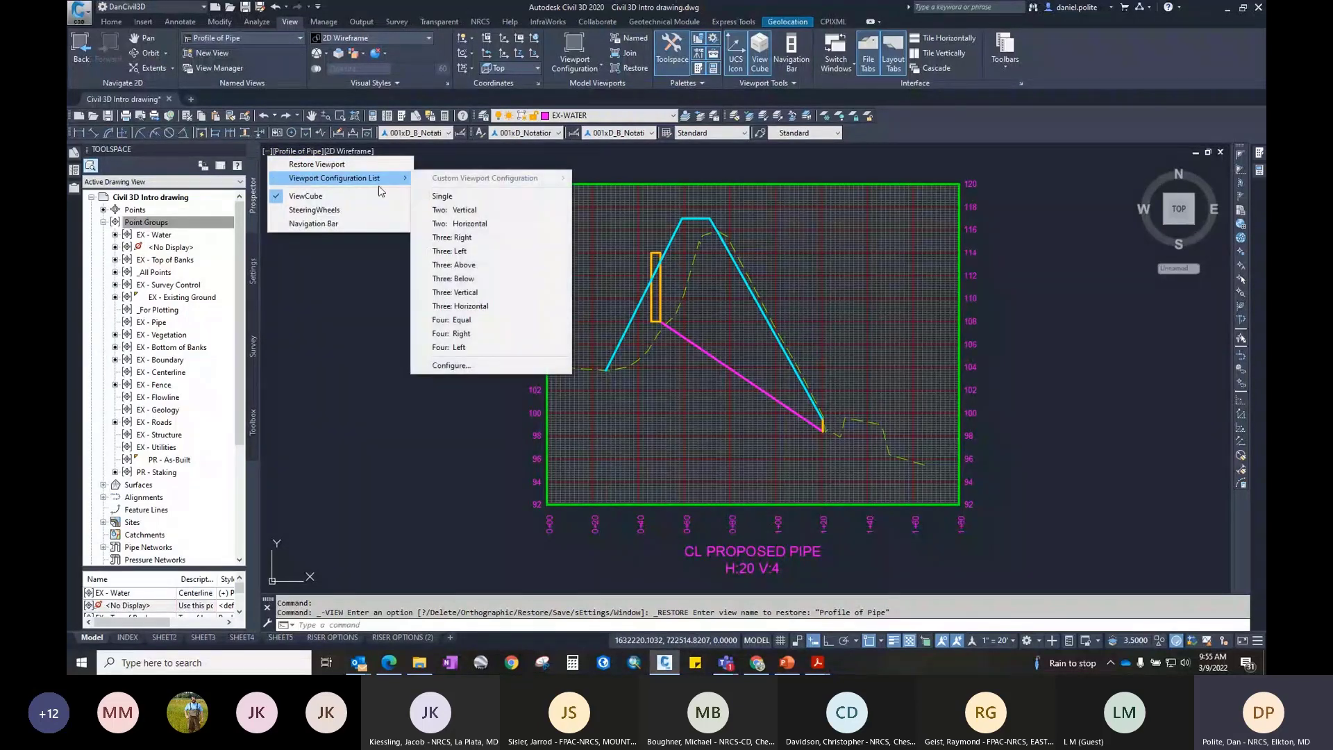
{"action": "left_click", "coordinate": [455, 209]}
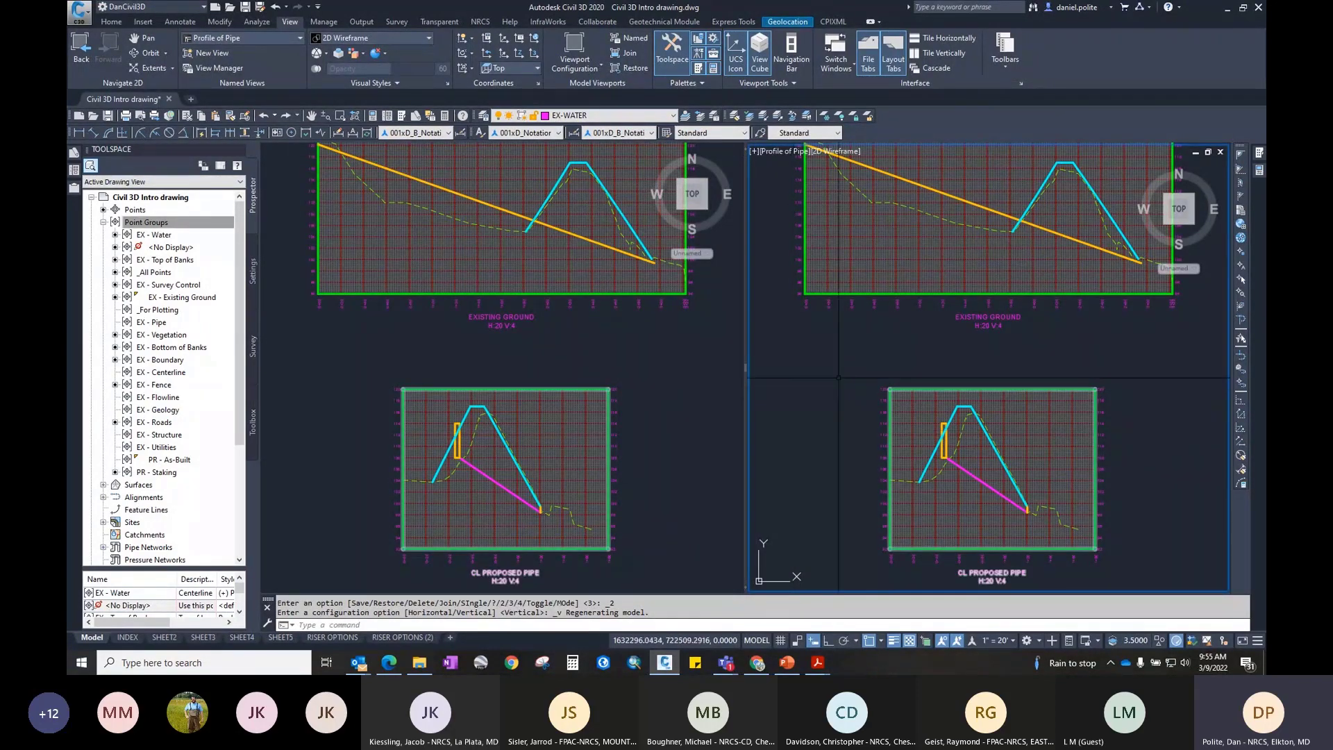
Step: Restore the Plan View in the right-hand viewport and the Profile of Pipe view in the left-hand one
{"action": "left_click", "coordinate": [754, 152]}
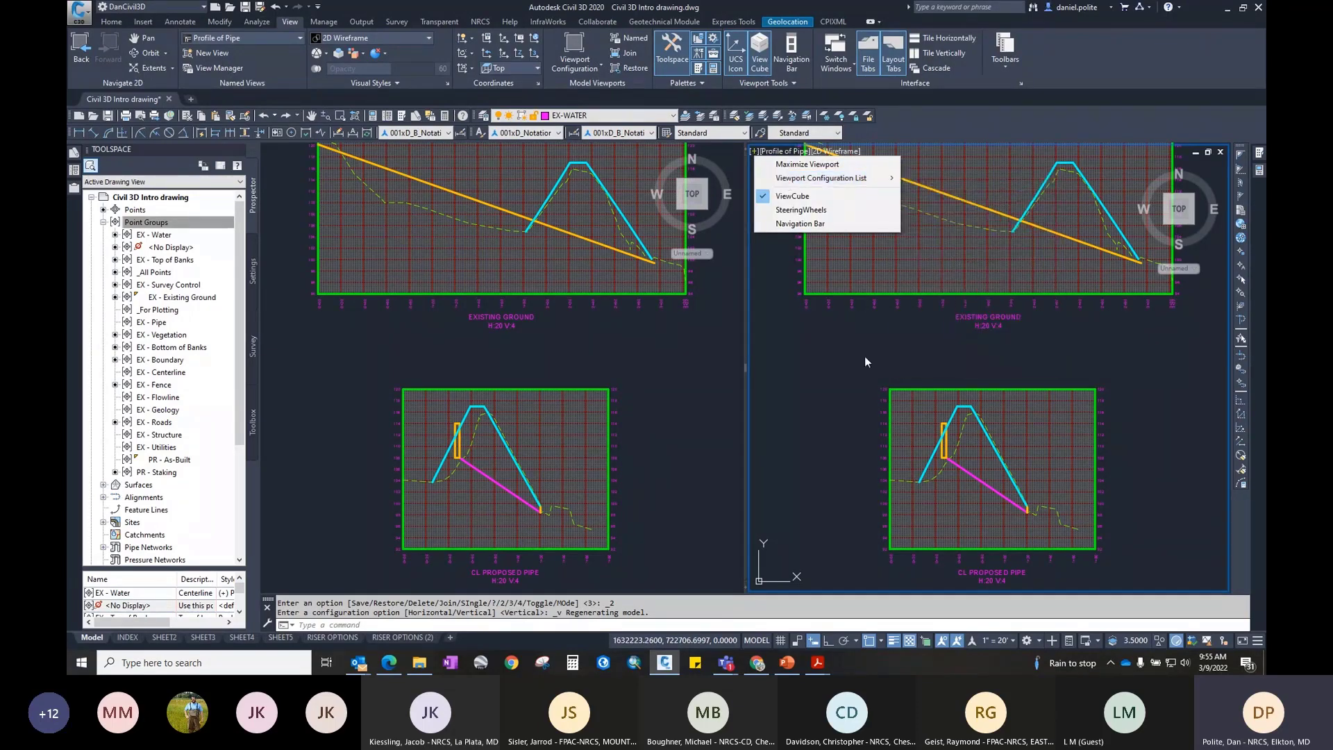
{"action": "left_click", "coordinate": [856, 326]}
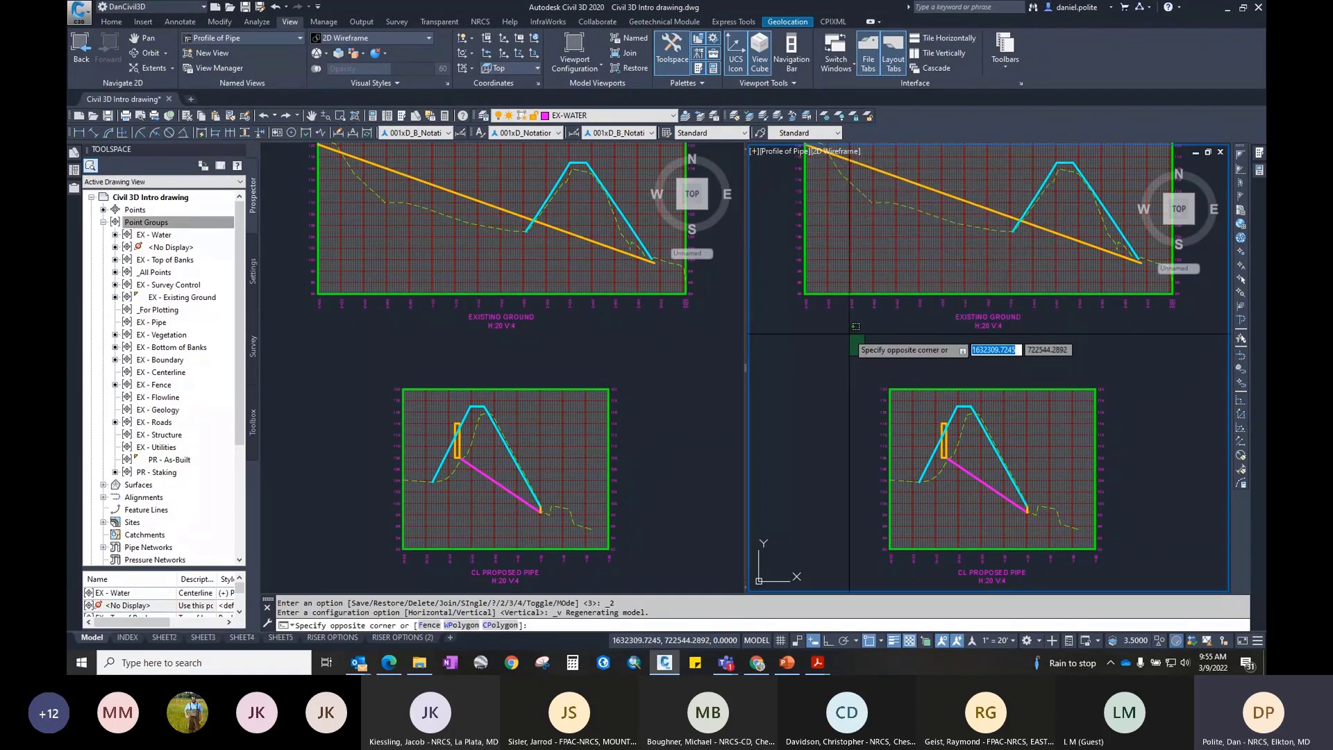
{"action": "left_click", "coordinate": [277, 37]}
{"action": "left_click", "coordinate": [208, 52]}
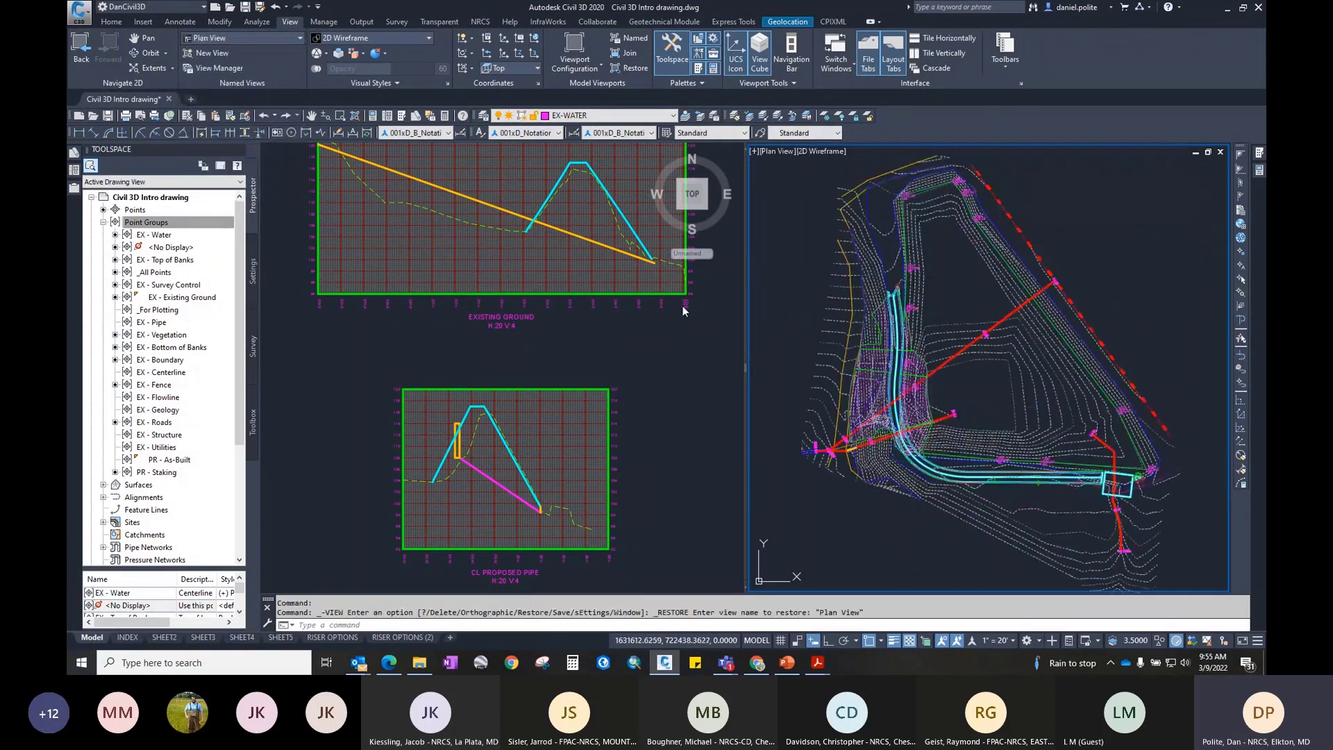
{"action": "left_click", "coordinate": [631, 340]}
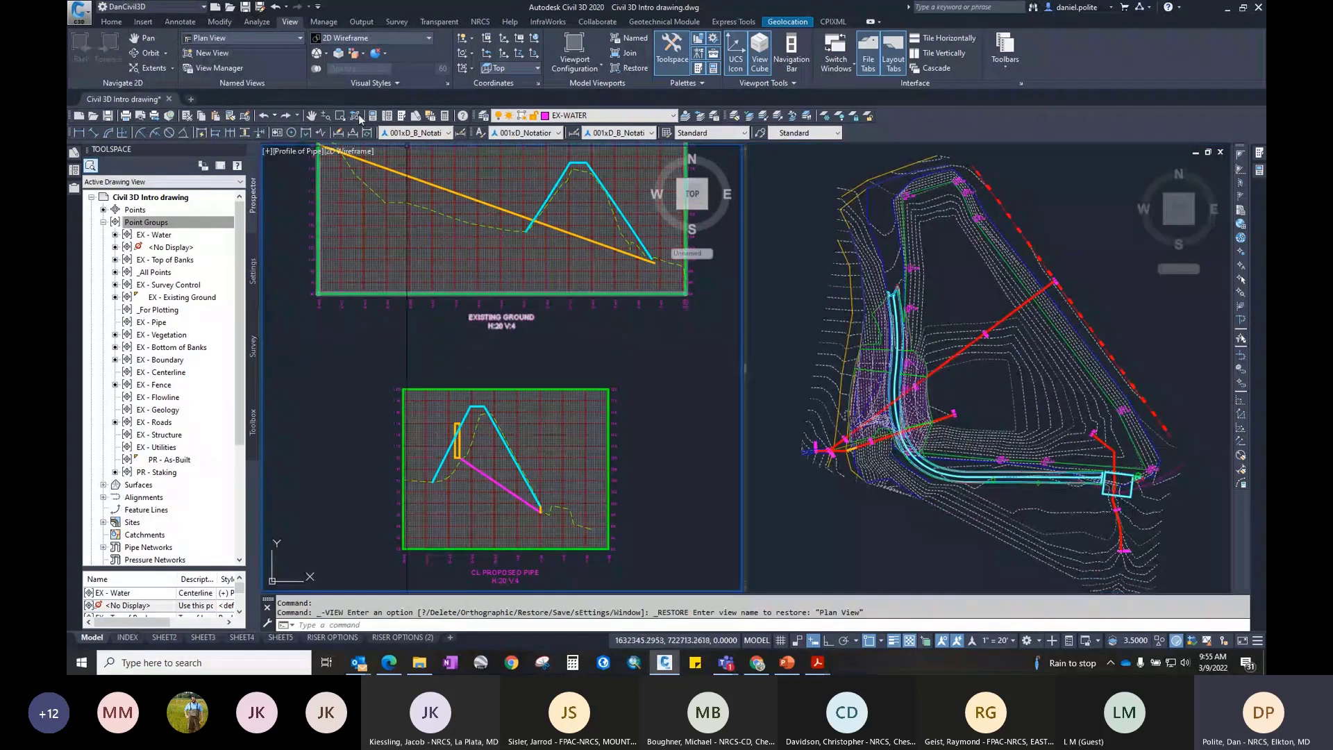
{"action": "left_click", "coordinate": [260, 39]}
{"action": "left_click", "coordinate": [247, 64]}
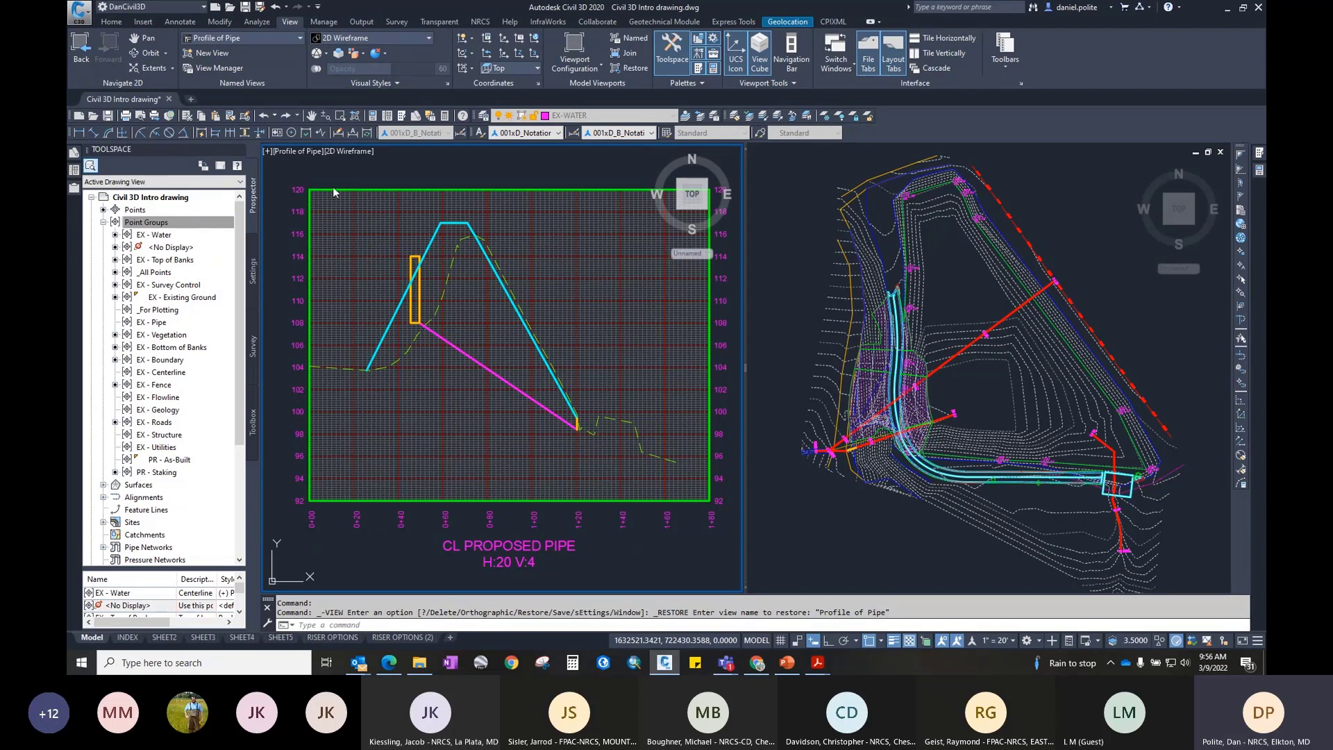
Step: Maximize the Profile of Pipe viewport to a single viewport and look over the plan and profiles in model space
{"action": "left_click", "coordinate": [268, 152]}
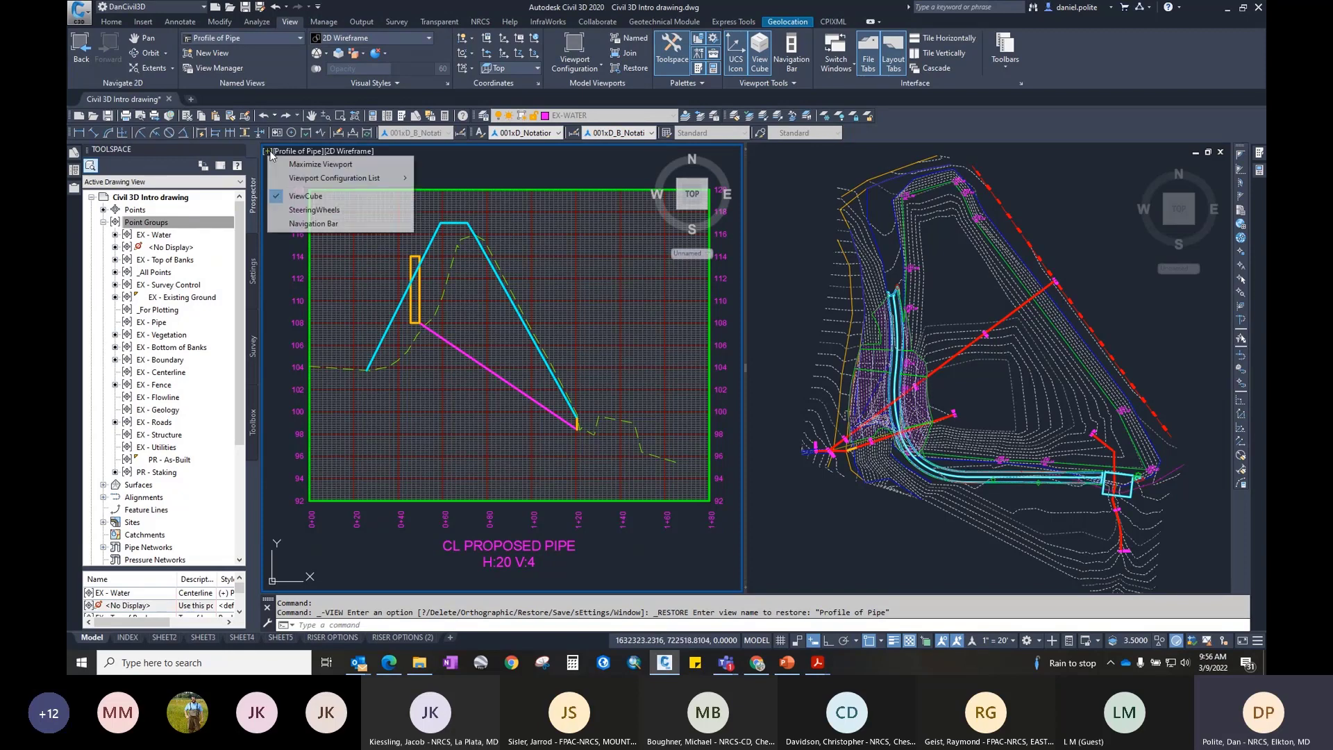
{"action": "left_click", "coordinate": [320, 164]}
{"action": "scroll", "coordinate": [640, 425], "scroll_direction": "down", "scroll_amount": 6}
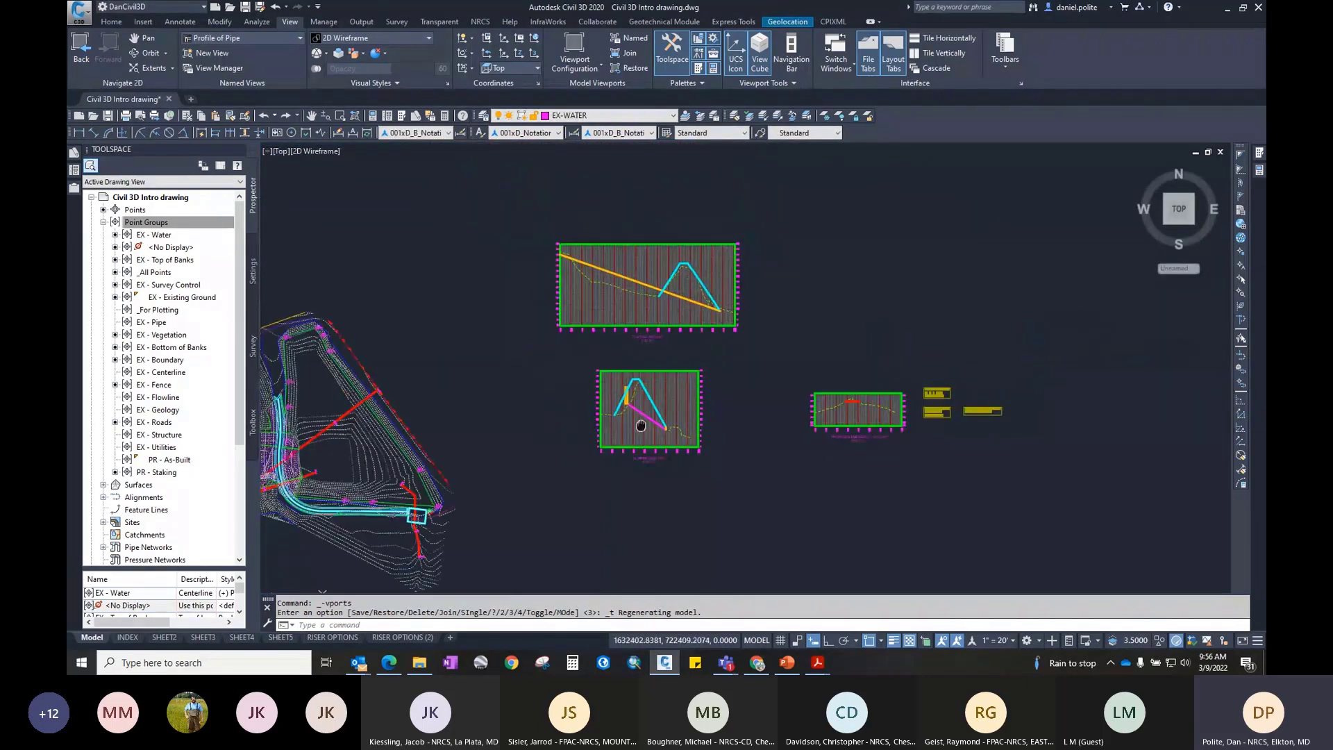
{"action": "middle_click_drag", "start_coordinate": [640, 425], "coordinate": [679, 434]}
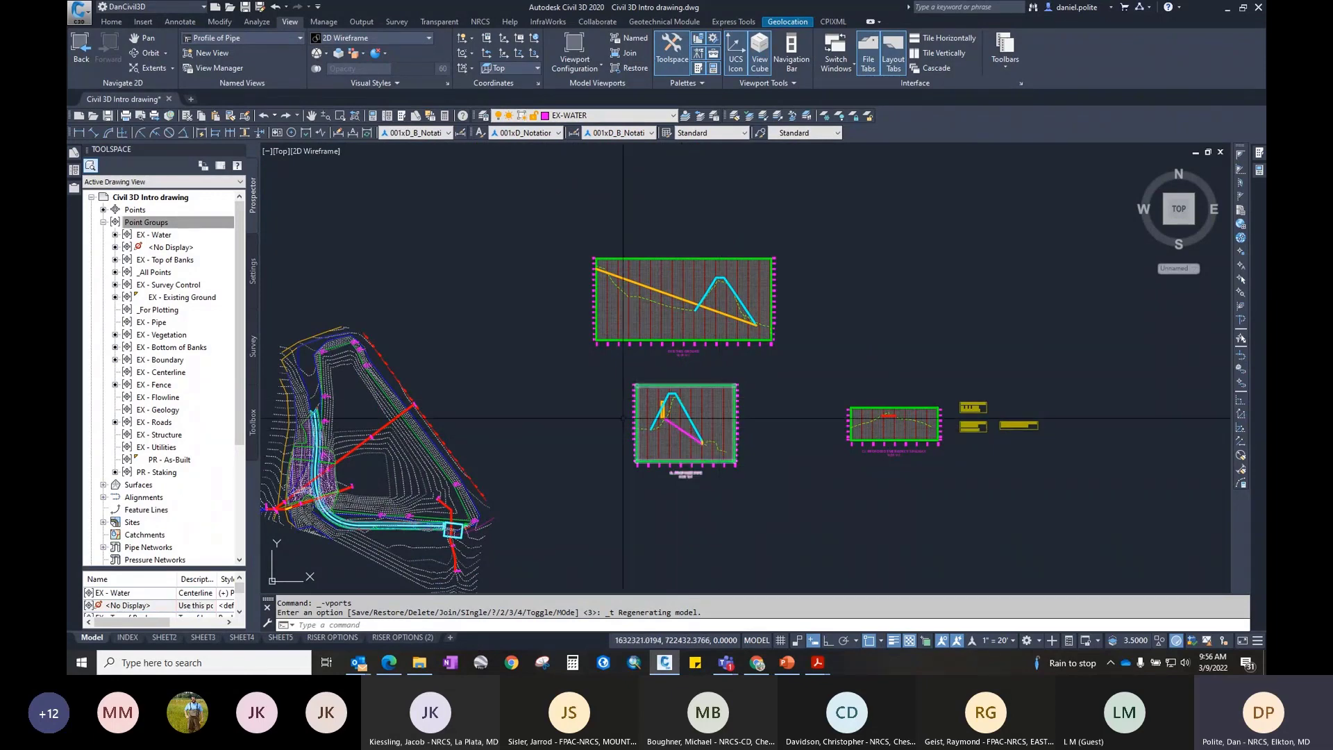
{"action": "middle_click_drag", "start_coordinate": [622, 419], "coordinate": [765, 409]}
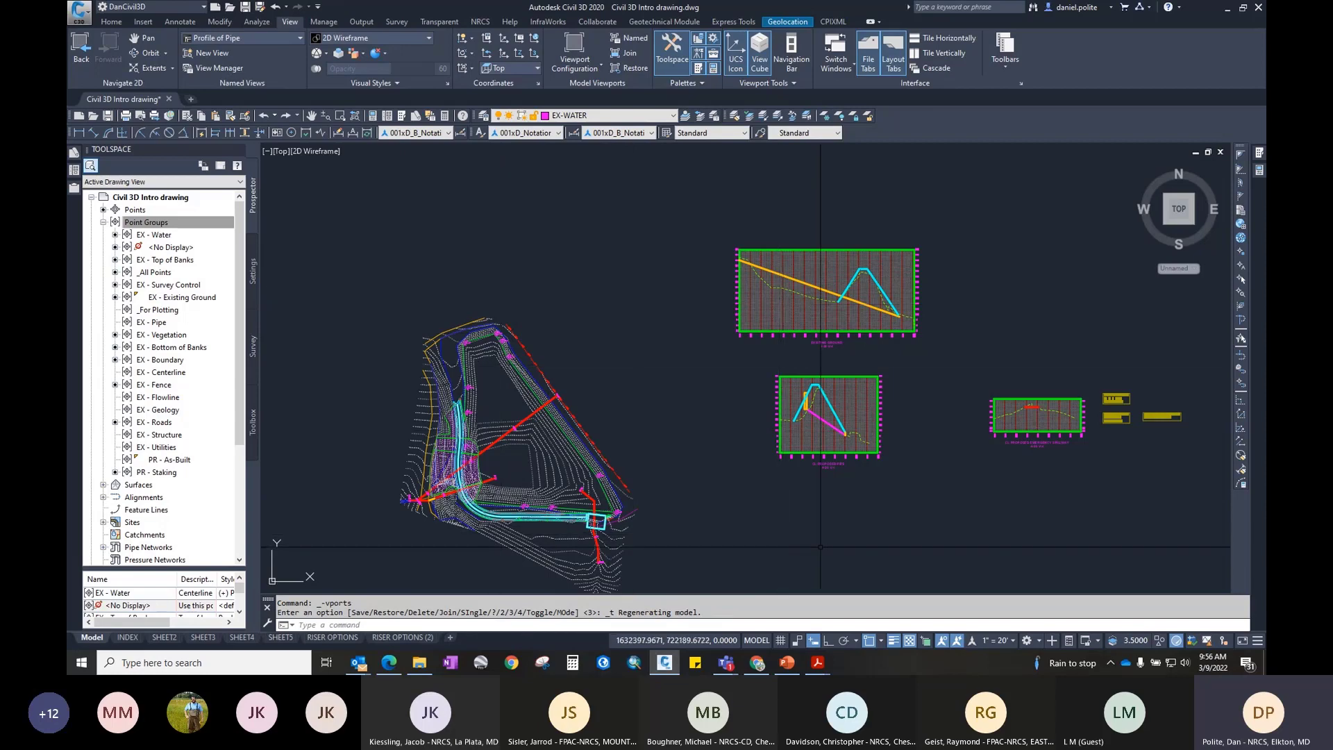
{"action": "middle_click_drag", "start_coordinate": [836, 560], "coordinate": [602, 491]}
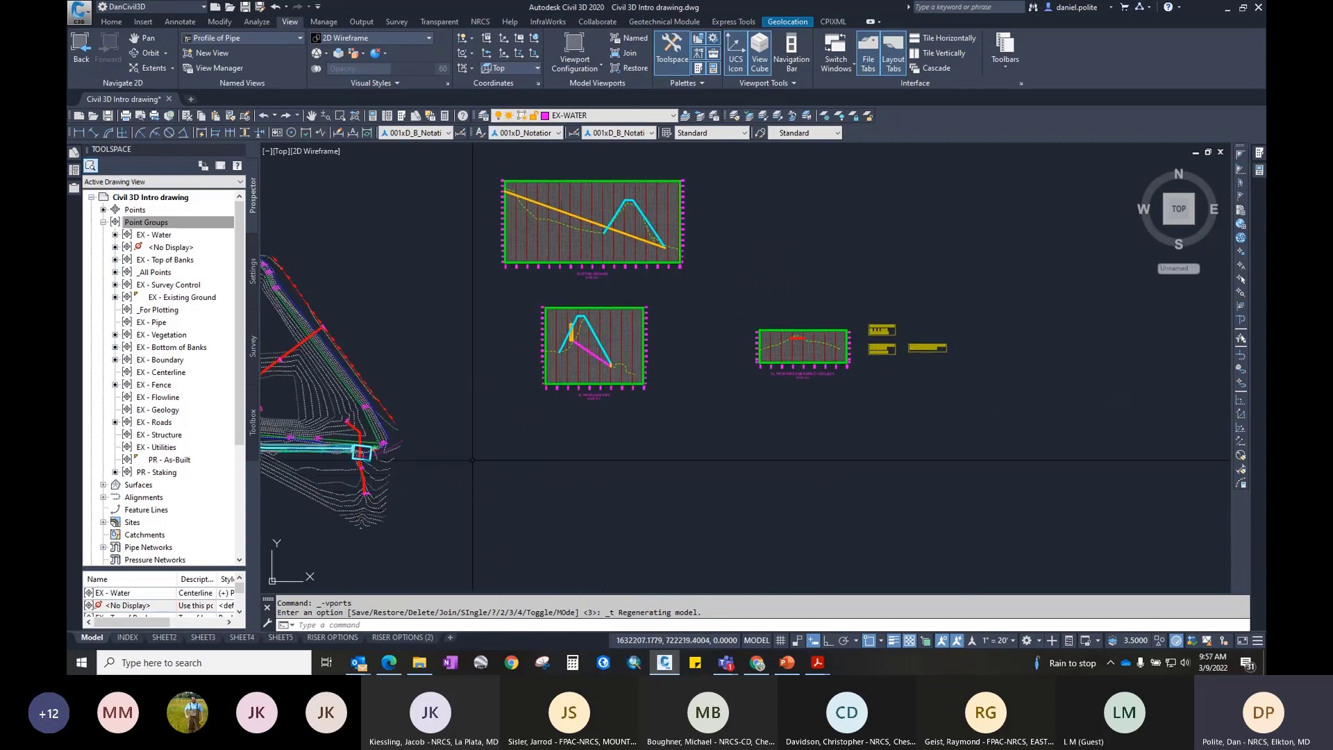
{"action": "middle_click_drag", "start_coordinate": [415, 310], "coordinate": [636, 395]}
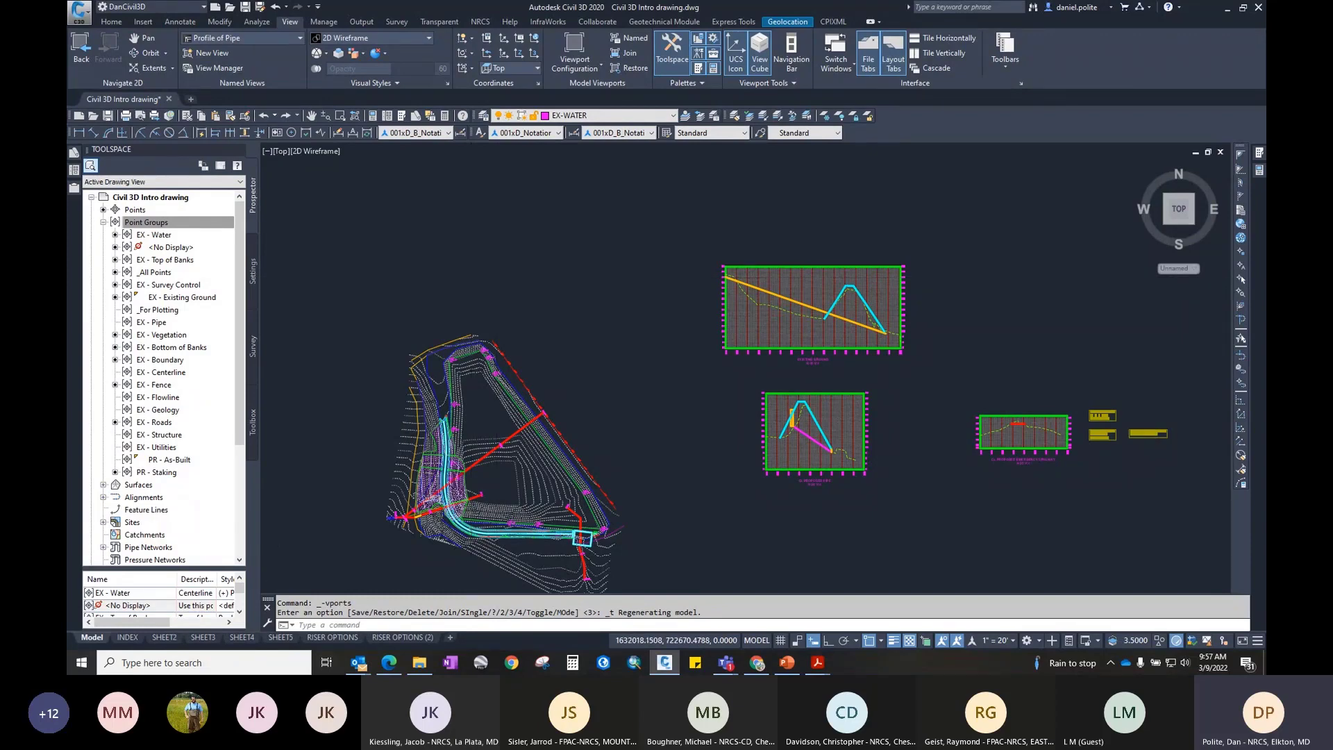
{"action": "scroll", "coordinate": [564, 374], "scroll_direction": "down", "scroll_amount": 2}
{"action": "middle_click_drag", "start_coordinate": [563, 374], "coordinate": [616, 388]}
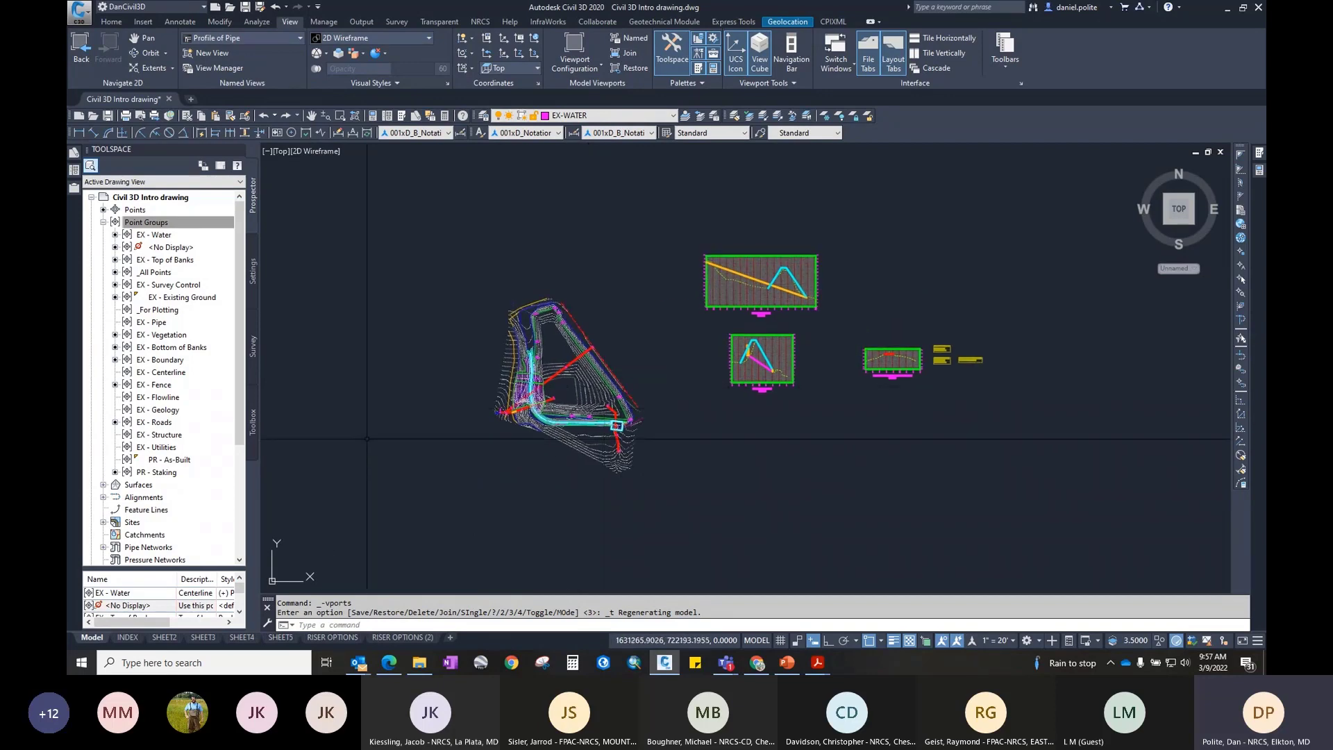
Step: Open the SHEET2 layout and look at the plan map on the sheet
{"action": "left_click", "coordinate": [164, 636]}
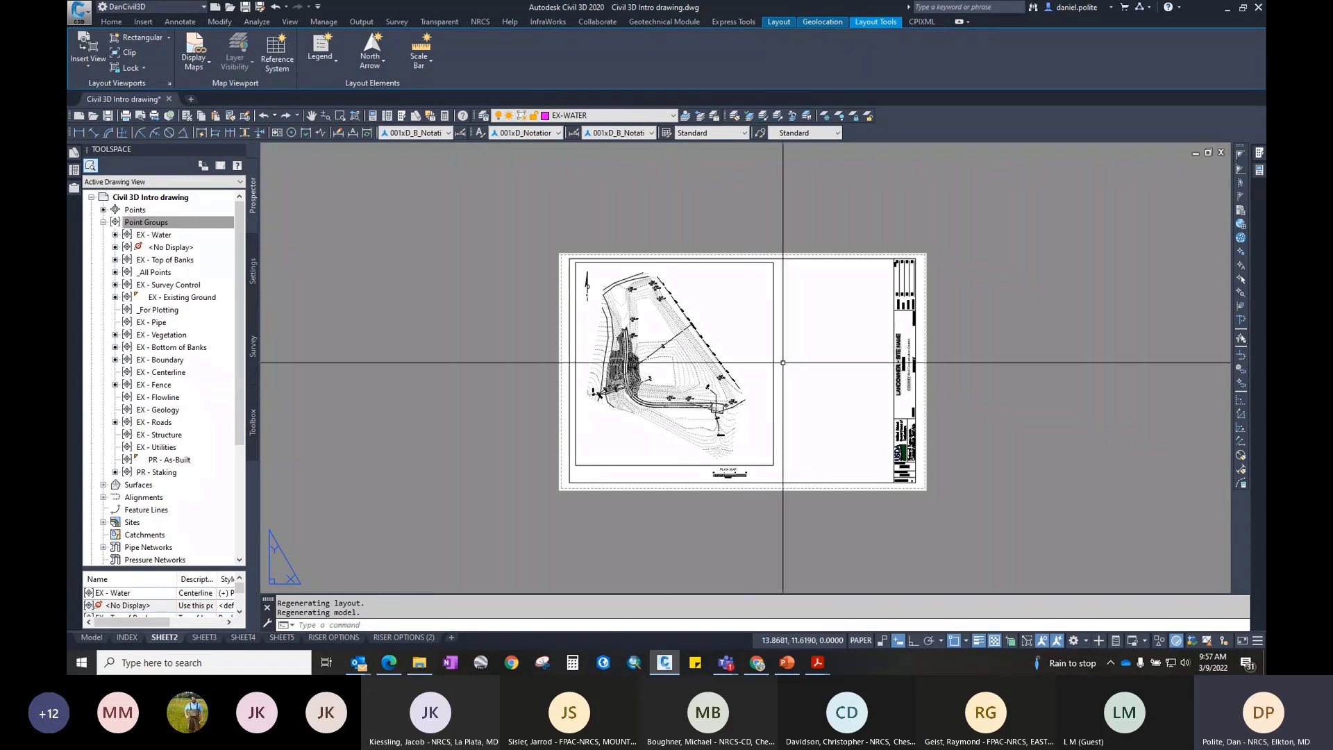
{"action": "middle_click_drag", "start_coordinate": [783, 362], "coordinate": [757, 362]}
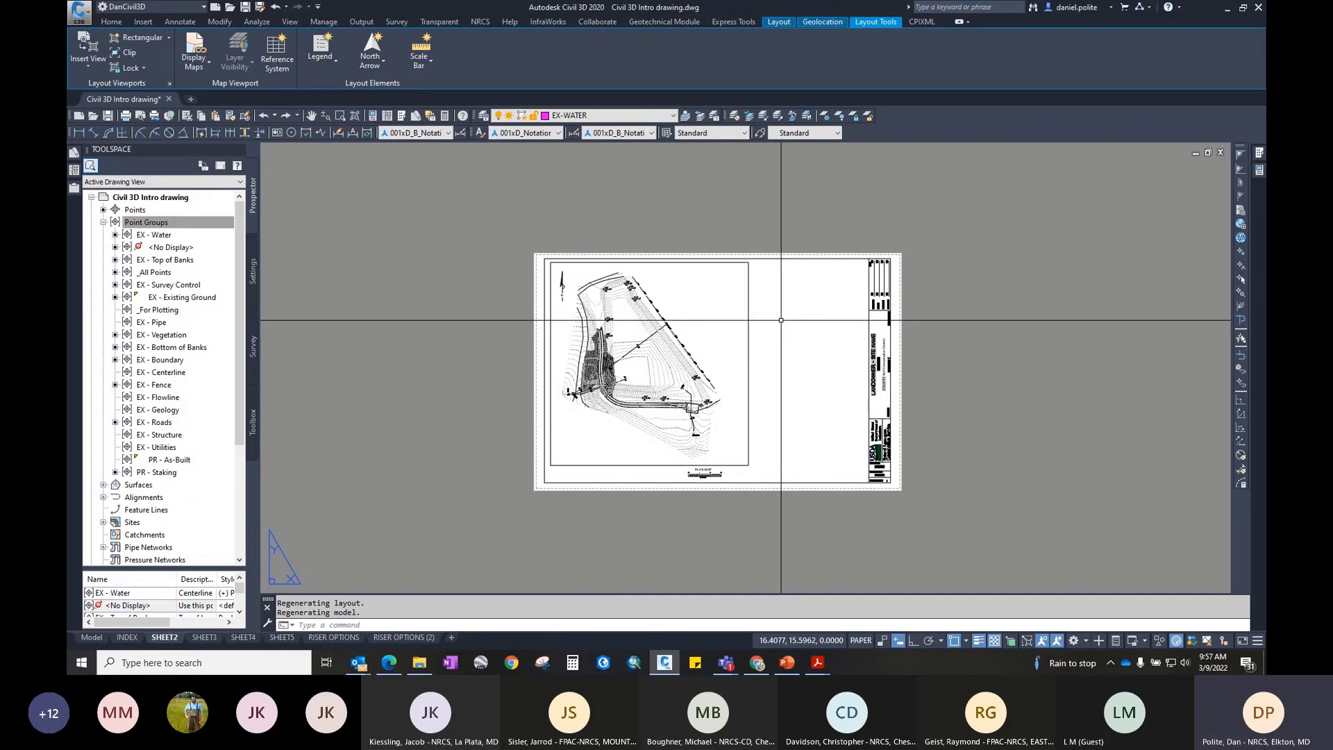
{"action": "scroll", "coordinate": [586, 313], "scroll_direction": "up", "scroll_amount": 4}
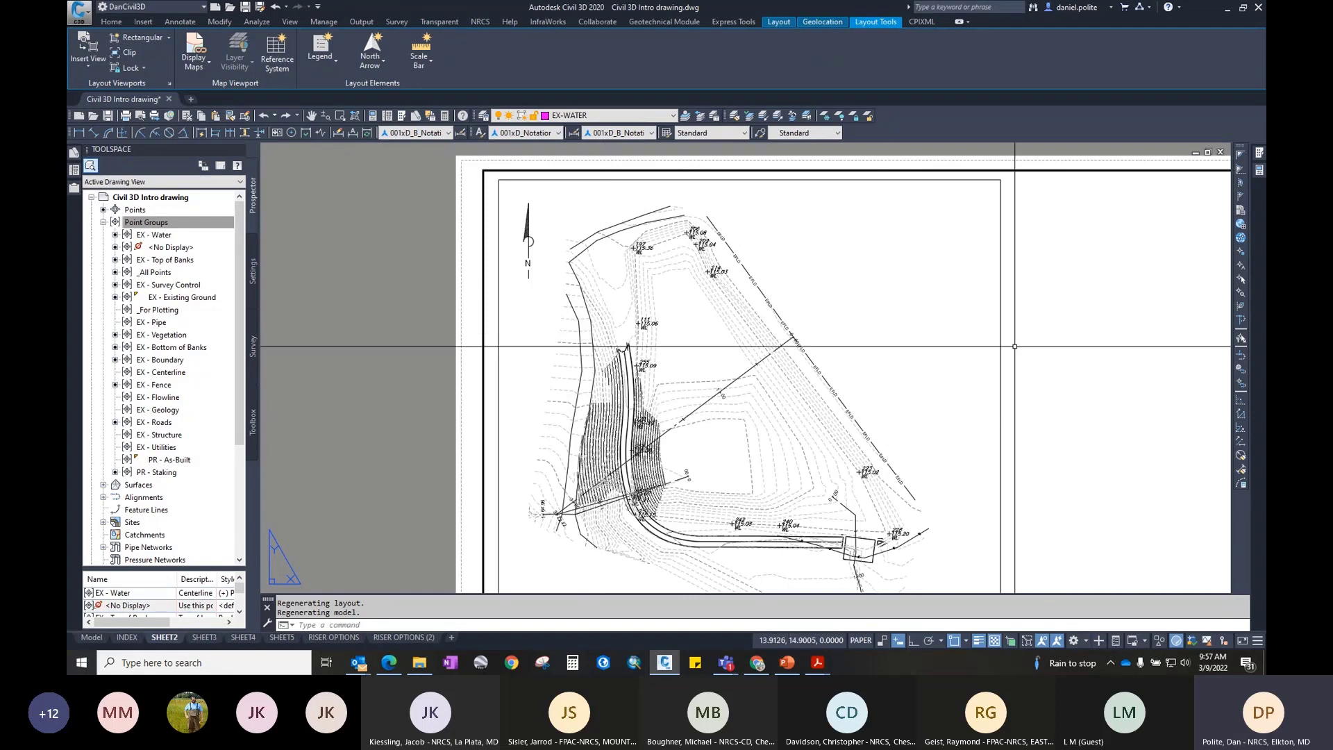
{"action": "scroll", "coordinate": [1014, 347], "scroll_direction": "down", "scroll_amount": 2}
Step: Select the plan map viewport on the sheet to check its display lock and layer, then clear the selection
{"action": "left_click", "coordinate": [1014, 345]}
{"action": "left_click", "coordinate": [987, 328]}
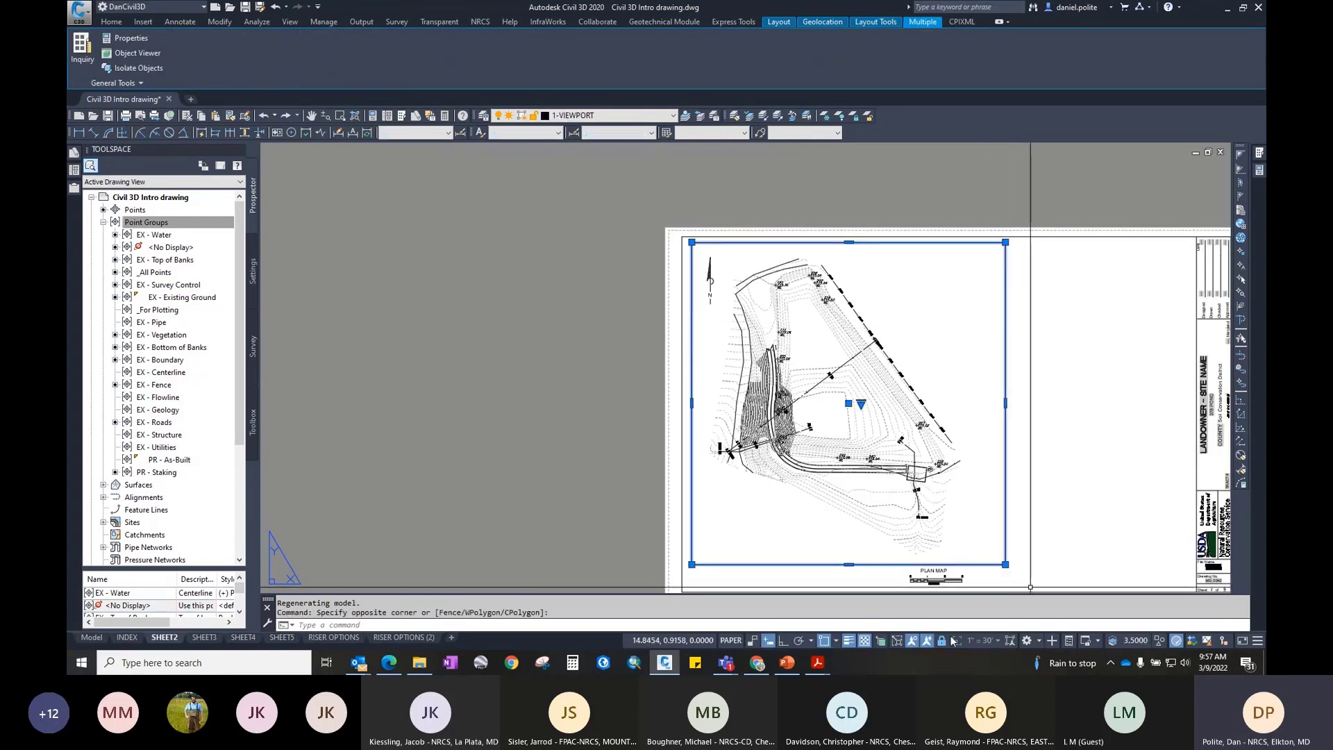
{"action": "left_click", "coordinate": [939, 642]}
{"action": "left_click", "coordinate": [943, 641]}
{"action": "key", "text": "Escape"}
{"action": "middle_click_drag", "start_coordinate": [1006, 354], "coordinate": [791, 257]}
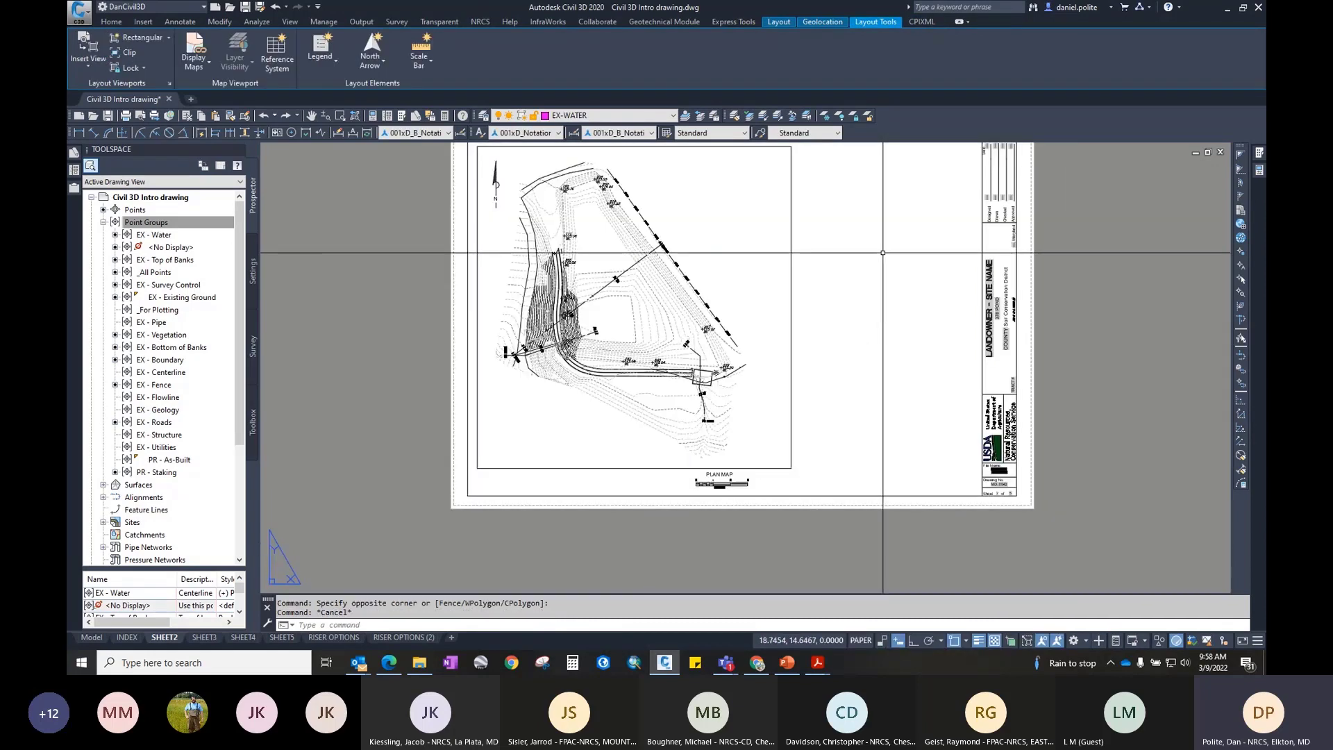
{"action": "middle_click_drag", "start_coordinate": [883, 252], "coordinate": [911, 289]}
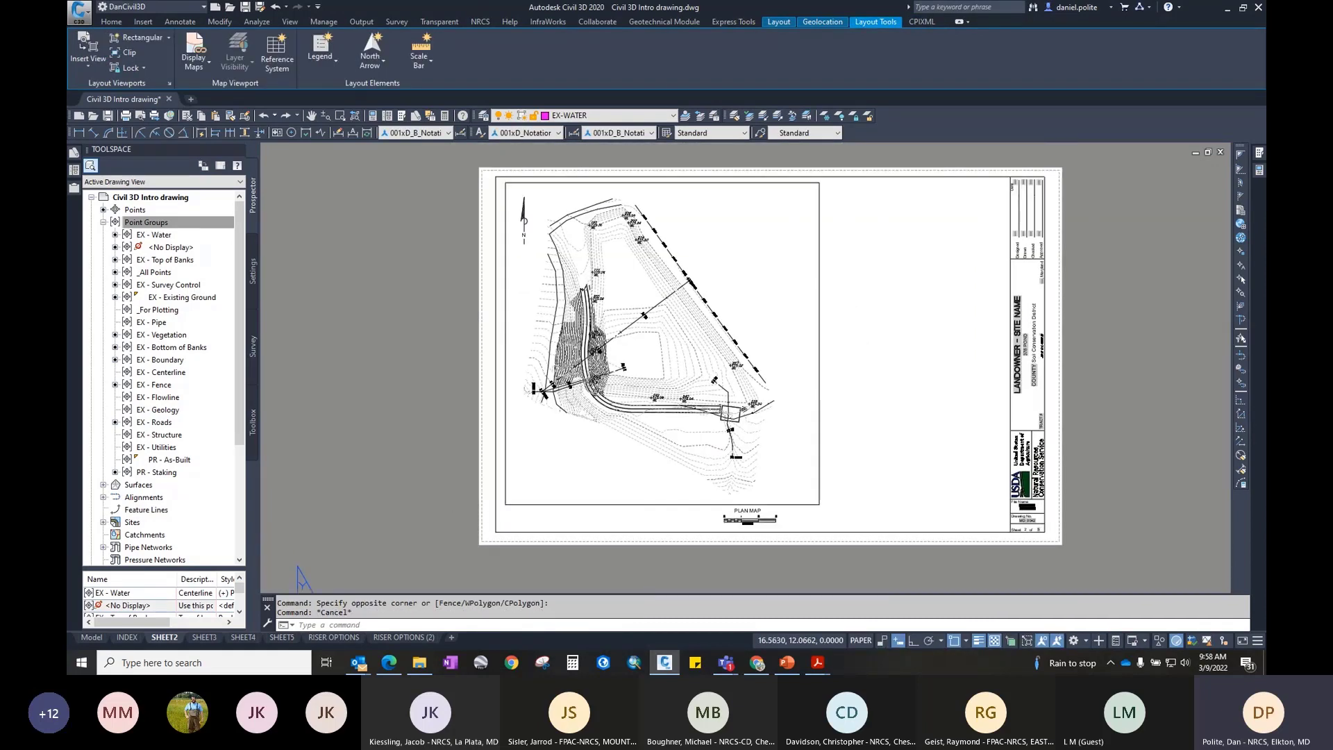
{"action": "left_click", "coordinate": [523, 182]}
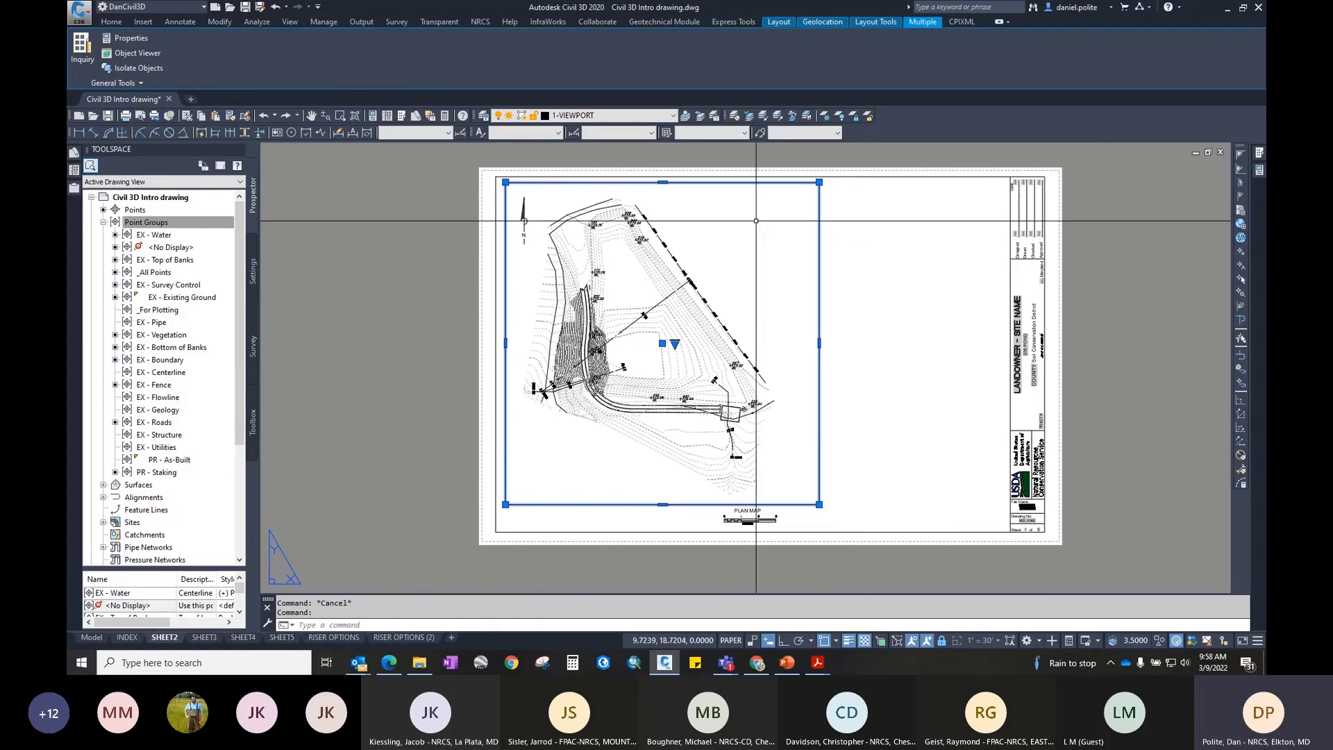
{"action": "key", "text": "Escape"}
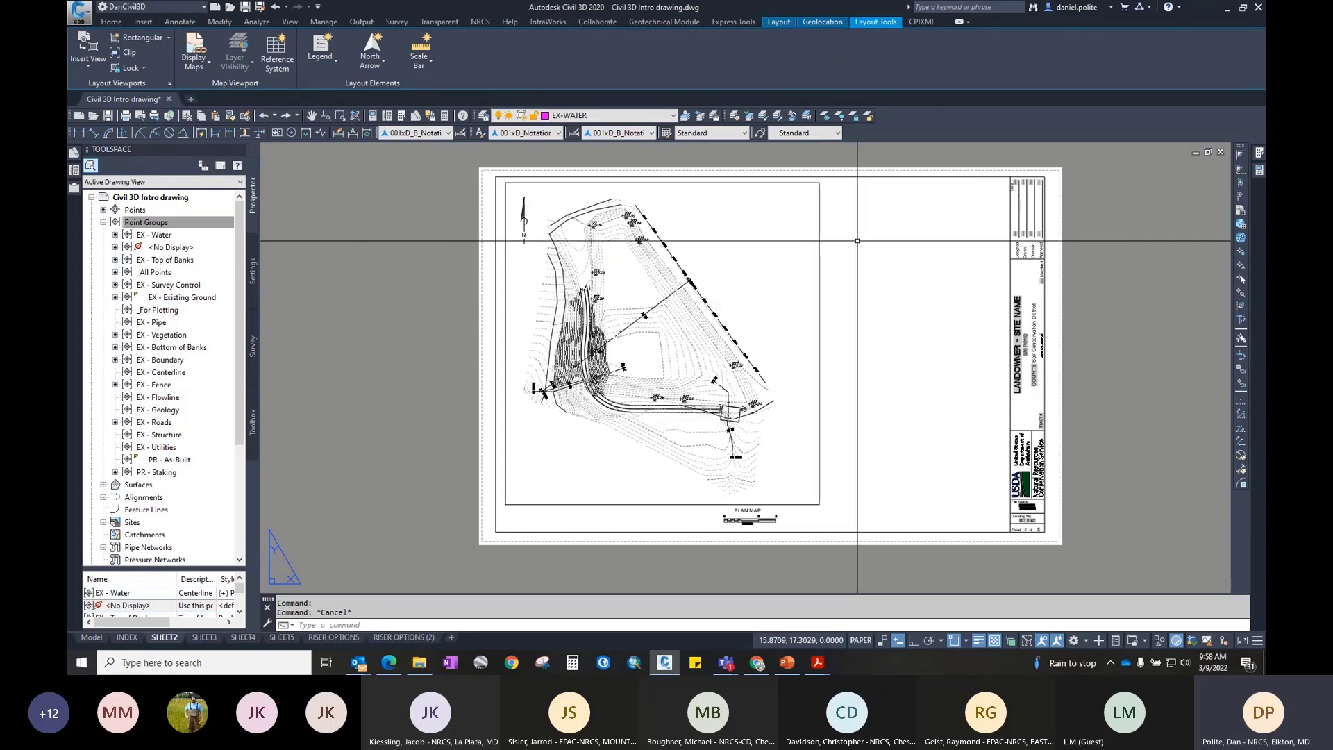
Step: Set the current layer to 1-BORDER
{"action": "left_click", "coordinate": [673, 116]}
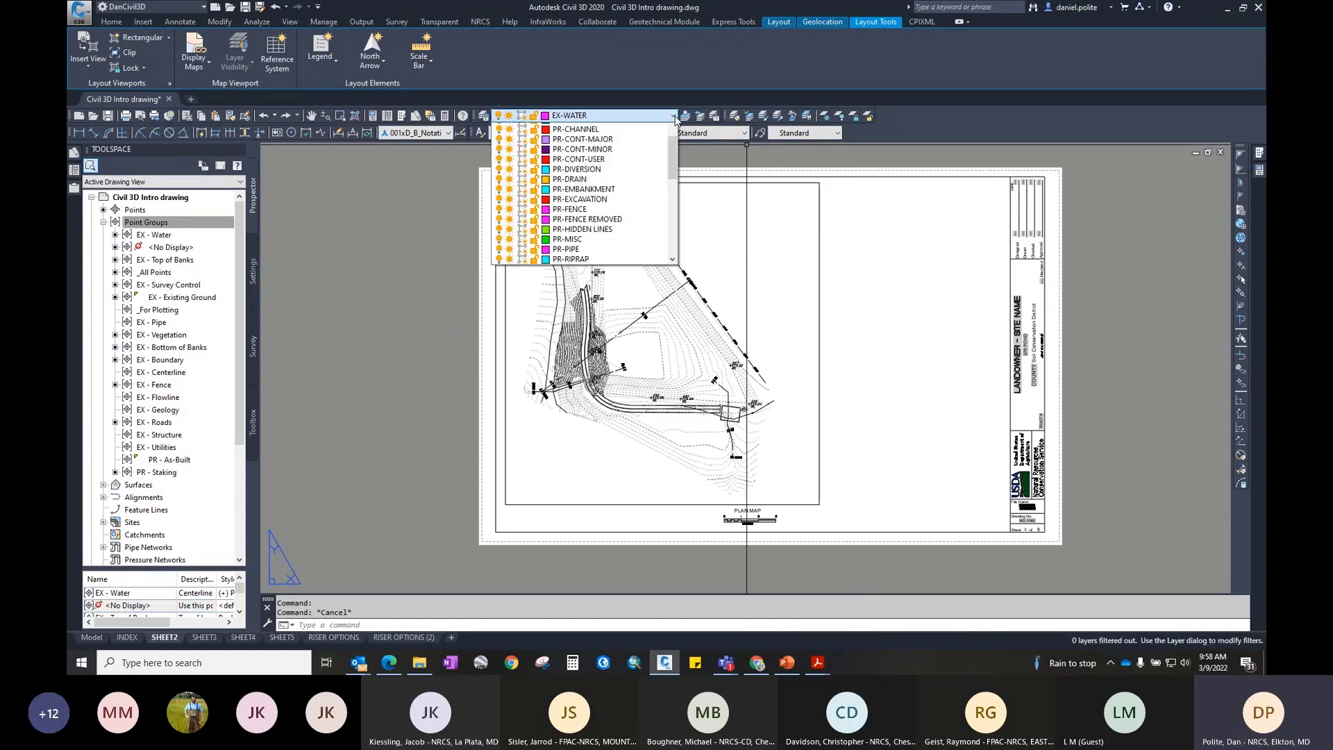
{"action": "scroll", "coordinate": [660, 153], "scroll_direction": "up", "scroll_amount": 6}
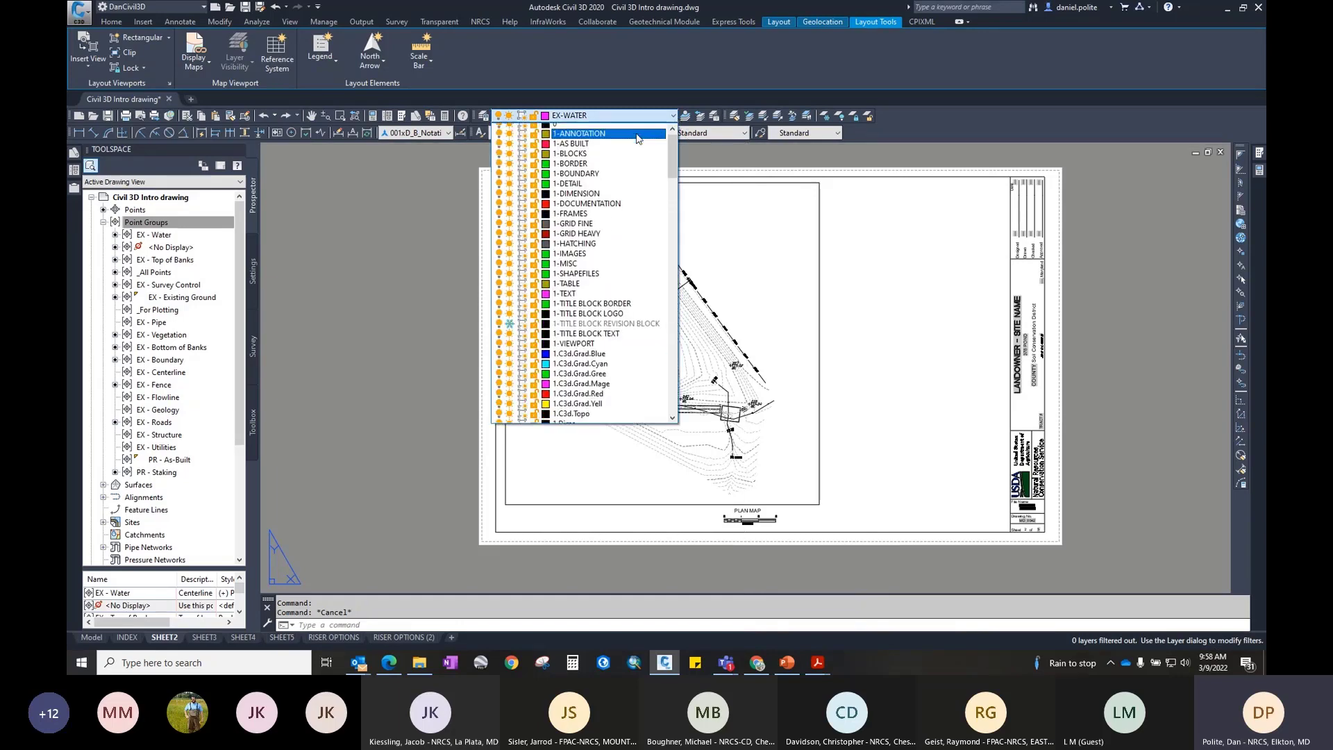
{"action": "left_click", "coordinate": [640, 138]}
{"action": "left_click", "coordinate": [675, 116]}
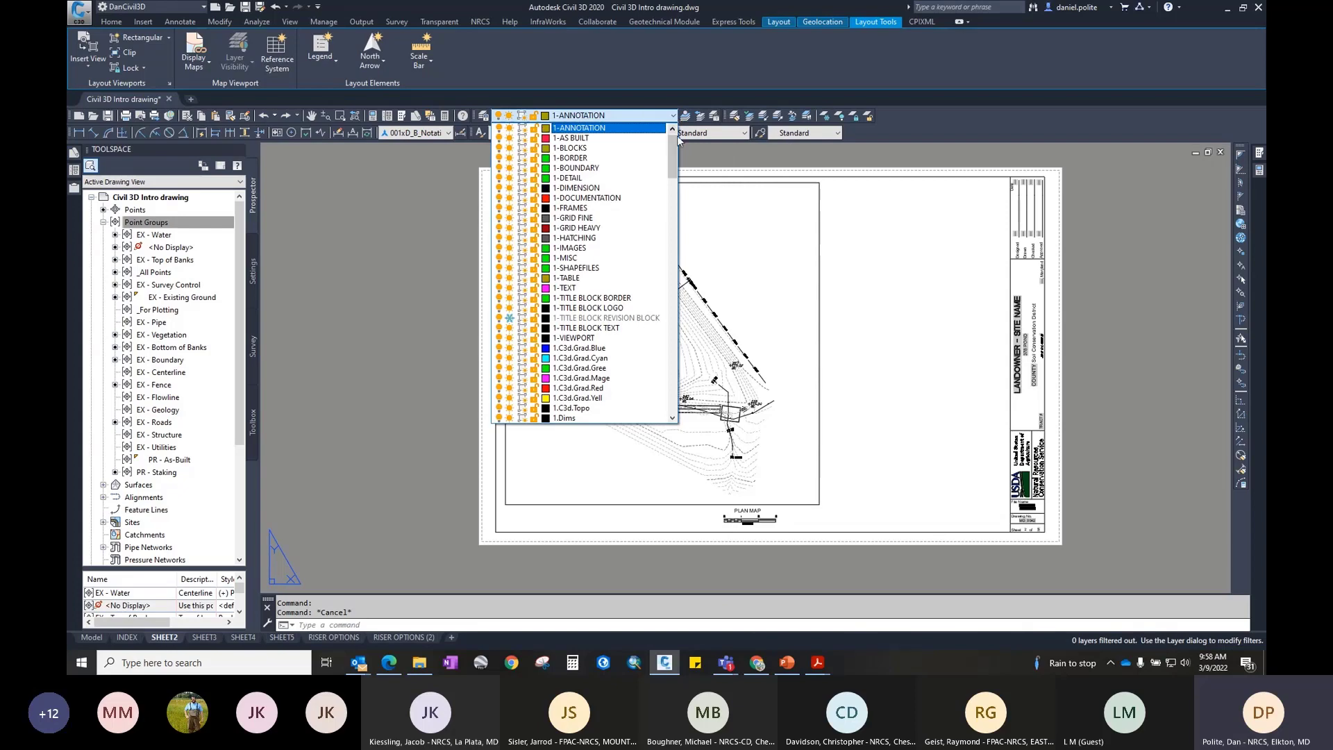
{"action": "left_click", "coordinate": [624, 158]}
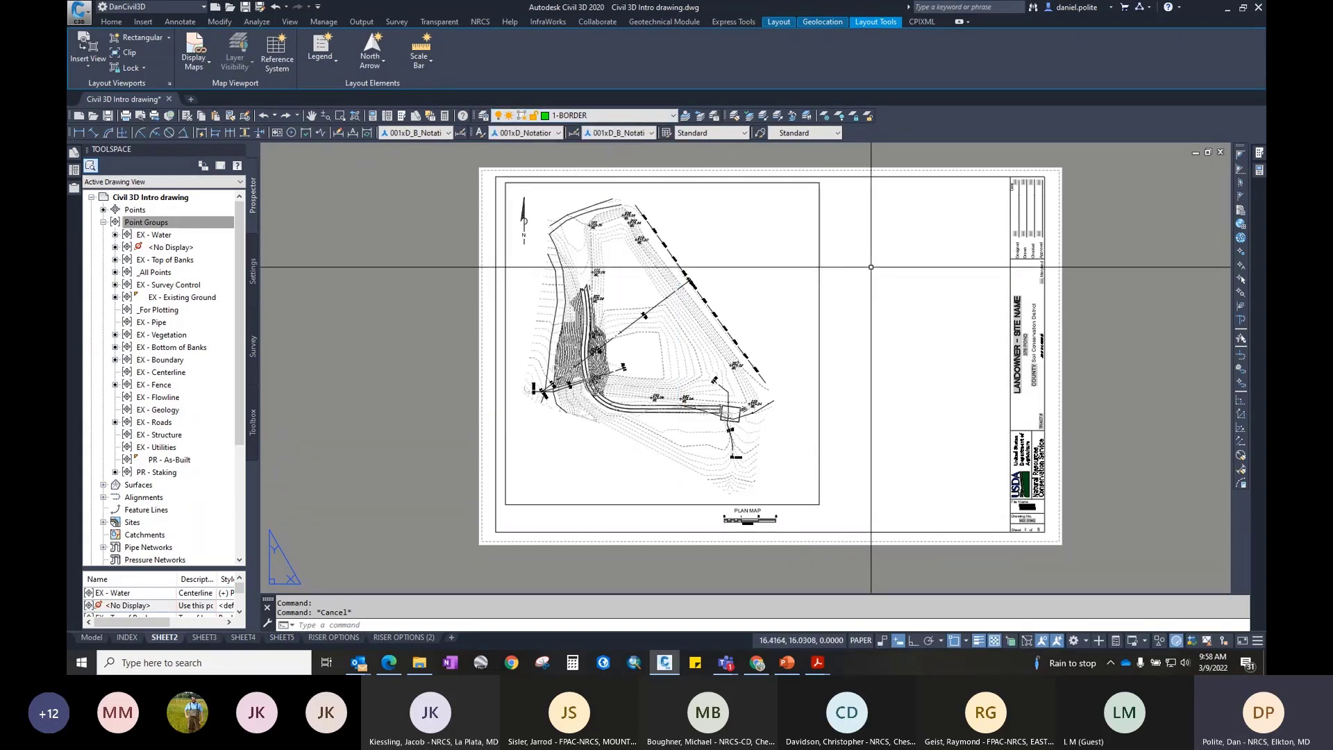
Step: Start a polyline at the plan map viewport's upper-left corner and run it to the upper-right corner using Endpoint snaps
{"action": "type", "text": "PL"}
{"action": "key", "text": "Return"}
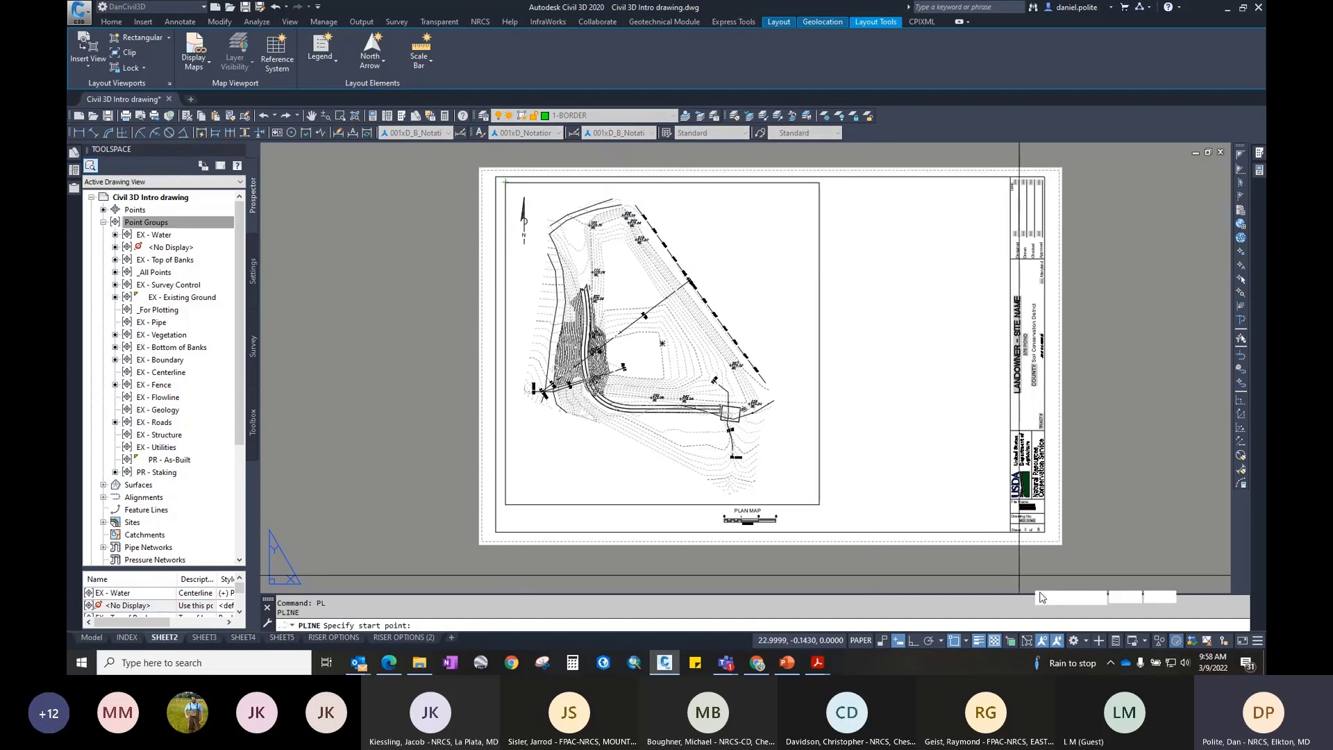
{"action": "left_click", "coordinate": [914, 640]}
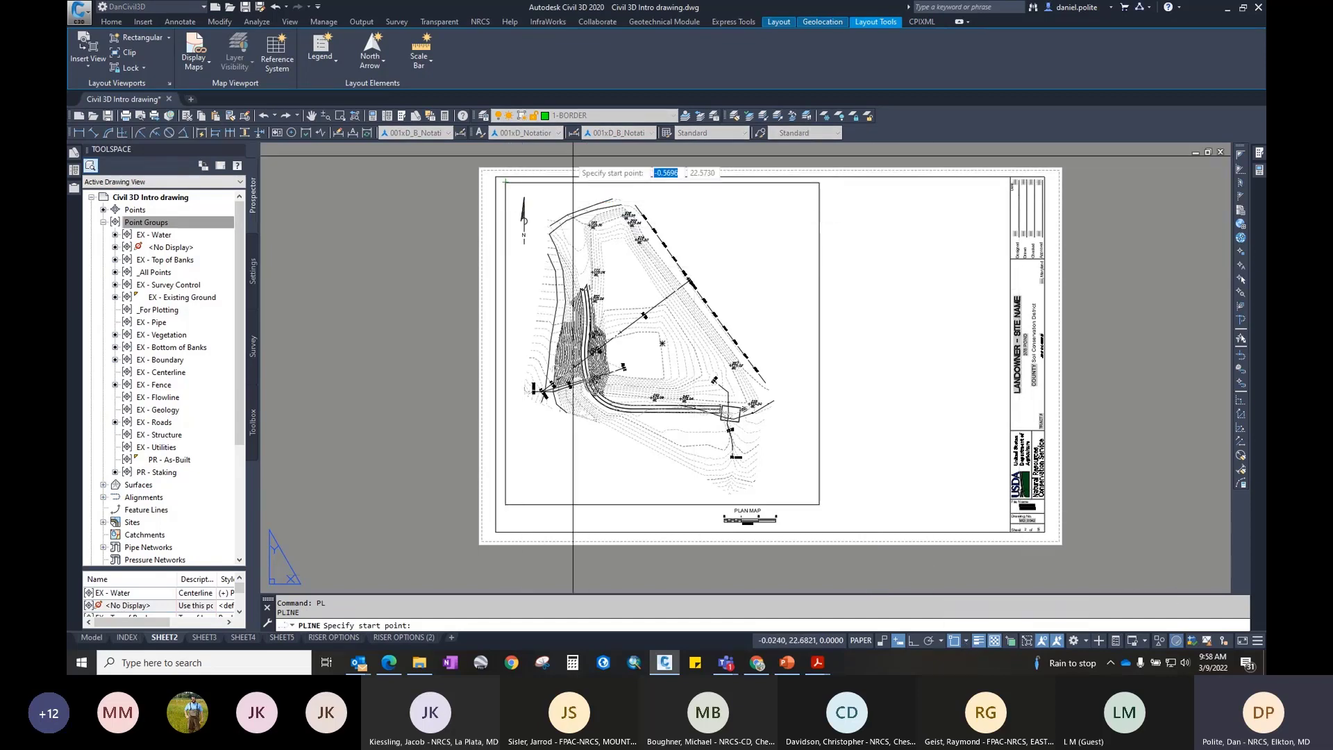
{"action": "right_click", "coordinate": [544, 192], "text": "shift"}
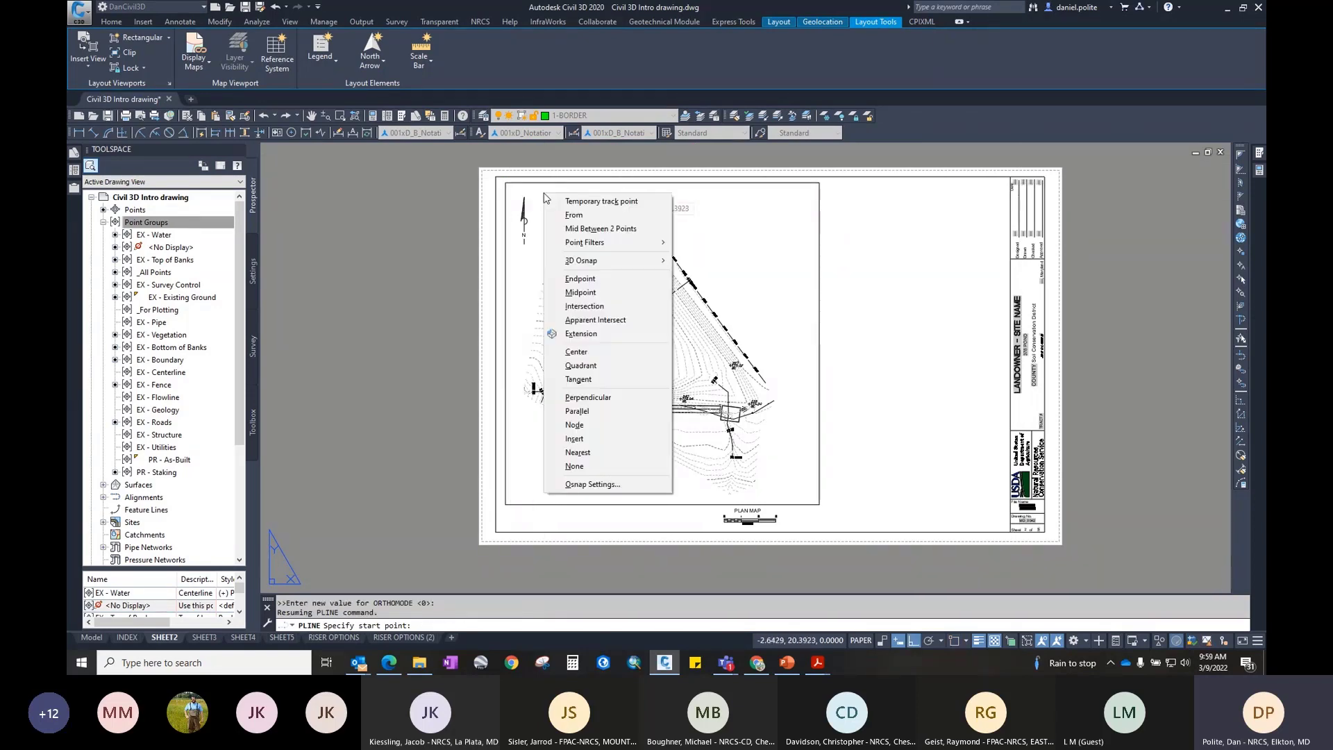
{"action": "left_click", "coordinate": [566, 280]}
{"action": "left_click", "coordinate": [564, 241]}
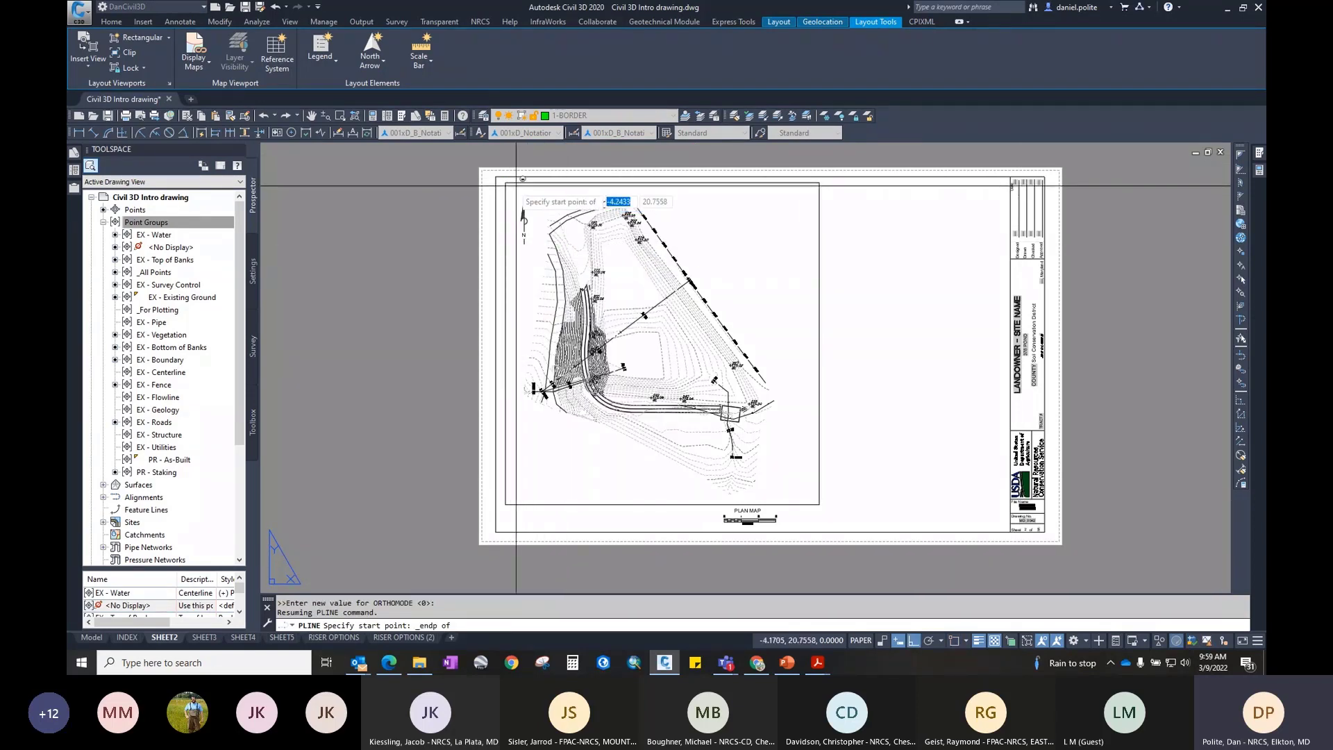
{"action": "right_click", "coordinate": [814, 195], "text": "shift"}
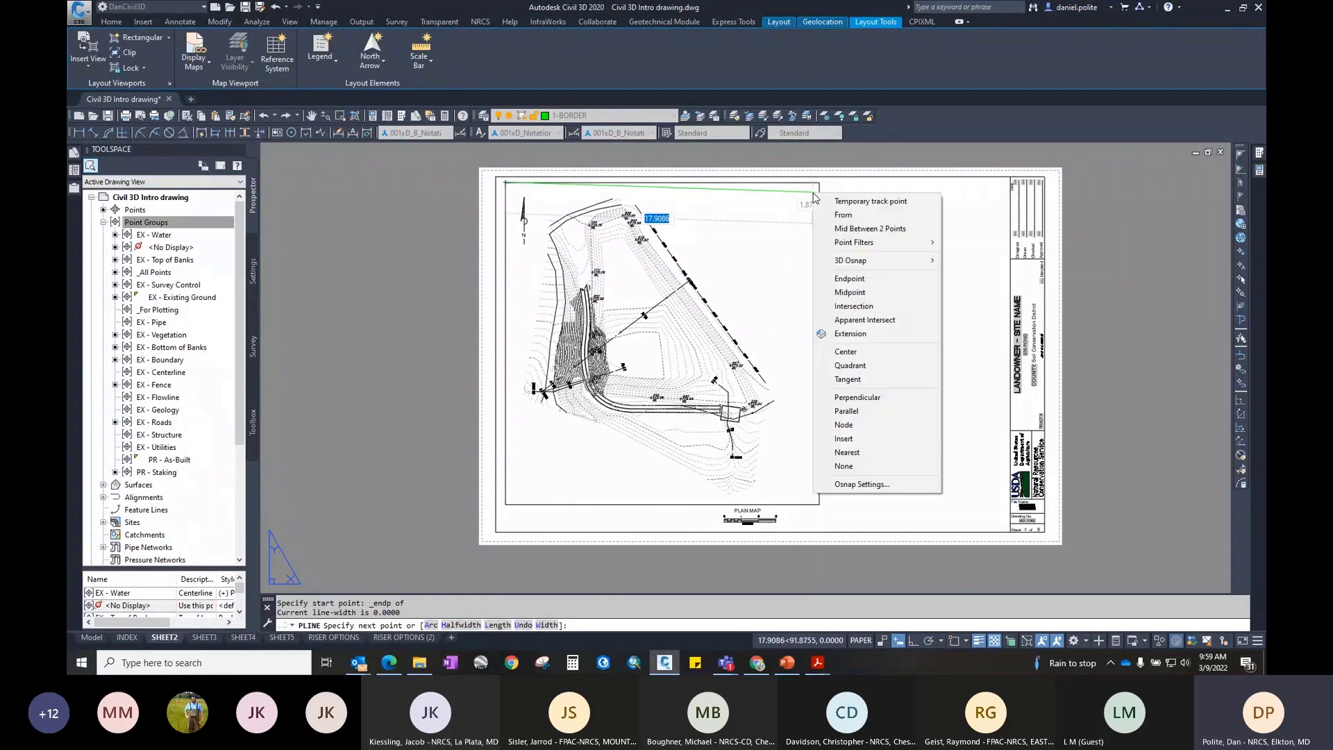
{"action": "left_click", "coordinate": [850, 279]}
{"action": "left_click", "coordinate": [819, 183]}
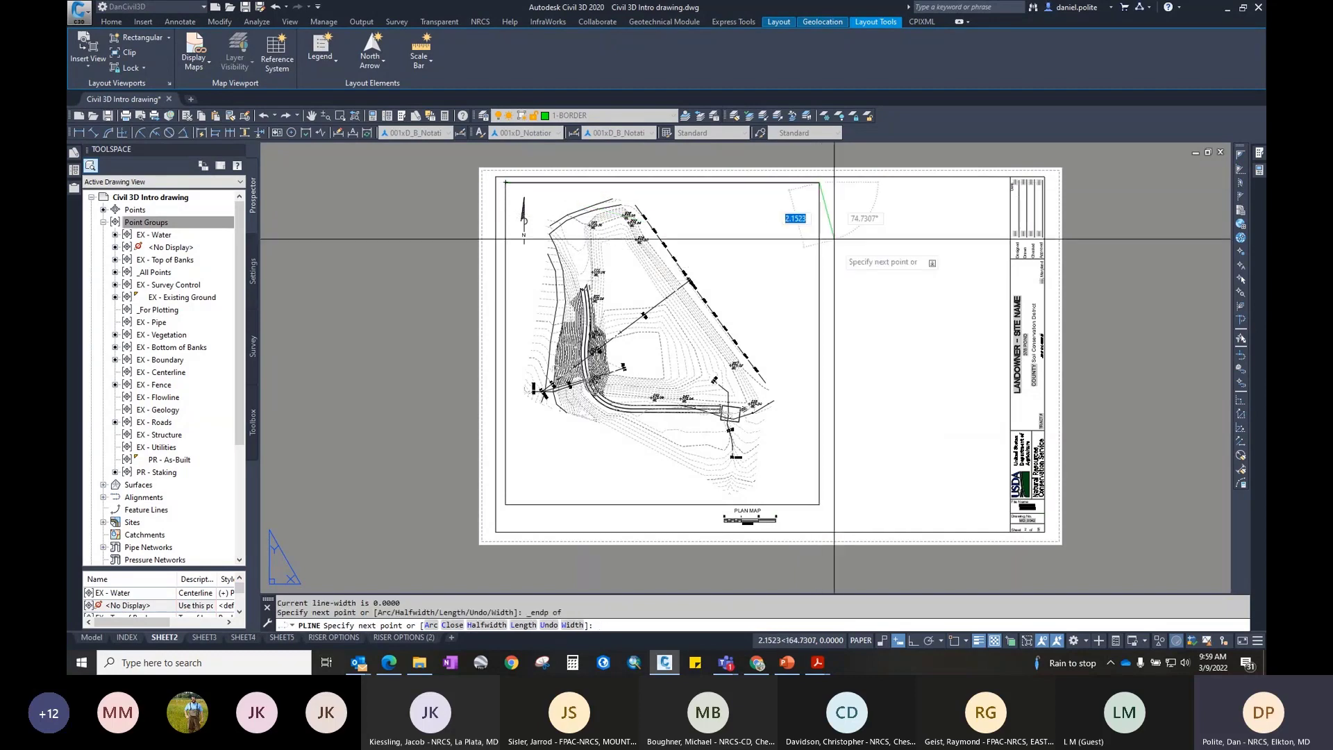
Step: Continue the border polyline through the viewport's two lower corners with Endpoint snaps, close it, and check it by selecting it
{"action": "right_click", "coordinate": [835, 494], "text": "shift"}
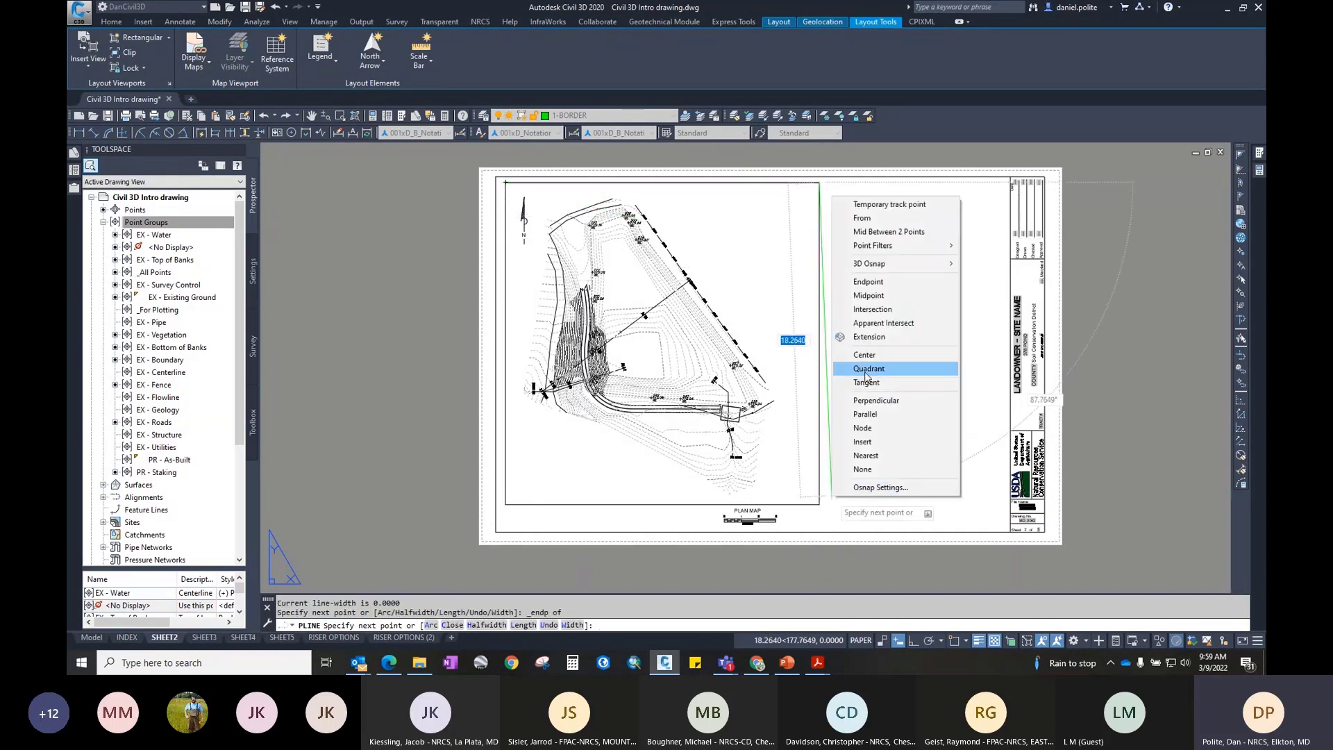
{"action": "left_click", "coordinate": [868, 281]}
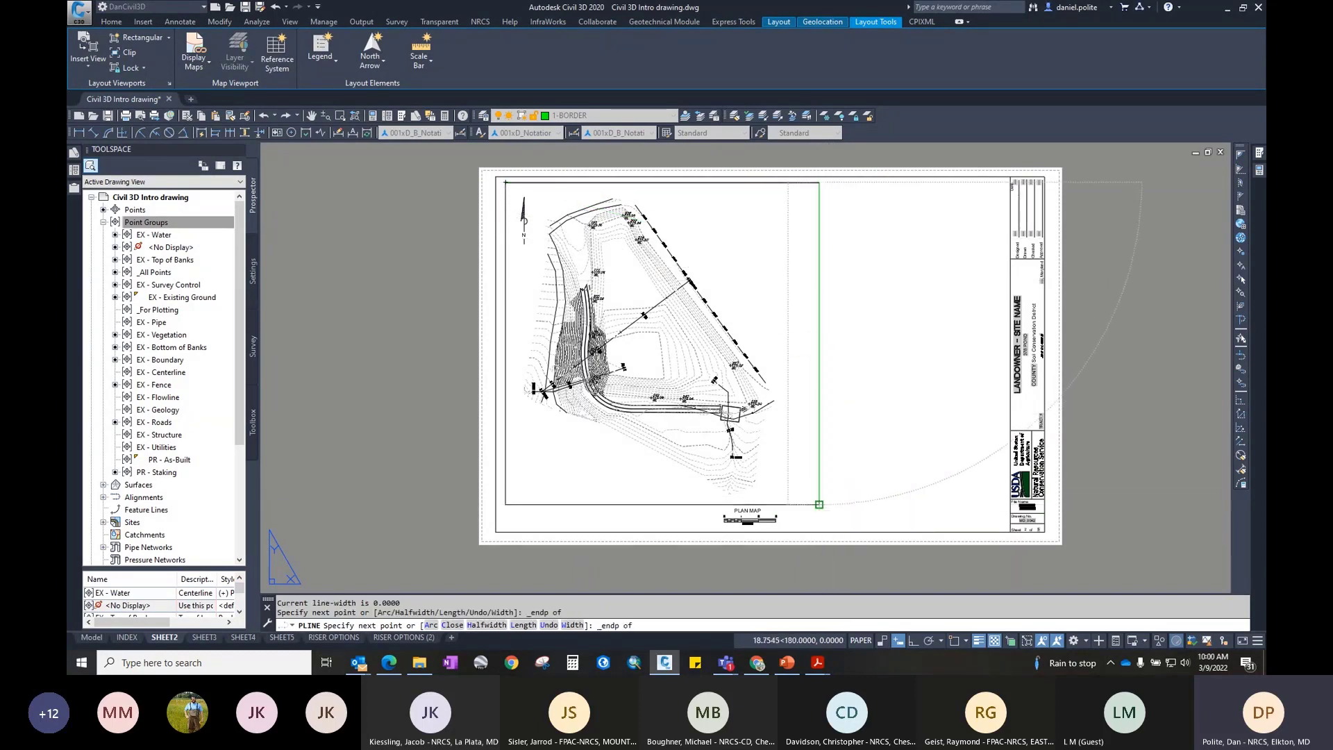
{"action": "left_click", "coordinate": [819, 502]}
{"action": "right_click", "coordinate": [790, 490], "text": "shift"}
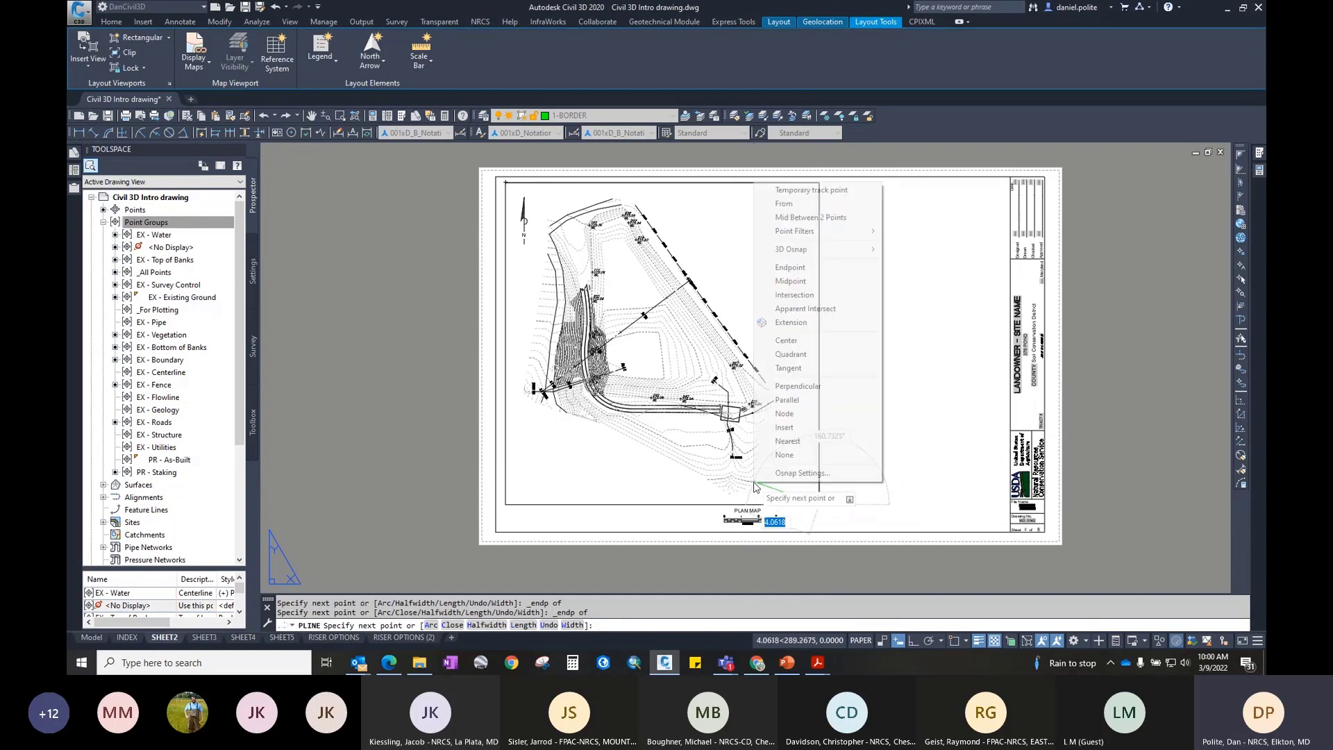
{"action": "left_click", "coordinate": [792, 267]}
{"action": "left_click", "coordinate": [505, 503]}
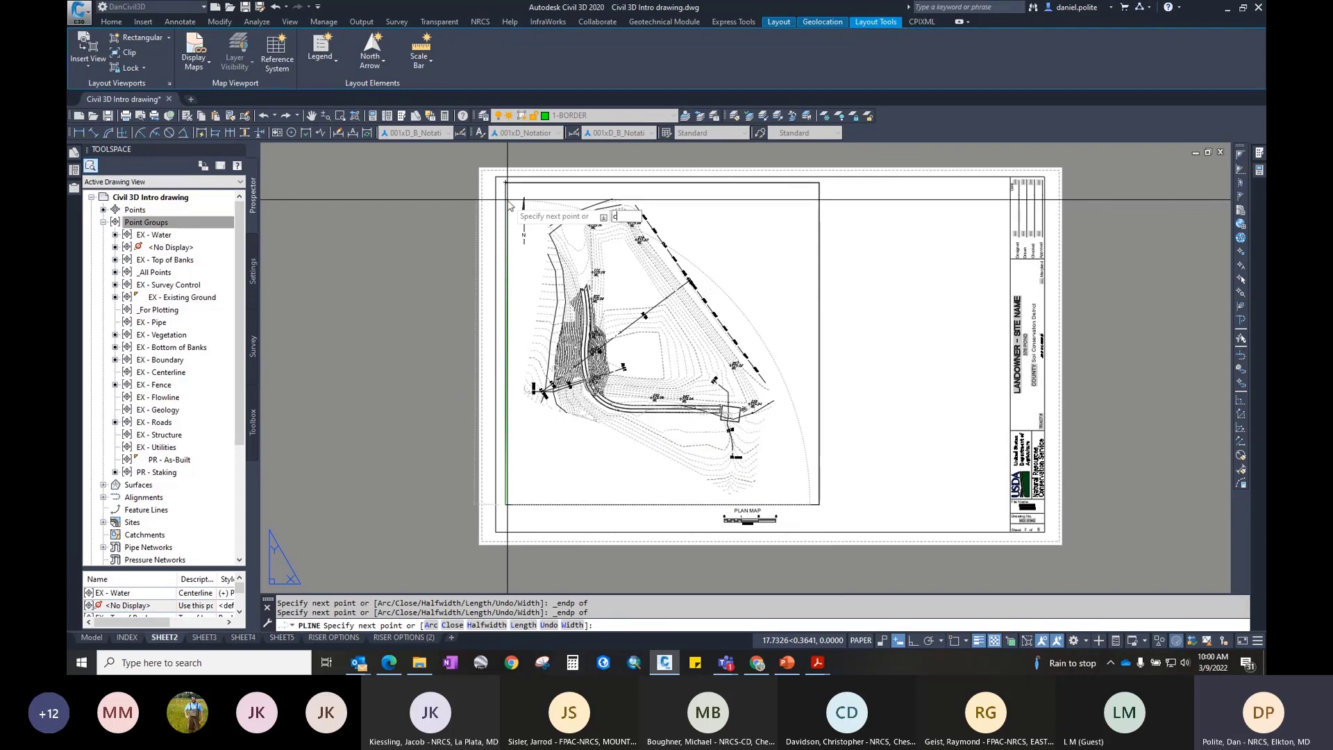
{"action": "type", "text": "c"}
{"action": "key", "text": "Return"}
{"action": "left_click", "coordinate": [504, 333]}
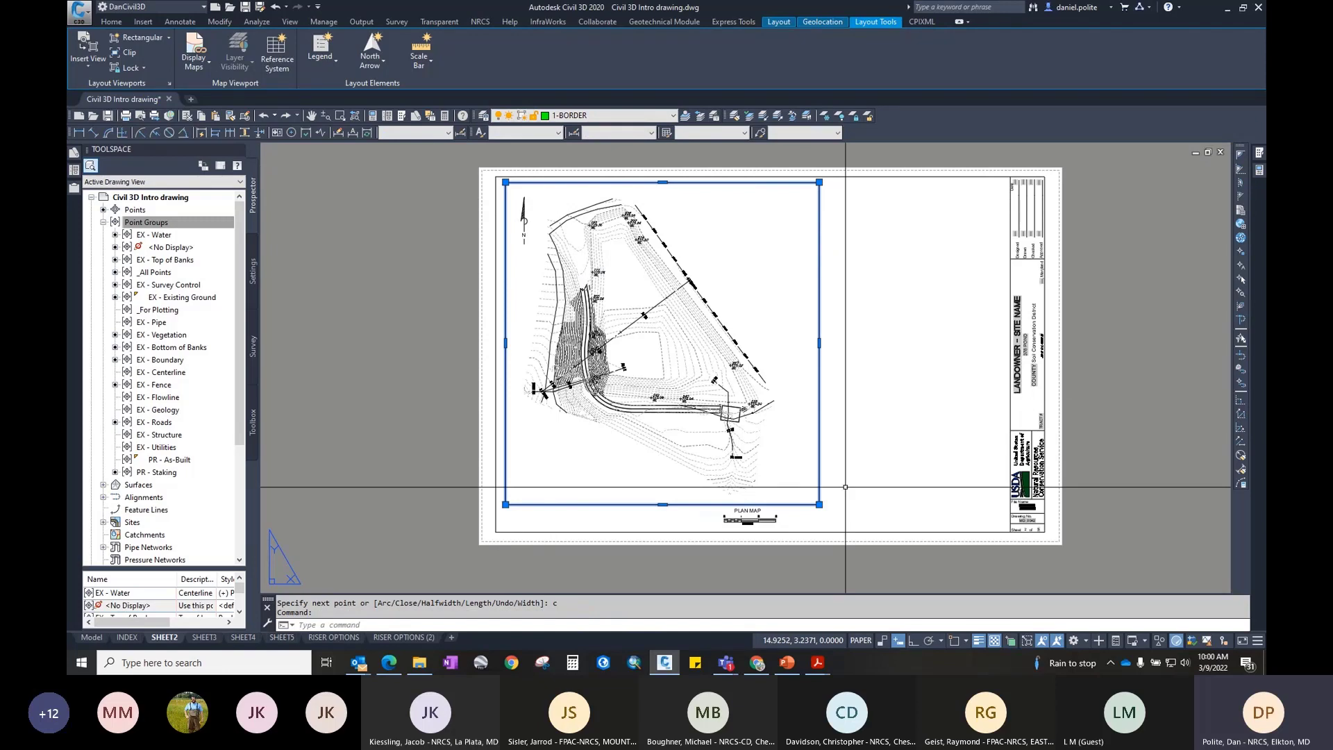
{"action": "key", "text": "Escape"}
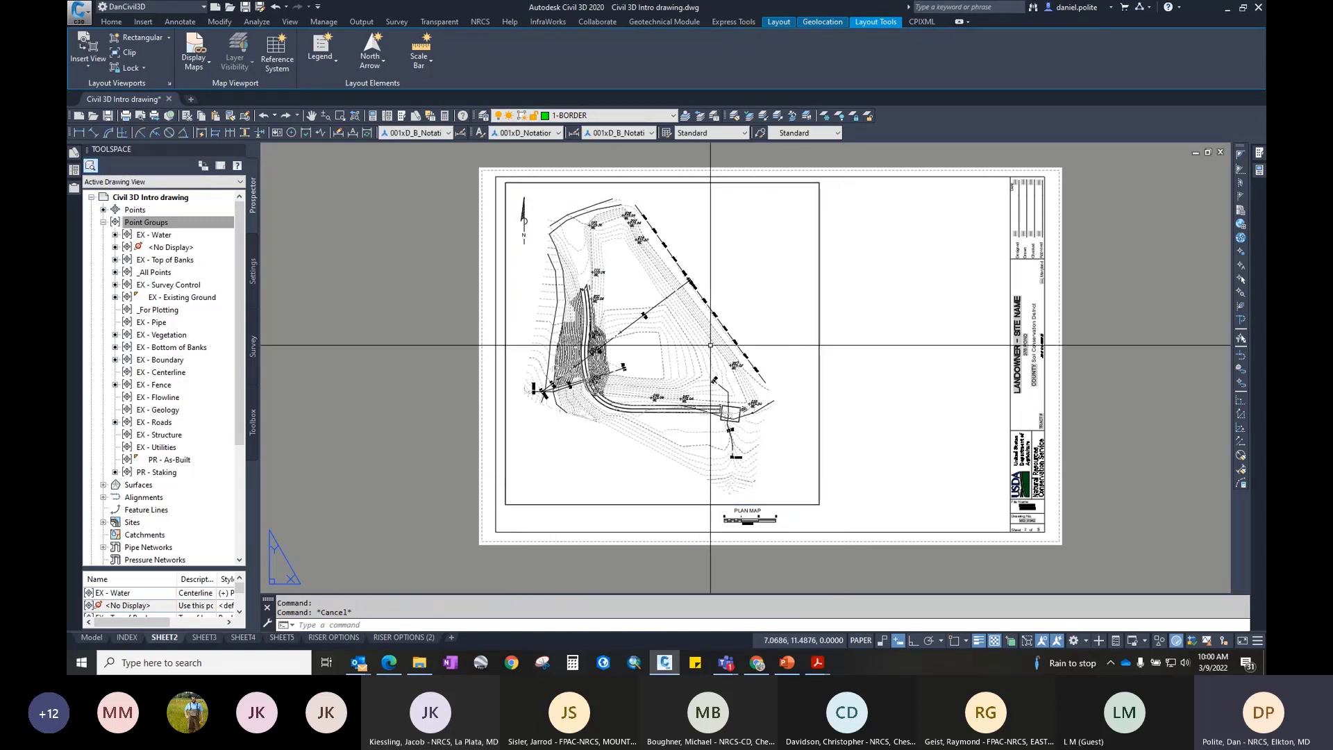
Step: Transfer the border polyline from paper space to model space with the CHSPACE command
{"action": "type", "text": "chspac"}
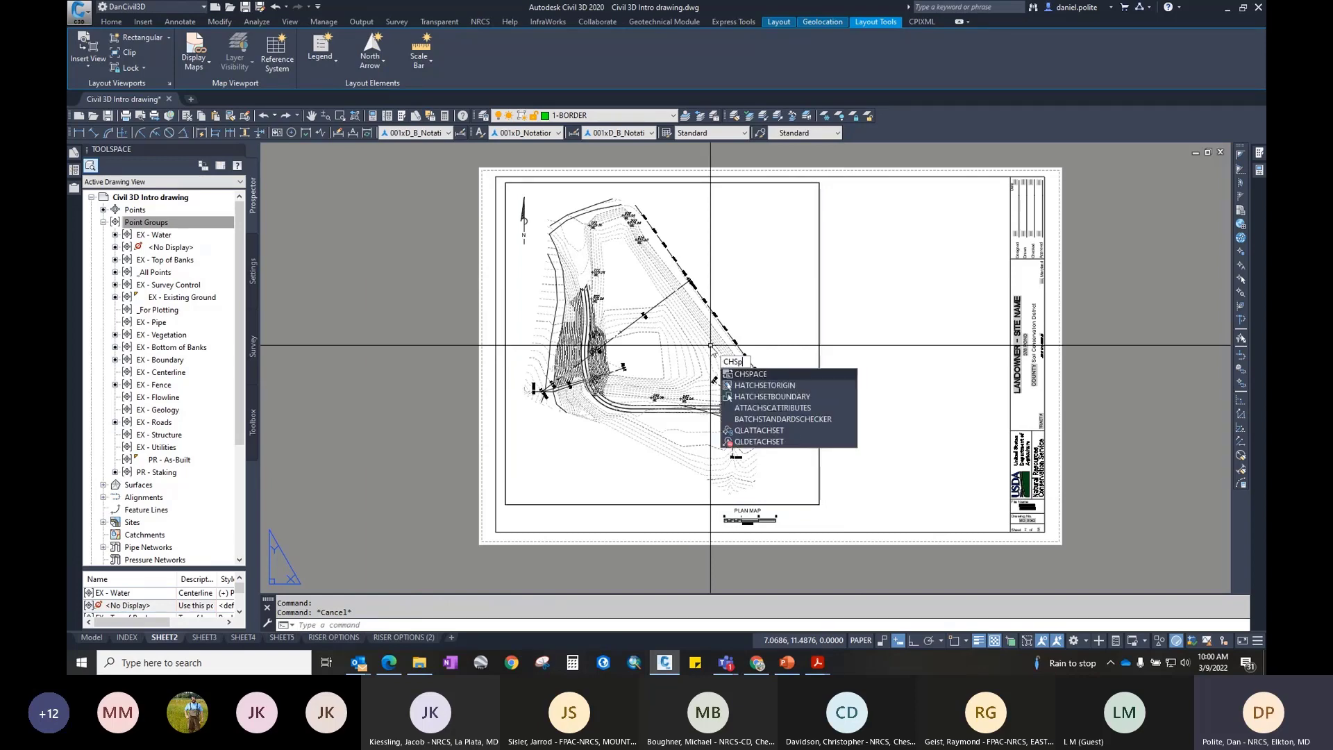
{"action": "key", "text": "Return"}
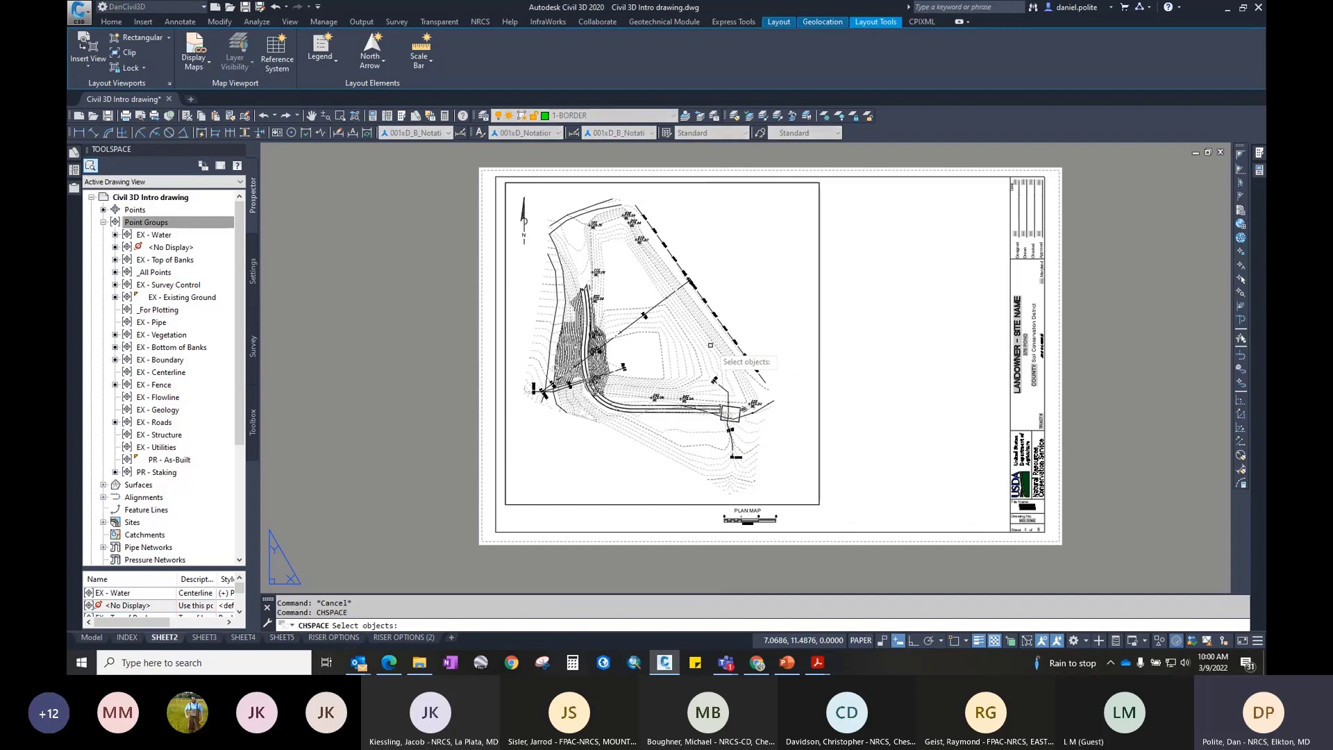
{"action": "left_click", "coordinate": [819, 205]}
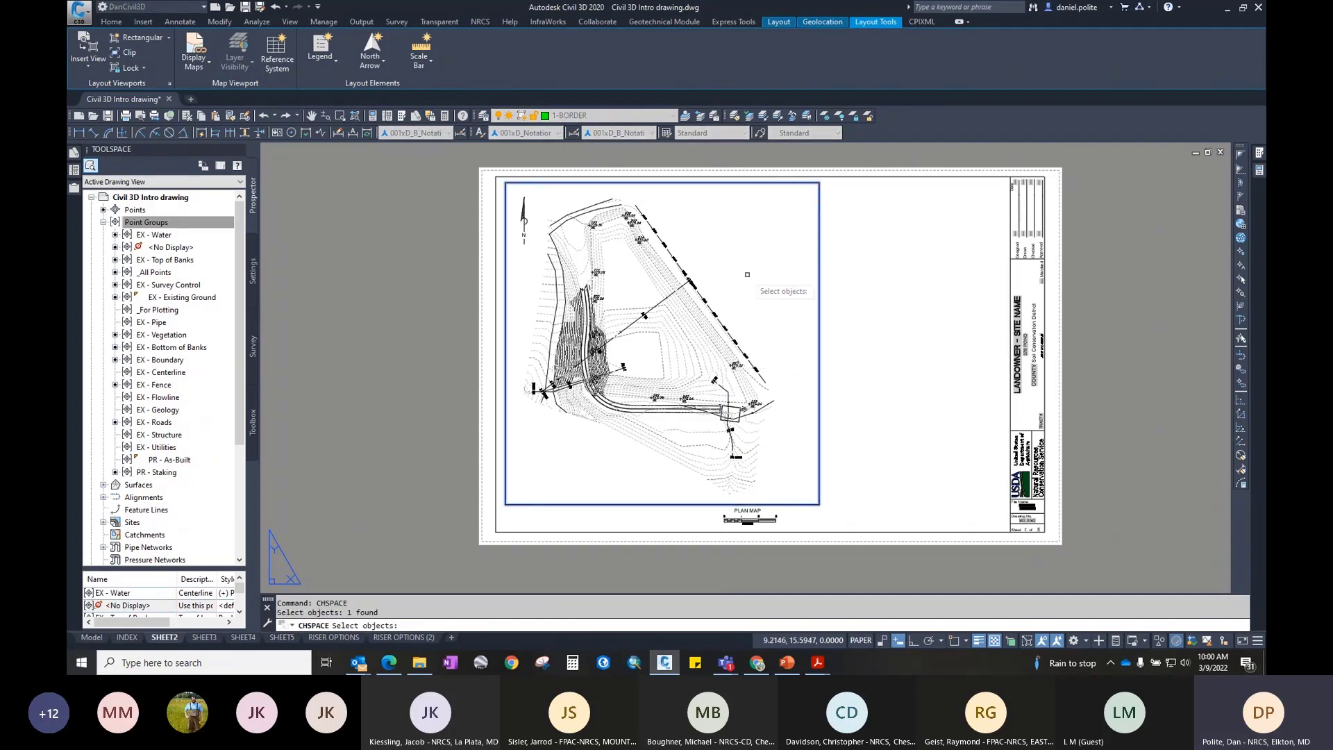
{"action": "key", "text": "Return"}
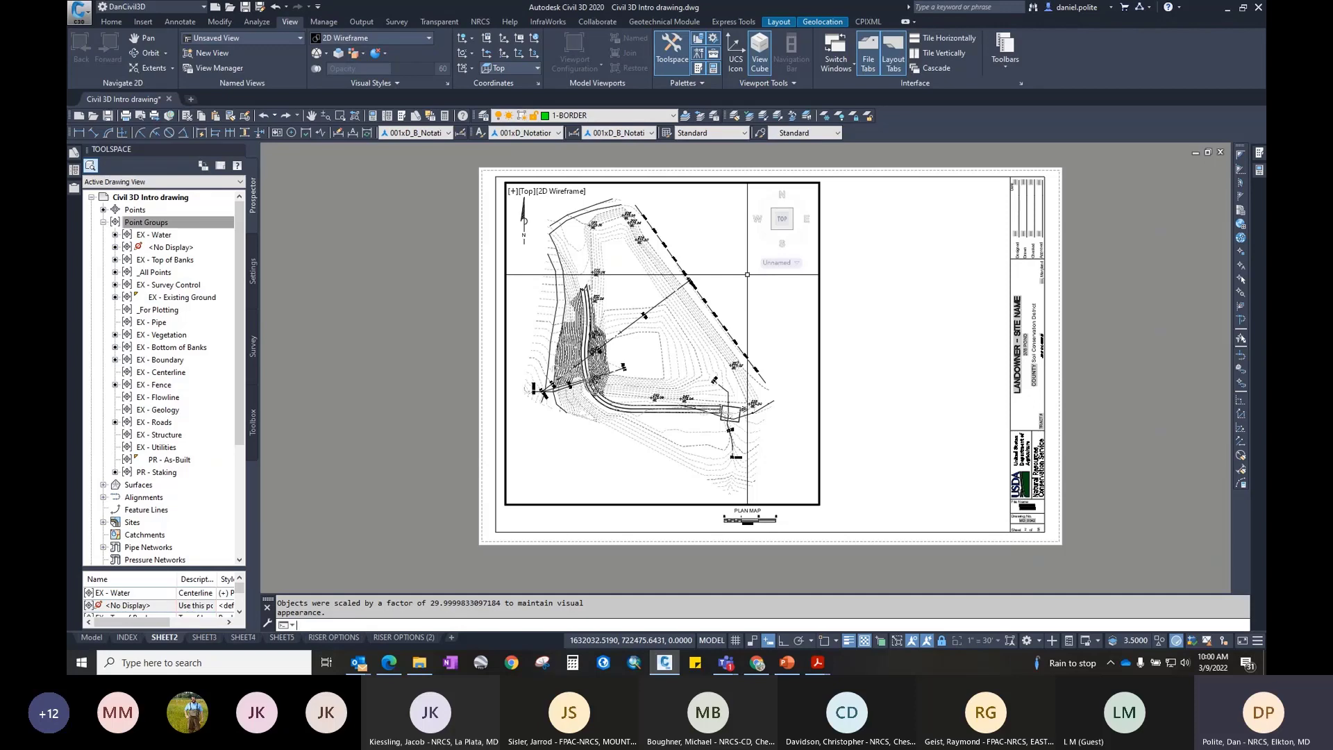
Step: Examine the transferred border around the plan in model space, and compare it with the plan map on SHEET2
{"action": "left_click", "coordinate": [91, 638]}
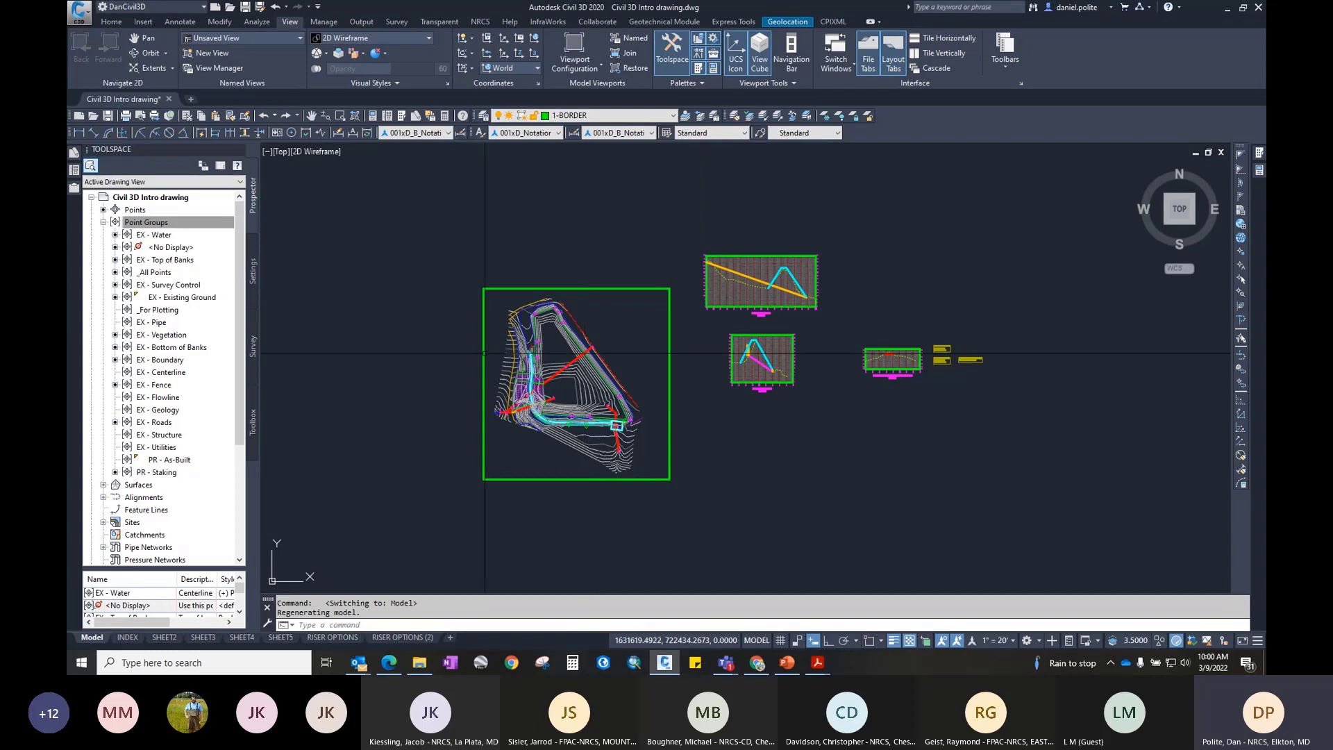
{"action": "scroll", "coordinate": [475, 305], "scroll_direction": "up", "scroll_amount": 4}
{"action": "left_click", "coordinate": [500, 262]}
{"action": "scroll", "coordinate": [749, 313], "scroll_direction": "down", "scroll_amount": 2}
{"action": "middle_click_drag", "start_coordinate": [833, 418], "coordinate": [758, 357]}
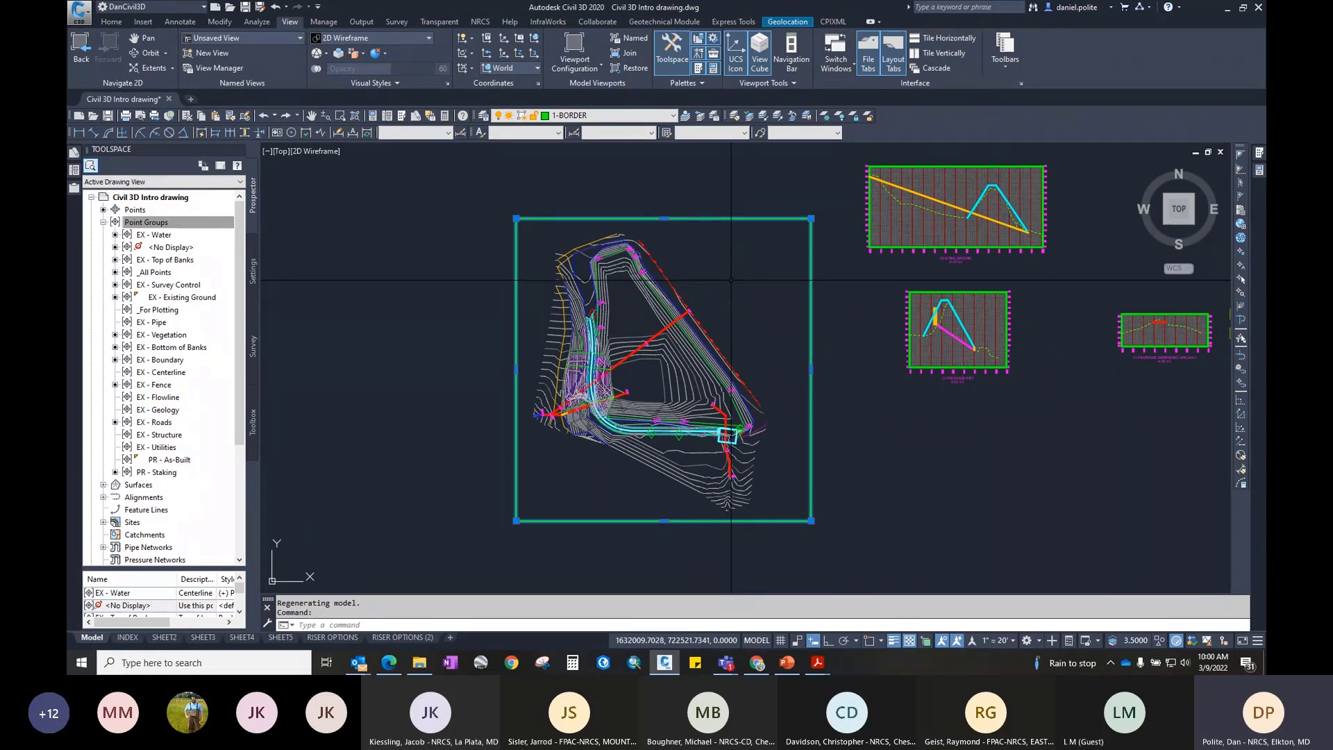
{"action": "scroll", "coordinate": [724, 237], "scroll_direction": "down", "scroll_amount": 2}
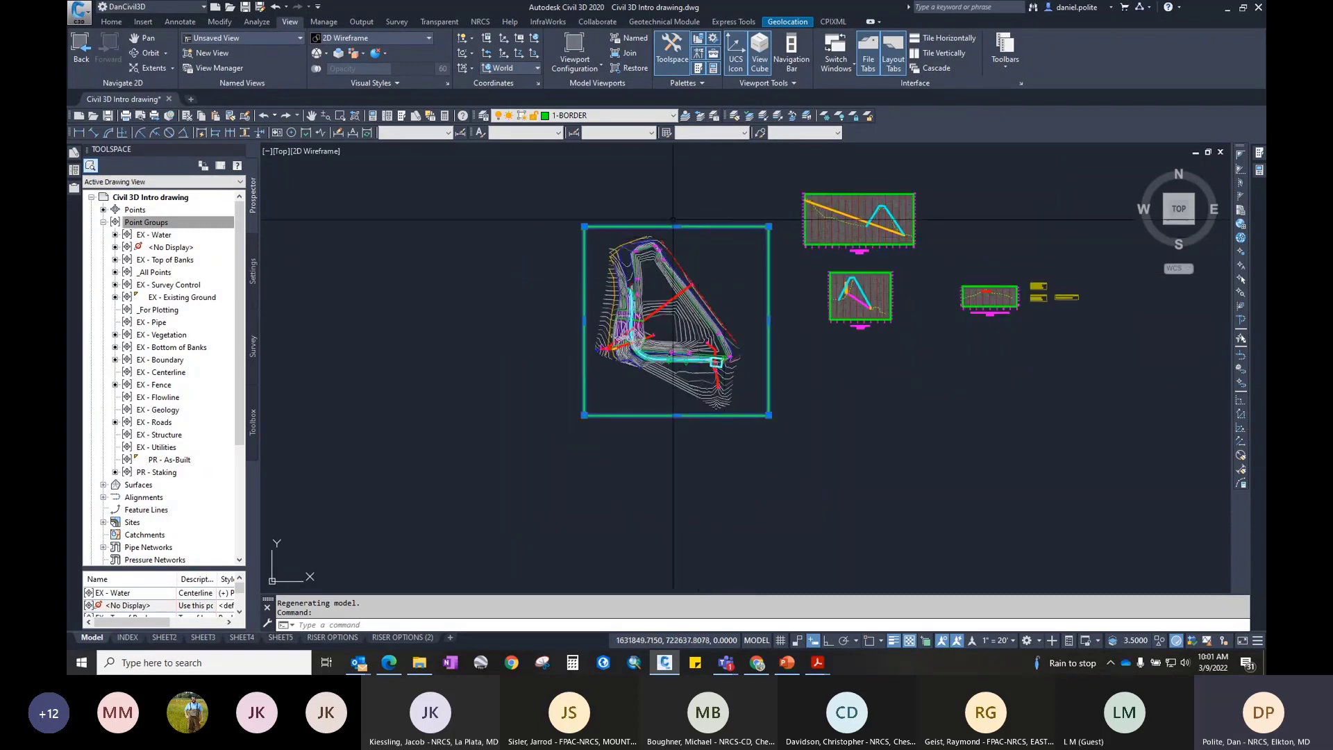
{"action": "middle_click_drag", "start_coordinate": [746, 271], "coordinate": [726, 317]}
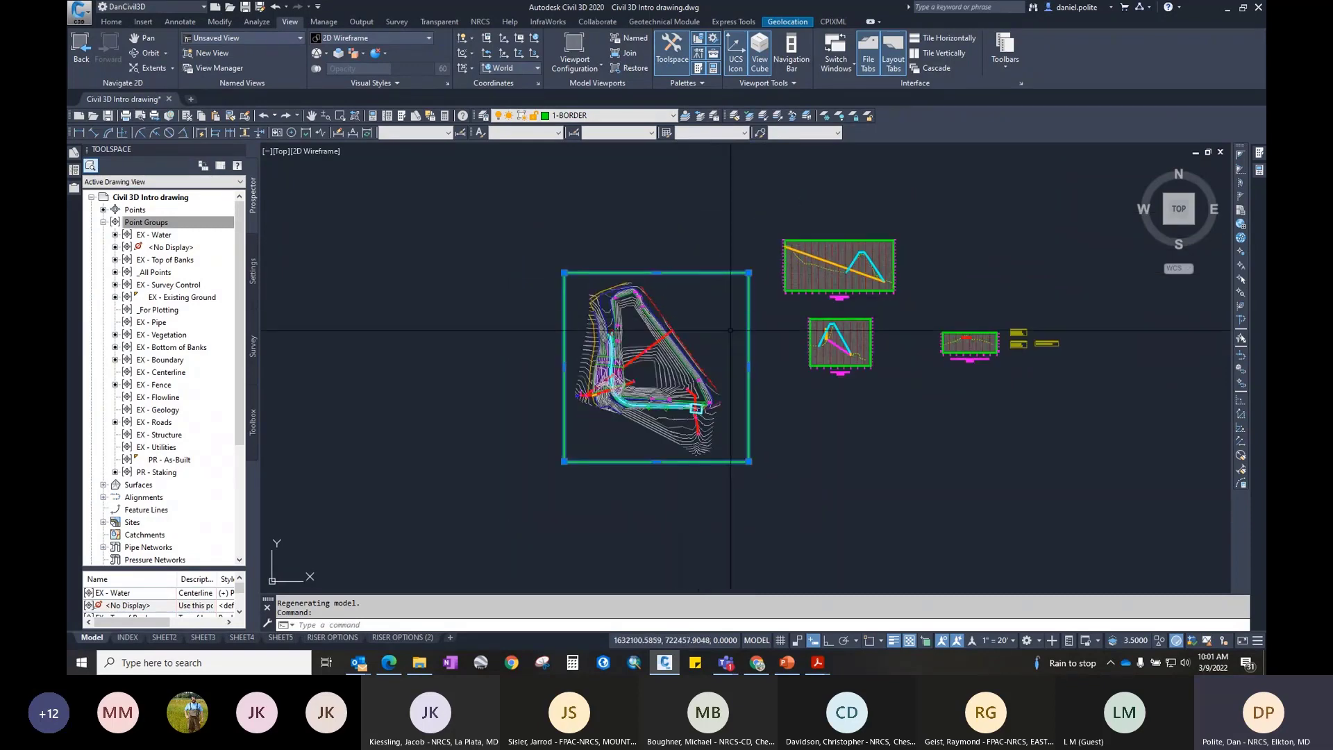
{"action": "scroll", "coordinate": [769, 285], "scroll_direction": "up", "scroll_amount": 2}
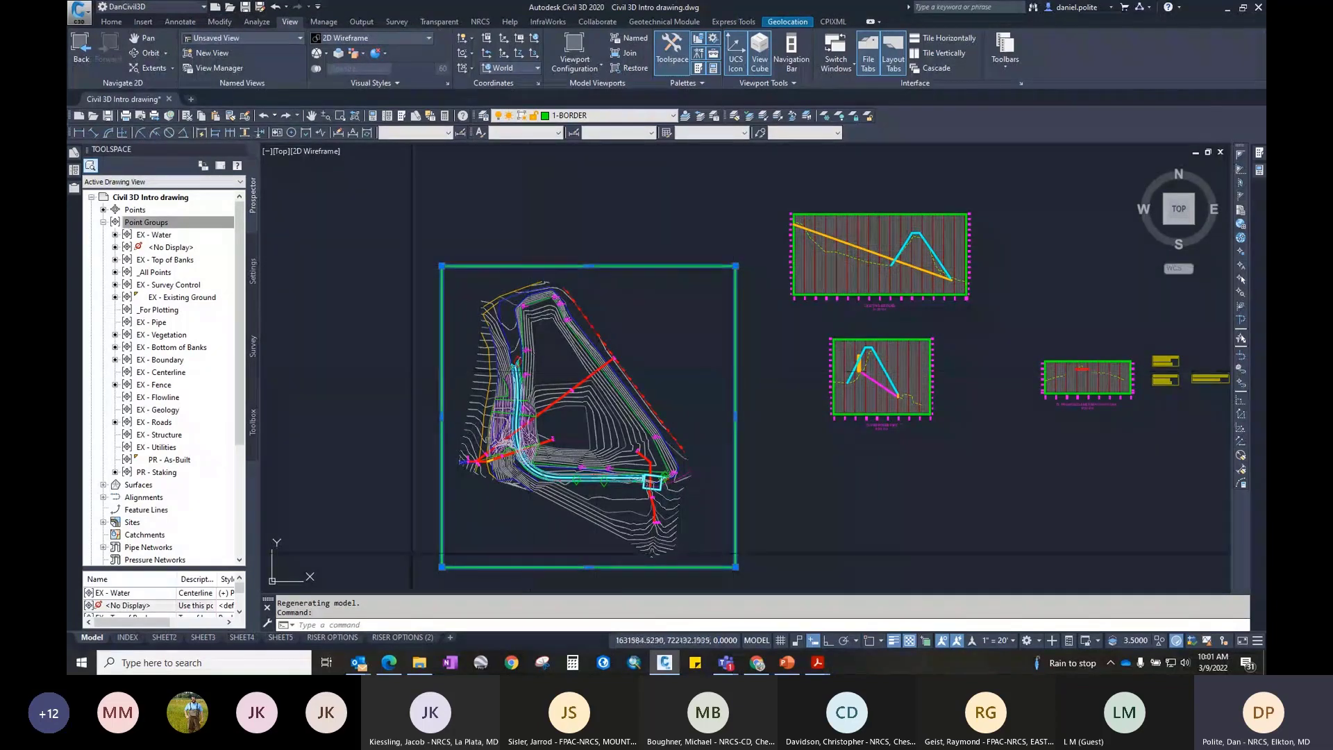
{"action": "left_click", "coordinate": [164, 637]}
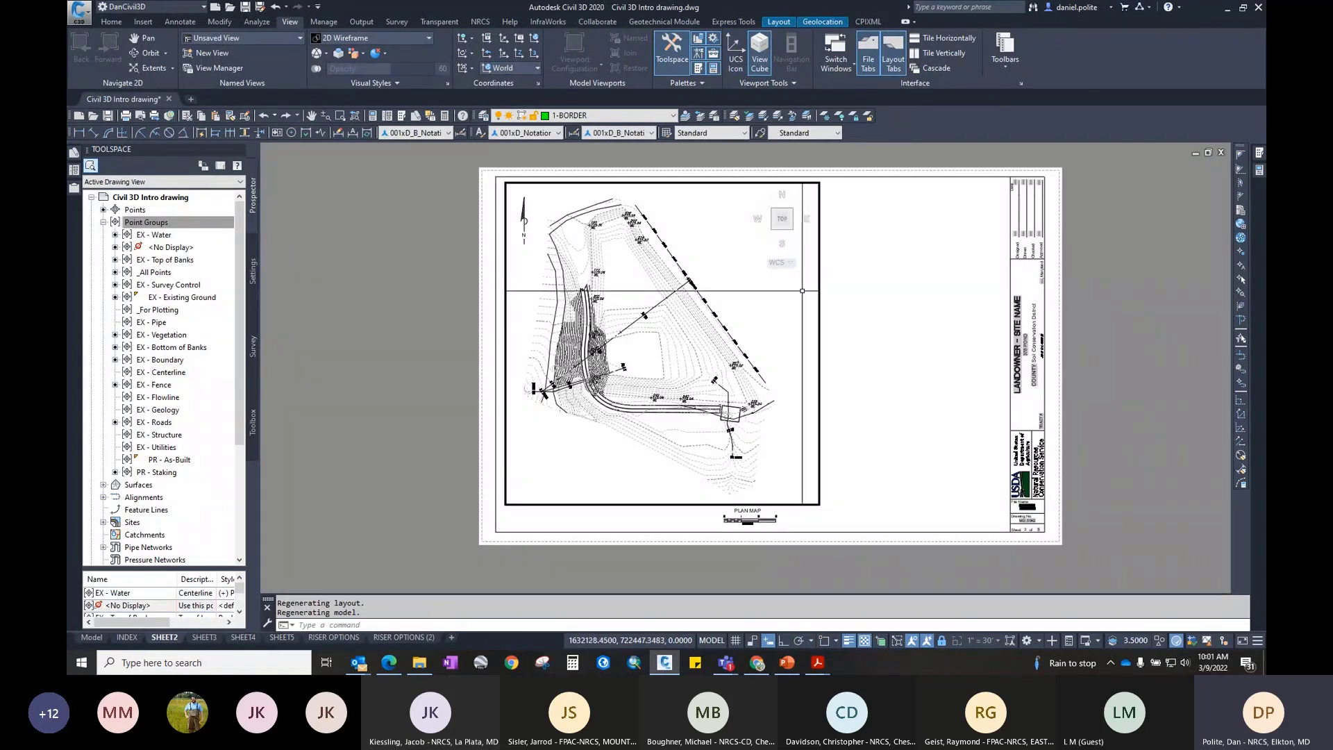
Step: Delete the border polyline around the plan in model space
{"action": "left_click", "coordinate": [96, 637]}
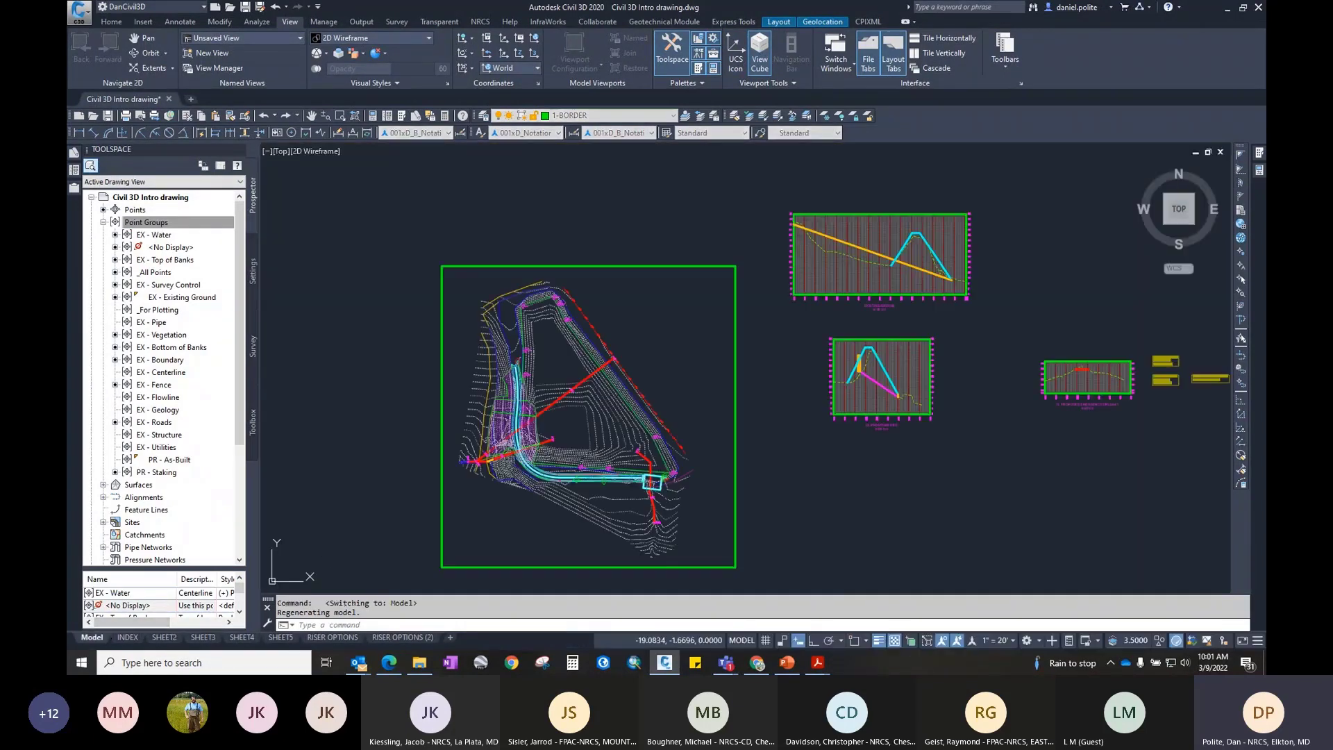
{"action": "left_click", "coordinate": [688, 315]}
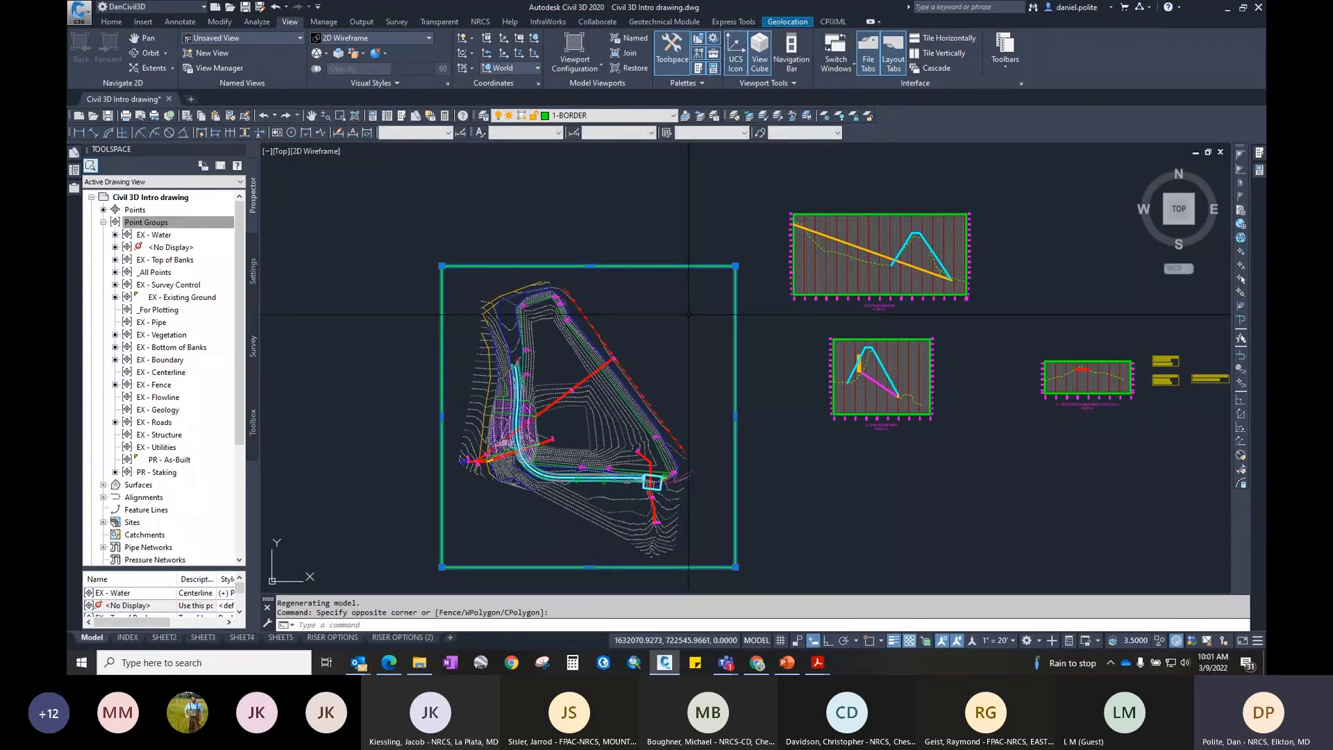
{"action": "key", "text": "Delete"}
Step: Return to paper space on SHEET2, check the plan map viewport's edge, and turn on object snap
{"action": "left_click", "coordinate": [165, 636]}
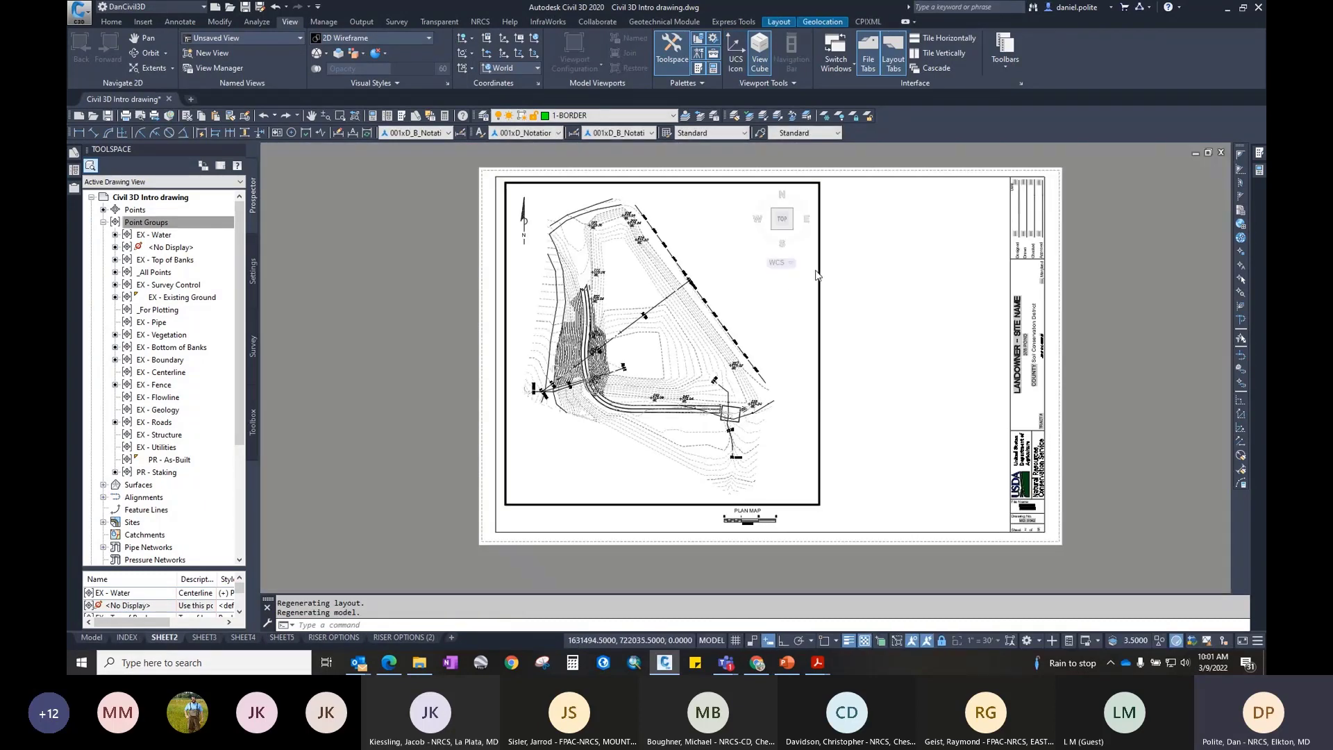
{"action": "double_click", "coordinate": [854, 275]}
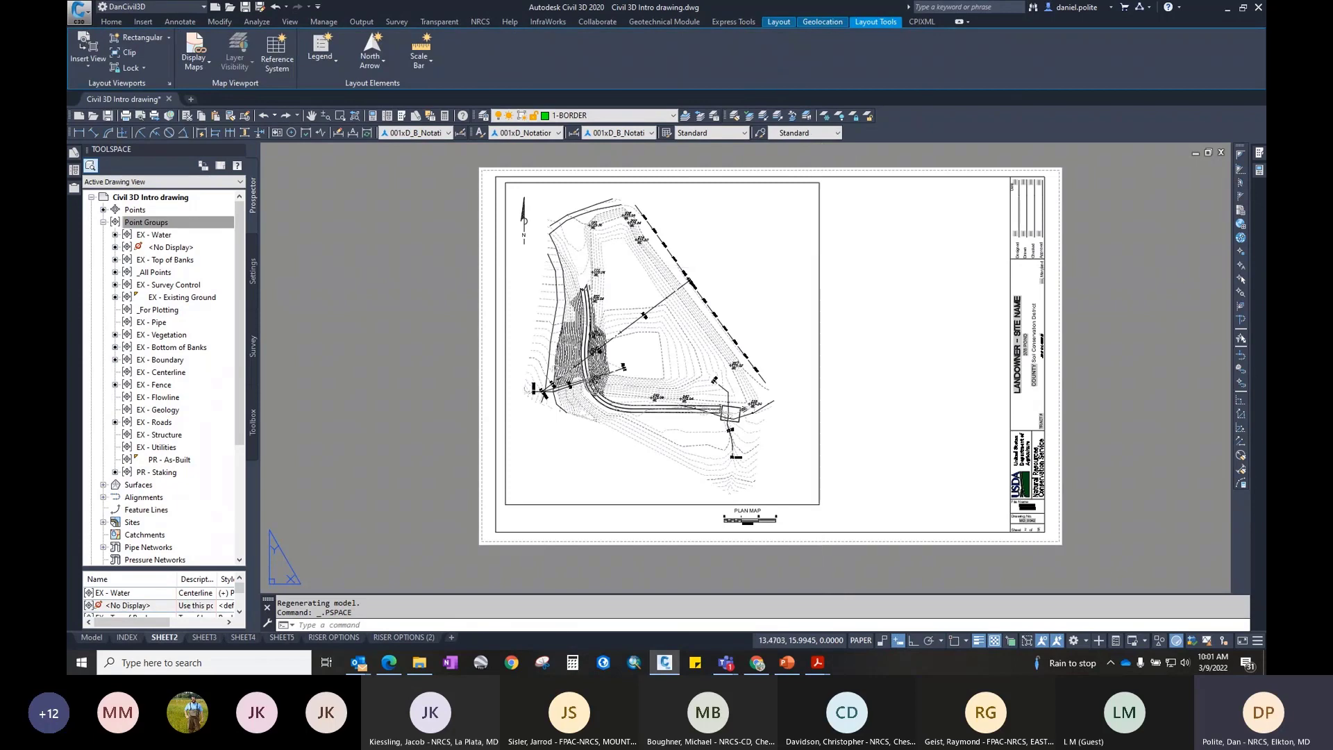
{"action": "left_click", "coordinate": [819, 336]}
{"action": "key", "text": "Escape"}
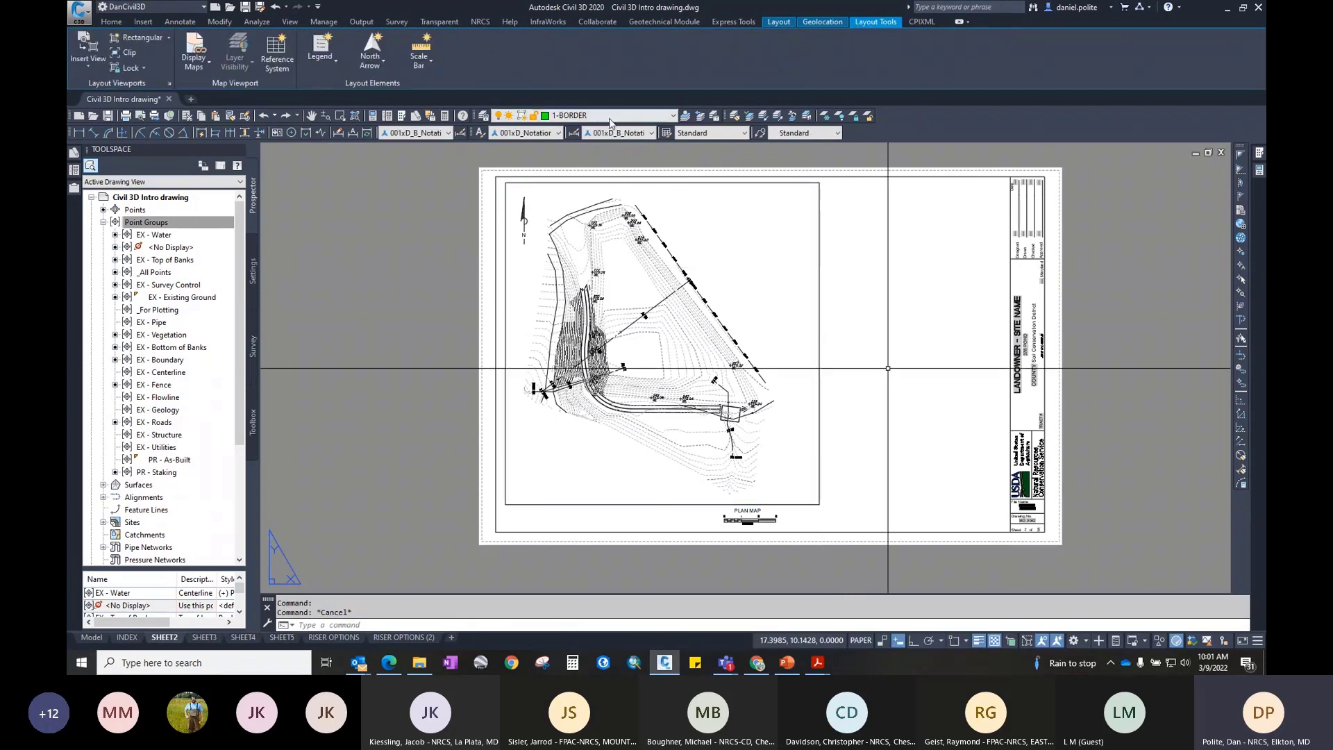
{"action": "left_click", "coordinate": [955, 641]}
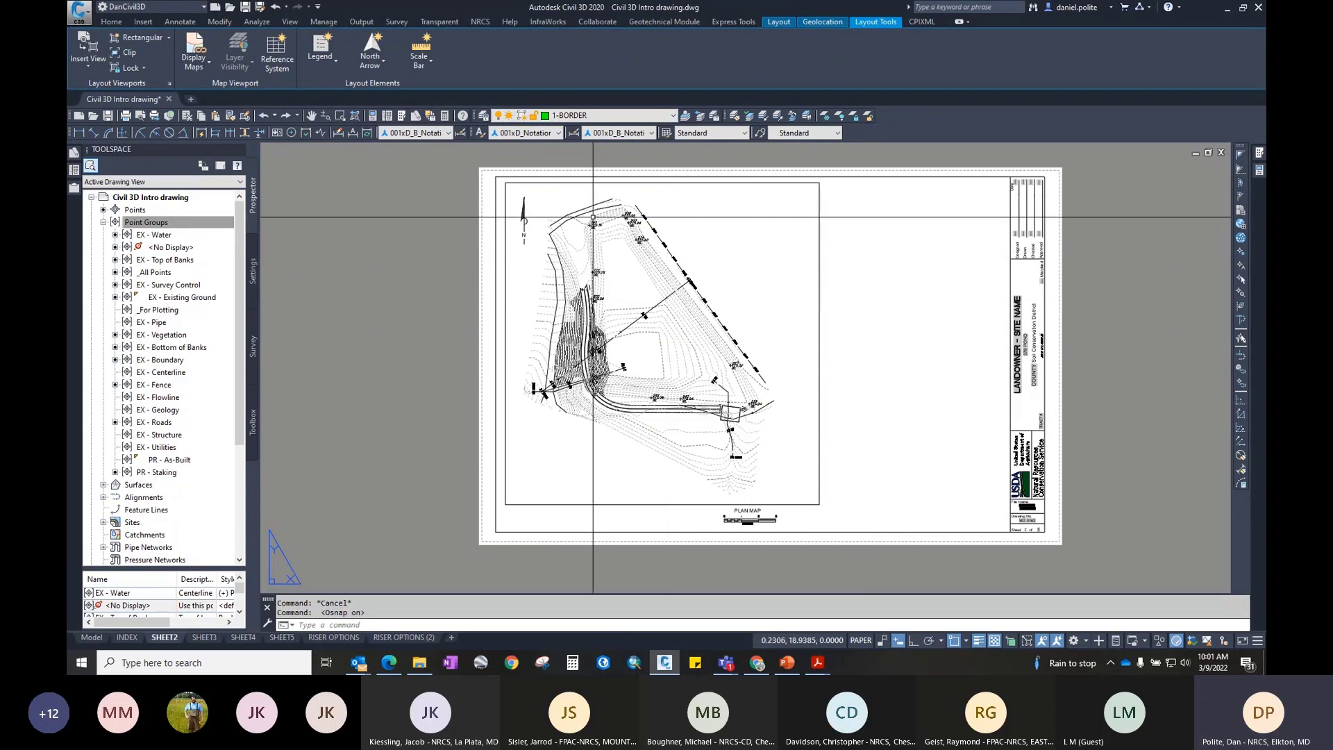
{"action": "type", "text": "pl"}
{"action": "key", "text": "Return"}
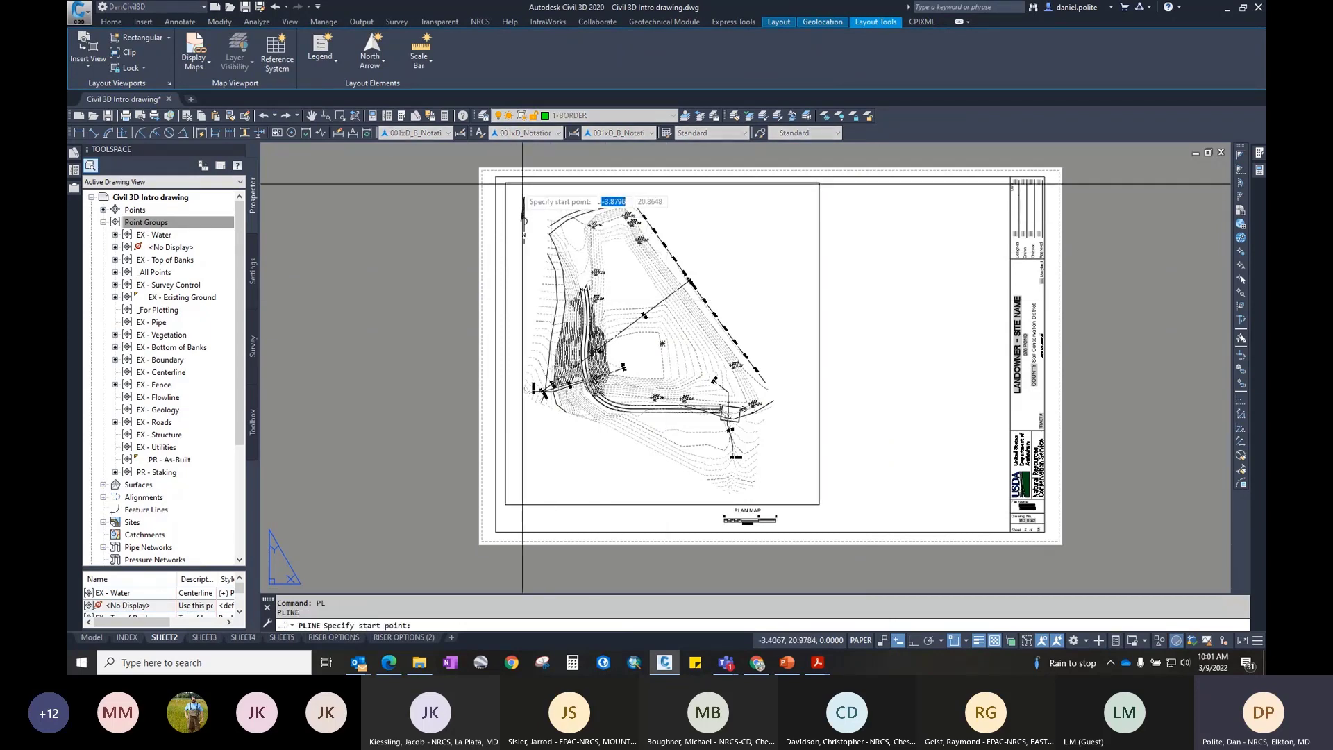
{"action": "left_click", "coordinate": [506, 183]}
{"action": "type", "text": "rectang"}
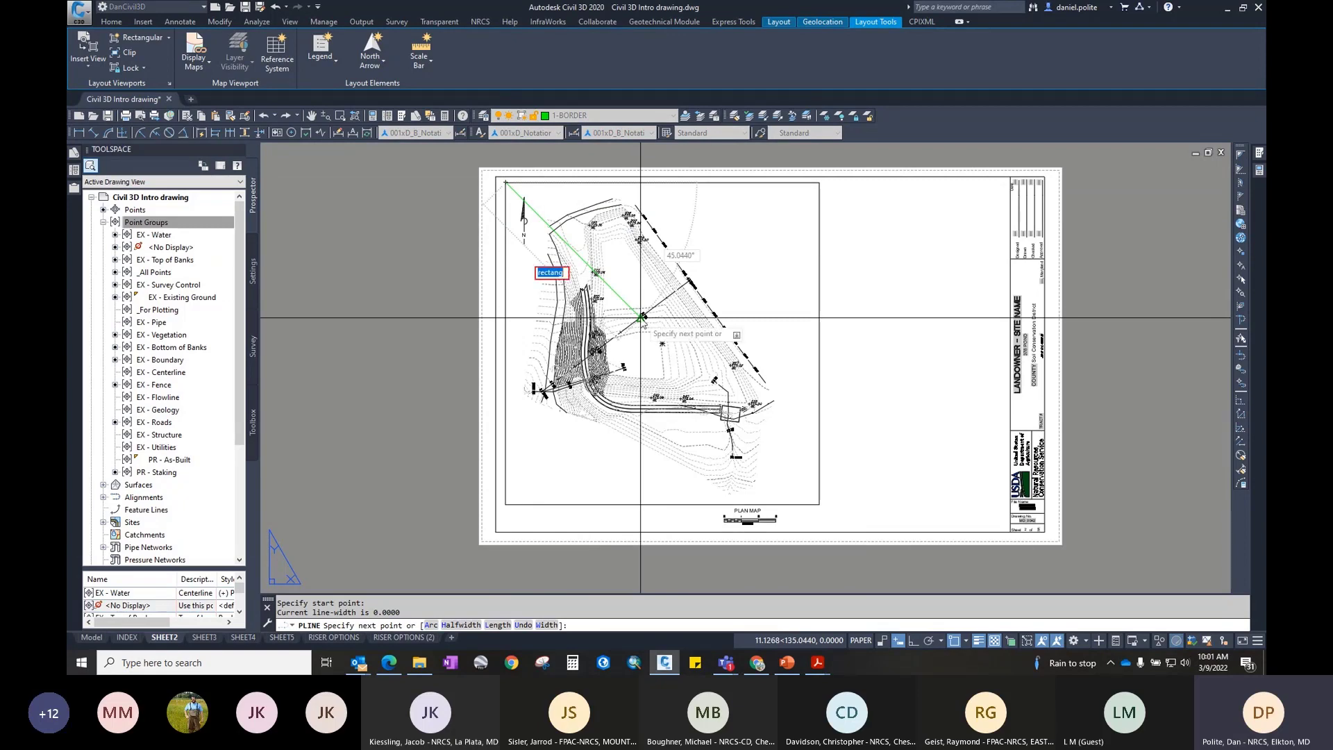
{"action": "key", "text": "Escape"}
{"action": "key", "text": "Escape"}
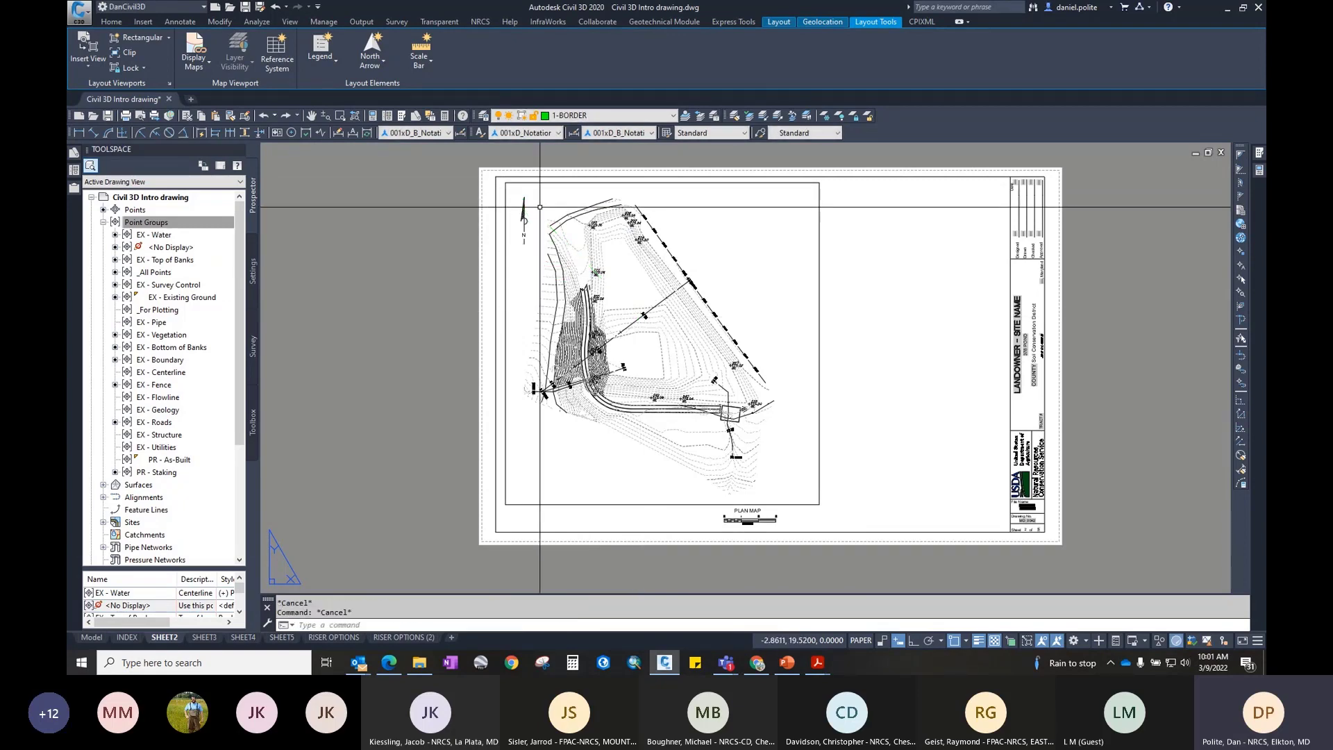
Step: Draw a rectangle over the plan map viewport's edges, from its upper-left corner to its lower-right corner
{"action": "type", "text": "rectang"}
{"action": "key", "text": "Return"}
{"action": "left_click", "coordinate": [506, 183]}
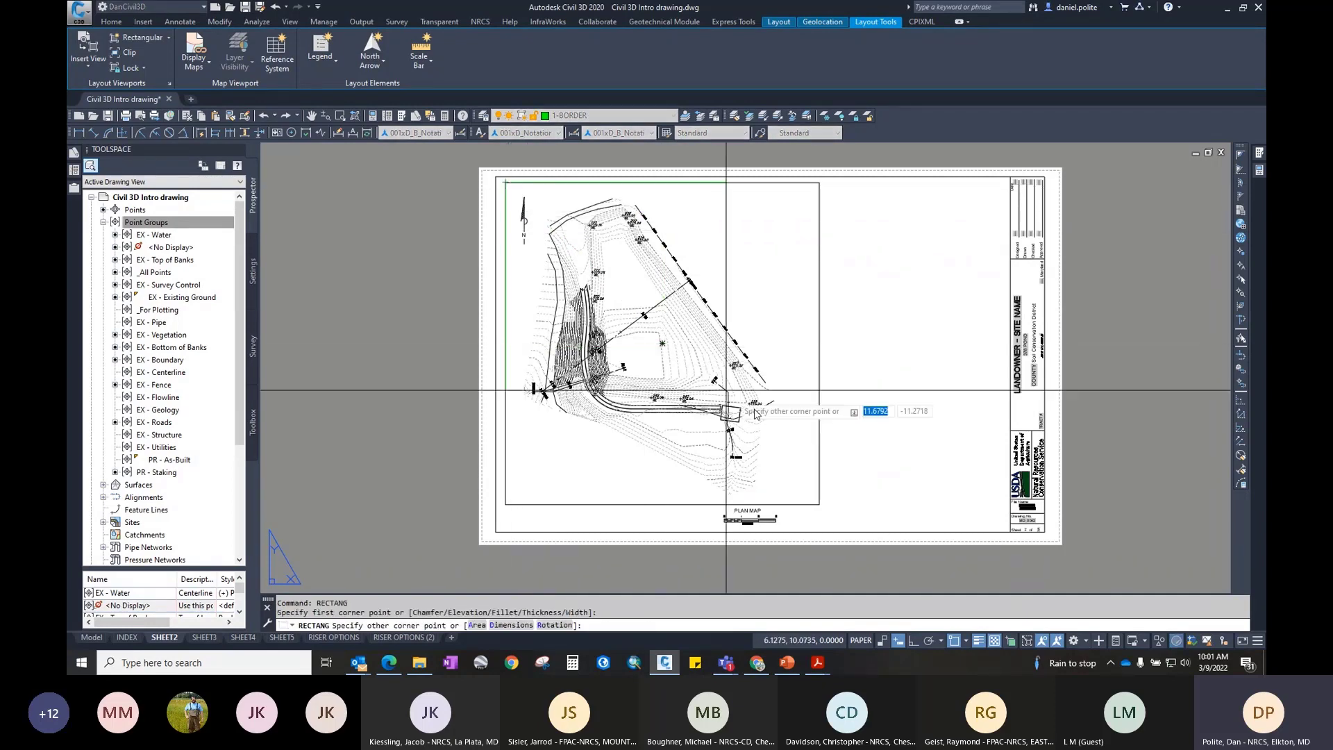
{"action": "left_click", "coordinate": [819, 502]}
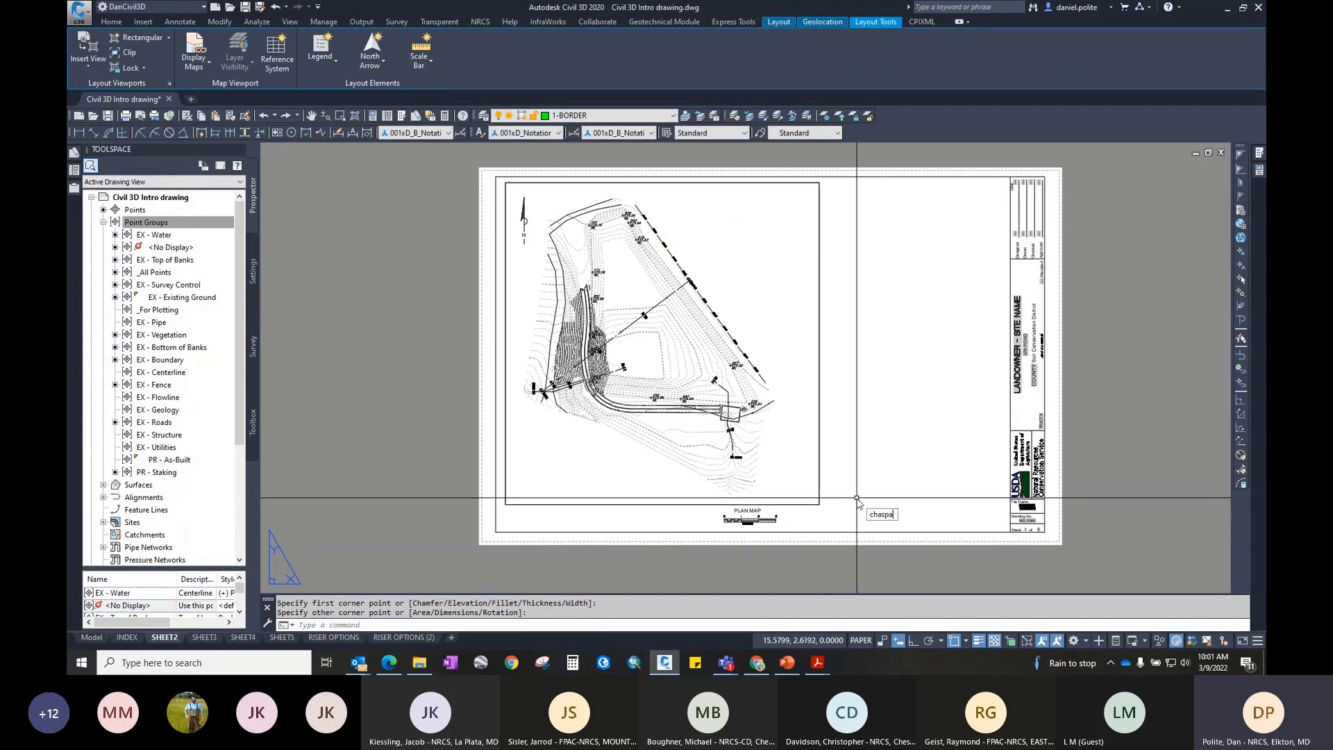
Step: Transfer the rectangle around the plan map viewport from paper space to model space with CHSPACE
{"action": "key", "text": "Escape"}
{"action": "key", "text": "Escape"}
{"action": "right_click", "coordinate": [854, 421]}
{"action": "mouse_move", "coordinate": [876, 445]}
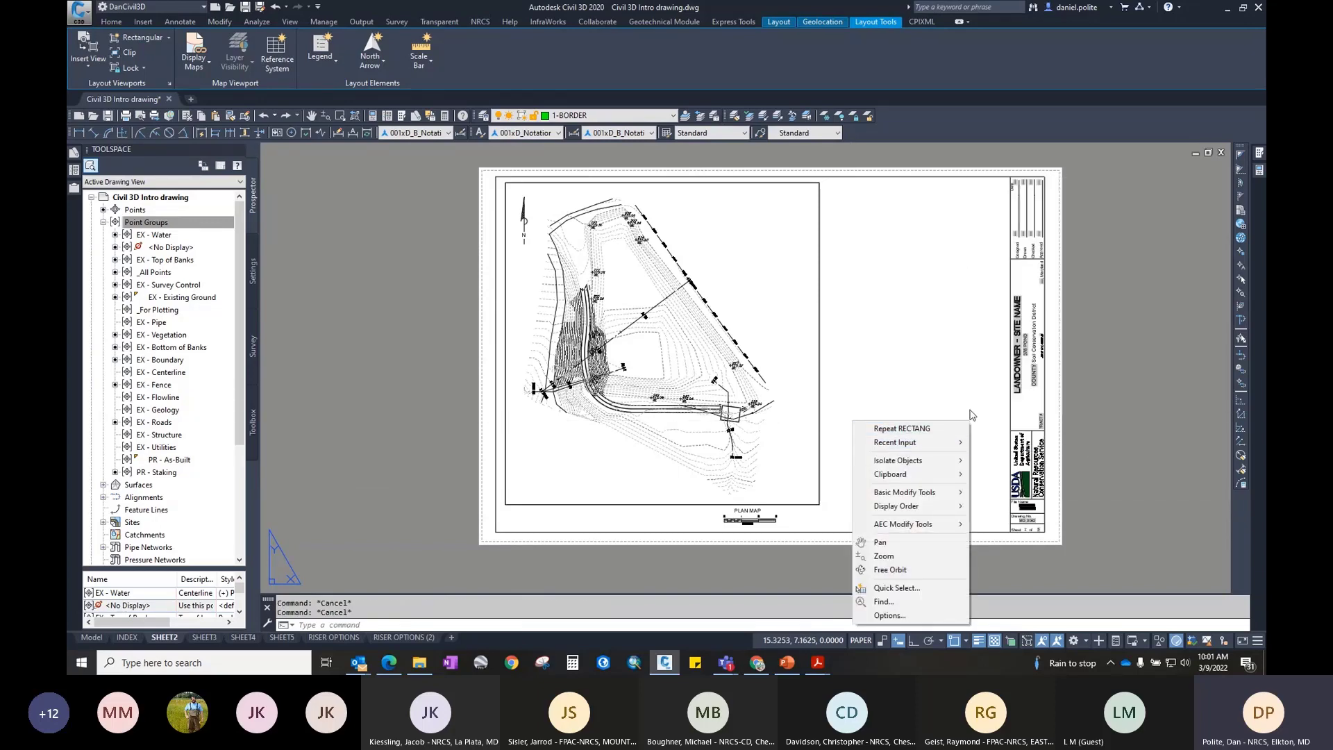
{"action": "left_click", "coordinate": [1013, 238]}
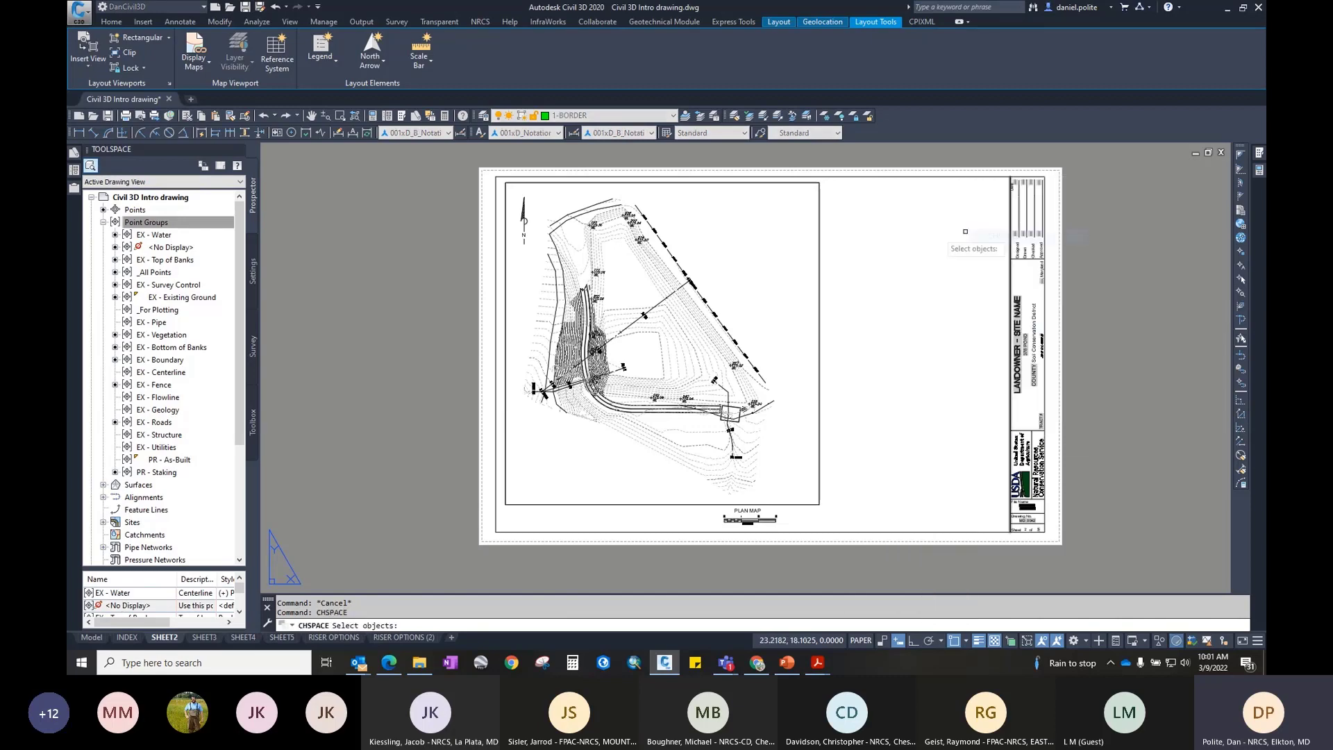
{"action": "left_click", "coordinate": [818, 241]}
{"action": "key", "text": "Return"}
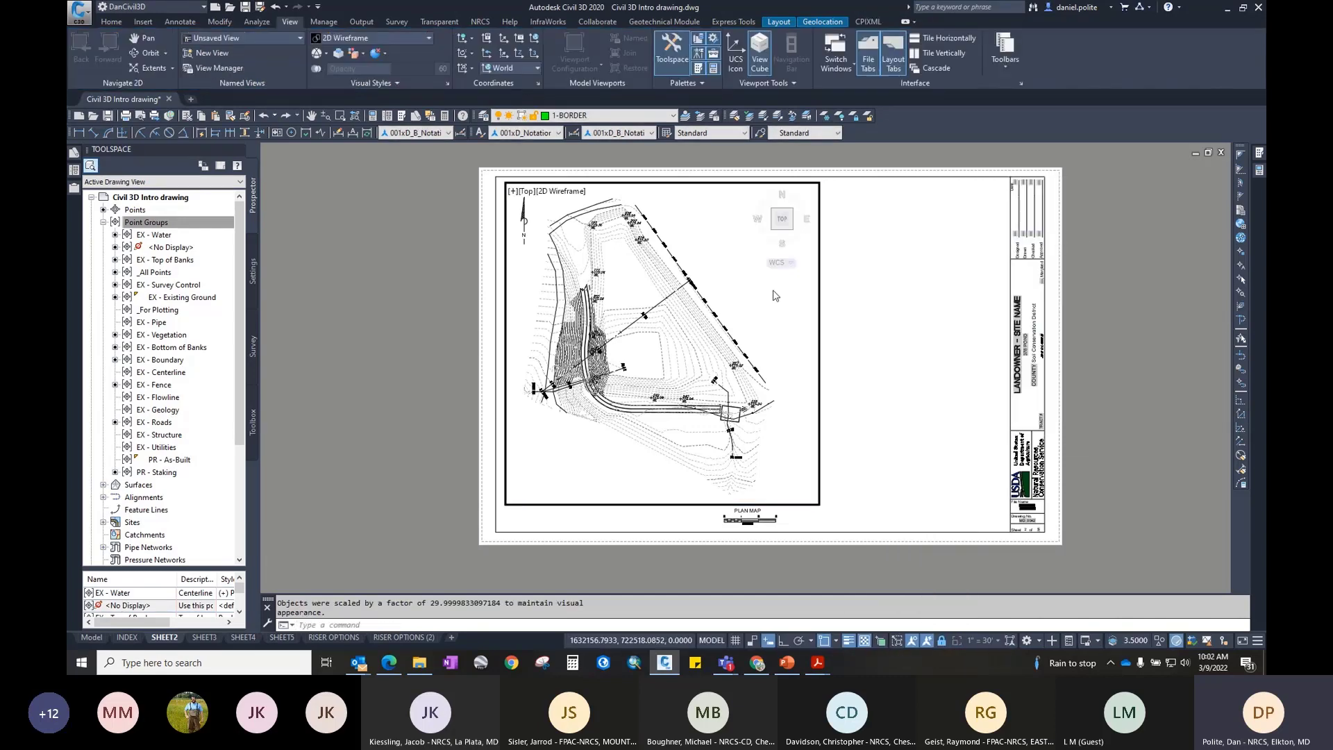
Step: Switch to model space and examine the transferred border rectangle around the plan
{"action": "left_click", "coordinate": [92, 636]}
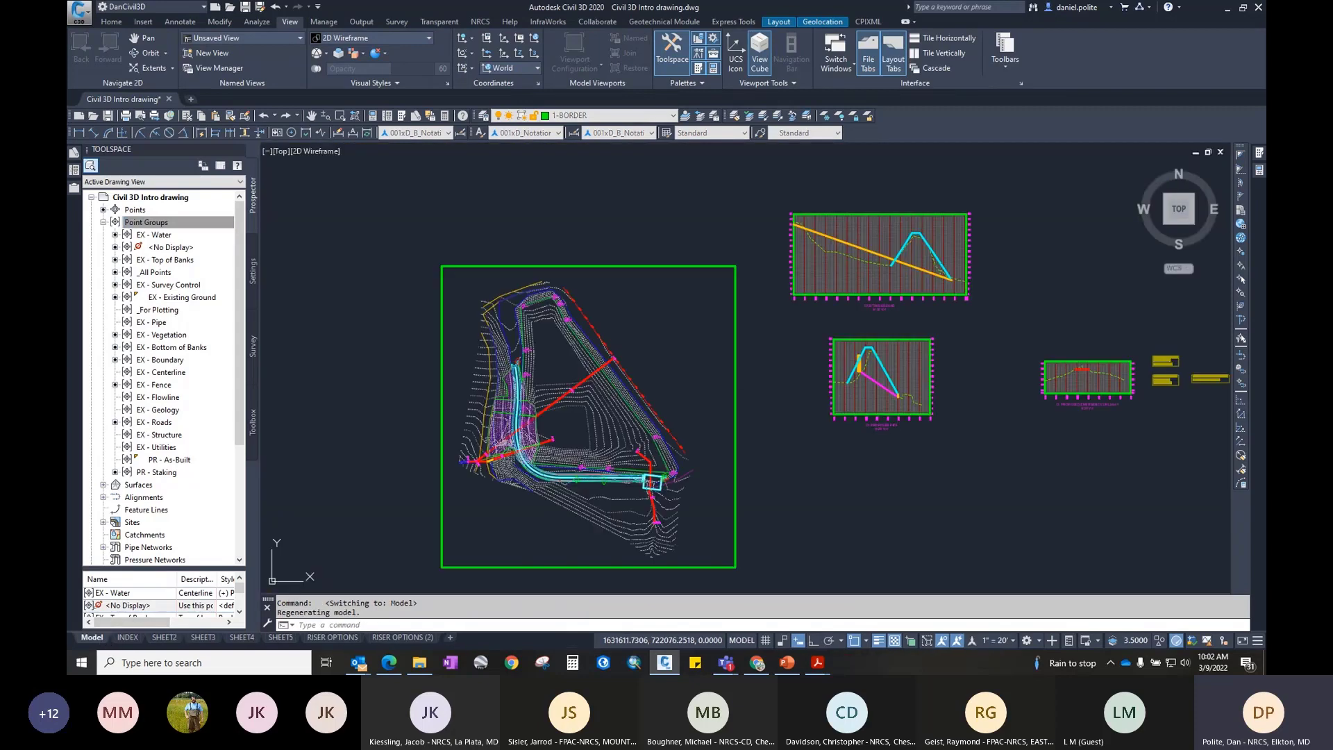
{"action": "left_click", "coordinate": [736, 272]}
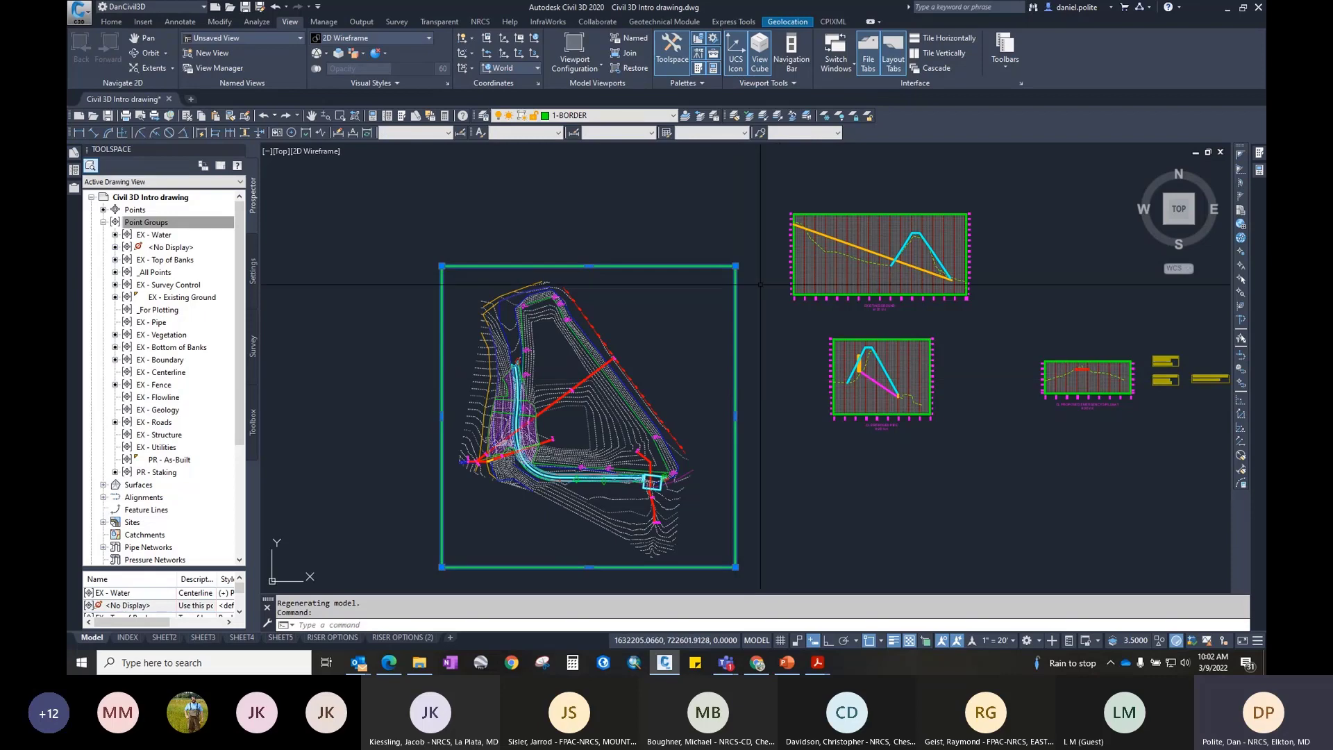
{"action": "scroll", "coordinate": [760, 284], "scroll_direction": "down", "scroll_amount": 2}
{"action": "middle_click_drag", "start_coordinate": [750, 334], "coordinate": [696, 302]}
{"action": "scroll", "coordinate": [696, 268], "scroll_direction": "up", "scroll_amount": 2}
{"action": "key", "text": "Escape"}
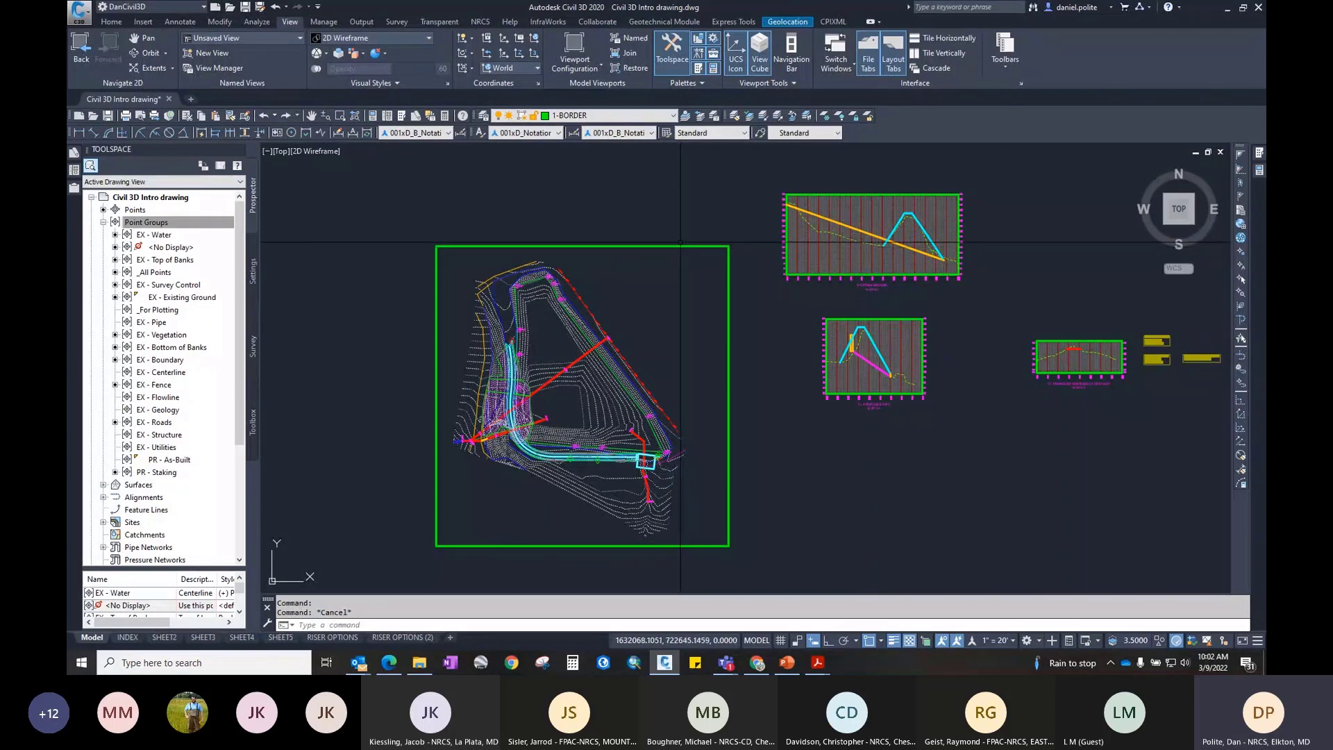
Step: Delete the transferred border rectangle around the plan in model space
{"action": "left_click", "coordinate": [680, 245]}
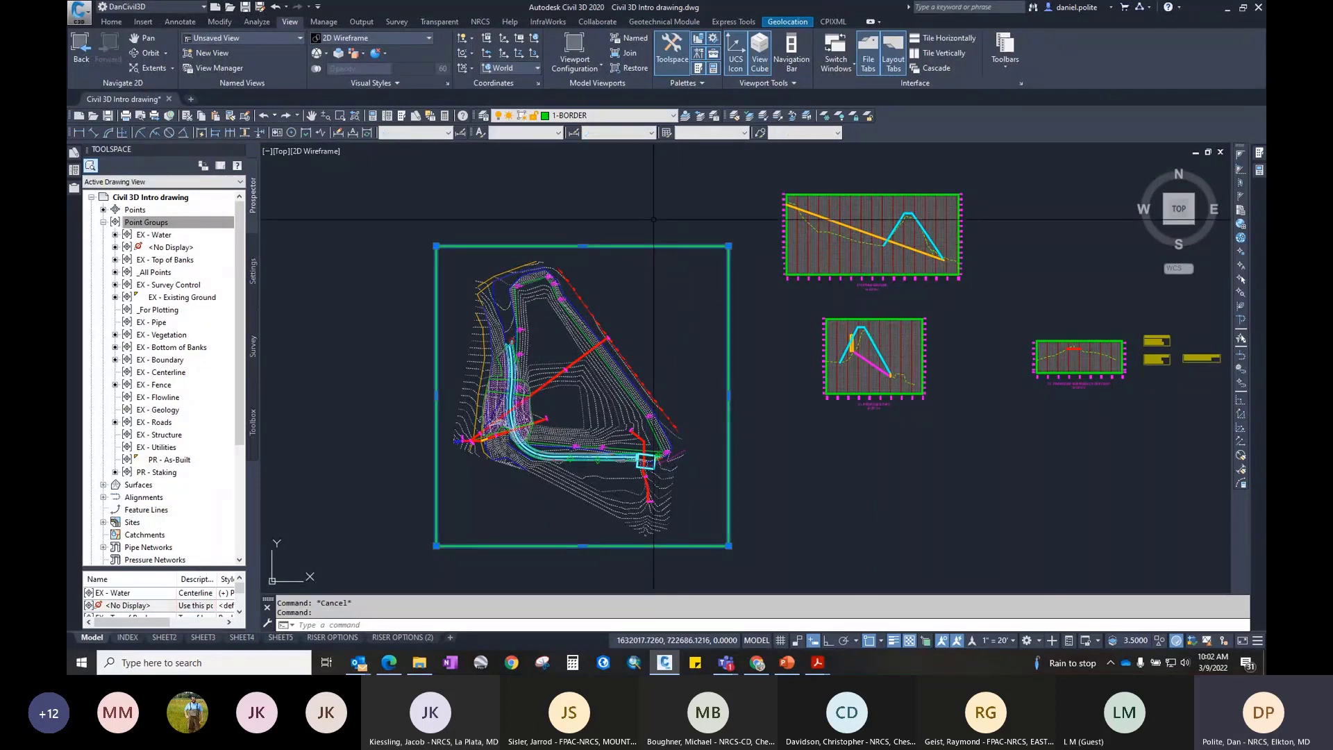
{"action": "key", "text": "Delete"}
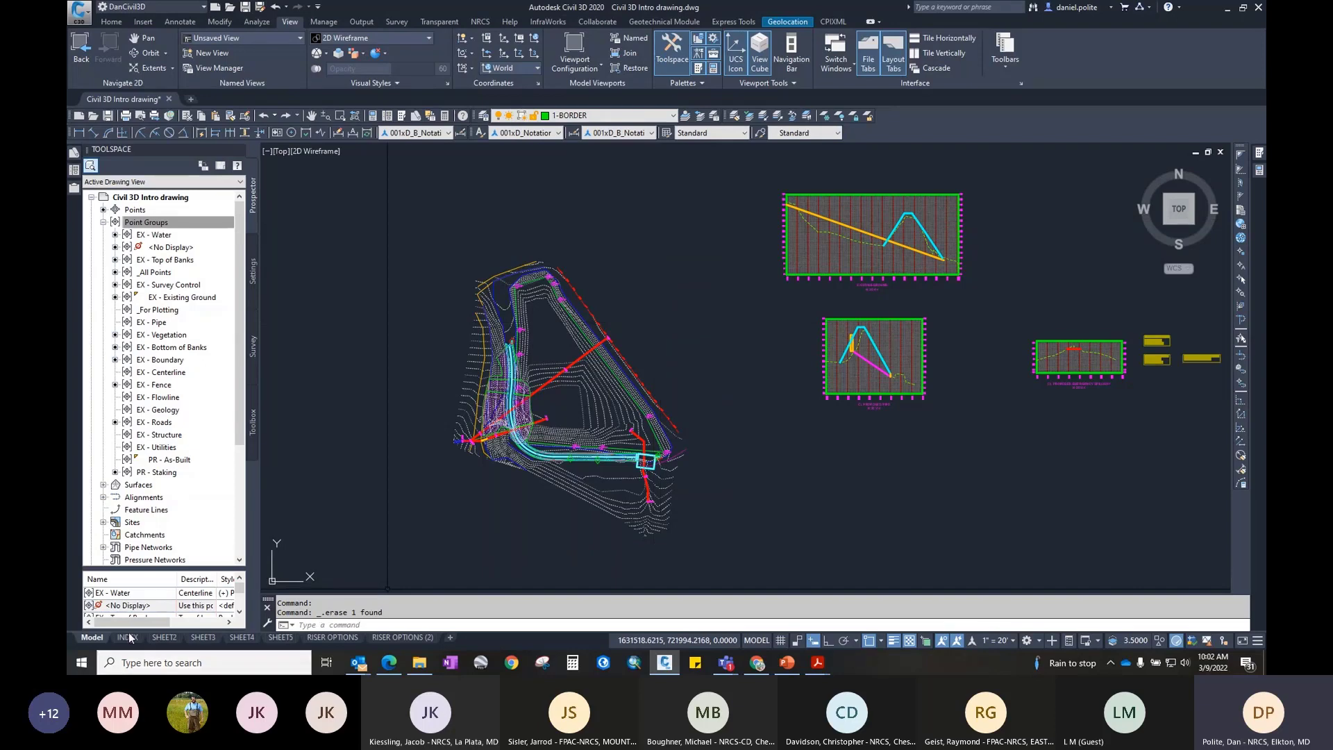
{"action": "mouse_move", "coordinate": [131, 639]}
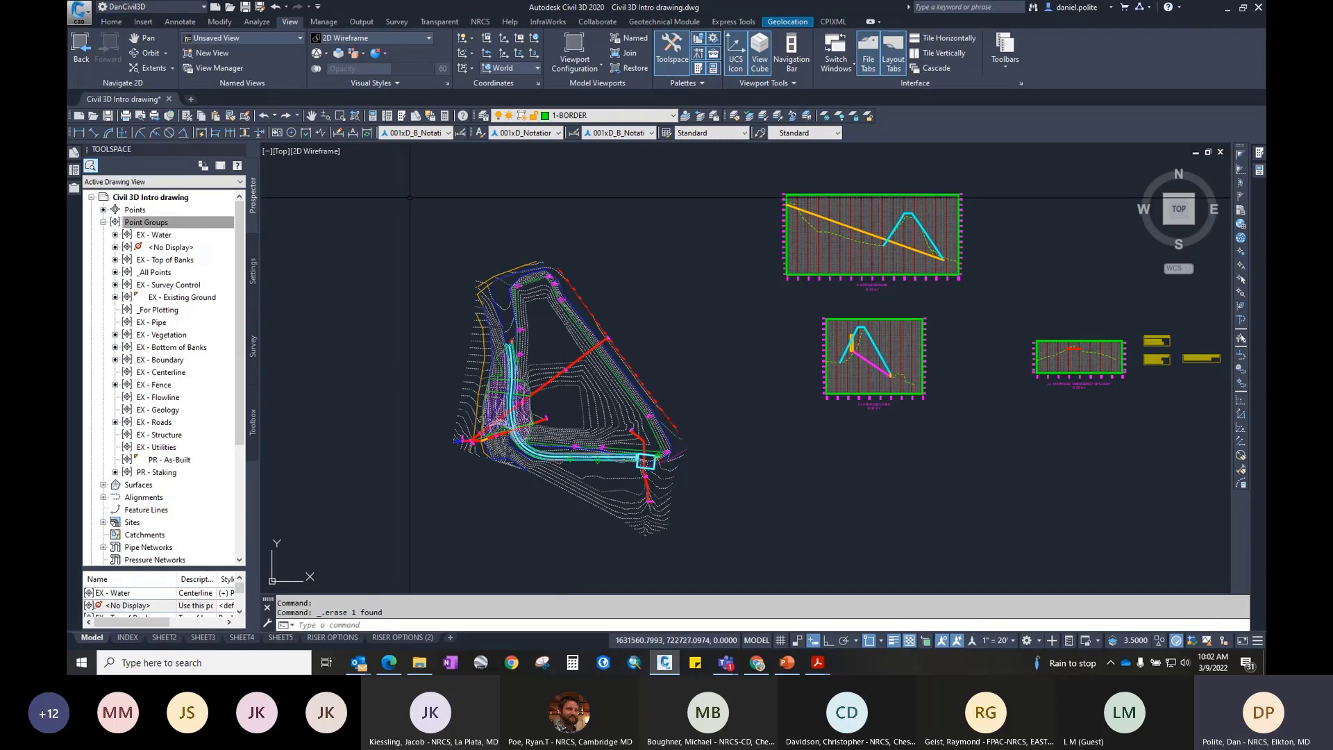
Step: Show the AutoCAD Zoom toolbar and dock it at the end of the row after the Styles toolbar
{"action": "left_click", "coordinate": [112, 22]}
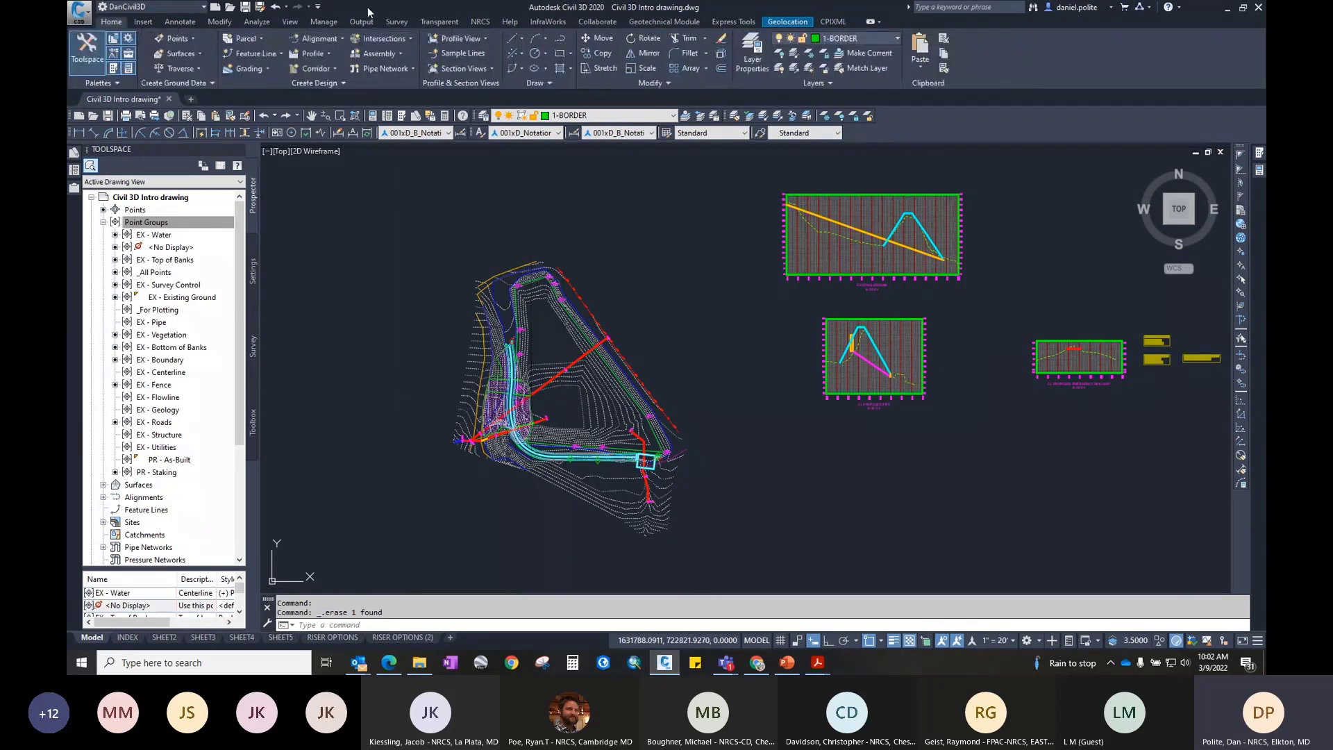
{"action": "left_click", "coordinate": [289, 22]}
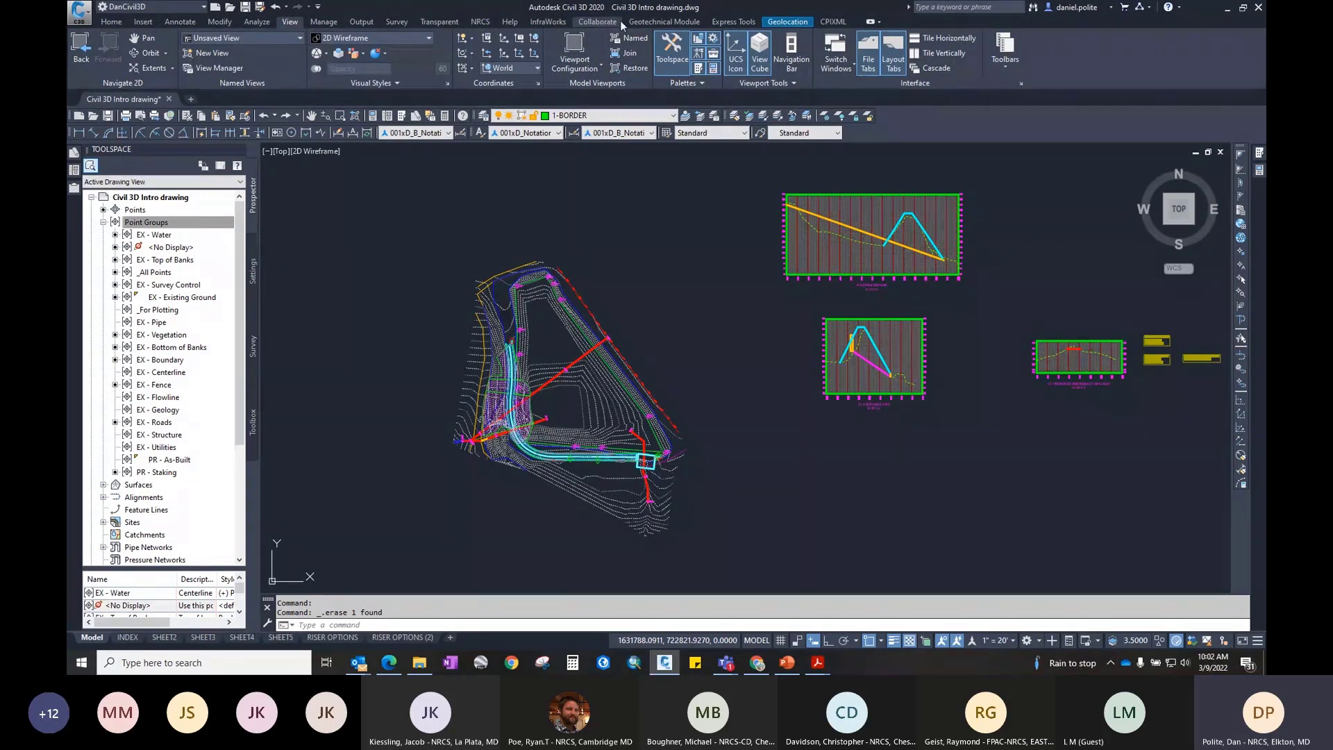
{"action": "left_click", "coordinate": [995, 66]}
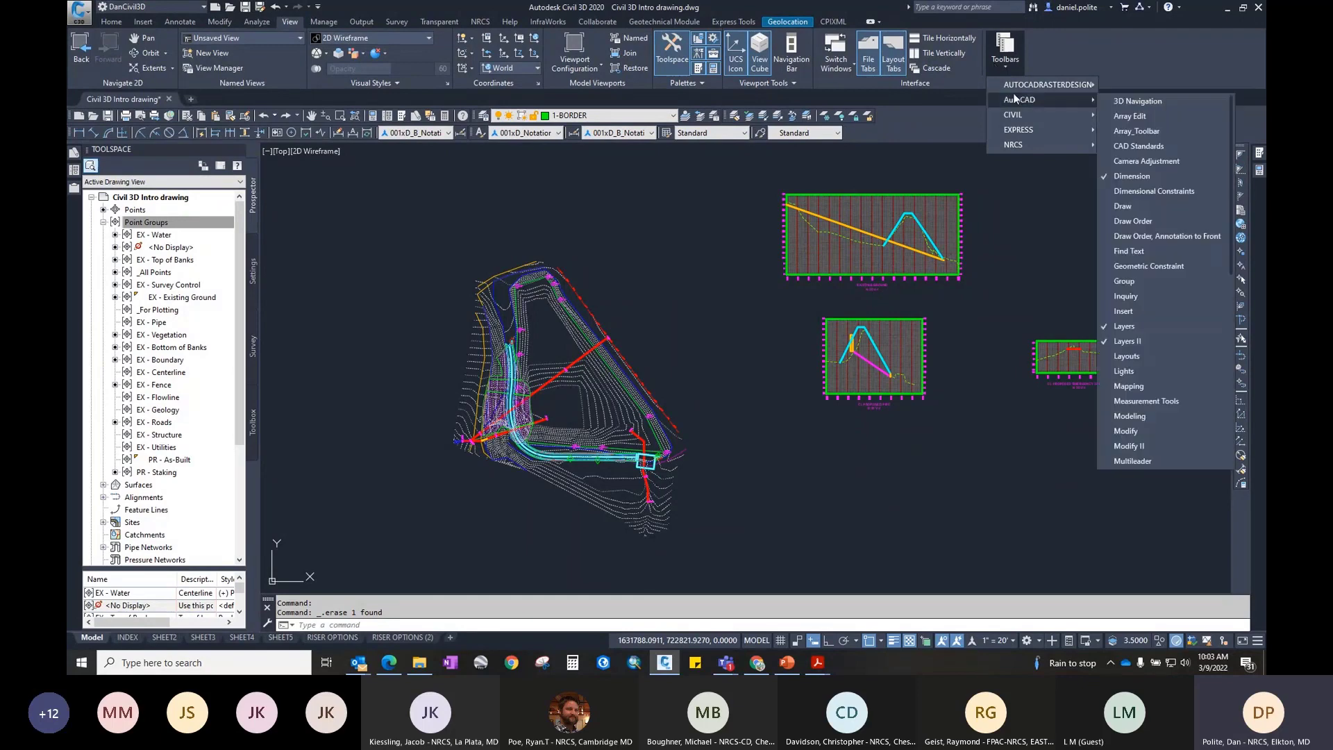
{"action": "mouse_move", "coordinate": [1015, 115]}
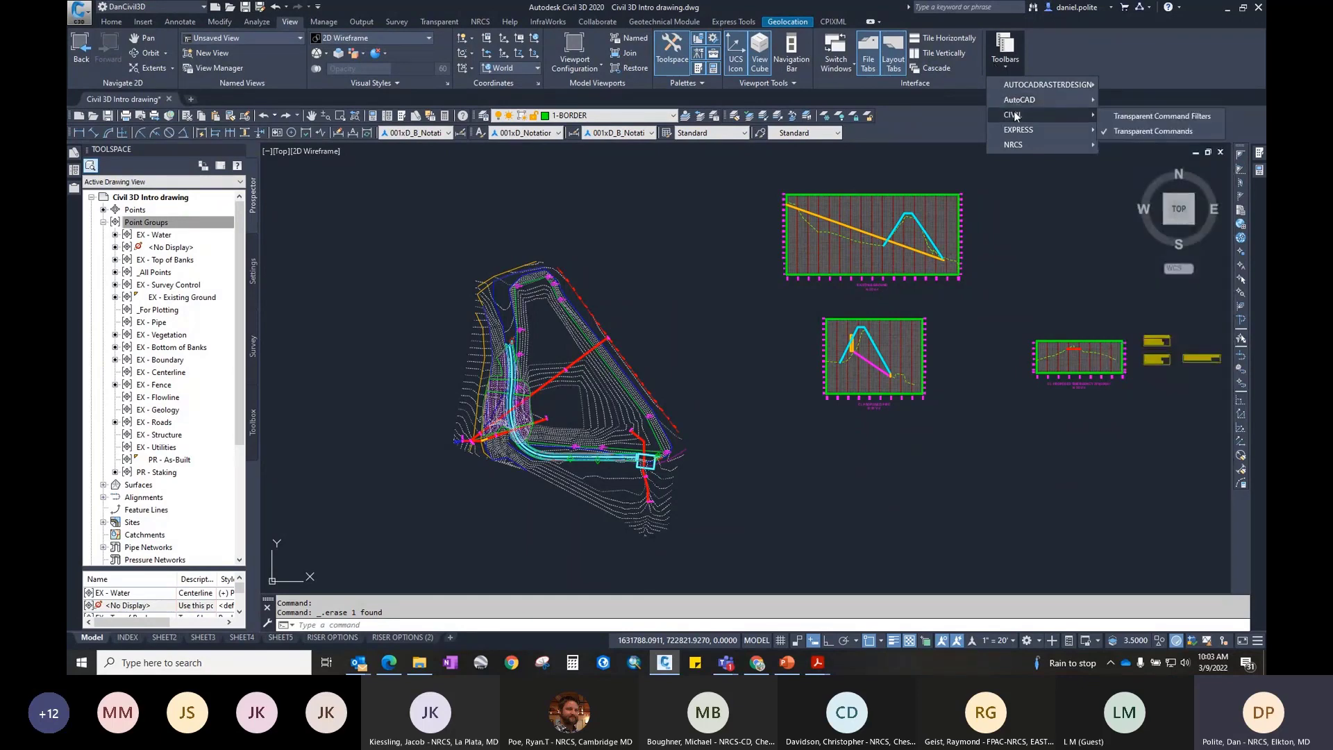
{"action": "mouse_move", "coordinate": [1020, 144]}
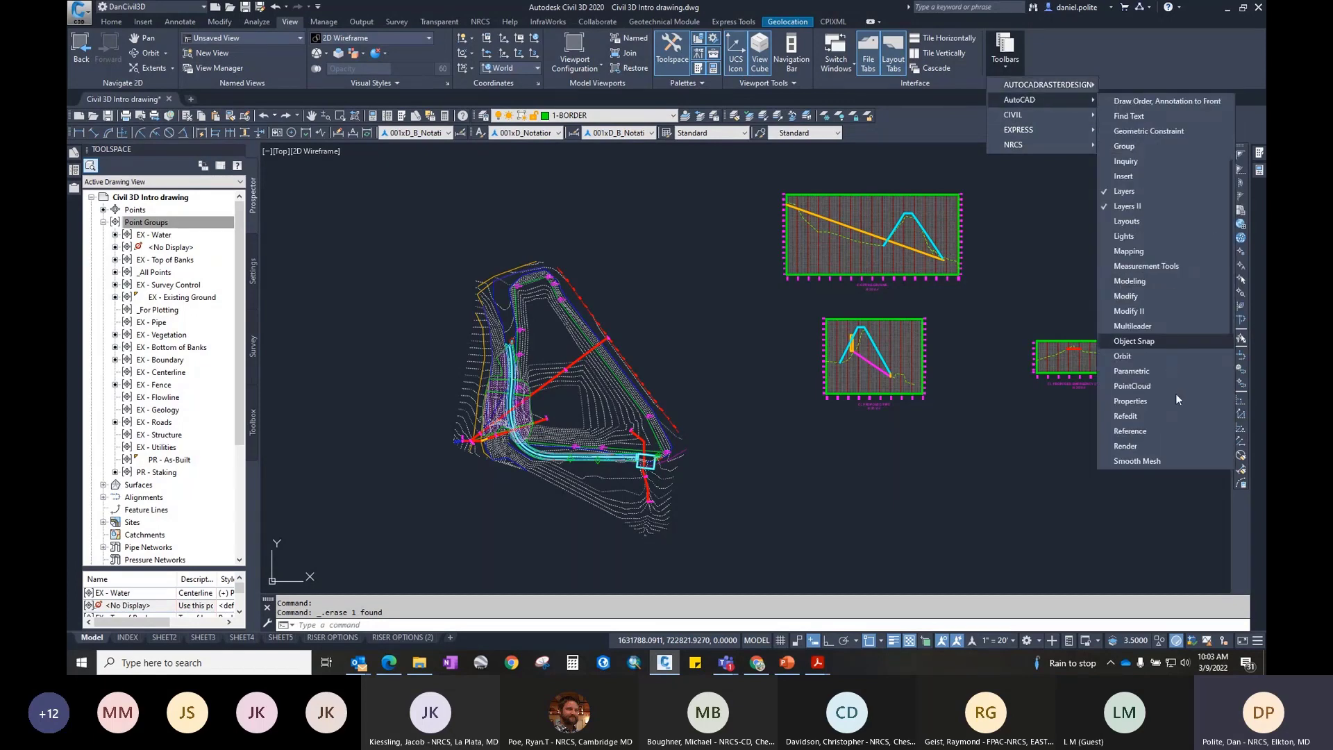
{"action": "scroll", "coordinate": [1151, 376], "scroll_direction": "down", "scroll_amount": 6}
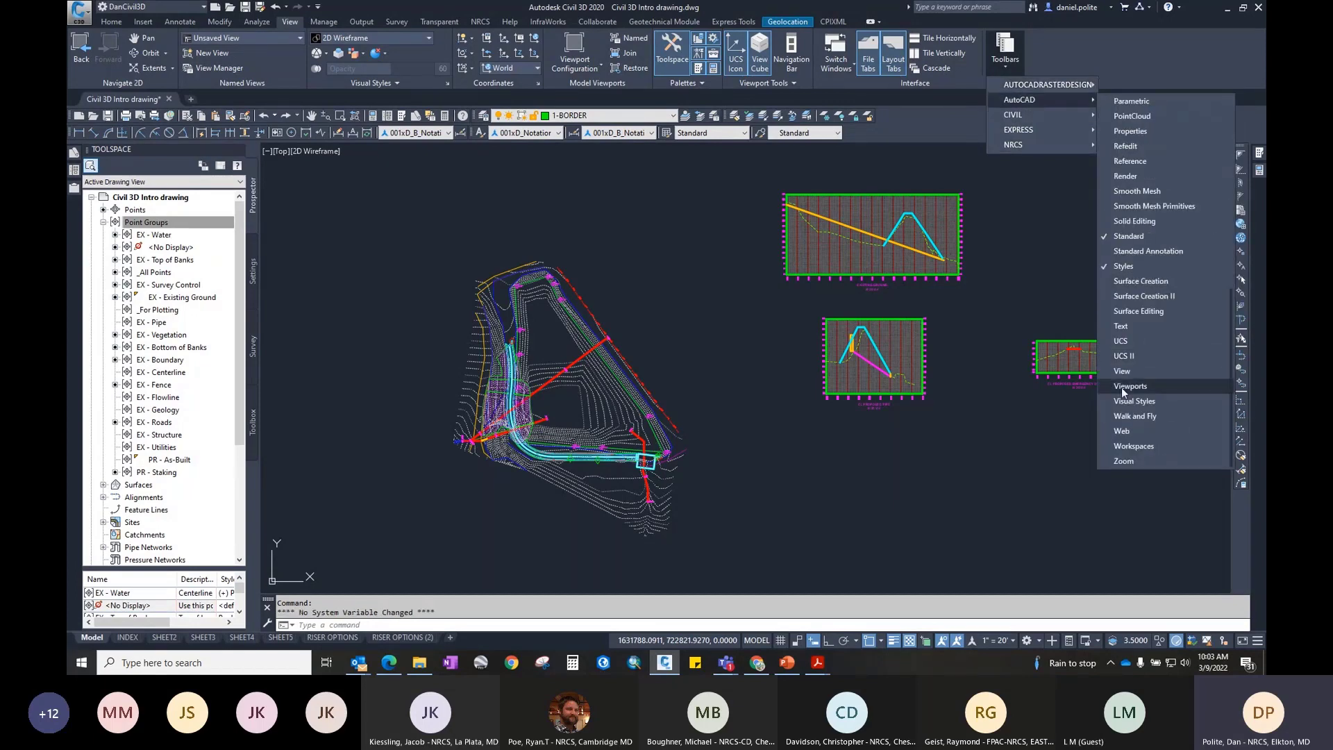
{"action": "left_click", "coordinate": [1135, 458]}
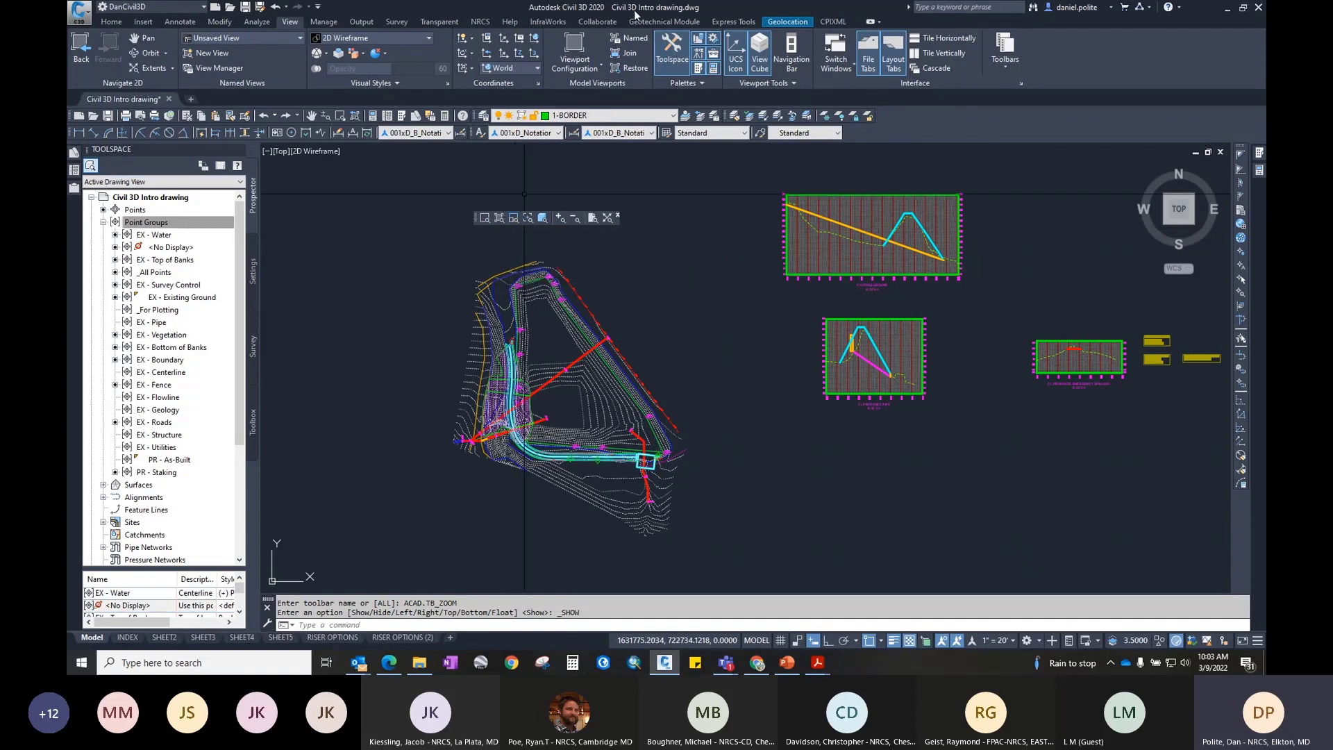
{"action": "left_click_drag", "start_coordinate": [476, 218], "coordinate": [506, 202]}
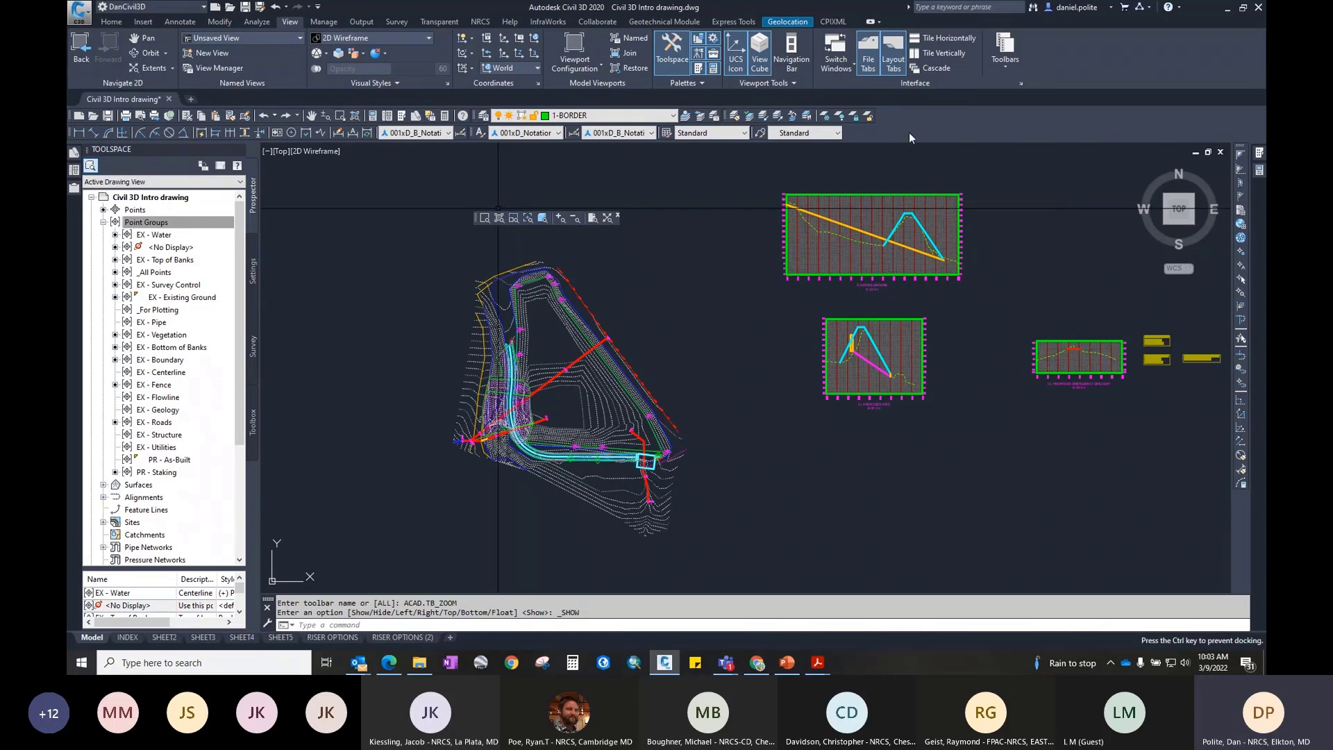
{"action": "left_click_drag", "start_coordinate": [909, 132], "coordinate": [909, 132]}
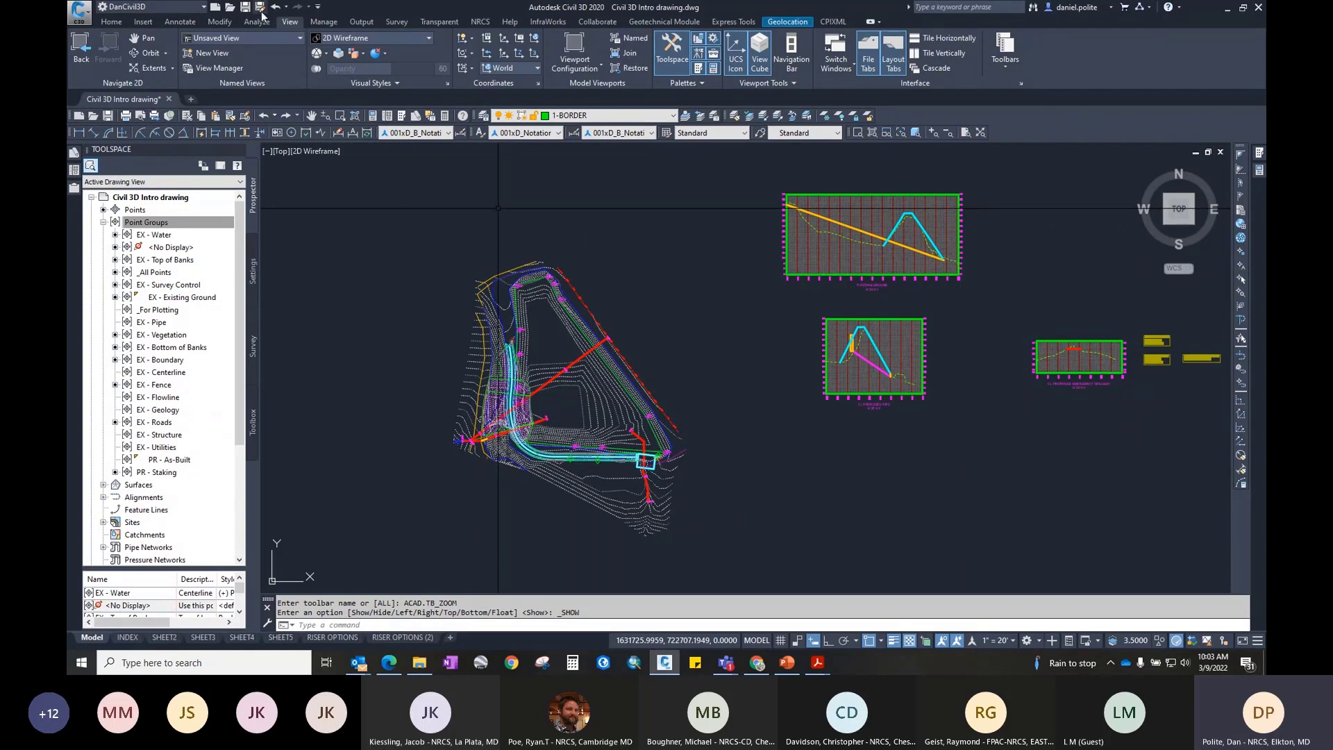
Step: Hide the docked AutoCAD Zoom toolbar
{"action": "left_click", "coordinate": [1020, 82]}
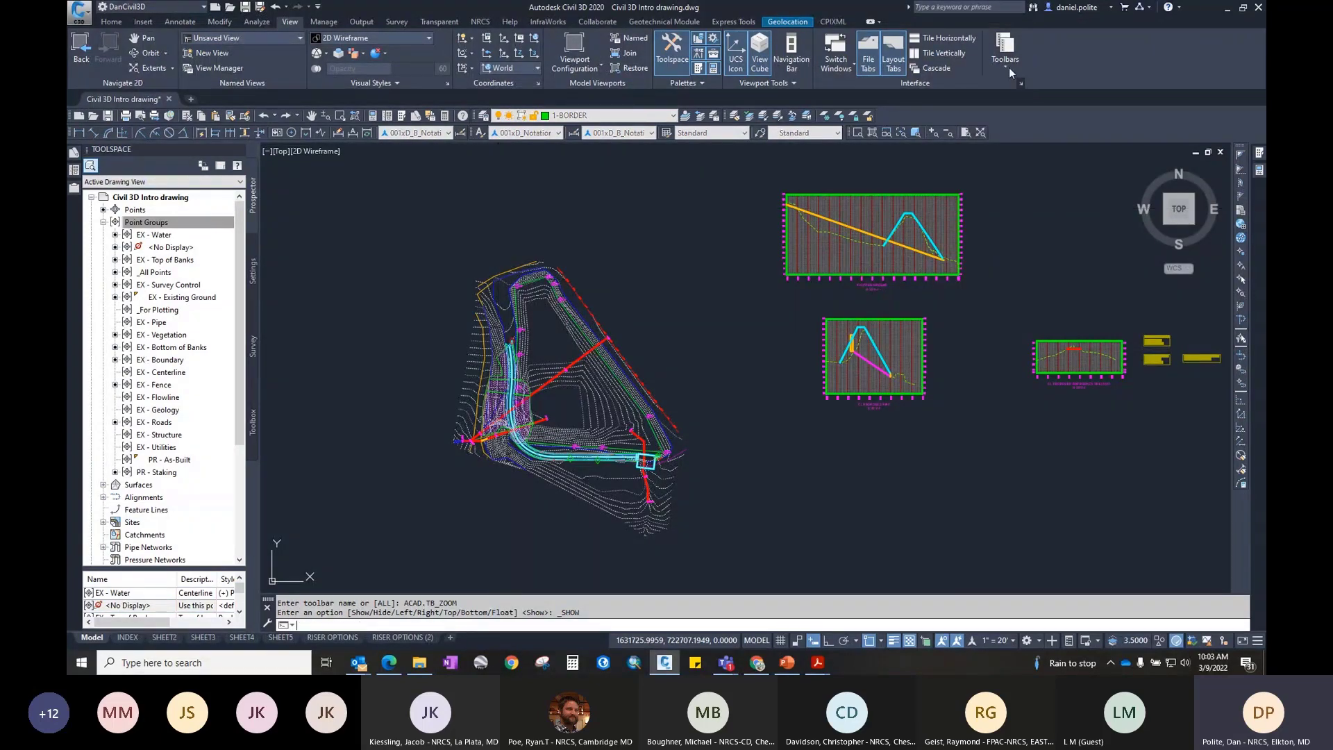
{"action": "left_click", "coordinate": [801, 143]}
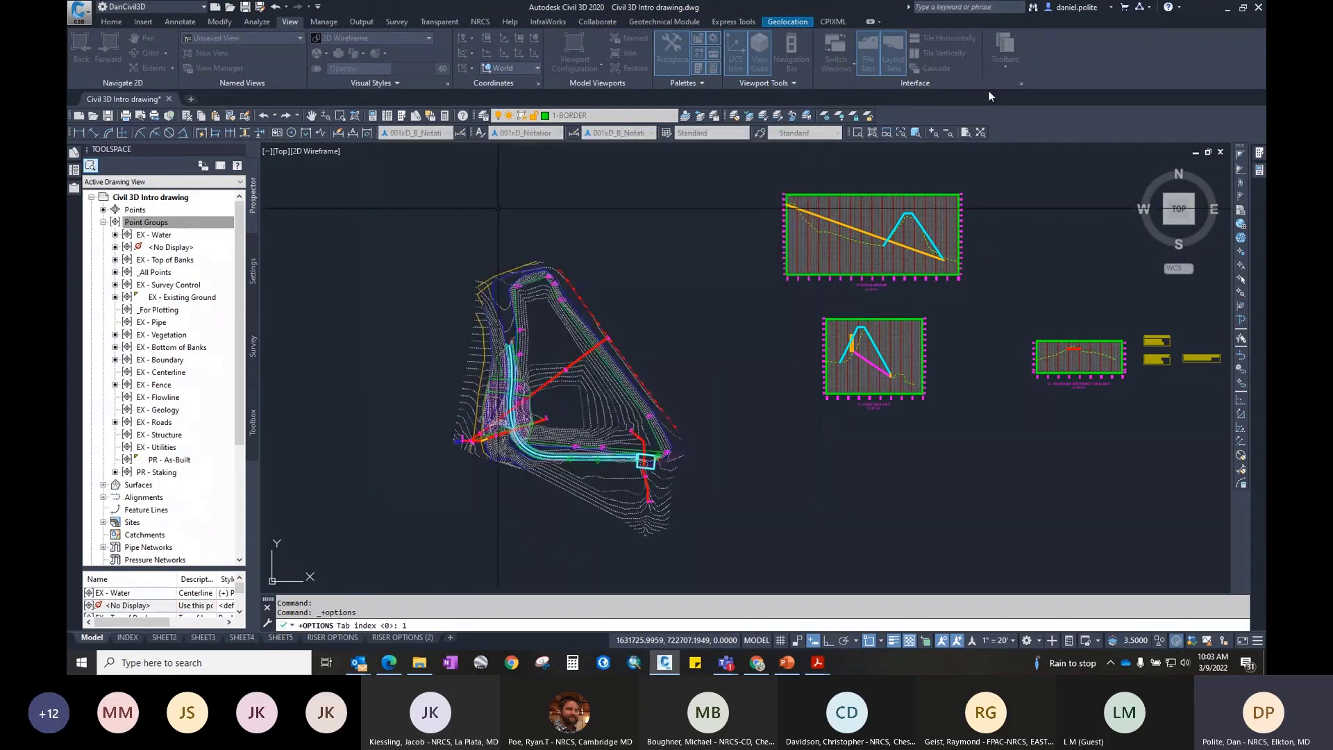
{"action": "left_click", "coordinate": [1007, 65]}
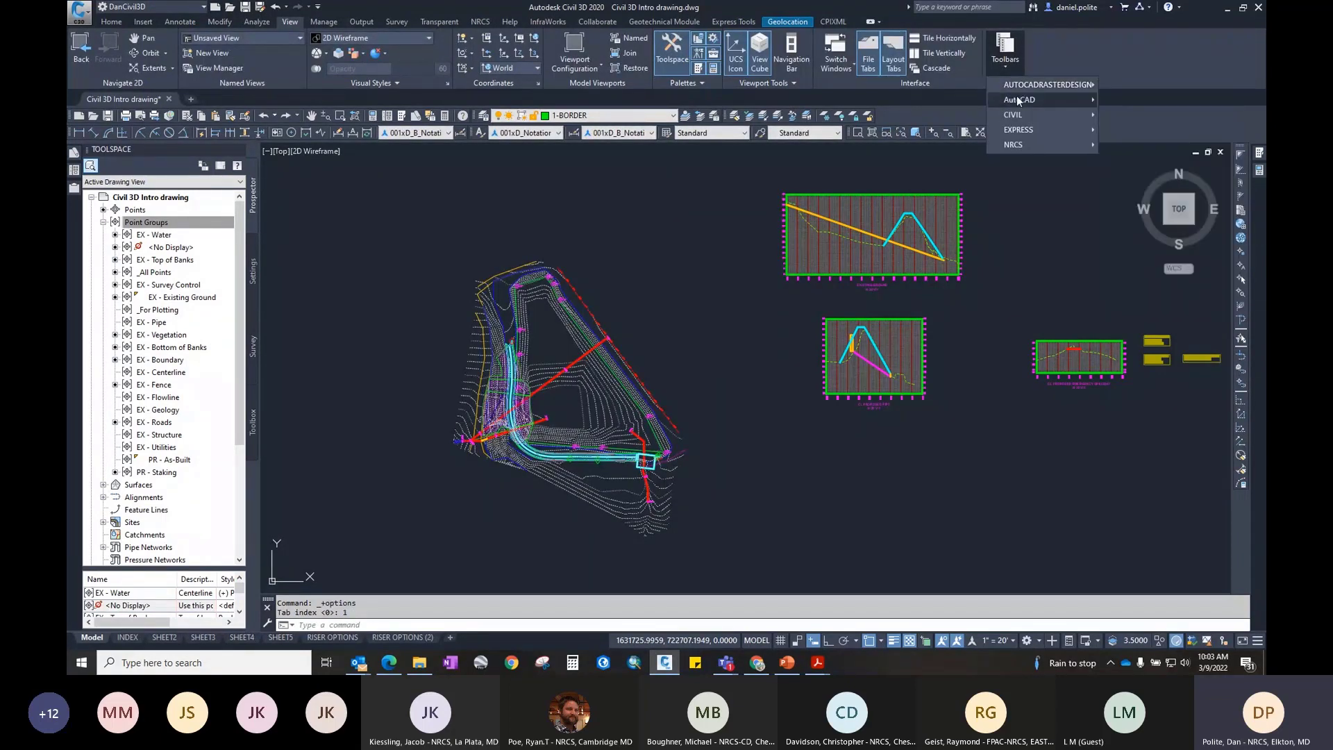
{"action": "mouse_move", "coordinate": [1016, 97]}
{"action": "scroll", "coordinate": [1161, 424], "scroll_direction": "down", "scroll_amount": 8}
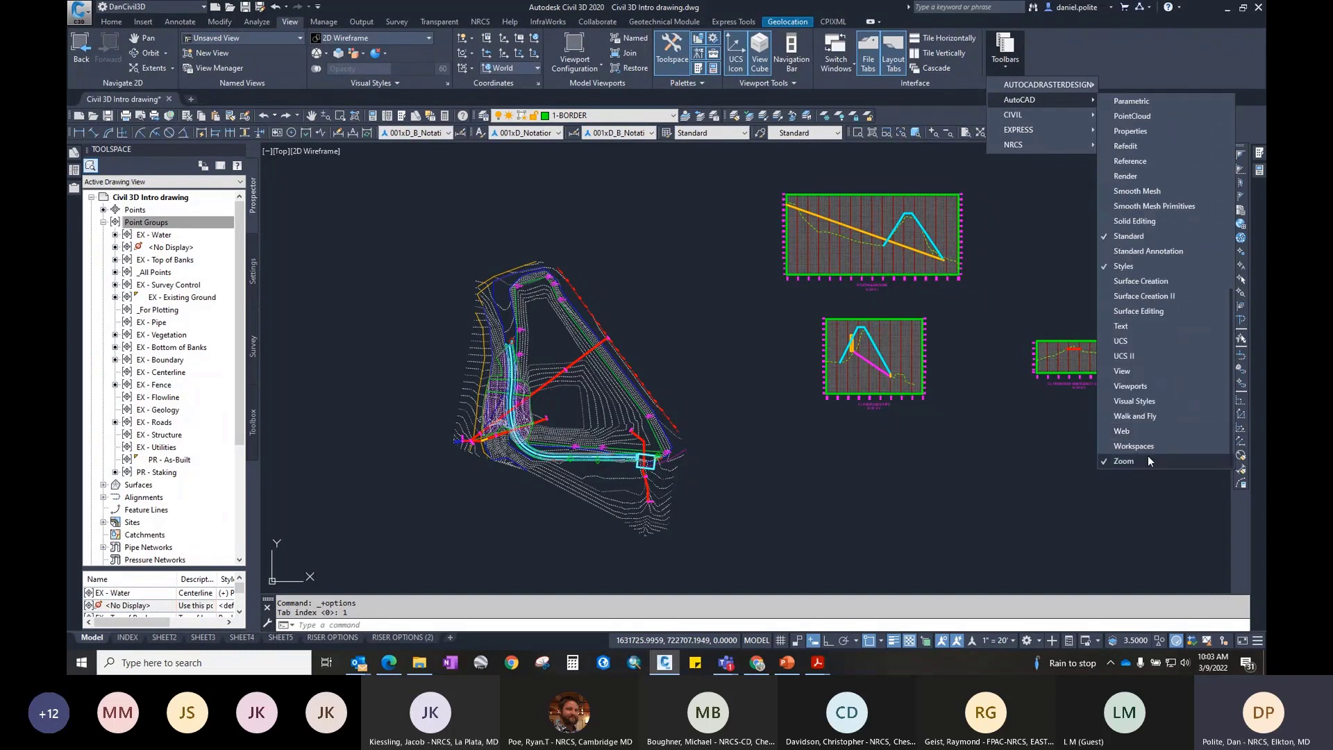
{"action": "left_click", "coordinate": [1148, 458]}
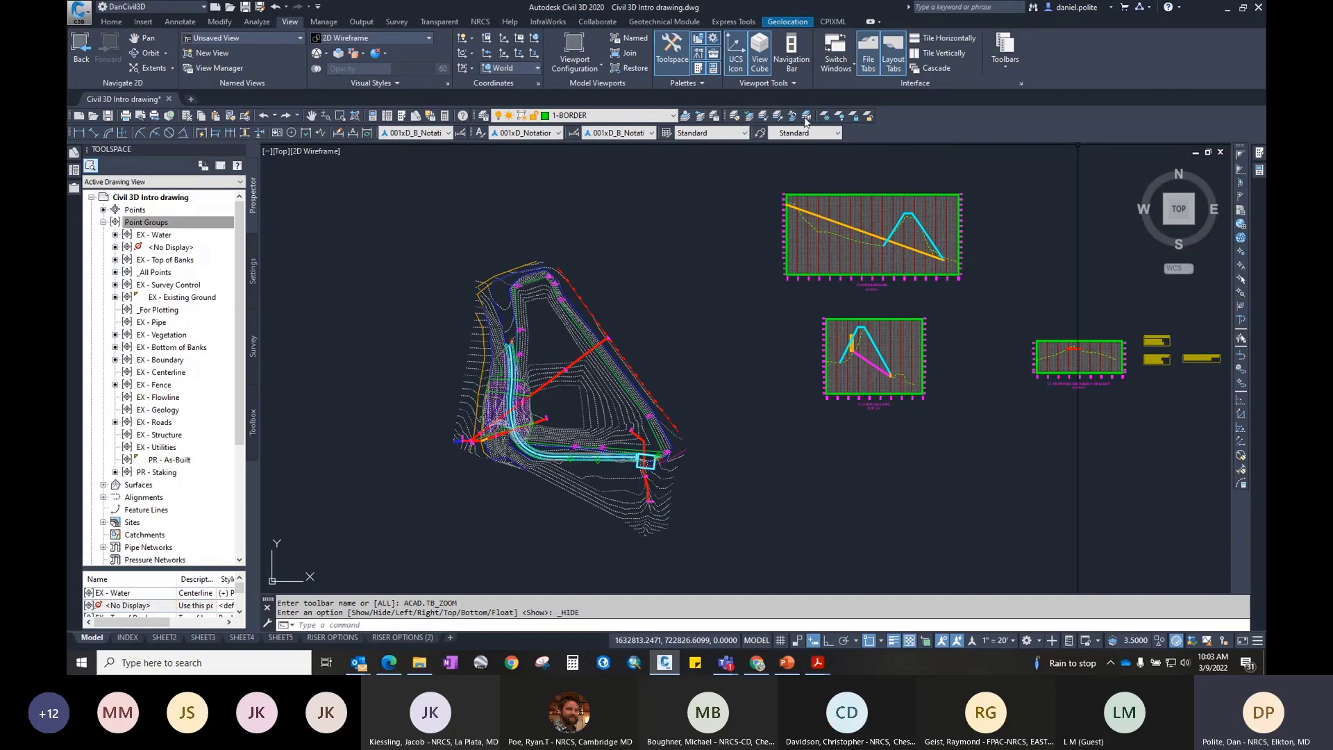
Step: Look through the list of AutoCAD toolbars down to Zoom, and close it without changing any
{"action": "right_click", "coordinate": [726, 120]}
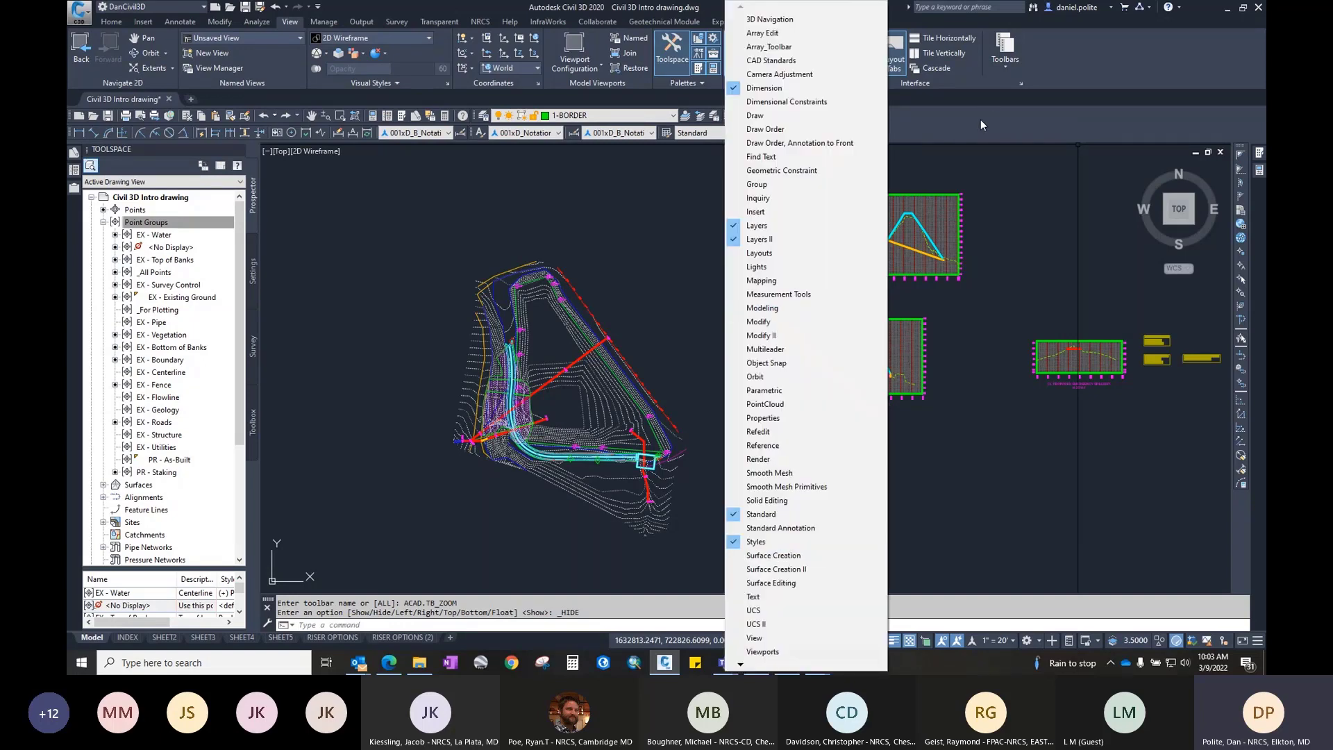
{"action": "right_click", "coordinate": [952, 123]}
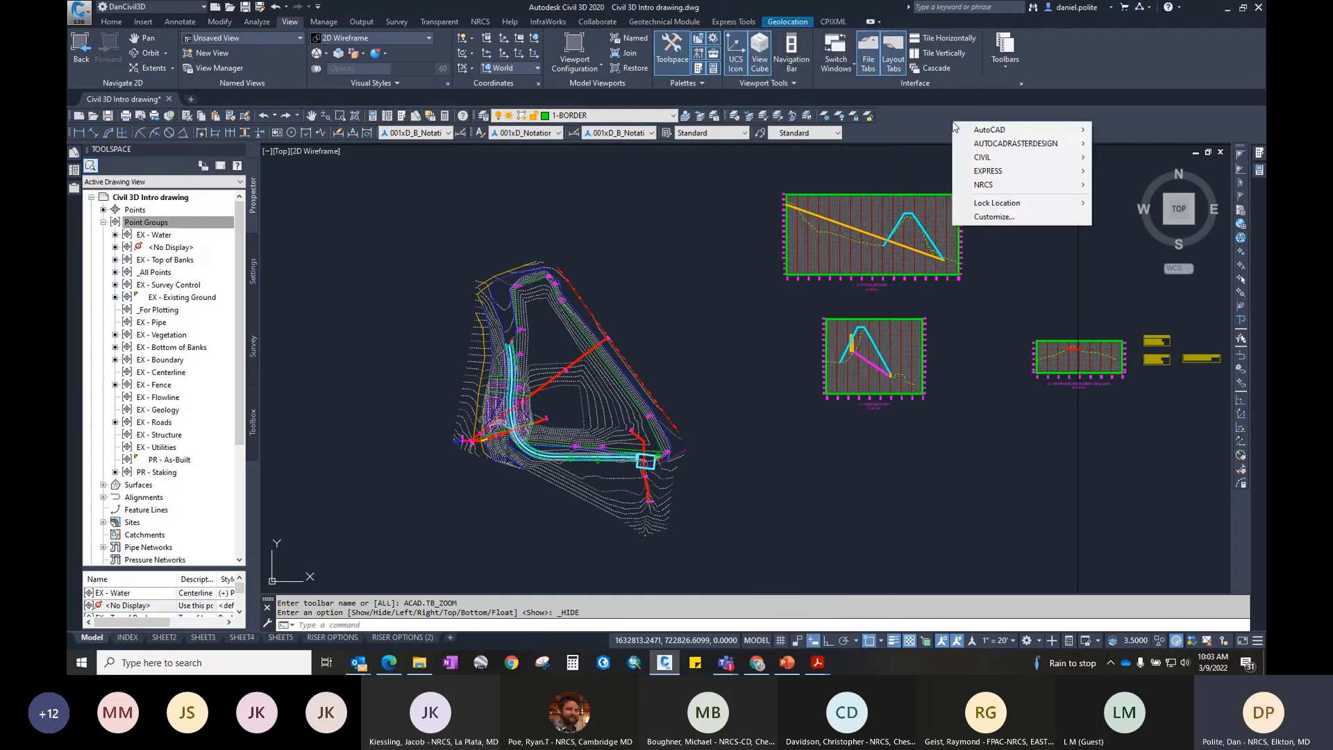
{"action": "mouse_move", "coordinate": [970, 131]}
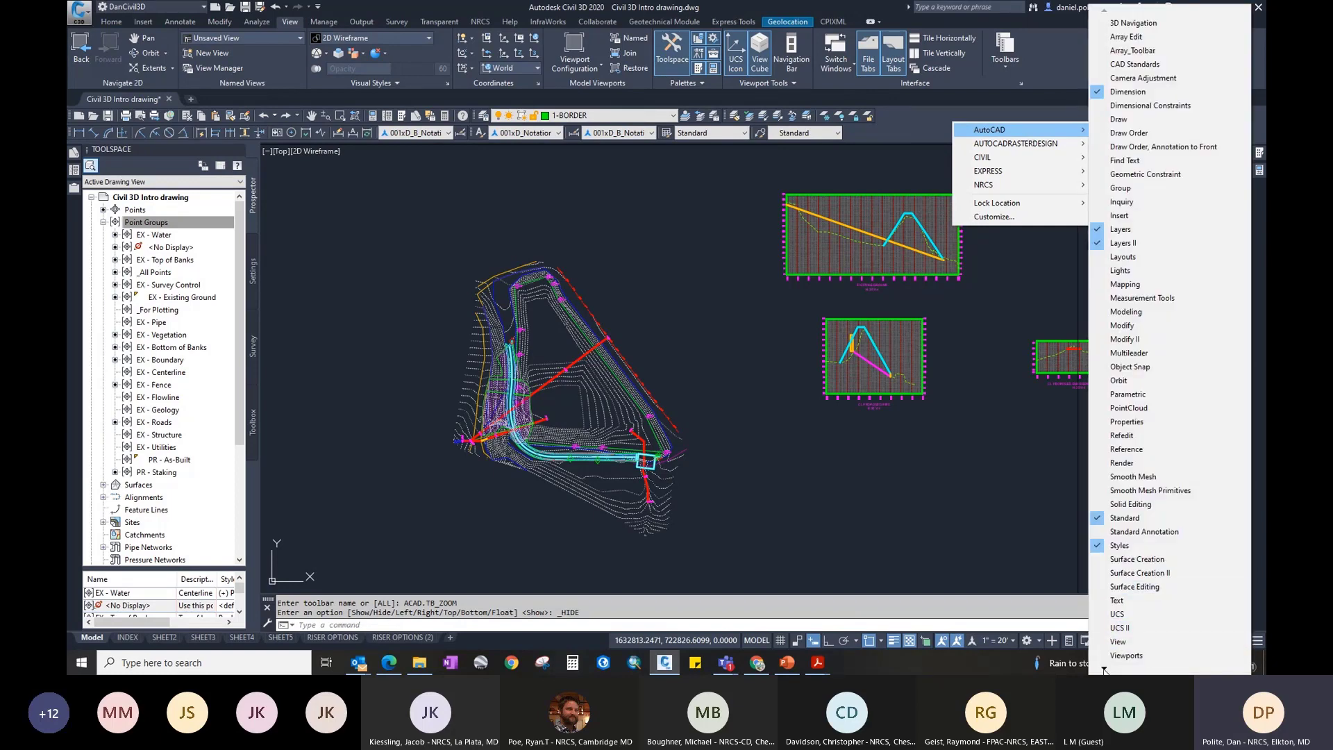
{"action": "mouse_move", "coordinate": [1104, 668]}
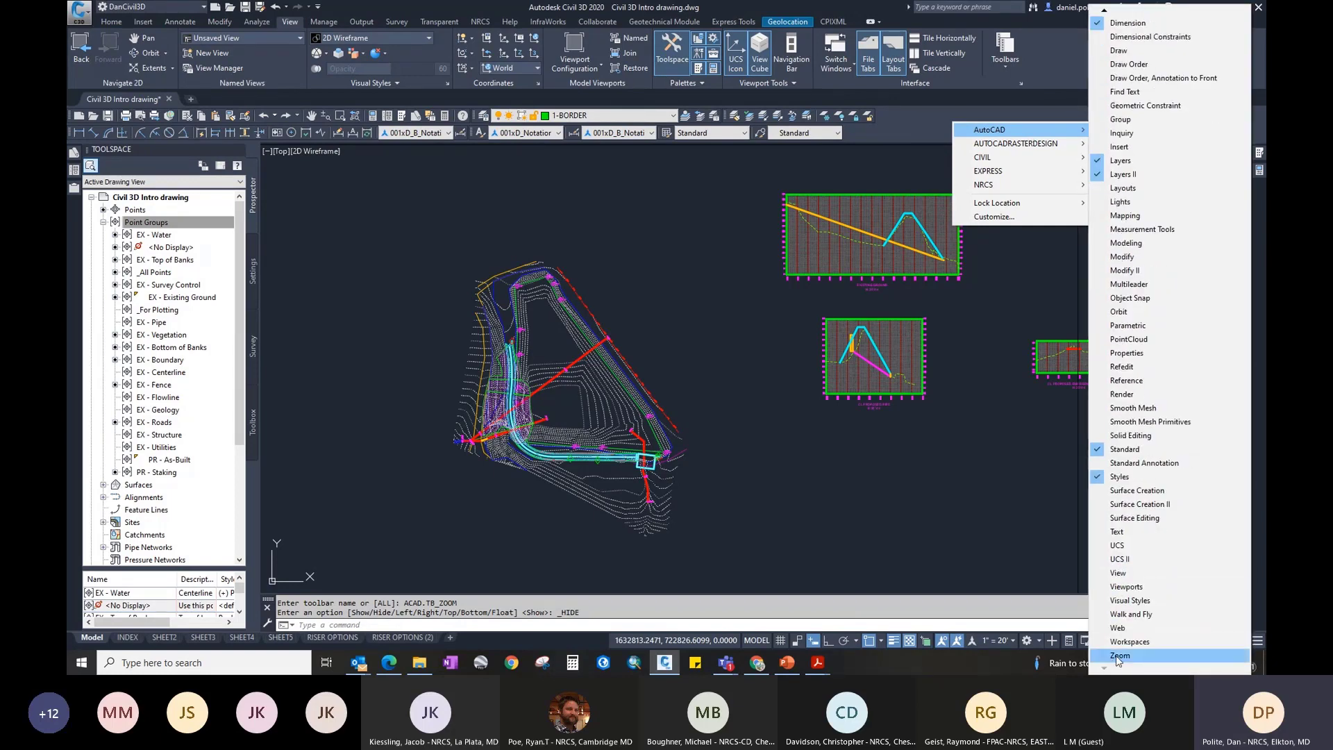
{"action": "left_click", "coordinate": [1064, 564]}
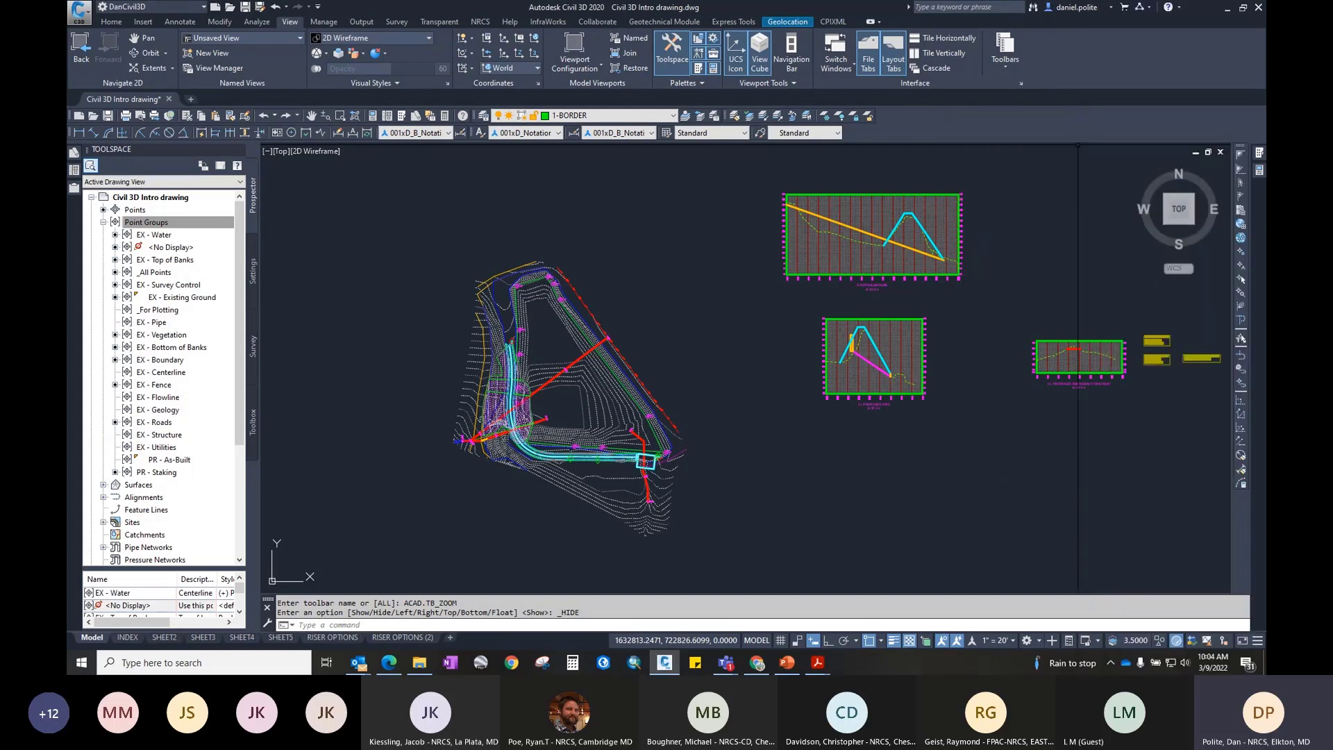
{"action": "left_click", "coordinate": [401, 343]}
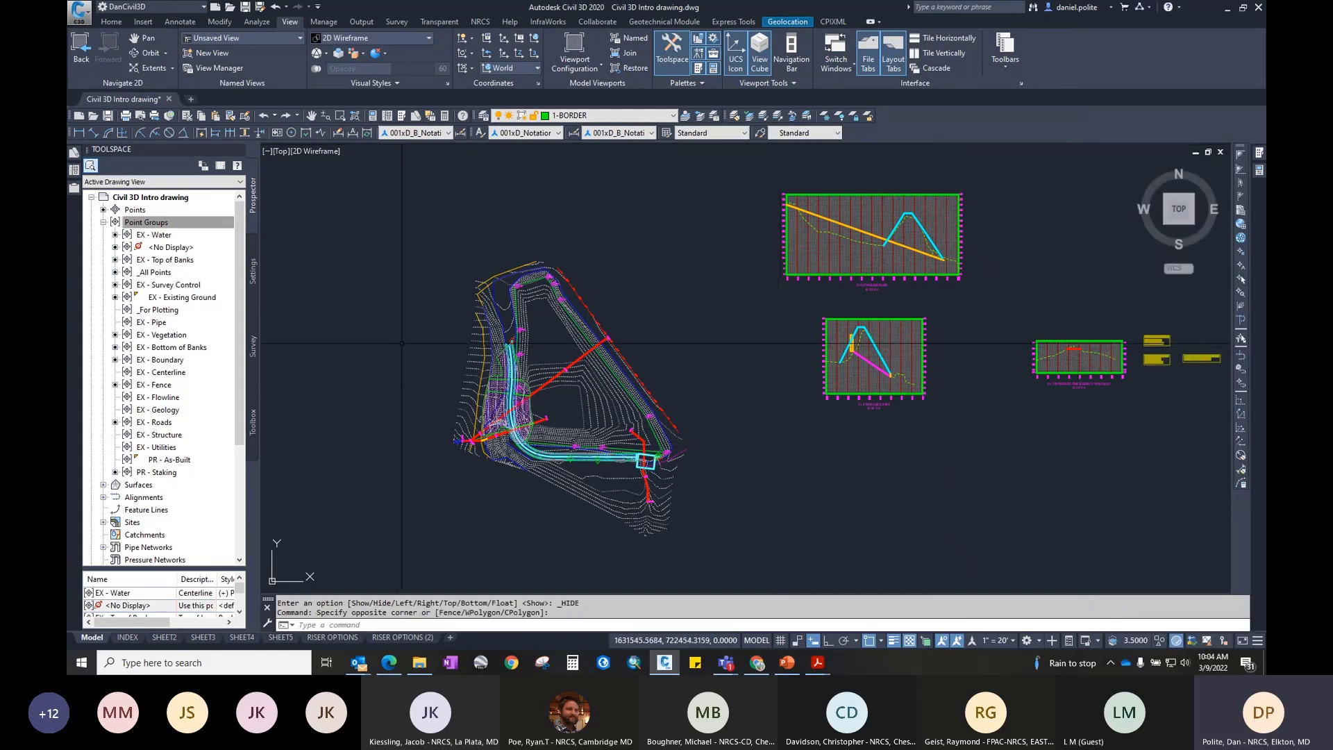
Step: Turn off the ViewCube display, and switch the UCS icon off and back on
{"action": "left_click", "coordinate": [767, 72]}
{"action": "left_click", "coordinate": [741, 69]}
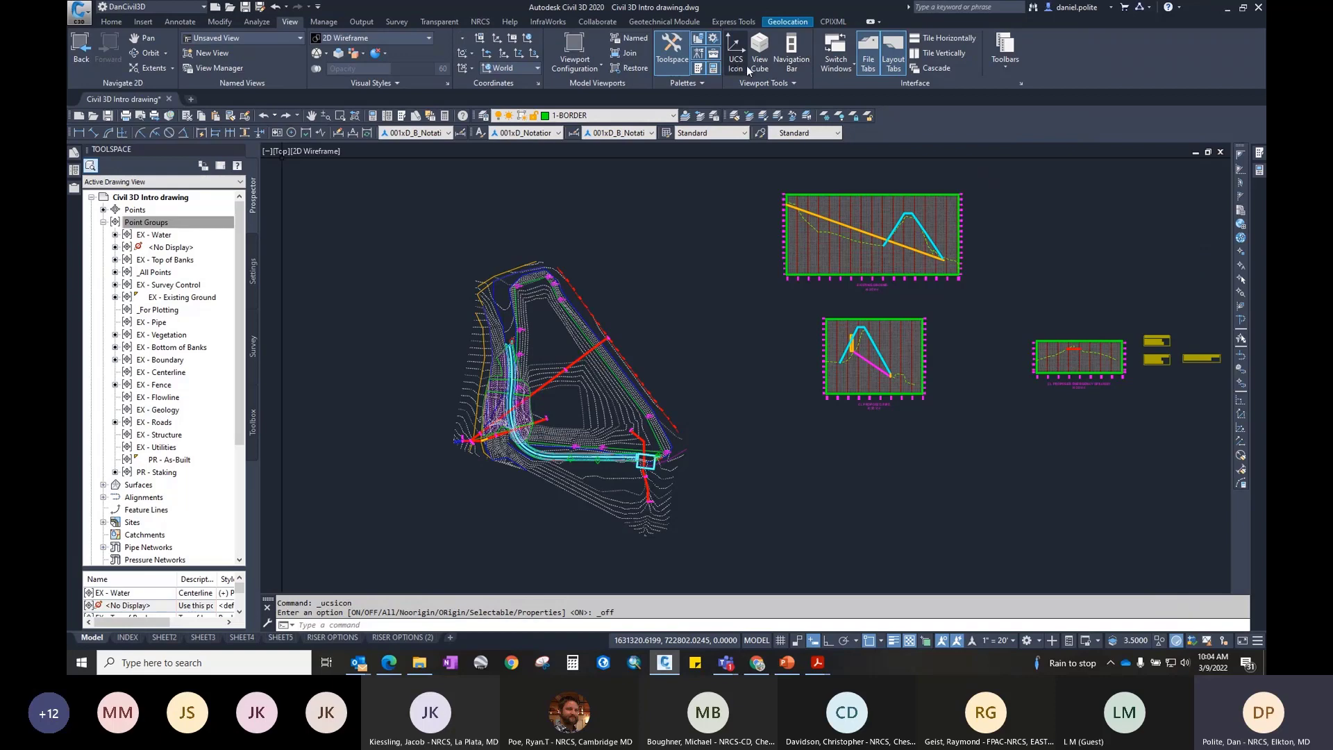
{"action": "left_click", "coordinate": [774, 82]}
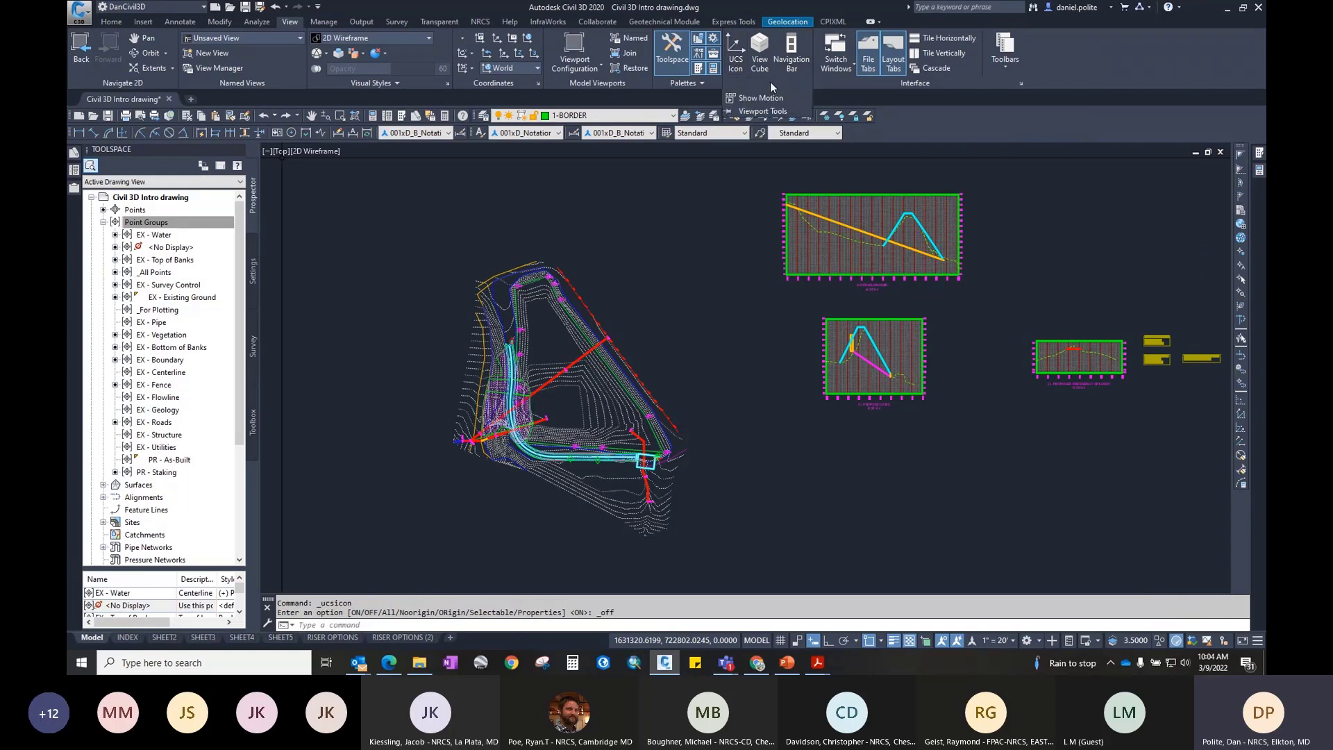
{"action": "left_click", "coordinate": [733, 64]}
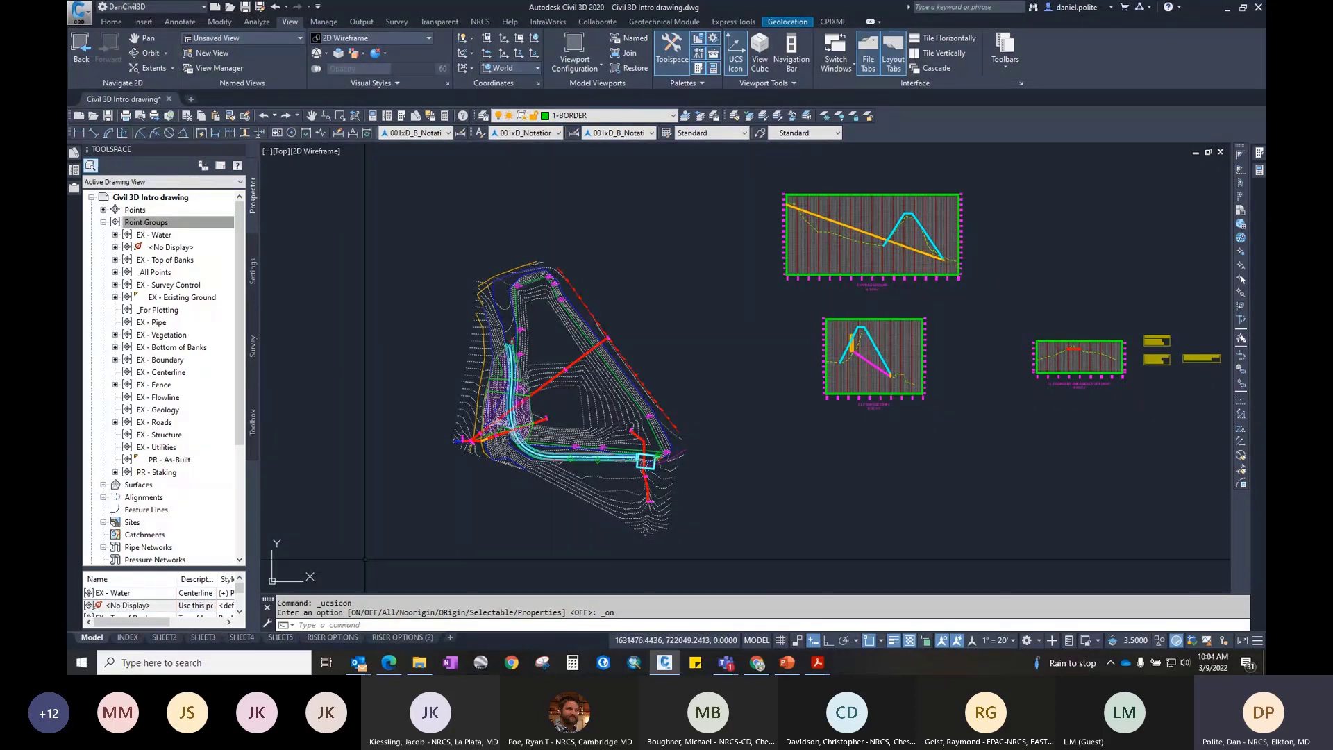
{"action": "middle_click_drag", "start_coordinate": [363, 565], "coordinate": [532, 467]}
{"action": "scroll", "coordinate": [500, 486], "scroll_direction": "up", "scroll_amount": 2}
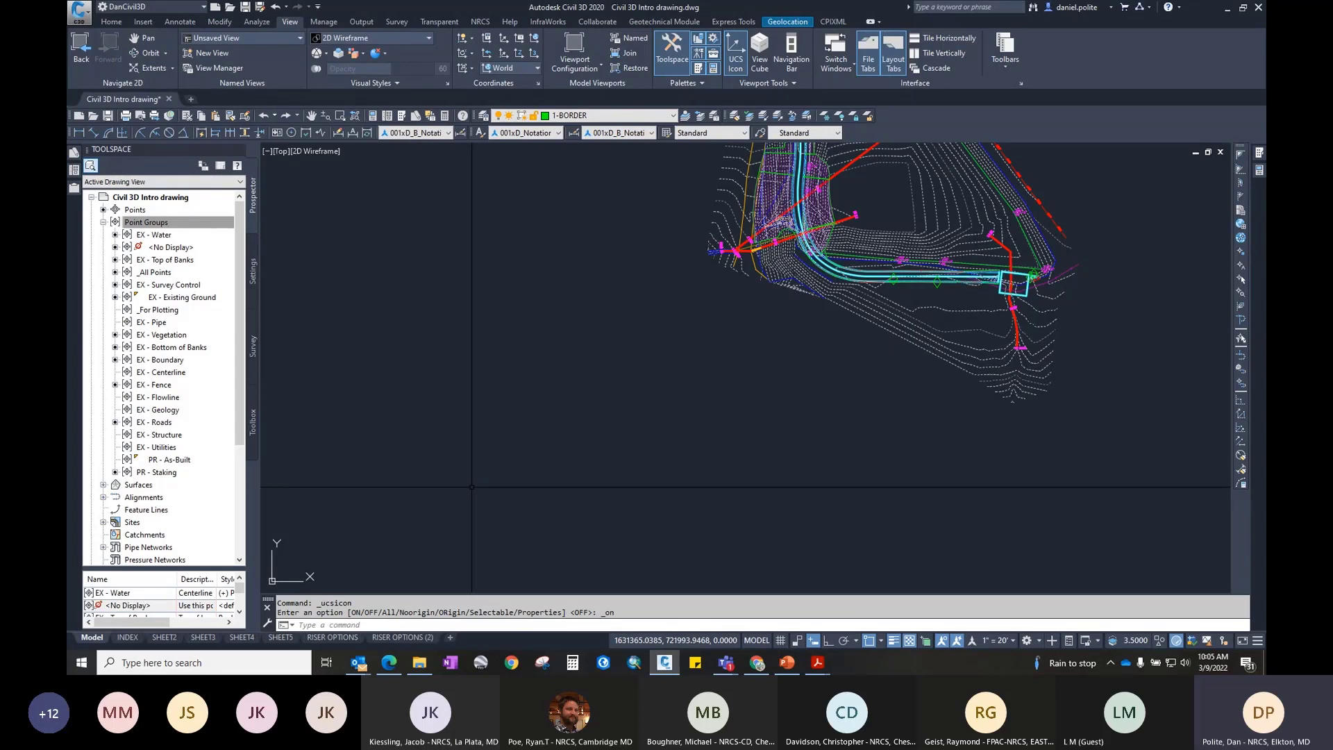
{"action": "scroll", "coordinate": [471, 486], "scroll_direction": "down", "scroll_amount": 5}
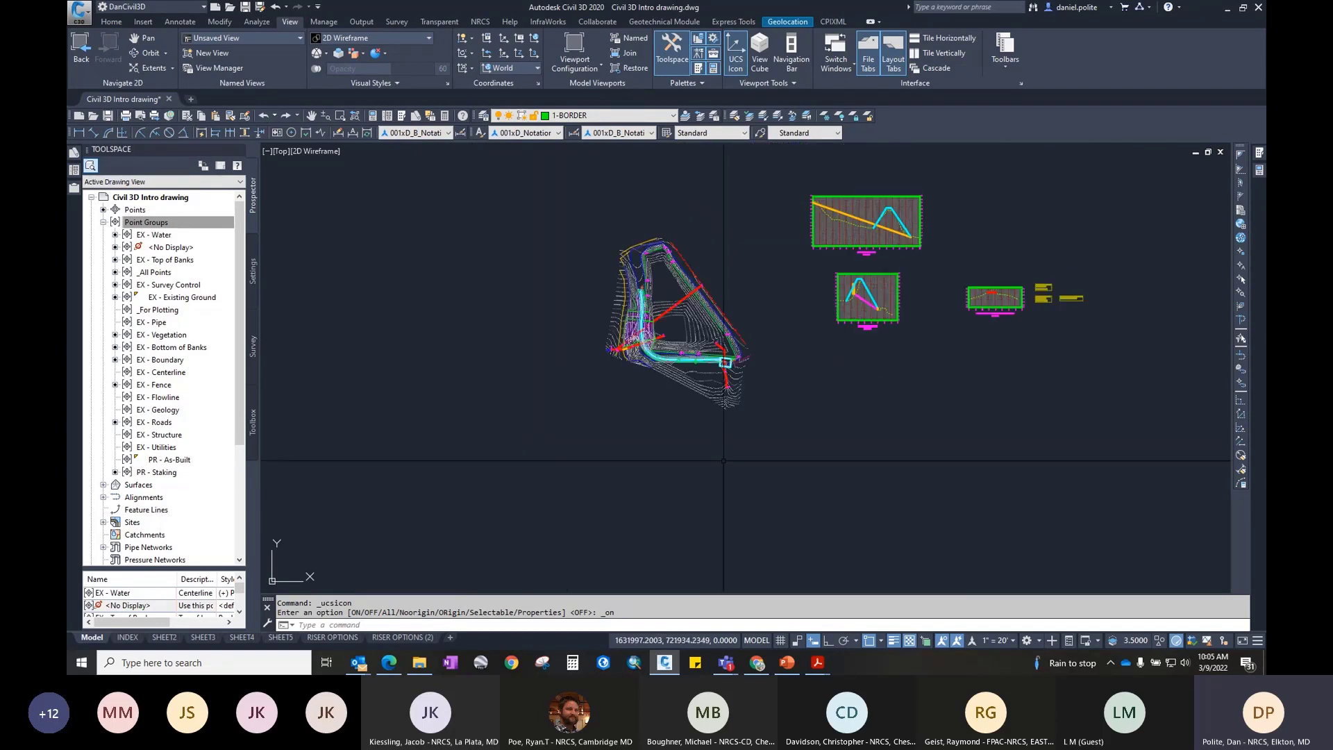
{"action": "middle_click_drag", "start_coordinate": [695, 454], "coordinate": [635, 494]}
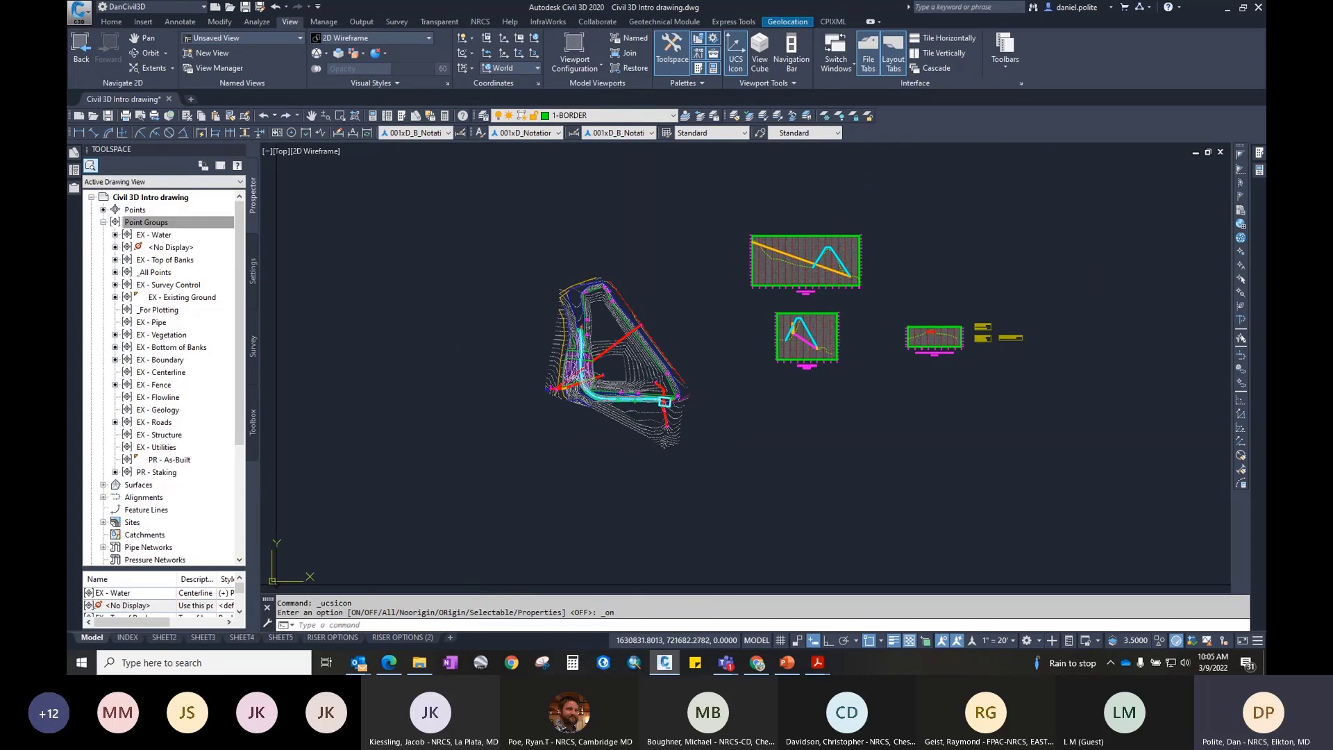
Step: Turn the ViewCube display back on in the model viewport
{"action": "scroll", "coordinate": [473, 527], "scroll_direction": "down", "scroll_amount": 1}
{"action": "middle_click_drag", "start_coordinate": [473, 526], "coordinate": [461, 551]}
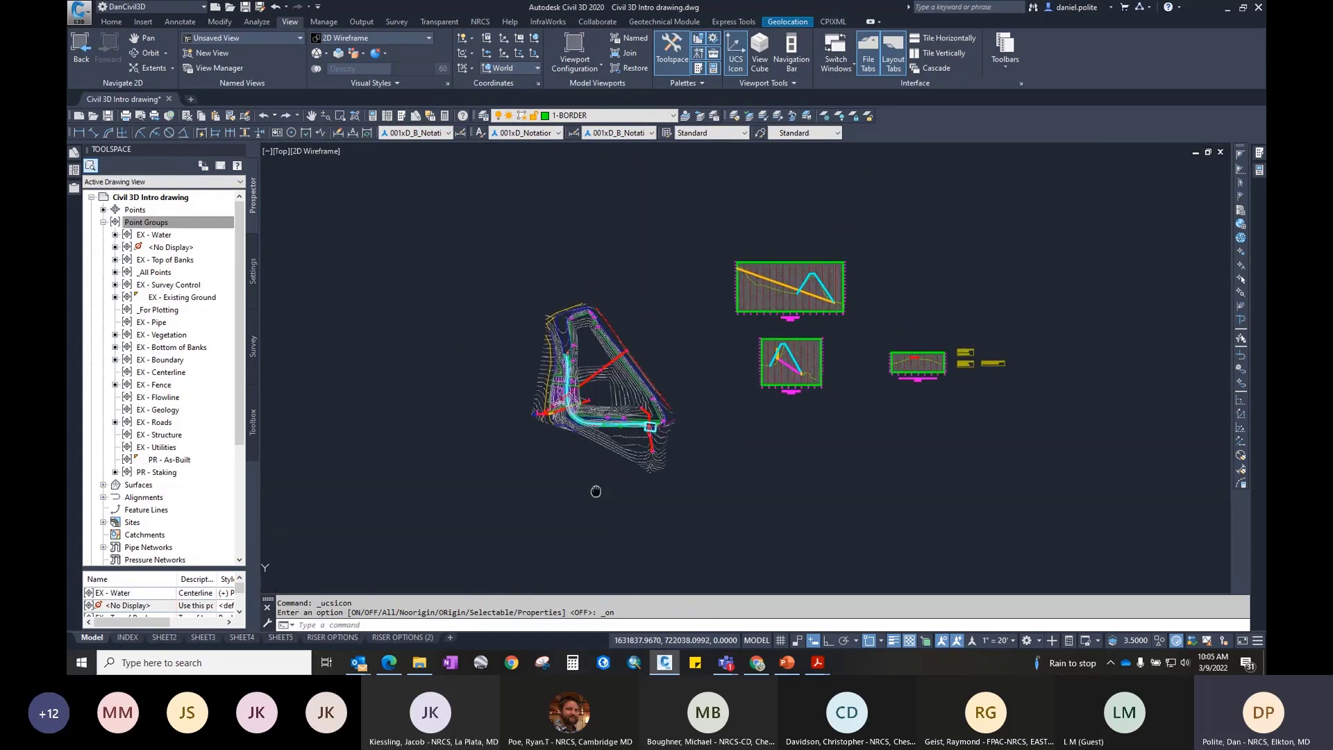
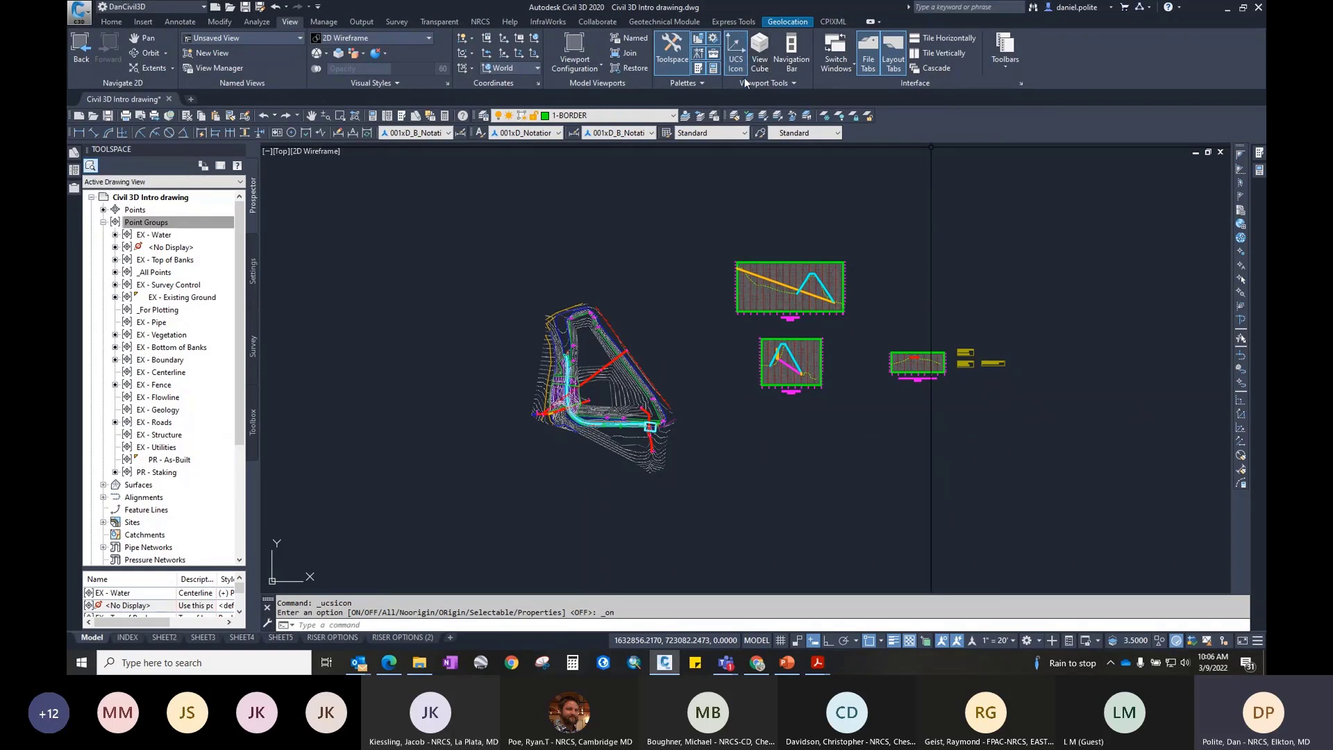
{"action": "left_click", "coordinate": [760, 52]}
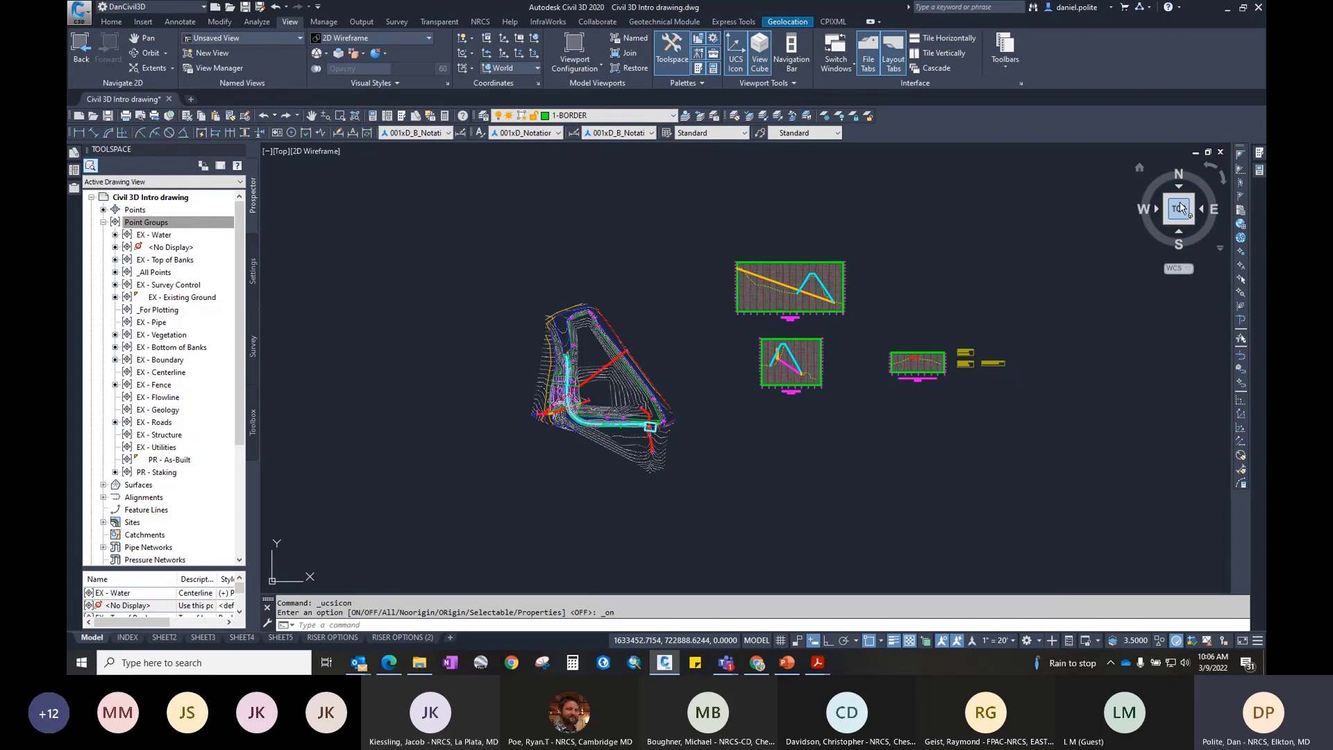
Step: Switch the model view to Bottom, and return it to Top
{"action": "left_click", "coordinate": [281, 151]}
{"action": "left_click", "coordinate": [309, 195]}
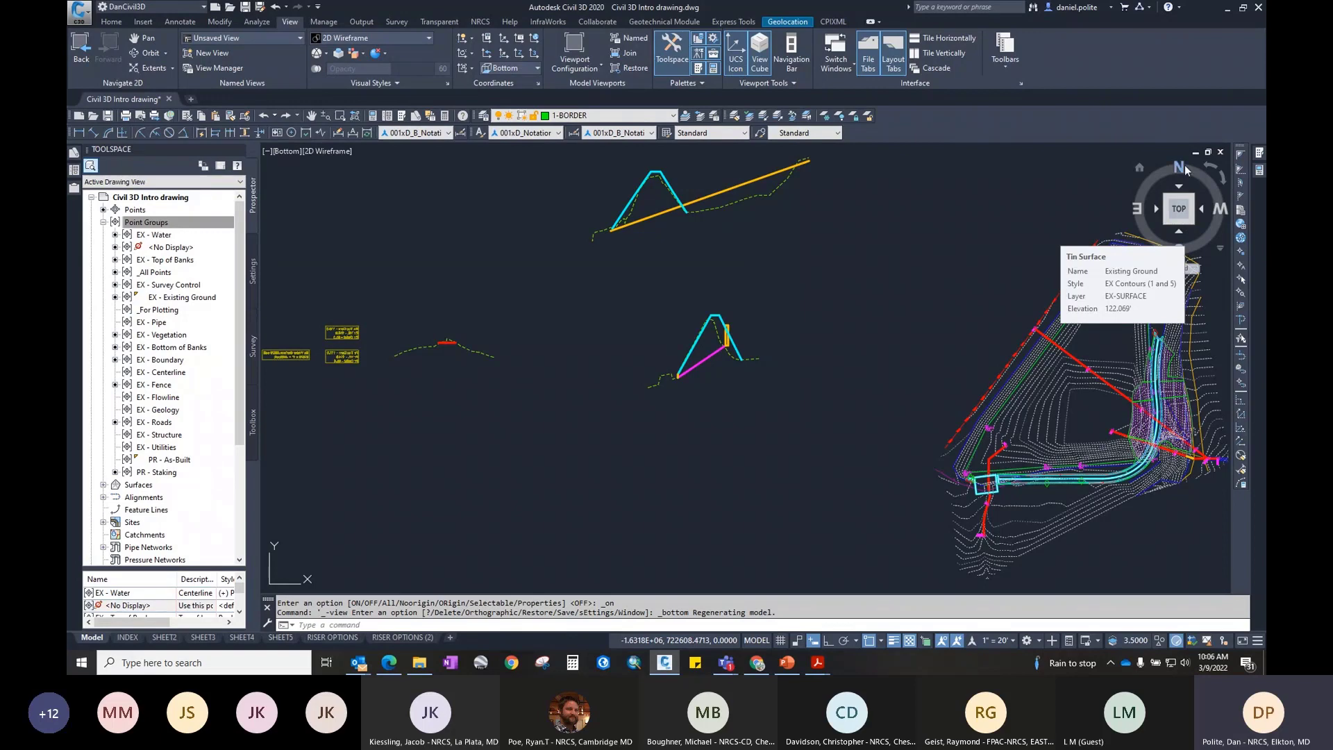
{"action": "left_click", "coordinate": [286, 150]}
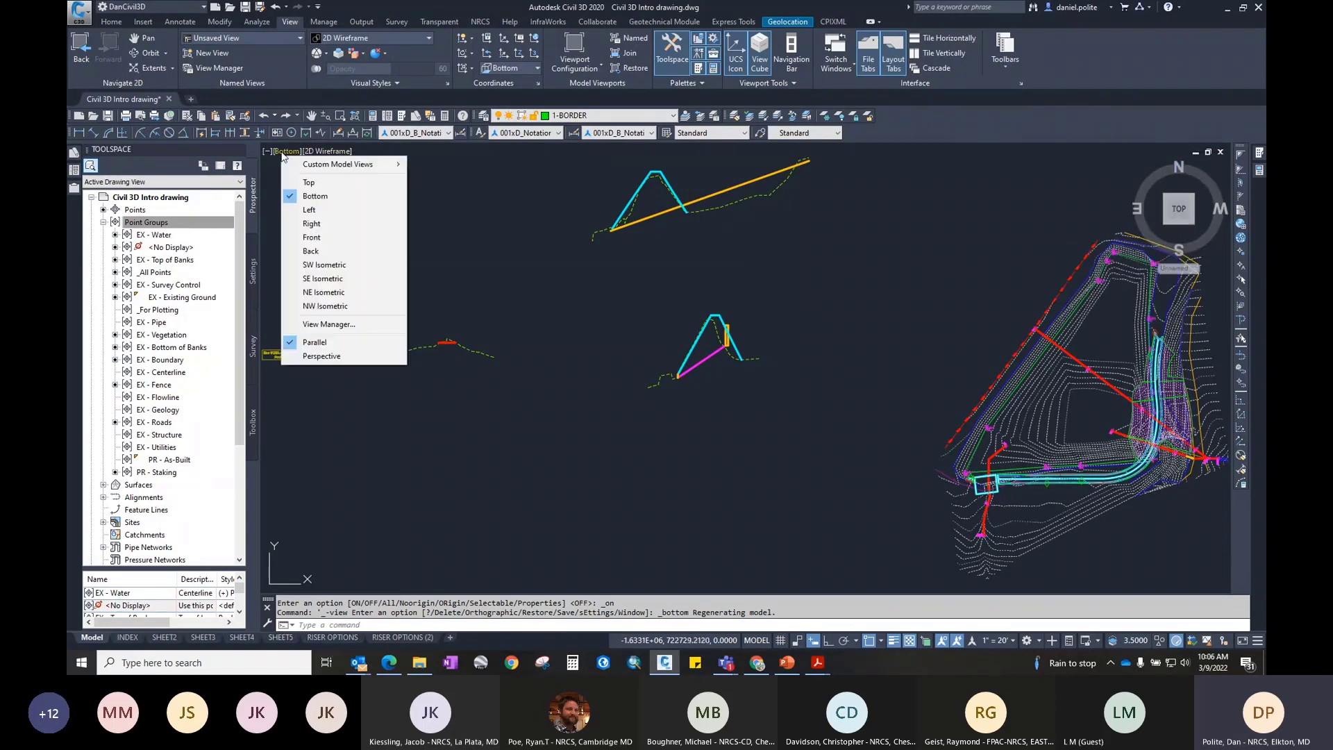
{"action": "left_click", "coordinate": [306, 183]}
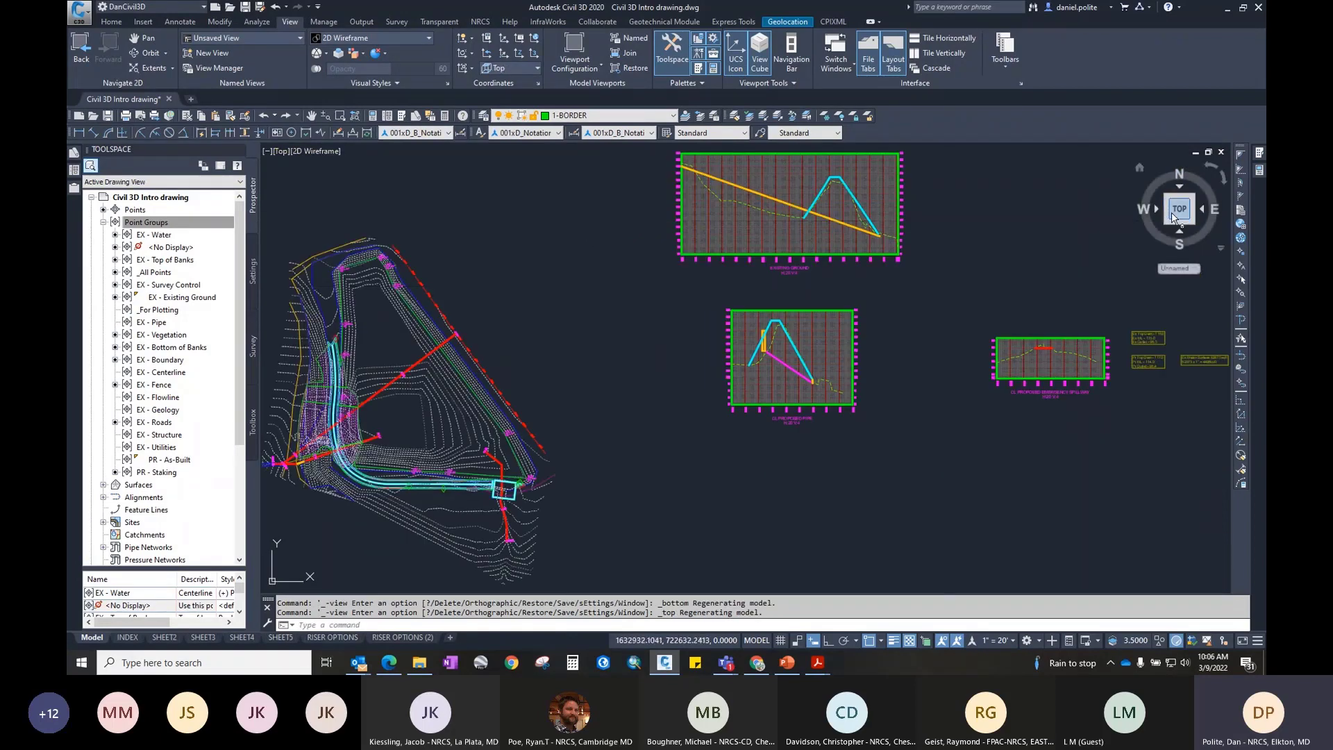
Step: Rotate the Top view through a full turn in 90-degree steps with the ViewCube, inspecting the basin at the south-up orientation
{"action": "left_click", "coordinate": [1206, 168]}
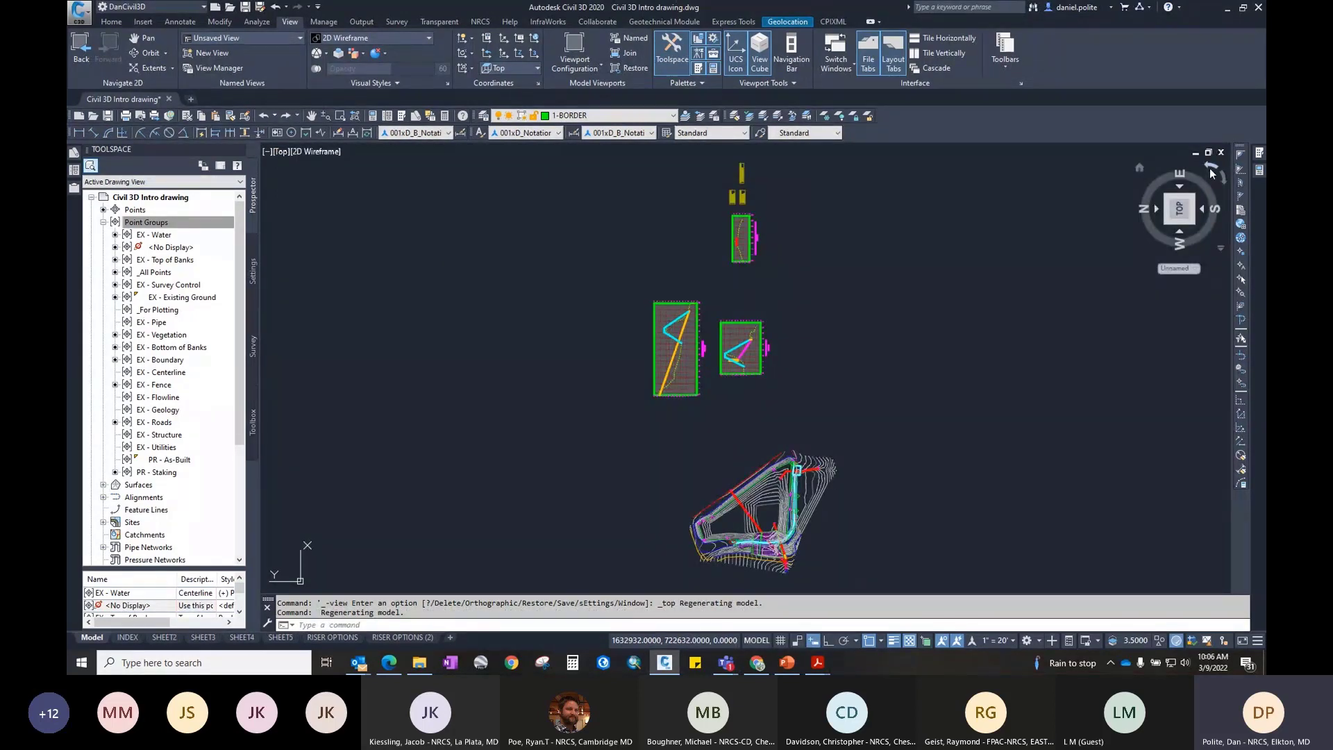
{"action": "left_click", "coordinate": [1213, 169]}
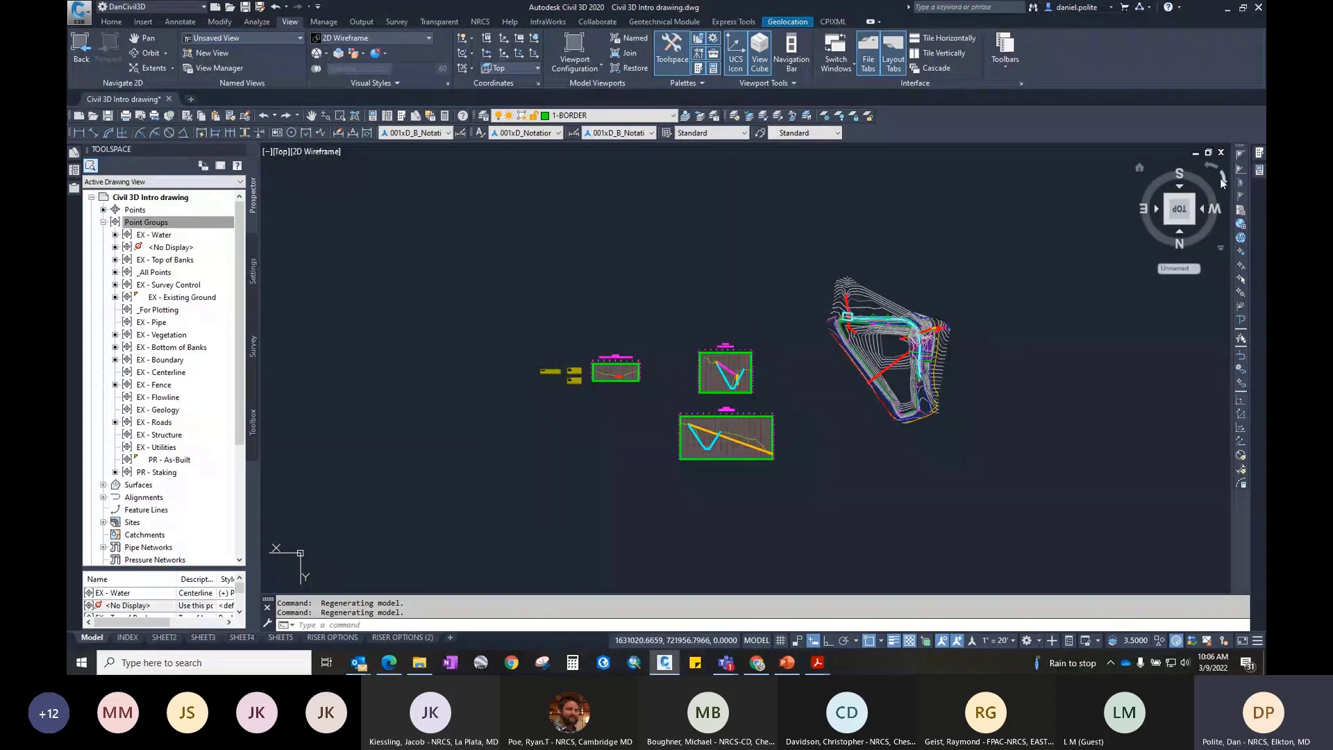
{"action": "scroll", "coordinate": [837, 326], "scroll_direction": "up", "scroll_amount": 10}
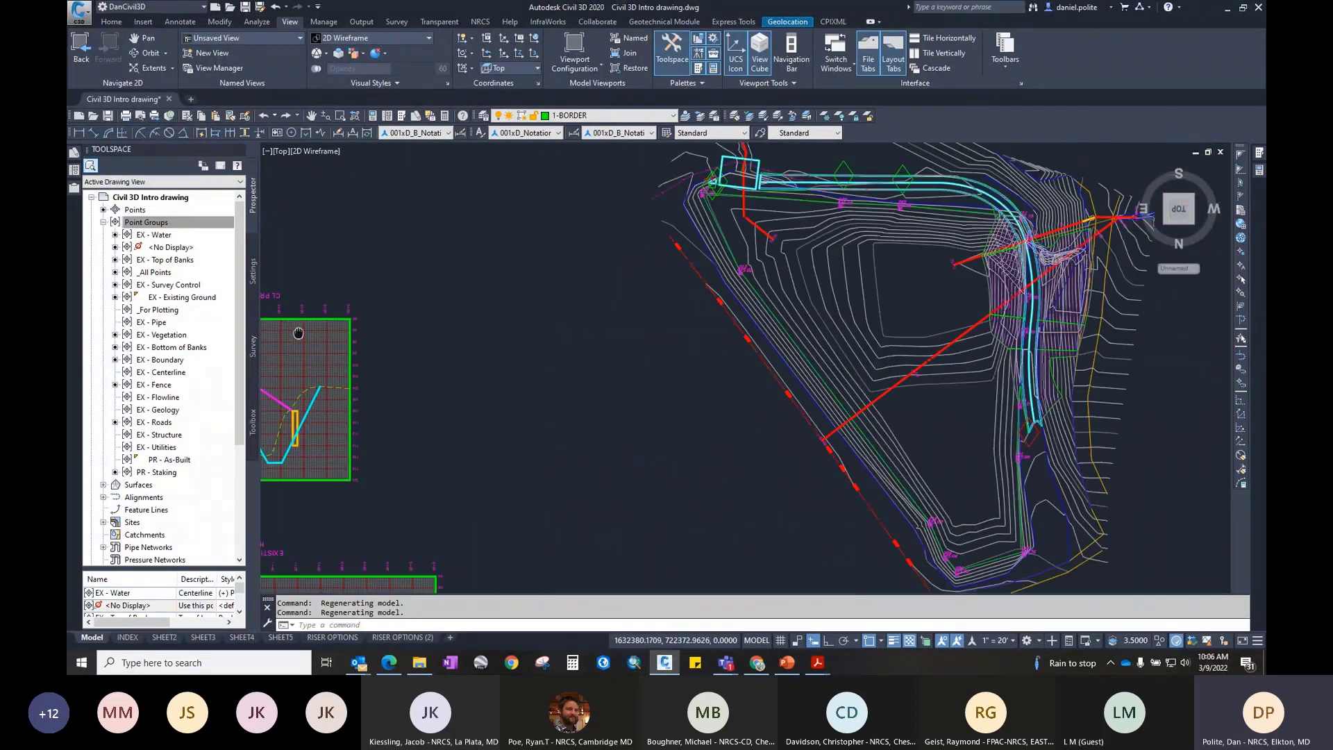
{"action": "scroll", "coordinate": [842, 220], "scroll_direction": "down", "scroll_amount": 10}
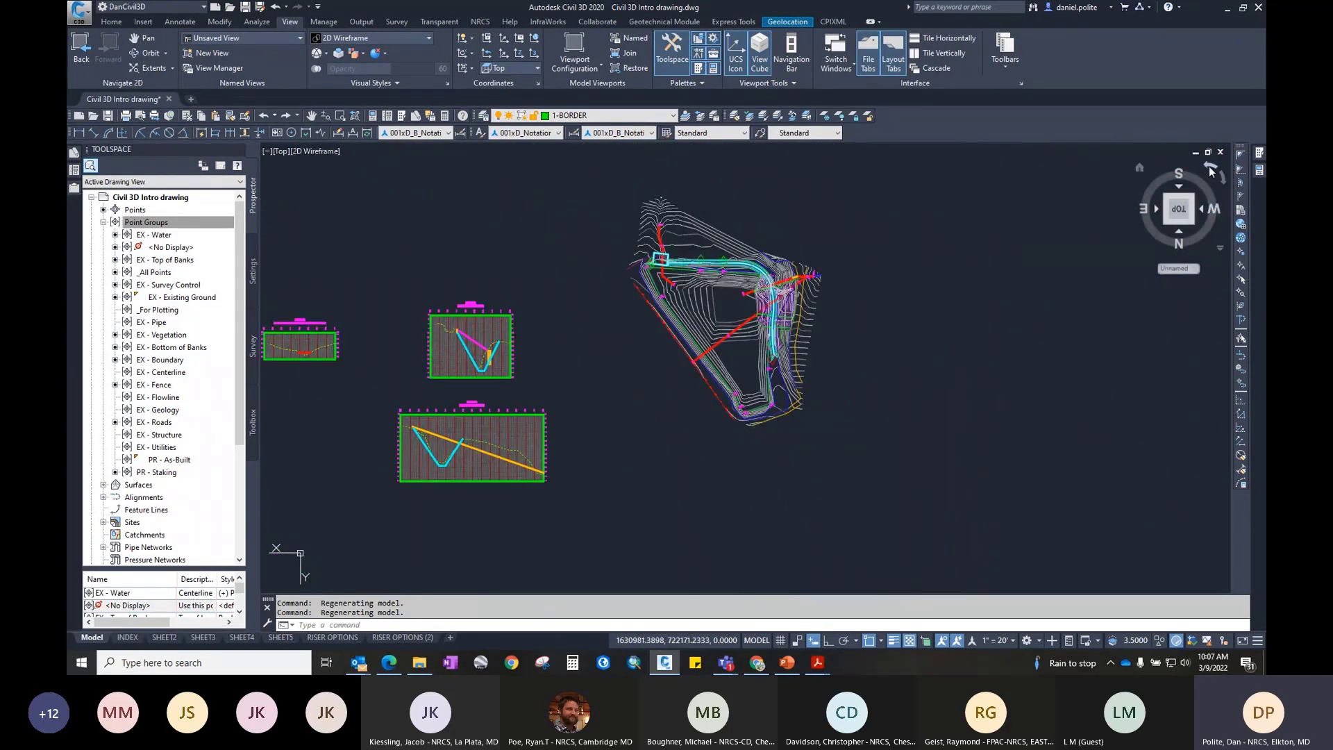
{"action": "left_click", "coordinate": [1209, 166]}
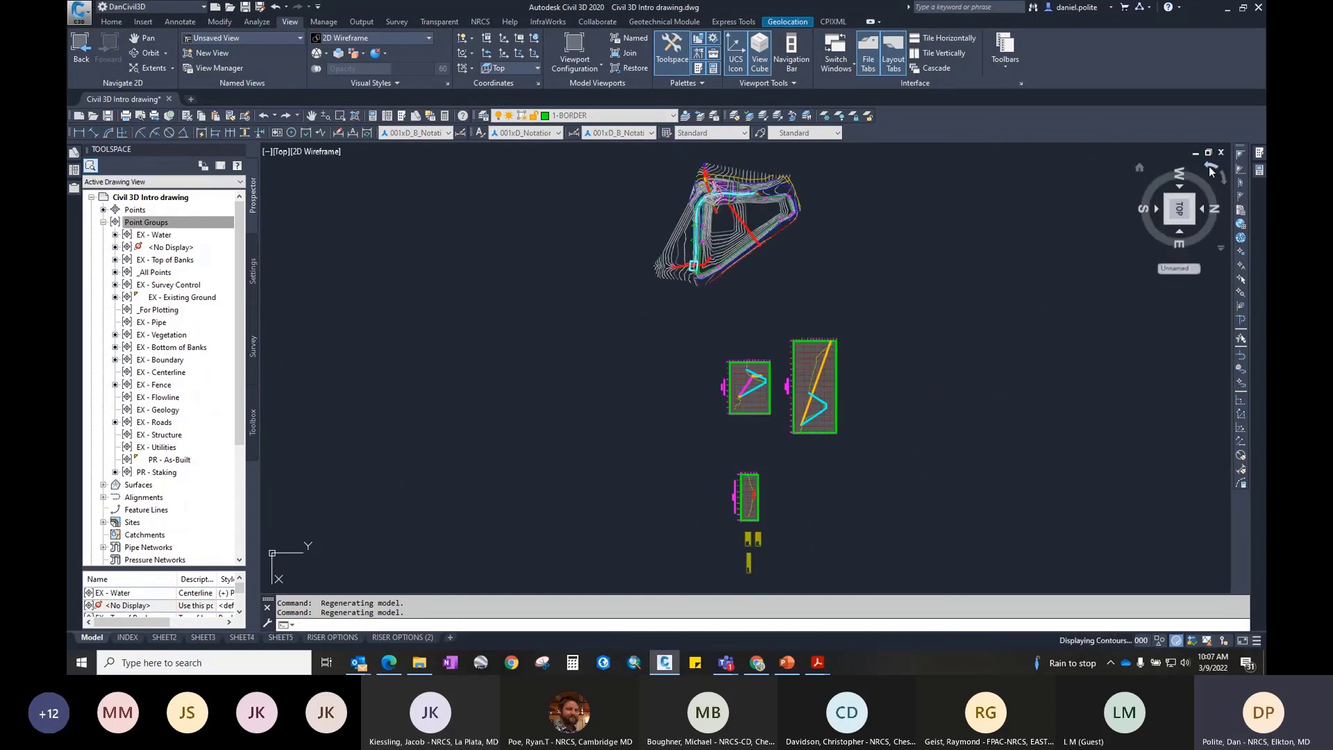
{"action": "left_click", "coordinate": [1210, 165]}
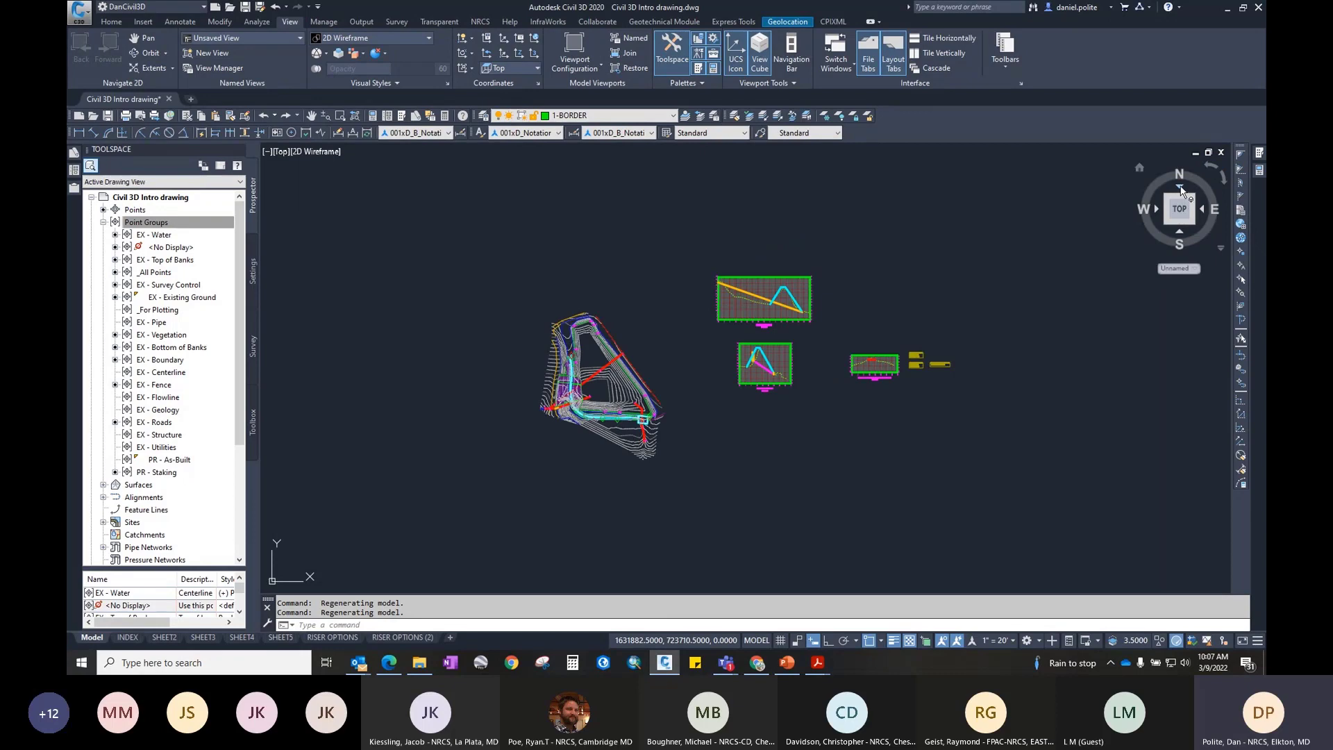
Step: Tilt the view to Back with the ViewCube, and bring it back to Top with north up
{"action": "left_click", "coordinate": [1180, 190]}
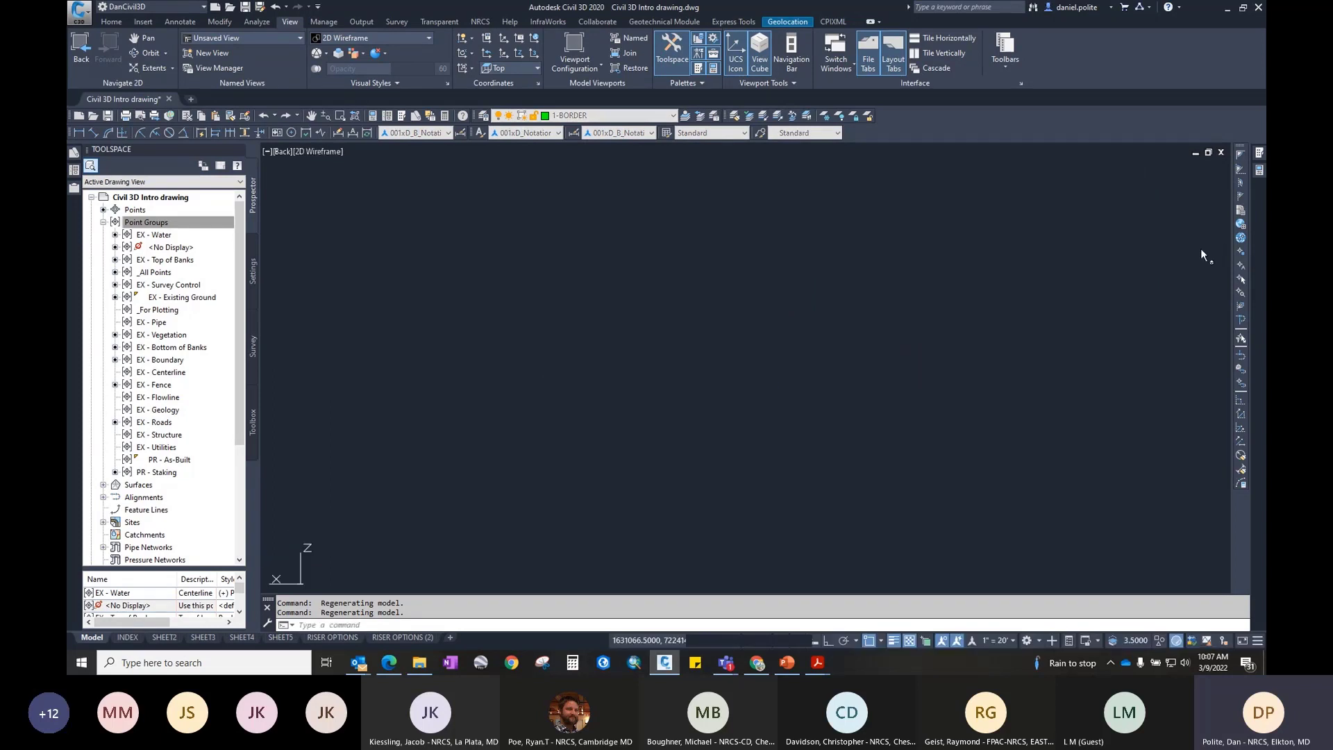
{"action": "left_click", "coordinate": [1180, 188]}
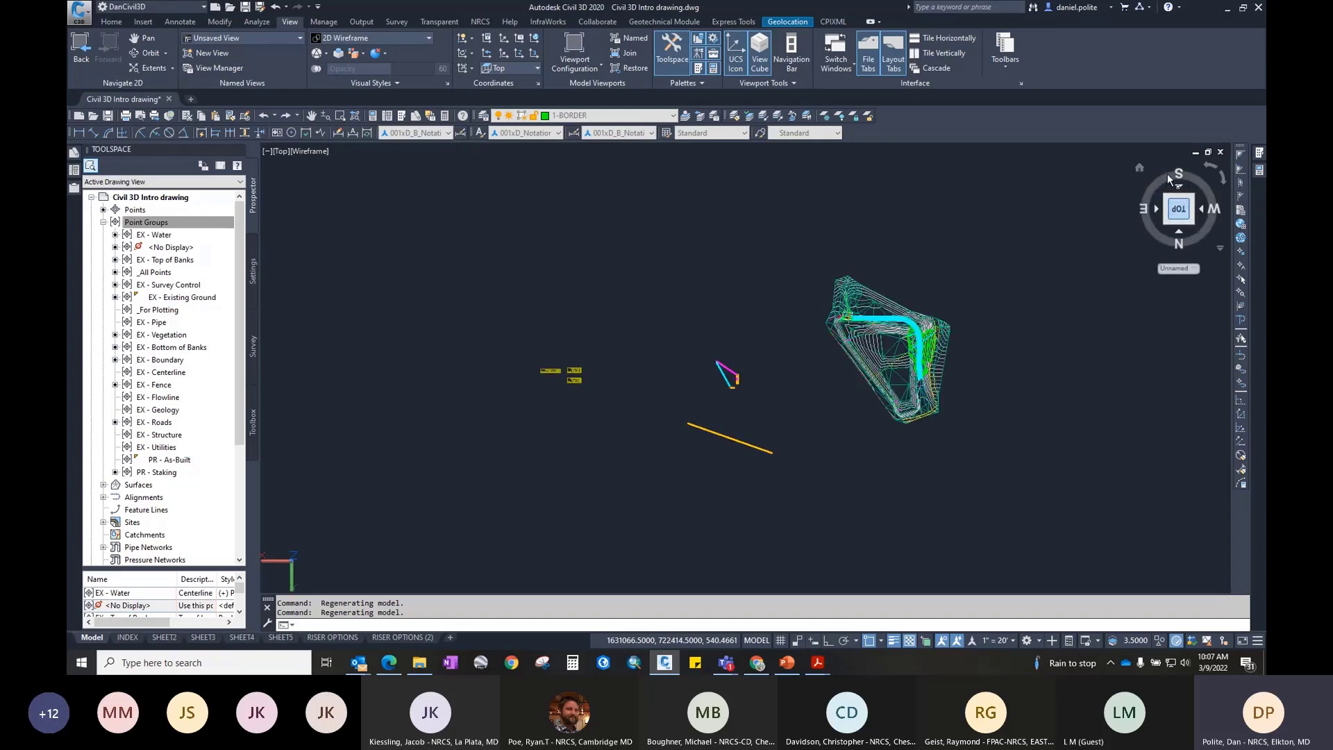
{"action": "left_click", "coordinate": [1140, 170]}
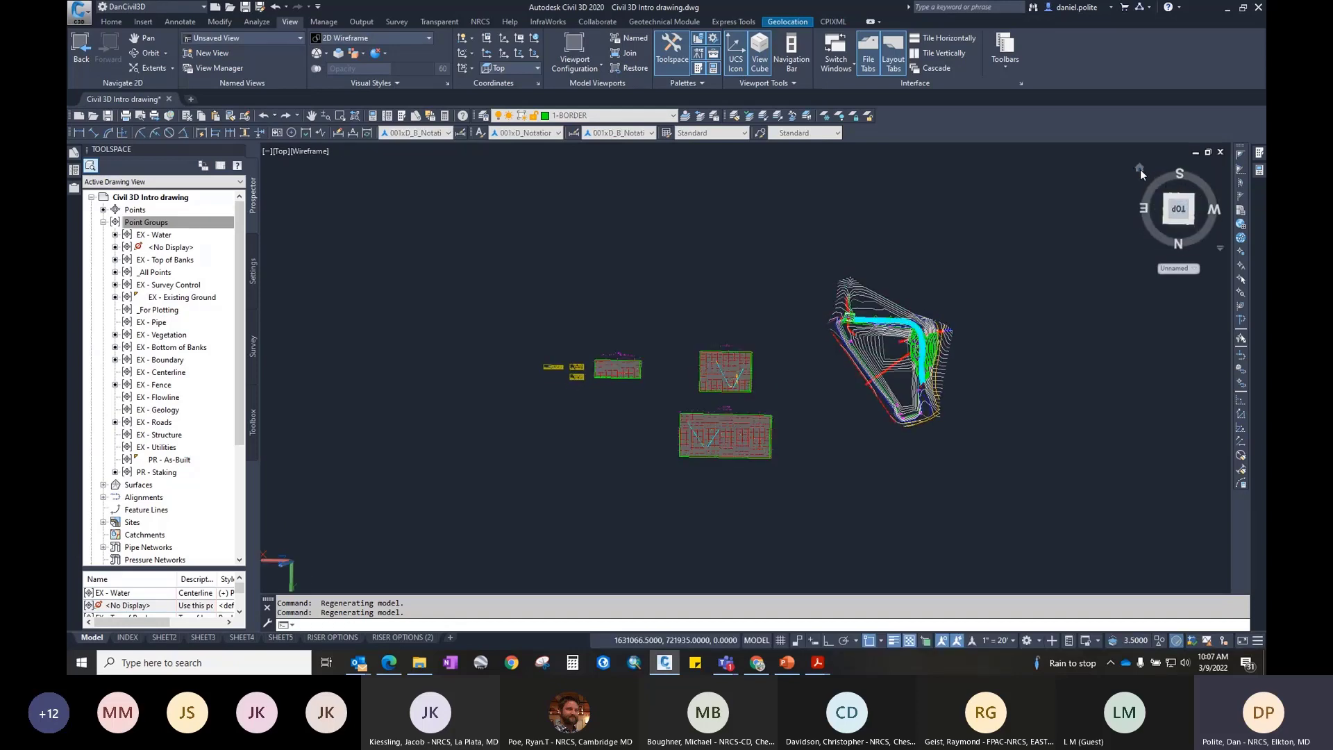
{"action": "left_click", "coordinate": [1183, 201]}
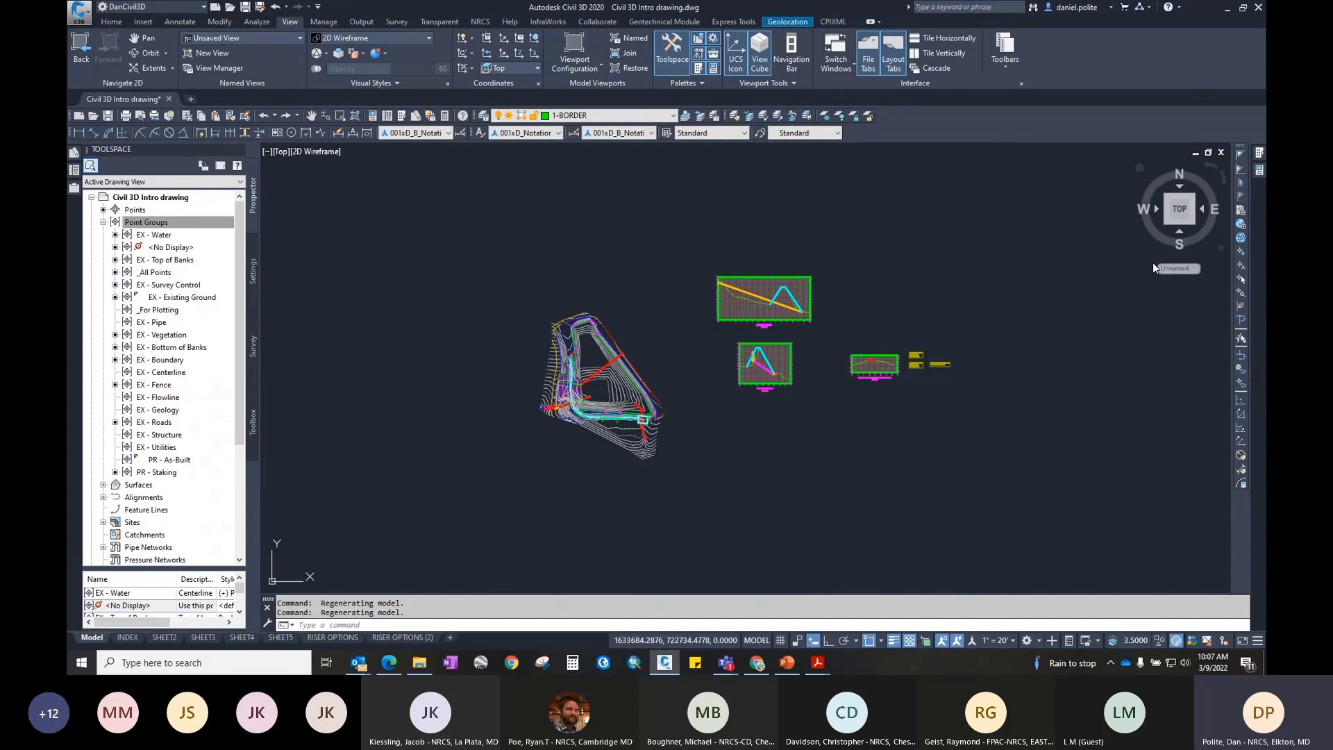
Step: Look through the coordinate system choices offered below the ViewCube, and close them without changing any
{"action": "left_click", "coordinate": [1195, 270]}
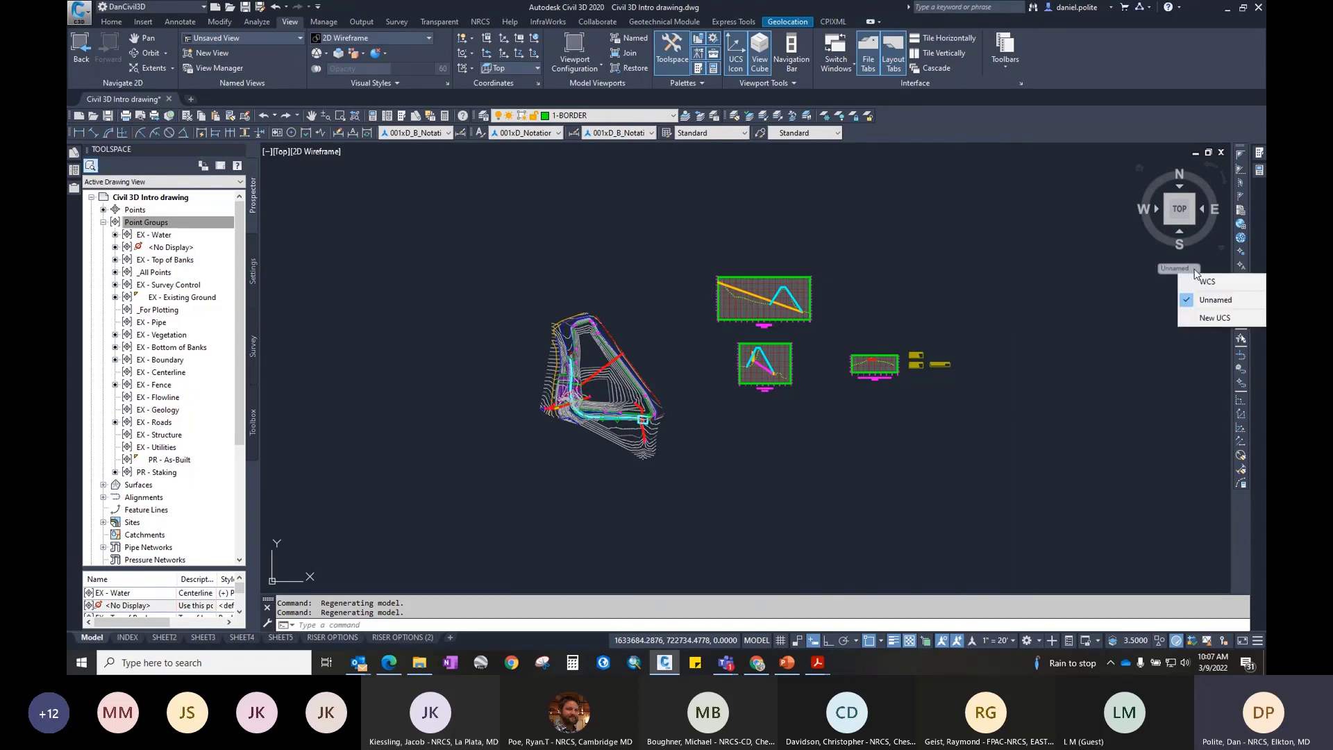
{"action": "left_click", "coordinate": [1115, 303]}
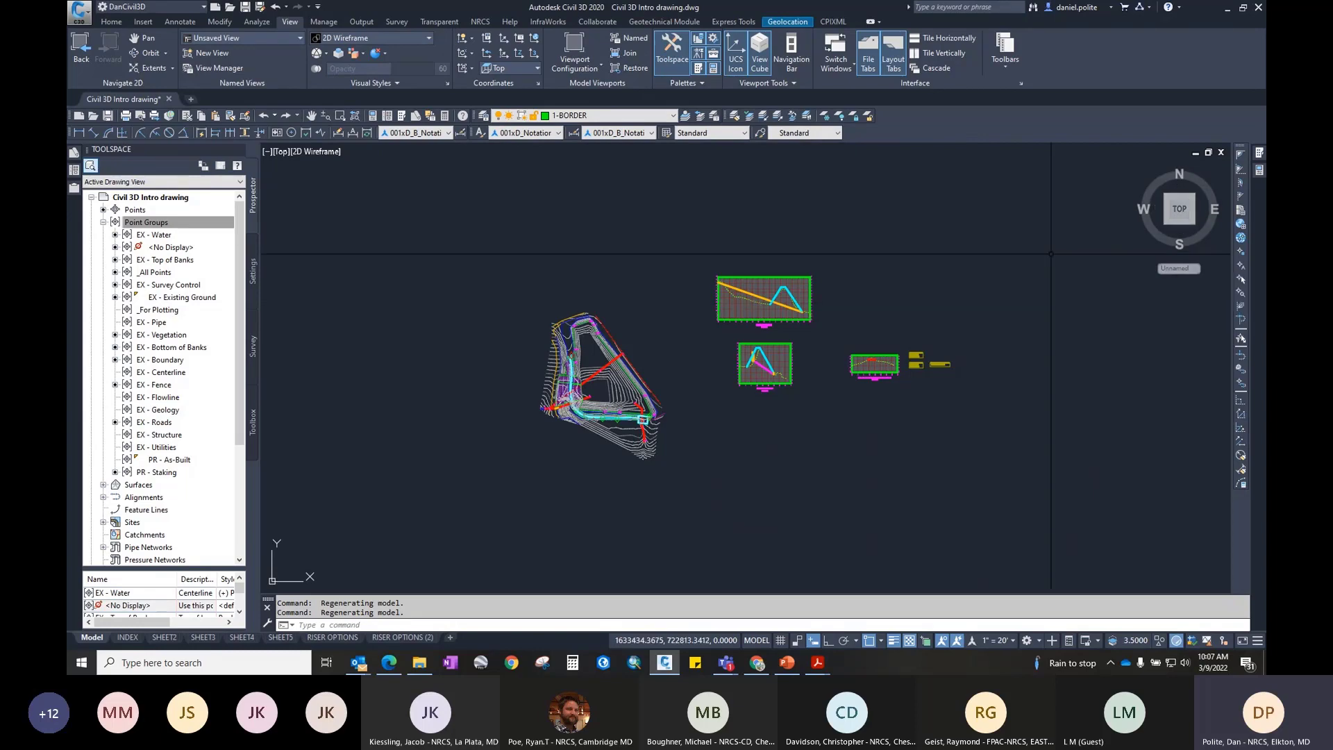
{"action": "left_click", "coordinate": [1176, 268]}
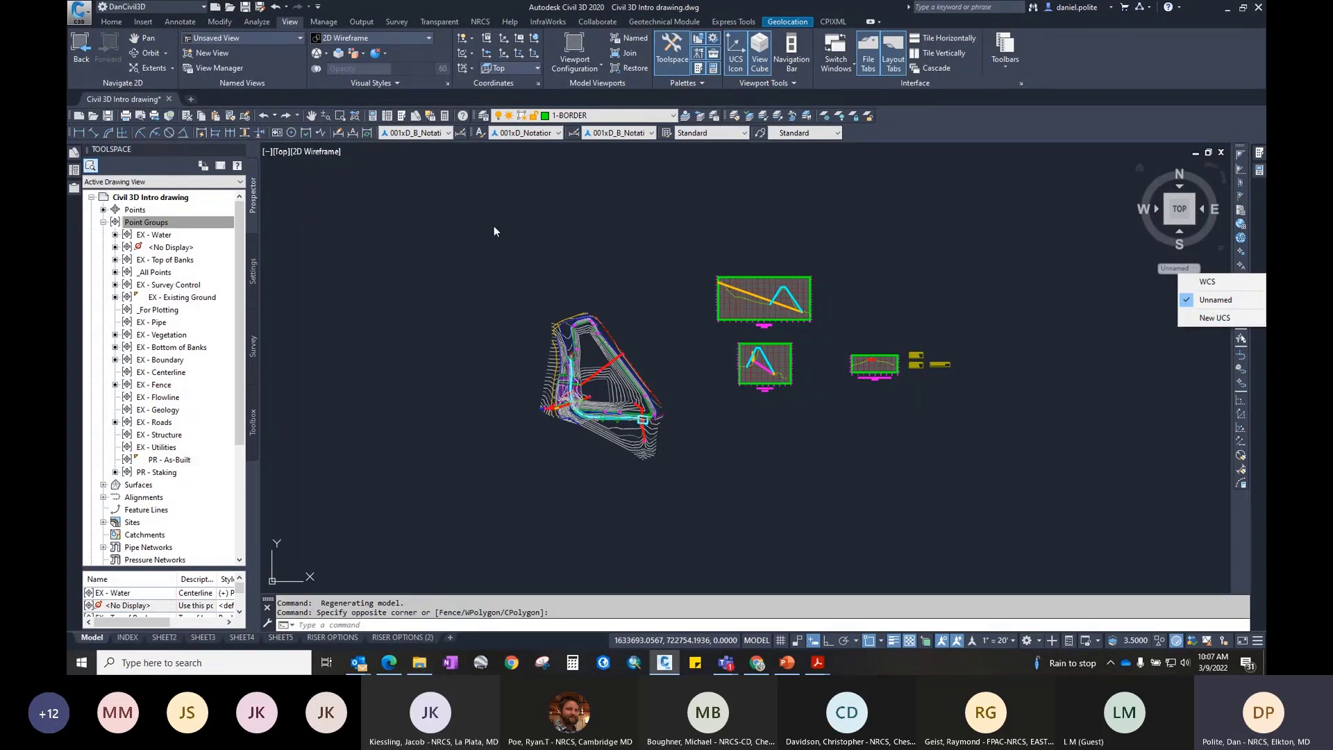
{"action": "left_click", "coordinate": [472, 260]}
{"action": "left_click", "coordinate": [419, 314]}
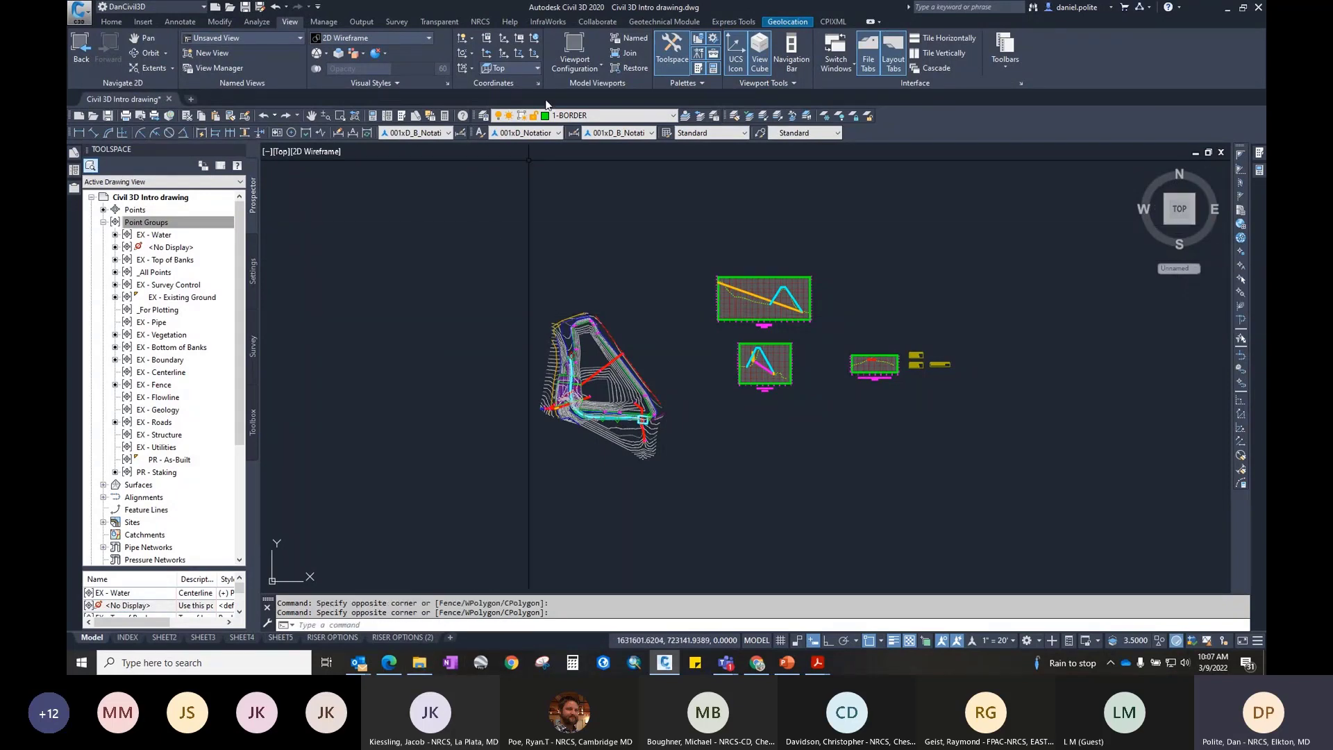
Step: Display the Navigation Bar, and pan the drawing with its Pan tool
{"action": "left_click", "coordinate": [791, 55]}
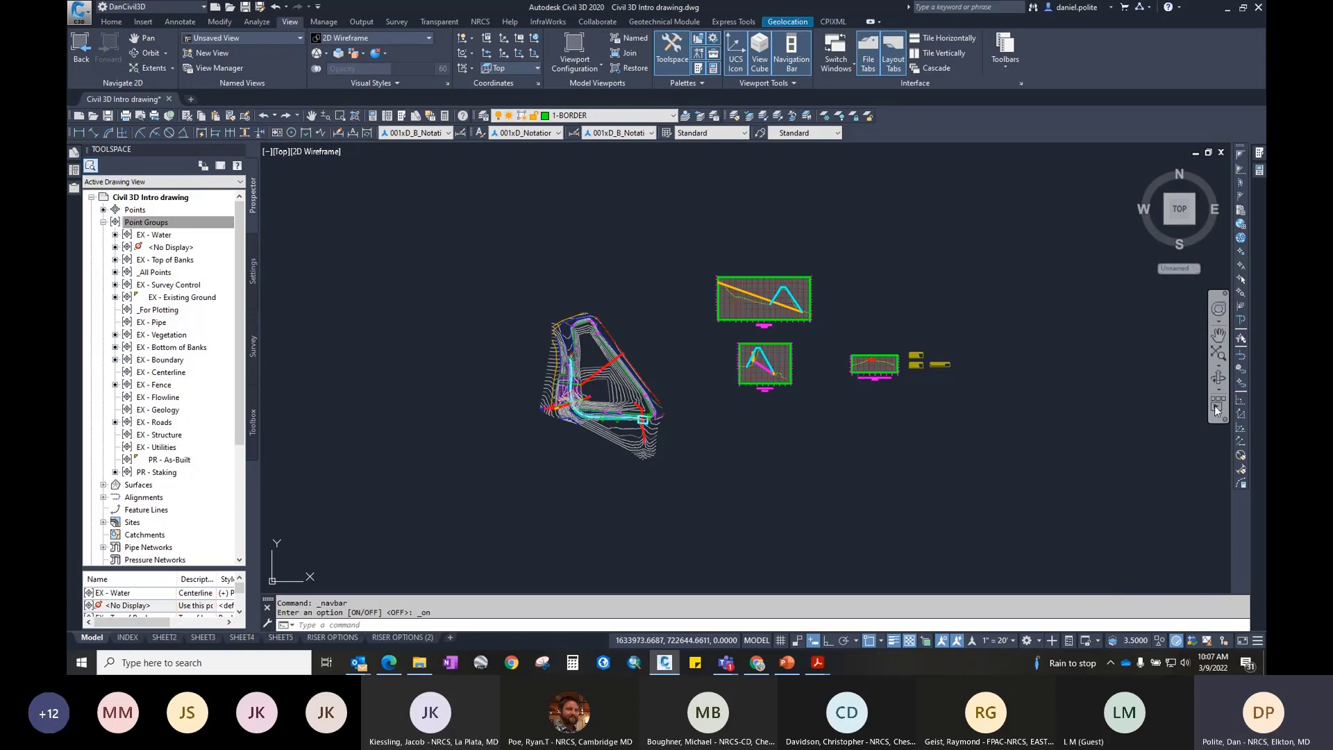
{"action": "left_click", "coordinate": [1216, 340]}
{"action": "mouse_move", "coordinate": [1080, 351]}
{"action": "left_mouse_down"}
{"action": "mouse_move", "coordinate": [931, 310]}
{"action": "mouse_move", "coordinate": [1085, 396]}
{"action": "mouse_move", "coordinate": [1138, 396]}
{"action": "left_mouse_up"}
{"action": "key", "text": "Escape"}
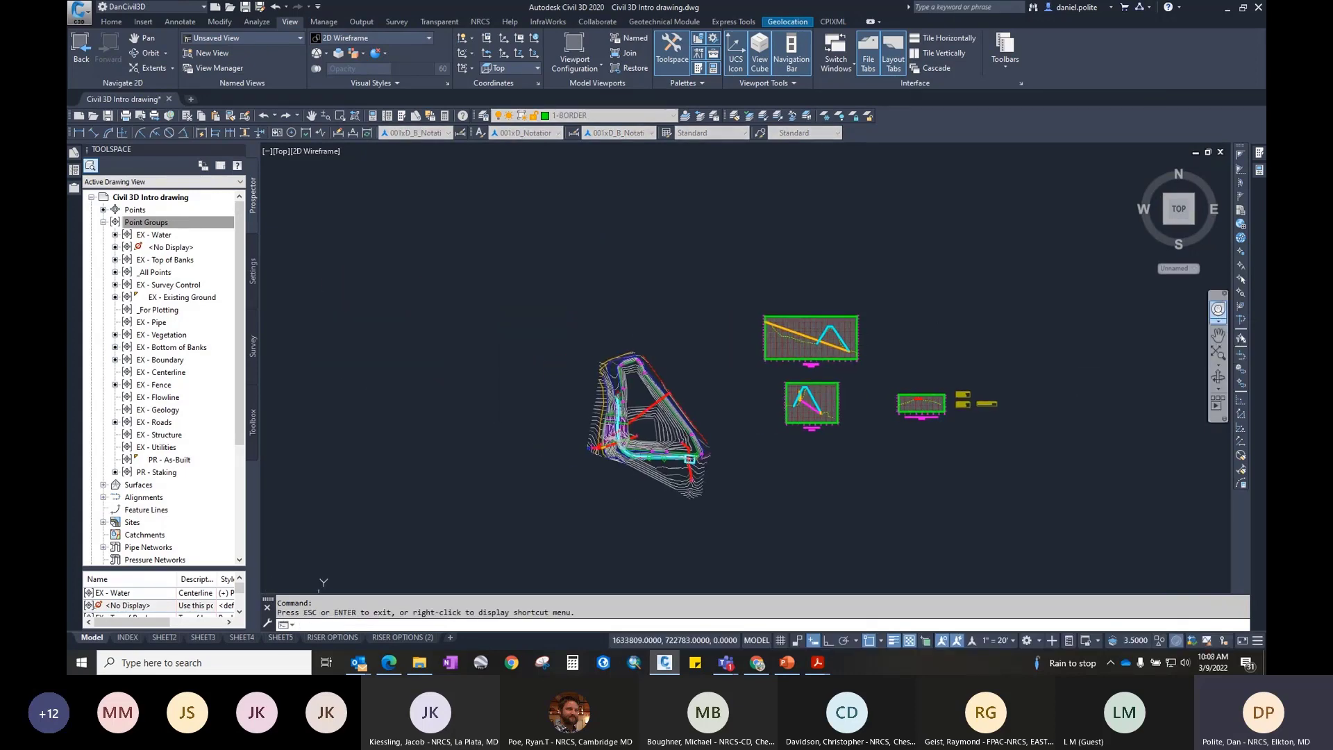
Step: Try the full navigation SteeringWheel to zoom and pan around the profile views, and close it
{"action": "left_click", "coordinate": [1218, 309]}
{"action": "left_click_drag", "start_coordinate": [852, 274], "coordinate": [854, 274]}
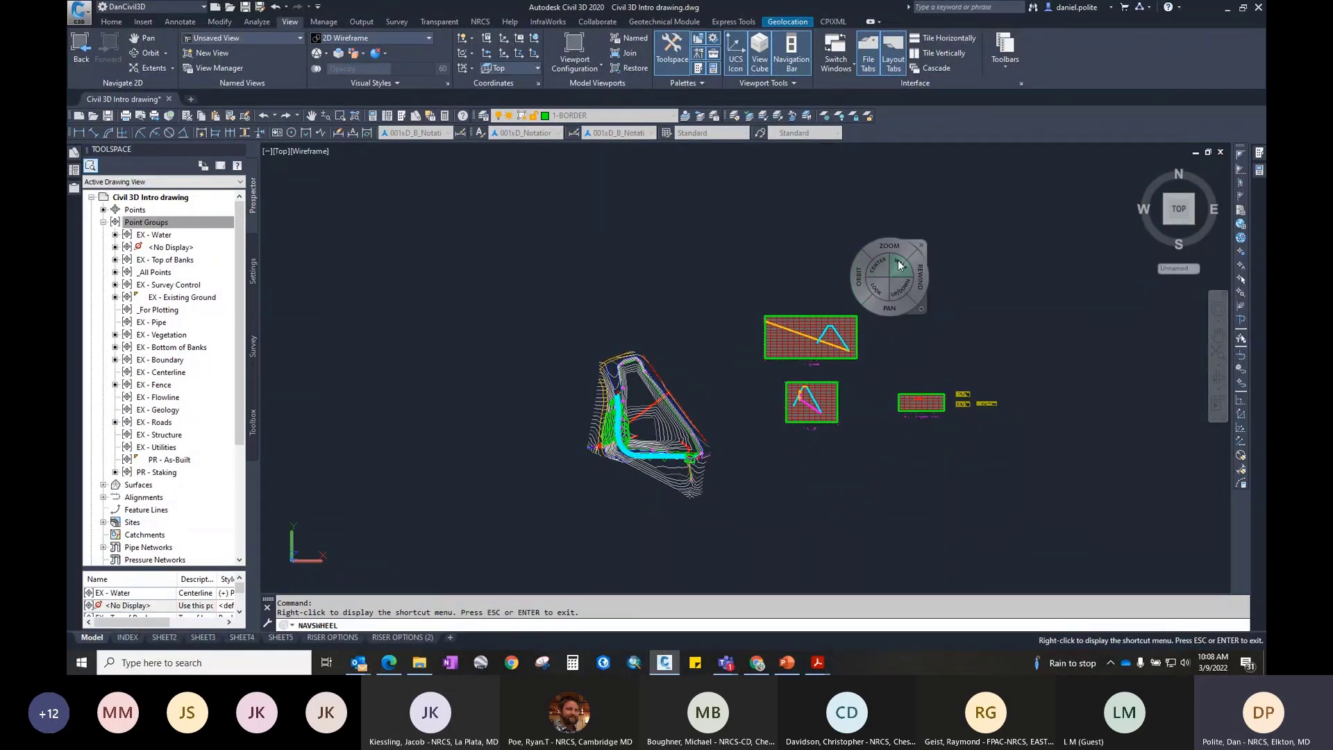
{"action": "left_click", "coordinate": [882, 287]}
{"action": "mouse_move", "coordinate": [925, 292]}
{"action": "left_mouse_down"}
{"action": "mouse_move", "coordinate": [962, 272]}
{"action": "mouse_move", "coordinate": [906, 302]}
{"action": "left_mouse_up"}
{"action": "left_click_drag", "start_coordinate": [888, 256], "coordinate": [881, 257]}
{"action": "mouse_move", "coordinate": [883, 469]}
{"action": "left_mouse_down"}
{"action": "mouse_move", "coordinate": [882, 455]}
{"action": "mouse_move", "coordinate": [882, 466]}
{"action": "mouse_move", "coordinate": [745, 421]}
{"action": "mouse_move", "coordinate": [809, 398]}
{"action": "left_mouse_up"}
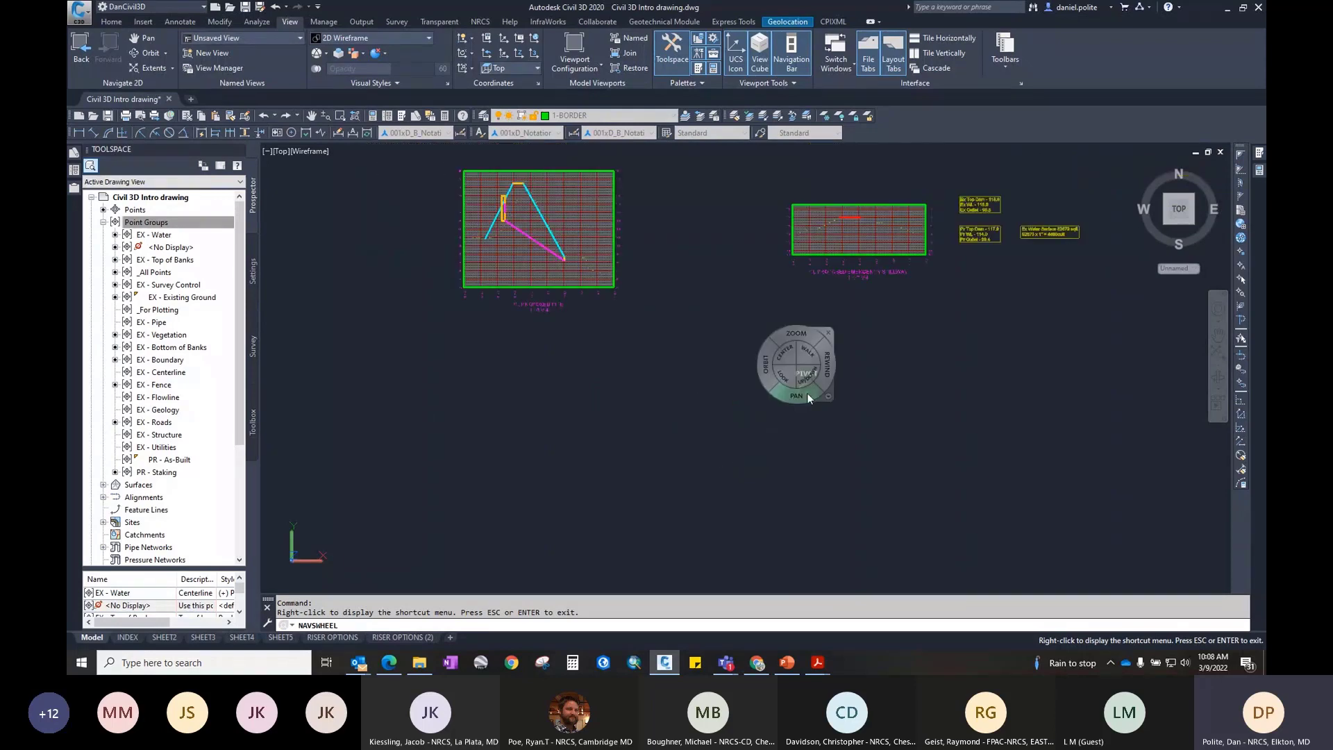
{"action": "scroll", "coordinate": [808, 397], "scroll_direction": "down", "scroll_amount": 2}
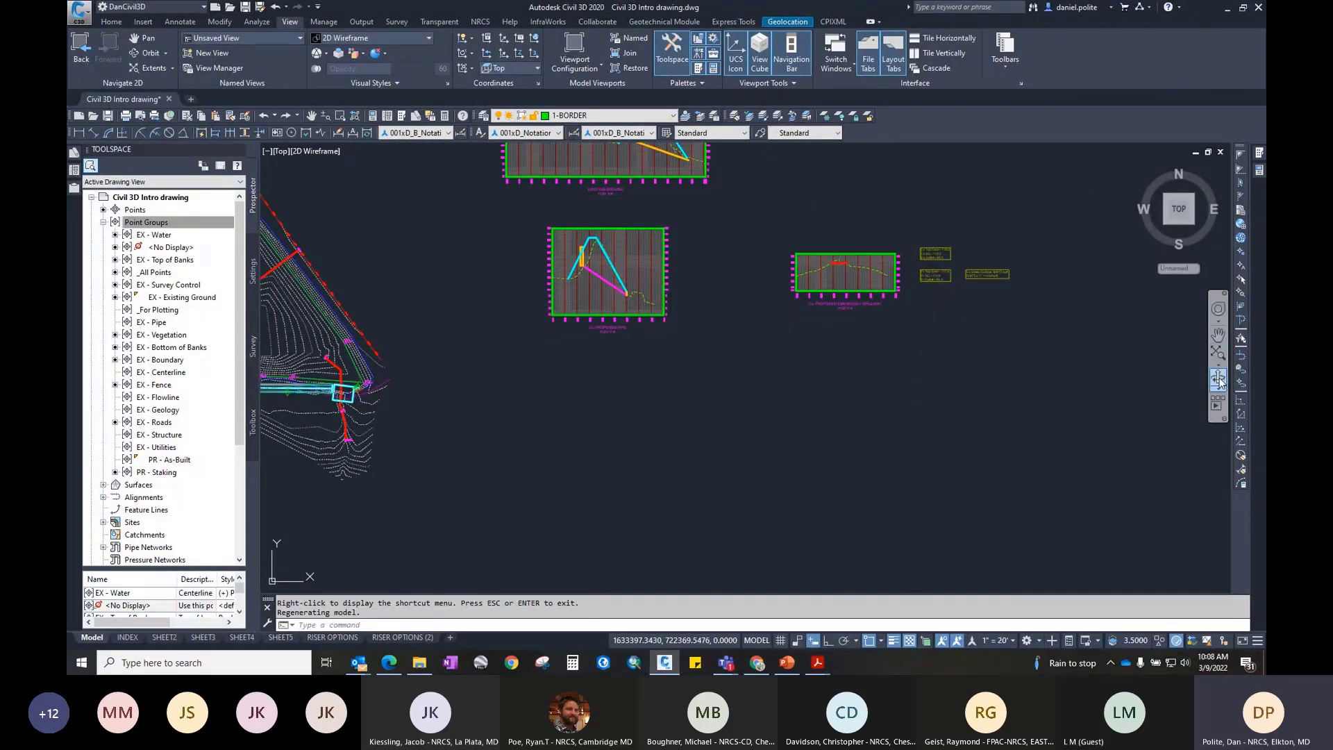
Step: Orbit the model into a tilted 3D view of the basin and embankment, and leave the orbit command
{"action": "mouse_move", "coordinate": [889, 391]}
{"action": "middle_mouse_down", "text": "shift"}
{"action": "mouse_move", "coordinate": [782, 455]}
{"action": "mouse_move", "coordinate": [815, 441]}
{"action": "mouse_move", "coordinate": [544, 296]}
{"action": "mouse_move", "coordinate": [513, 326]}
{"action": "mouse_move", "coordinate": [581, 318]}
{"action": "mouse_move", "coordinate": [696, 362]}
{"action": "mouse_move", "coordinate": [645, 293]}
{"action": "mouse_move", "coordinate": [705, 336]}
{"action": "mouse_move", "coordinate": [777, 311]}
{"action": "mouse_move", "coordinate": [753, 317]}
{"action": "middle_mouse_up", "text": "shift"}
{"action": "scroll", "coordinate": [648, 327], "scroll_direction": "up", "scroll_amount": 2}
{"action": "scroll", "coordinate": [654, 336], "scroll_direction": "up", "scroll_amount": 2}
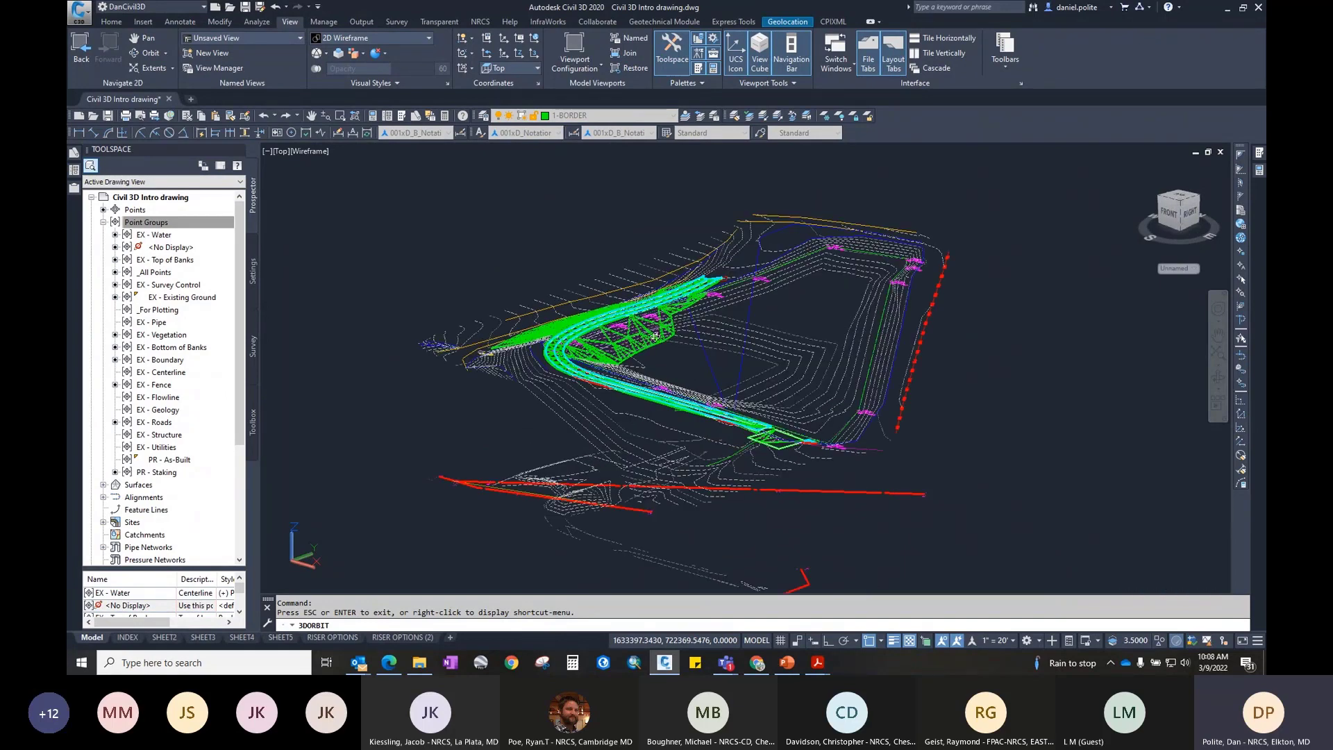
{"action": "scroll", "coordinate": [654, 336], "scroll_direction": "up", "scroll_amount": 2}
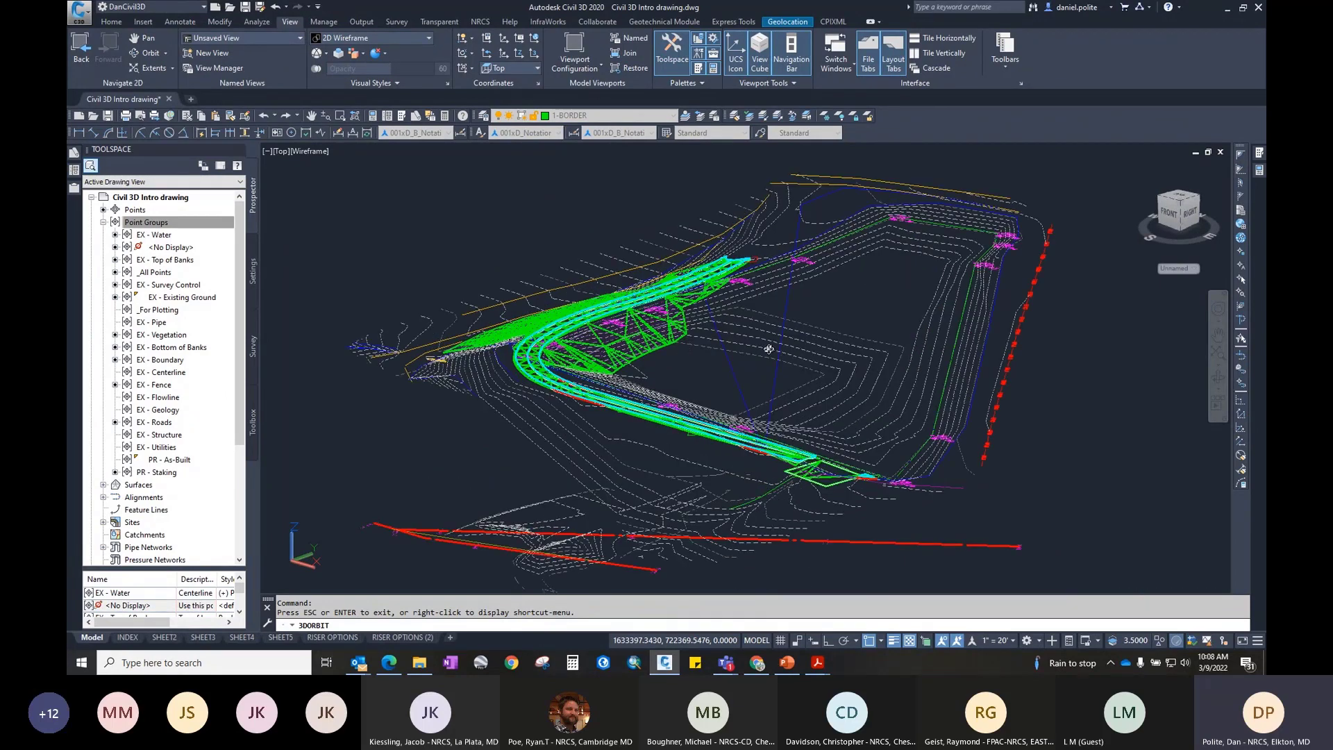
{"action": "key", "text": "Escape"}
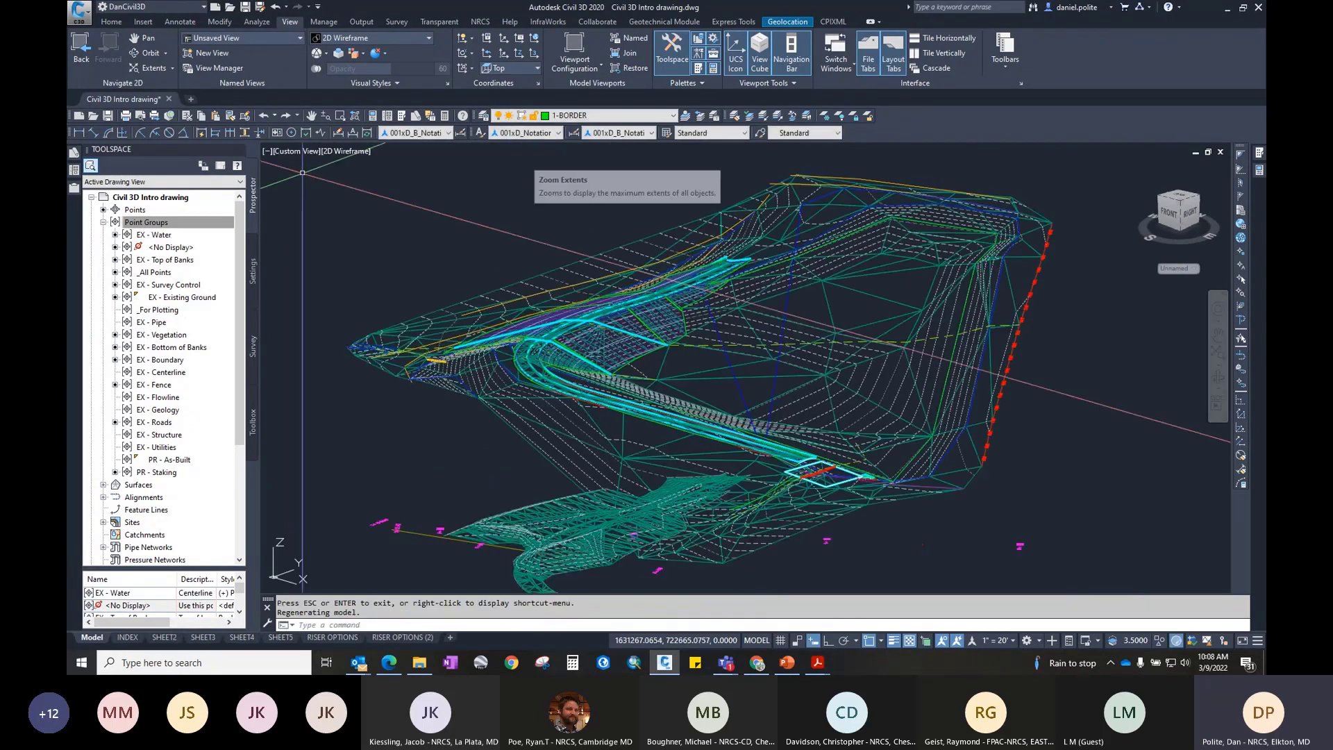
Step: Restore the tiled viewports and maximize the custom-view viewport again, returning its view to Top
{"action": "left_click", "coordinate": [267, 150]}
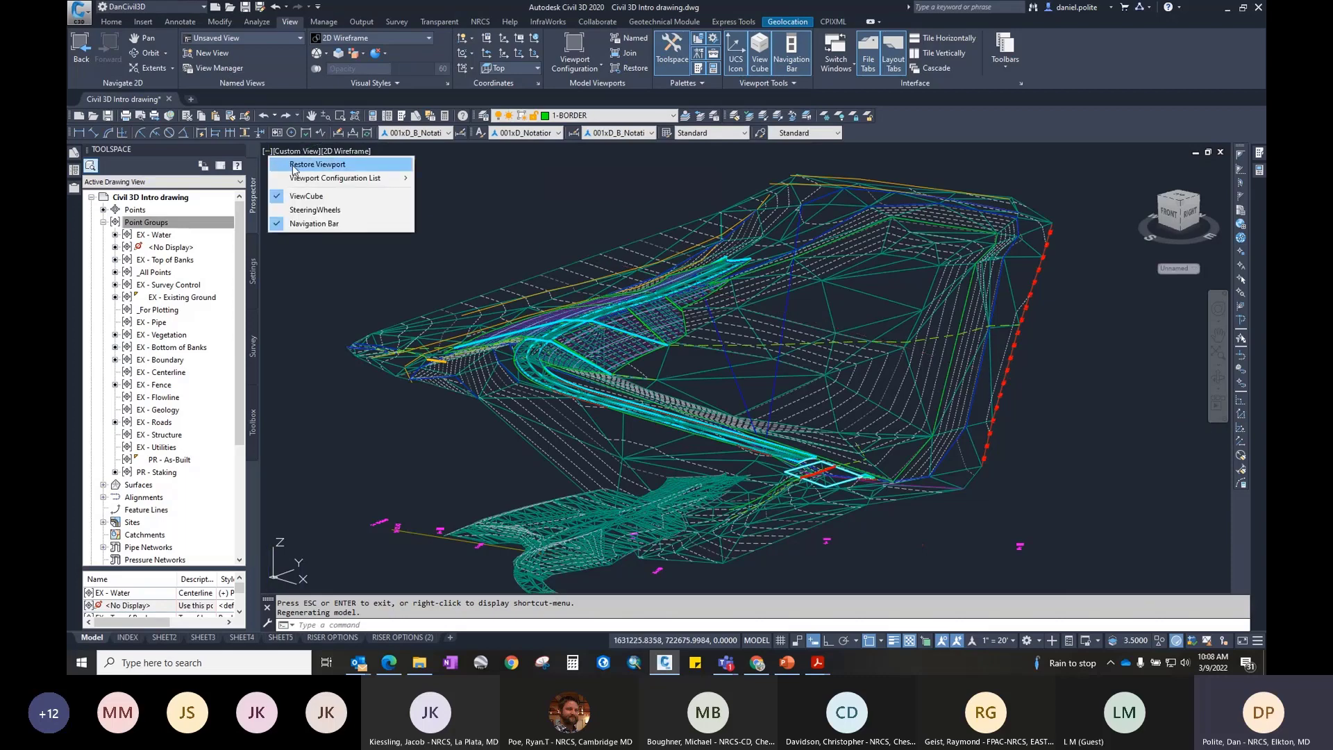
{"action": "left_click", "coordinate": [317, 164]}
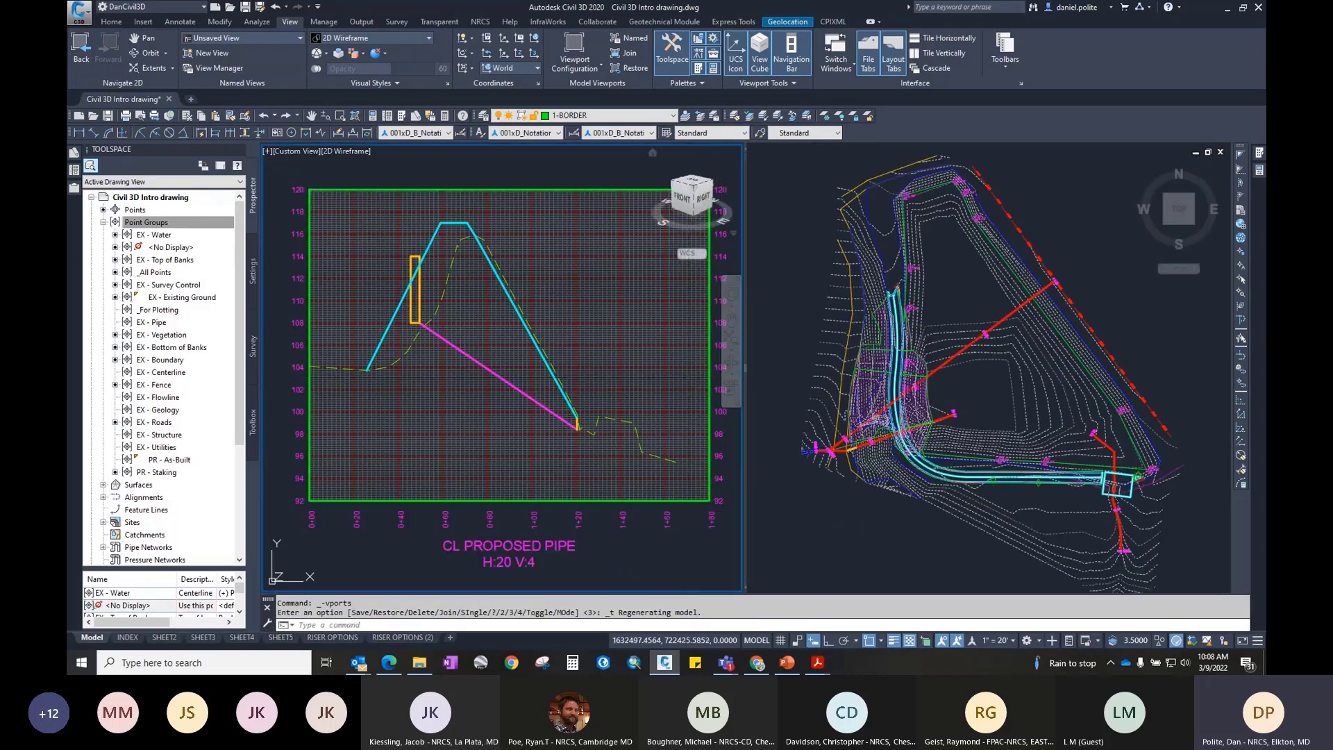
{"action": "left_click", "coordinate": [268, 150]}
{"action": "left_click", "coordinate": [323, 164]}
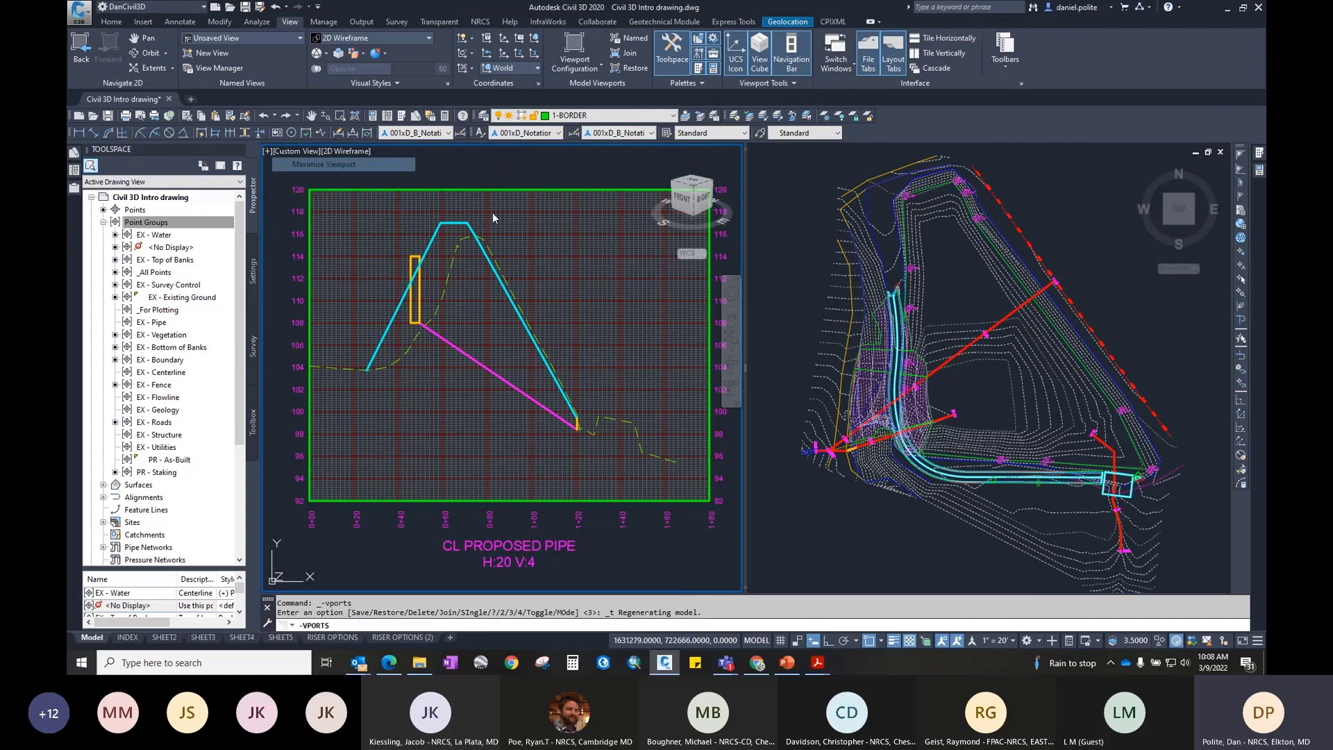
{"action": "left_click", "coordinate": [289, 151]}
{"action": "left_click", "coordinate": [313, 185]}
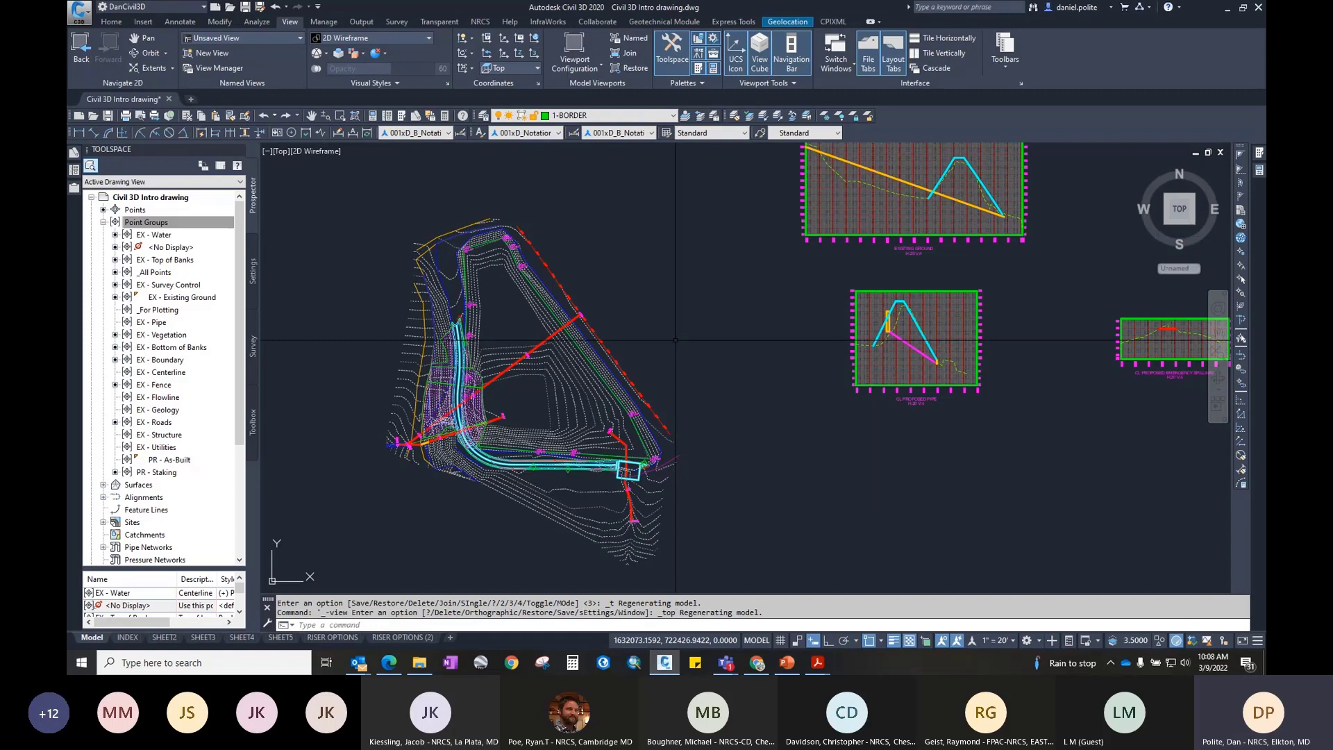
Step: Orbit the model into a tilted 3D view, and switch the view to Bottom
{"action": "mouse_move", "coordinate": [675, 295]}
{"action": "middle_mouse_down", "text": "shift"}
{"action": "mouse_move", "coordinate": [656, 199]}
{"action": "mouse_move", "coordinate": [628, 222]}
{"action": "mouse_move", "coordinate": [610, 214]}
{"action": "mouse_move", "coordinate": [637, 218]}
{"action": "middle_mouse_up", "text": "shift"}
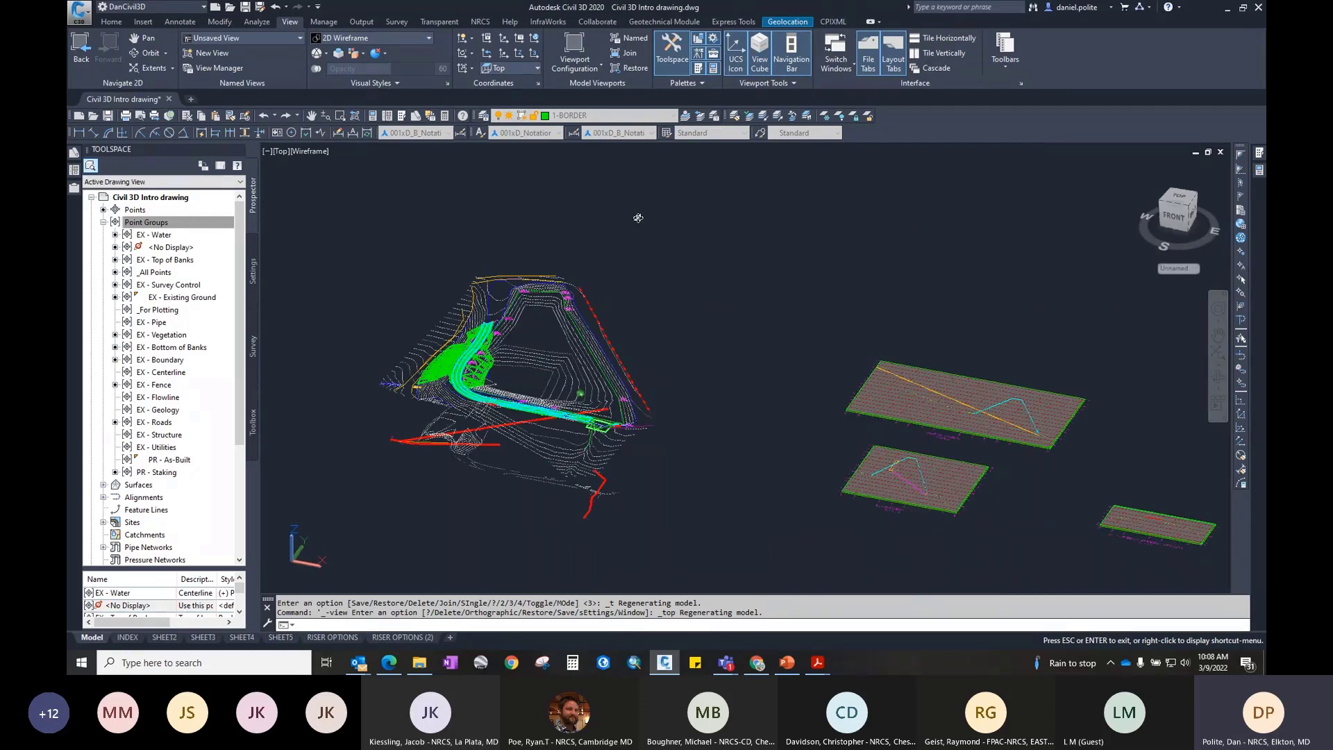
{"action": "middle_click_drag", "start_coordinate": [652, 230], "coordinate": [640, 245], "text": "shift"}
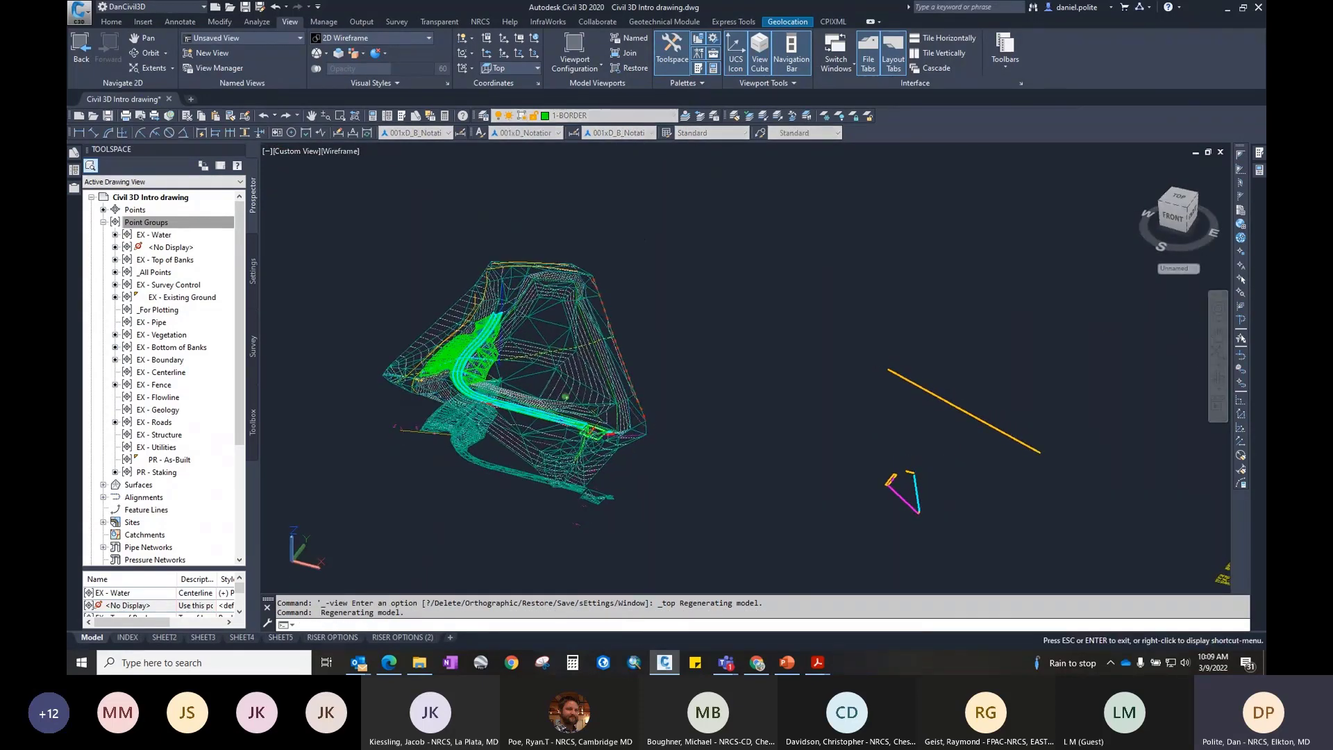
{"action": "left_click", "coordinate": [292, 152]}
{"action": "left_click", "coordinate": [309, 195]}
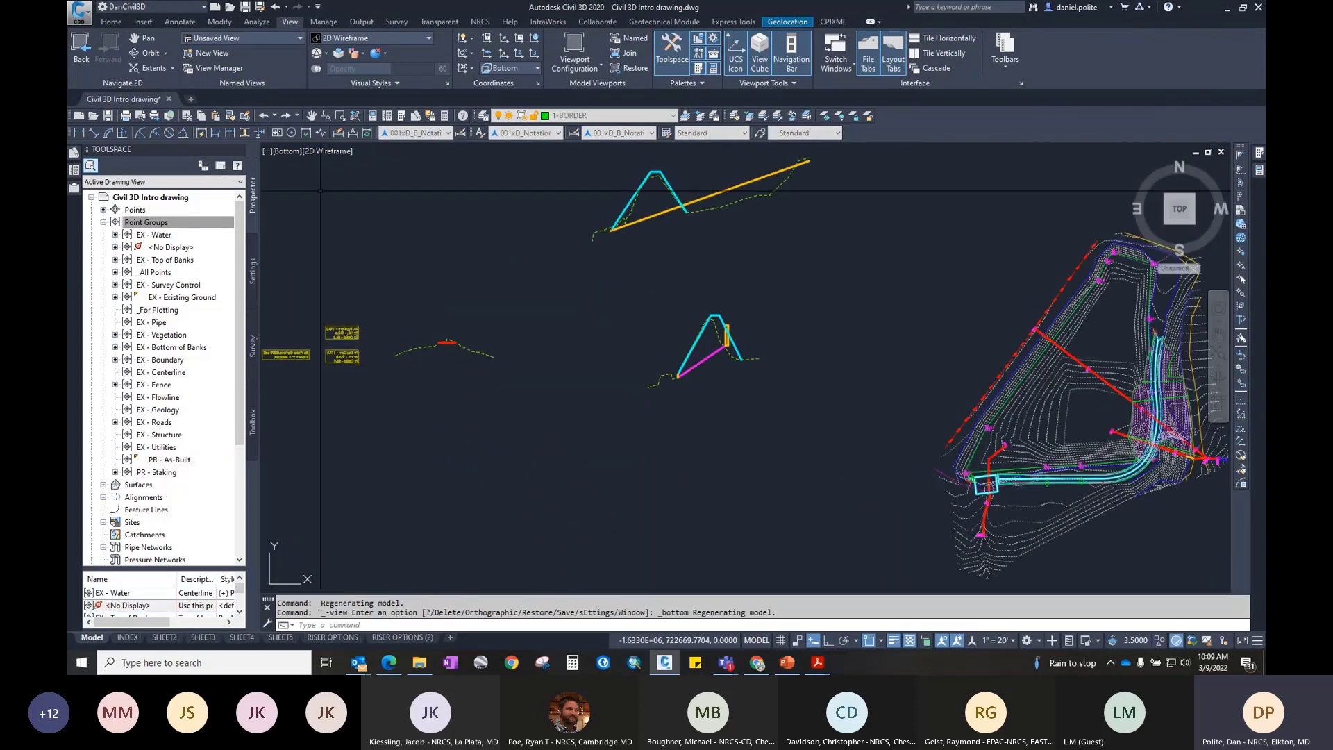
Step: Switch the view from Bottom to Top, and briefly start and leave the orbit command
{"action": "left_click", "coordinate": [288, 153]}
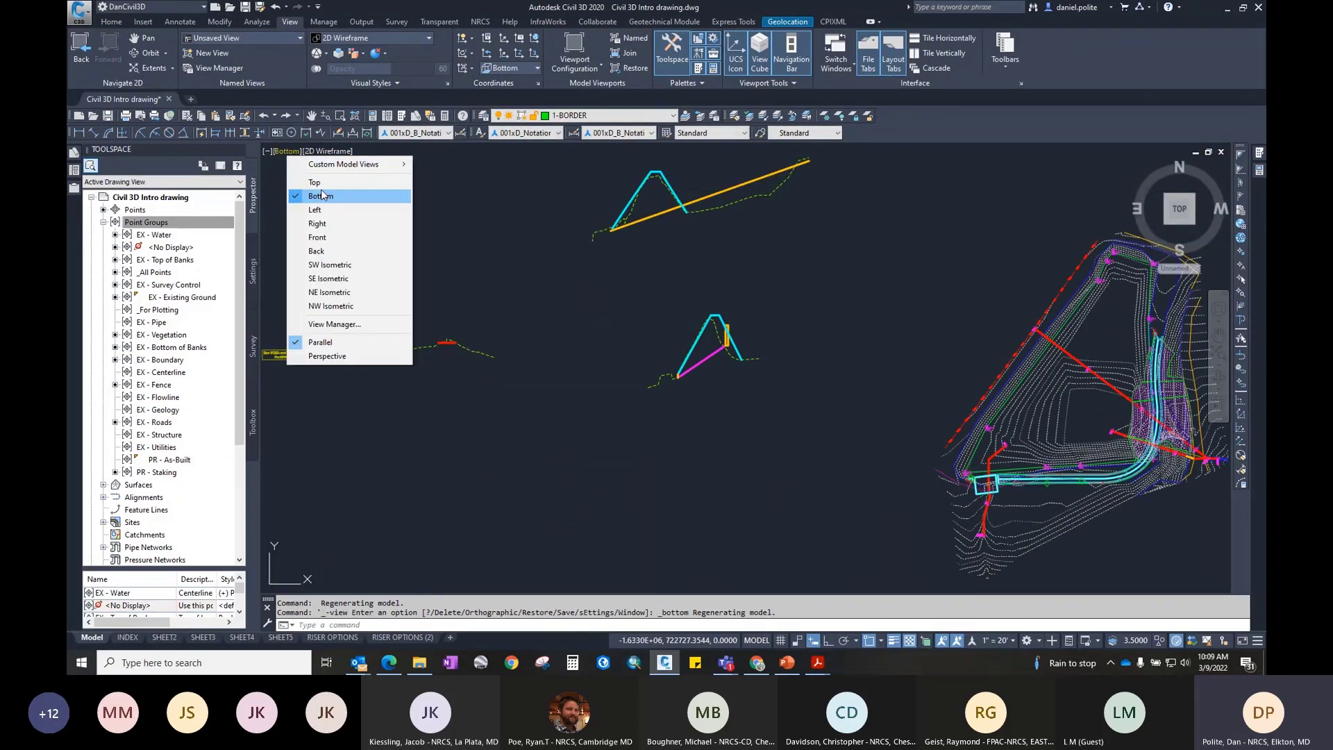
{"action": "left_click", "coordinate": [314, 182]}
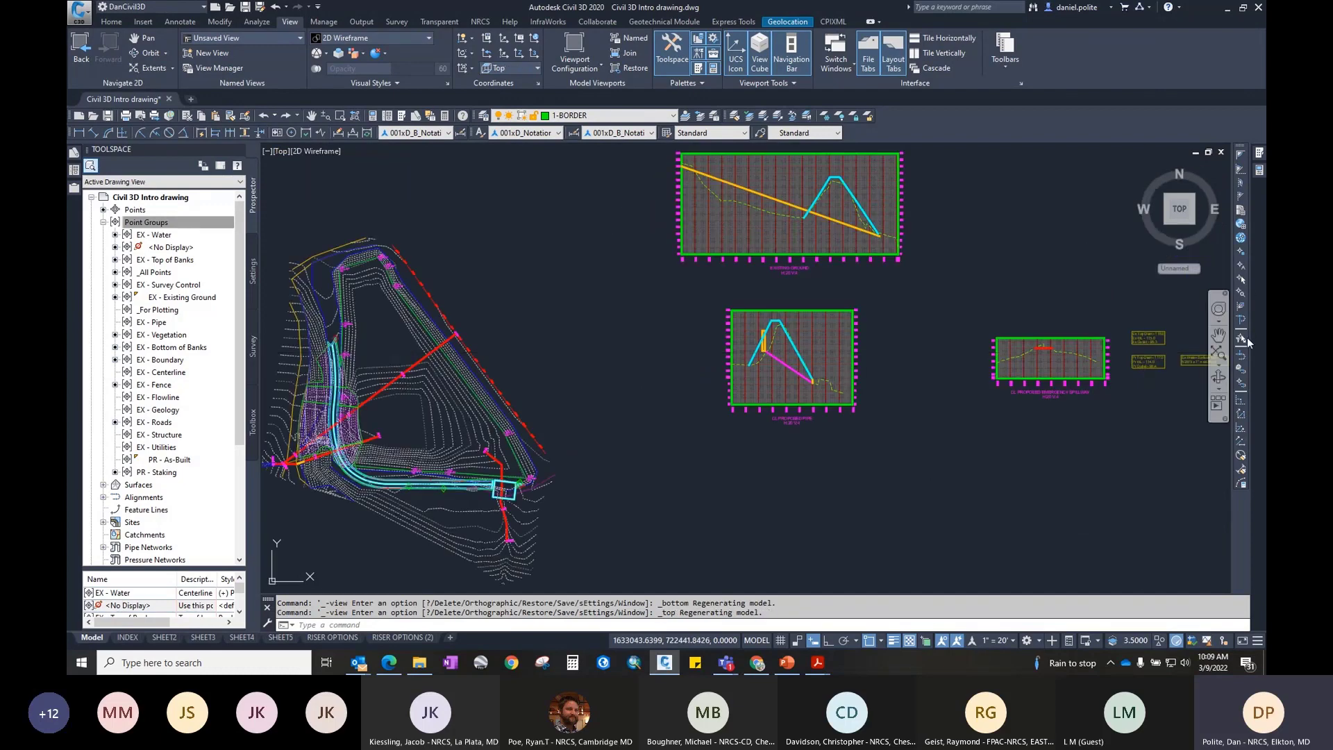
{"action": "left_click", "coordinate": [1220, 379]}
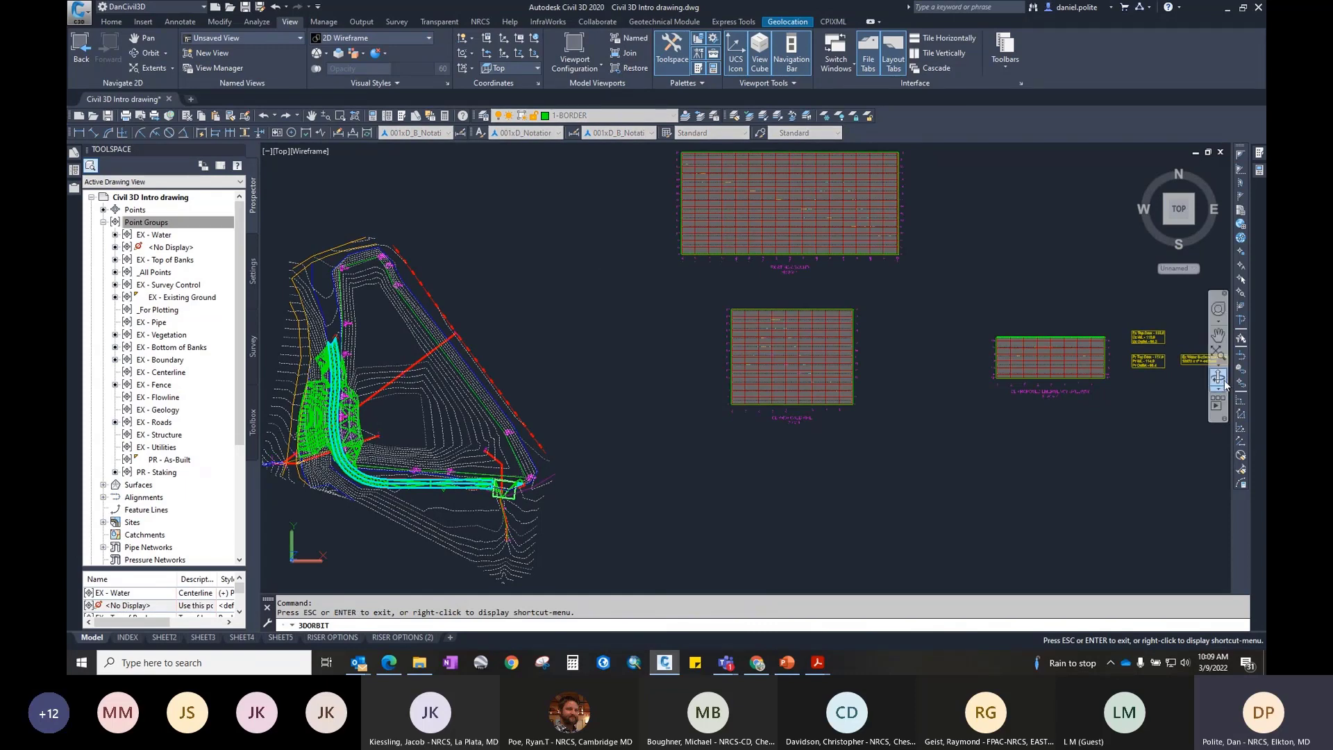
{"action": "left_click", "coordinate": [281, 151]}
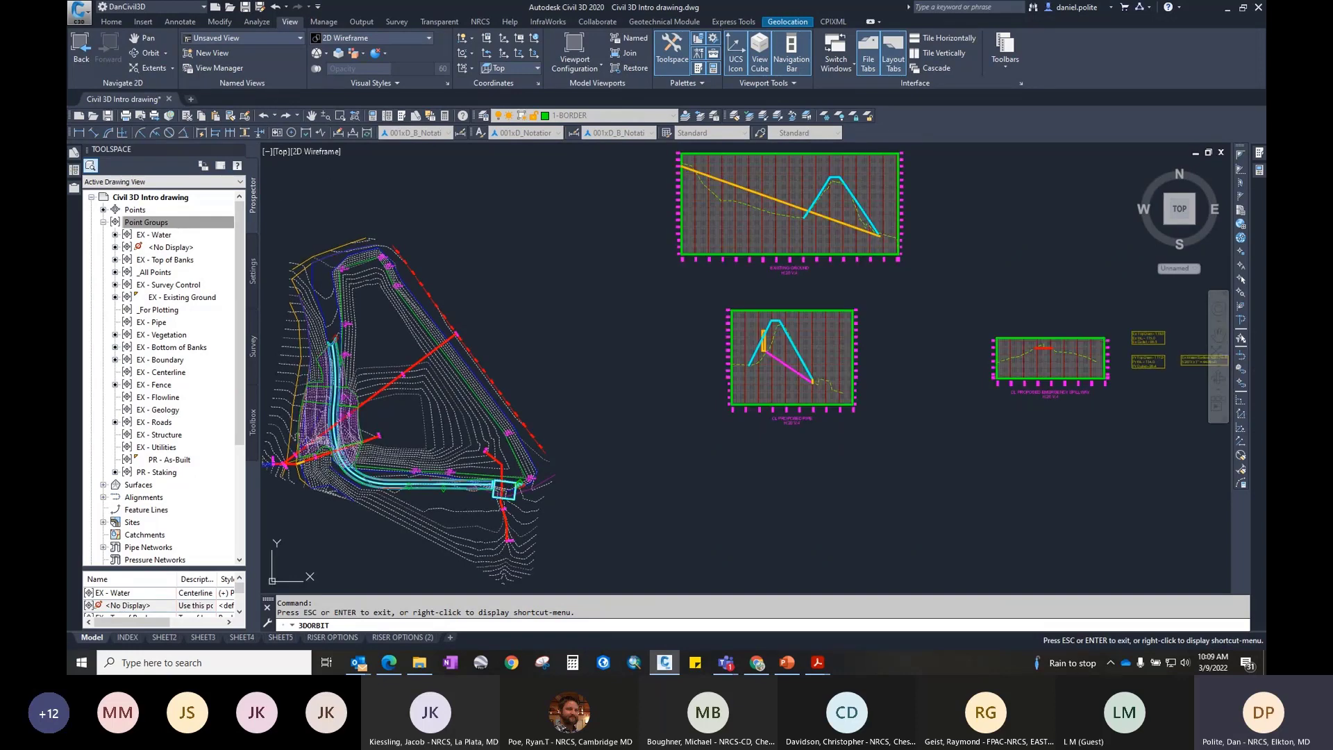
{"action": "key", "text": "Escape"}
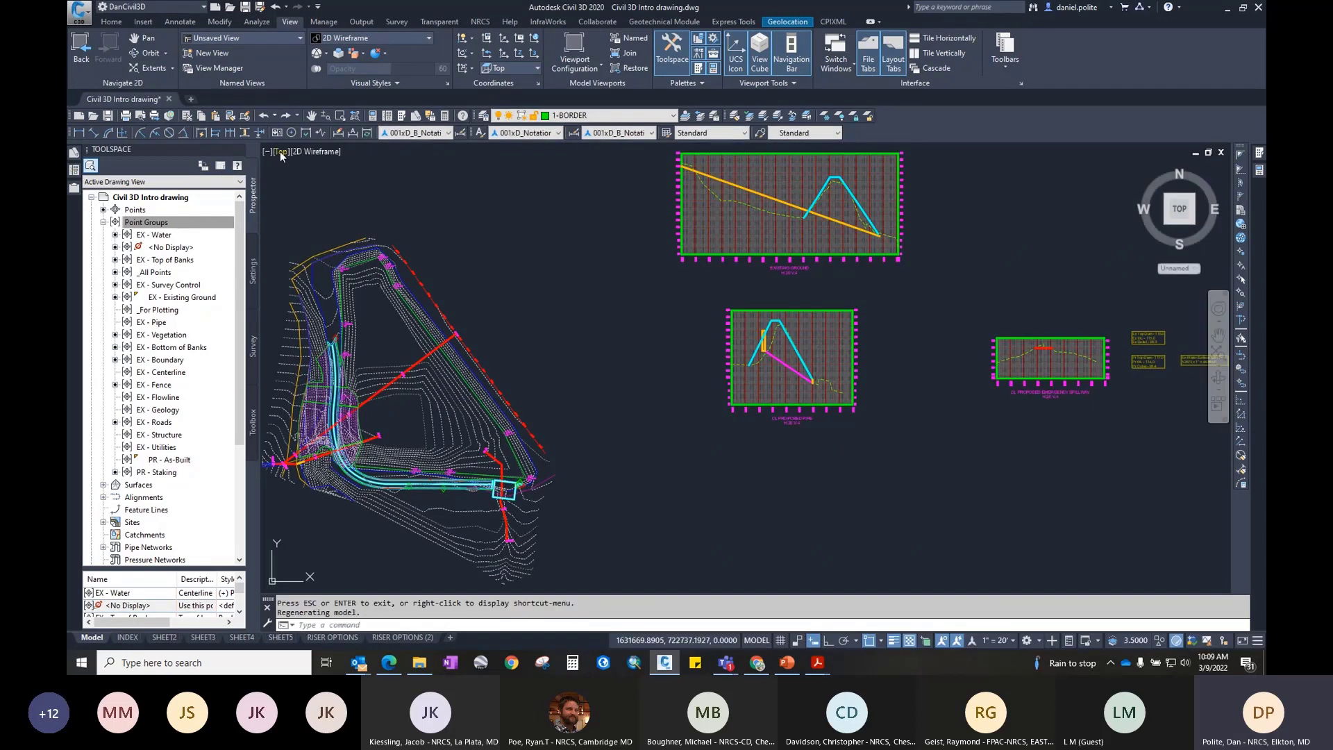
Step: Toggle the ViewCube and the Navigation Bar display, leaving the Navigation Bar turned off
{"action": "left_click", "coordinate": [788, 62]}
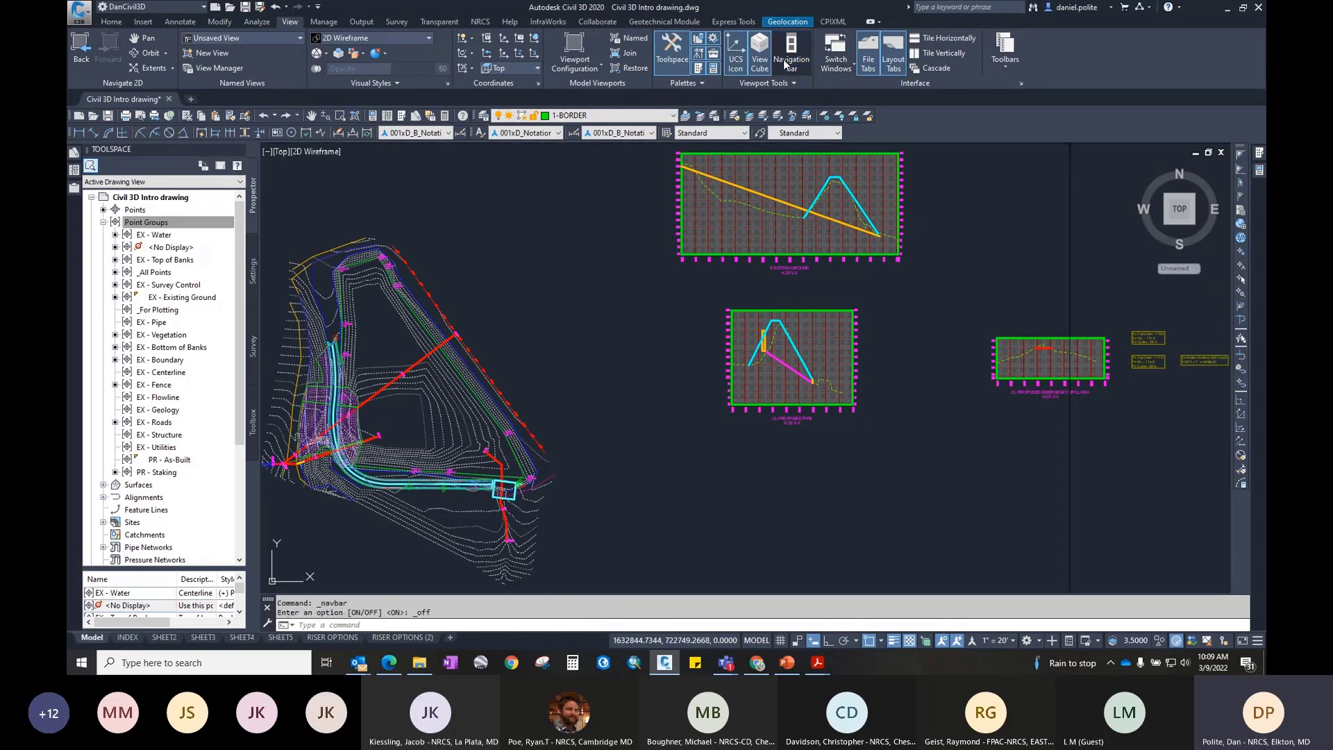
{"action": "left_click", "coordinate": [764, 64]}
{"action": "left_click", "coordinate": [765, 66]}
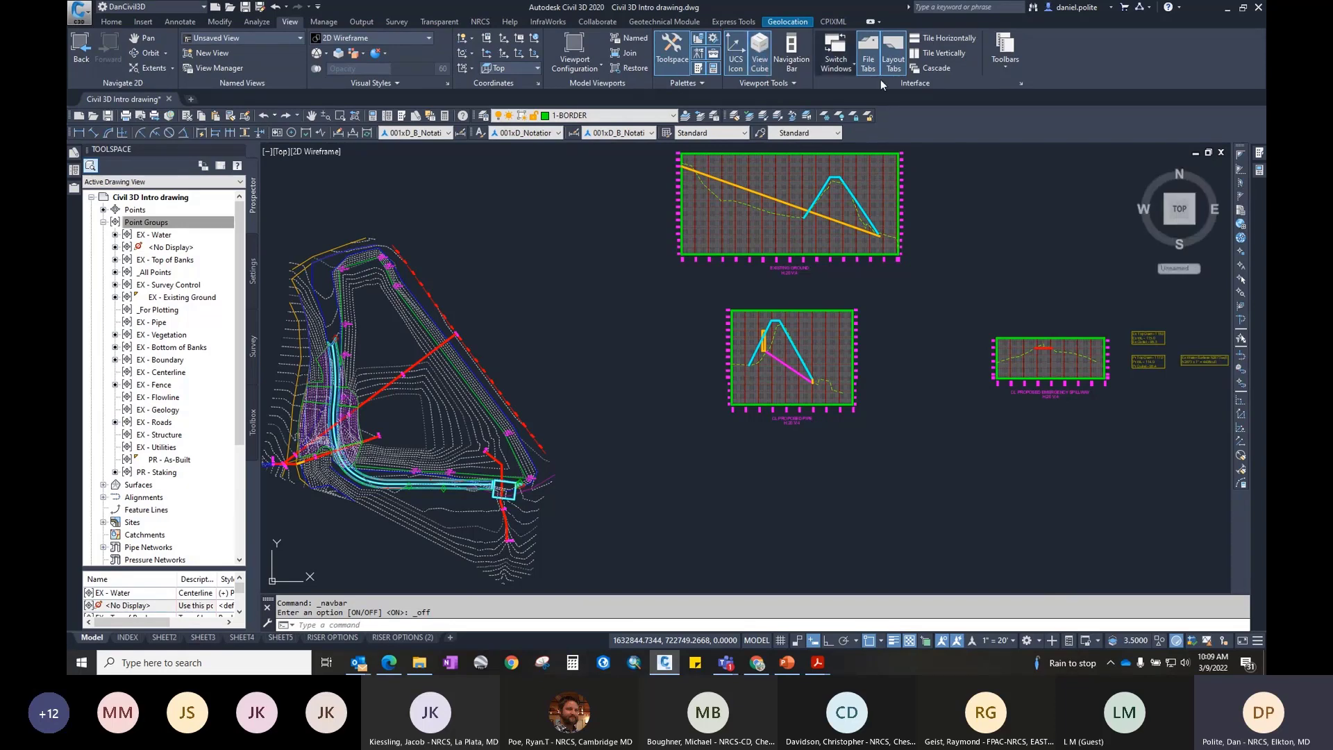
{"action": "scroll", "coordinate": [618, 243], "scroll_direction": "down", "scroll_amount": 3}
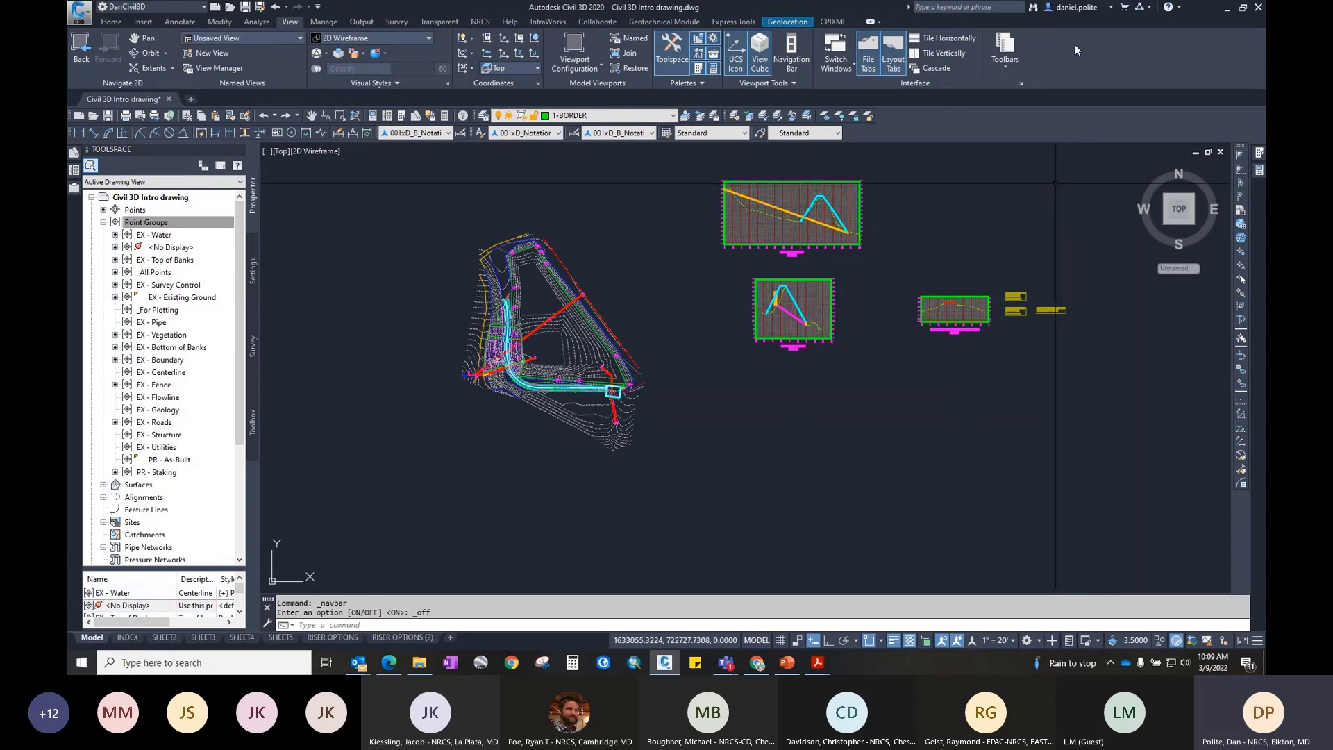
{"action": "left_click", "coordinate": [788, 59]}
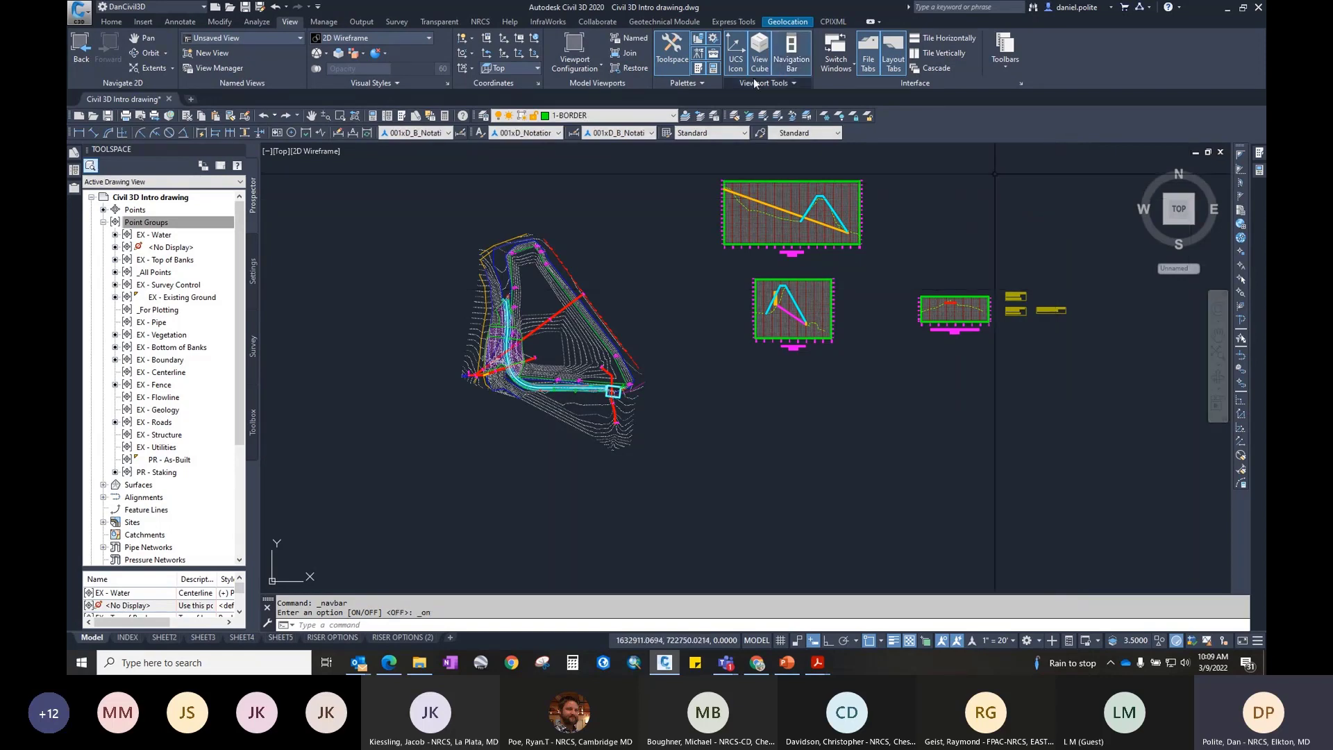
{"action": "left_click", "coordinate": [789, 57]}
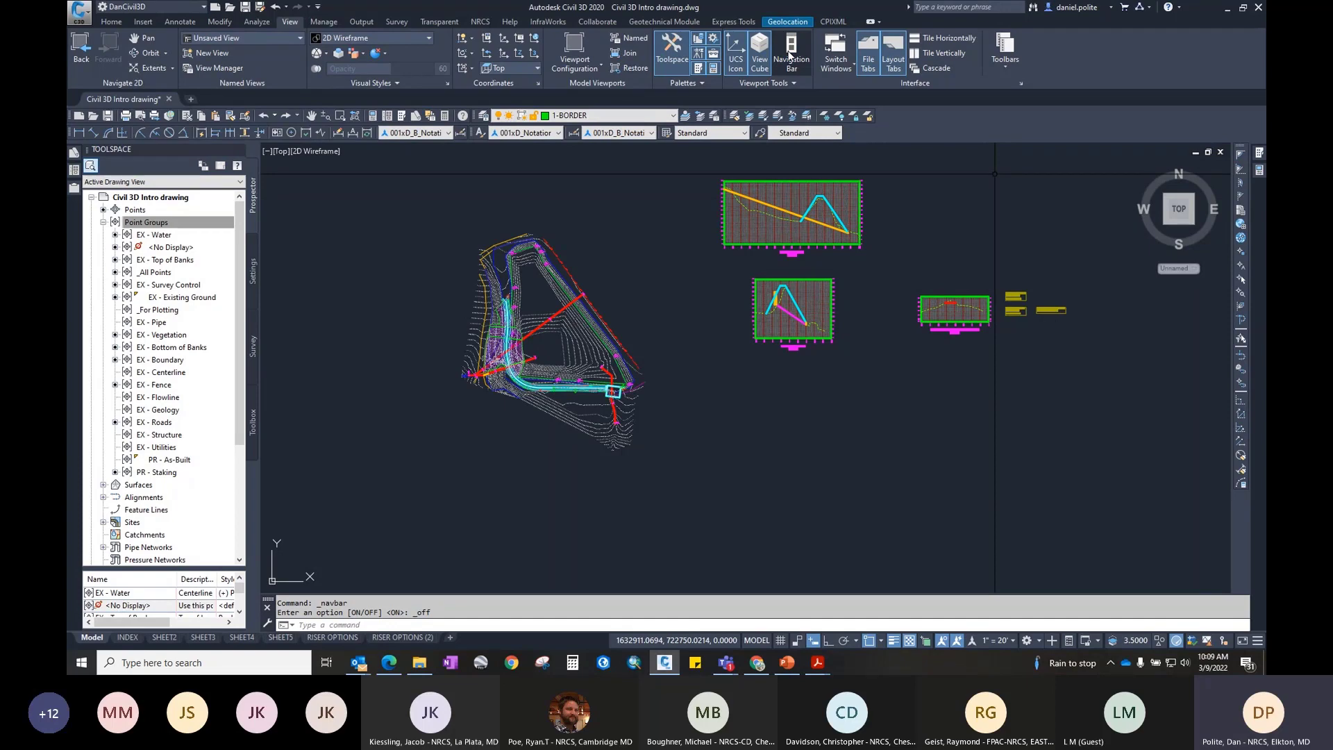
Step: Look over the viewport configuration options, and set the viewport's visual style to Shaded
{"action": "left_click", "coordinate": [266, 151]}
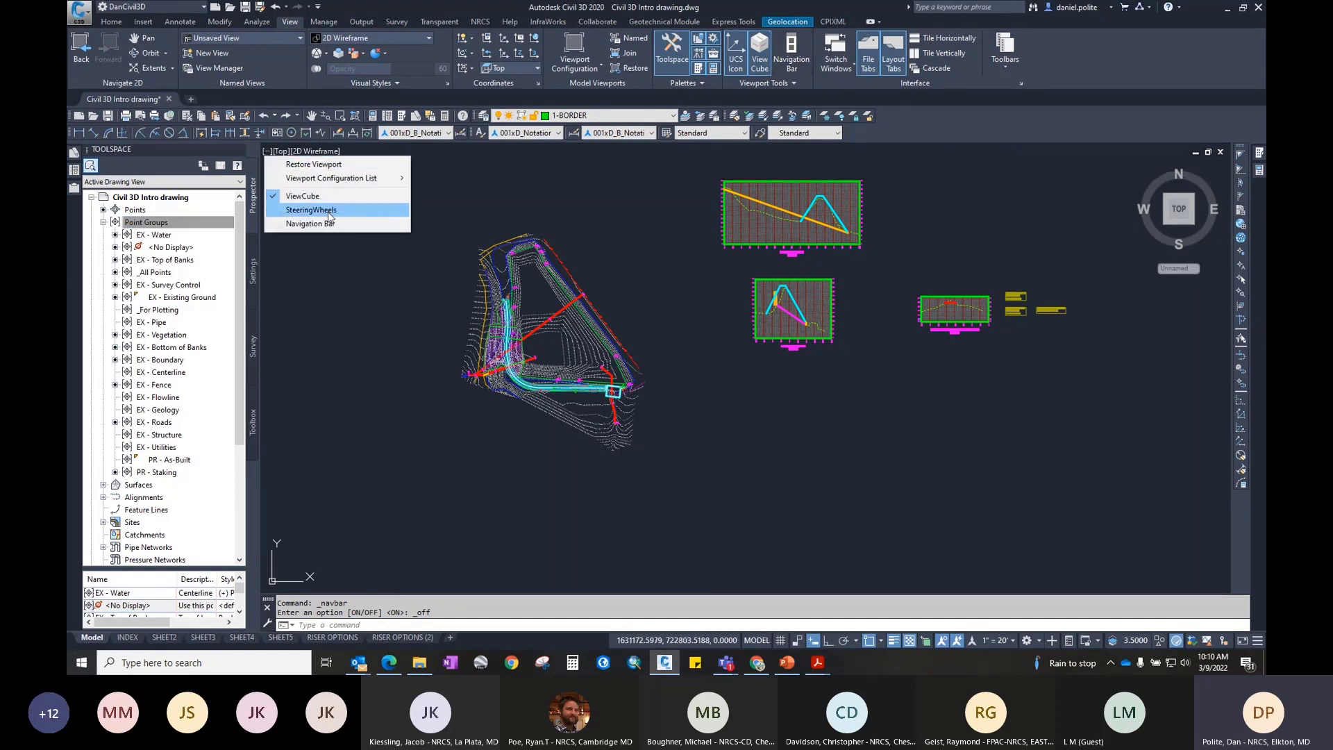
{"action": "mouse_move", "coordinate": [305, 182]}
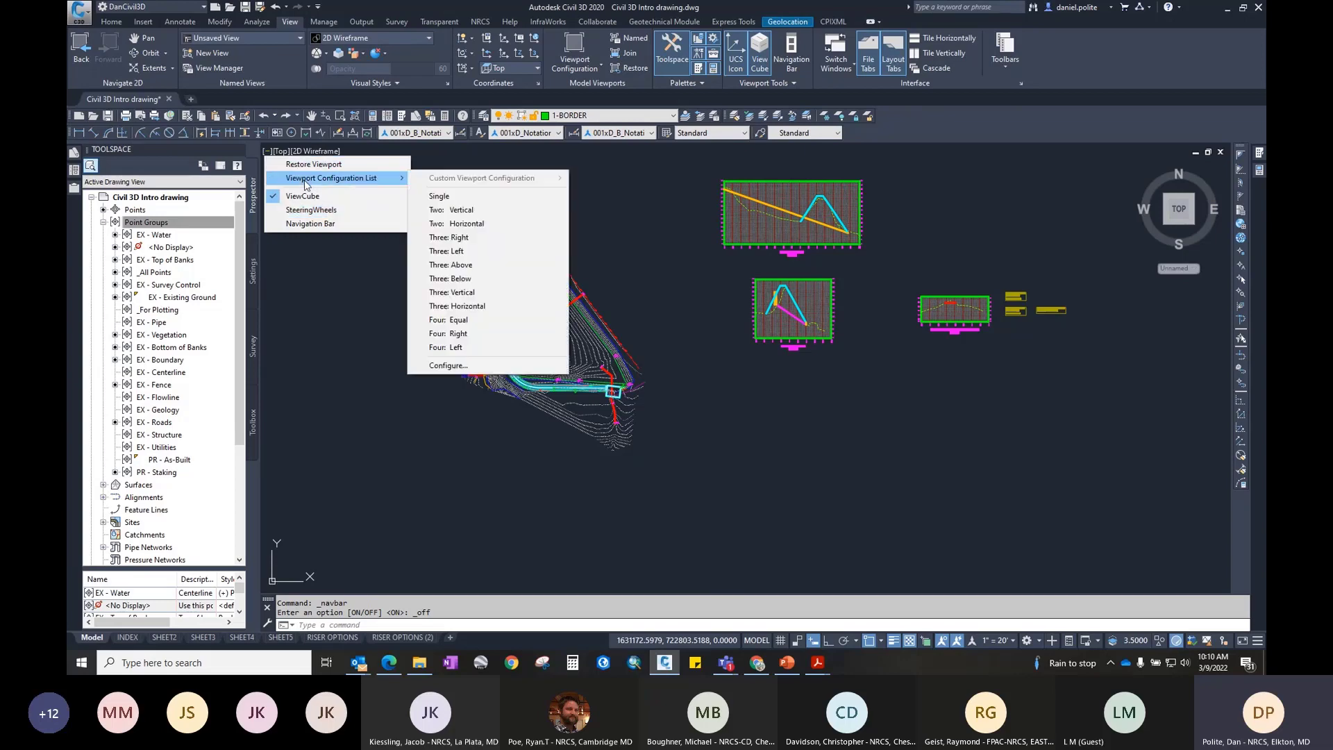
{"action": "left_click", "coordinate": [278, 152]}
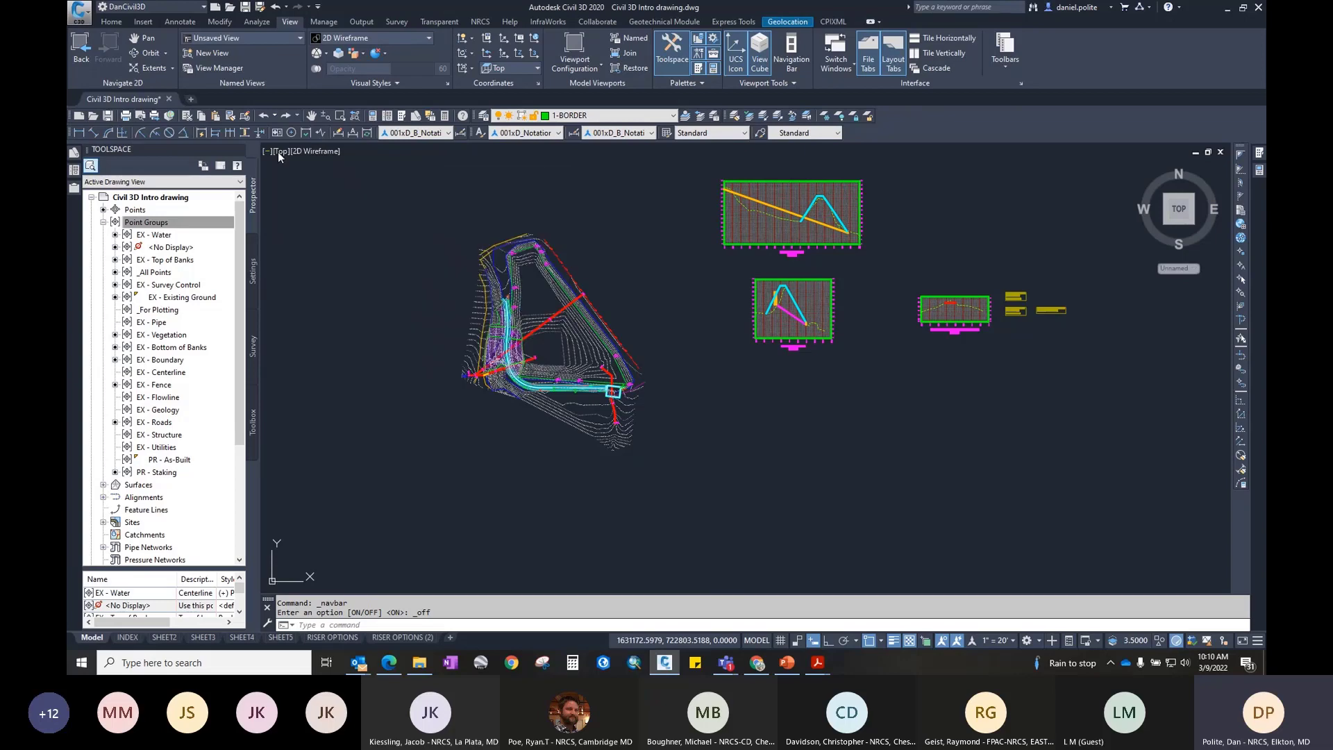
{"action": "left_click", "coordinate": [292, 151]}
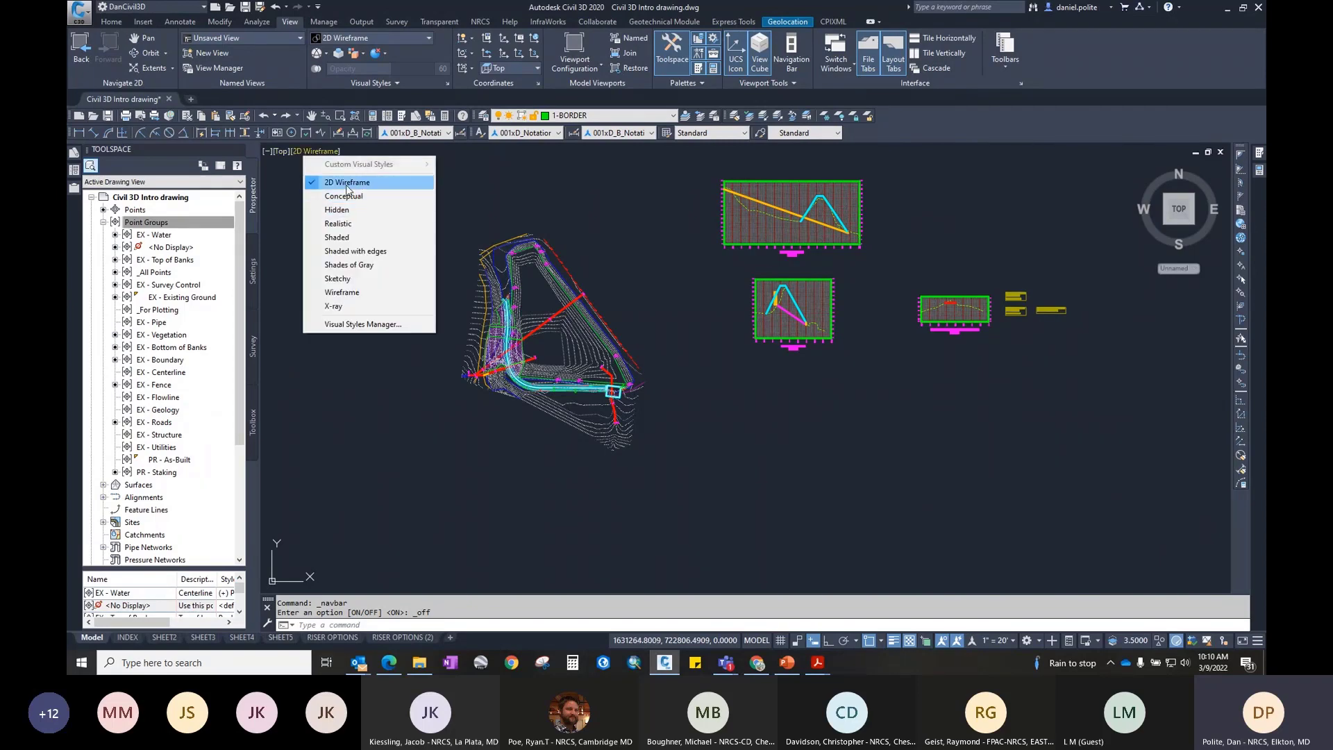
{"action": "left_click", "coordinate": [347, 237]}
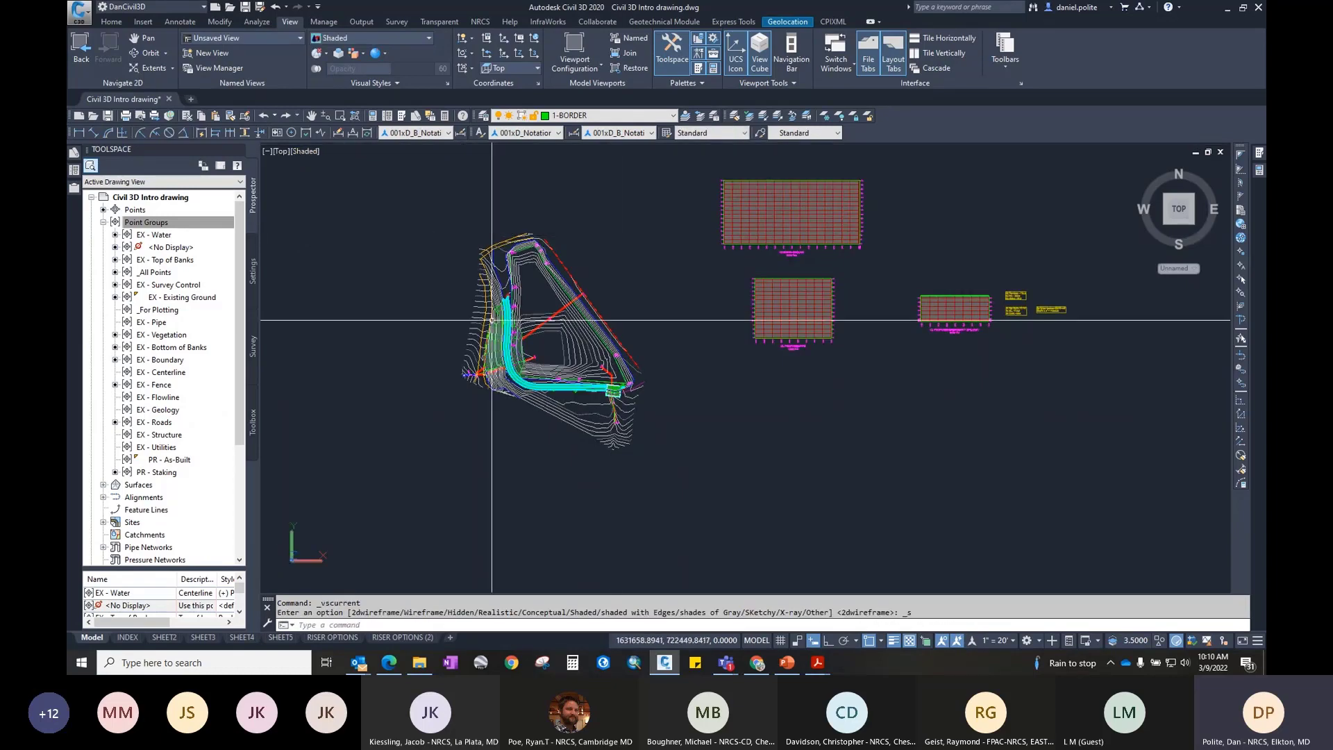
Step: Orbit around the shaded model and examine the embankment and basin from several angles and distances
{"action": "mouse_move", "coordinate": [495, 322]}
{"action": "middle_mouse_down", "text": "shift"}
{"action": "mouse_move", "coordinate": [583, 333]}
{"action": "mouse_move", "coordinate": [608, 368]}
{"action": "mouse_move", "coordinate": [532, 413]}
{"action": "mouse_move", "coordinate": [484, 327]}
{"action": "mouse_move", "coordinate": [794, 323]}
{"action": "middle_mouse_up", "text": "shift"}
{"action": "key", "text": "F8"}
{"action": "scroll", "coordinate": [484, 327], "scroll_direction": "up", "scroll_amount": 10}
{"action": "middle_click_drag", "start_coordinate": [684, 364], "coordinate": [659, 295], "text": "shift"}
{"action": "scroll", "coordinate": [468, 256], "scroll_direction": "up", "scroll_amount": 7}
{"action": "middle_click_drag", "start_coordinate": [467, 257], "coordinate": [720, 304], "text": "shift"}
{"action": "scroll", "coordinate": [720, 304], "scroll_direction": "down", "scroll_amount": 5}
{"action": "mouse_move", "coordinate": [541, 312]}
{"action": "middle_mouse_down", "text": "shift"}
{"action": "mouse_move", "coordinate": [604, 327]}
{"action": "mouse_move", "coordinate": [721, 298]}
{"action": "mouse_move", "coordinate": [668, 327]}
{"action": "mouse_move", "coordinate": [530, 306]}
{"action": "middle_mouse_up", "text": "shift"}
{"action": "scroll", "coordinate": [721, 298], "scroll_direction": "up", "scroll_amount": 7}
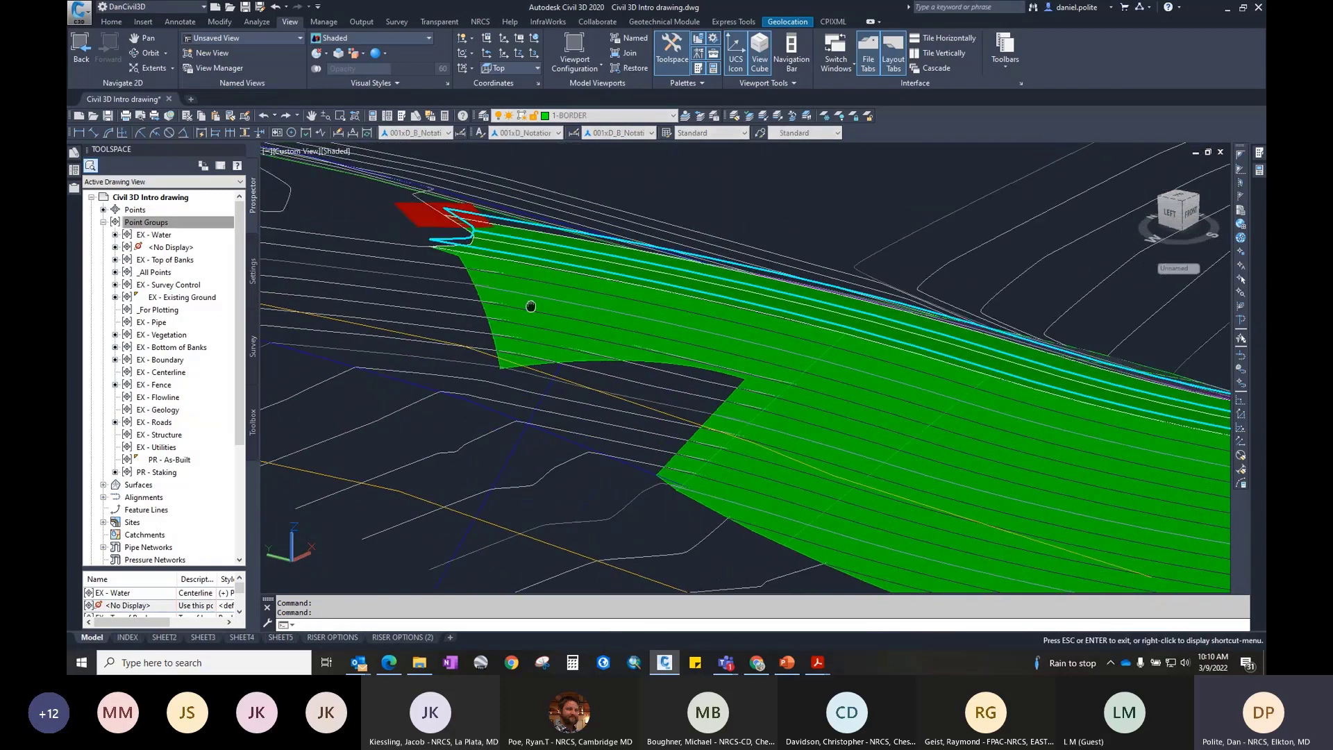
{"action": "scroll", "coordinate": [530, 306], "scroll_direction": "down", "scroll_amount": 6}
{"action": "middle_click_drag", "start_coordinate": [597, 347], "coordinate": [683, 375], "text": "shift"}
{"action": "scroll", "coordinate": [951, 407], "scroll_direction": "up", "scroll_amount": 5}
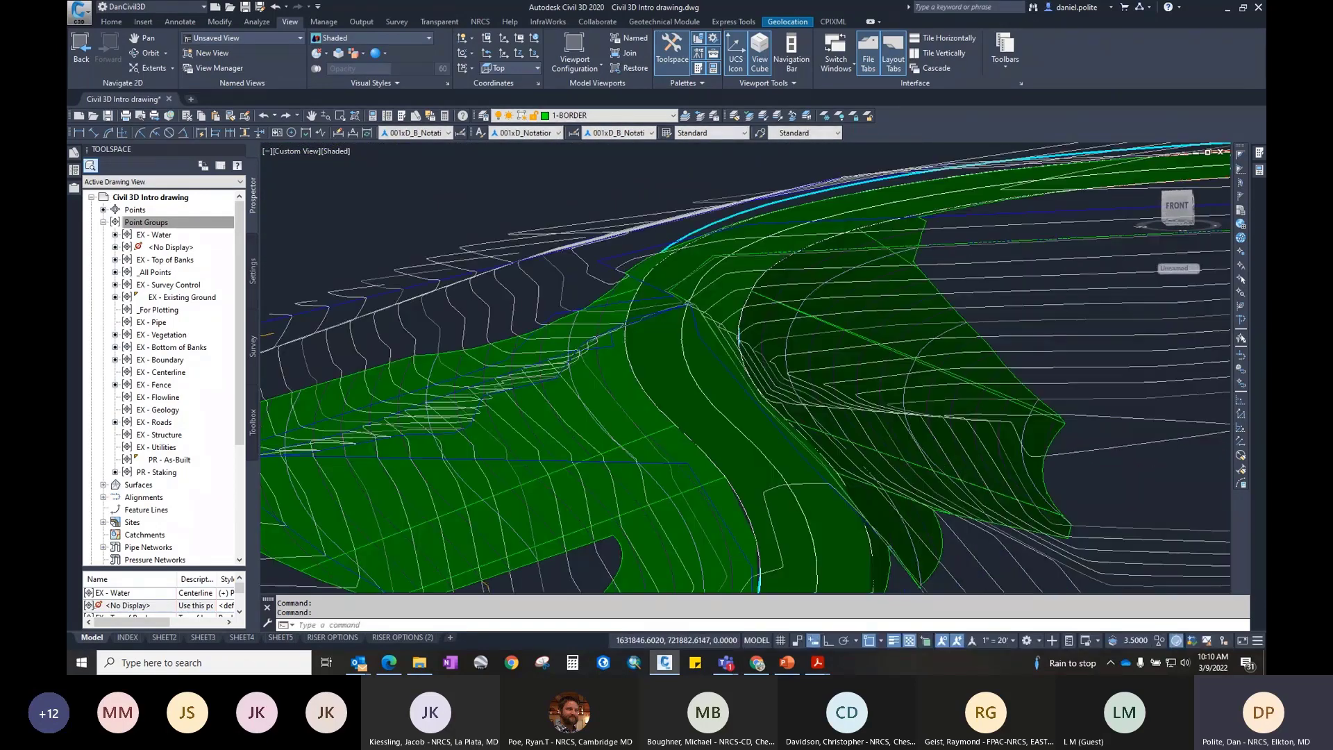
{"action": "scroll", "coordinate": [695, 381], "scroll_direction": "down", "scroll_amount": 5}
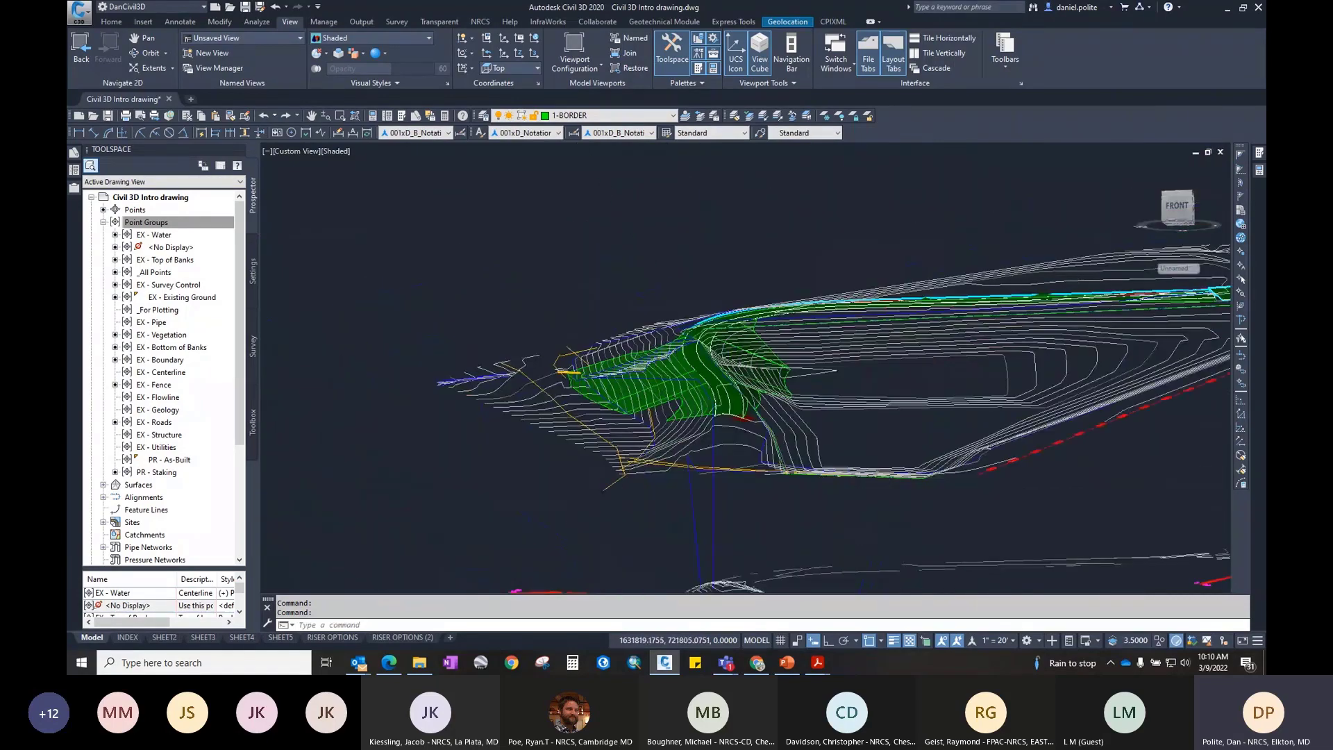
{"action": "mouse_move", "coordinate": [694, 375]}
{"action": "middle_mouse_down", "text": "shift"}
{"action": "mouse_move", "coordinate": [742, 357]}
{"action": "mouse_move", "coordinate": [881, 375]}
{"action": "mouse_move", "coordinate": [791, 413]}
{"action": "mouse_move", "coordinate": [736, 389]}
{"action": "middle_mouse_up", "text": "shift"}
Step: Try the Shaded with edges, Shades of Gray and Sketchy visual styles one after another on the tilted model
{"action": "left_click", "coordinate": [335, 151]}
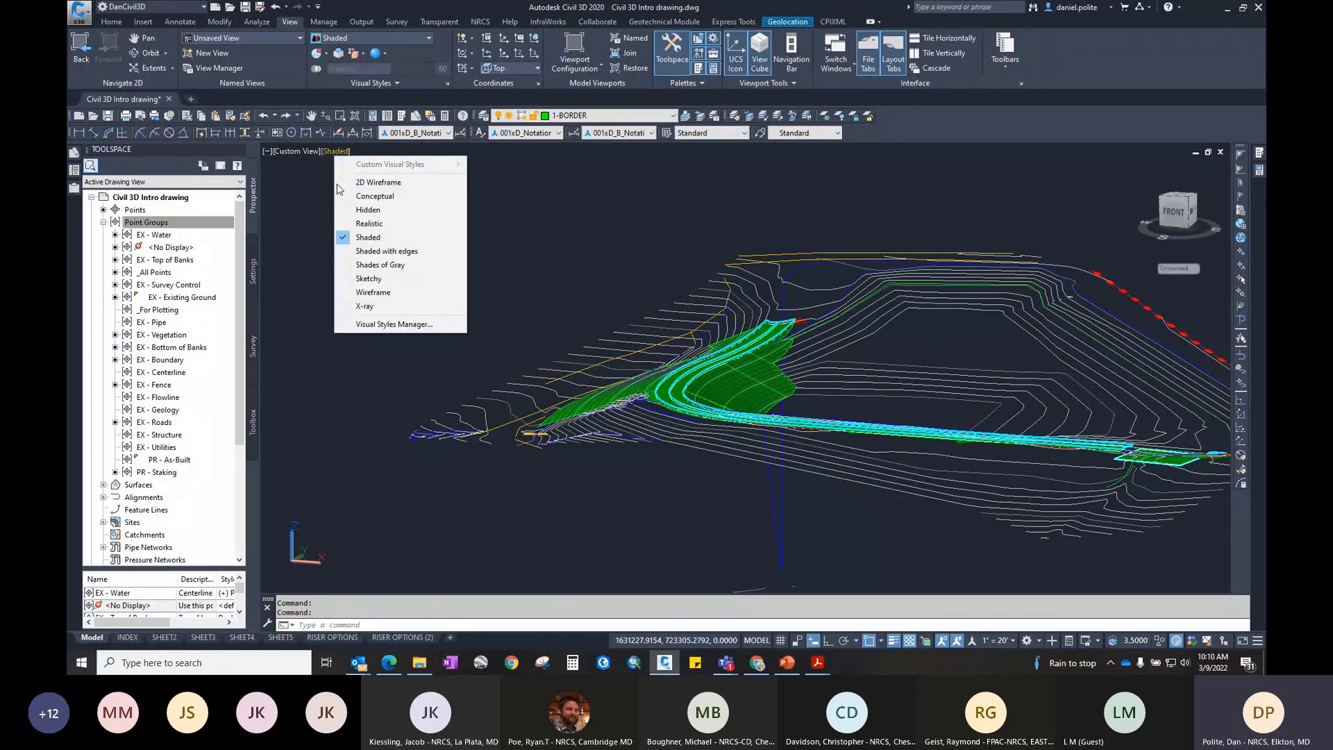
{"action": "left_click", "coordinate": [362, 250]}
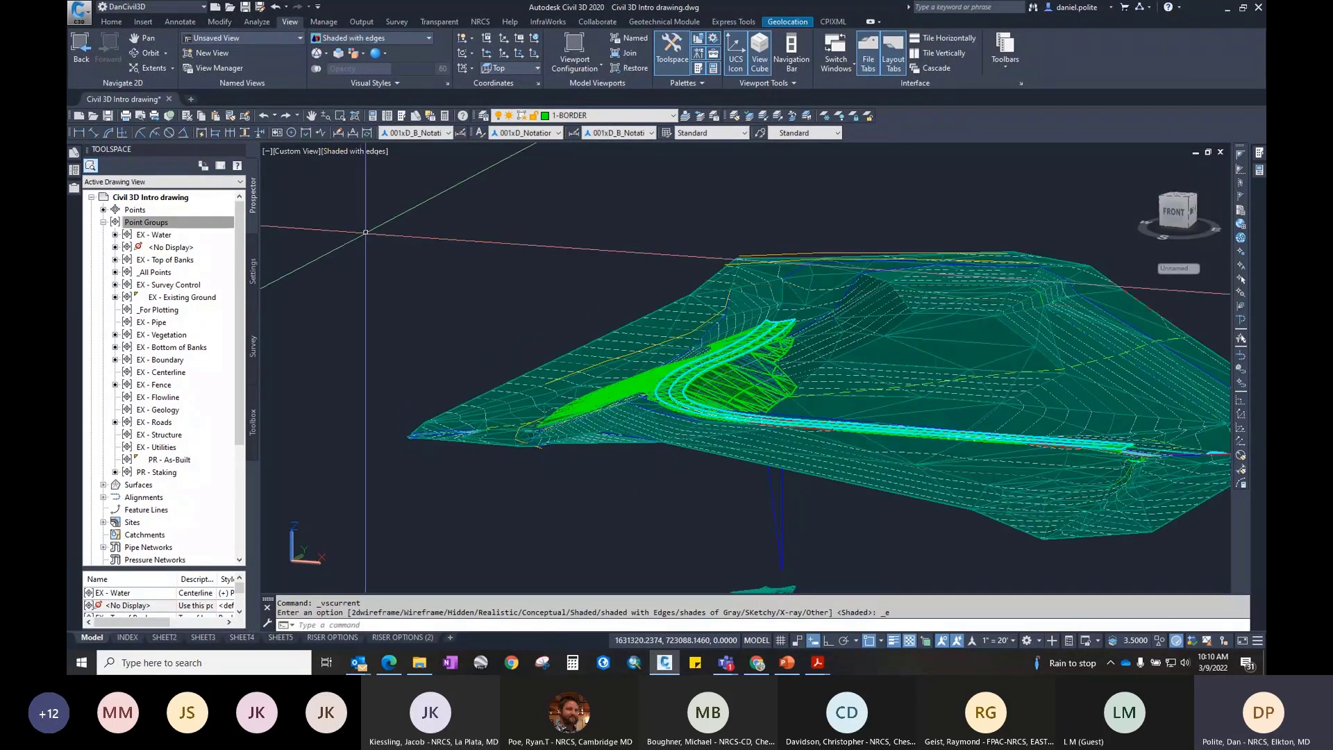
{"action": "left_click", "coordinate": [364, 149]}
{"action": "left_click", "coordinate": [392, 267]}
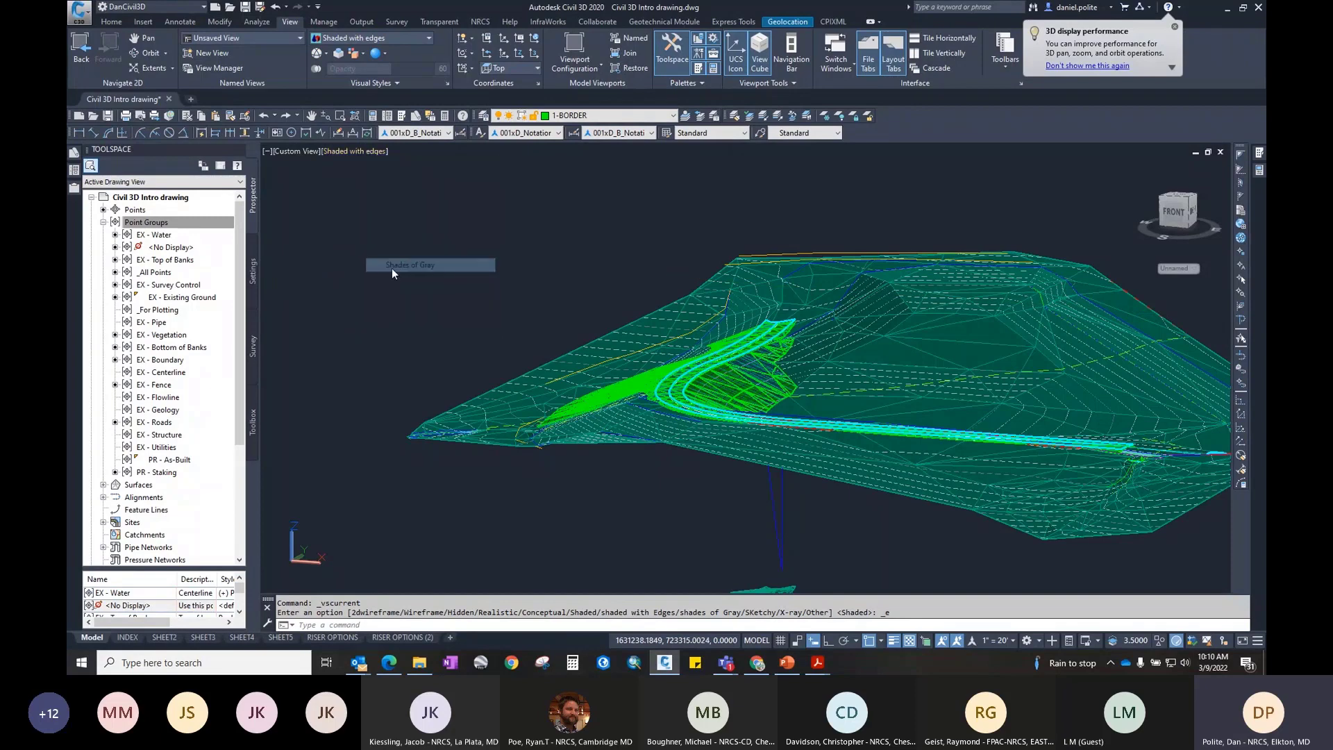
{"action": "left_click", "coordinate": [363, 152]}
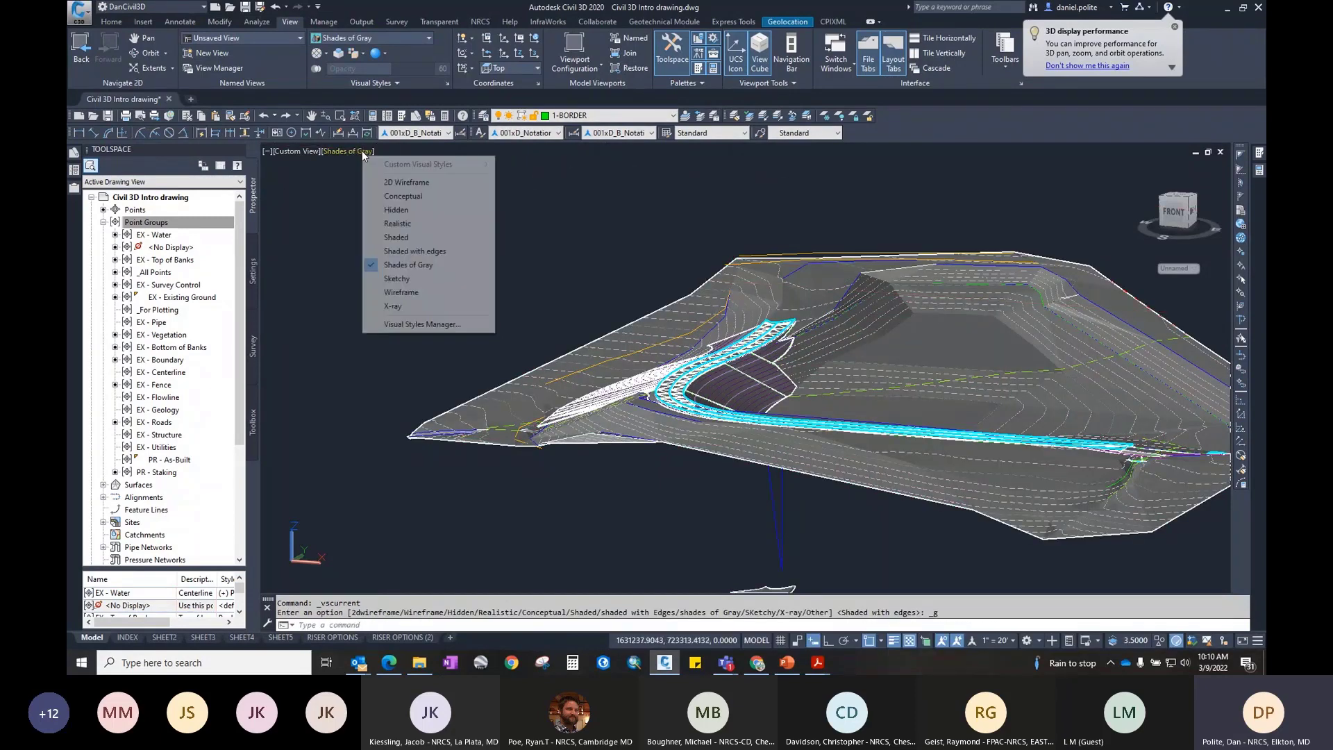
{"action": "left_click", "coordinate": [393, 279]}
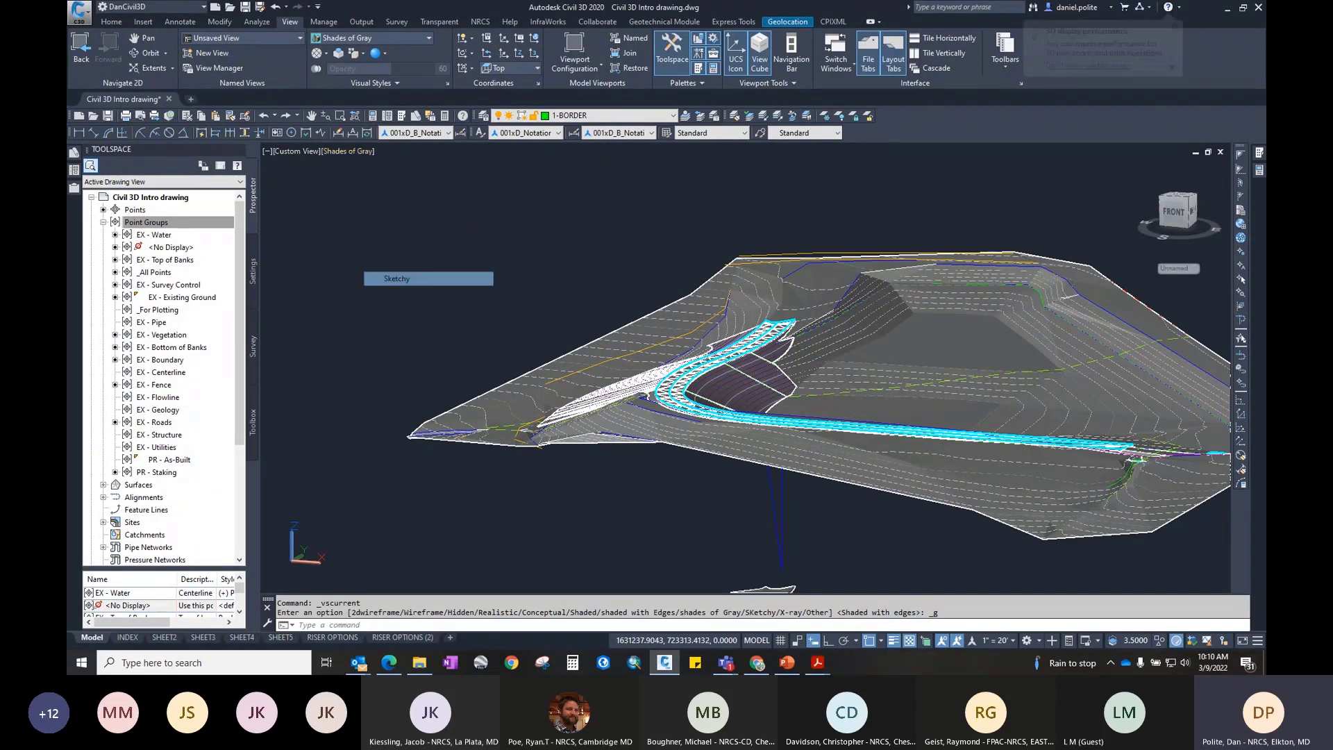
Step: Set the visual style to 2D Wireframe and return the view to Top
{"action": "left_click", "coordinate": [334, 153]}
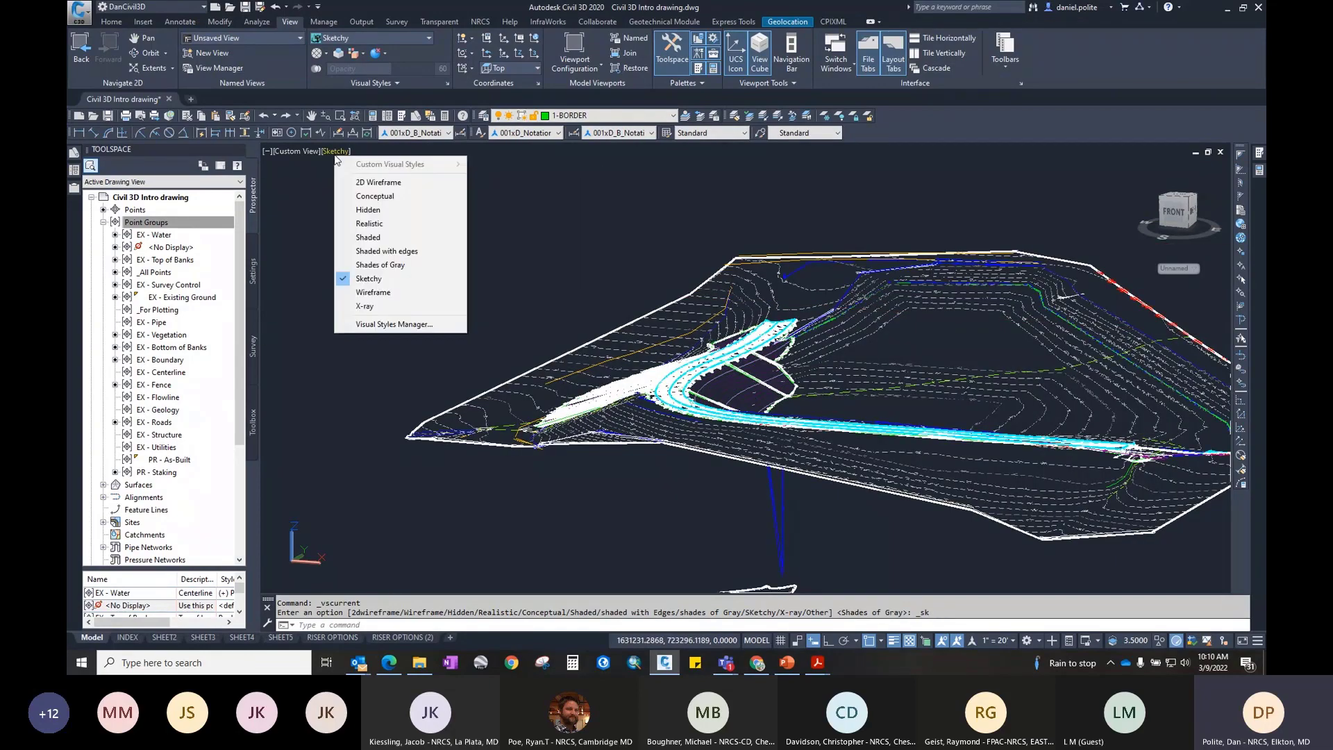
{"action": "left_click", "coordinate": [378, 182]}
{"action": "scroll", "coordinate": [737, 290], "scroll_direction": "up", "scroll_amount": 5}
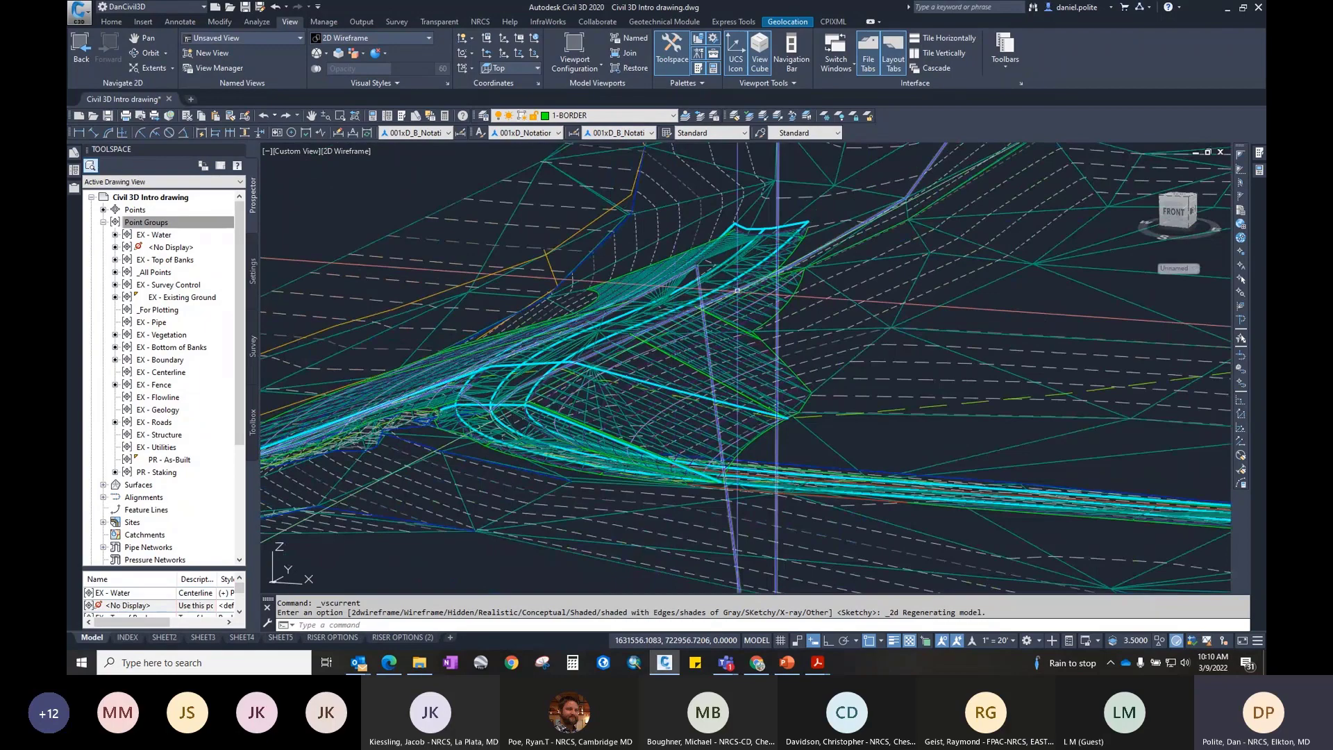
{"action": "scroll", "coordinate": [737, 290], "scroll_direction": "down", "scroll_amount": 3}
{"action": "left_click", "coordinate": [286, 150]}
{"action": "left_click", "coordinate": [314, 182]}
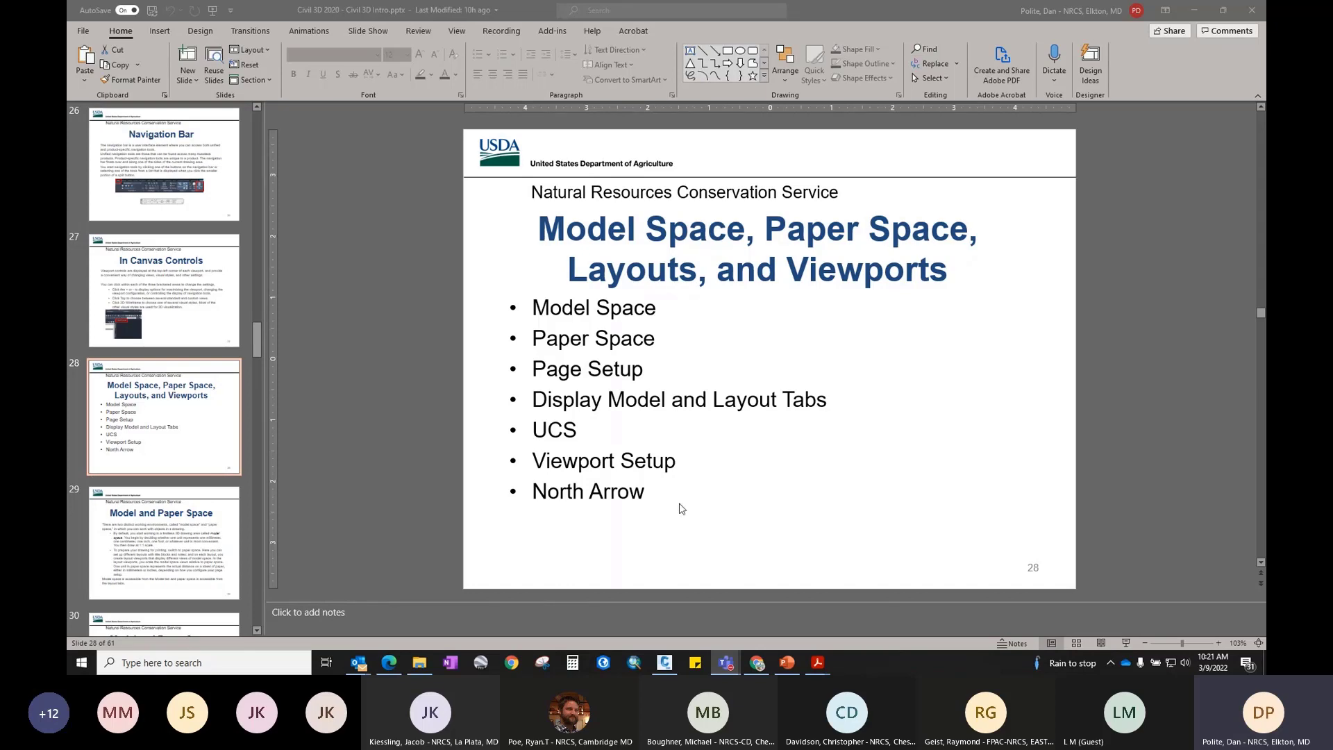
Step: Switch to Civil 3D and insert the built-in Arrow 20 north arrow for the plan map viewport, inside its upper right area
{"action": "left_click", "coordinate": [665, 662]}
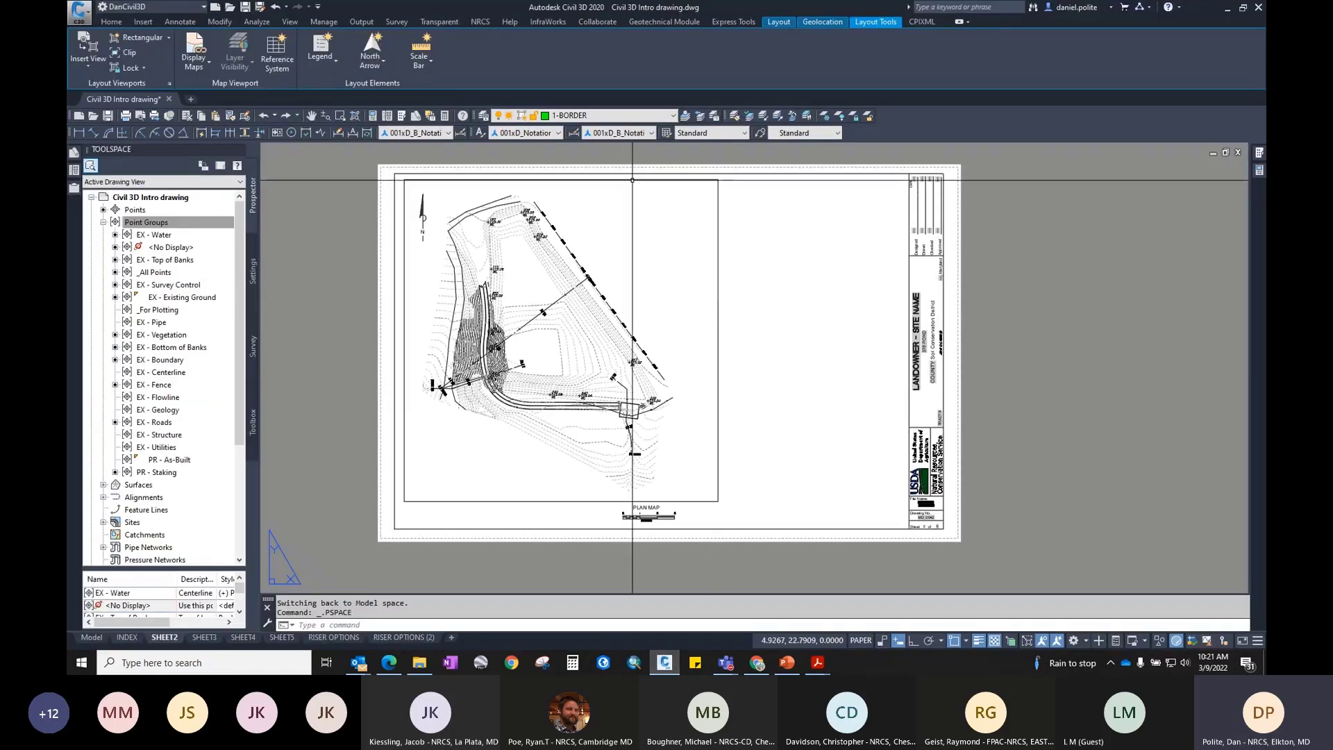
{"action": "left_click", "coordinate": [731, 170]}
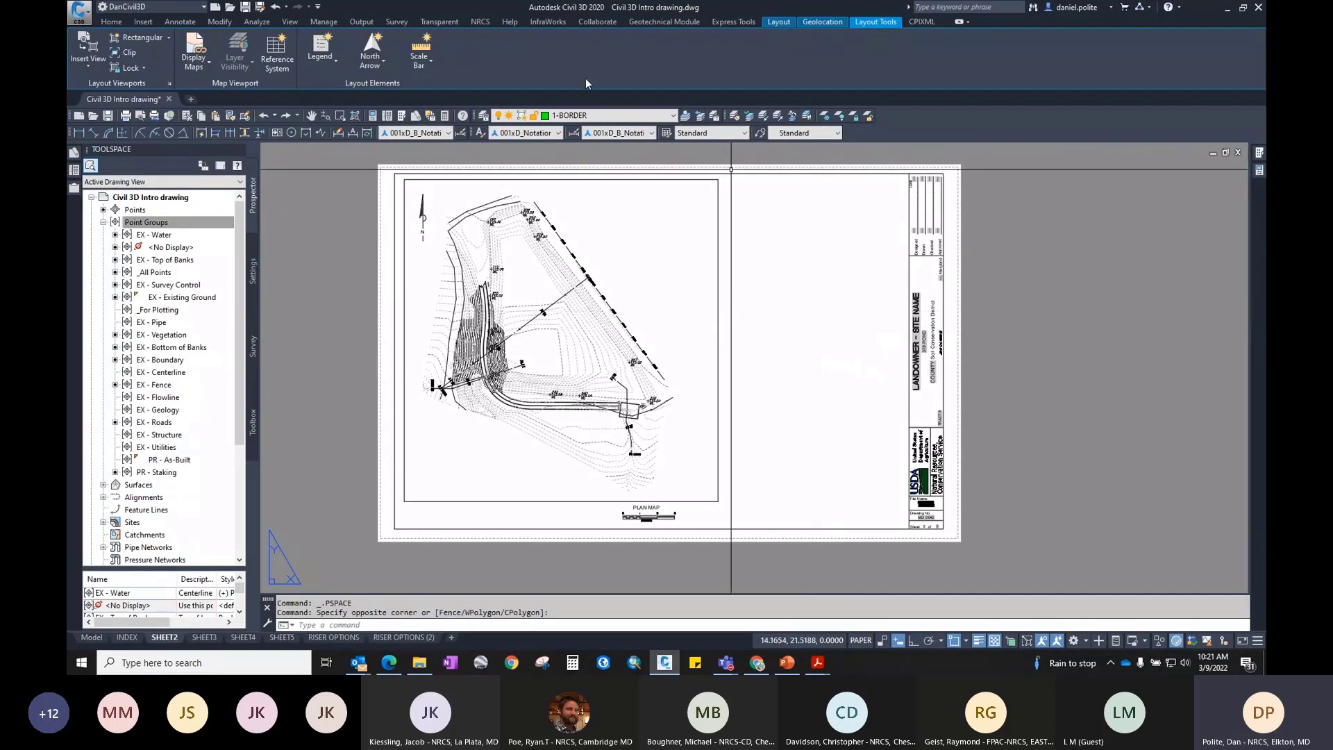
{"action": "left_click", "coordinate": [379, 62]}
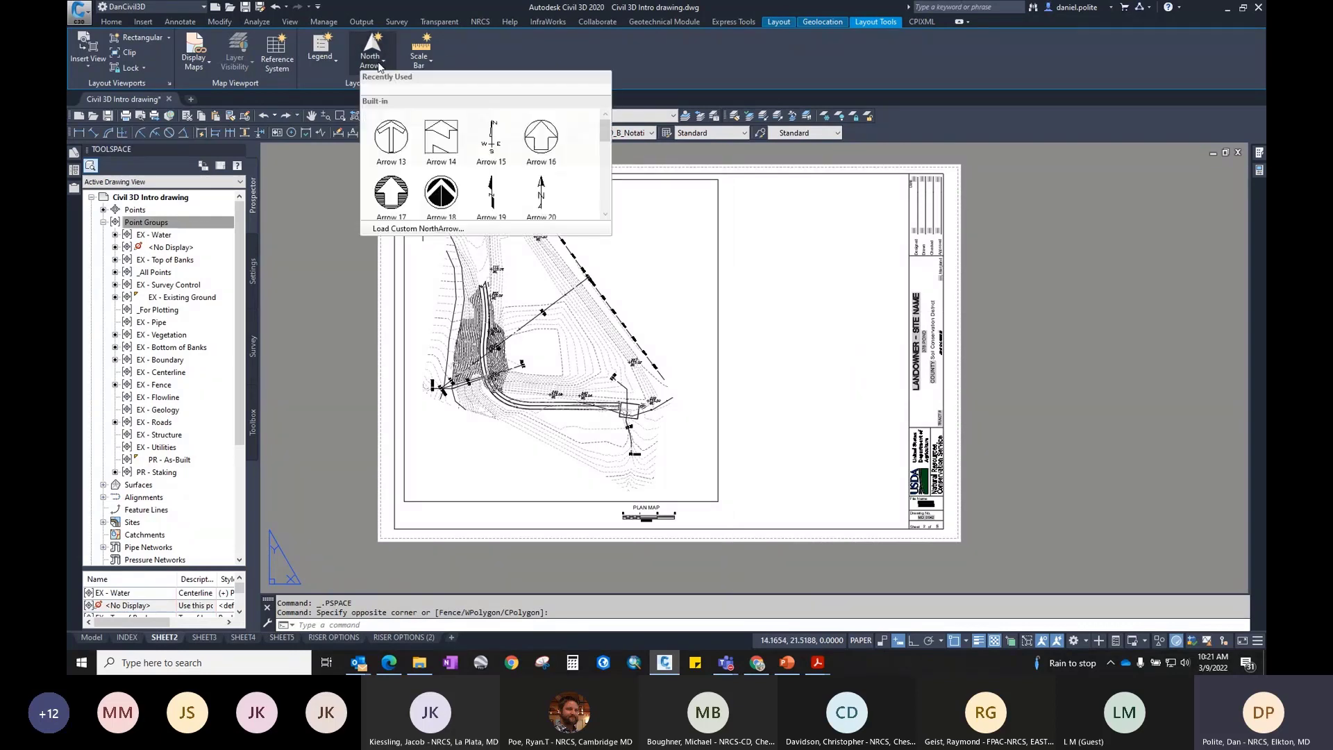
{"action": "mouse_move", "coordinate": [604, 130]}
{"action": "left_mouse_down"}
{"action": "mouse_move", "coordinate": [614, 164]}
{"action": "mouse_move", "coordinate": [607, 132]}
{"action": "left_mouse_up"}
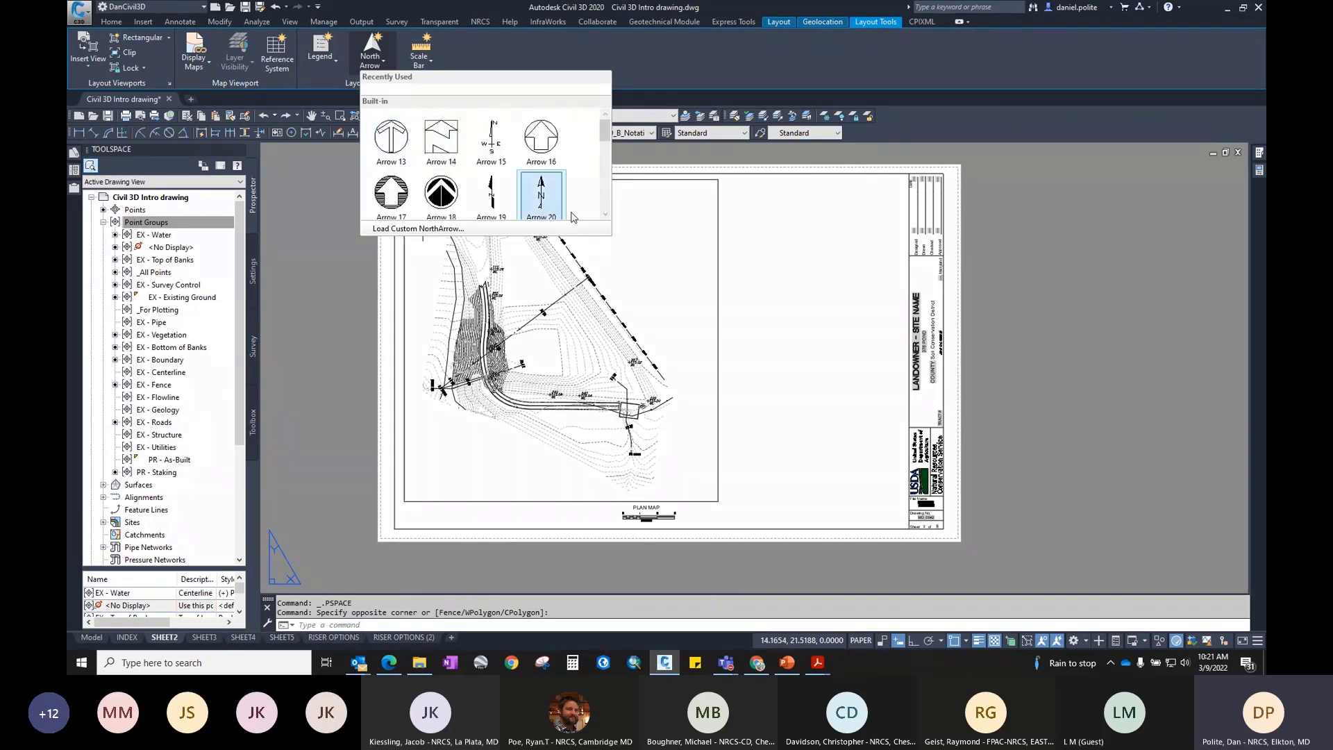
{"action": "scroll", "coordinate": [424, 153], "scroll_direction": "down", "scroll_amount": 1}
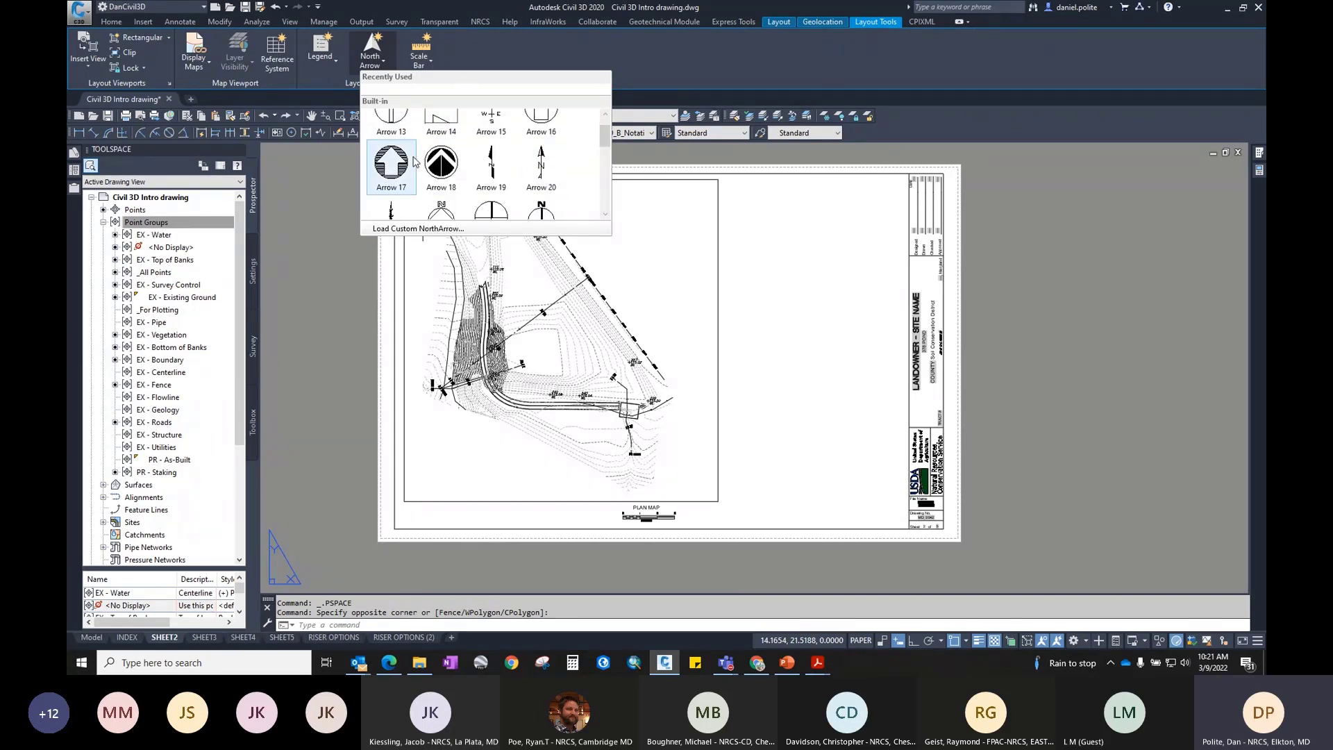
{"action": "left_click", "coordinate": [541, 165]}
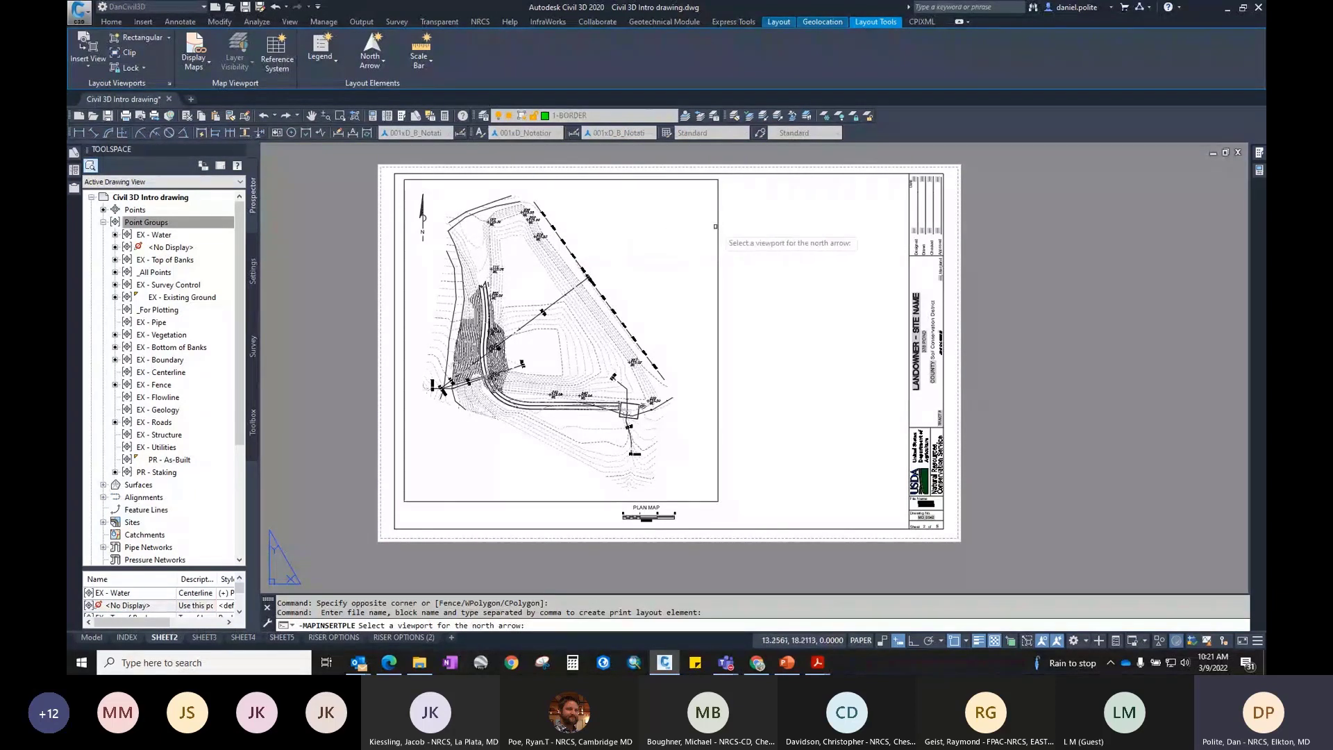
{"action": "left_click", "coordinate": [717, 226]}
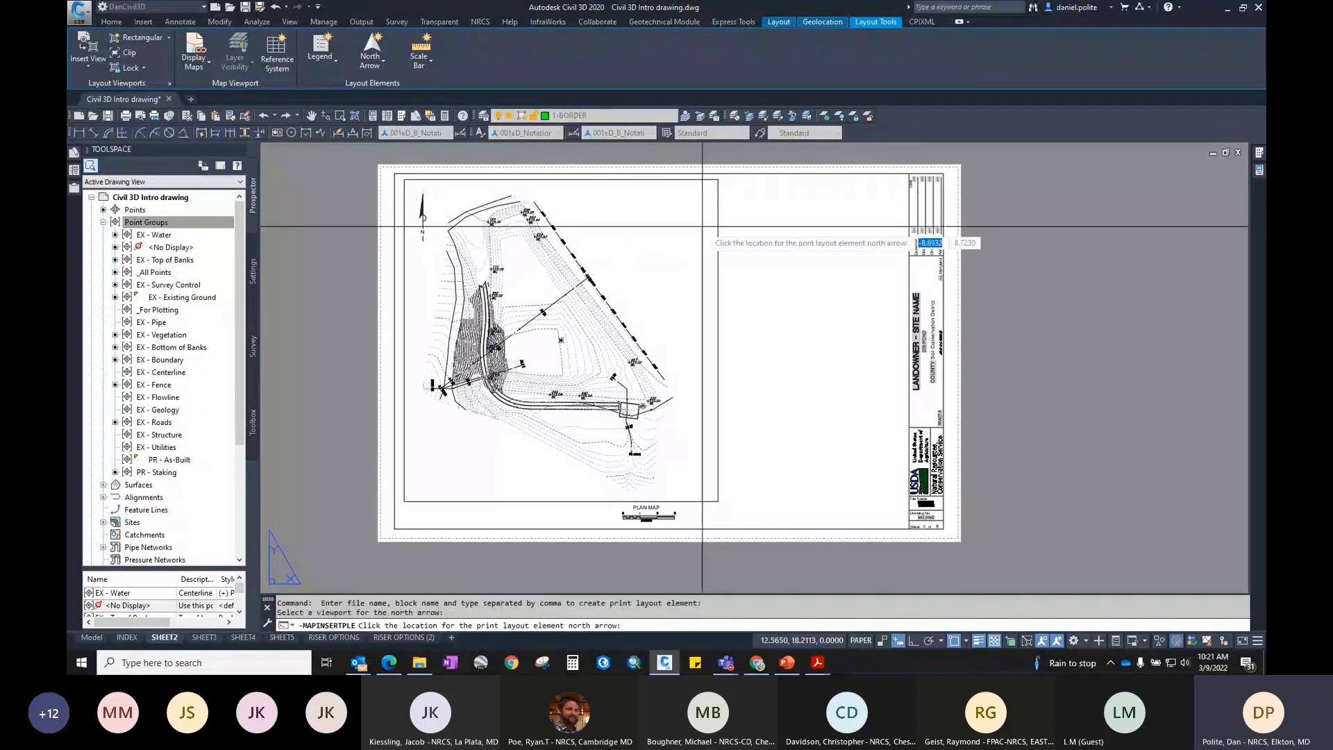
{"action": "left_click", "coordinate": [639, 222]}
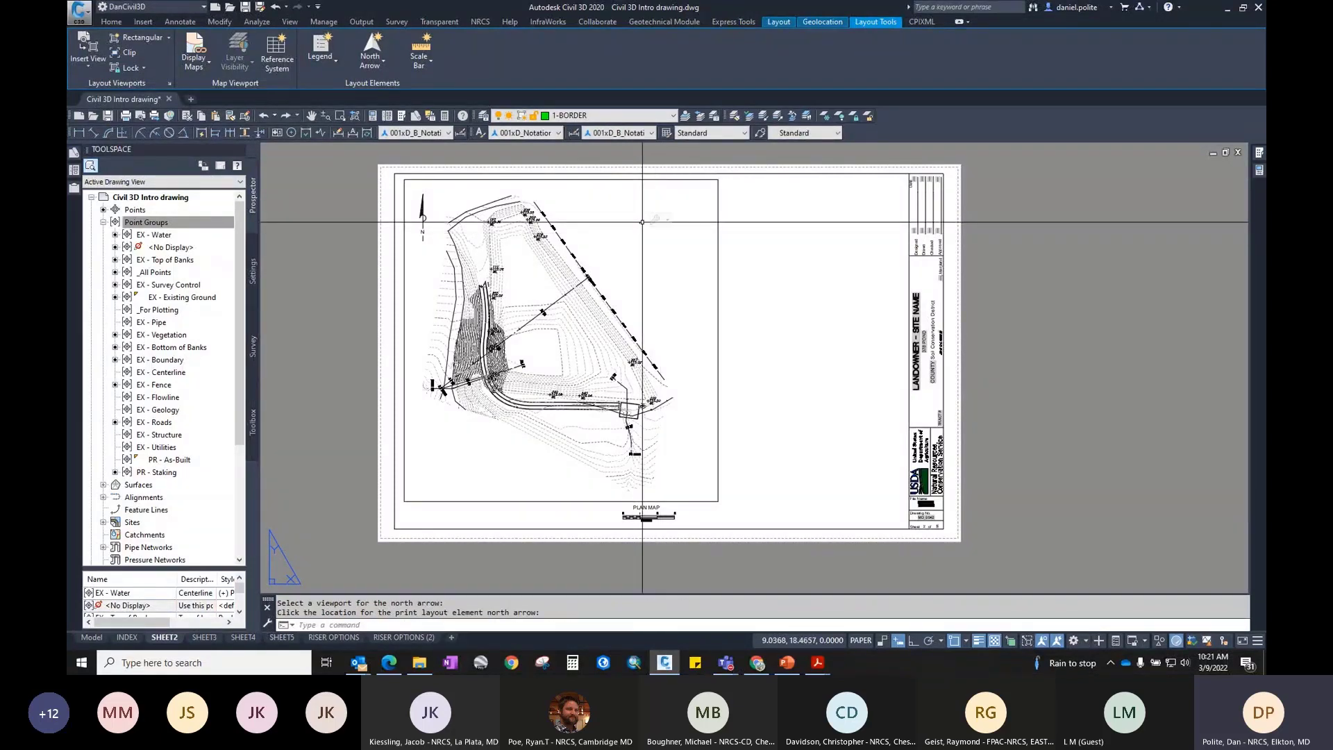
Step: Try rotating the newly inserted north arrow about its centre and moving it within the sheet's upper area
{"action": "scroll", "coordinate": [632, 221], "scroll_direction": "up", "scroll_amount": 5}
{"action": "scroll", "coordinate": [632, 221], "scroll_direction": "up", "scroll_amount": 7}
{"action": "scroll", "coordinate": [622, 261], "scroll_direction": "up", "scroll_amount": 7}
{"action": "left_click", "coordinate": [735, 377]}
{"action": "left_click", "coordinate": [551, 287]}
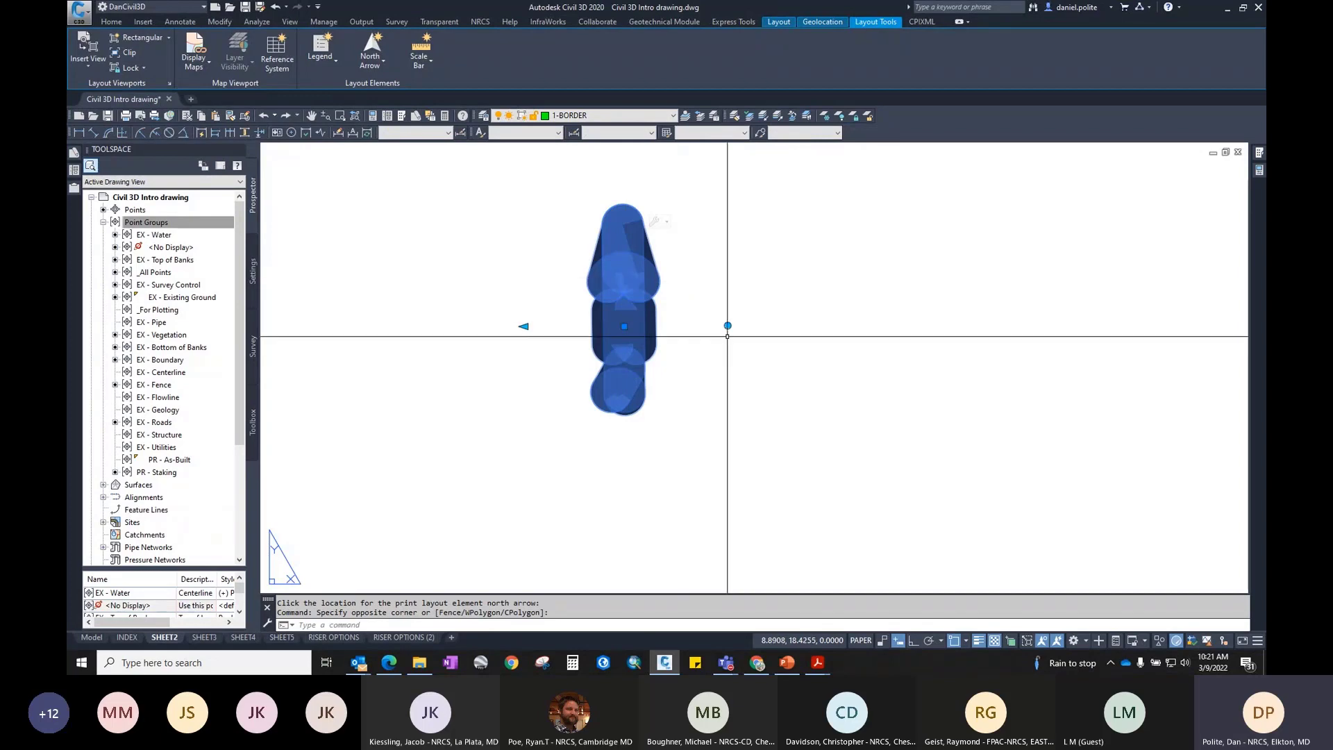
{"action": "left_click", "coordinate": [727, 325]}
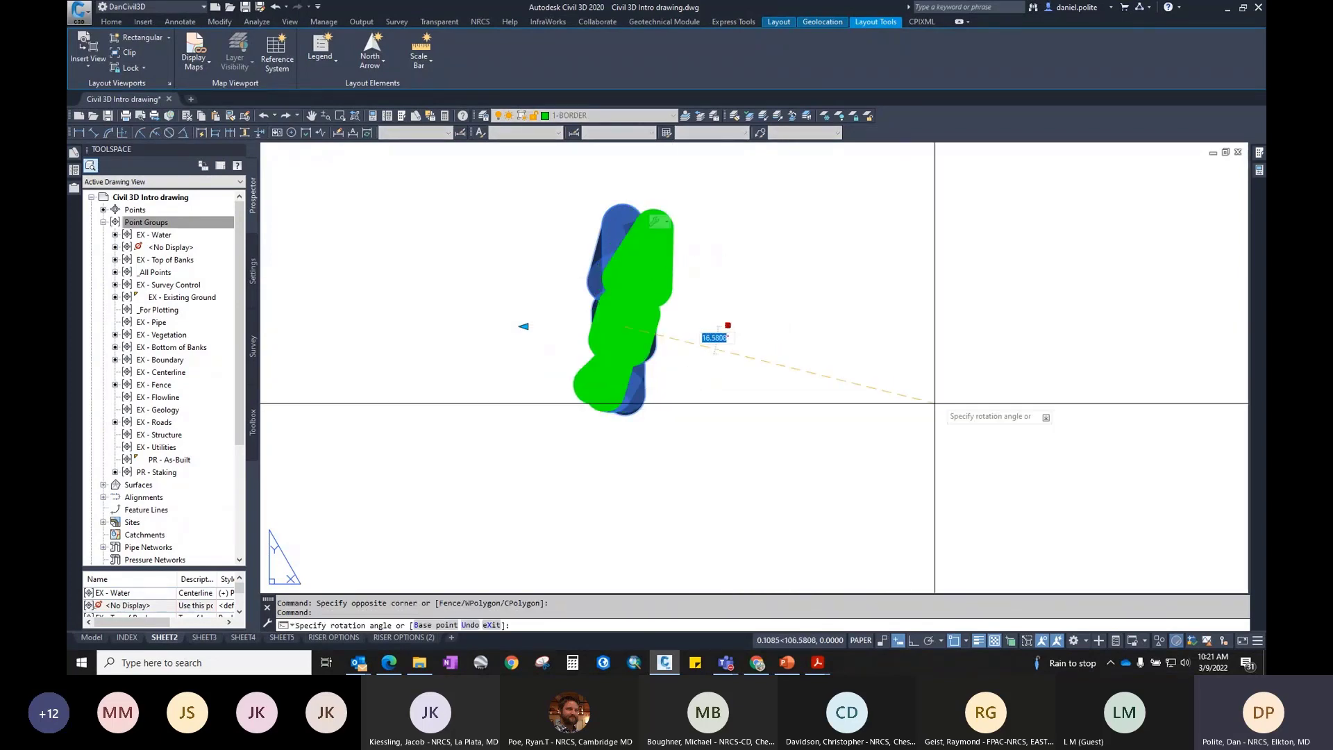
{"action": "key", "text": "Escape"}
{"action": "scroll", "coordinate": [609, 295], "scroll_direction": "down", "scroll_amount": 2}
{"action": "left_click", "coordinate": [617, 313]}
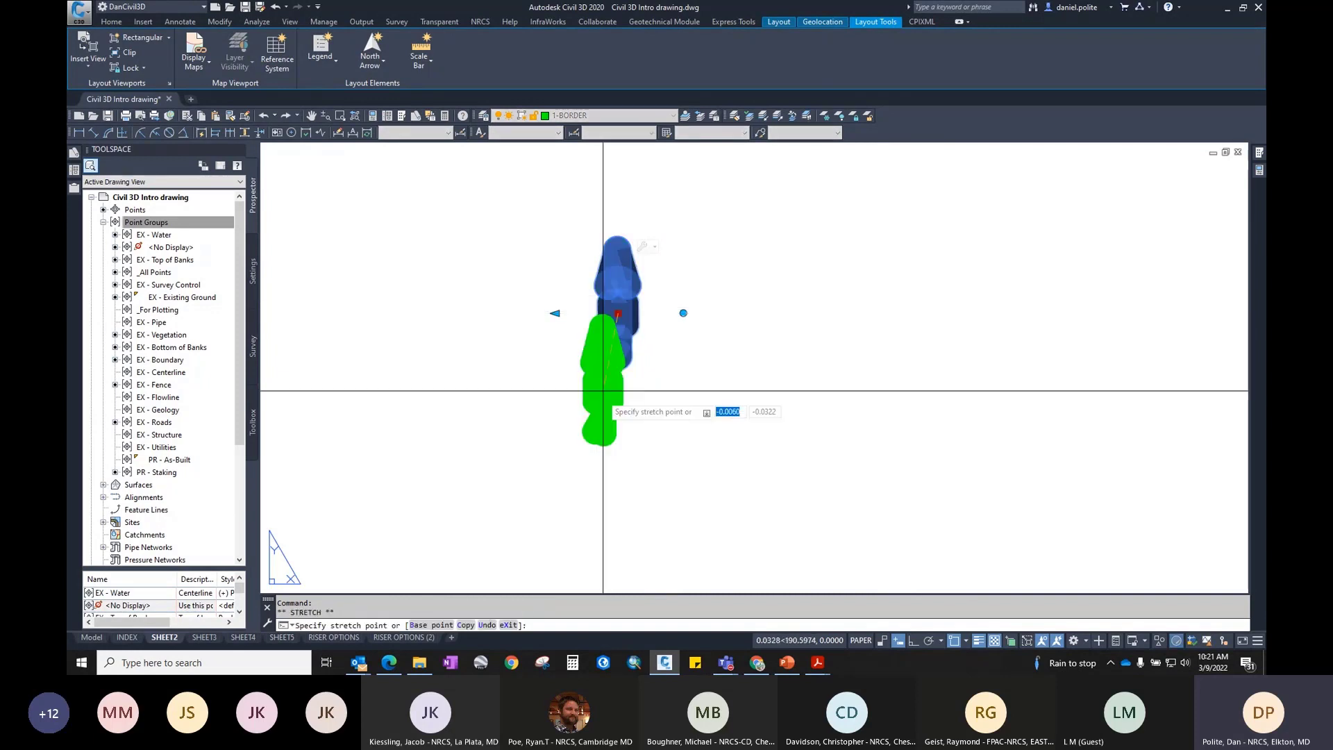
Step: Enlarge the north arrow by scaling it out to a distance of about 1.08
{"action": "left_click", "coordinate": [555, 313]}
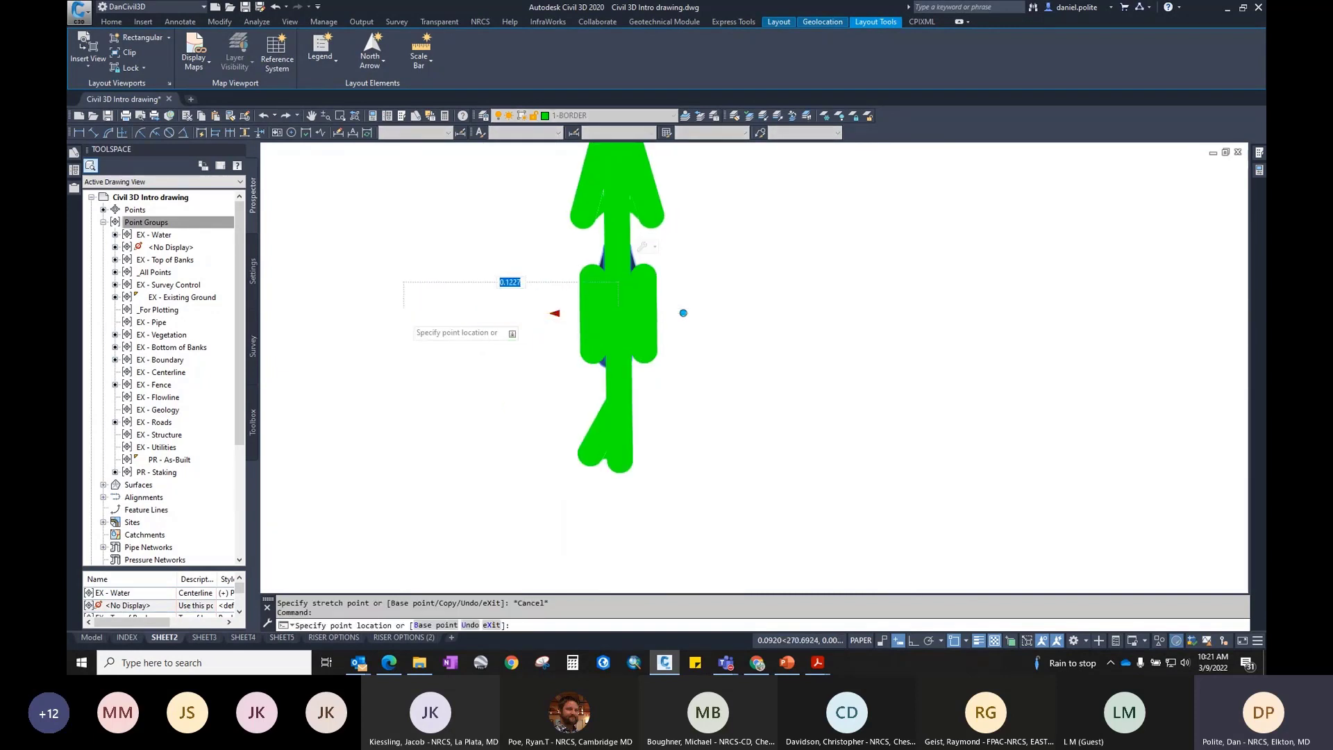
{"action": "scroll", "coordinate": [405, 315], "scroll_direction": "down", "scroll_amount": 5}
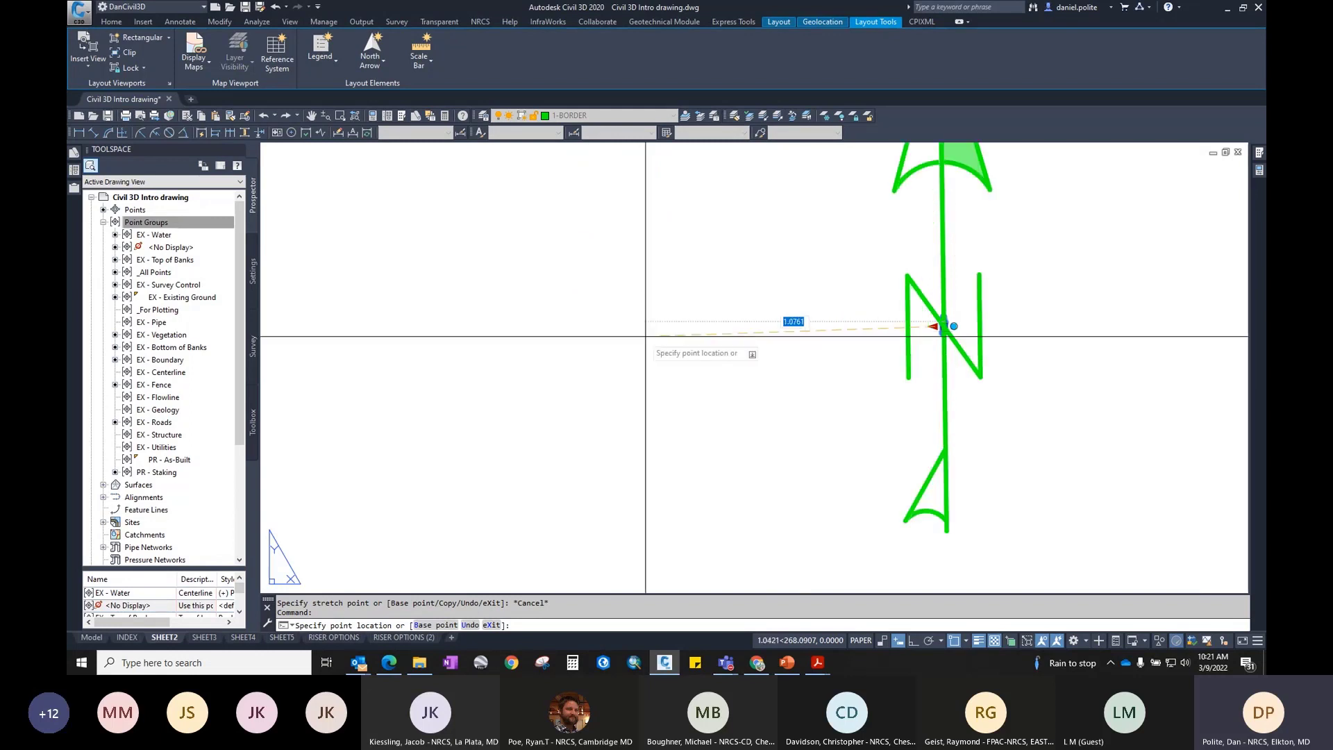
{"action": "left_click", "coordinate": [642, 336]}
Step: Delete the enlarged north arrow from the plan map viewport area
{"action": "scroll", "coordinate": [654, 337], "scroll_direction": "down", "scroll_amount": 5}
{"action": "key", "text": "Escape"}
{"action": "left_click", "coordinate": [733, 285]}
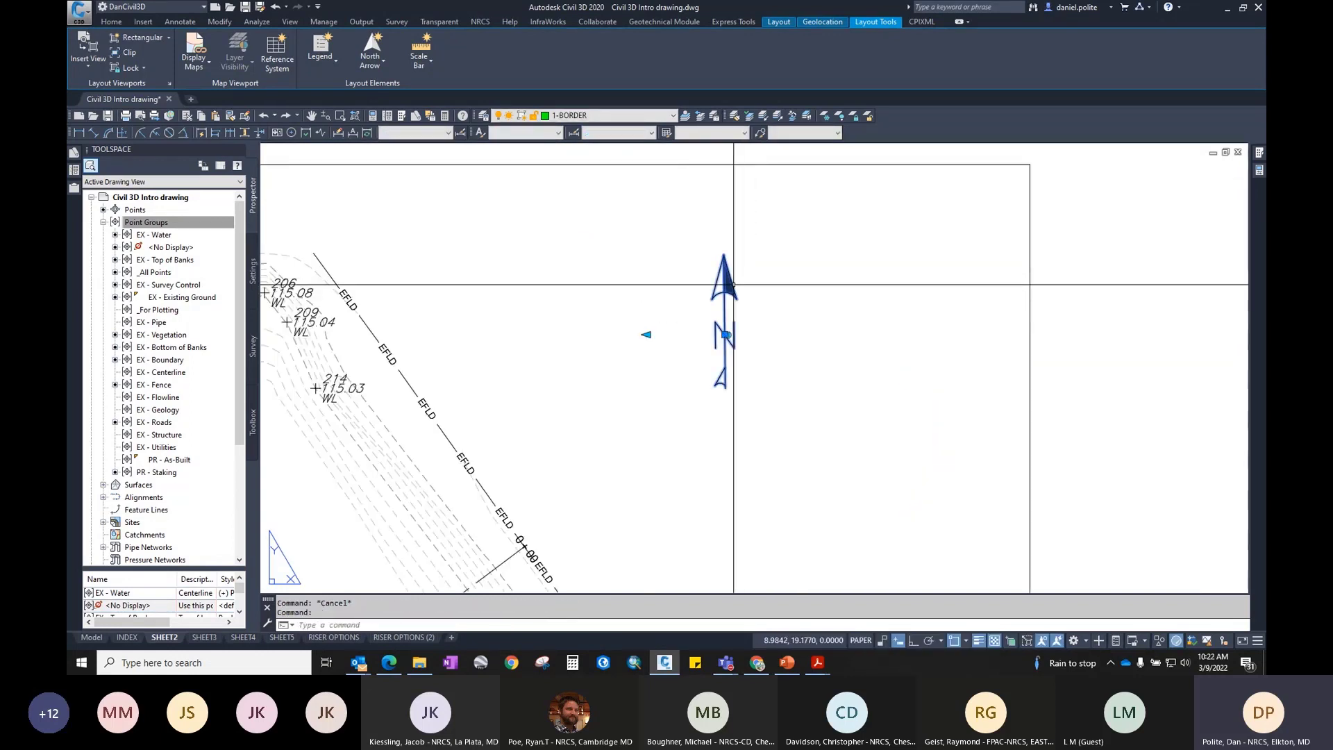
{"action": "key", "text": "Delete"}
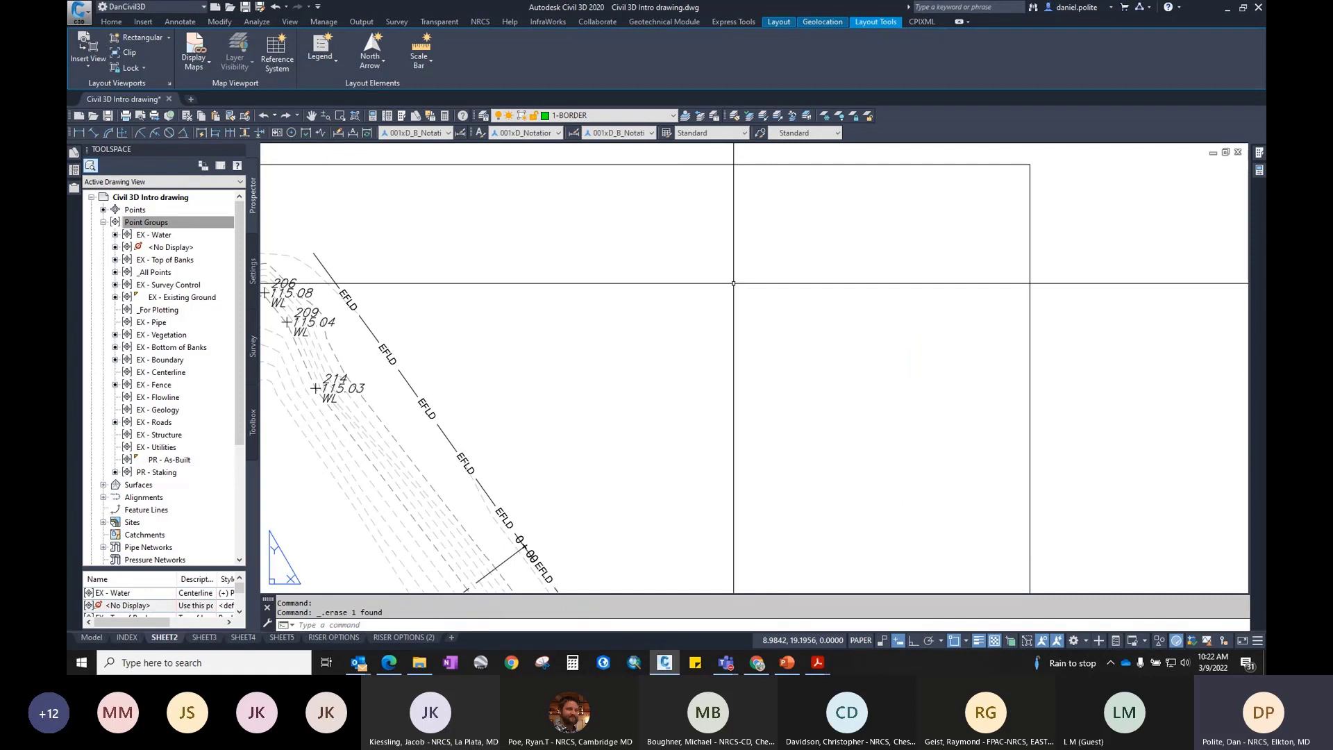
Step: Insert the ScaleBar2_Imperial scale bar for the plan map viewport with its default properties, below the viewport beside the PLAN MAP title
{"action": "left_click", "coordinate": [426, 65]}
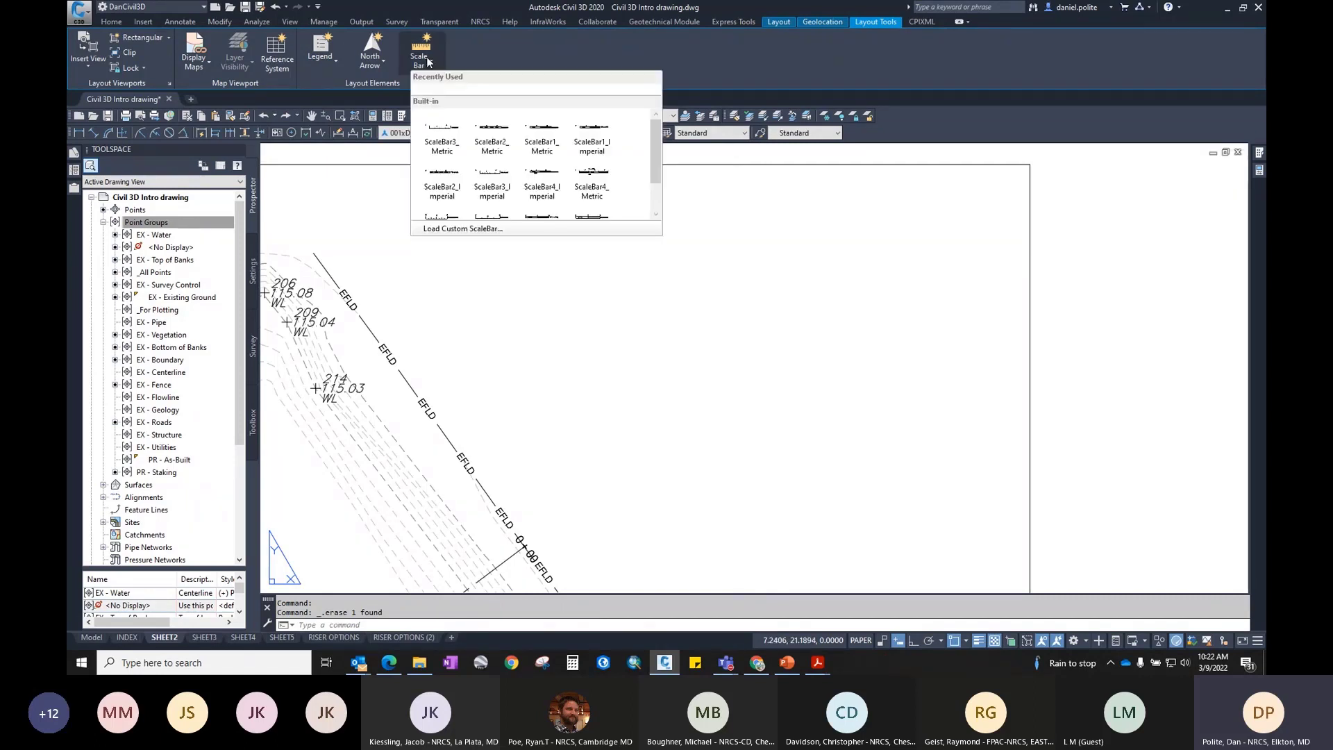
{"action": "left_click", "coordinate": [361, 63]}
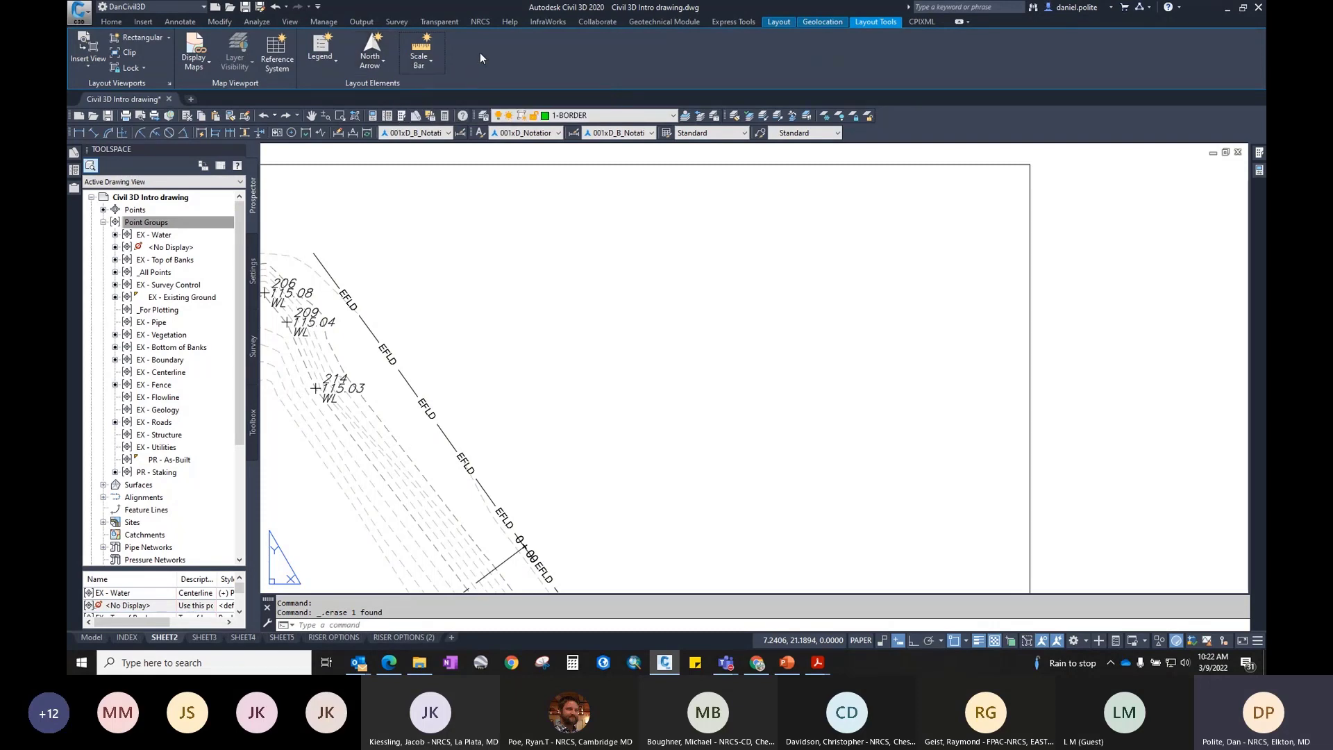
{"action": "left_click", "coordinate": [427, 64]}
{"action": "left_click", "coordinate": [442, 114]}
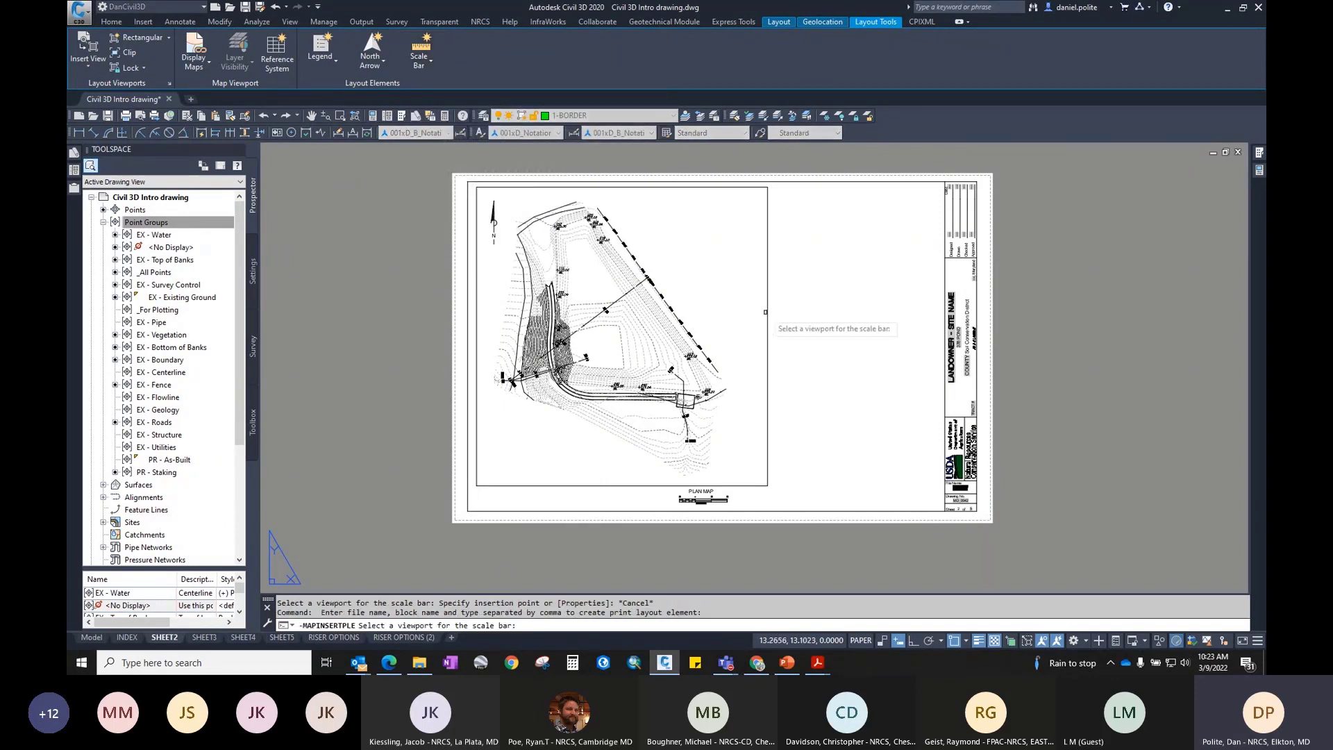
{"action": "left_click", "coordinate": [766, 311]}
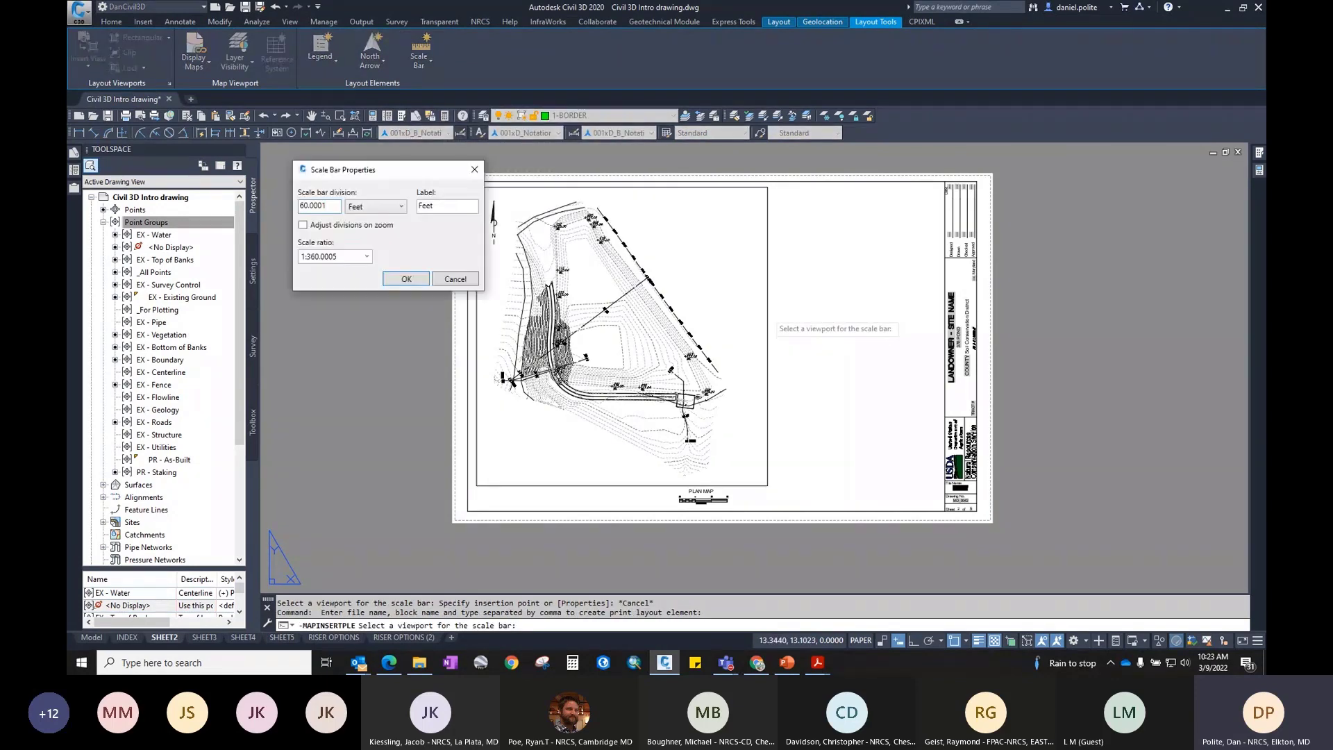
{"action": "left_click", "coordinate": [406, 279]}
{"action": "scroll", "coordinate": [549, 498], "scroll_direction": "up", "scroll_amount": 4}
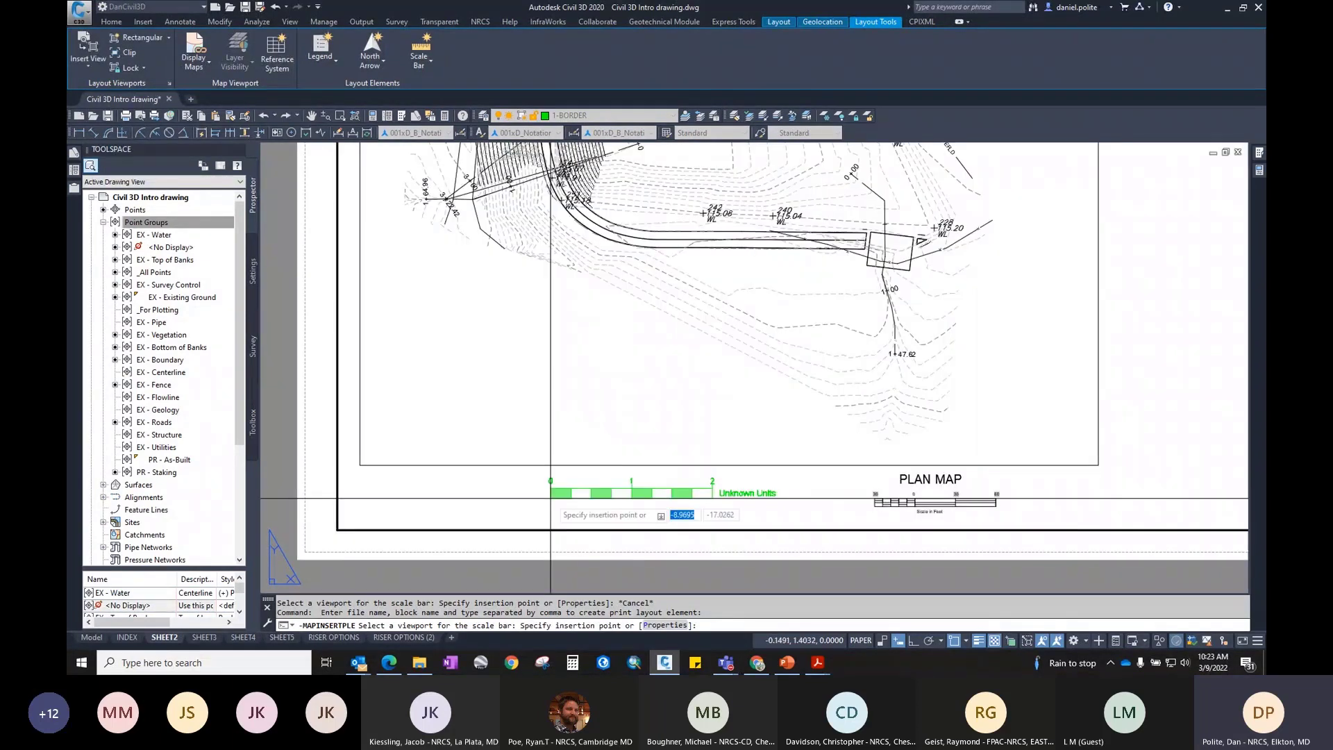
{"action": "left_click", "coordinate": [630, 498]}
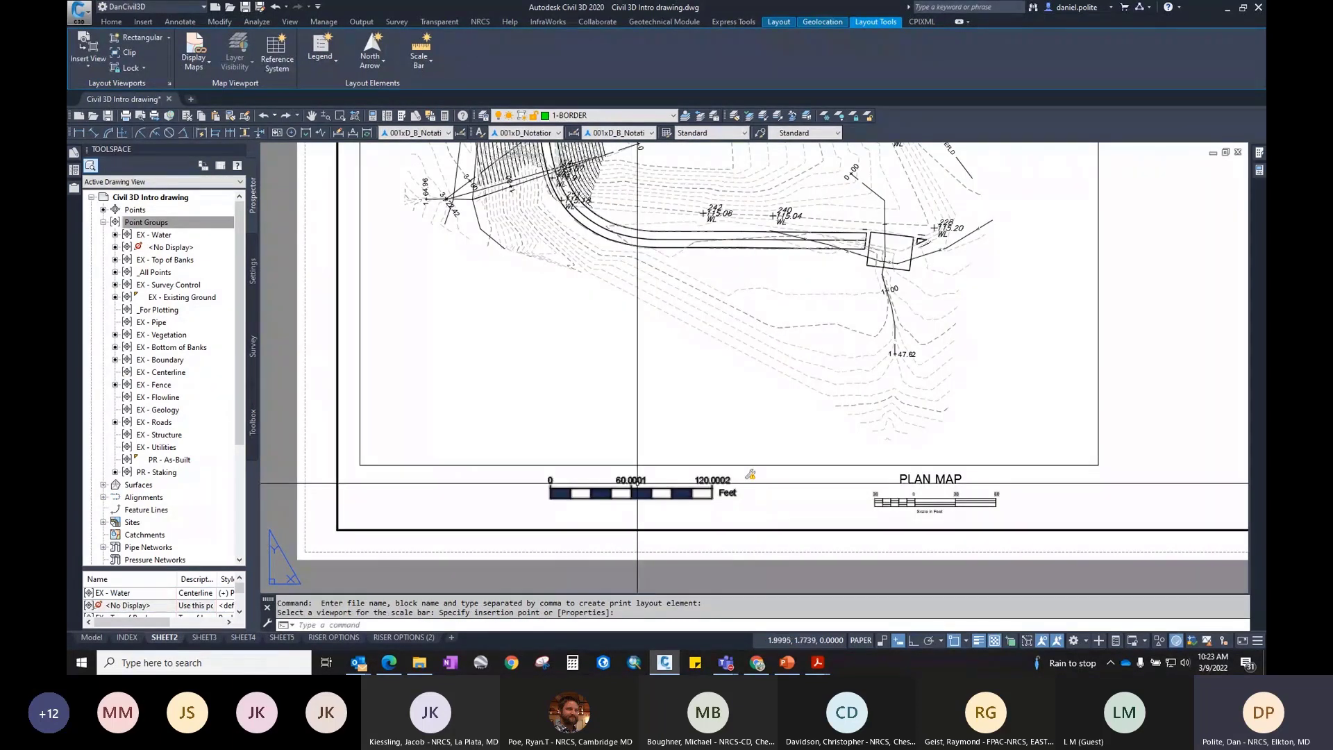
Step: Edit the new scale bar's attributes so its division labels read 60 and 120
{"action": "right_click", "coordinate": [639, 488]}
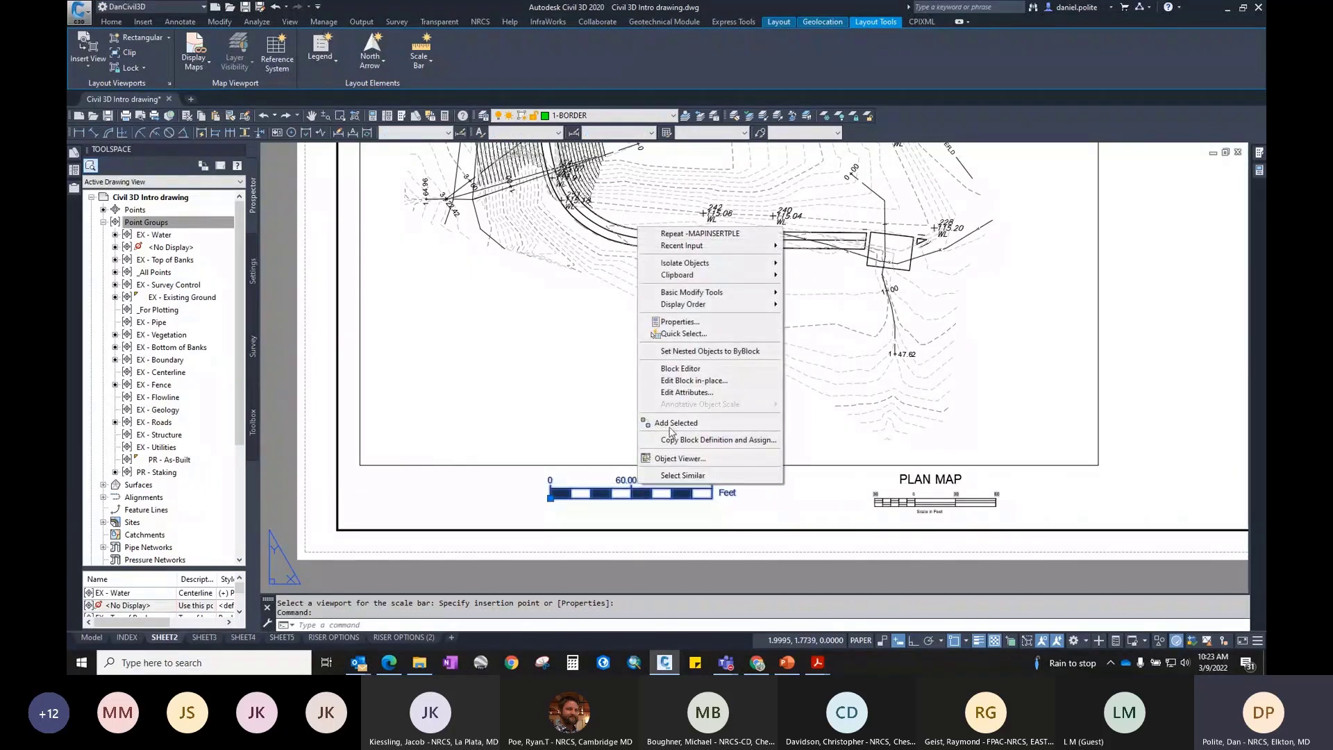
{"action": "left_click", "coordinate": [678, 393]}
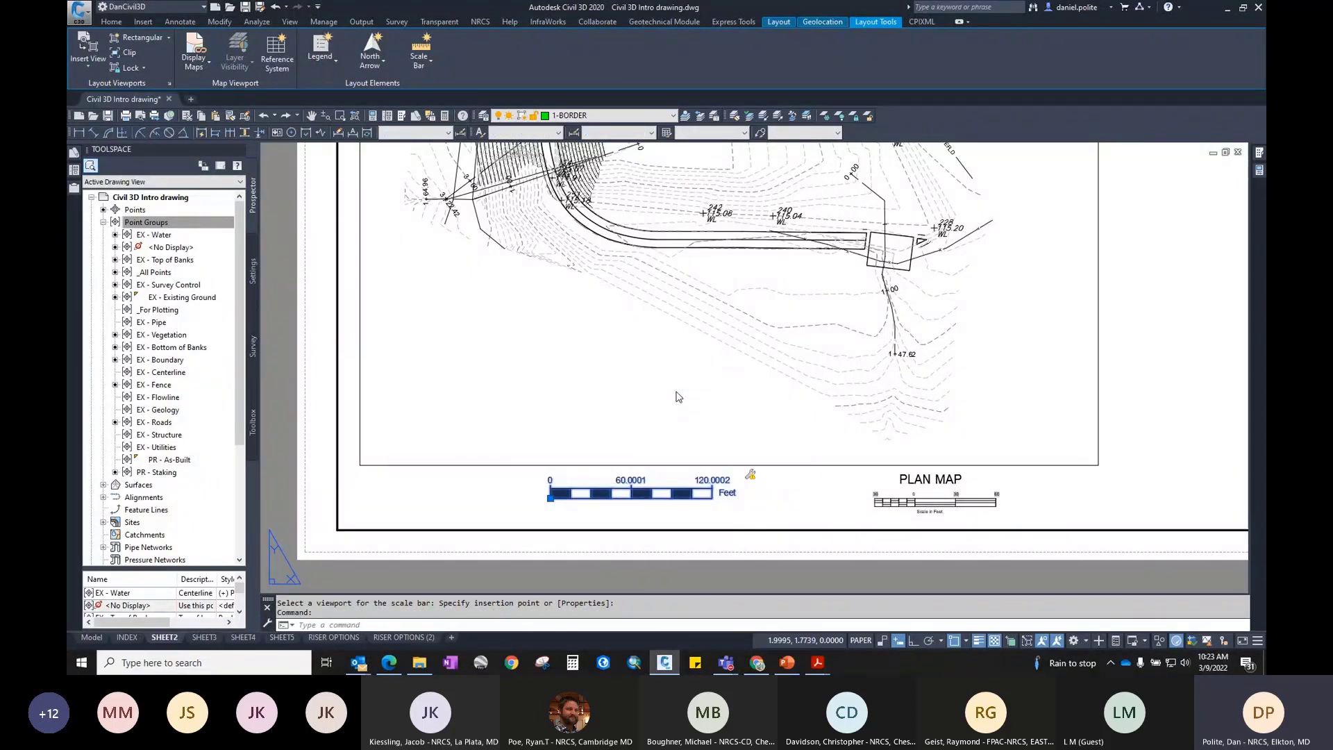
{"action": "left_click", "coordinate": [500, 381]}
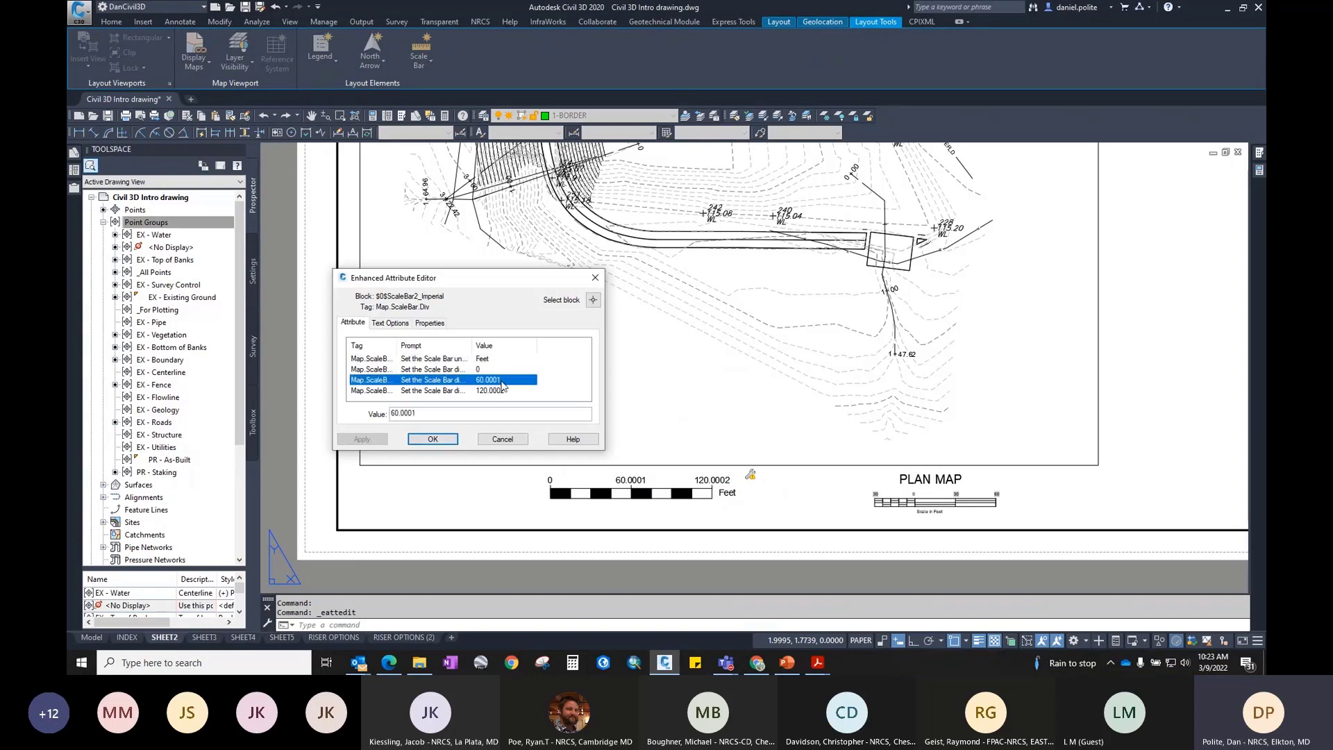
{"action": "left_click_drag", "start_coordinate": [453, 413], "coordinate": [319, 397]}
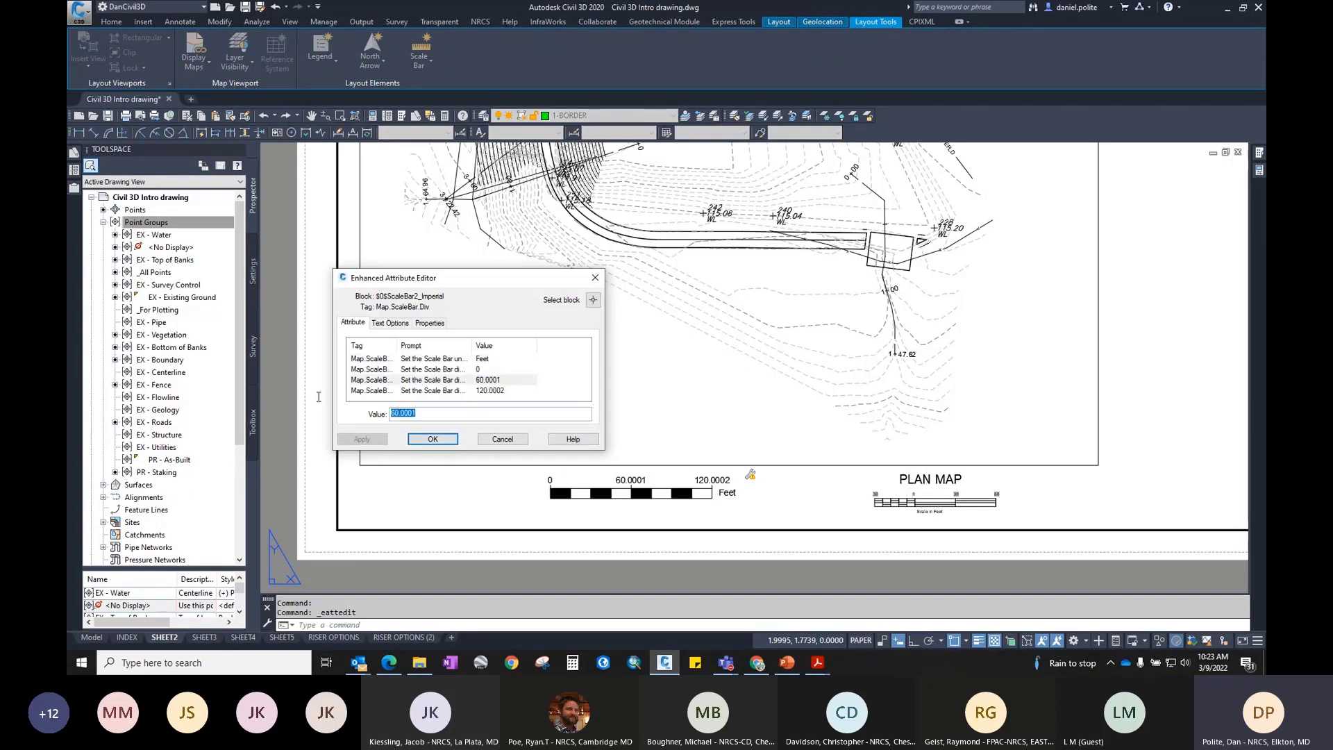
{"action": "key", "text": "Return"}
{"action": "type", "text": "120"}
{"action": "left_click", "coordinate": [419, 439]}
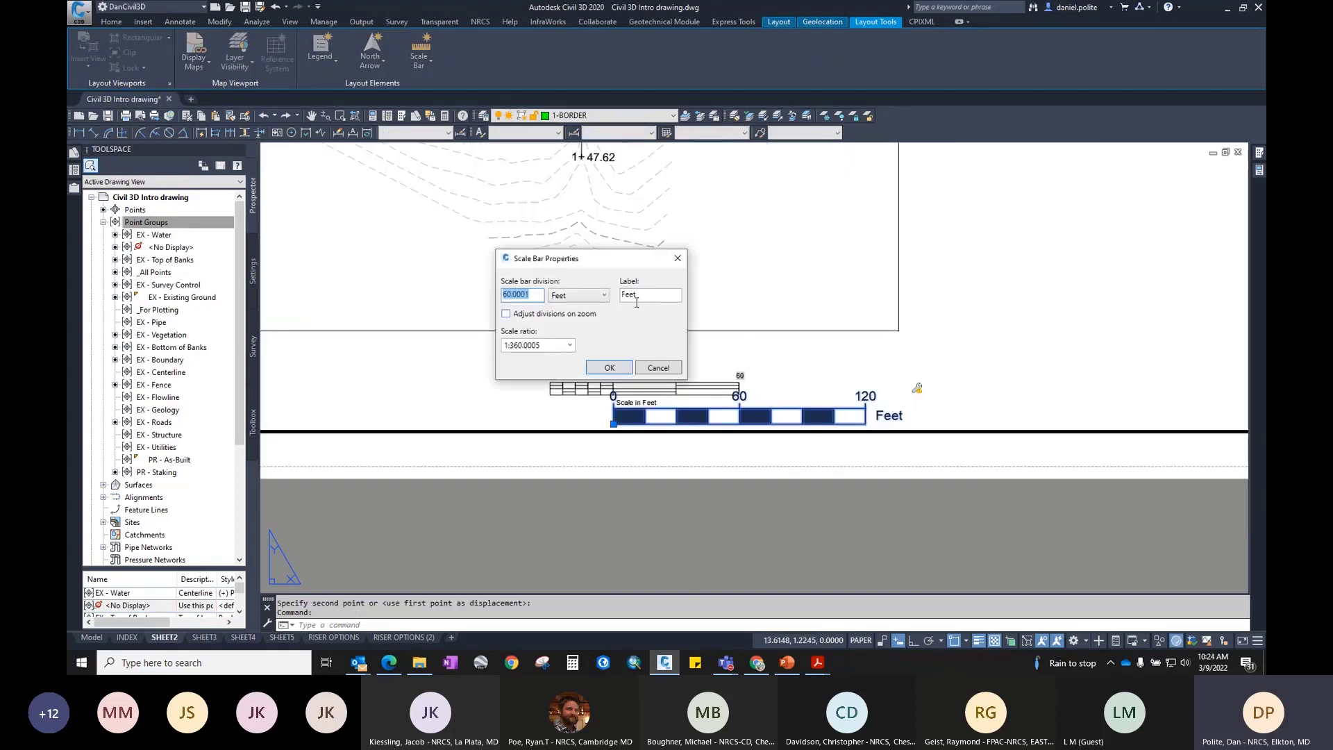
Step: Set the scale bar division to 30 with Feet as the unit
{"action": "left_click", "coordinate": [563, 297]}
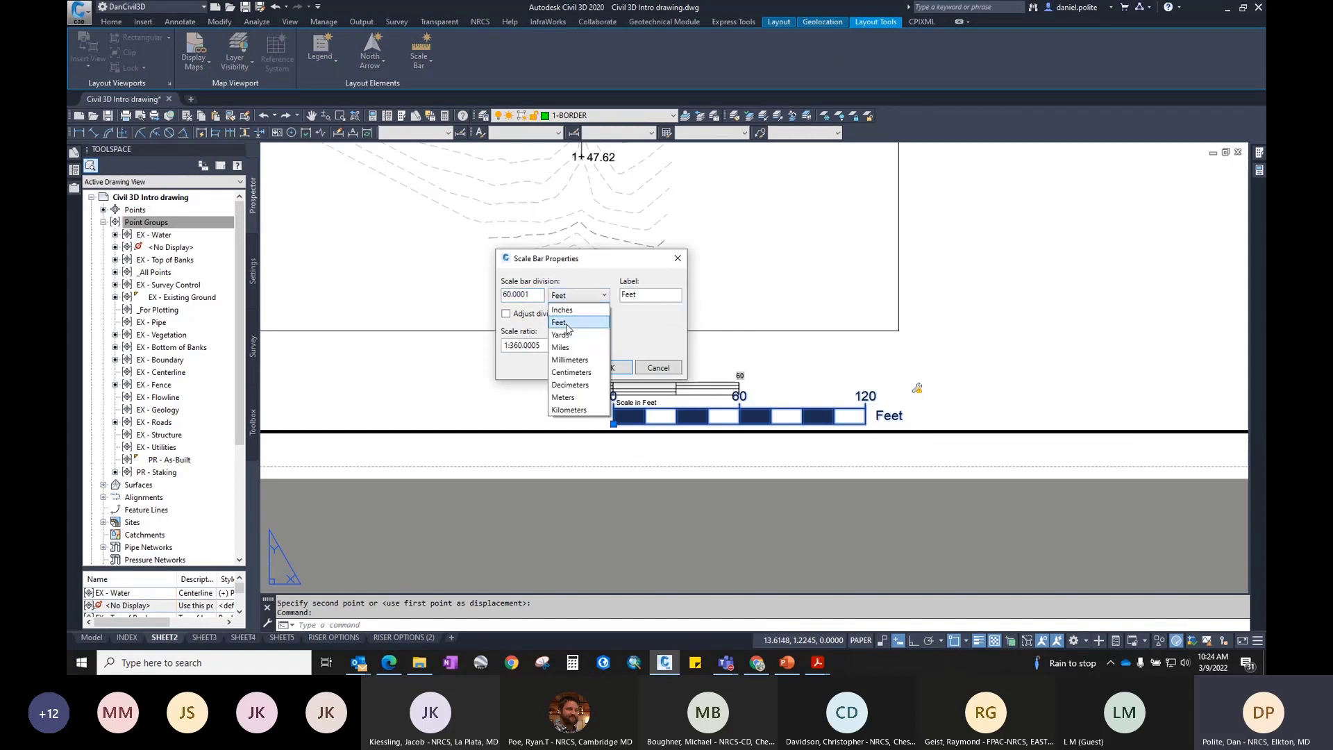
{"action": "left_click", "coordinate": [567, 324]}
{"action": "left_click_drag", "start_coordinate": [538, 300], "coordinate": [414, 290]}
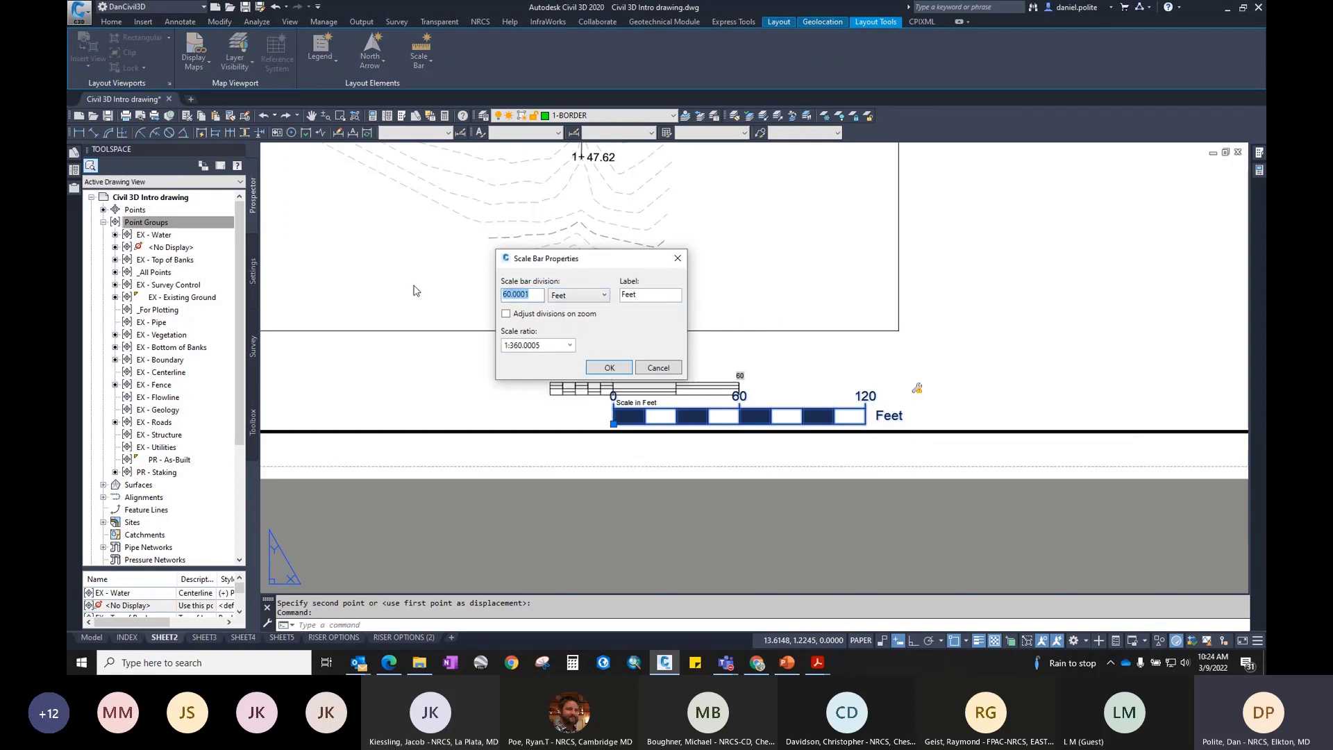
{"action": "left_click", "coordinate": [609, 368]}
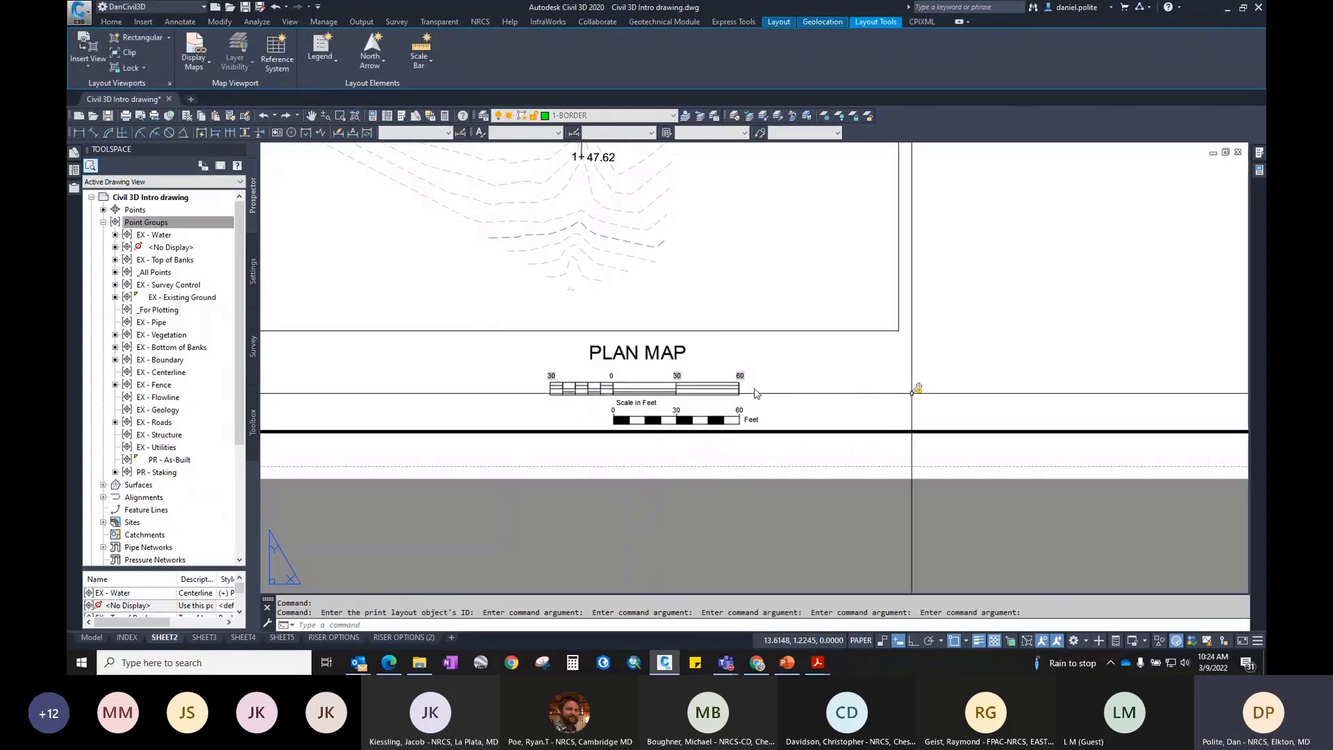
Step: Compare the inserted scale bar with the sheet's original one above it, and delete the inserted bar
{"action": "scroll", "coordinate": [728, 412], "scroll_direction": "up", "scroll_amount": 2}
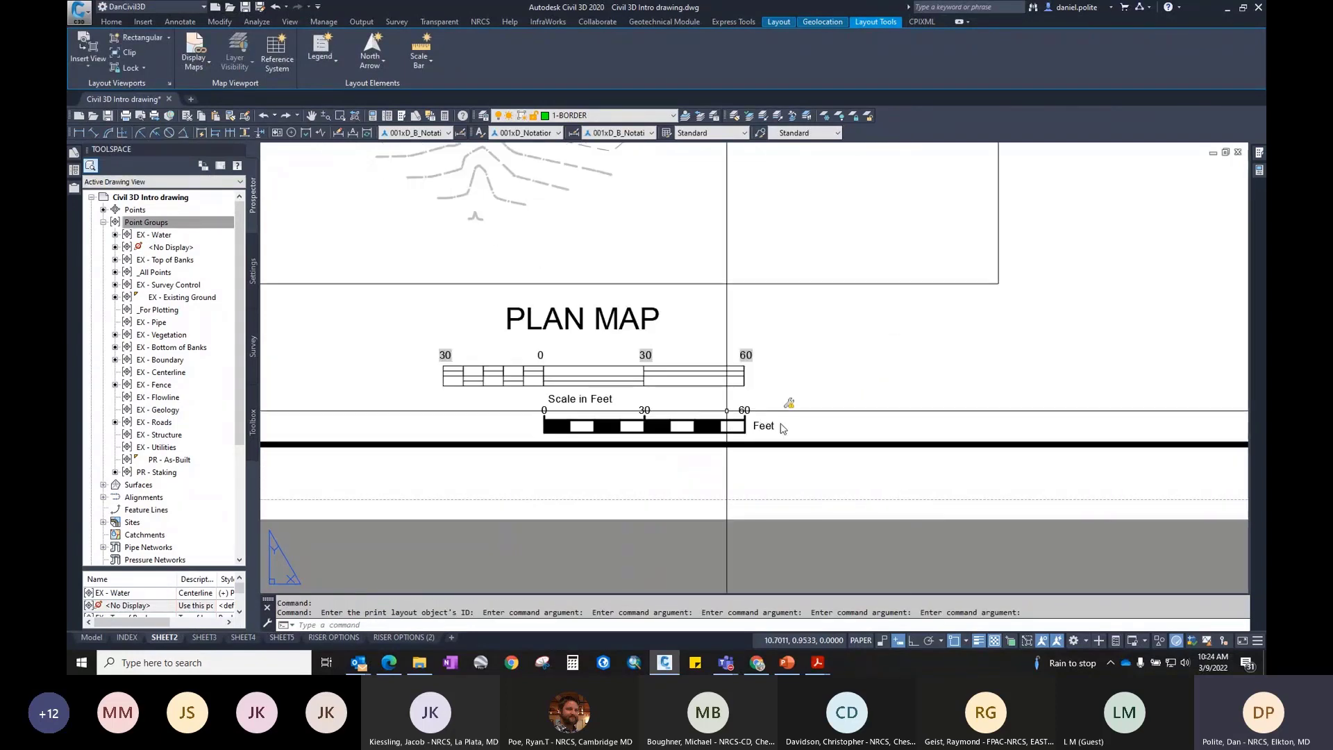
{"action": "scroll", "coordinate": [546, 404], "scroll_direction": "up", "scroll_amount": 4}
{"action": "scroll", "coordinate": [756, 413], "scroll_direction": "down", "scroll_amount": 4}
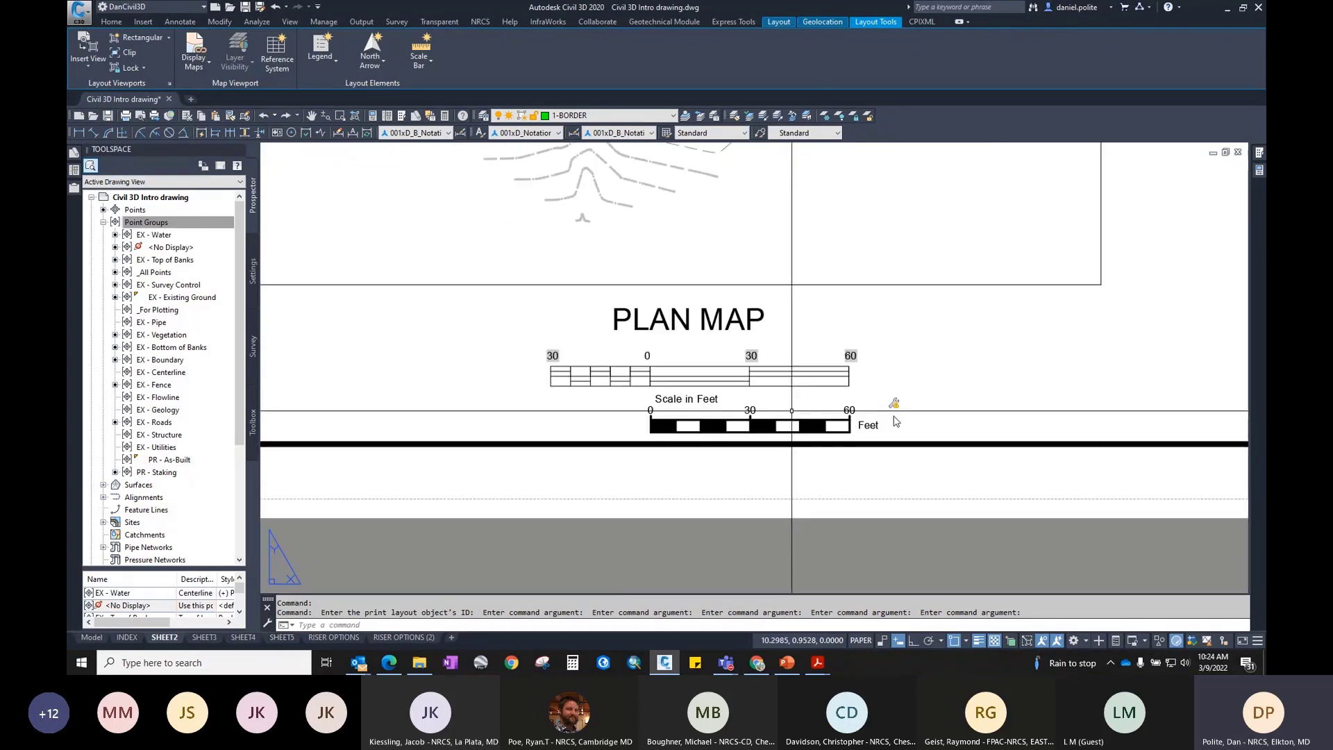
{"action": "left_click", "coordinate": [792, 411]}
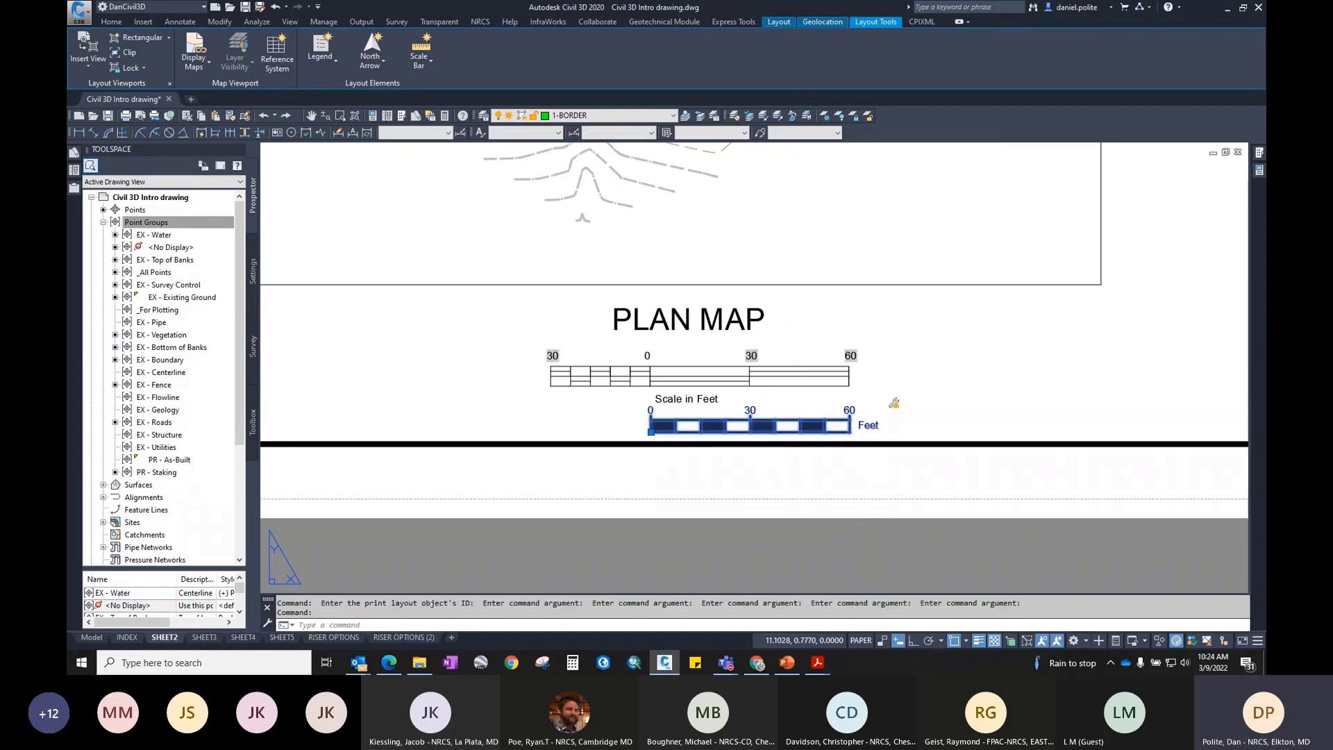
{"action": "key", "text": "Delete"}
{"action": "scroll", "coordinate": [870, 356], "scroll_direction": "down", "scroll_amount": 2}
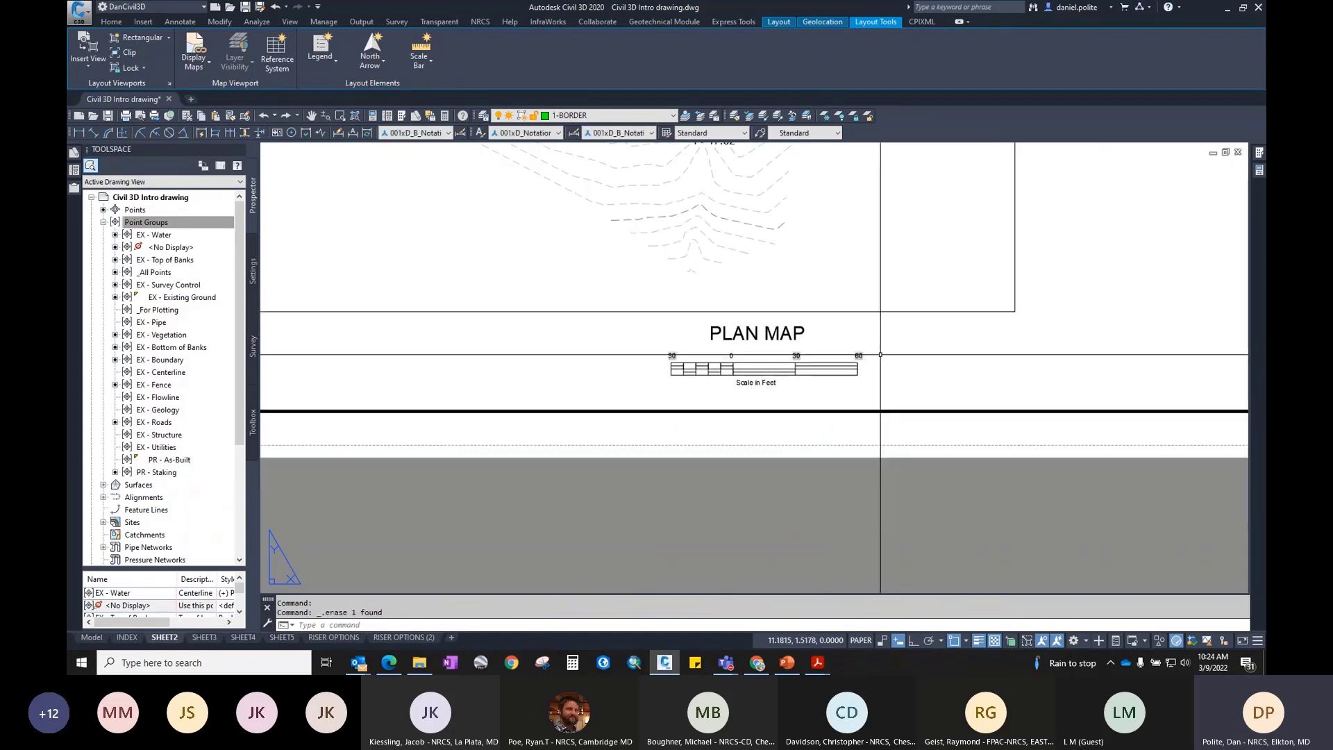
{"action": "middle_click_drag", "start_coordinate": [807, 327], "coordinate": [713, 351]}
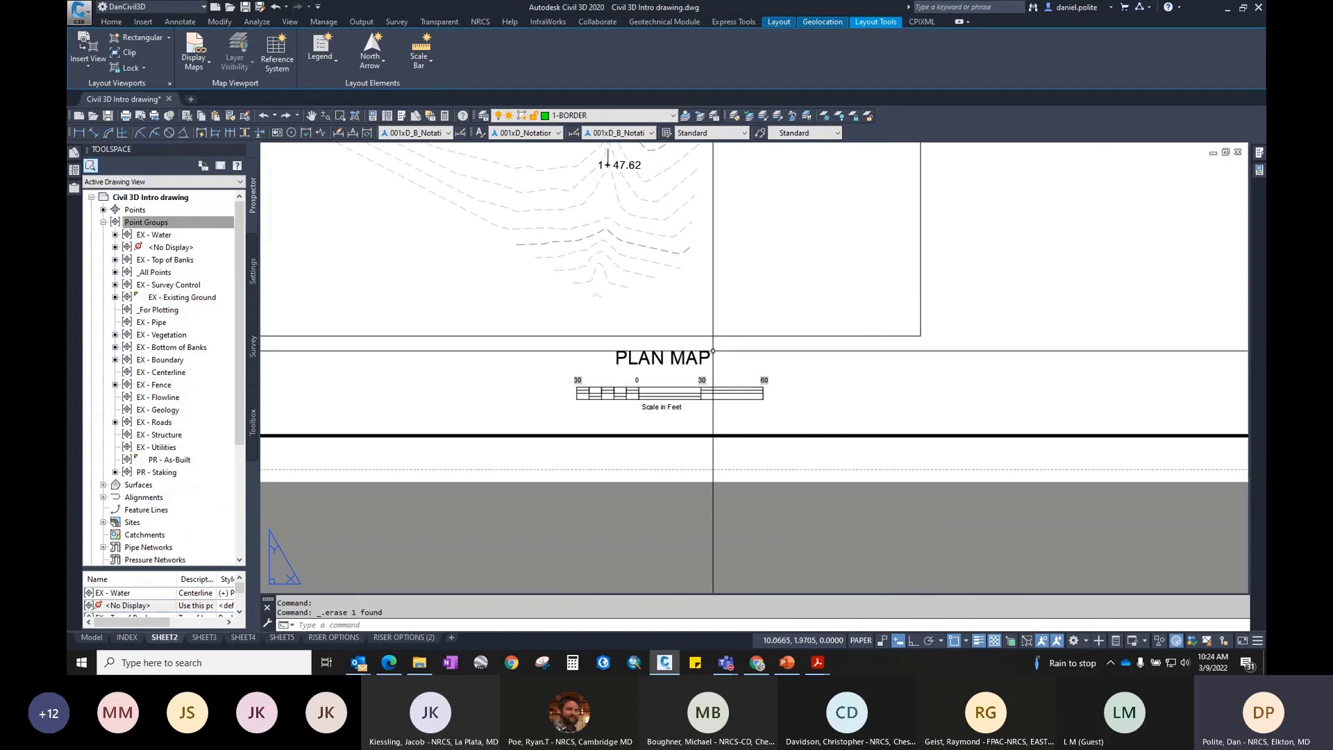
{"action": "scroll", "coordinate": [822, 417], "scroll_direction": "down", "scroll_amount": 2}
{"action": "left_click", "coordinate": [820, 359]}
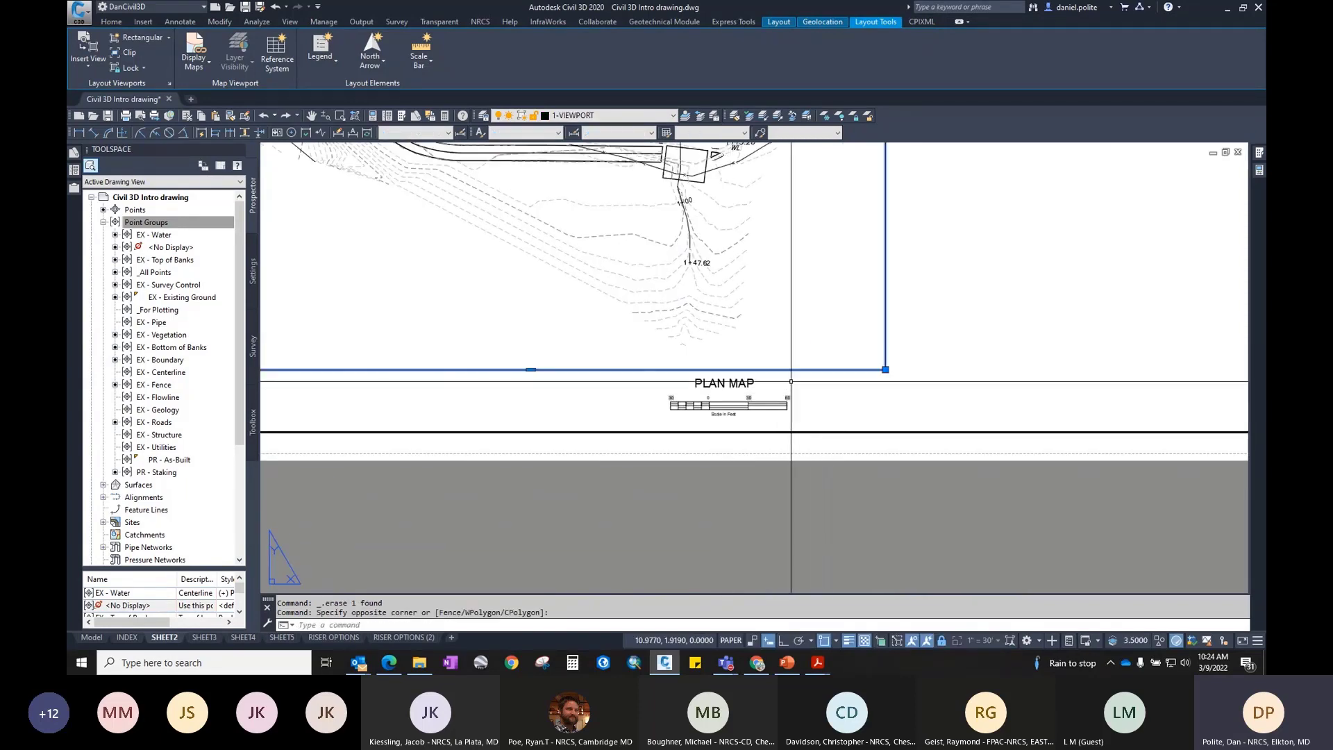
{"action": "key", "text": "Escape"}
{"action": "scroll", "coordinate": [860, 389], "scroll_direction": "down", "scroll_amount": 4}
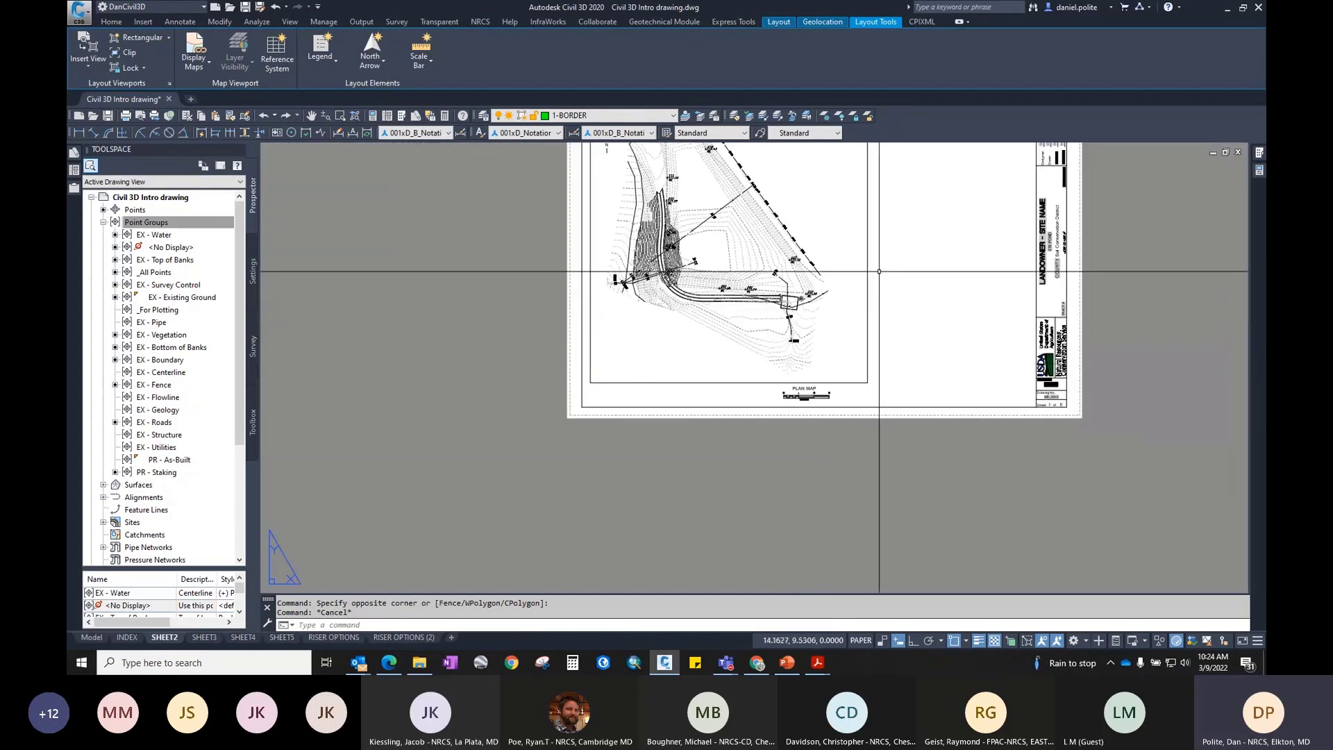
Step: Switch to model space and insert the dScale050 scale bar from the NRCS 22x34 scales below the plan's western part
{"action": "left_click", "coordinate": [89, 638]}
{"action": "mouse_move", "coordinate": [506, 455]}
{"action": "middle_mouse_down"}
{"action": "mouse_move", "coordinate": [754, 308]}
{"action": "mouse_move", "coordinate": [734, 351]}
{"action": "middle_mouse_up"}
{"action": "scroll", "coordinate": [754, 308], "scroll_direction": "down", "scroll_amount": 2}
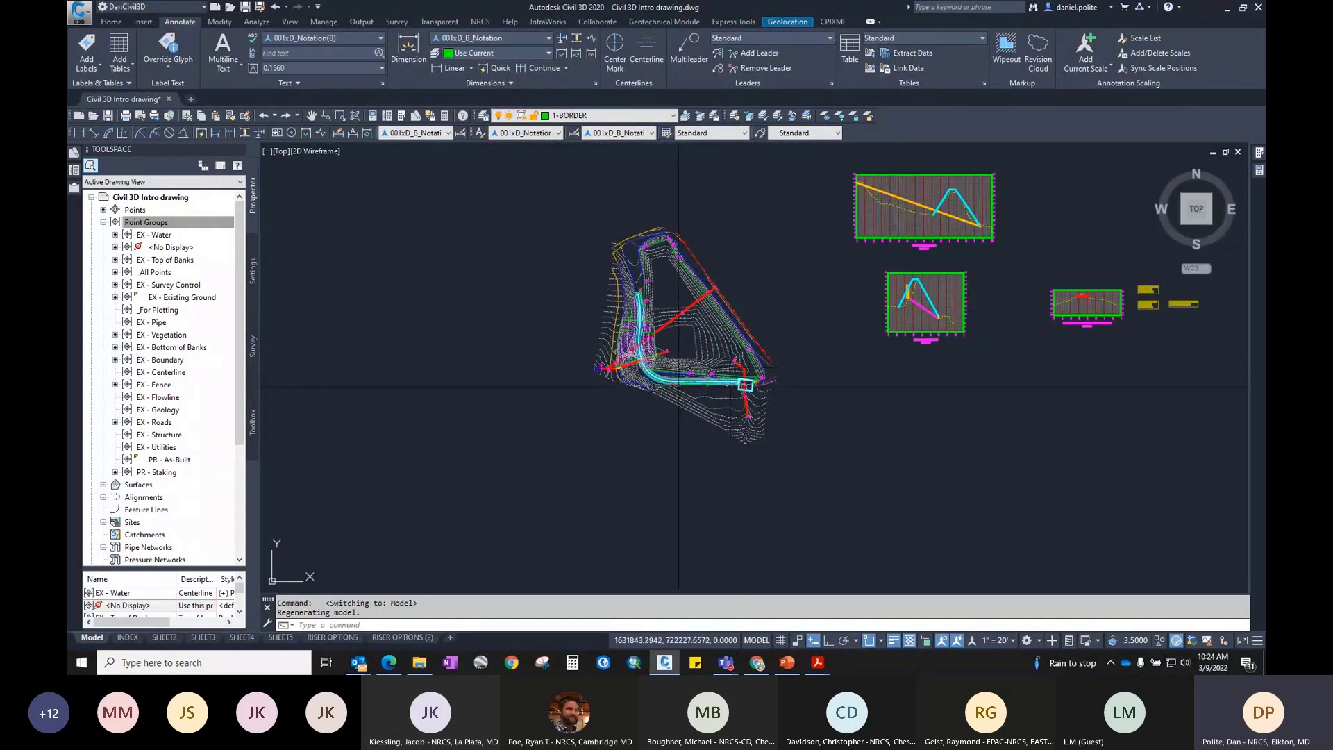
{"action": "scroll", "coordinate": [734, 351], "scroll_direction": "up", "scroll_amount": 2}
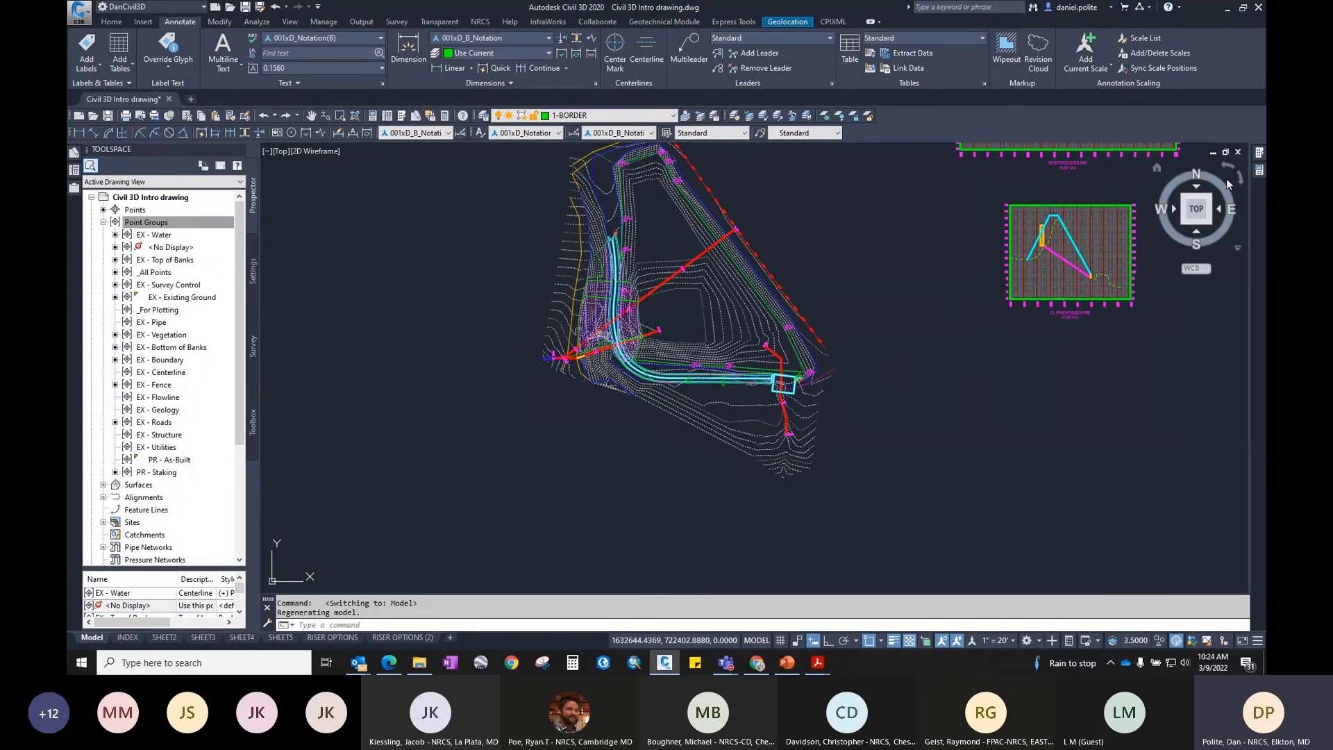
{"action": "left_click", "coordinate": [1258, 153]}
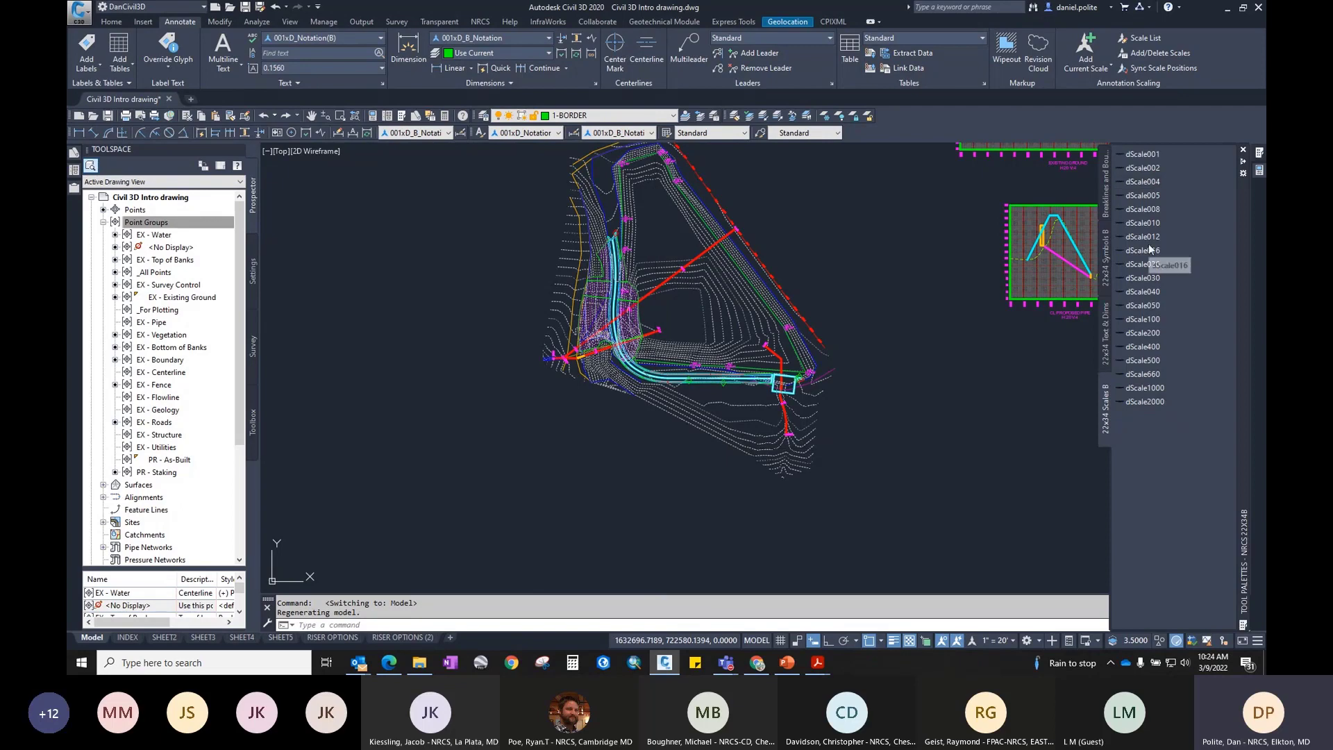
{"action": "left_click", "coordinate": [1143, 306]}
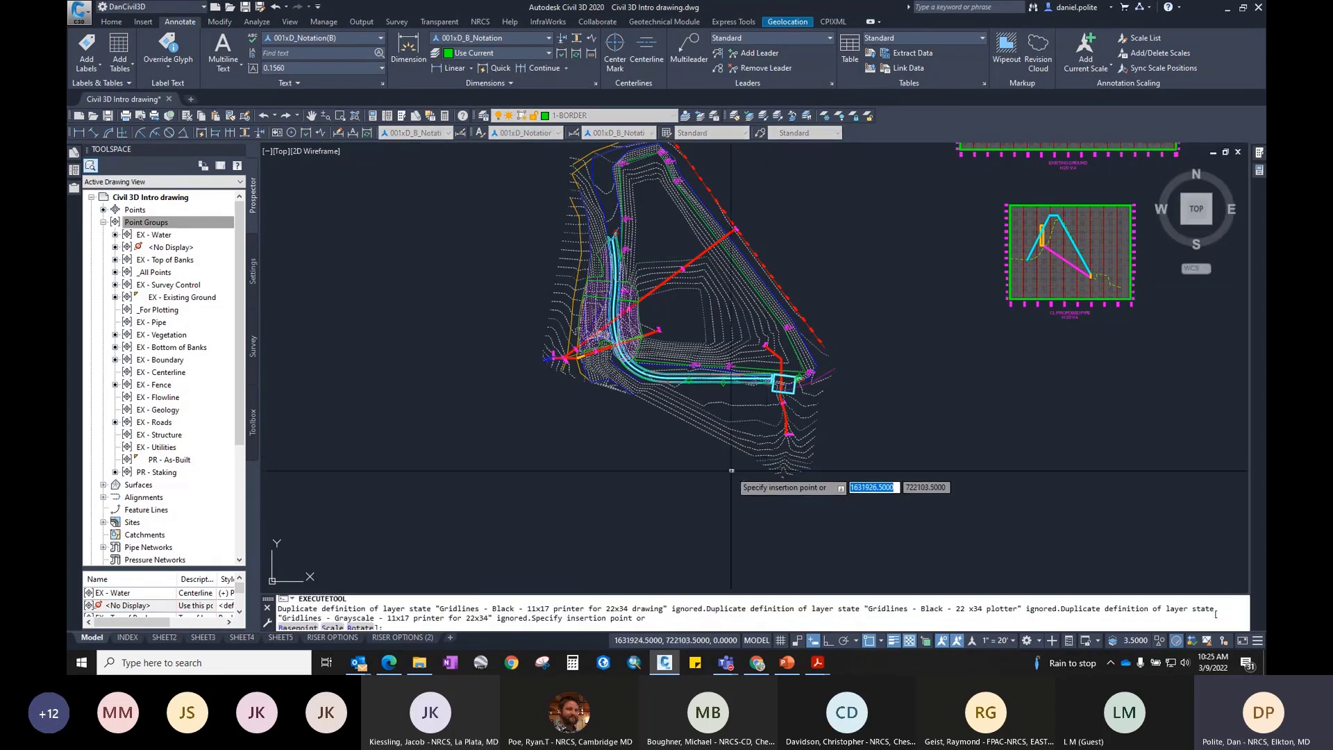
{"action": "left_click", "coordinate": [646, 440]}
Step: Set the model space annotation scale to 1" = 50' for the inserted scale bar
{"action": "scroll", "coordinate": [611, 443], "scroll_direction": "up", "scroll_amount": 6}
{"action": "scroll", "coordinate": [754, 443], "scroll_direction": "up", "scroll_amount": 6}
{"action": "scroll", "coordinate": [795, 371], "scroll_direction": "up", "scroll_amount": 8}
{"action": "middle_click_drag", "start_coordinate": [673, 426], "coordinate": [857, 292]}
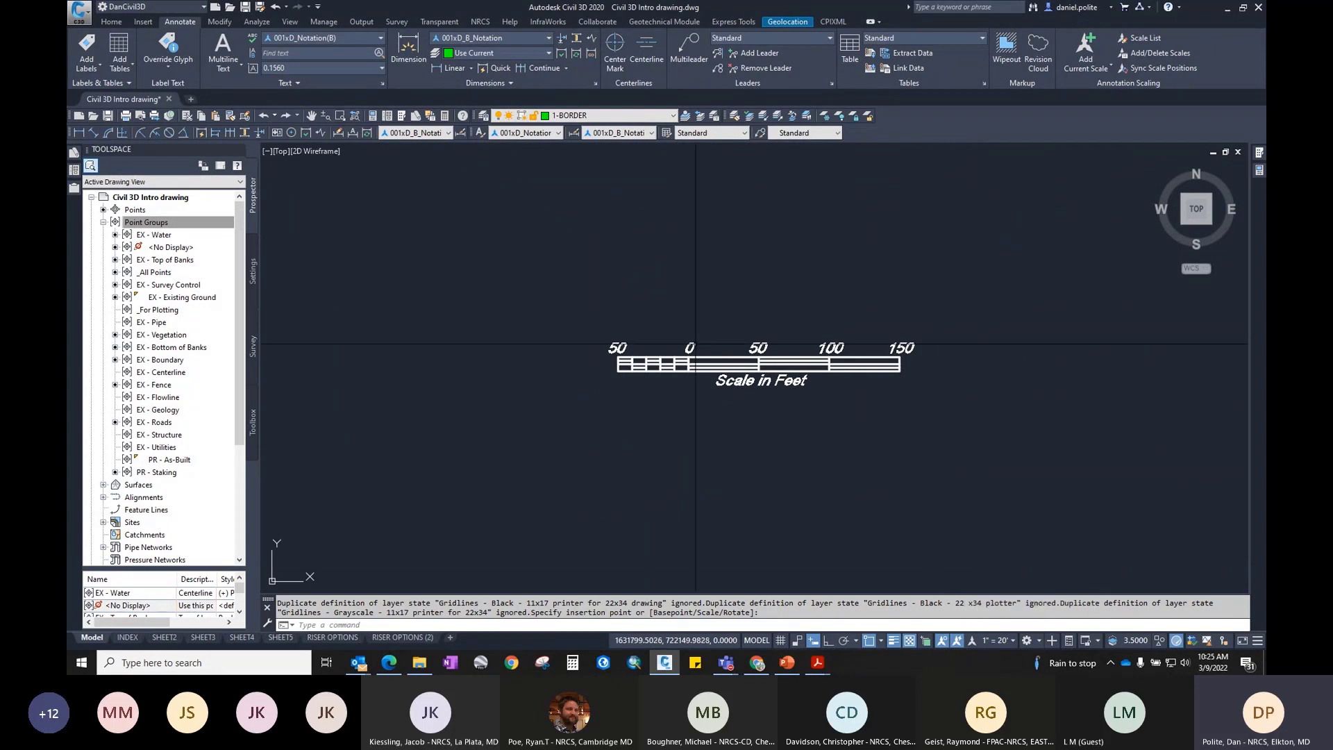
{"action": "left_click", "coordinate": [1009, 640]}
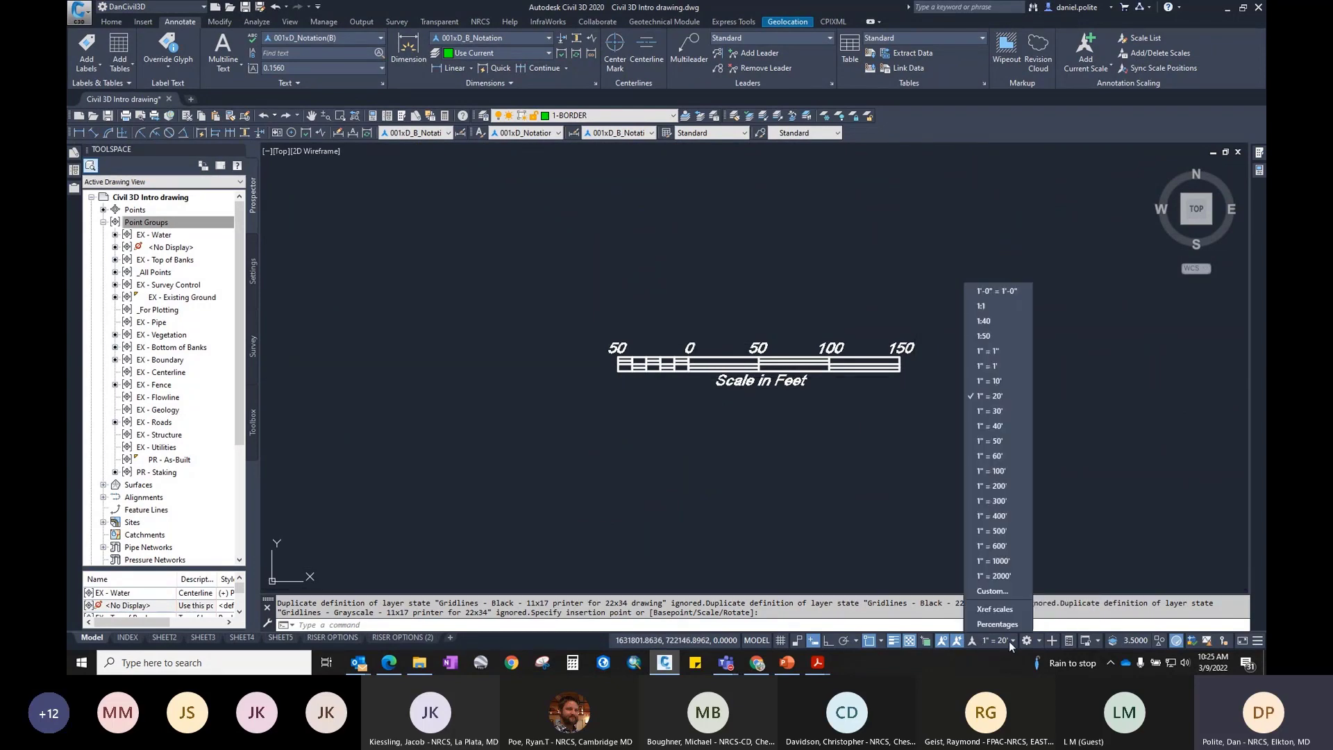
{"action": "left_click", "coordinate": [1012, 442]}
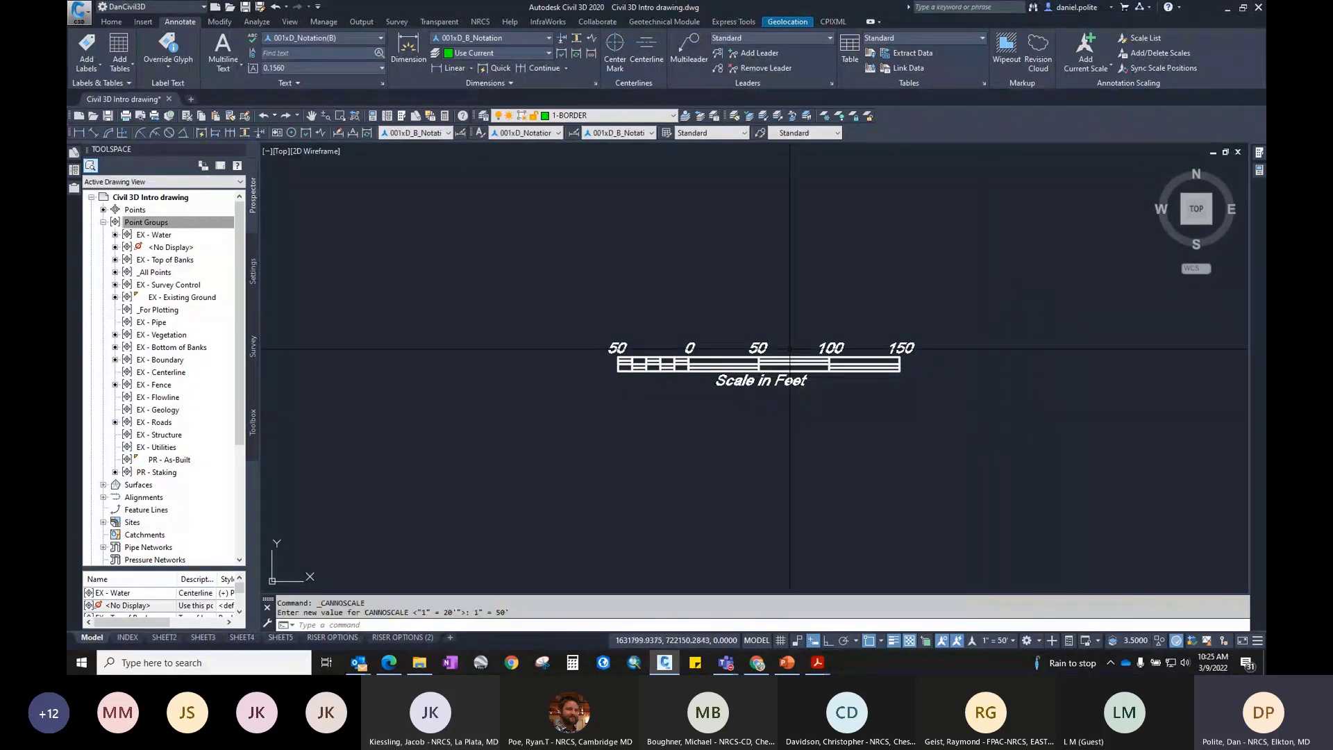
Step: Delete the inserted scale bar from model space and return to the plan drawing
{"action": "scroll", "coordinate": [767, 349], "scroll_direction": "down", "scroll_amount": 4}
{"action": "left_click", "coordinate": [867, 401]}
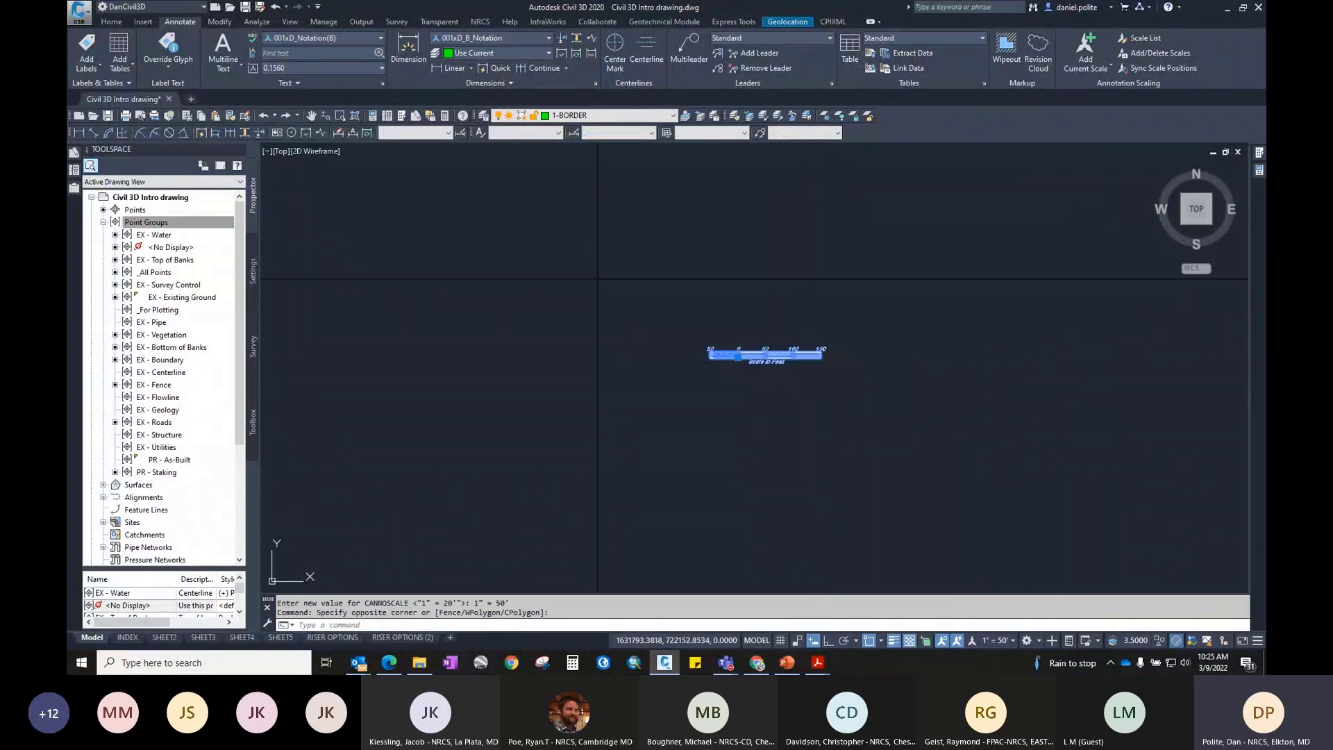
{"action": "key", "text": "Delete"}
{"action": "scroll", "coordinate": [905, 240], "scroll_direction": "down", "scroll_amount": 2}
{"action": "middle_click_drag", "start_coordinate": [906, 240], "coordinate": [647, 358]}
{"action": "scroll", "coordinate": [696, 310], "scroll_direction": "down", "scroll_amount": 4}
{"action": "middle_click_drag", "start_coordinate": [642, 258], "coordinate": [629, 342]}
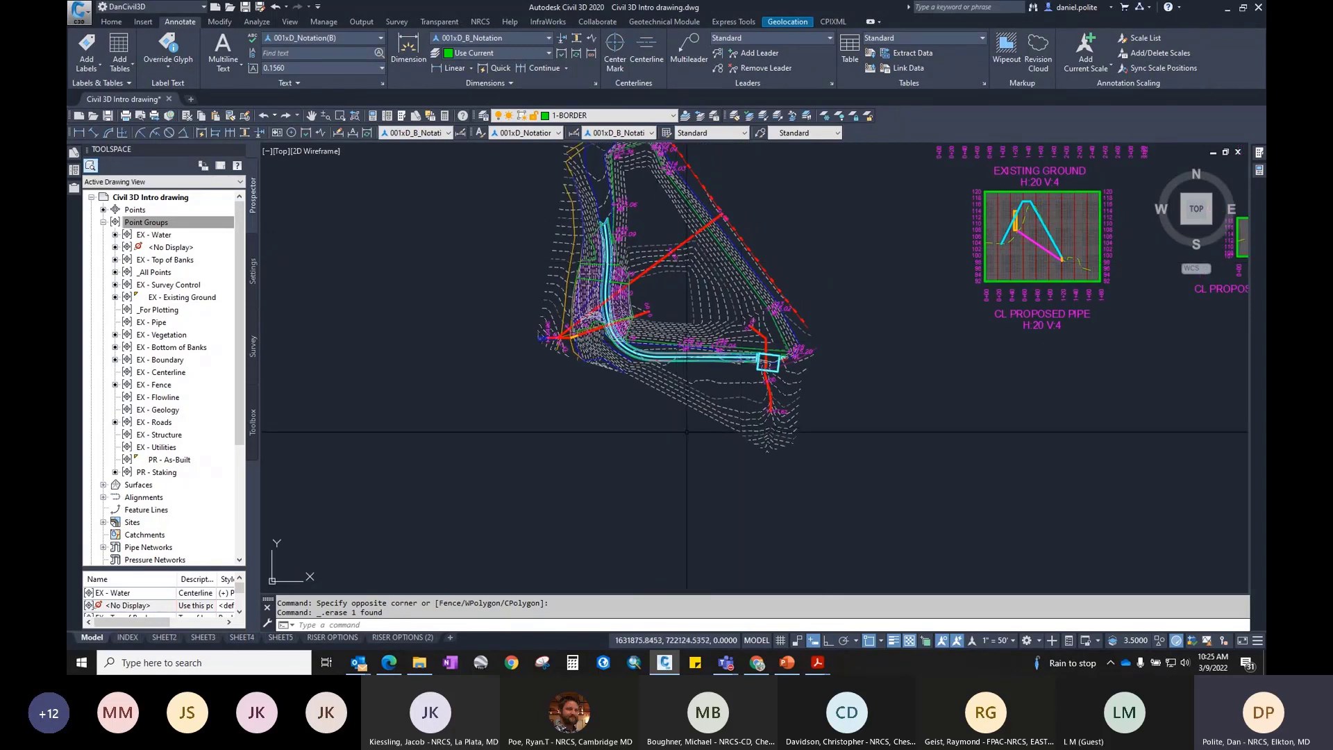
{"action": "scroll", "coordinate": [674, 385], "scroll_direction": "up", "scroll_amount": 2}
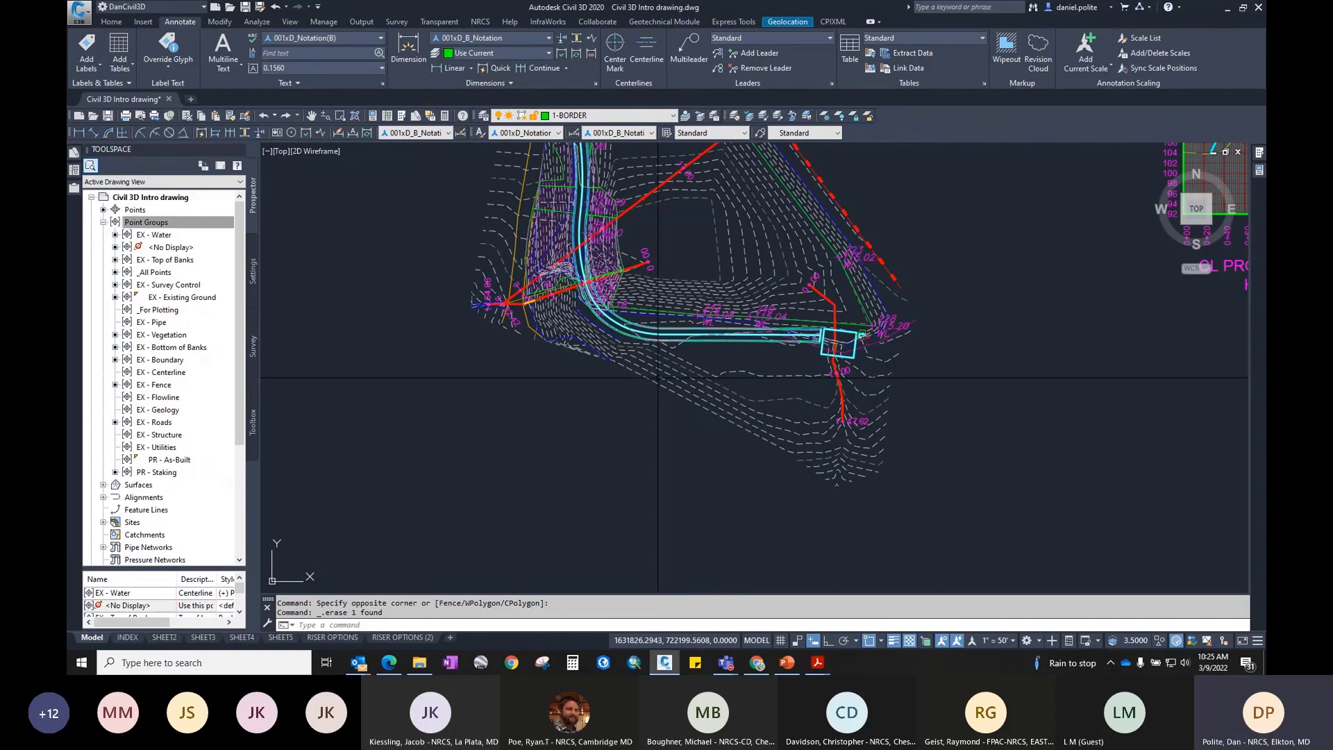
Step: Open the SHEET2 layout and examine the plan map viewport's scale together with the scale bar beneath it
{"action": "left_click", "coordinate": [166, 640]}
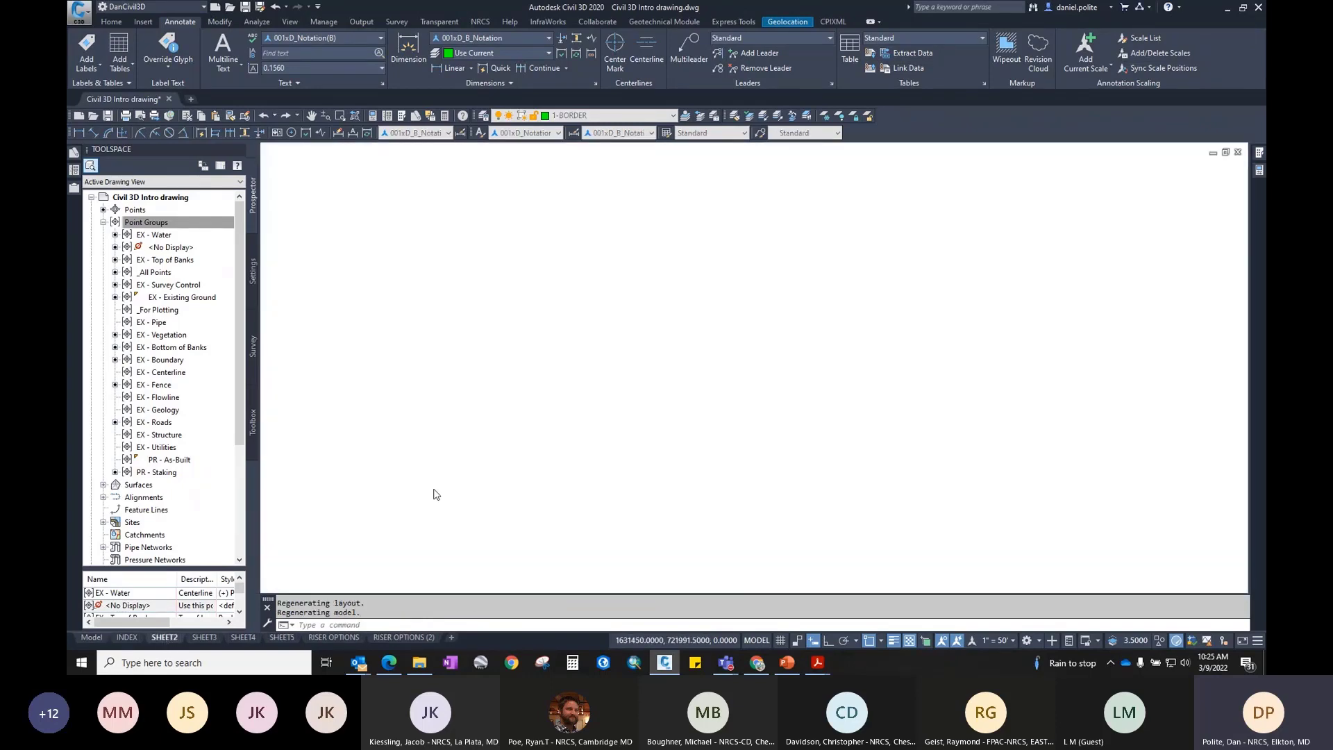
{"action": "scroll", "coordinate": [780, 381], "scroll_direction": "up", "scroll_amount": 4}
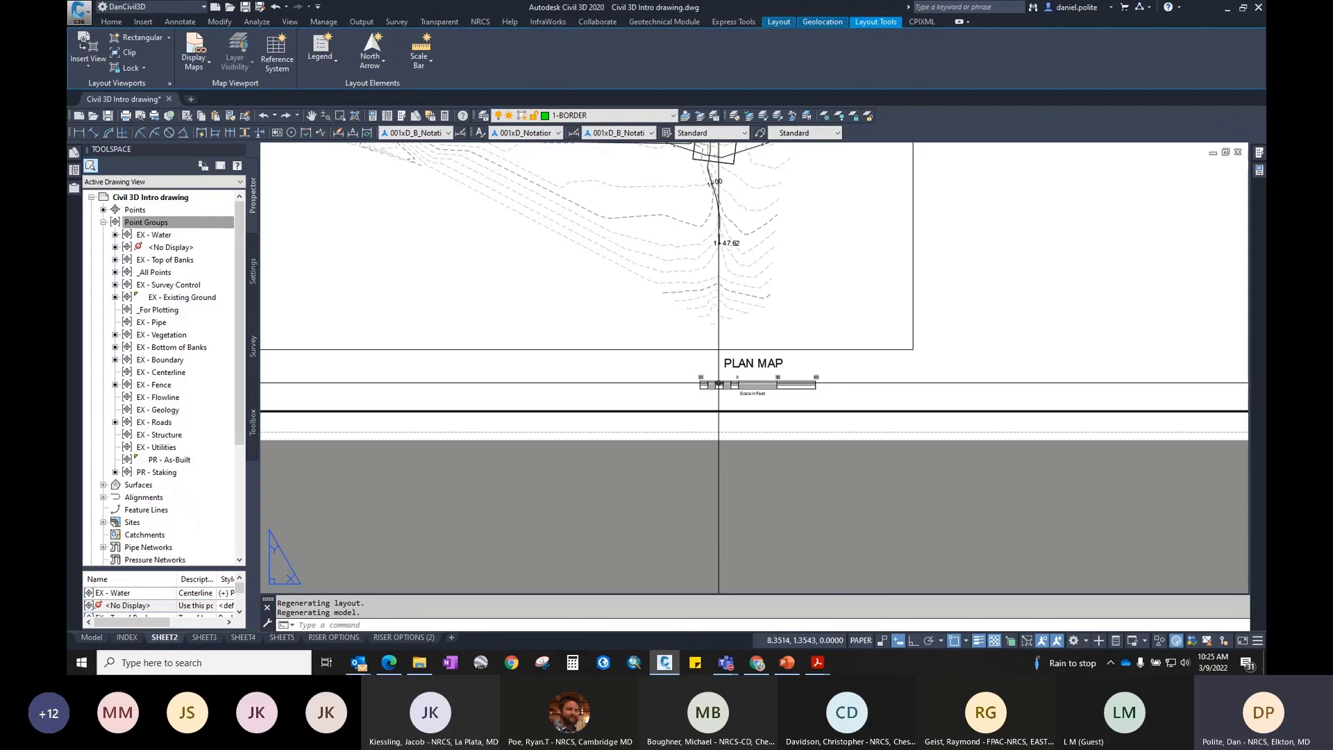
{"action": "scroll", "coordinate": [733, 387], "scroll_direction": "up", "scroll_amount": 3}
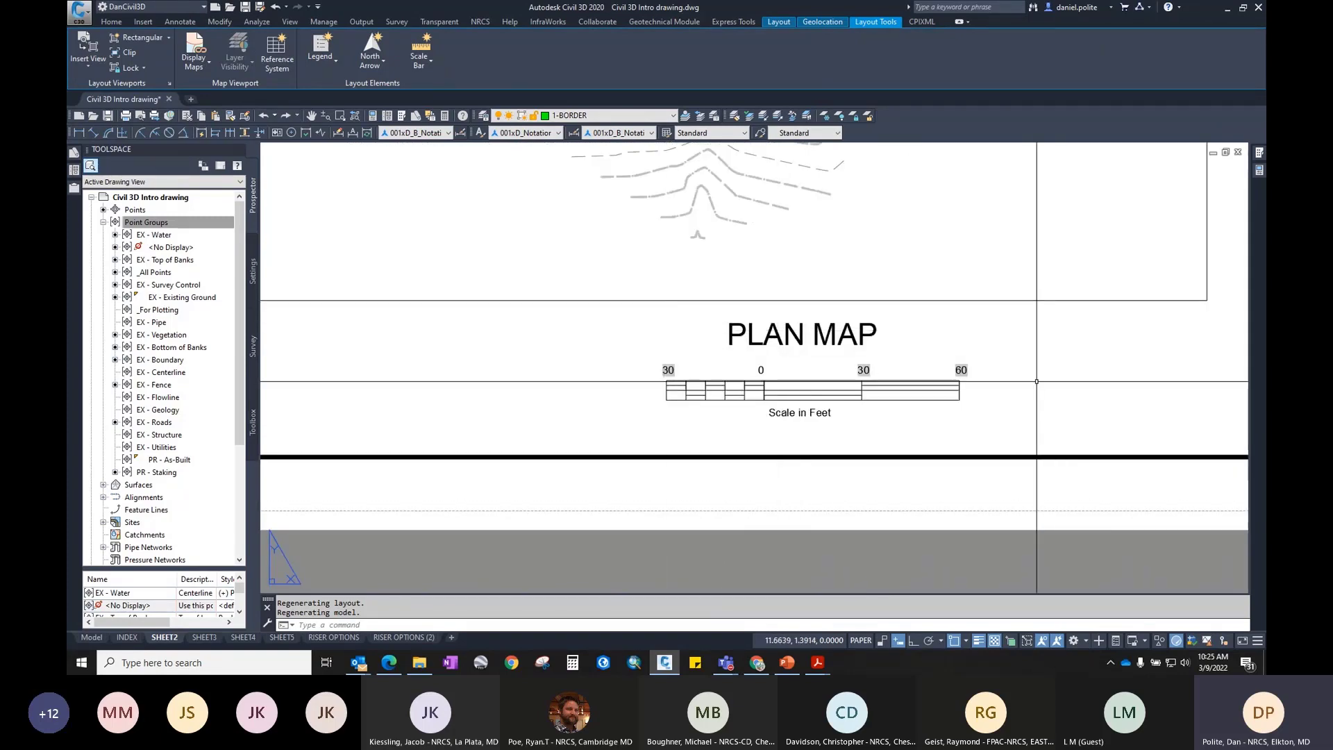
{"action": "left_click", "coordinate": [1173, 326]}
{"action": "left_click", "coordinate": [1145, 291]}
{"action": "scroll", "coordinate": [1145, 307], "scroll_direction": "down", "scroll_amount": 4}
{"action": "middle_click_drag", "start_coordinate": [1145, 307], "coordinate": [758, 375]}
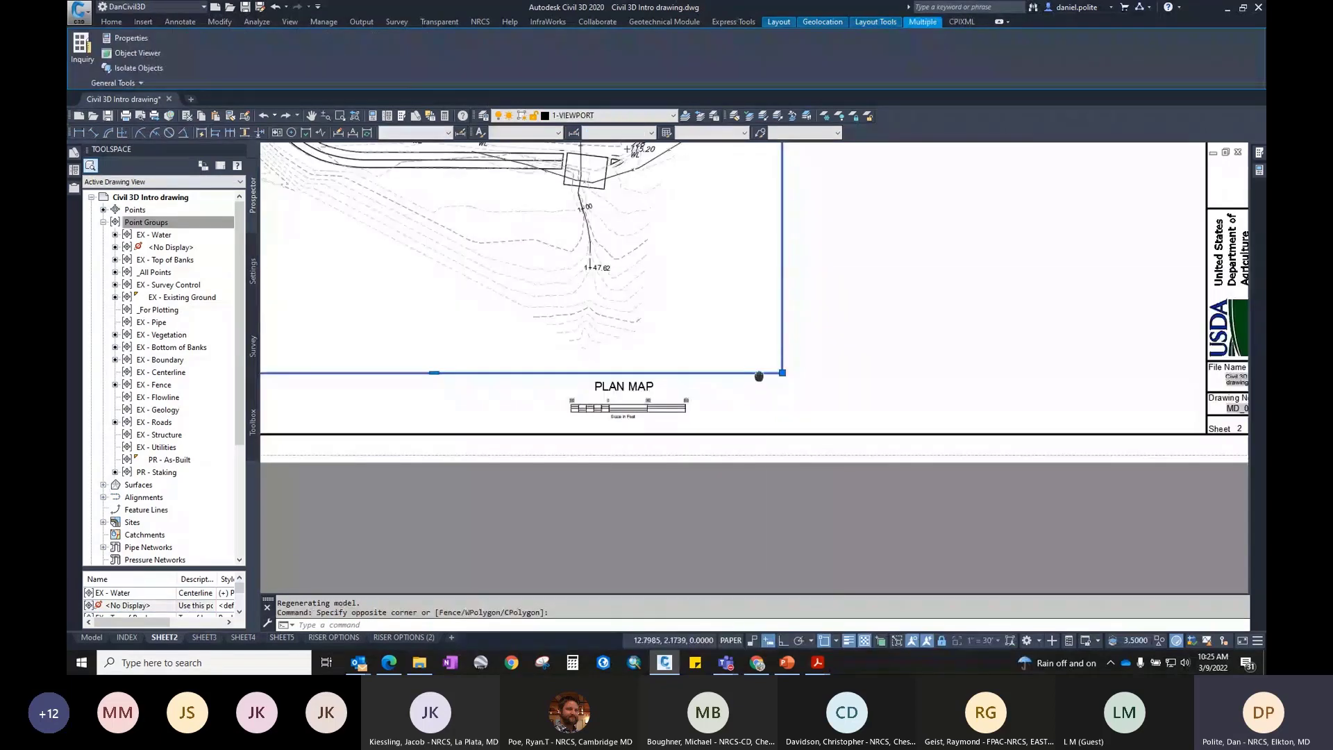
{"action": "scroll", "coordinate": [767, 271], "scroll_direction": "down", "scroll_amount": 2}
{"action": "middle_click_drag", "start_coordinate": [782, 223], "coordinate": [790, 329]}
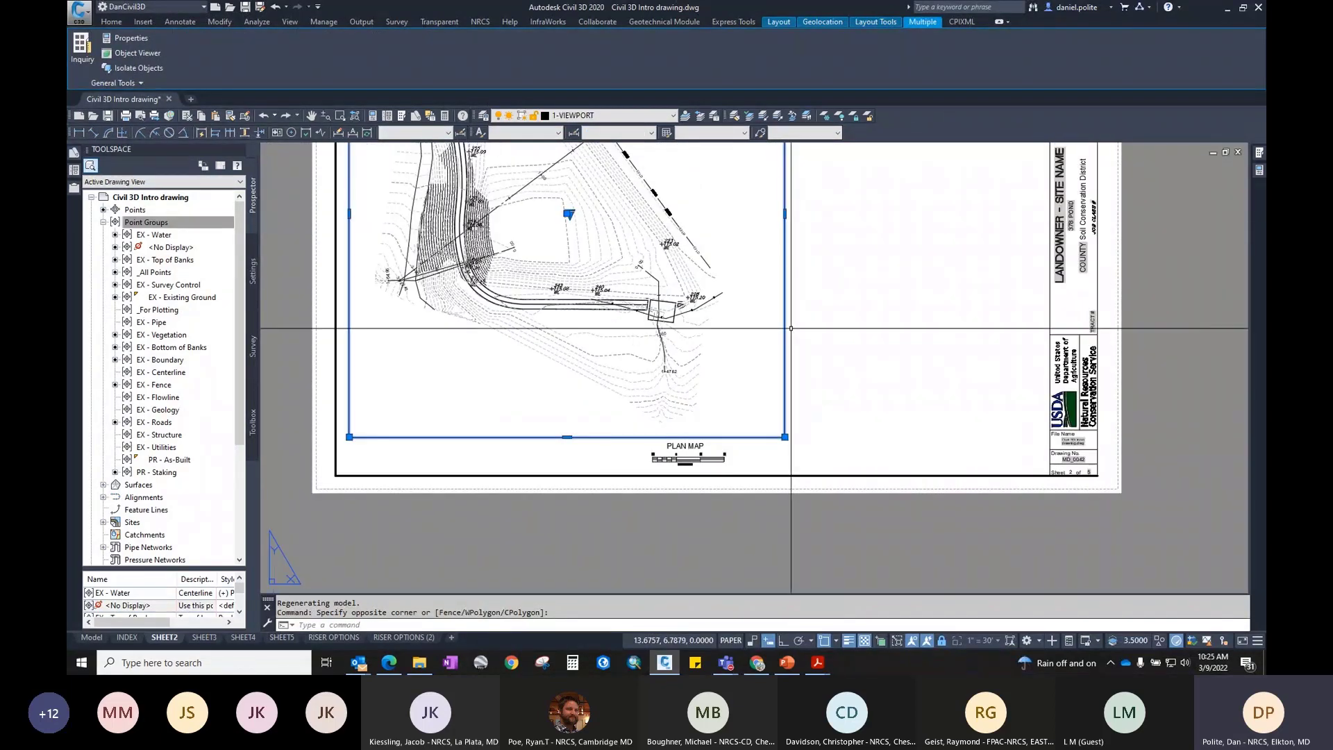
{"action": "scroll", "coordinate": [827, 339], "scroll_direction": "down", "scroll_amount": 3}
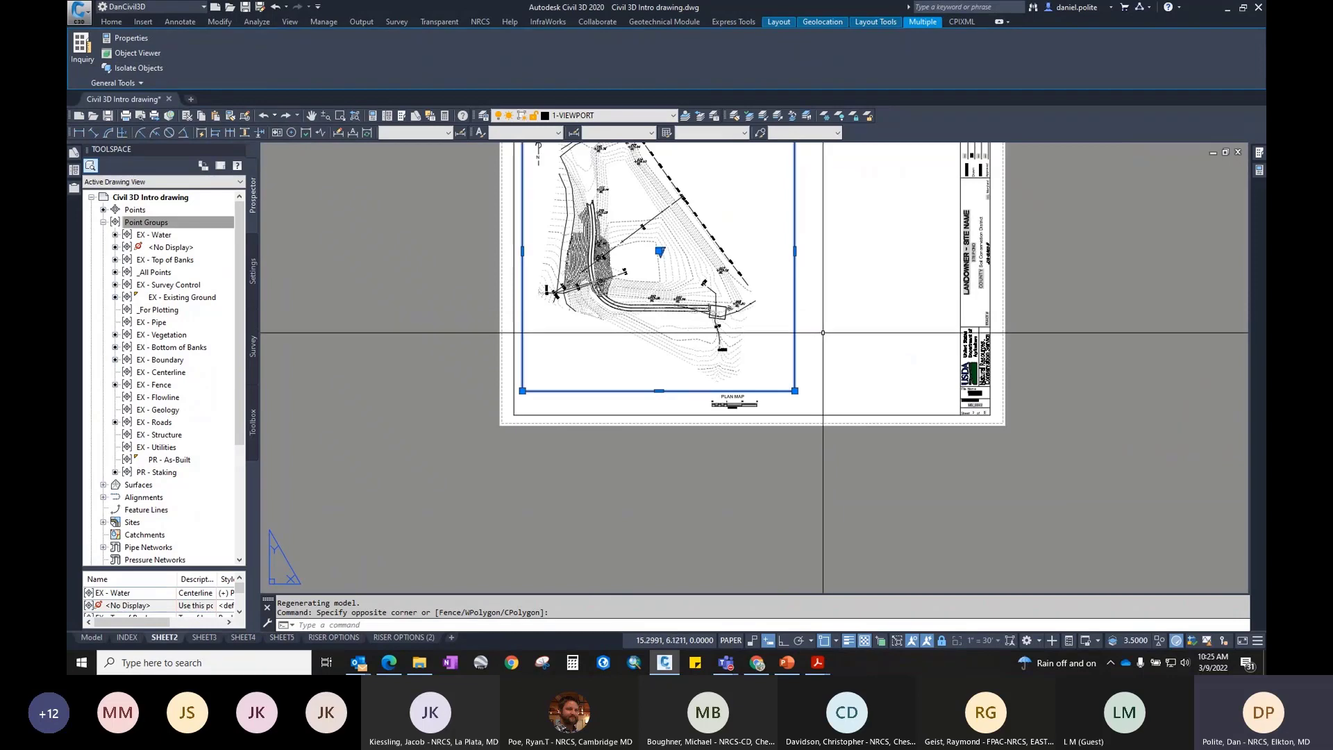
{"action": "key", "text": "Escape"}
{"action": "scroll", "coordinate": [753, 392], "scroll_direction": "up", "scroll_amount": 3}
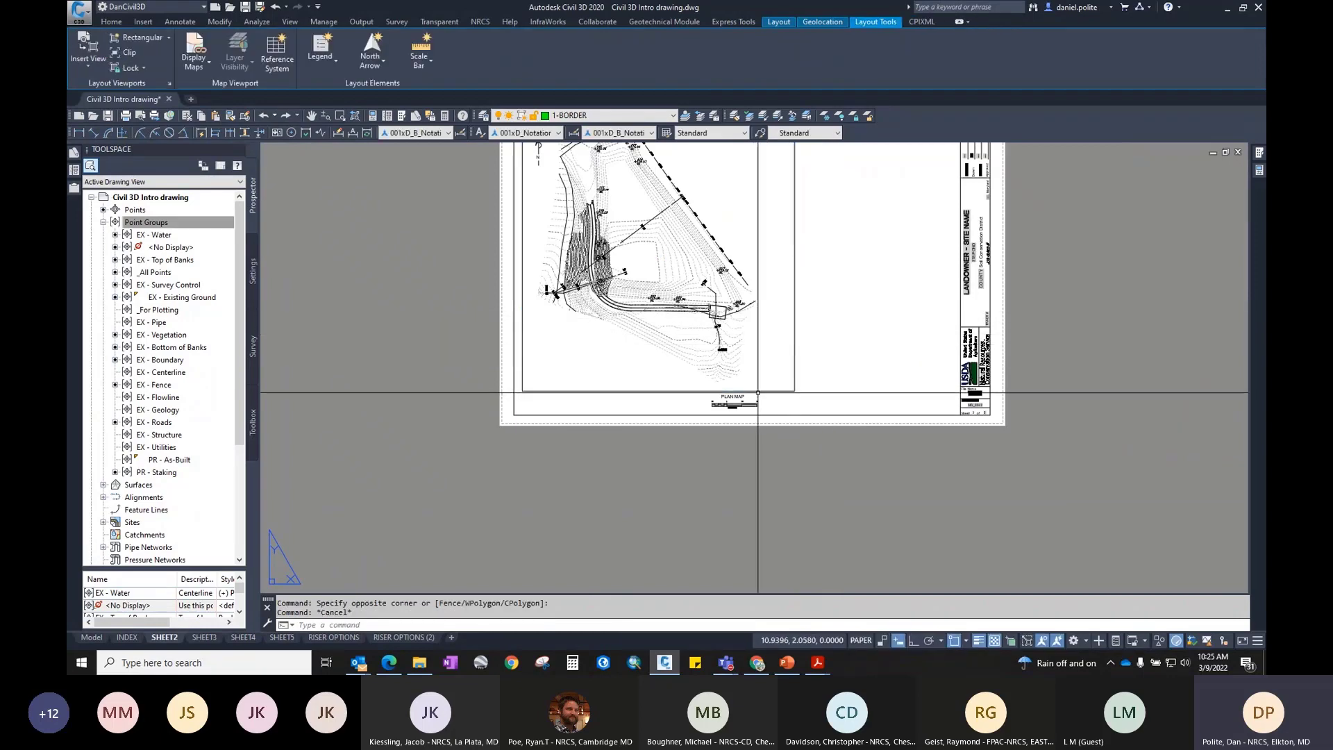
{"action": "scroll", "coordinate": [654, 372], "scroll_direction": "up", "scroll_amount": 4}
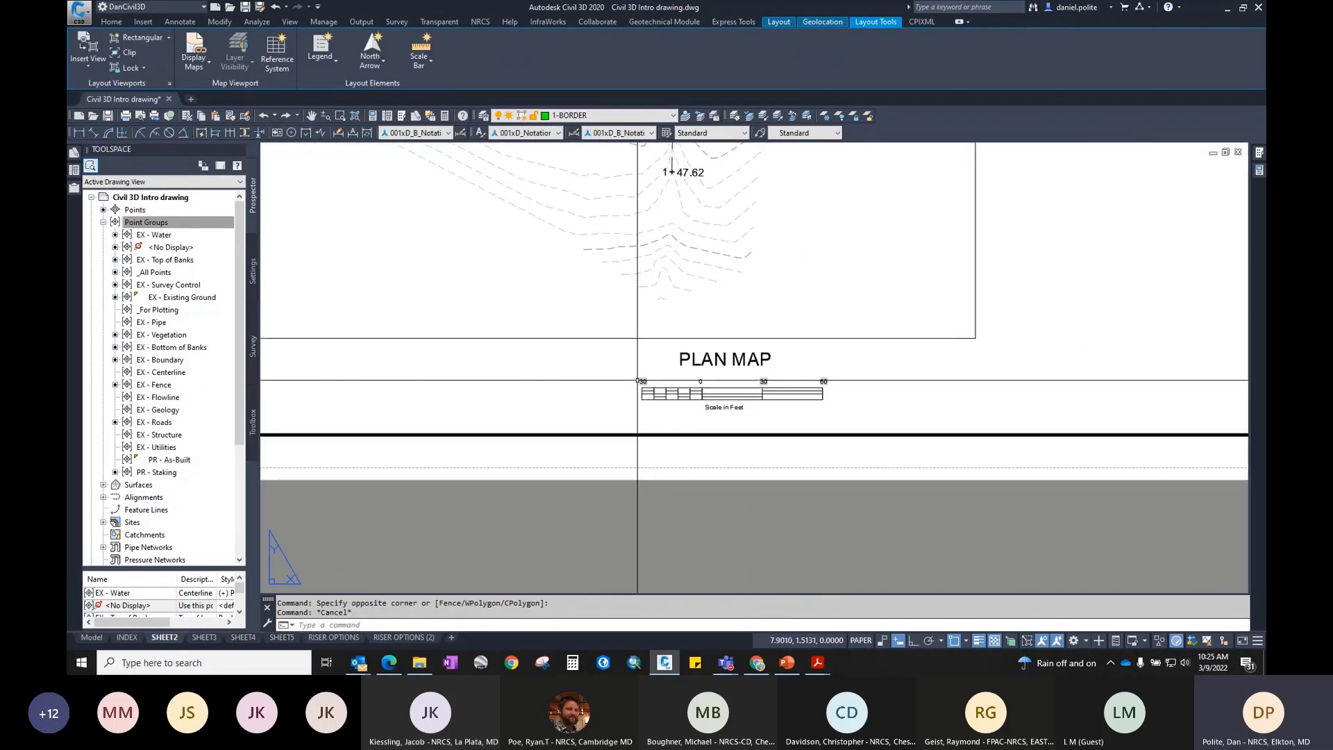
Step: Set the plan map viewport's scale to 1" = 20' and regenerate the layout to update its scale bar
{"action": "left_click", "coordinate": [914, 354]}
{"action": "left_click", "coordinate": [903, 310]}
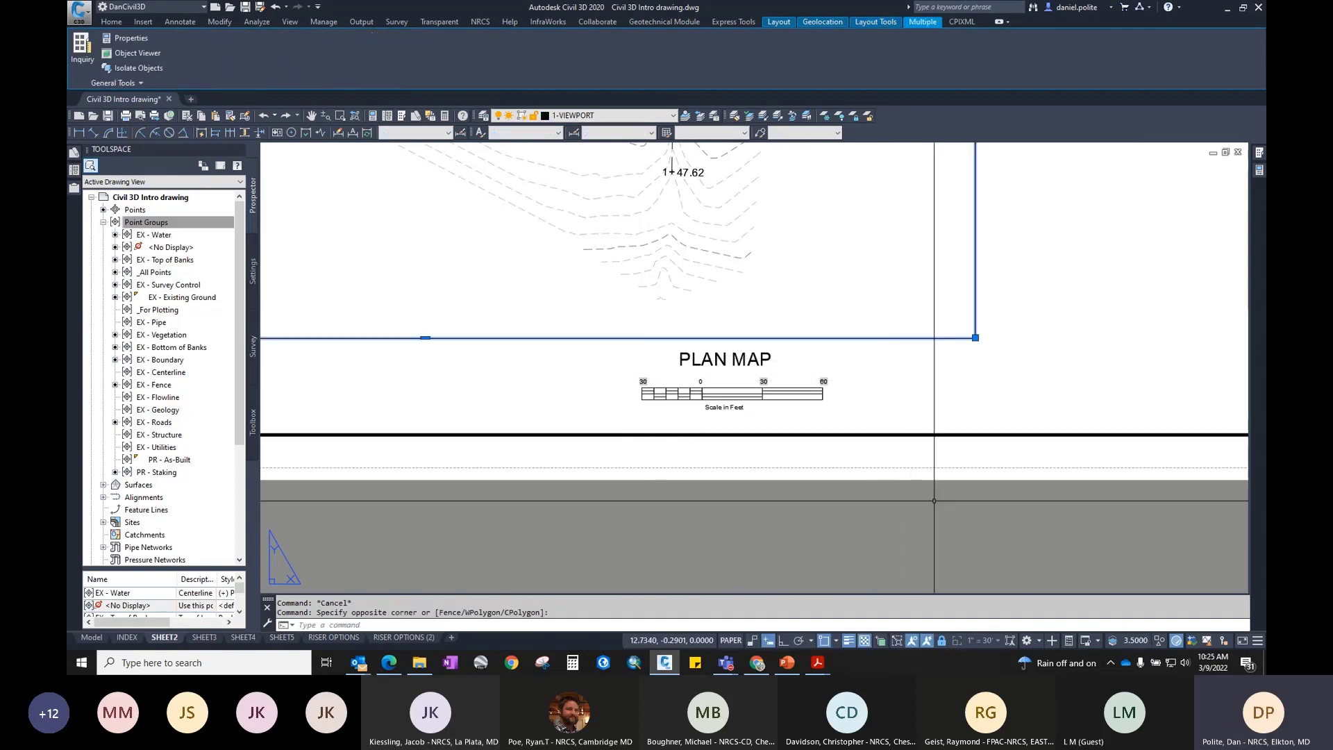
{"action": "left_click", "coordinate": [997, 640]}
{"action": "left_click", "coordinate": [990, 397]}
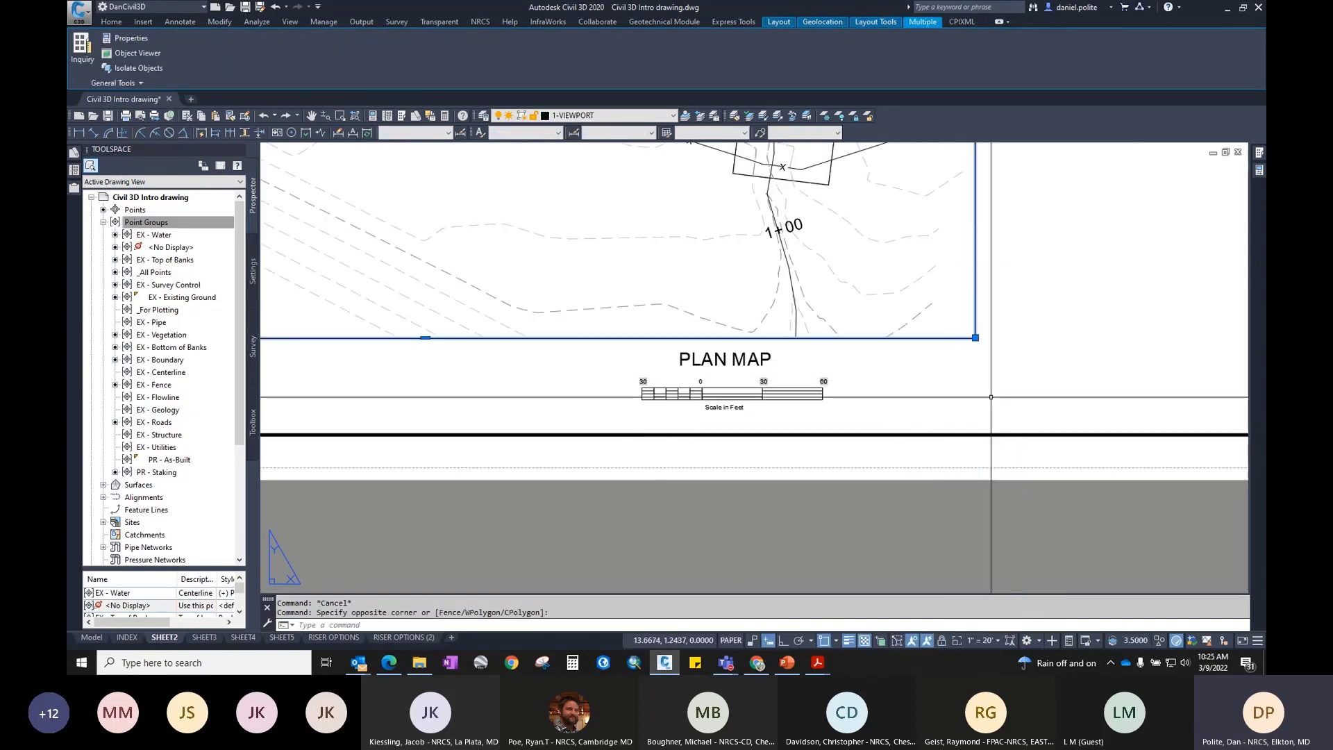
{"action": "key", "text": "Escape"}
{"action": "key", "text": "Return"}
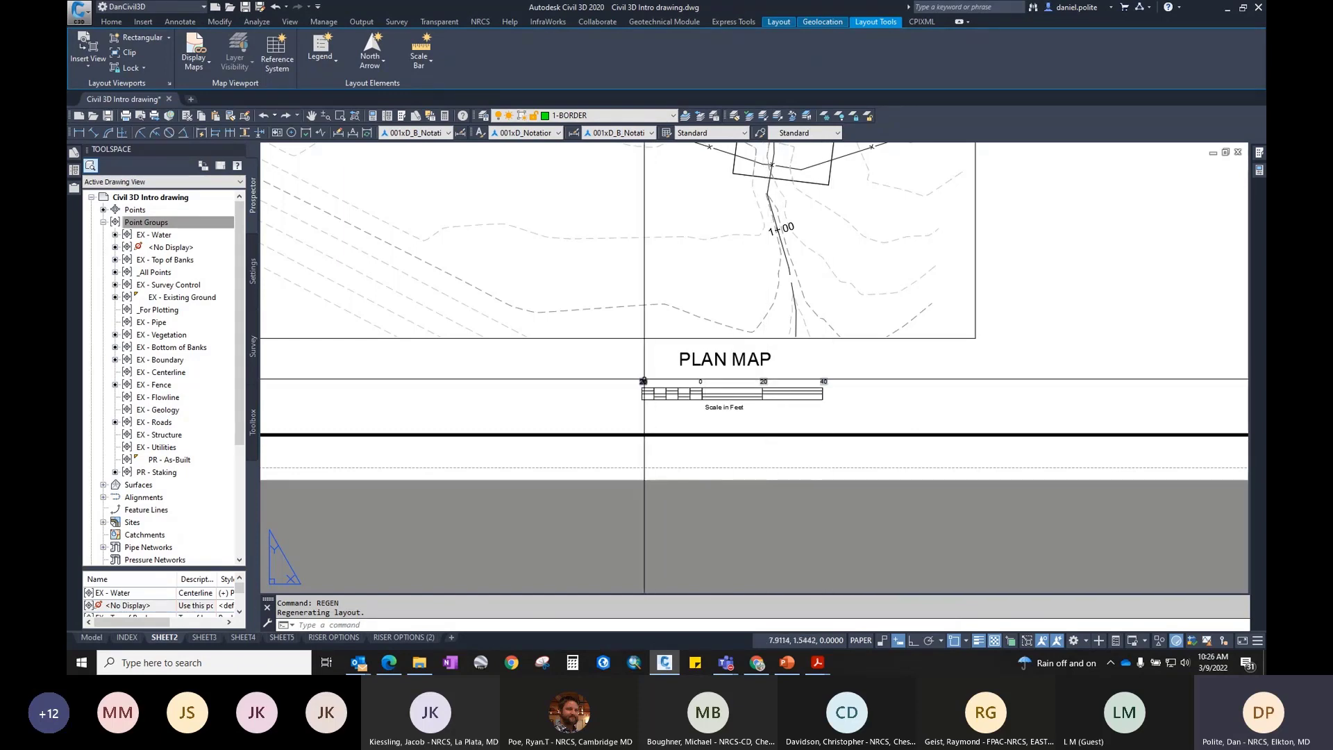
{"action": "left_click", "coordinate": [684, 338]}
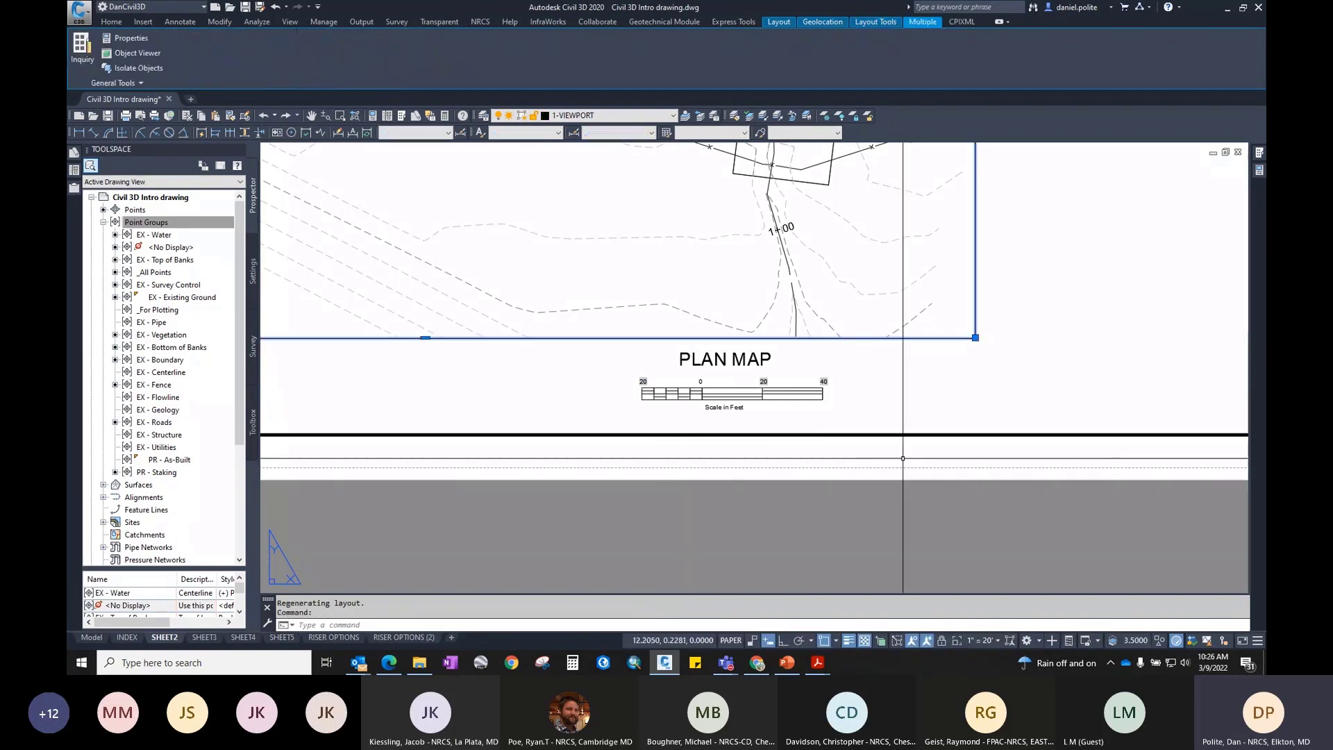
{"action": "left_click", "coordinate": [914, 388]}
{"action": "key", "text": "Escape"}
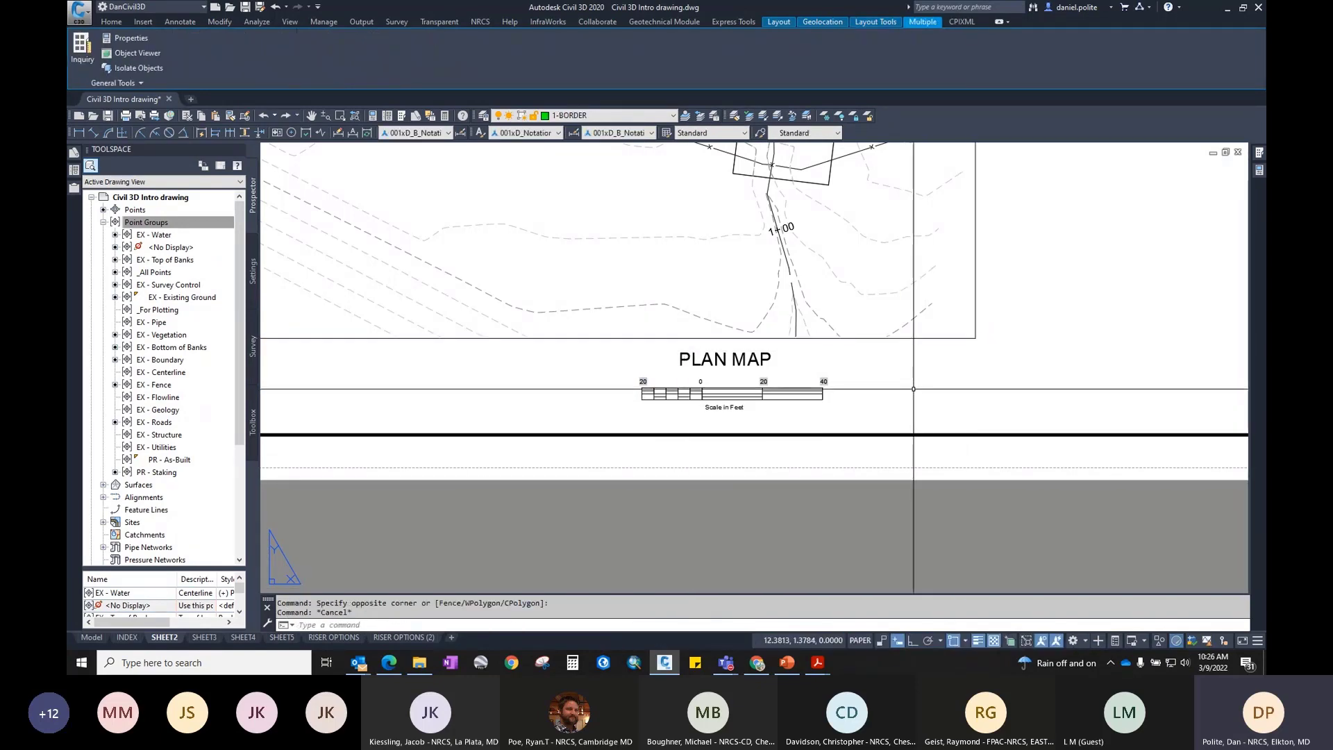
Step: Copy the plan map viewport together with its scale bar to the empty area east of the sheet
{"action": "scroll", "coordinate": [914, 388], "scroll_direction": "down", "scroll_amount": 4}
{"action": "middle_click_drag", "start_coordinate": [907, 329], "coordinate": [878, 435]}
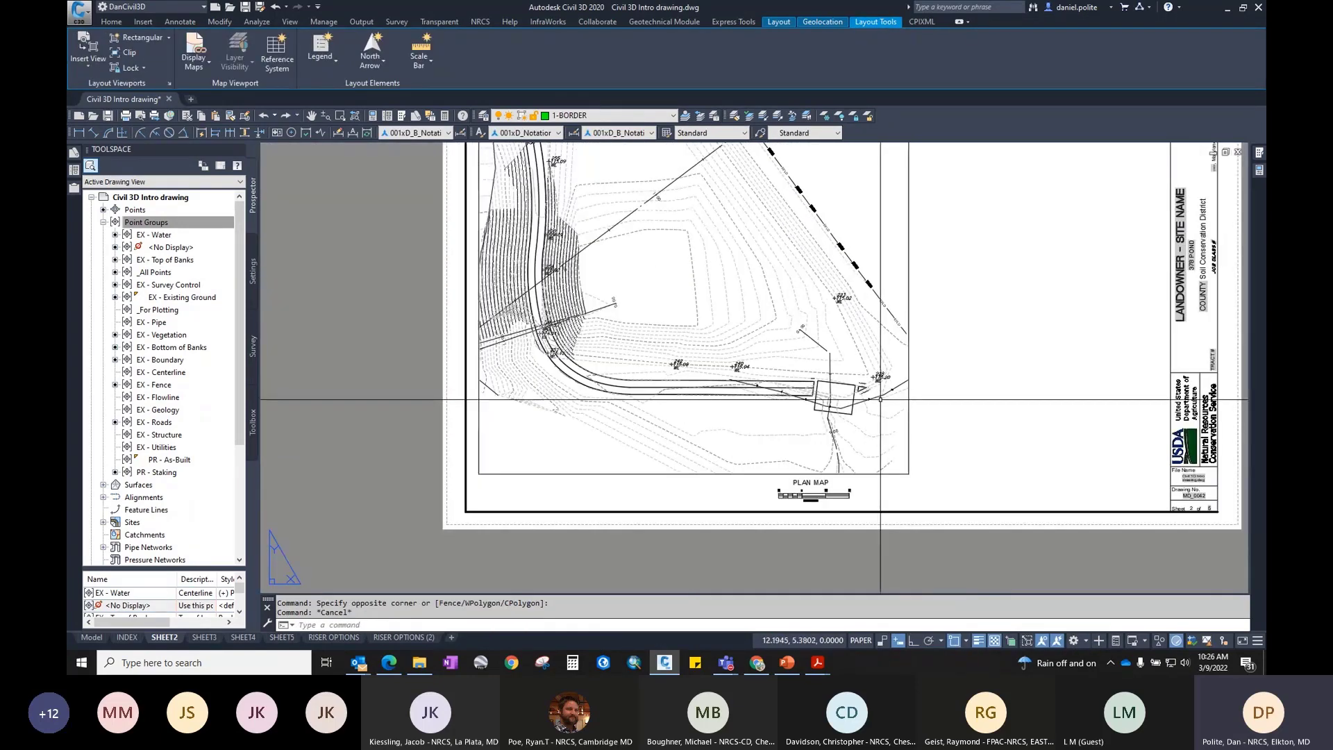
{"action": "left_click", "coordinate": [909, 268]}
{"action": "middle_click_drag", "start_coordinate": [854, 500], "coordinate": [851, 493]}
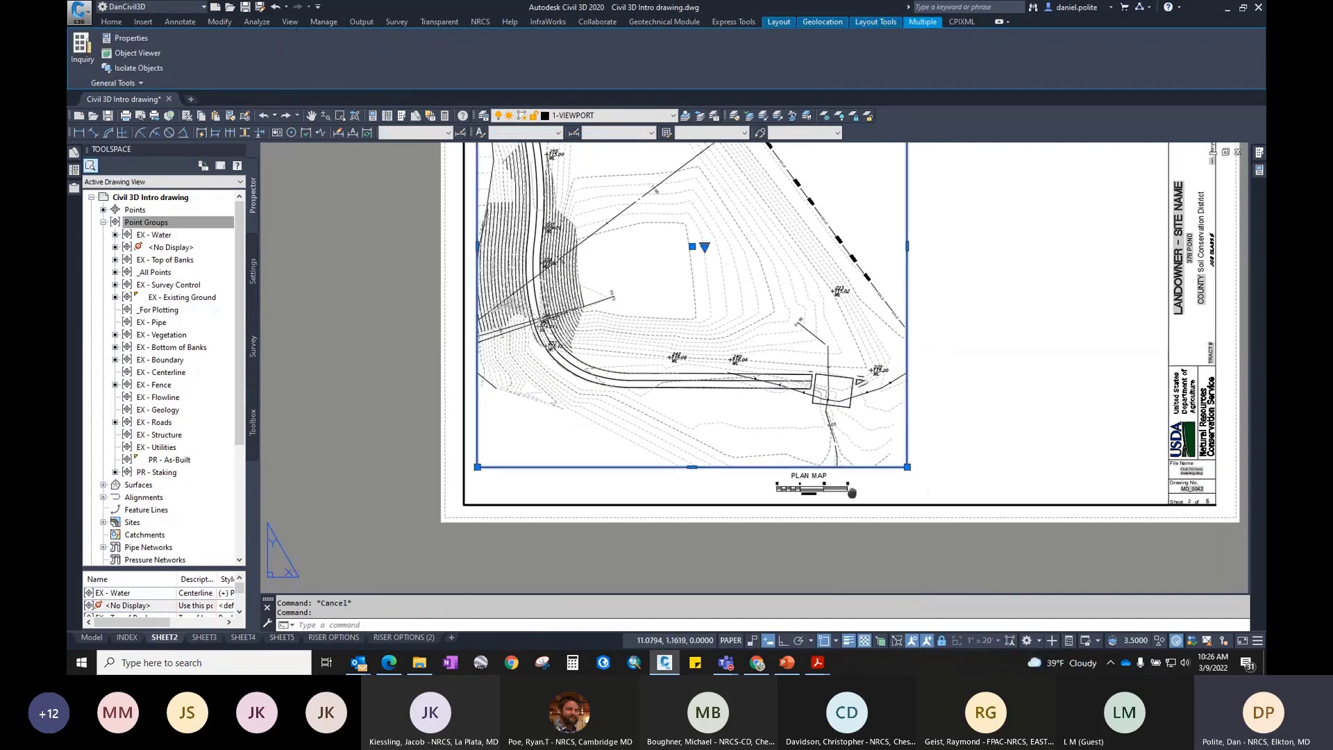
{"action": "scroll", "coordinate": [852, 491], "scroll_direction": "up", "scroll_amount": 3}
{"action": "left_click", "coordinate": [814, 424]}
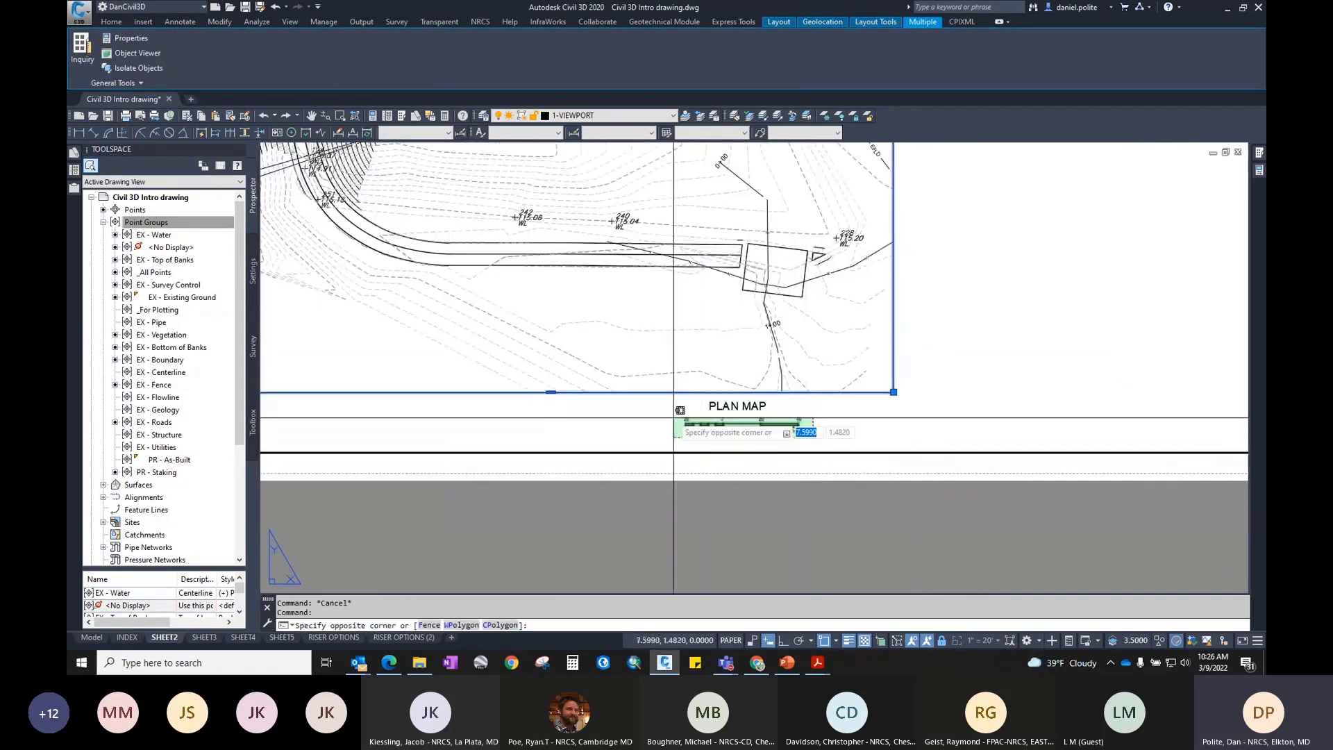
{"action": "scroll", "coordinate": [656, 410], "scroll_direction": "up", "scroll_amount": 4}
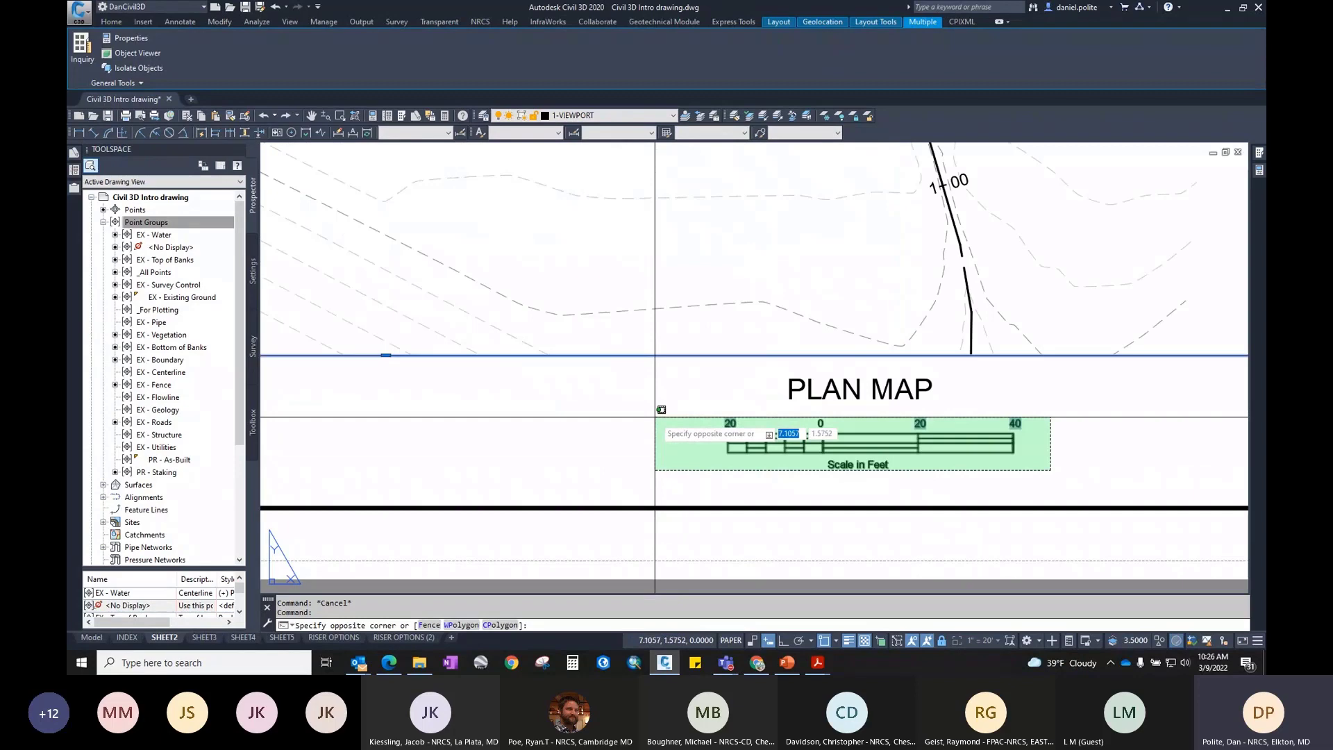
{"action": "left_click", "coordinate": [661, 410]}
{"action": "scroll", "coordinate": [838, 434], "scroll_direction": "down", "scroll_amount": 5}
{"action": "type", "text": "c"}
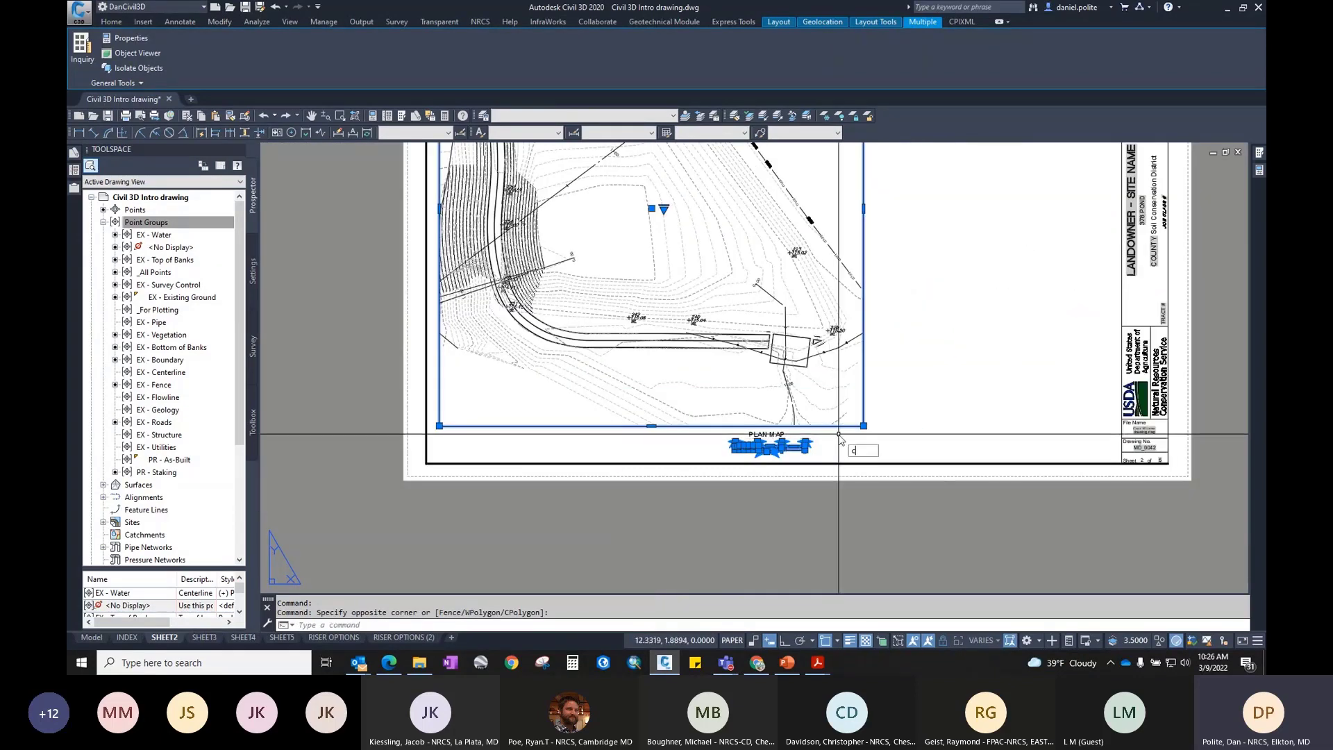
{"action": "type", "text": "o"}
{"action": "key", "text": "Return"}
{"action": "left_click", "coordinate": [838, 434]}
{"action": "scroll", "coordinate": [839, 434], "scroll_direction": "down", "scroll_amount": 5}
{"action": "middle_click_drag", "start_coordinate": [880, 412], "coordinate": [684, 422]}
{"action": "left_click", "coordinate": [998, 417]}
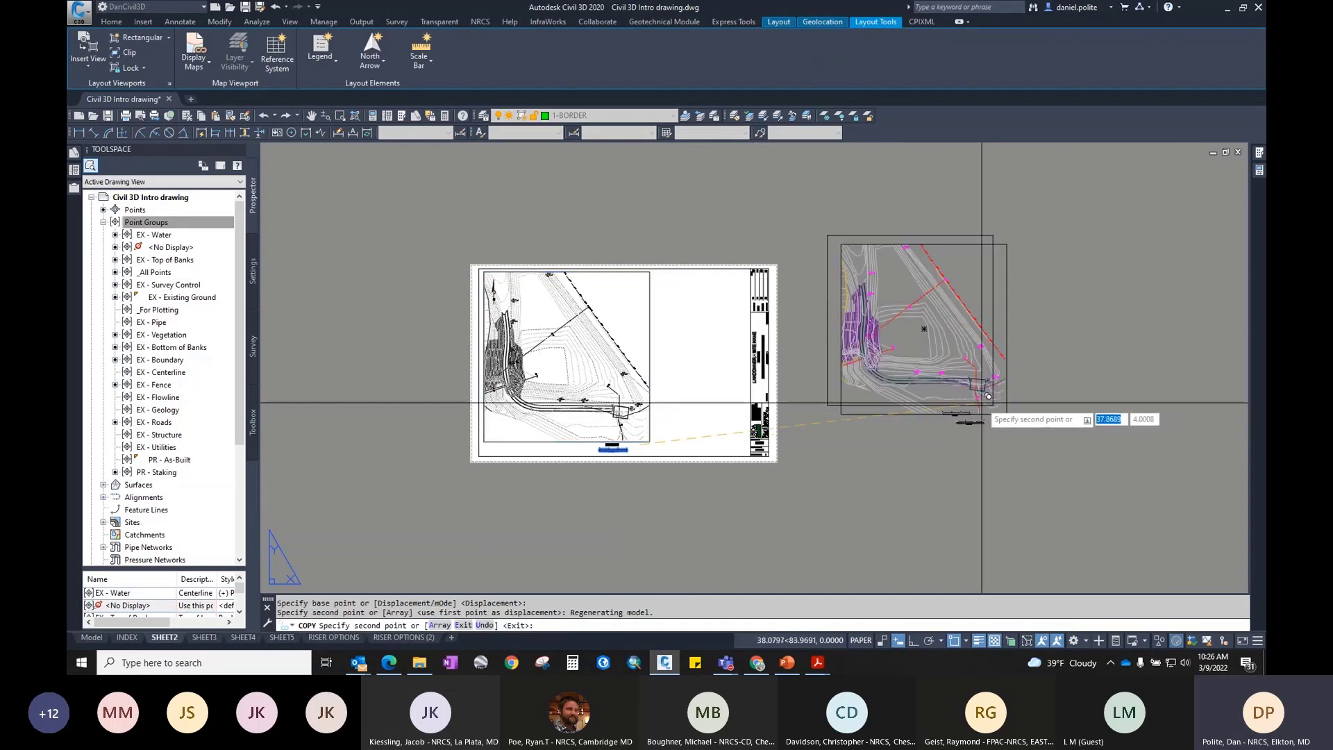
{"action": "key", "text": "Escape"}
Step: Set the copied viewport's scale to 1" = 40', regenerate the layout, and check the copied scale bar
{"action": "scroll", "coordinate": [876, 452], "scroll_direction": "up", "scroll_amount": 3}
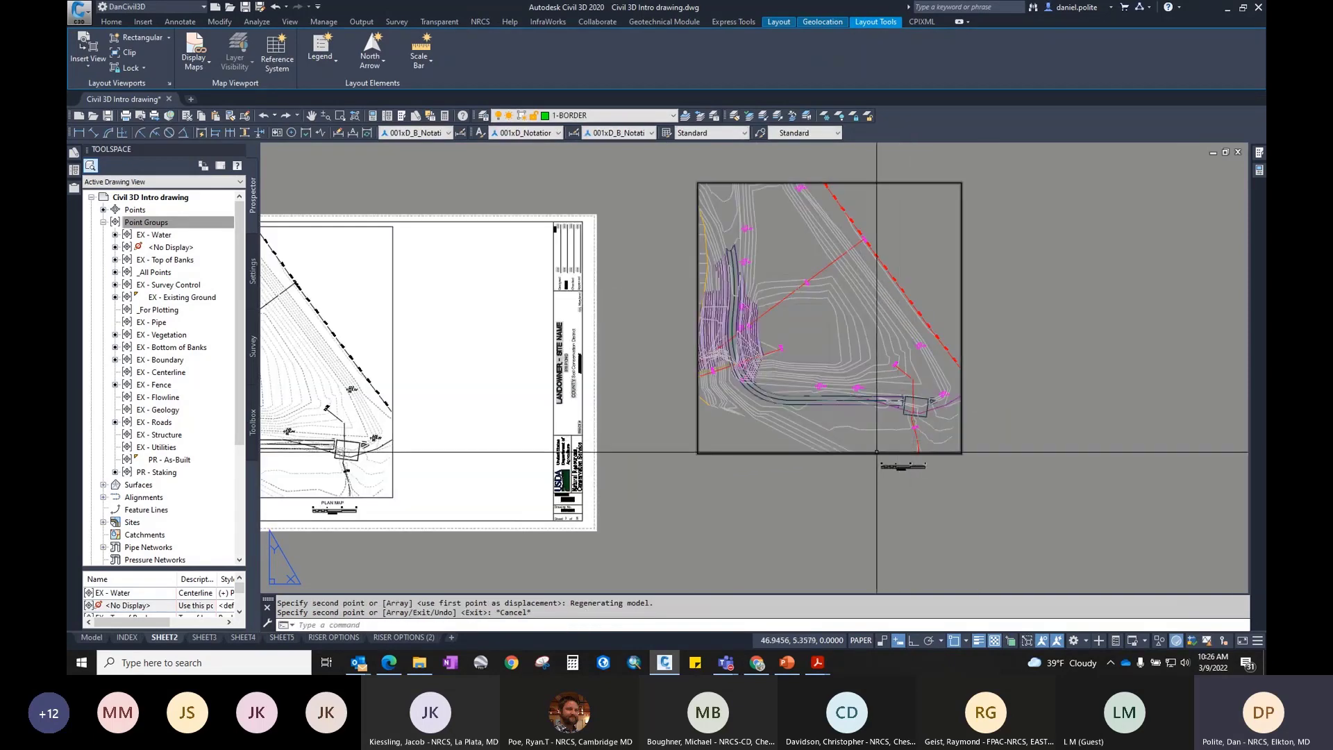
{"action": "left_click", "coordinate": [876, 453]}
{"action": "scroll", "coordinate": [969, 454], "scroll_direction": "up", "scroll_amount": 4}
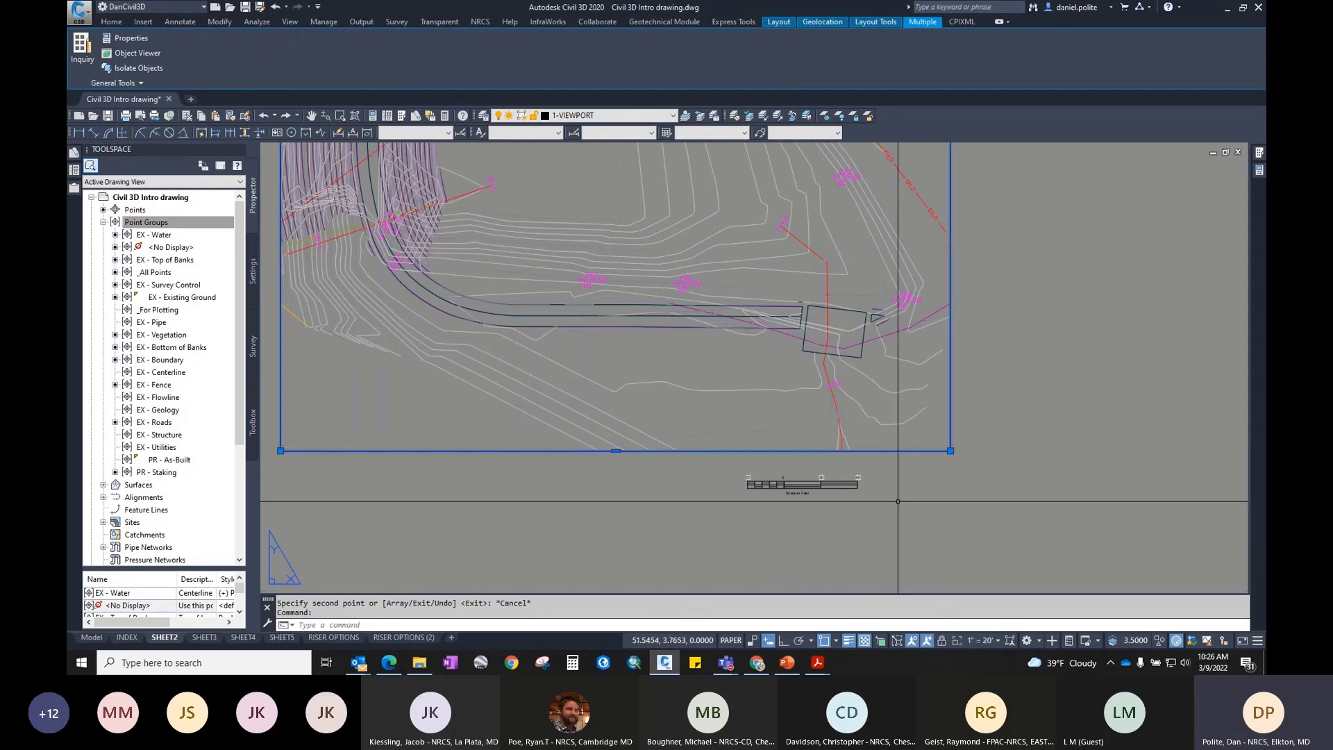
{"action": "left_click", "coordinate": [999, 640]}
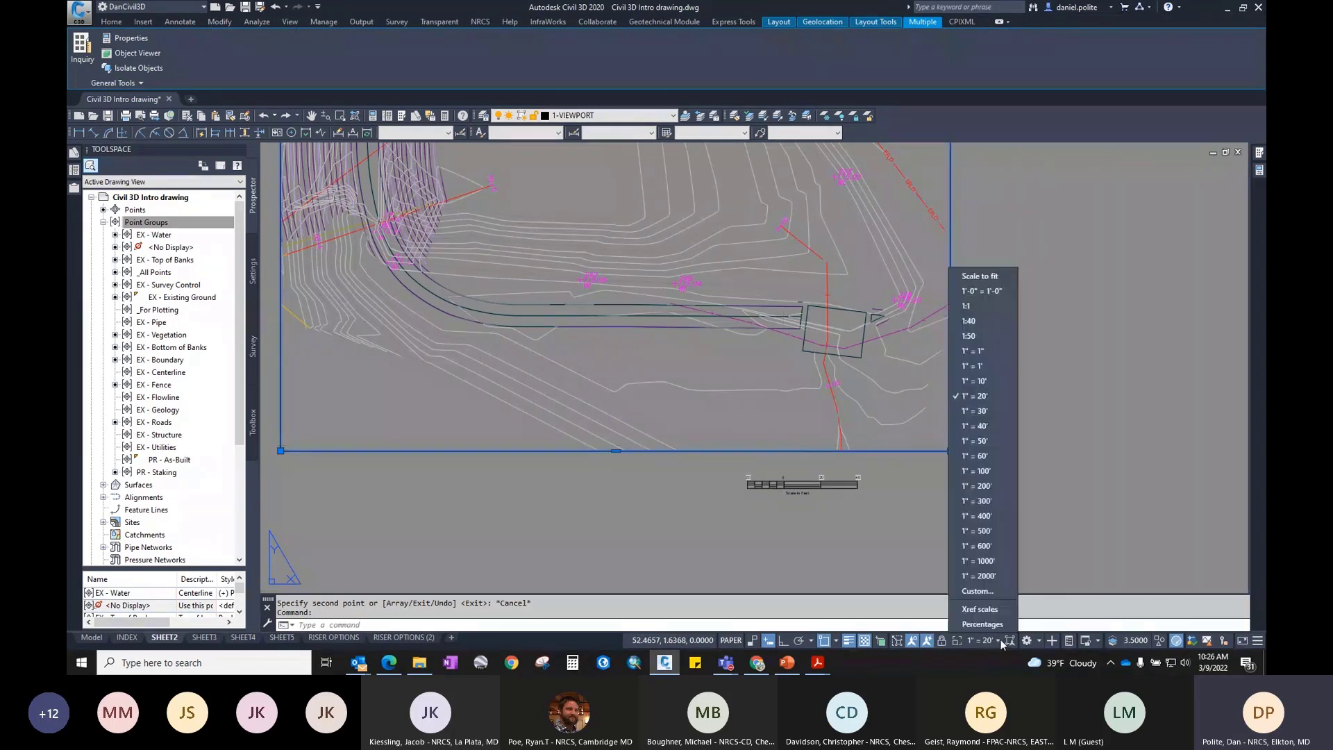
{"action": "left_click", "coordinate": [980, 425]}
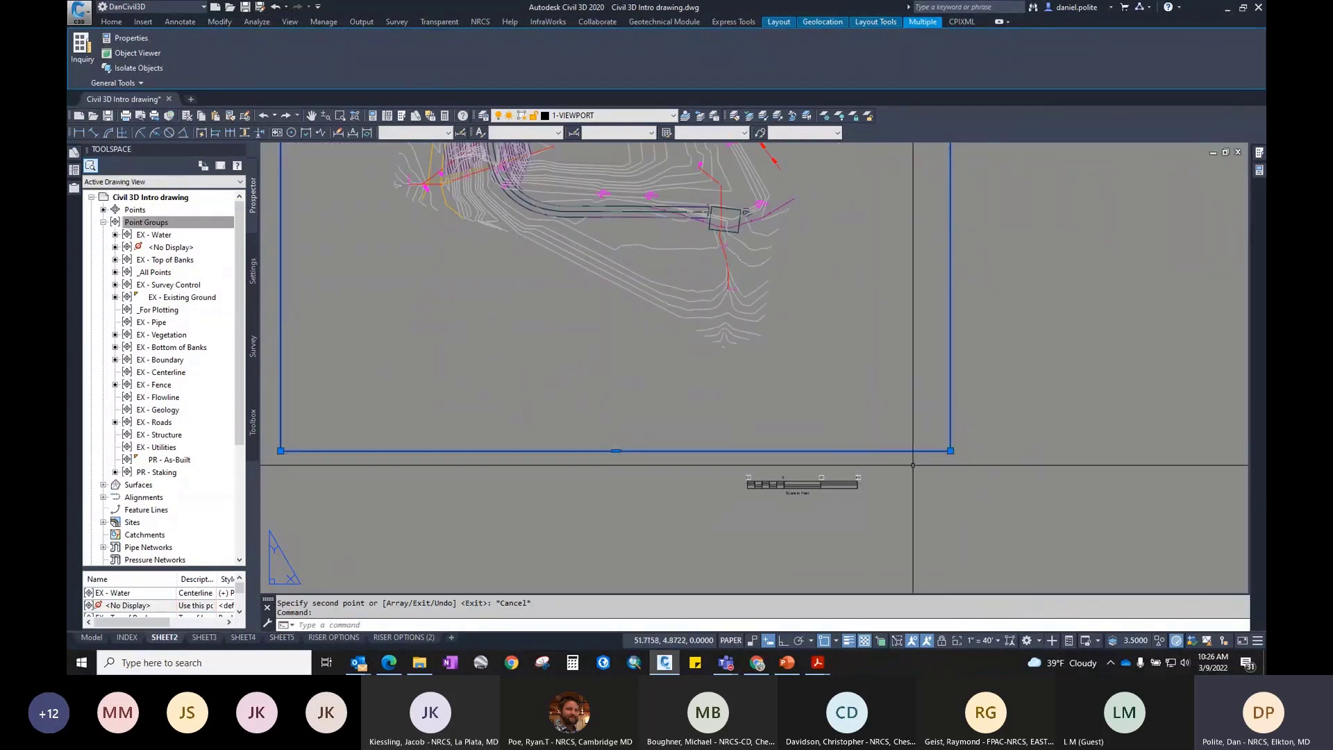
{"action": "key", "text": "Escape"}
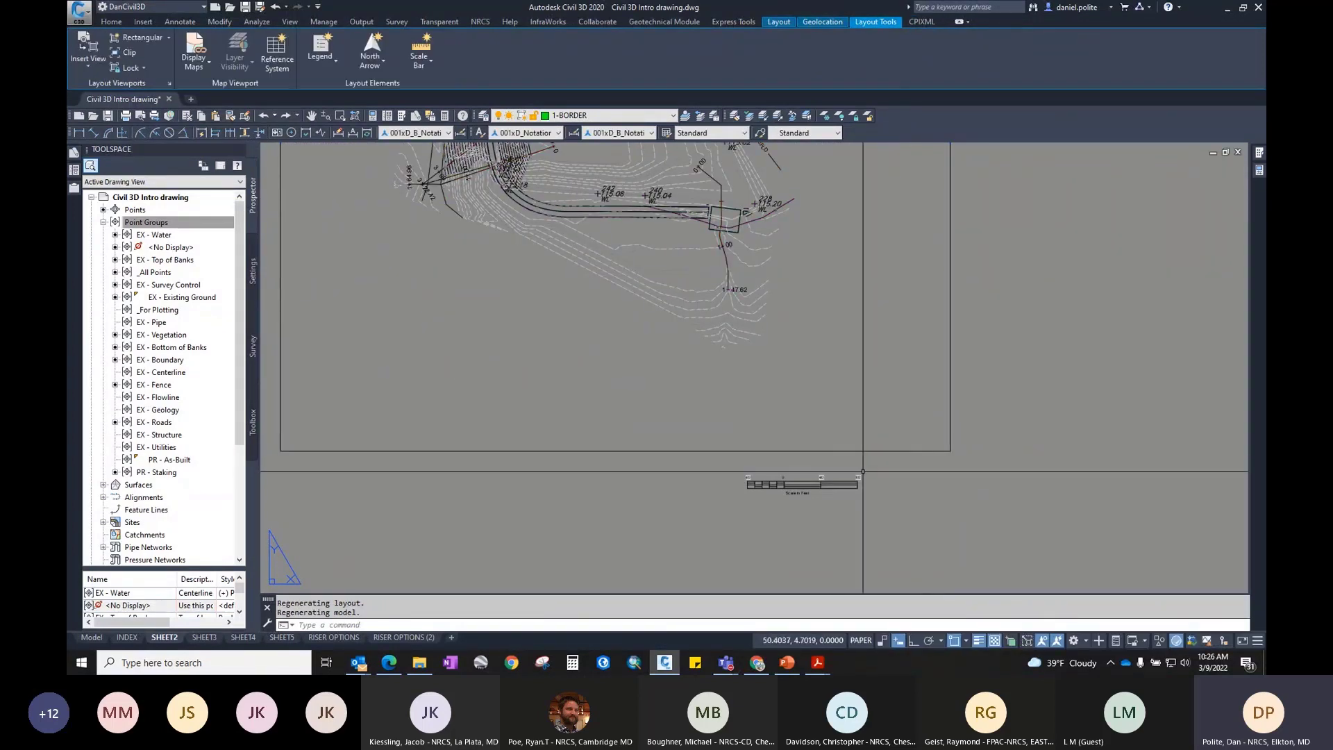
{"action": "left_click", "coordinate": [867, 447]}
{"action": "left_click", "coordinate": [861, 458]}
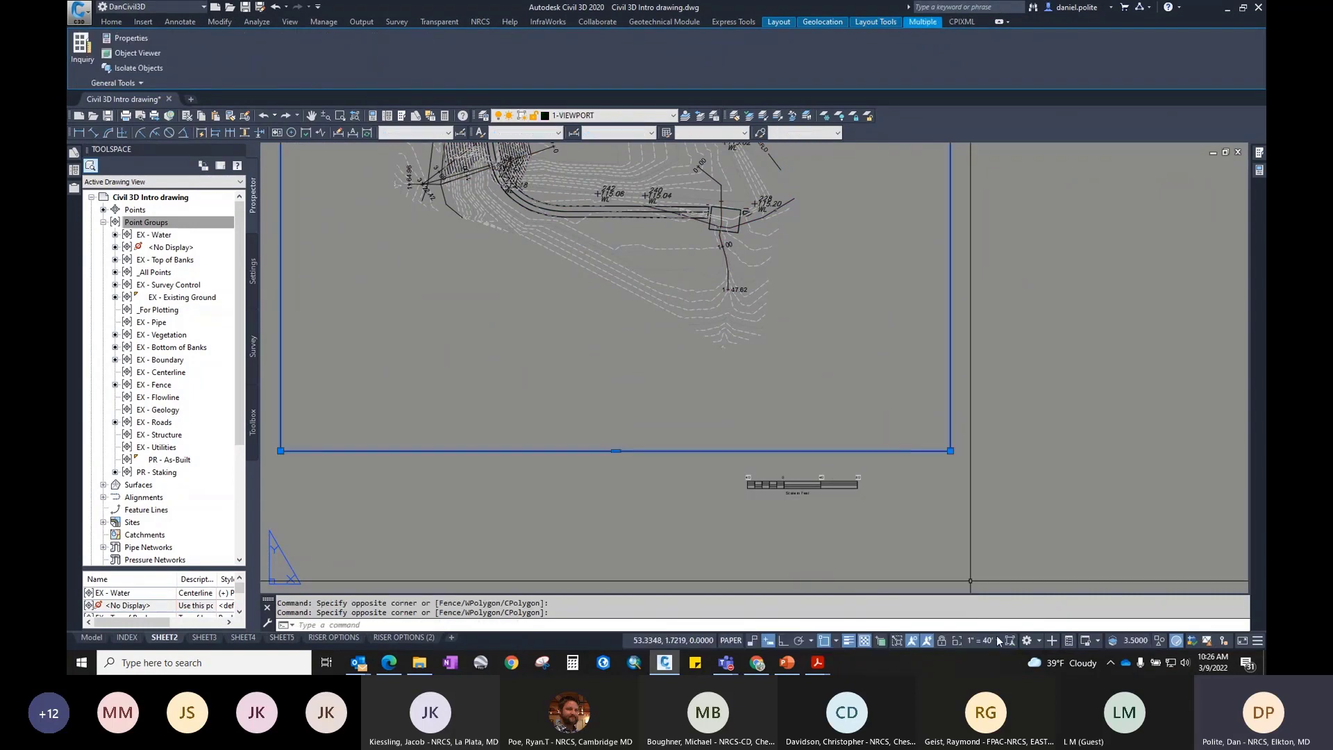
{"action": "scroll", "coordinate": [850, 447], "scroll_direction": "down", "scroll_amount": 3}
{"action": "scroll", "coordinate": [850, 447], "scroll_direction": "up", "scroll_amount": 5}
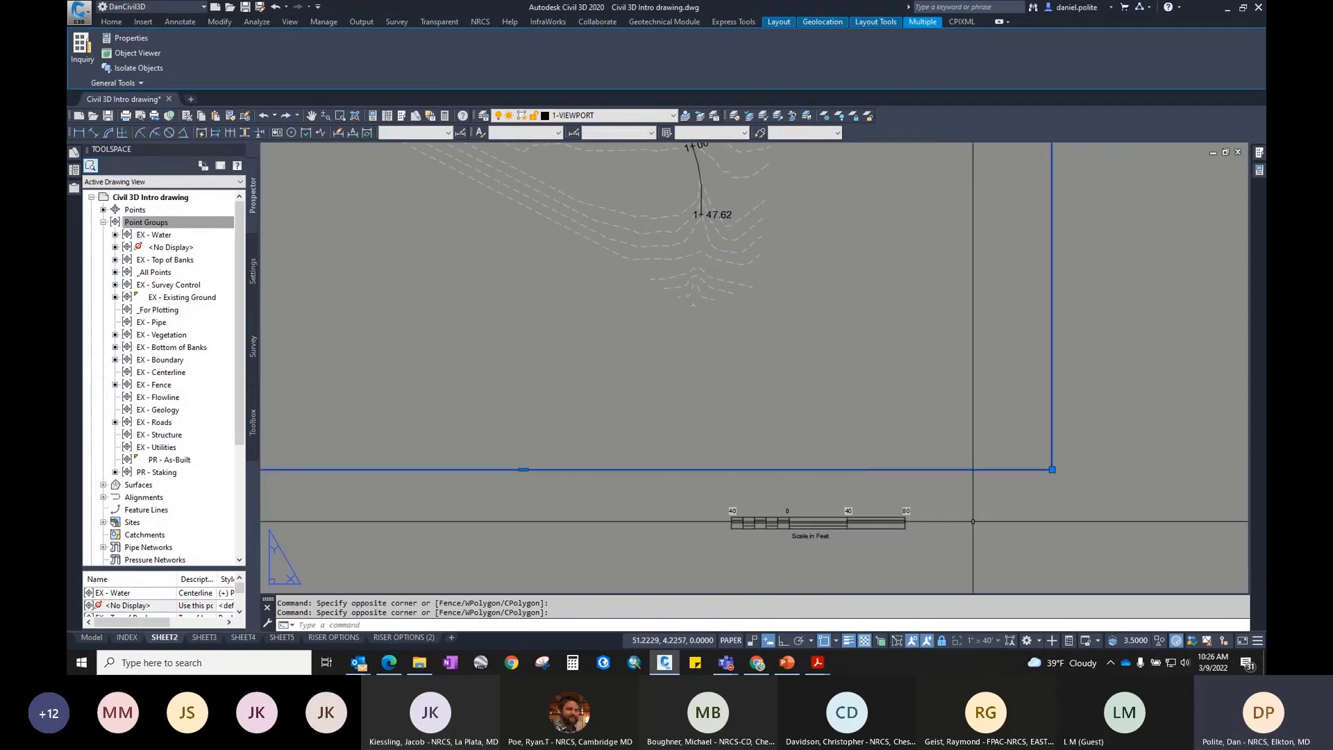
{"action": "scroll", "coordinate": [979, 516], "scroll_direction": "down", "scroll_amount": 6}
{"action": "key", "text": "Escape"}
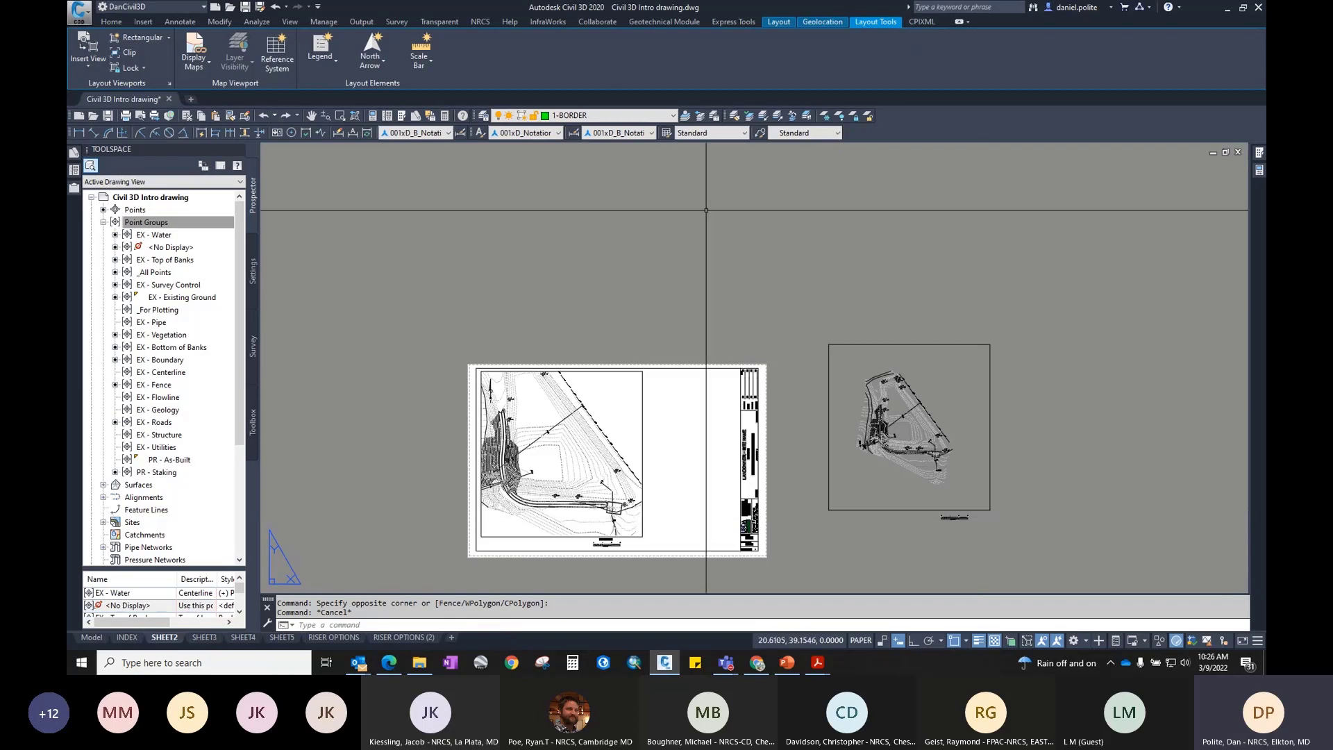
Step: Delete the copied viewport and its scale bar beside the sheet
{"action": "left_click", "coordinate": [1040, 564]}
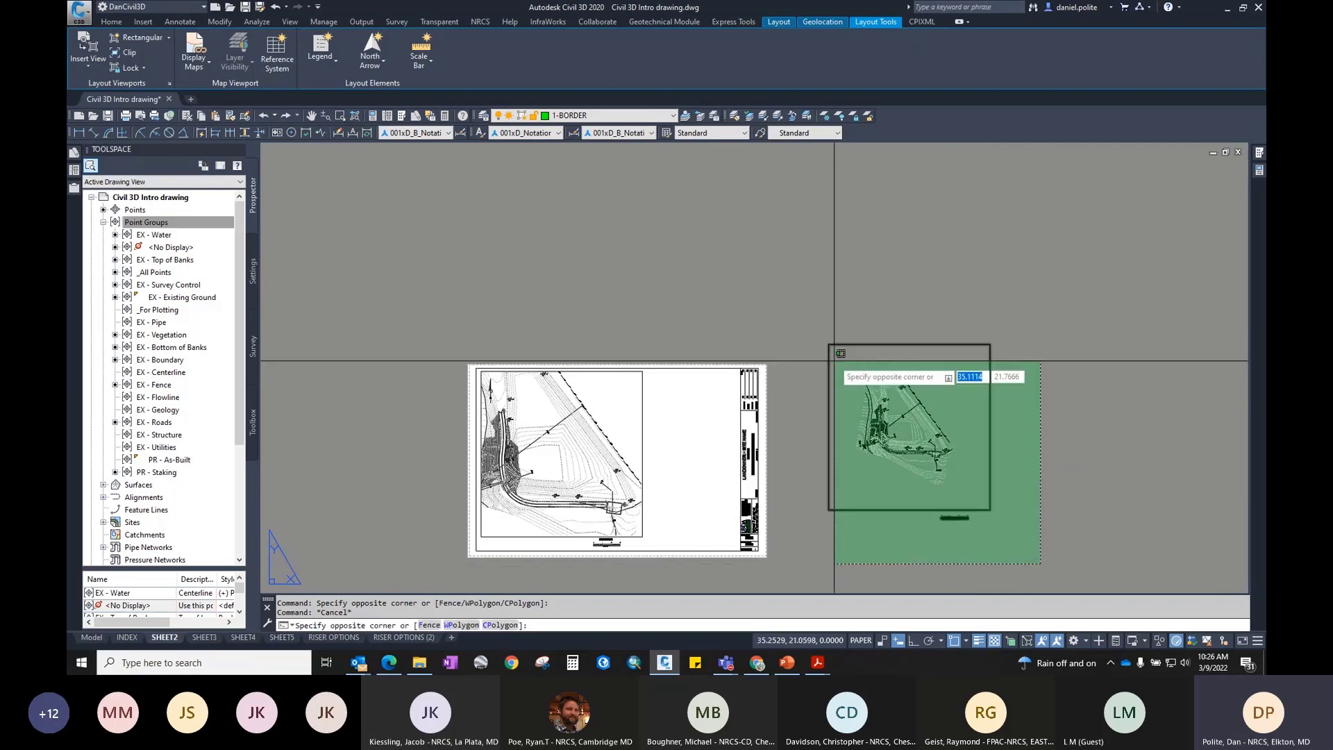
{"action": "left_click", "coordinate": [826, 328]}
{"action": "key", "text": "Delete"}
Step: End and minimize the PowerPoint slide show, and switch back to the Civil 3D drawing
{"action": "key", "text": "alt+Tab"}
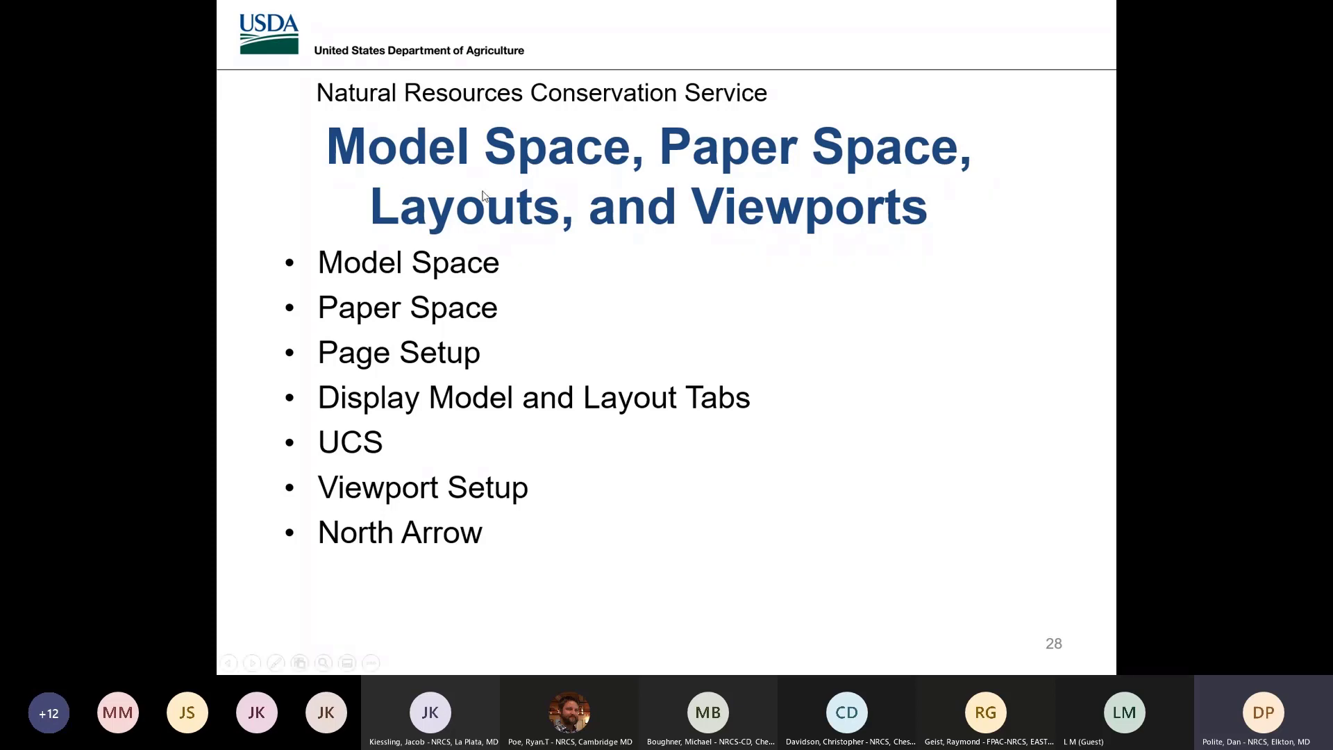
{"action": "key", "text": "Escape"}
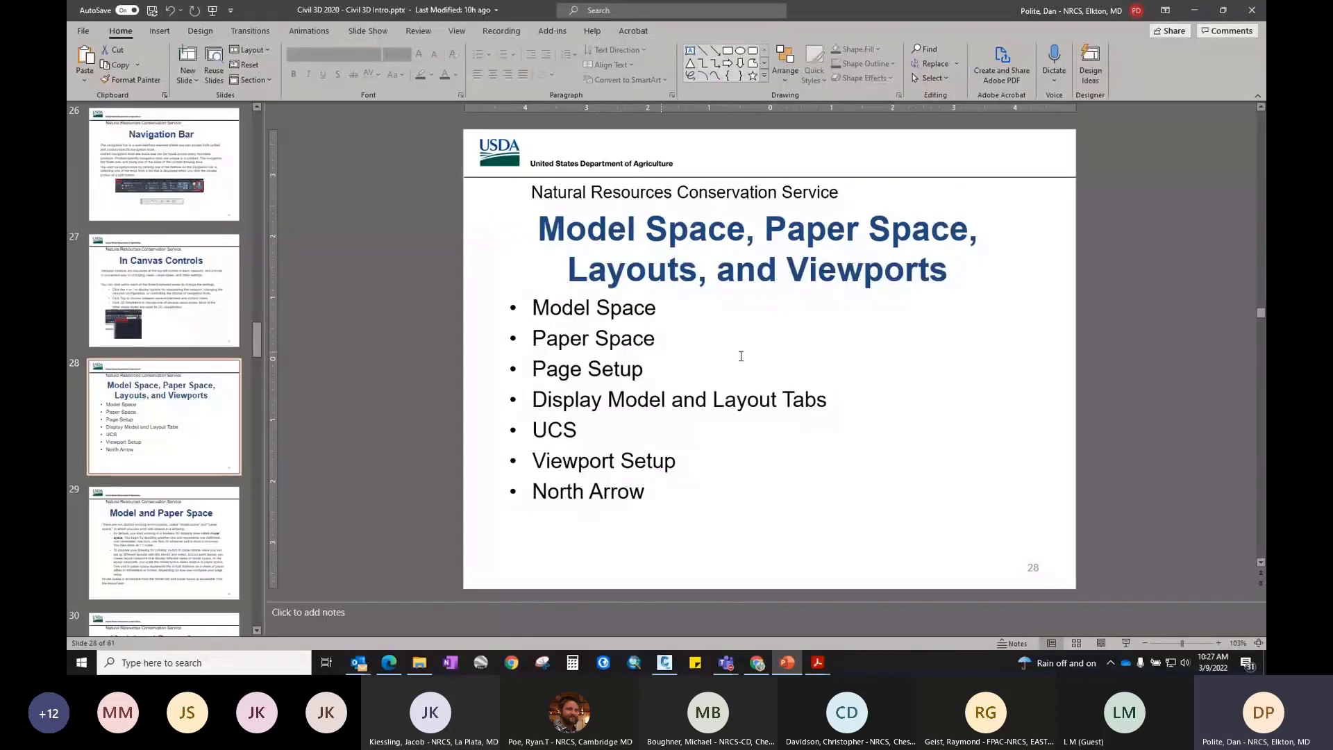
{"action": "left_click", "coordinate": [1191, 14]}
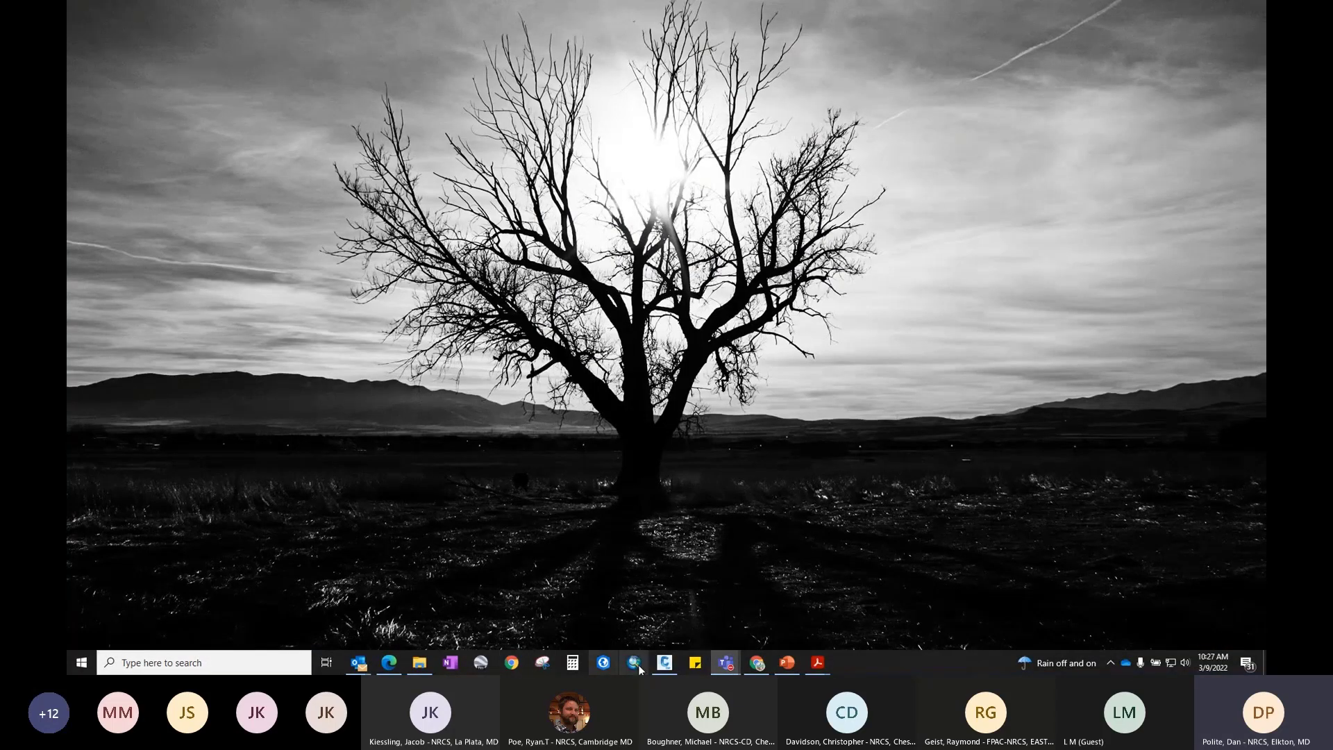
{"action": "left_click", "coordinate": [665, 663]}
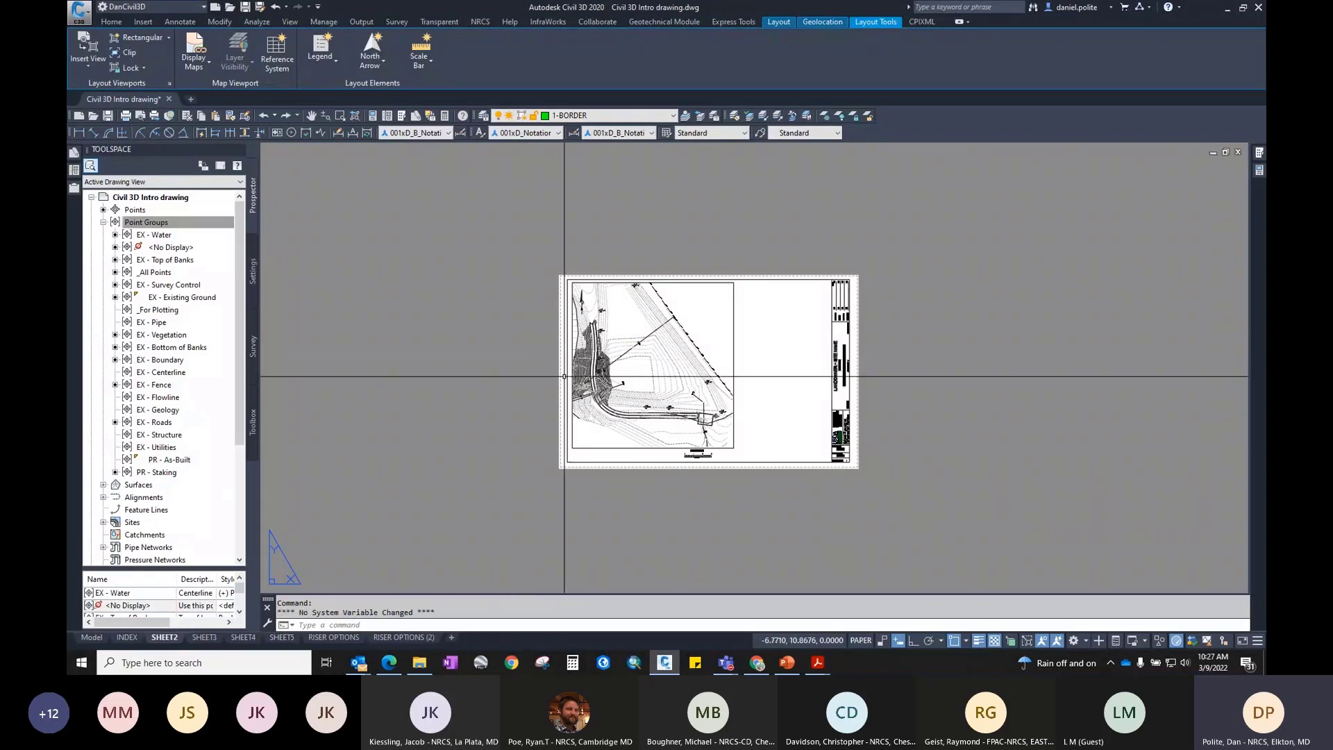
Step: Switch to model space, set the drawing scale to 1" = 20' in the Drawing Settings, and redisplay the Prospector tree
{"action": "left_click", "coordinate": [104, 638]}
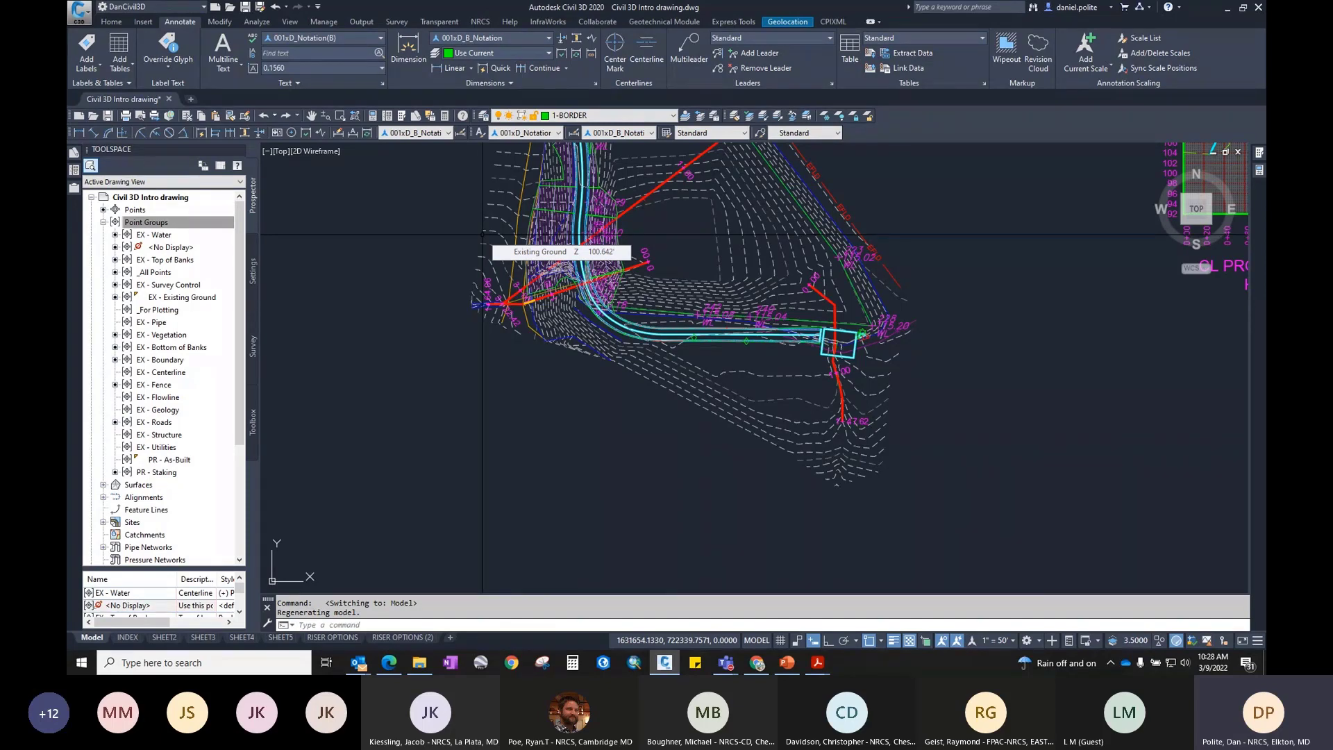
{"action": "right_click", "coordinate": [169, 200]}
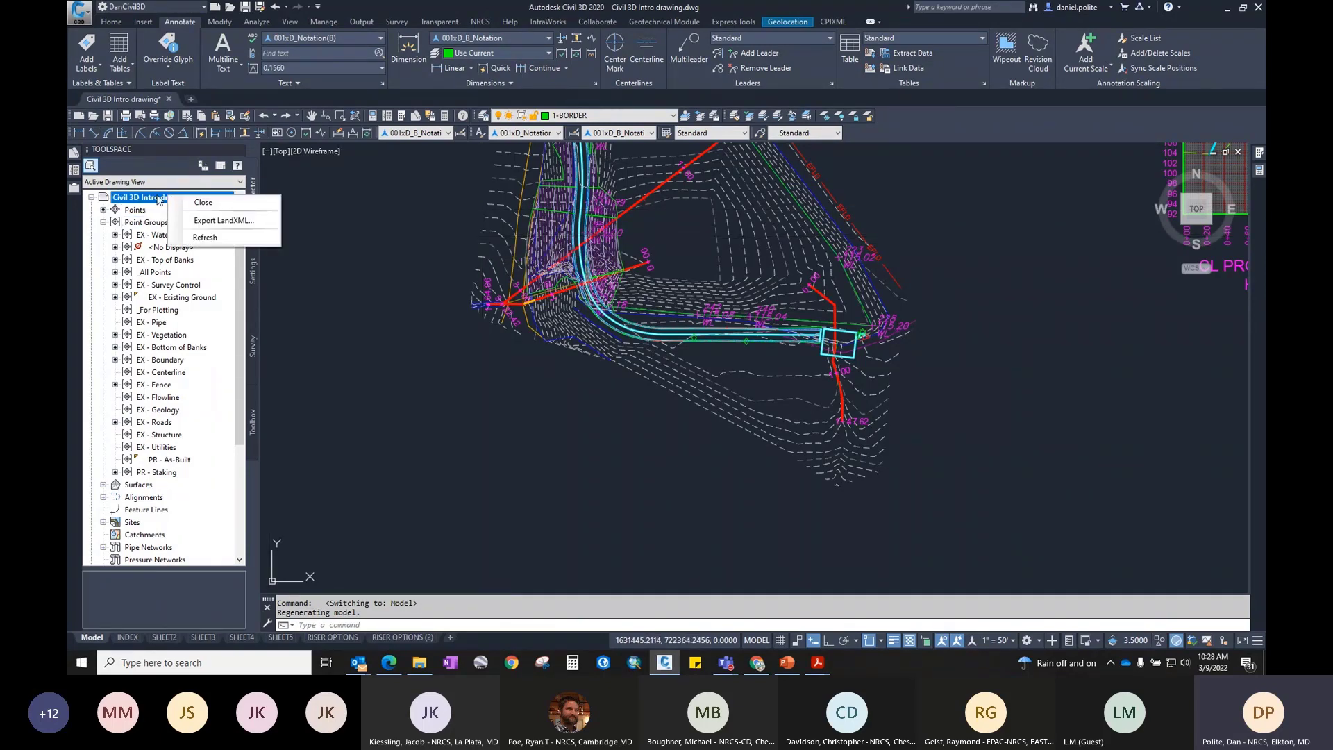
{"action": "left_click", "coordinate": [253, 268]}
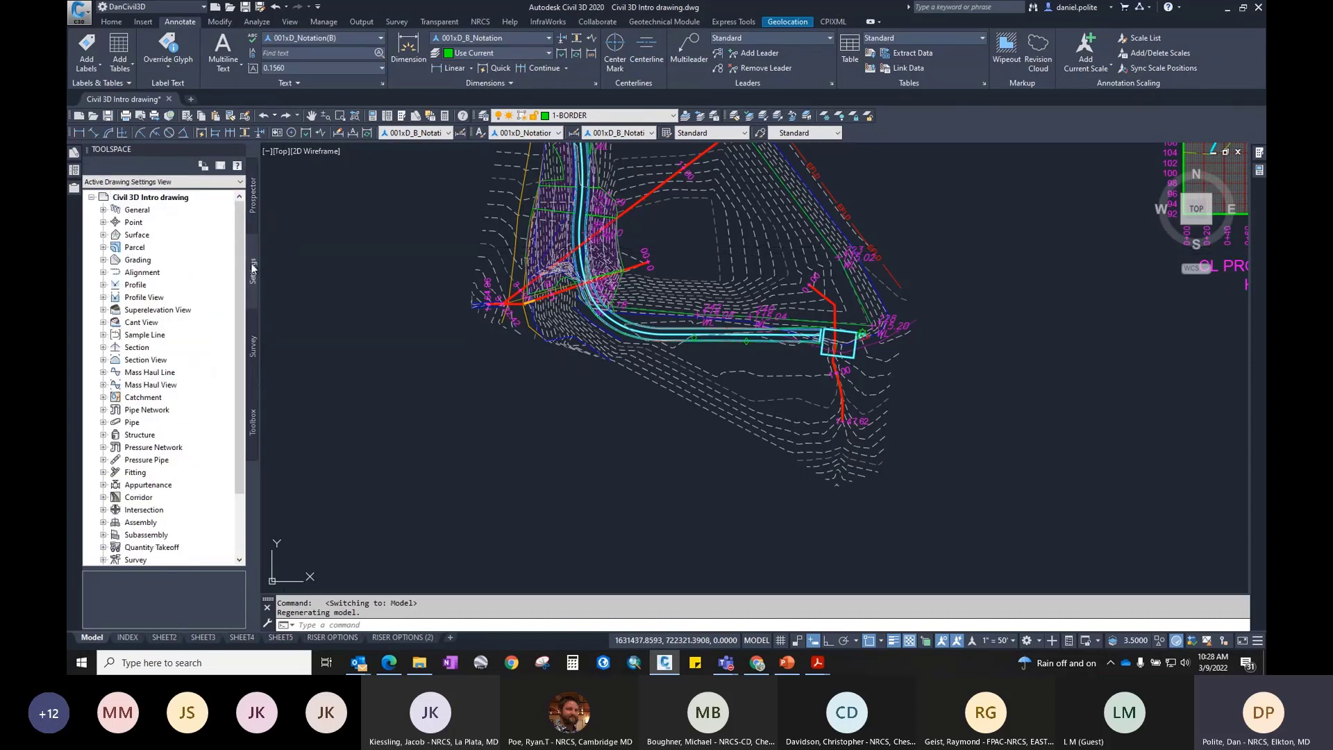
{"action": "right_click", "coordinate": [180, 200]}
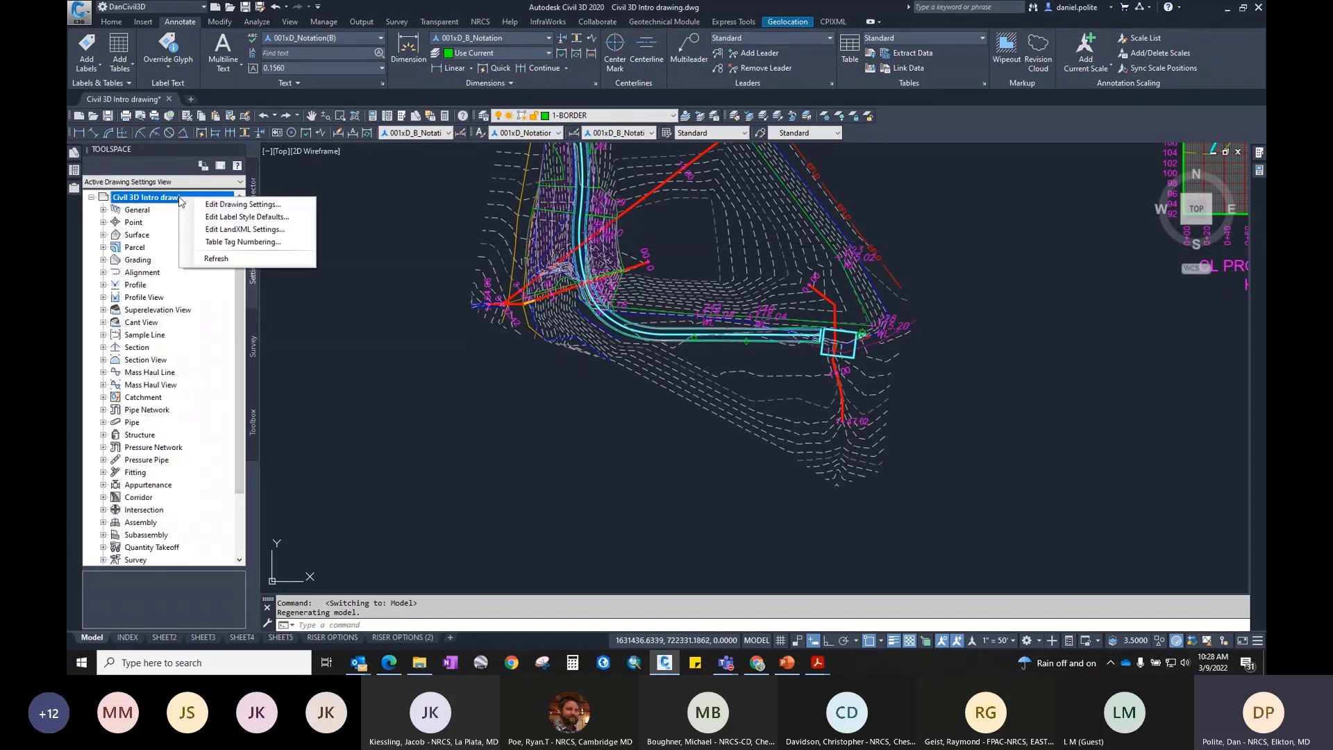
{"action": "left_click", "coordinate": [229, 204]}
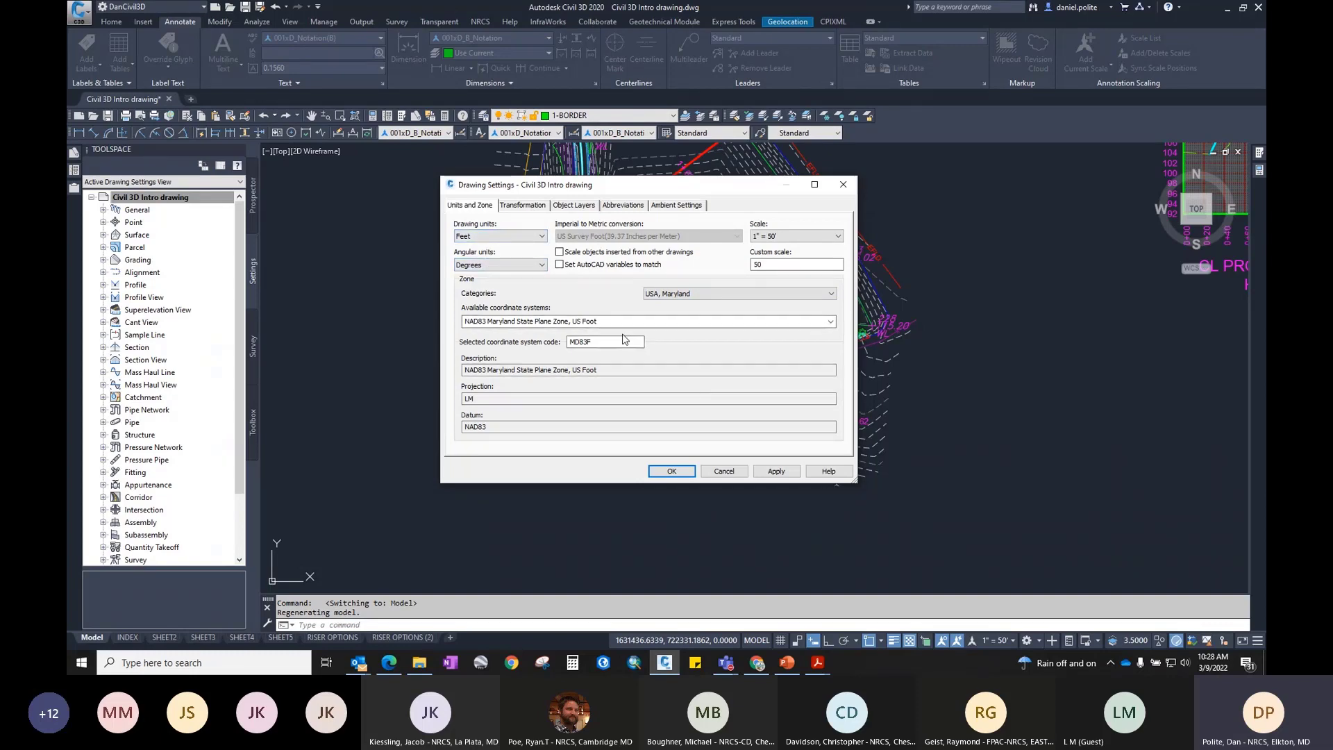
{"action": "left_click", "coordinate": [815, 236]}
{"action": "left_click", "coordinate": [814, 265]}
{"action": "left_click", "coordinate": [776, 471]}
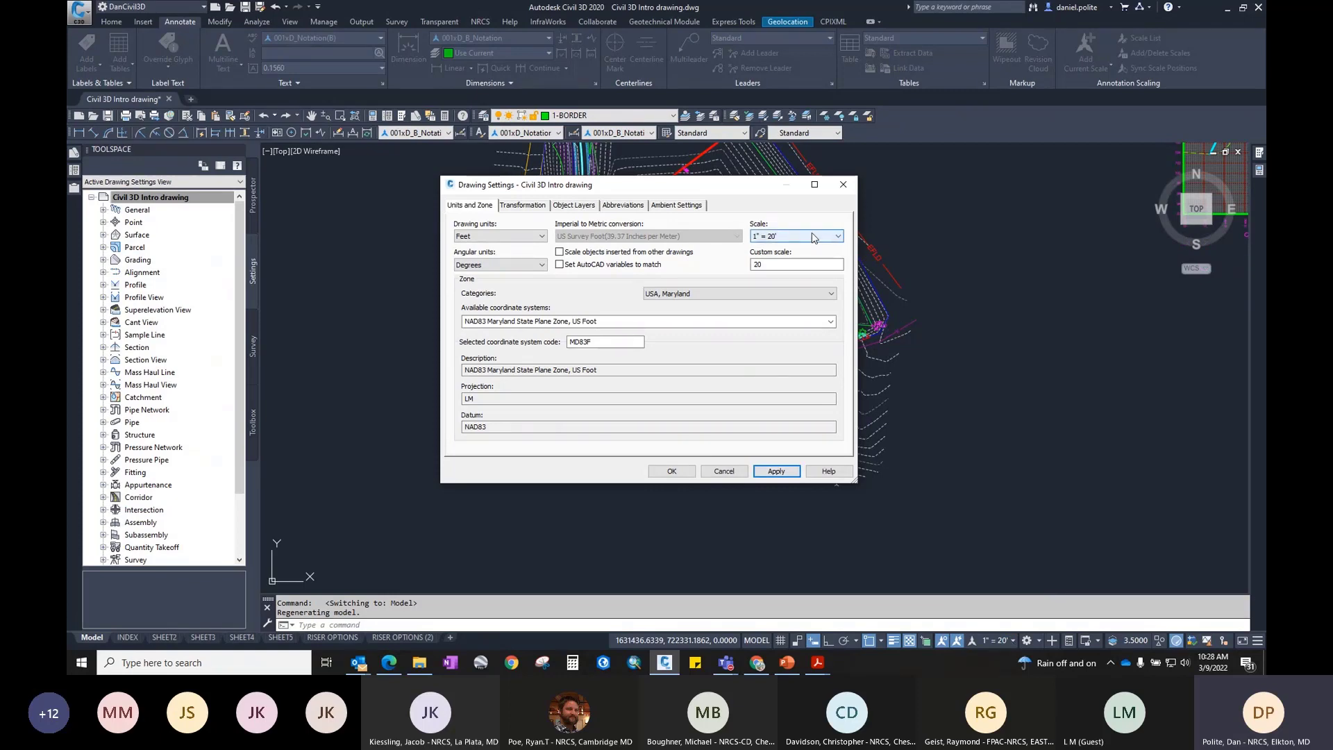
{"action": "left_click", "coordinate": [719, 472]}
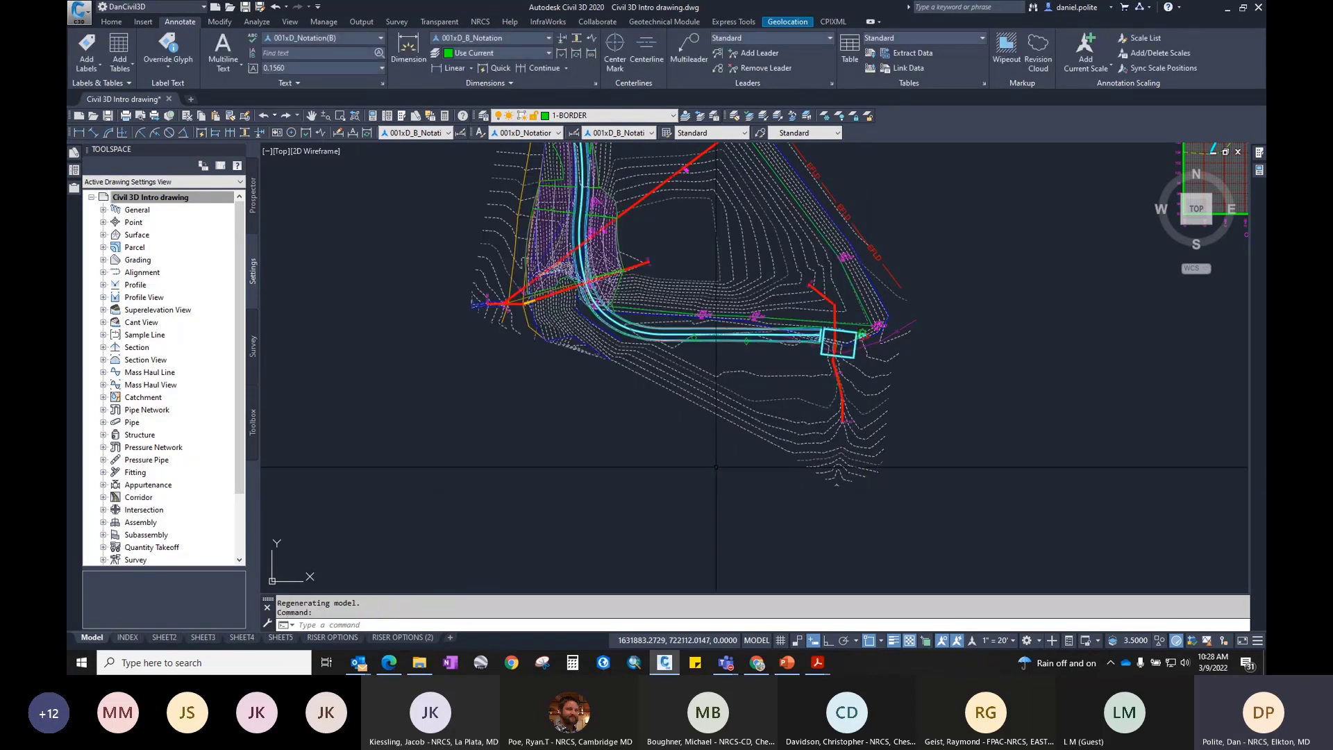
{"action": "left_click", "coordinate": [252, 184]}
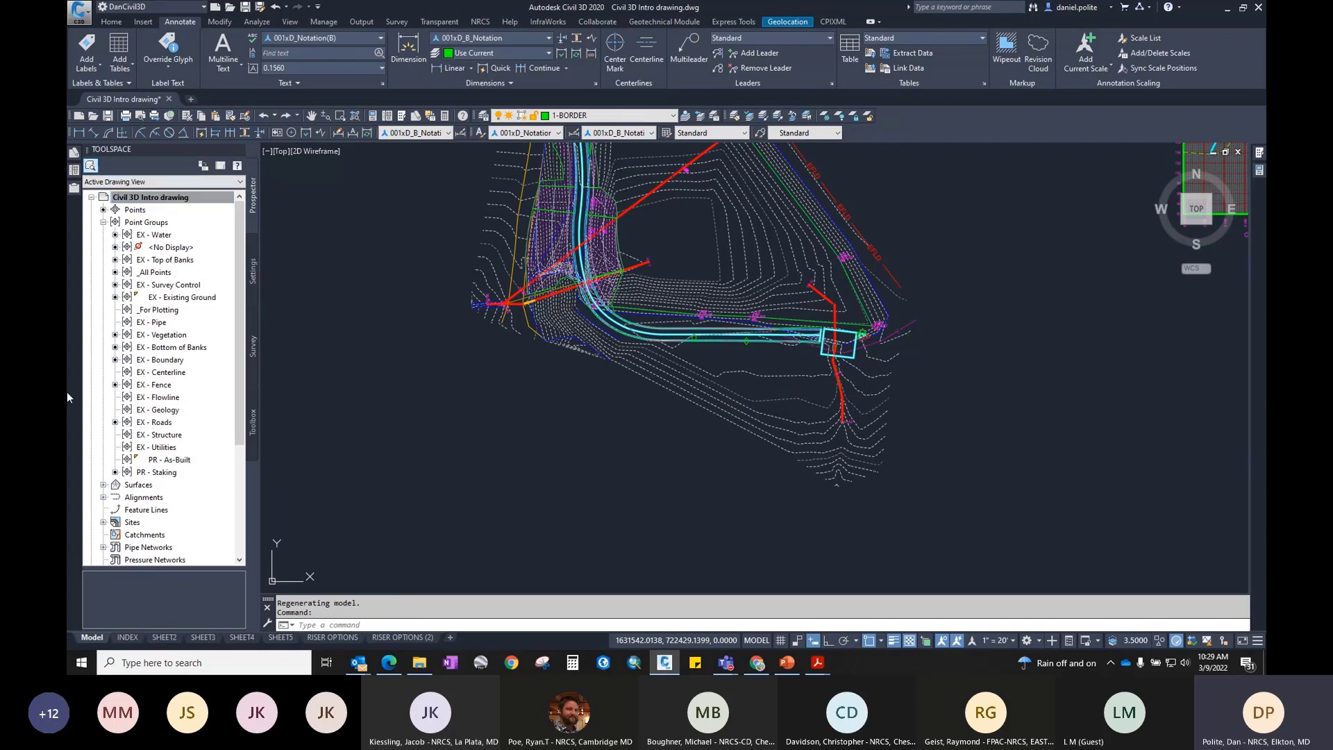
Step: Open the INDEX layout and measure the paper's width and height with a temporary polyline along its edges
{"action": "left_click", "coordinate": [125, 639]}
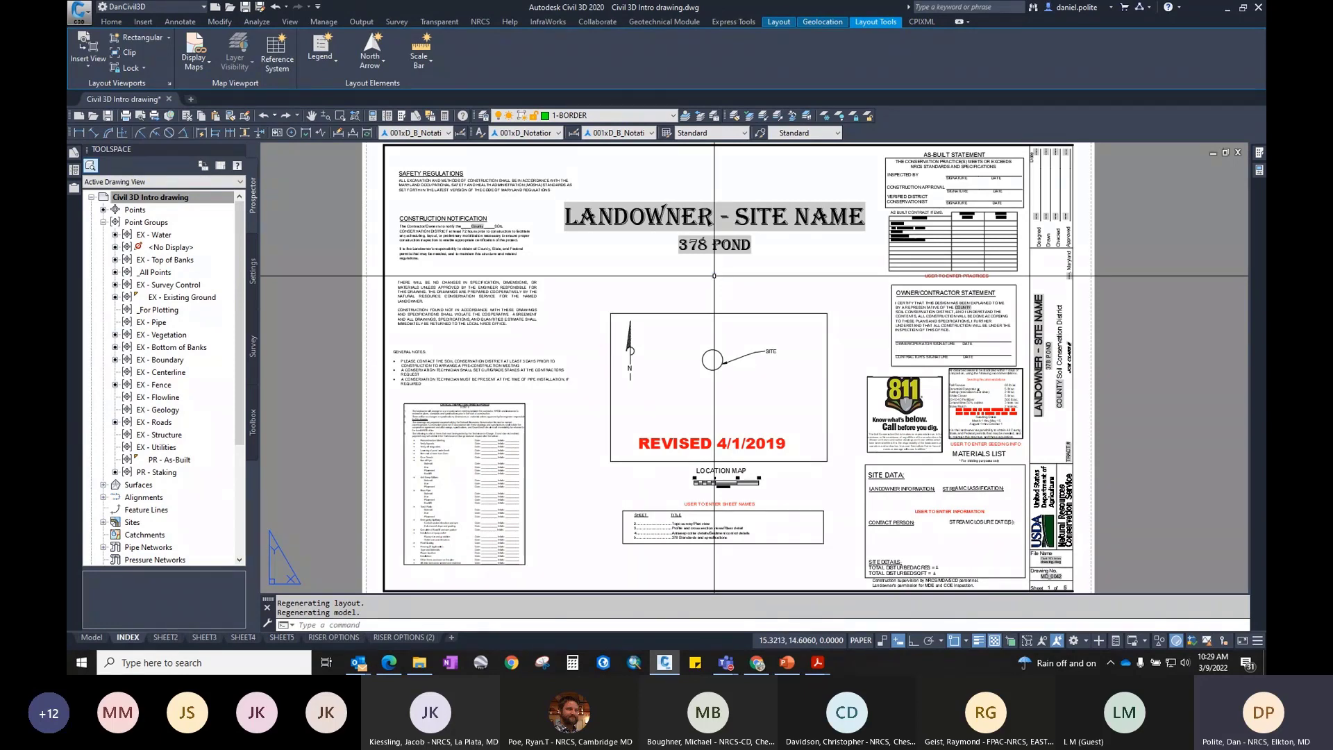
{"action": "scroll", "coordinate": [713, 276], "scroll_direction": "down", "scroll_amount": 2}
{"action": "scroll", "coordinate": [467, 238], "scroll_direction": "up", "scroll_amount": 5}
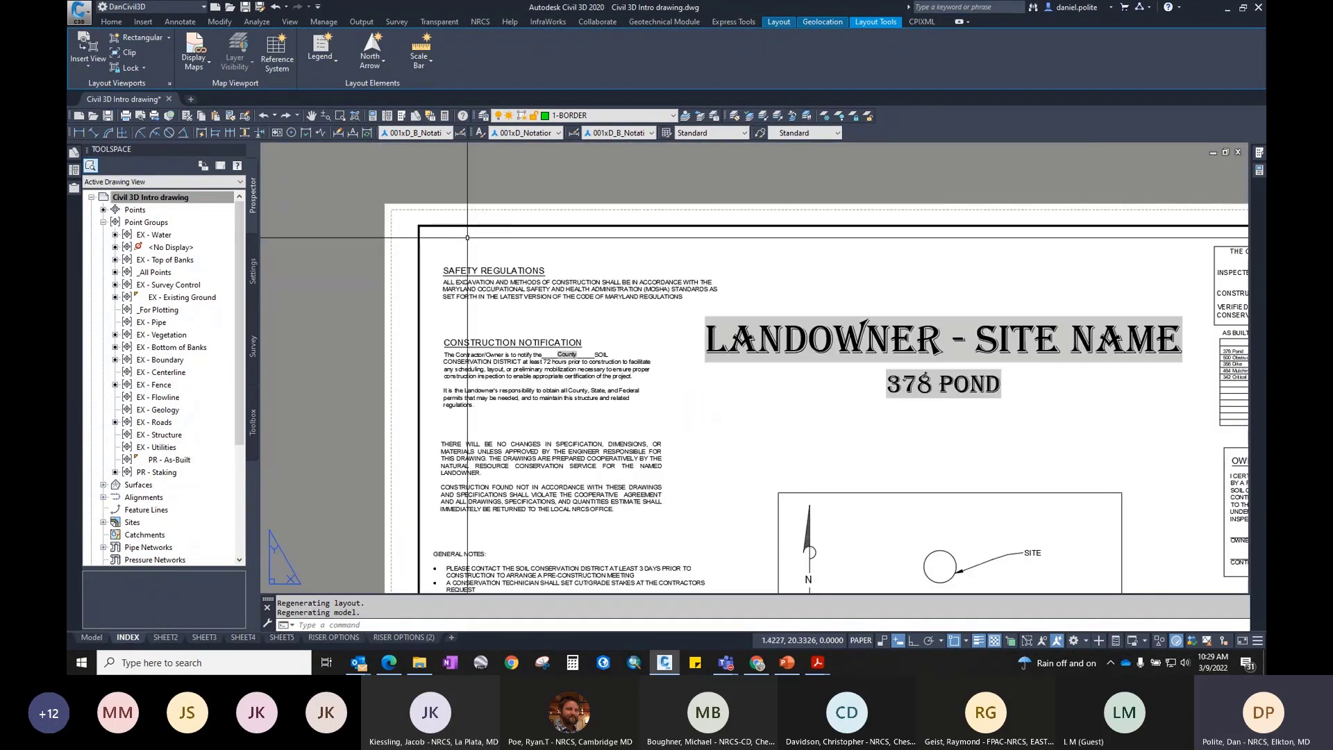
{"action": "scroll", "coordinate": [479, 237], "scroll_direction": "down", "scroll_amount": 5}
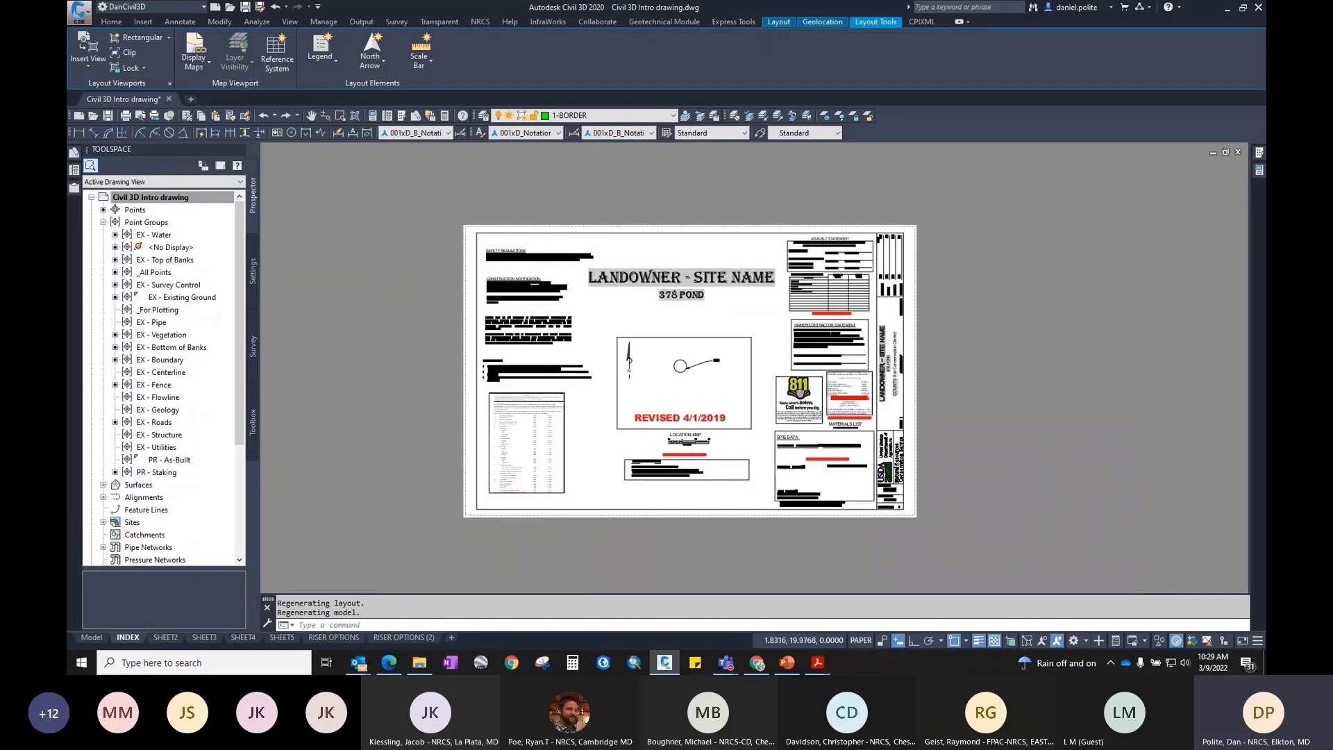
{"action": "scroll", "coordinate": [501, 242], "scroll_direction": "up", "scroll_amount": 3}
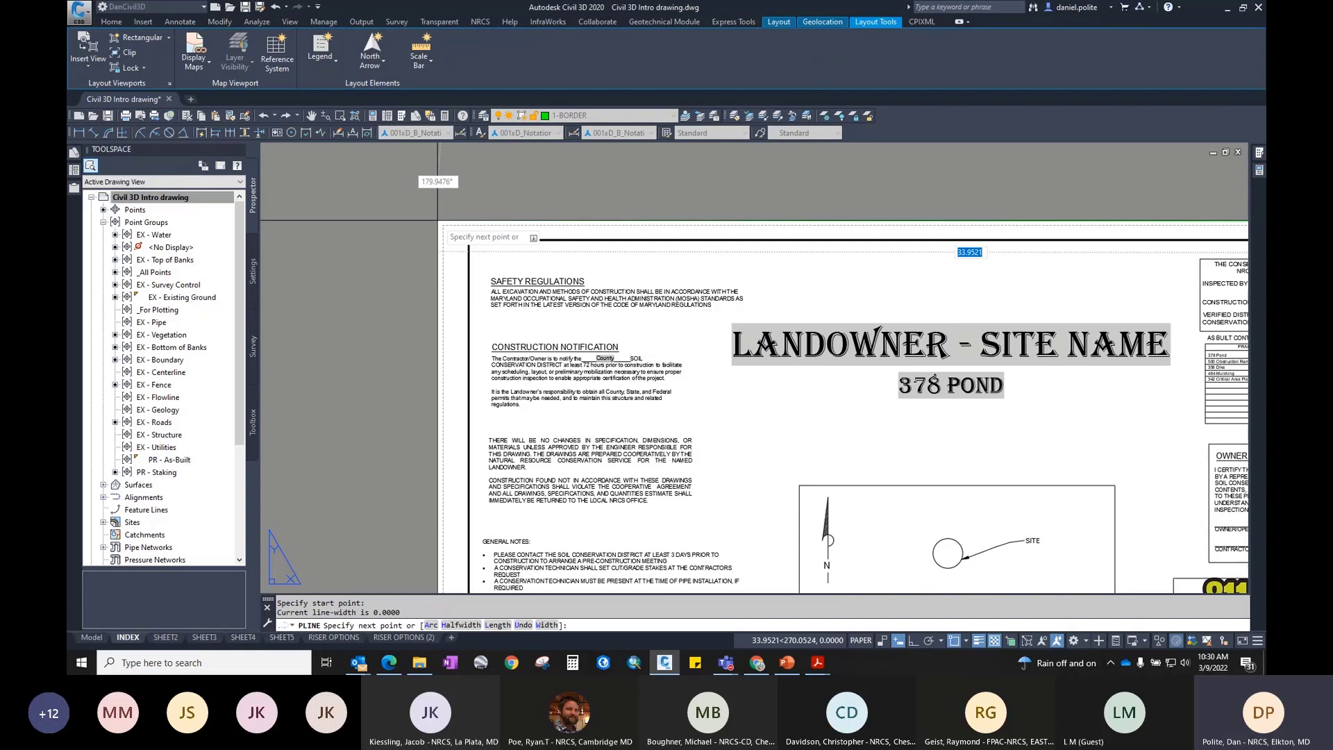
{"action": "scroll", "coordinate": [610, 238], "scroll_direction": "down", "scroll_amount": 5}
{"action": "scroll", "coordinate": [829, 406], "scroll_direction": "up", "scroll_amount": 5}
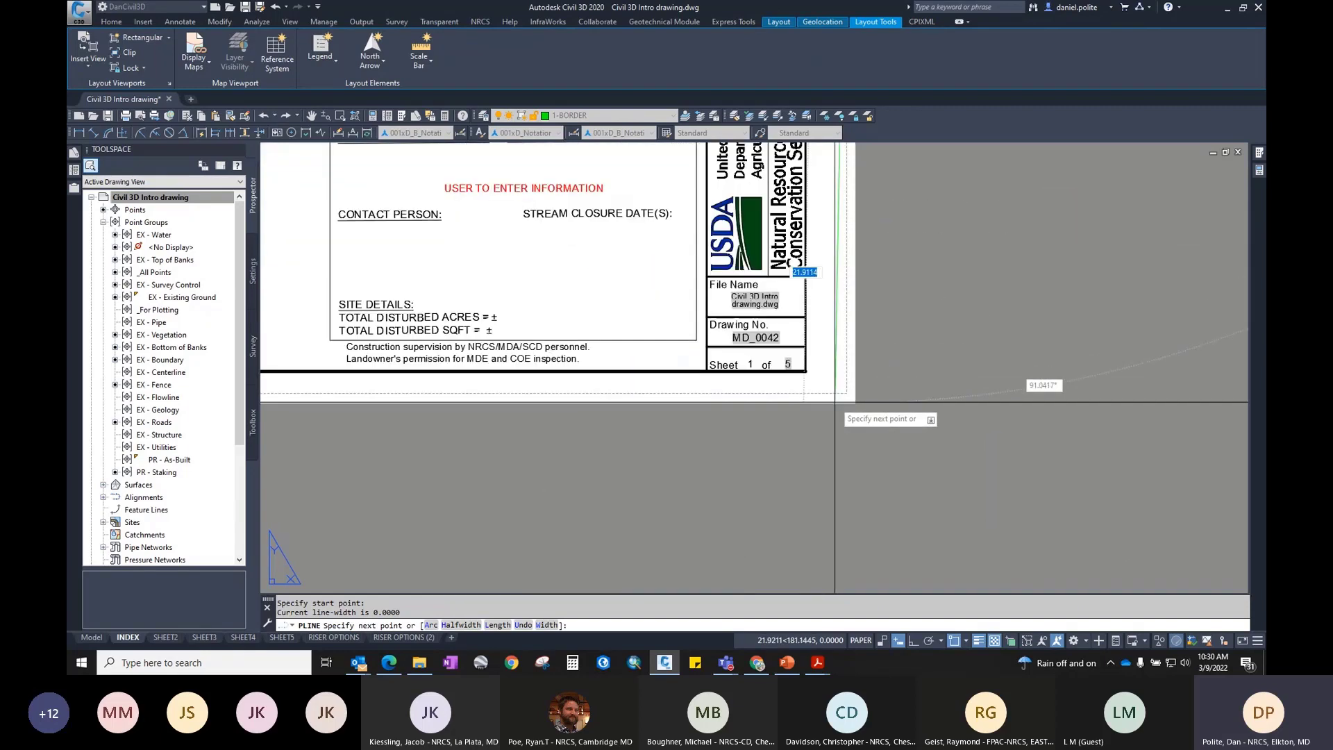
{"action": "scroll", "coordinate": [835, 402], "scroll_direction": "up", "scroll_amount": 2}
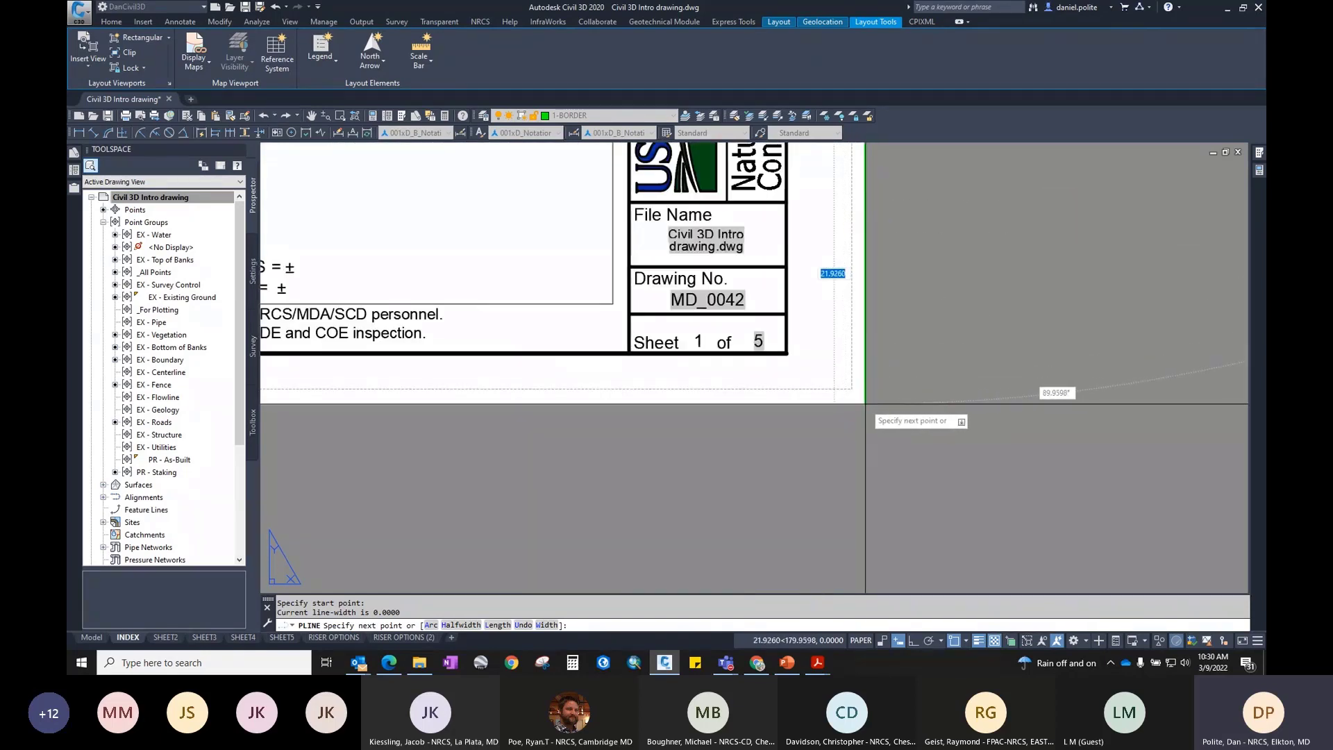
{"action": "scroll", "coordinate": [865, 403], "scroll_direction": "up", "scroll_amount": 4}
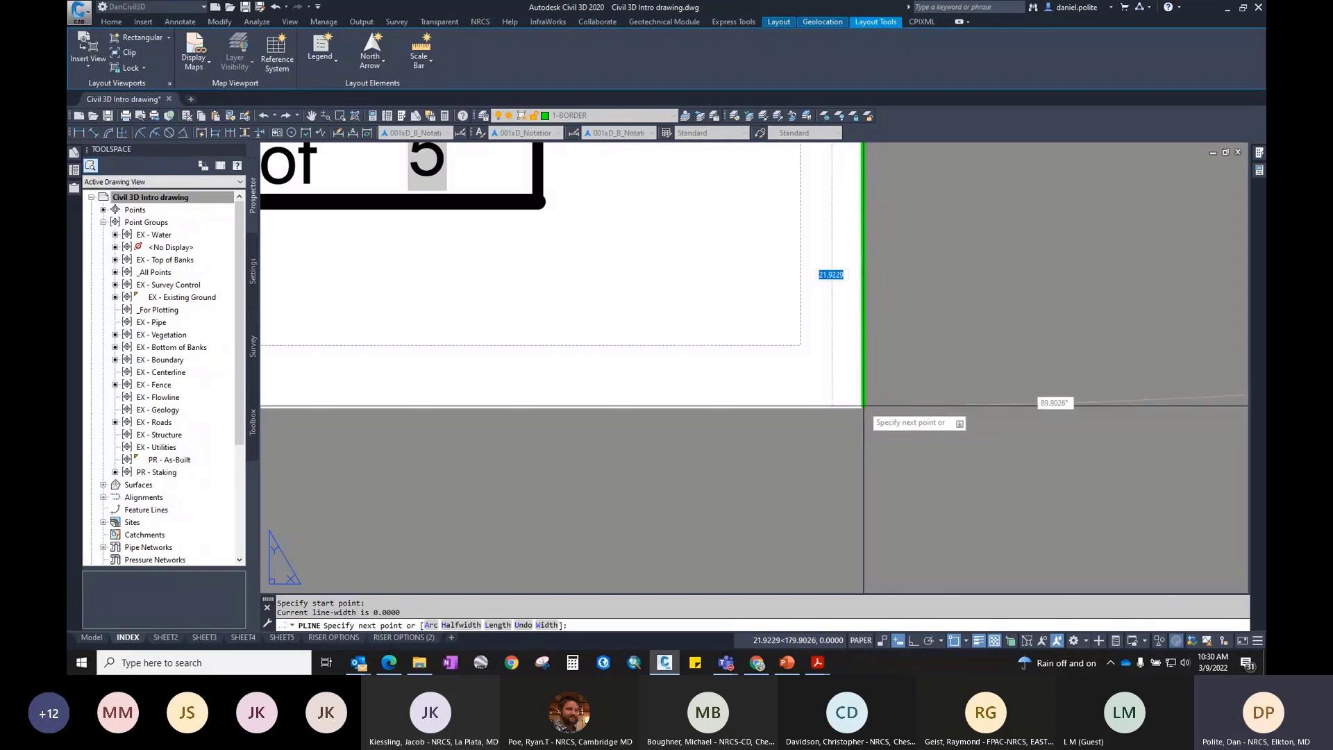
{"action": "scroll", "coordinate": [863, 406], "scroll_direction": "down", "scroll_amount": 2}
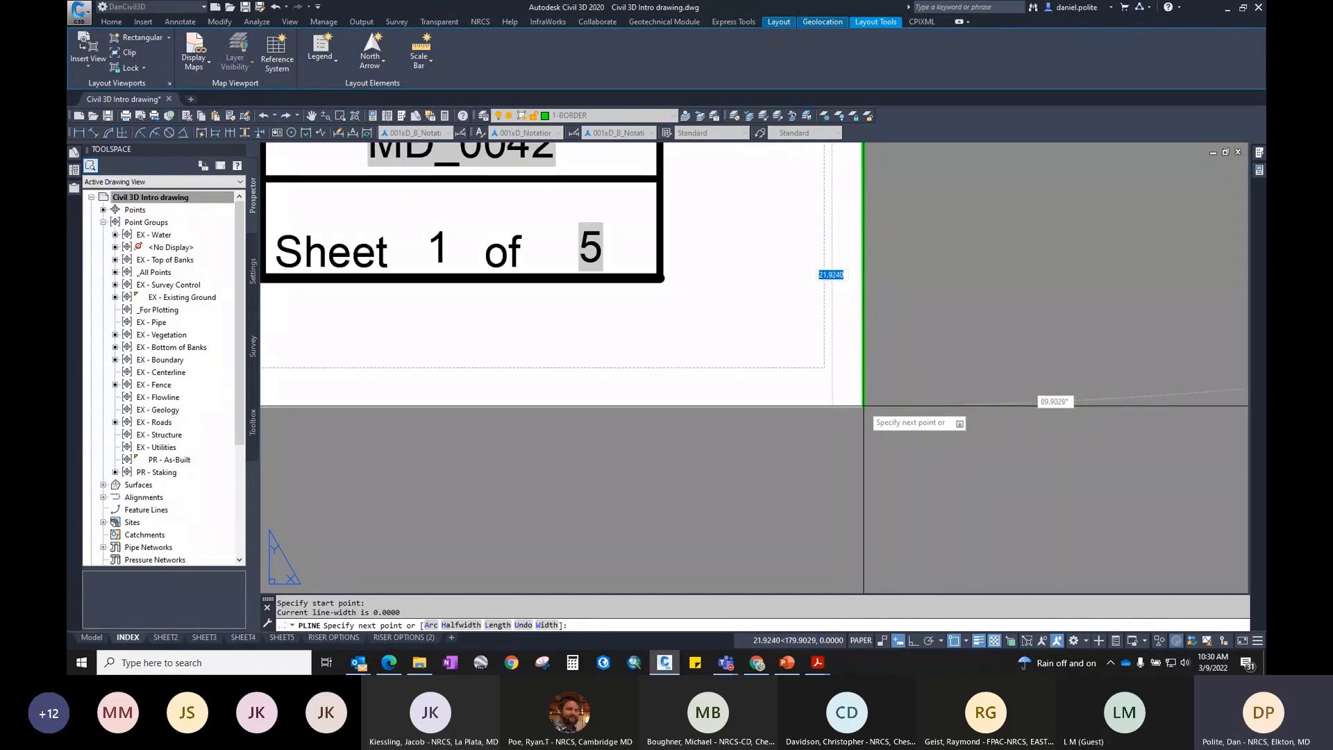
{"action": "scroll", "coordinate": [863, 406], "scroll_direction": "down", "scroll_amount": 4}
{"action": "key", "text": "Escape"}
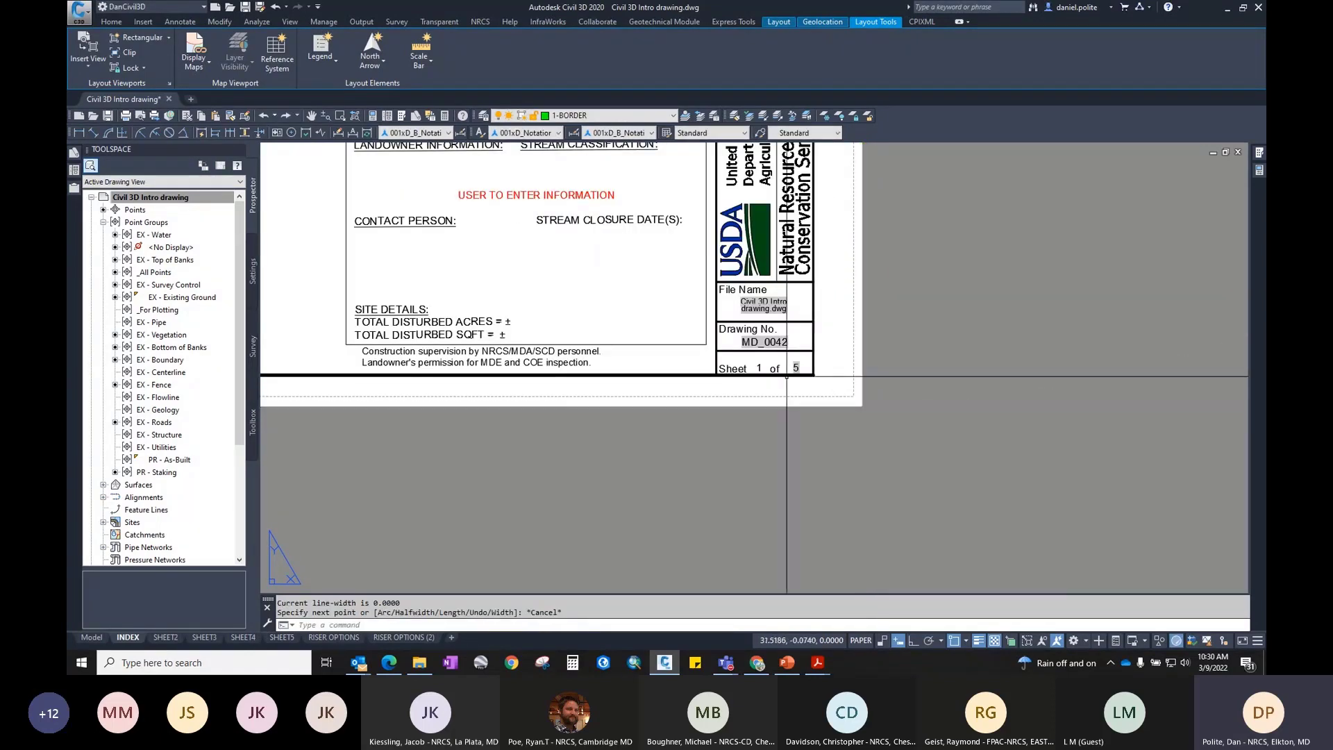
Step: Fit the INDEX sheet in view and enable the paper shadow for layouts in the display options
{"action": "scroll", "coordinate": [786, 377], "scroll_direction": "down", "scroll_amount": 6}
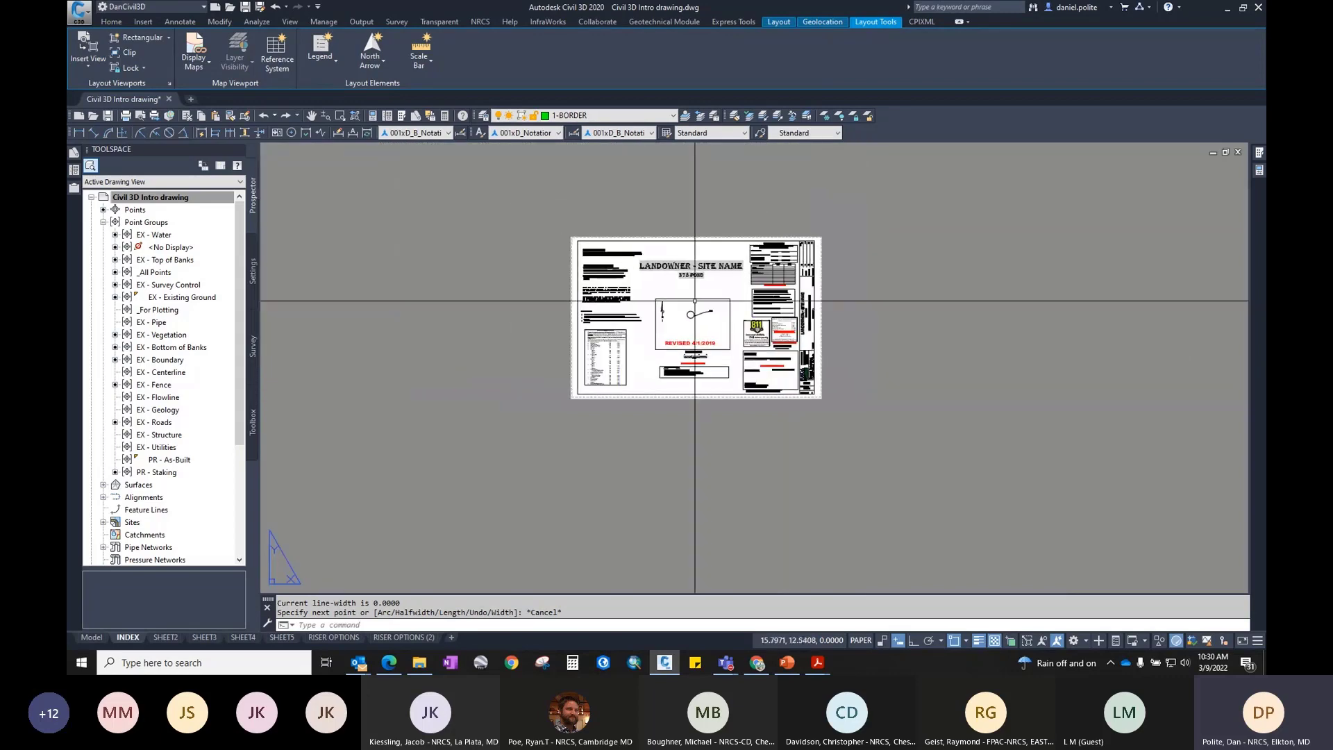
{"action": "scroll", "coordinate": [575, 240], "scroll_direction": "up", "scroll_amount": 5}
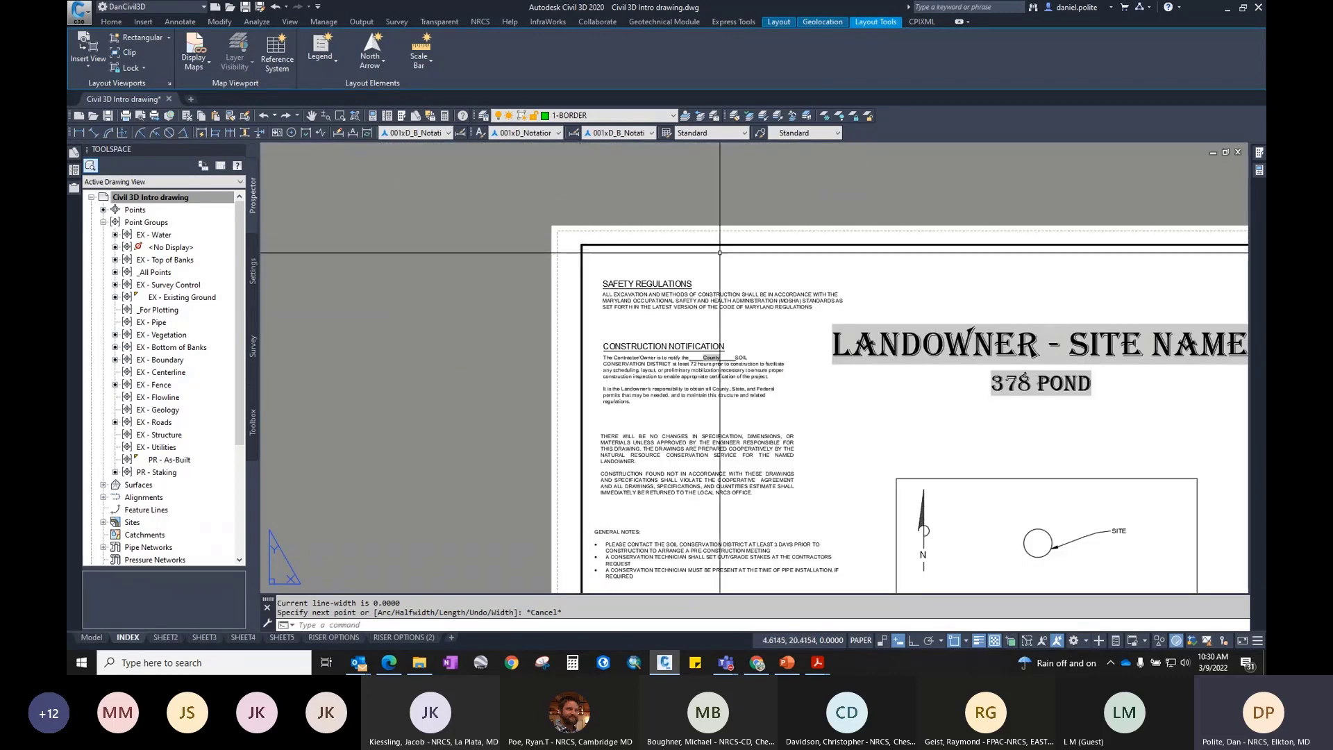
{"action": "scroll", "coordinate": [620, 261], "scroll_direction": "down", "scroll_amount": 4}
{"action": "middle_click", "coordinate": [702, 302]}
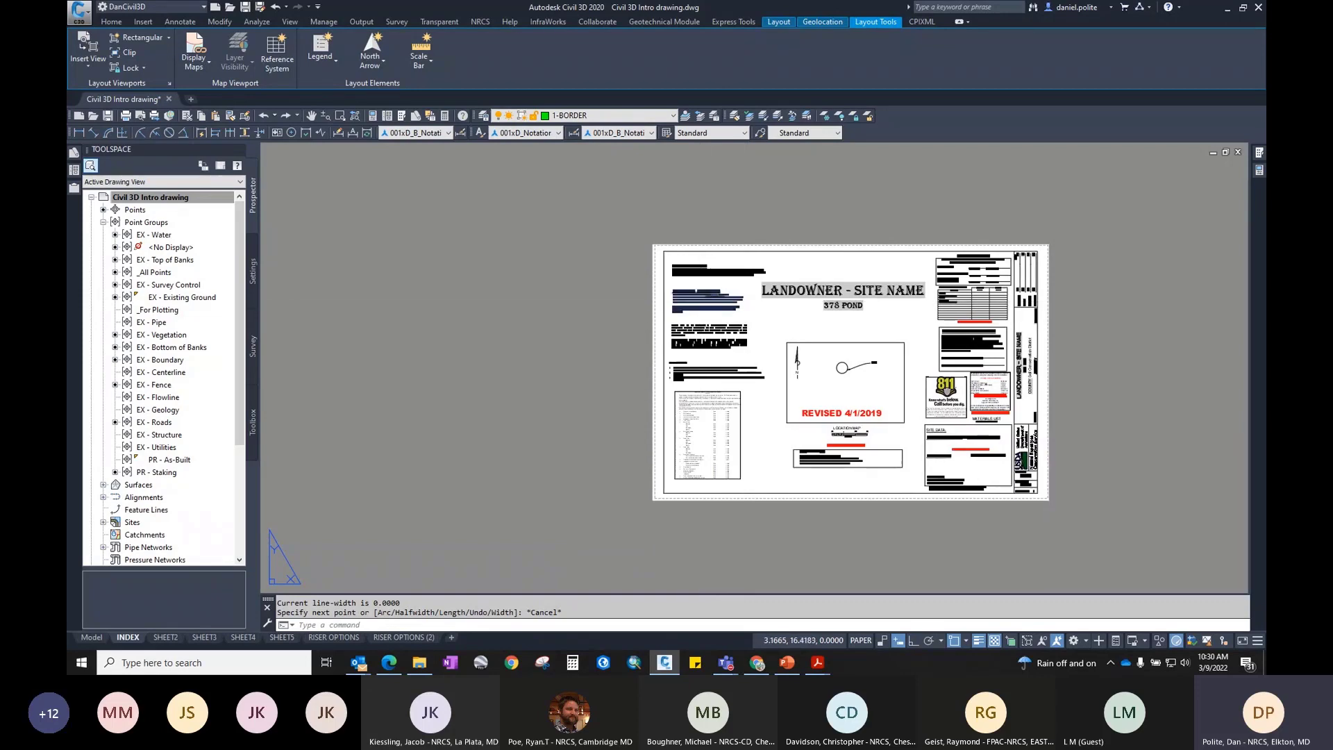
{"action": "middle_click", "coordinate": [702, 301]}
{"action": "right_click", "coordinate": [394, 275]}
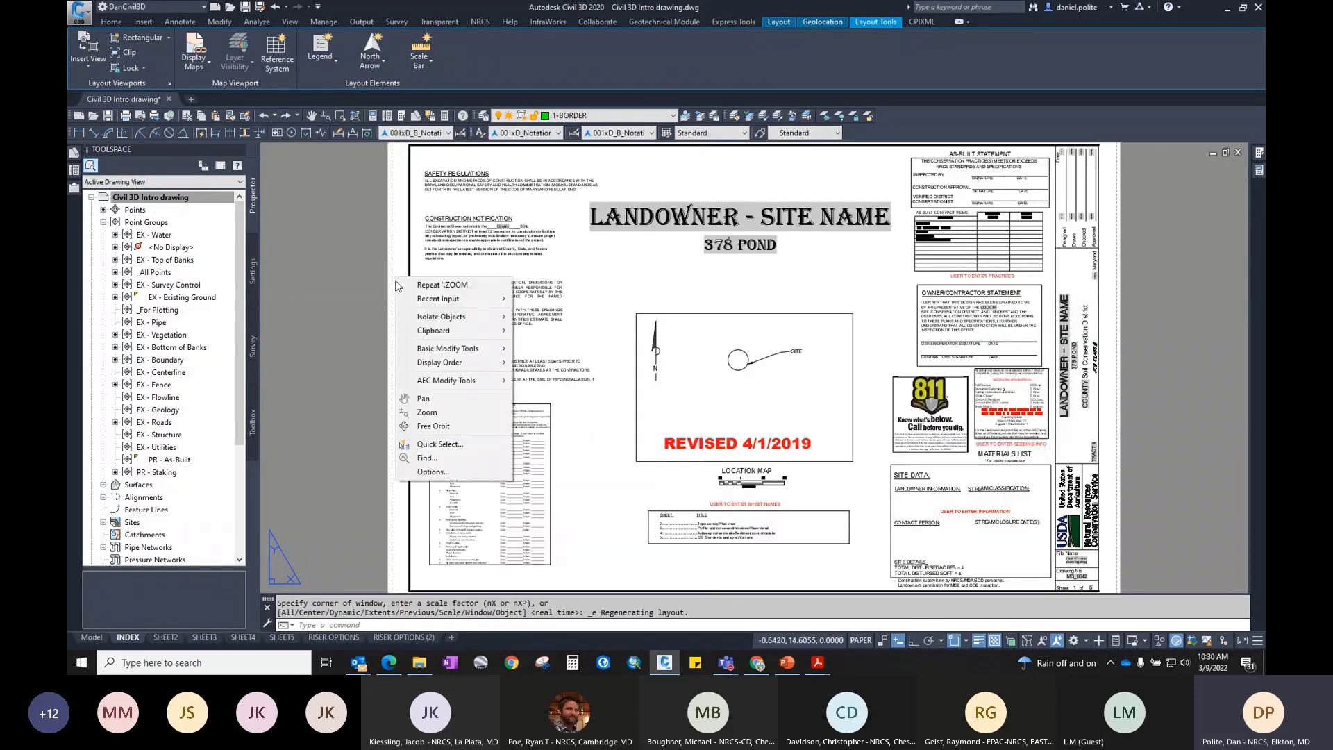
{"action": "left_click", "coordinate": [431, 471]}
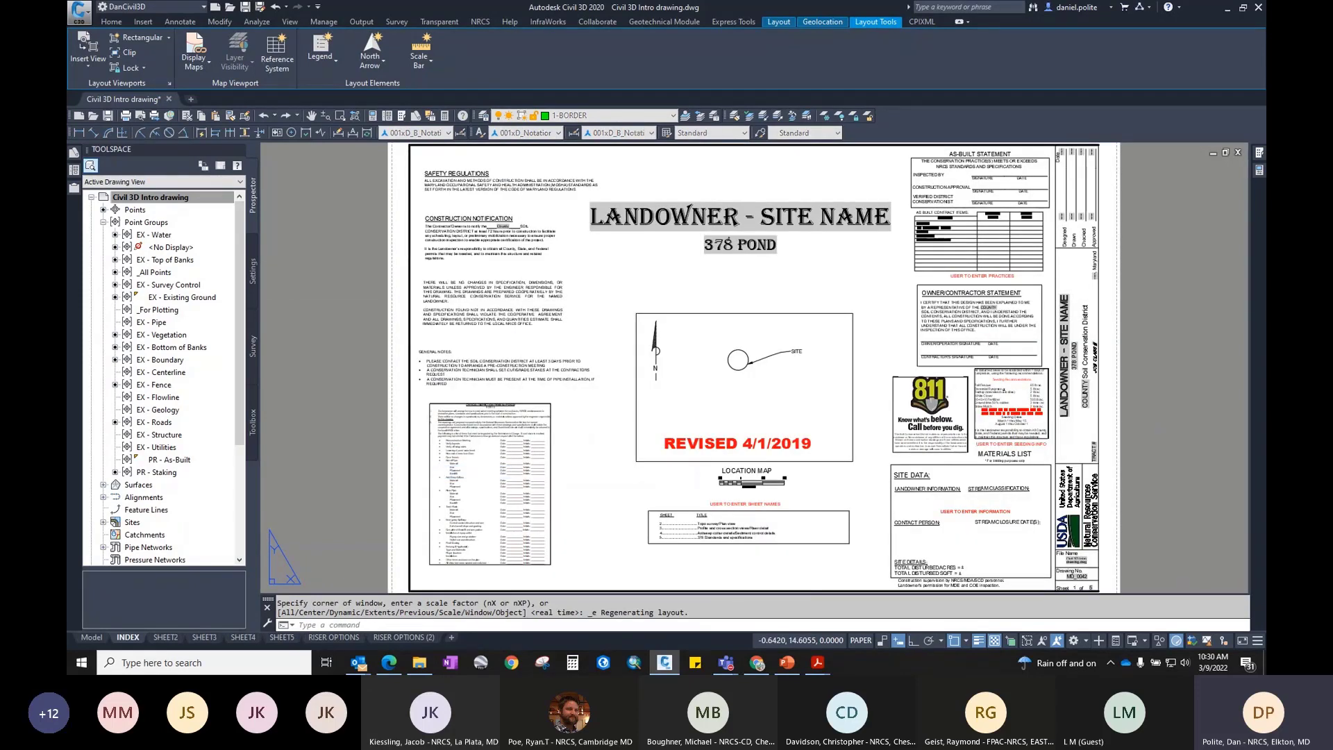
{"action": "left_click", "coordinate": [420, 178]}
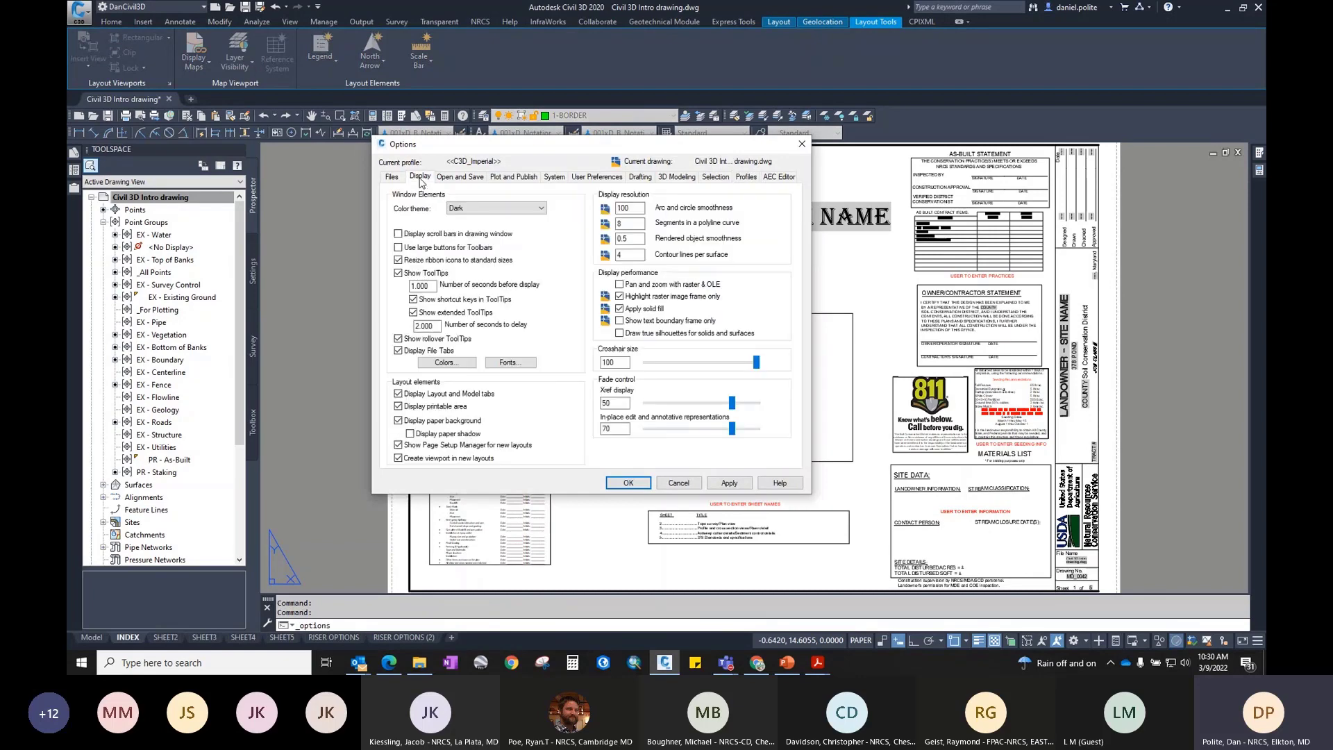
{"action": "left_click", "coordinate": [410, 434]}
{"action": "left_click", "coordinate": [728, 484]}
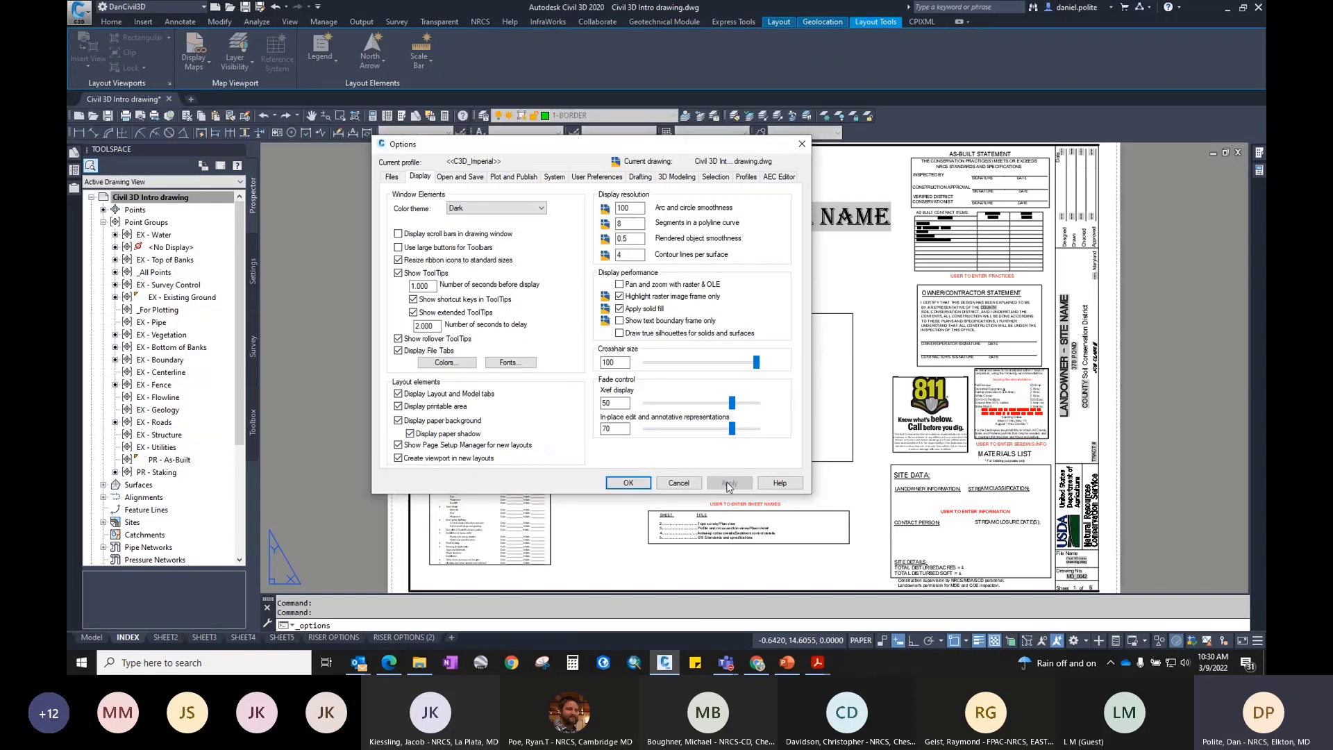
{"action": "left_click", "coordinate": [628, 482]}
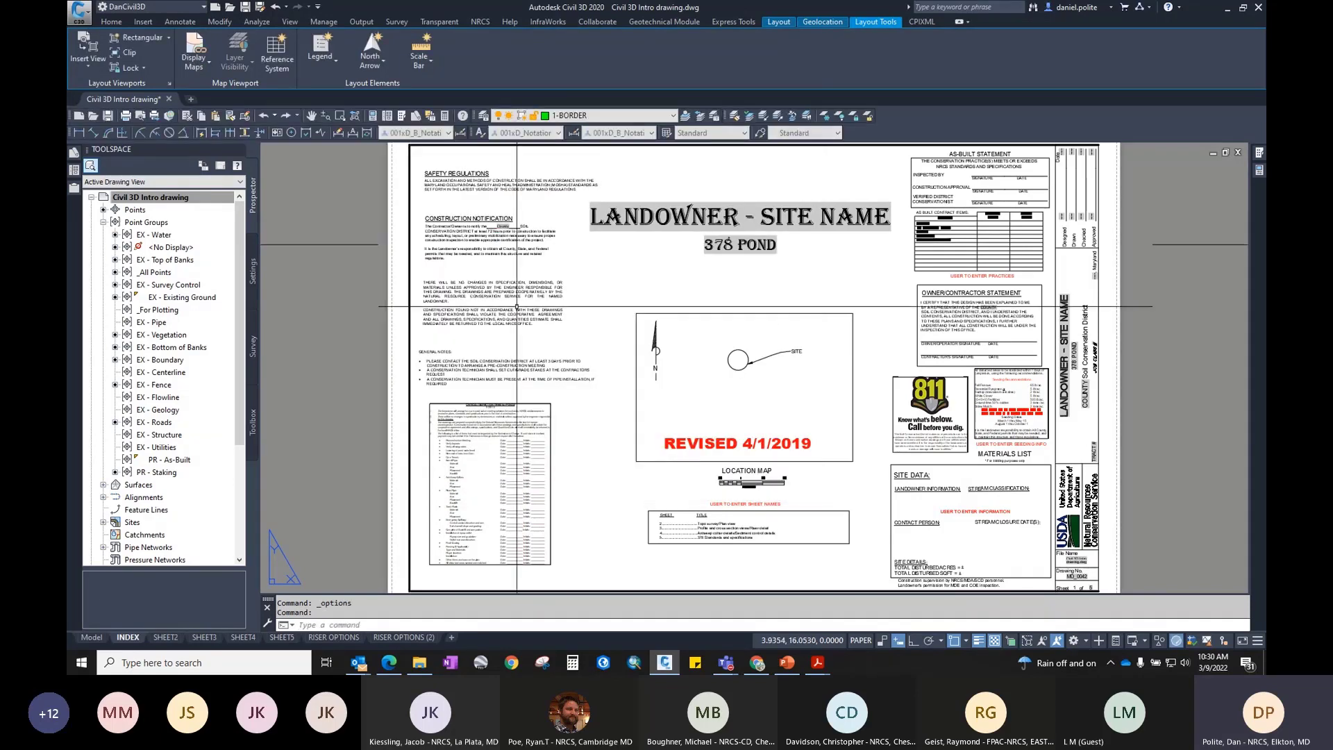
Step: Disable the paper shadow and paper background for layouts in the display options
{"action": "scroll", "coordinate": [420, 188], "scroll_direction": "up", "scroll_amount": 4}
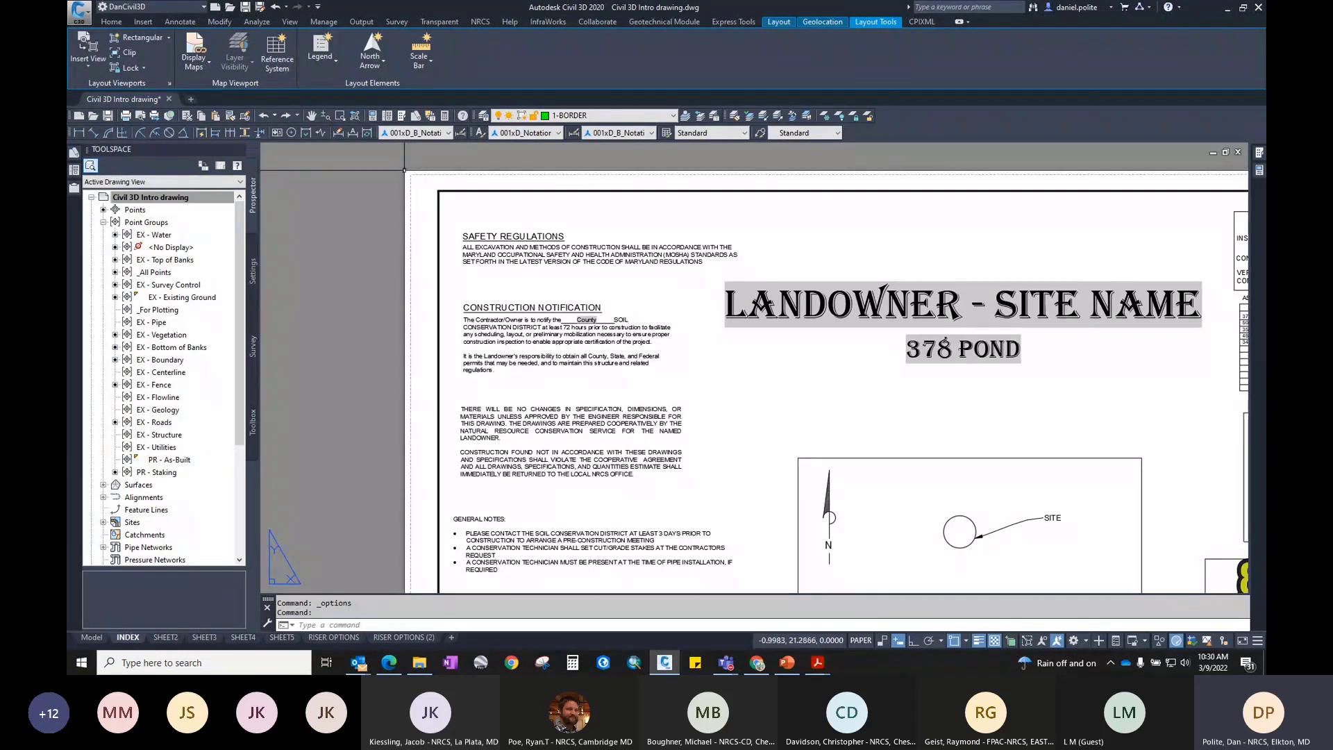
{"action": "right_click", "coordinate": [410, 193]}
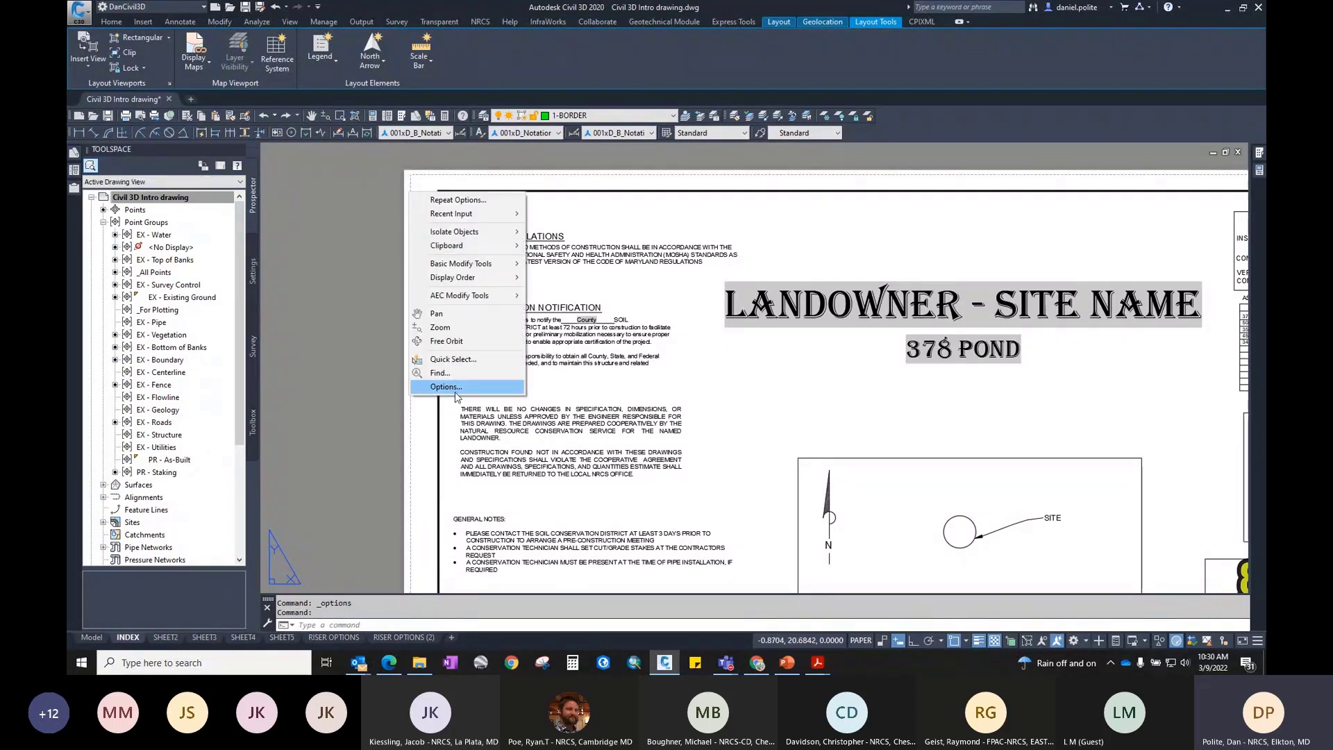
{"action": "left_click", "coordinate": [427, 386]}
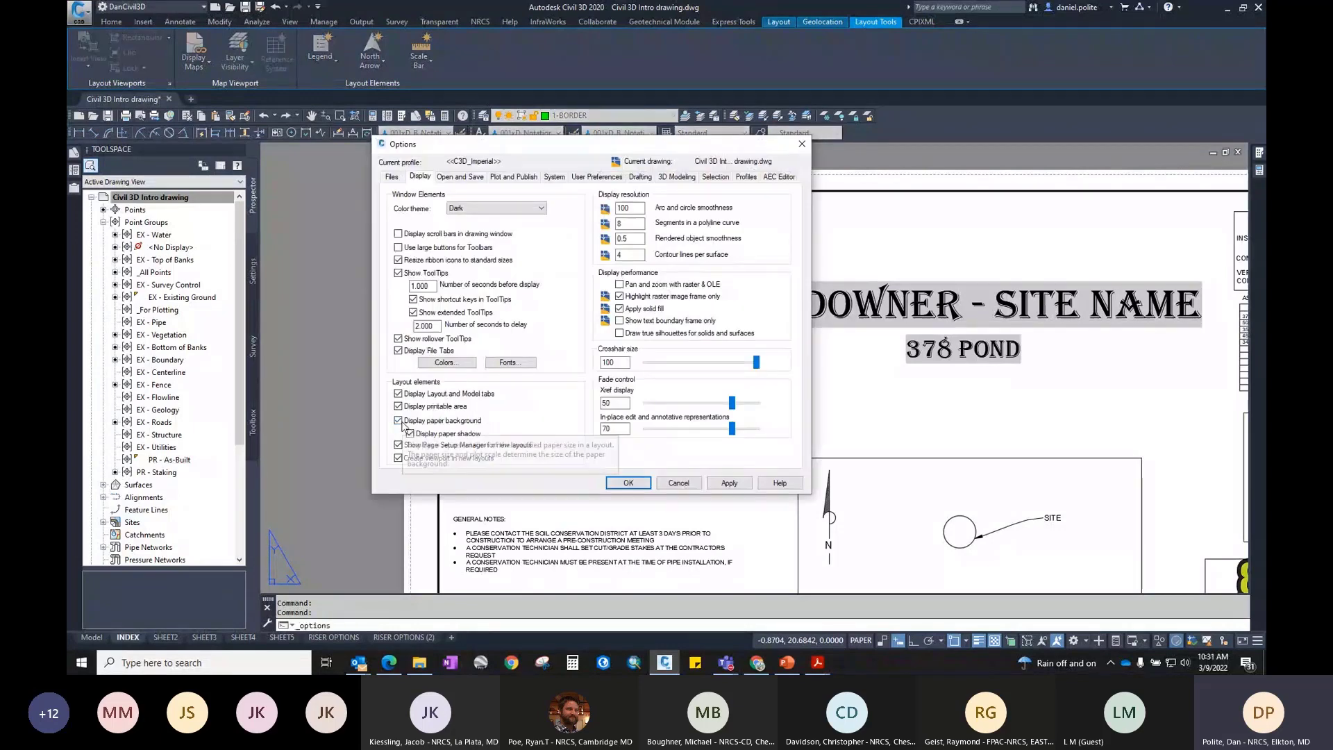
{"action": "left_click", "coordinate": [408, 432]}
{"action": "left_click", "coordinate": [398, 421]}
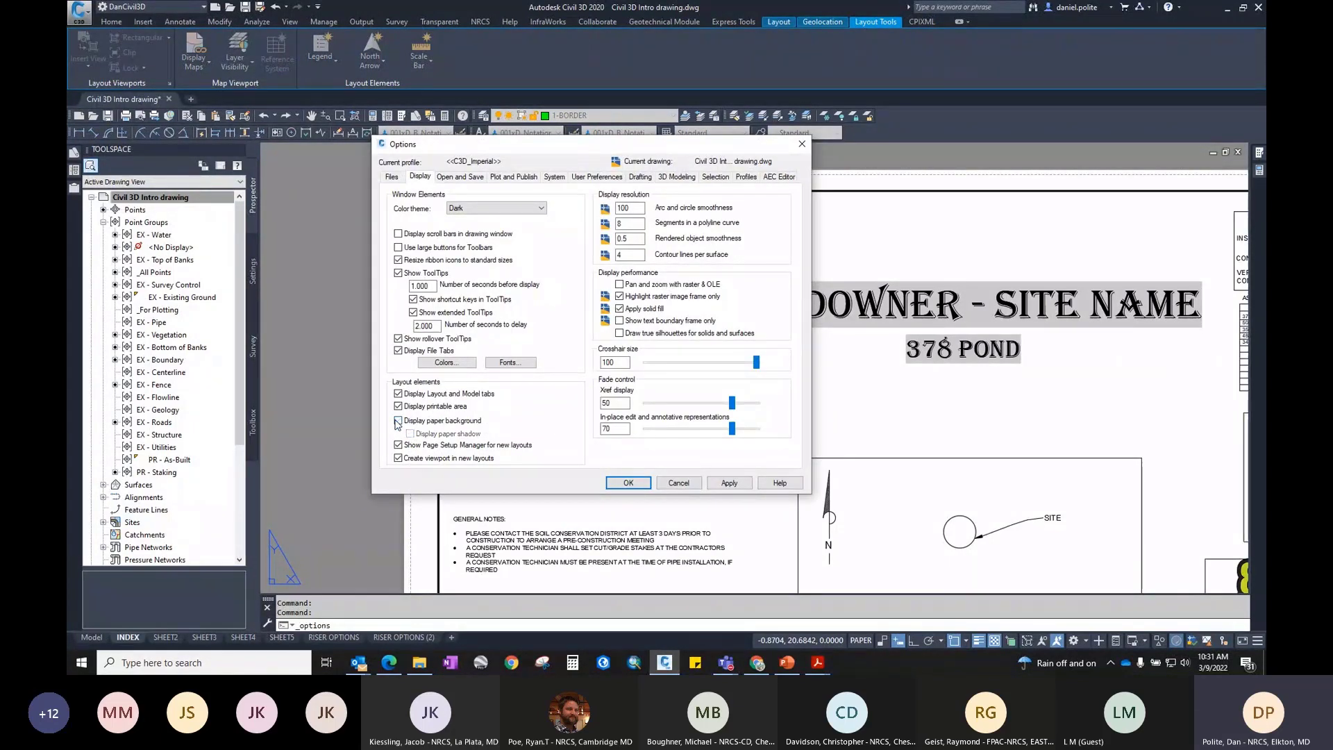
{"action": "left_click", "coordinate": [727, 482]}
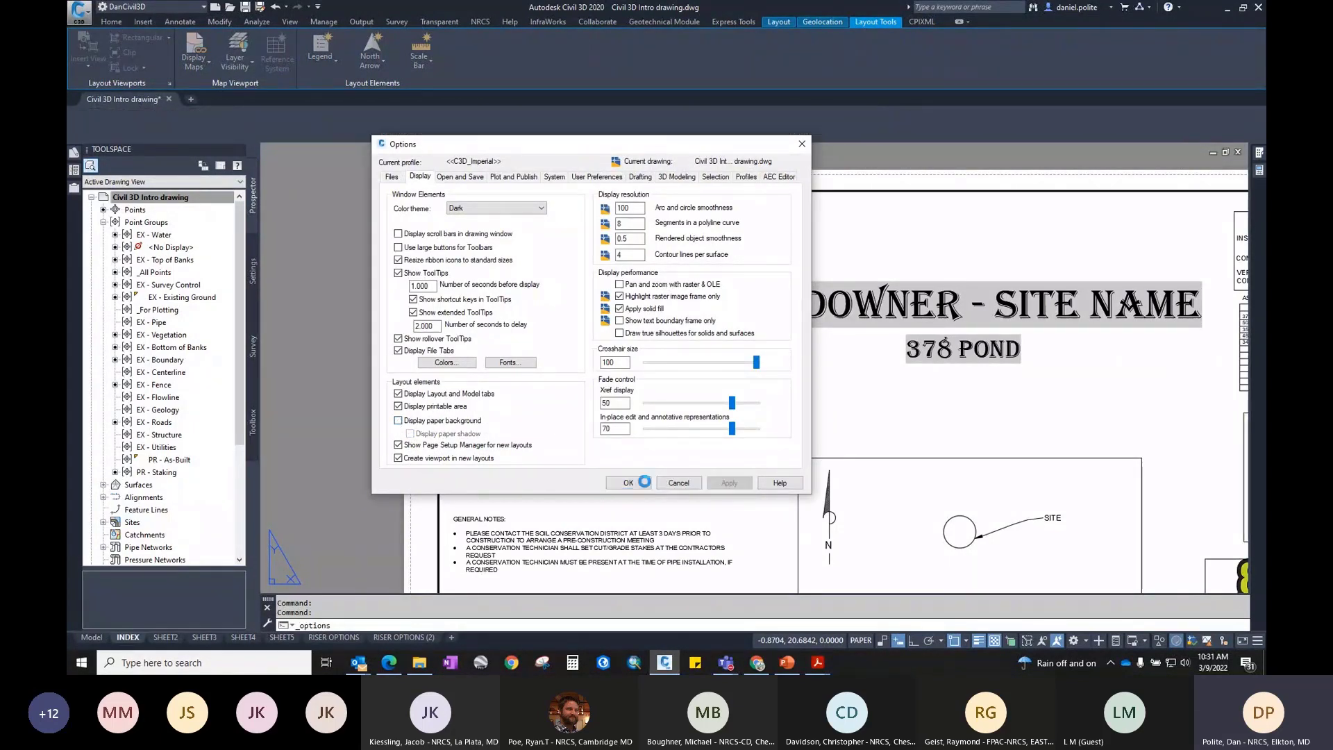
{"action": "left_click", "coordinate": [631, 483]}
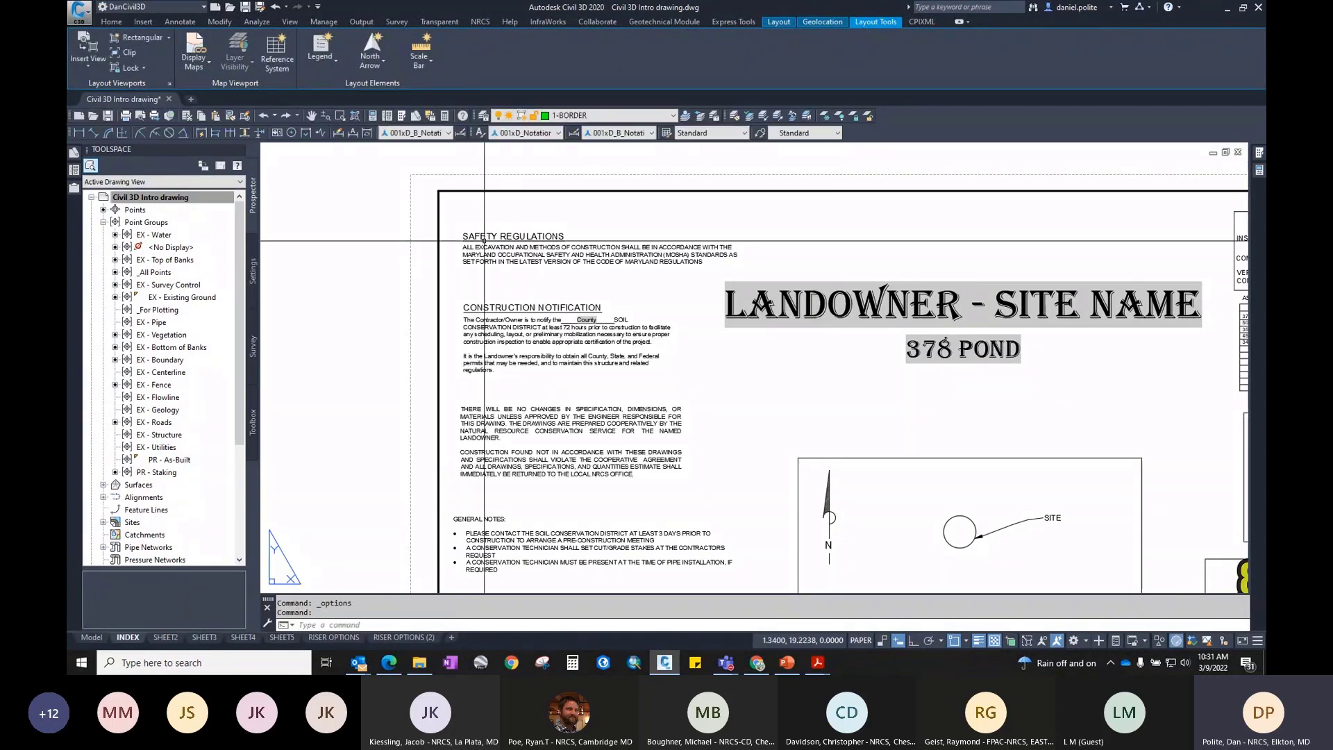
Step: Measure the INDEX sheet's printable width with a temporary polyline along the upper dashed boundary and cancel it
{"action": "scroll", "coordinate": [438, 199], "scroll_direction": "down", "scroll_amount": 2}
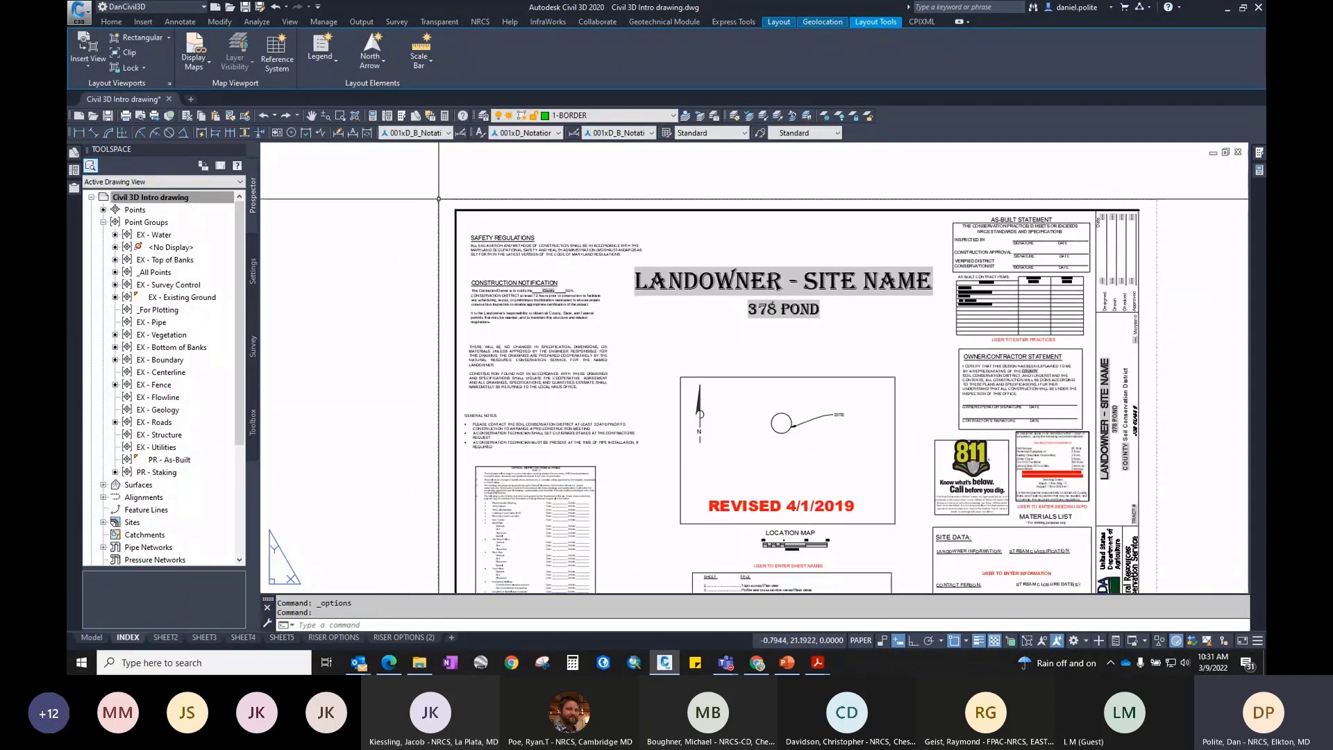
{"action": "scroll", "coordinate": [438, 199], "scroll_direction": "up", "scroll_amount": 2}
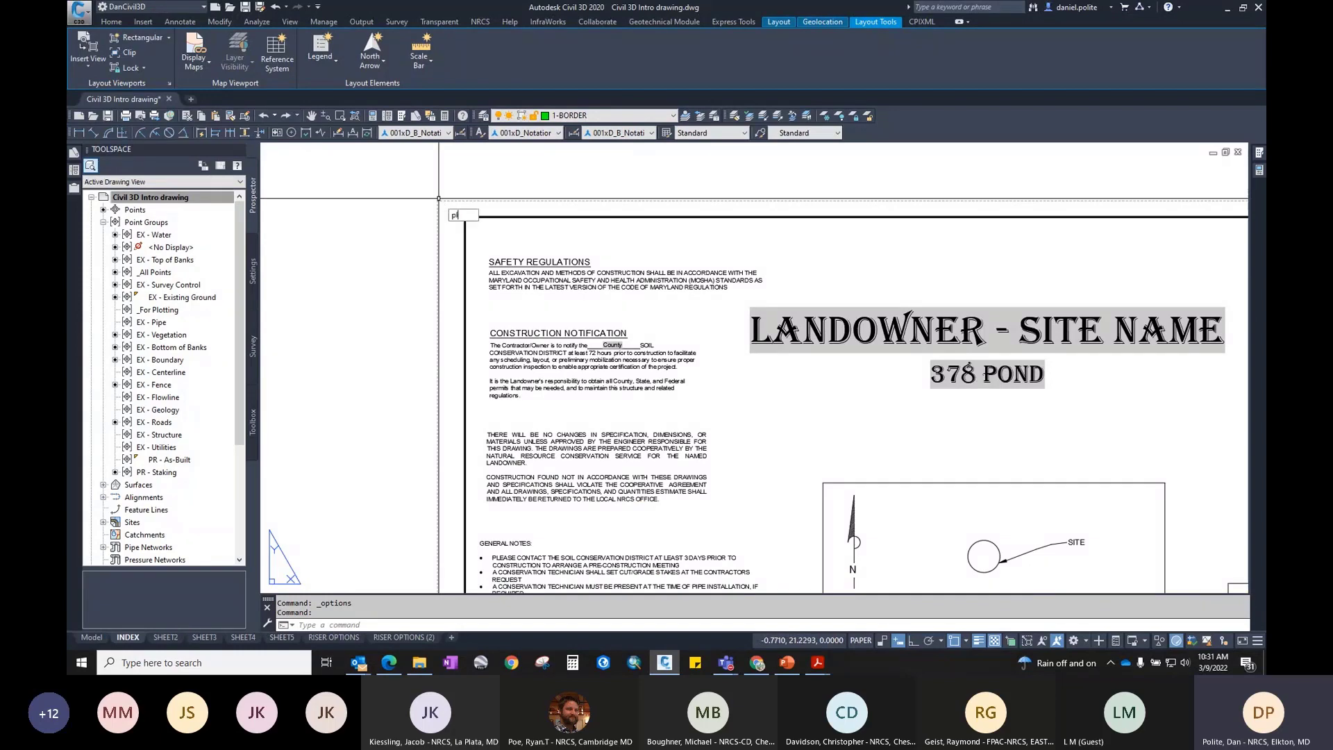
{"action": "key", "text": "Return"}
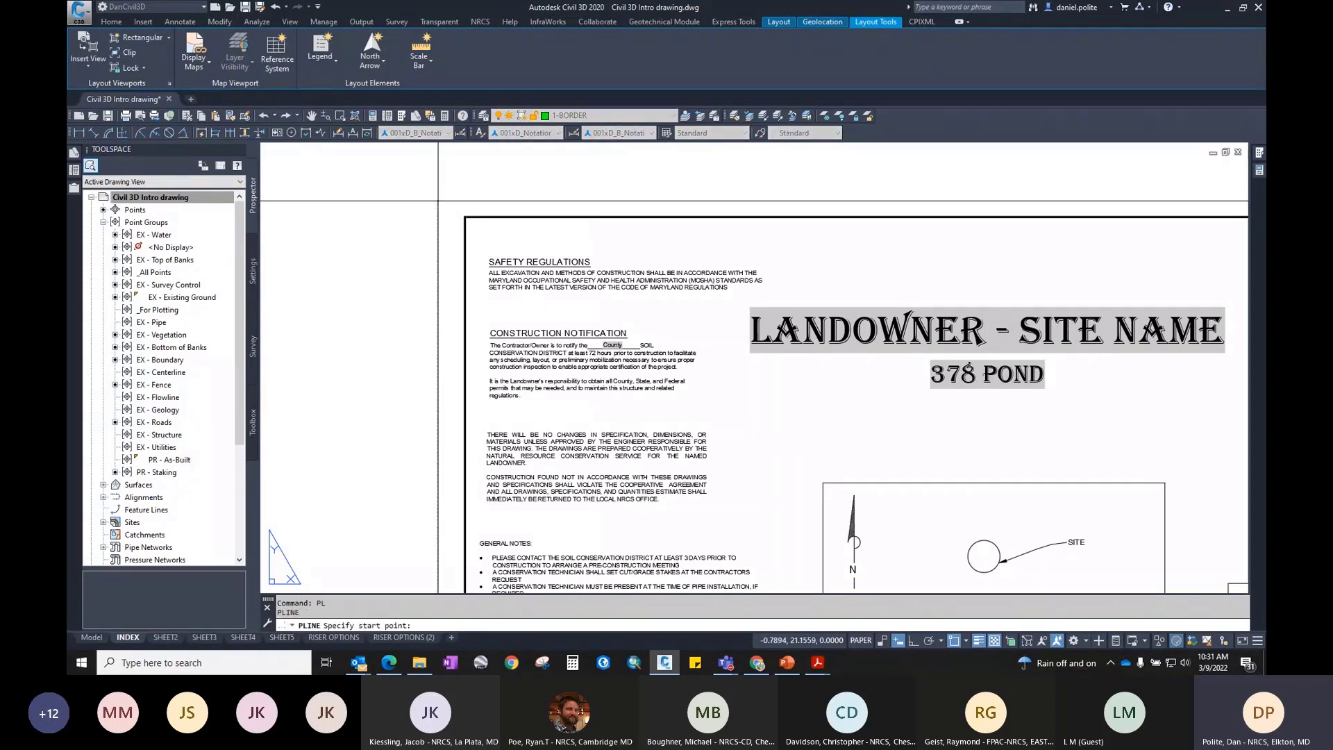
{"action": "left_click", "coordinate": [438, 201]}
{"action": "scroll", "coordinate": [678, 227], "scroll_direction": "down", "scroll_amount": 3}
{"action": "scroll", "coordinate": [884, 206], "scroll_direction": "up", "scroll_amount": 3}
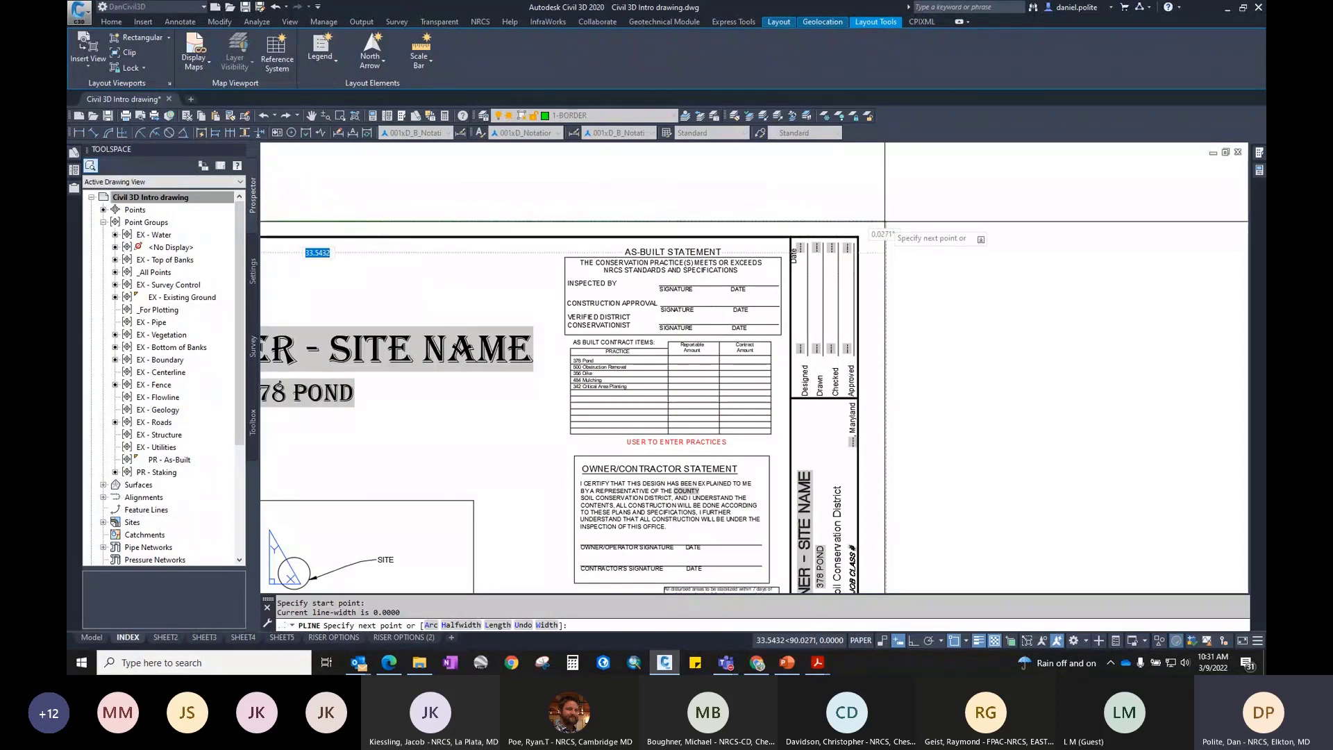
{"action": "scroll", "coordinate": [884, 222], "scroll_direction": "down", "scroll_amount": 3}
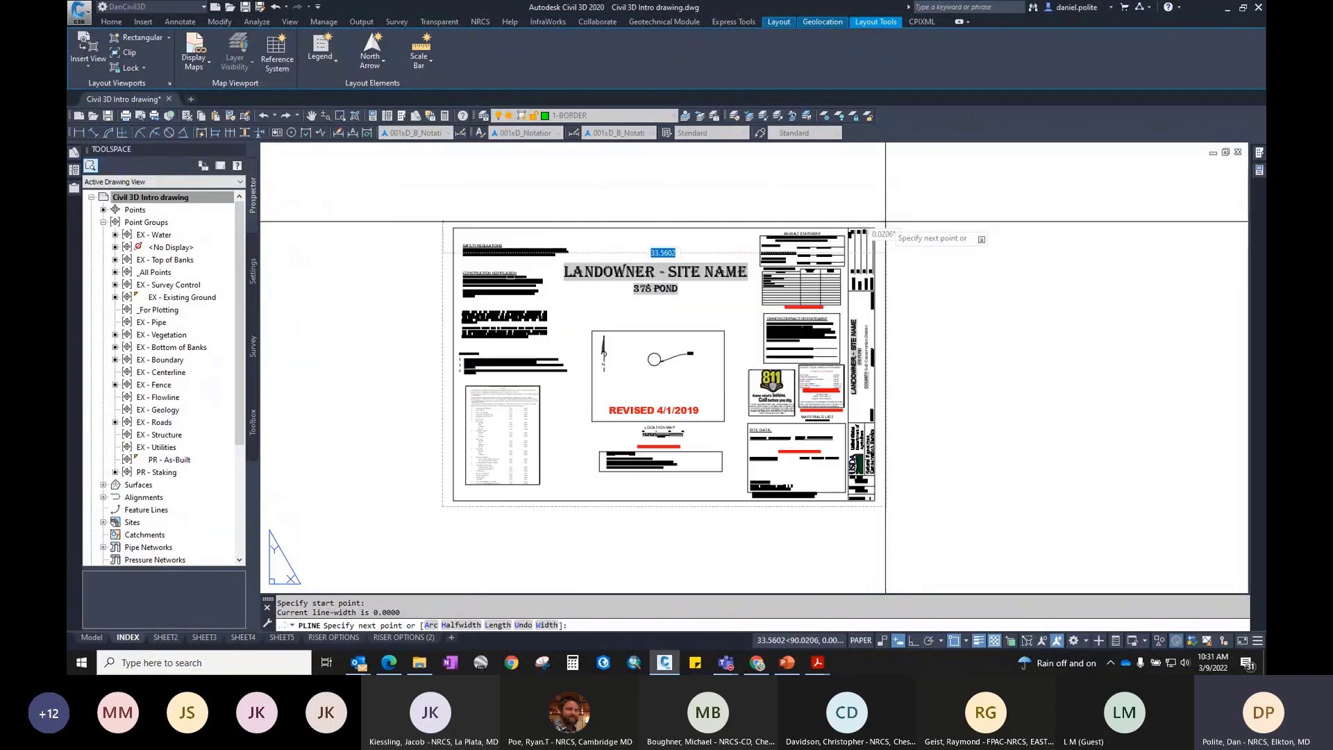
{"action": "key", "text": "Escape"}
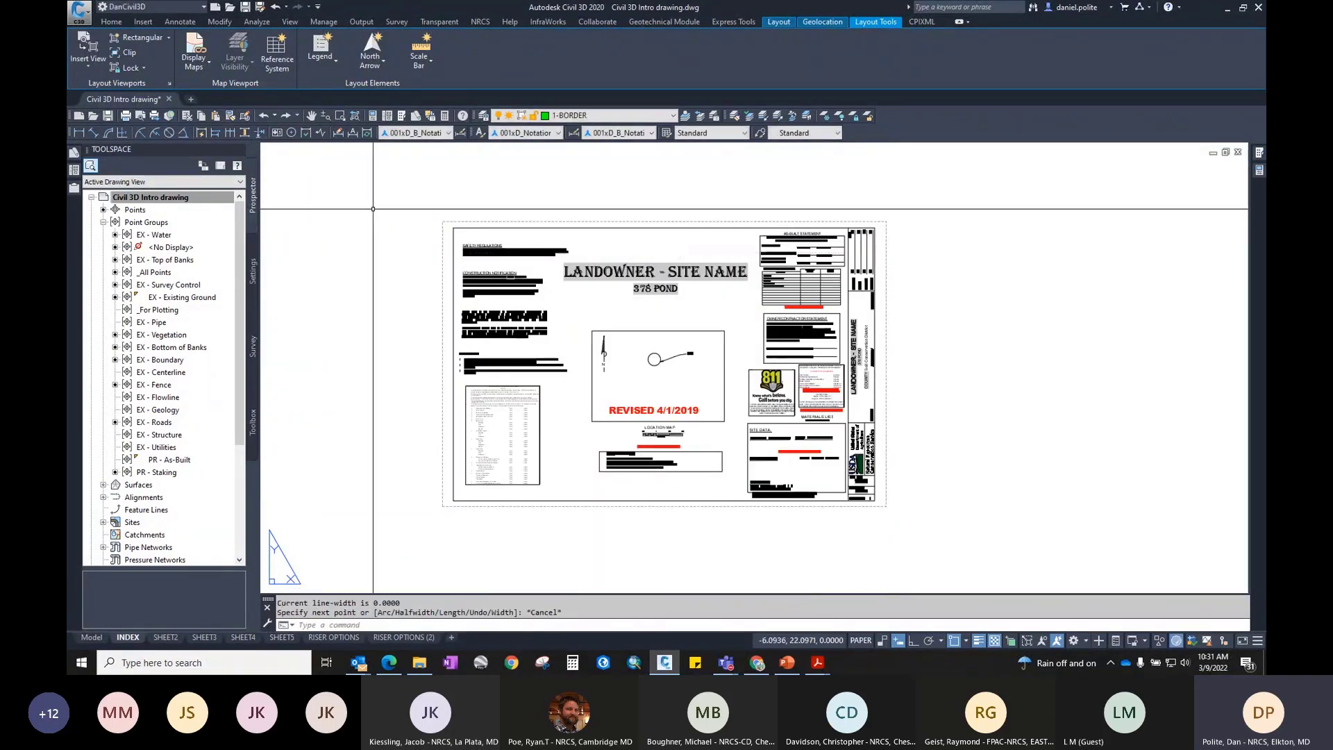
Step: Enable the paper background and paper shadow for layouts in the display options
{"action": "right_click", "coordinate": [430, 218]}
{"action": "left_click", "coordinate": [465, 415]}
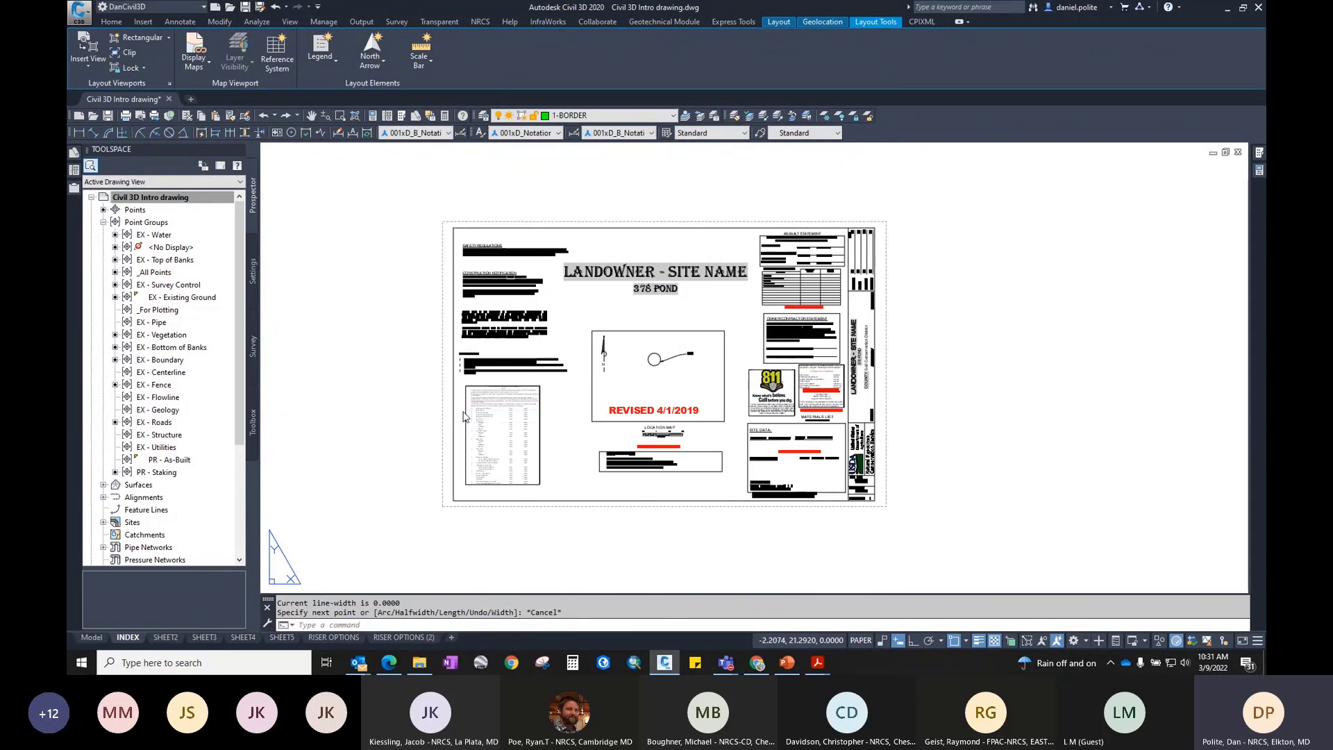
{"action": "left_click", "coordinate": [399, 420]}
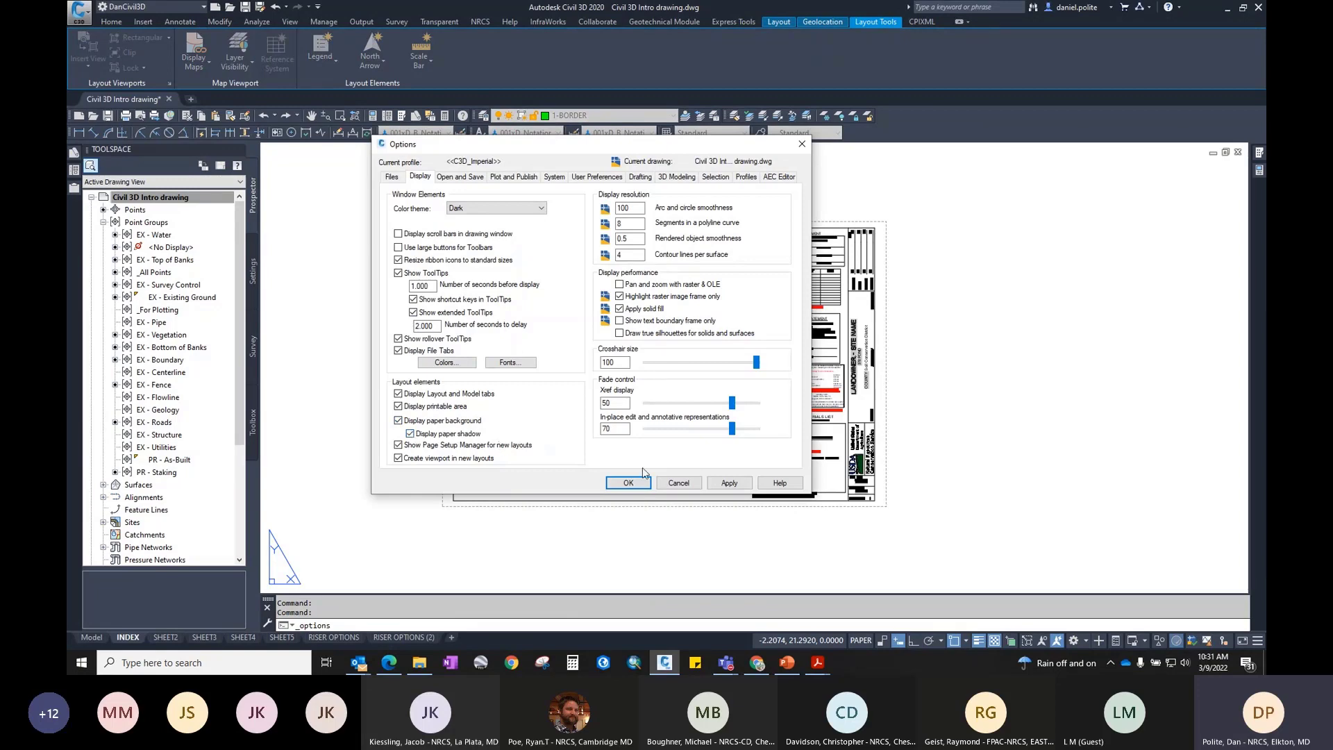
{"action": "left_click", "coordinate": [729, 482]}
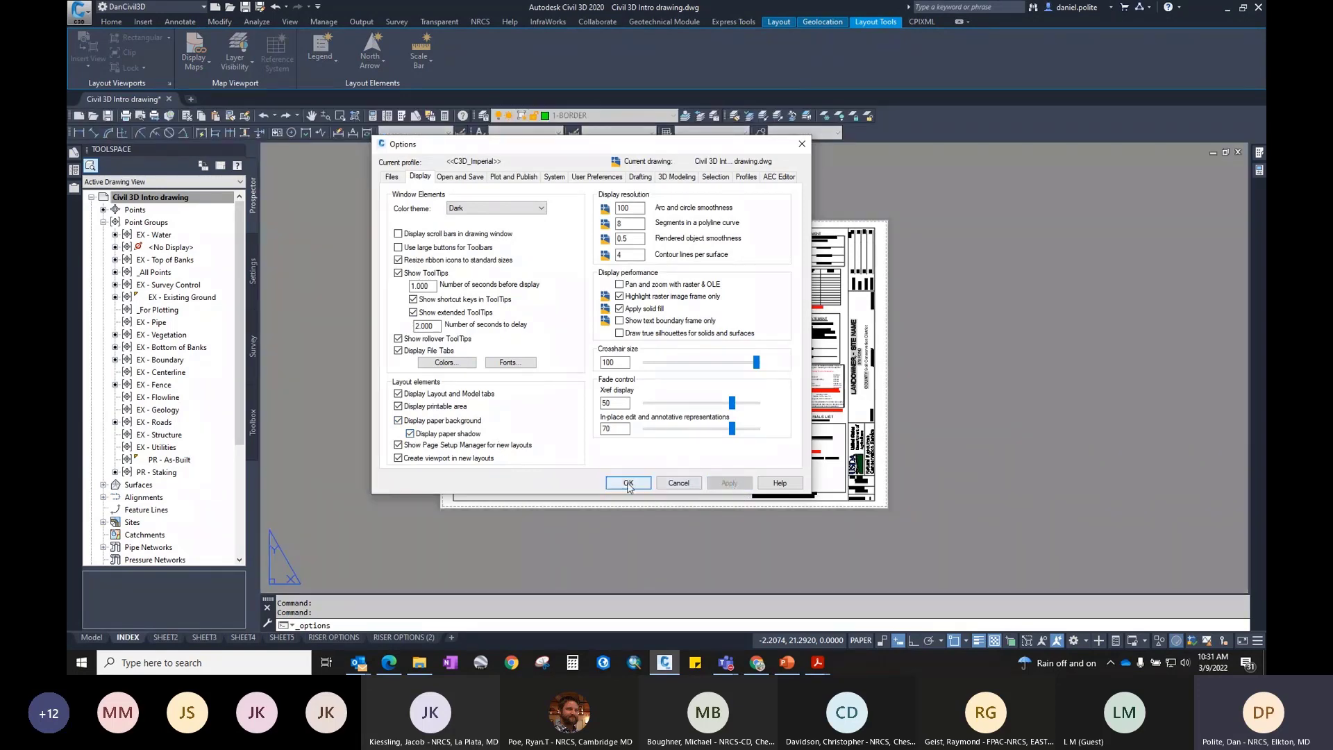
{"action": "left_click", "coordinate": [628, 483]}
Step: Examine the corners of the INDEX sheet, comparing the paper edge with the dashed printable-area boundary
{"action": "scroll", "coordinate": [456, 226], "scroll_direction": "up", "scroll_amount": 2}
{"action": "scroll", "coordinate": [446, 218], "scroll_direction": "up", "scroll_amount": 8}
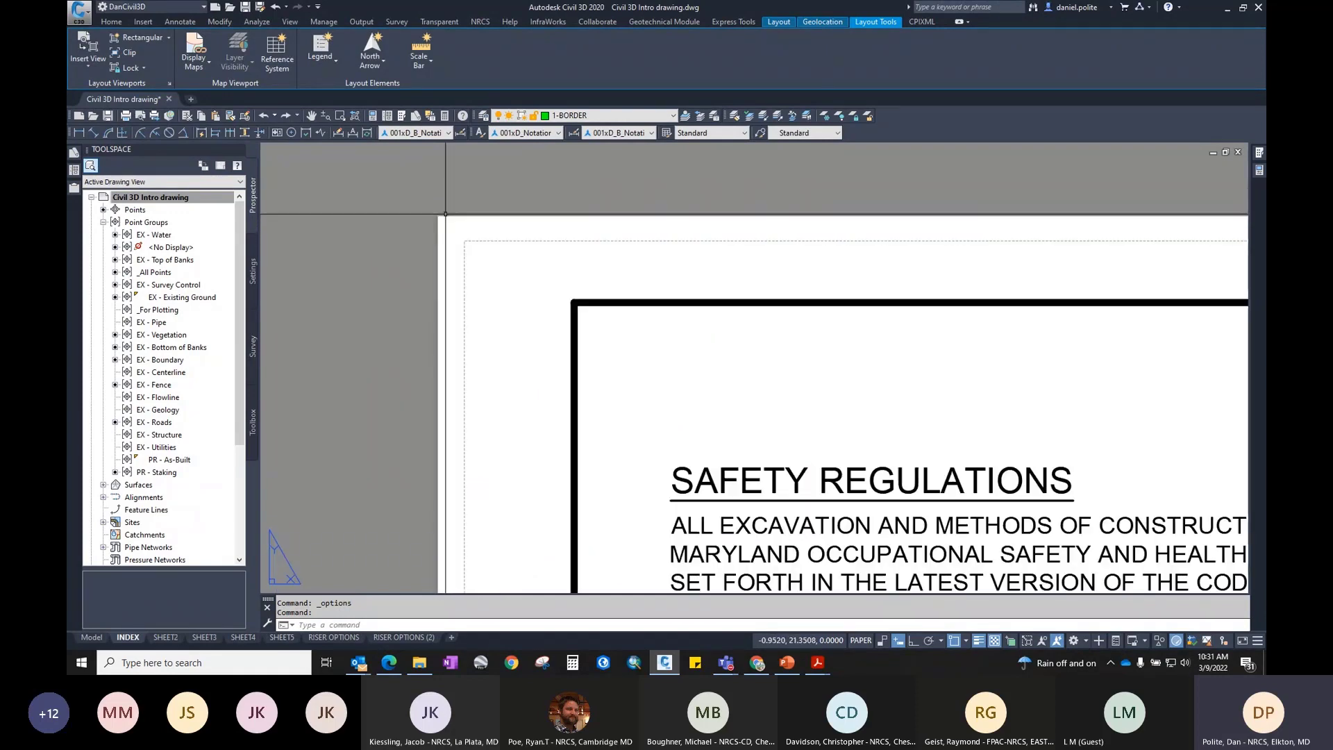
{"action": "scroll", "coordinate": [444, 216], "scroll_direction": "down", "scroll_amount": 8}
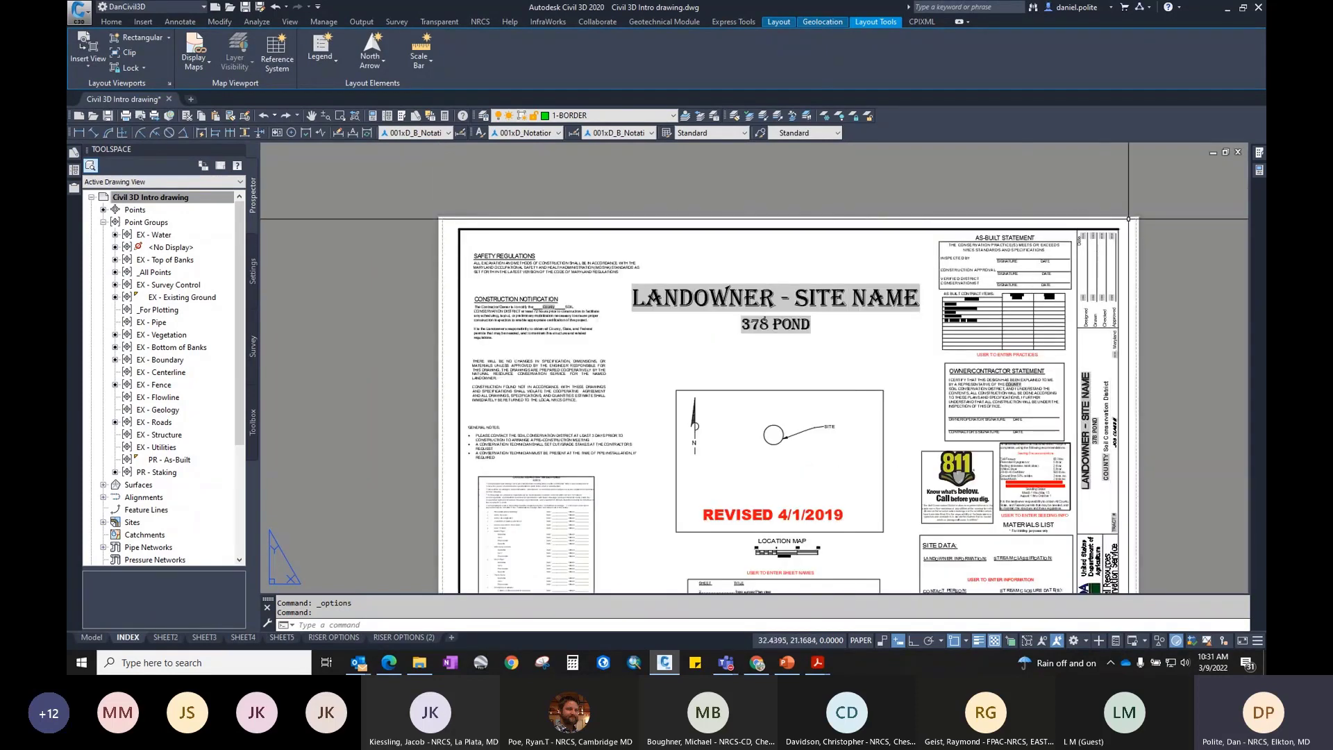
{"action": "scroll", "coordinate": [1128, 219], "scroll_direction": "up", "scroll_amount": 5}
{"action": "scroll", "coordinate": [1122, 236], "scroll_direction": "down", "scroll_amount": 7}
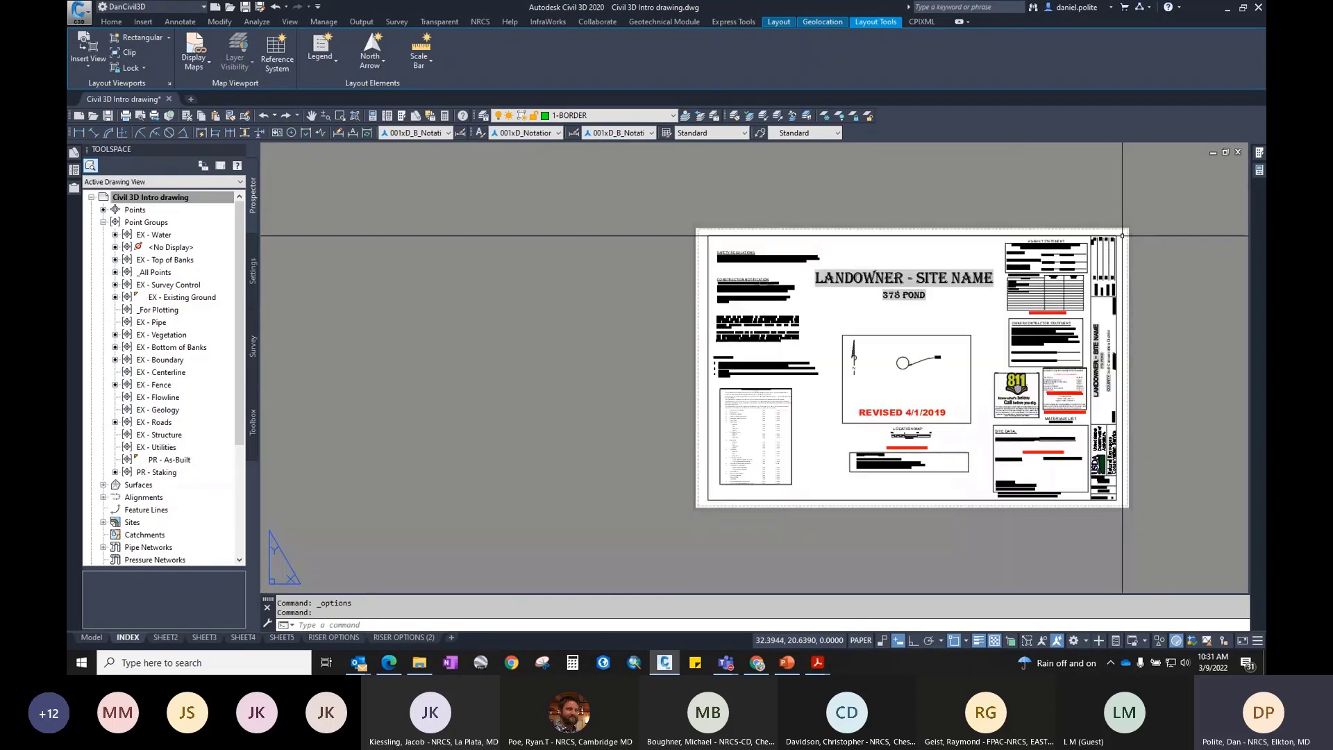
{"action": "middle_click_drag", "start_coordinate": [681, 510], "coordinate": [618, 496]}
{"action": "scroll", "coordinate": [597, 416], "scroll_direction": "down", "scroll_amount": 2}
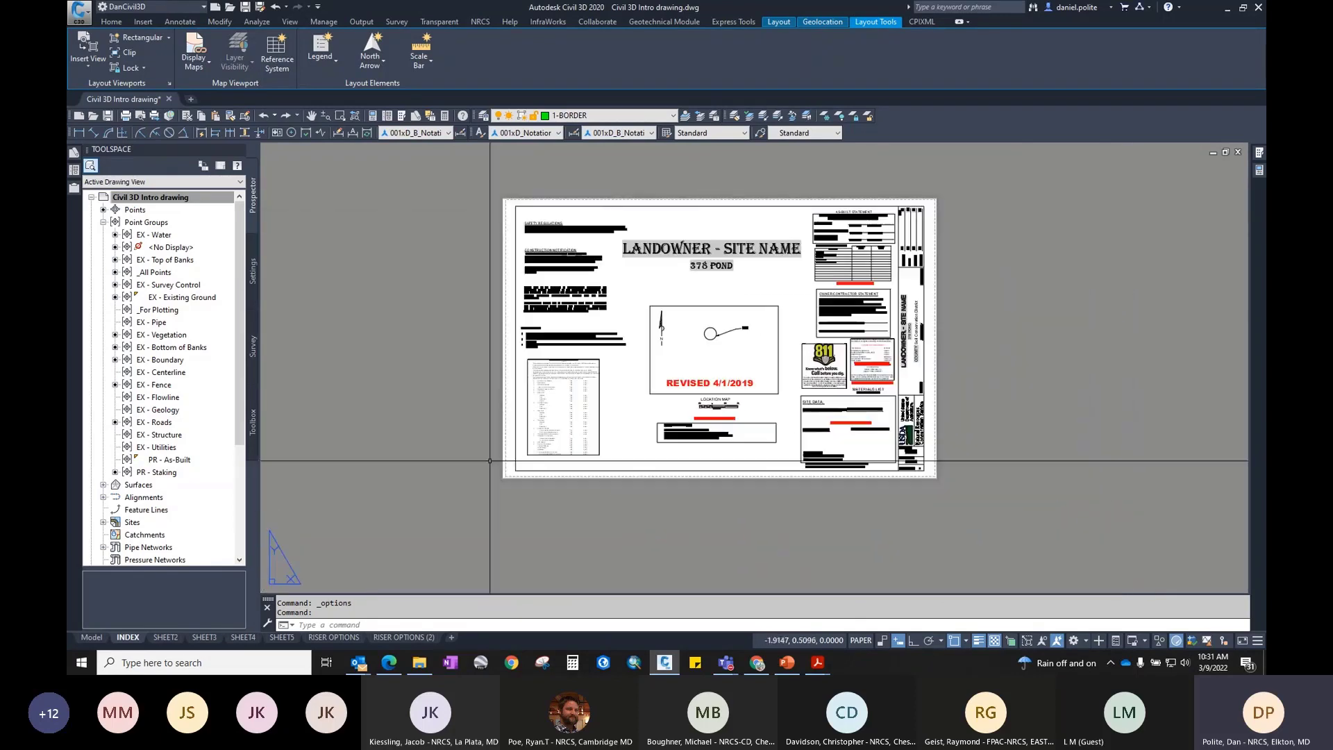
{"action": "scroll", "coordinate": [583, 375], "scroll_direction": "up", "scroll_amount": 6}
{"action": "scroll", "coordinate": [582, 373], "scroll_direction": "down", "scroll_amount": 7}
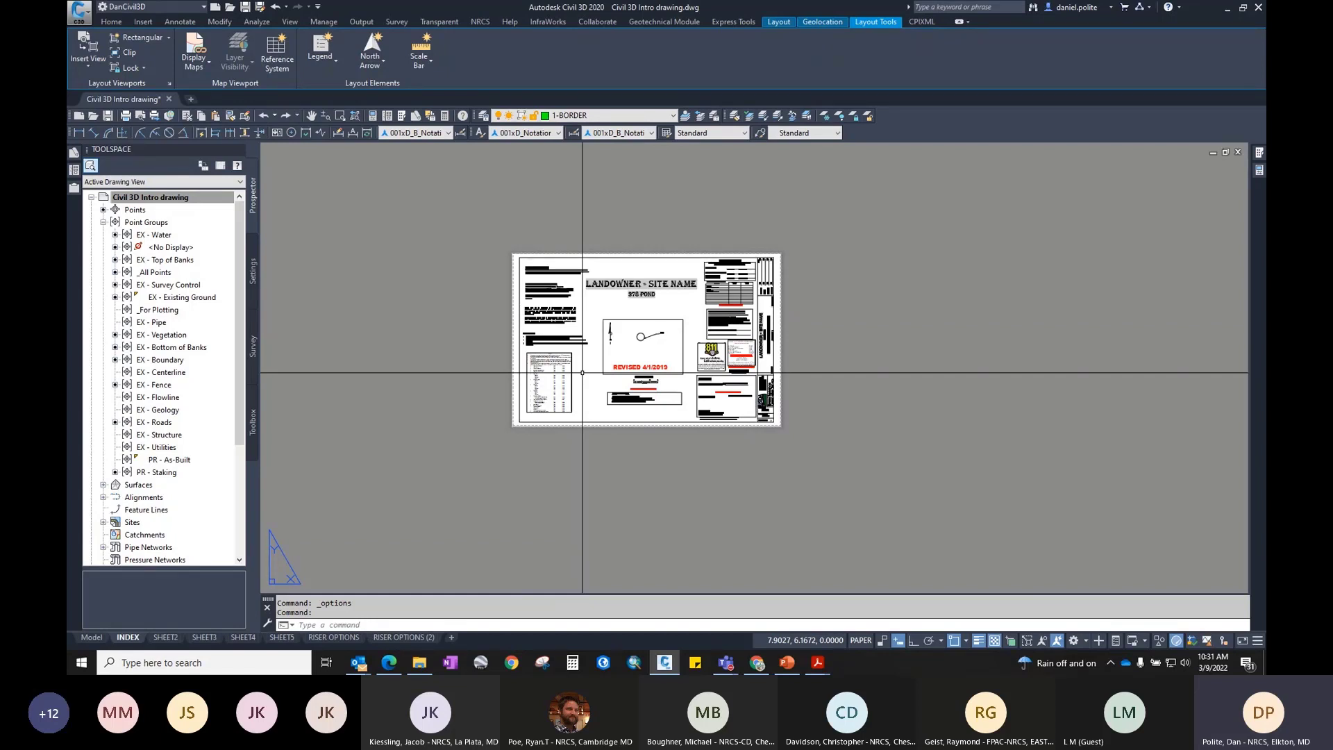
Step: Turn off the display of the Layout and Model tabs in the display options
{"action": "right_click", "coordinate": [407, 379]}
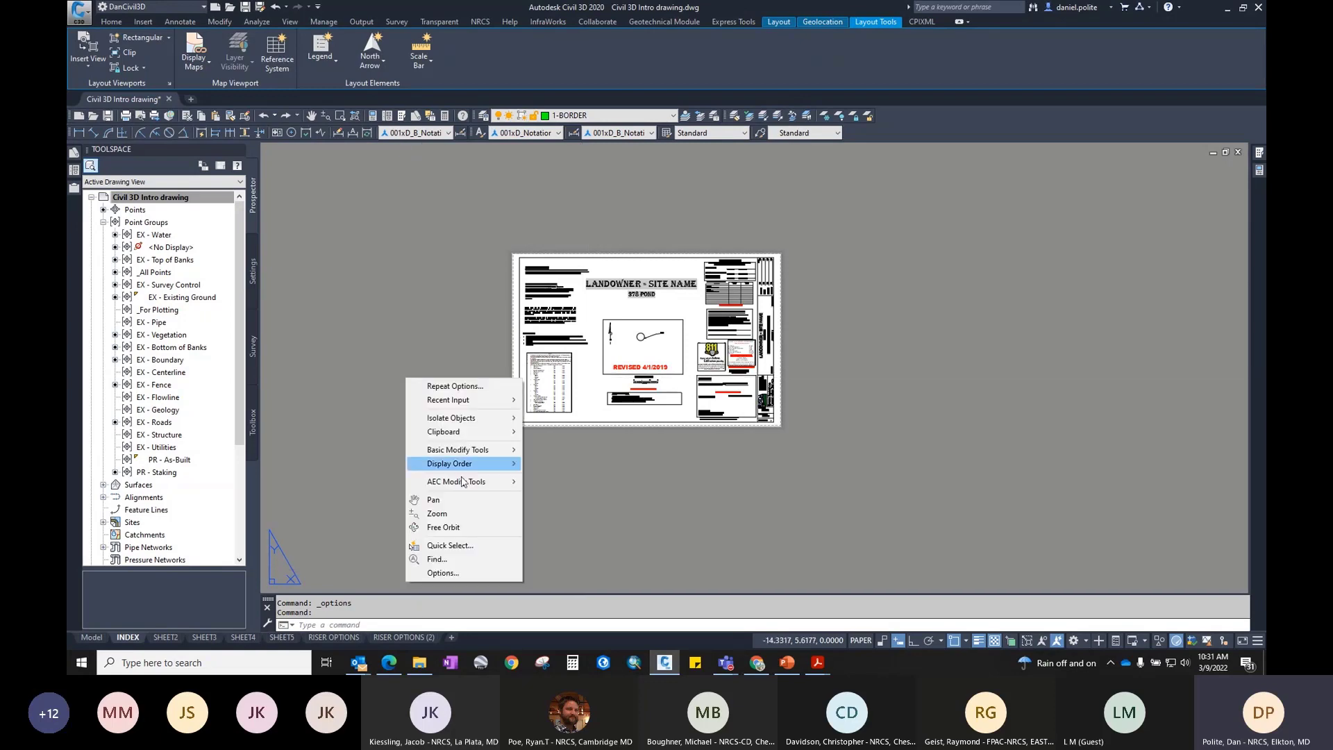
{"action": "left_click", "coordinate": [469, 574]}
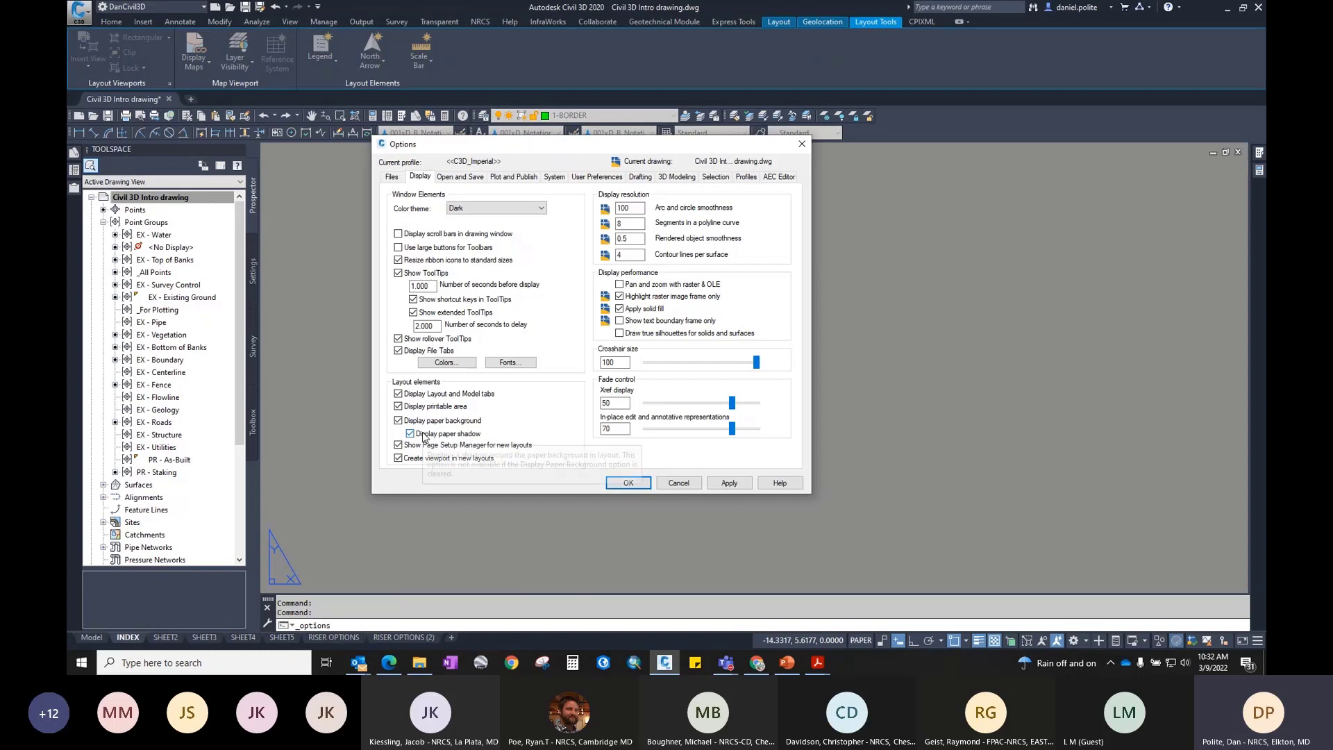
{"action": "left_click", "coordinate": [398, 393]}
{"action": "left_click", "coordinate": [727, 484]}
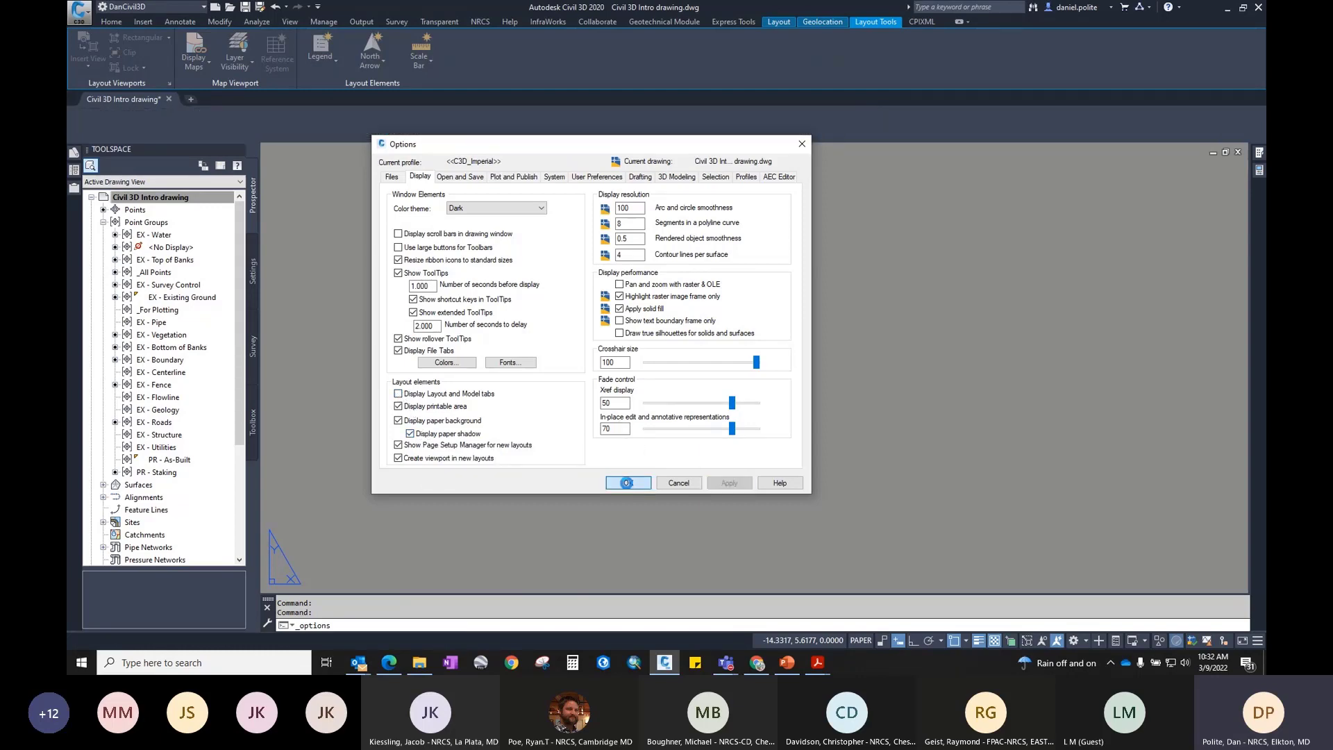
{"action": "left_click", "coordinate": [627, 484]}
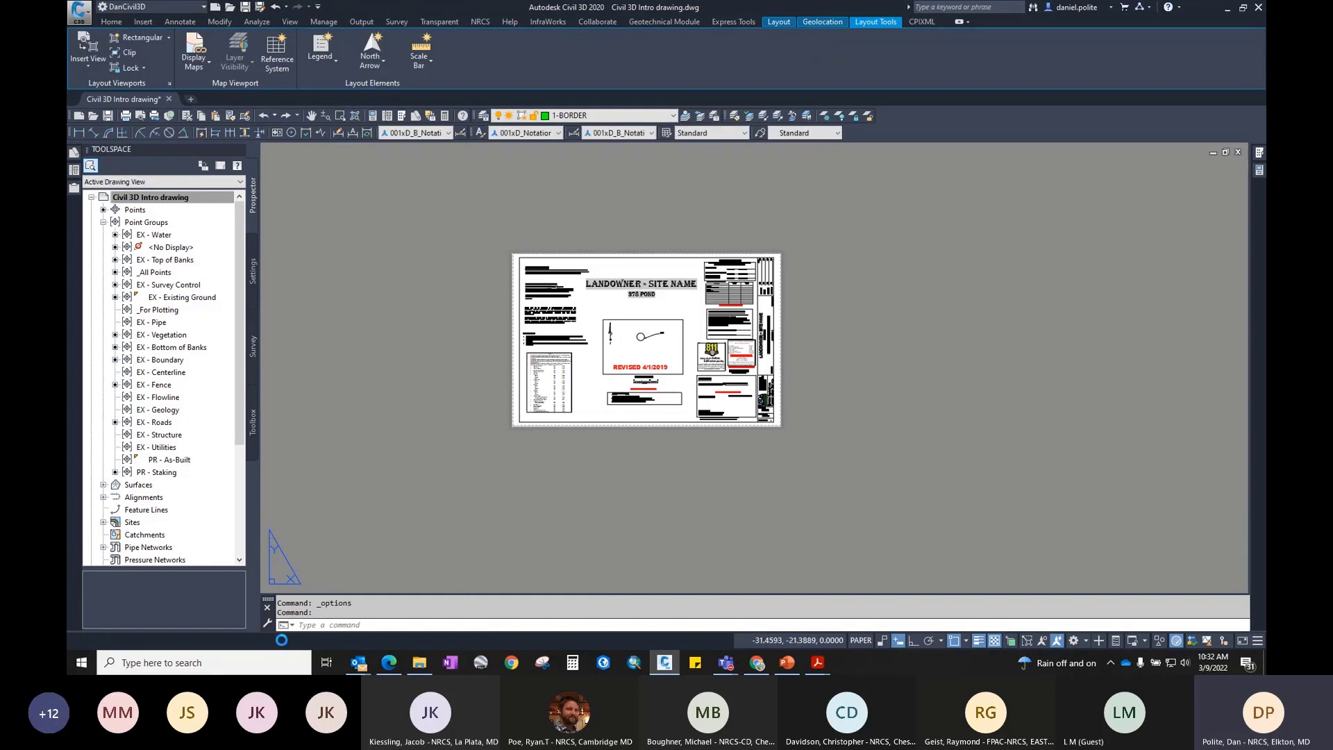
Step: Turn the display of the Layout and Model tabs back on in the display options
{"action": "right_click", "coordinate": [350, 482]}
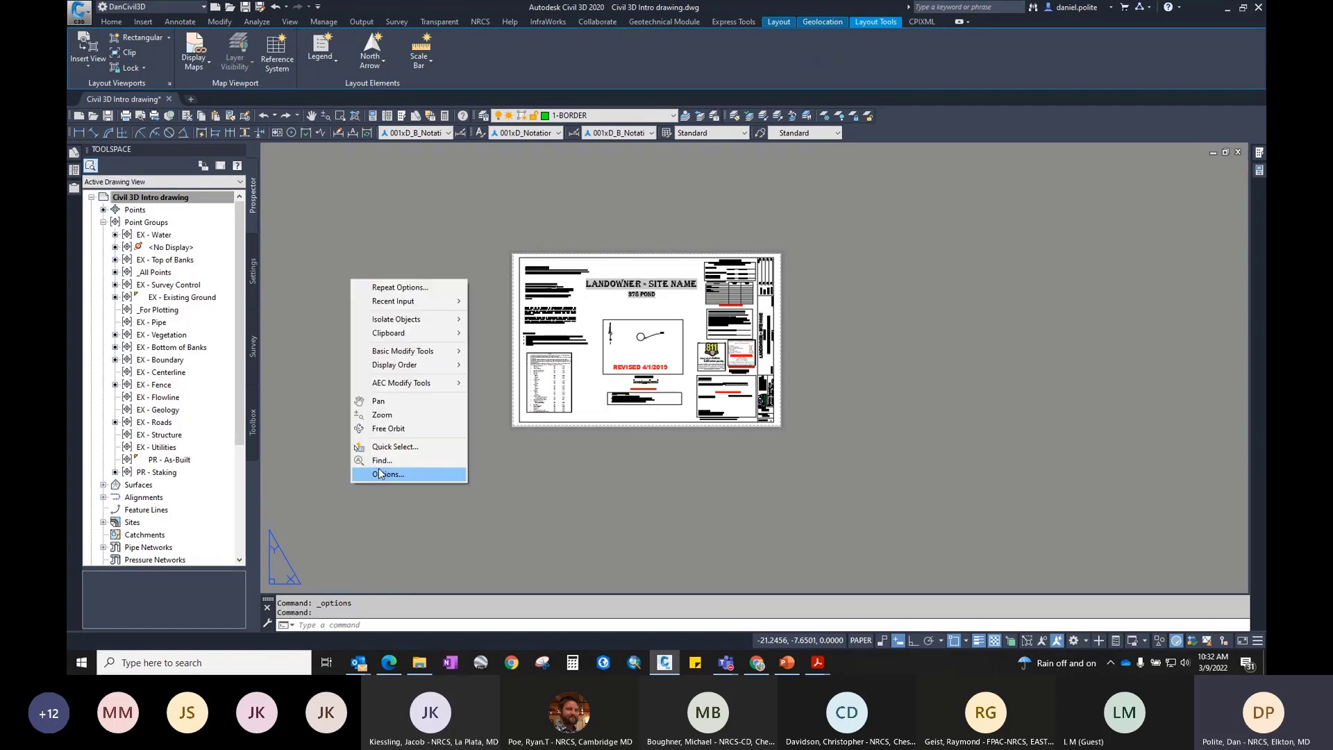
{"action": "left_click", "coordinate": [379, 473]}
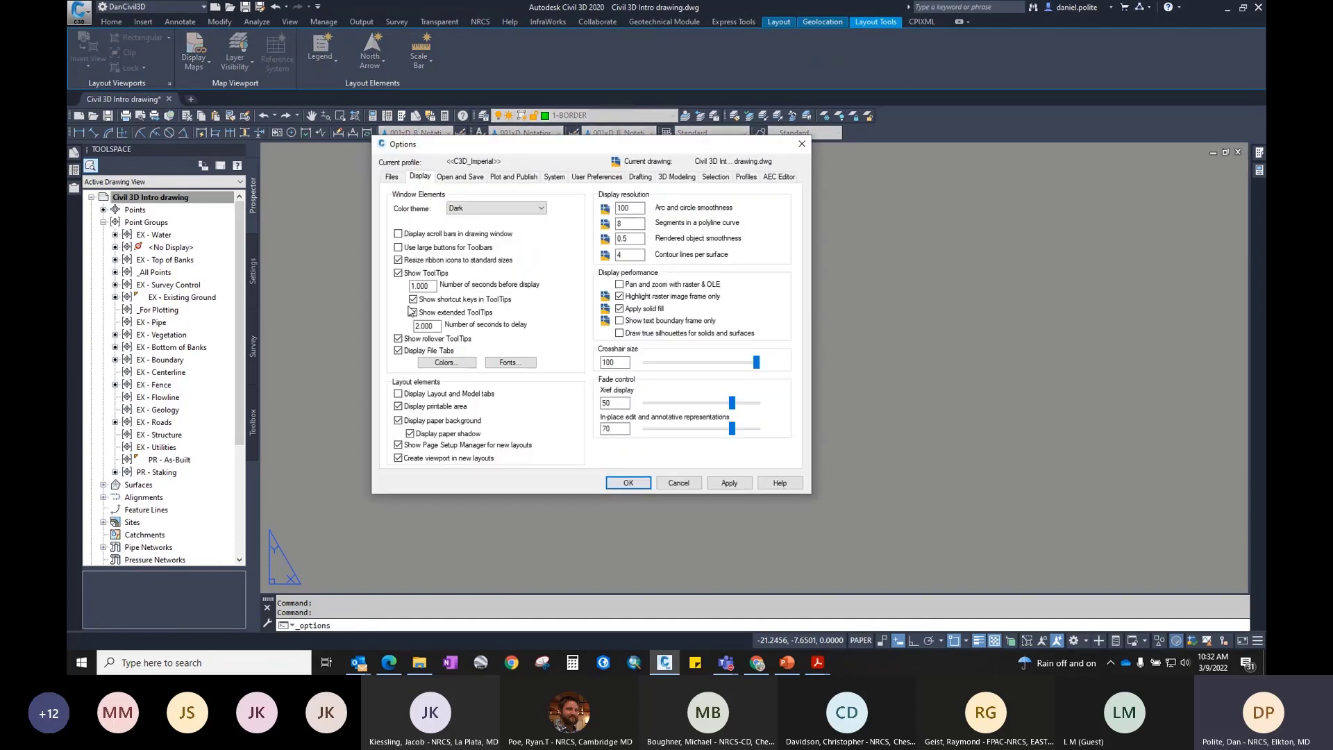
{"action": "left_click", "coordinate": [398, 394]}
{"action": "left_click", "coordinate": [731, 484]}
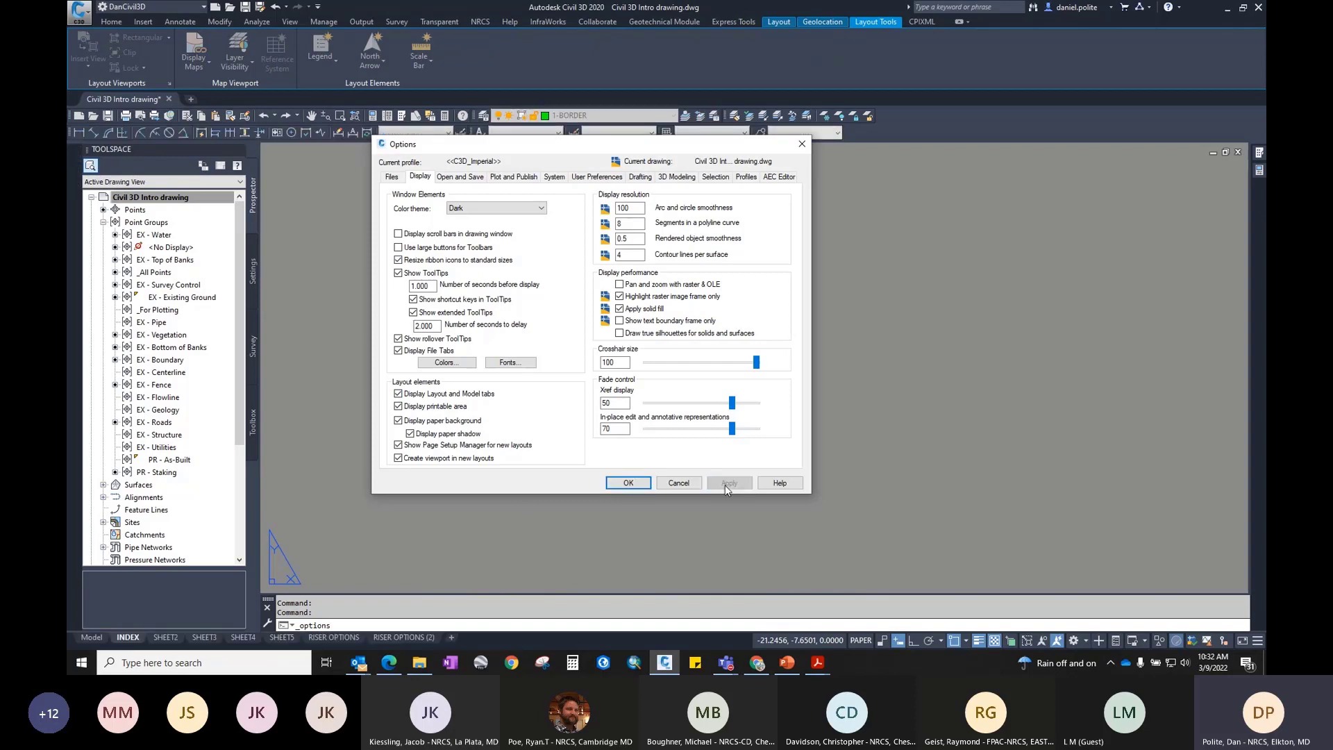
{"action": "left_click", "coordinate": [622, 481]}
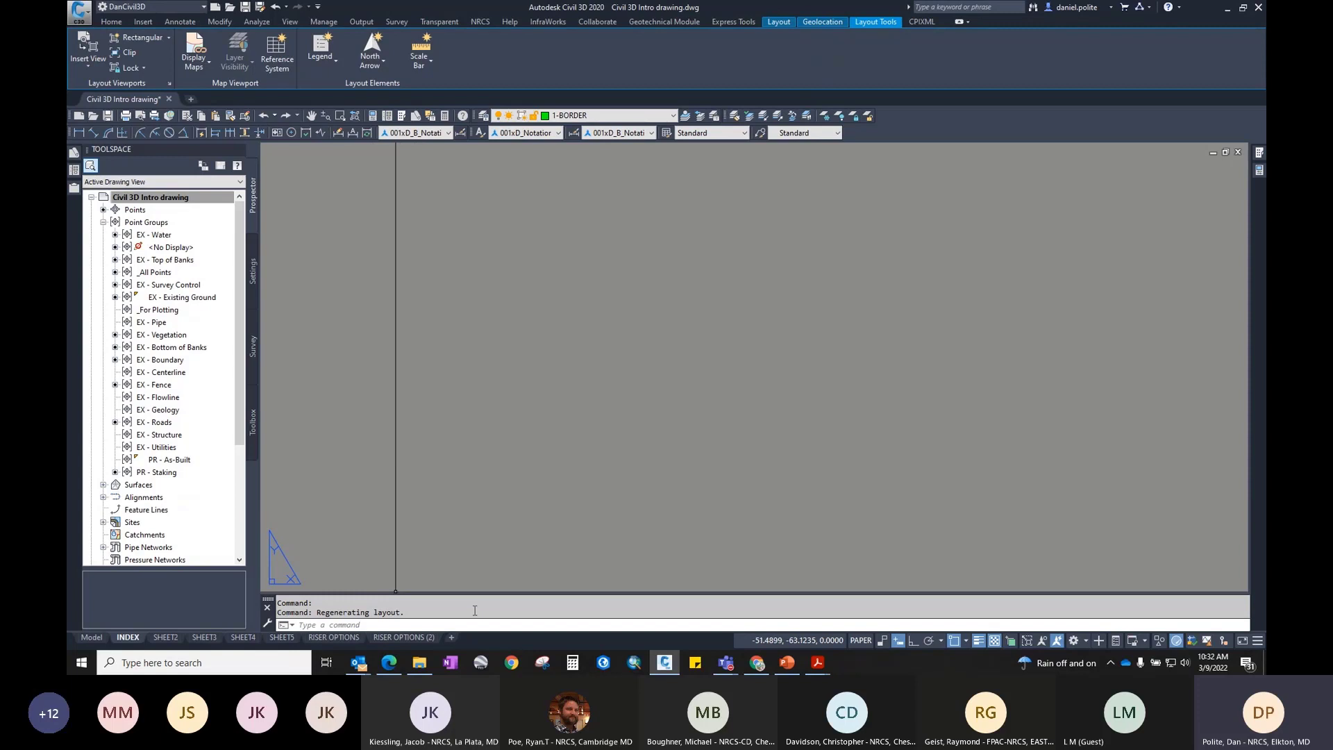
Step: Close the Command Line window and display it again
{"action": "key", "text": "ctrl+9"}
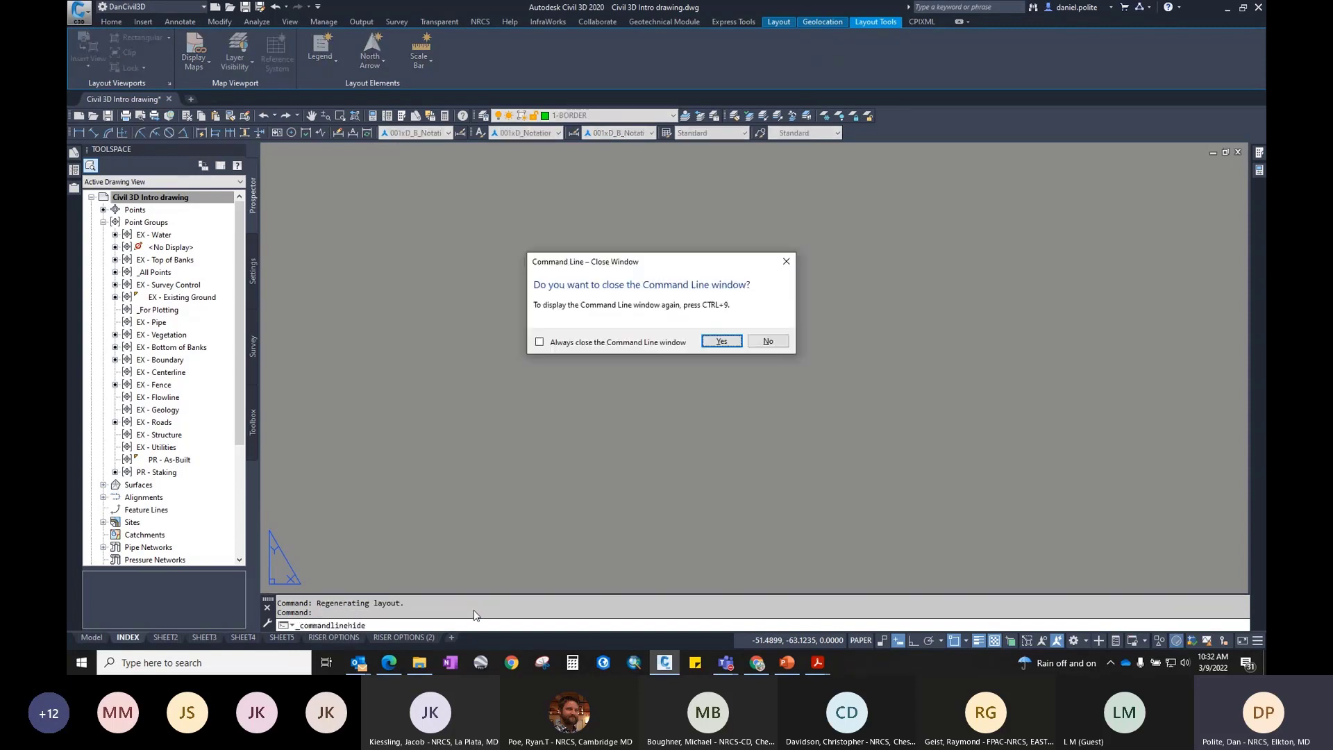
{"action": "left_click", "coordinate": [722, 341]}
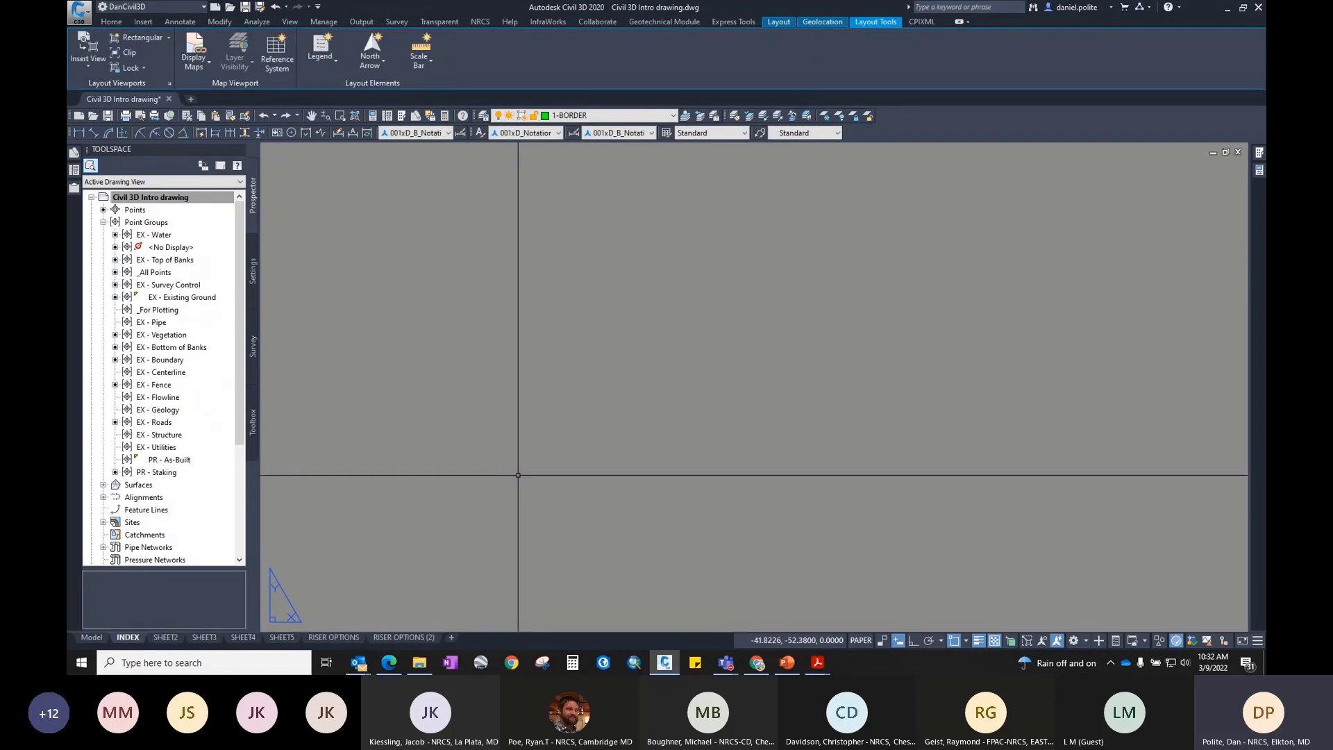
{"action": "key", "text": "ctrl+9"}
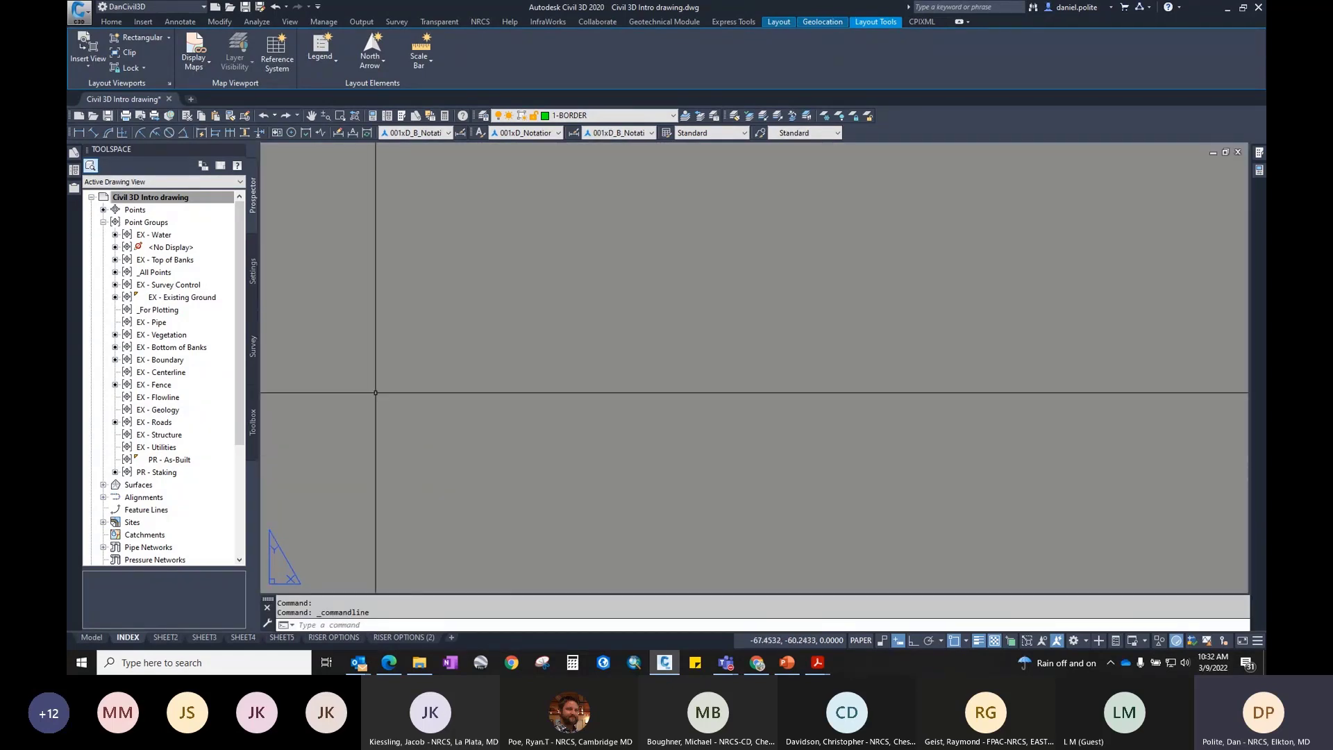
Step: Switch to model space and back to the INDEX layout, and add a new layout to the drawing
{"action": "left_click", "coordinate": [89, 637]}
{"action": "left_click", "coordinate": [134, 640]}
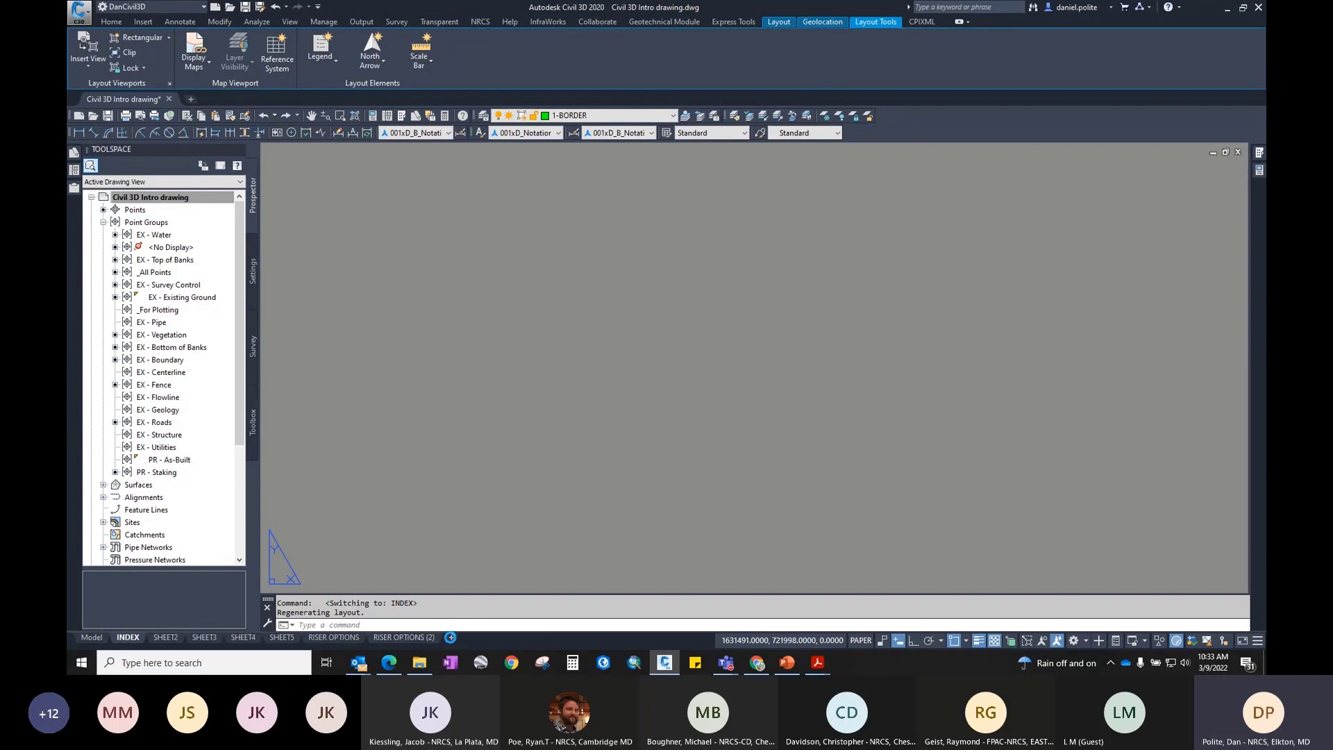
{"action": "left_click", "coordinate": [450, 637]}
{"action": "left_click", "coordinate": [451, 638]}
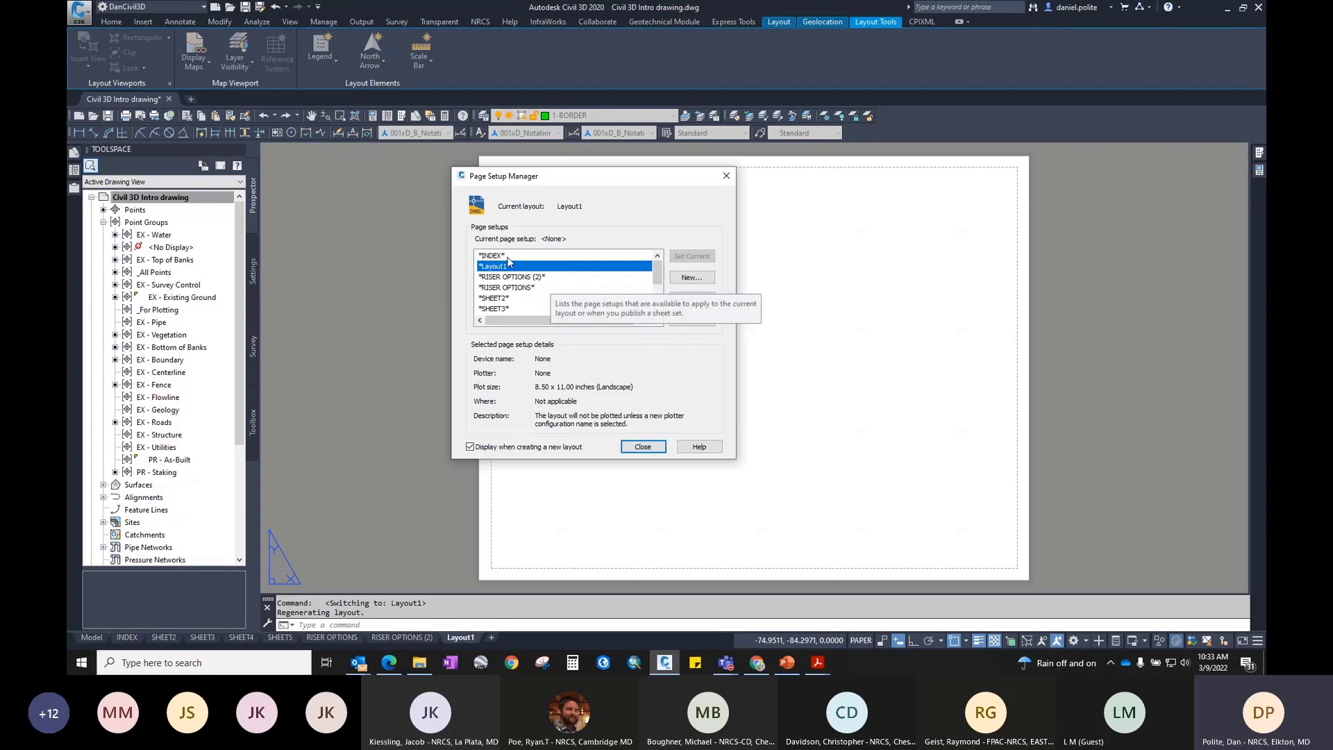
Step: Apply the INDEX page setup, 22 x 34 inches landscape, to the new layout and close the Page Setup Manager
{"action": "left_click", "coordinate": [502, 256]}
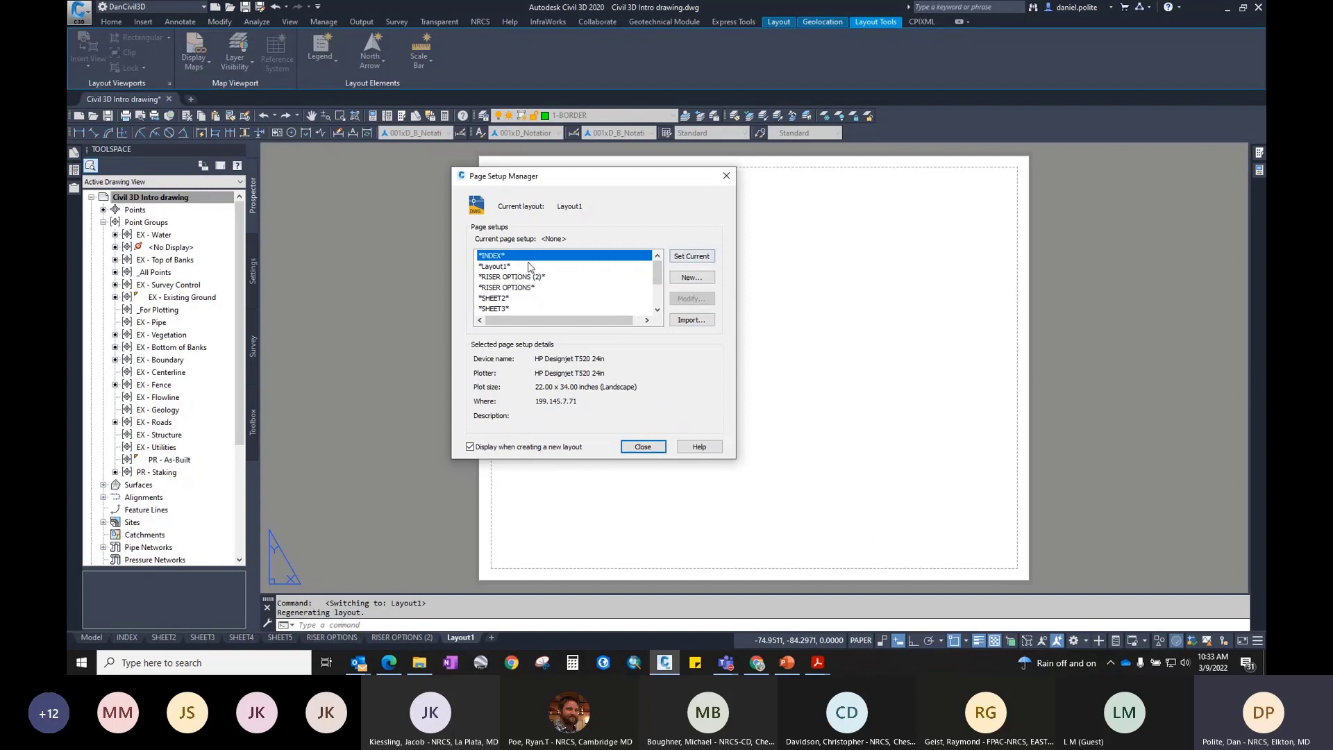
{"action": "left_click", "coordinate": [501, 268]}
{"action": "left_click", "coordinate": [501, 257]}
{"action": "left_click", "coordinate": [688, 256]}
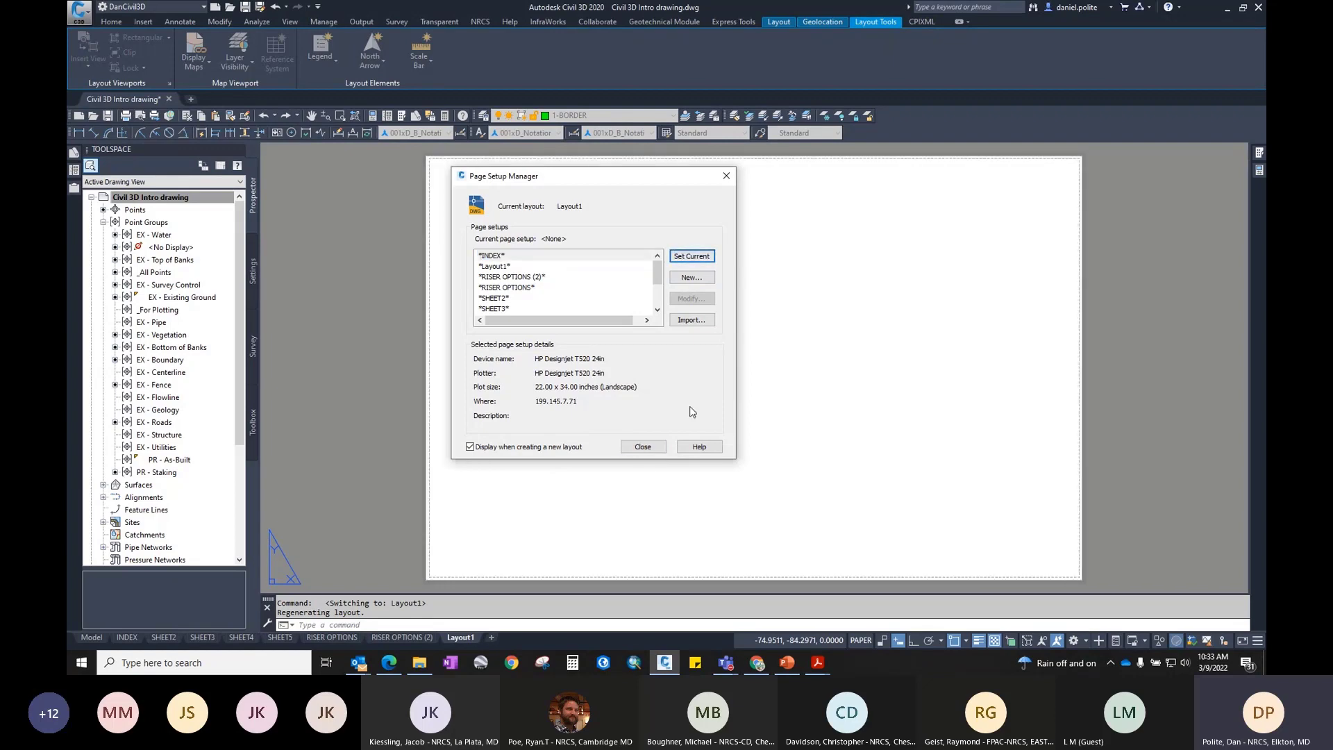
{"action": "left_click", "coordinate": [645, 447]}
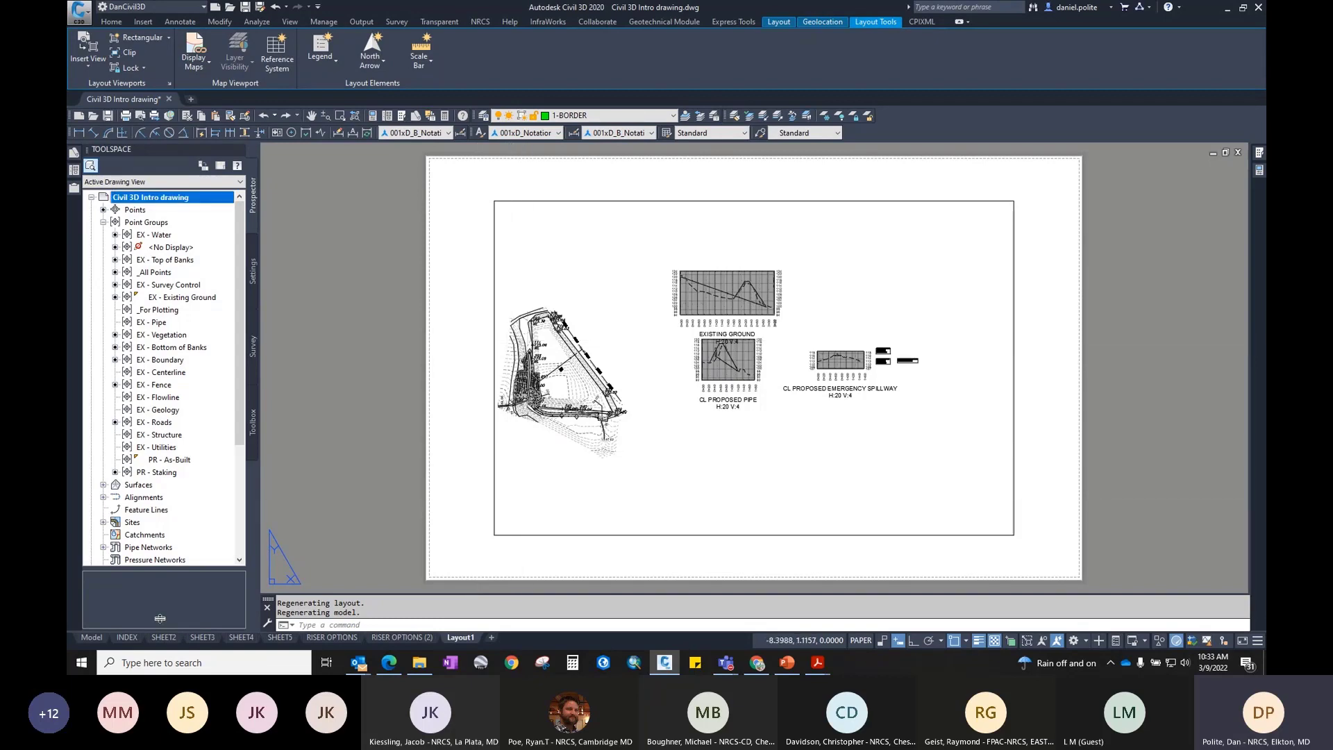
Step: Create a copy of the INDEX layout and place it after the last layout
{"action": "right_click", "coordinate": [128, 635]}
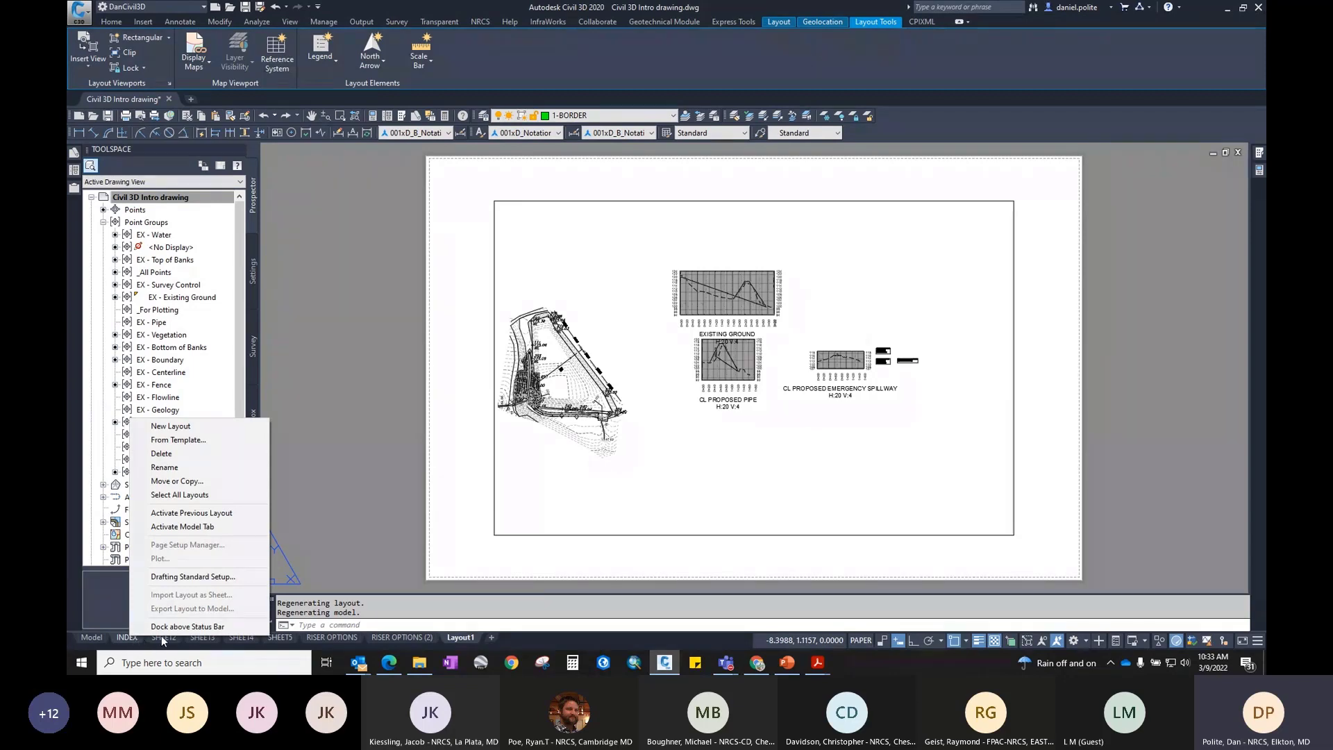
{"action": "left_click", "coordinate": [176, 483]}
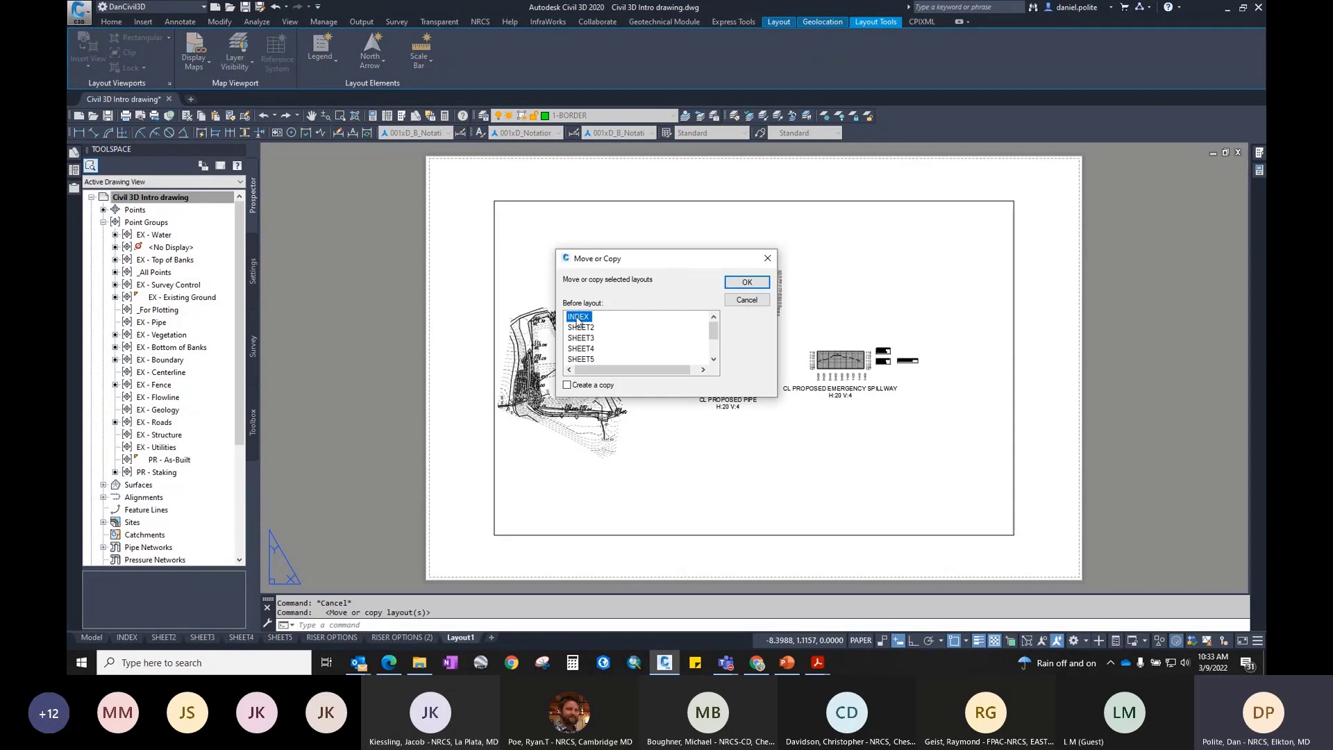
{"action": "left_click", "coordinate": [567, 385]}
{"action": "left_click_drag", "start_coordinate": [712, 326], "coordinate": [713, 366]}
{"action": "left_click", "coordinate": [590, 359]}
{"action": "left_click", "coordinate": [740, 280]}
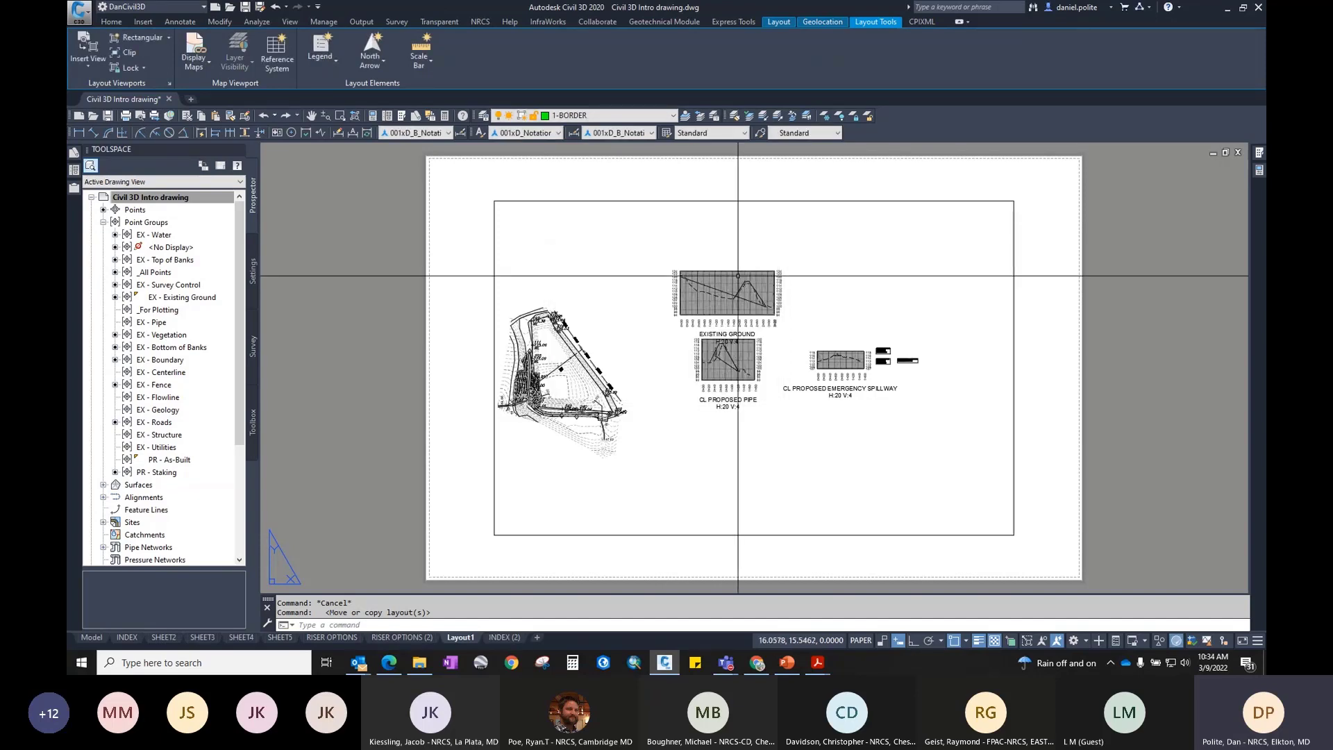
Step: Open the copied layout INDEX (2) and bring its whole sheet into view
{"action": "left_click", "coordinate": [511, 635]}
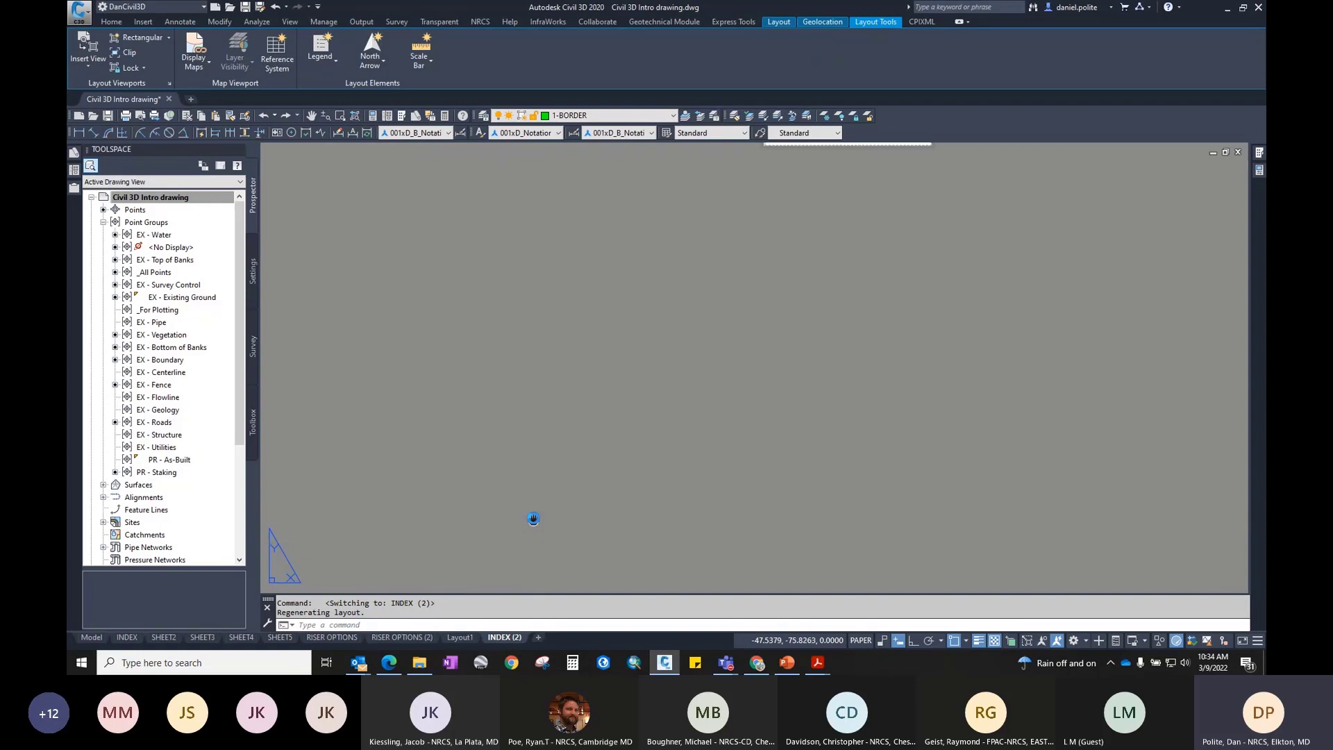
{"action": "scroll", "coordinate": [534, 499], "scroll_direction": "down", "scroll_amount": 4}
{"action": "scroll", "coordinate": [659, 317], "scroll_direction": "up", "scroll_amount": 8}
{"action": "middle_click_drag", "start_coordinate": [548, 351], "coordinate": [602, 333]}
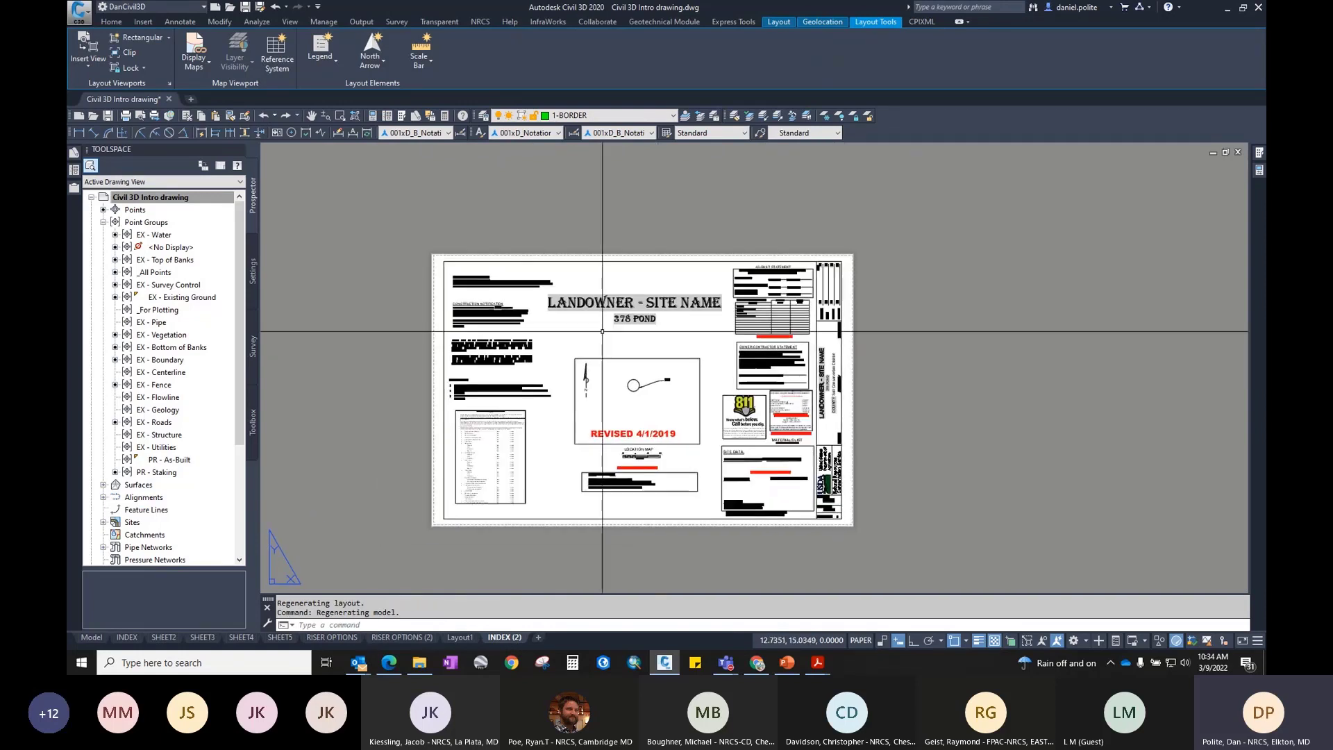
Step: Erase all notes, tables and viewports inside the border of the INDEX (2) layout, keeping only the border and title block
{"action": "left_click", "coordinate": [128, 637]}
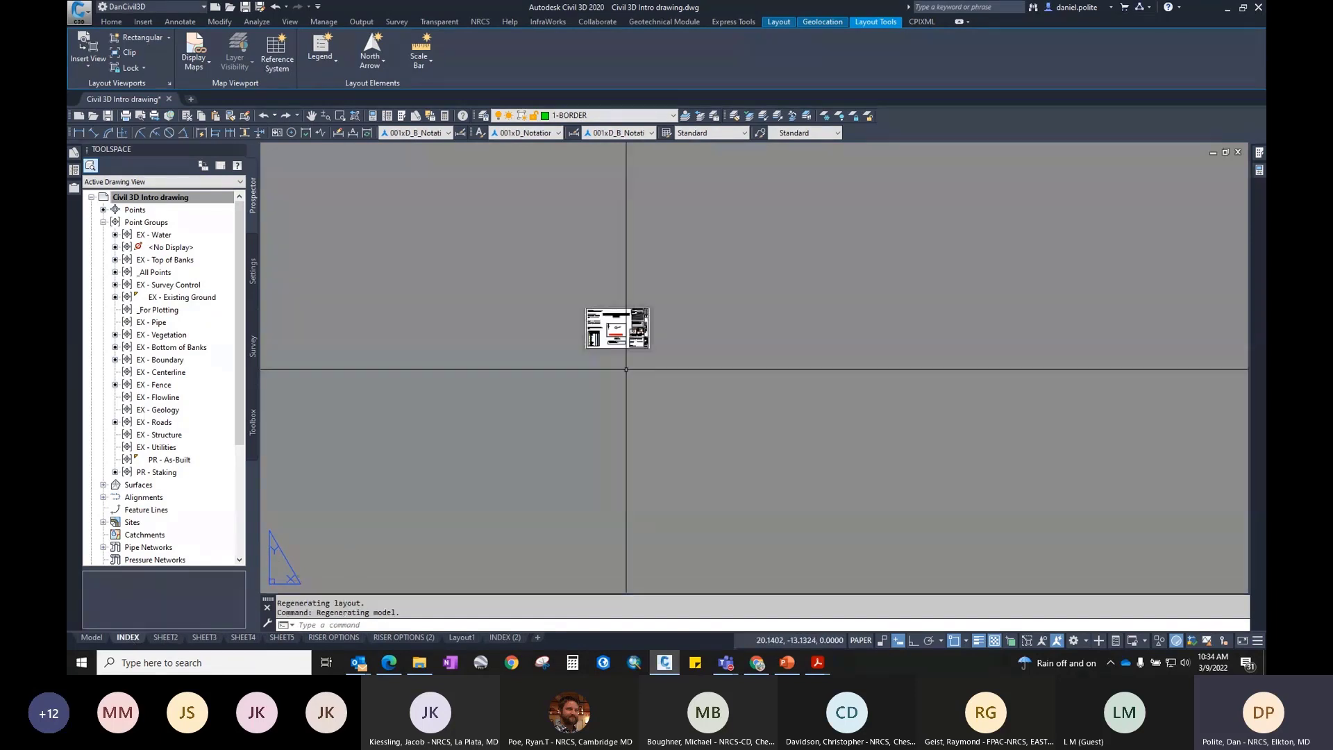
{"action": "left_click", "coordinate": [504, 637]}
{"action": "scroll", "coordinate": [692, 402], "scroll_direction": "up", "scroll_amount": 2}
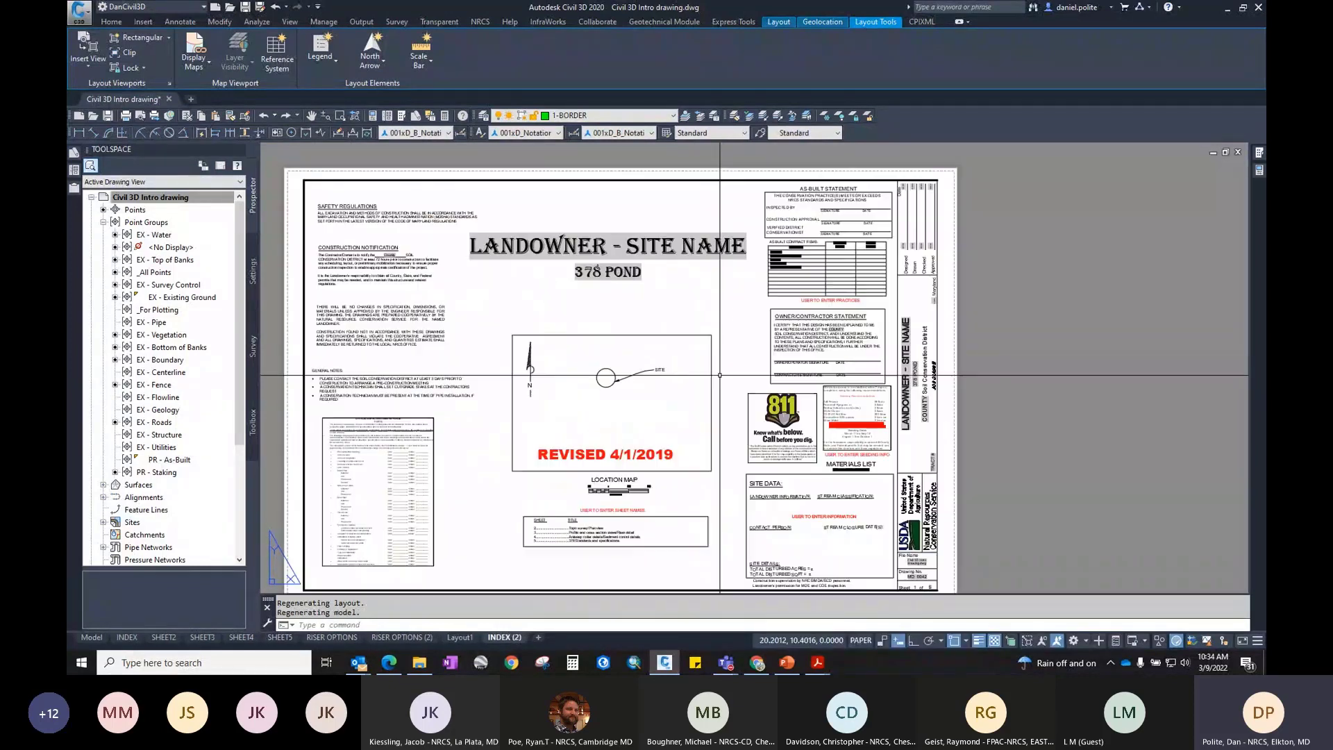
{"action": "scroll", "coordinate": [766, 339], "scroll_direction": "down", "scroll_amount": 2}
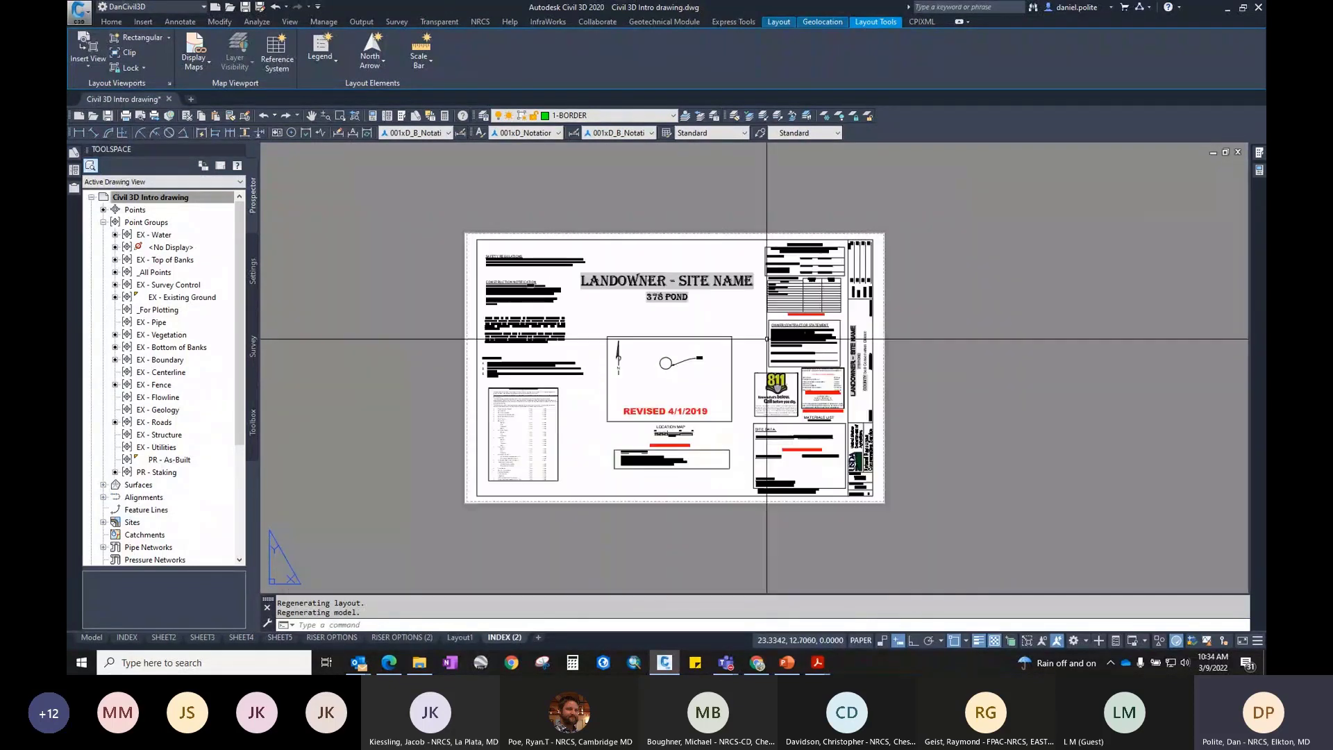
{"action": "left_click", "coordinate": [838, 494]}
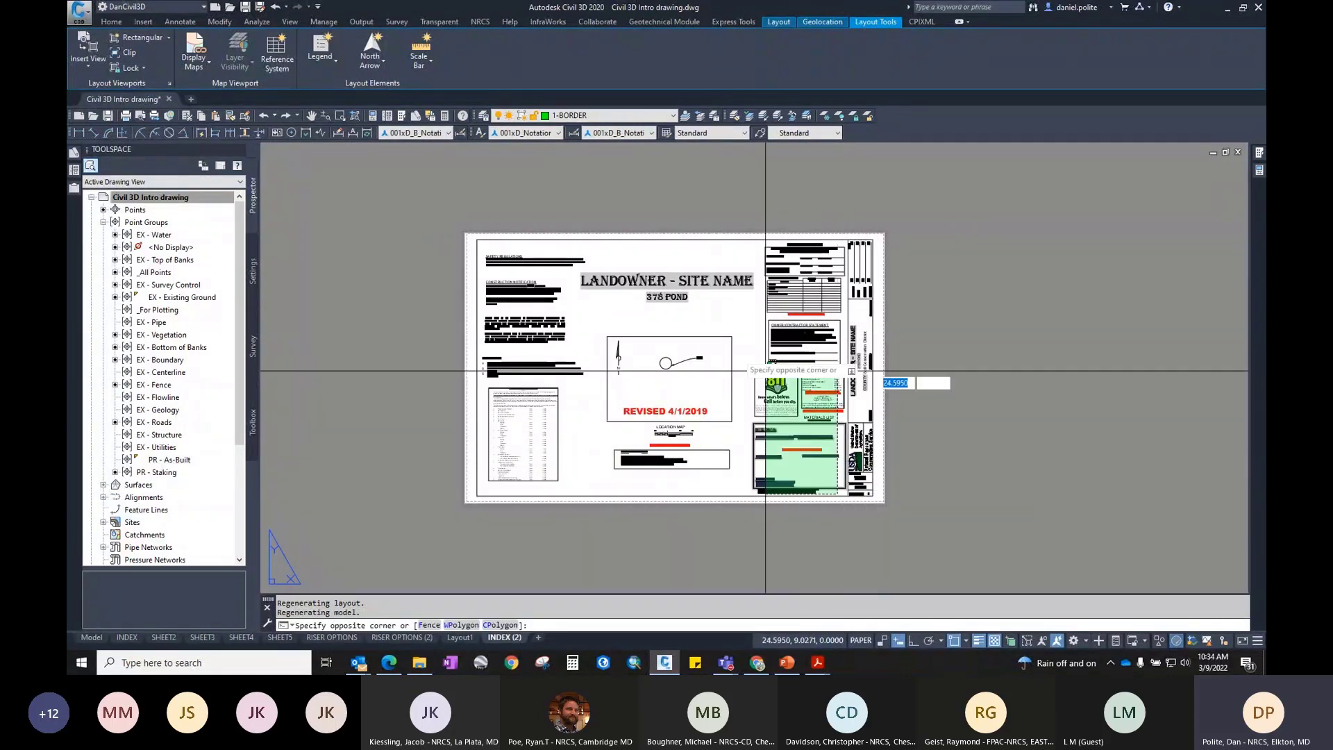
{"action": "left_click", "coordinate": [493, 249]}
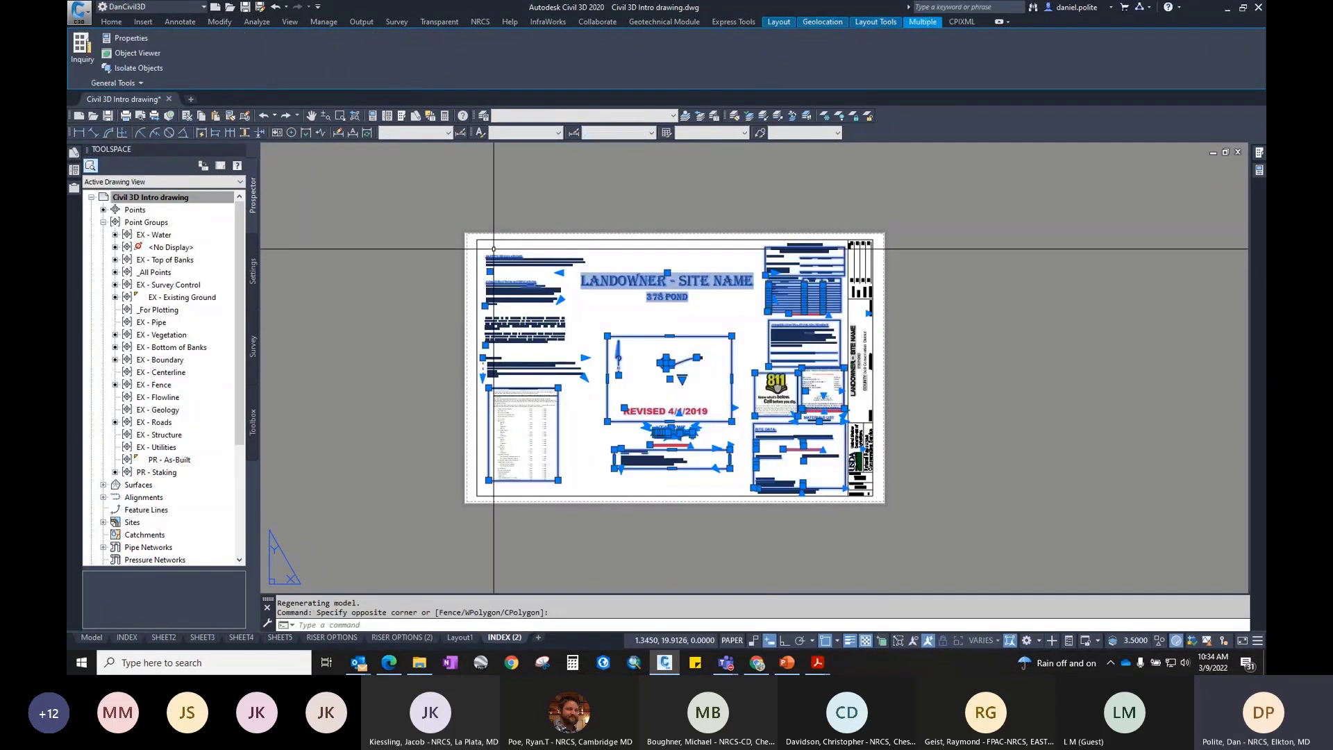
{"action": "key", "text": "Delete"}
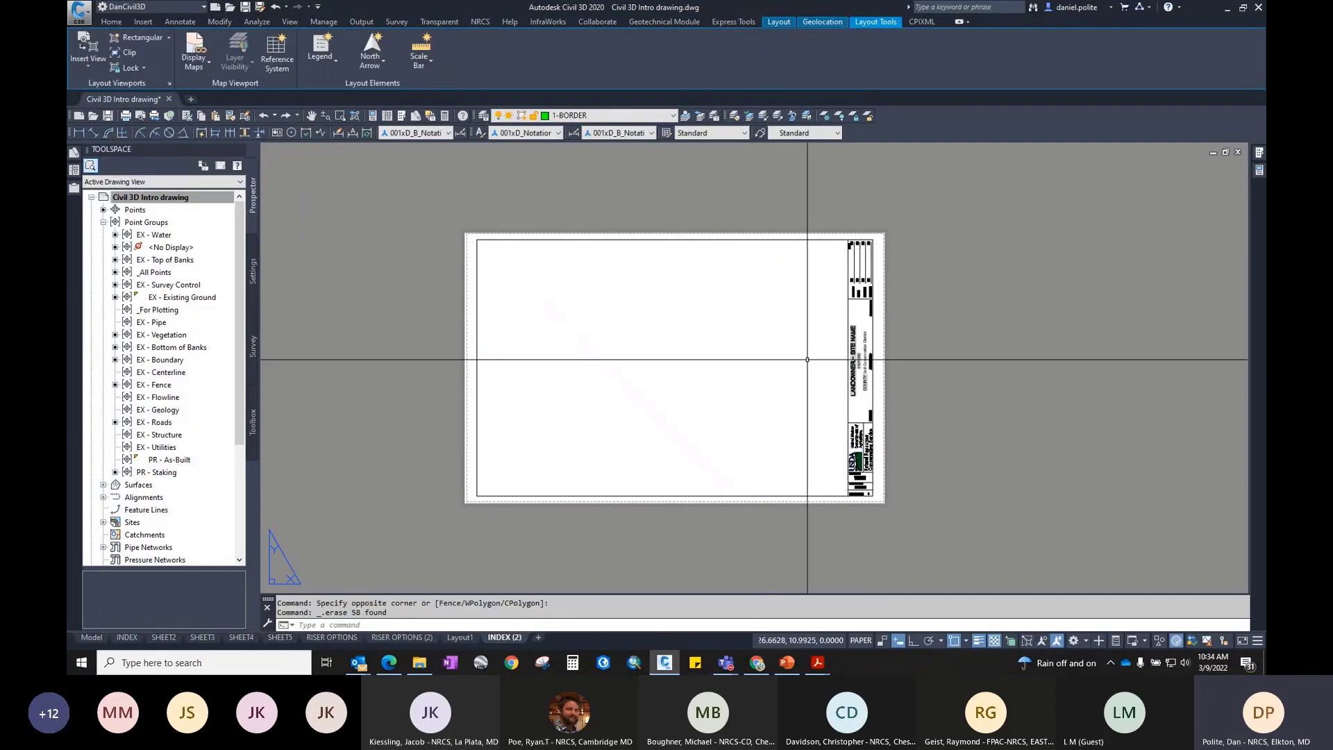
{"action": "scroll", "coordinate": [847, 362], "scroll_direction": "up", "scroll_amount": 3}
{"action": "scroll", "coordinate": [865, 357], "scroll_direction": "down", "scroll_amount": 4}
{"action": "scroll", "coordinate": [865, 327], "scroll_direction": "up", "scroll_amount": 2}
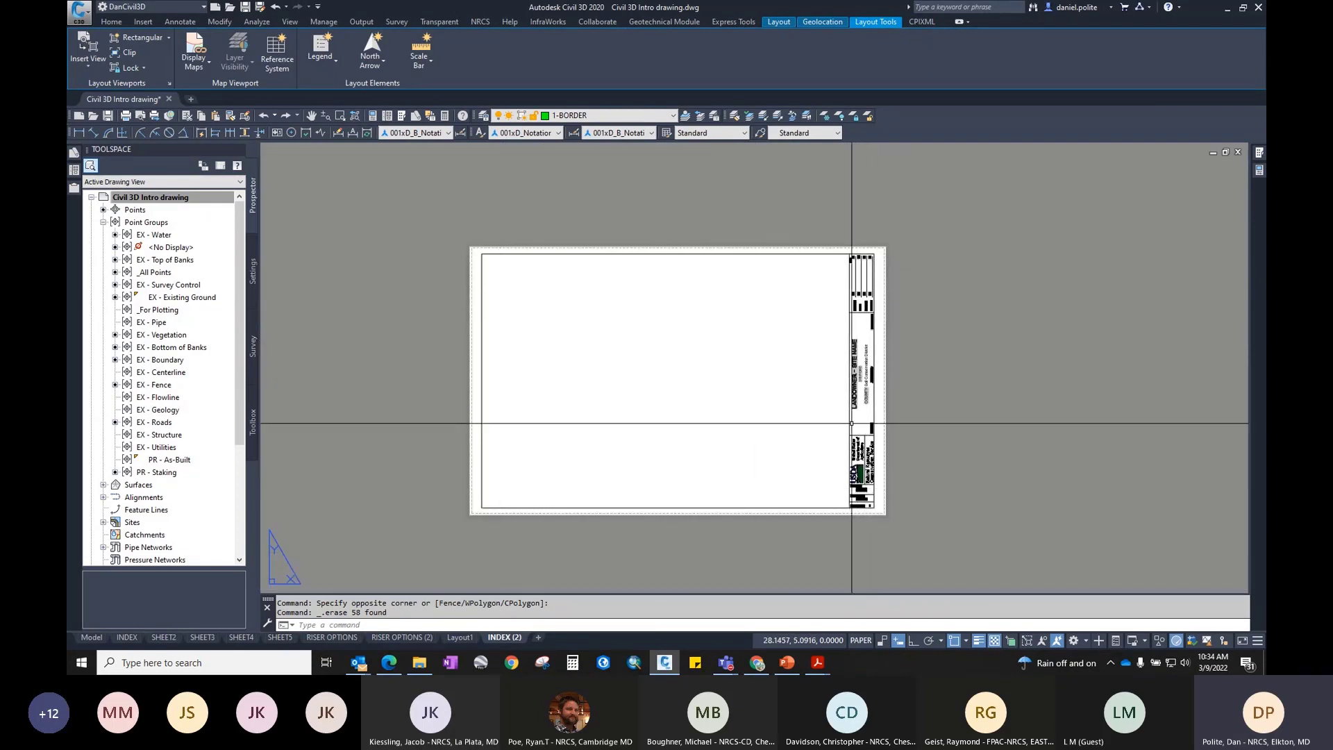
Step: Add a new blank layout after the INDEX (2) layout
{"action": "right_click", "coordinate": [506, 638]}
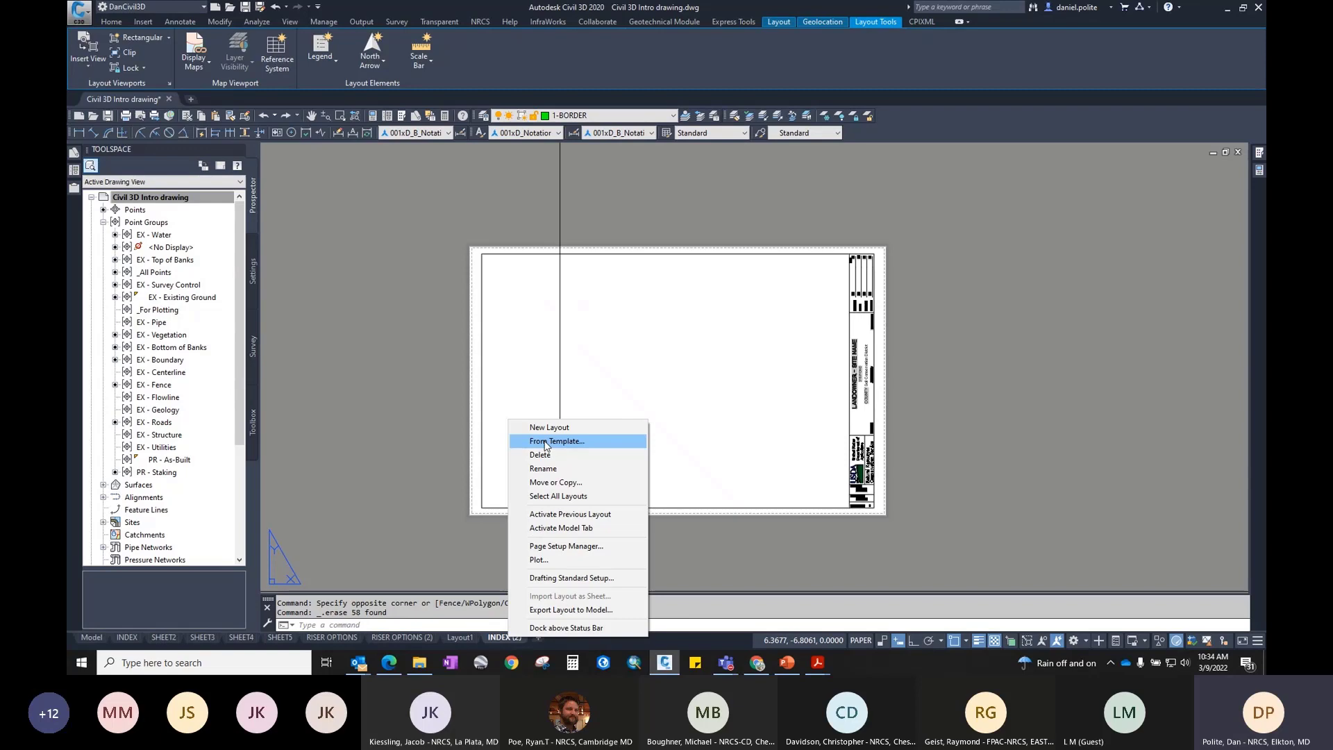
{"action": "left_click", "coordinate": [695, 547]}
{"action": "left_click", "coordinate": [605, 559]}
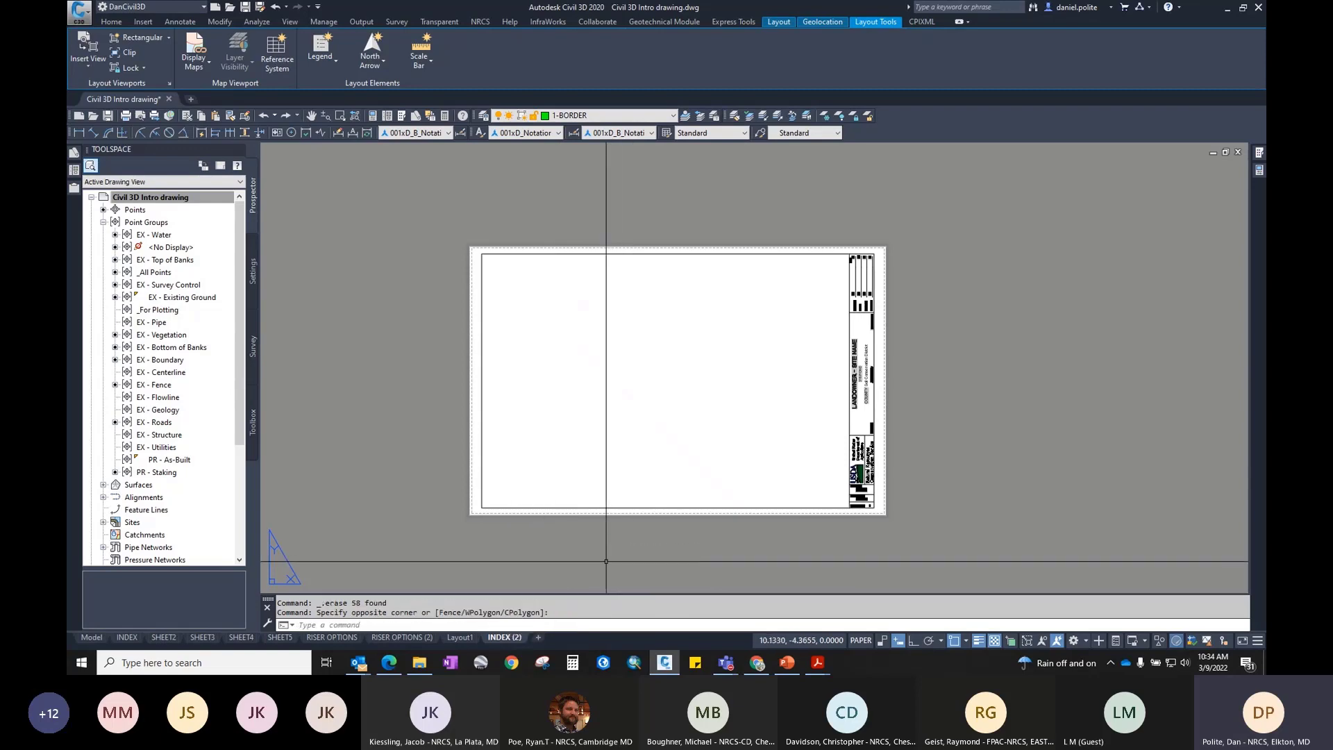
{"action": "left_click", "coordinate": [539, 636]}
Step: Insert the Index layout from the template MD_0035_C3D_BLANK-20-8.5x11.dwt and open the inserted layout
{"action": "right_click", "coordinate": [538, 635]}
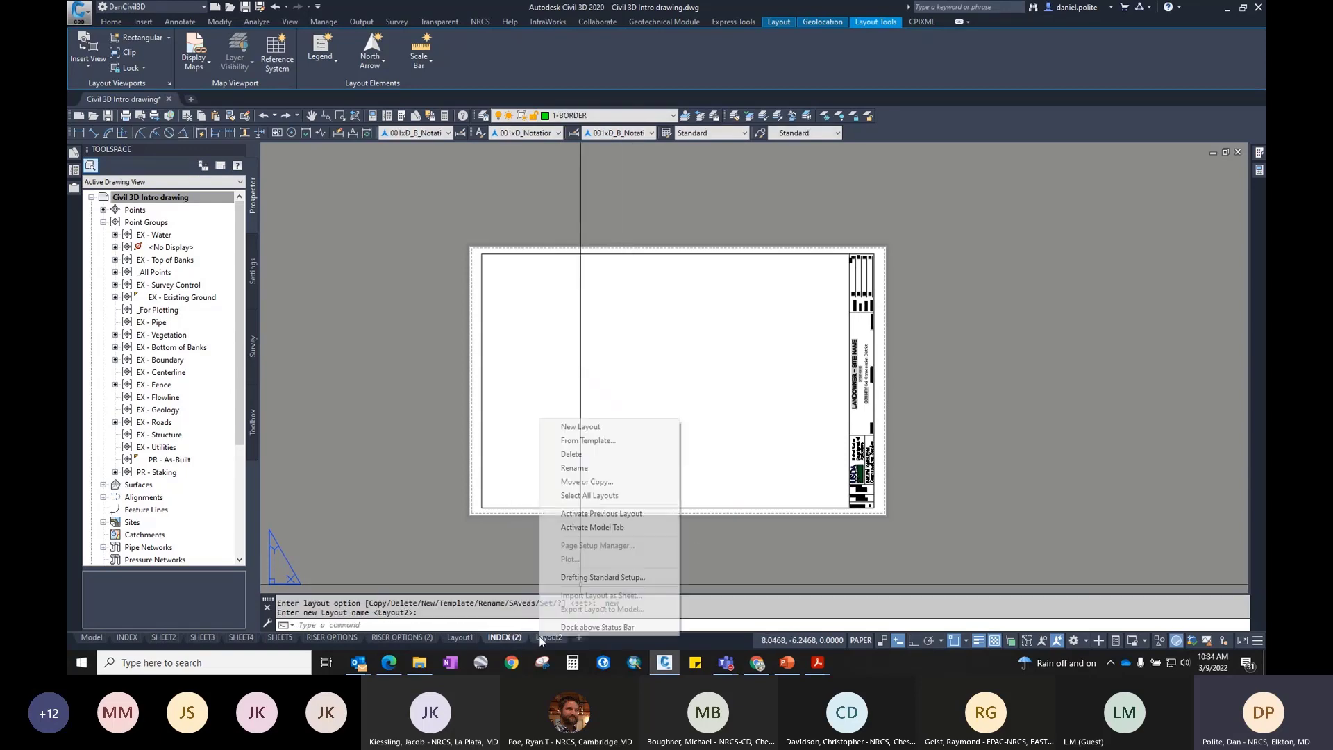
{"action": "left_click", "coordinate": [585, 442]}
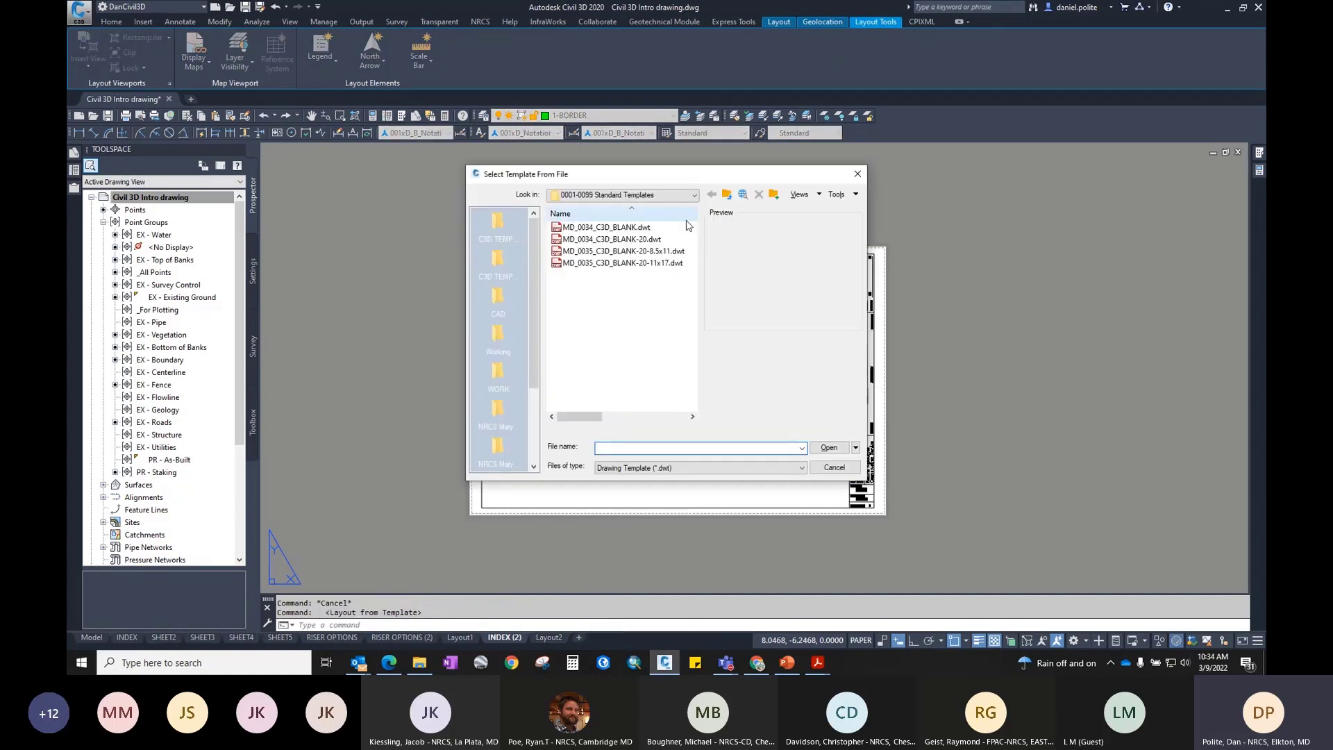
{"action": "left_click", "coordinate": [627, 253]}
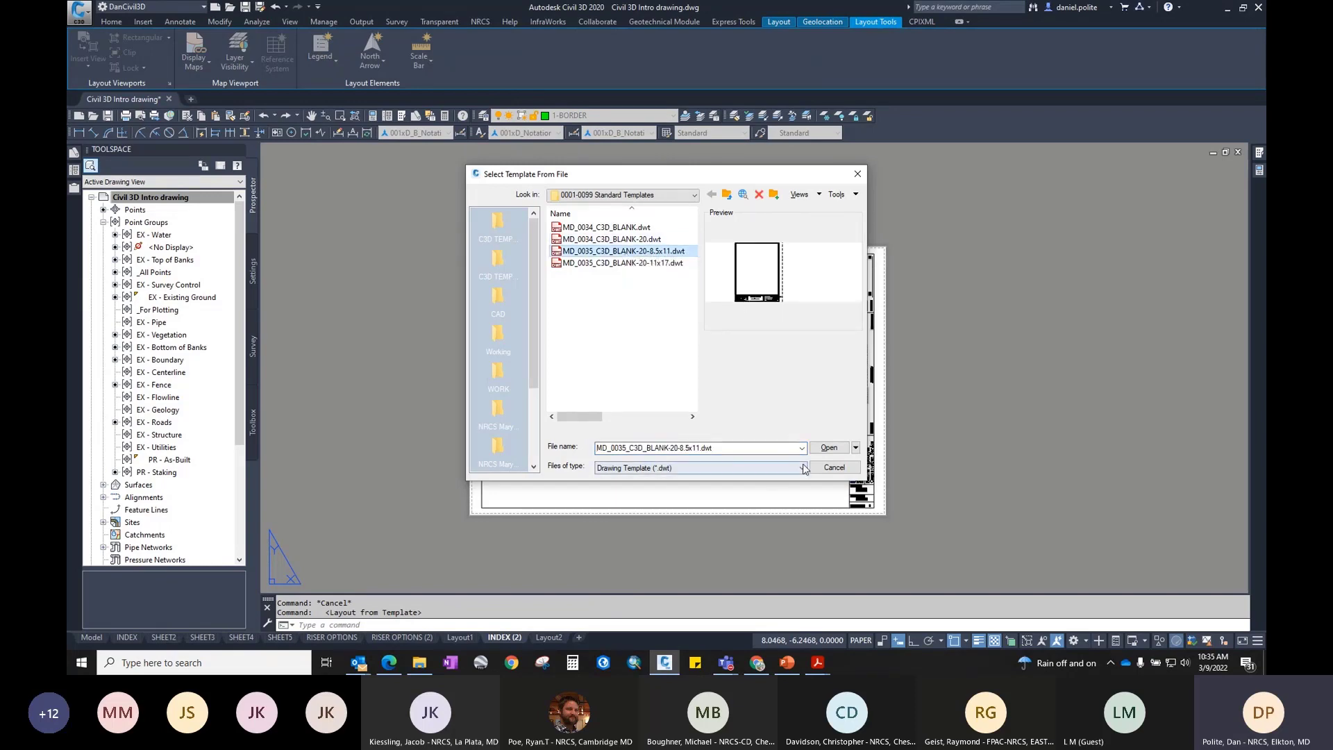
{"action": "left_click", "coordinate": [827, 448]}
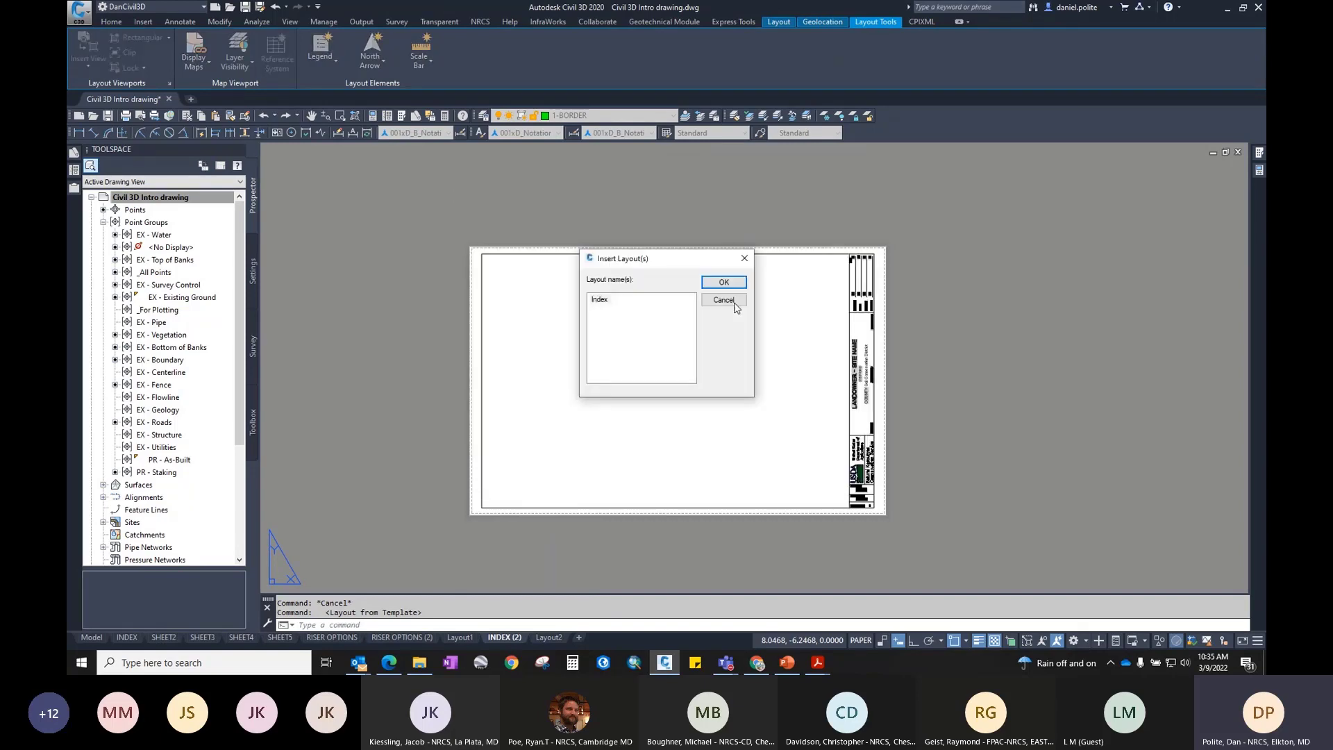
{"action": "left_click", "coordinate": [720, 283]}
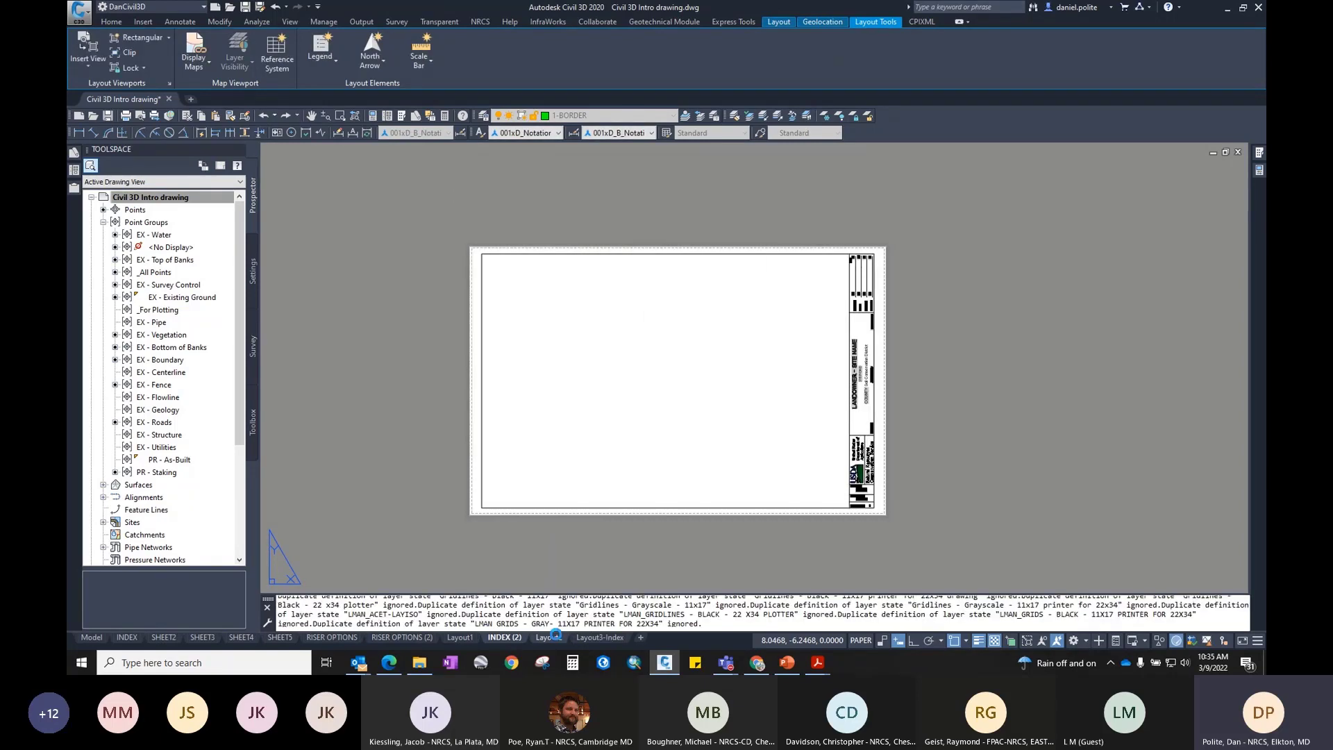
{"action": "left_click", "coordinate": [606, 635]}
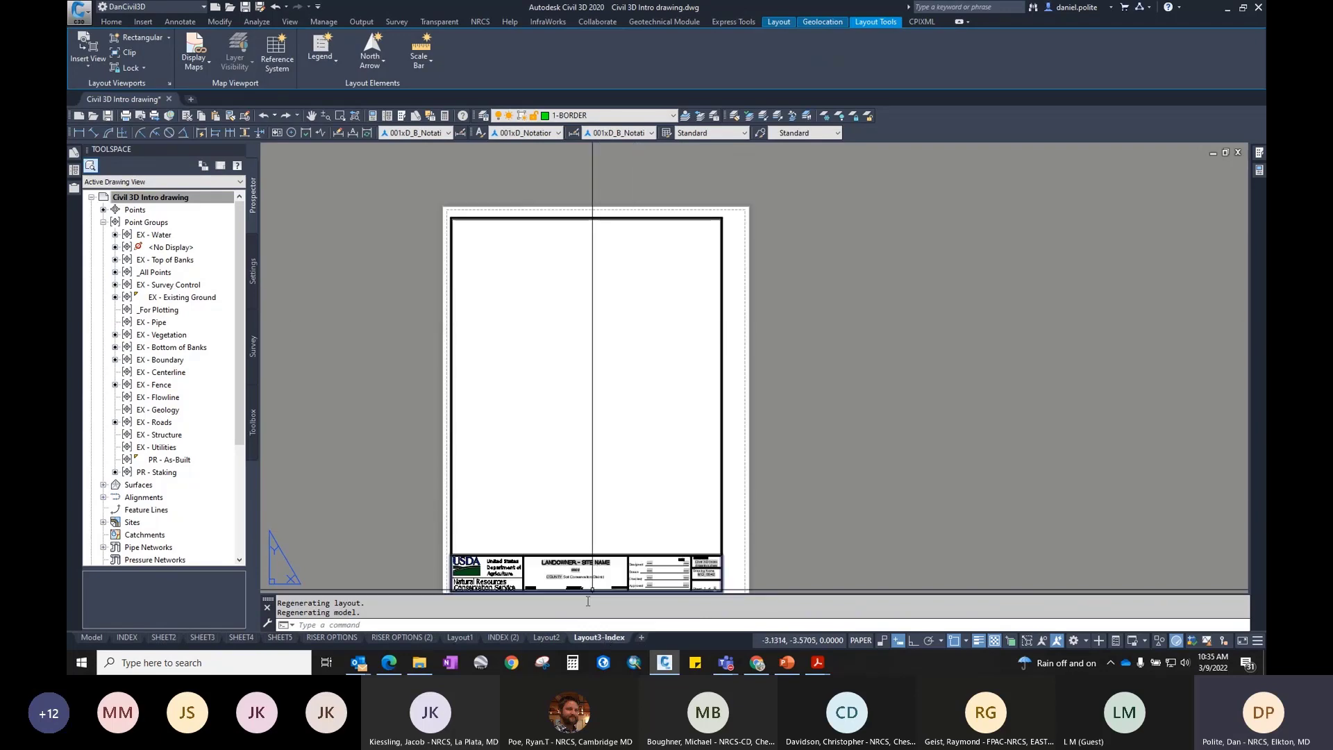
Step: Open the blank Layout2, dismiss its Page Setup Manager, and delete the layout
{"action": "left_click", "coordinate": [551, 640]}
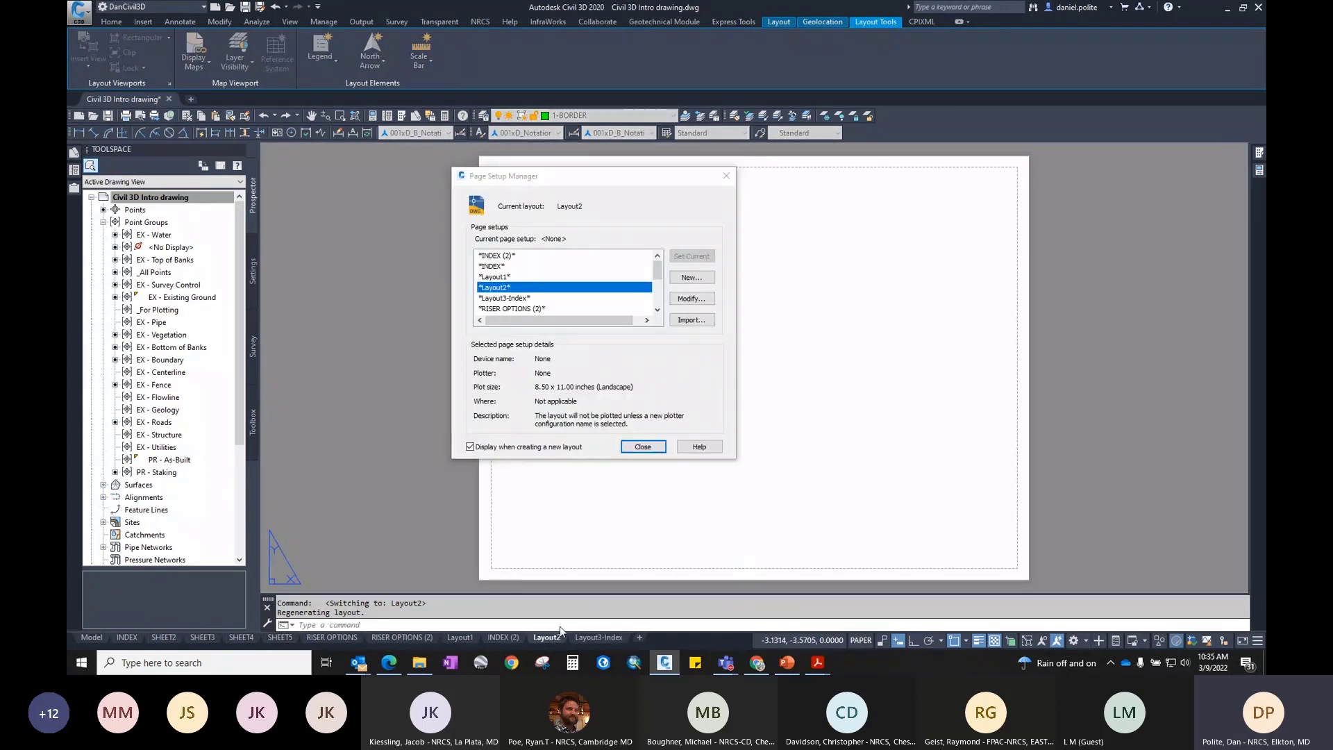
{"action": "left_click", "coordinate": [638, 448]}
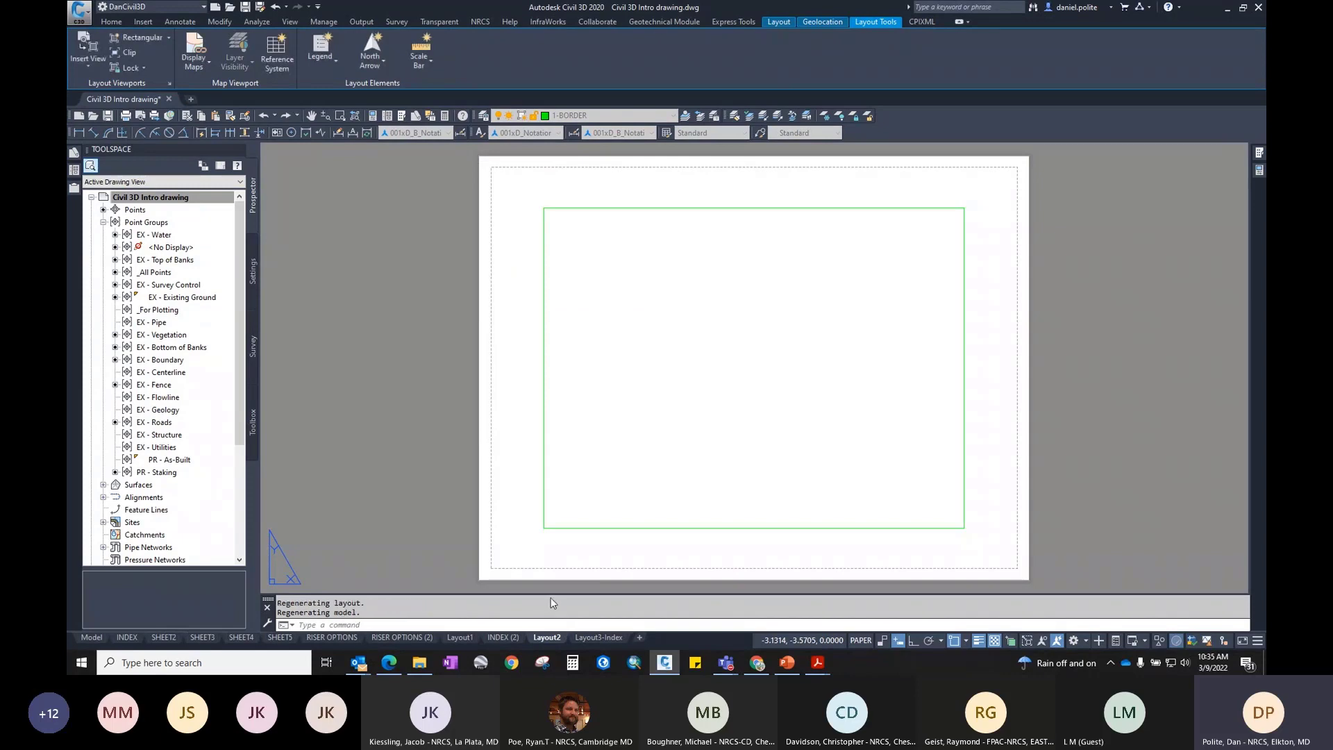
{"action": "right_click", "coordinate": [547, 637]}
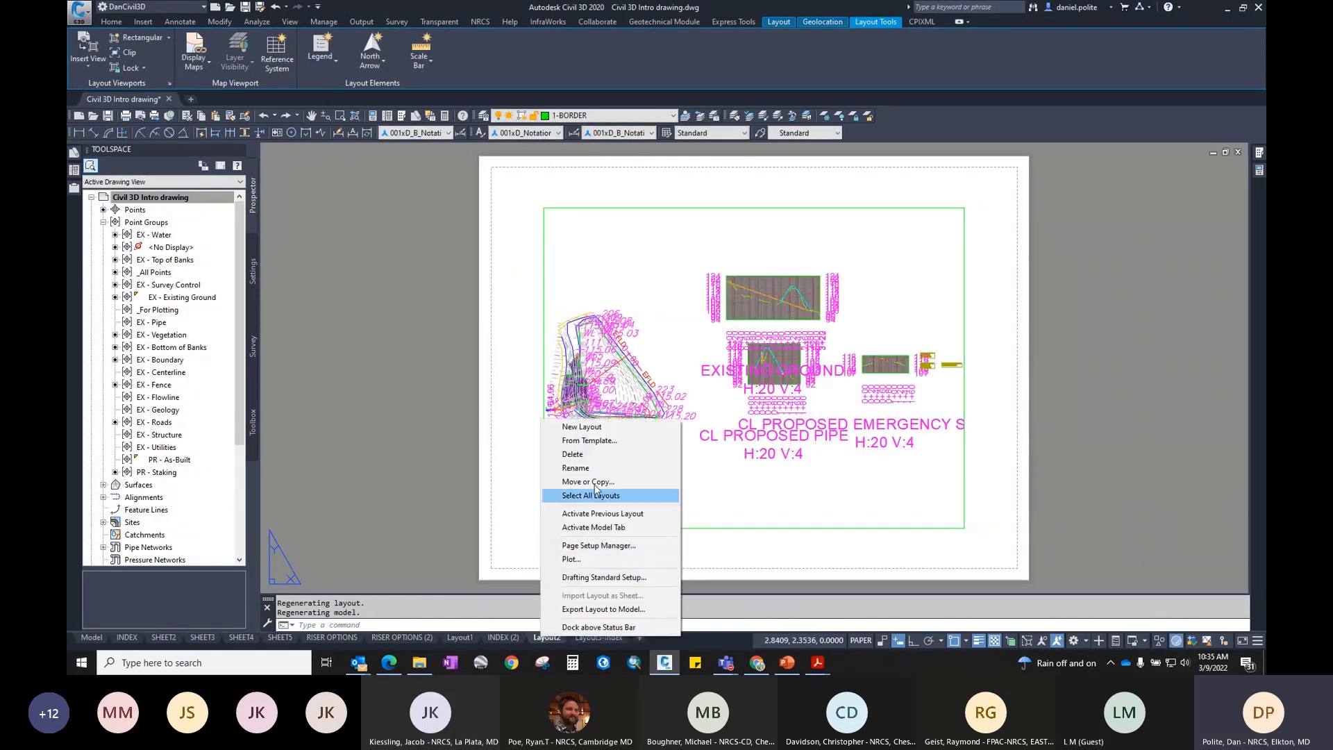
{"action": "left_click", "coordinate": [576, 454]}
{"action": "left_click", "coordinate": [683, 375]}
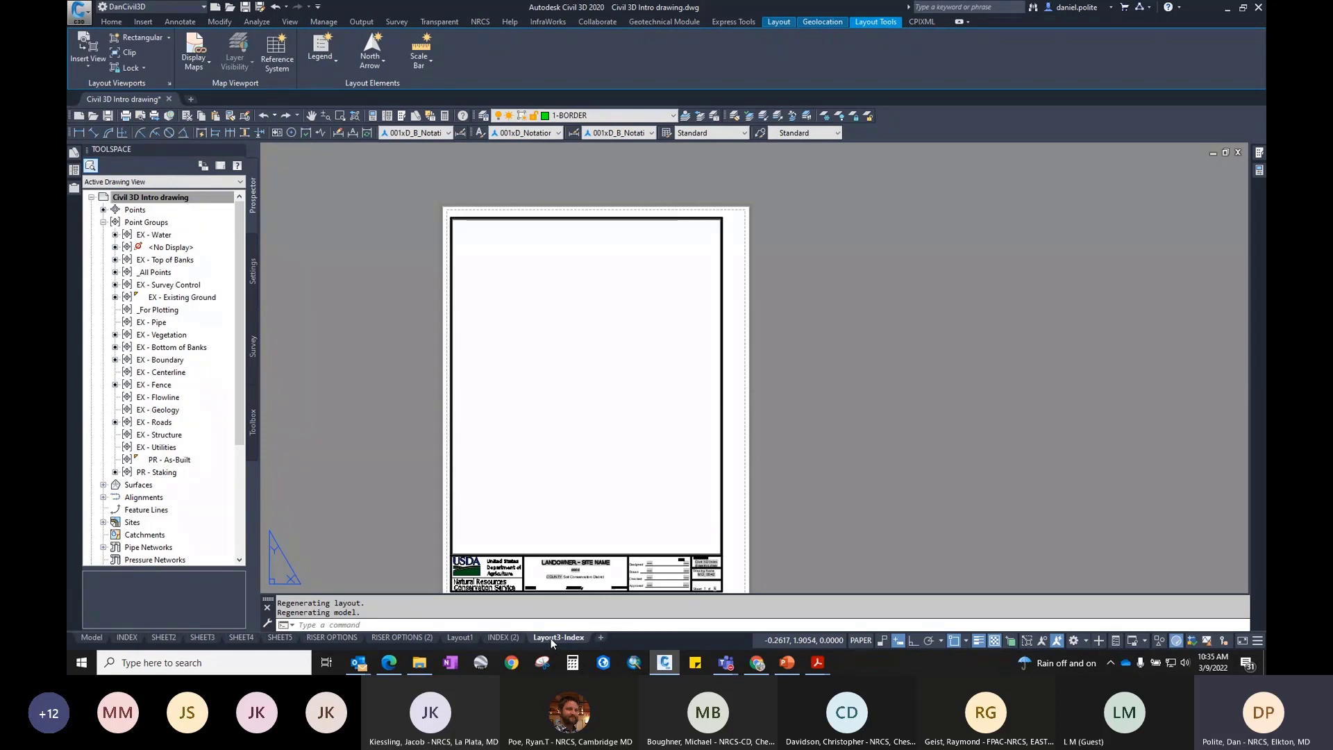
Step: Review the page setup of Layout3-Index, preview its plot, and accept the existing settings
{"action": "right_click", "coordinate": [551, 640]}
{"action": "left_click", "coordinate": [606, 547]}
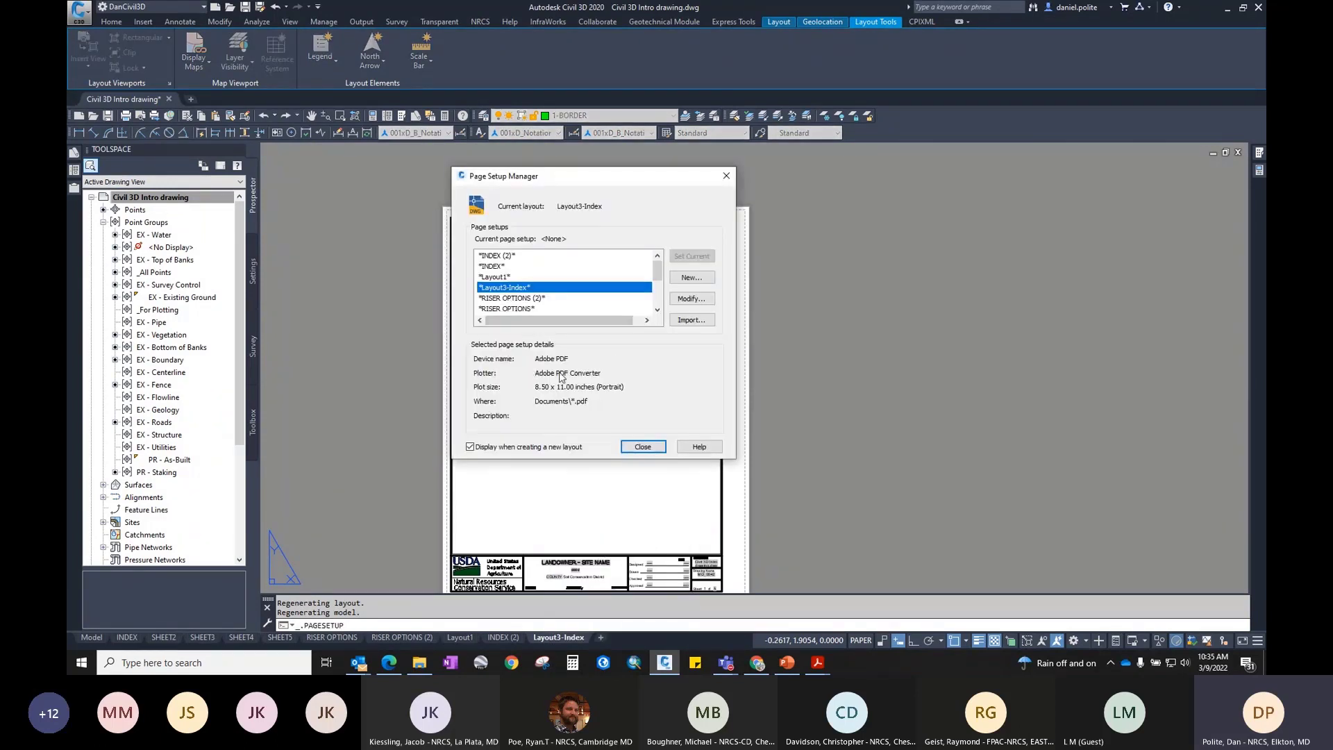
{"action": "left_click", "coordinate": [685, 298]}
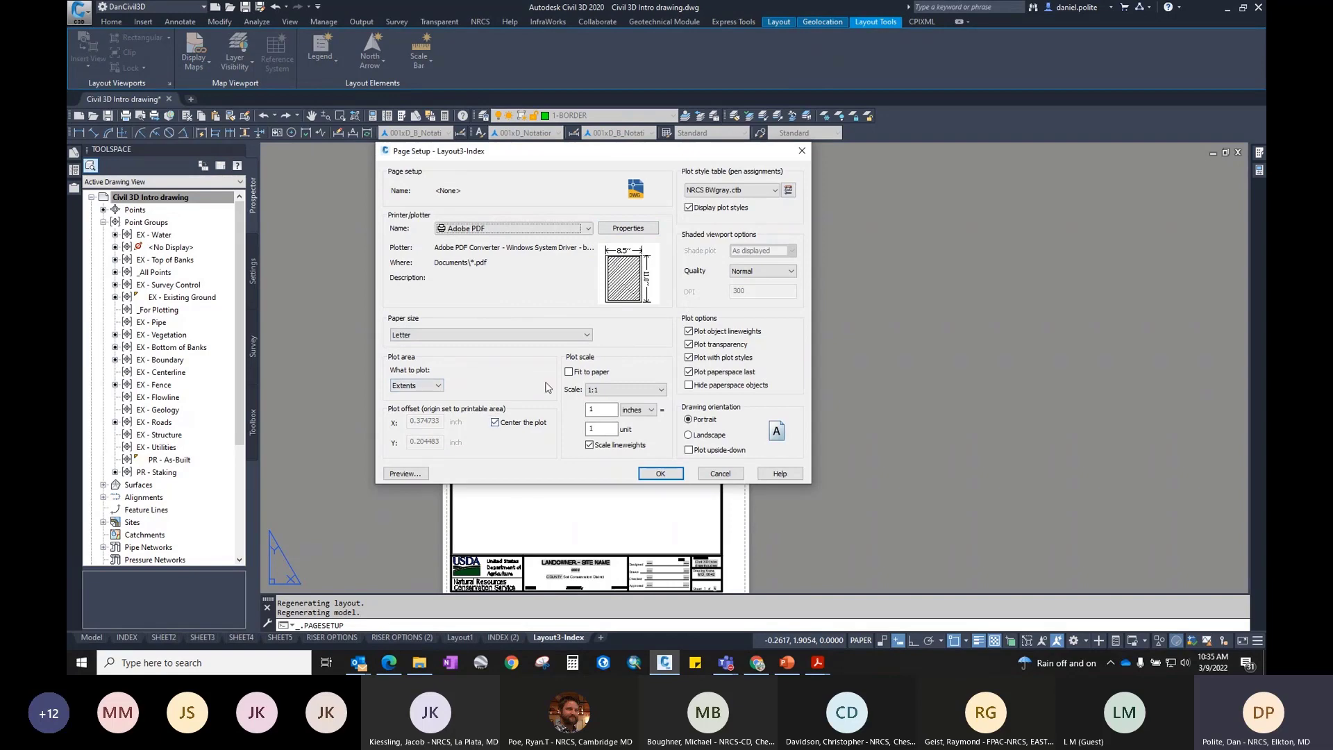
{"action": "left_click", "coordinate": [423, 475]}
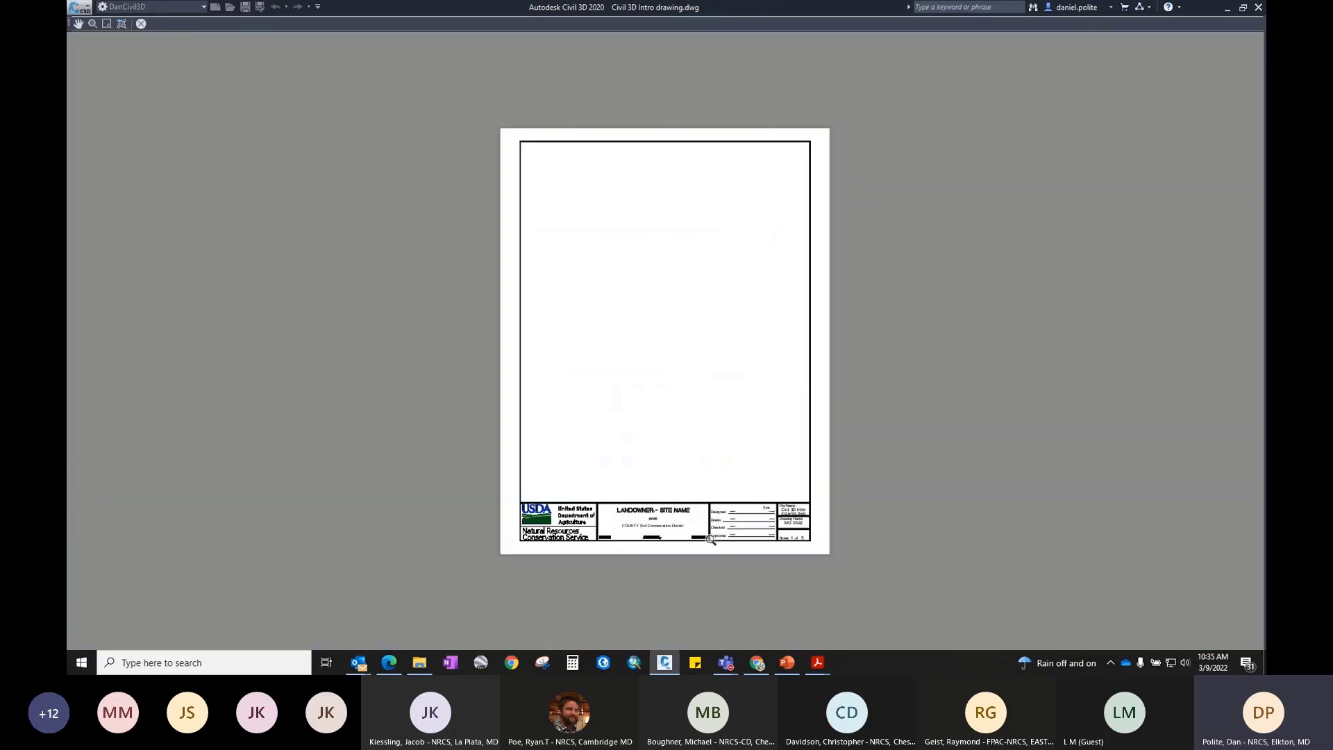
{"action": "scroll", "coordinate": [581, 524], "scroll_direction": "up", "scroll_amount": 4}
{"action": "scroll", "coordinate": [564, 470], "scroll_direction": "down", "scroll_amount": 4}
{"action": "middle_click_drag", "start_coordinate": [750, 232], "coordinate": [479, 554]}
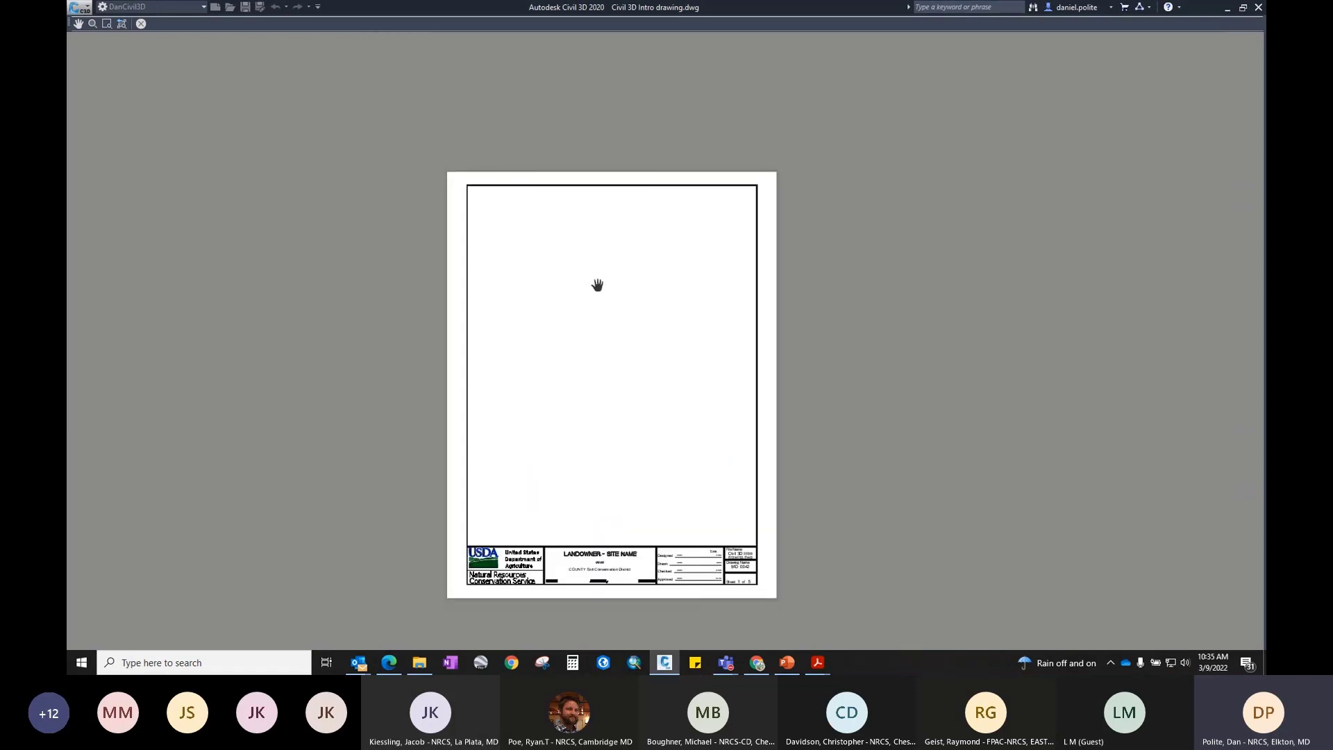
{"action": "left_click", "coordinate": [142, 23]}
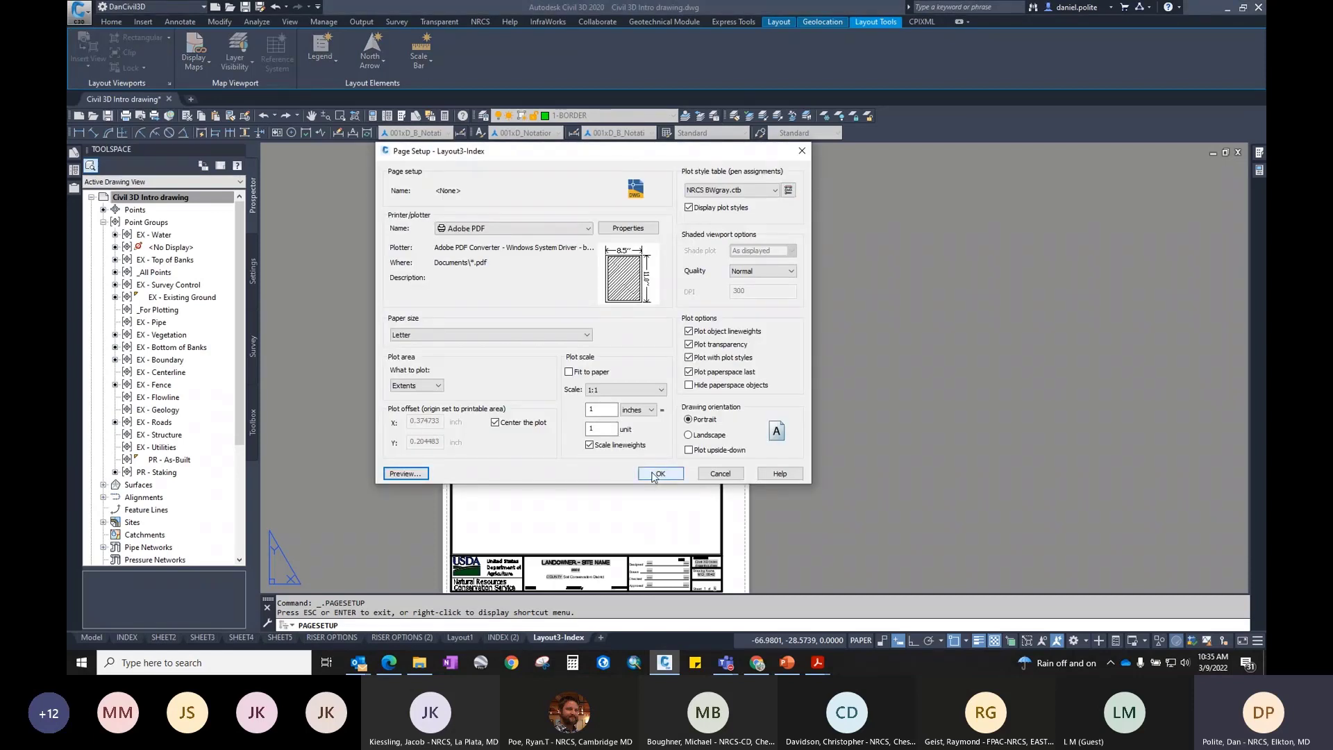
{"action": "left_click", "coordinate": [653, 474]}
{"action": "left_click", "coordinate": [651, 447]}
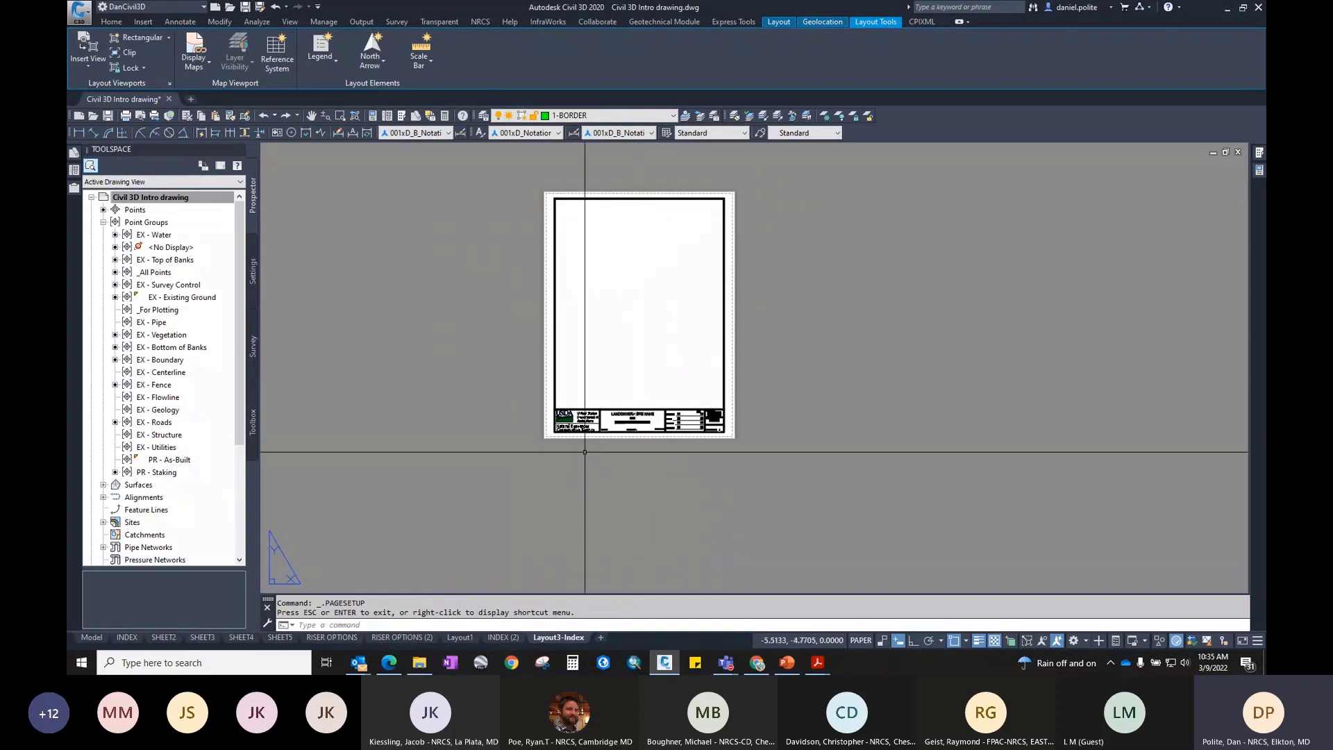
Step: Inspect the title block and sheet margins of Layout3-Index and check its page setup details once more
{"action": "scroll", "coordinate": [514, 469], "scroll_direction": "up", "scroll_amount": 4}
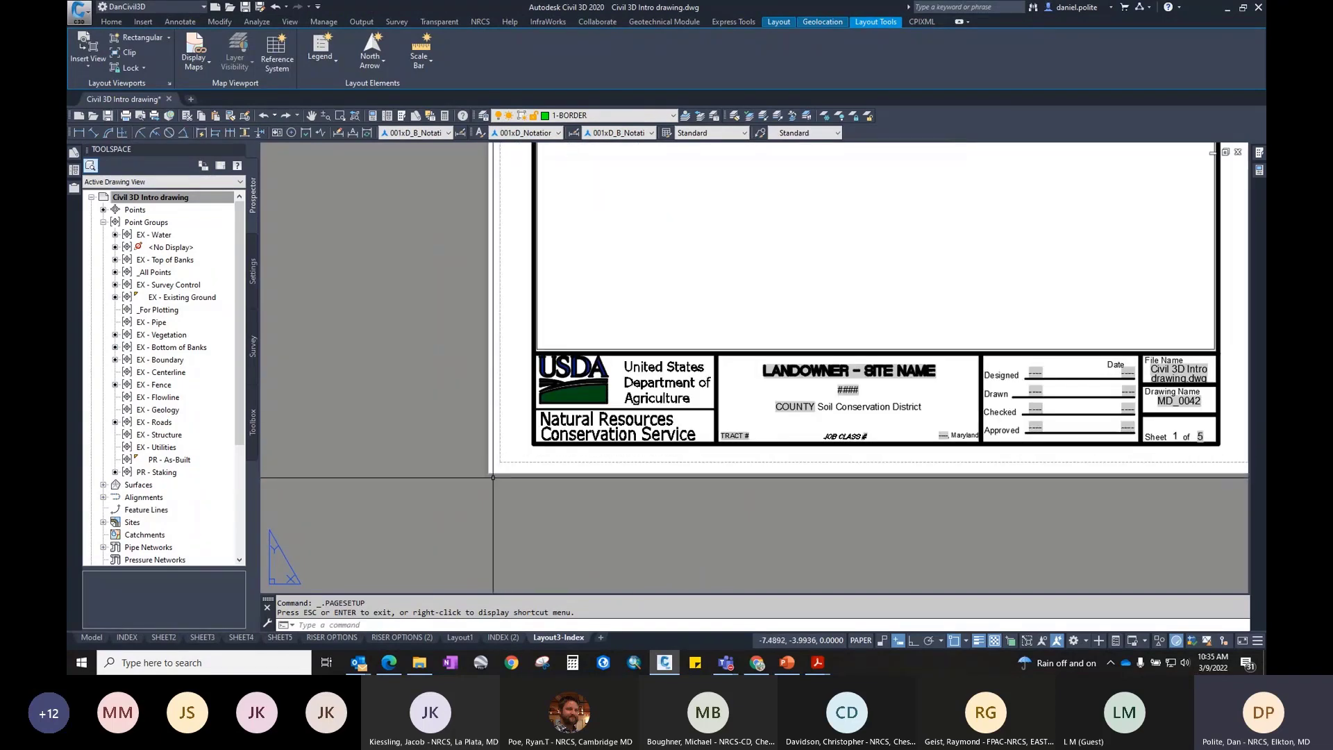
{"action": "scroll", "coordinate": [514, 469], "scroll_direction": "down", "scroll_amount": 3}
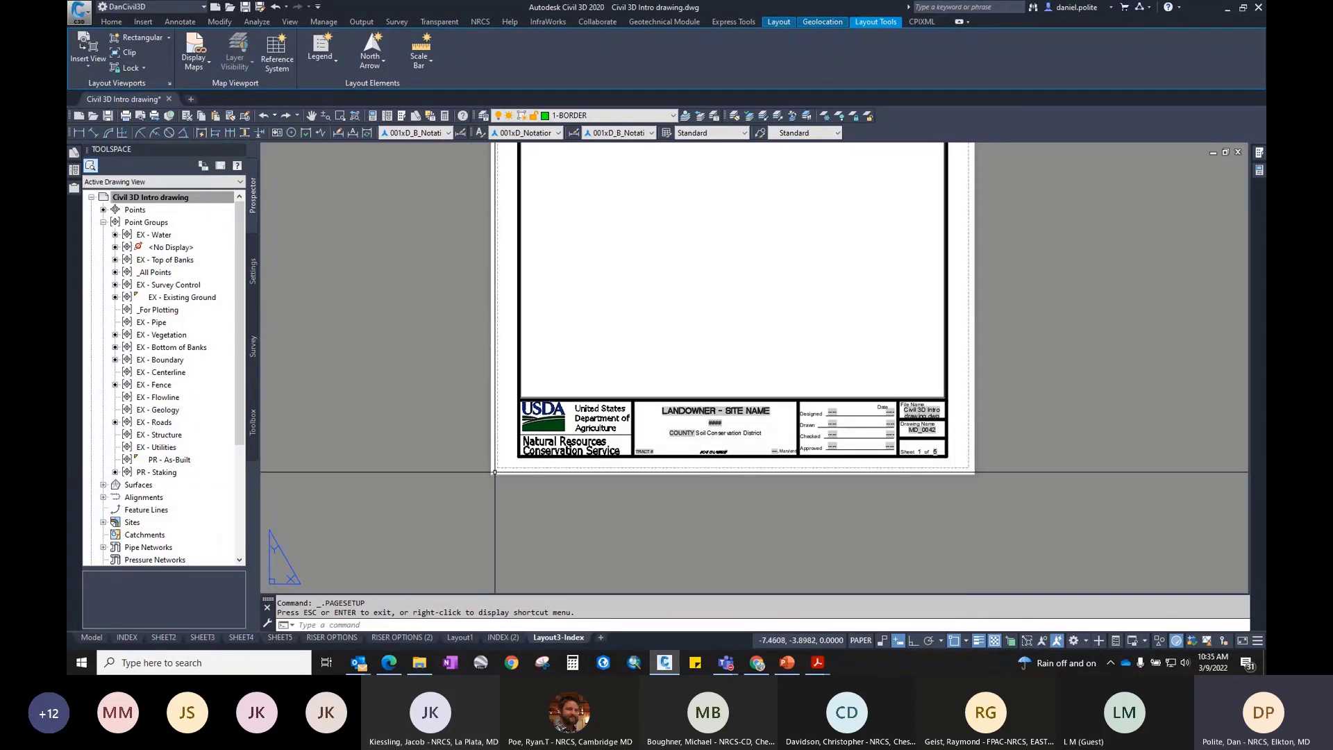
{"action": "scroll", "coordinate": [494, 470], "scroll_direction": "down", "scroll_amount": 2}
{"action": "mouse_move", "coordinate": [539, 356]}
{"action": "middle_mouse_down"}
{"action": "mouse_move", "coordinate": [545, 536]}
{"action": "mouse_move", "coordinate": [520, 343]}
{"action": "middle_mouse_up"}
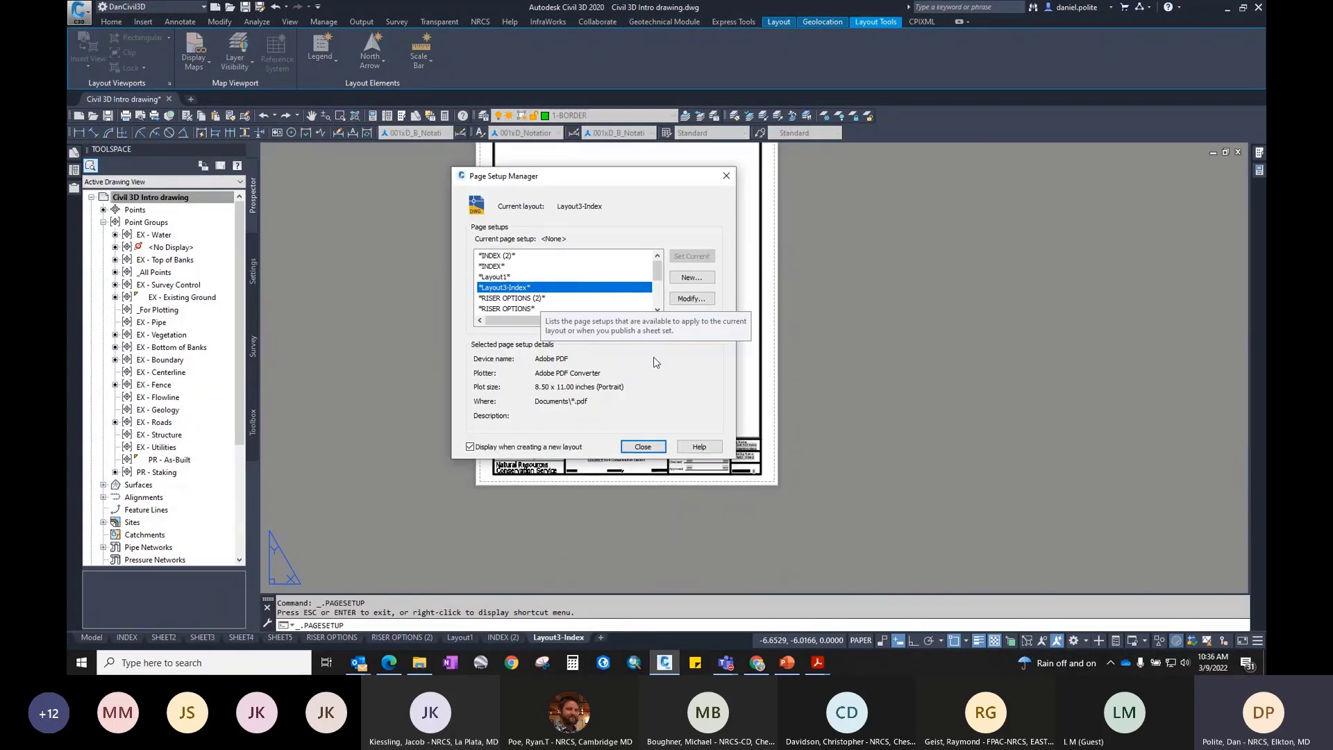
{"action": "left_click", "coordinate": [643, 447]}
Step: Open the SHEET4 layout and set its paper size to ARCH full bleed D in its page setup
{"action": "left_click", "coordinate": [202, 636]}
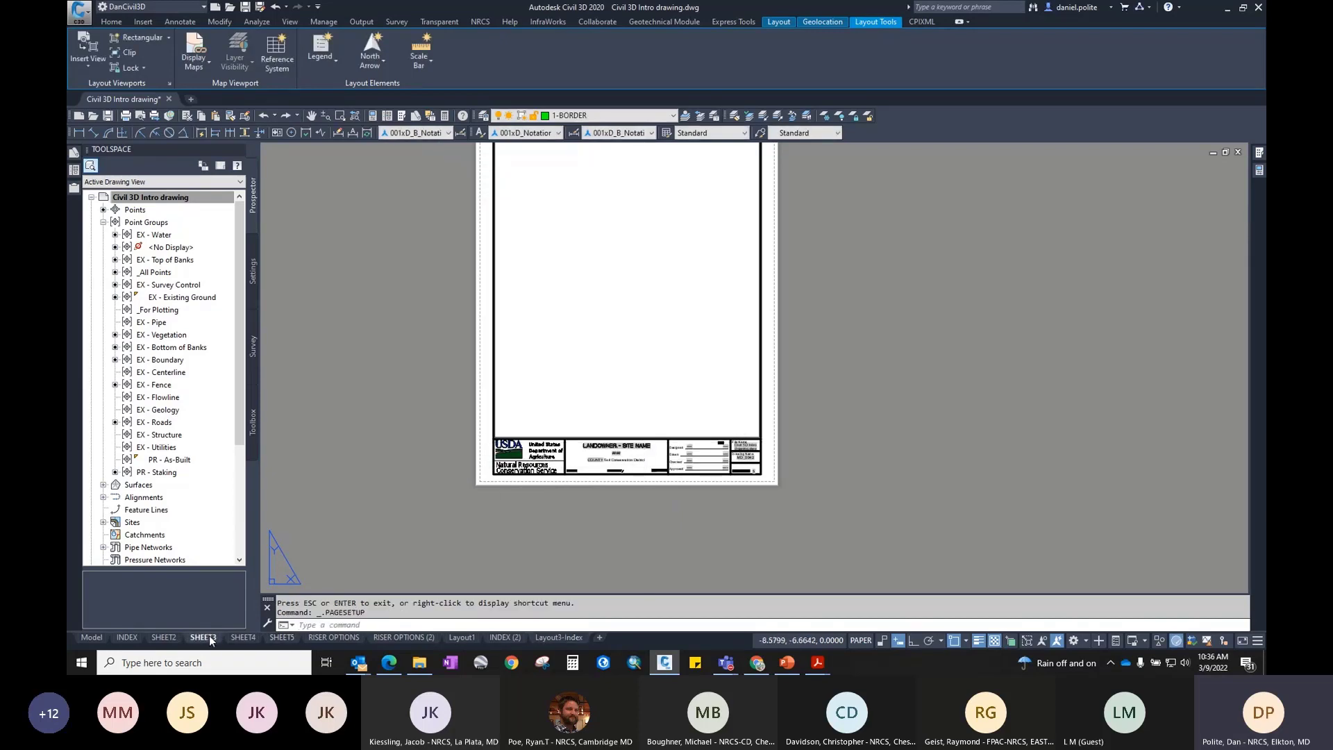
{"action": "left_click", "coordinate": [243, 636]}
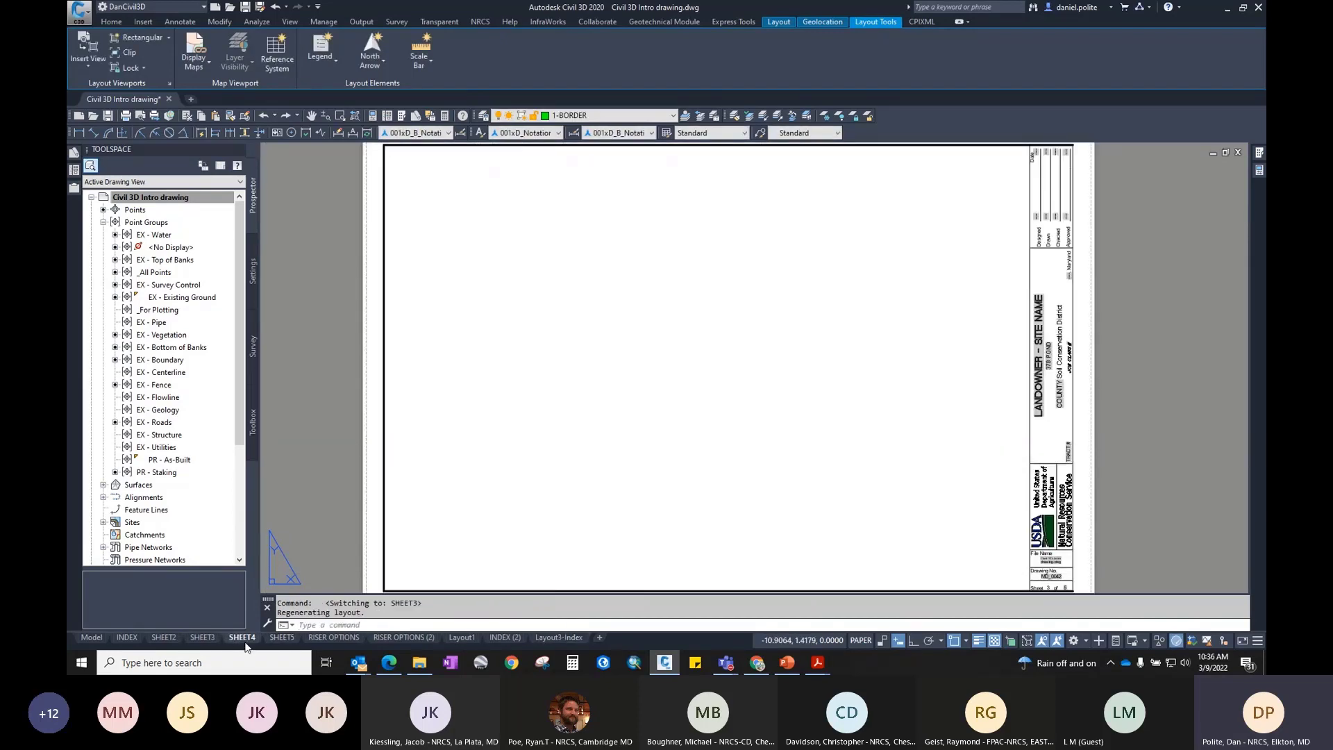
{"action": "scroll", "coordinate": [623, 397], "scroll_direction": "down", "scroll_amount": 2}
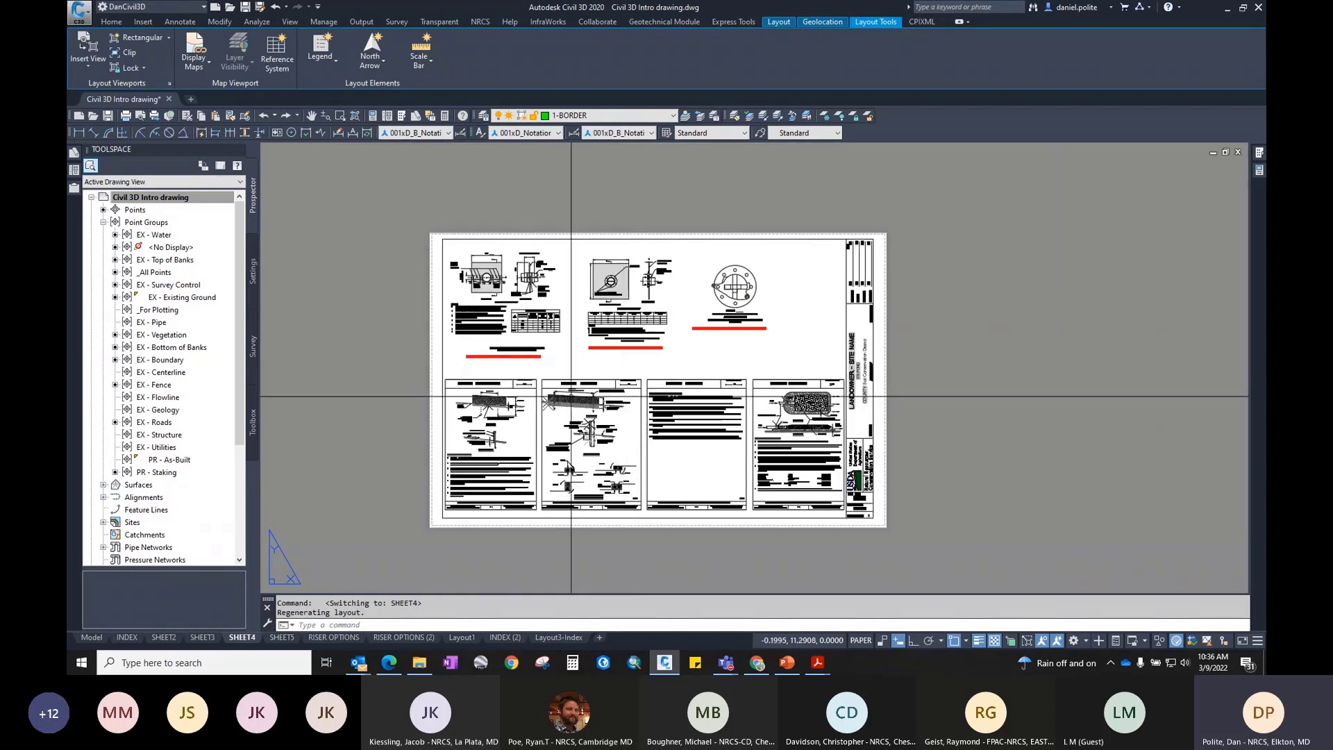
{"action": "right_click", "coordinate": [251, 640]}
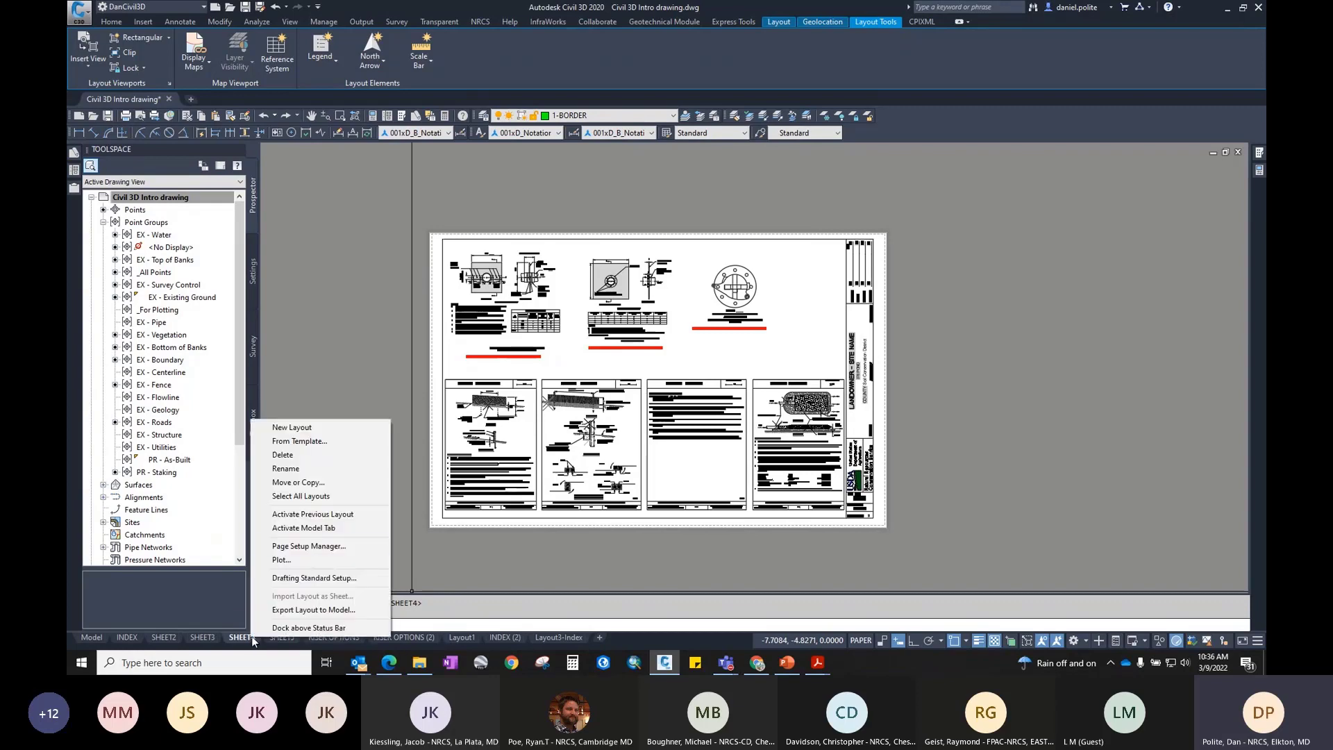
{"action": "left_click", "coordinate": [309, 546]}
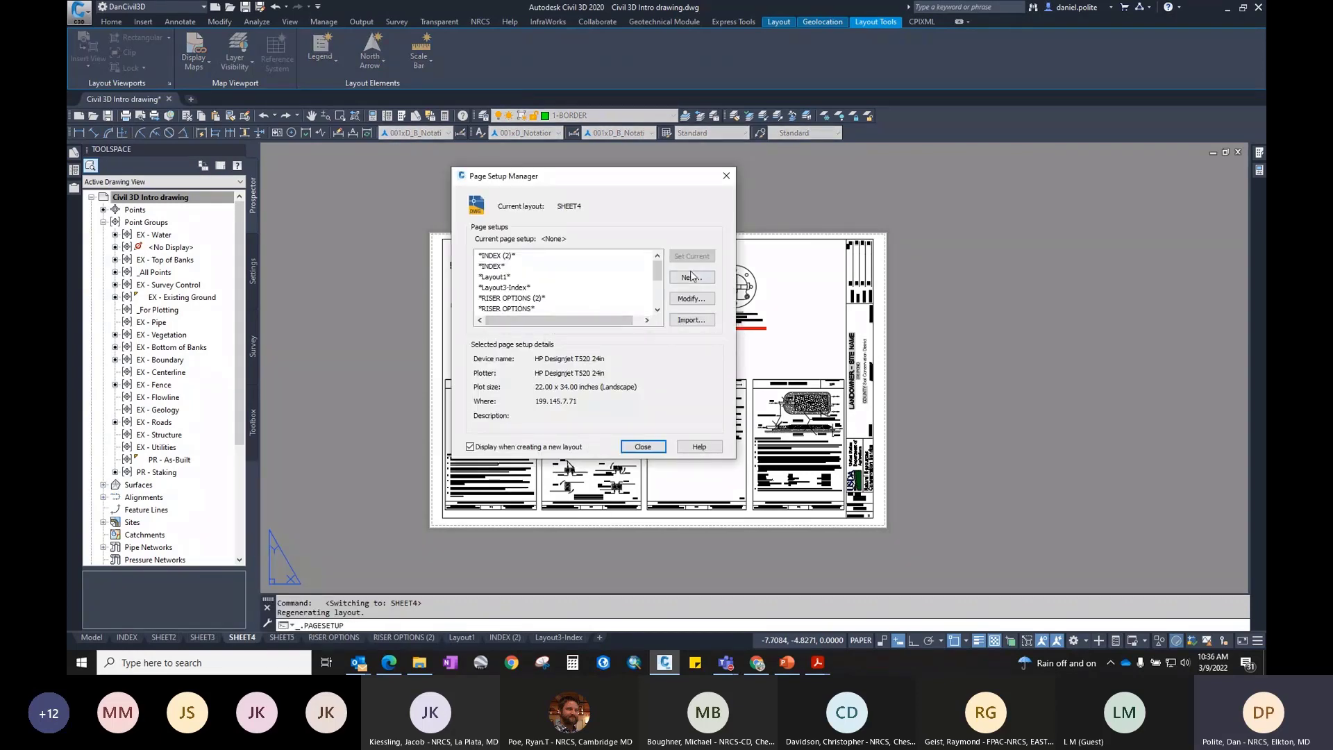
{"action": "left_click", "coordinate": [684, 298]}
{"action": "left_click", "coordinate": [686, 353]}
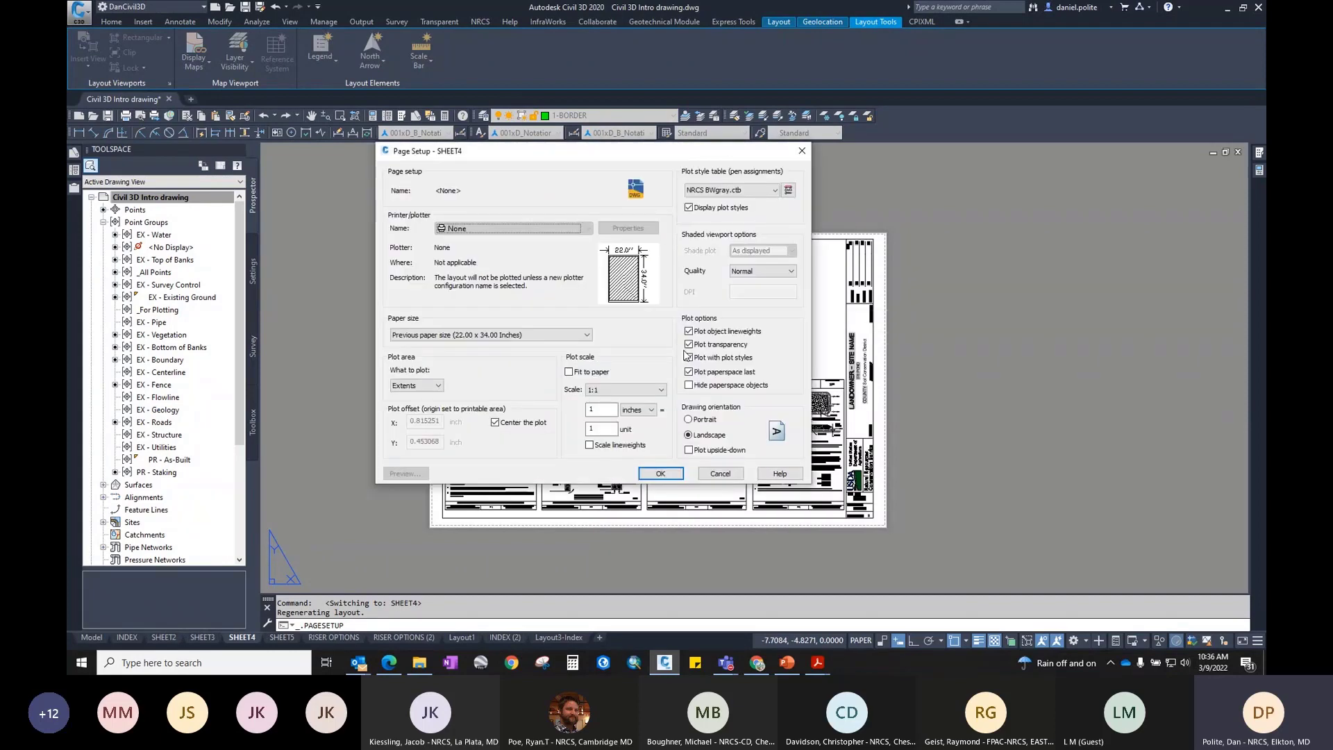
{"action": "left_click", "coordinate": [588, 336]}
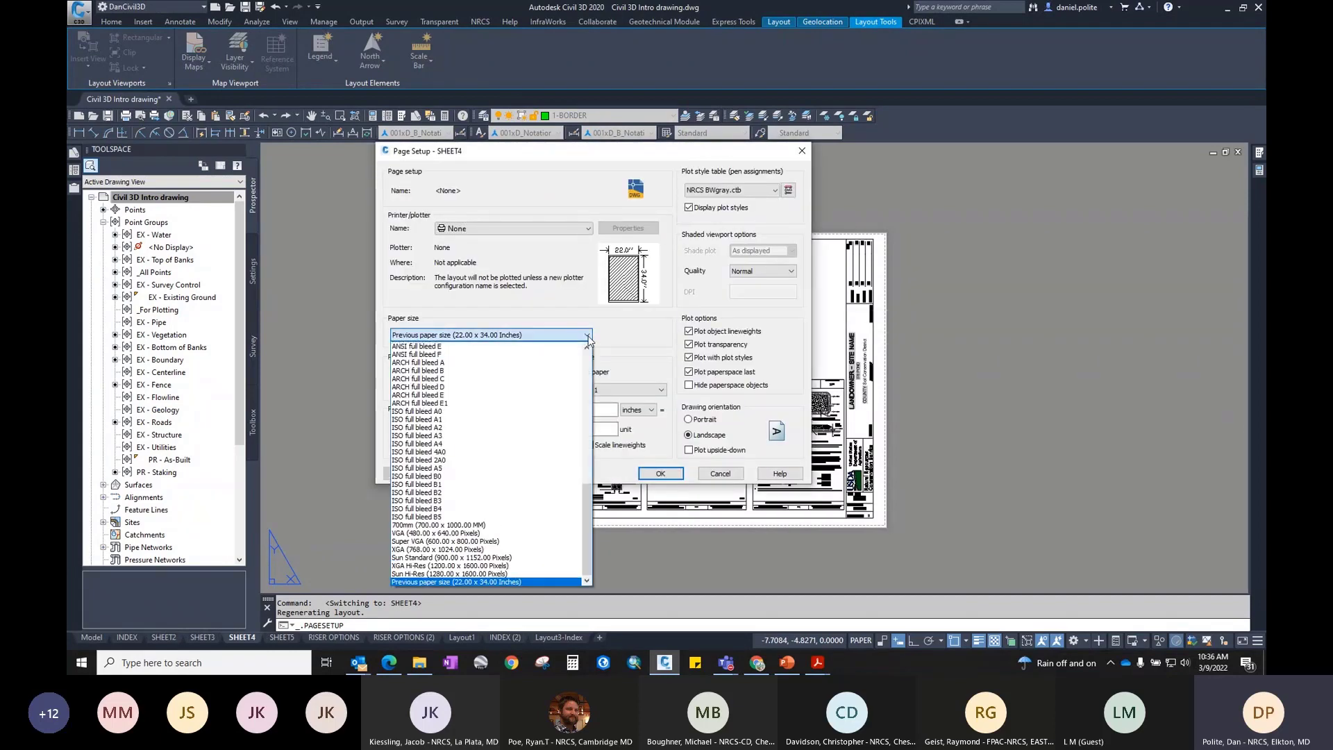
{"action": "left_click", "coordinate": [474, 388]}
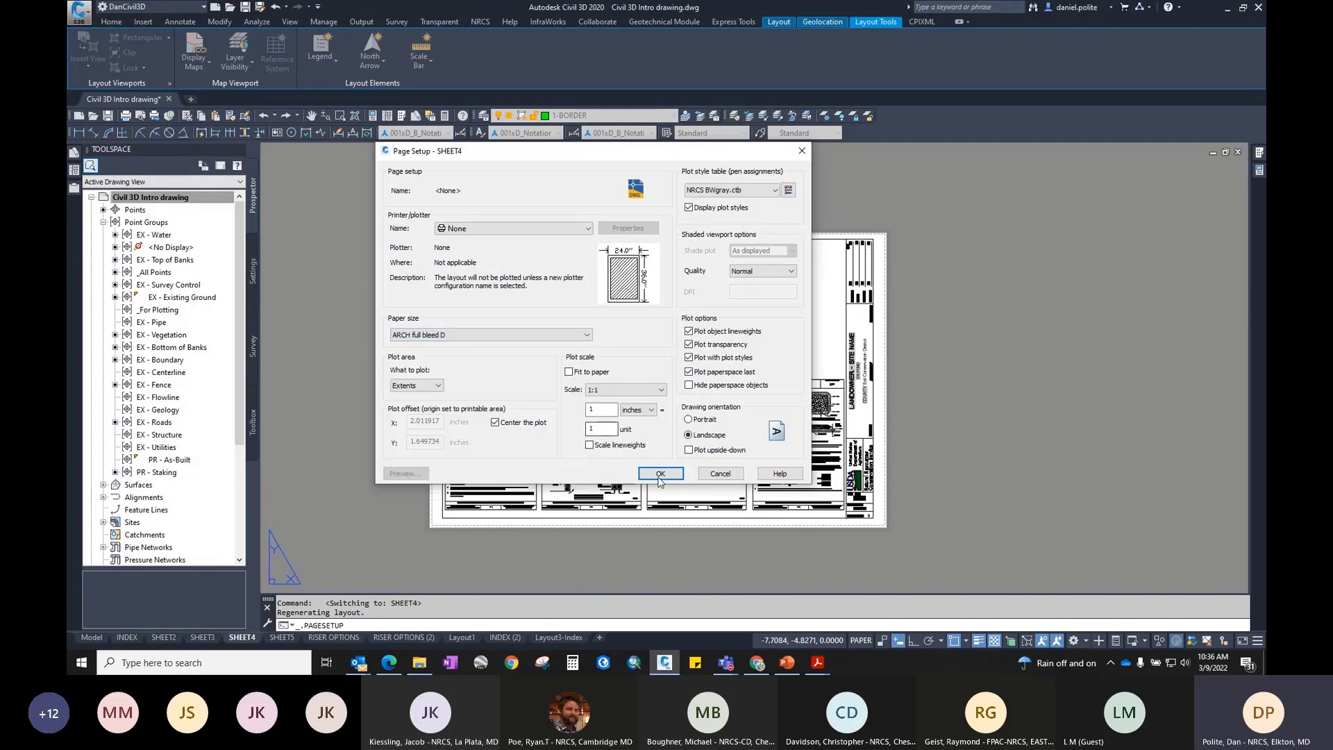
{"action": "left_click", "coordinate": [659, 473]}
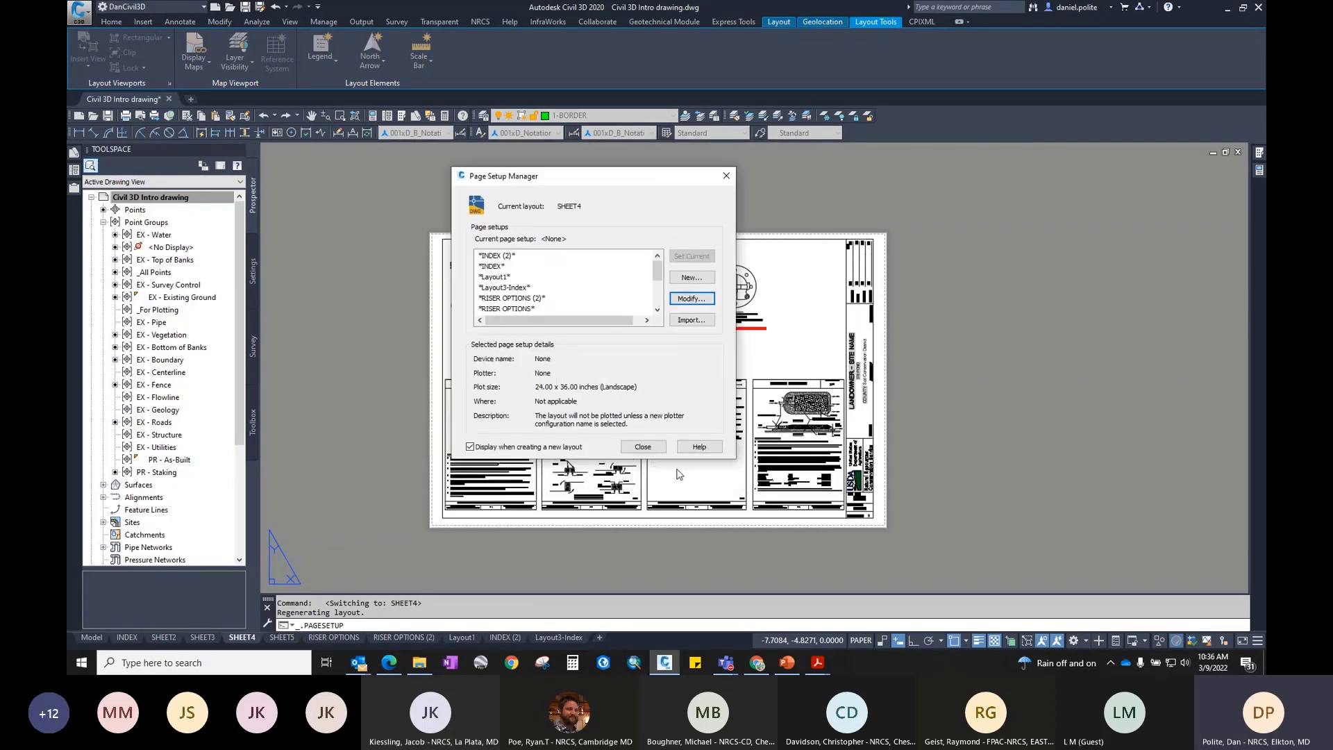
{"action": "left_click", "coordinate": [643, 447]}
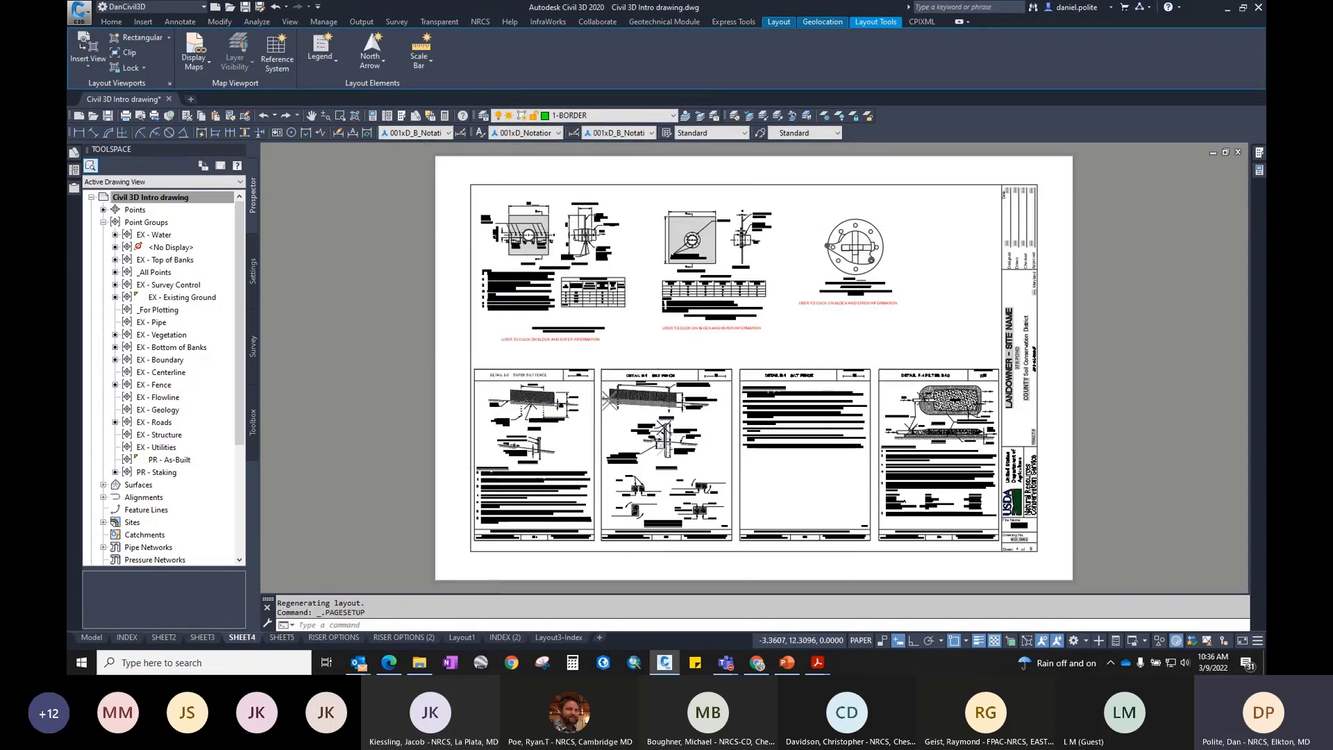
Step: Look over the INDEX and SHEET2 layouts to compare their sheets with SHEET4
{"action": "scroll", "coordinate": [328, 334], "scroll_direction": "down", "scroll_amount": 3}
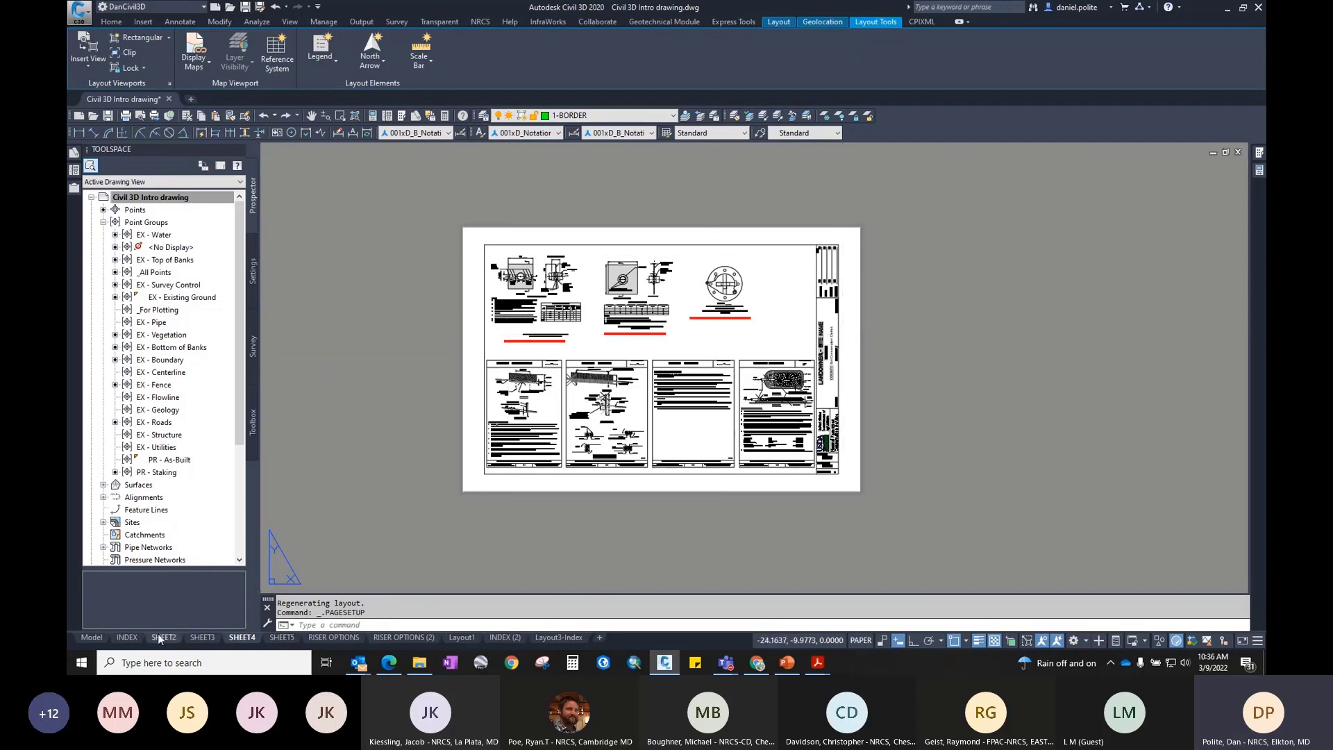
{"action": "right_click", "coordinate": [235, 642]}
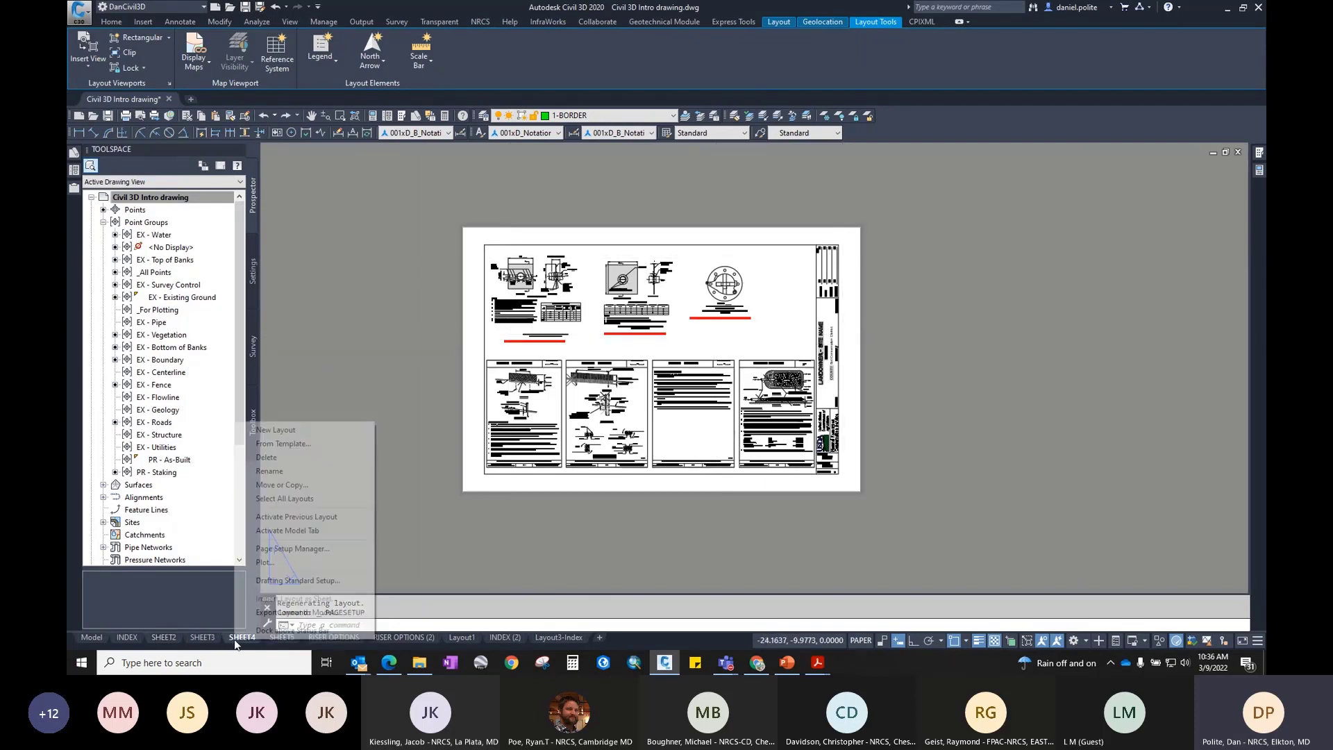
{"action": "left_click", "coordinate": [127, 637]}
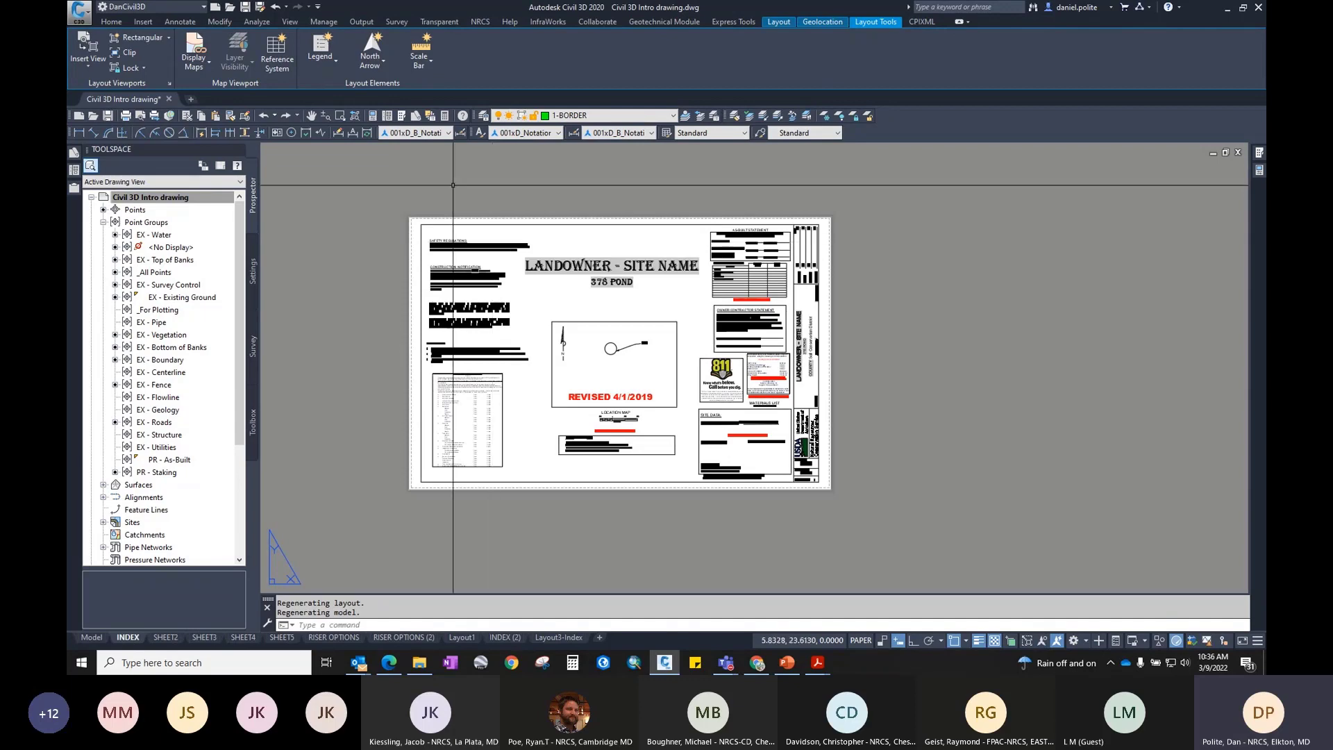
{"action": "left_click", "coordinate": [166, 637]}
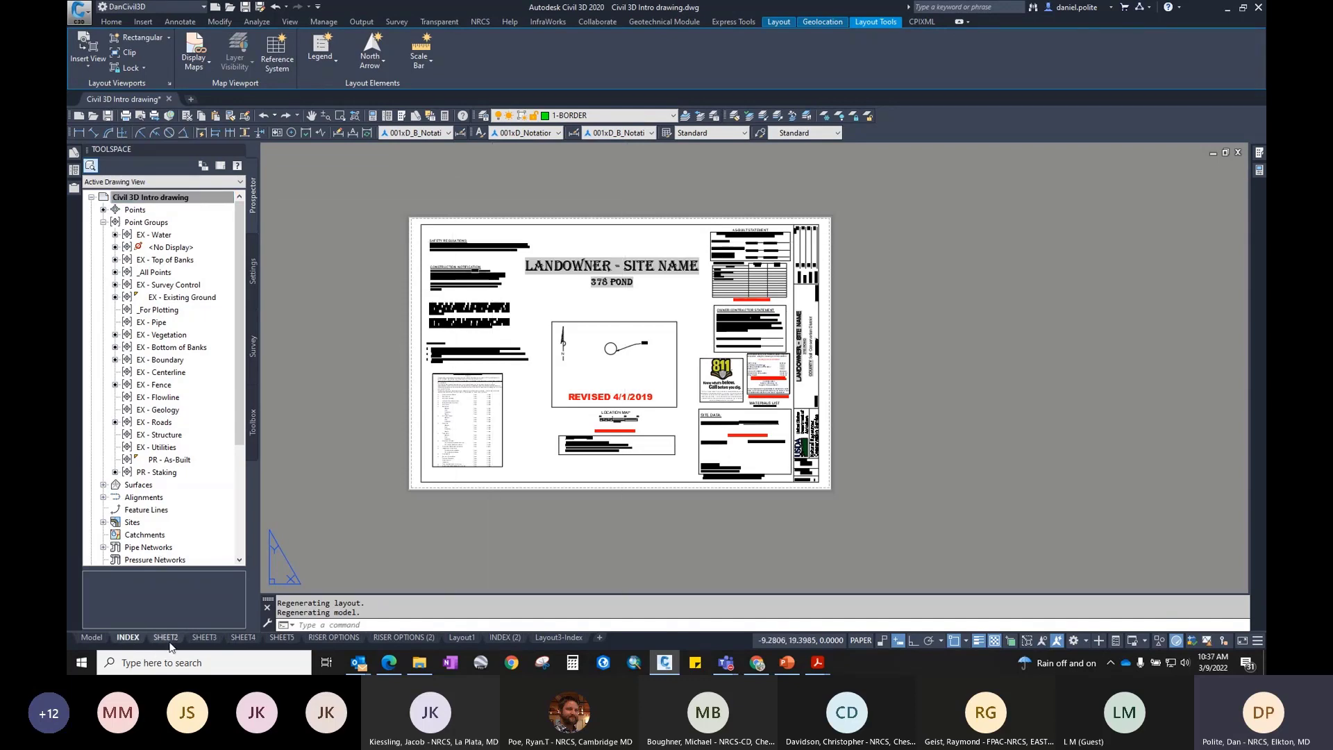
{"action": "middle_click", "coordinate": [636, 343]}
{"action": "middle_click", "coordinate": [636, 342]}
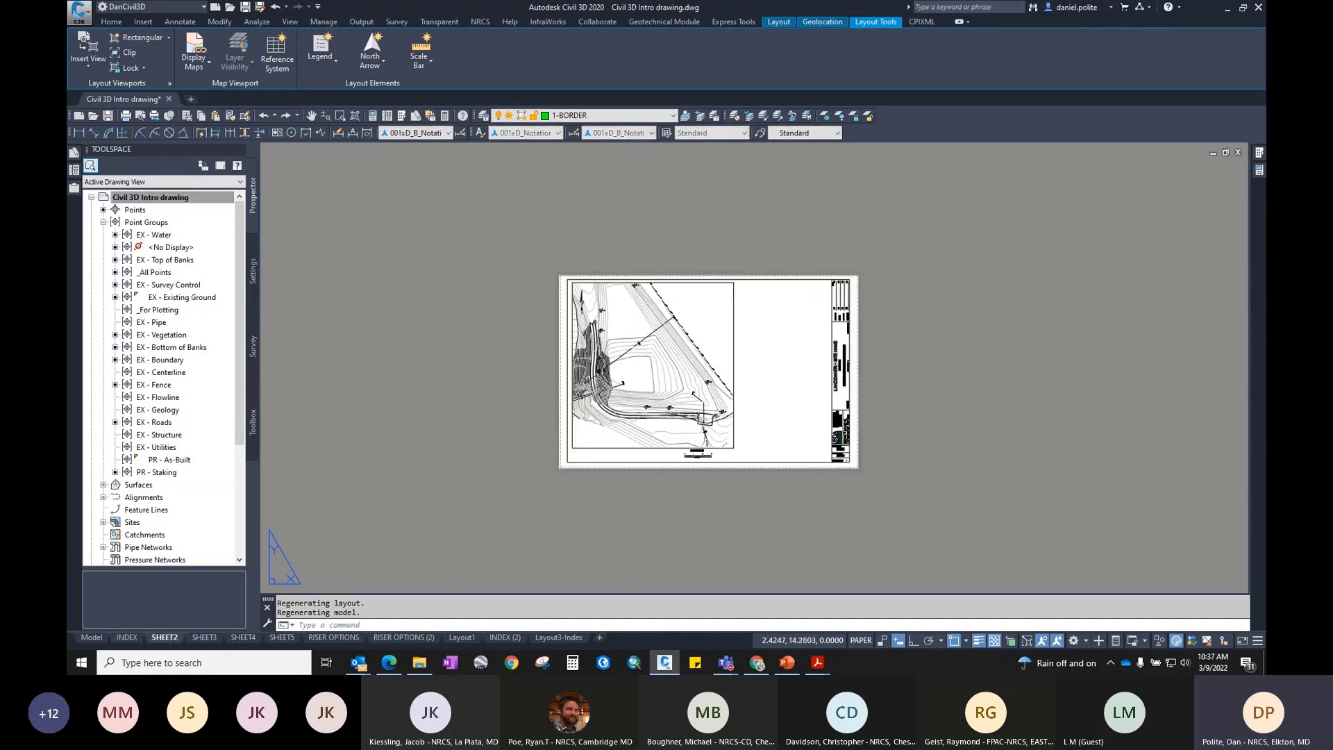
Step: Apply the INDEX layout's page setup to SHEET4 as its current page setup
{"action": "left_click", "coordinate": [242, 637]}
{"action": "right_click", "coordinate": [242, 638]}
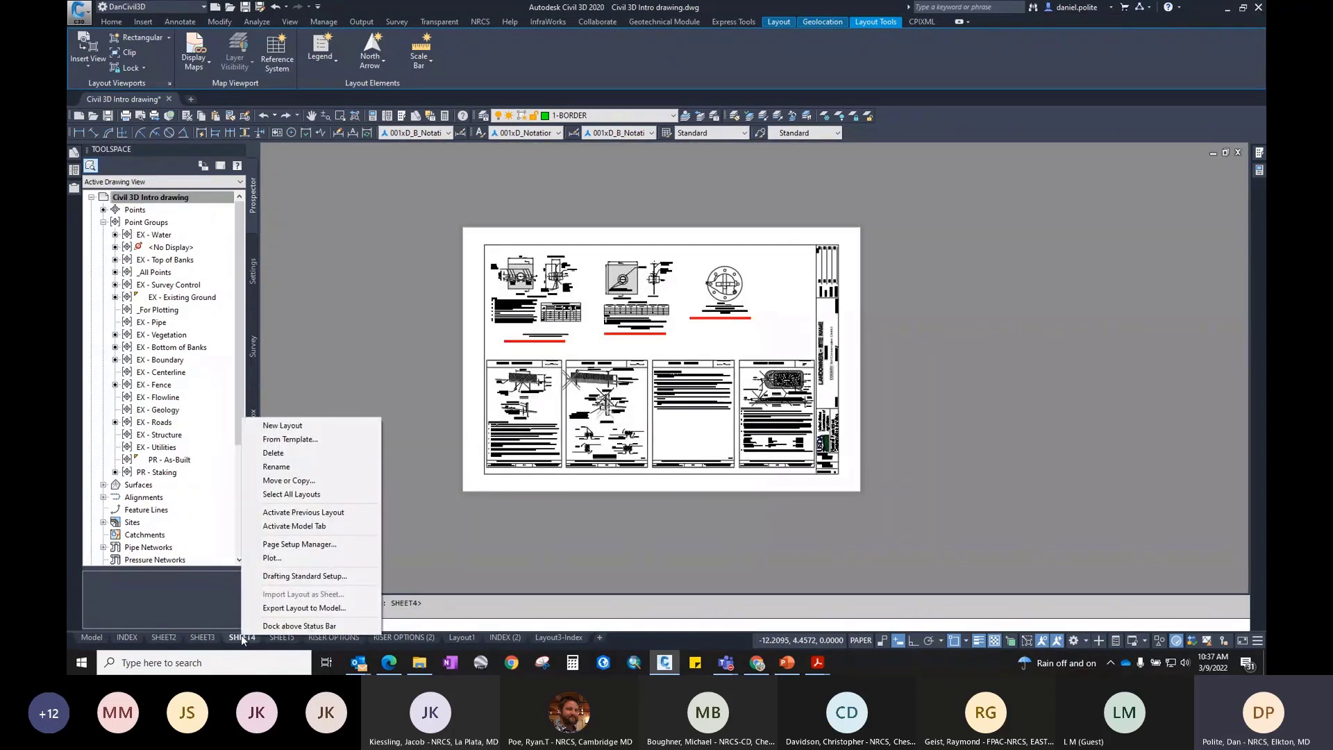
{"action": "left_click", "coordinate": [318, 542]}
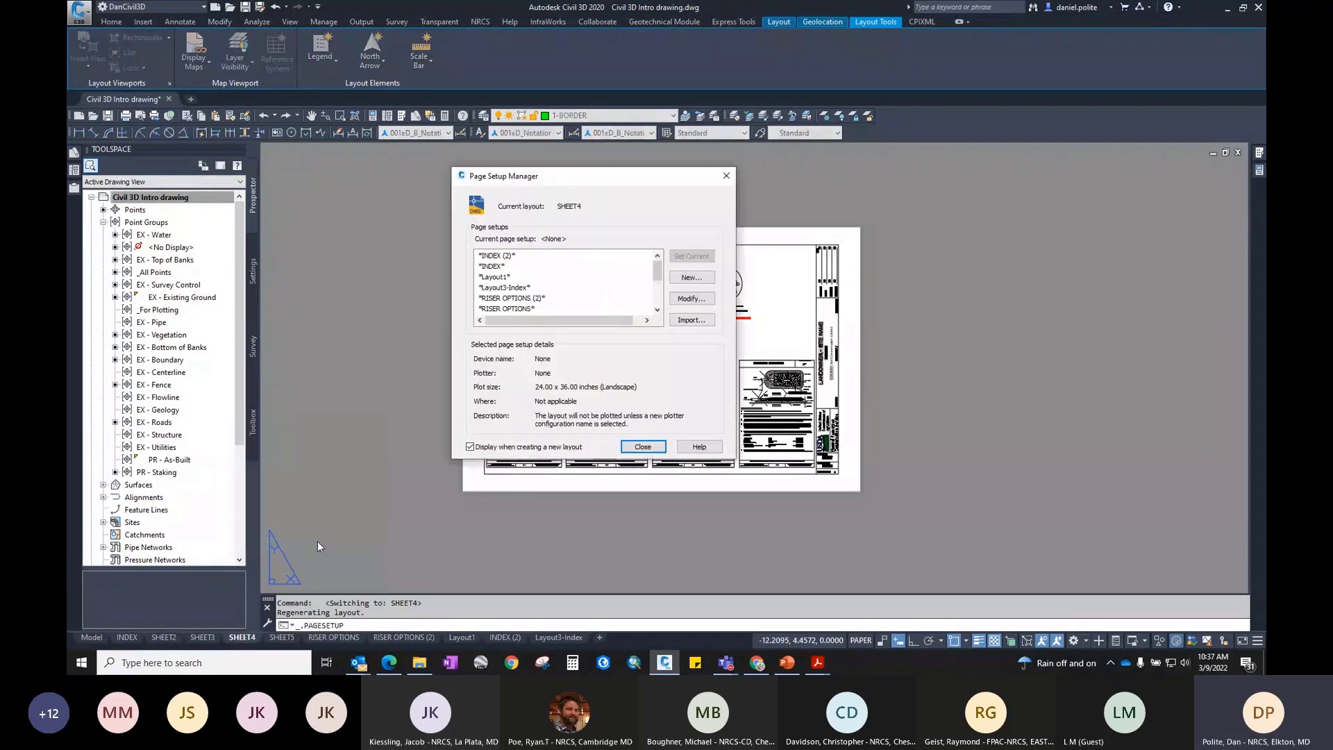
{"action": "left_click", "coordinate": [492, 267]}
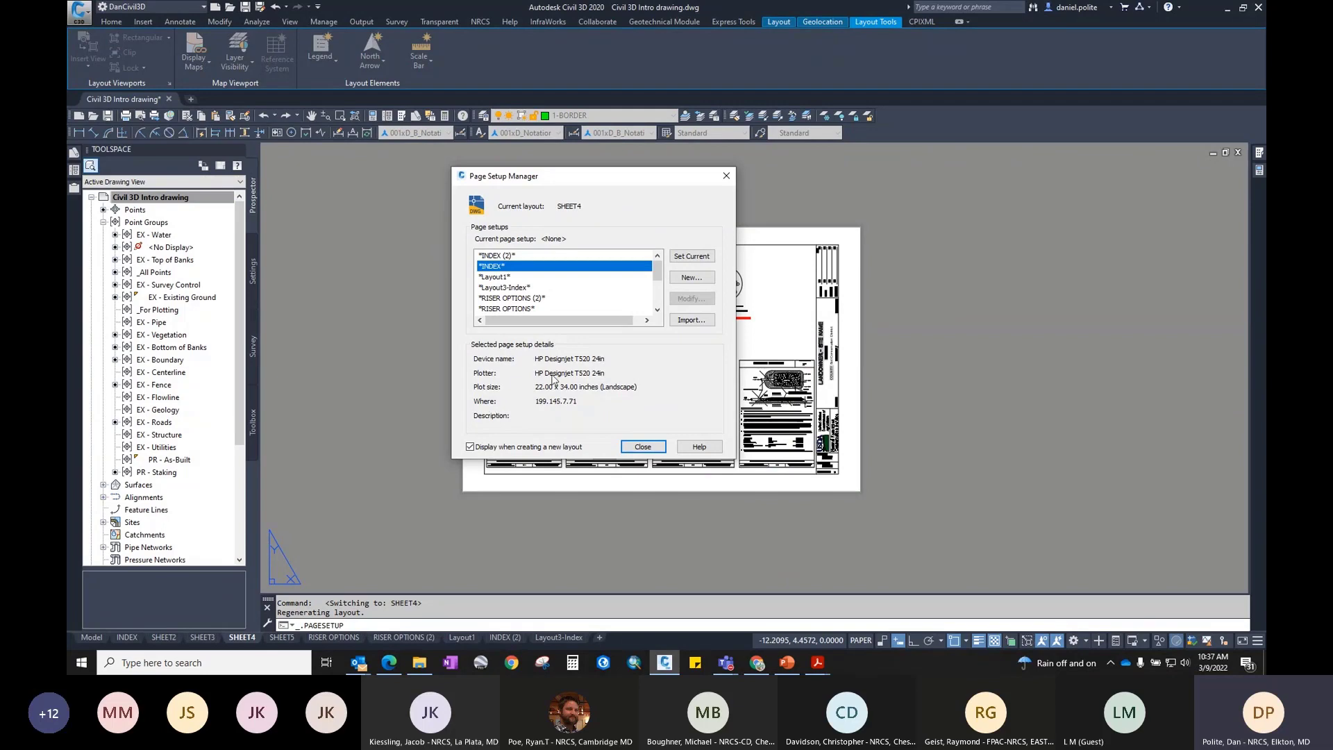
{"action": "left_click", "coordinate": [495, 275]}
{"action": "left_click", "coordinate": [493, 270]}
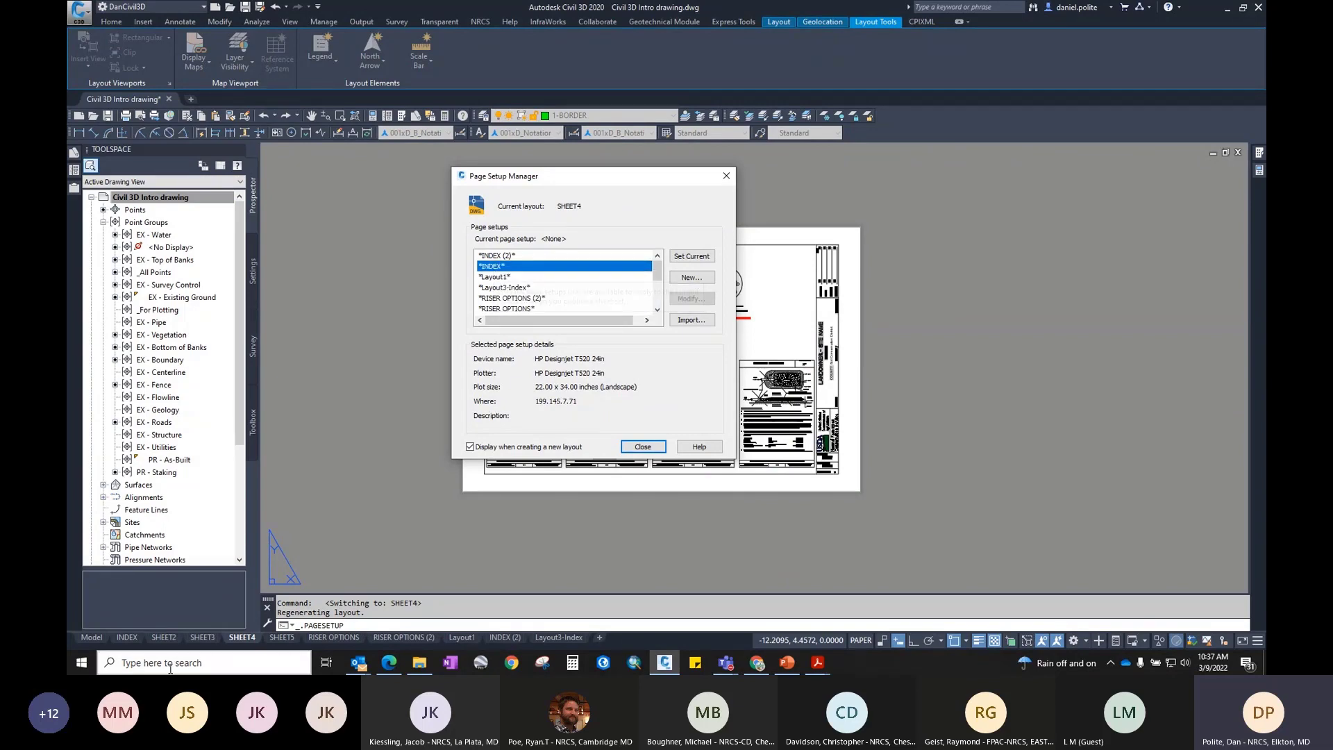
{"action": "left_click", "coordinate": [684, 257]}
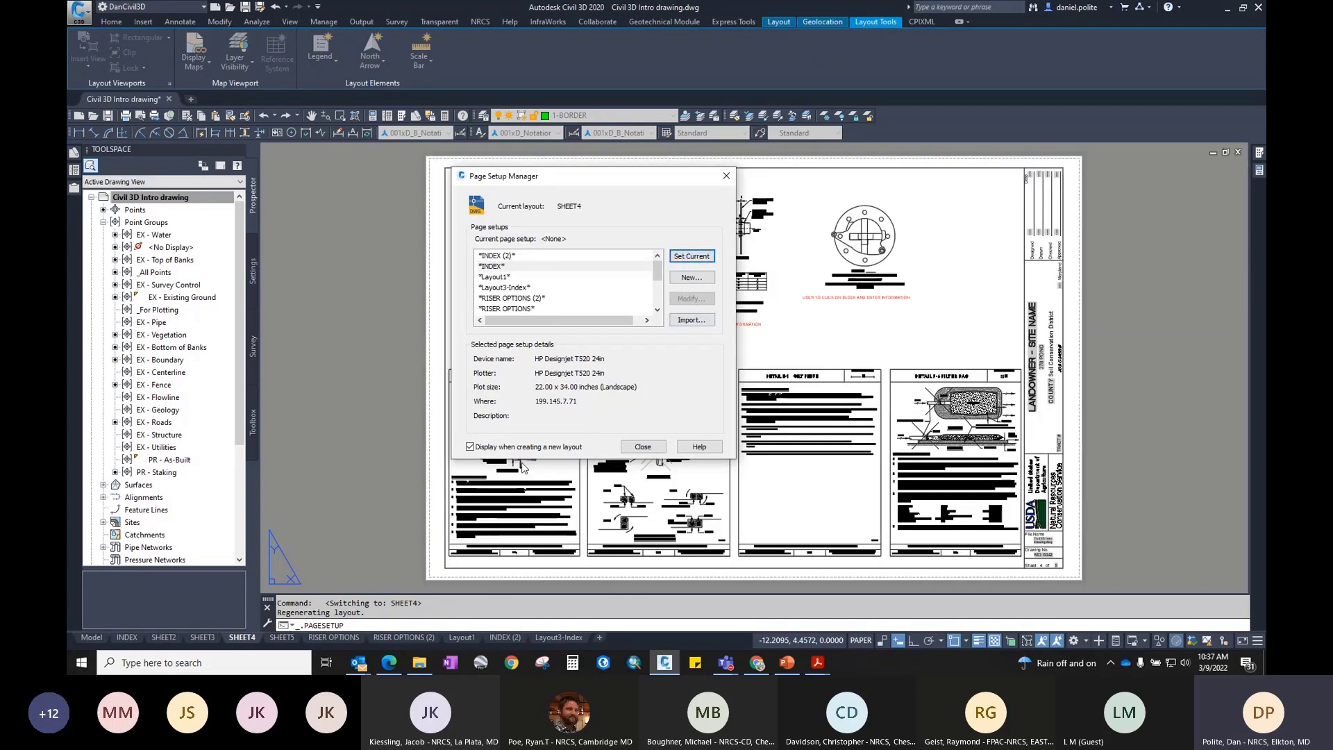
{"action": "left_click", "coordinate": [642, 446]}
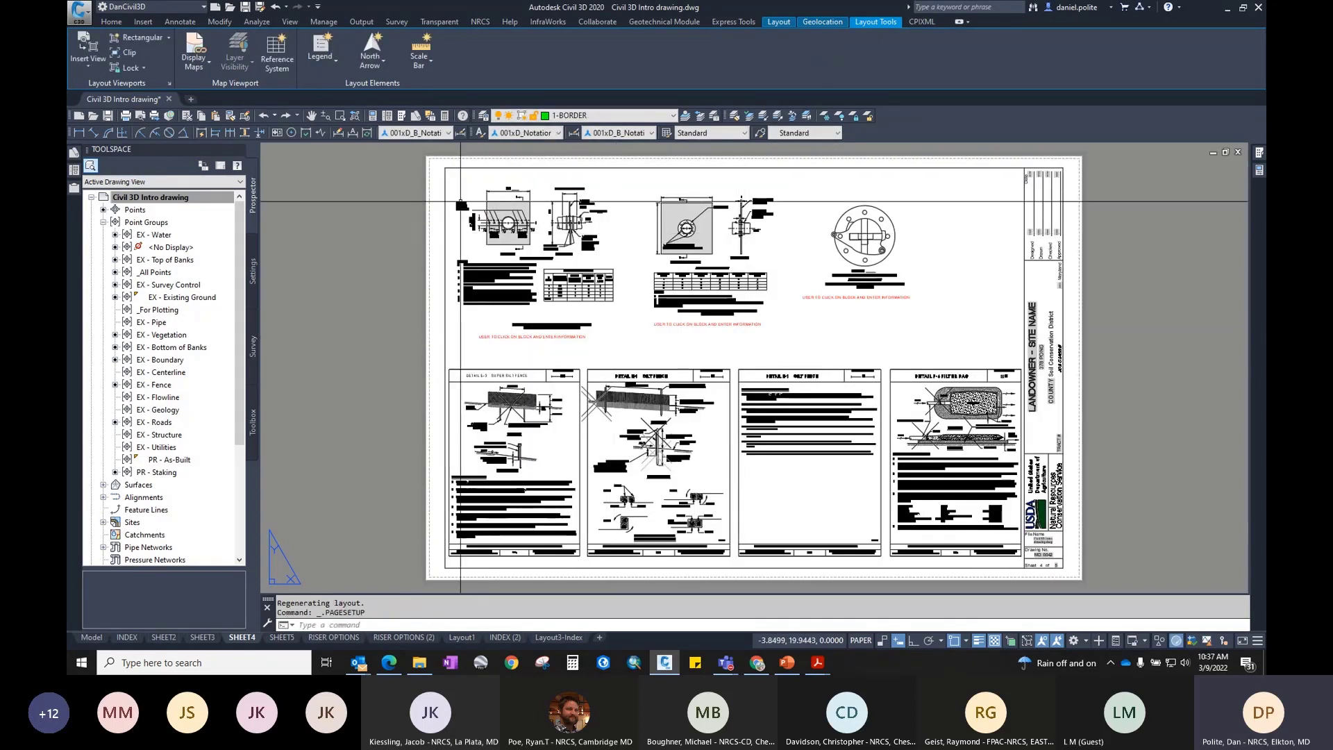
Step: View the full INDEX layout and examine the file name, drawing number and sheet number in SHEET4's title block
{"action": "left_click", "coordinate": [140, 642]}
{"action": "middle_click", "coordinate": [605, 347]}
{"action": "middle_click", "coordinate": [604, 348]}
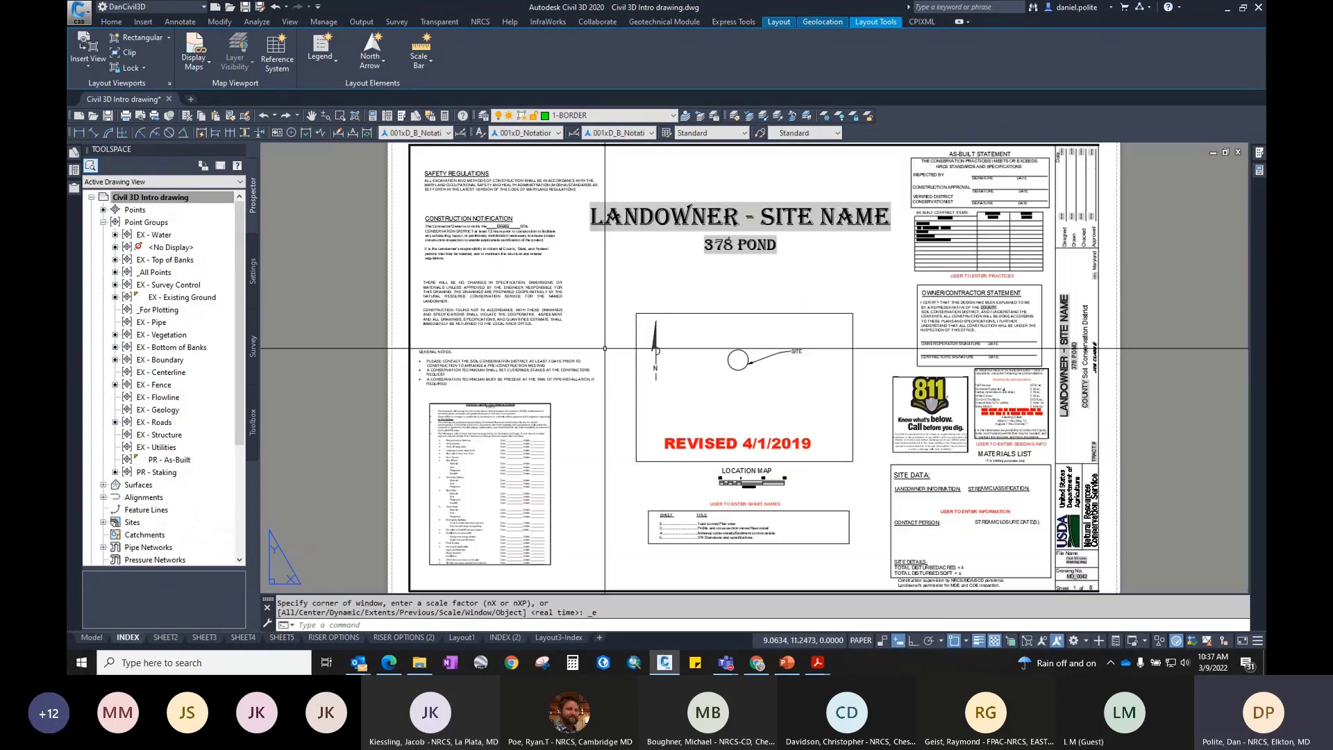
{"action": "left_click", "coordinate": [242, 636]}
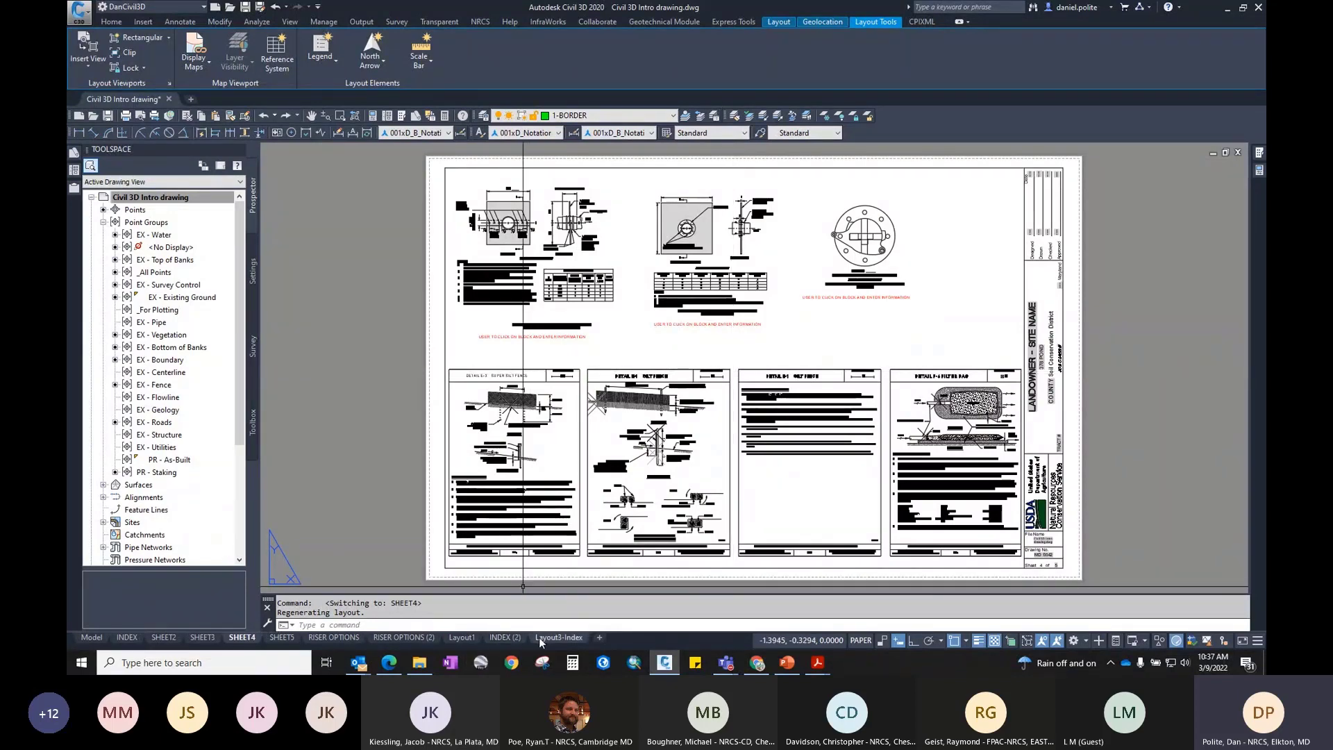
{"action": "scroll", "coordinate": [1127, 570], "scroll_direction": "up", "scroll_amount": 6}
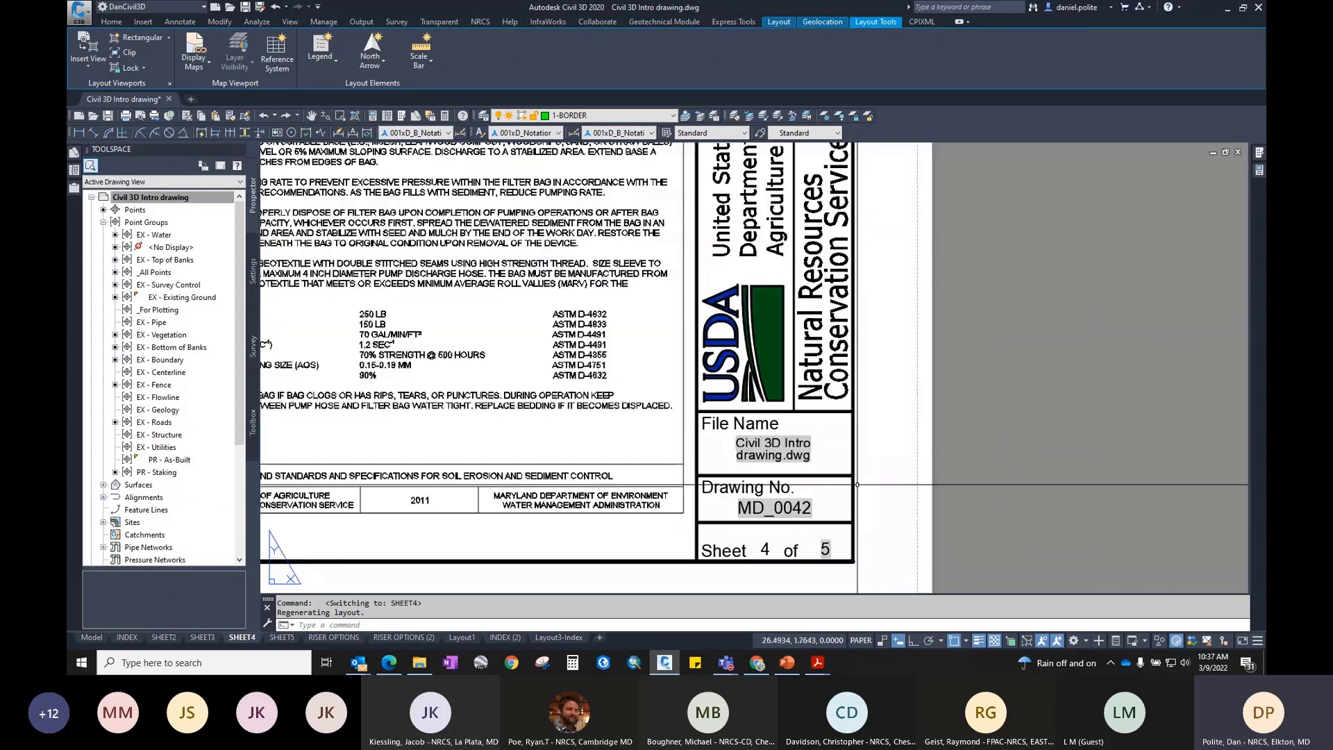
{"action": "scroll", "coordinate": [797, 437], "scroll_direction": "up", "scroll_amount": 2}
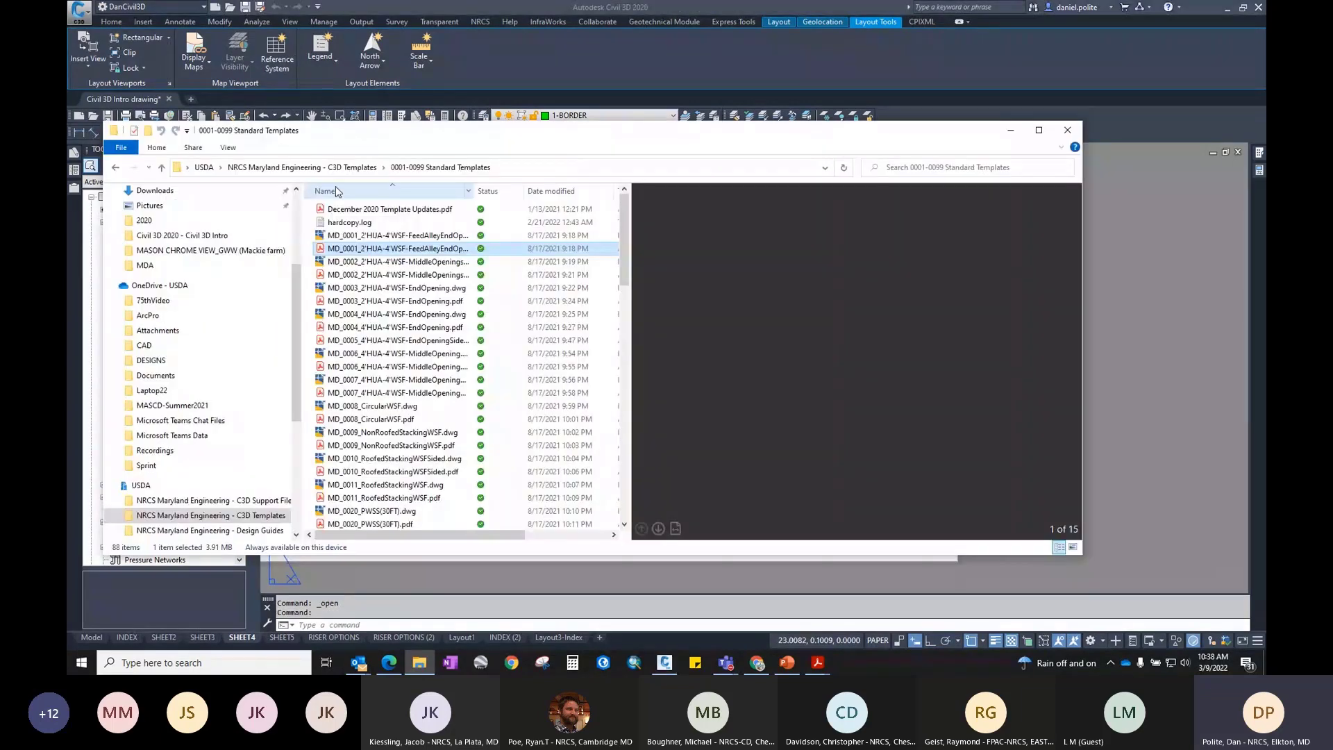
Step: Open the MD_0001_2'HUA-4'WSF-FeedAlleyEndOpeings PDF from the Standard Templates folder and inspect the File Name entry in its title block
{"action": "double_click", "coordinate": [370, 248]}
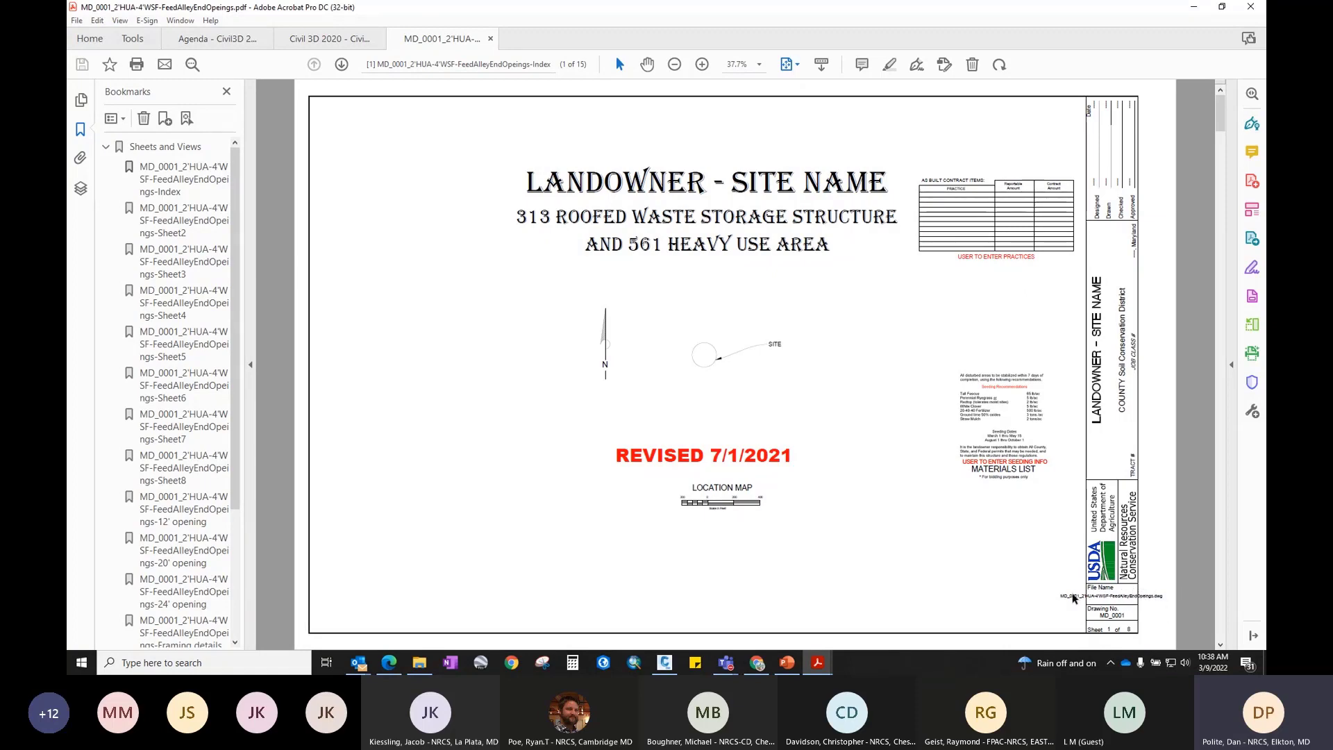
{"action": "scroll", "coordinate": [1073, 598], "scroll_direction": "up", "scroll_amount": 5, "text": "ctrl"}
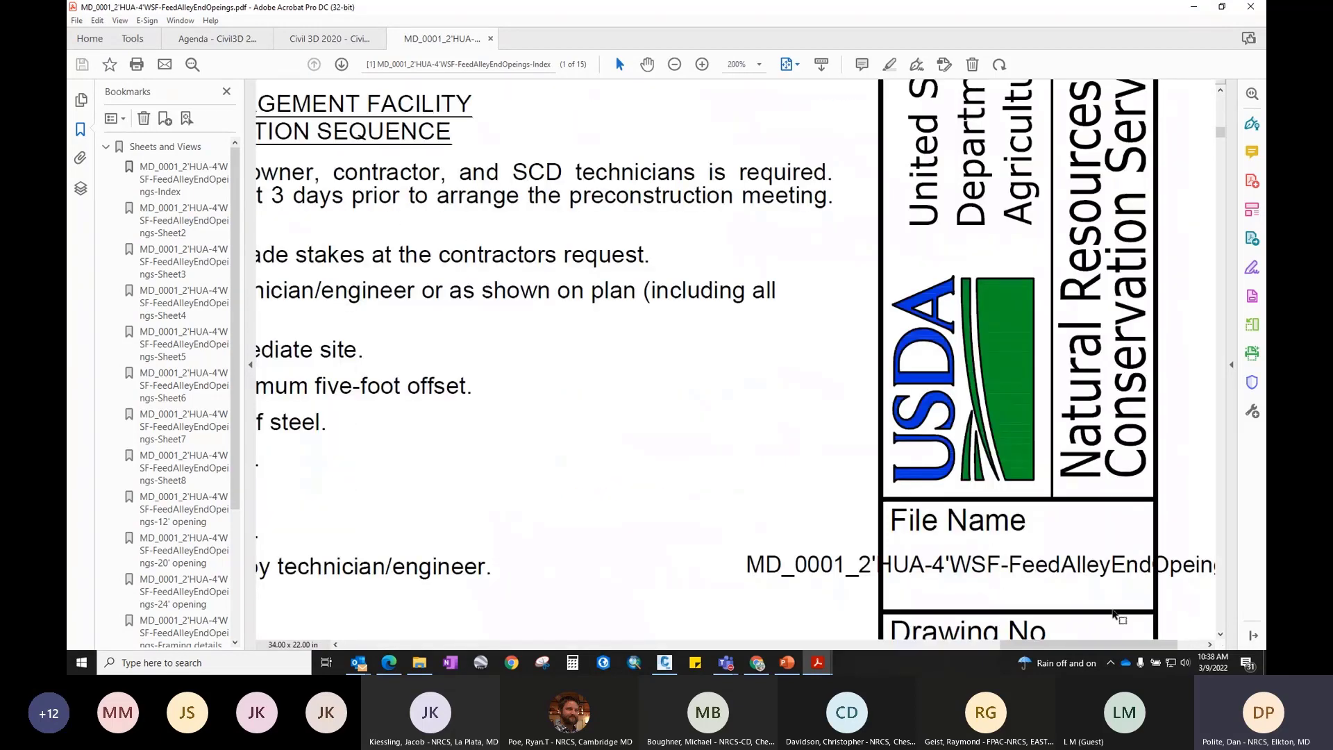
{"action": "left_click_drag", "start_coordinate": [1115, 645], "coordinate": [1148, 645]}
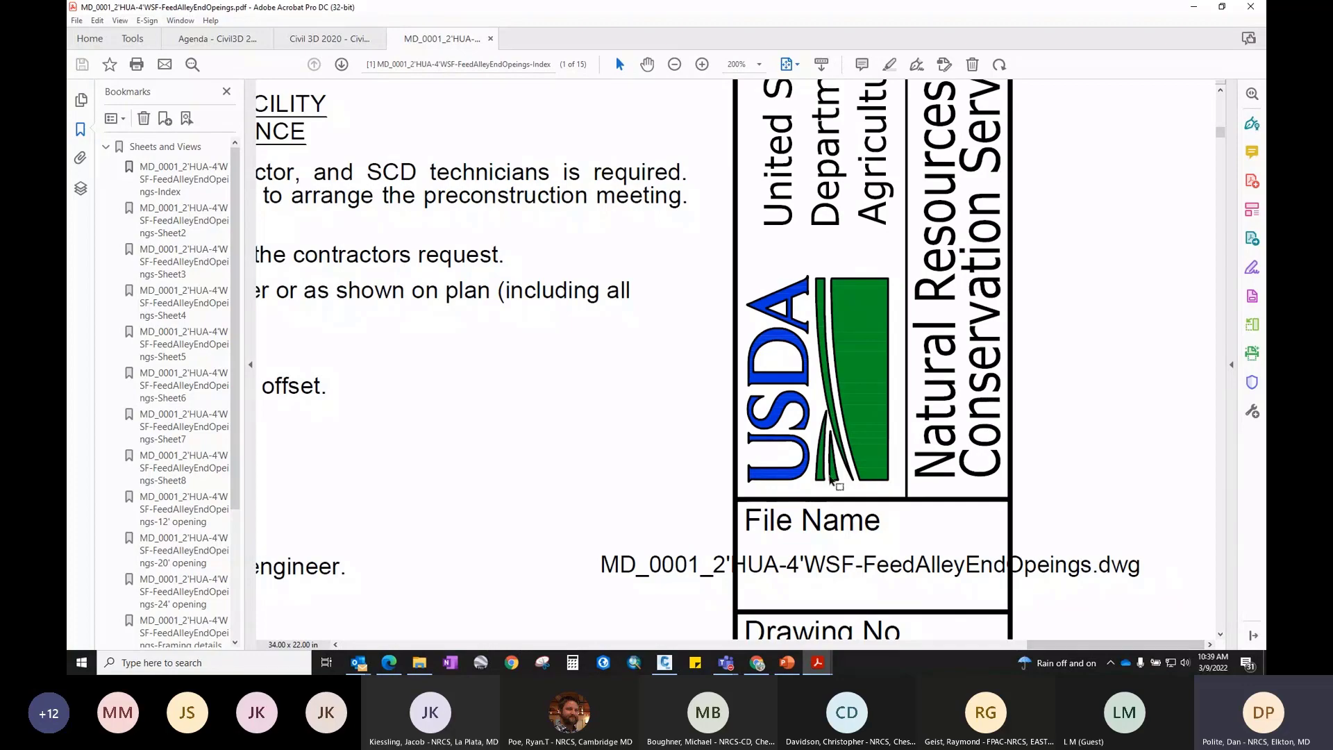
{"action": "scroll", "coordinate": [949, 419], "scroll_direction": "down", "scroll_amount": 5, "text": "ctrl"}
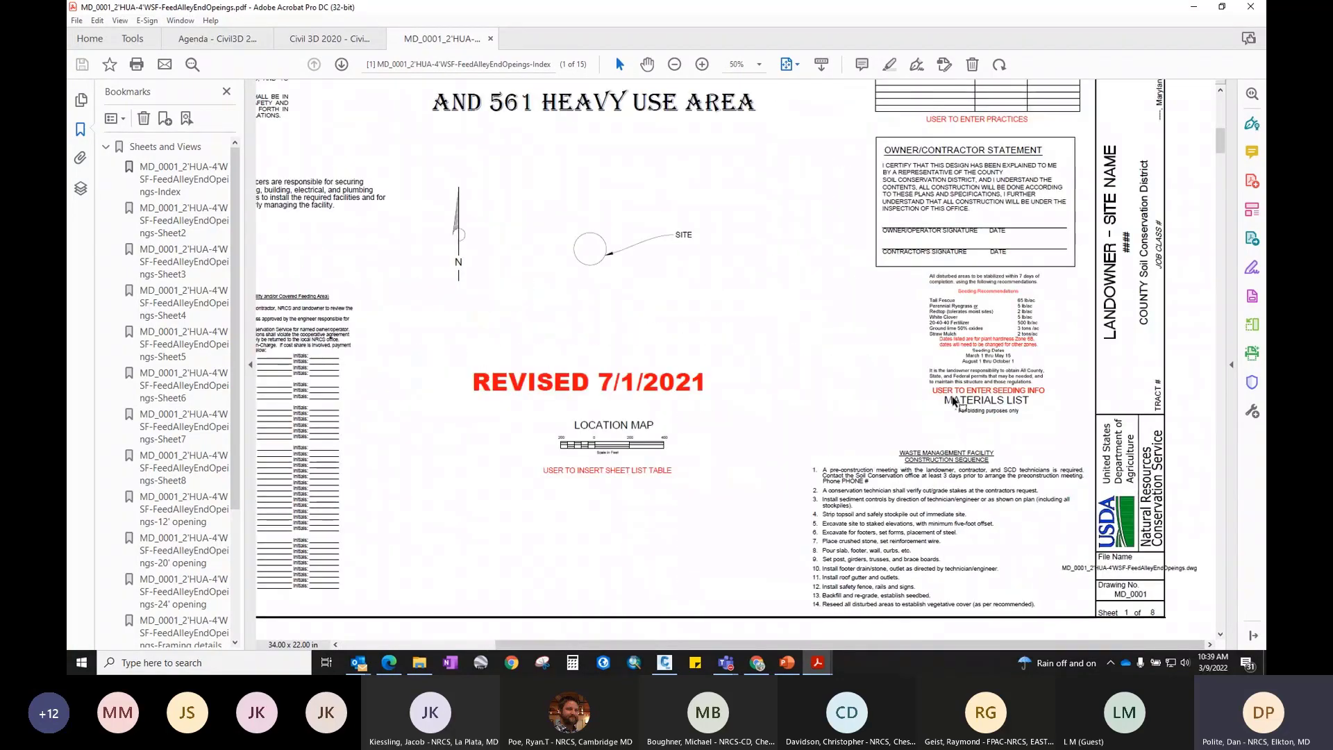
{"action": "scroll", "coordinate": [953, 400], "scroll_direction": "down", "scroll_amount": 1, "text": "ctrl"}
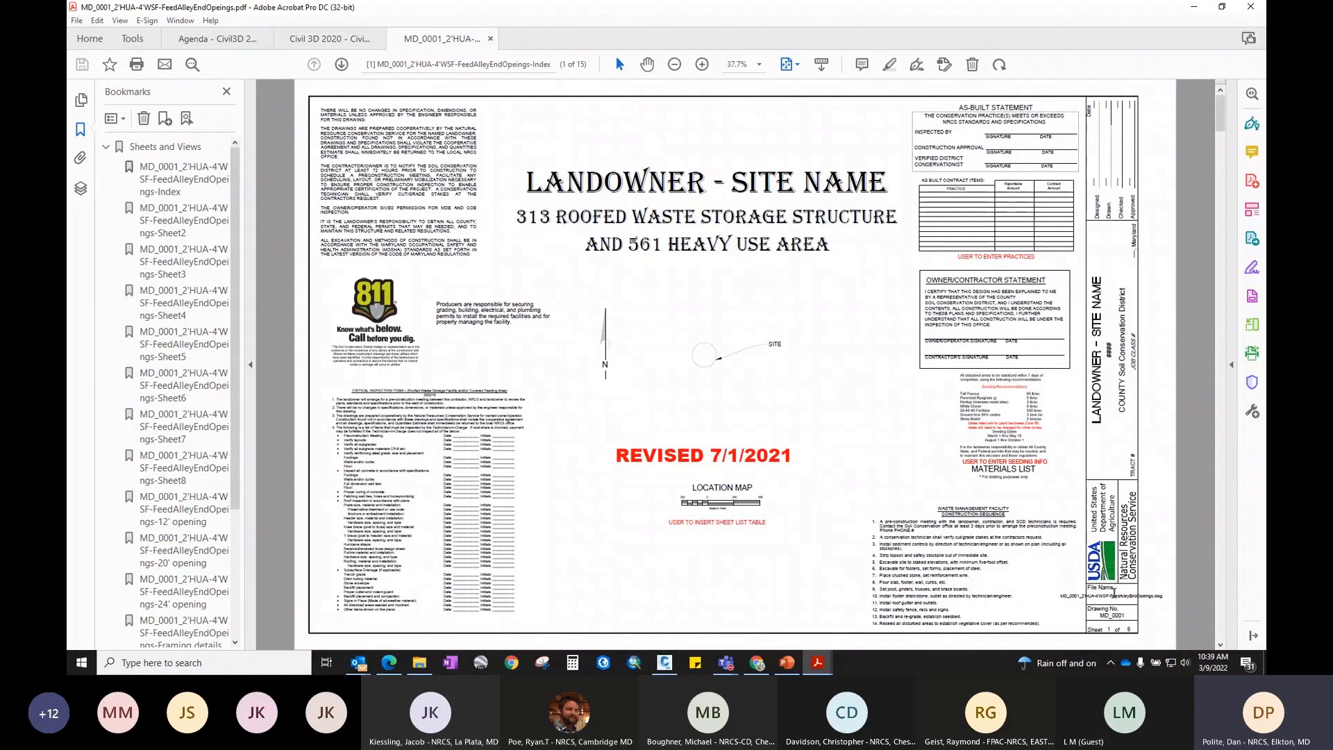
{"action": "scroll", "coordinate": [1112, 595], "scroll_direction": "up", "scroll_amount": 4, "text": "ctrl"}
{"action": "left_click_drag", "start_coordinate": [1086, 649], "coordinate": [1140, 648]}
{"action": "left_click_drag", "start_coordinate": [865, 590], "coordinate": [1198, 590]}
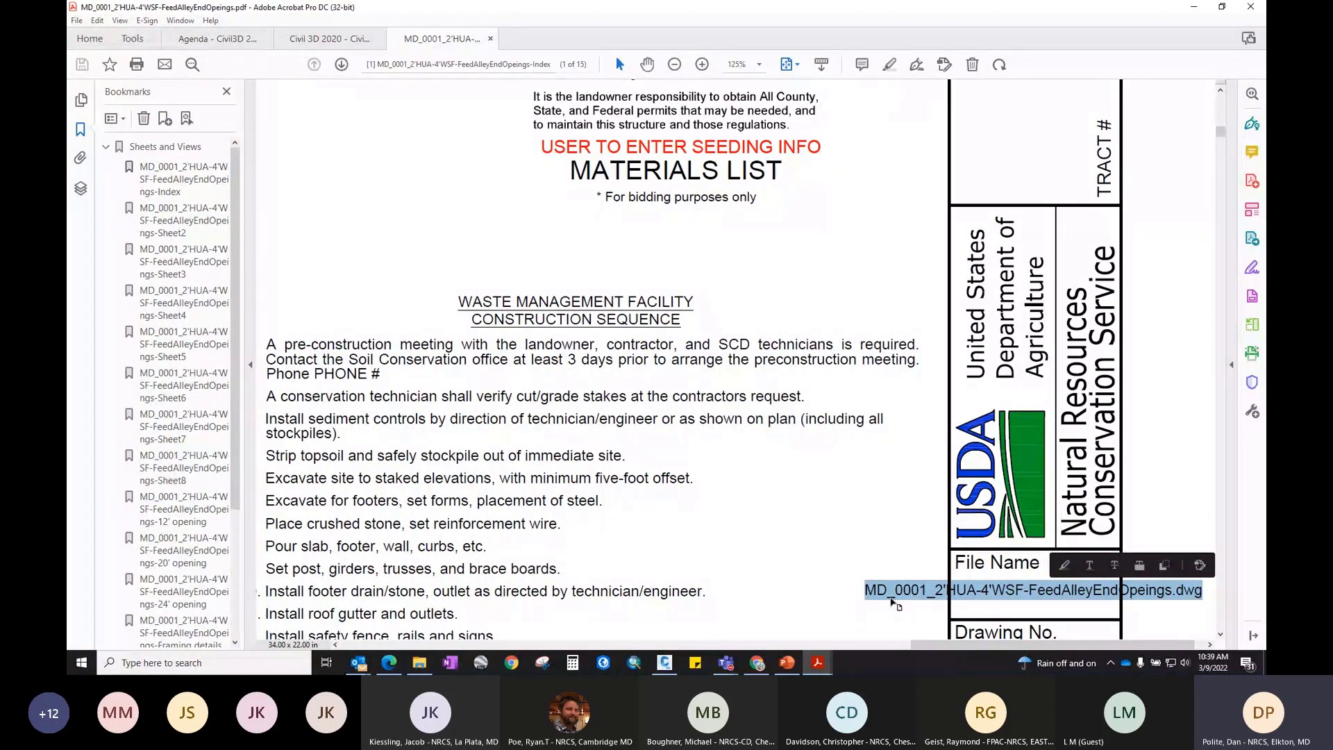
{"action": "left_click", "coordinate": [891, 597]}
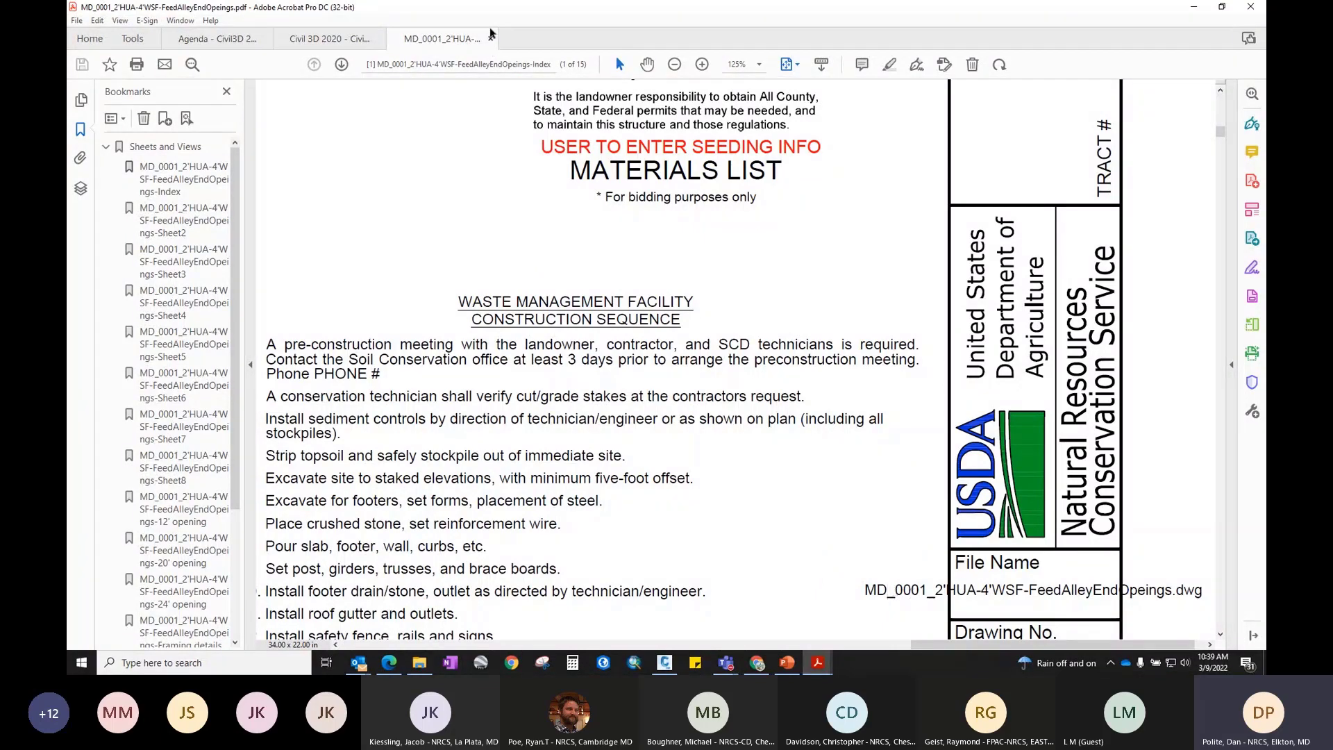
Step: Close the MD_0001 template PDF and the Standard Templates folder window, returning to the Civil 3D drawing
{"action": "left_click", "coordinate": [492, 39]}
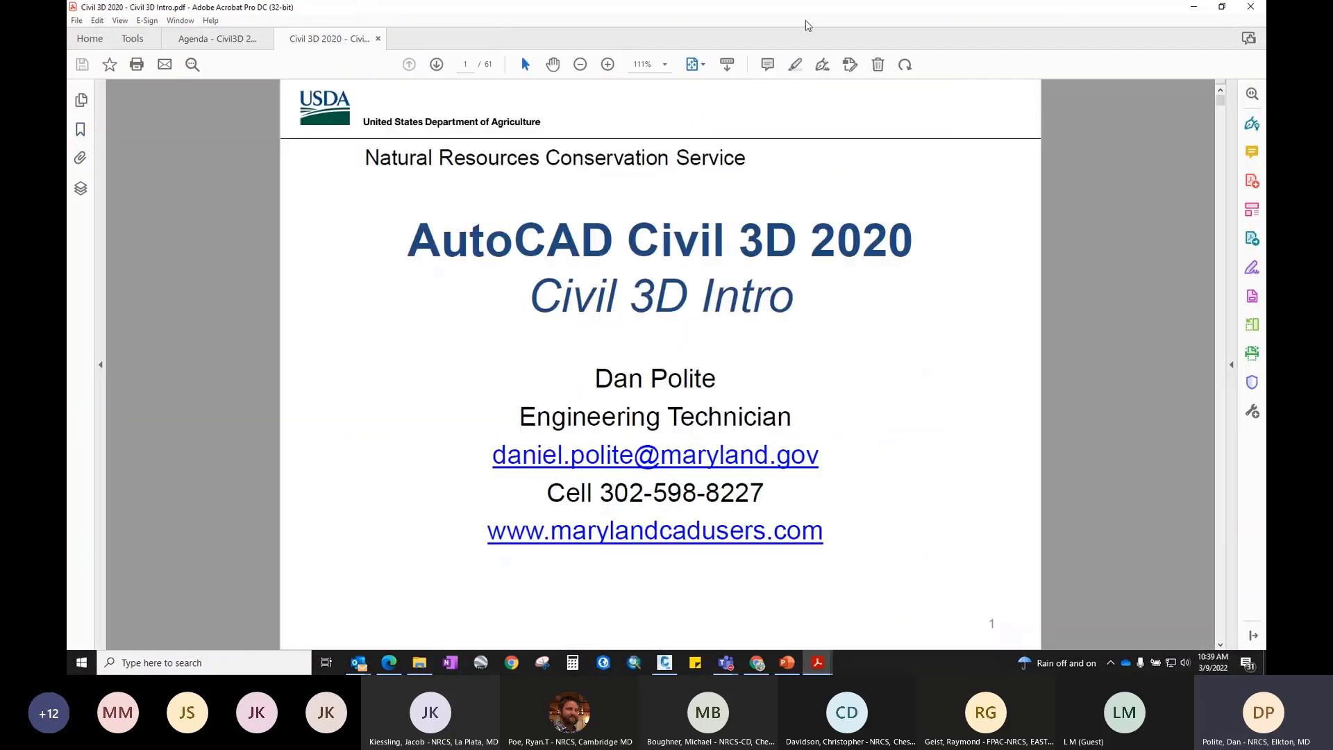
{"action": "left_click", "coordinate": [1190, 6]}
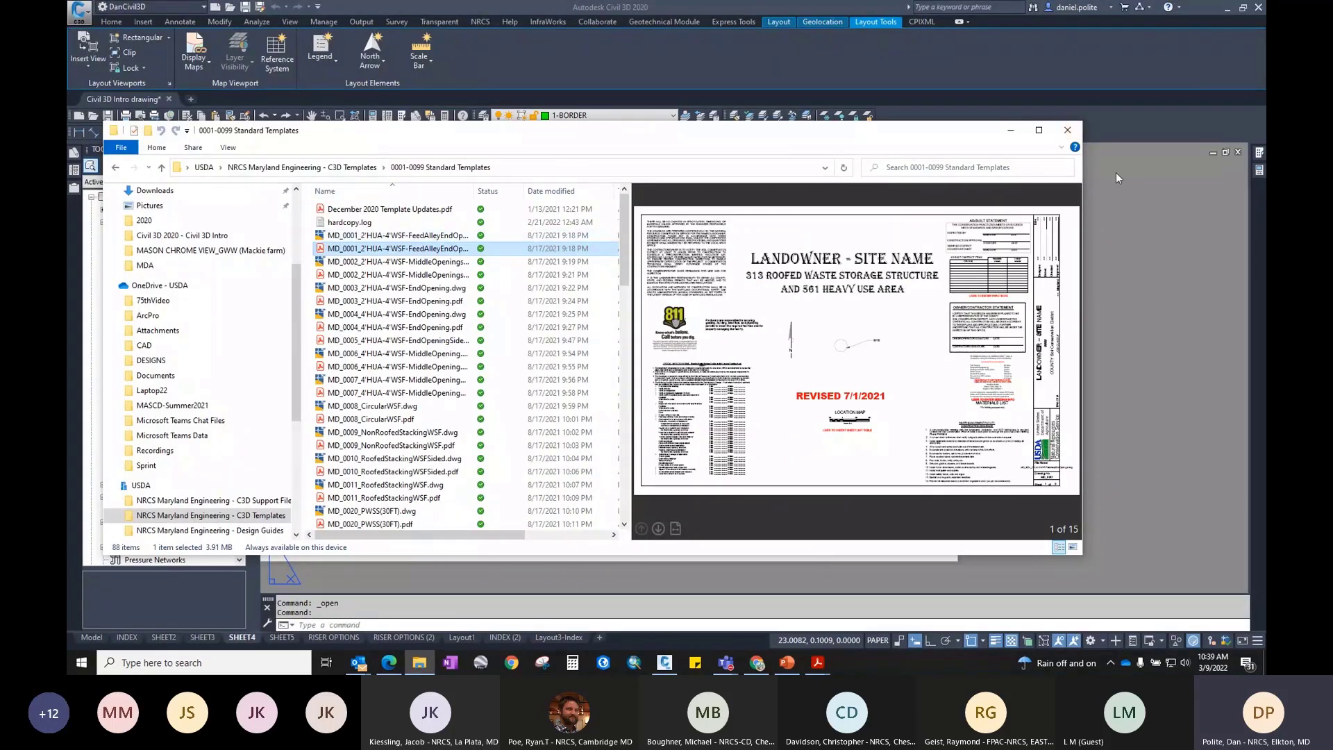
{"action": "left_click", "coordinate": [1067, 130]}
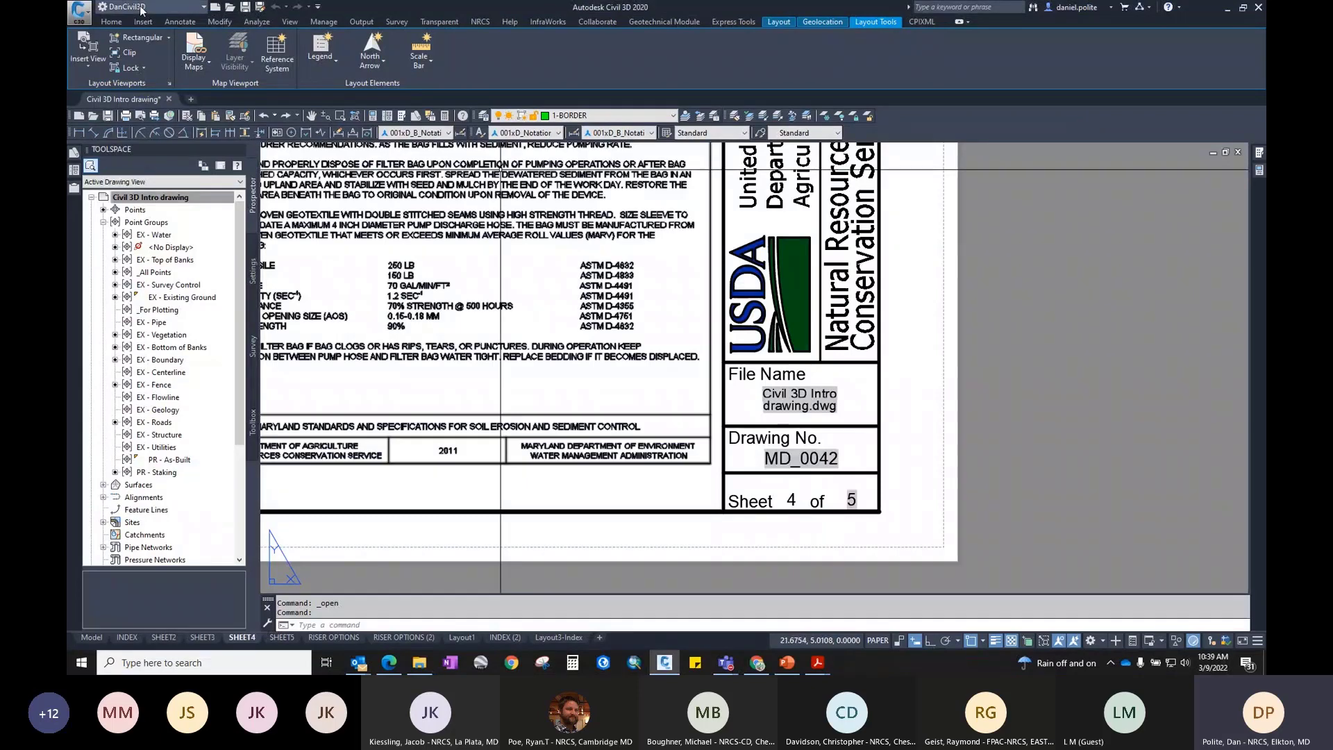
Step: Create a new drawing from the MD_0001_2'HUA-4'WSF-FeedAlleyEndOpeings.dwg template in the 0001-0099 Standard Templates folder
{"action": "left_click", "coordinate": [231, 8]}
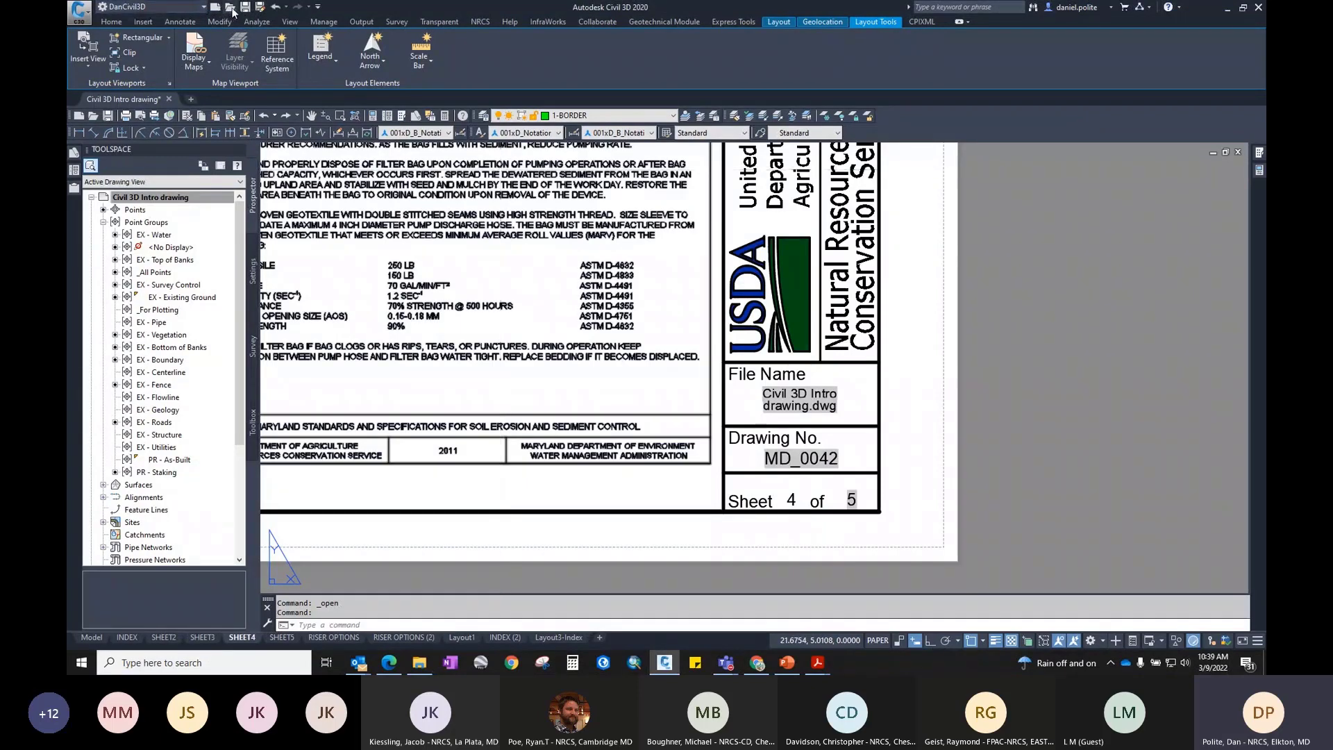
{"action": "left_click", "coordinate": [81, 12]}
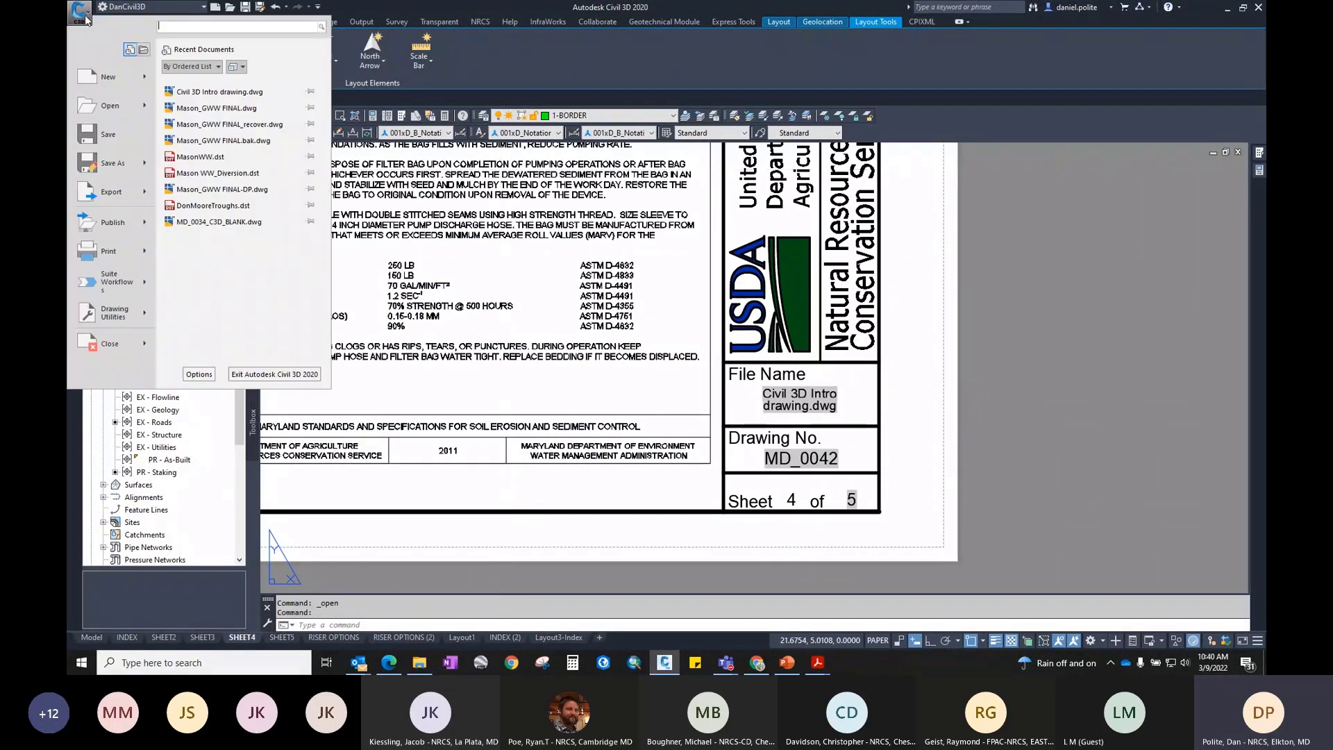
{"action": "mouse_move", "coordinate": [109, 83]}
{"action": "left_click", "coordinate": [204, 83]}
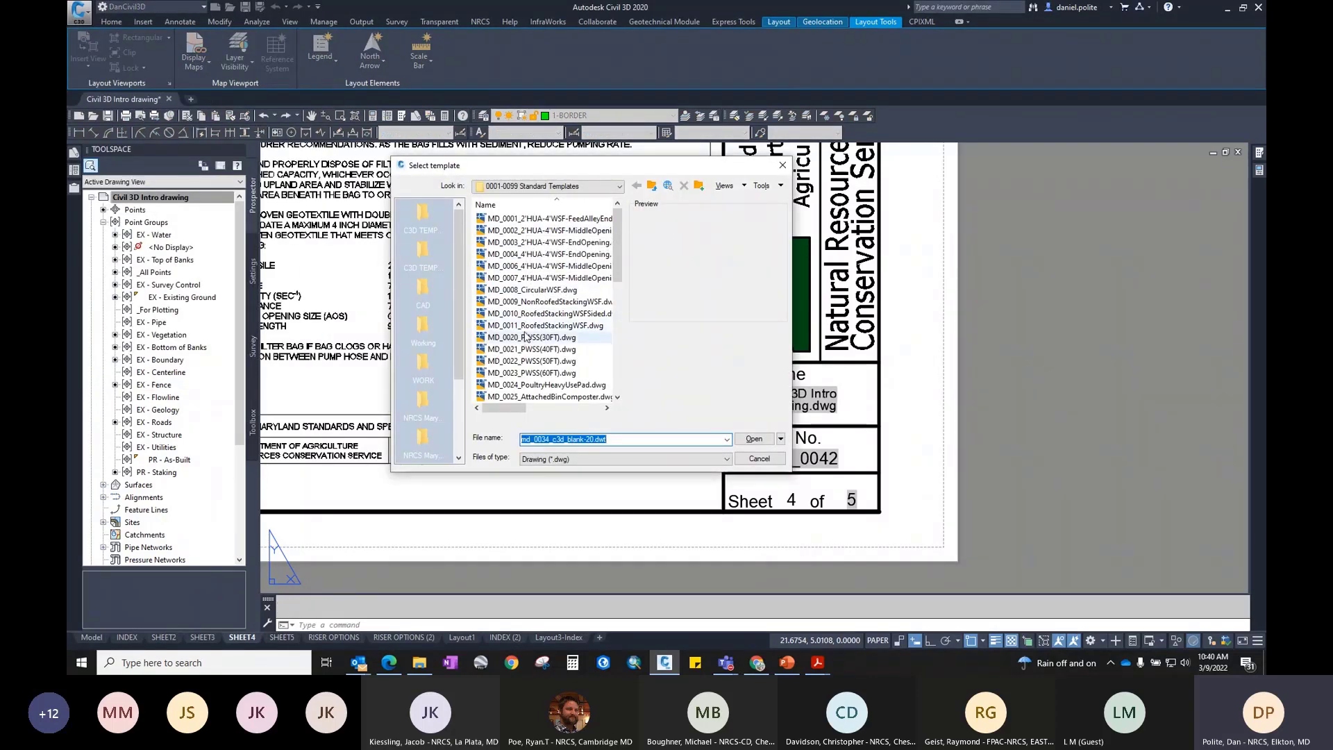
{"action": "left_click", "coordinate": [533, 217]}
{"action": "left_click", "coordinate": [752, 439]}
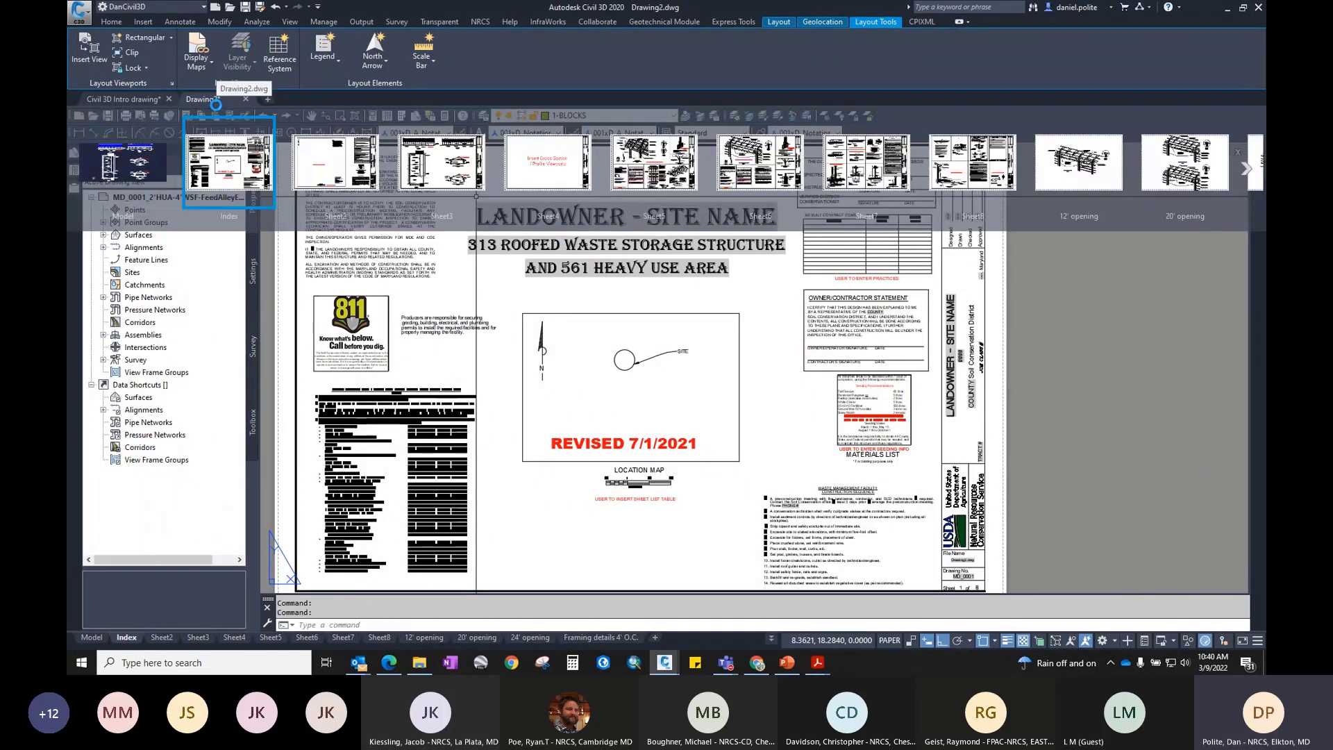
Step: Examine the File Name, Drawing No. and Sheet fields in the title block of the new drawing's Index layout
{"action": "scroll", "coordinate": [887, 471], "scroll_direction": "up", "scroll_amount": 4}
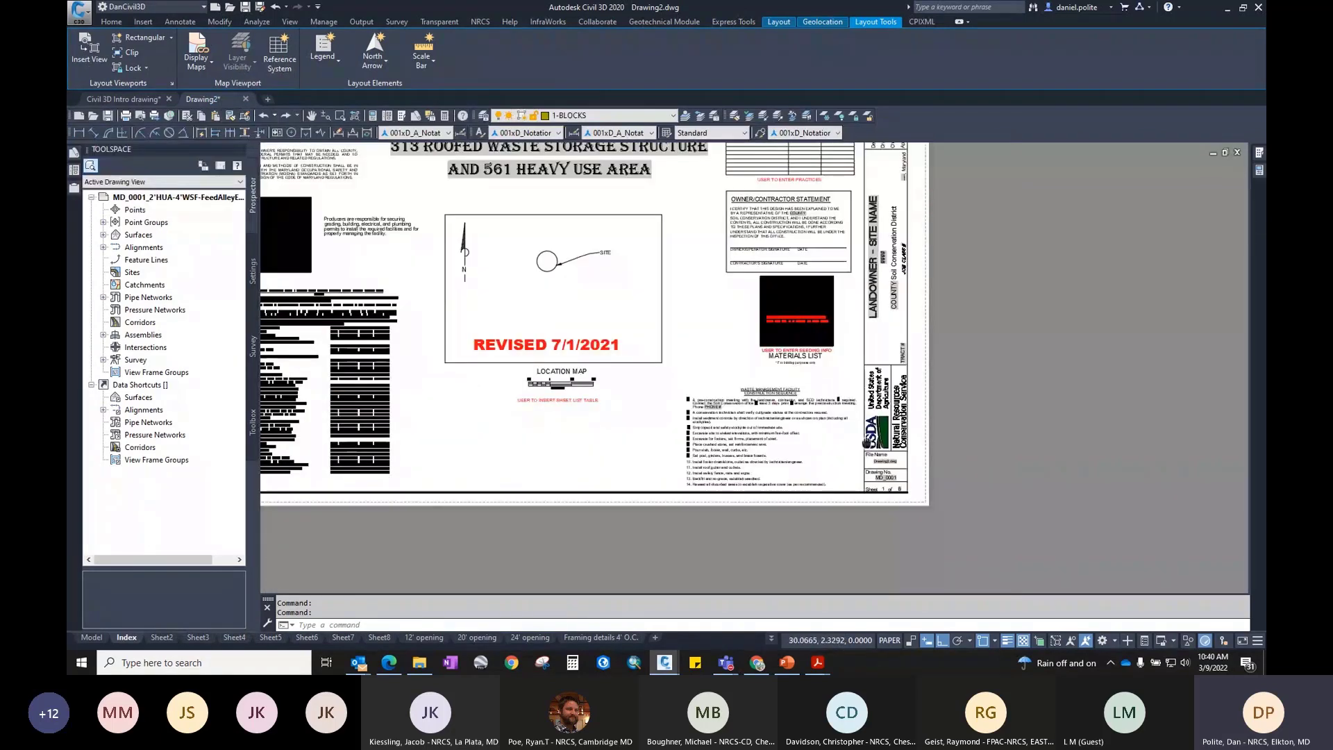
{"action": "scroll", "coordinate": [888, 471], "scroll_direction": "up", "scroll_amount": 2}
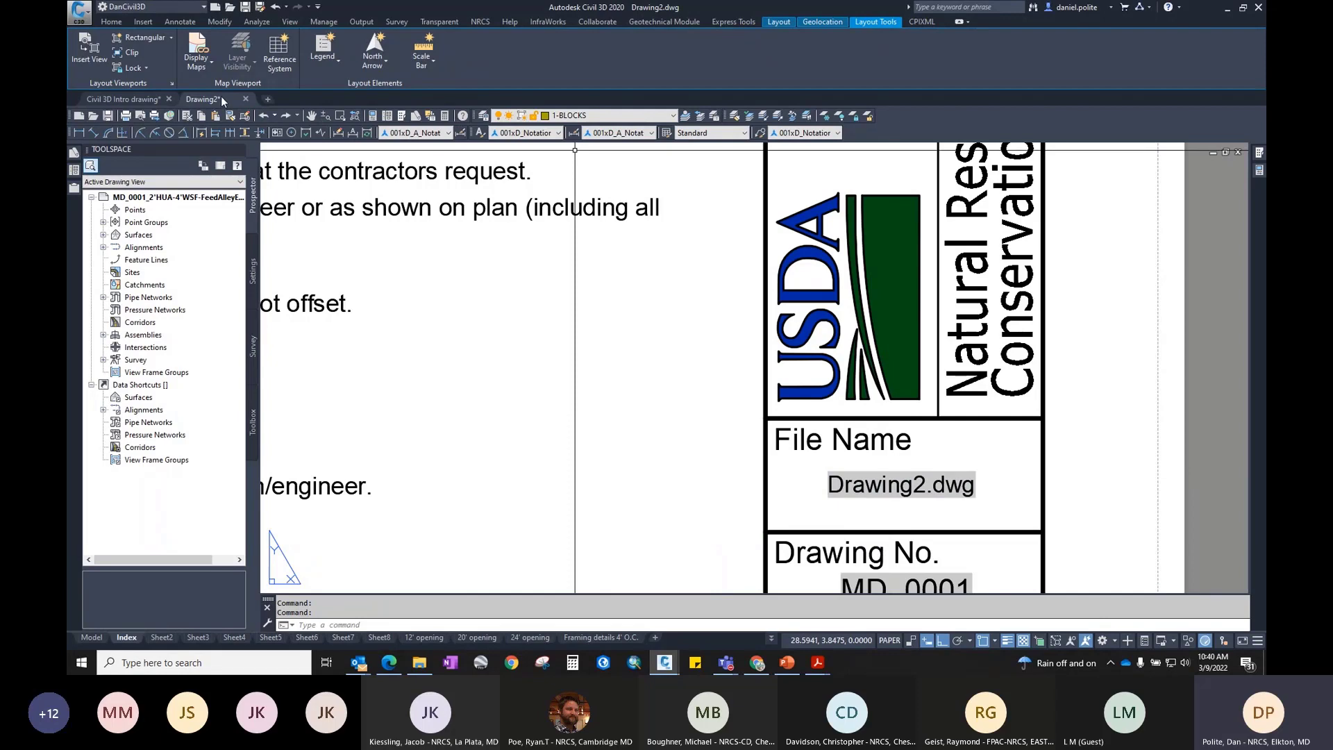
{"action": "mouse_move", "coordinate": [215, 99]}
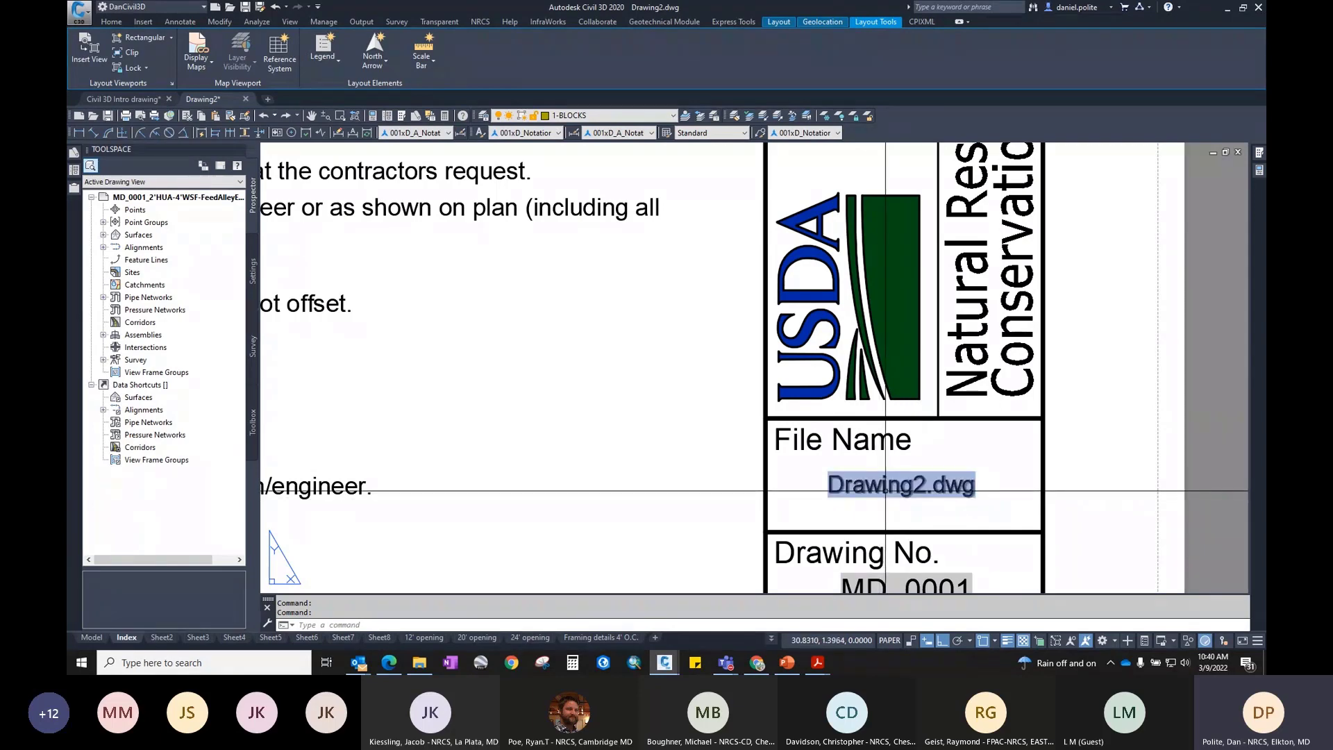
{"action": "scroll", "coordinate": [885, 491], "scroll_direction": "down", "scroll_amount": 2}
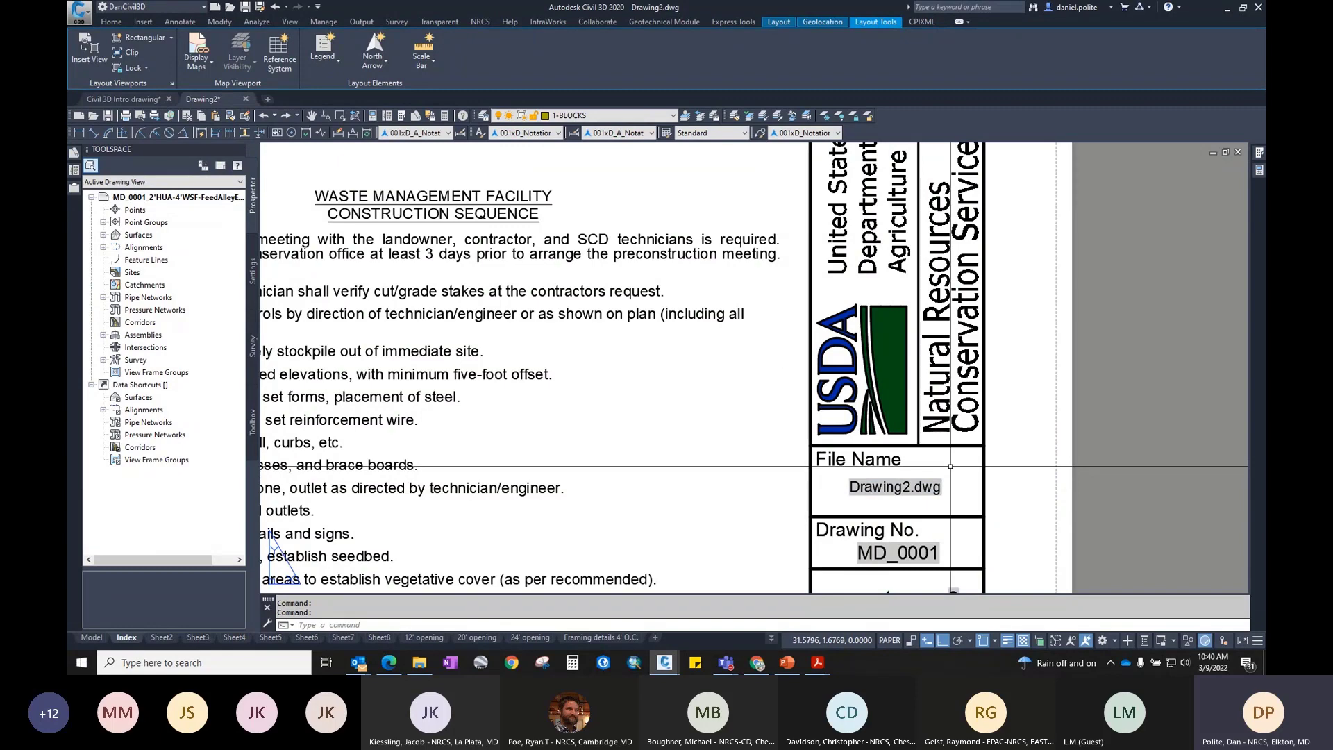
{"action": "scroll", "coordinate": [949, 466], "scroll_direction": "down", "scroll_amount": 2}
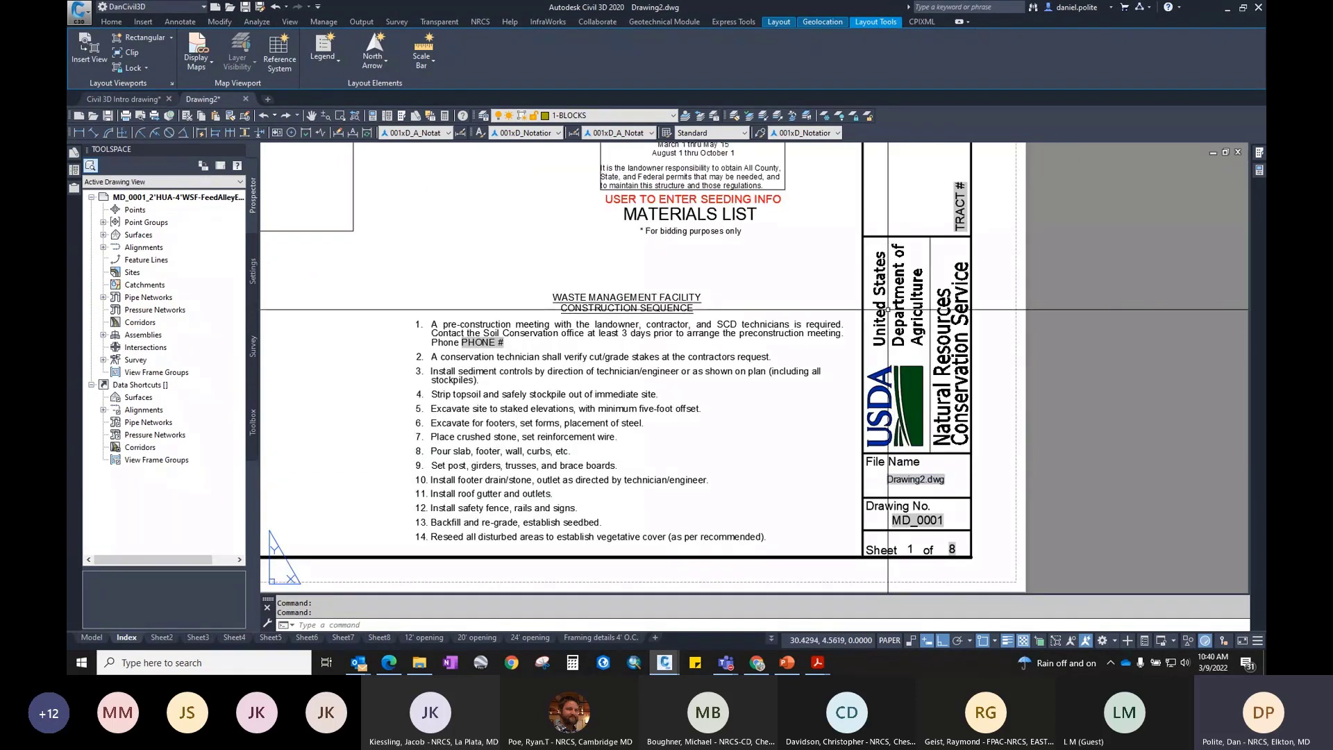
{"action": "scroll", "coordinate": [894, 481], "scroll_direction": "down", "scroll_amount": 1}
{"action": "scroll", "coordinate": [923, 444], "scroll_direction": "up", "scroll_amount": 3}
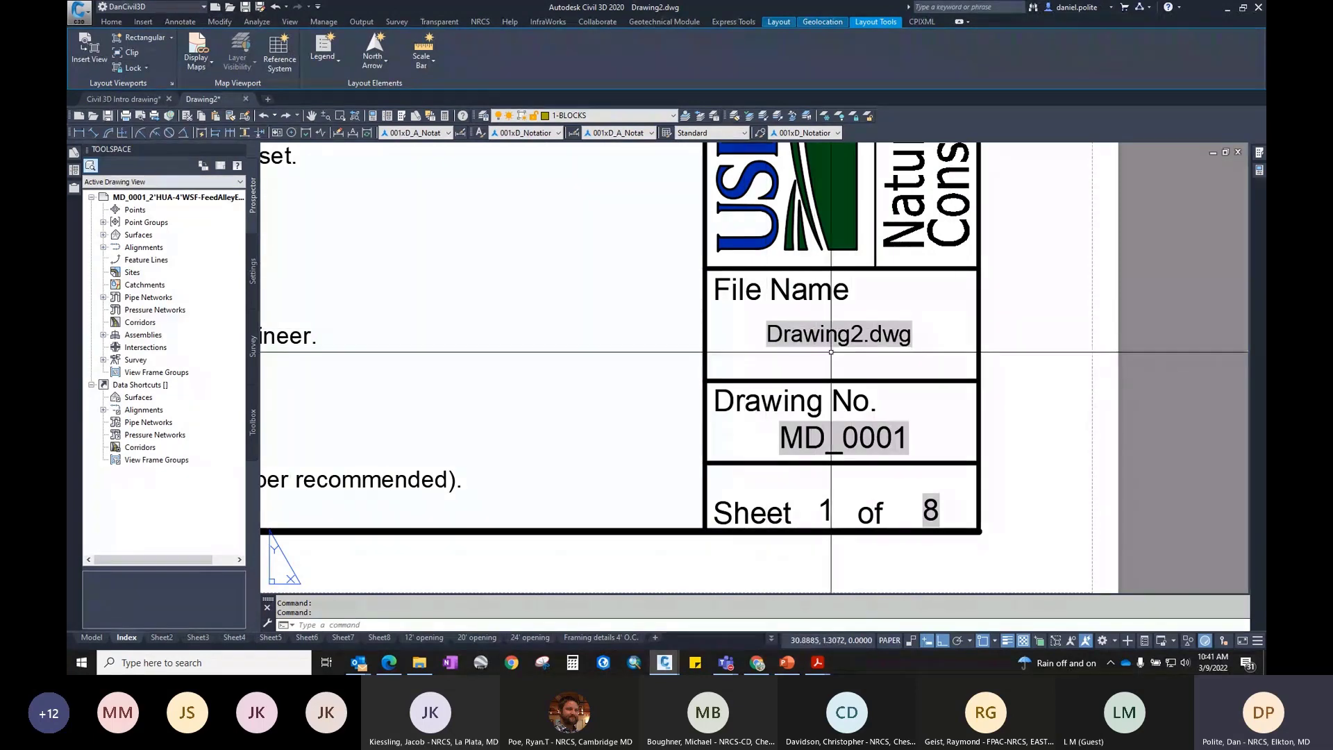
Step: Close the Drawing2 drawing without saving its changes, returning to Civil 3D Intro drawing
{"action": "scroll", "coordinate": [960, 325], "scroll_direction": "down", "scroll_amount": 5}
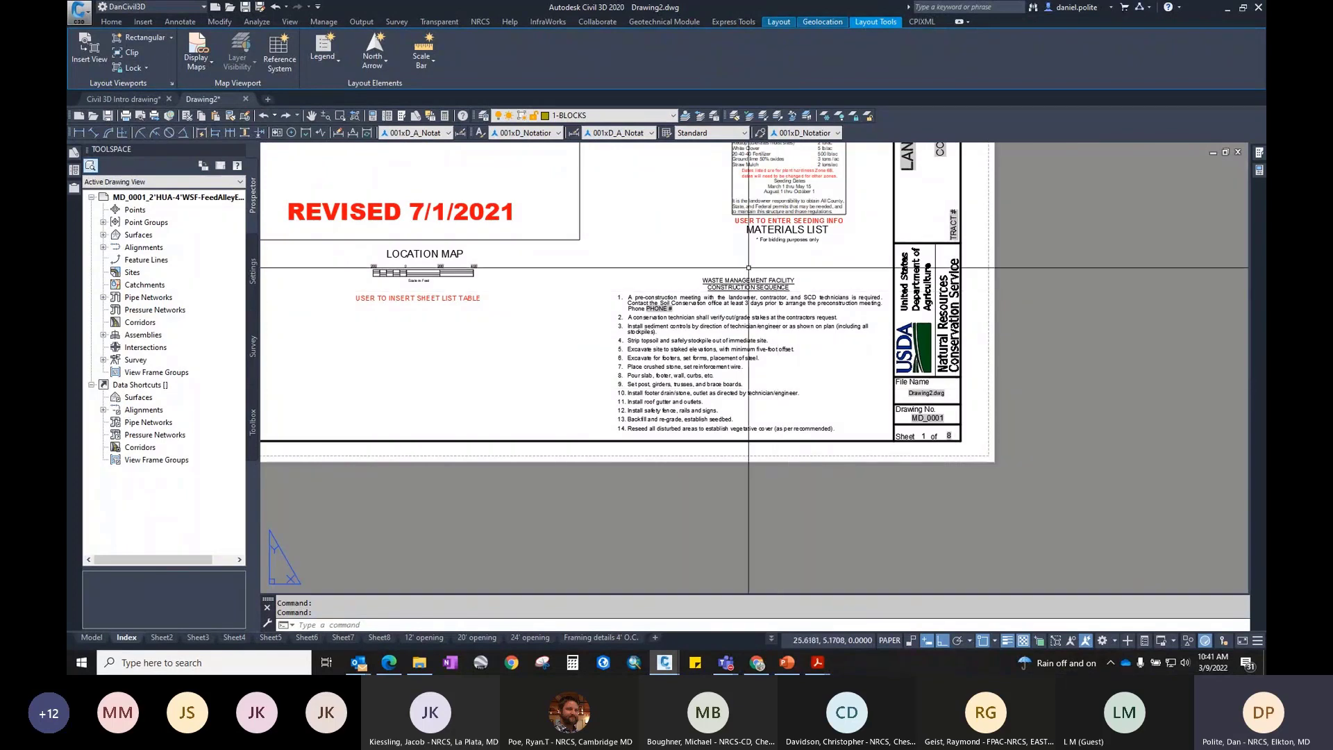
{"action": "scroll", "coordinate": [954, 388], "scroll_direction": "down", "scroll_amount": 5}
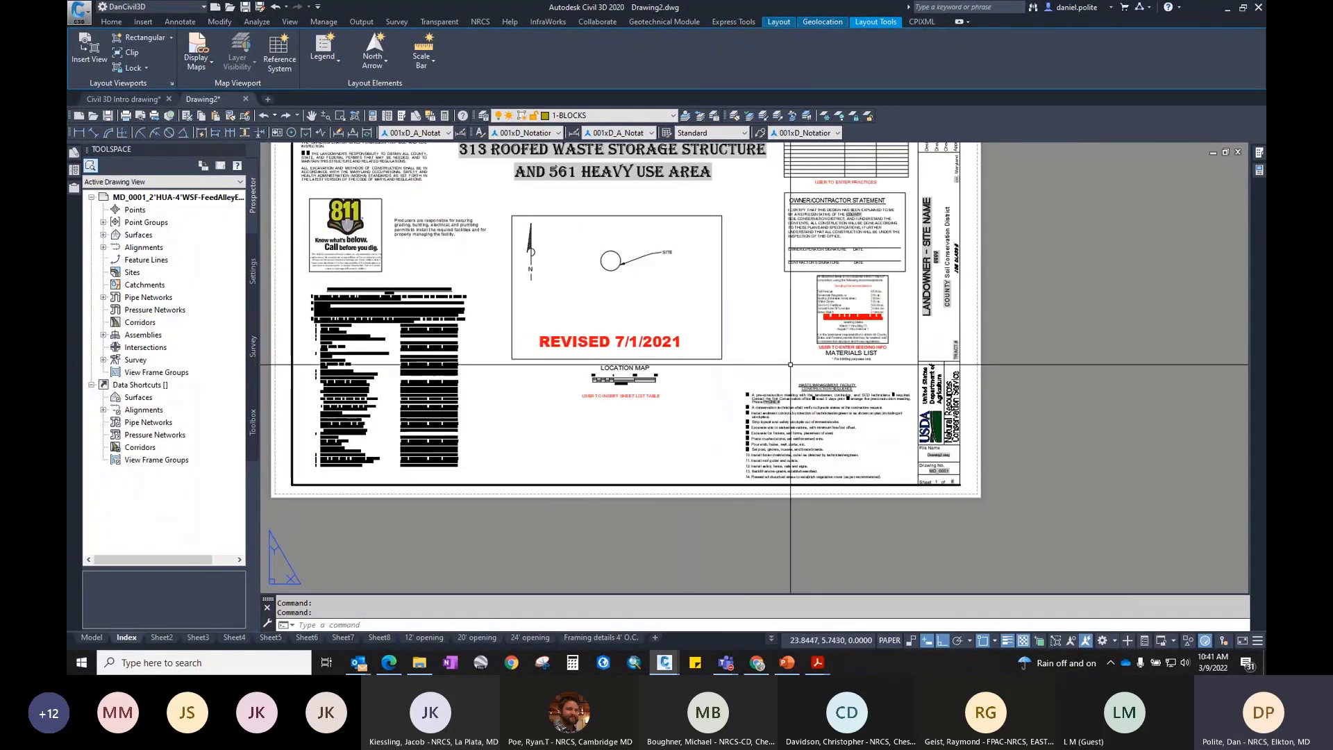
{"action": "left_click", "coordinate": [247, 98]}
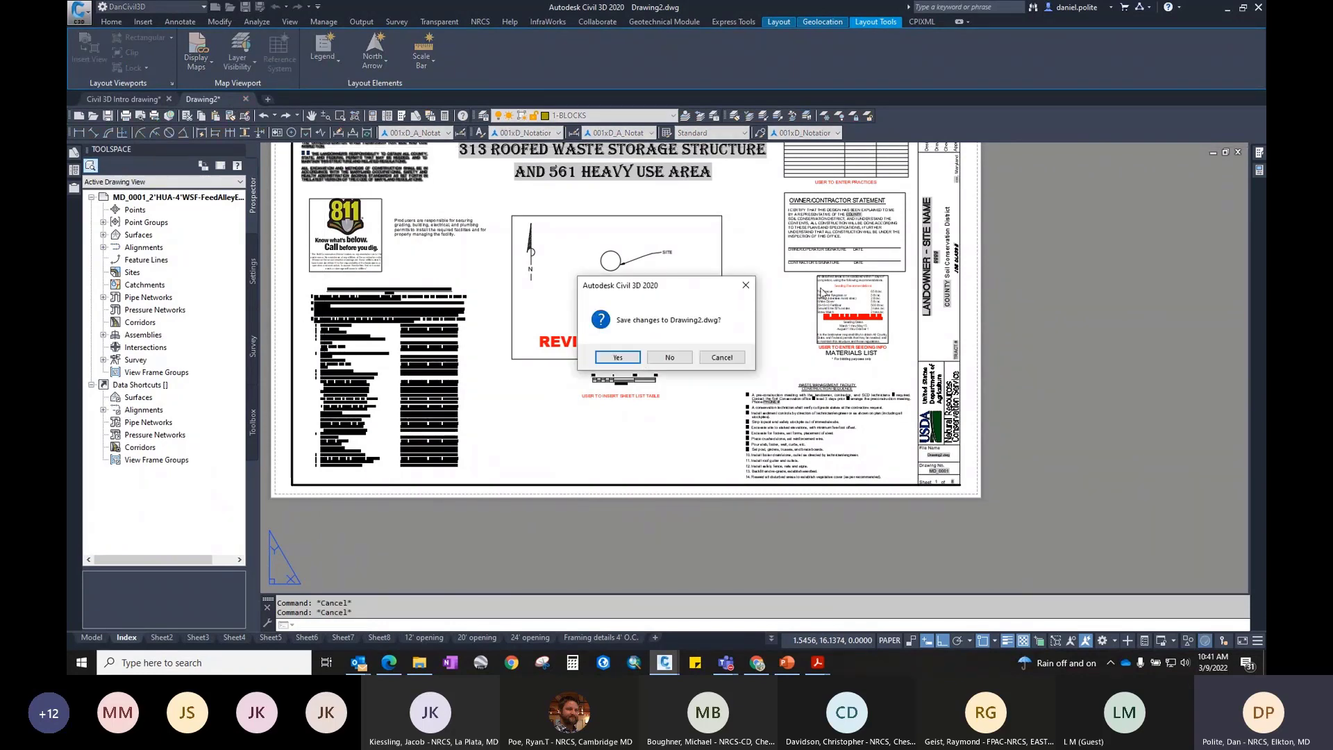
{"action": "left_click", "coordinate": [667, 357]}
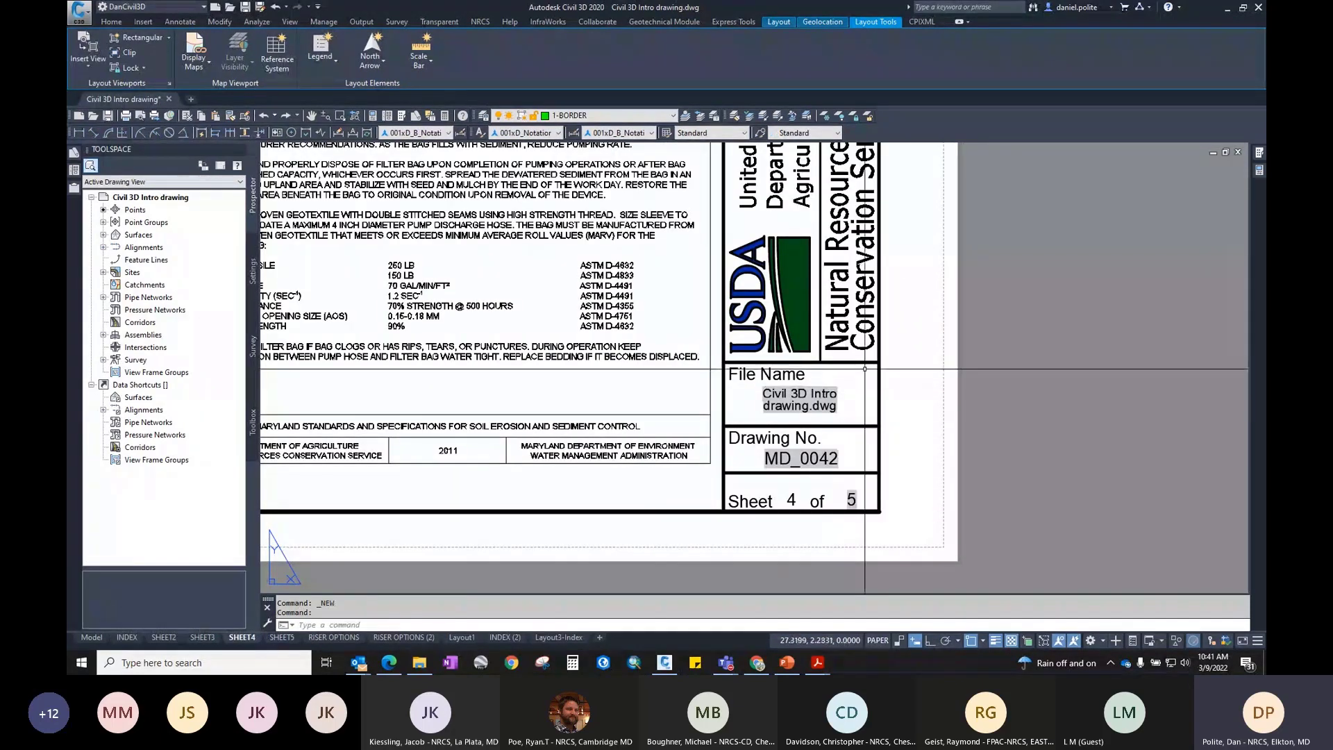
{"action": "scroll", "coordinate": [799, 375], "scroll_direction": "down", "scroll_amount": 1}
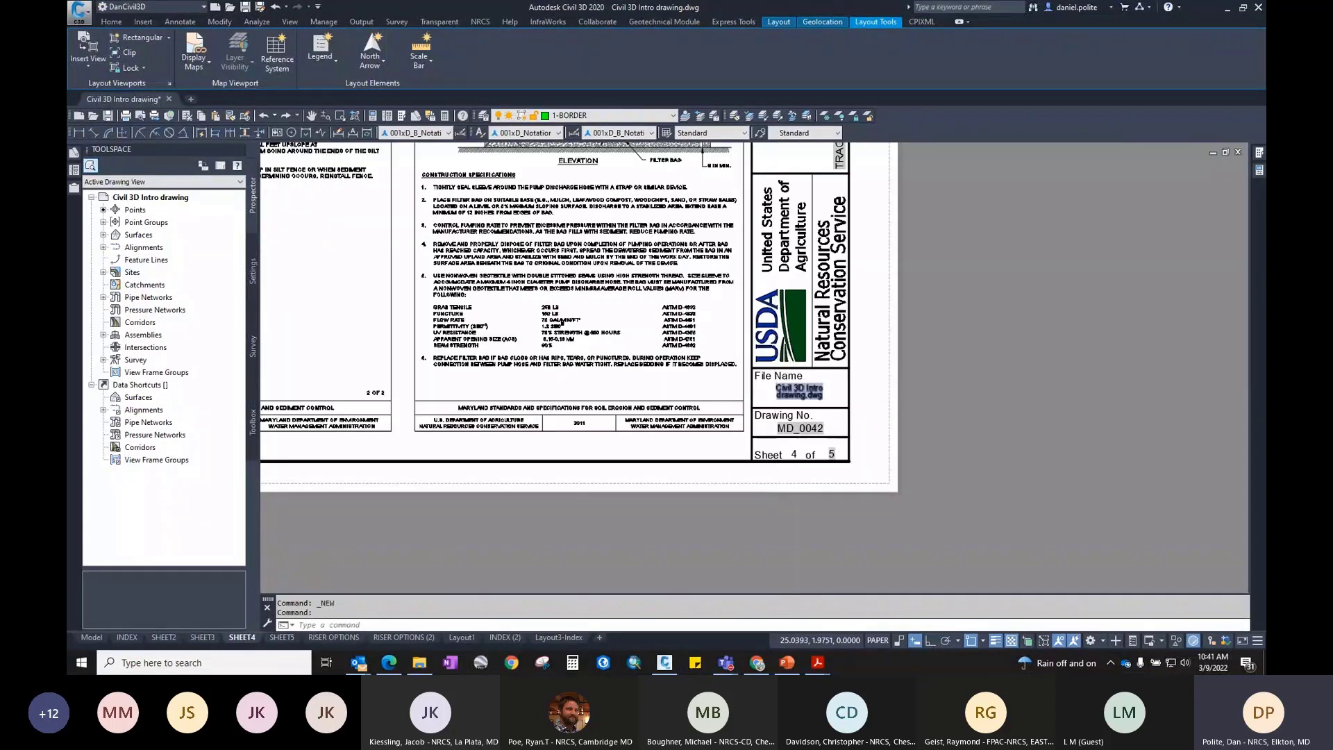
{"action": "scroll", "coordinate": [902, 382], "scroll_direction": "up", "scroll_amount": 1}
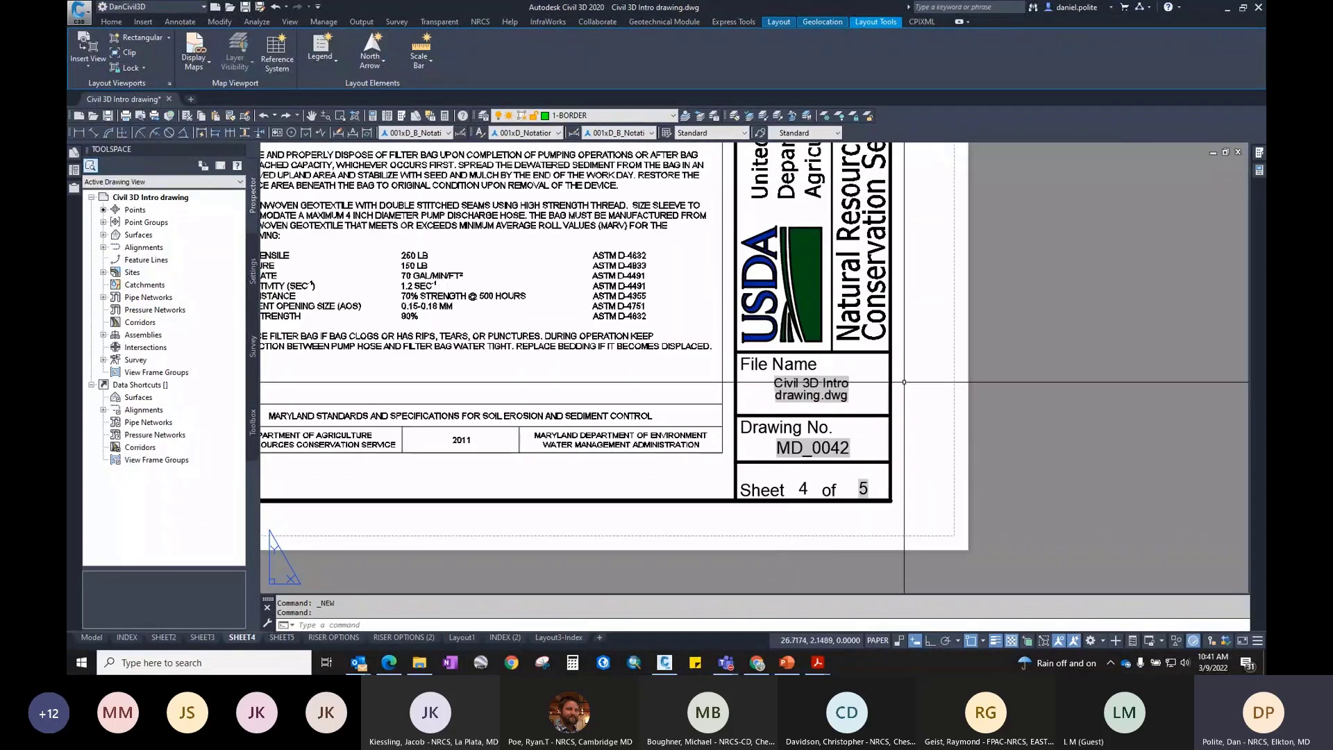
{"action": "scroll", "coordinate": [903, 382], "scroll_direction": "down", "scroll_amount": 1}
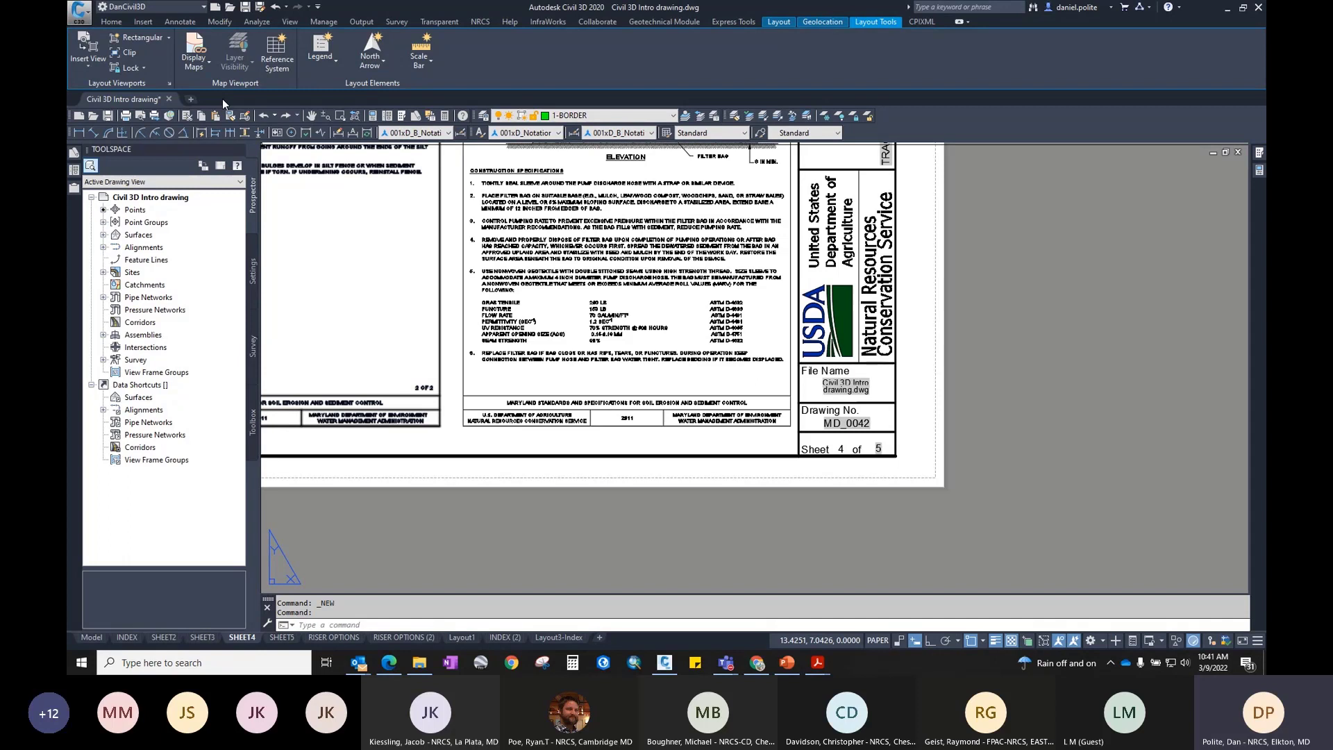
Step: Open the SHEET3 layout's page setup for modification and review the available printers and plotters without choosing another
{"action": "right_click", "coordinate": [393, 638]}
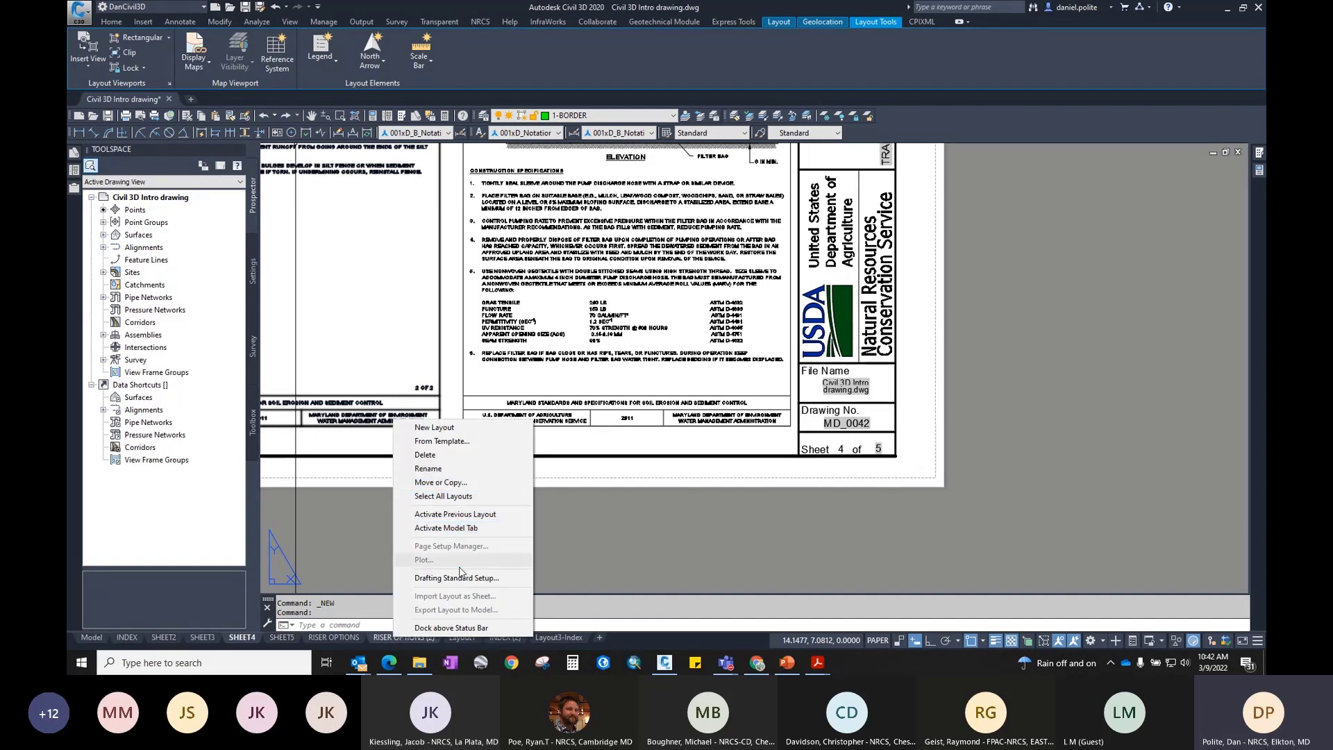
{"action": "left_click", "coordinate": [382, 638]}
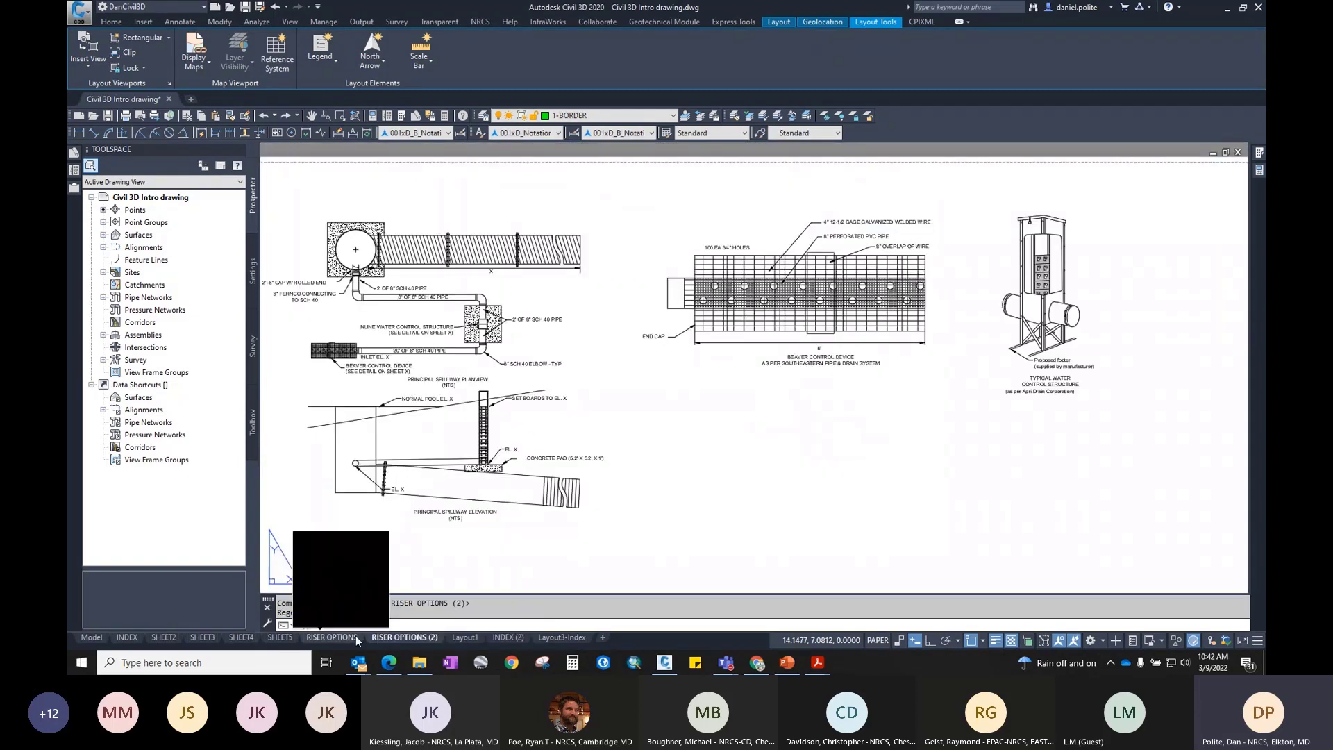
{"action": "right_click", "coordinate": [356, 635]}
{"action": "left_click", "coordinate": [198, 636]}
{"action": "right_click", "coordinate": [195, 636]}
{"action": "left_click", "coordinate": [232, 551]}
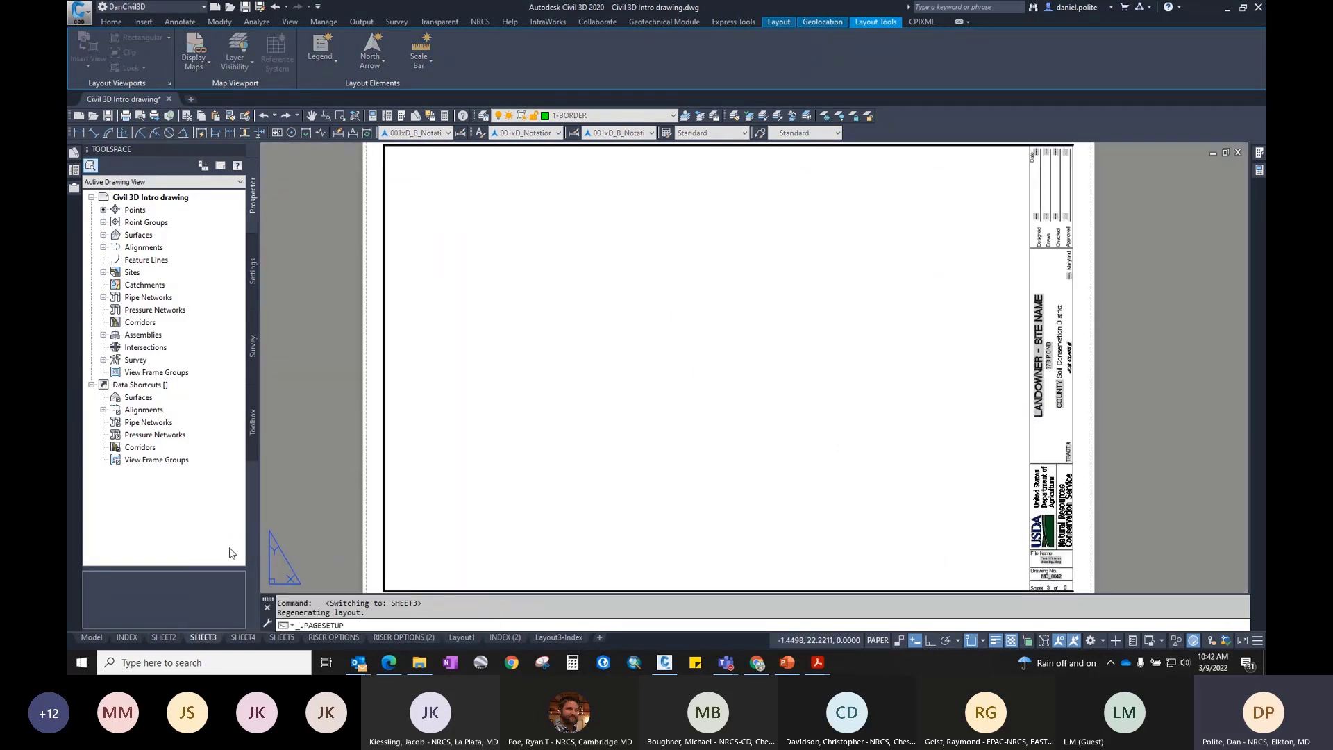
{"action": "left_click", "coordinate": [779, 307]}
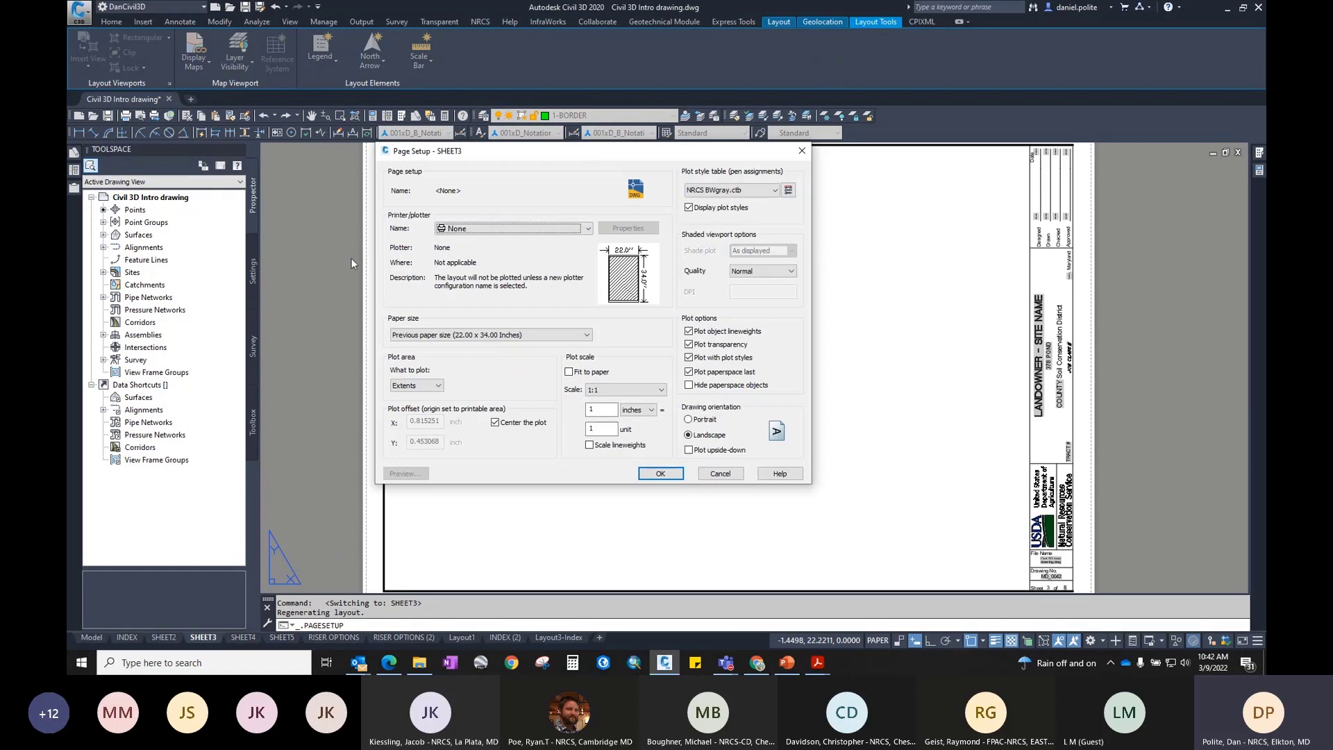
{"action": "left_click", "coordinate": [587, 228]}
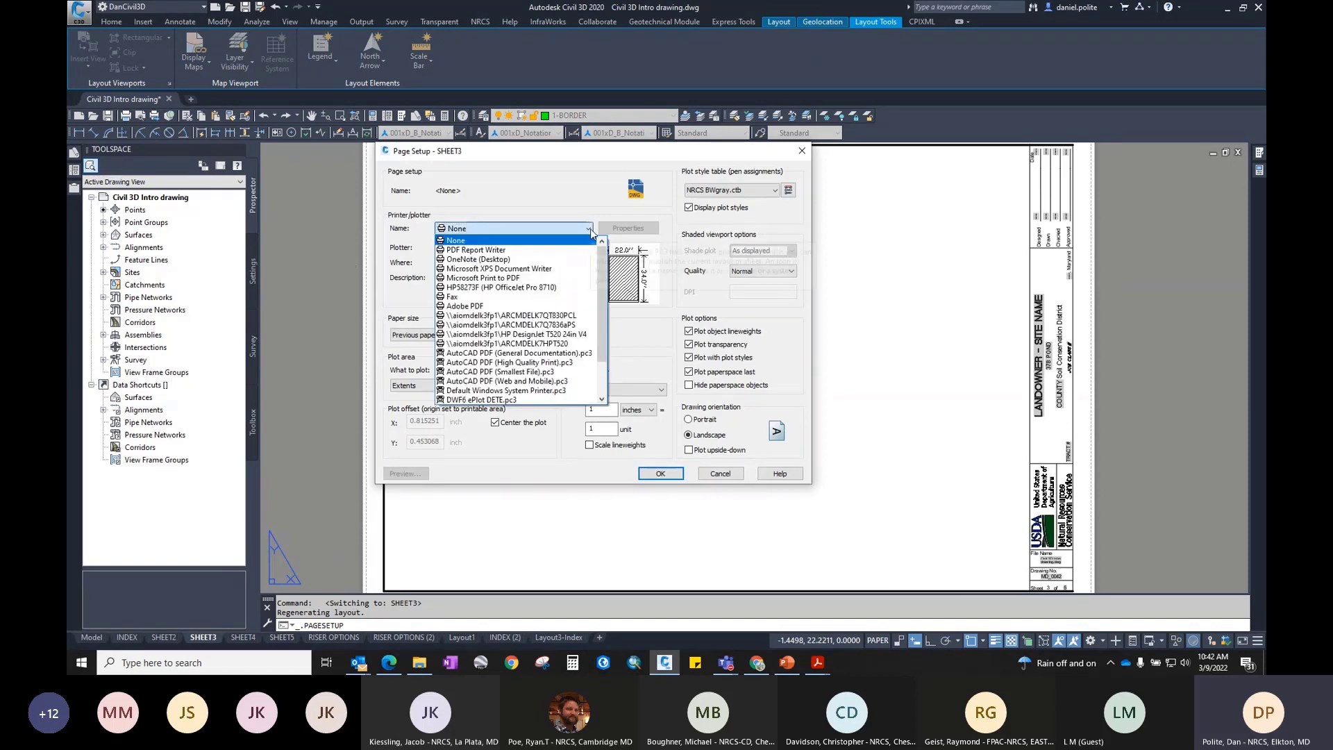
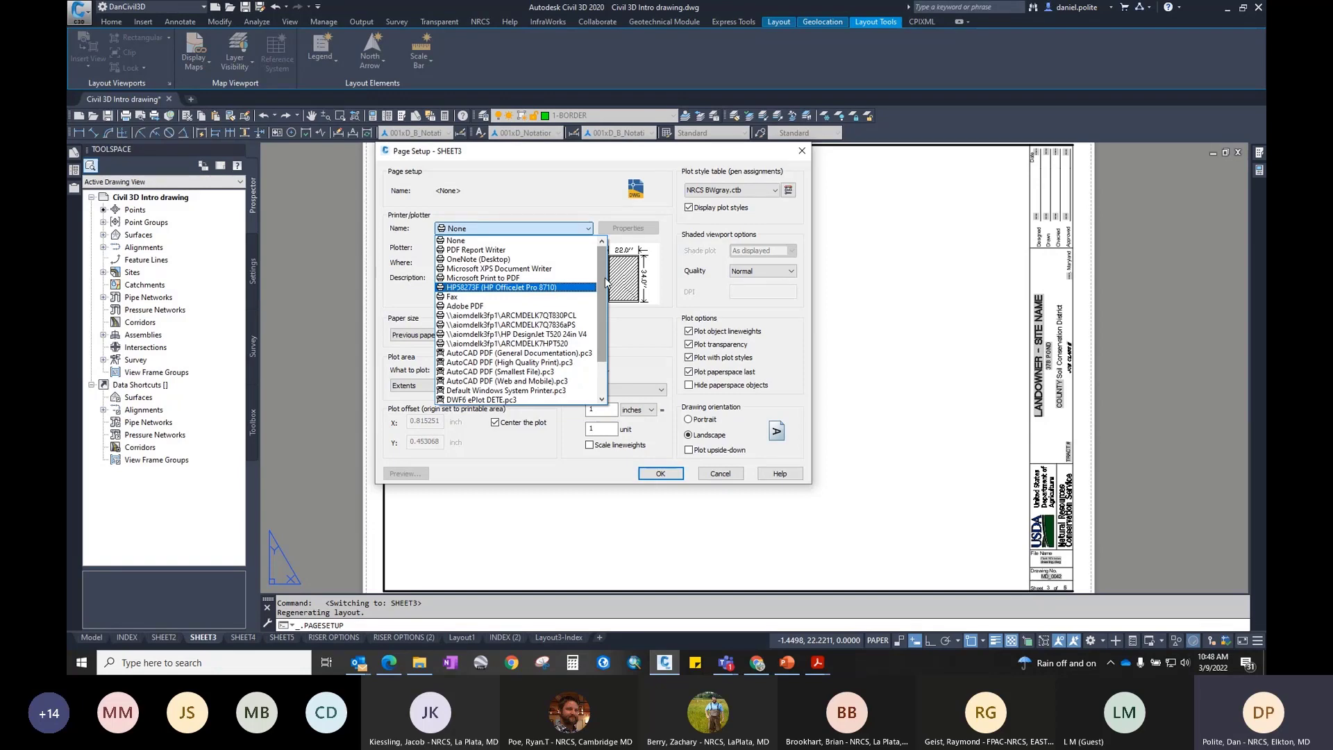
{"action": "left_click", "coordinate": [633, 333]}
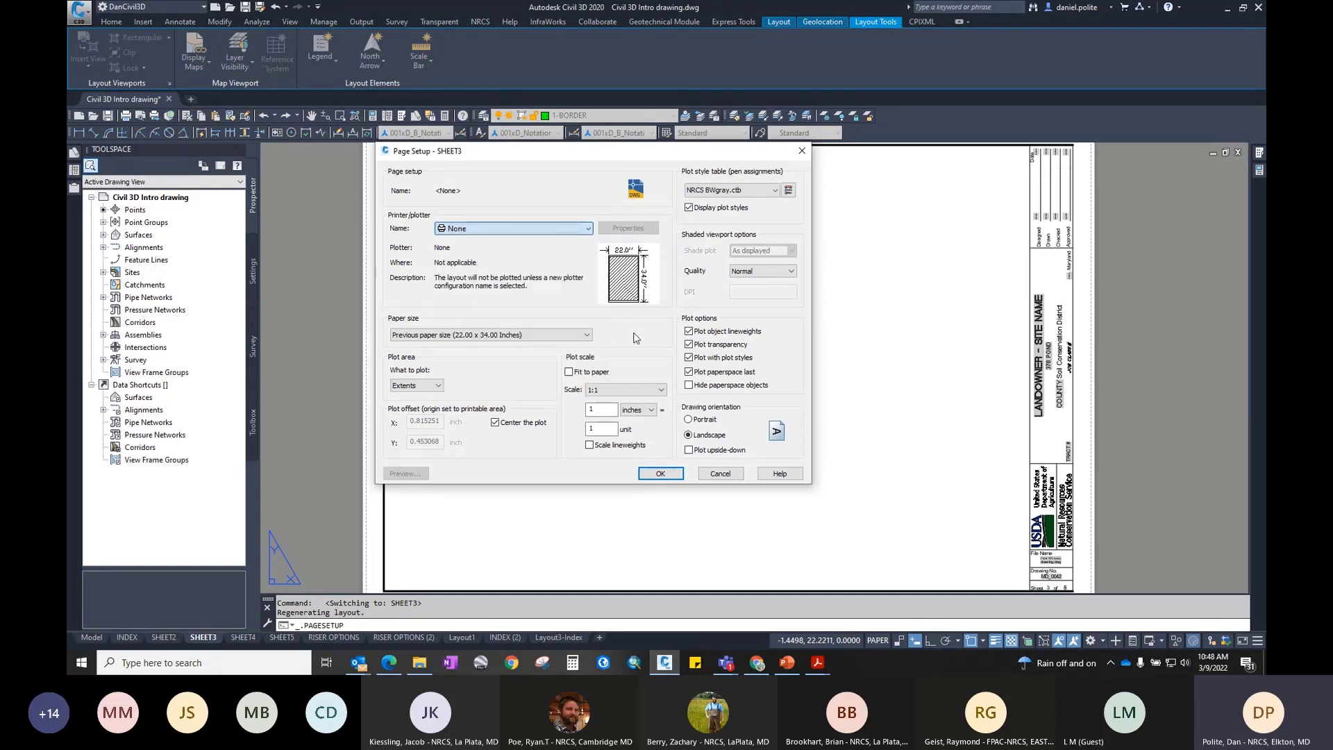
Step: Turn off plot centering to expose the X and Y plot offset values, and restore centering
{"action": "left_click", "coordinate": [493, 424]}
{"action": "left_click", "coordinate": [494, 423]}
{"action": "left_click", "coordinate": [423, 420]}
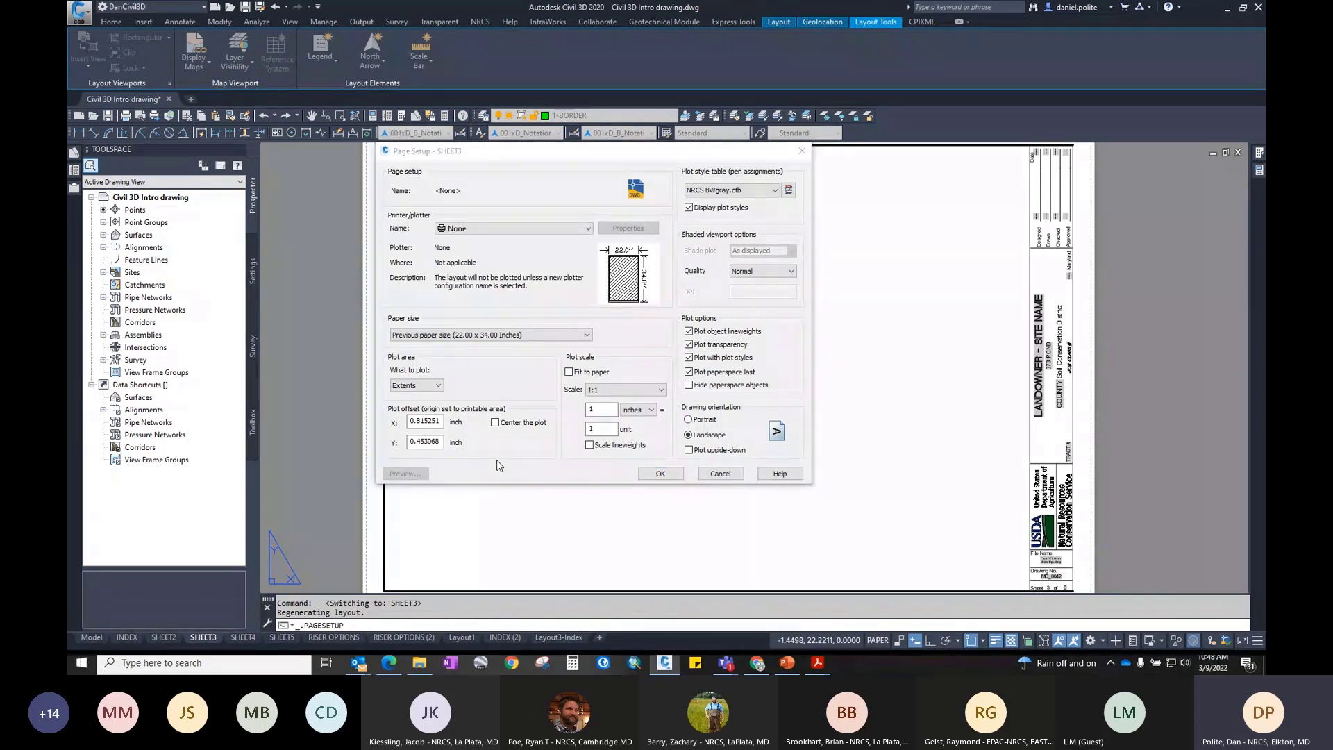
{"action": "left_click", "coordinate": [495, 423]}
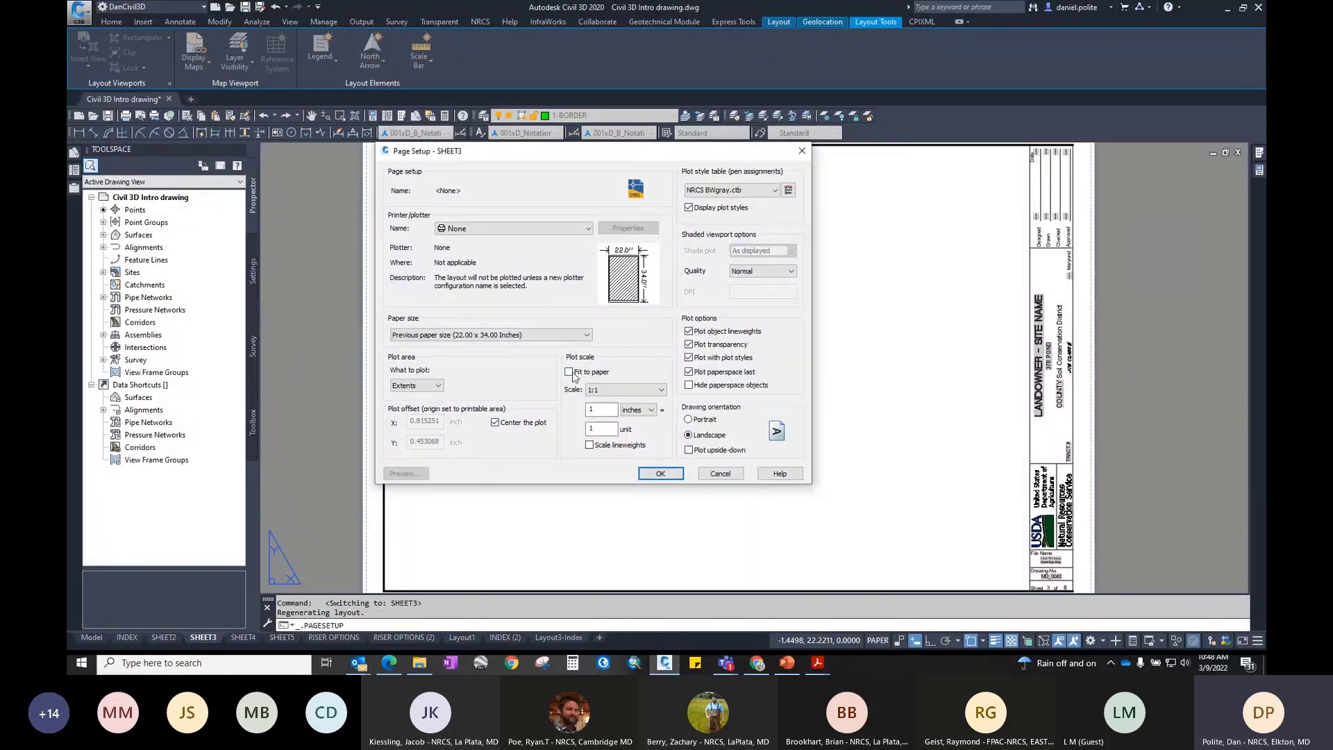
Step: Try the Fit to paper option for SHEET3, and restore the plot scale to 1 inch = 1 unit
{"action": "left_click", "coordinate": [569, 373]}
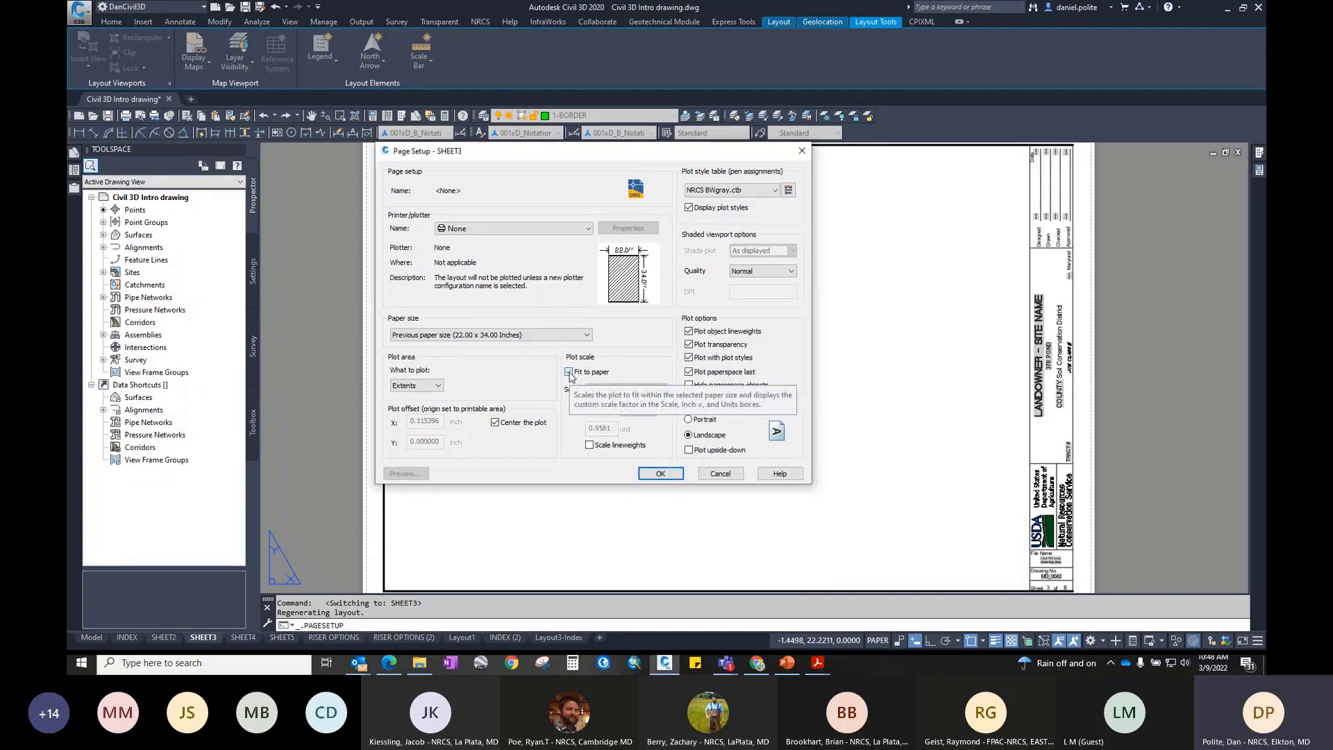
{"action": "left_click", "coordinate": [570, 373]}
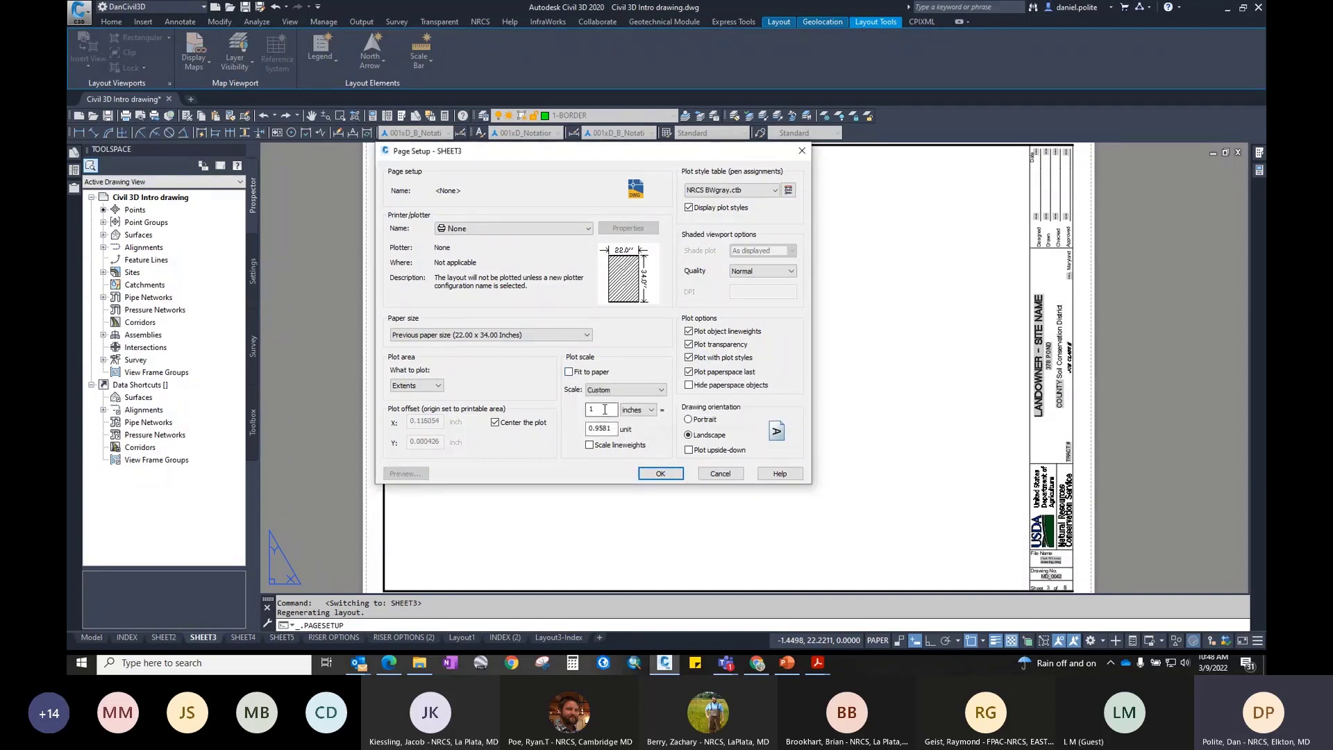
{"action": "double_click", "coordinate": [617, 427]}
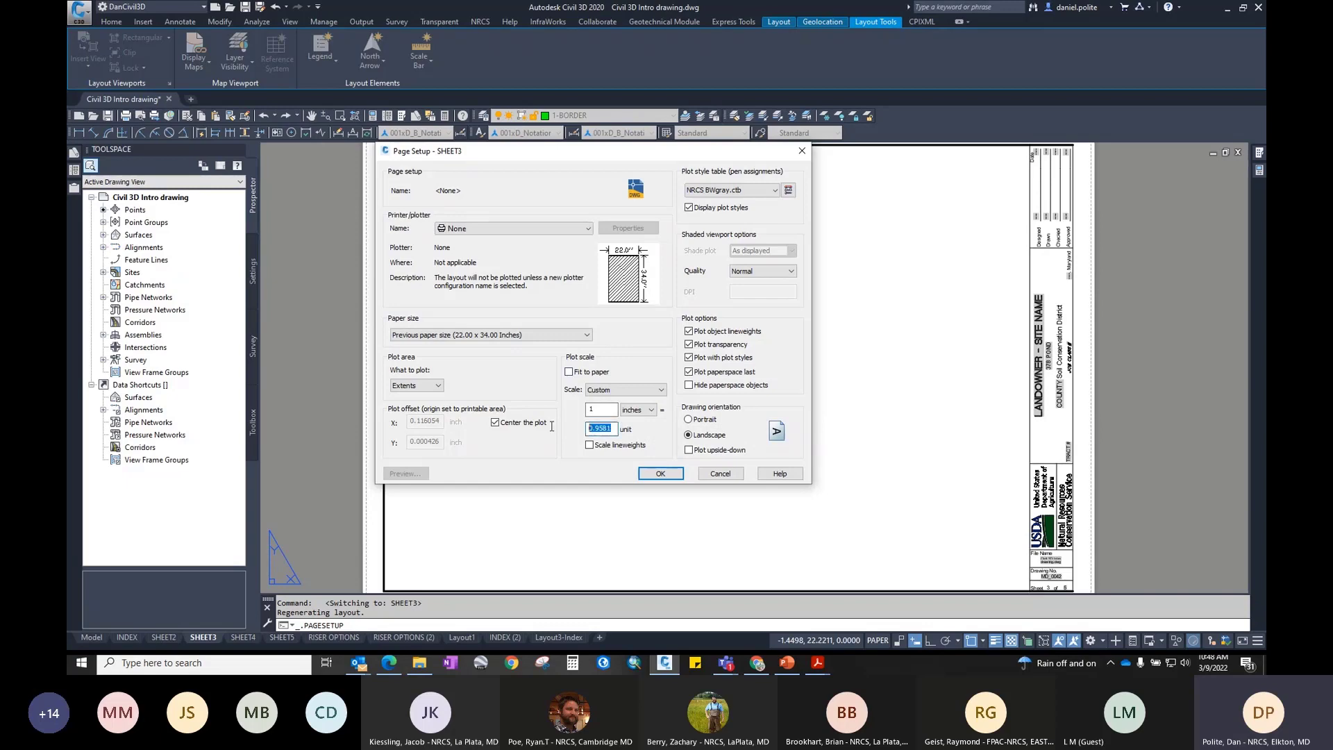
{"action": "type", "text": "1"}
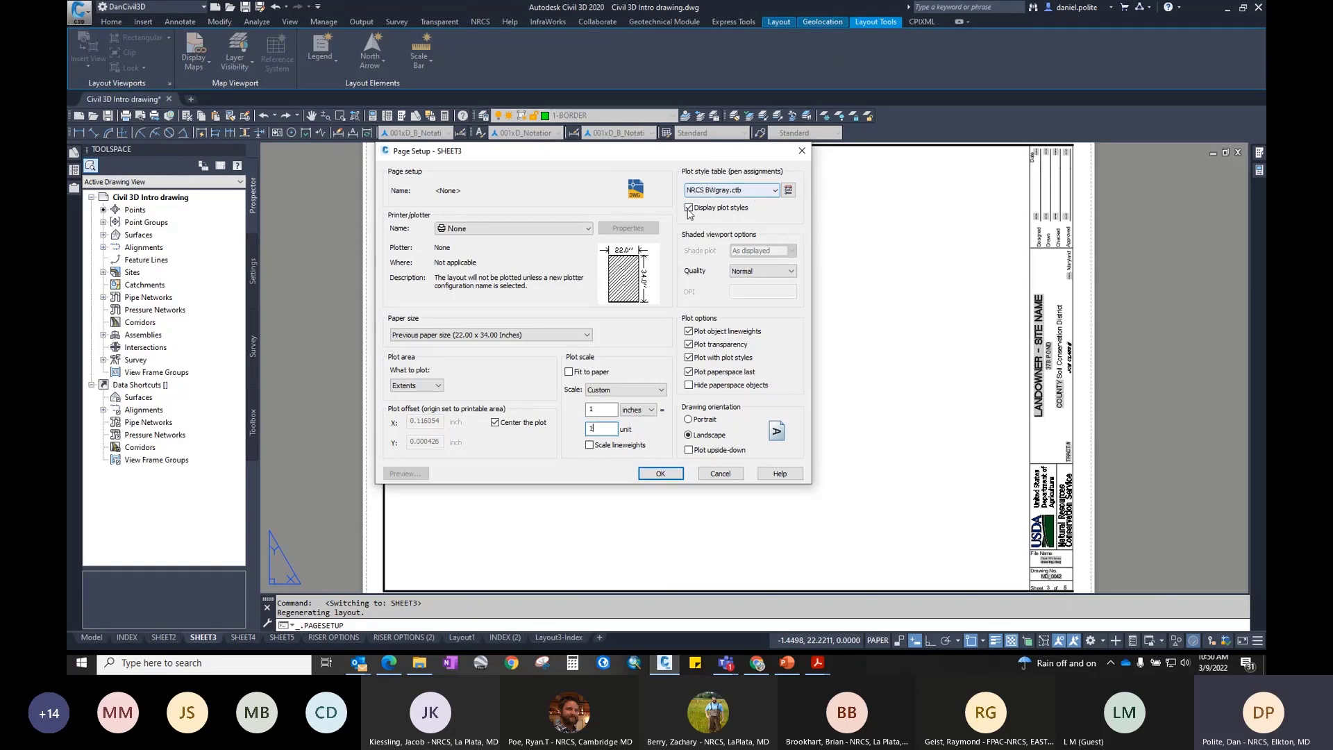
Step: Turn off Display plot styles in SHEET3's page setup, accept it and close the Page Setup Manager
{"action": "left_click", "coordinate": [688, 208]}
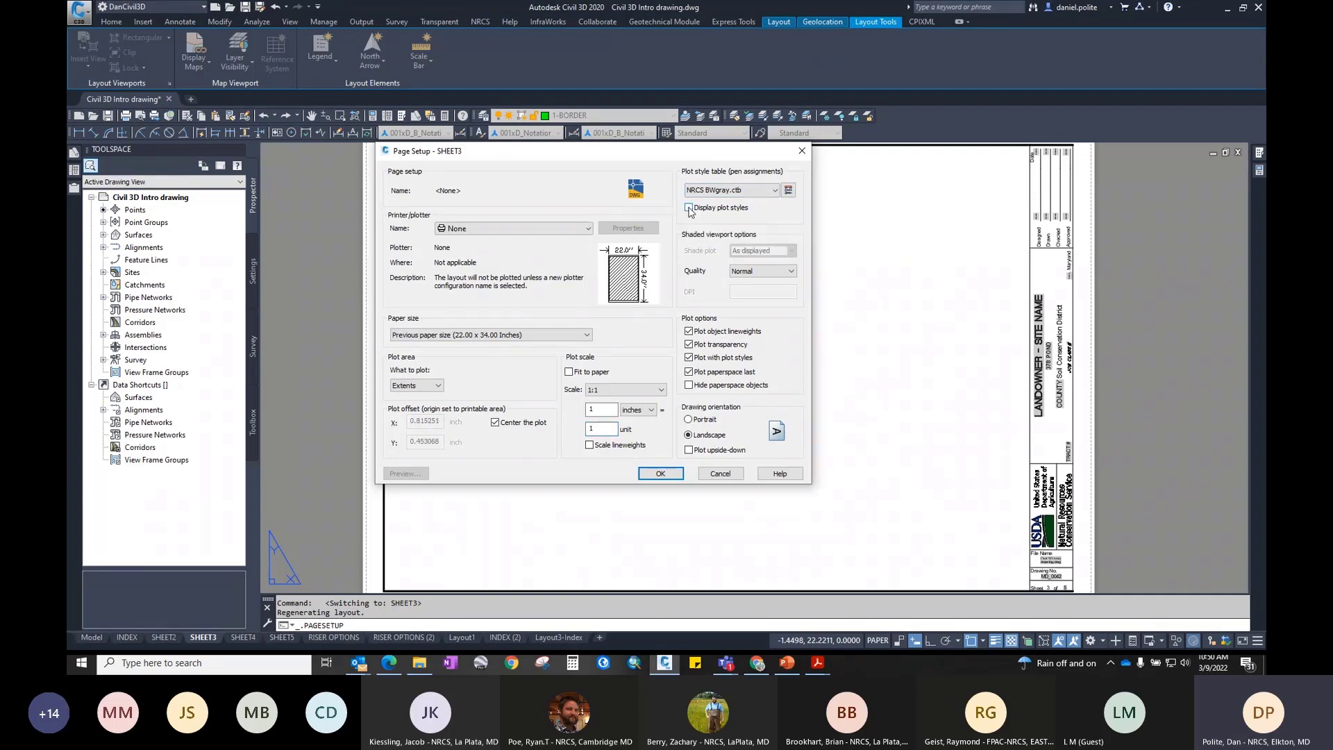
{"action": "left_click", "coordinate": [661, 473]}
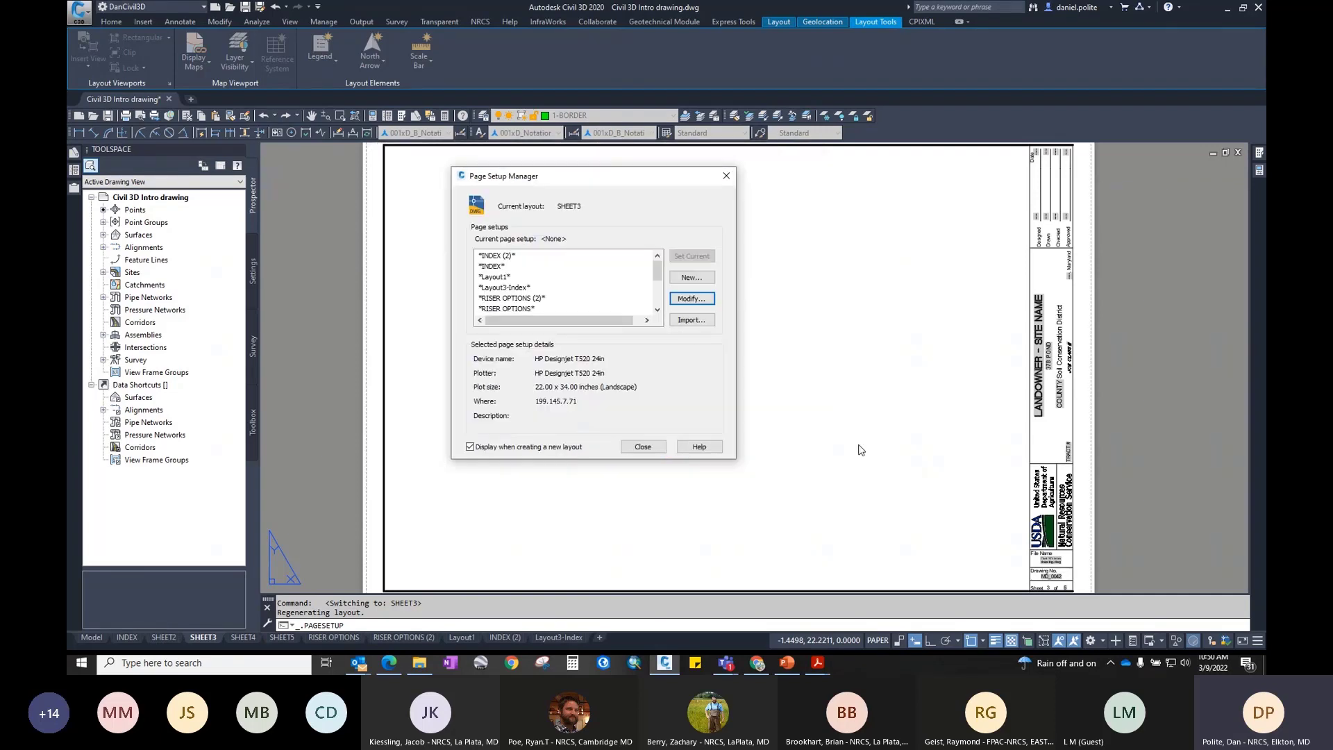
{"action": "left_click", "coordinate": [645, 448]}
Step: Turn off Display plot styles in the SHEET2 layout's page setup, accepting the substituted None plotter
{"action": "left_click", "coordinate": [165, 637]}
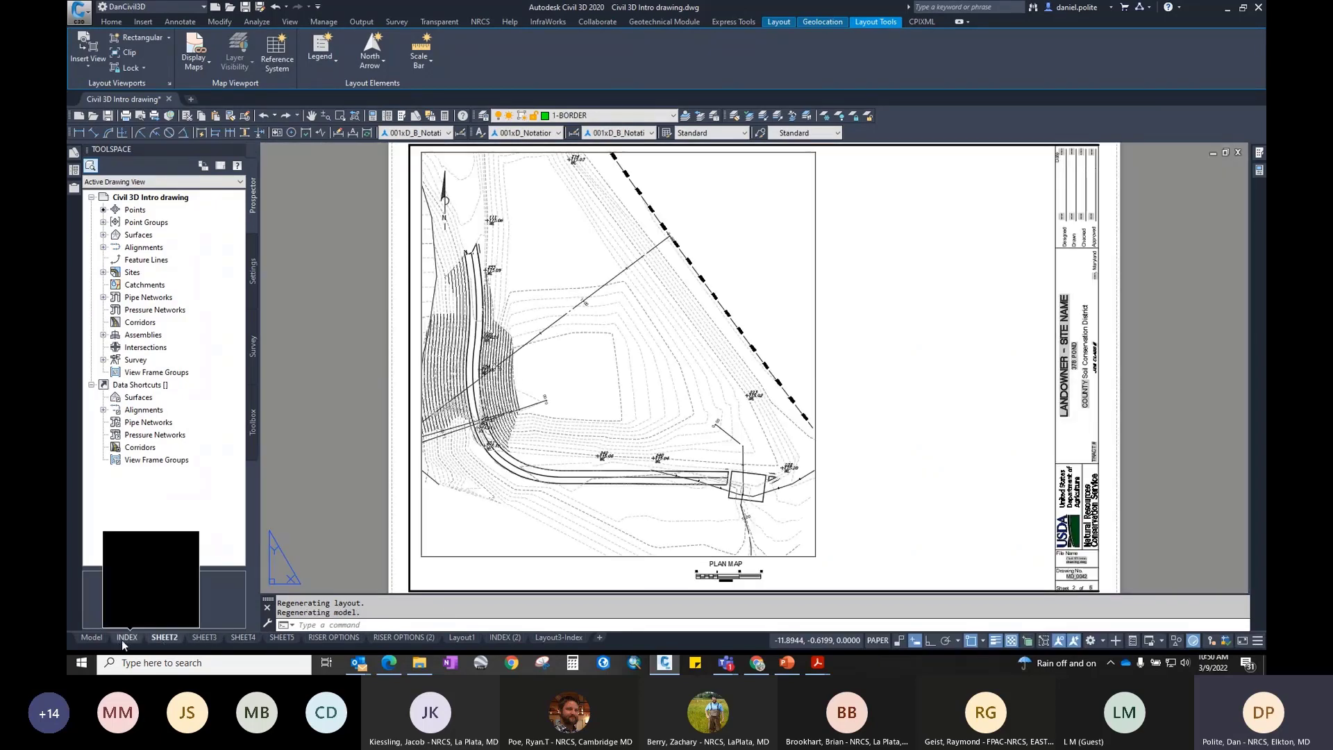
{"action": "right_click", "coordinate": [159, 637]}
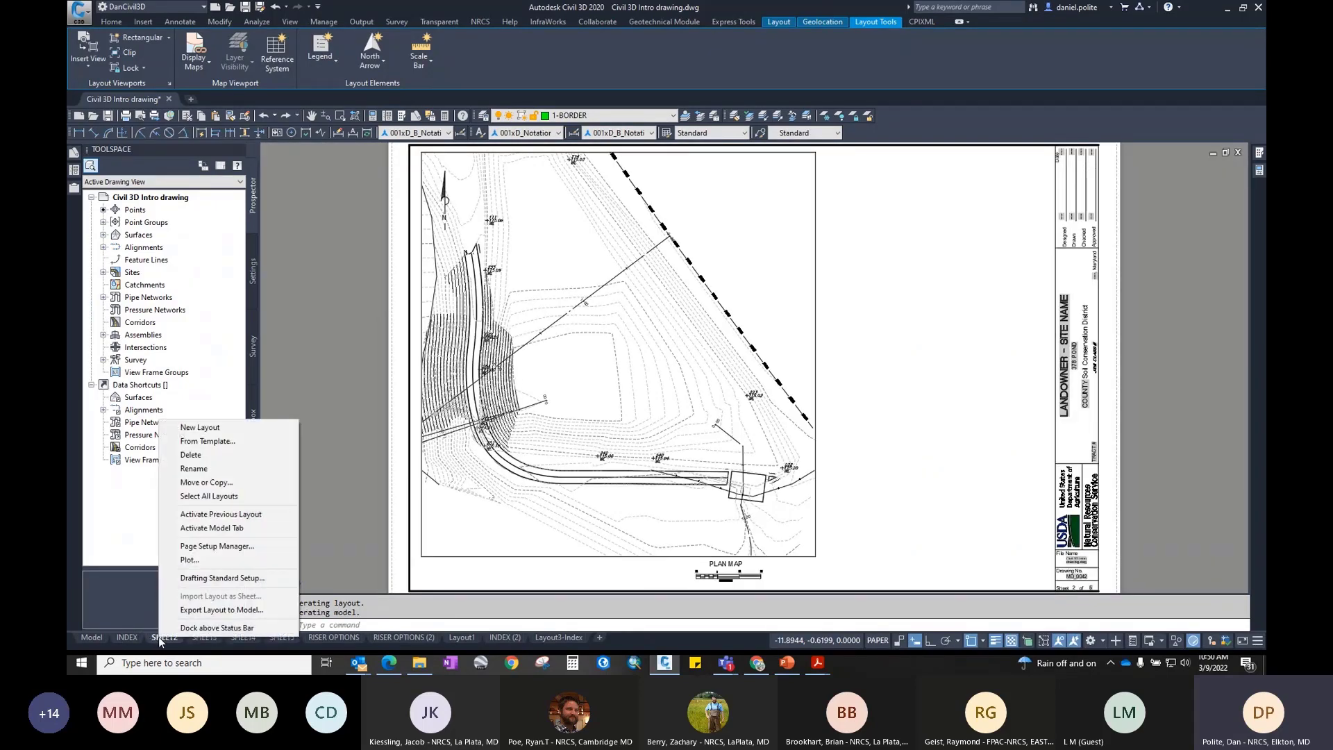
{"action": "left_click", "coordinate": [215, 546]}
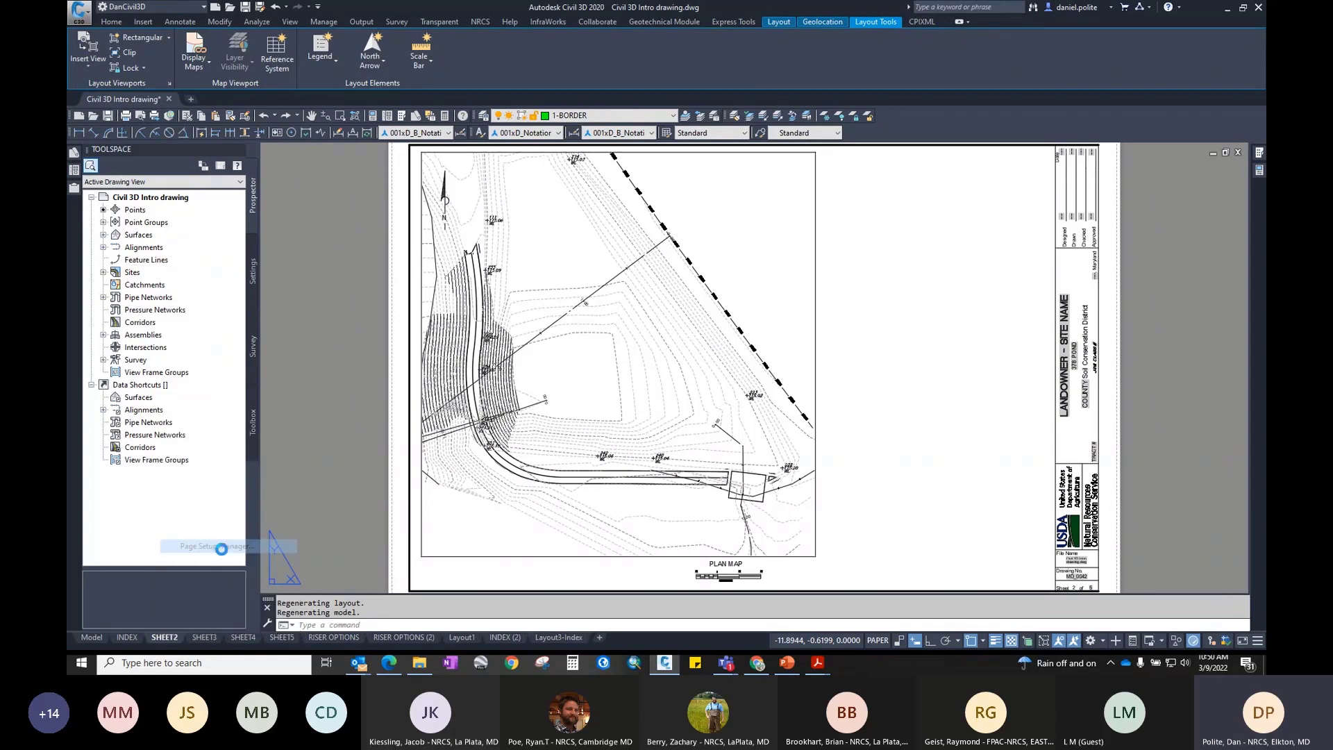
{"action": "left_click", "coordinate": [692, 299]}
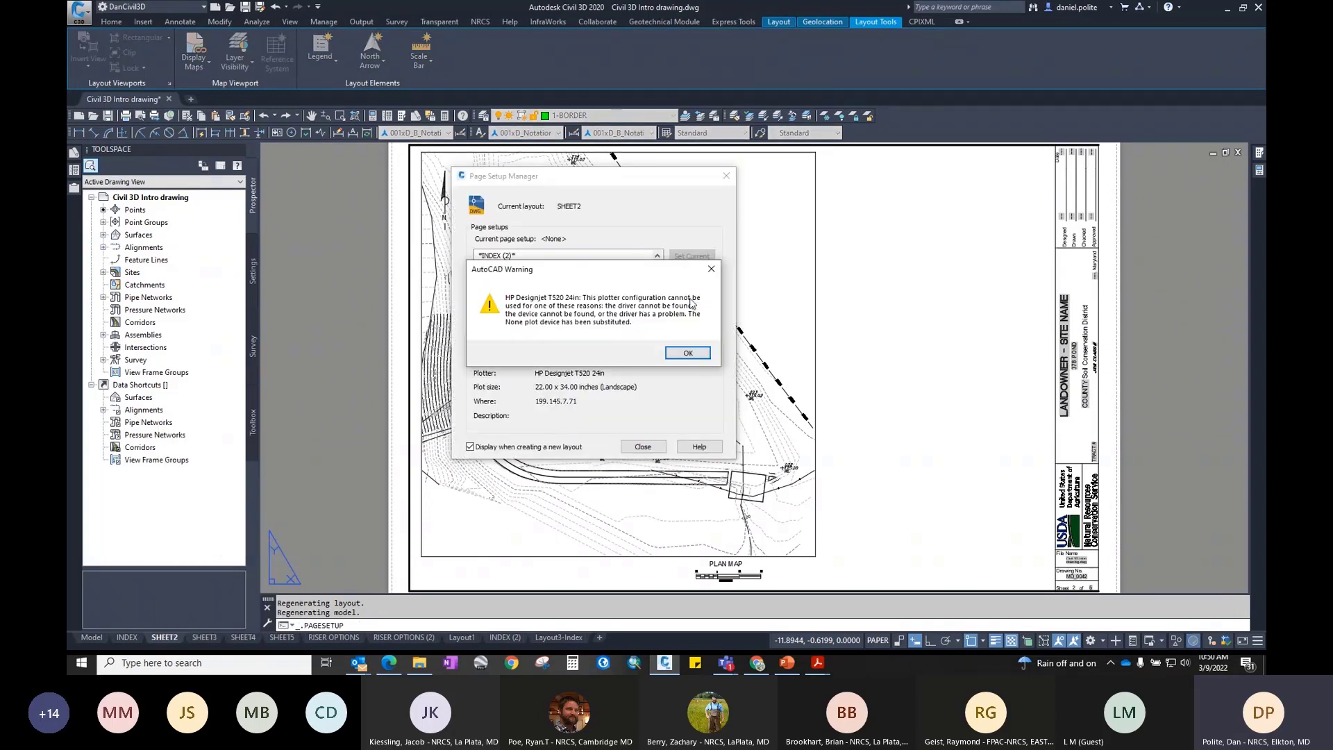
{"action": "left_click", "coordinate": [690, 352]}
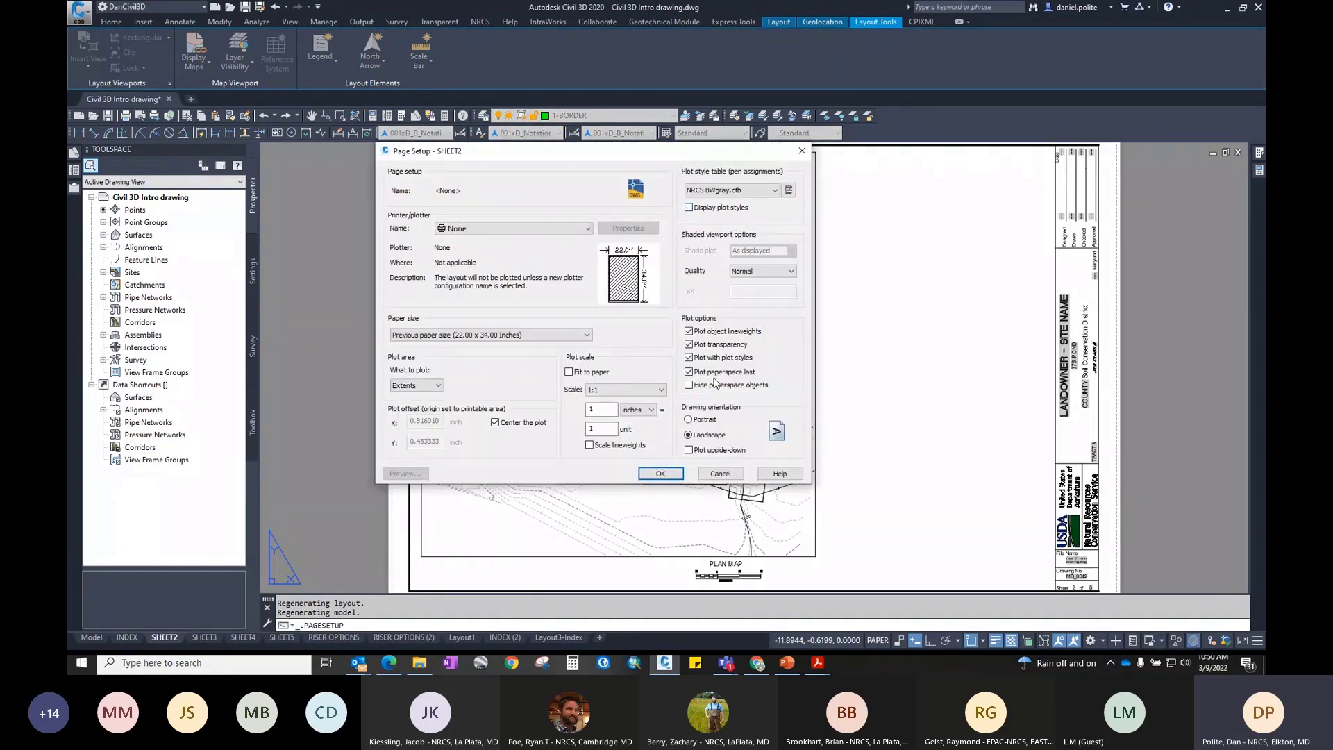
{"action": "left_click", "coordinate": [662, 474]}
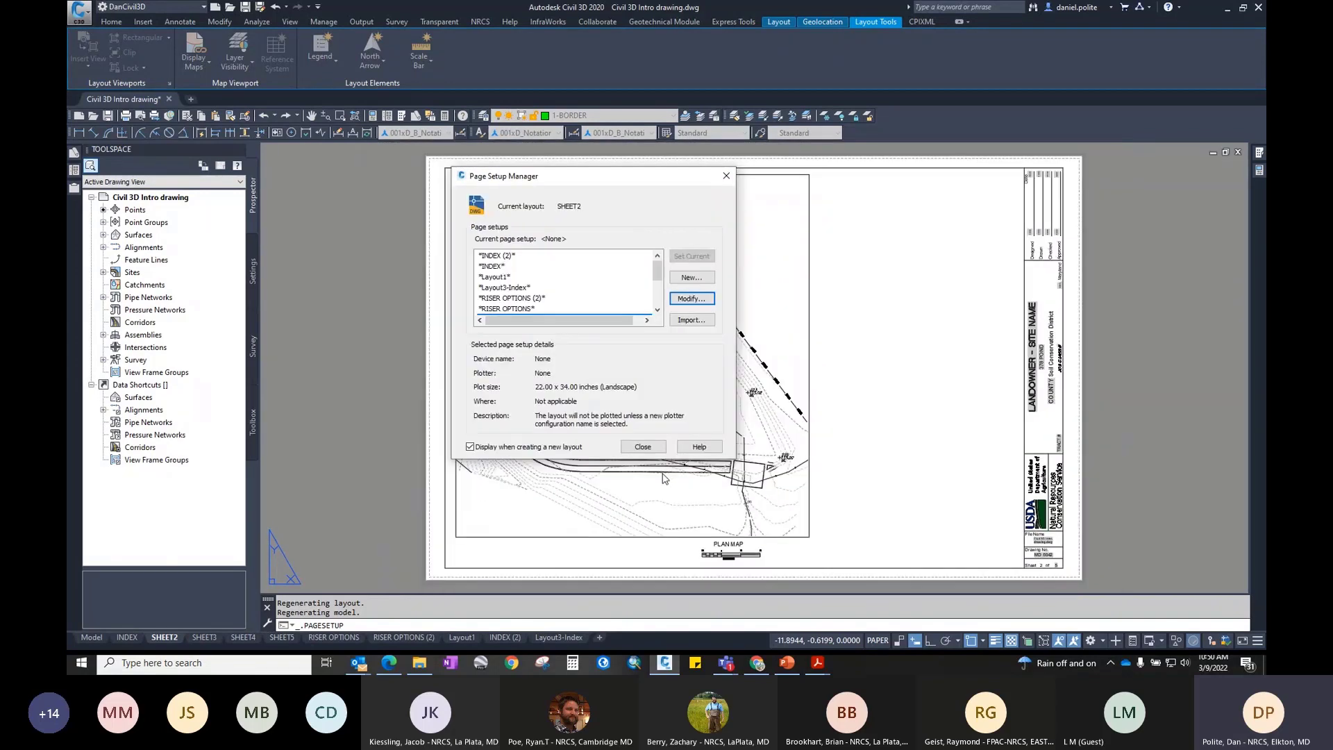
{"action": "left_click", "coordinate": [656, 447]}
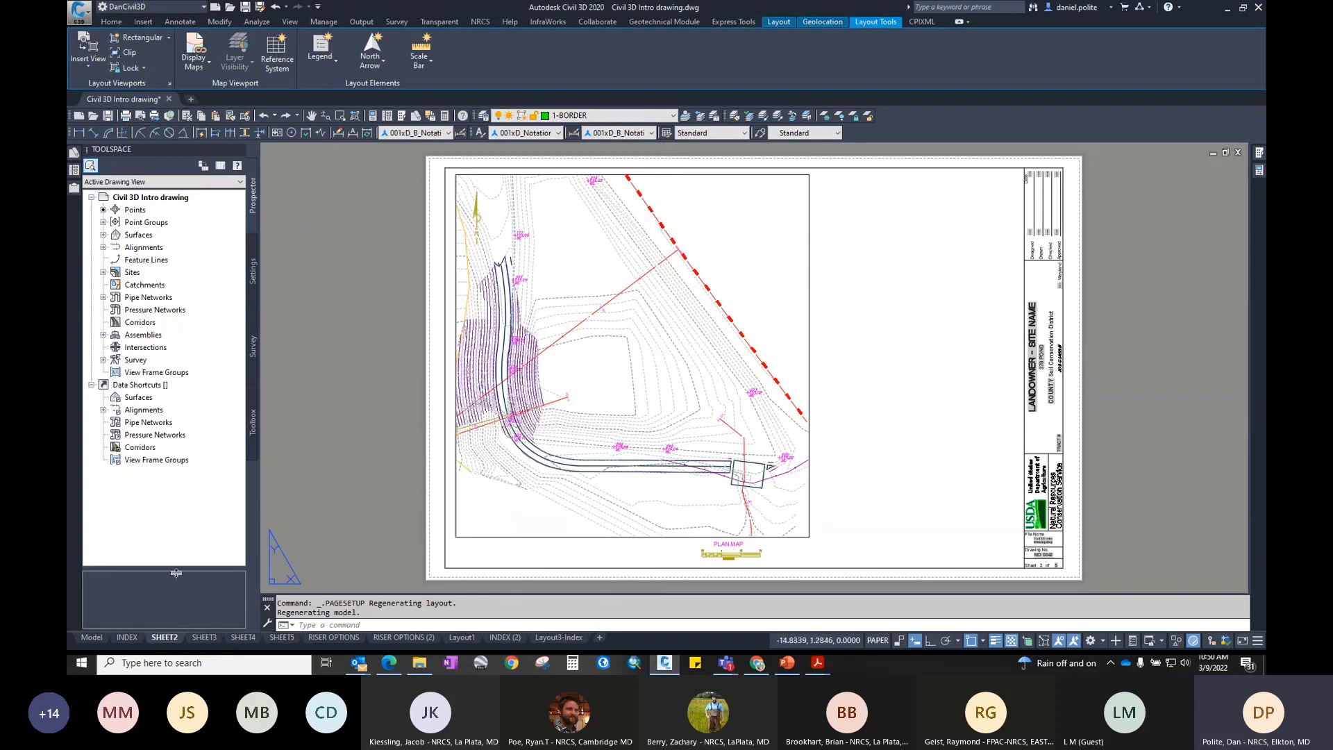
Step: Turn Display plot styles back on in SHEET2's page setup, keeping the NRCS BWgray.ctb plot style table
{"action": "right_click", "coordinate": [165, 638]}
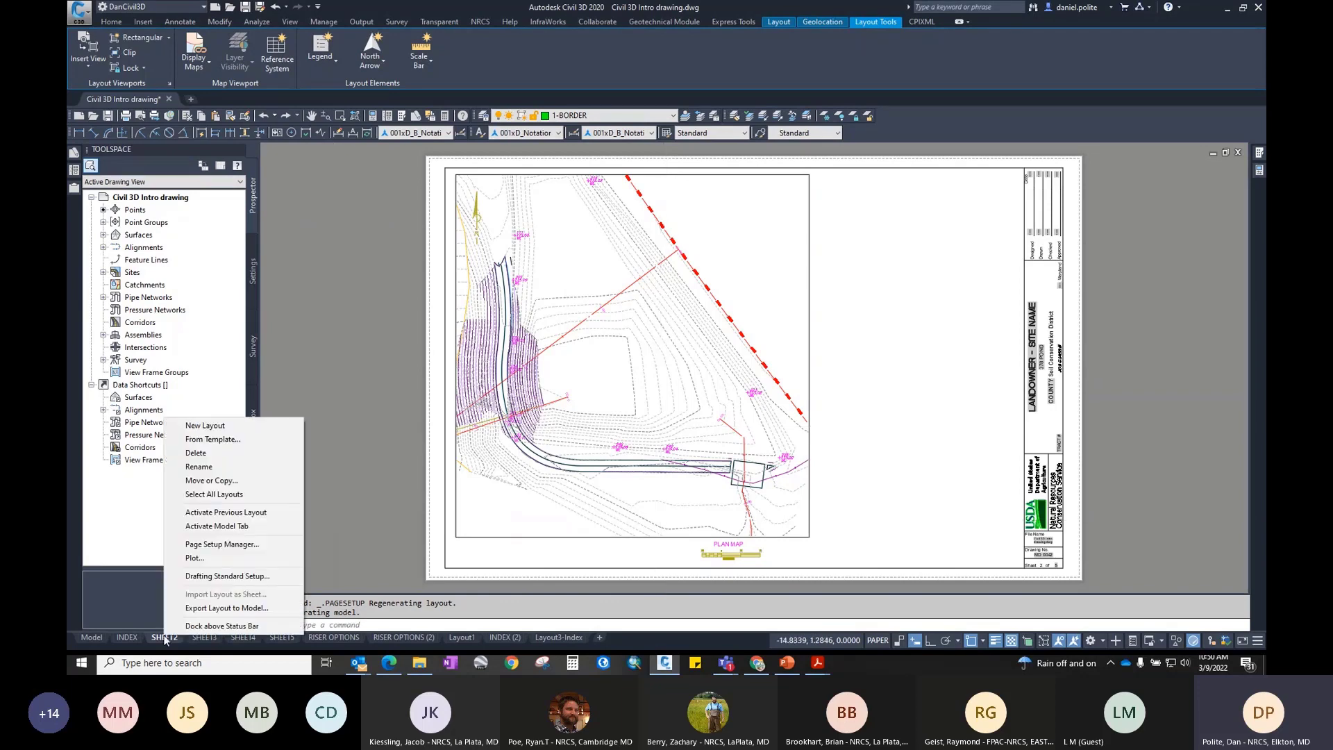
{"action": "left_click", "coordinate": [188, 547]}
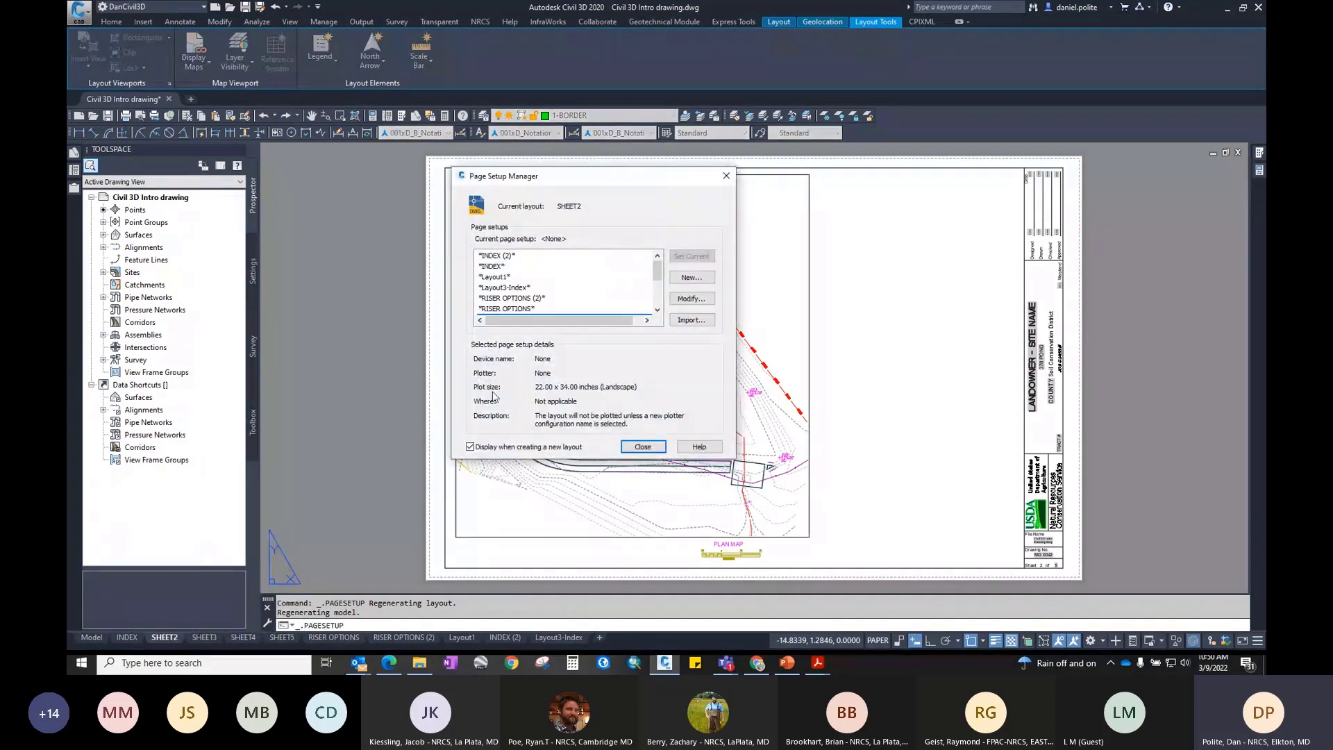
{"action": "left_click", "coordinate": [691, 298]}
{"action": "left_click", "coordinate": [688, 208]}
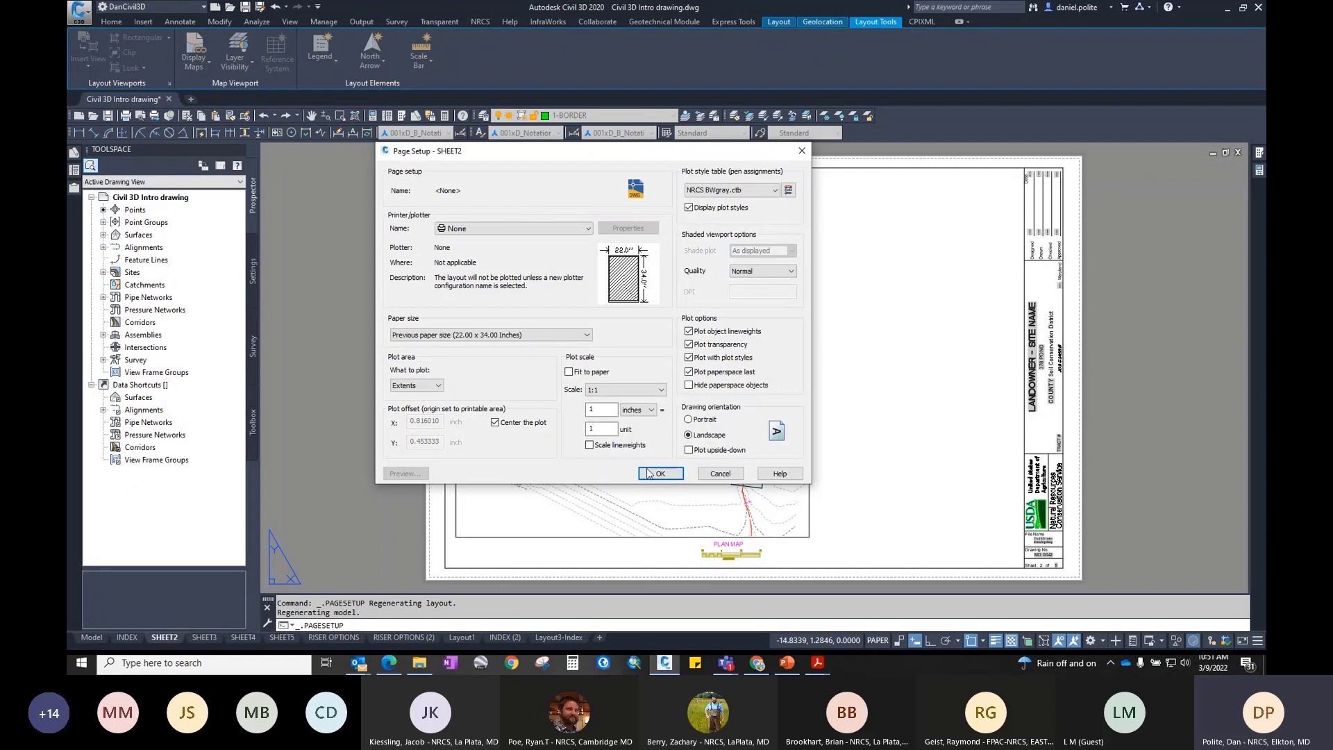
{"action": "left_click", "coordinate": [776, 190]}
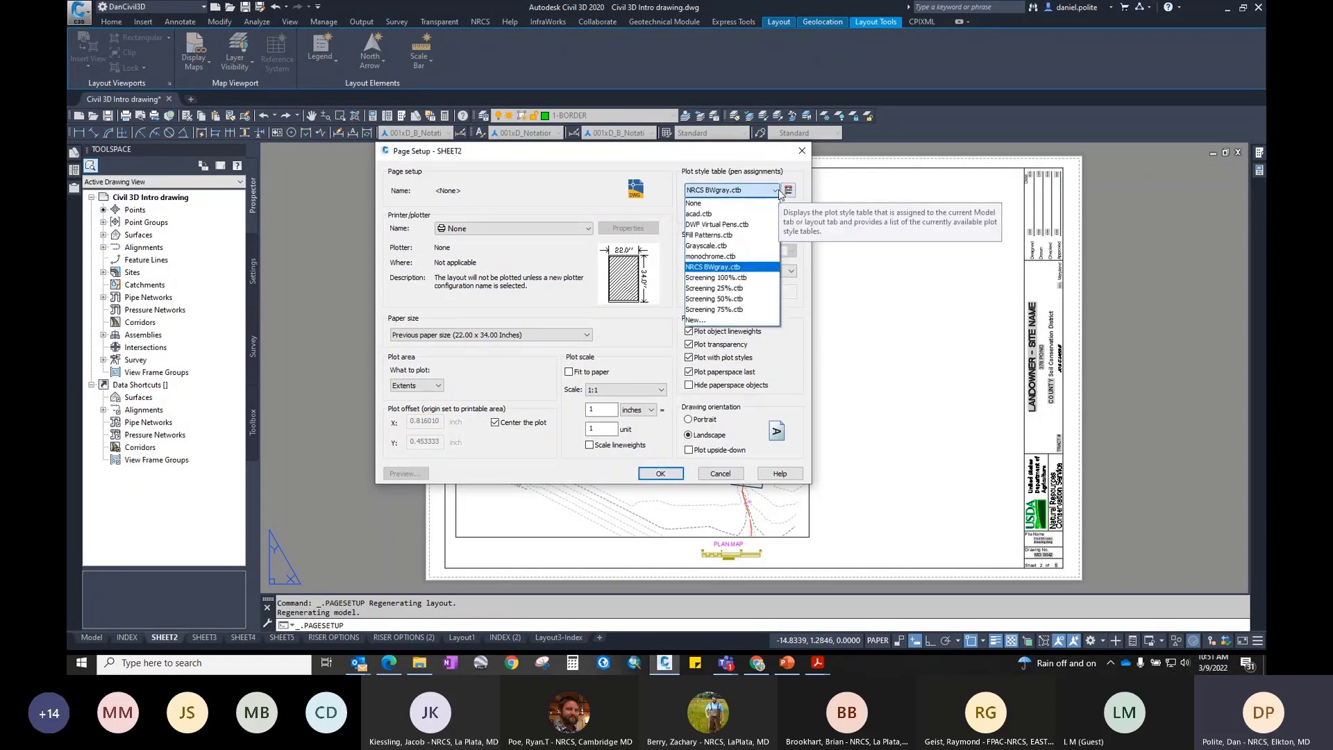
{"action": "left_click", "coordinate": [779, 193]}
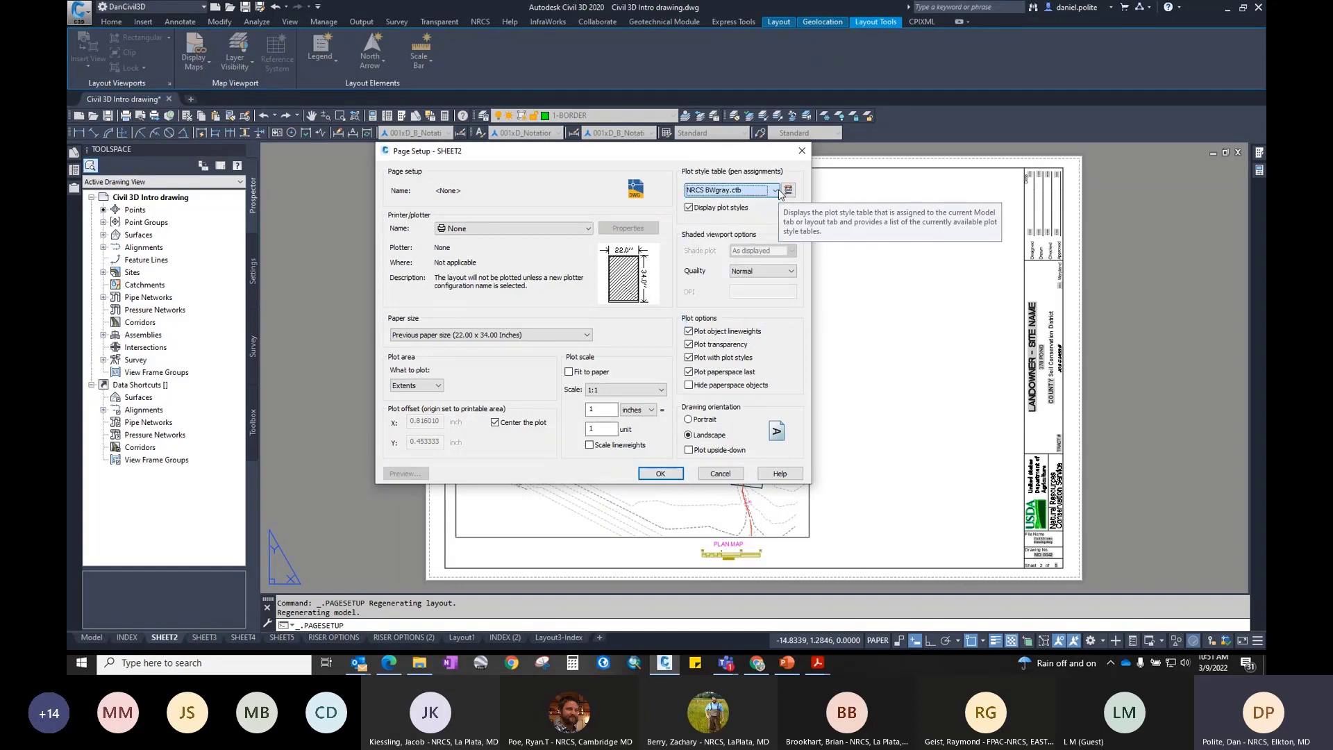
{"action": "left_click", "coordinate": [670, 477]}
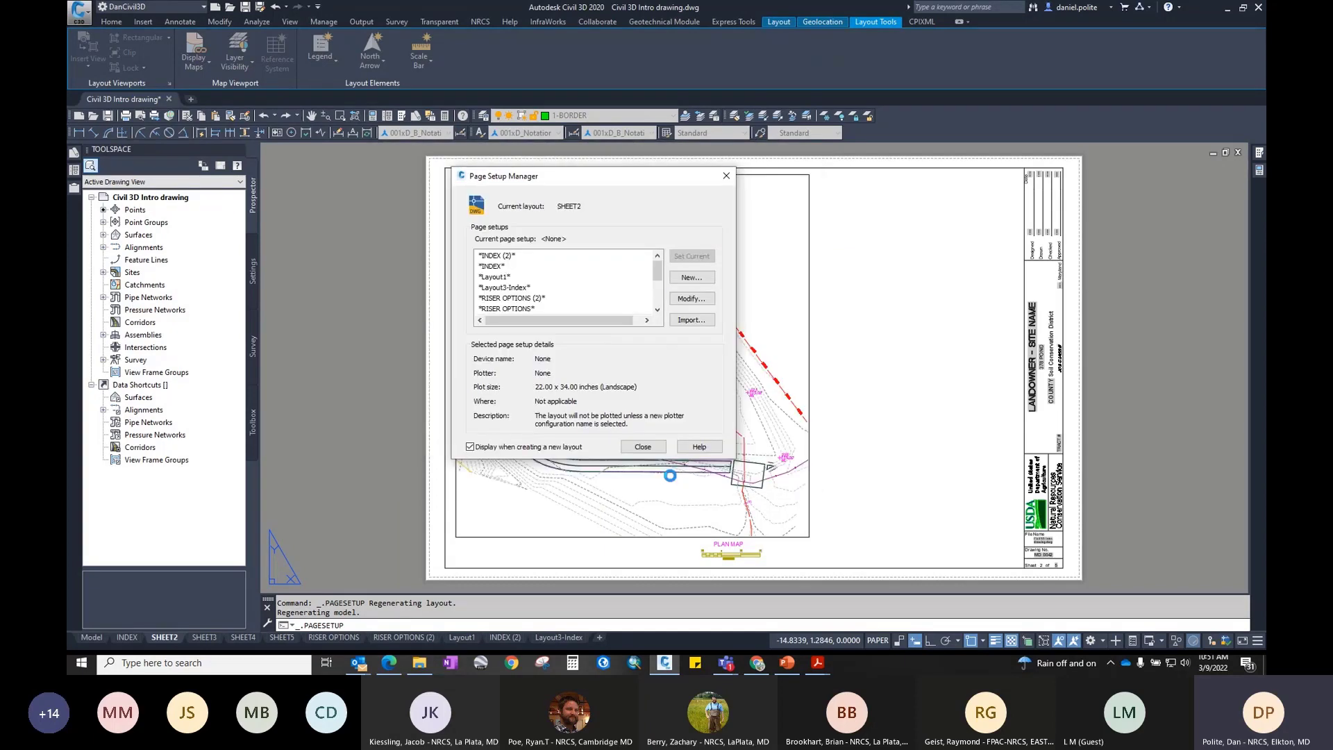
Step: Close the Page Setup Manager and review the layout element display settings in the Options dialog without keeping changes
{"action": "left_click", "coordinate": [706, 439]}
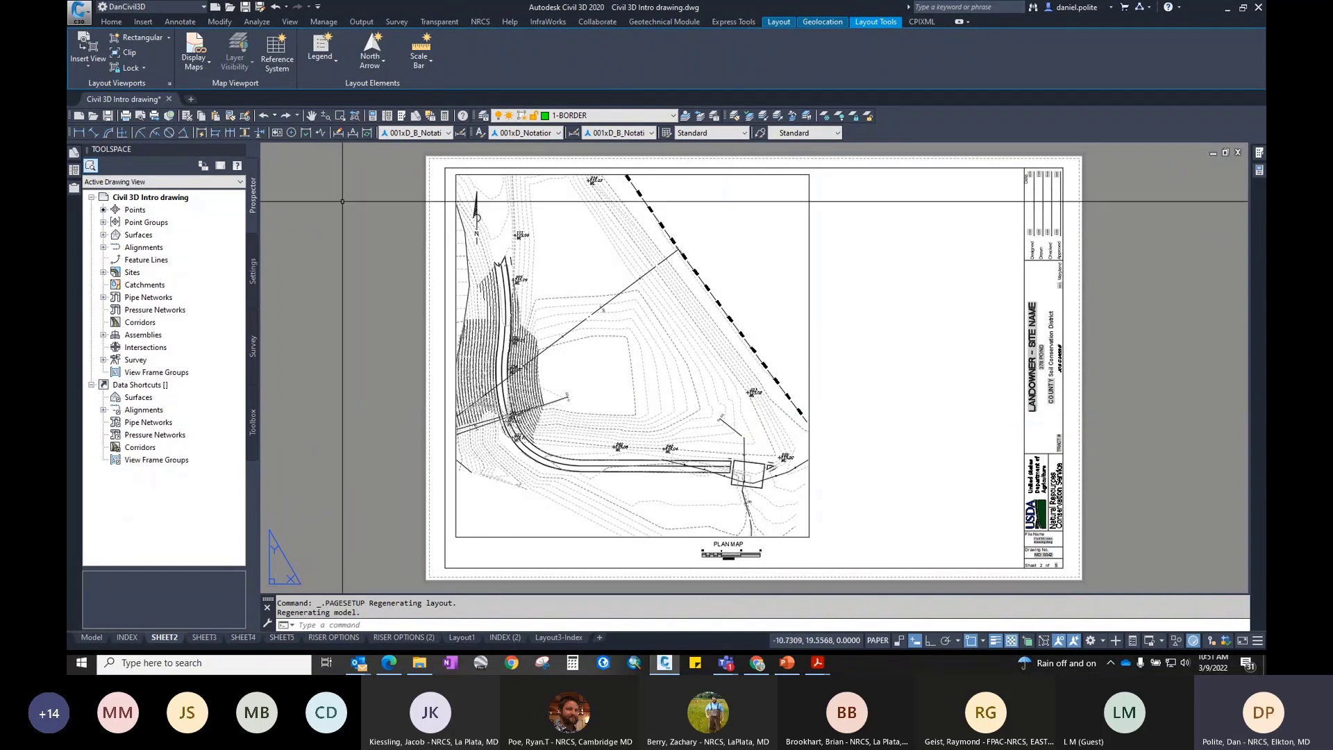
{"action": "left_click", "coordinate": [267, 622]}
{"action": "left_click", "coordinate": [302, 604]}
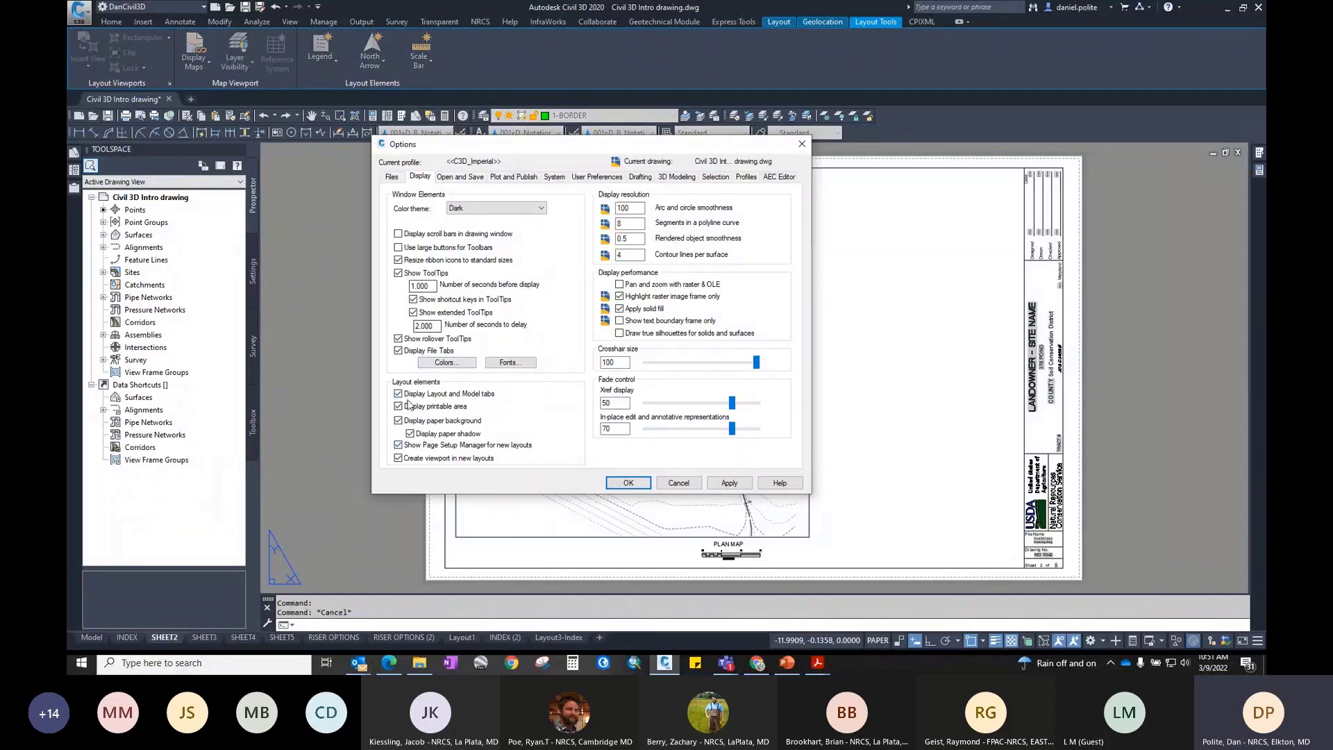
{"action": "left_click", "coordinate": [397, 394]}
{"action": "left_click", "coordinate": [683, 487]}
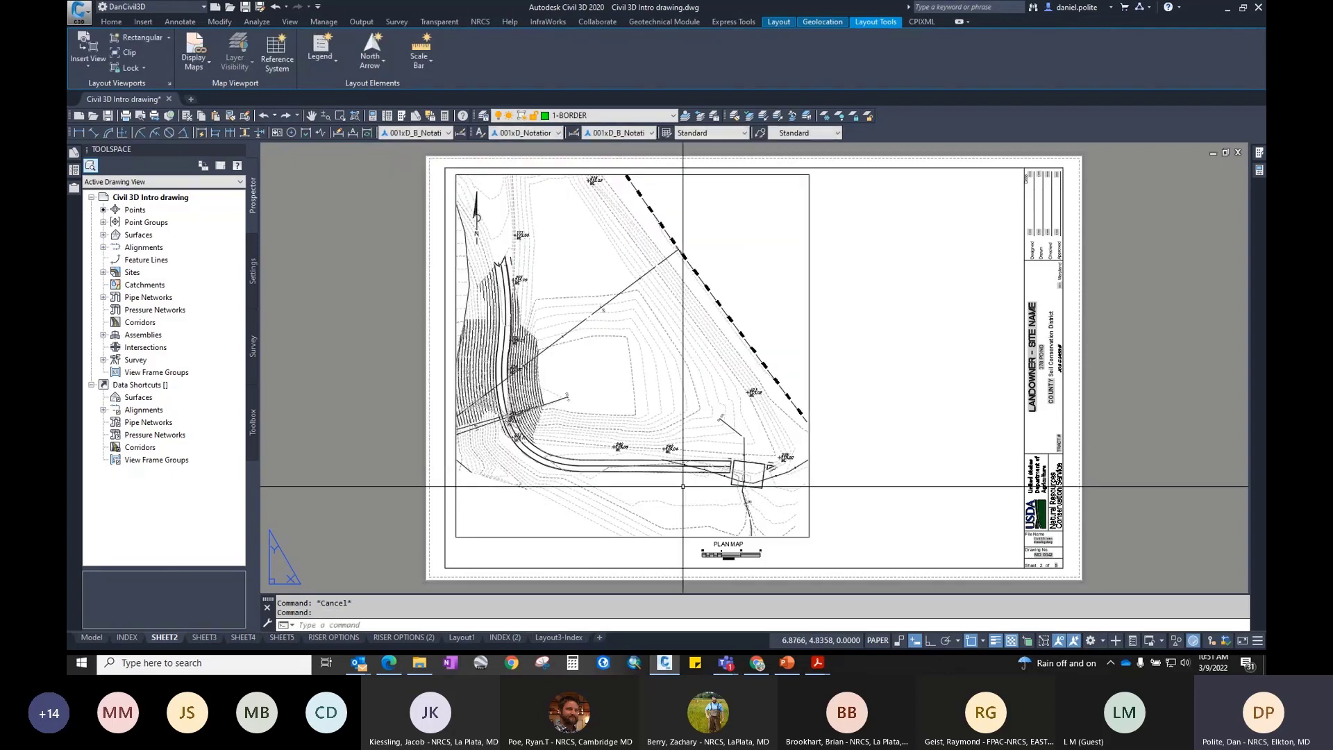
Step: Switch to model space and restore the saved Plan View
{"action": "left_click", "coordinate": [90, 637]}
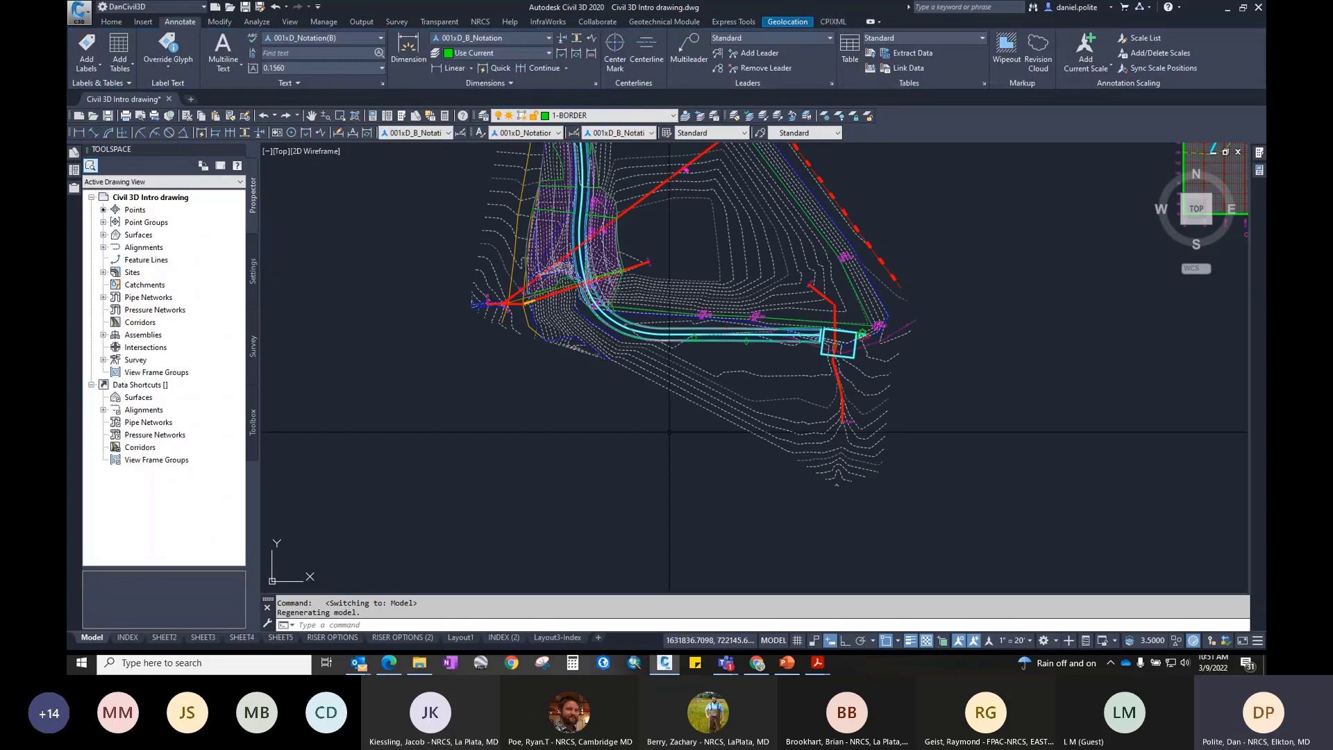
{"action": "scroll", "coordinate": [669, 432], "scroll_direction": "down", "scroll_amount": 4}
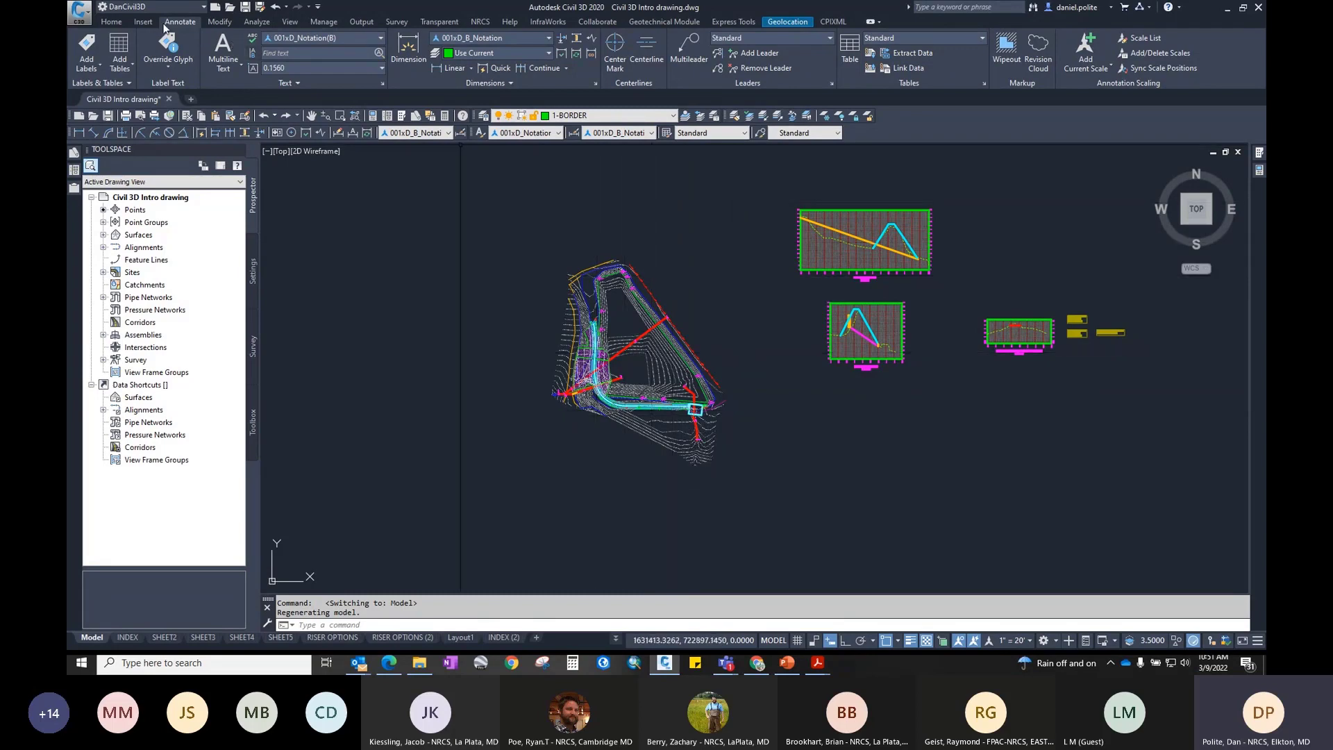
{"action": "left_click", "coordinate": [115, 23]}
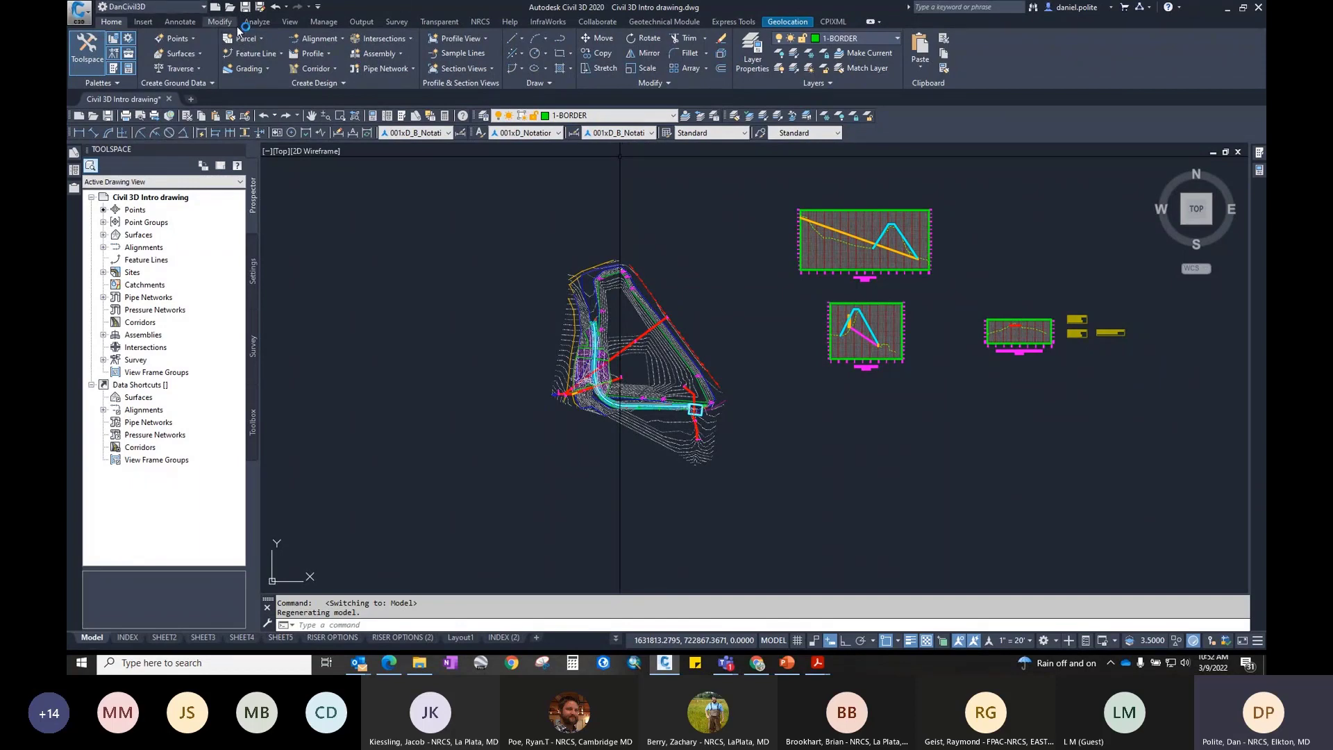
{"action": "left_click", "coordinate": [289, 21]}
{"action": "left_click", "coordinate": [229, 38]}
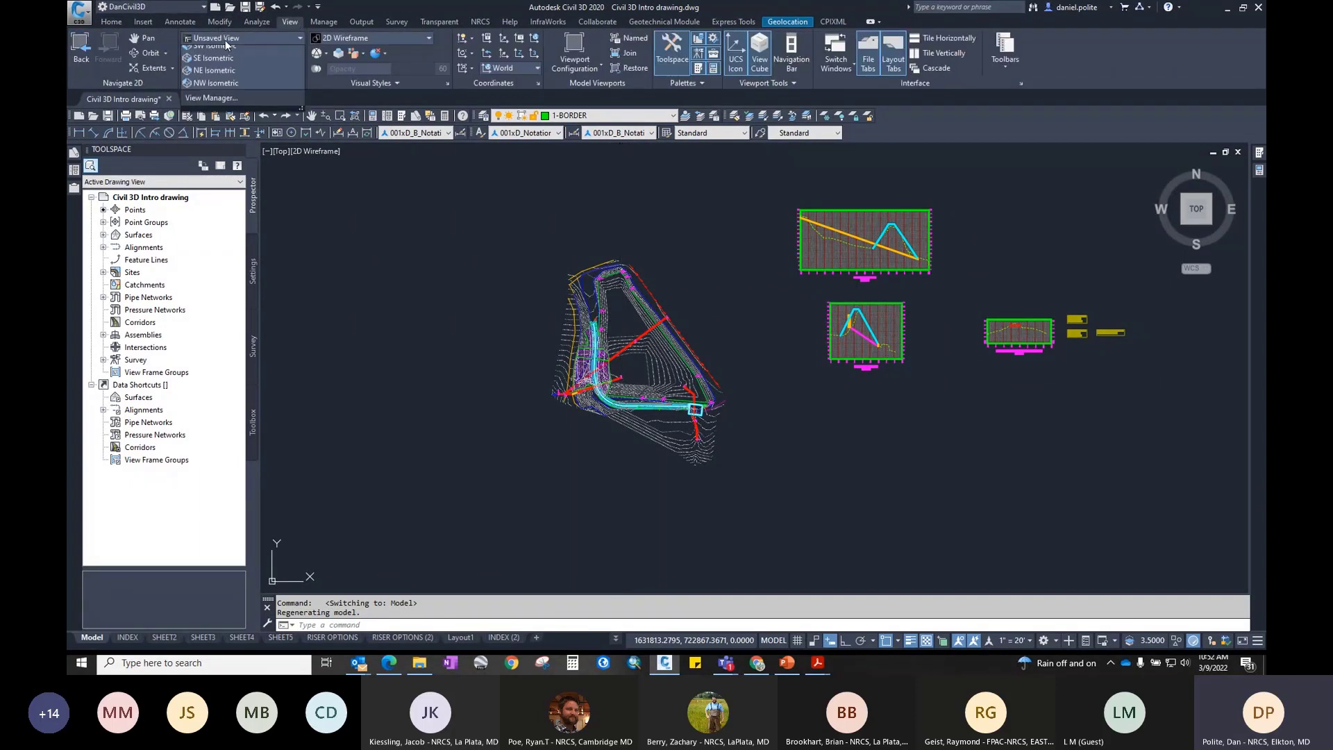
{"action": "left_click", "coordinate": [219, 51]}
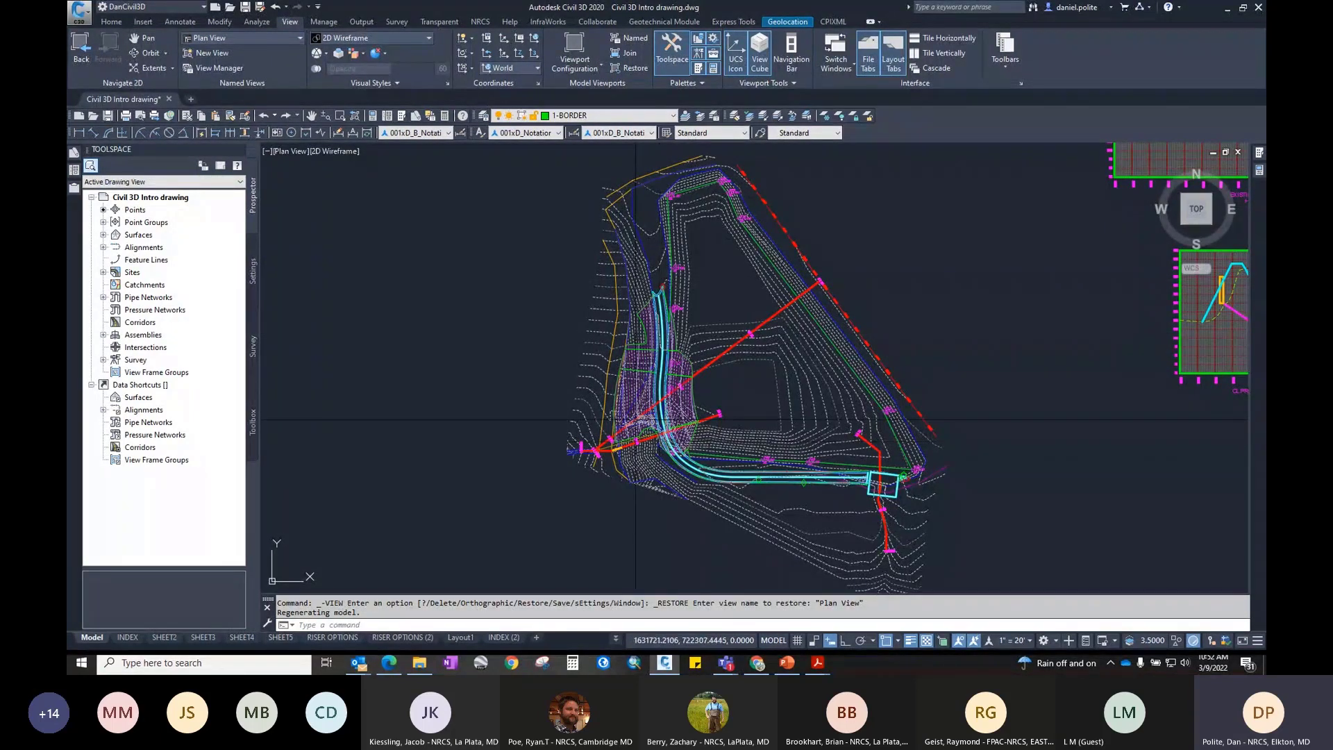
Step: Draw a single-segment polyline outside the site, running roughly parallel to its northeastern dashed red boundary
{"action": "scroll", "coordinate": [886, 316], "scroll_direction": "down", "scroll_amount": 2}
{"action": "middle_click_drag", "start_coordinate": [886, 315], "coordinate": [706, 299]}
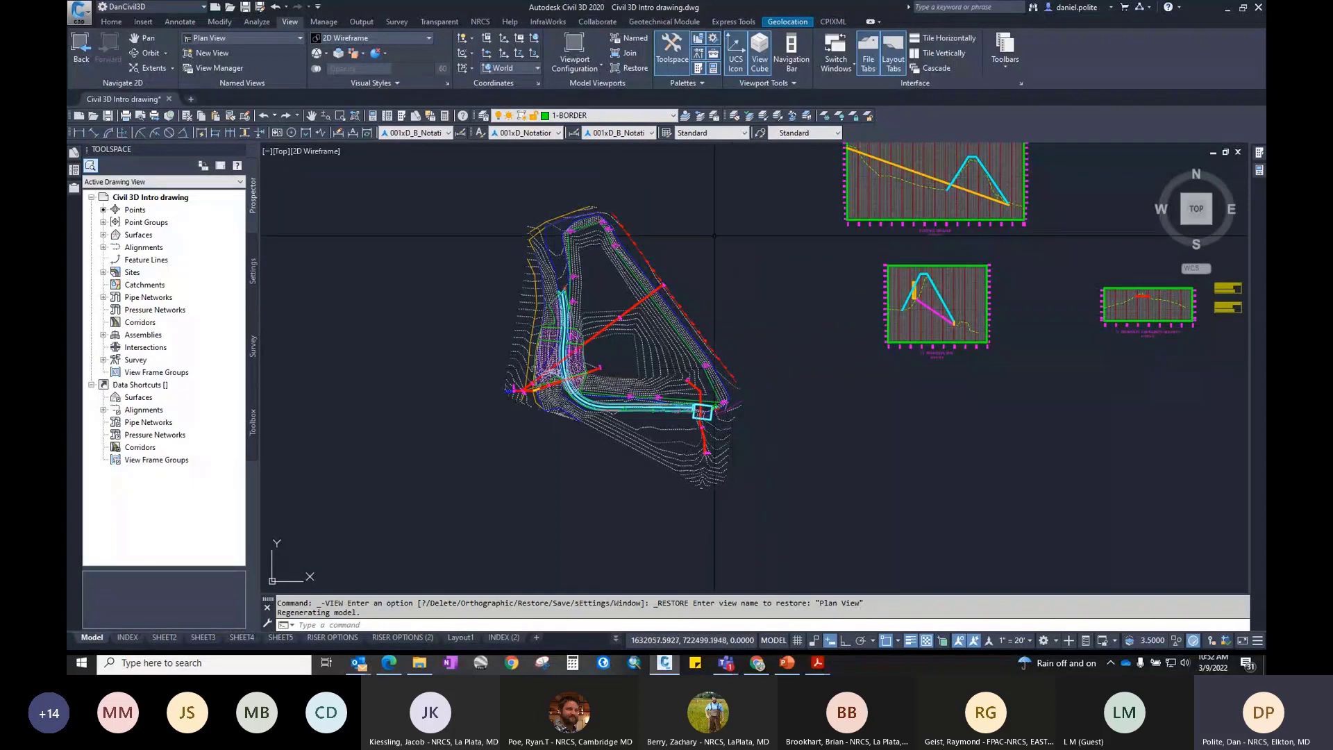
{"action": "type", "text": "PL"}
{"action": "key", "text": "Return"}
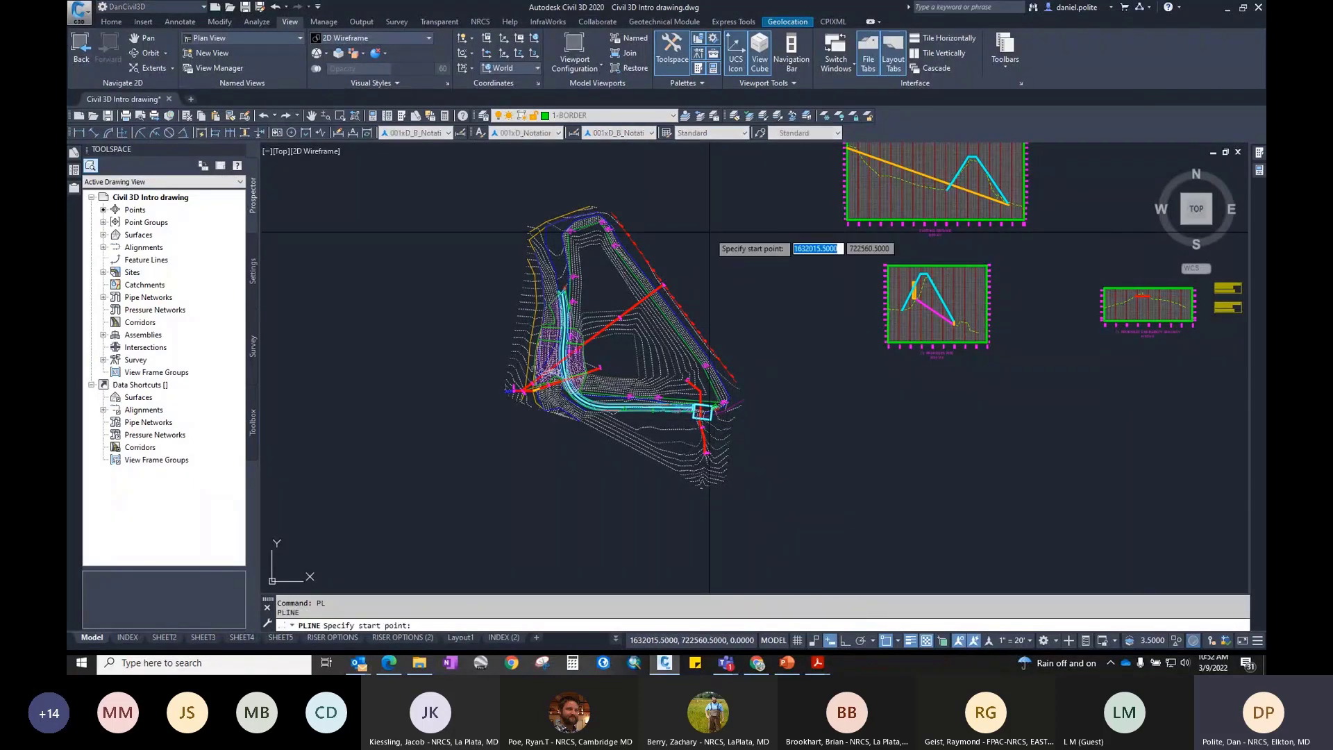
{"action": "left_click", "coordinate": [645, 207]}
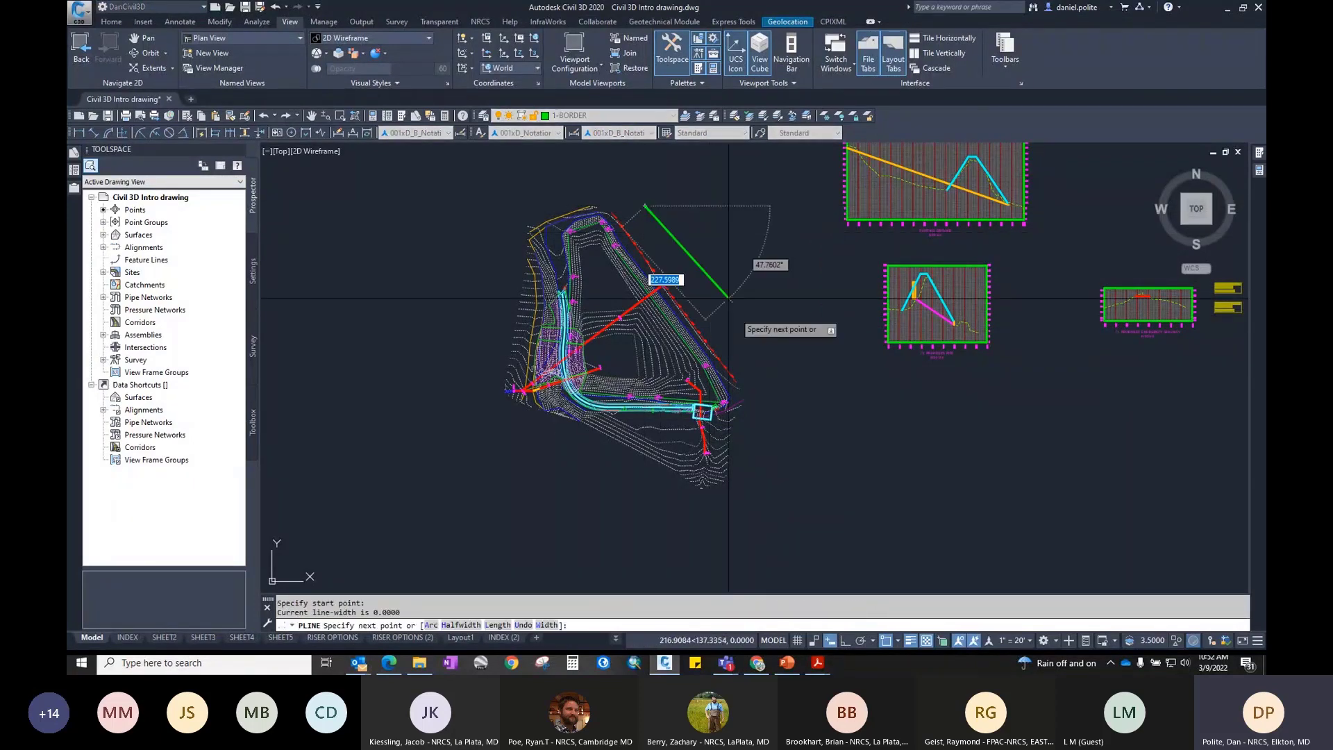
{"action": "left_click", "coordinate": [772, 364]}
{"action": "key", "text": "Escape"}
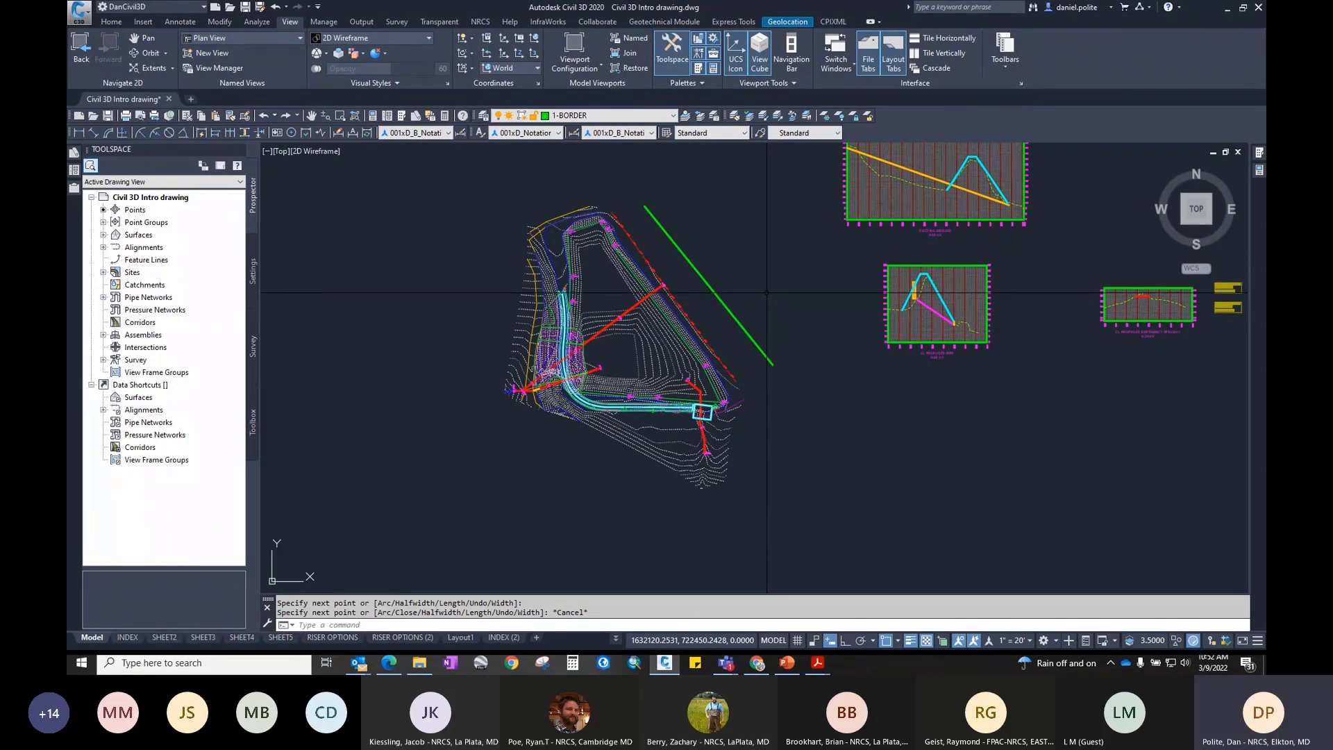
{"action": "type", "text": "ucs"}
{"action": "key", "text": "Return"}
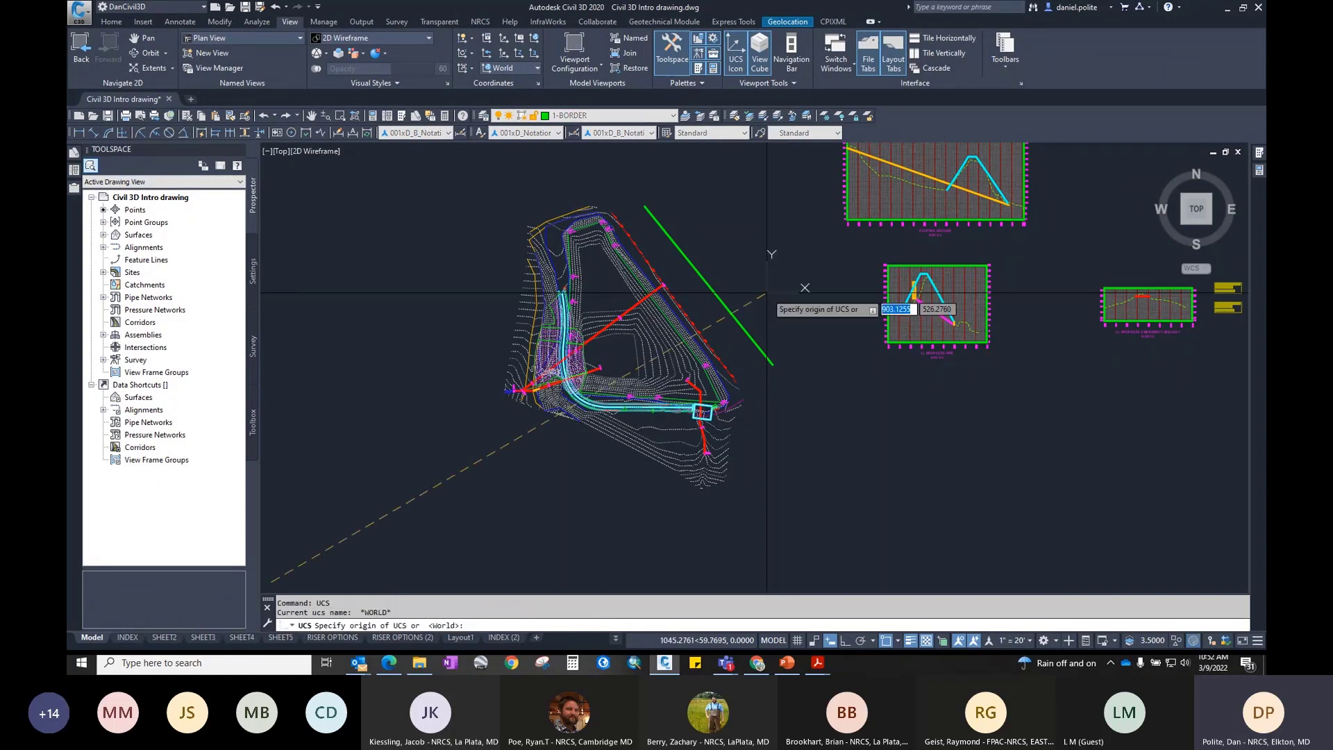
{"action": "left_click", "coordinate": [773, 363]}
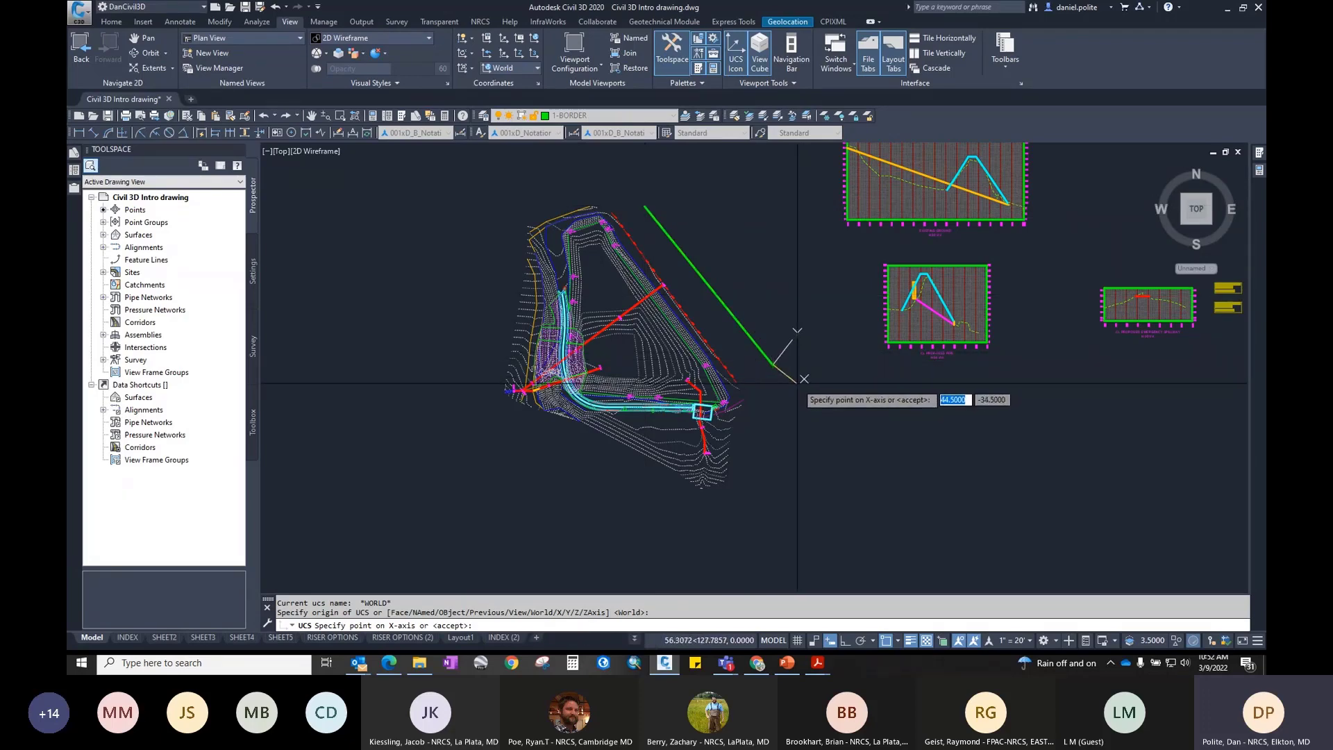
{"action": "key", "text": "Escape"}
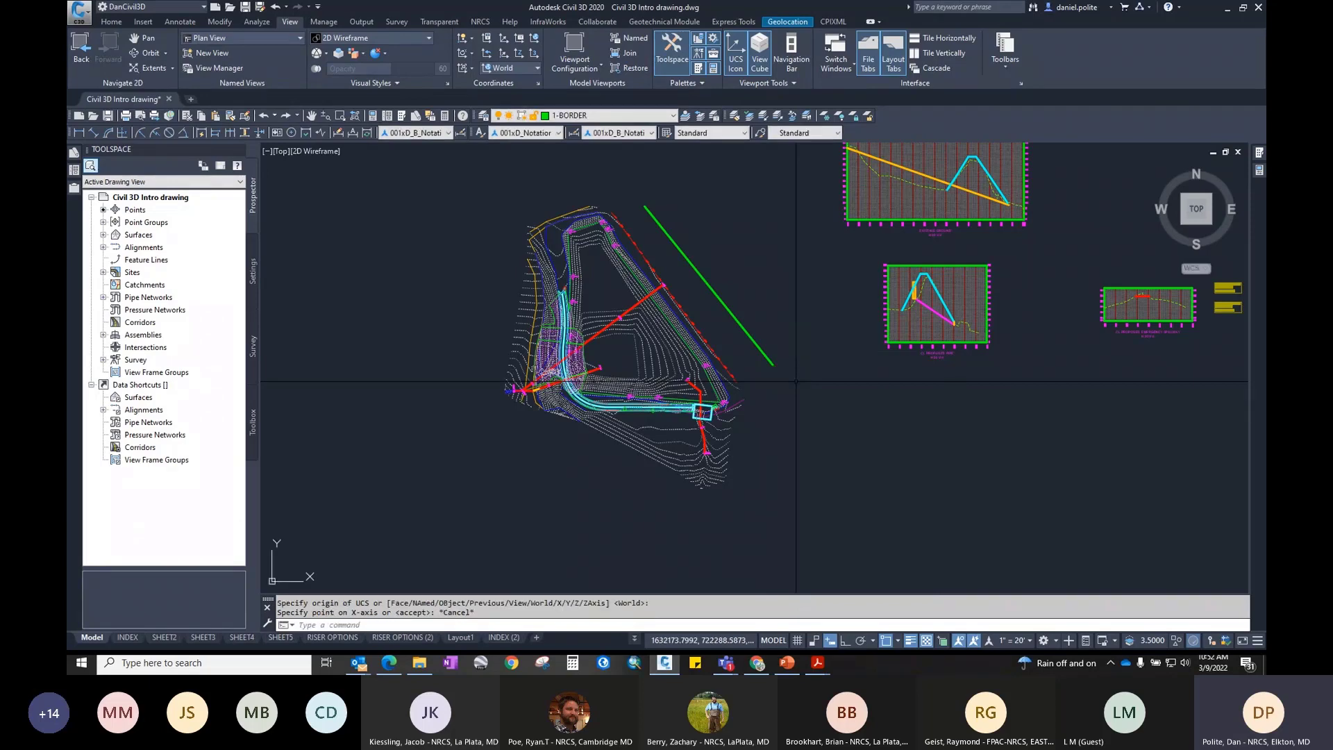
Step: Define a new UCS with its origin at the polyline's northwestern end and the X axis running along the polyline
{"action": "right_click", "coordinate": [787, 297]}
{"action": "left_click", "coordinate": [814, 303]}
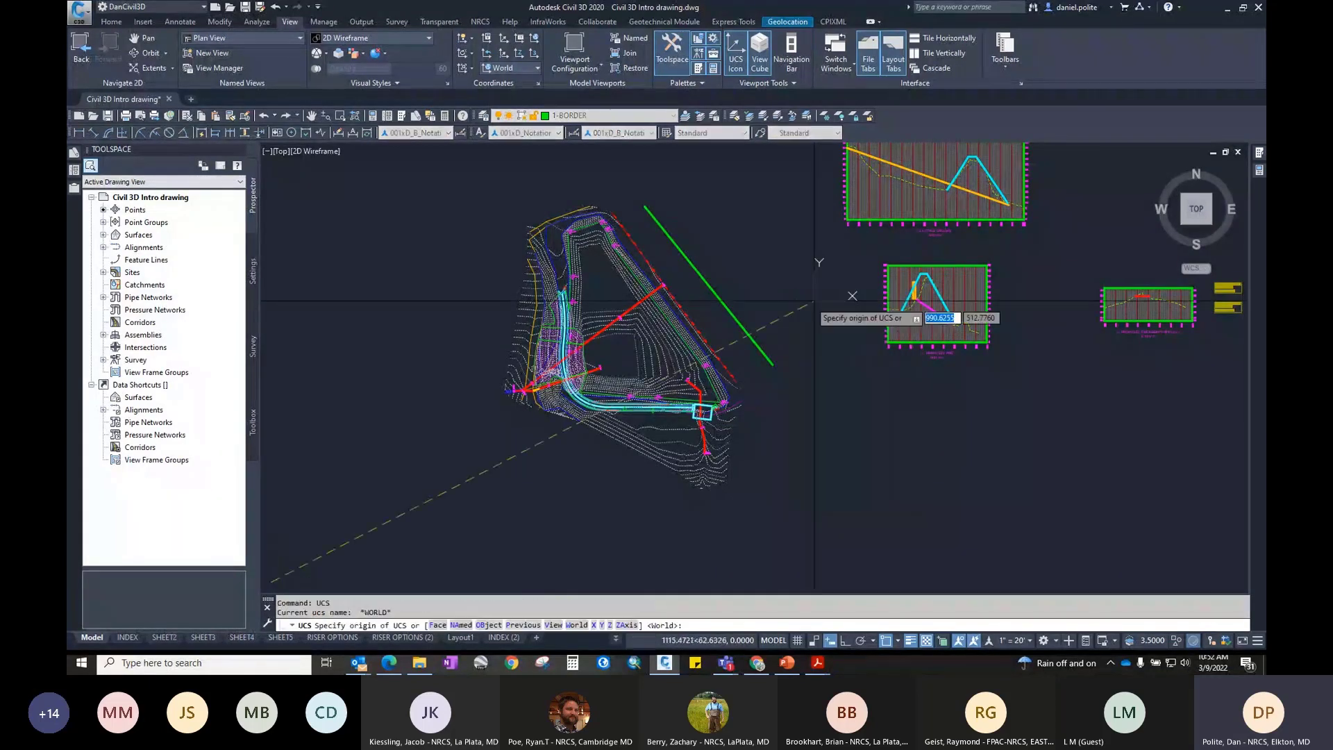
{"action": "left_click", "coordinate": [646, 207]}
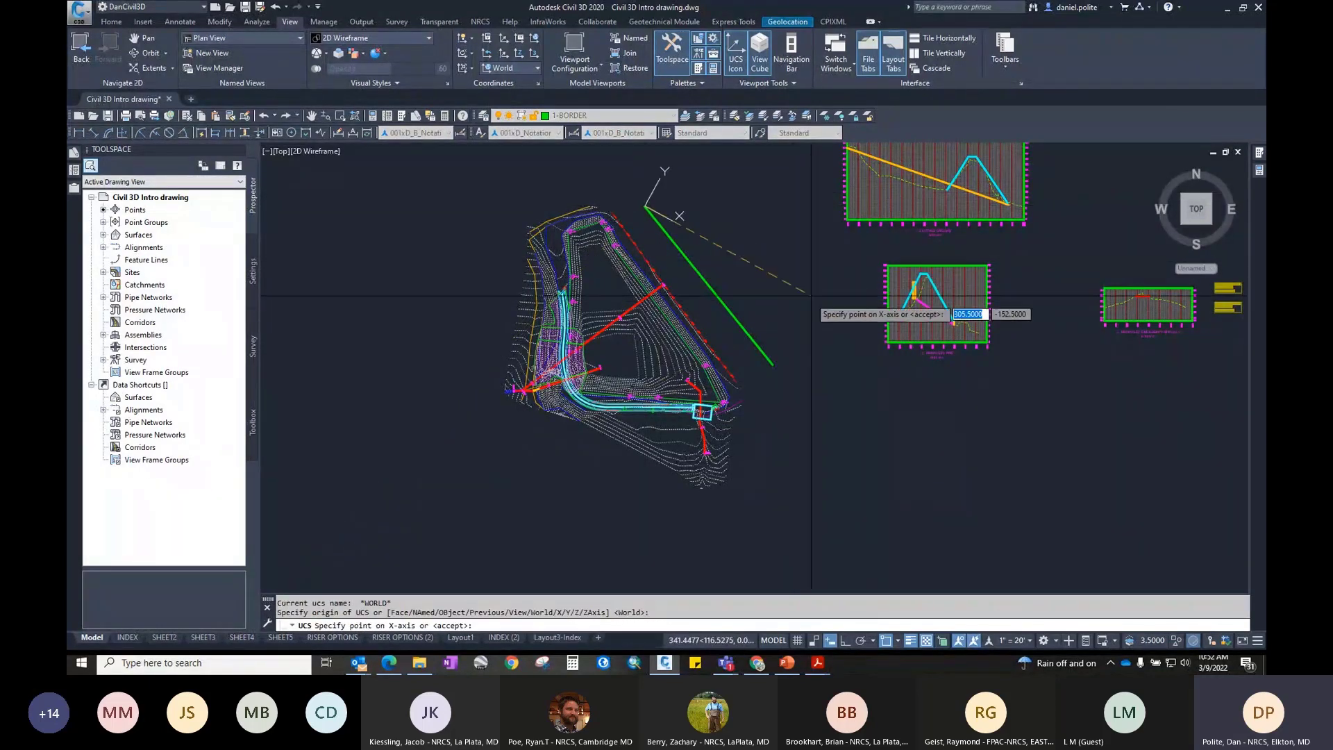
{"action": "left_click", "coordinate": [776, 357]}
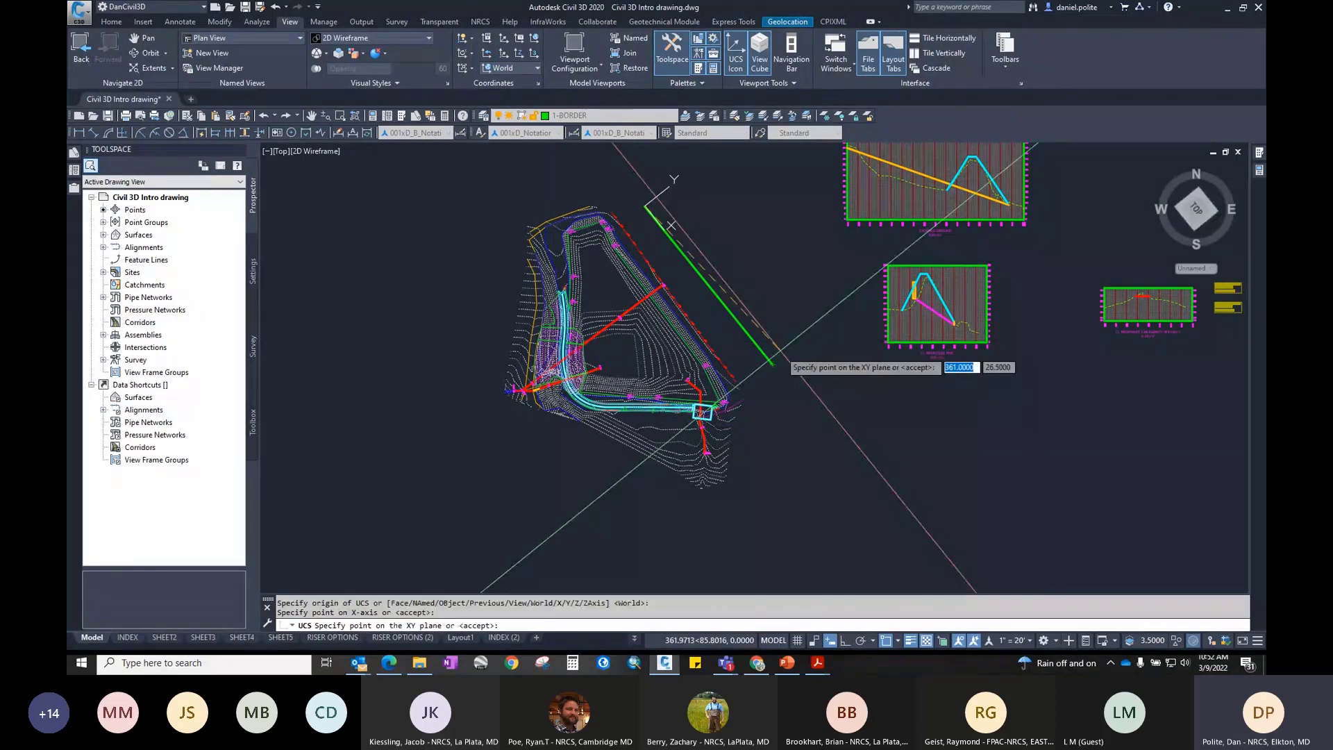
{"action": "key", "text": "Return"}
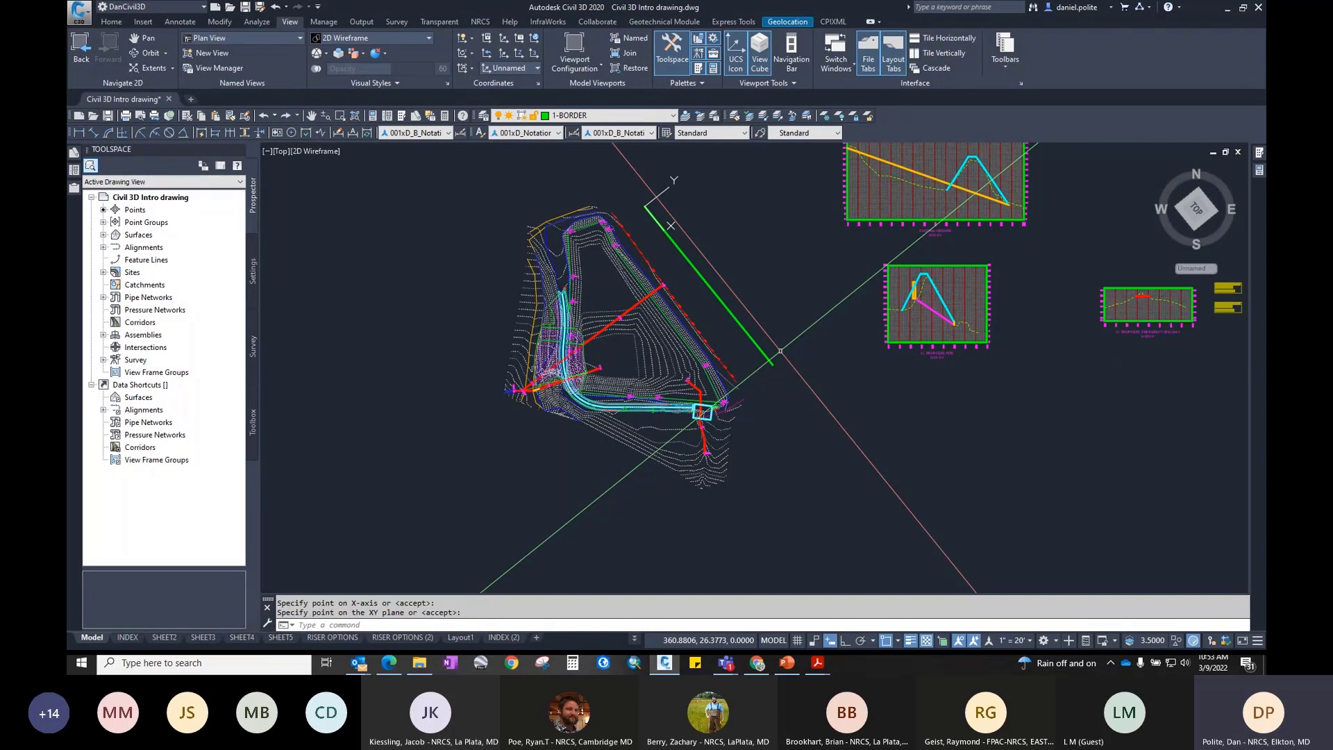
Step: Rotate the model display to the plan view of the current UCS
{"action": "type", "text": "plan"}
{"action": "key", "text": "Return"}
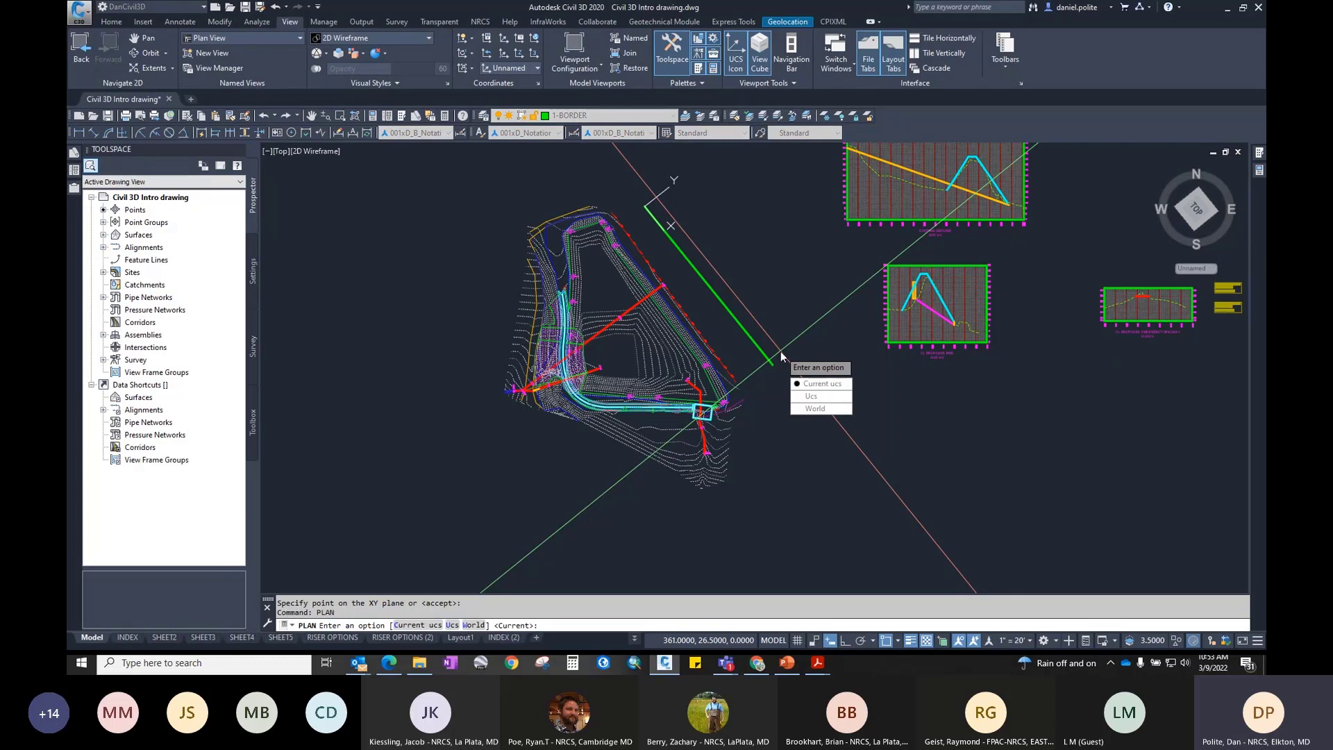
{"action": "key", "text": "Return"}
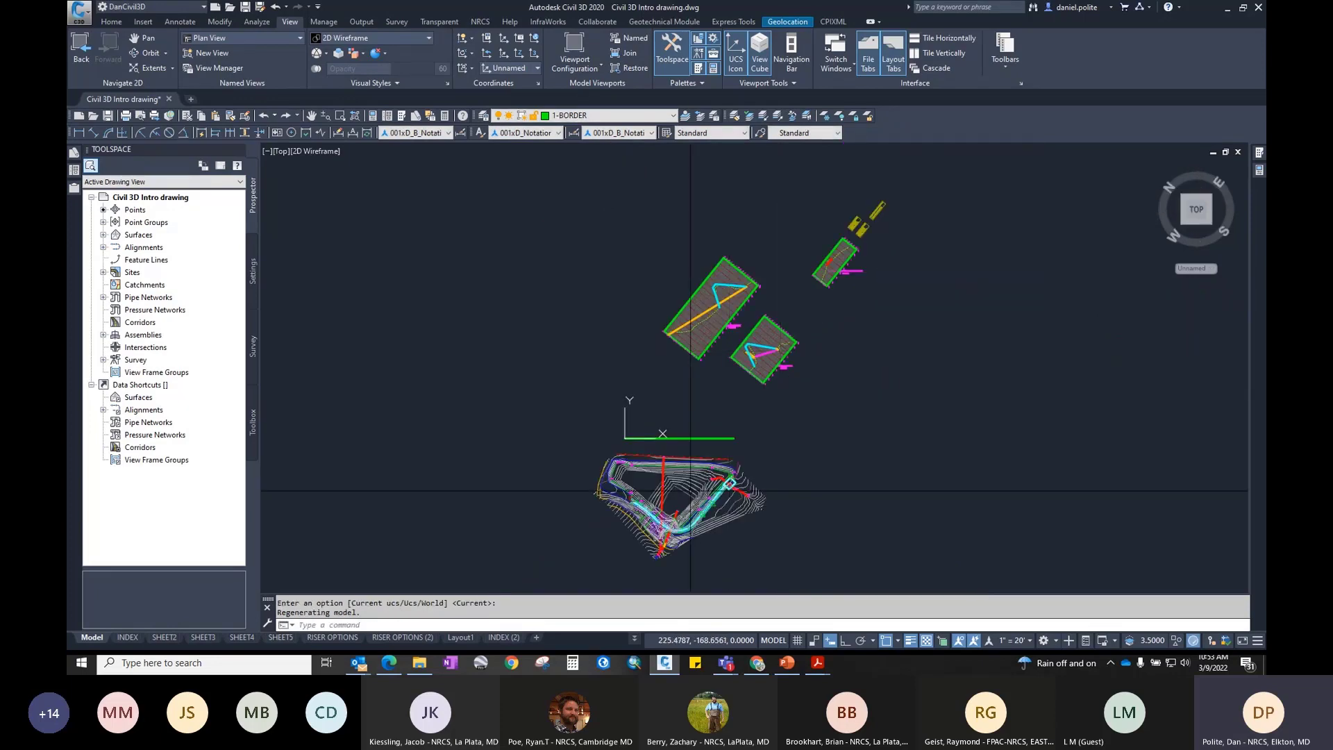
Step: Frame the rotated site and save the current display as a new named view called Plan View Dam South
{"action": "scroll", "coordinate": [661, 267], "scroll_direction": "up", "scroll_amount": 4}
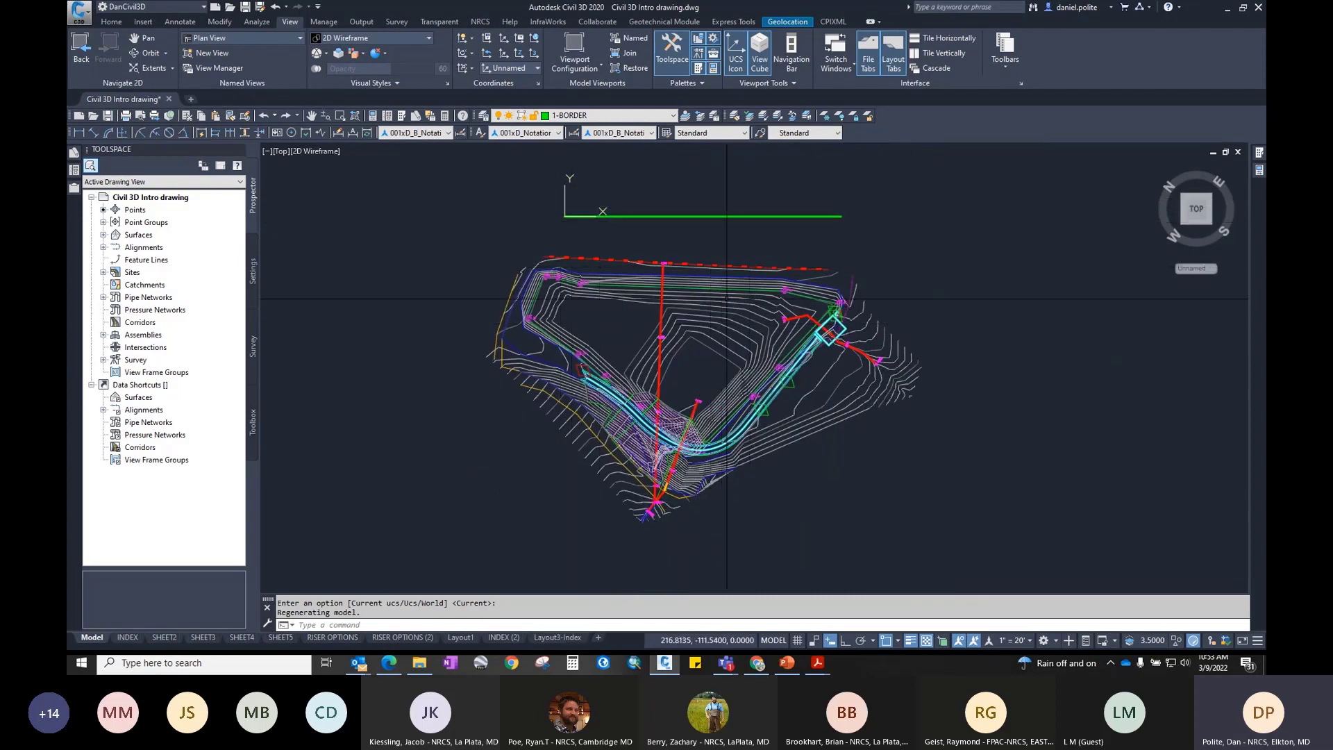
{"action": "middle_click_drag", "start_coordinate": [583, 278], "coordinate": [533, 269]}
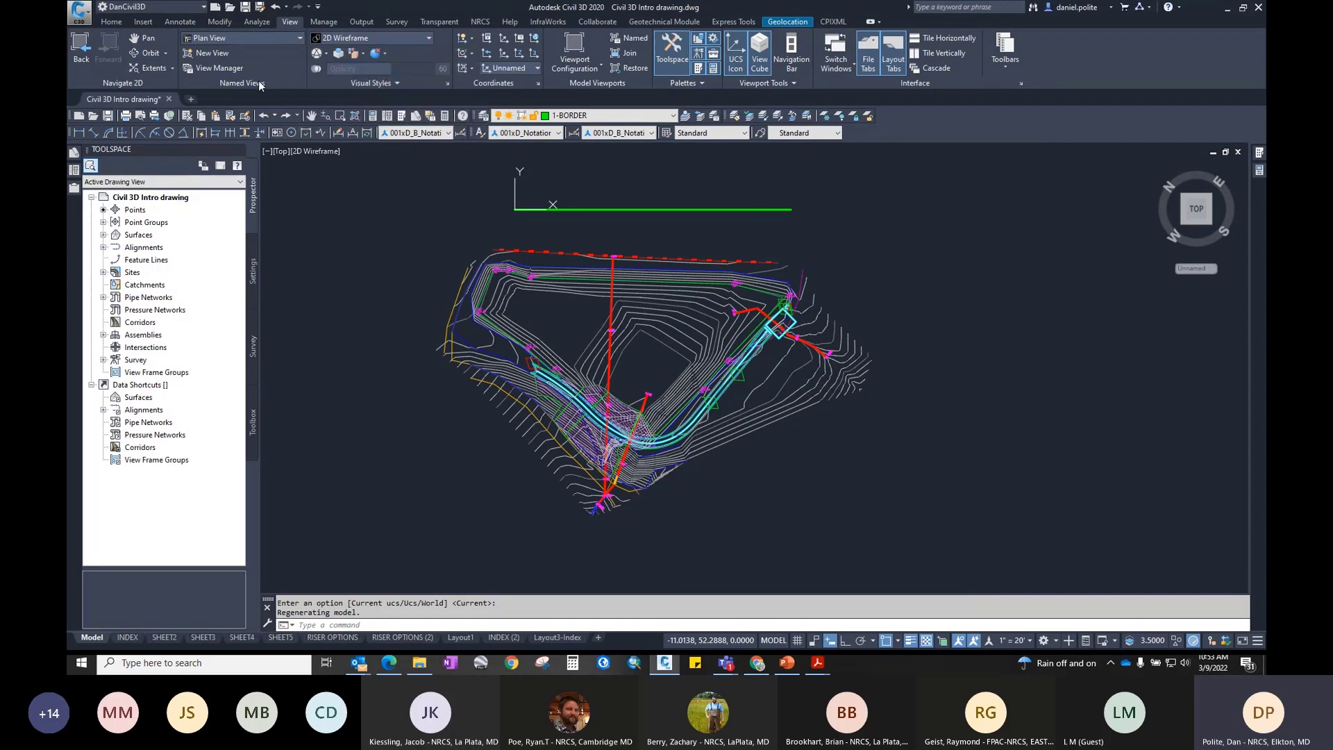
{"action": "left_click", "coordinate": [242, 39]}
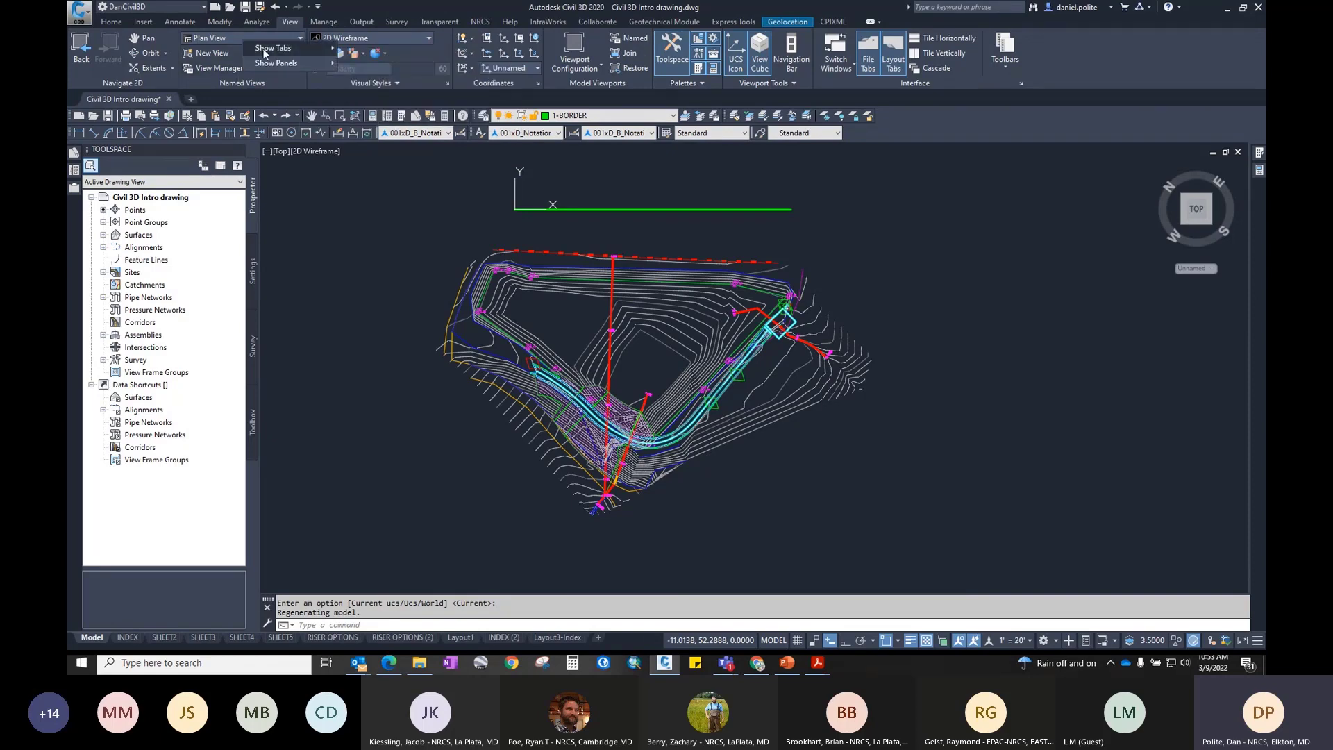
{"action": "left_click", "coordinate": [227, 52]}
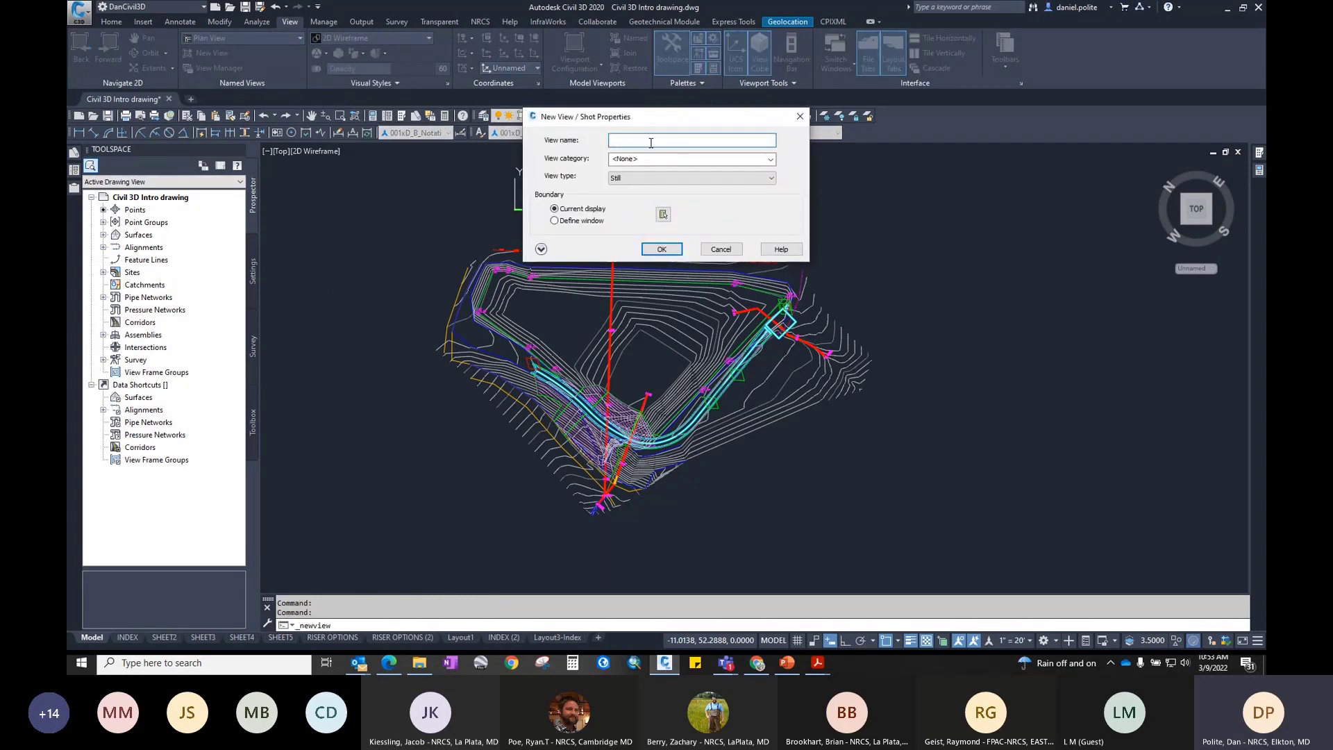
{"action": "type", "text": "Plan View Dam South"}
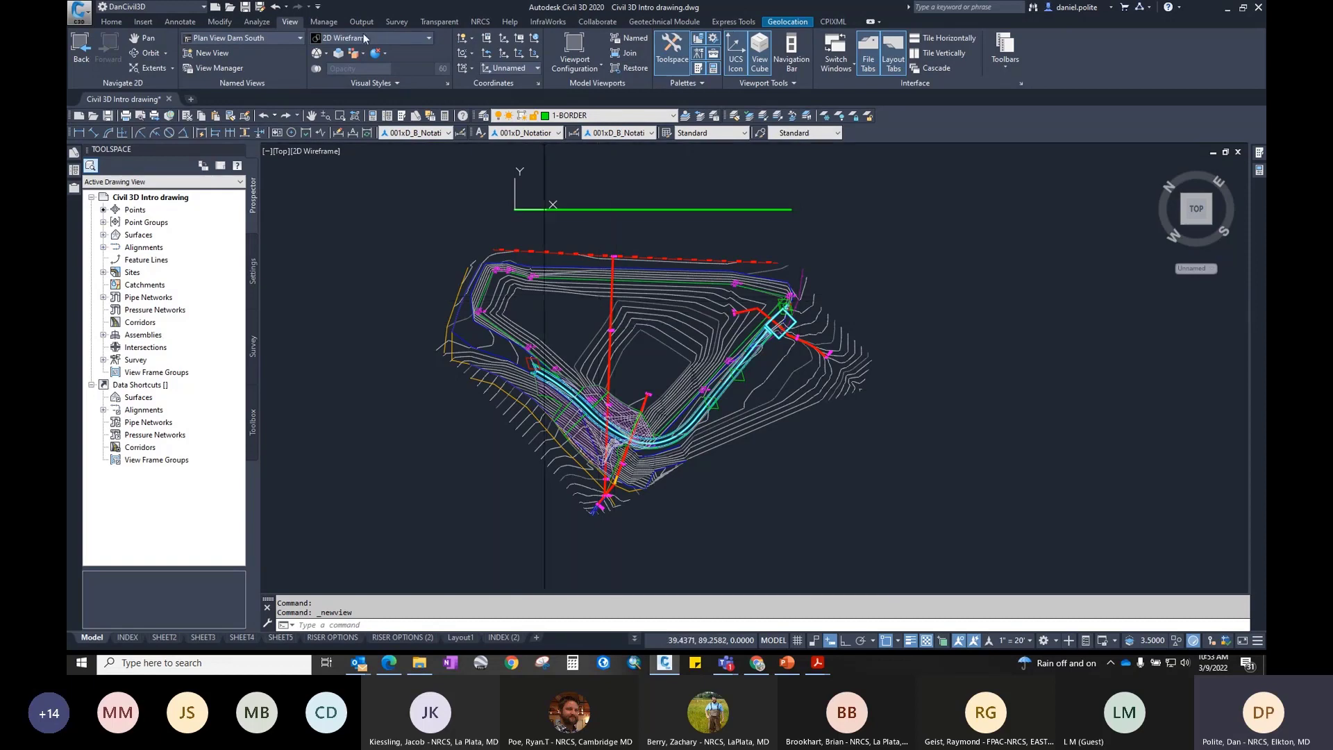
Step: Restore the original Plan View and set the UCS back to World
{"action": "left_click", "coordinate": [299, 39]}
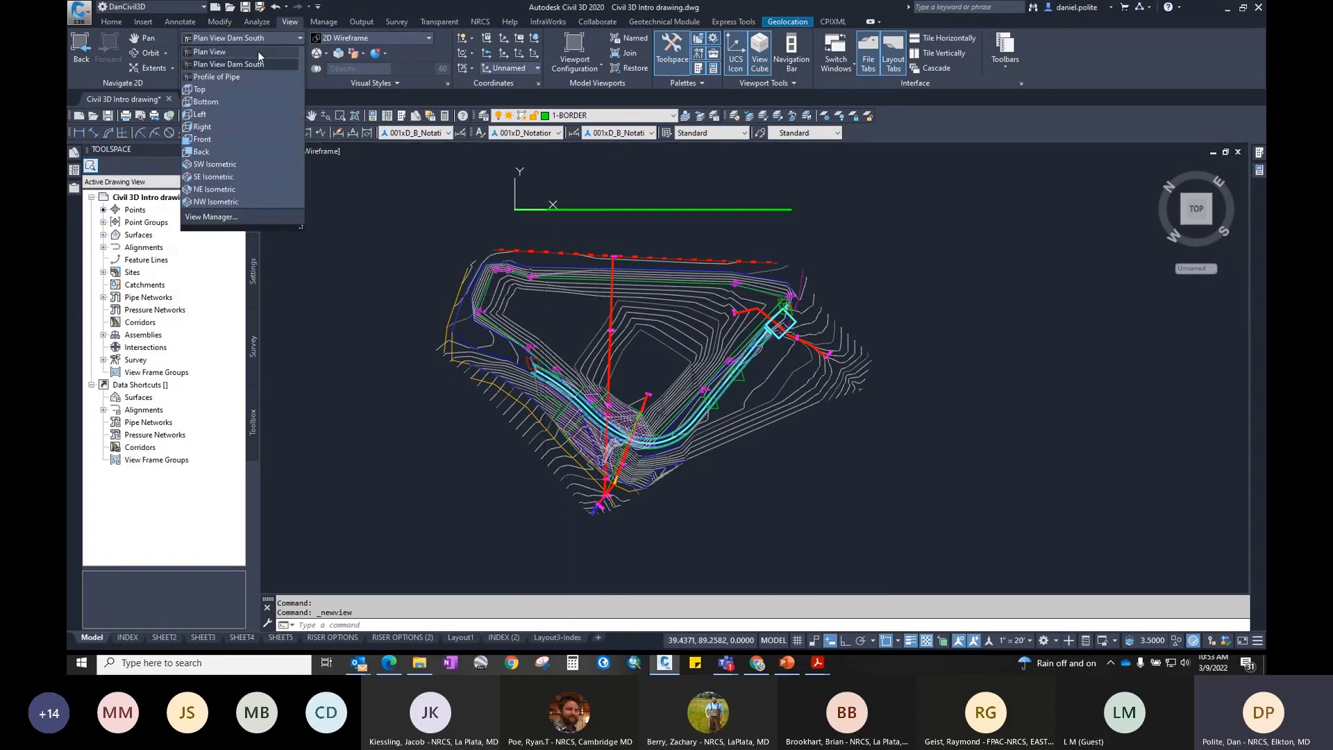
{"action": "left_click", "coordinate": [258, 52]}
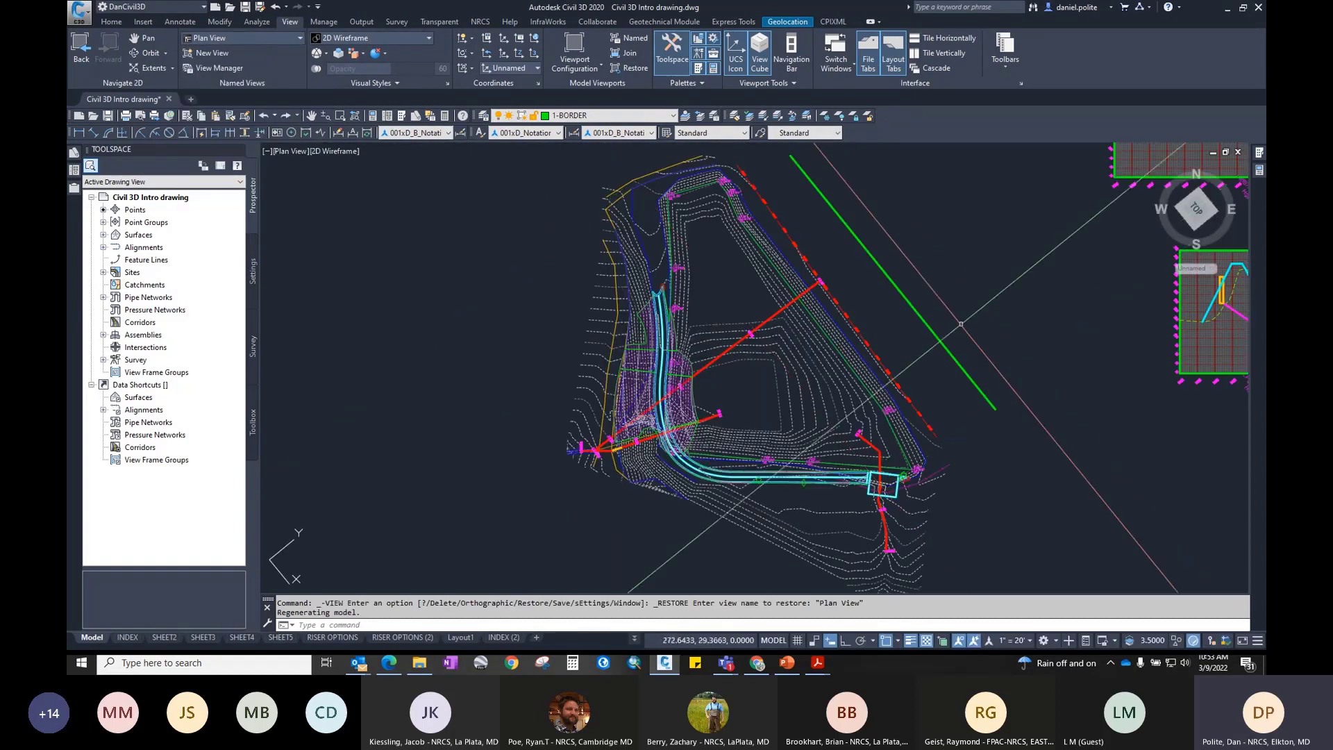
{"action": "middle_click_drag", "start_coordinate": [957, 325], "coordinate": [860, 313]}
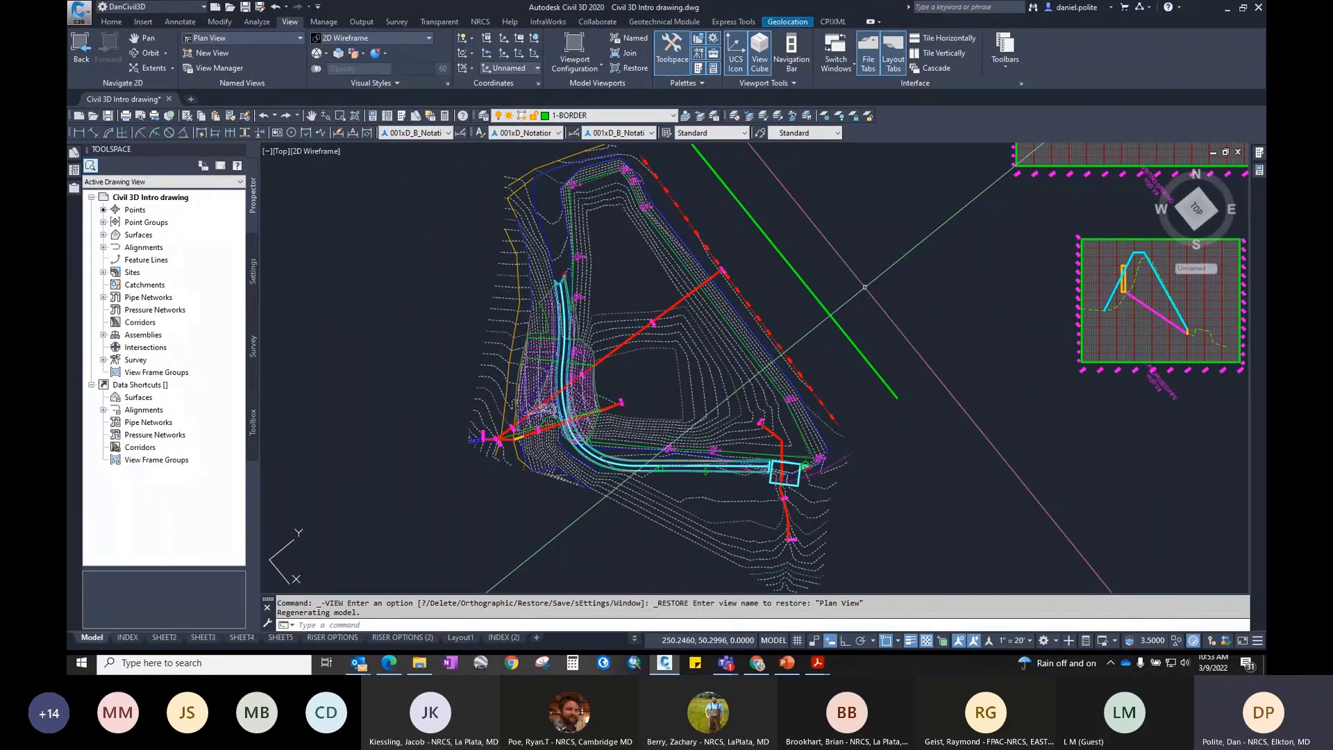
{"action": "type", "text": "ucs"}
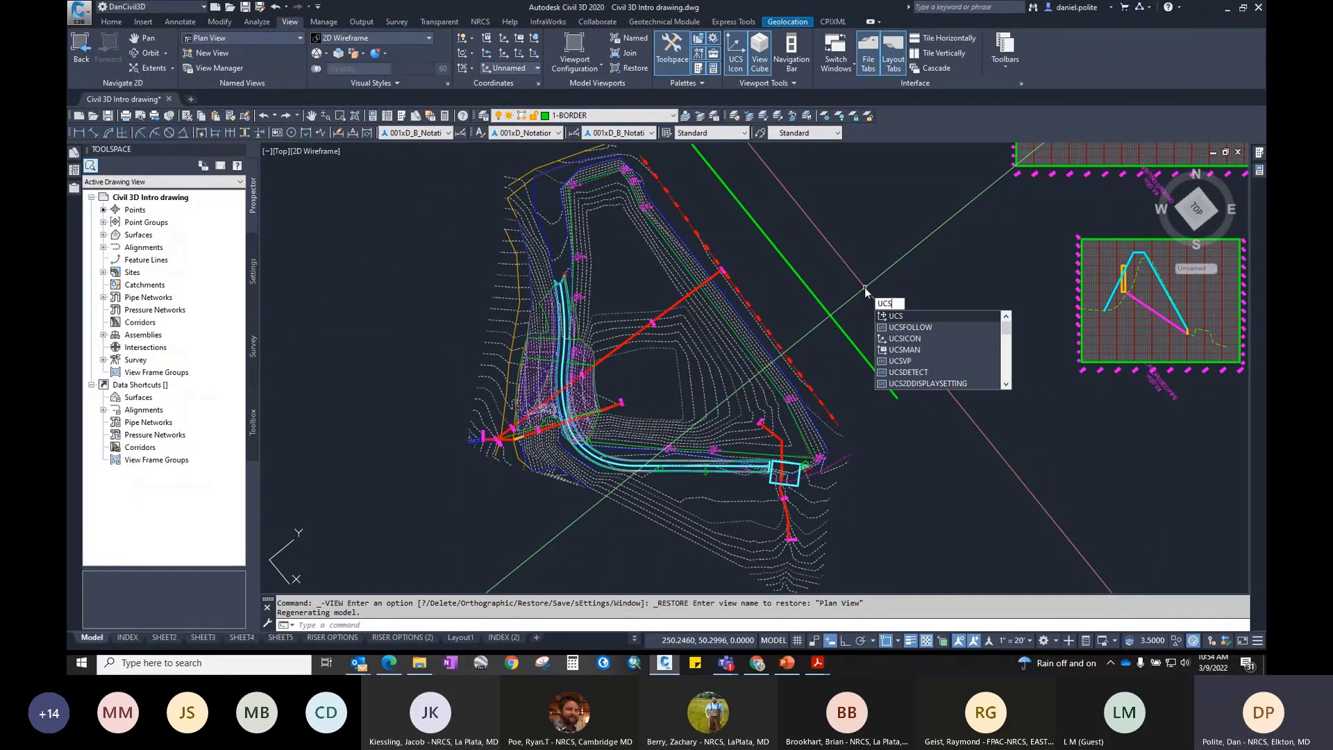
{"action": "key", "text": "Return"}
{"action": "type", "text": "w"}
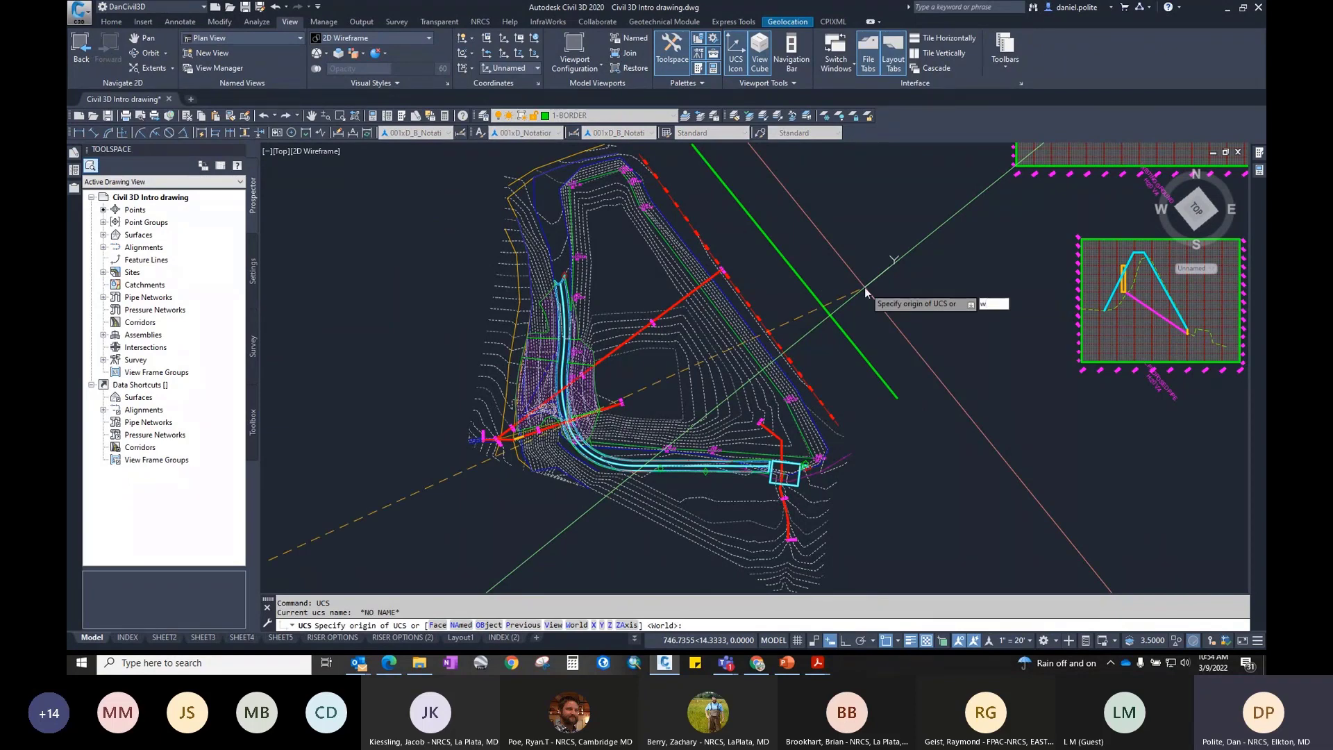
{"action": "key", "text": "Return"}
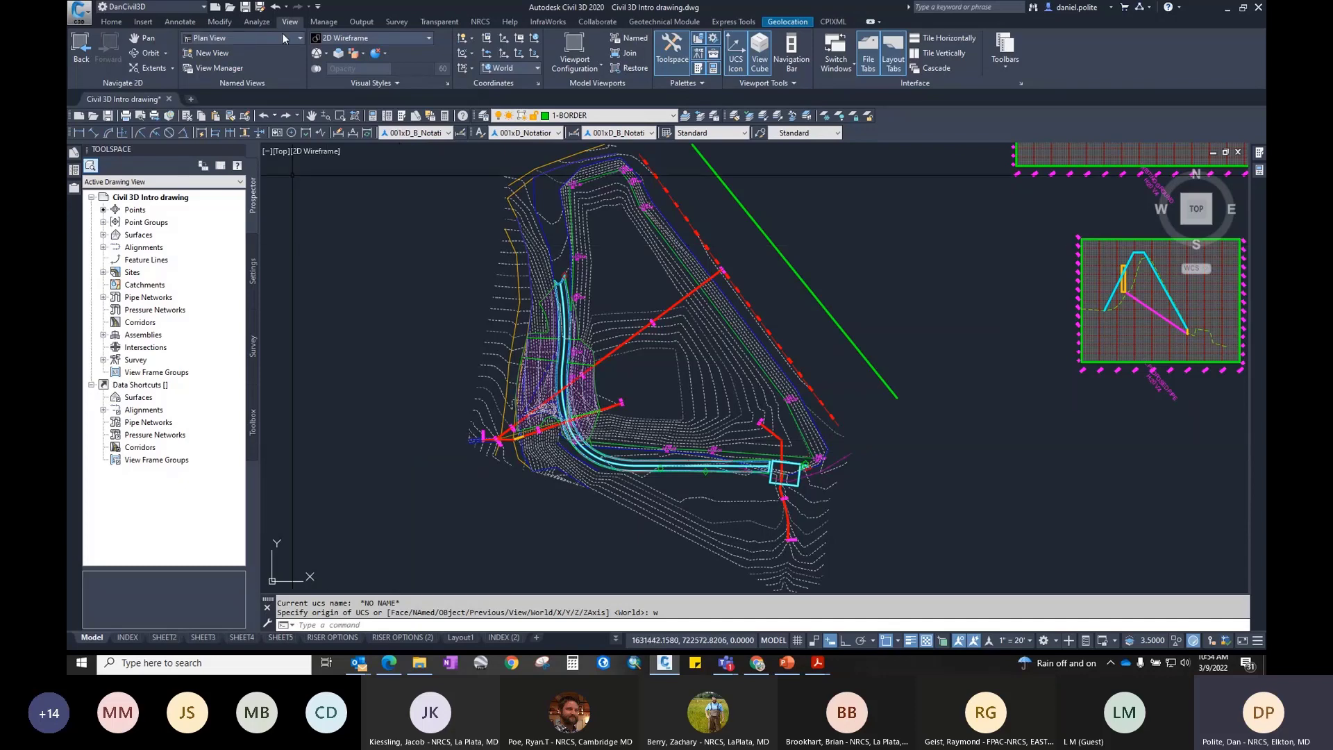
Step: Restore the Plan View Dam South named view and inspect the rotated site
{"action": "left_click", "coordinate": [301, 38]}
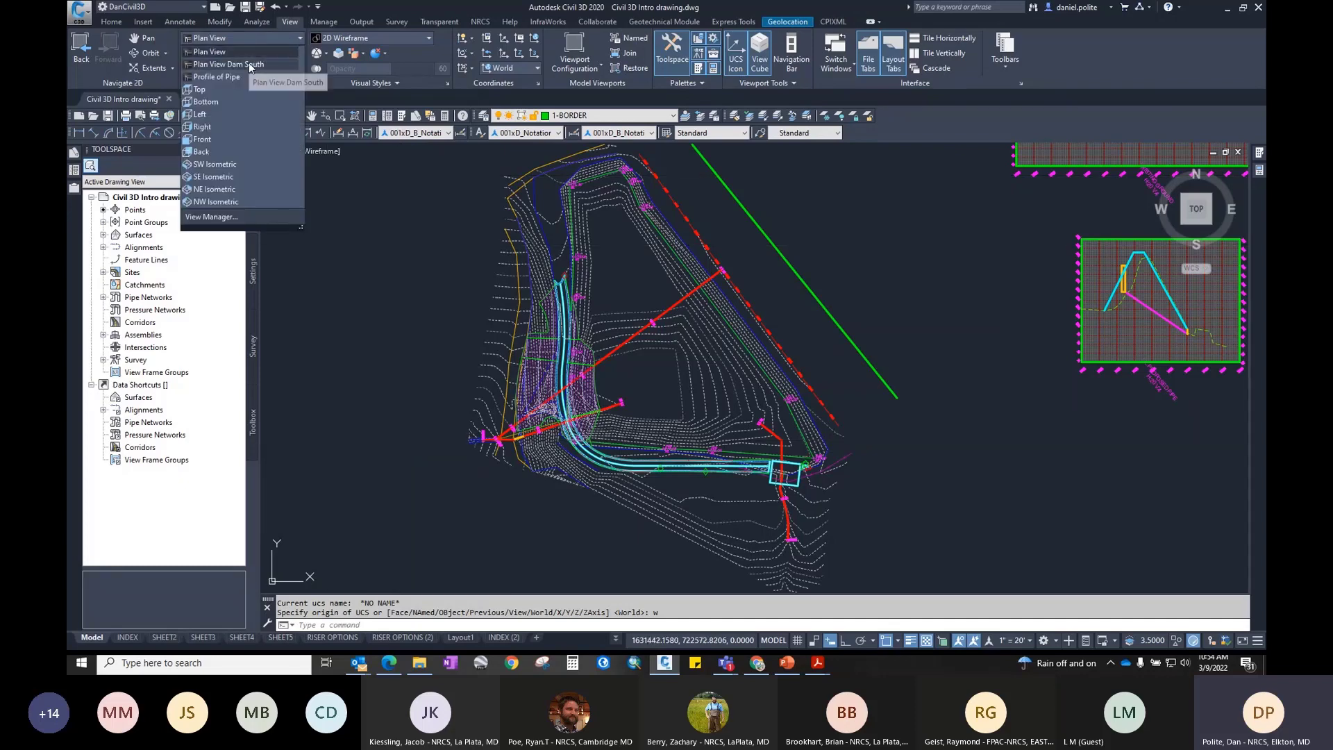
{"action": "left_click", "coordinate": [248, 64]}
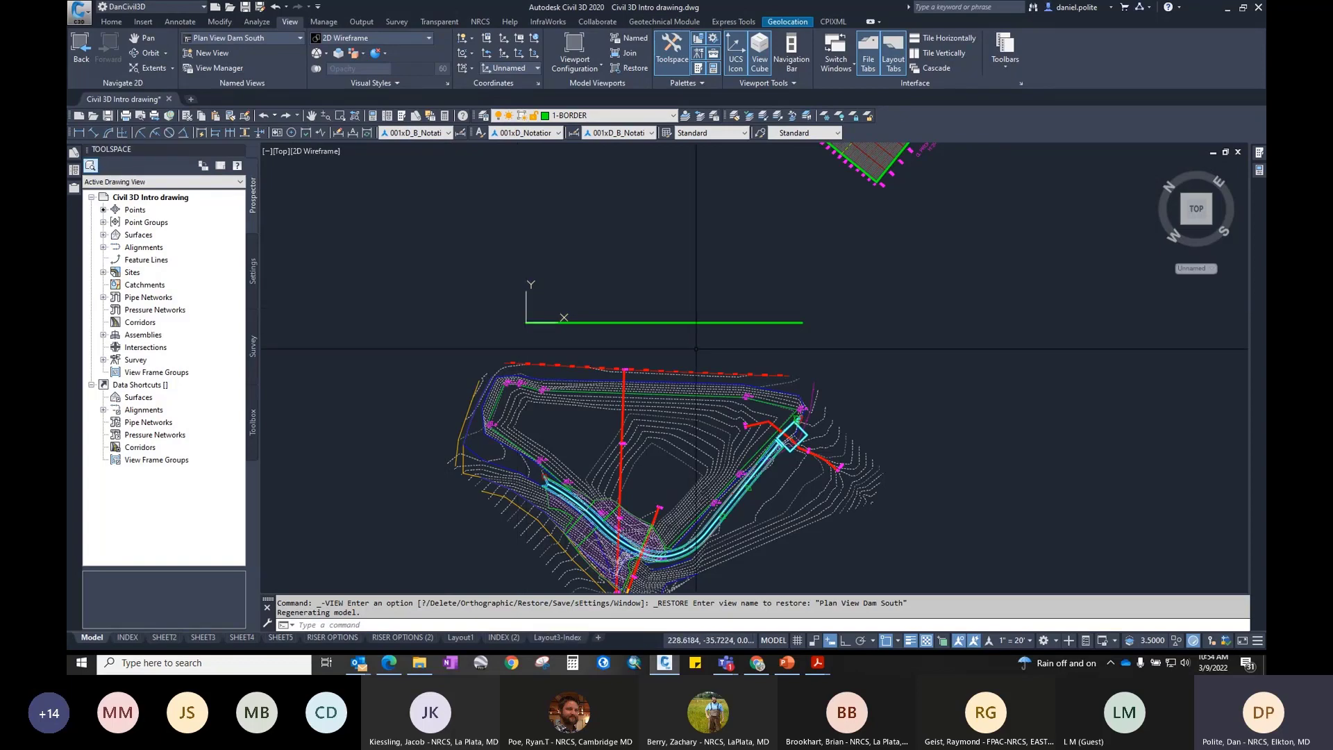
{"action": "scroll", "coordinate": [528, 313], "scroll_direction": "down", "scroll_amount": 2}
{"action": "scroll", "coordinate": [449, 300], "scroll_direction": "up", "scroll_amount": 2}
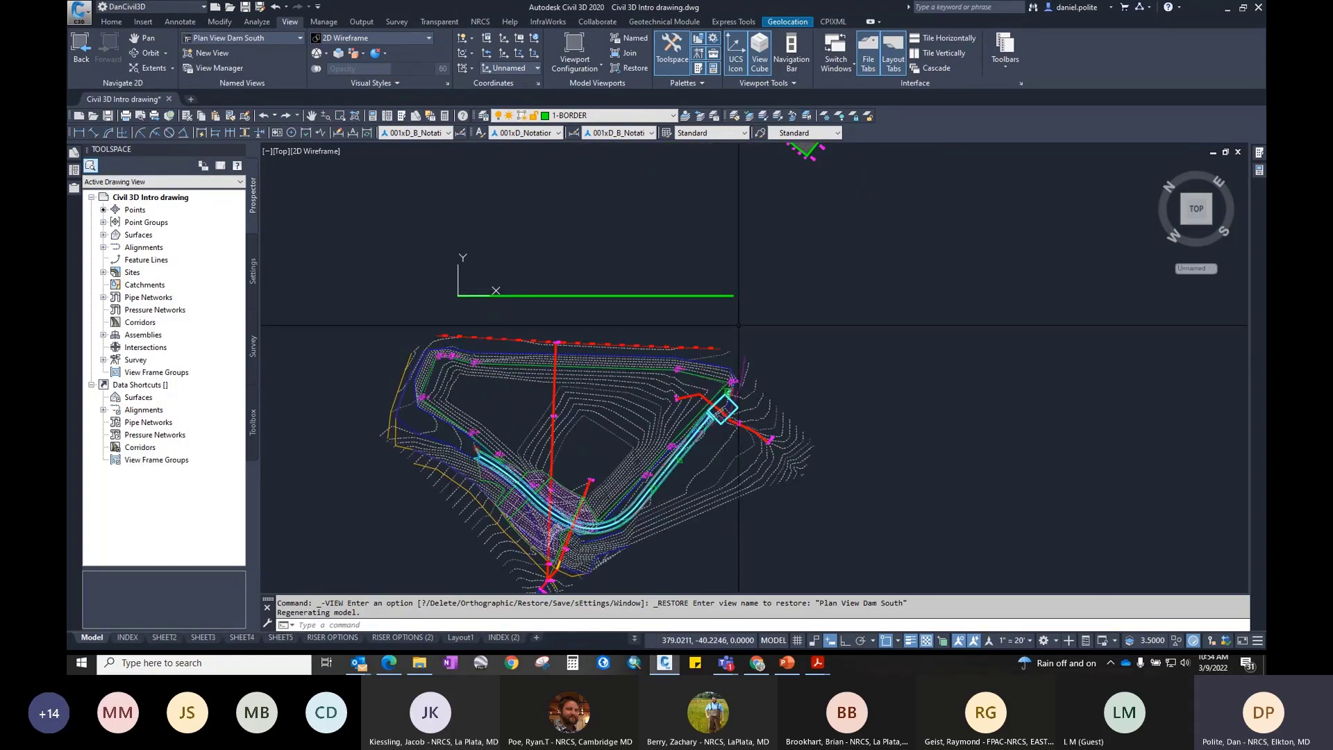
Step: Set the UCSFOLLOW system variable to 1 so the display switches to plan view whenever the UCS changes
{"action": "mouse_move", "coordinate": [574, 381]}
{"action": "middle_mouse_down"}
{"action": "mouse_move", "coordinate": [640, 285]}
{"action": "mouse_move", "coordinate": [634, 299]}
{"action": "middle_mouse_up"}
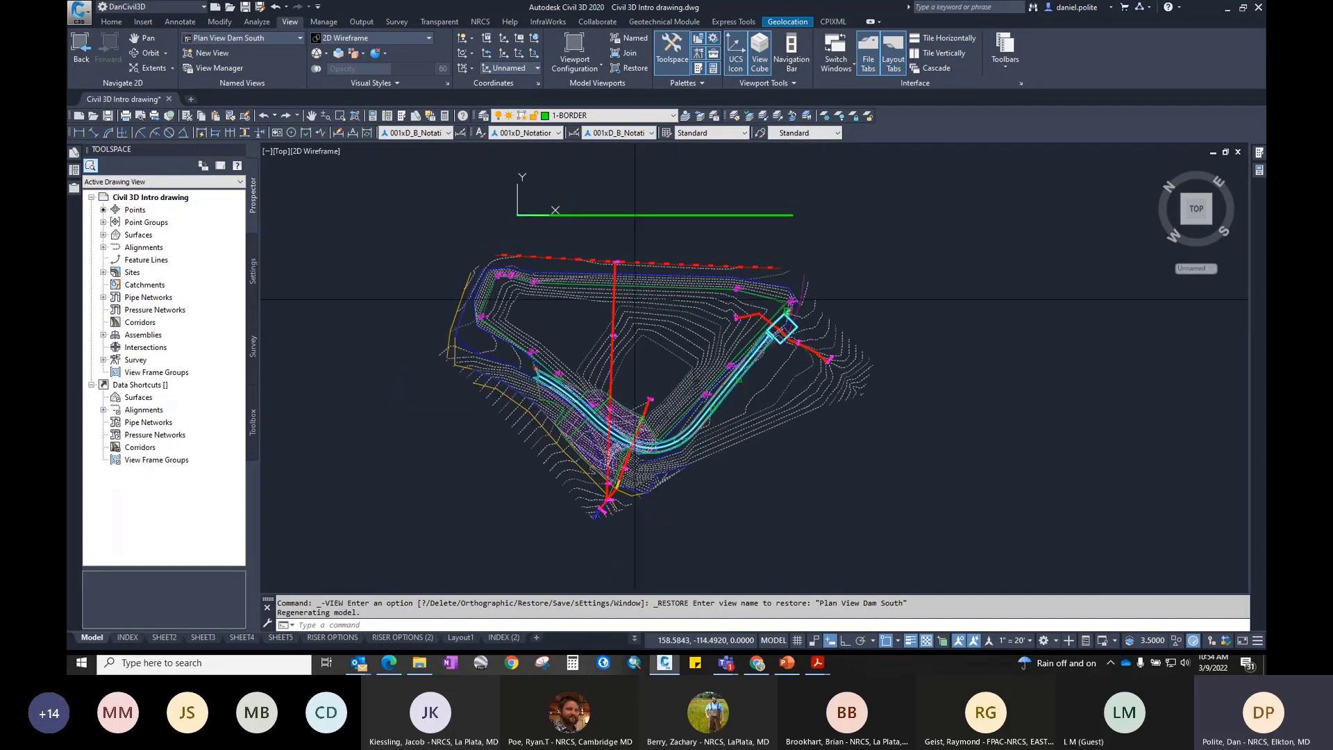
{"action": "mouse_move", "coordinate": [634, 300]}
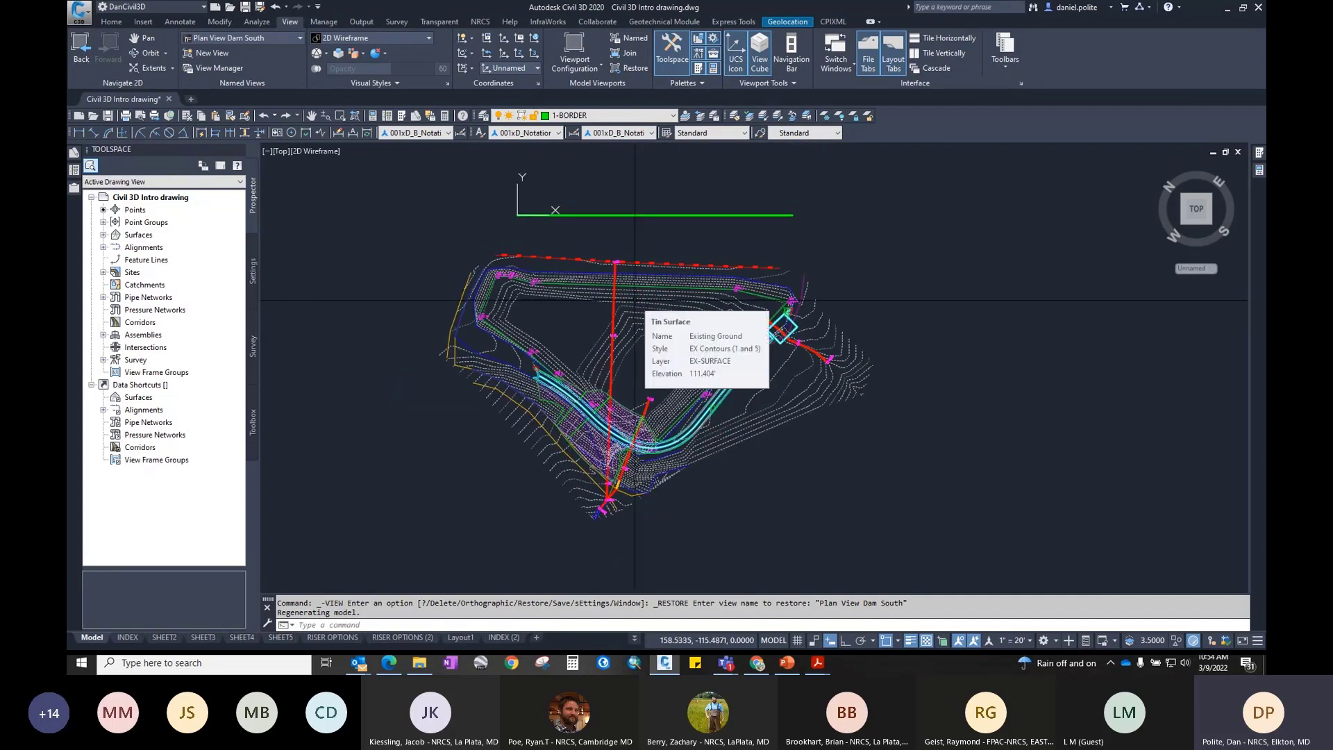
{"action": "mouse_move", "coordinate": [574, 311]}
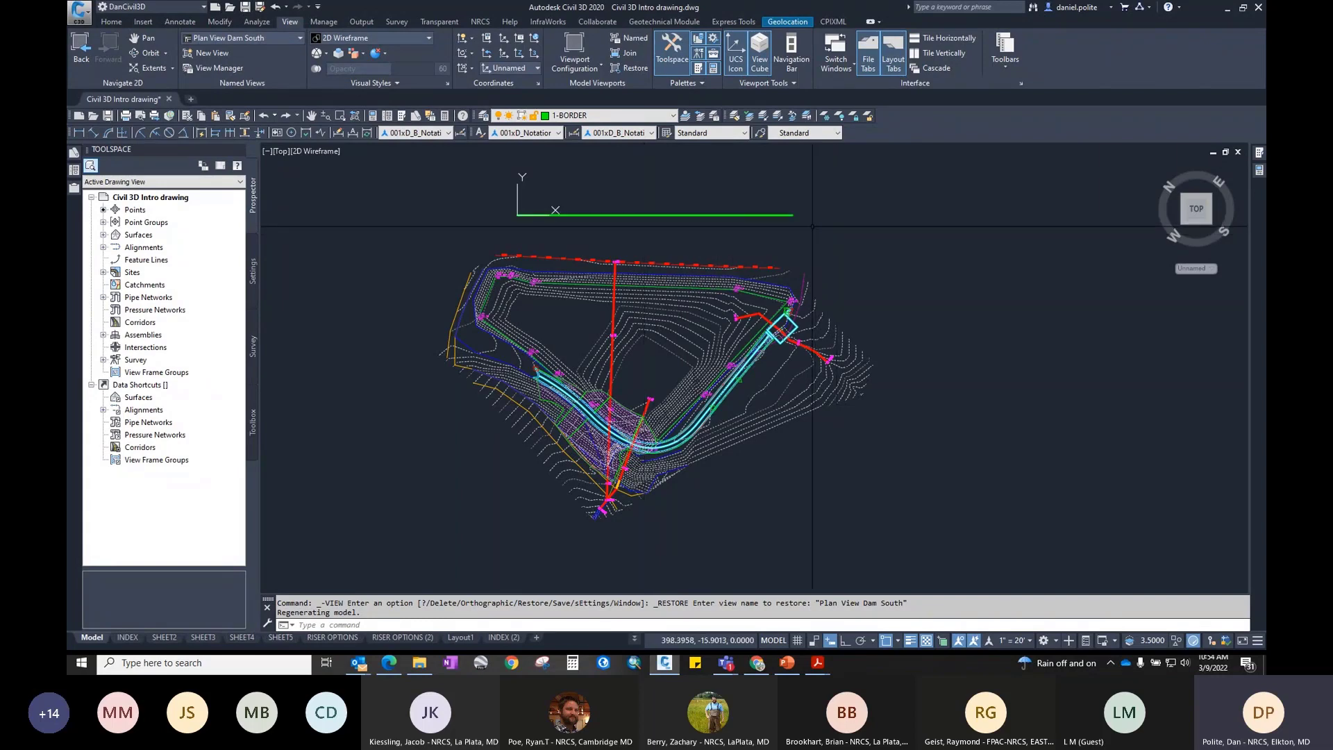
{"action": "scroll", "coordinate": [812, 226], "scroll_direction": "down", "scroll_amount": 2}
{"action": "middle_click_drag", "start_coordinate": [812, 226], "coordinate": [794, 288]}
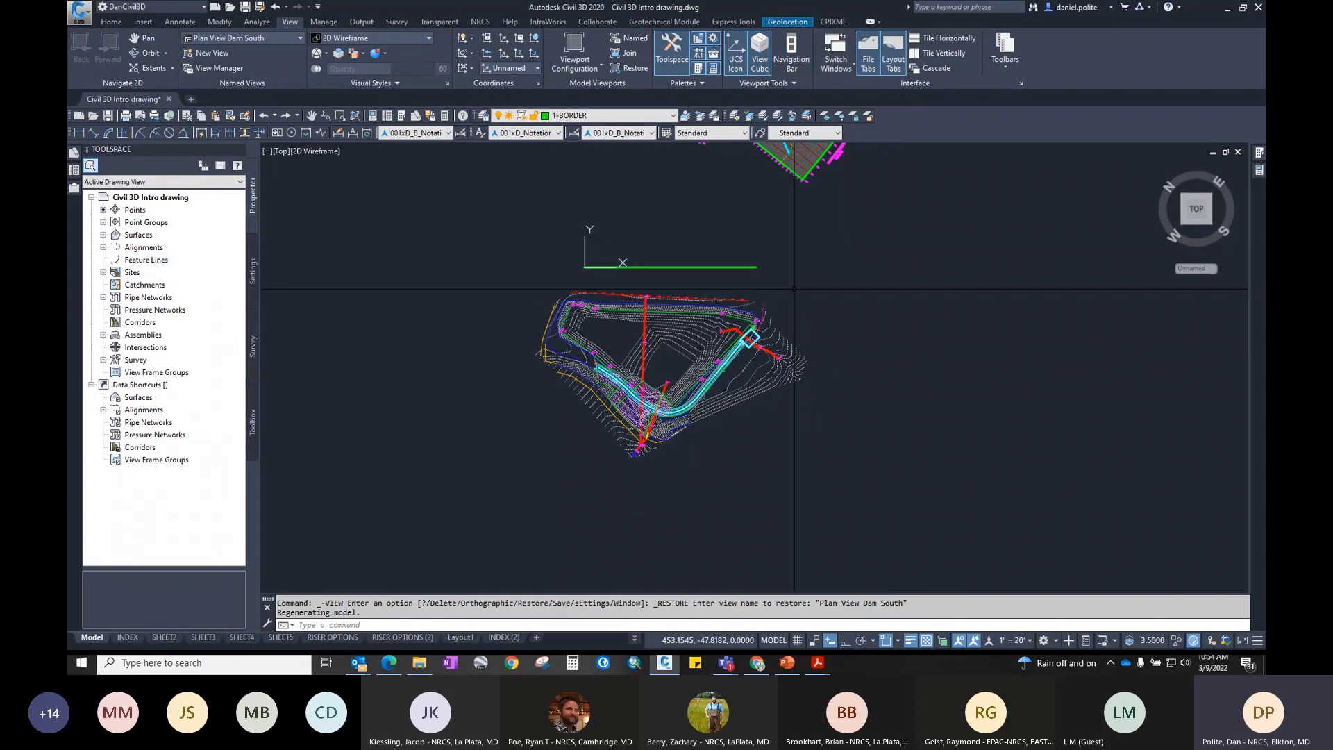
{"action": "type", "text": "UCSFo"}
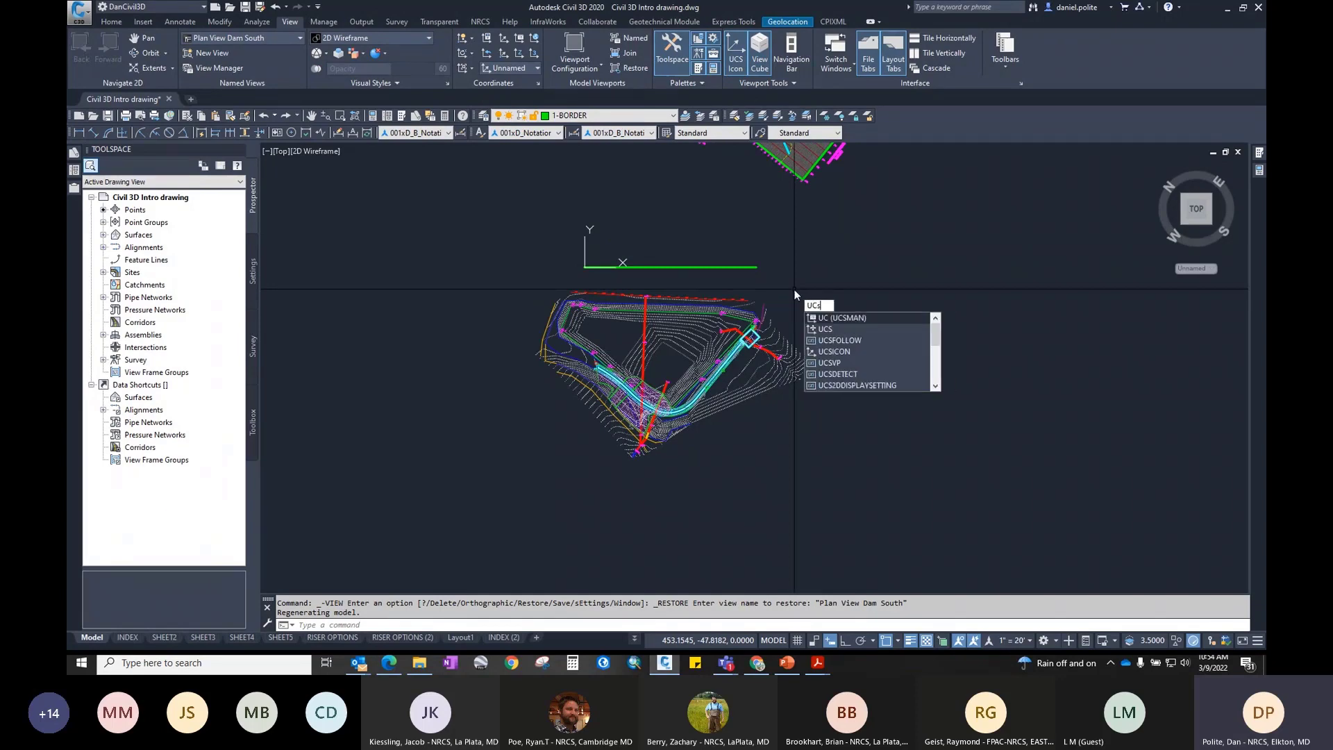
{"action": "type", "text": "llow"}
{"action": "key", "text": "Return"}
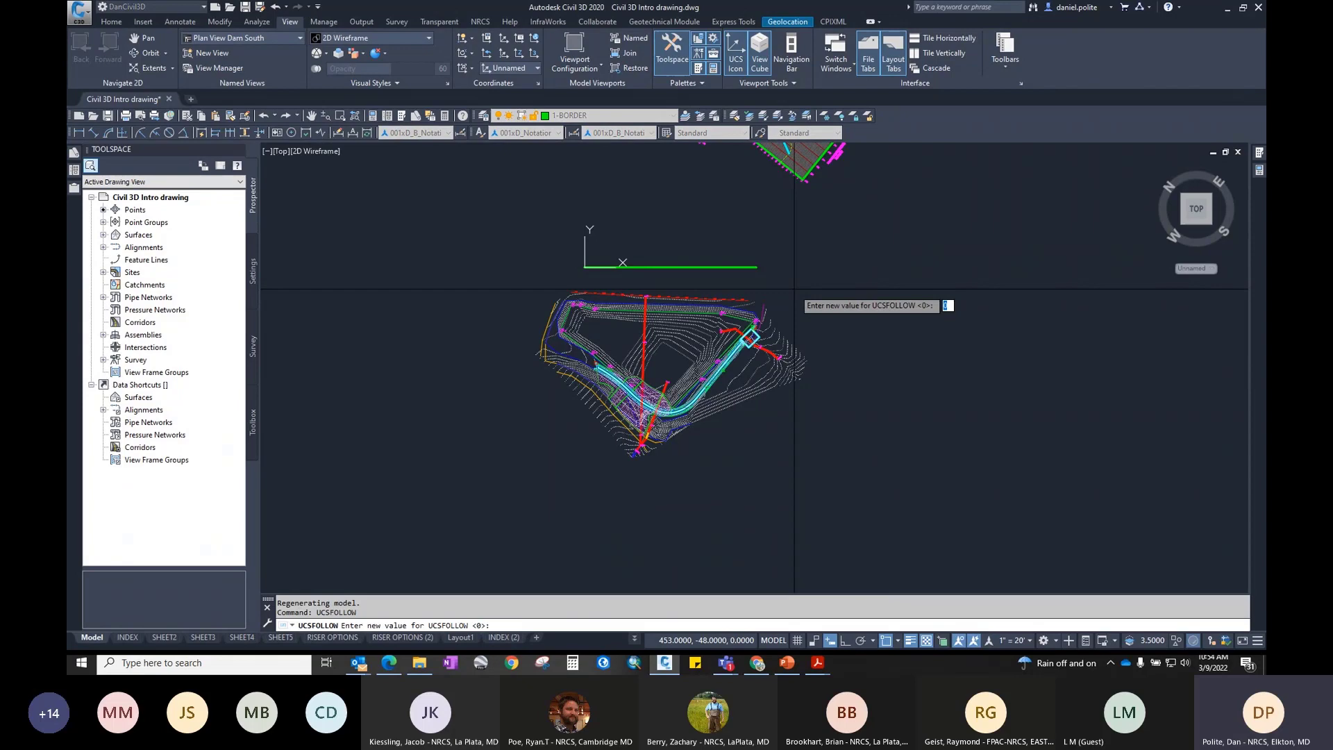
{"action": "type", "text": "1"}
{"action": "key", "text": "Return"}
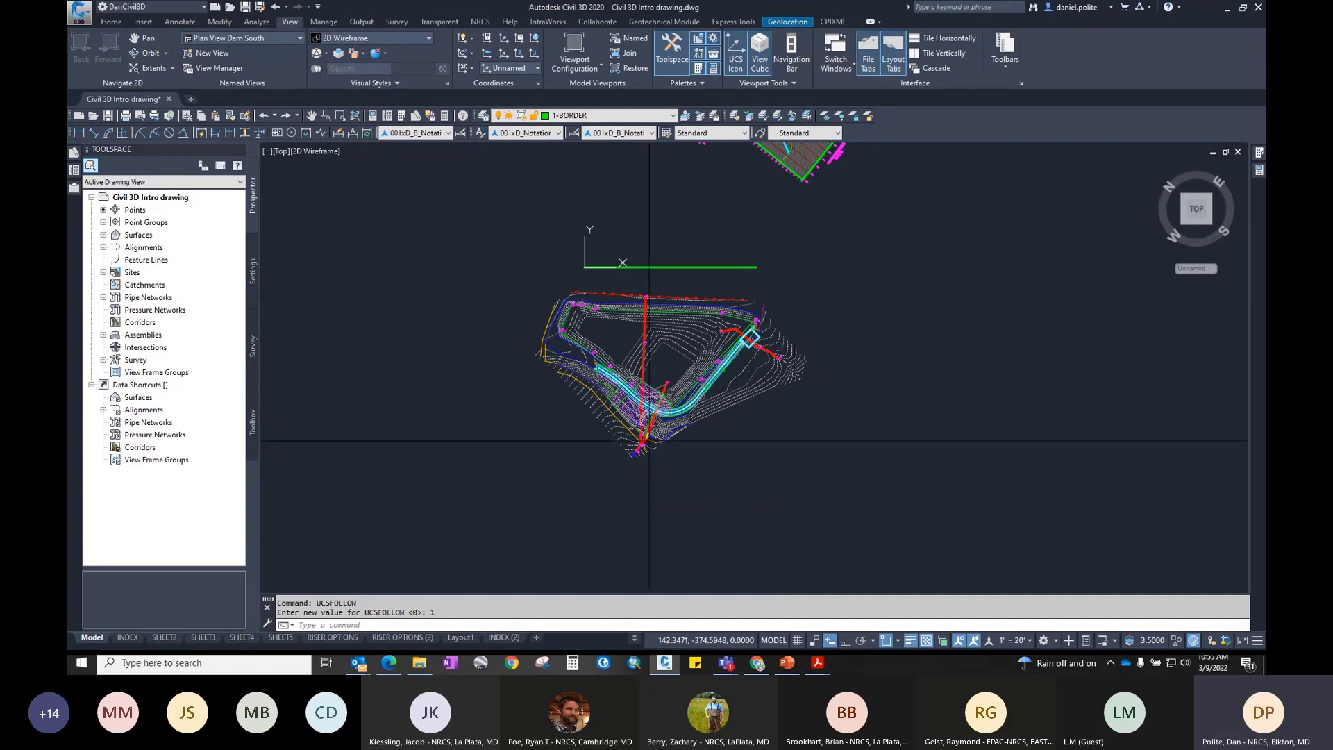
Step: Draw a single-segment diagonal polyline outside the site, along the lower-left side of the contours
{"action": "type", "text": "pl"}
{"action": "key", "text": "Return"}
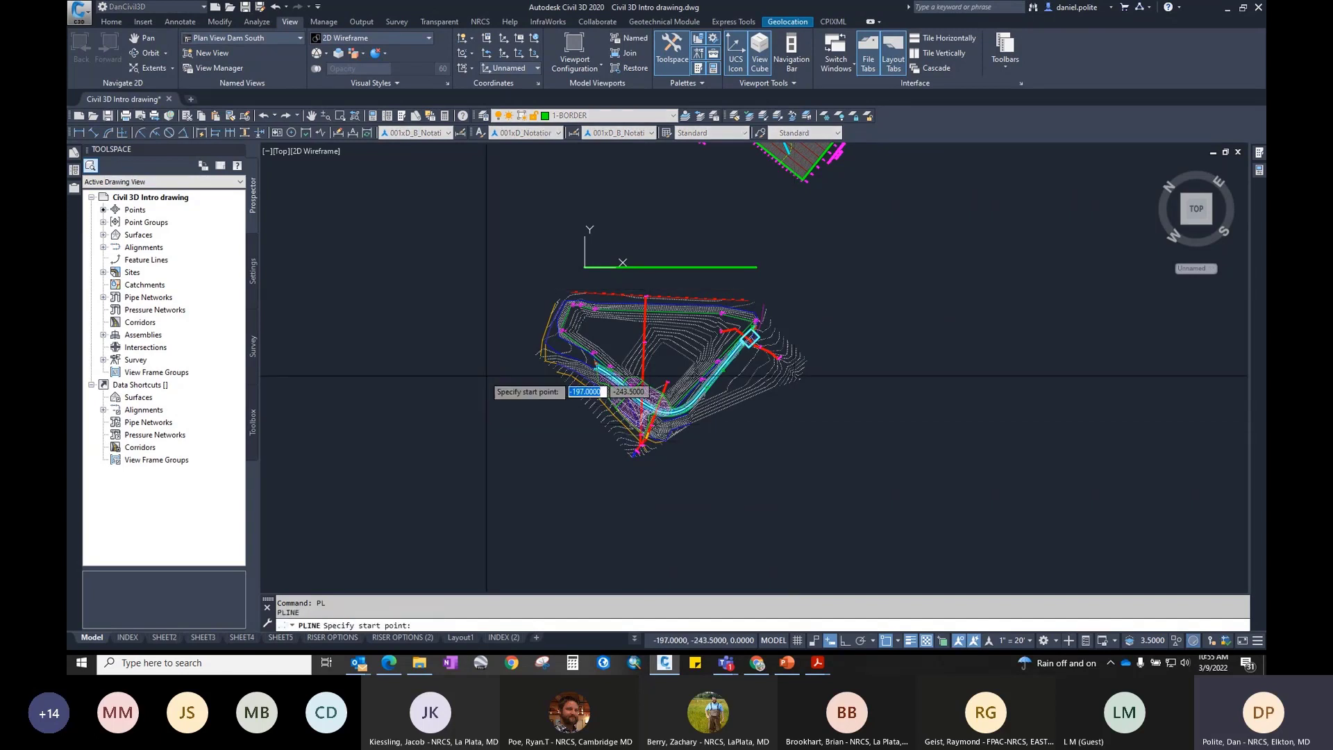
{"action": "left_click", "coordinate": [459, 362]}
{"action": "key", "text": "Escape"}
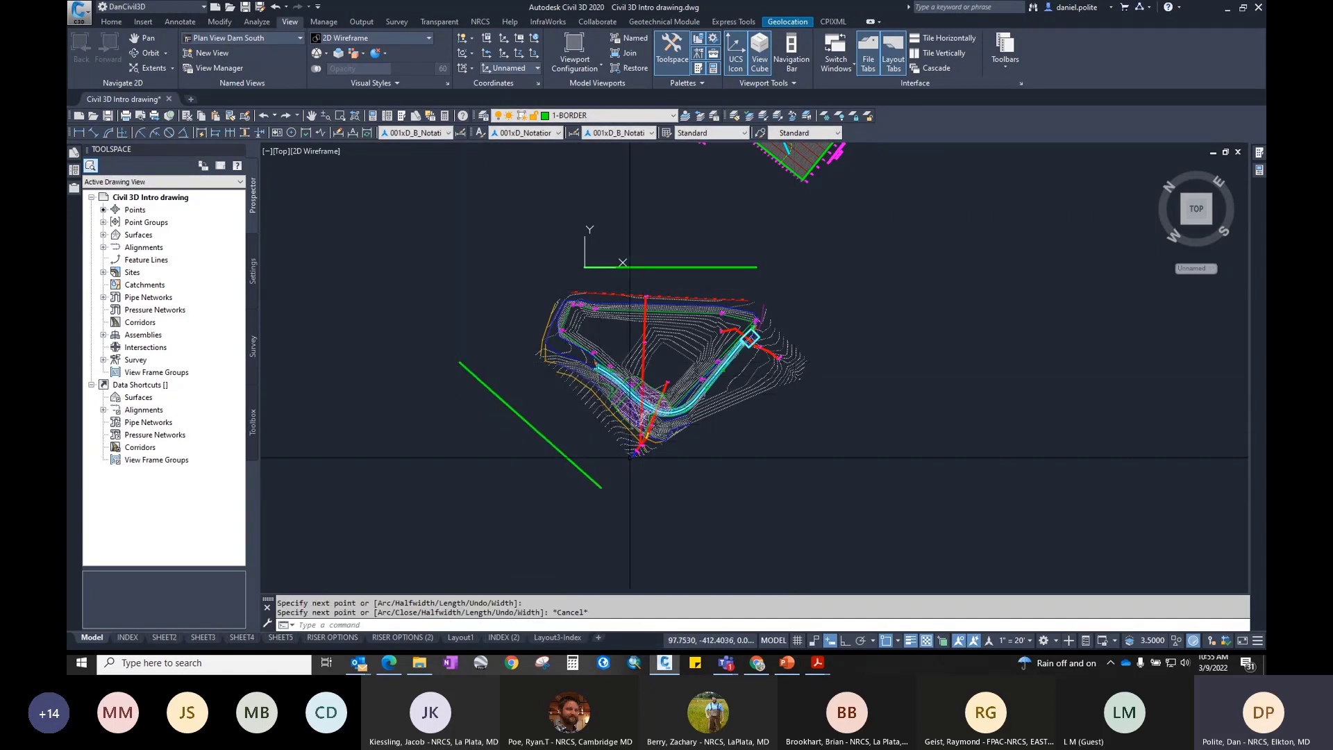
Step: Align the UCS to the new diagonal polyline using the Object option of the UCS command
{"action": "middle_click_drag", "start_coordinate": [508, 403], "coordinate": [530, 360]}
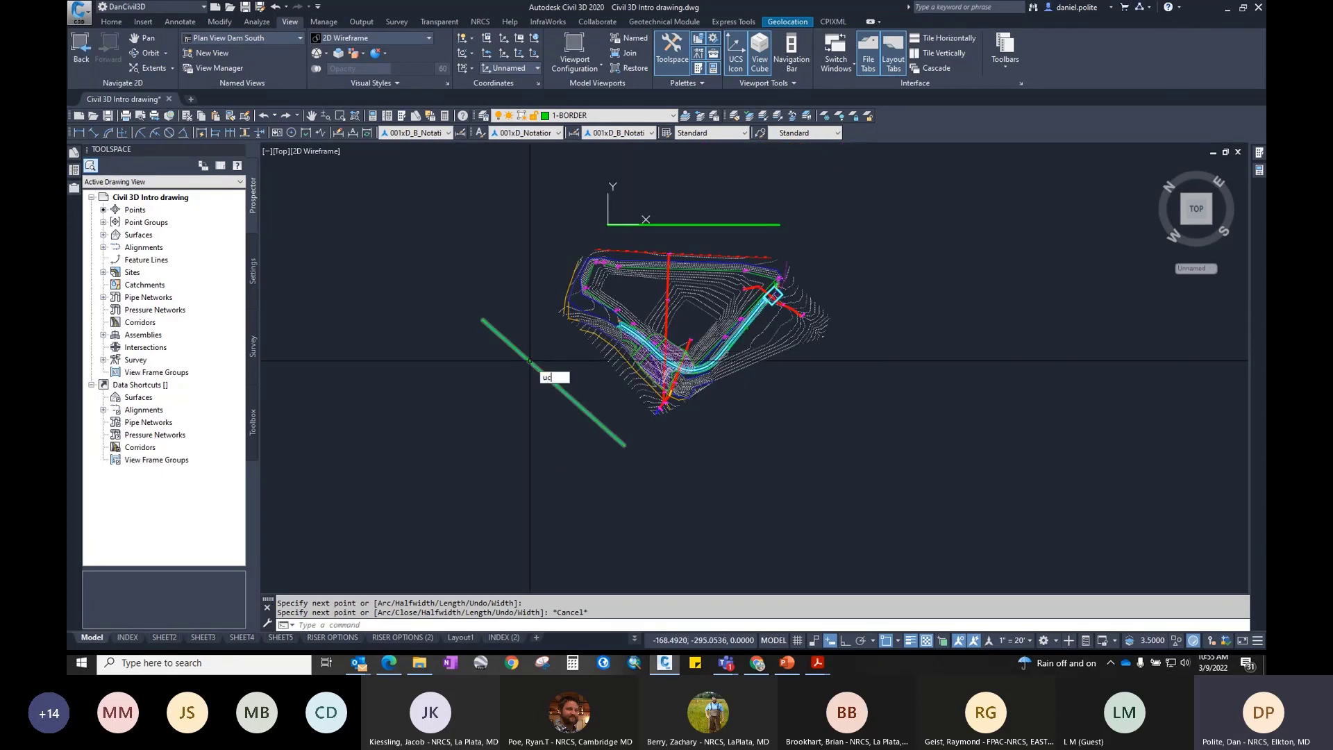
{"action": "type", "text": "ucs"}
{"action": "key", "text": "Return"}
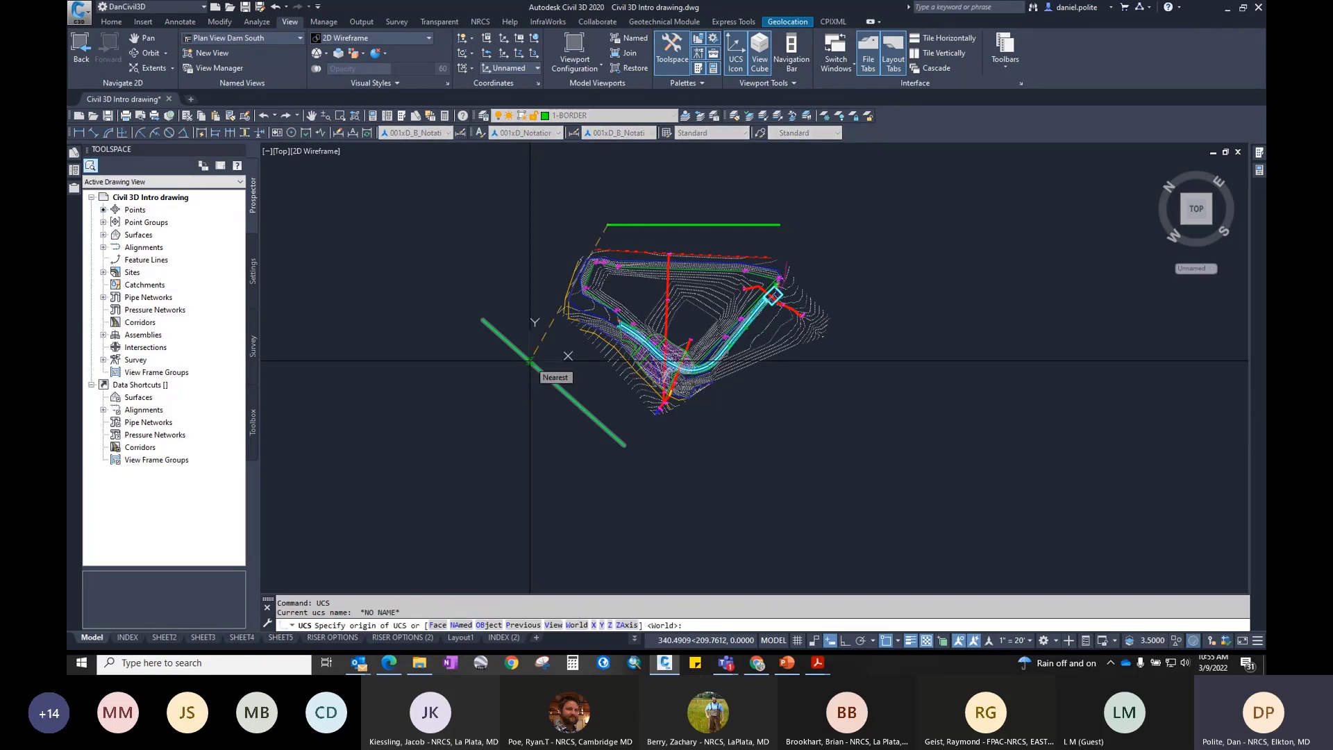
{"action": "key", "text": "Escape"}
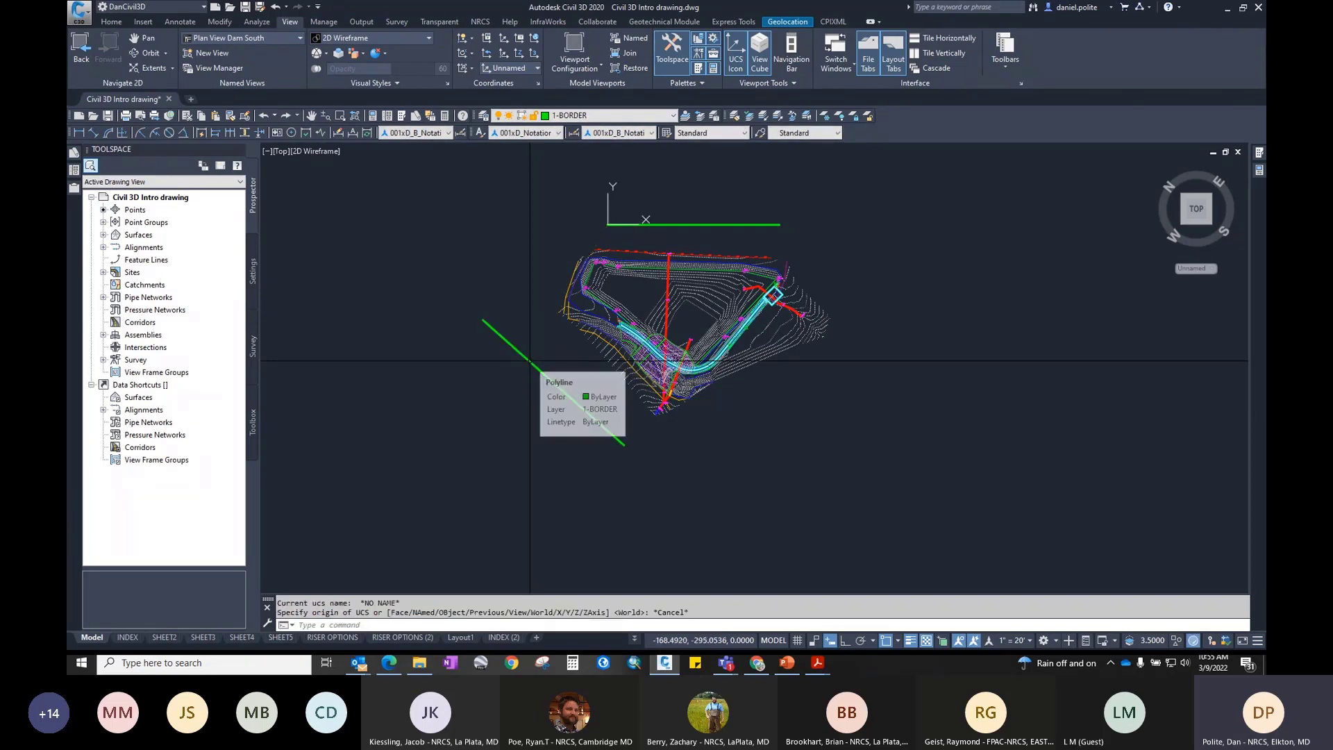
{"action": "key", "text": "Return"}
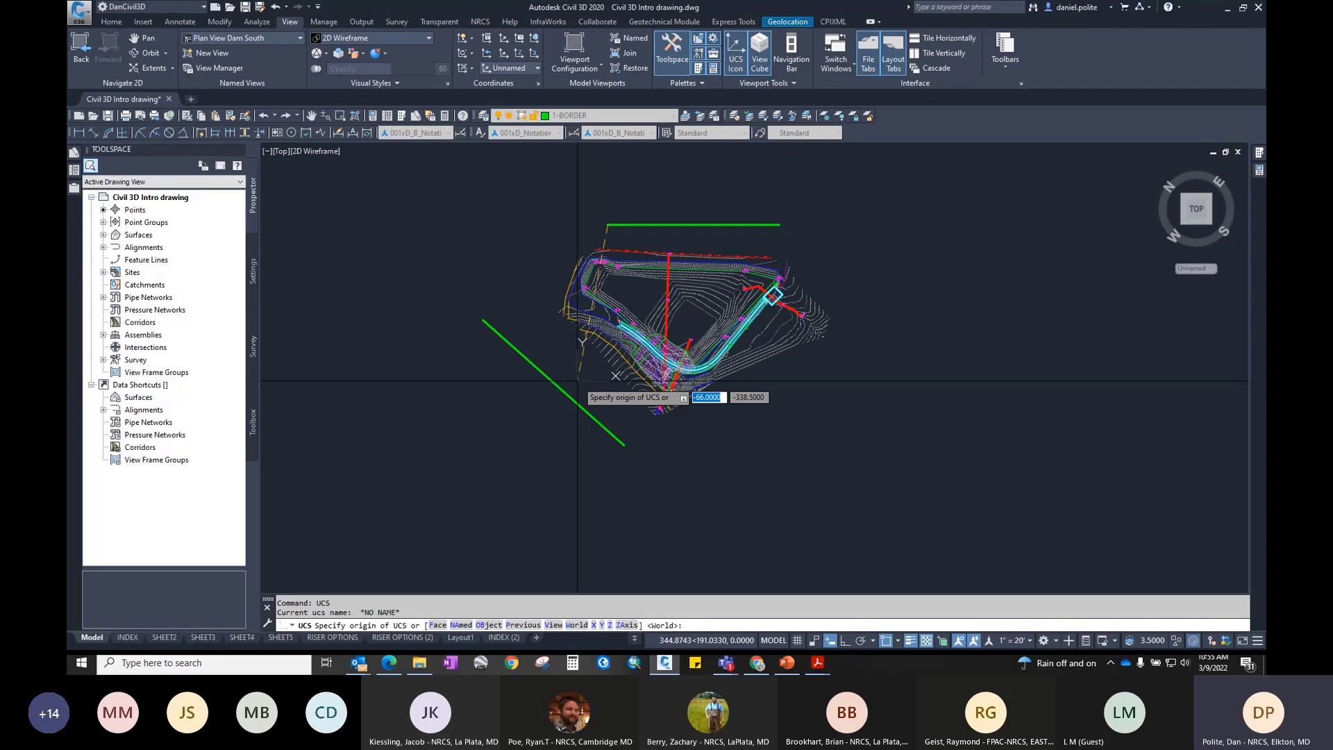
{"action": "key", "text": "Down"}
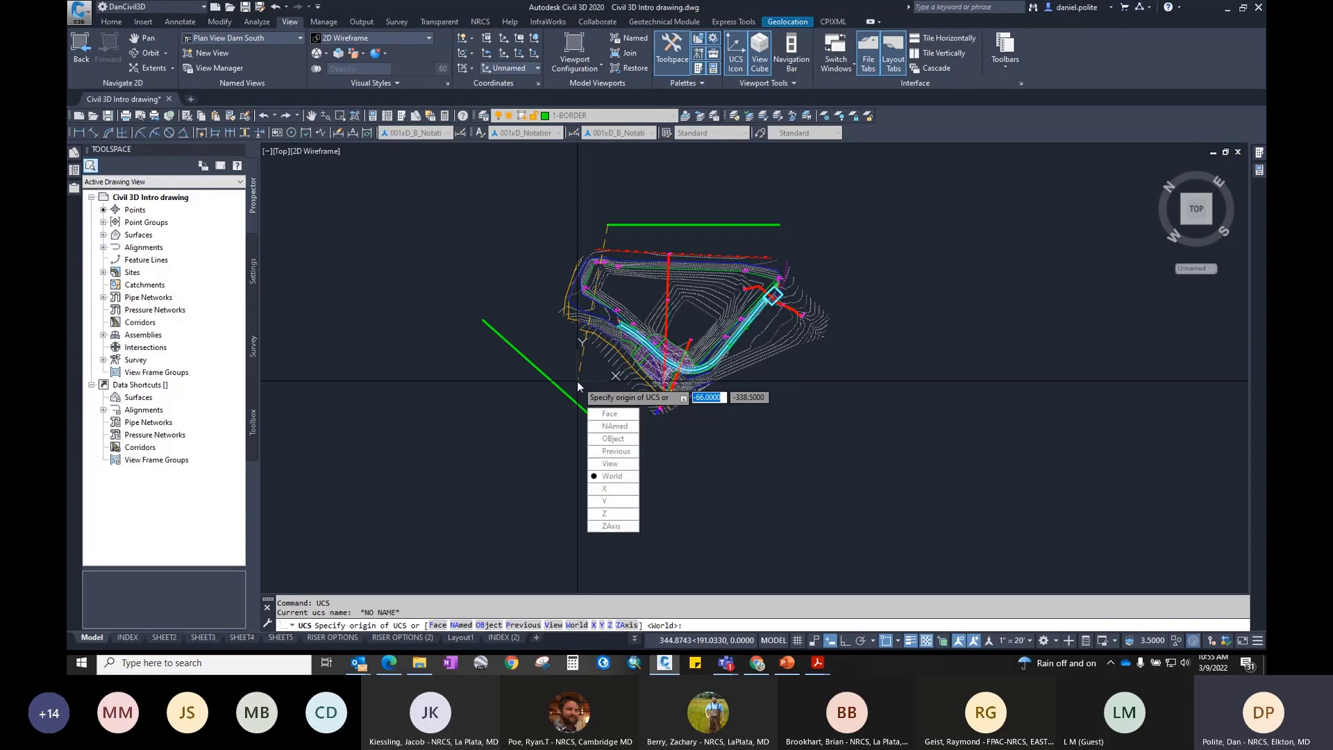
{"action": "left_click", "coordinate": [613, 439]}
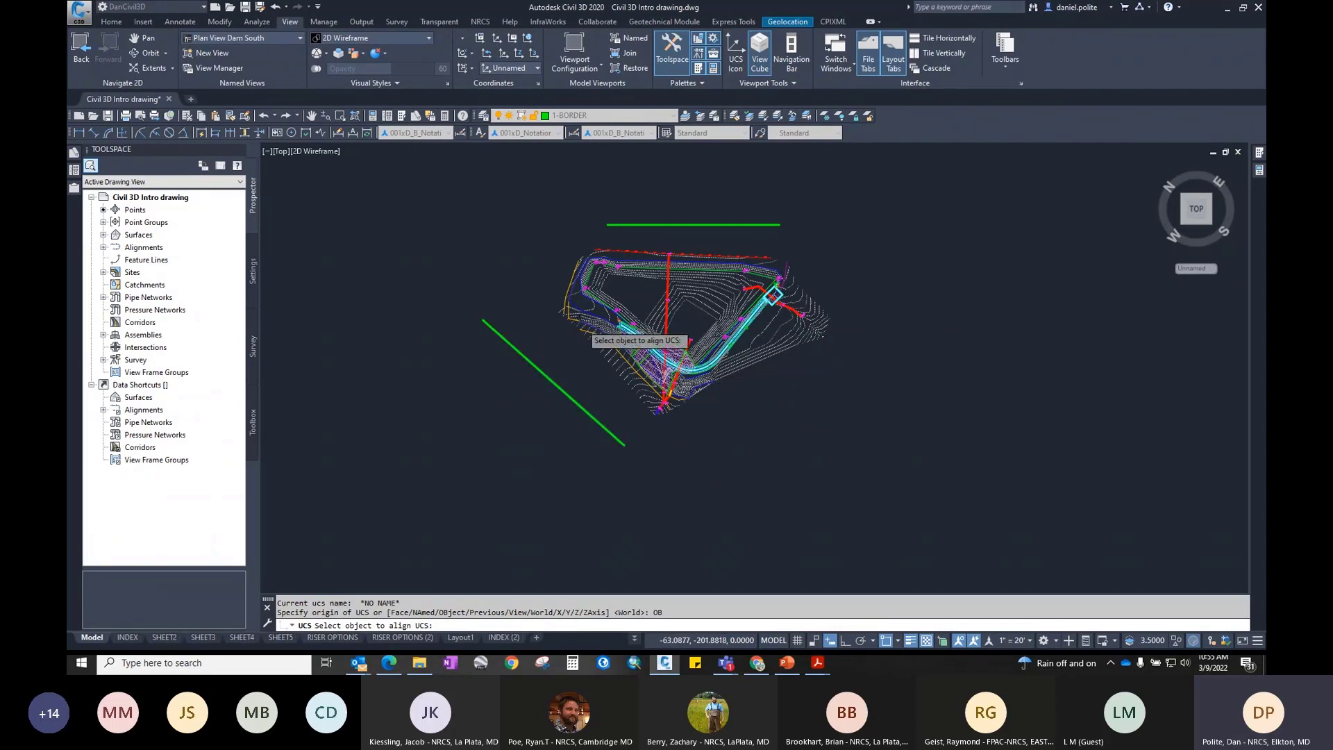
{"action": "left_click", "coordinate": [499, 335]}
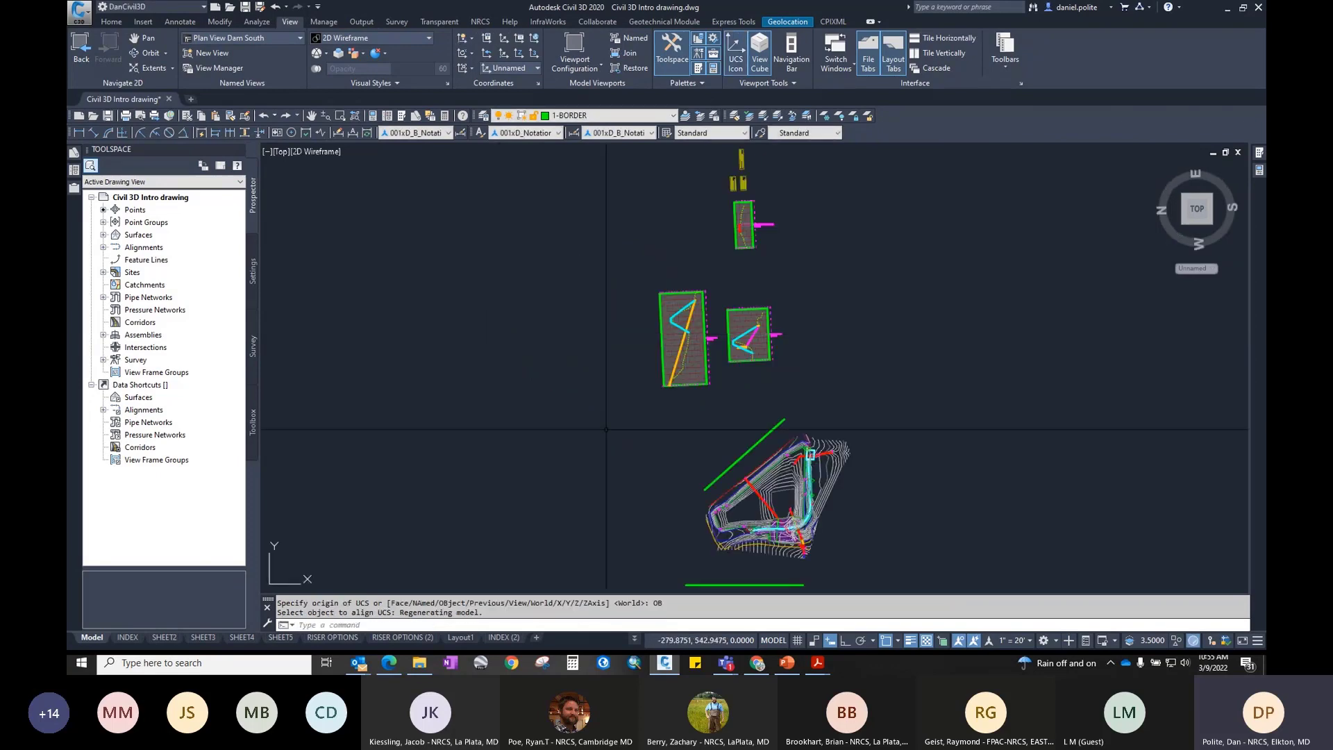
Step: Examine the rotated site, its reference lines and the nearby profile views in the new plan orientation
{"action": "scroll", "coordinate": [608, 290], "scroll_direction": "up", "scroll_amount": 5}
{"action": "middle_click_drag", "start_coordinate": [609, 294], "coordinate": [740, 341]}
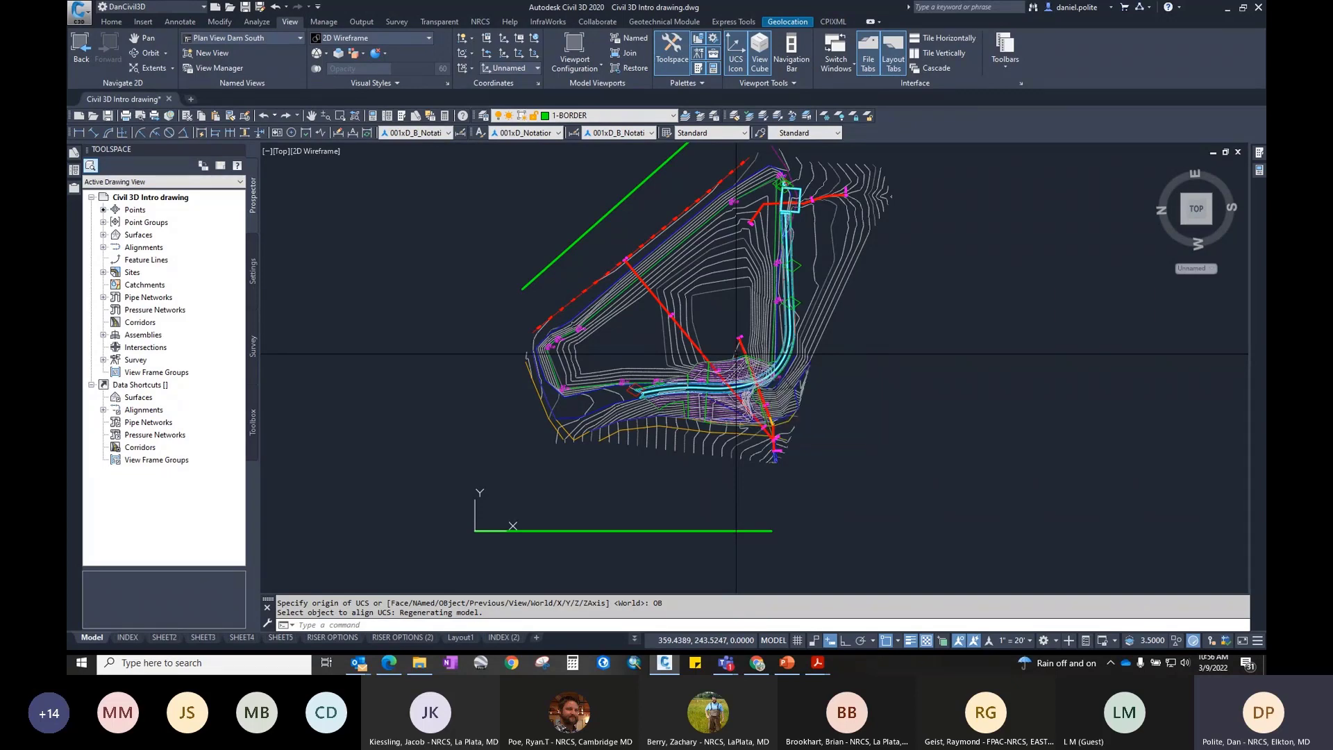
{"action": "scroll", "coordinate": [437, 326], "scroll_direction": "down", "scroll_amount": 3}
{"action": "middle_click_drag", "start_coordinate": [424, 297], "coordinate": [428, 307]}
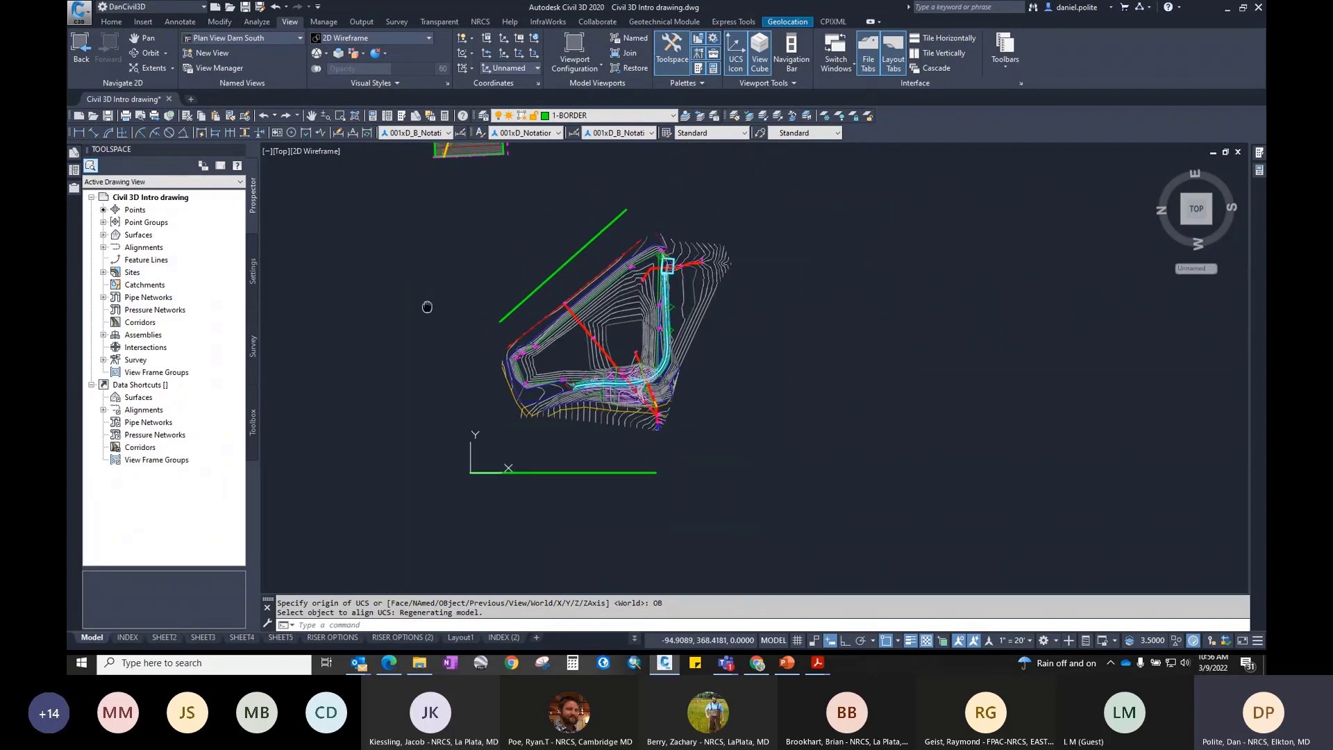
{"action": "middle_click_drag", "start_coordinate": [540, 259], "coordinate": [584, 389]}
{"action": "middle_click_drag", "start_coordinate": [589, 286], "coordinate": [624, 384]}
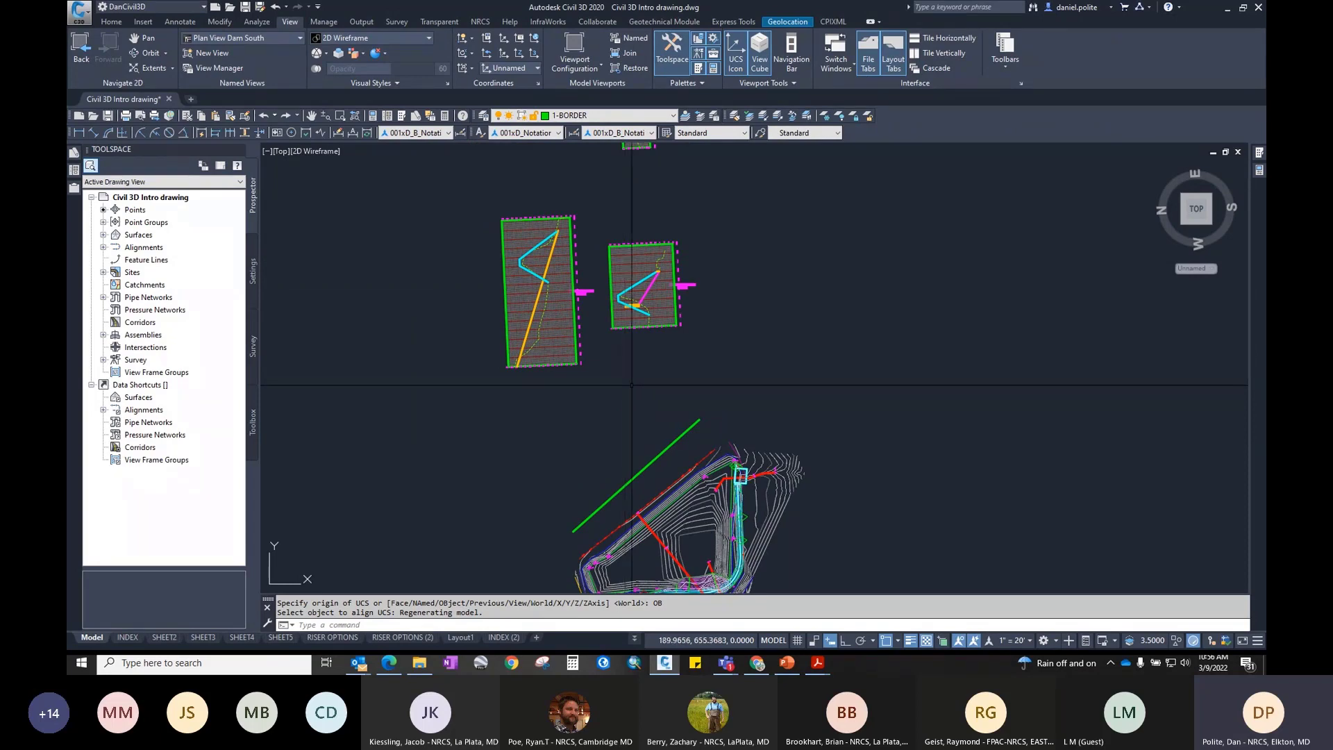
{"action": "middle_click_drag", "start_coordinate": [625, 385], "coordinate": [624, 228]}
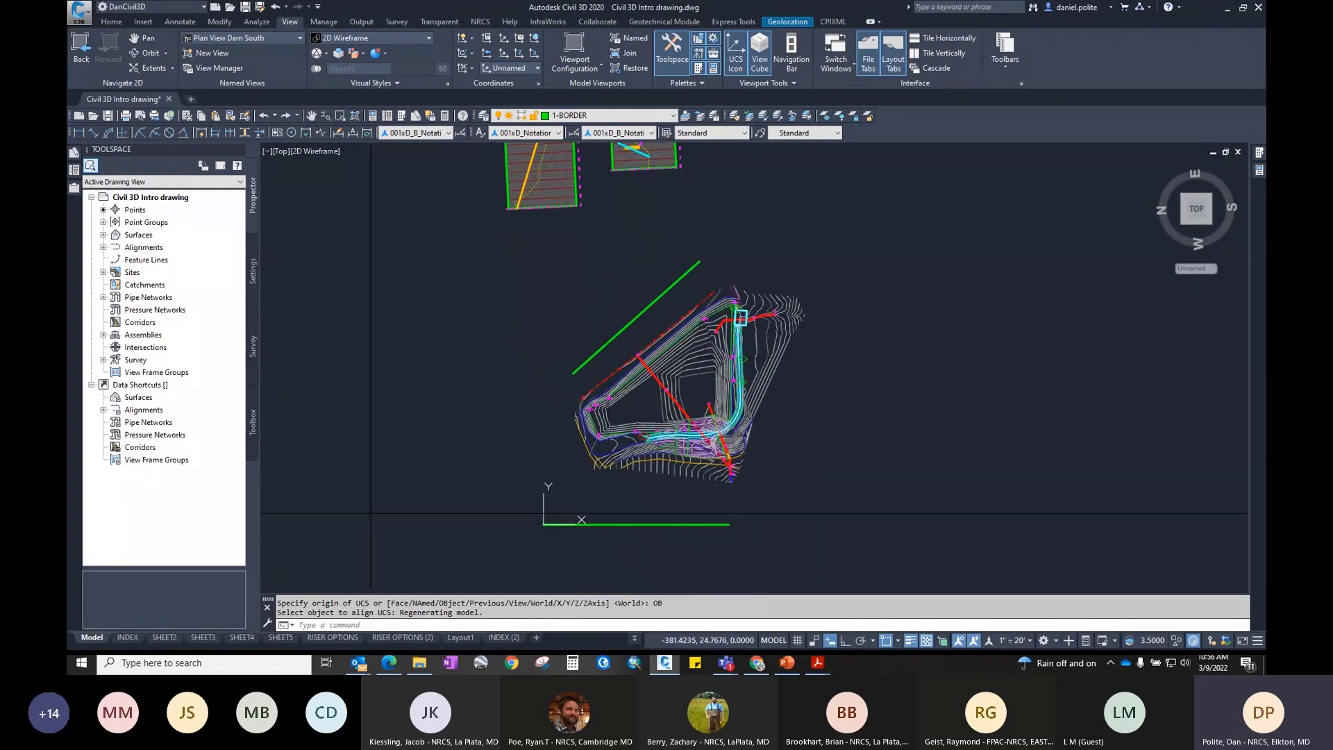
Step: Open the SHEET2 layout and activate its plan map viewport
{"action": "left_click", "coordinate": [164, 637]}
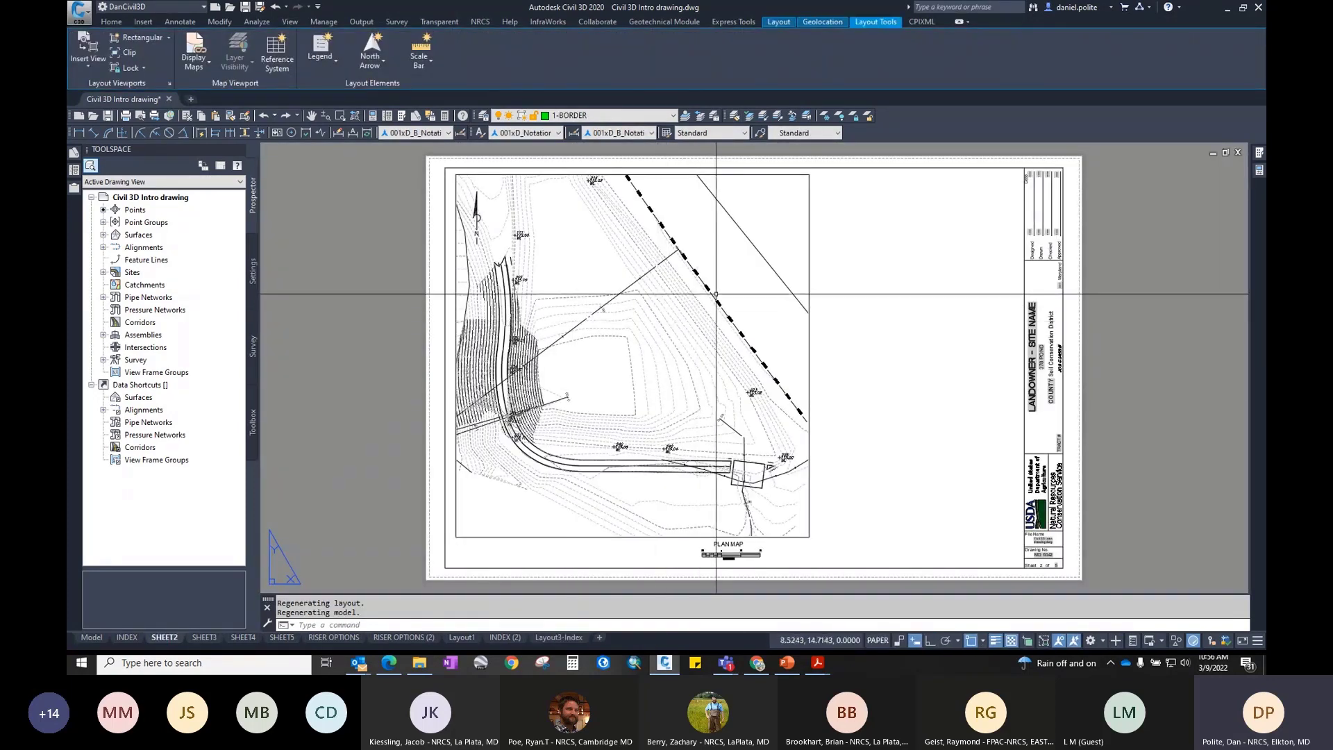
{"action": "double_click", "coordinate": [729, 273]}
{"action": "scroll", "coordinate": [729, 271], "scroll_direction": "down", "scroll_amount": 3}
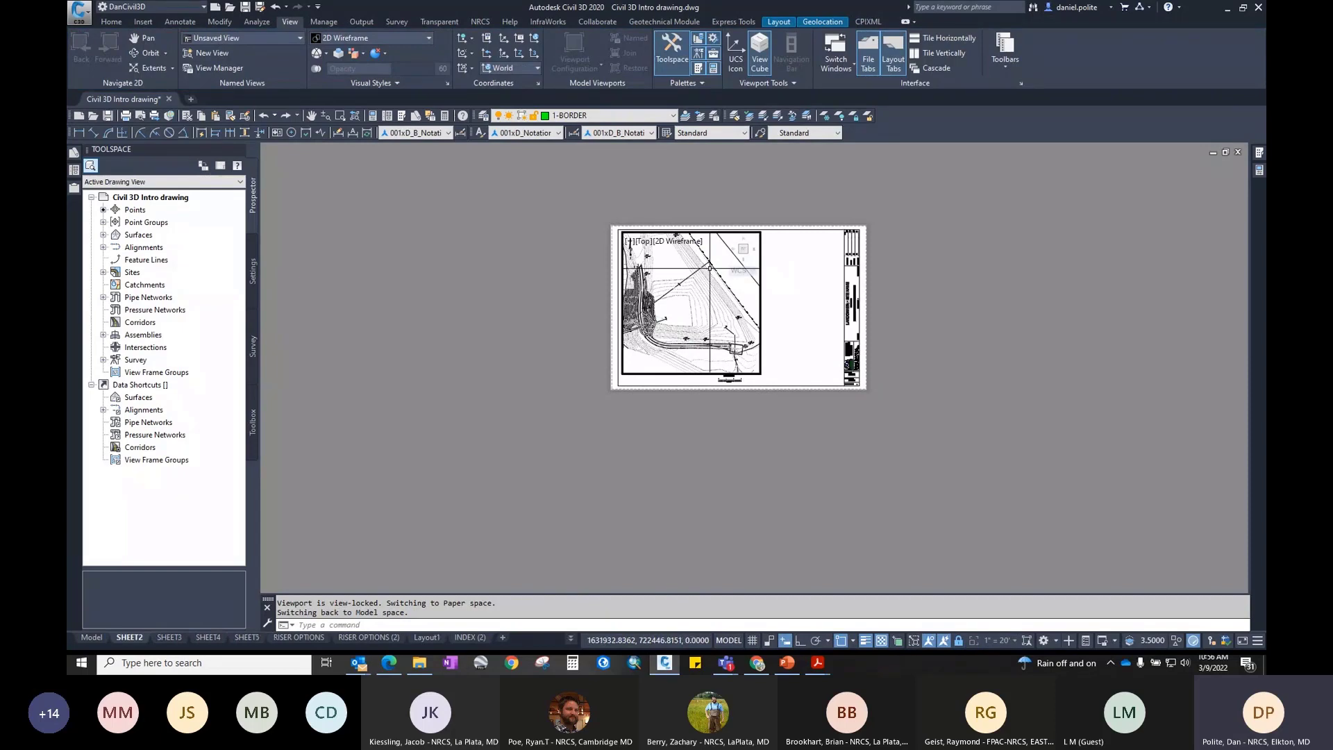
{"action": "middle_click_drag", "start_coordinate": [709, 267], "coordinate": [689, 321]}
Step: Unlock the plan map viewport and reframe its model view so the whole site fits inside
{"action": "left_click", "coordinate": [960, 640]}
{"action": "left_click", "coordinate": [722, 341]}
{"action": "left_click", "coordinate": [719, 340]}
{"action": "scroll", "coordinate": [698, 335], "scroll_direction": "down", "scroll_amount": 2}
{"action": "mouse_move", "coordinate": [698, 335]}
{"action": "middle_mouse_down"}
{"action": "mouse_move", "coordinate": [682, 373]}
{"action": "mouse_move", "coordinate": [674, 328]}
{"action": "mouse_move", "coordinate": [679, 351]}
{"action": "middle_mouse_up"}
{"action": "middle_click_drag", "start_coordinate": [675, 396], "coordinate": [685, 379]}
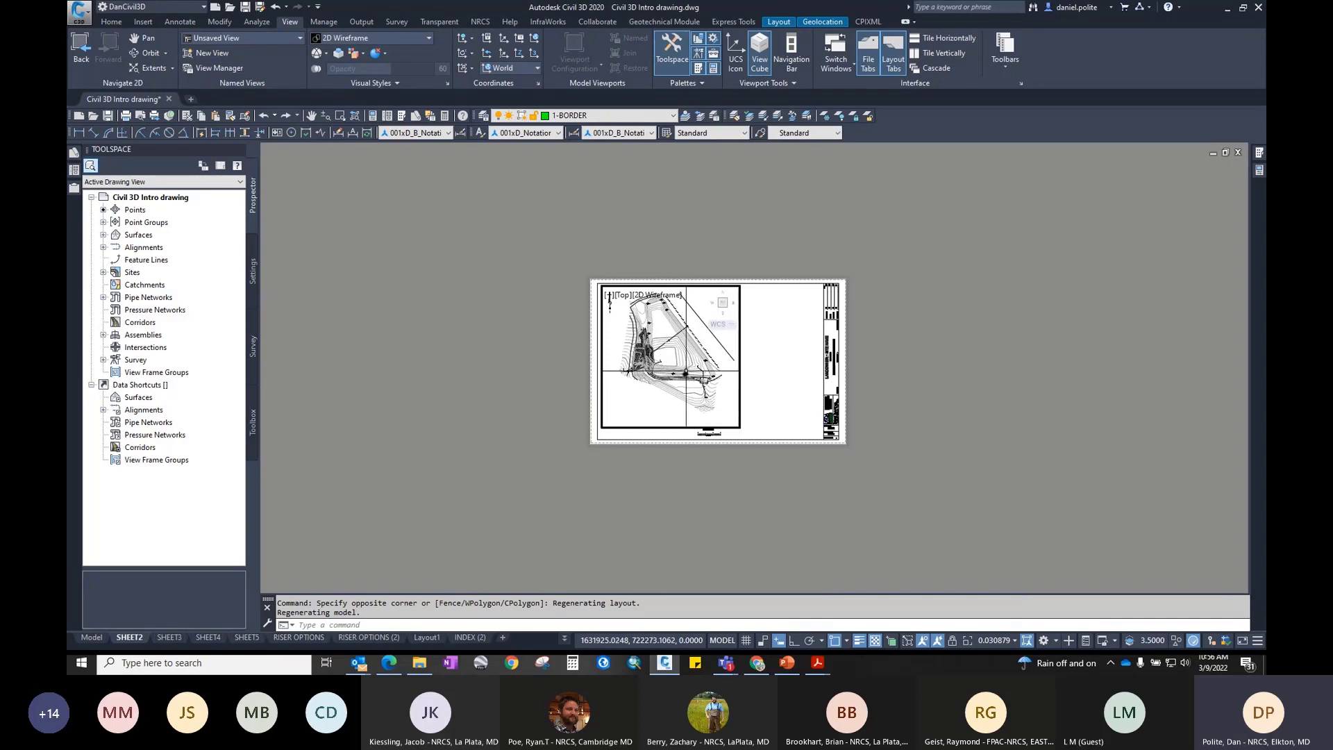
Step: Exit and reactivate the plan map viewport, and lock its display
{"action": "double_click", "coordinate": [738, 377]}
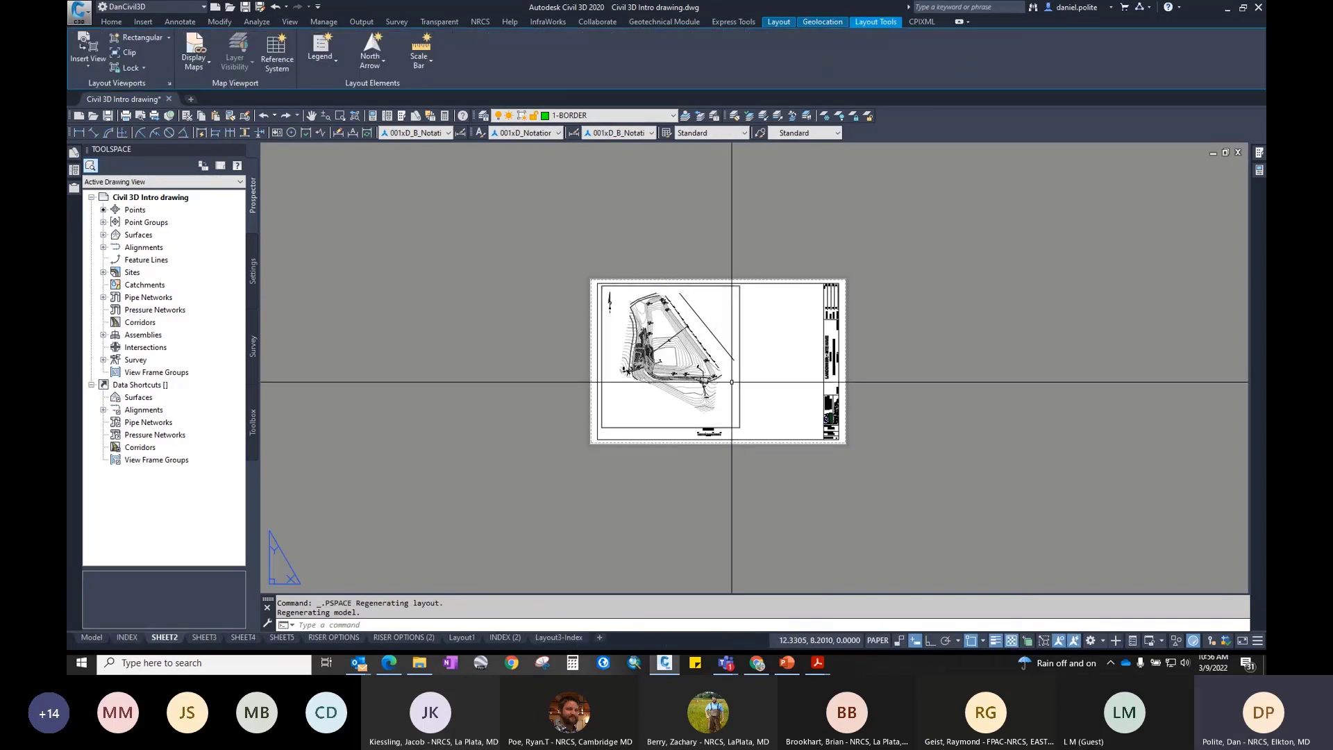
{"action": "double_click", "coordinate": [720, 381]}
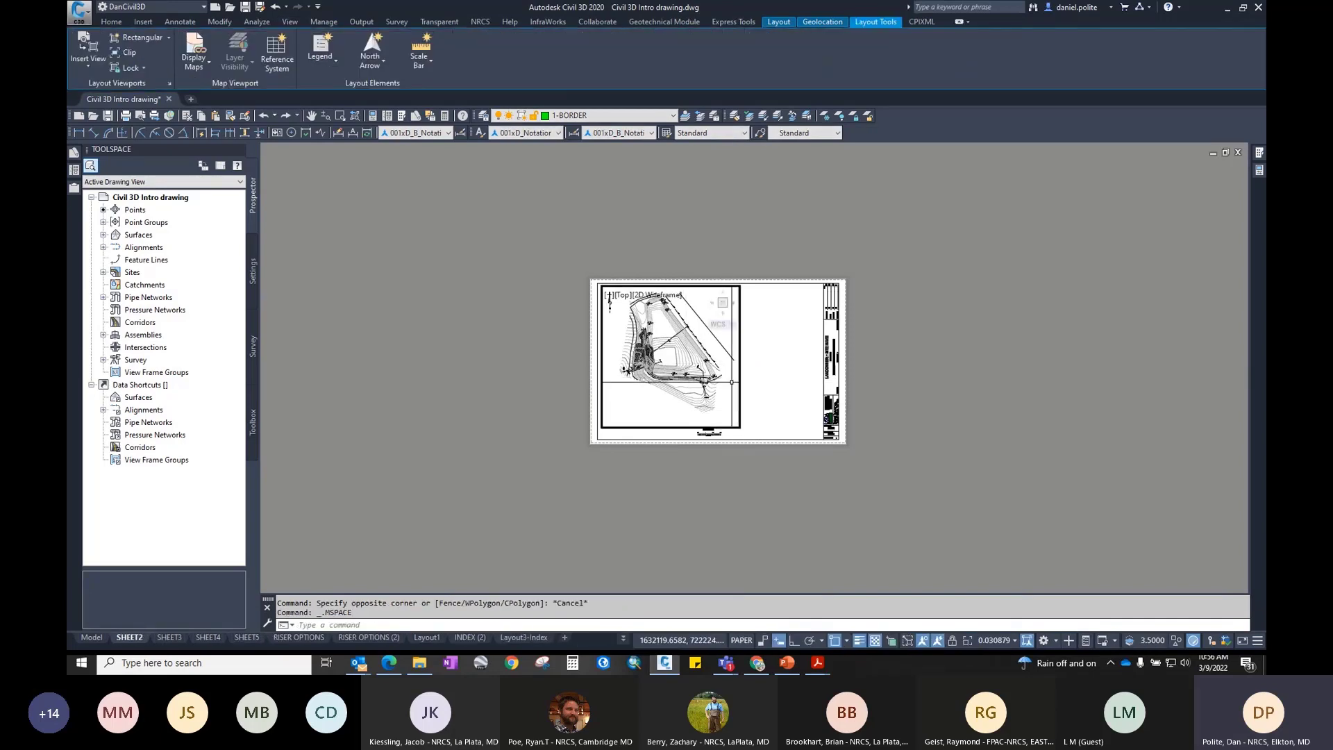
{"action": "left_click", "coordinate": [949, 641]}
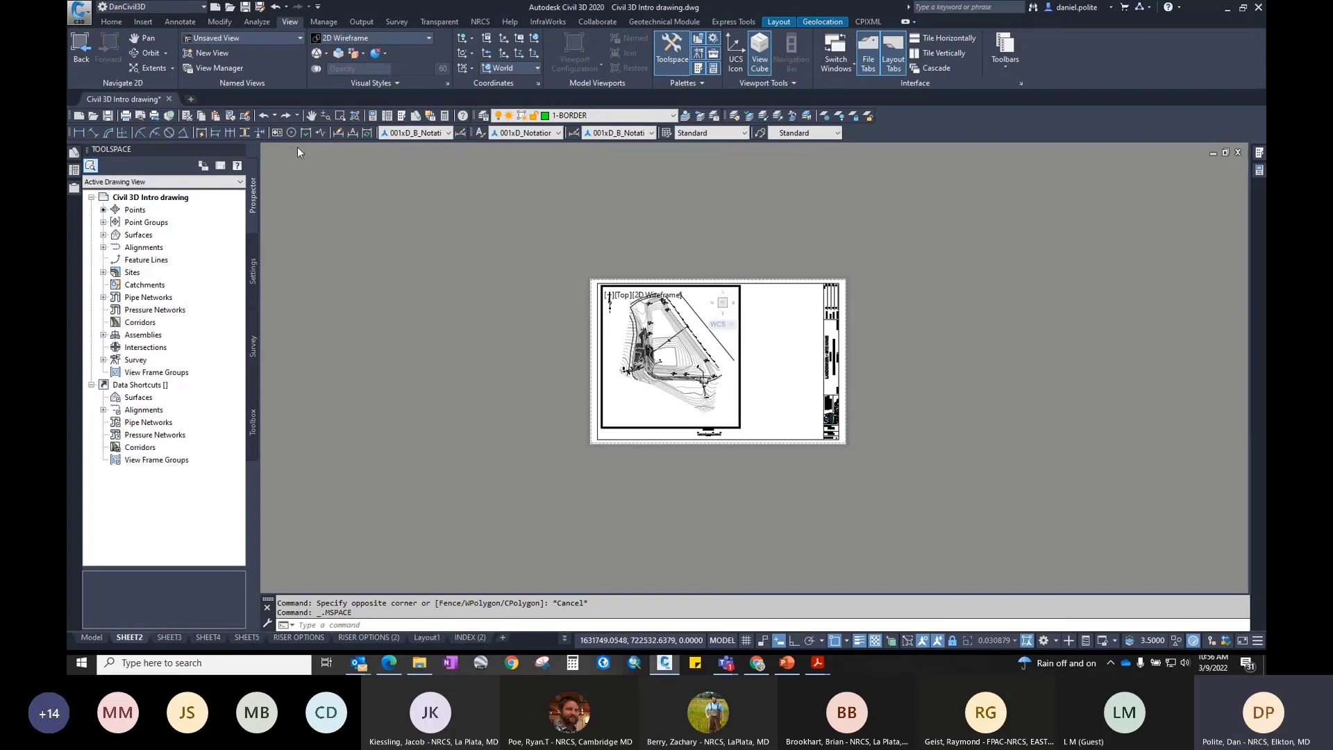
Step: Try to restore the Plan View Dam South named view in the locked plan map viewport
{"action": "left_click", "coordinate": [298, 39]}
{"action": "left_click", "coordinate": [298, 41]}
{"action": "left_click", "coordinate": [296, 40]}
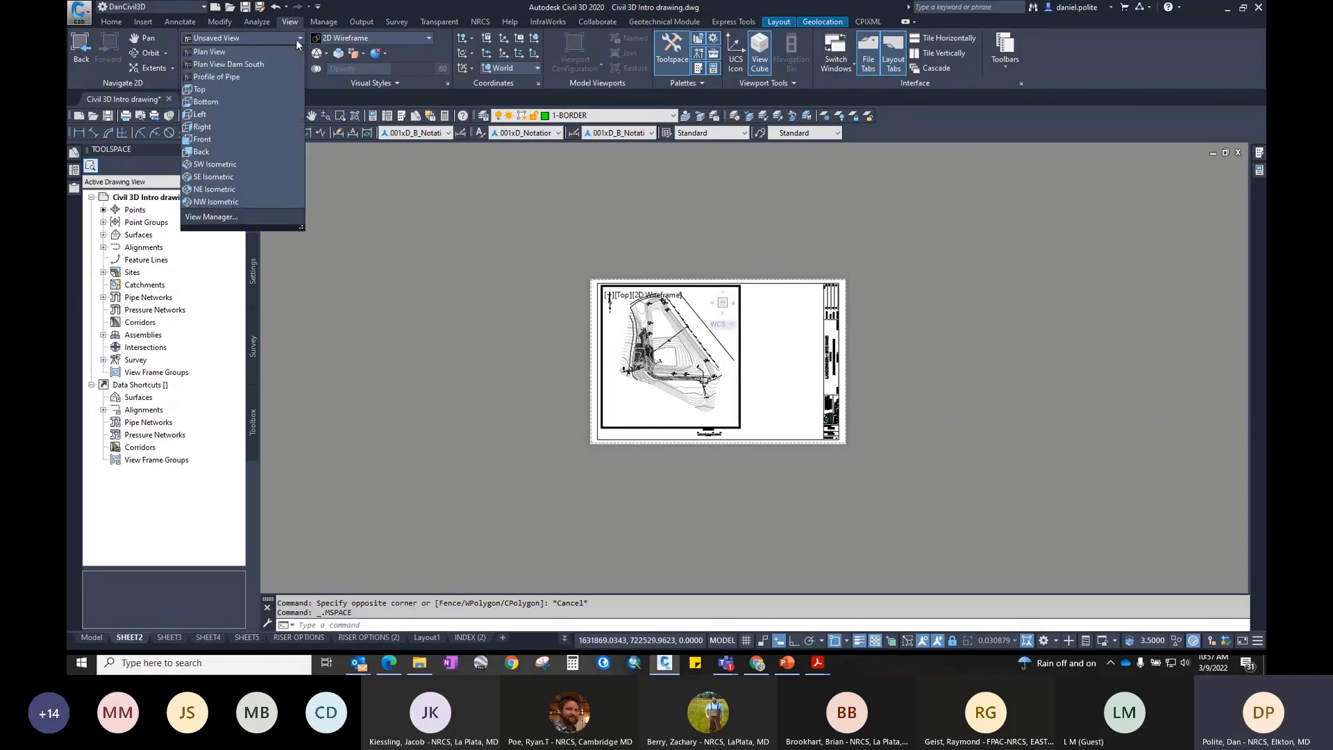
{"action": "left_click", "coordinate": [238, 64]}
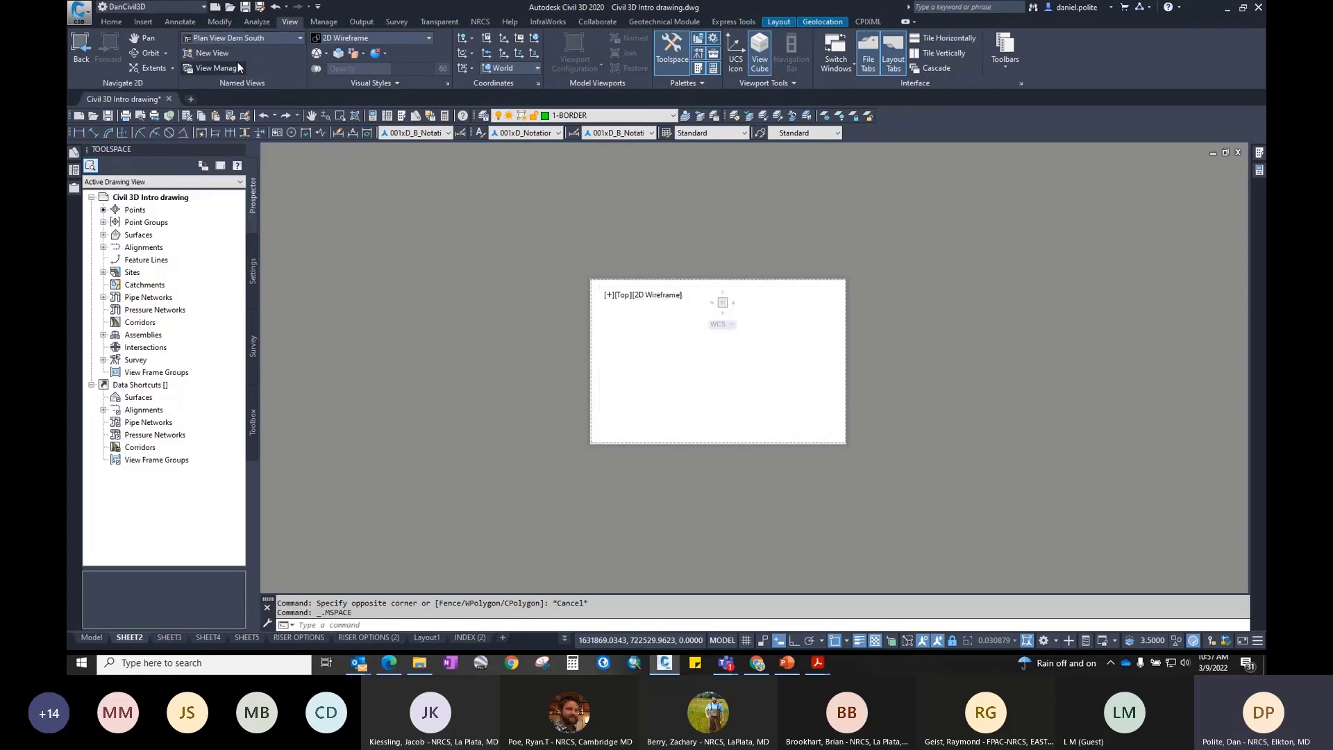
{"action": "scroll", "coordinate": [681, 384], "scroll_direction": "up", "scroll_amount": 4}
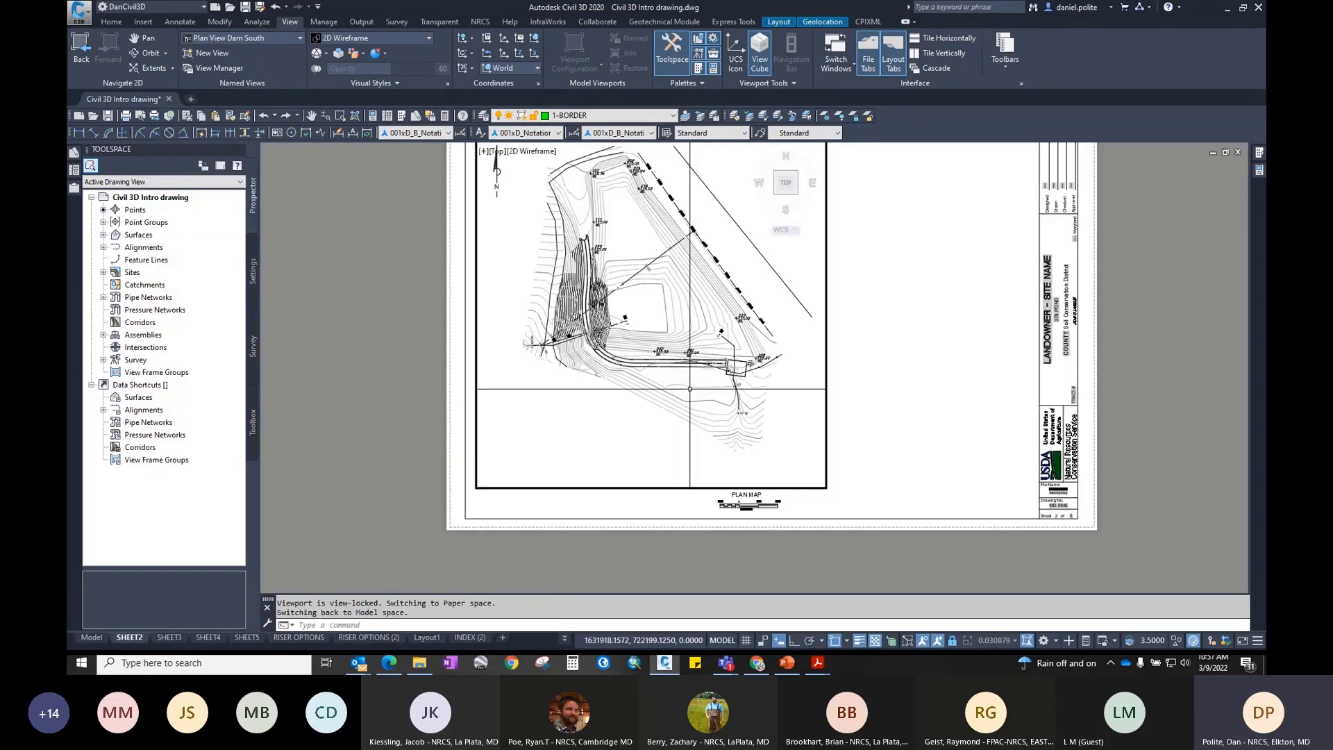
{"action": "scroll", "coordinate": [784, 402], "scroll_direction": "down", "scroll_amount": 2}
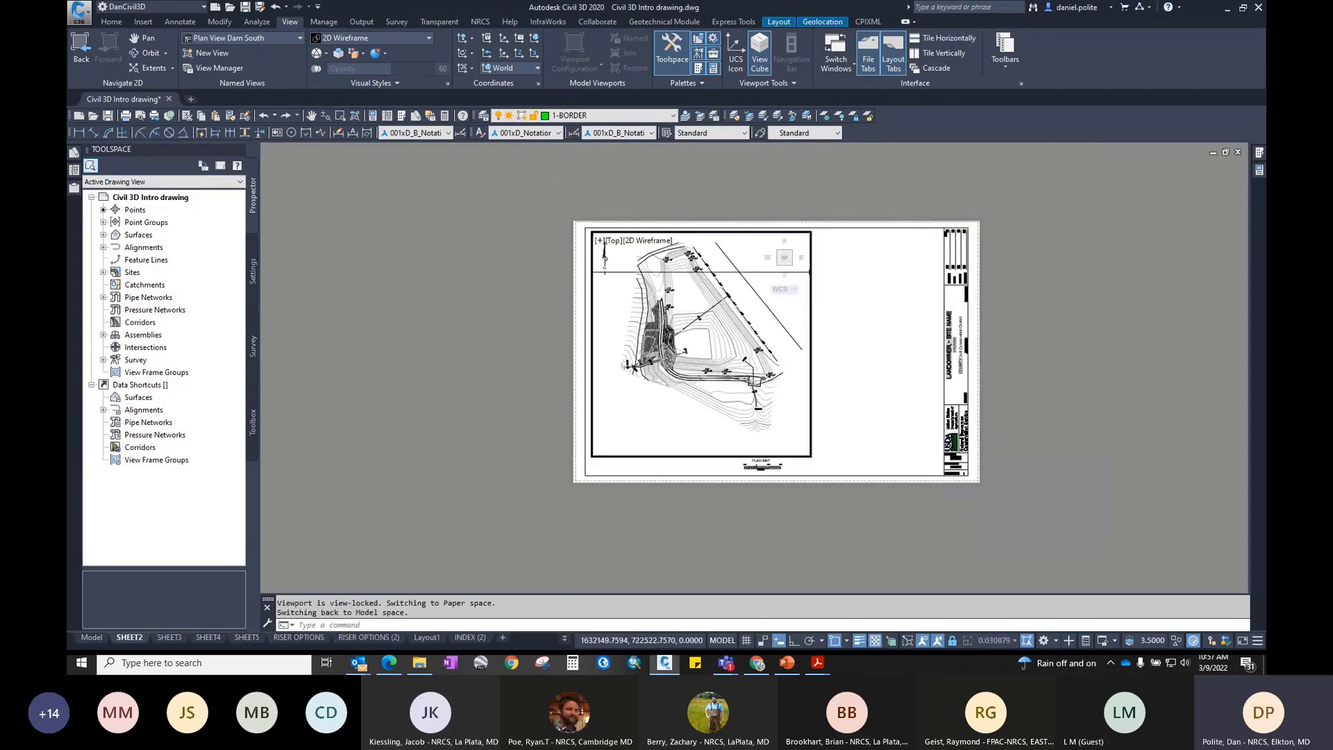
Step: Return to paper space, unlock the plan map viewport on SHEET2 and reactivate it
{"action": "double_click", "coordinate": [816, 424]}
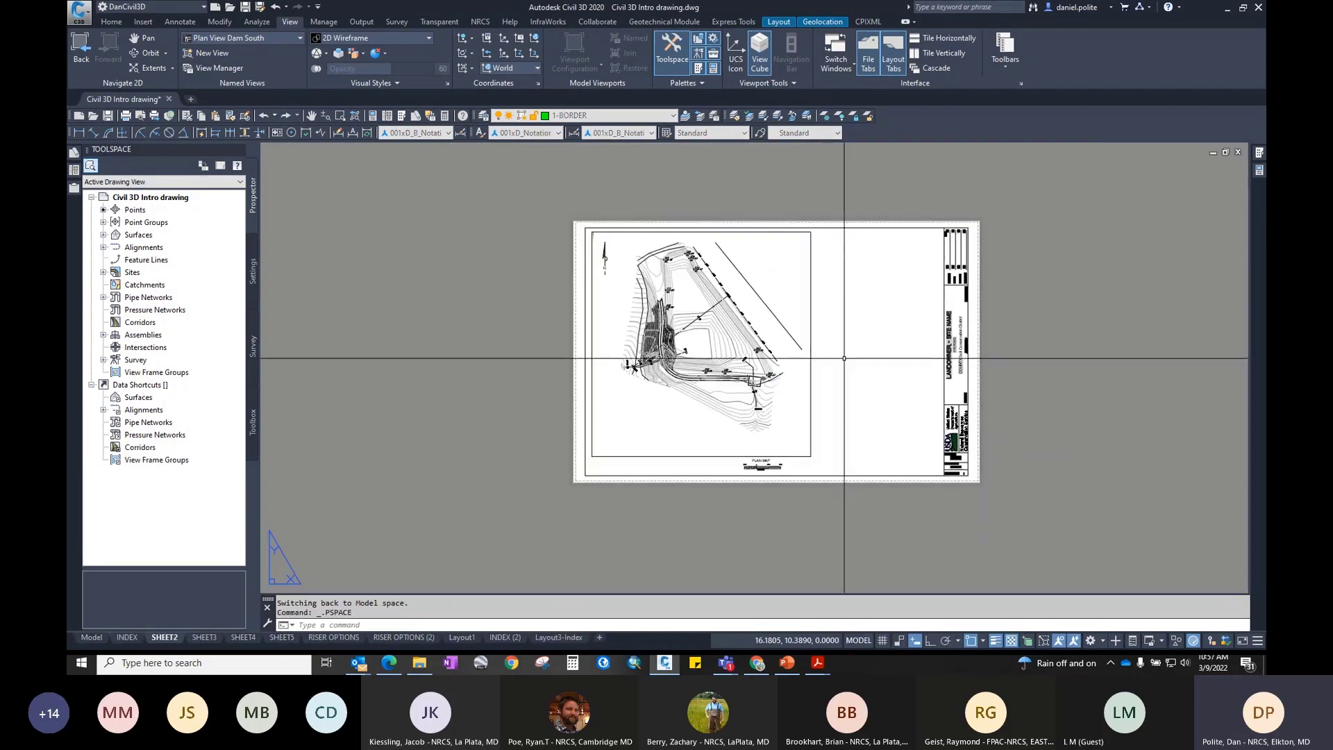
{"action": "left_click", "coordinate": [807, 448]}
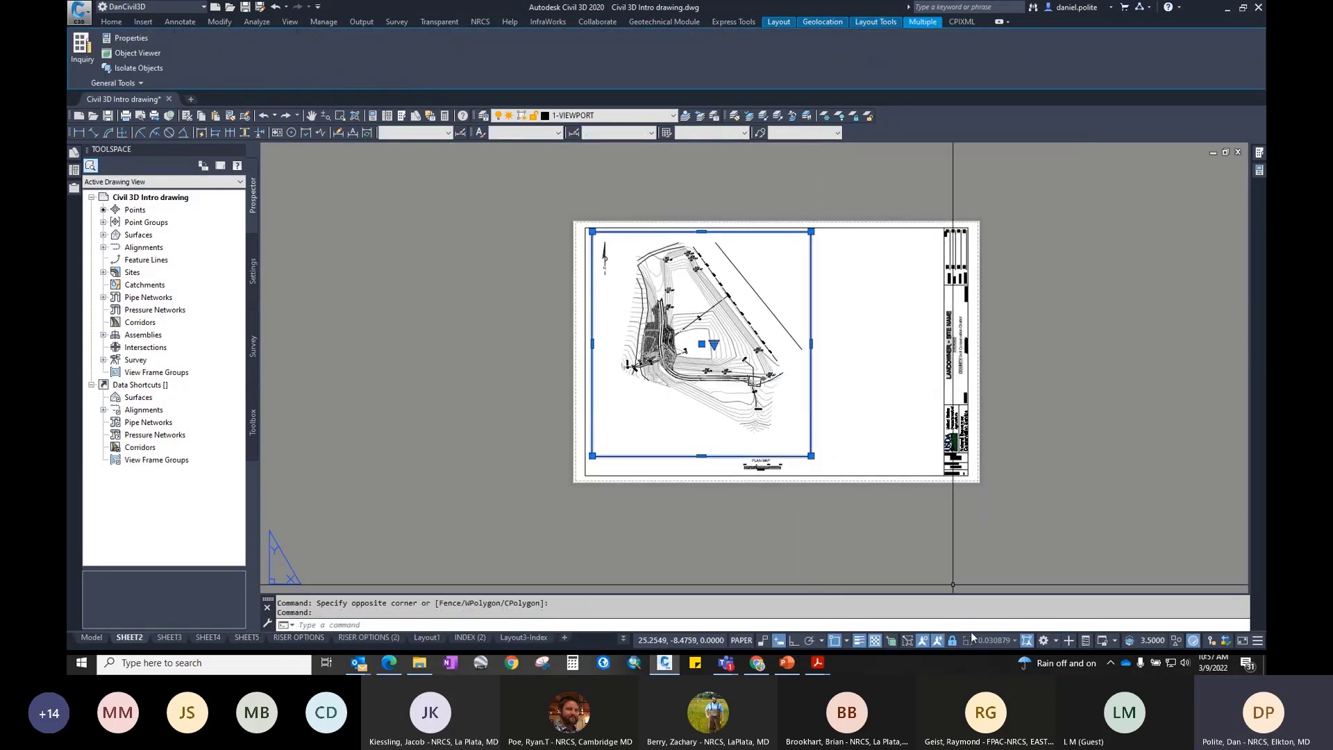
{"action": "double_click", "coordinate": [801, 302]}
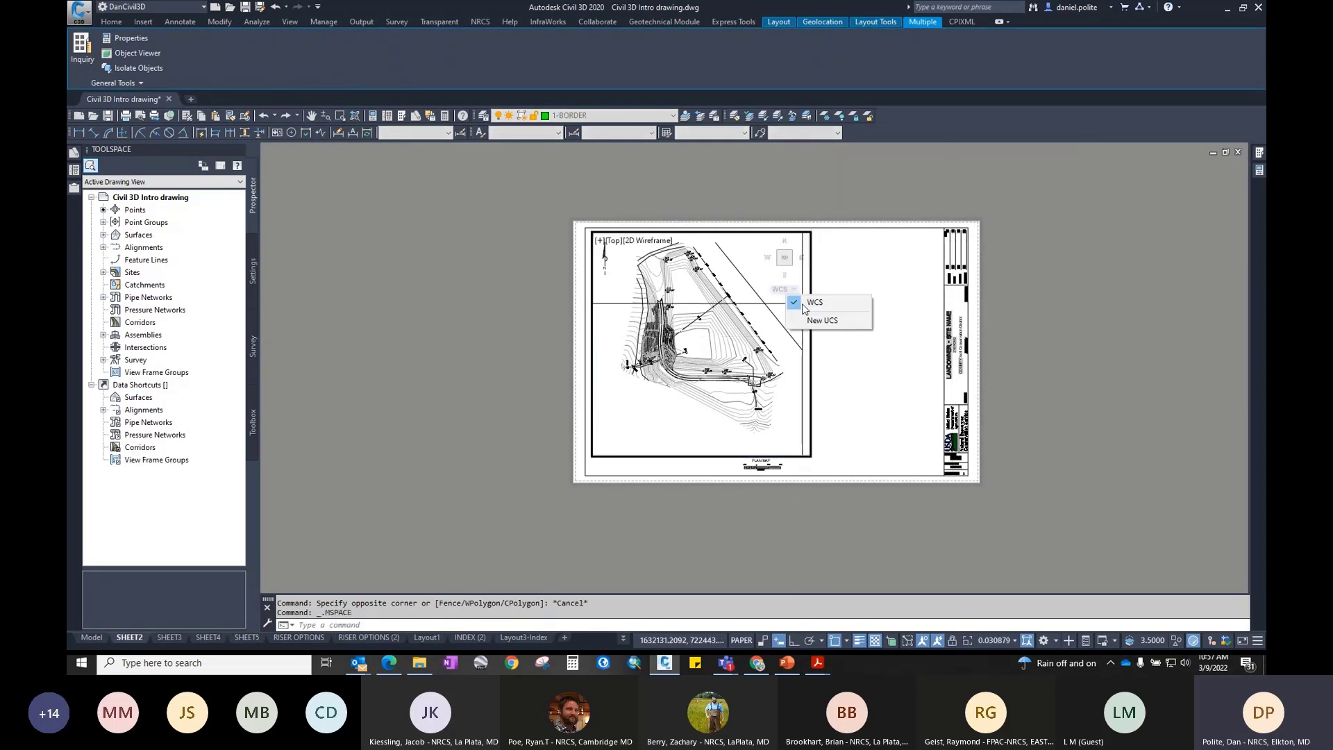
Step: Restore the Plan View Dam South named view in the plan map viewport, then enlarge and center the site
{"action": "left_click", "coordinate": [148, 23]}
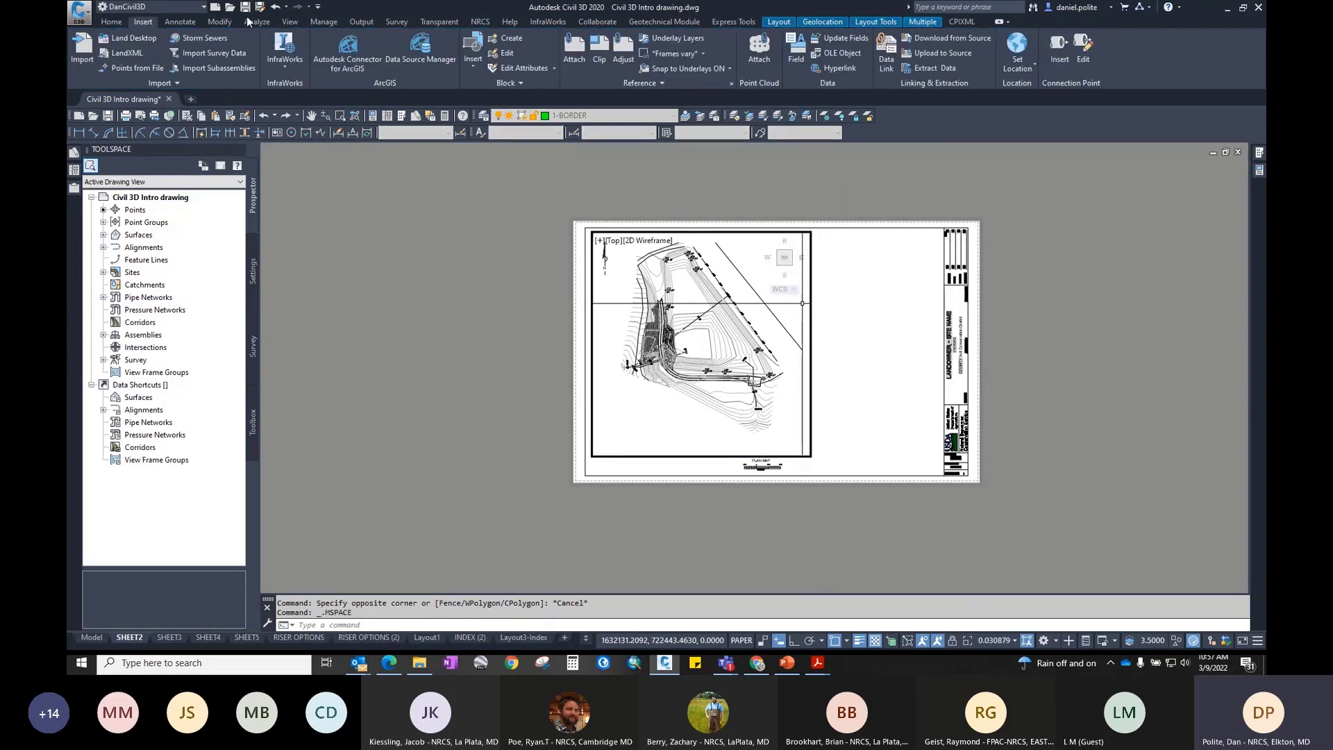
{"action": "left_click", "coordinate": [289, 23]}
{"action": "left_click", "coordinate": [239, 39]}
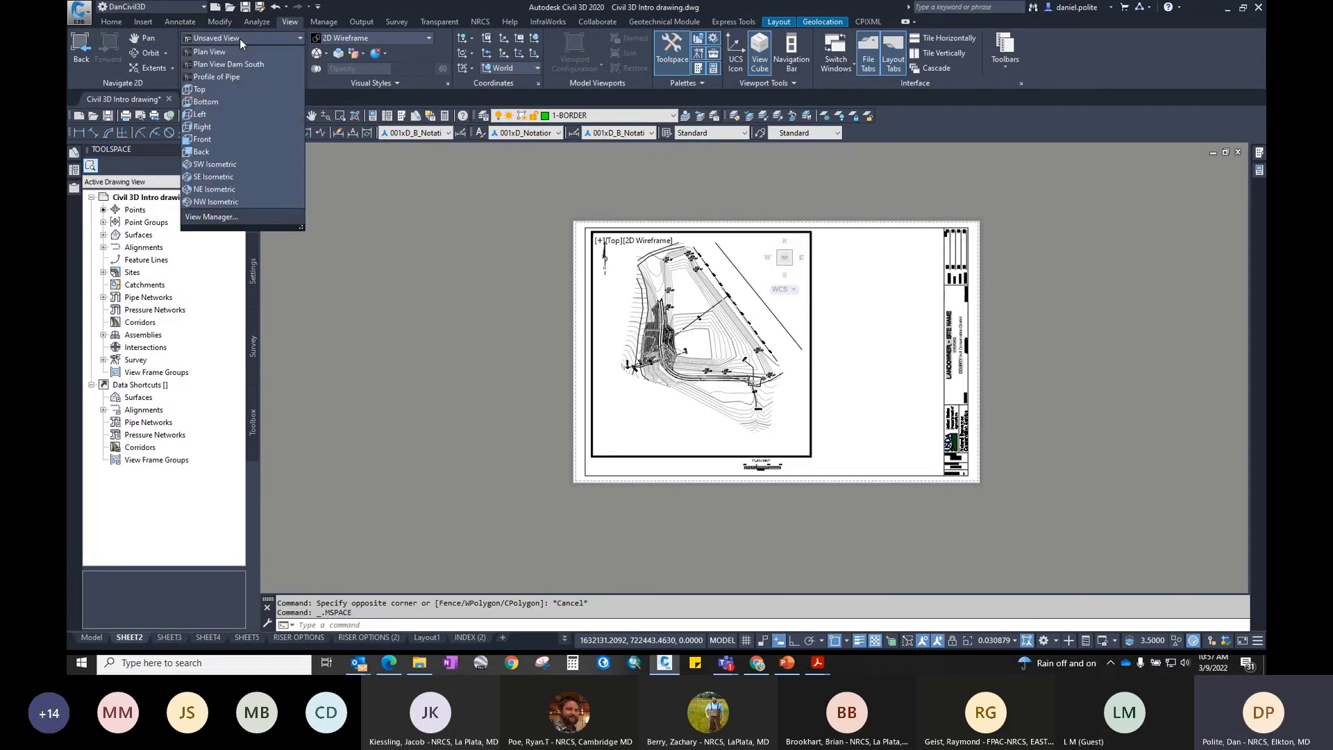
{"action": "left_click", "coordinate": [239, 62]}
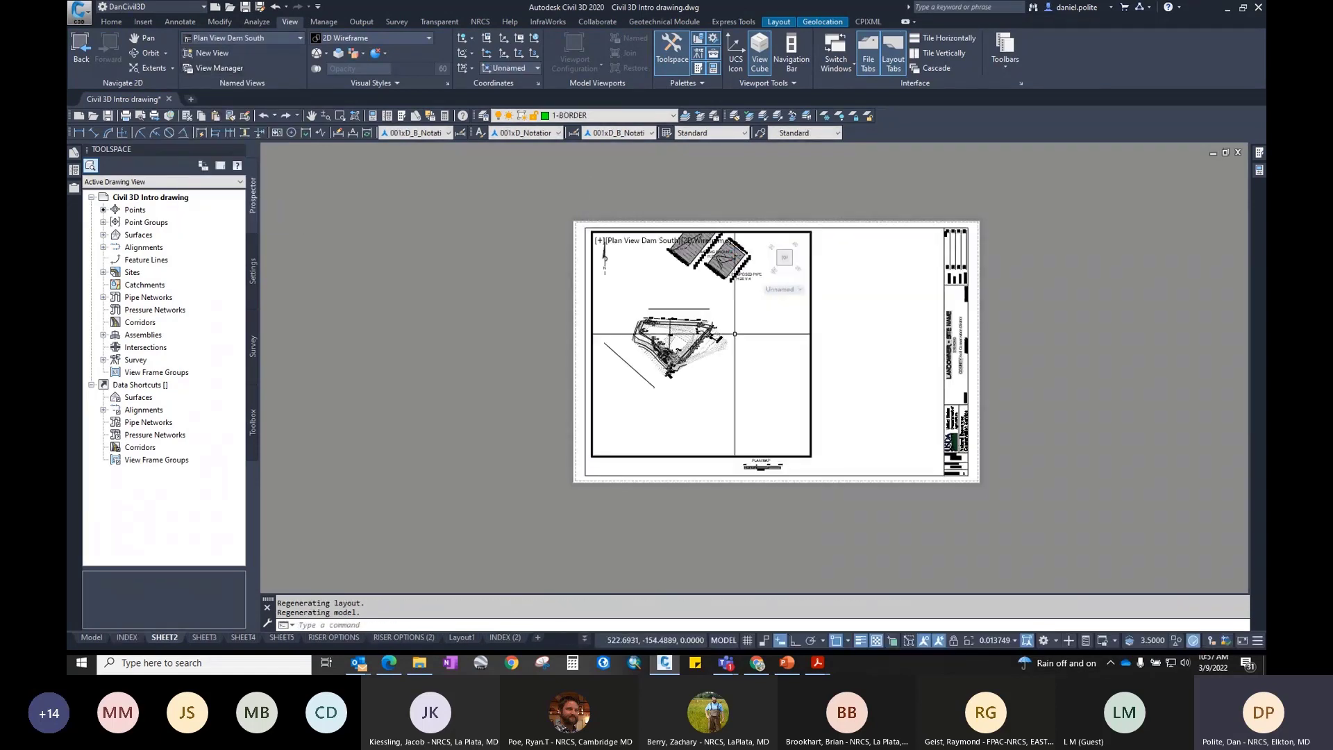
{"action": "scroll", "coordinate": [737, 352], "scroll_direction": "up", "scroll_amount": 4}
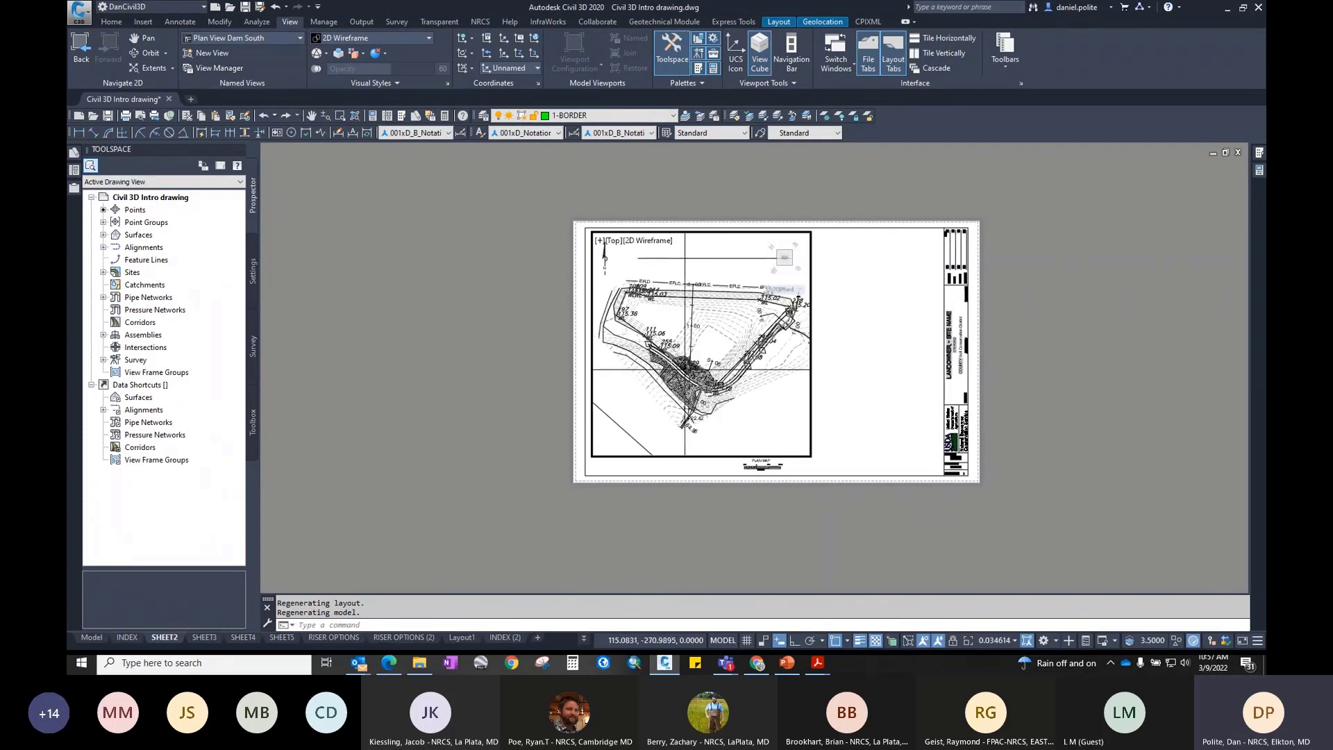
{"action": "mouse_move", "coordinate": [721, 345]}
{"action": "middle_mouse_down"}
{"action": "mouse_move", "coordinate": [682, 362]}
{"action": "mouse_move", "coordinate": [703, 344]}
{"action": "middle_mouse_up"}
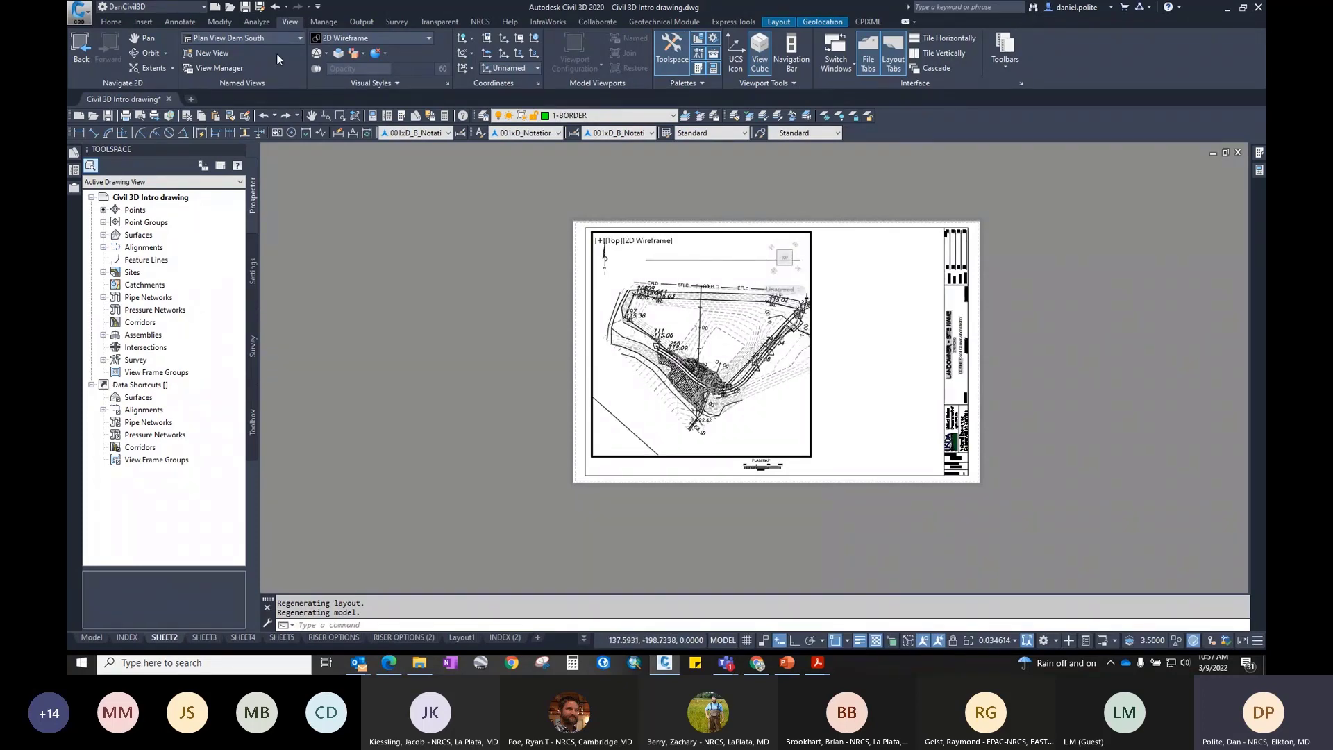
Step: Restore the Plan View named view in the plan map viewport and set its UCS to World
{"action": "left_click", "coordinate": [298, 37]}
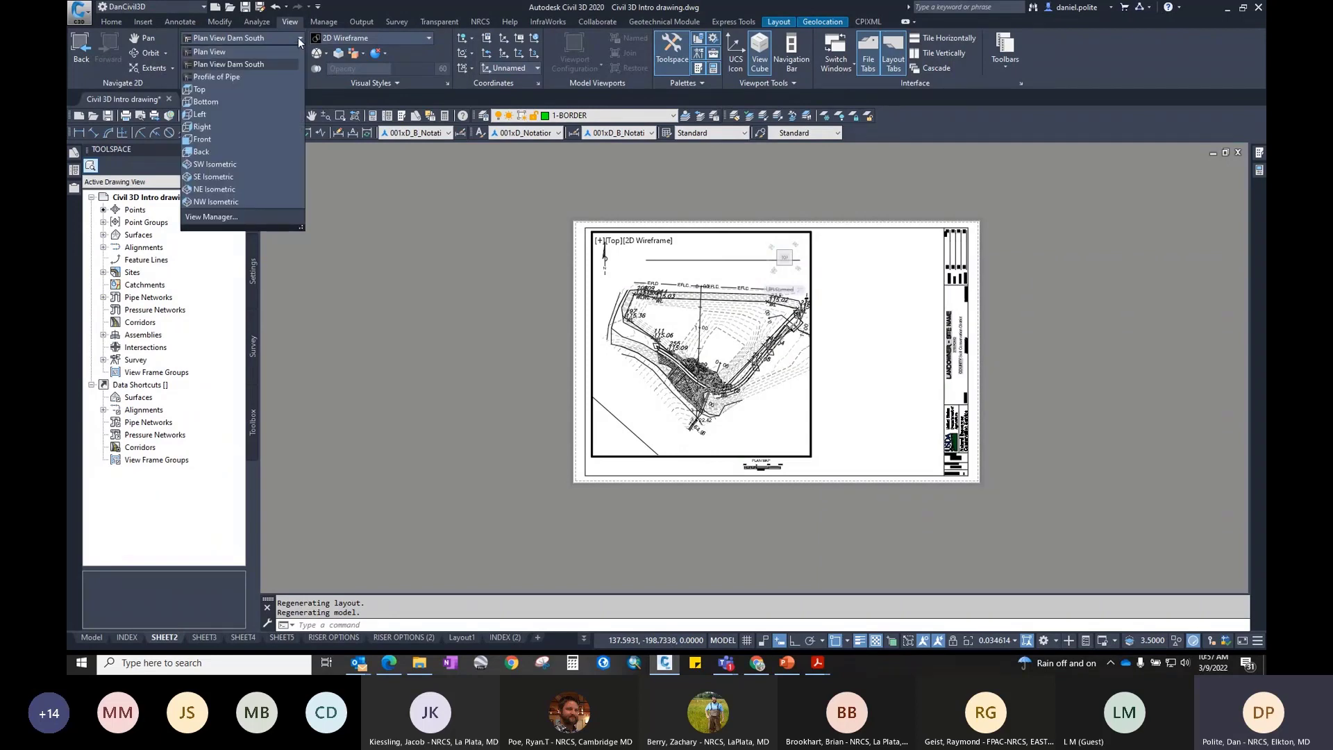
{"action": "left_click", "coordinate": [229, 52]}
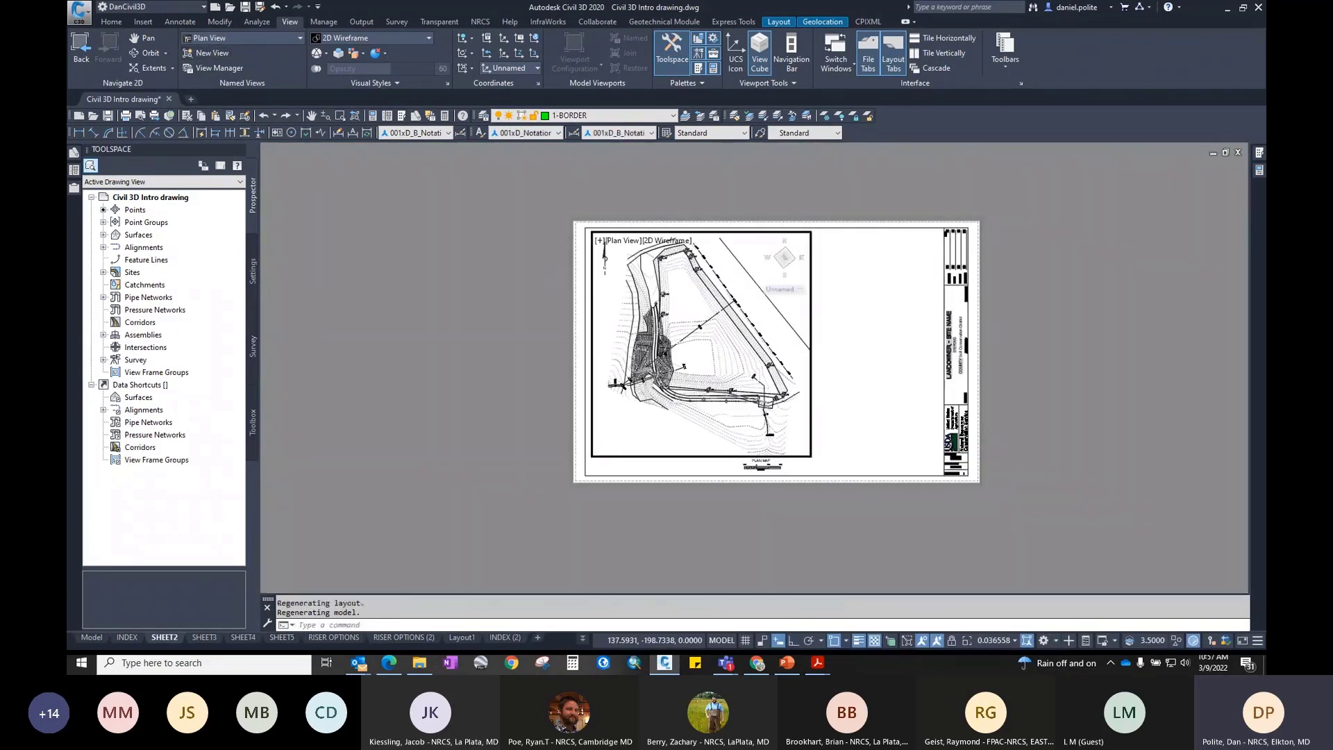
{"action": "type", "text": "ucs"}
{"action": "key", "text": "Return"}
{"action": "type", "text": "w"}
{"action": "key", "text": "Return"}
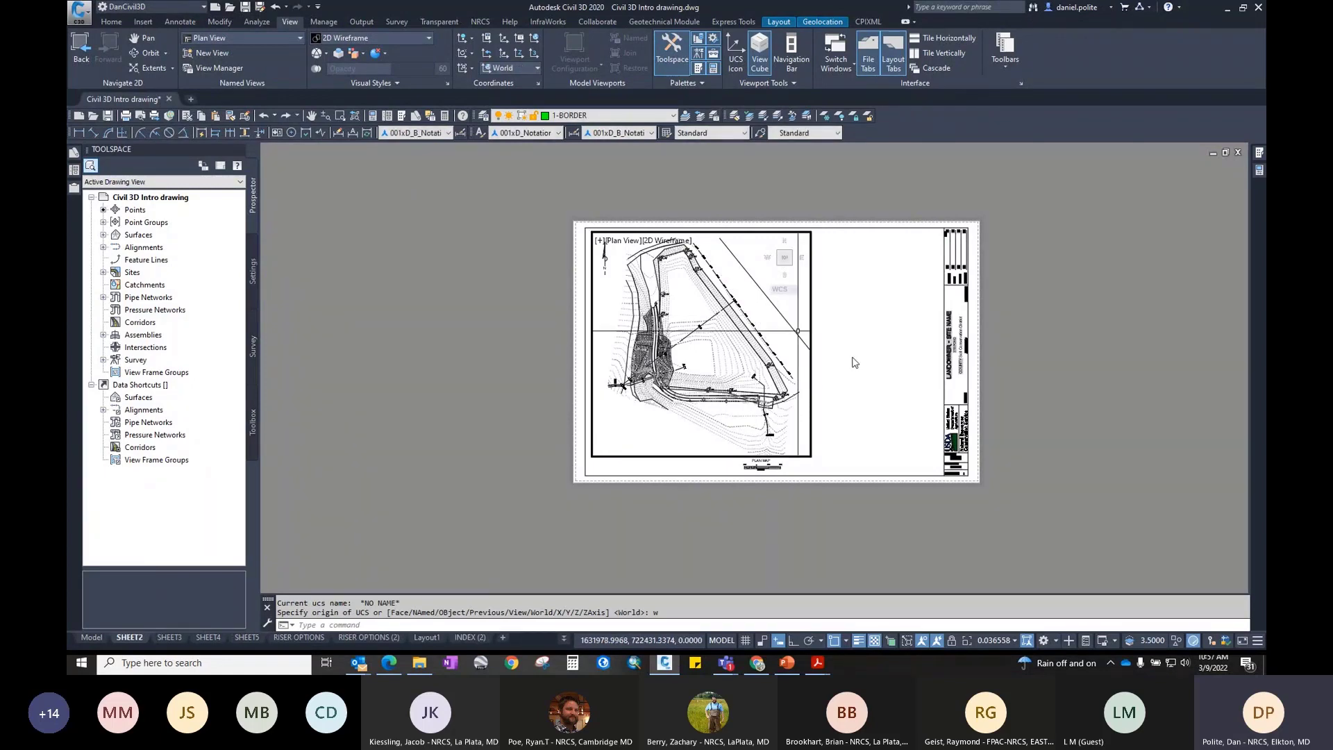
Step: Return to paper space on SHEET2 and look over the rotated plan map
{"action": "double_click", "coordinate": [854, 359]}
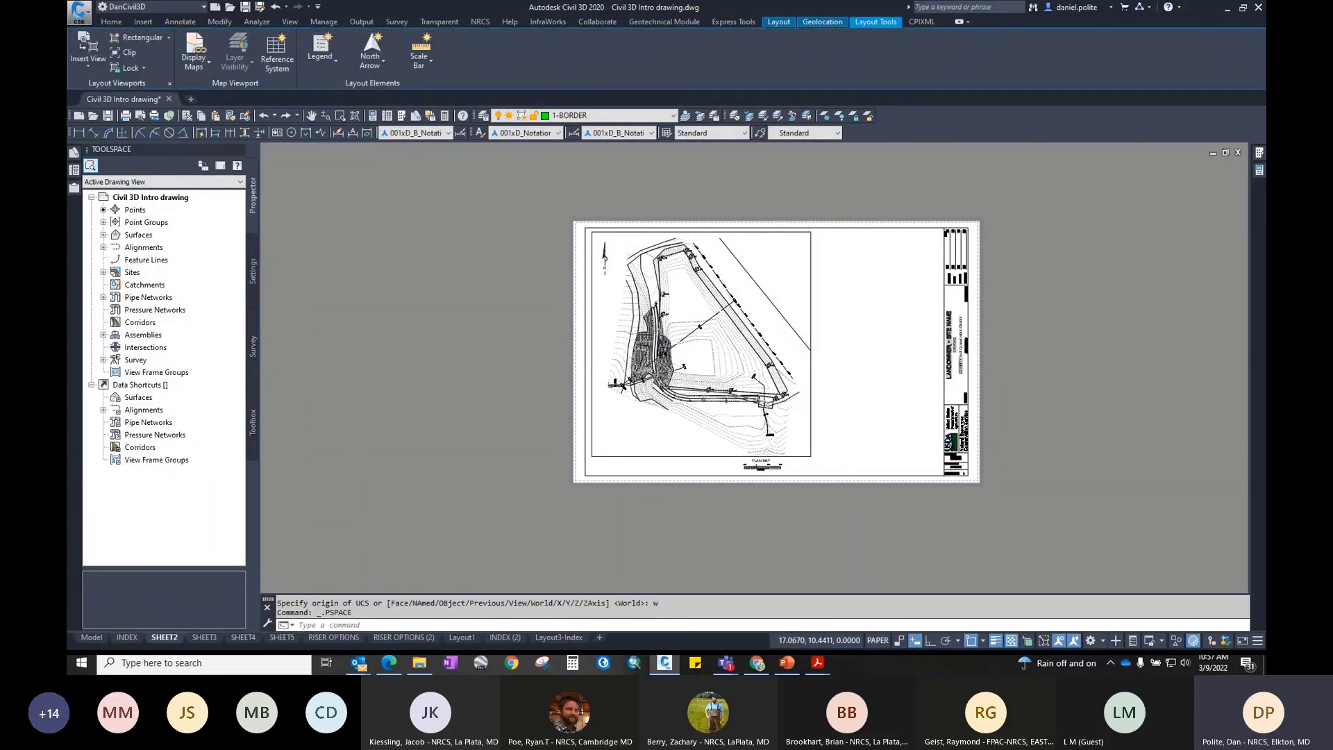
{"action": "scroll", "coordinate": [683, 264], "scroll_direction": "up", "scroll_amount": 4}
{"action": "scroll", "coordinate": [651, 251], "scroll_direction": "down", "scroll_amount": 2}
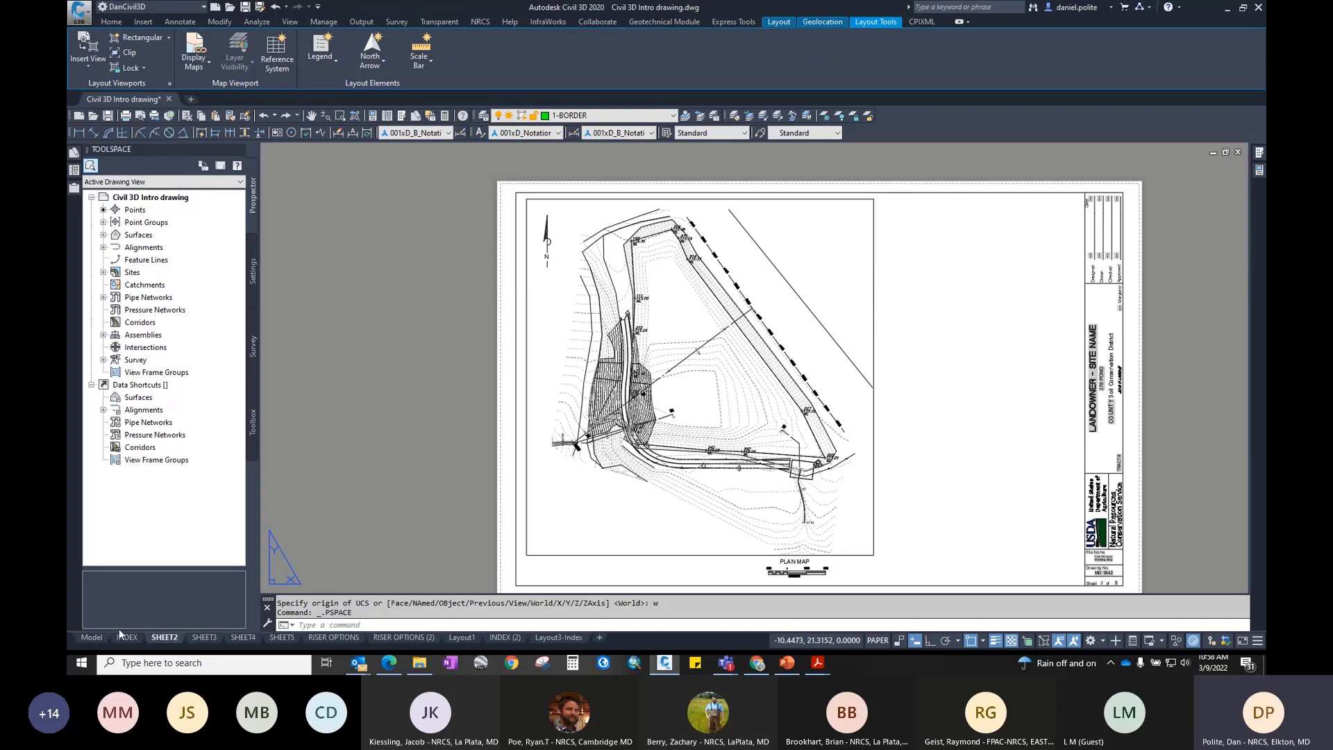
Step: Switch to model space and set the drawing to the preset Top view
{"action": "left_click", "coordinate": [92, 636]}
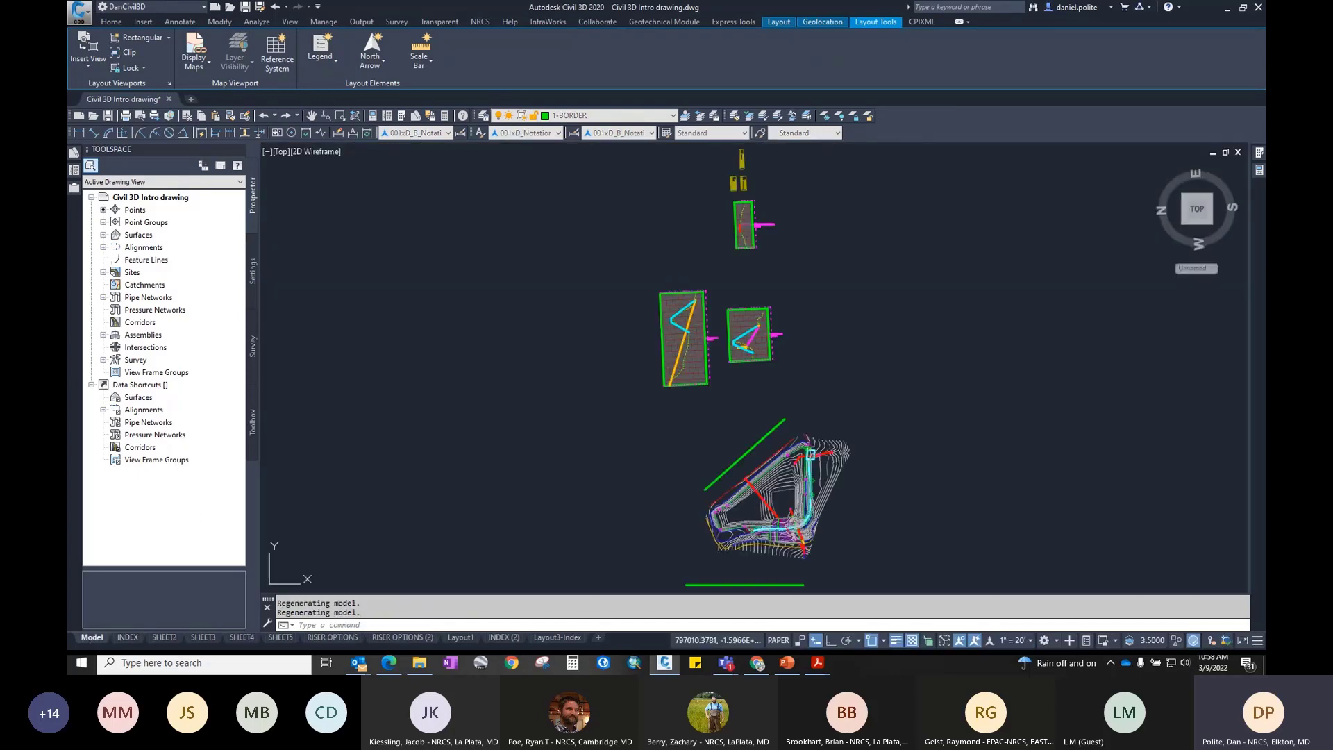
{"action": "middle_click_drag", "start_coordinate": [837, 380], "coordinate": [782, 334]}
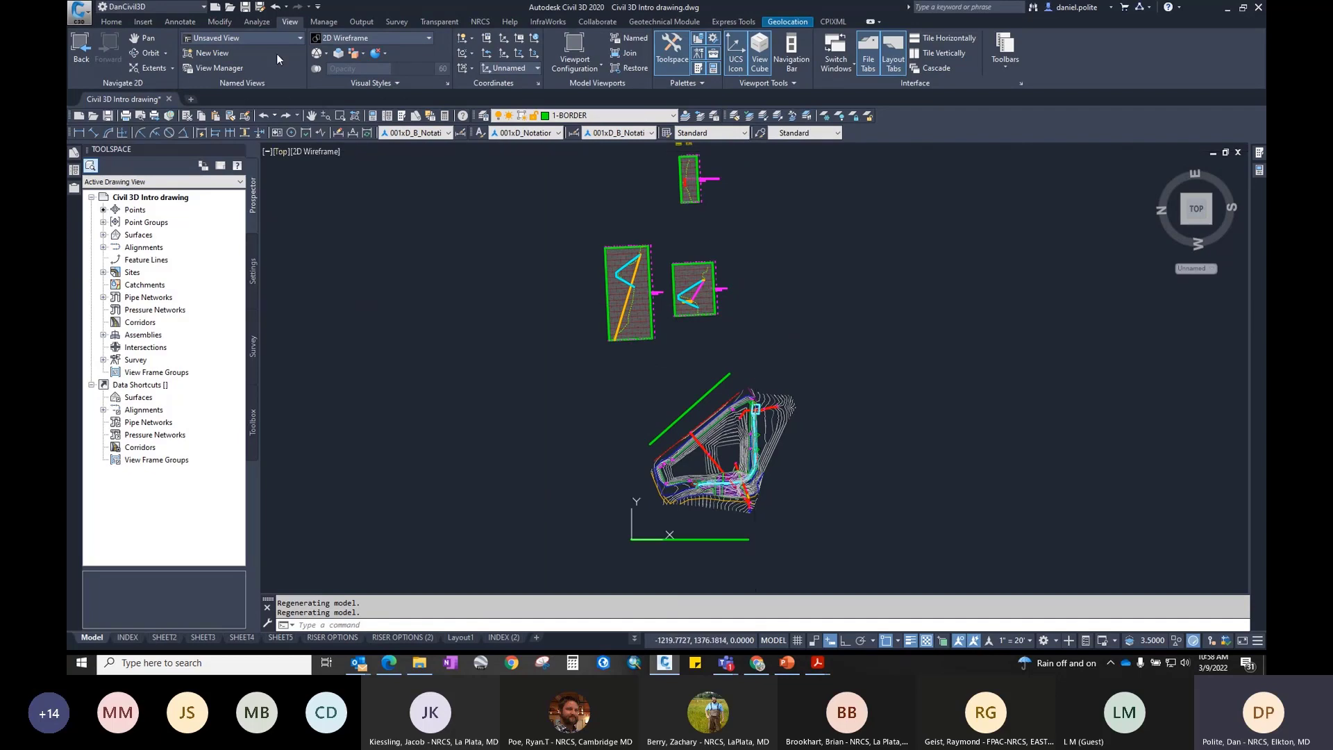
{"action": "left_click", "coordinate": [294, 39]}
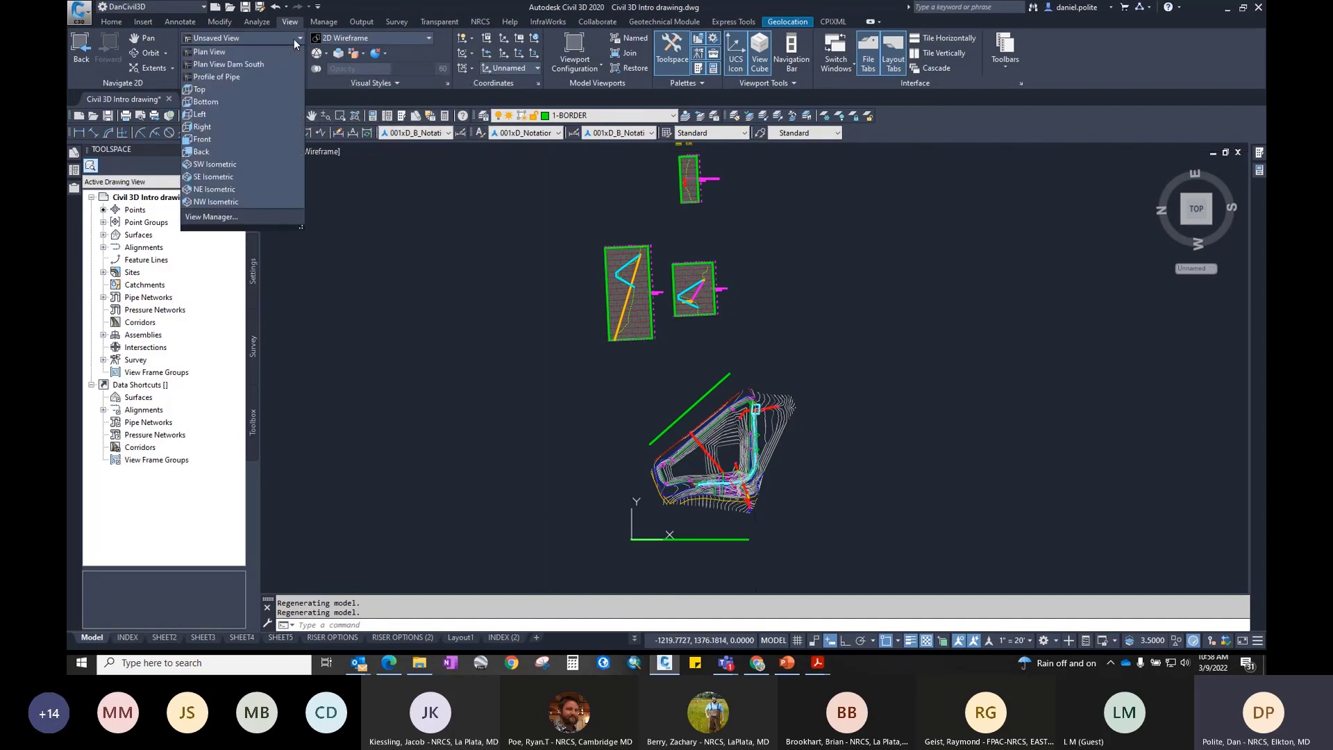
{"action": "left_click", "coordinate": [205, 88]}
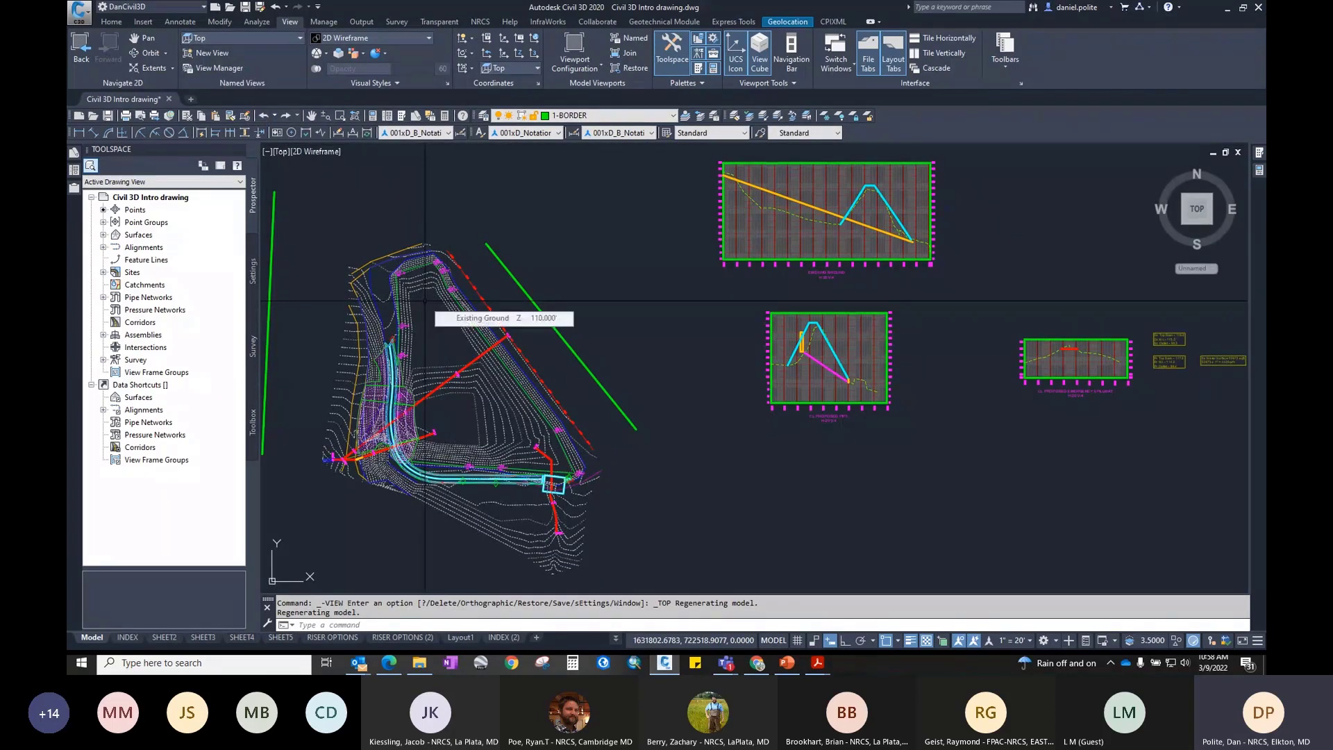
Step: Check the SHEET3 and SHEET2 layouts, then switch to the Civil 3D Intro presentation in PowerPoint
{"action": "left_click", "coordinate": [201, 637]}
{"action": "left_click", "coordinate": [165, 637]}
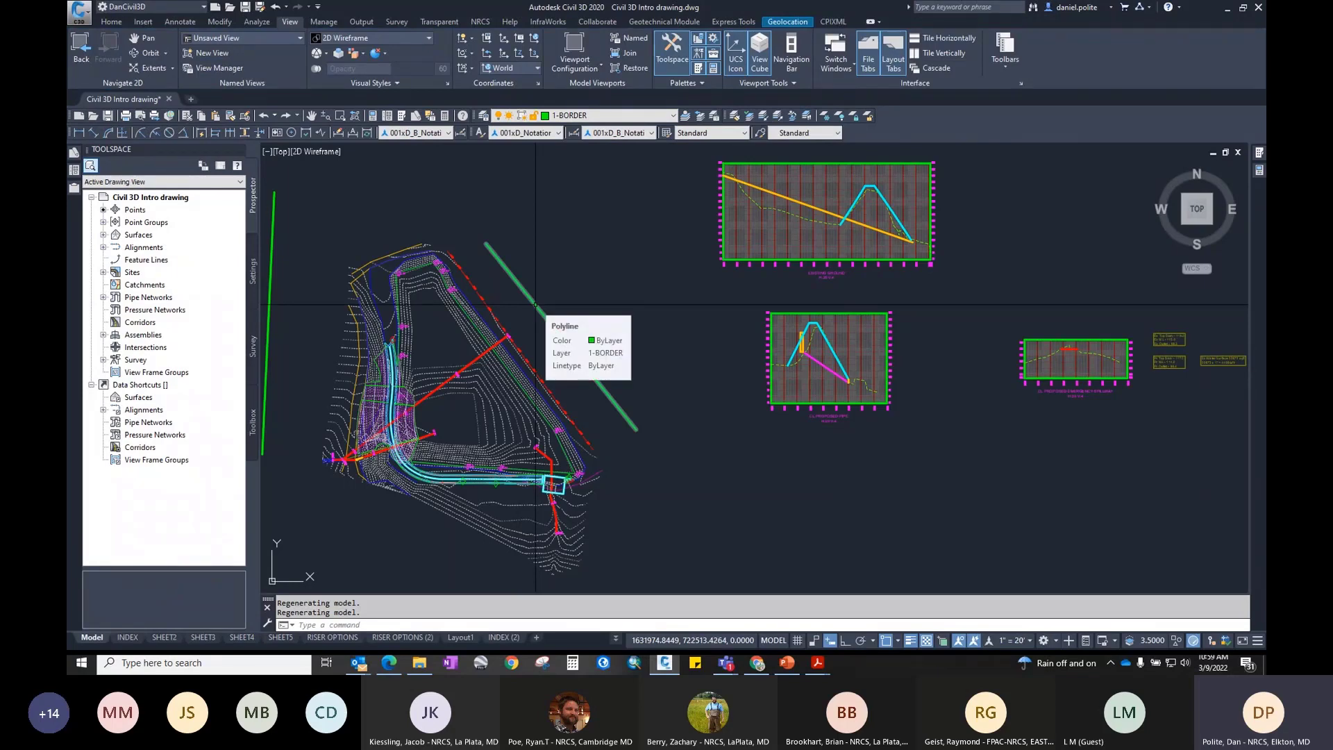
{"action": "mouse_move", "coordinate": [733, 671]}
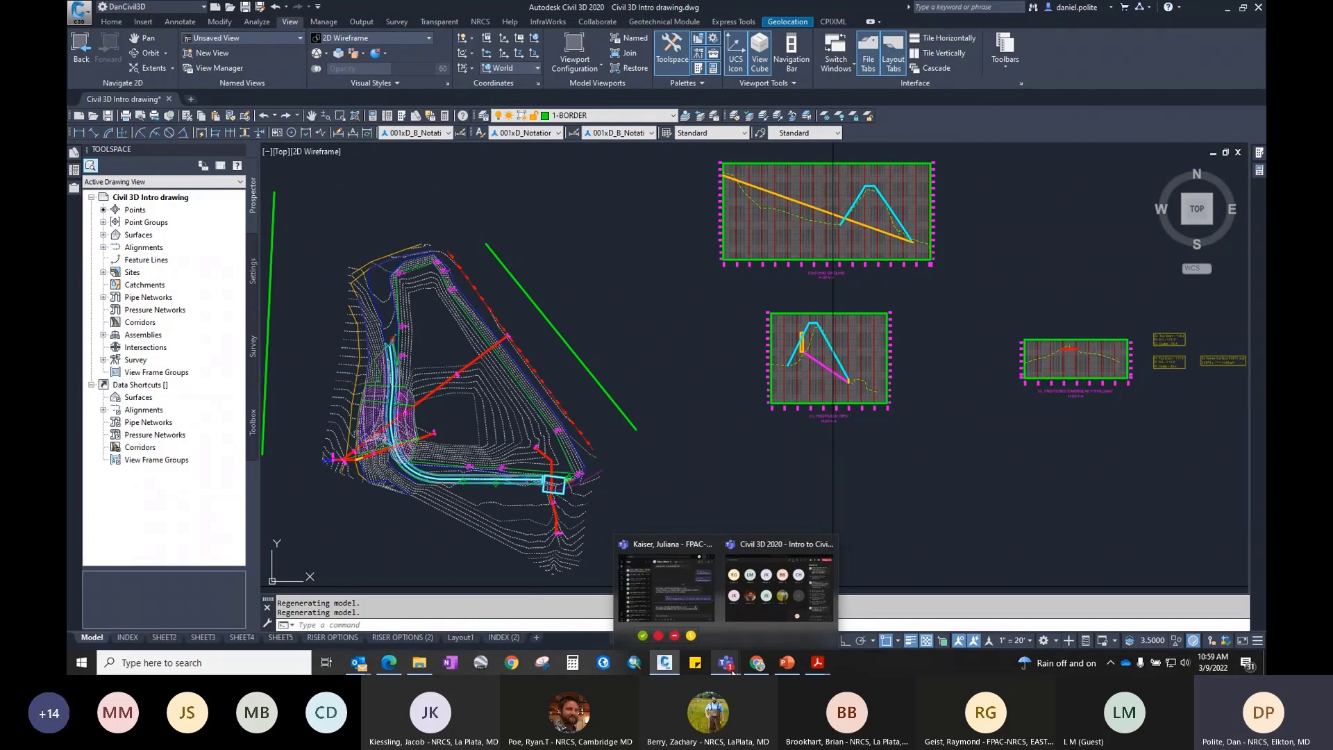
{"action": "left_click", "coordinate": [786, 662]}
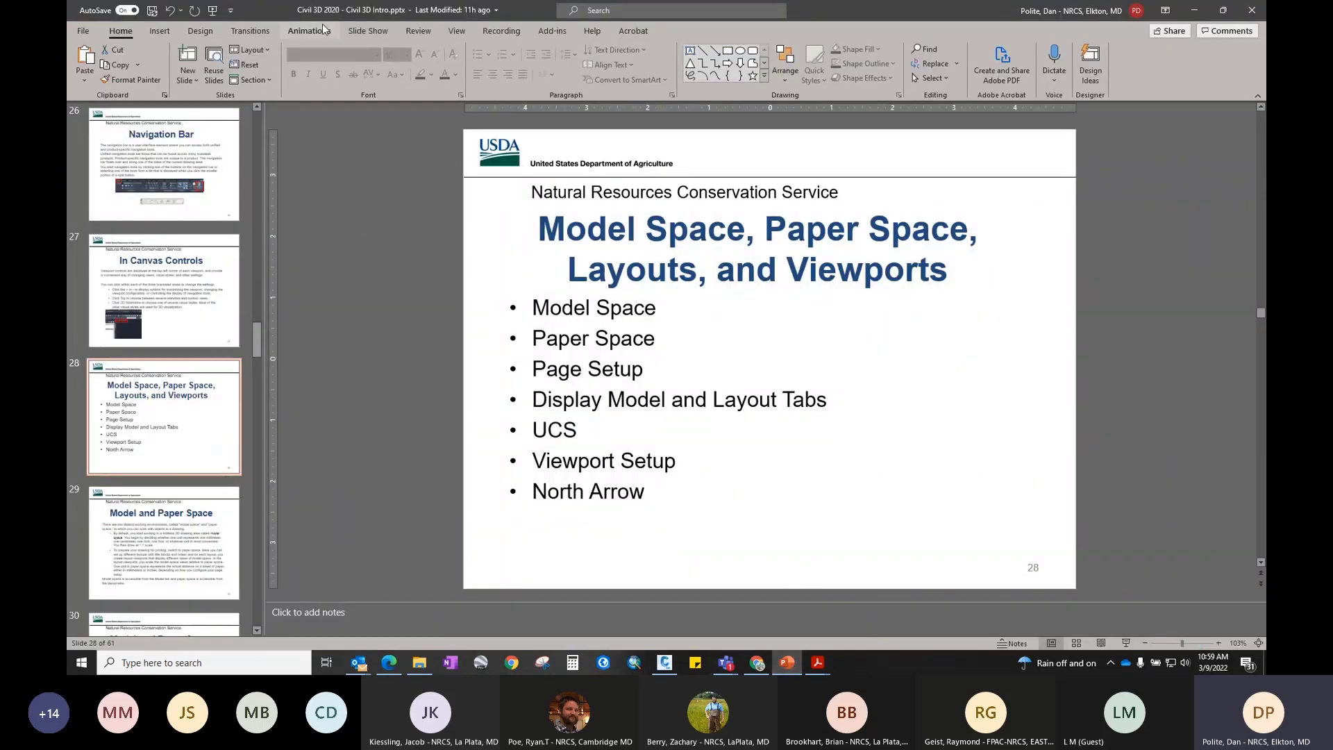
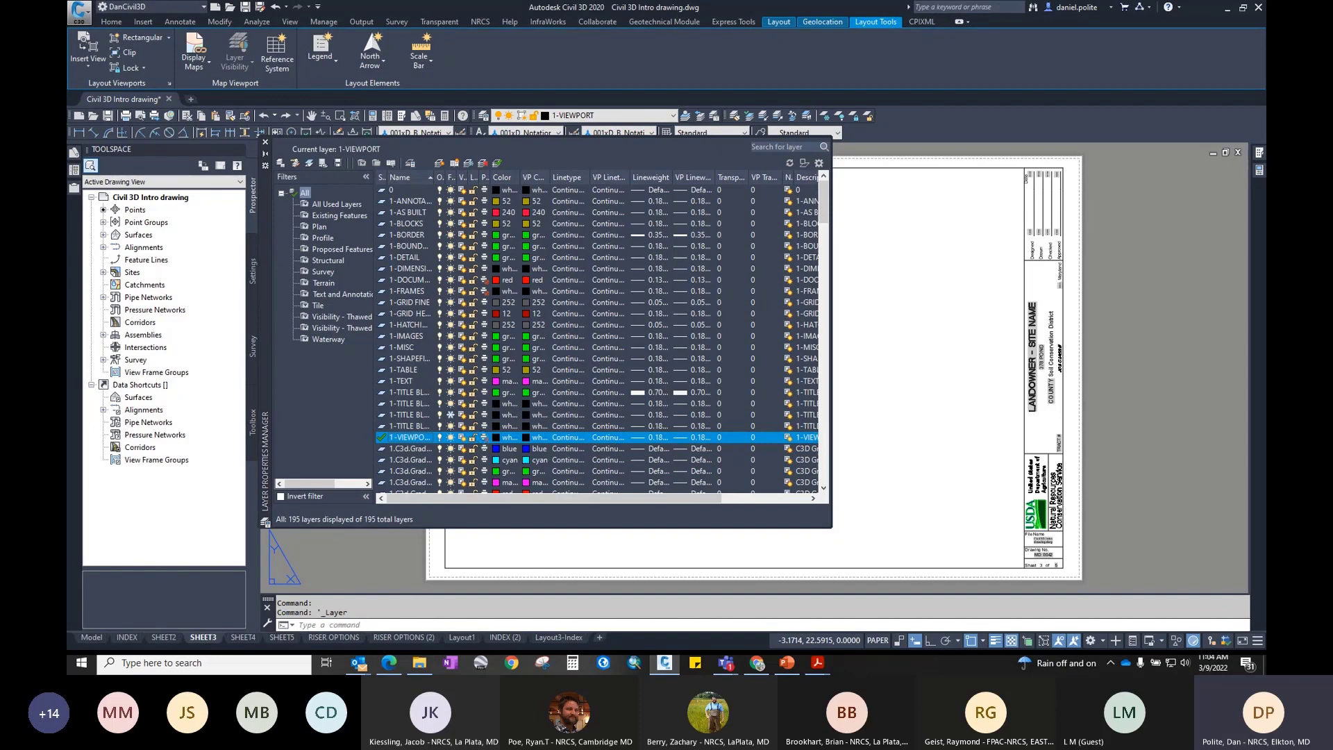
Step: Close the Layer Properties Manager and create a rectangular viewport in the upper-left part of SHEET3 with MVIEW
{"action": "left_click", "coordinate": [895, 337]}
{"action": "key", "text": "Escape"}
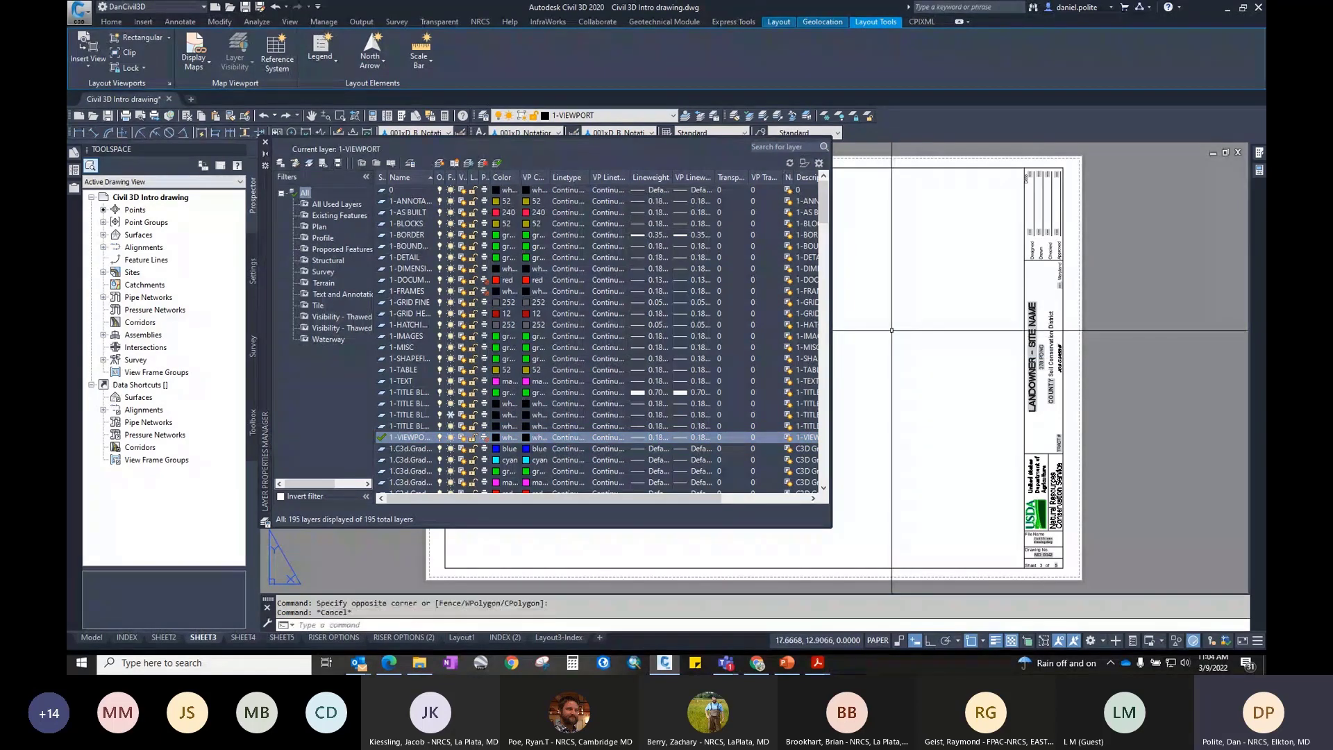
{"action": "left_click", "coordinate": [265, 141]}
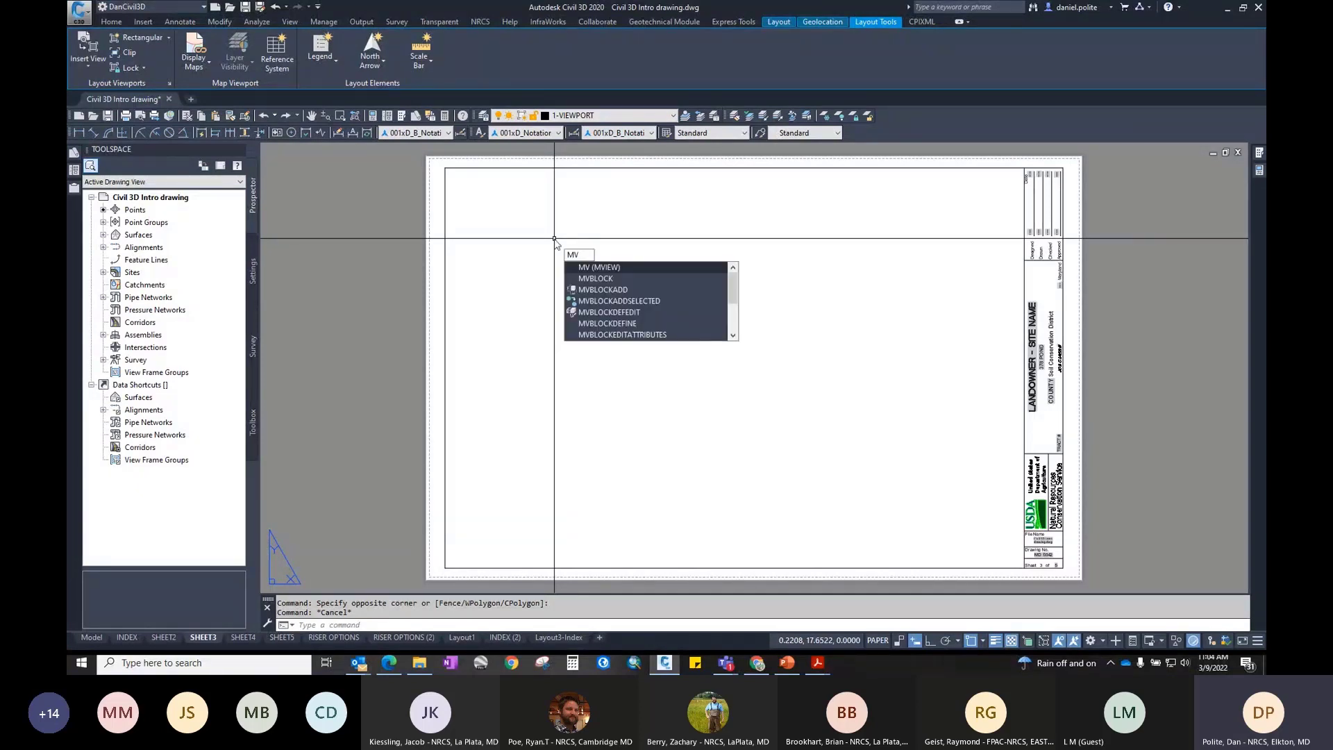
{"action": "key", "text": "Return"}
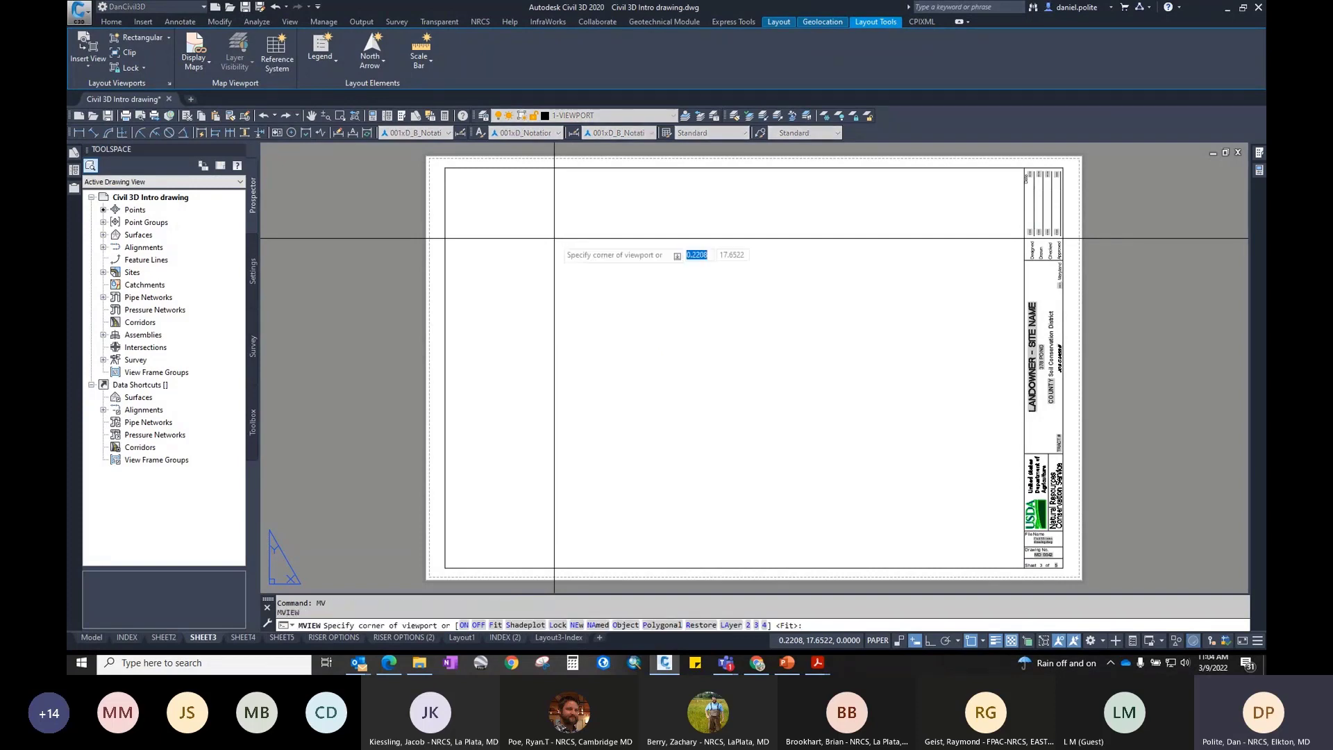
{"action": "left_click", "coordinate": [466, 202]}
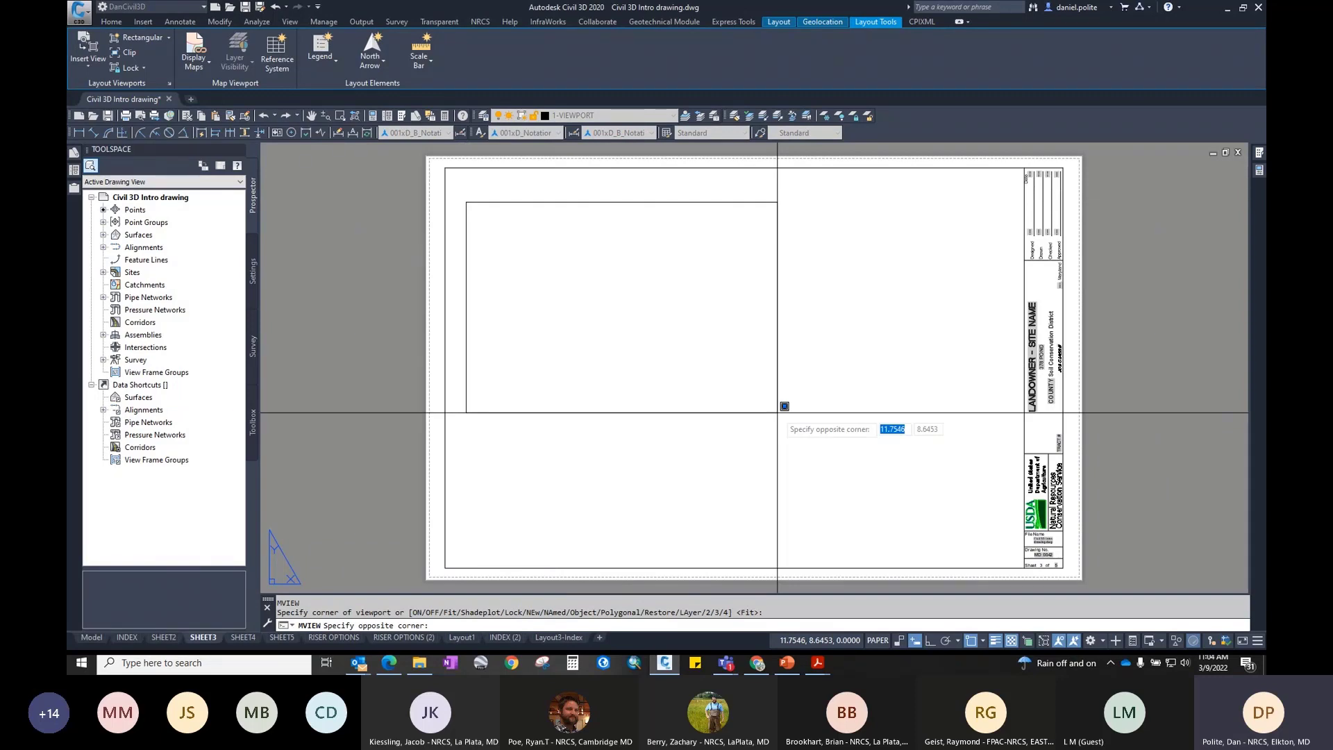
{"action": "left_click", "coordinate": [777, 413]}
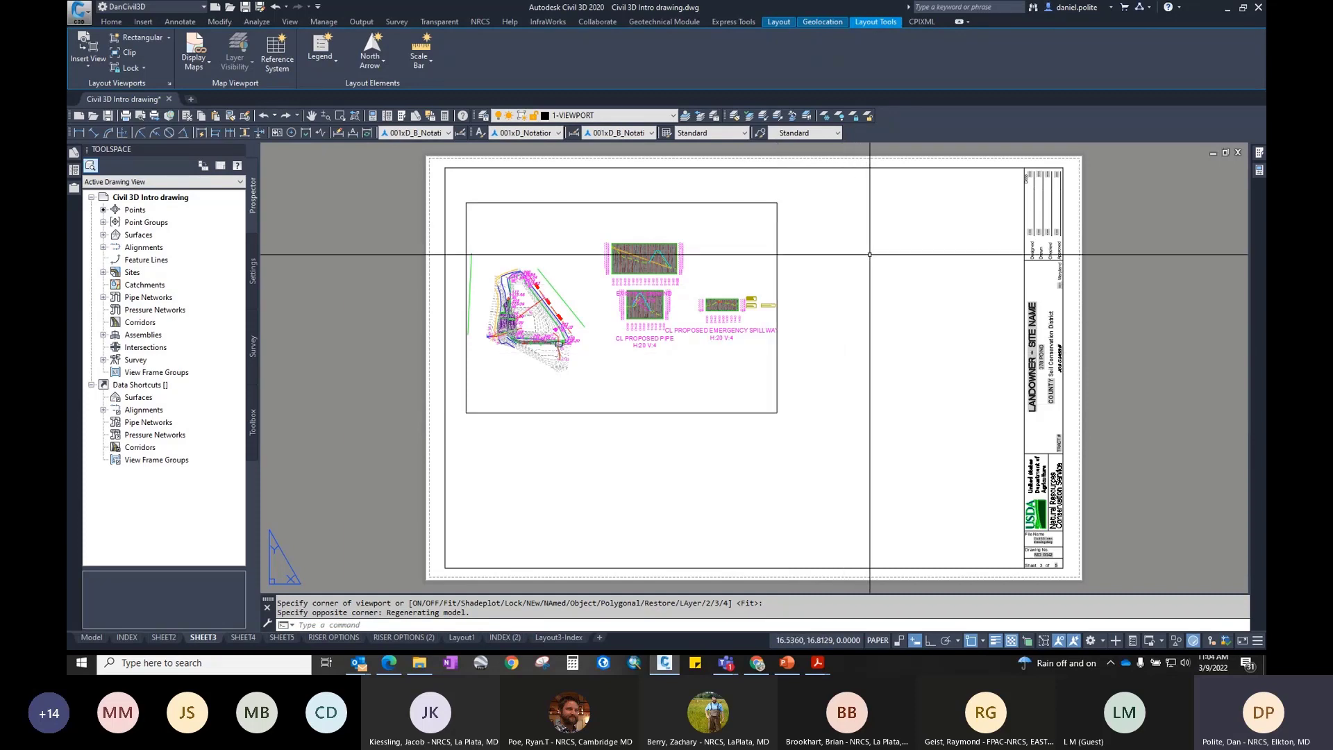
Step: Draw a closed irregular polyline between the rectangular viewport and the title block on SHEET3
{"action": "key", "text": "Return"}
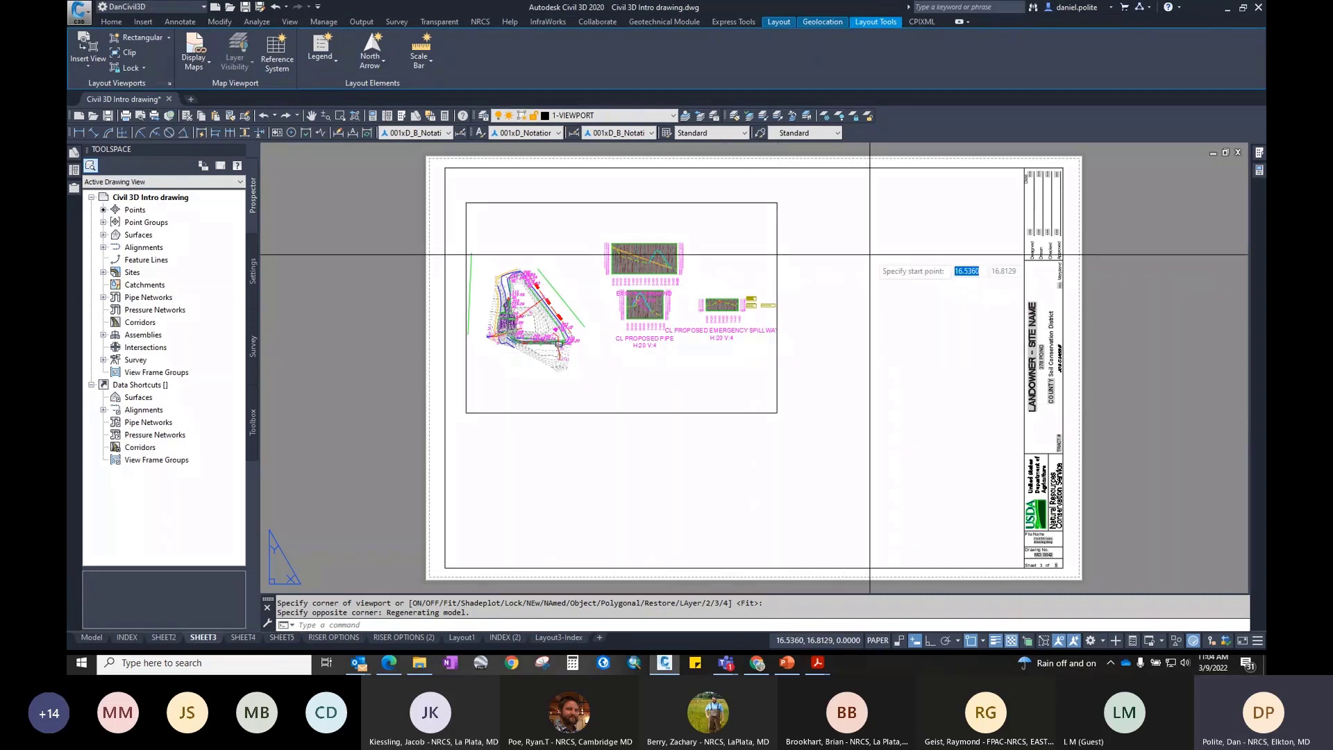
{"action": "left_click", "coordinate": [833, 221]}
{"action": "left_click", "coordinate": [937, 252]}
{"action": "left_click", "coordinate": [940, 326]}
{"action": "left_click", "coordinate": [895, 410]}
{"action": "left_click", "coordinate": [833, 361]}
{"action": "left_click", "coordinate": [822, 338]}
{"action": "left_click", "coordinate": [860, 295]}
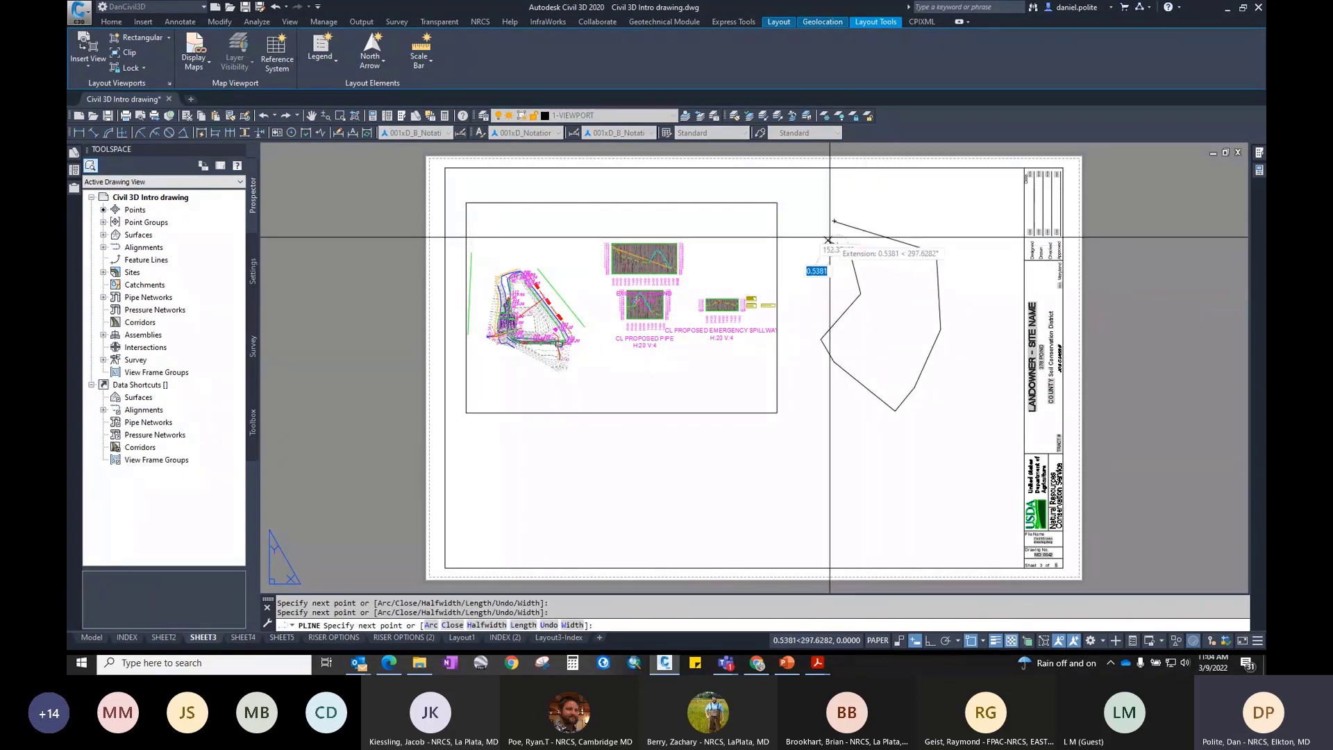
{"action": "type", "text": "c"}
{"action": "key", "text": "Return"}
{"action": "scroll", "coordinate": [860, 236], "scroll_direction": "up", "scroll_amount": 2}
{"action": "middle_click_drag", "start_coordinate": [861, 236], "coordinate": [774, 239]}
{"action": "left_click", "coordinate": [829, 225]}
{"action": "key", "text": "Escape"}
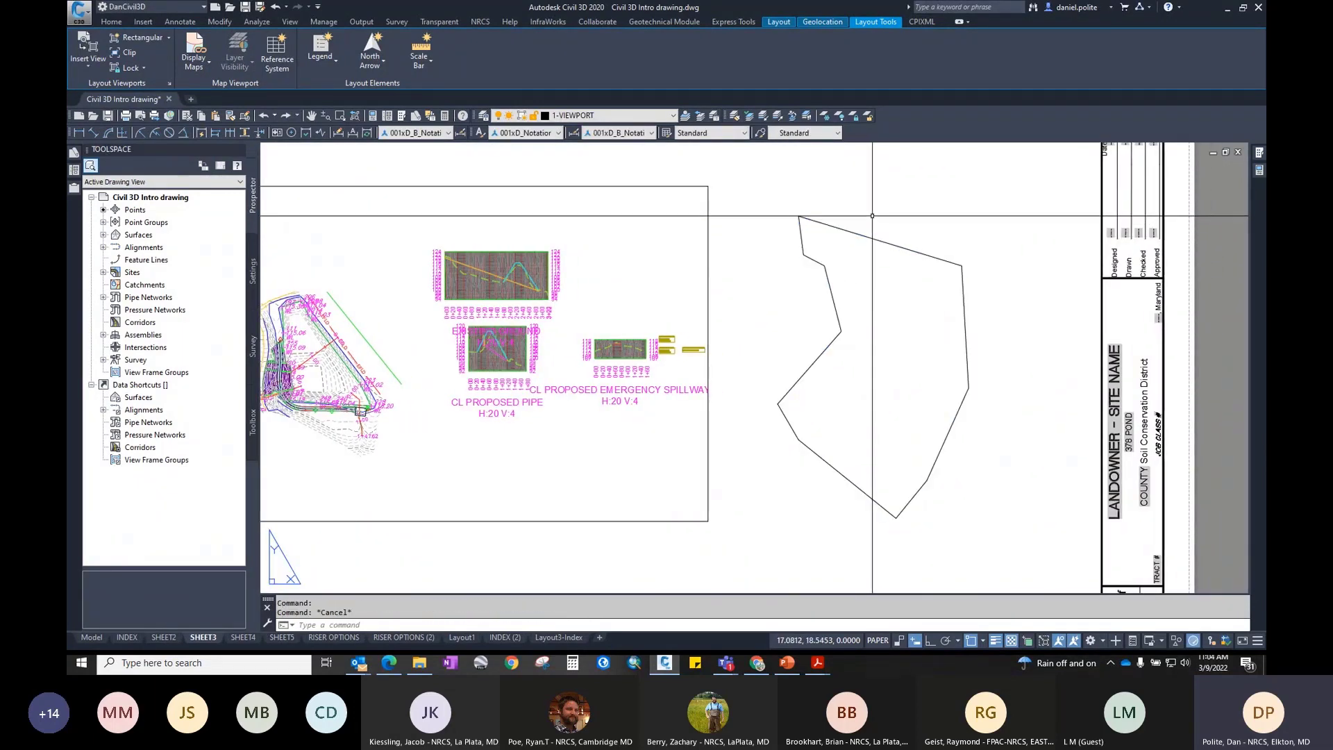
Step: Convert the irregular closed polyline into a viewport with the MVIEW Object option
{"action": "type", "text": "MV"}
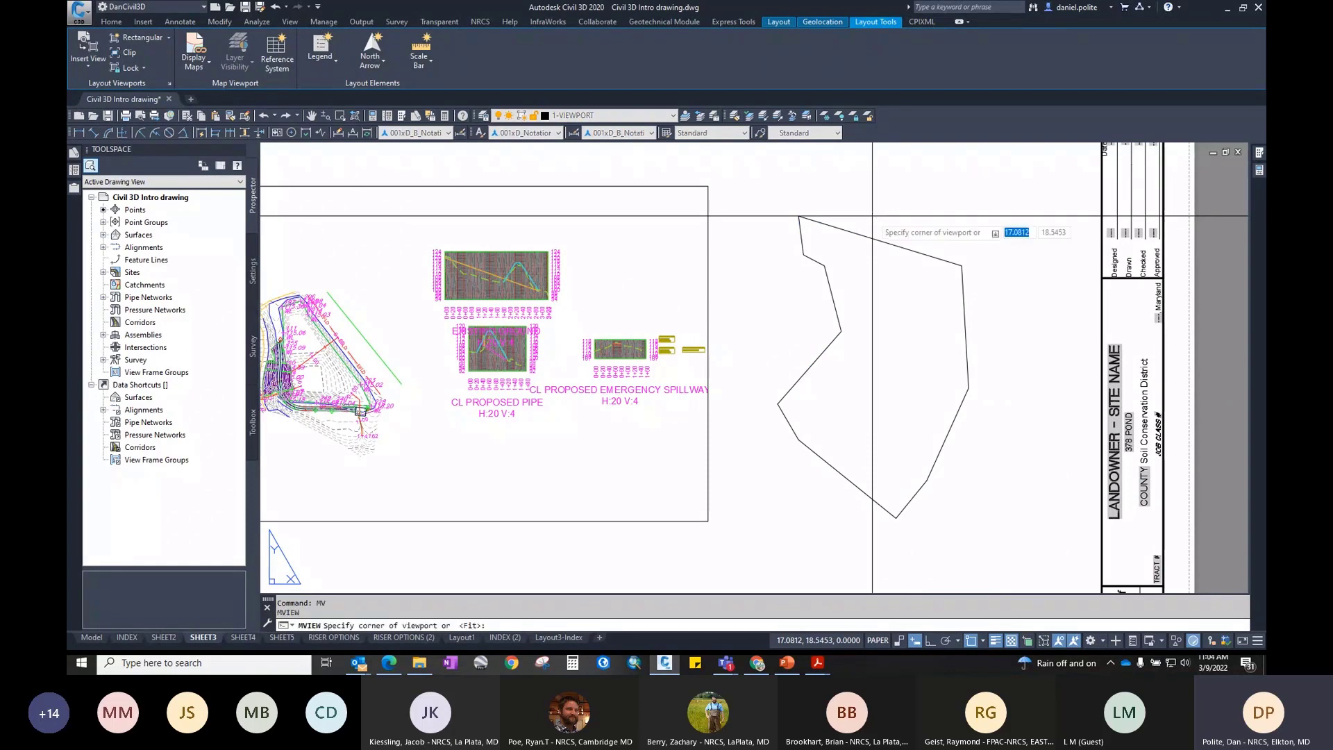
{"action": "key", "text": "Return"}
{"action": "key", "text": "Down"}
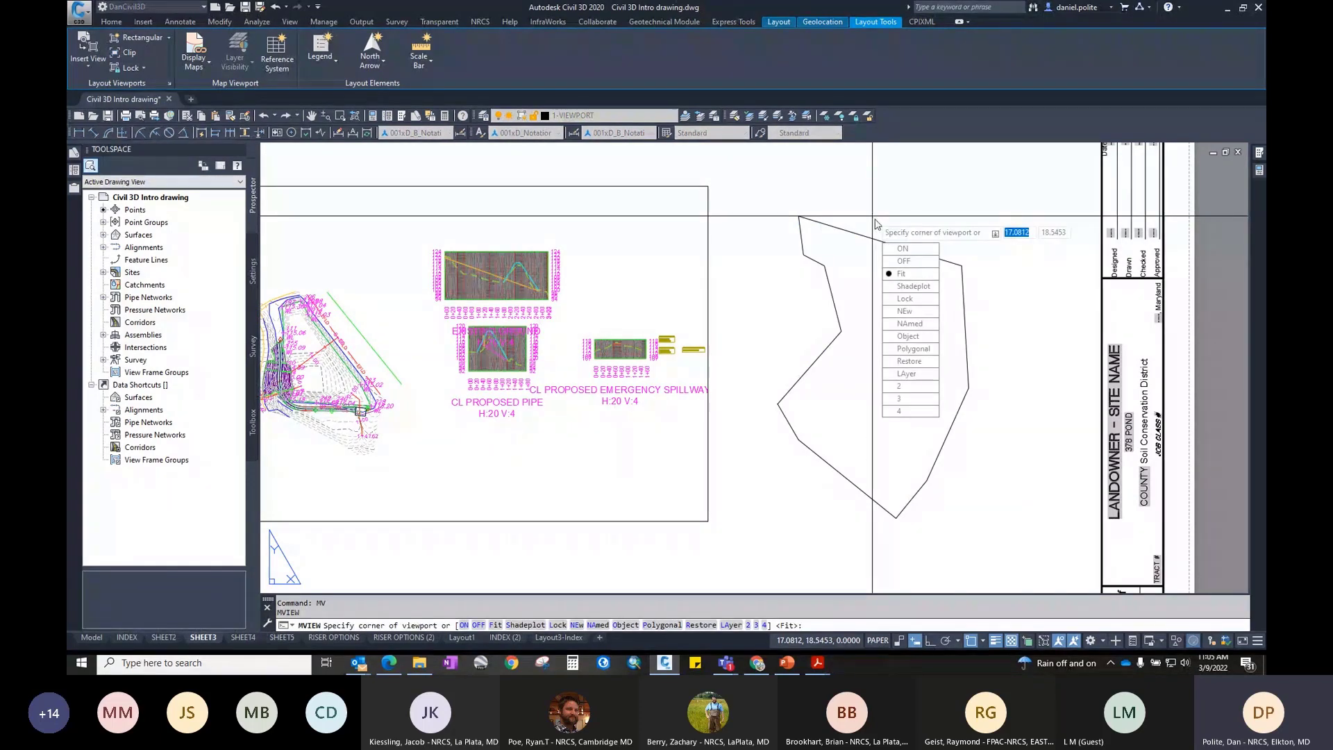
{"action": "left_click", "coordinate": [908, 336]}
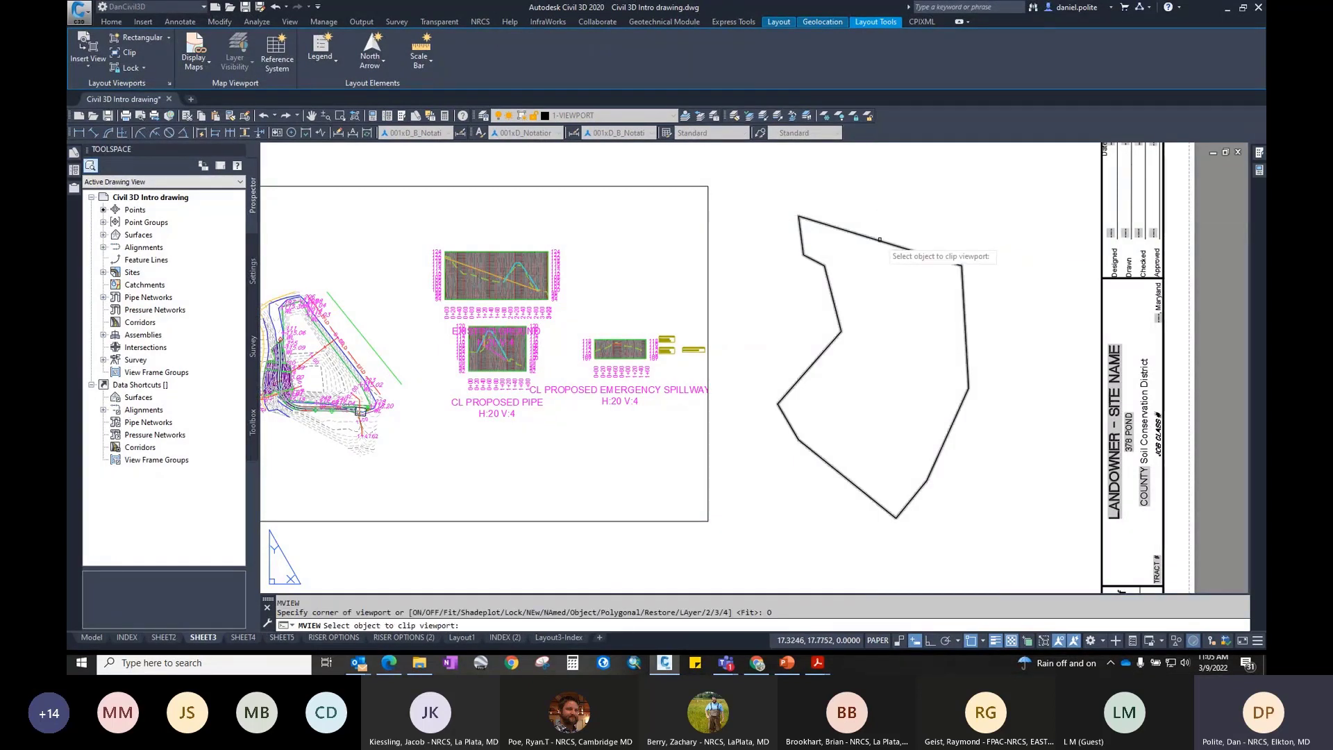
{"action": "left_click", "coordinate": [879, 239]}
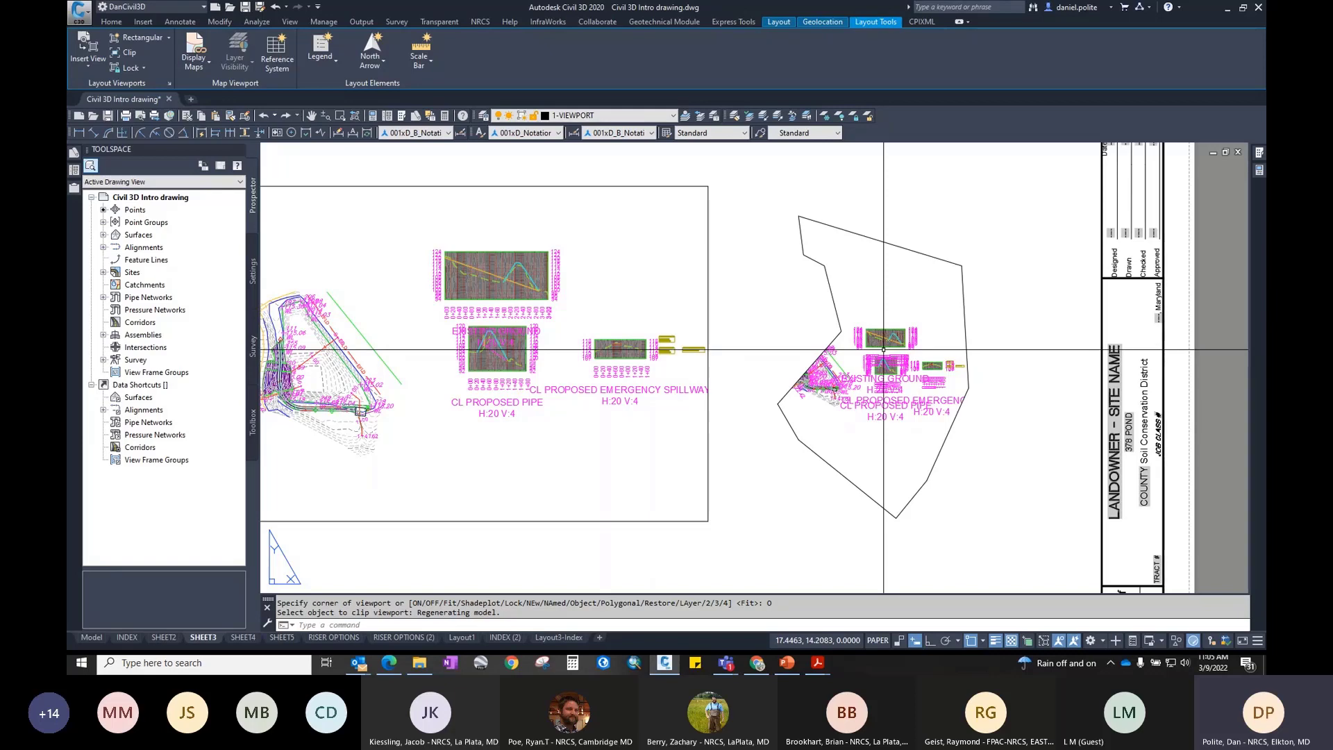
Step: Create an irregular six-point polygonal viewport with MVIEW in the open area near the lower edge of SHEET3
{"action": "type", "text": "mv"}
{"action": "key", "text": "Return"}
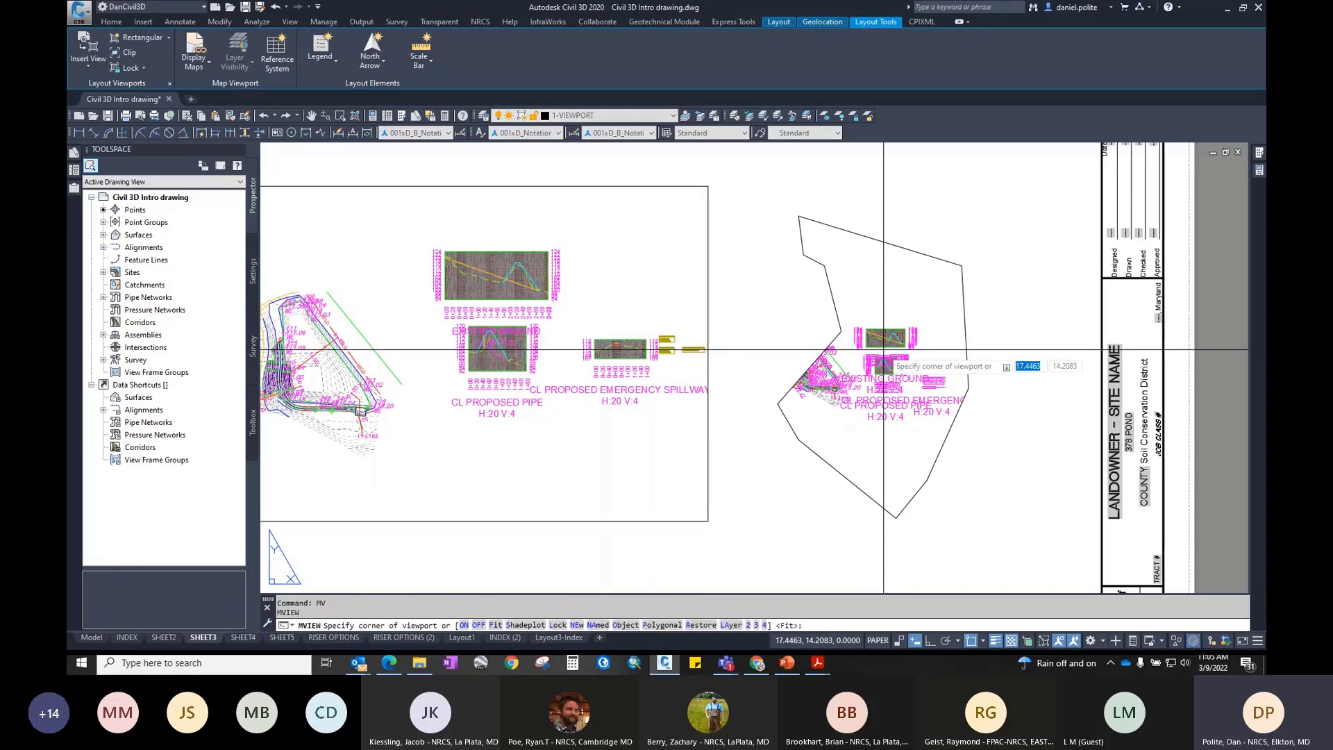
{"action": "key", "text": "Down"}
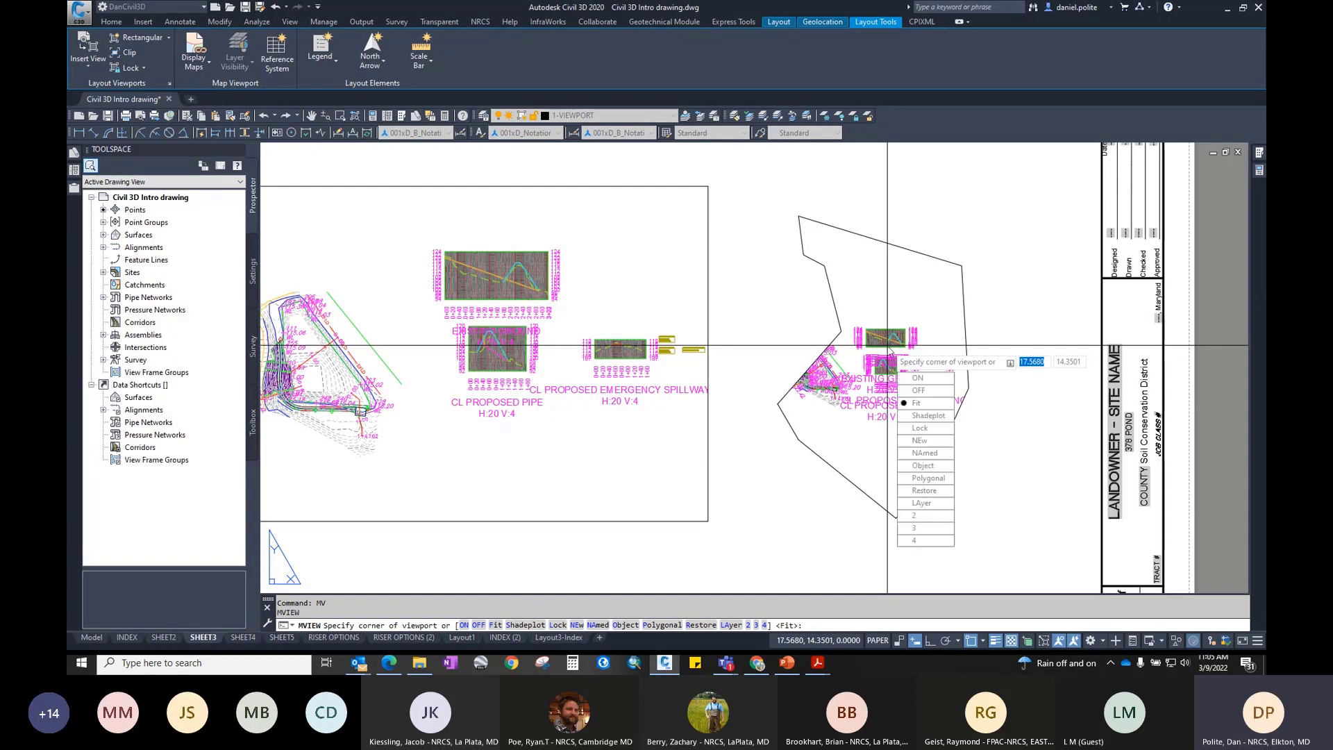
{"action": "left_click", "coordinate": [935, 479]}
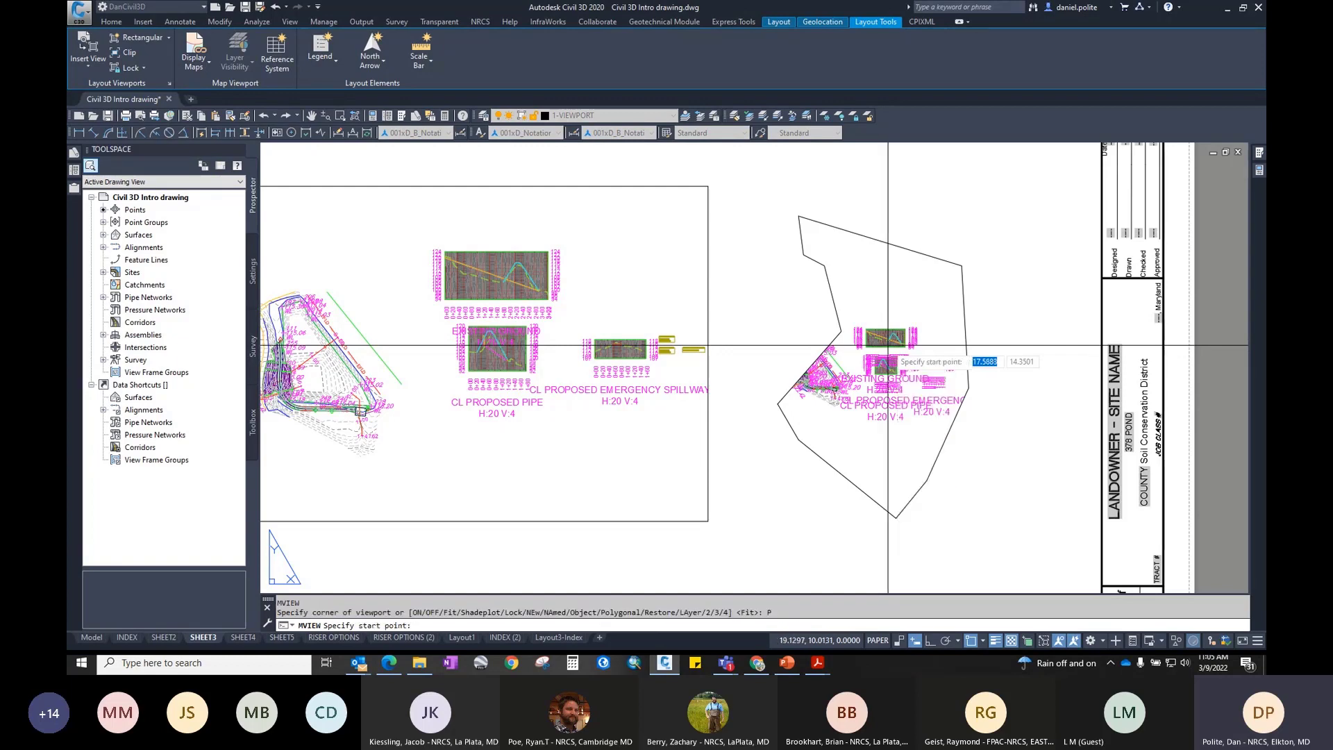
{"action": "scroll", "coordinate": [876, 202], "scroll_direction": "down", "scroll_amount": 4}
{"action": "left_click", "coordinate": [784, 376]}
{"action": "left_click", "coordinate": [815, 349]}
{"action": "left_click", "coordinate": [868, 363]}
{"action": "left_click", "coordinate": [882, 378]}
{"action": "left_click", "coordinate": [860, 392]}
{"action": "left_click", "coordinate": [795, 397]}
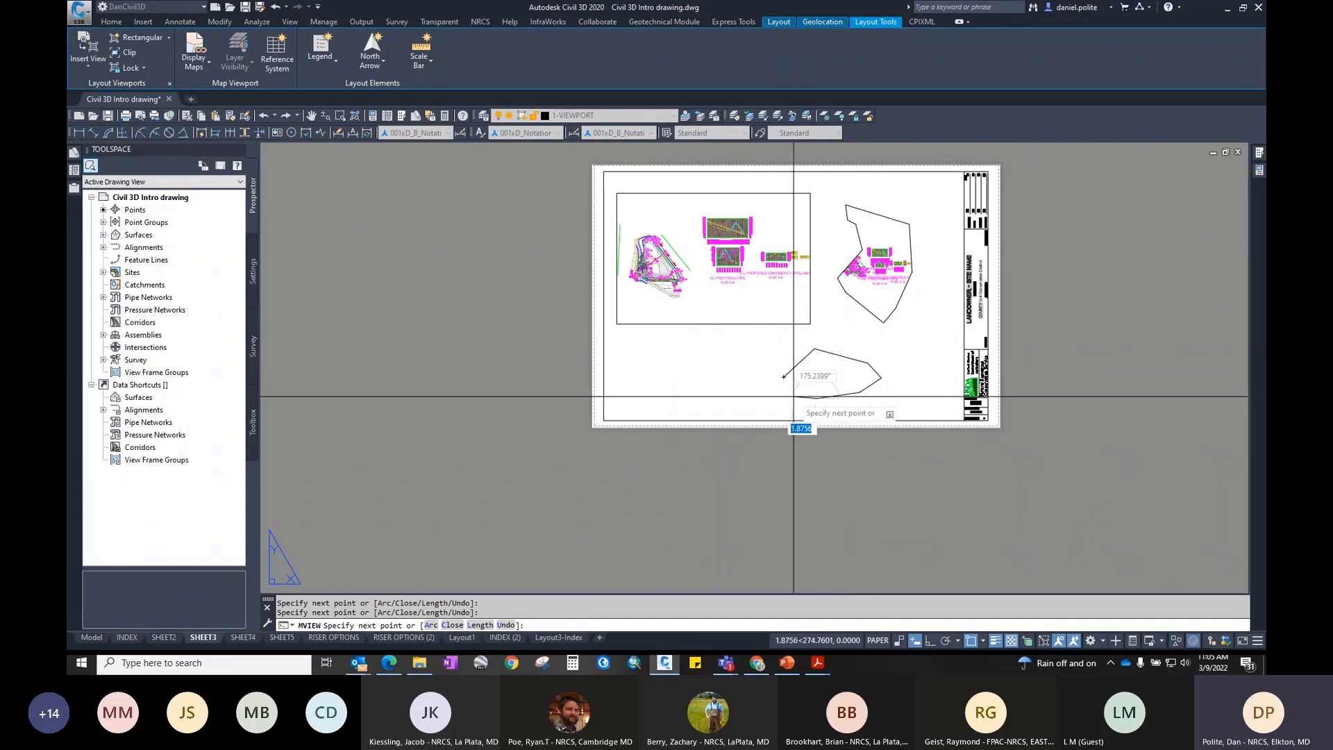
{"action": "left_click", "coordinate": [784, 377]}
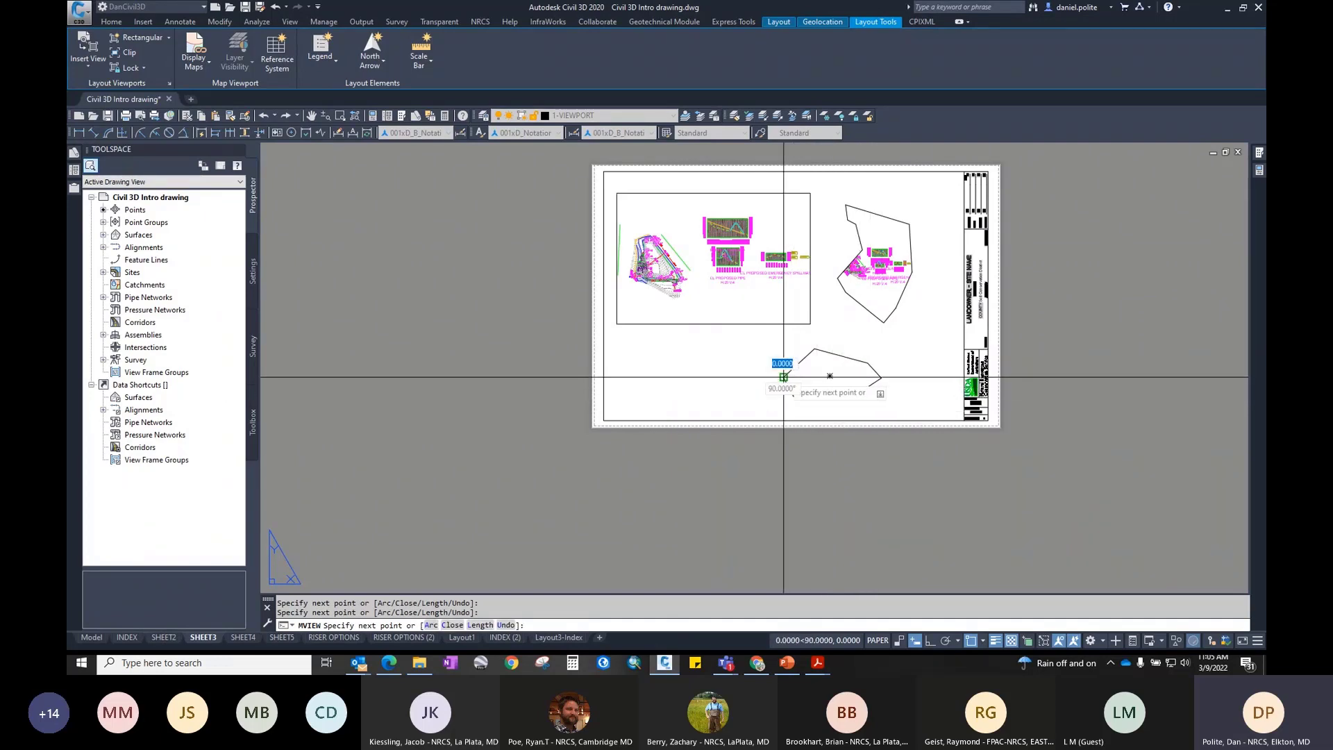
{"action": "key", "text": "Return"}
Step: Stretch the vertices on the concave side of the irregular viewport beside the title block outward to uncover more of the pond plan
{"action": "scroll", "coordinate": [849, 370], "scroll_direction": "up", "scroll_amount": 2}
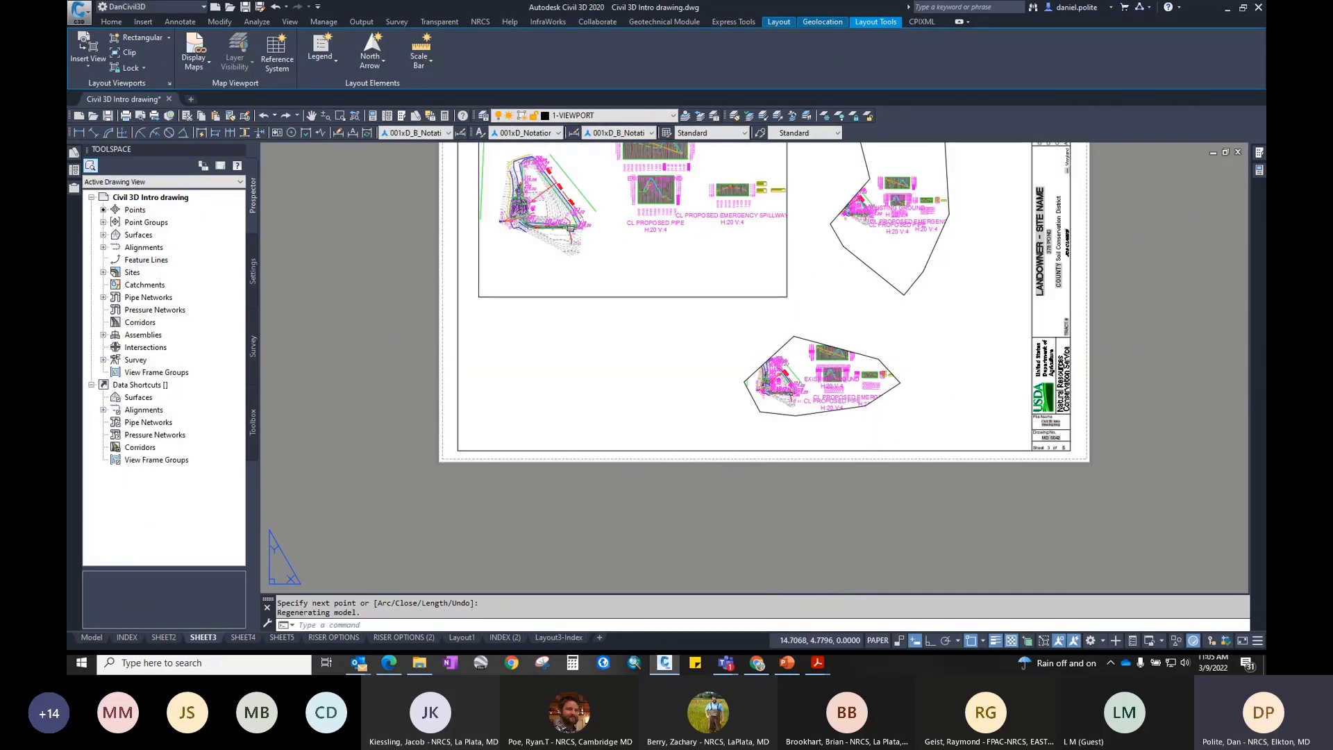
{"action": "scroll", "coordinate": [850, 369], "scroll_direction": "up", "scroll_amount": 2}
{"action": "middle_click_drag", "start_coordinate": [827, 361], "coordinate": [825, 414]}
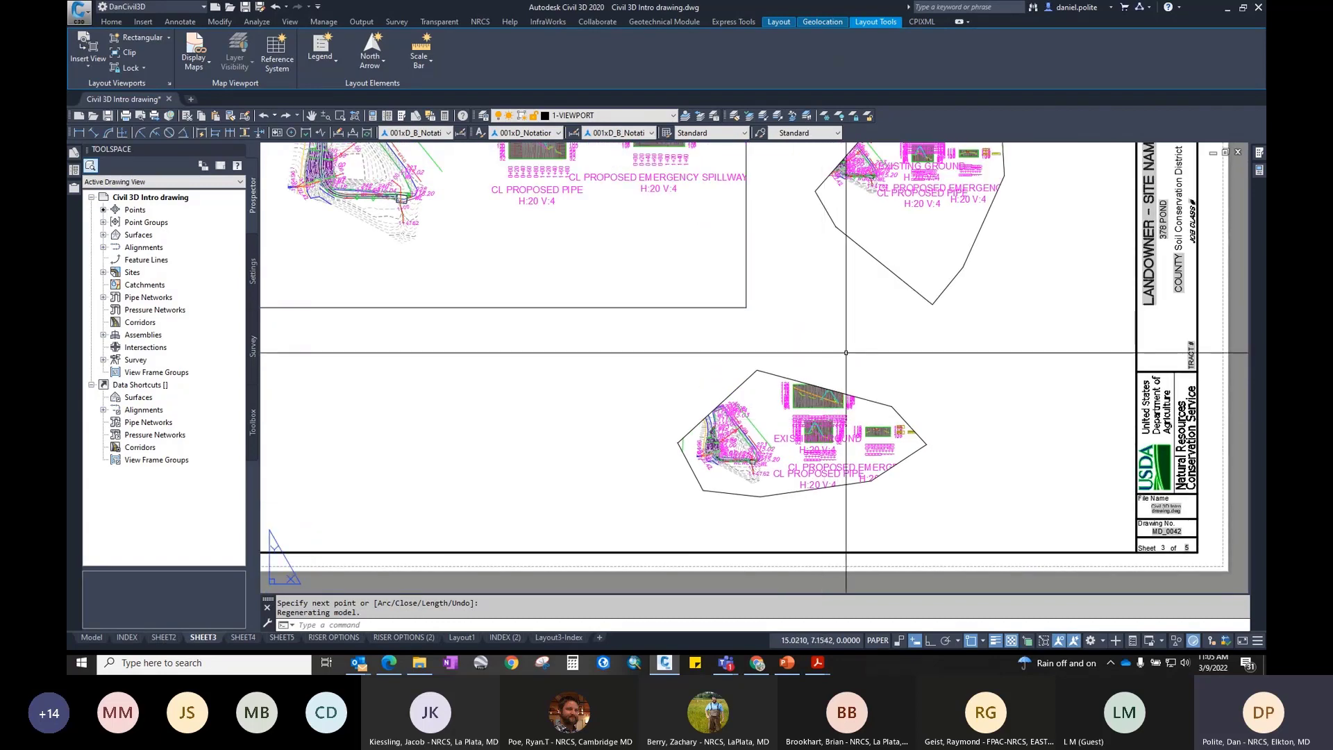
{"action": "scroll", "coordinate": [886, 365], "scroll_direction": "down", "scroll_amount": 2}
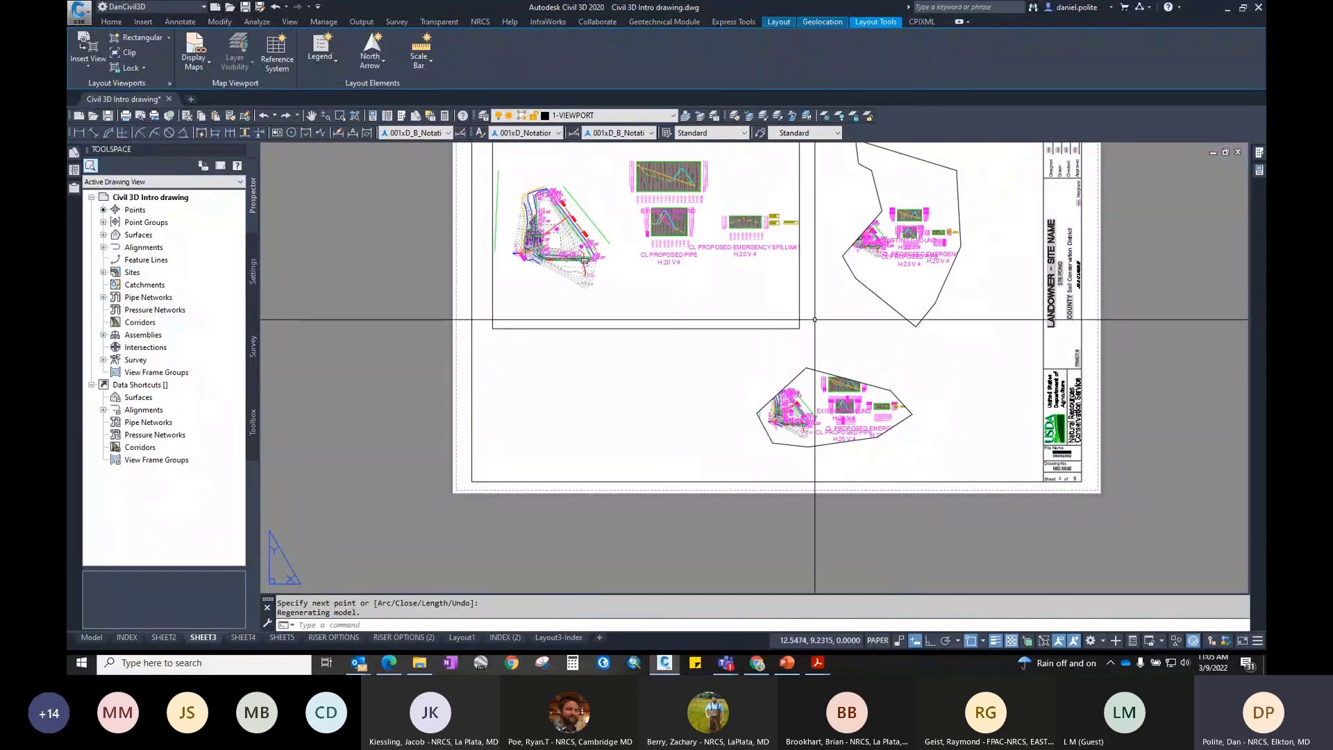
{"action": "middle_click_drag", "start_coordinate": [842, 296], "coordinate": [839, 366]}
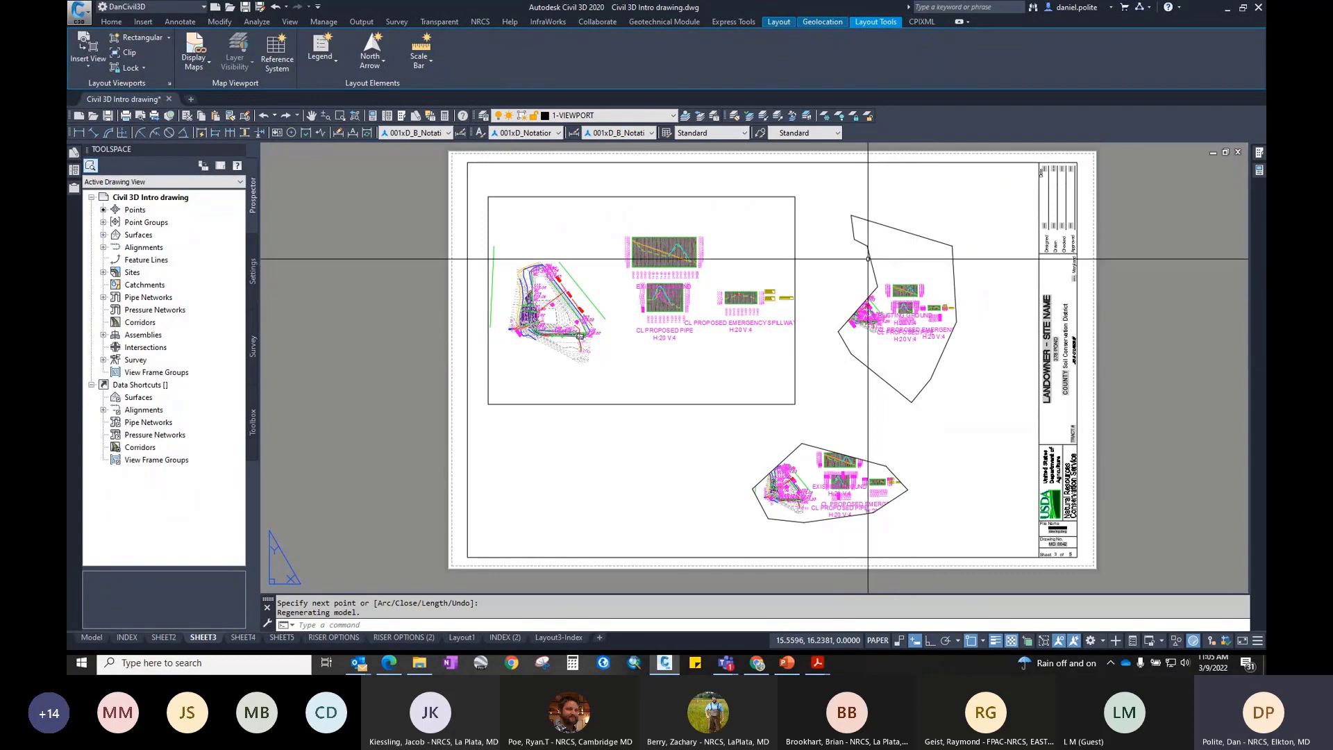
{"action": "left_click", "coordinate": [873, 277]}
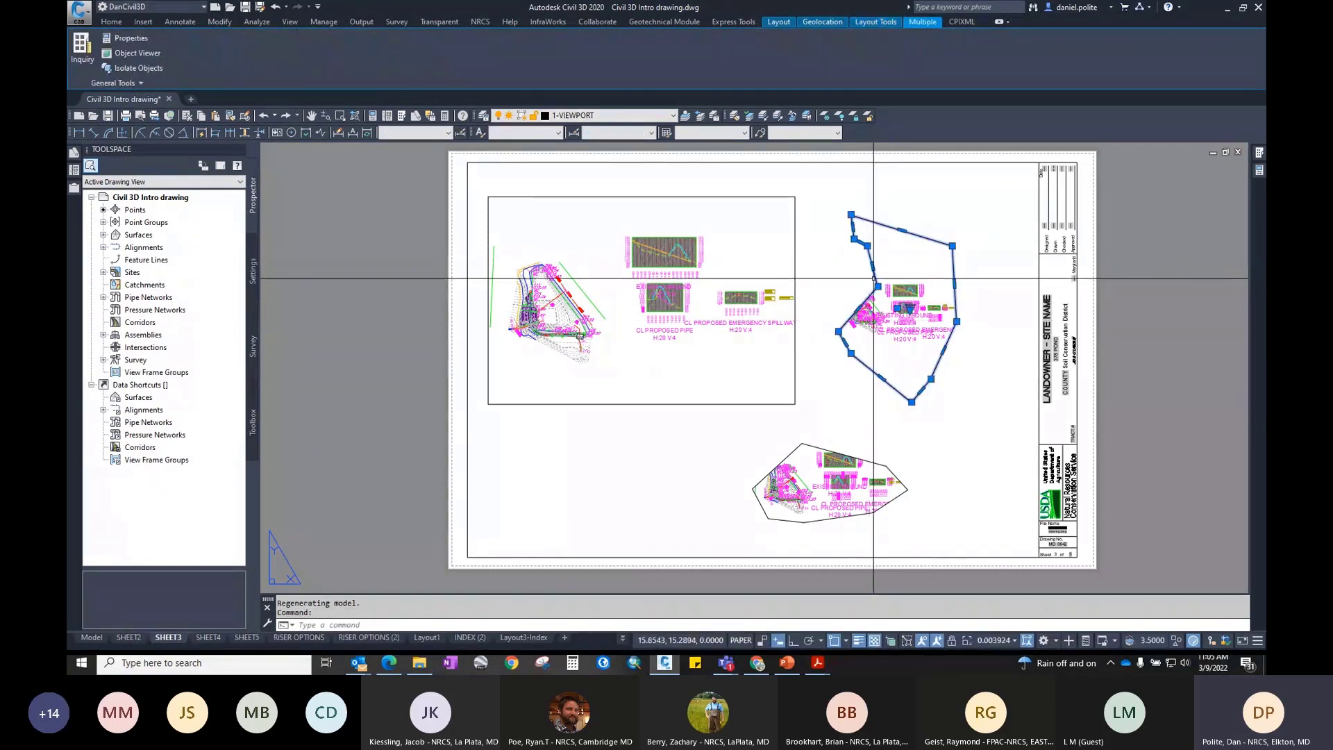
{"action": "left_click", "coordinate": [877, 285]}
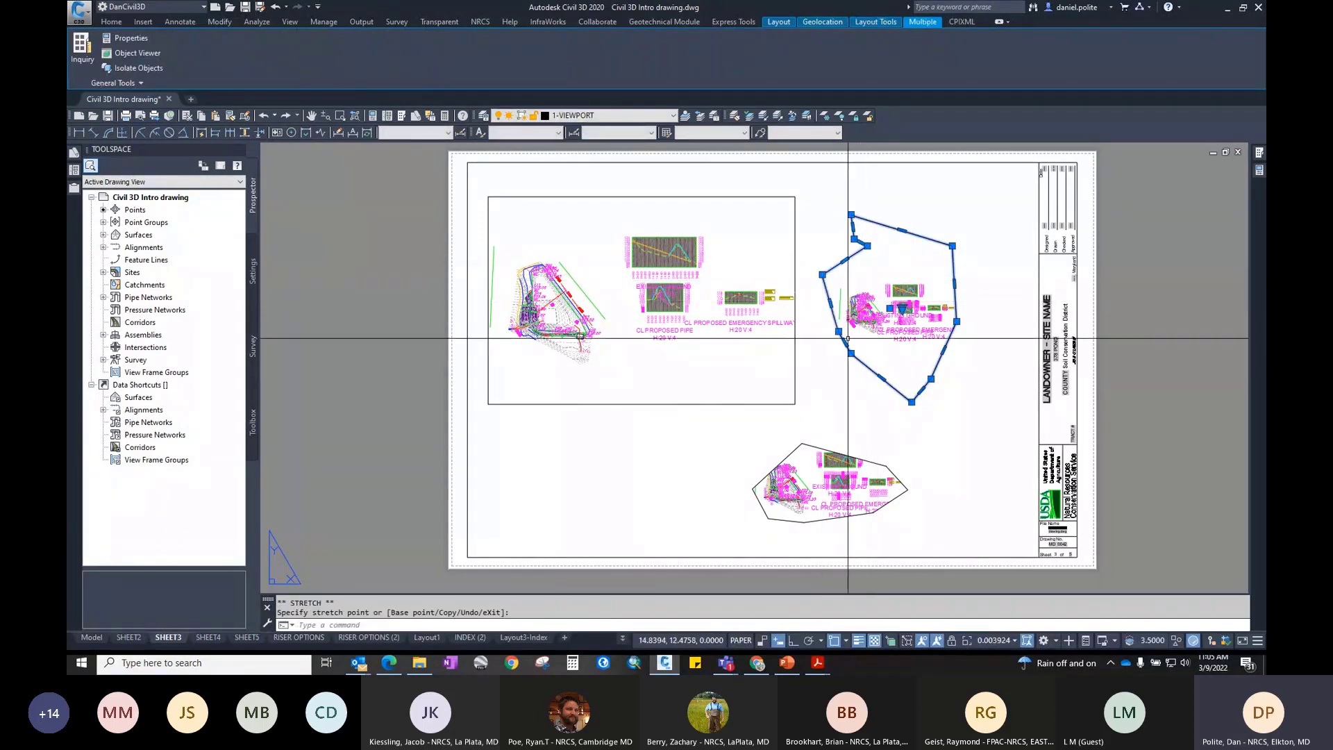
{"action": "scroll", "coordinate": [888, 300], "scroll_direction": "up", "scroll_amount": 2}
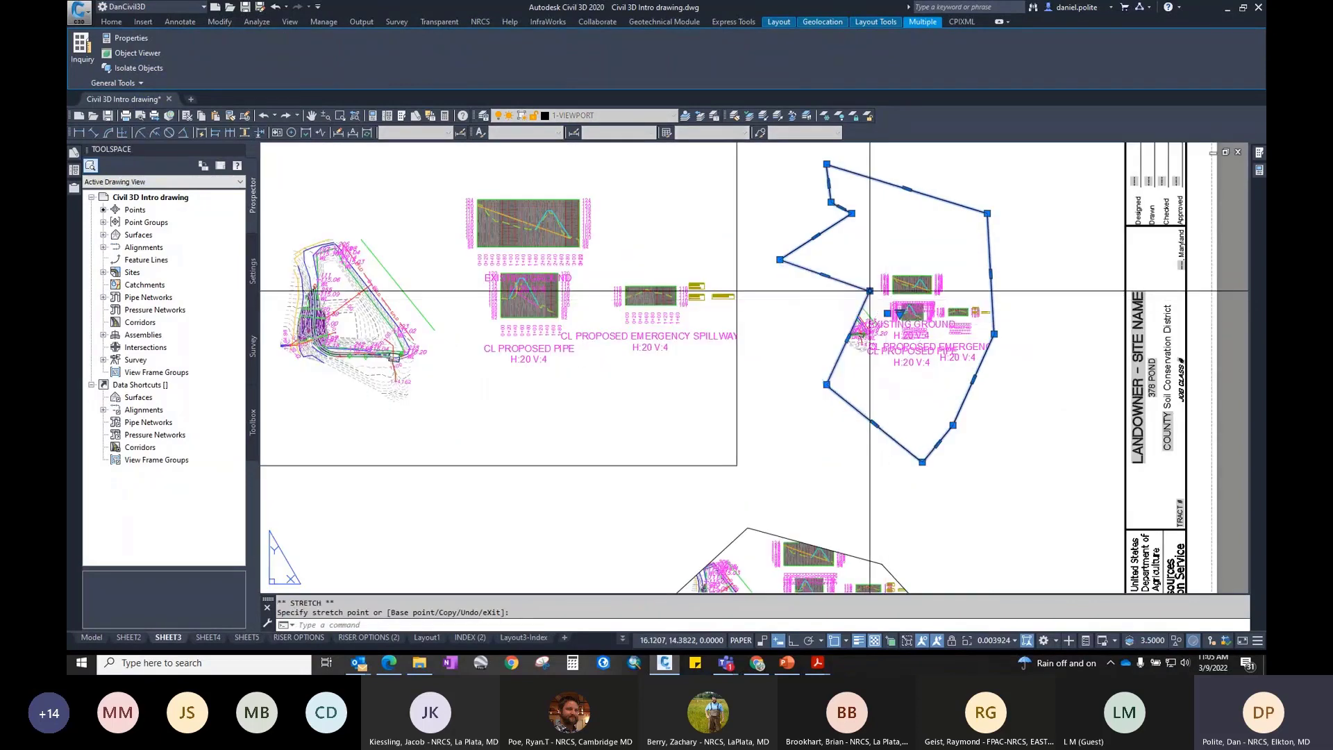
{"action": "left_click", "coordinate": [779, 260]}
{"action": "left_click", "coordinate": [869, 291]}
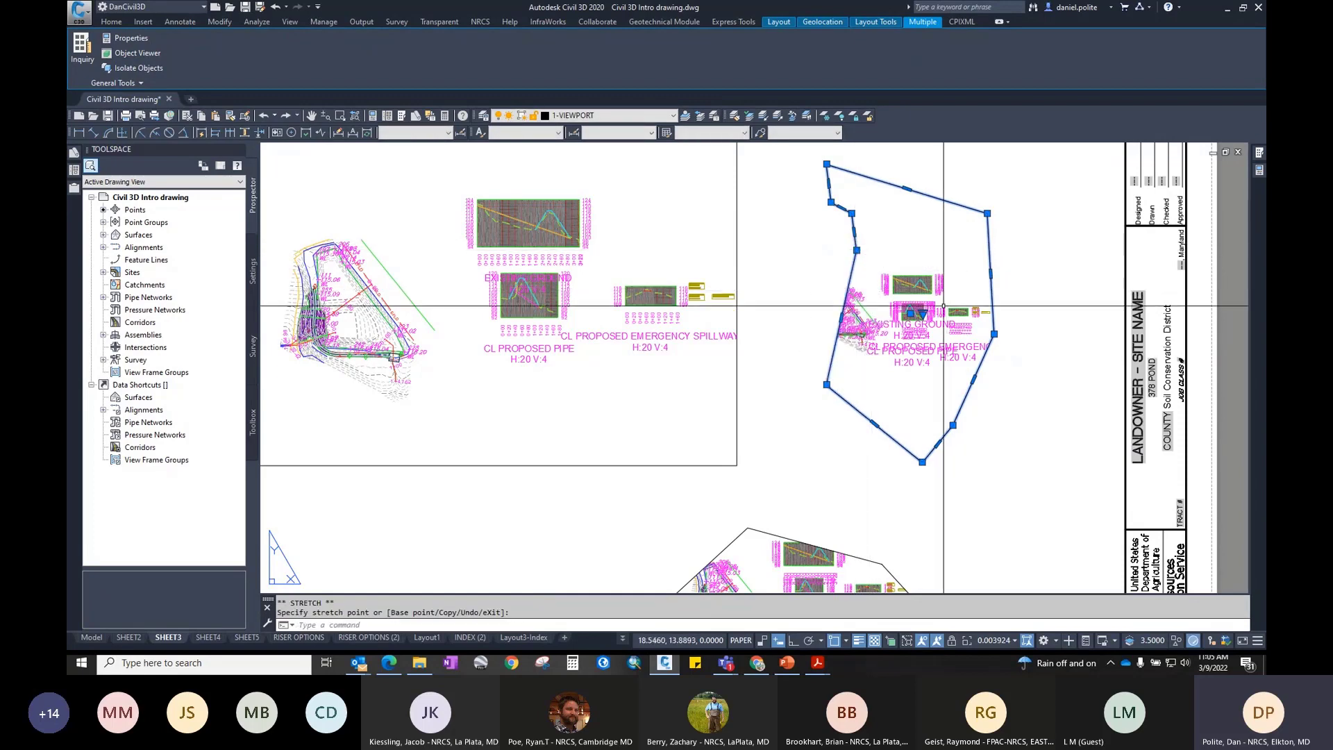
Step: Try scales of 1" = 20' and 1" = 10' on the irregular viewport beside the title block
{"action": "left_click", "coordinate": [922, 314]}
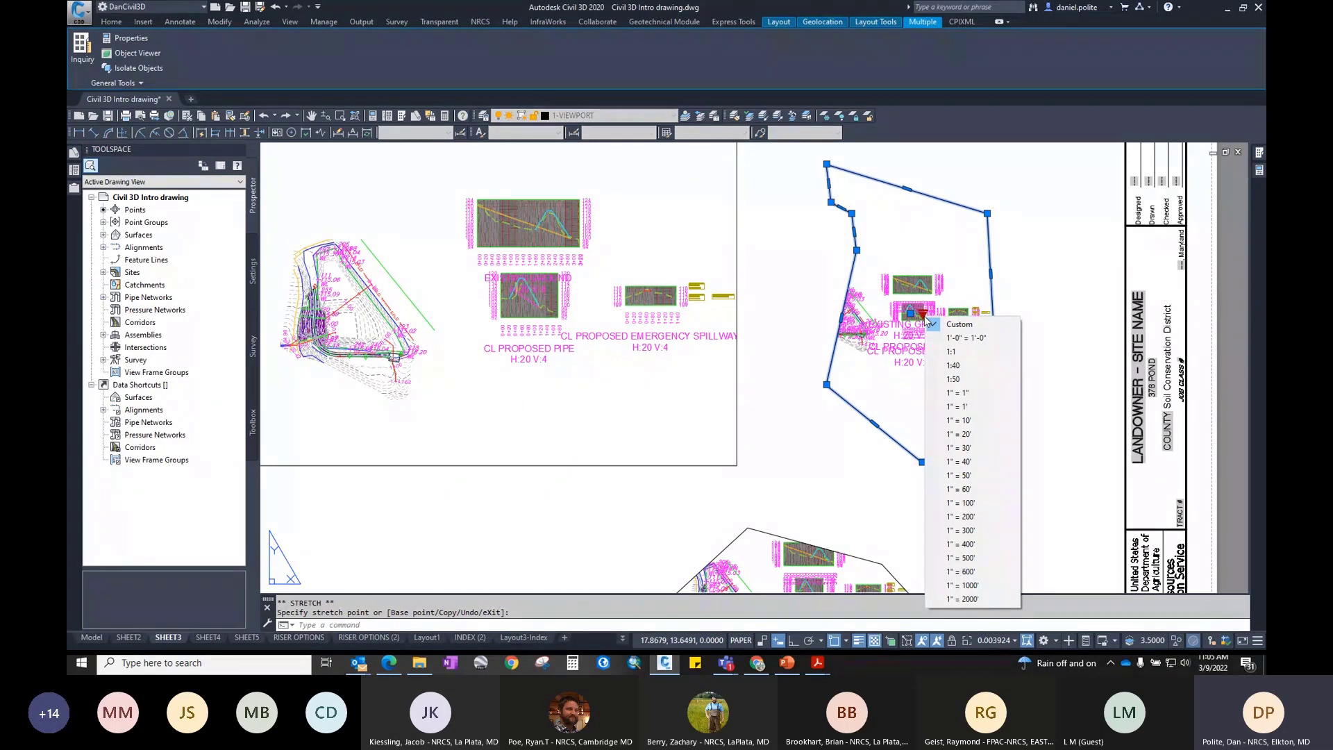
{"action": "left_click", "coordinate": [955, 435]}
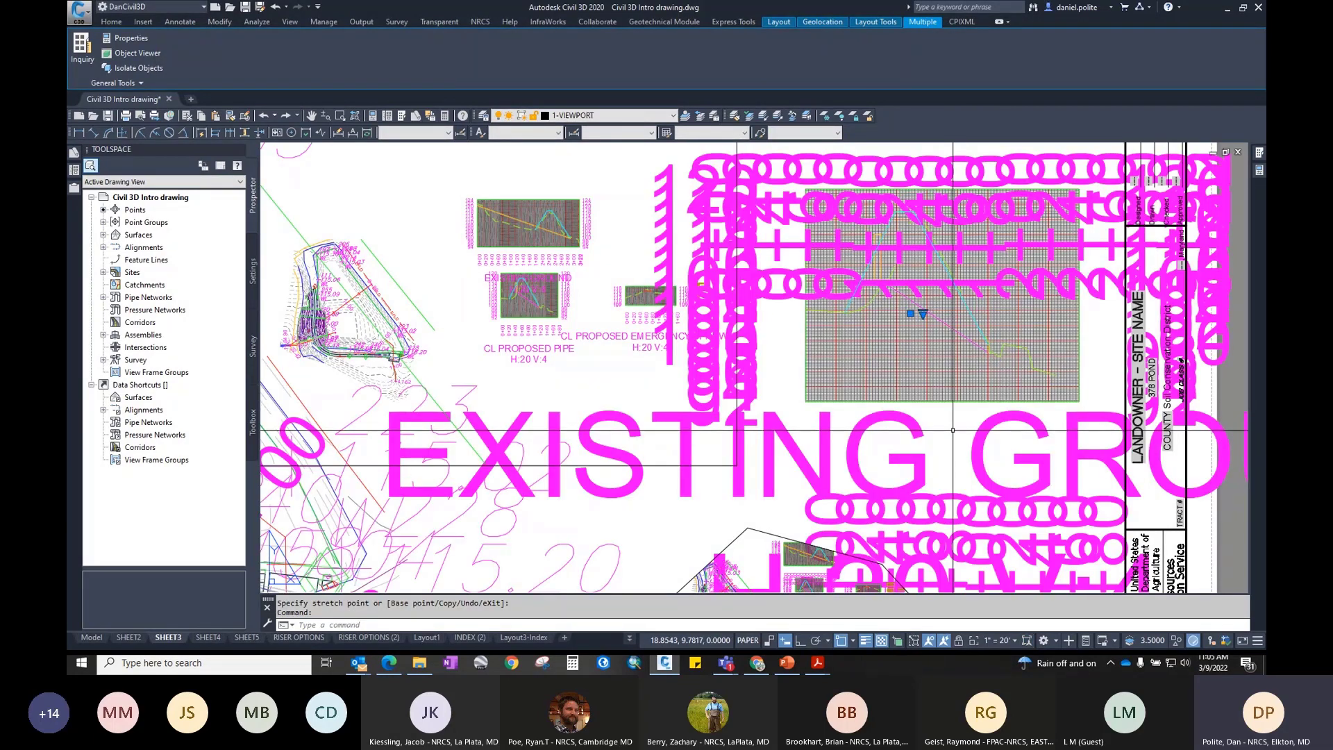
{"action": "left_click", "coordinate": [922, 314]}
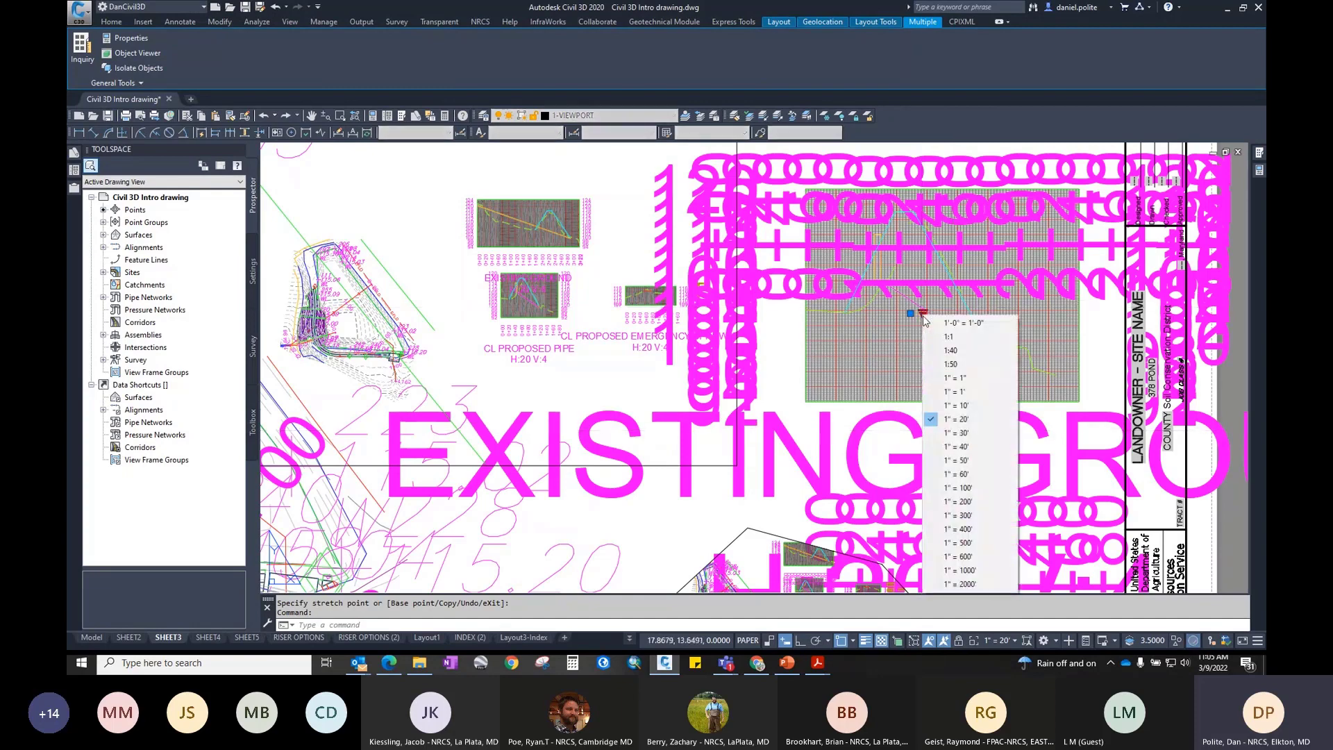
{"action": "left_click", "coordinate": [957, 406]}
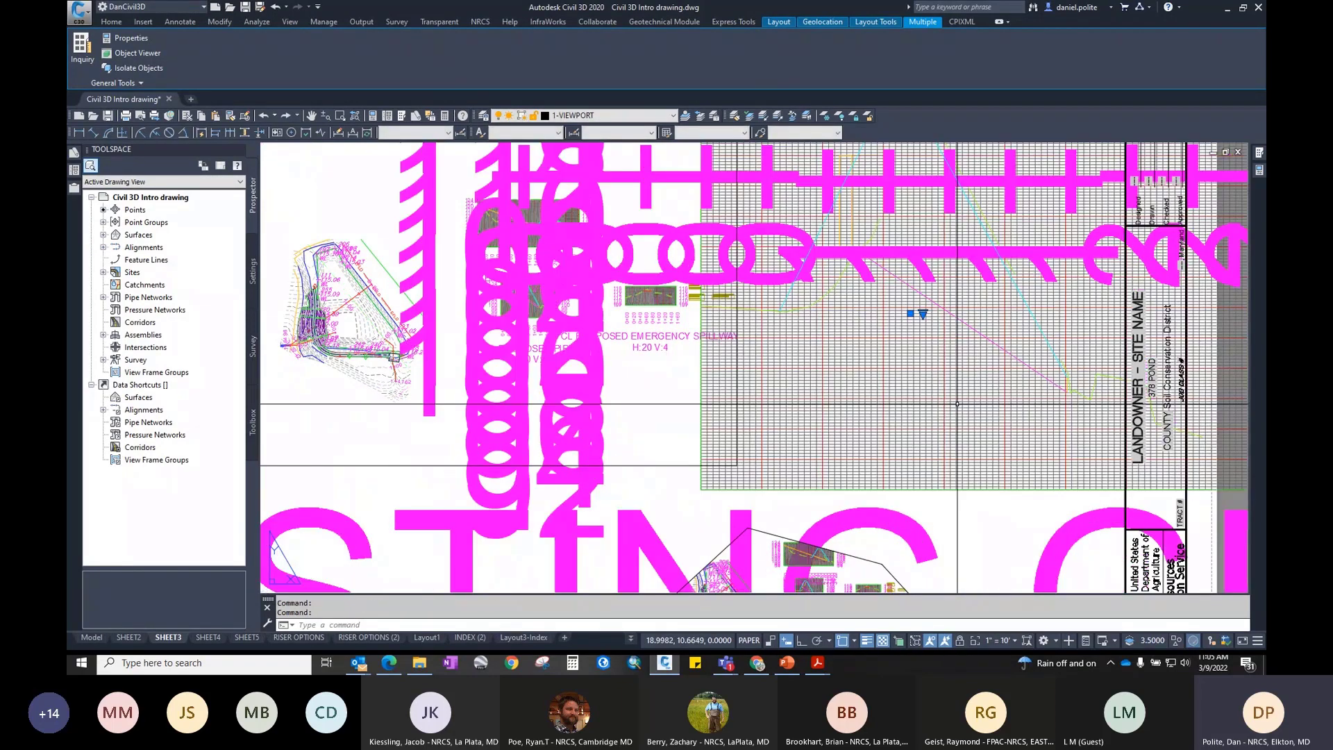
Step: Set the irregular viewport's scale to 1" = 100', deselect it and regenerate SHEET3 to update the annotation sizes
{"action": "left_click", "coordinate": [923, 314]}
{"action": "left_click", "coordinate": [956, 487]}
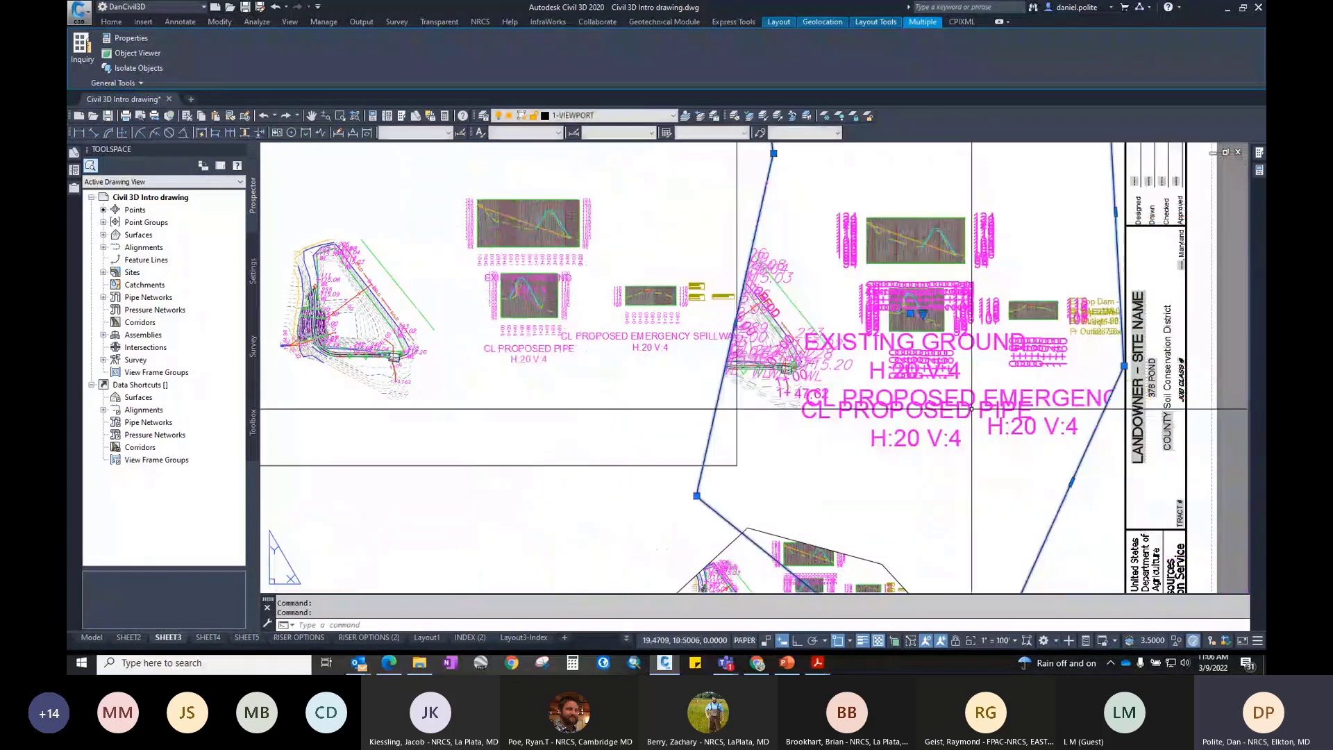
{"action": "left_click", "coordinate": [899, 167]}
{"action": "key", "text": "Escape"}
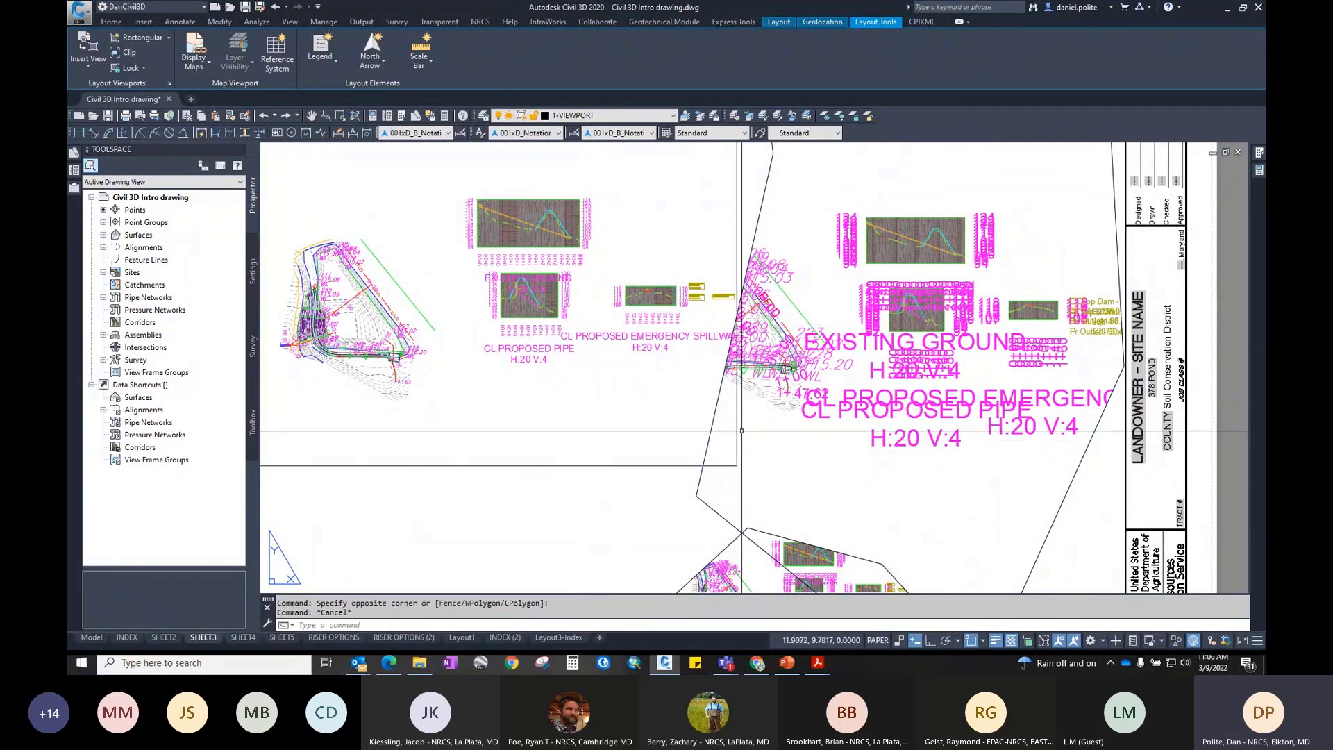
{"action": "key", "text": "Return"}
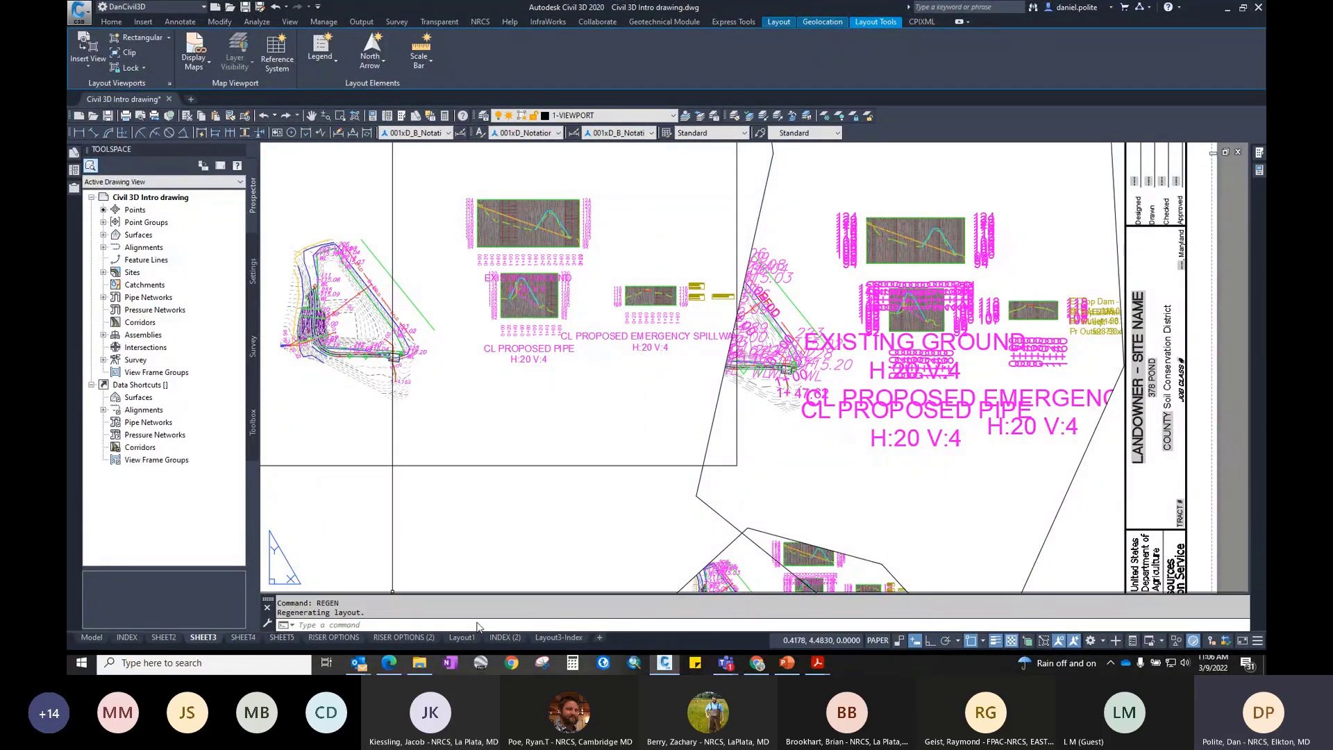
{"action": "left_click", "coordinate": [204, 637]}
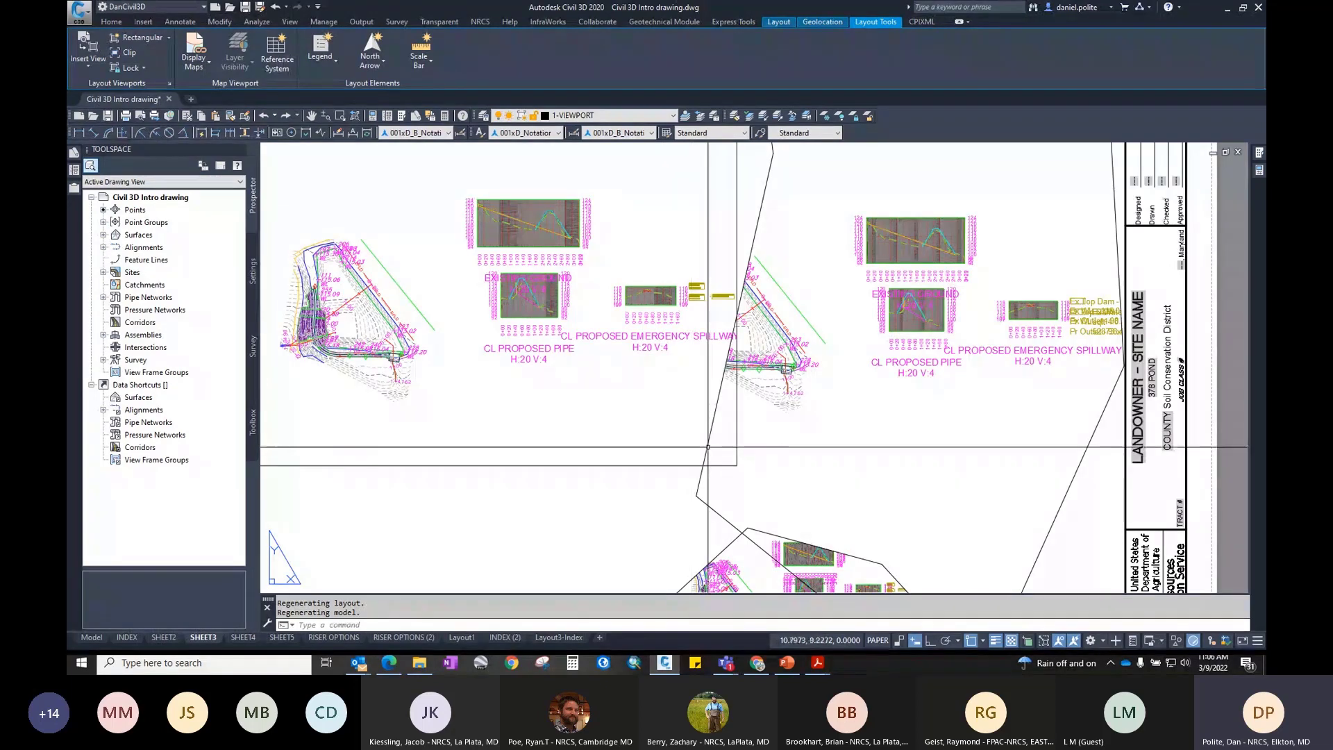
Step: Stretch the irregular viewport's lower-left vertex to the right, away from the rectangular viewport
{"action": "left_click", "coordinate": [696, 495]}
{"action": "left_click", "coordinate": [696, 496]}
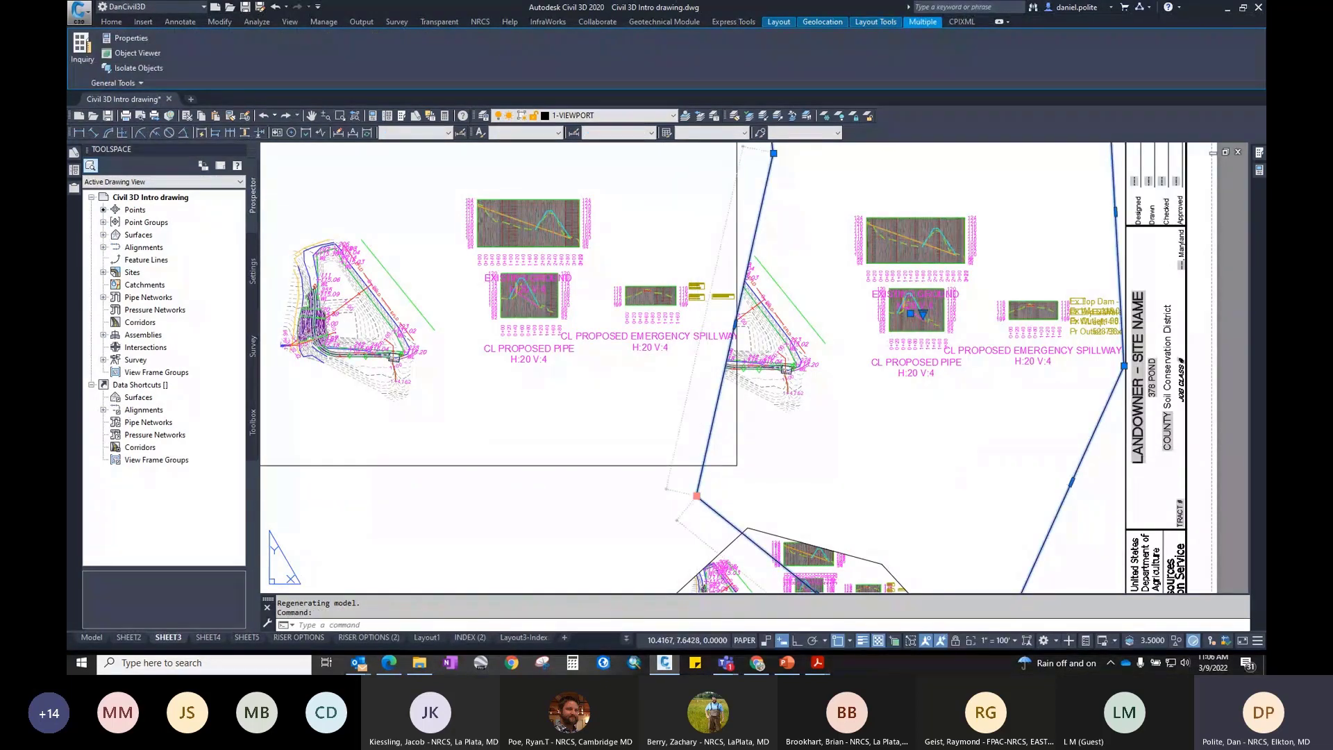
{"action": "left_click", "coordinate": [878, 418]}
Step: Set the irregular viewport's scale to 1" = 20' and refresh SHEET3 so its labels resize
{"action": "middle_click_drag", "start_coordinate": [879, 418], "coordinate": [758, 416]}
{"action": "middle_click_drag", "start_coordinate": [796, 328], "coordinate": [723, 340]}
{"action": "scroll", "coordinate": [719, 333], "scroll_direction": "up", "scroll_amount": 2}
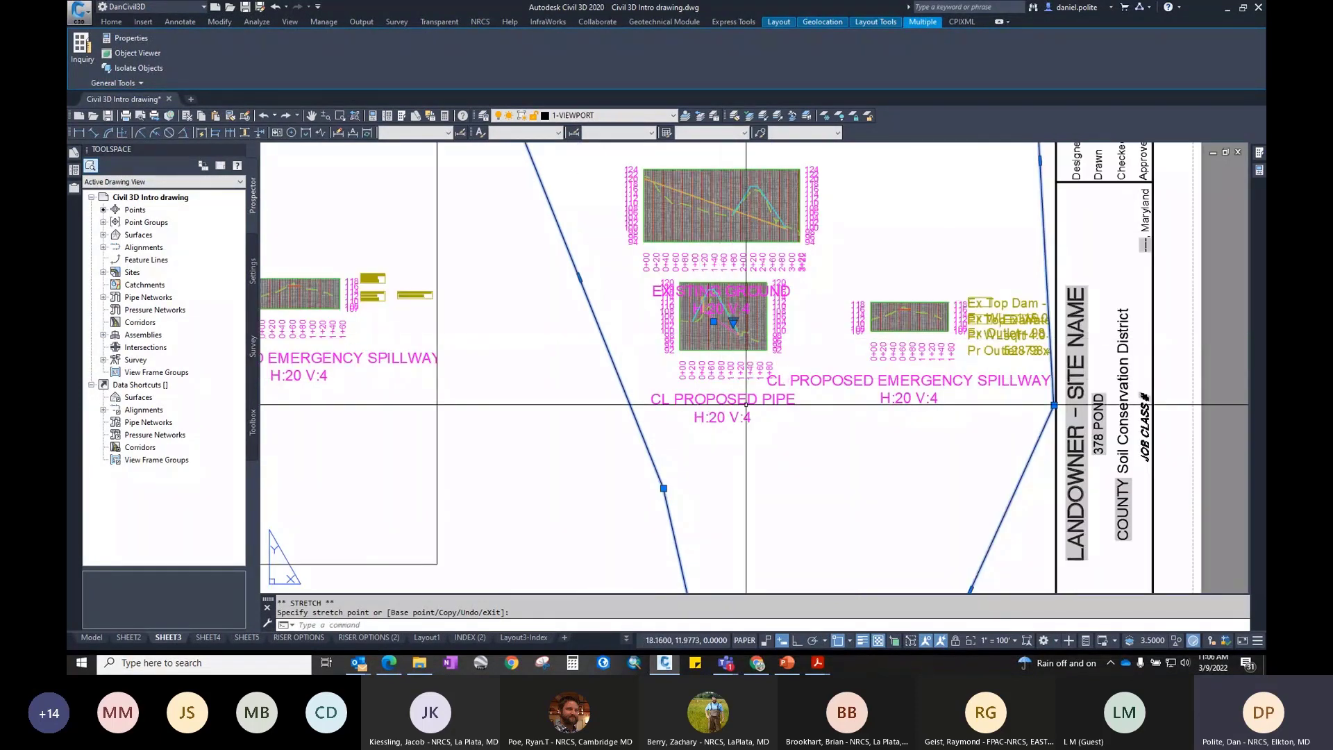
{"action": "left_click", "coordinate": [733, 323]}
{"action": "left_click", "coordinate": [766, 428]}
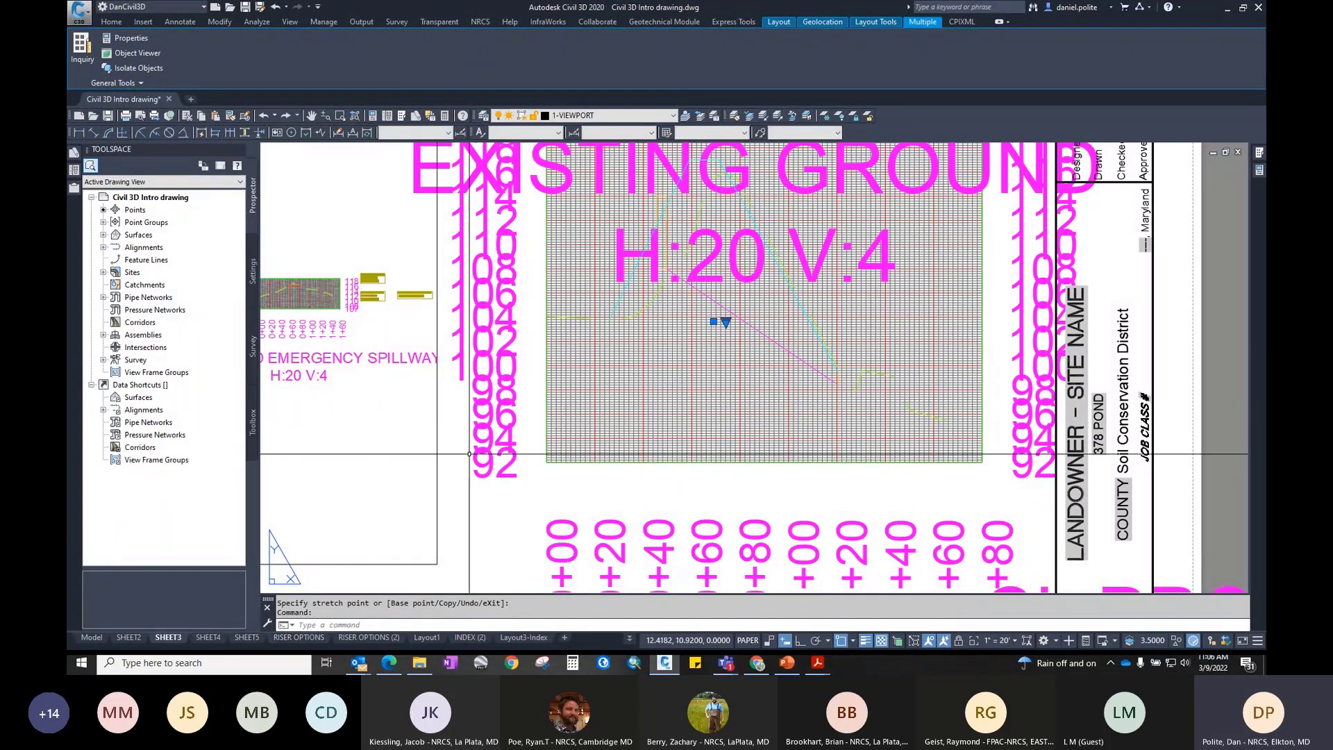
{"action": "key", "text": "Escape"}
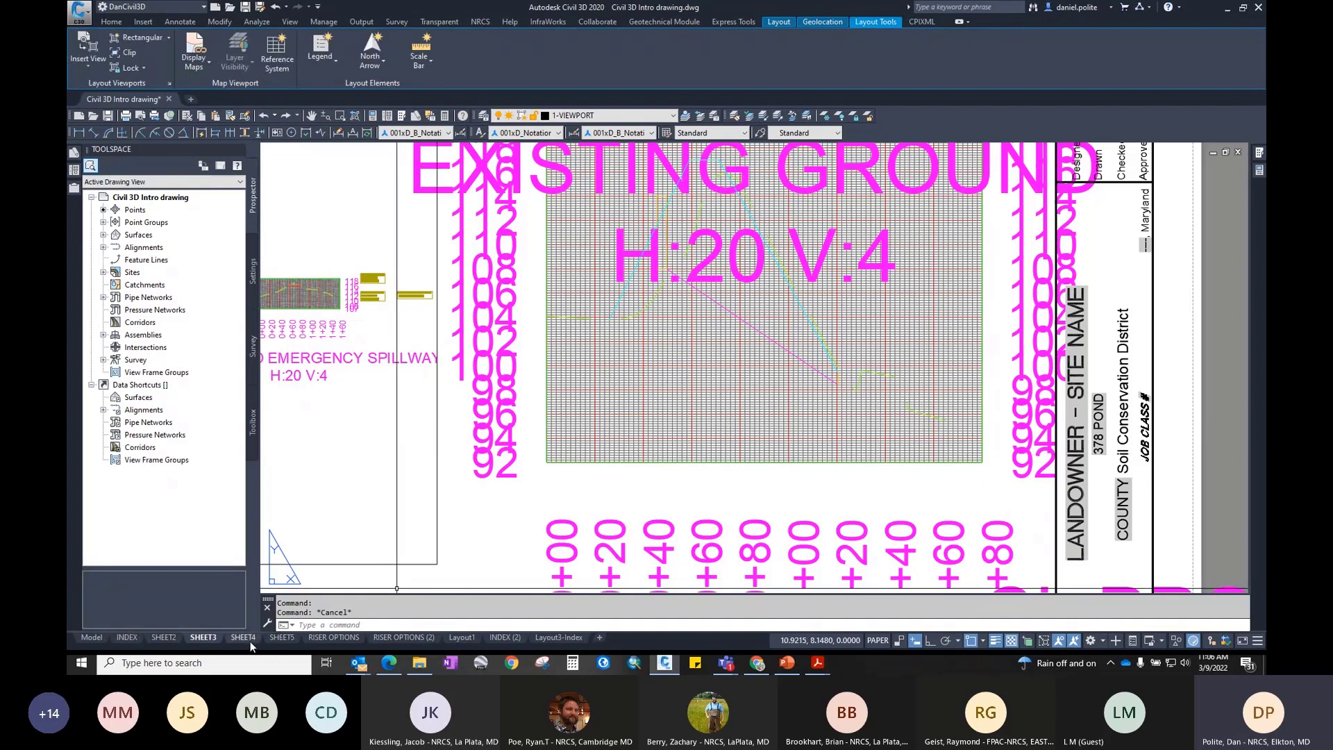
{"action": "left_click", "coordinate": [207, 637]}
{"action": "left_click", "coordinate": [205, 637]}
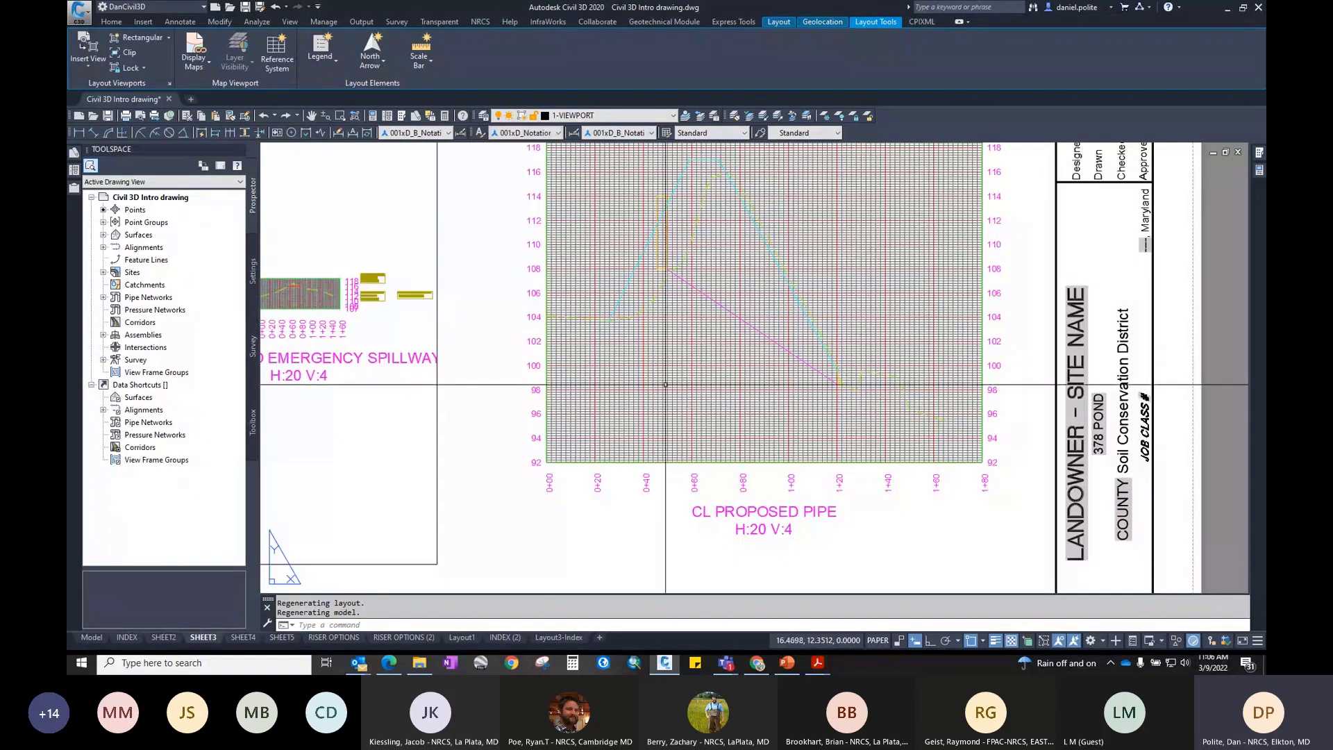
Step: Stretch two lower vertices of the enlarged irregular viewport onto the sheet, around the upper-right side of the small polygonal viewport
{"action": "scroll", "coordinate": [811, 350], "scroll_direction": "down", "scroll_amount": 6}
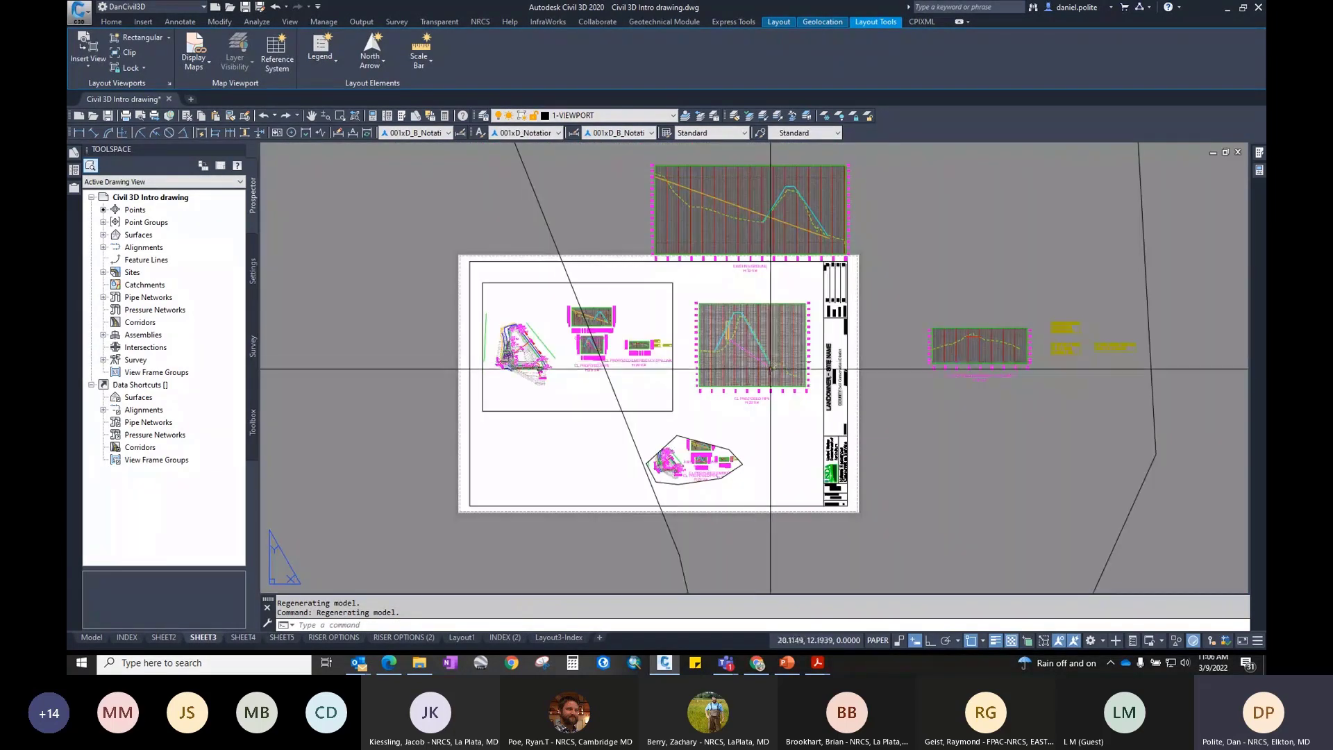
{"action": "scroll", "coordinate": [894, 351], "scroll_direction": "down", "scroll_amount": 2}
{"action": "left_click", "coordinate": [987, 301]}
{"action": "left_click", "coordinate": [945, 278]}
{"action": "middle_click_drag", "start_coordinate": [854, 514], "coordinate": [827, 422]}
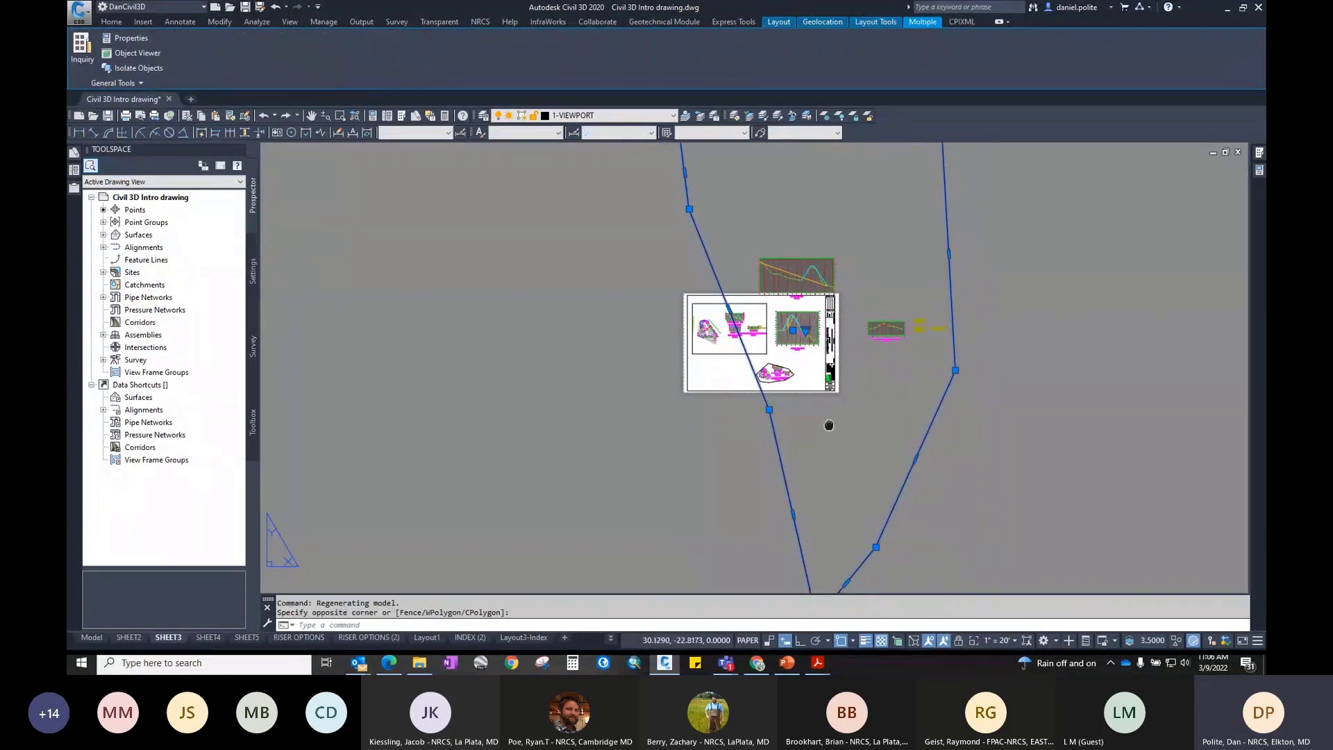
{"action": "left_click", "coordinate": [794, 544]}
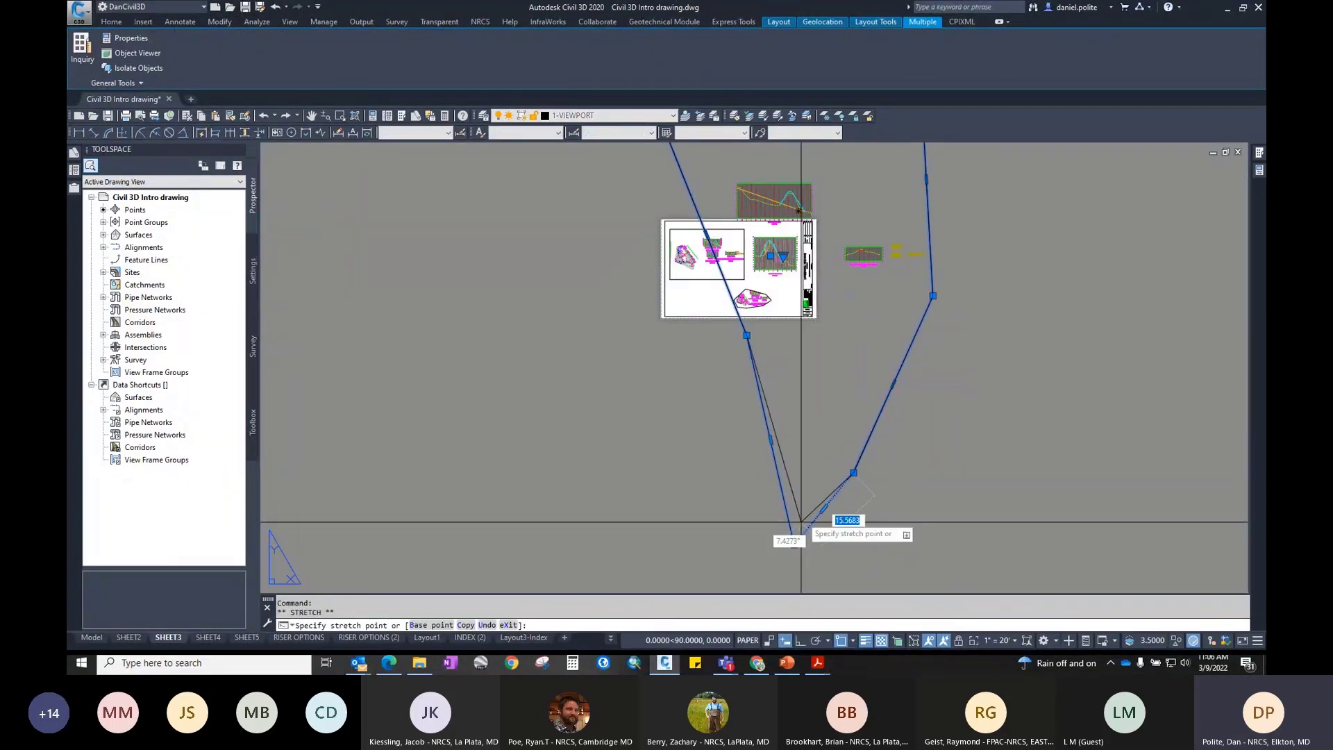
{"action": "scroll", "coordinate": [797, 335], "scroll_direction": "up", "scroll_amount": 4}
{"action": "left_click", "coordinate": [773, 241]}
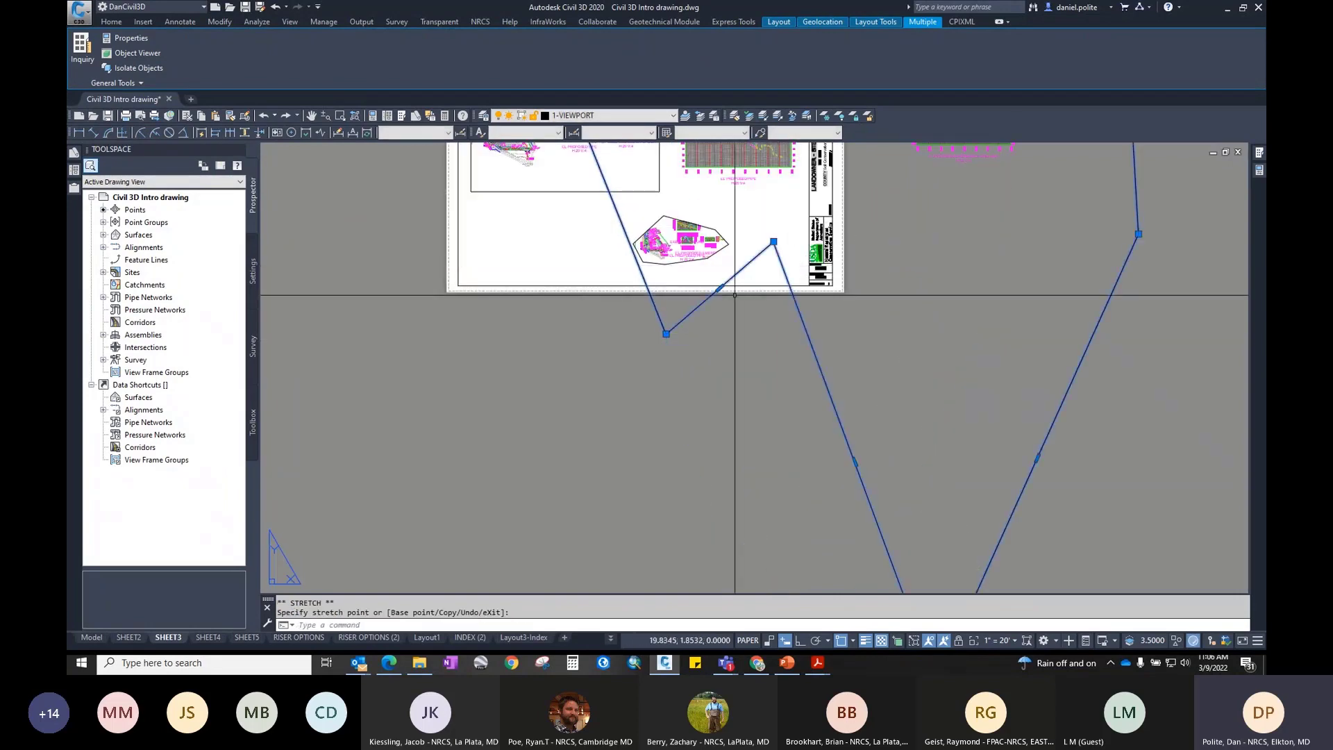
{"action": "left_click", "coordinate": [665, 334]}
{"action": "left_click", "coordinate": [690, 196]}
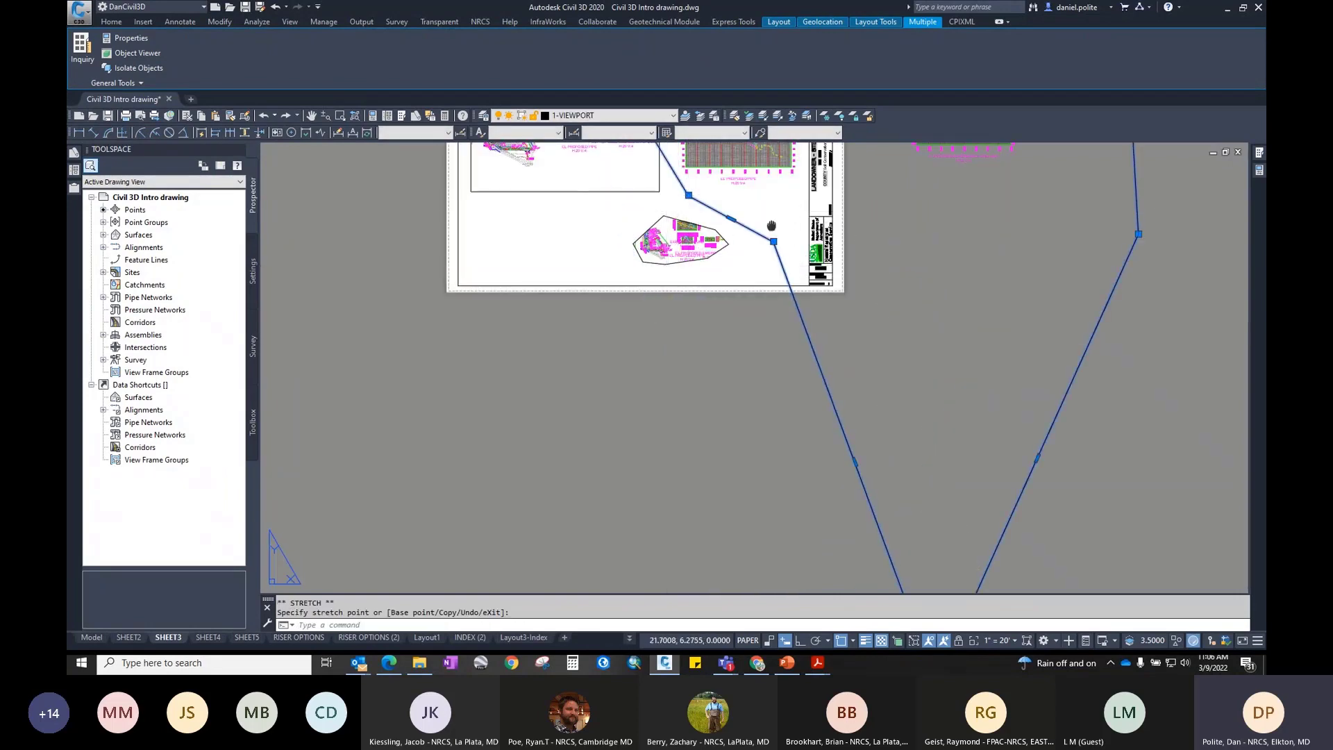
Step: Stretch the irregular viewport's bottom and lower-right vertices onto the sheet beside the title block, and deselect the viewport
{"action": "scroll", "coordinate": [626, 414], "scroll_direction": "down", "scroll_amount": 2}
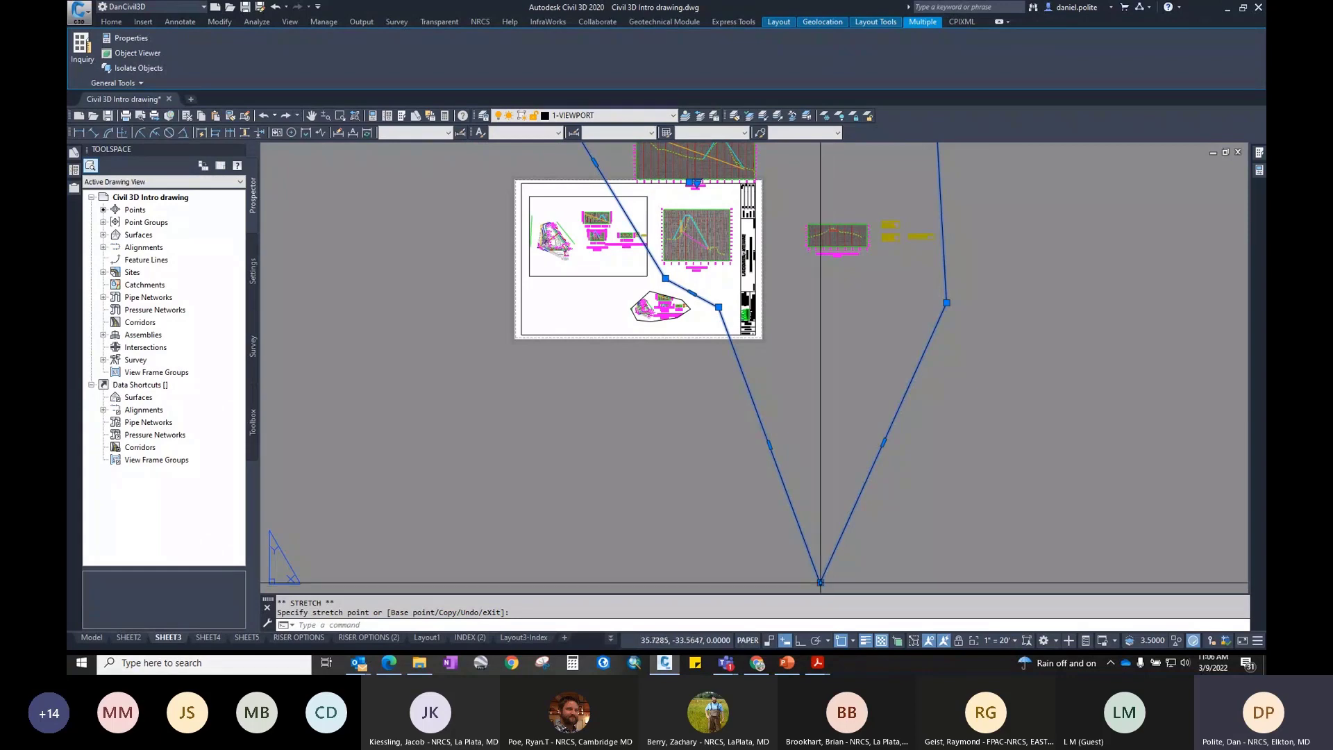
{"action": "left_click", "coordinate": [946, 303]}
{"action": "scroll", "coordinate": [750, 332], "scroll_direction": "up", "scroll_amount": 4}
{"action": "left_click", "coordinate": [701, 229]}
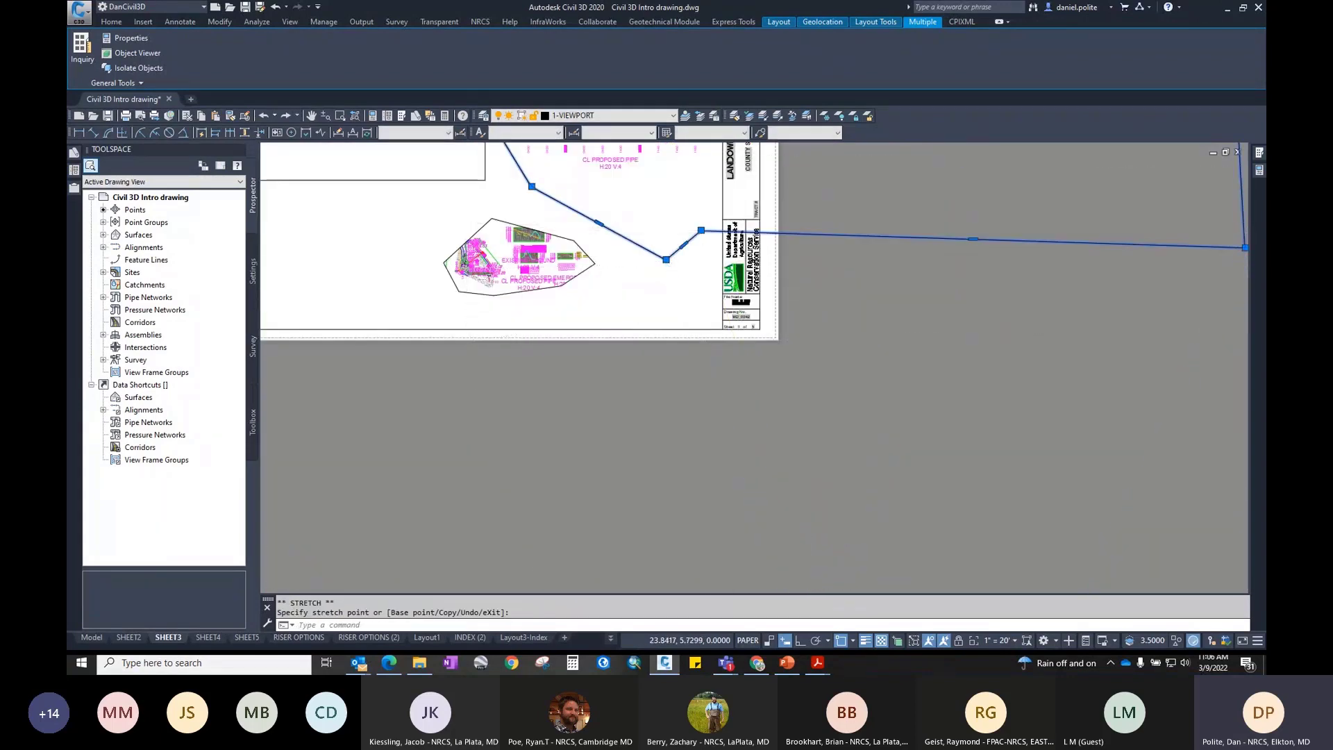
{"action": "scroll", "coordinate": [722, 353], "scroll_direction": "down", "scroll_amount": 2}
{"action": "middle_click_drag", "start_coordinate": [723, 352], "coordinate": [729, 608]}
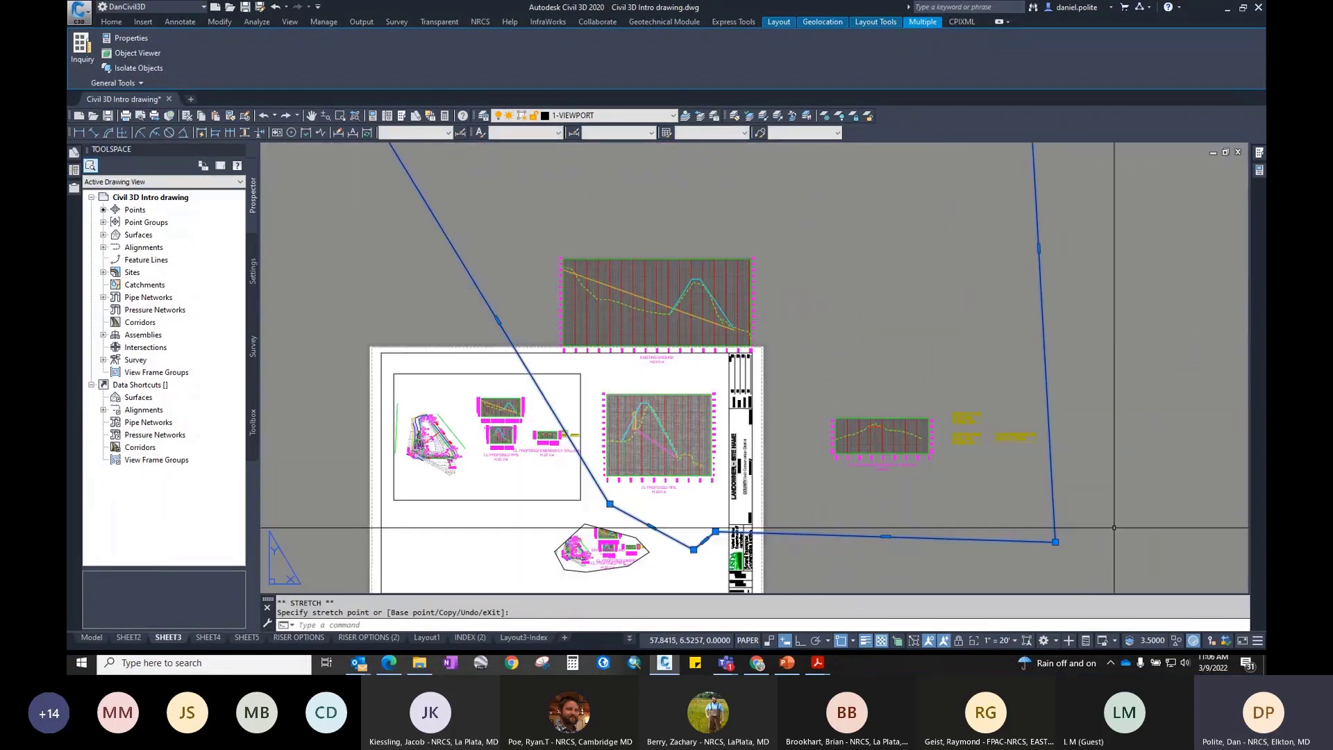
{"action": "left_click", "coordinate": [1055, 542]}
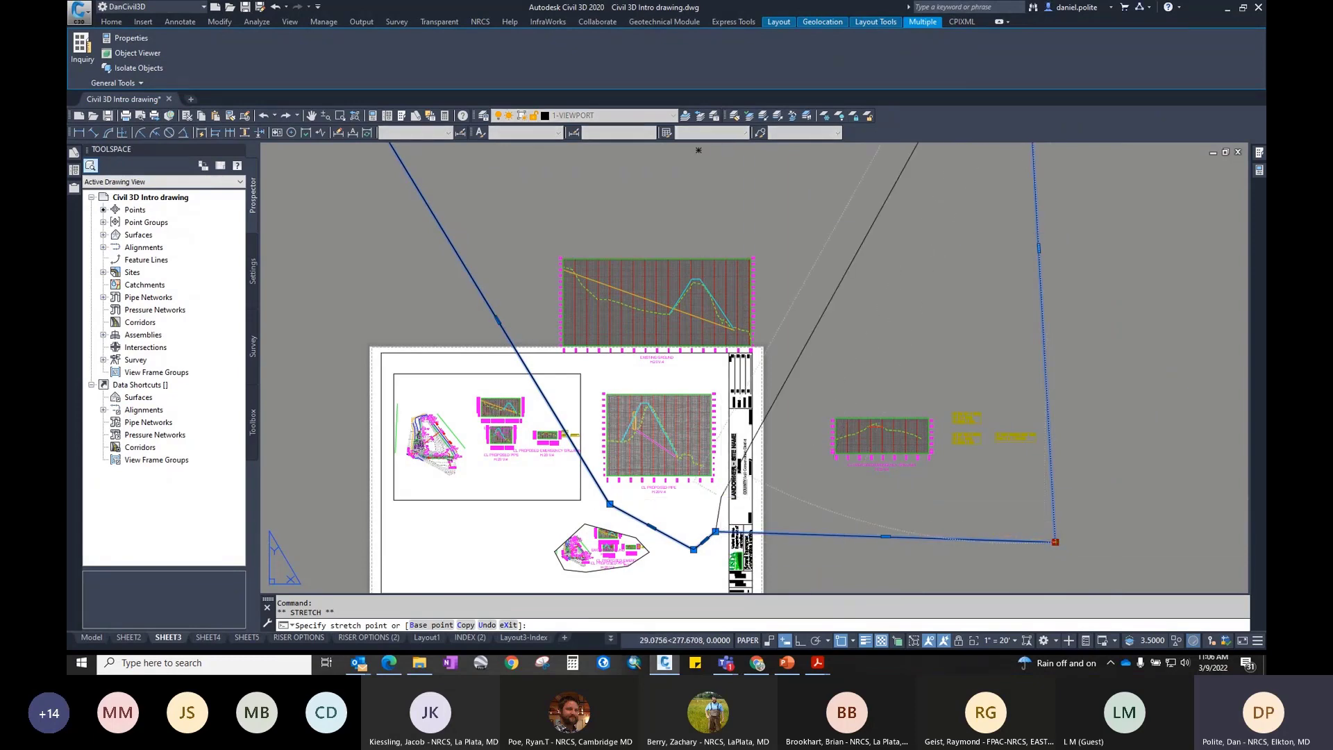
{"action": "scroll", "coordinate": [900, 166], "scroll_direction": "down", "scroll_amount": 2}
{"action": "mouse_move", "coordinate": [900, 166]}
{"action": "middle_mouse_down"}
{"action": "mouse_move", "coordinate": [839, 427]}
{"action": "mouse_move", "coordinate": [860, 219]}
{"action": "middle_mouse_up"}
{"action": "key", "text": "Escape"}
{"action": "scroll", "coordinate": [681, 320], "scroll_direction": "up", "scroll_amount": 4}
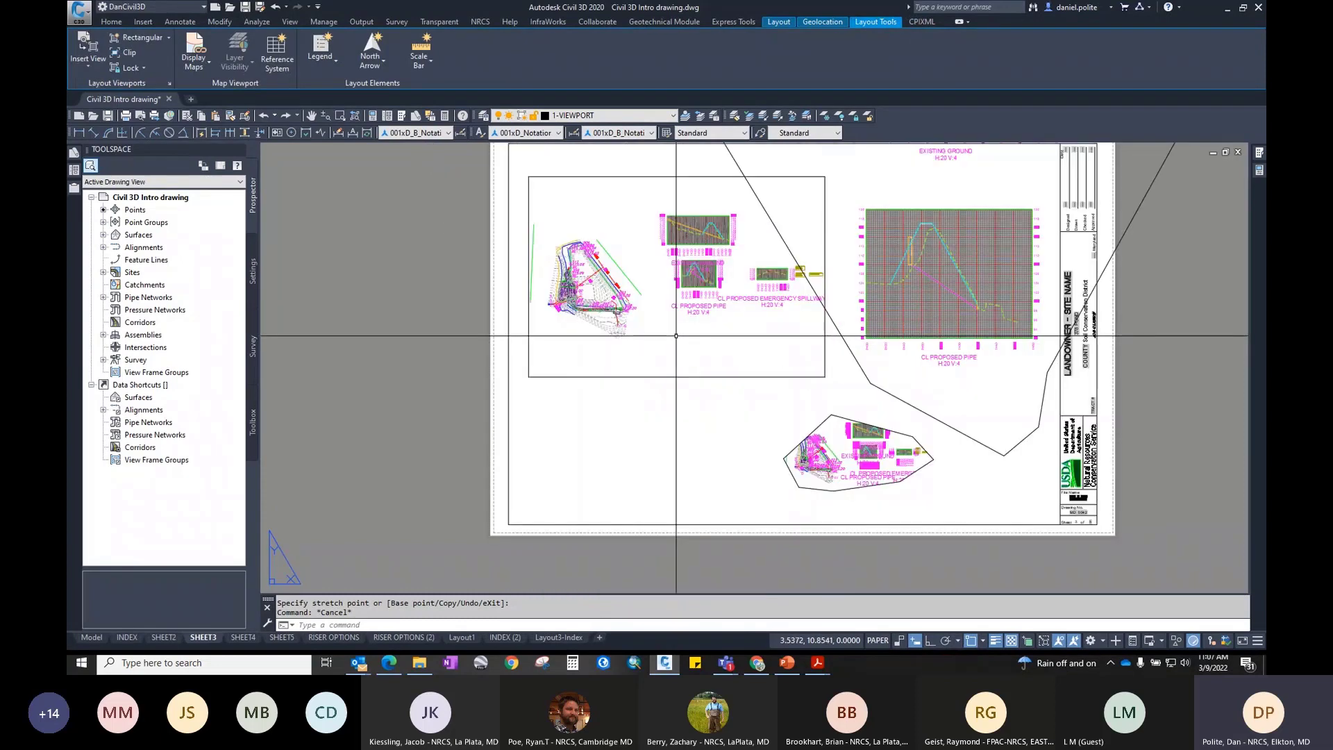
Step: Resize the rectangular viewport several times by stretching its upper-right corner to different widths and heights
{"action": "middle_click_drag", "start_coordinate": [702, 321], "coordinate": [615, 401]}
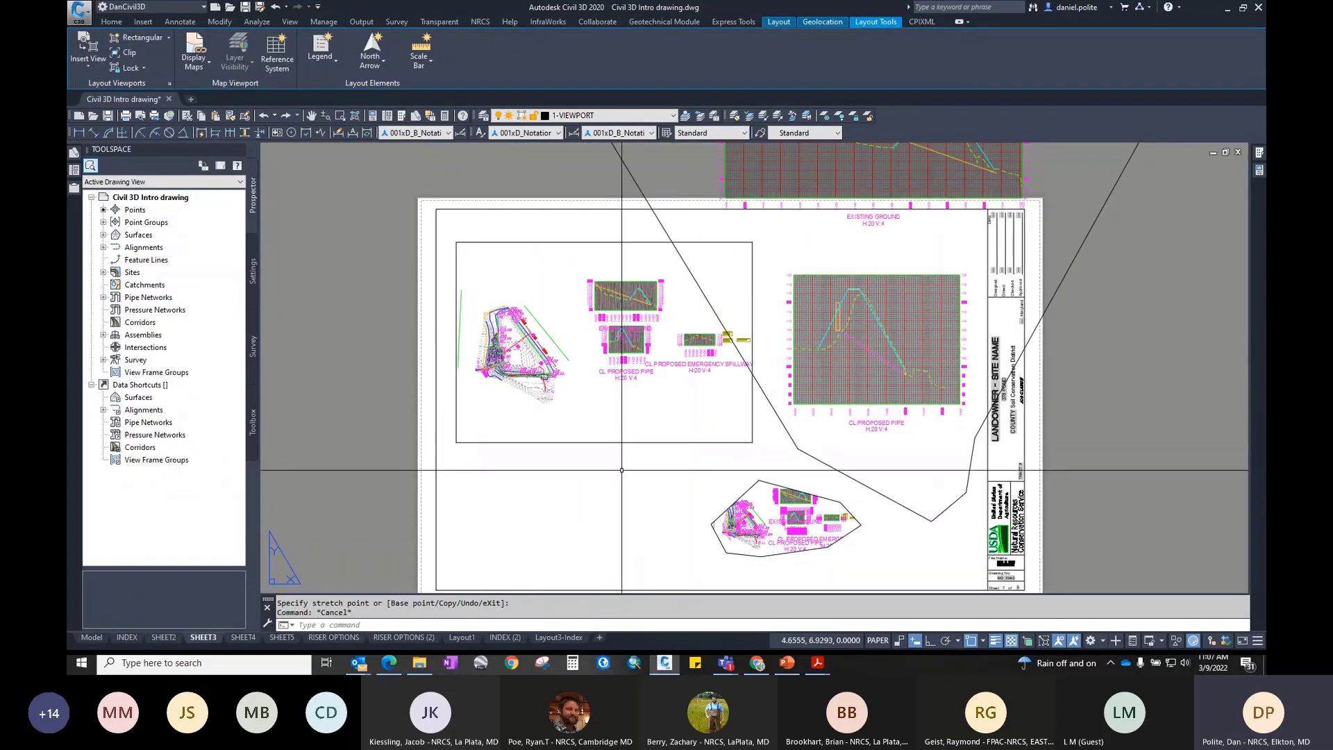
{"action": "left_click", "coordinate": [631, 441]}
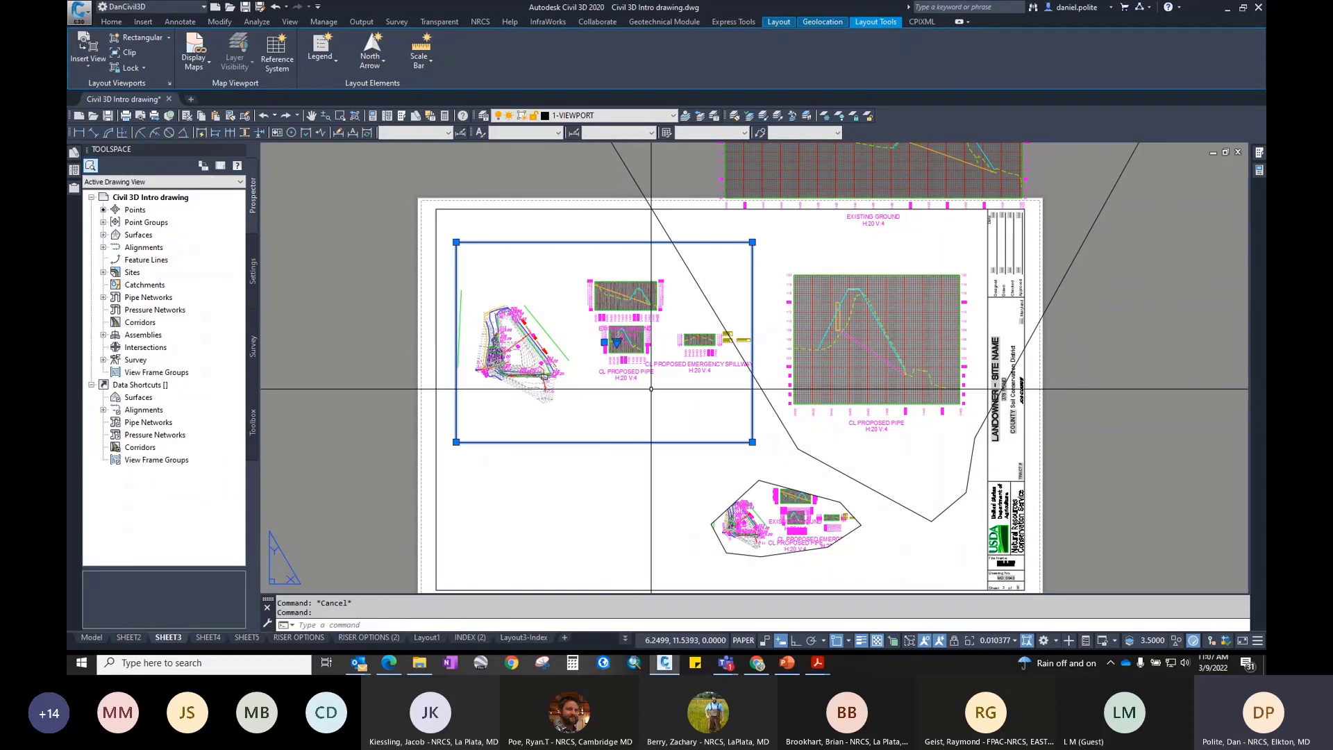
{"action": "left_click", "coordinate": [752, 242]}
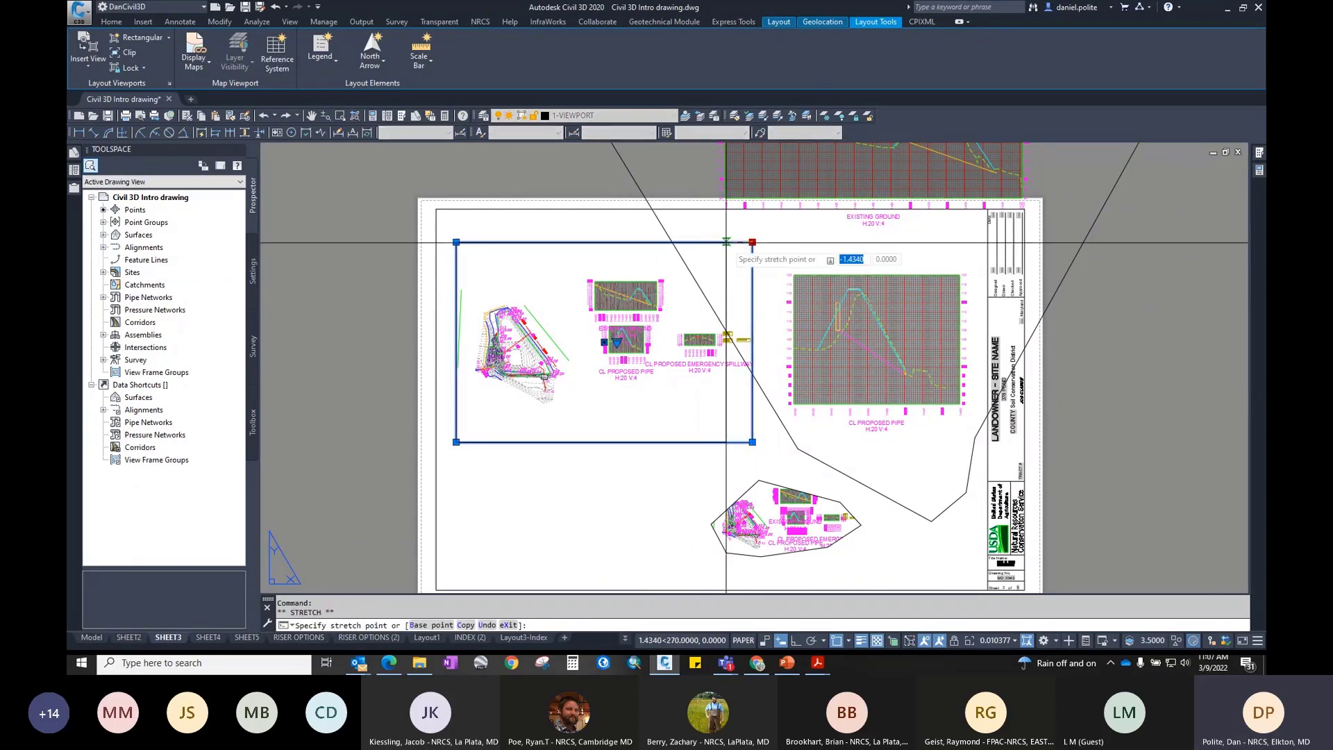
{"action": "left_click", "coordinate": [591, 242]}
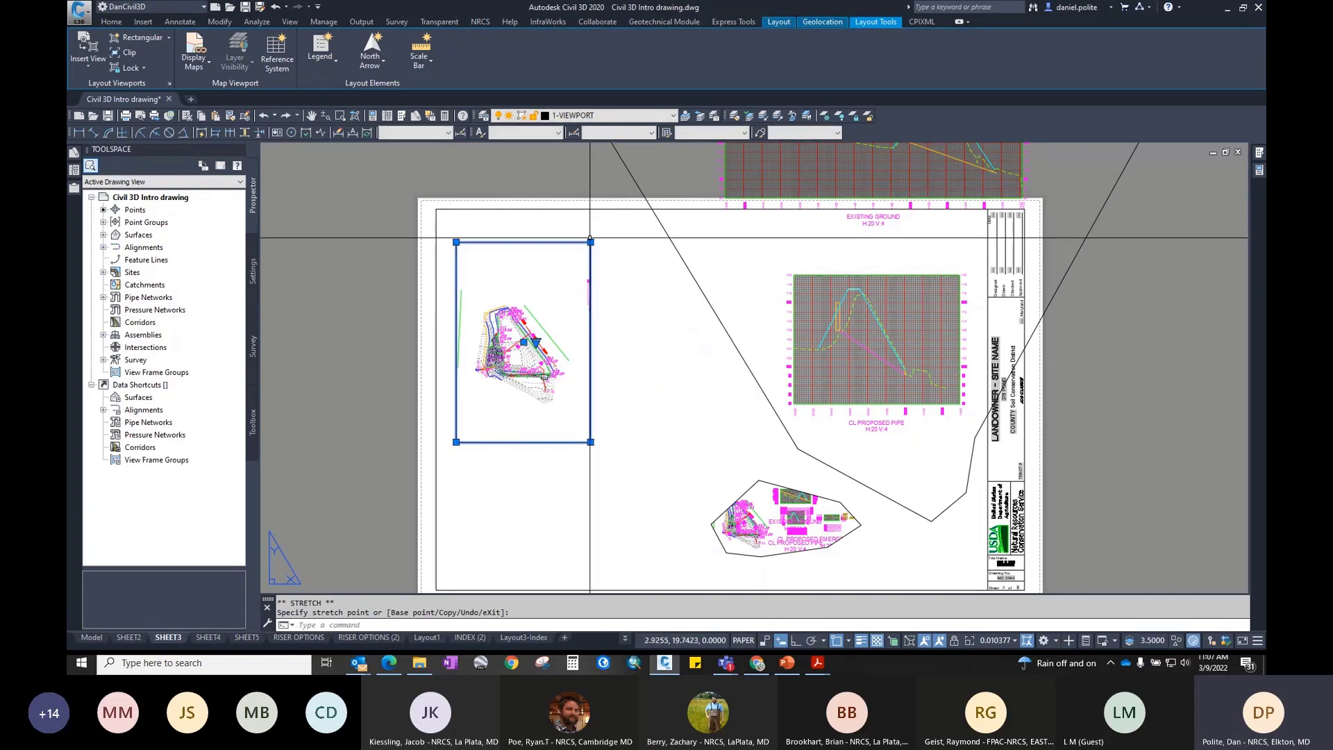
{"action": "left_click", "coordinate": [591, 242]}
{"action": "left_click", "coordinate": [656, 269]}
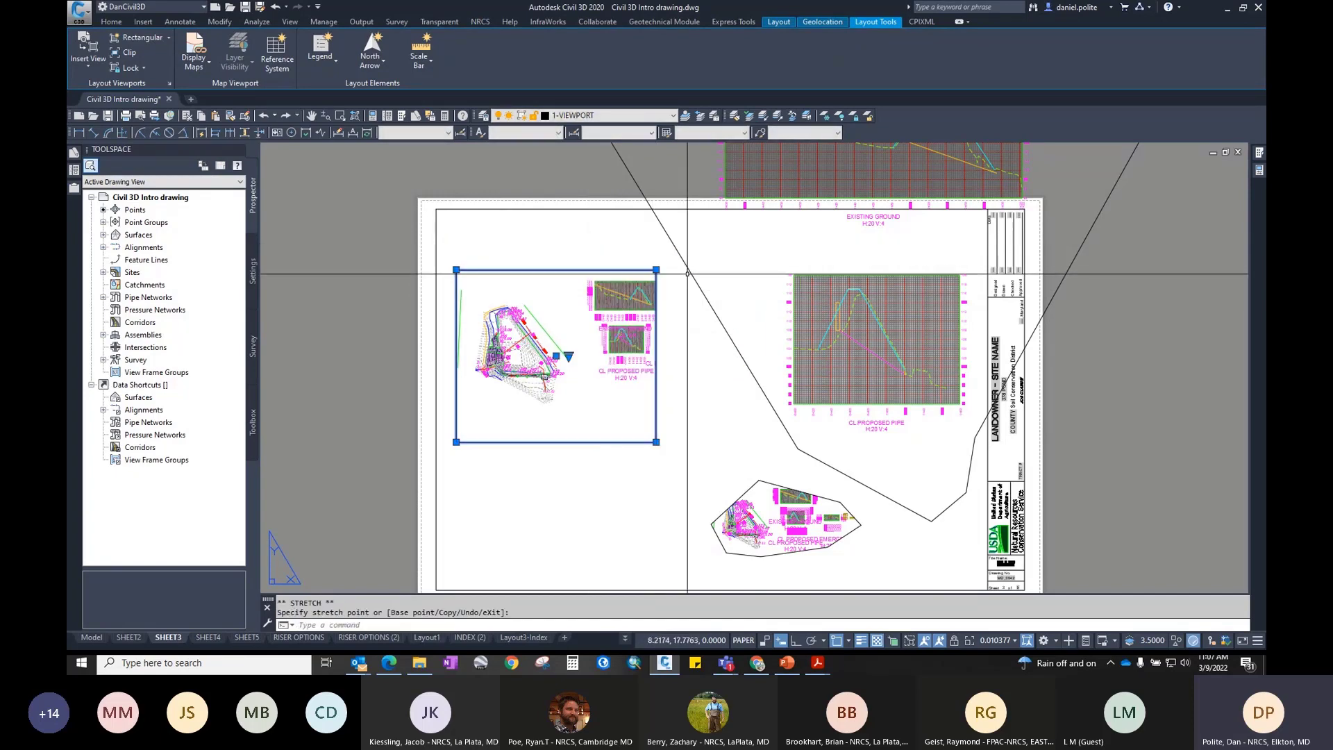
{"action": "left_click", "coordinate": [656, 270]}
{"action": "left_click", "coordinate": [640, 220]}
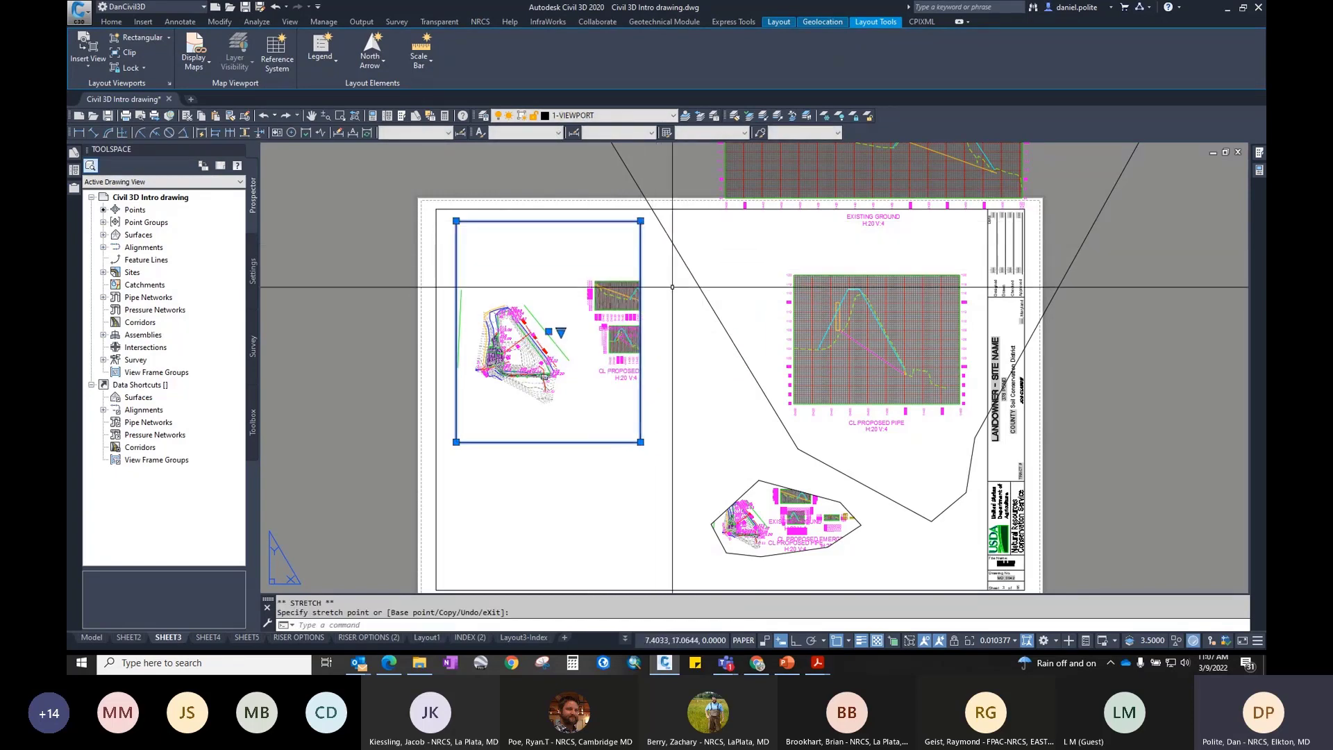
{"action": "left_click", "coordinate": [640, 221]}
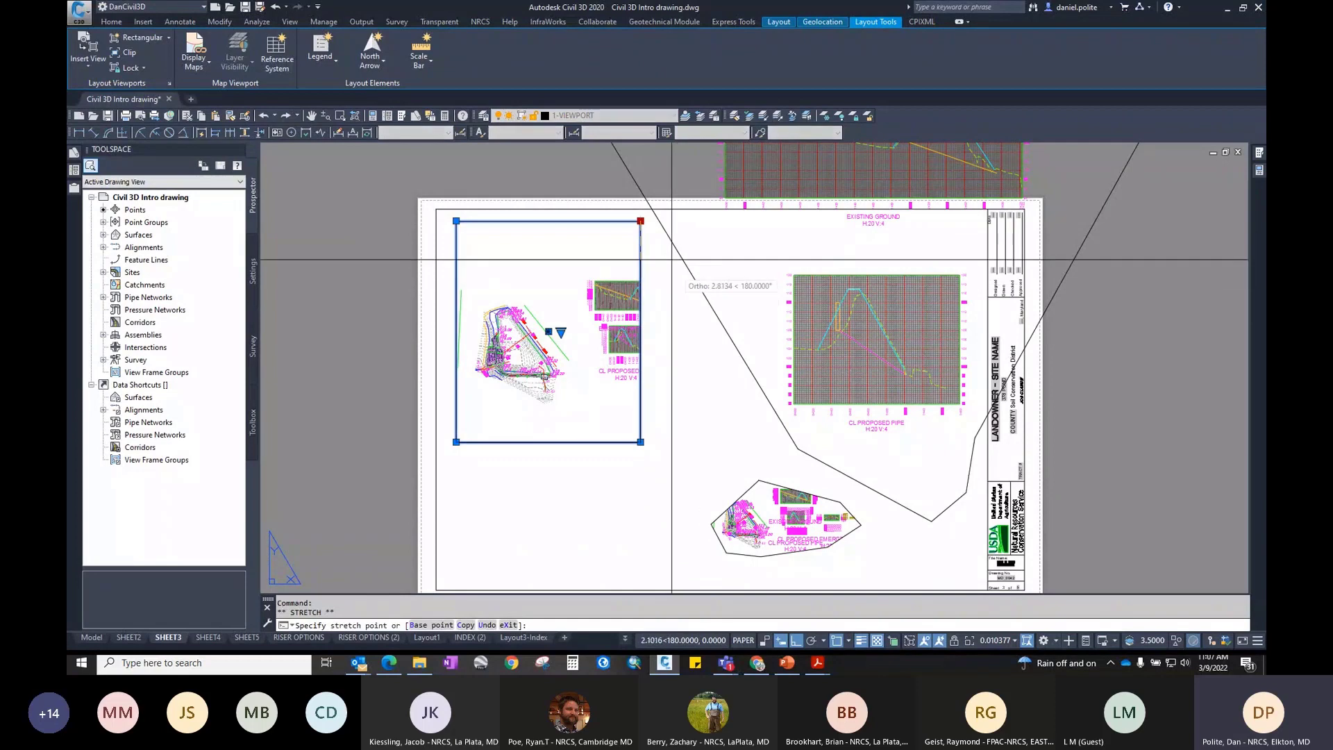
{"action": "left_click", "coordinate": [754, 223]}
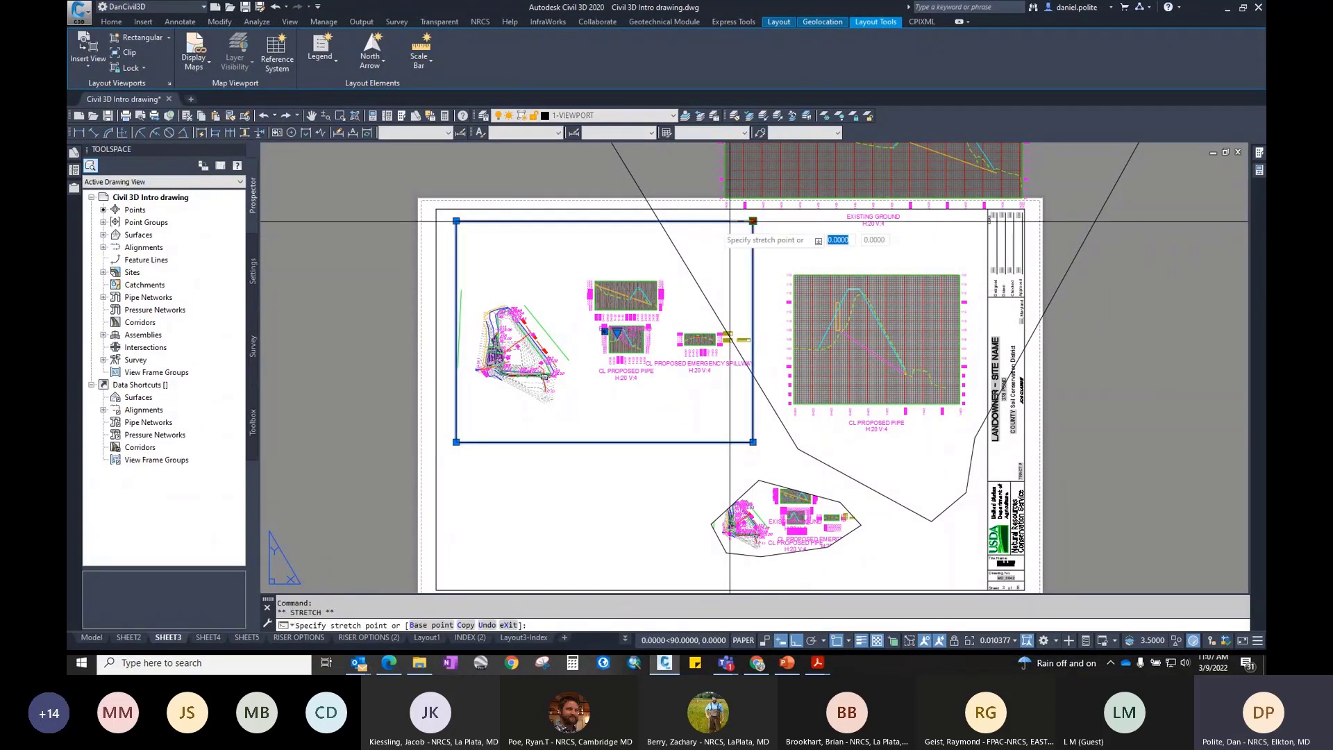
{"action": "left_click", "coordinate": [616, 223]}
Step: Turn off Ortho and object snap, and stretch the rectangular viewport's upper-right corner down and to the right
{"action": "key", "text": "F8"}
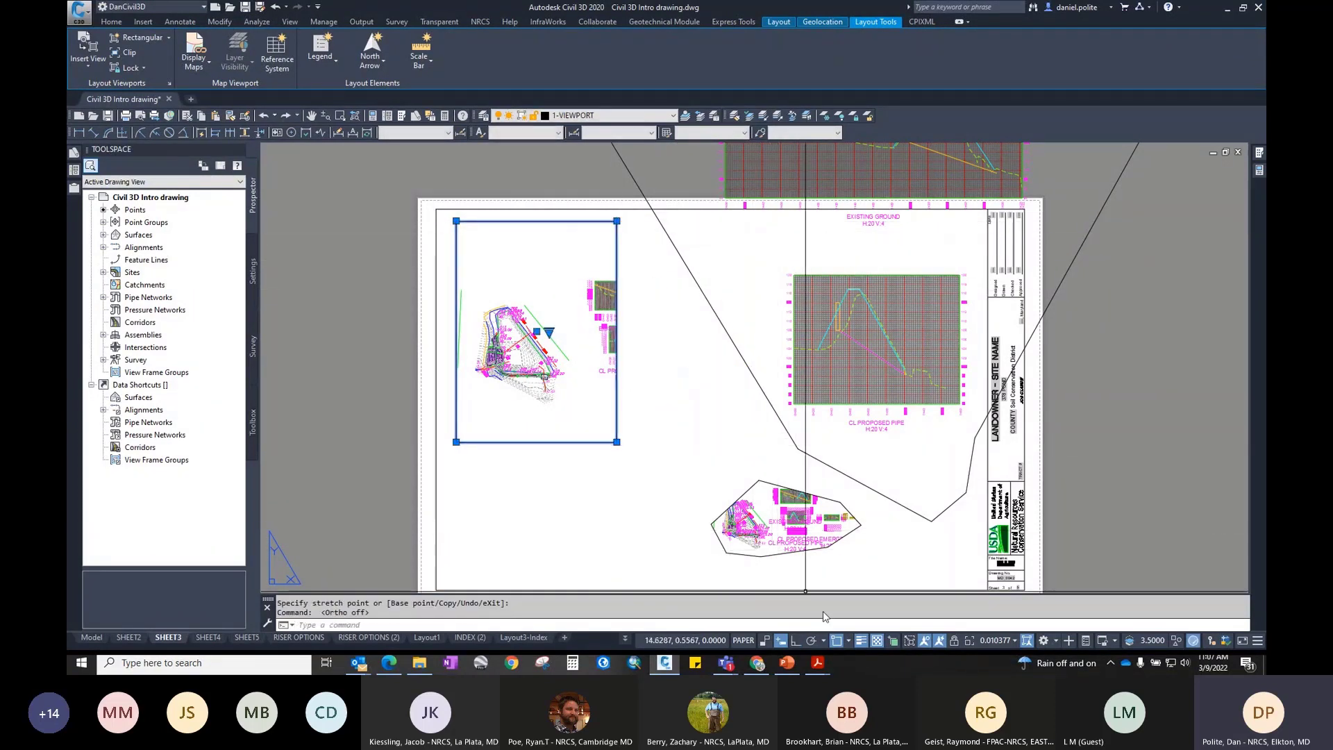
{"action": "left_click", "coordinate": [848, 641]}
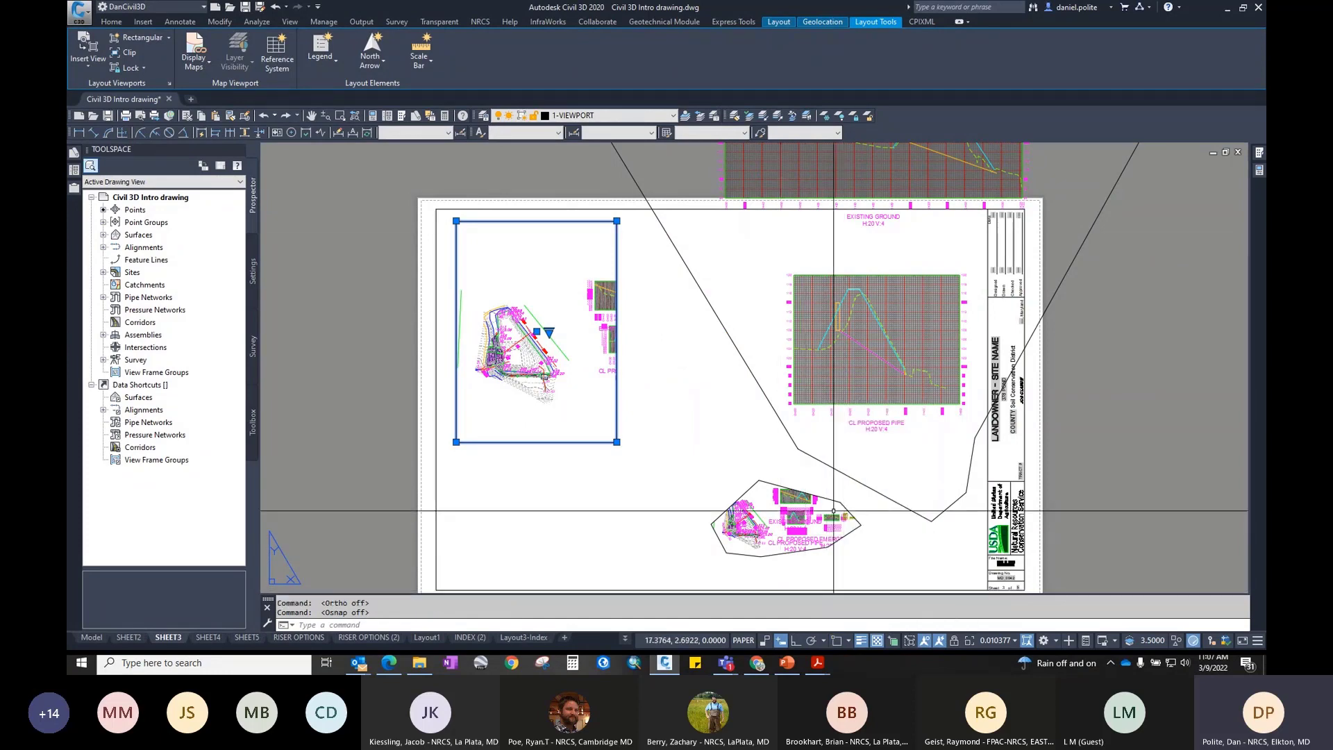
{"action": "left_click", "coordinate": [617, 221]}
{"action": "left_click", "coordinate": [656, 286]}
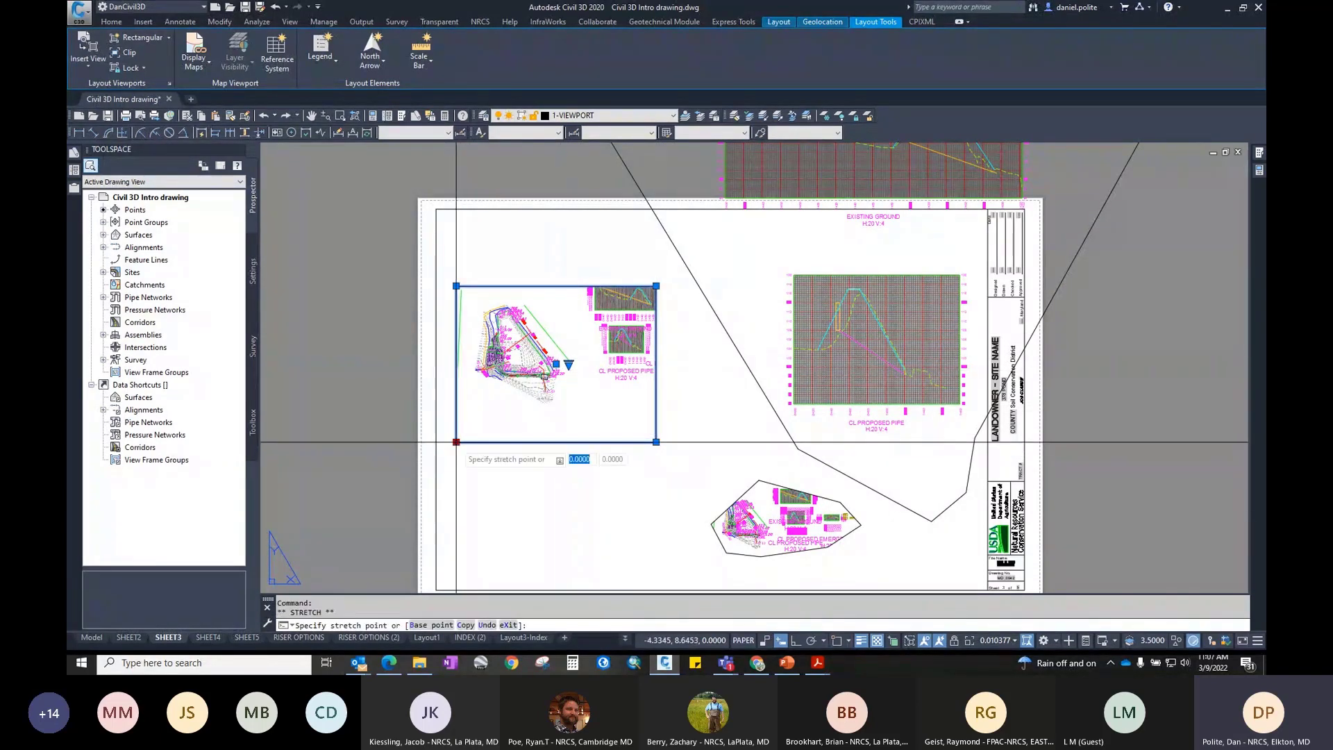
Step: Reshape the rectangular viewport by stretching its lower-left and upper-right corners so the whole site plan is framed
{"action": "left_click", "coordinate": [494, 432]}
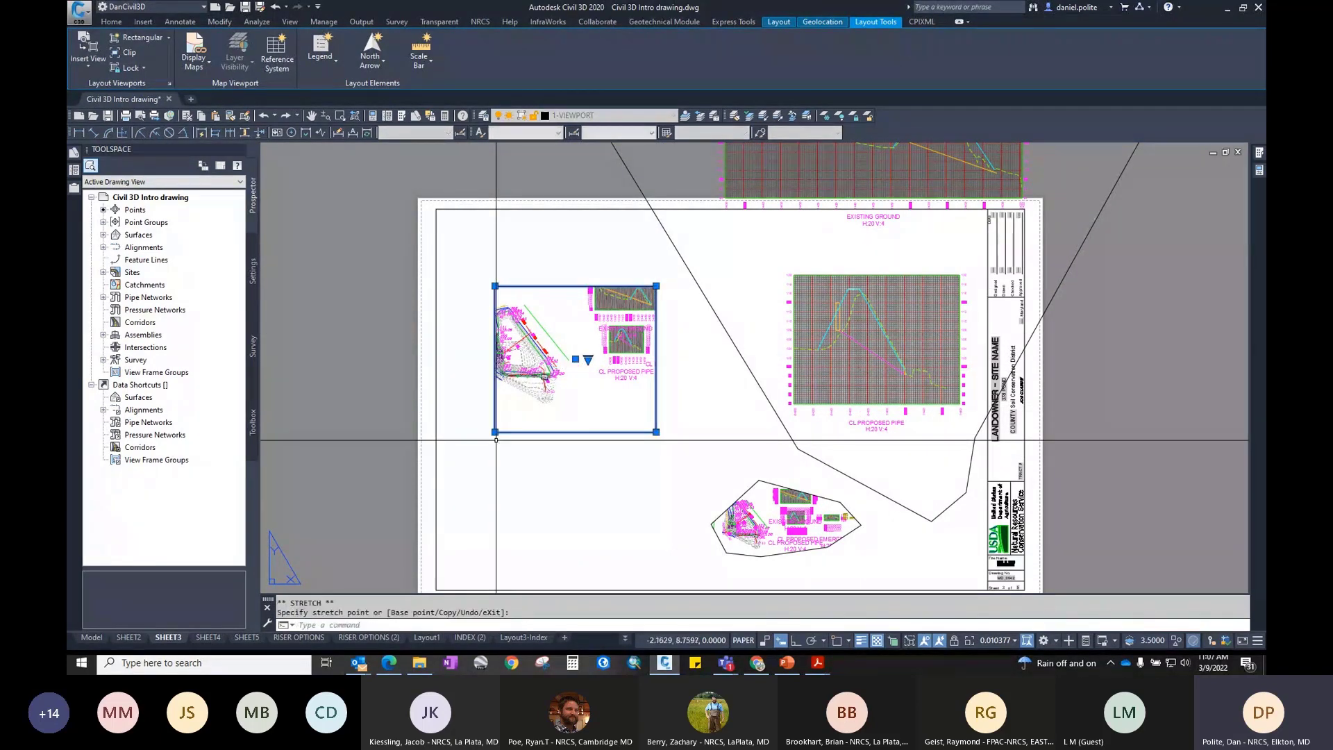
{"action": "left_click", "coordinate": [656, 285]}
{"action": "left_click", "coordinate": [660, 242]}
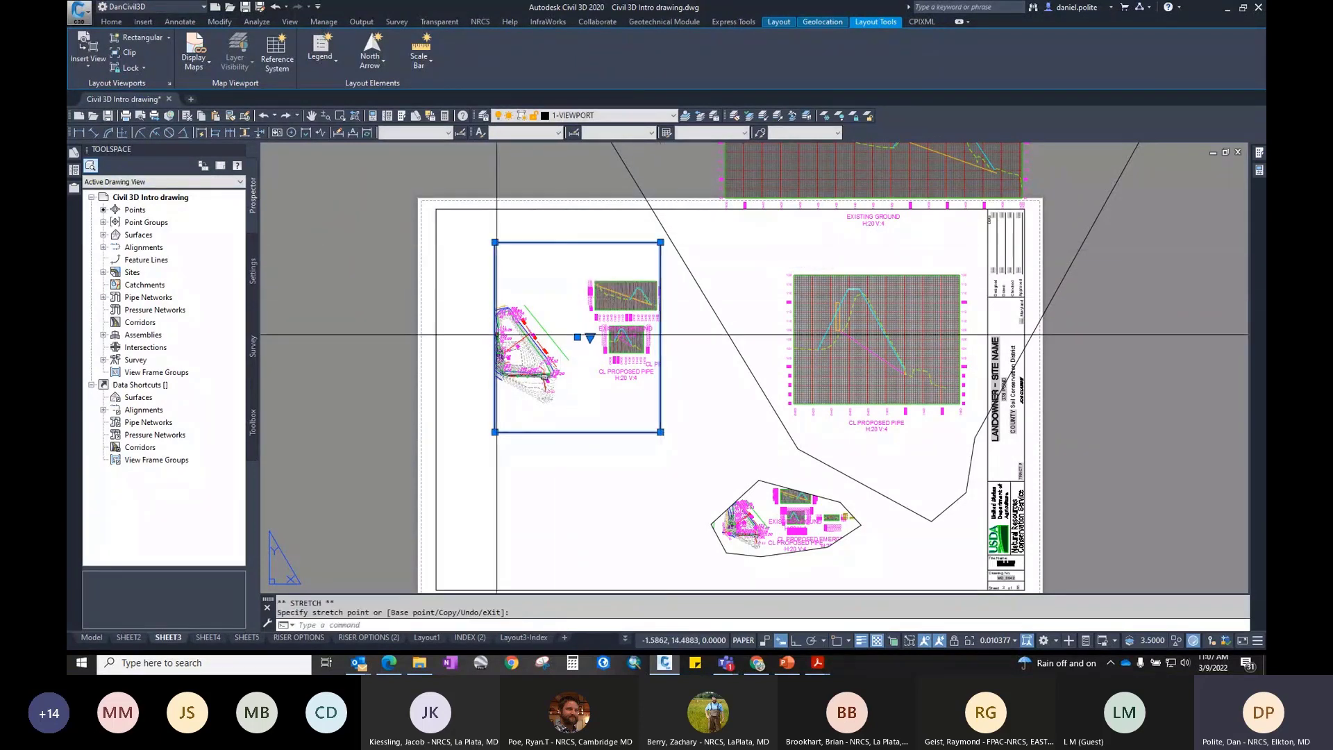
{"action": "left_click", "coordinate": [494, 432]}
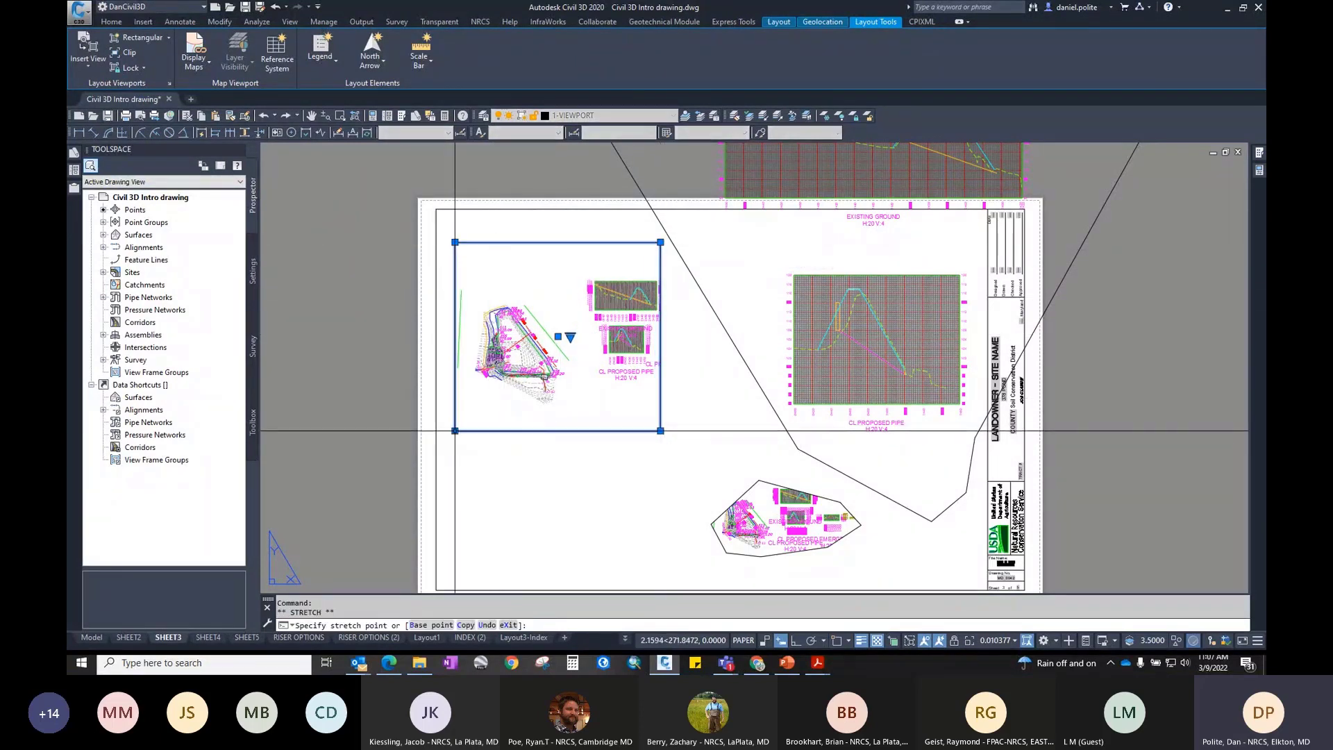
{"action": "left_click", "coordinate": [454, 431]}
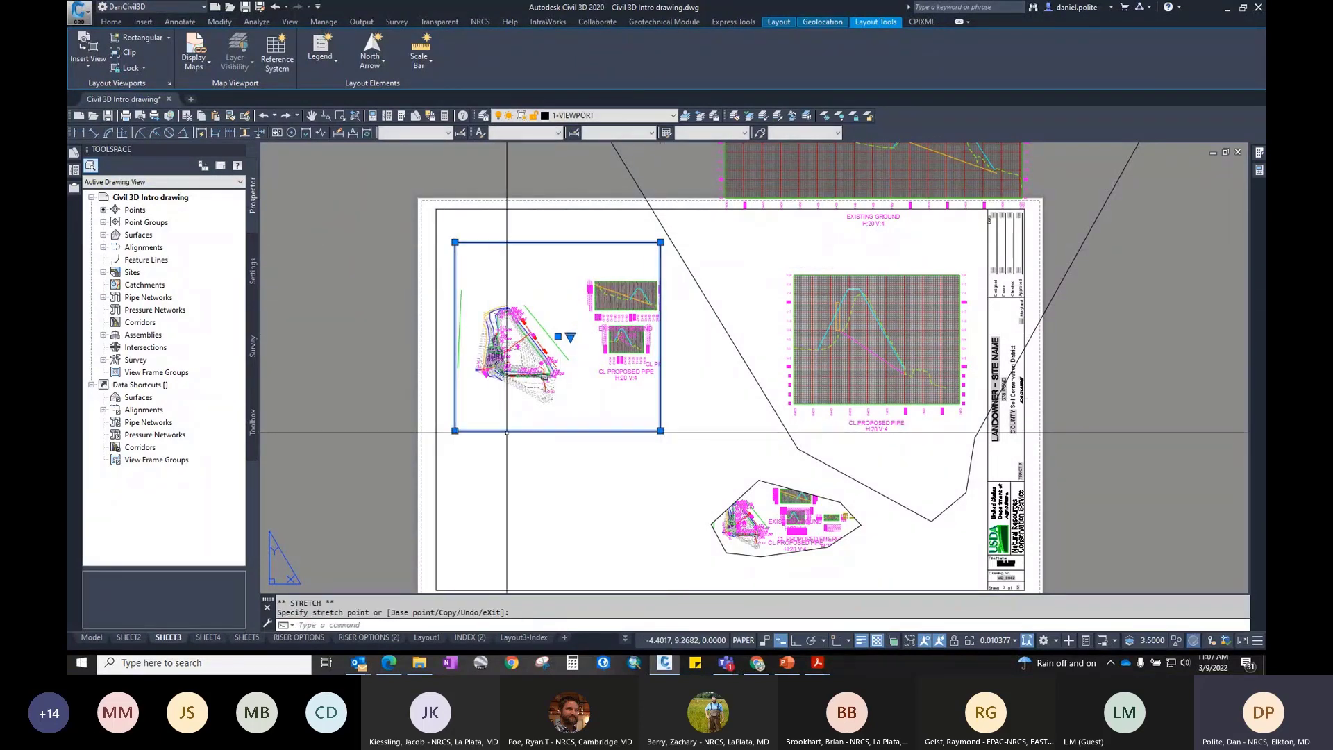
Step: Move the rectangular viewport slightly down and to the right on the sheet by its centre grip
{"action": "left_click", "coordinate": [558, 337]}
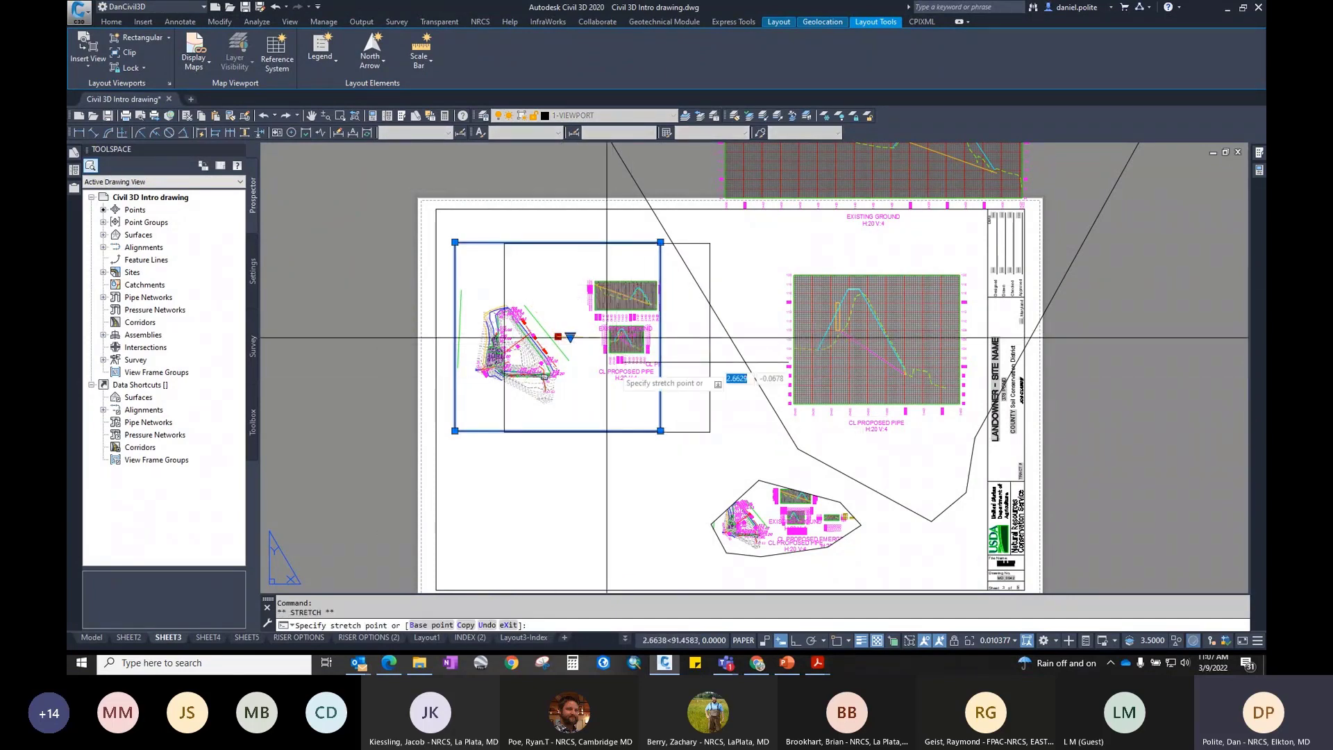
{"action": "left_click", "coordinate": [583, 380]}
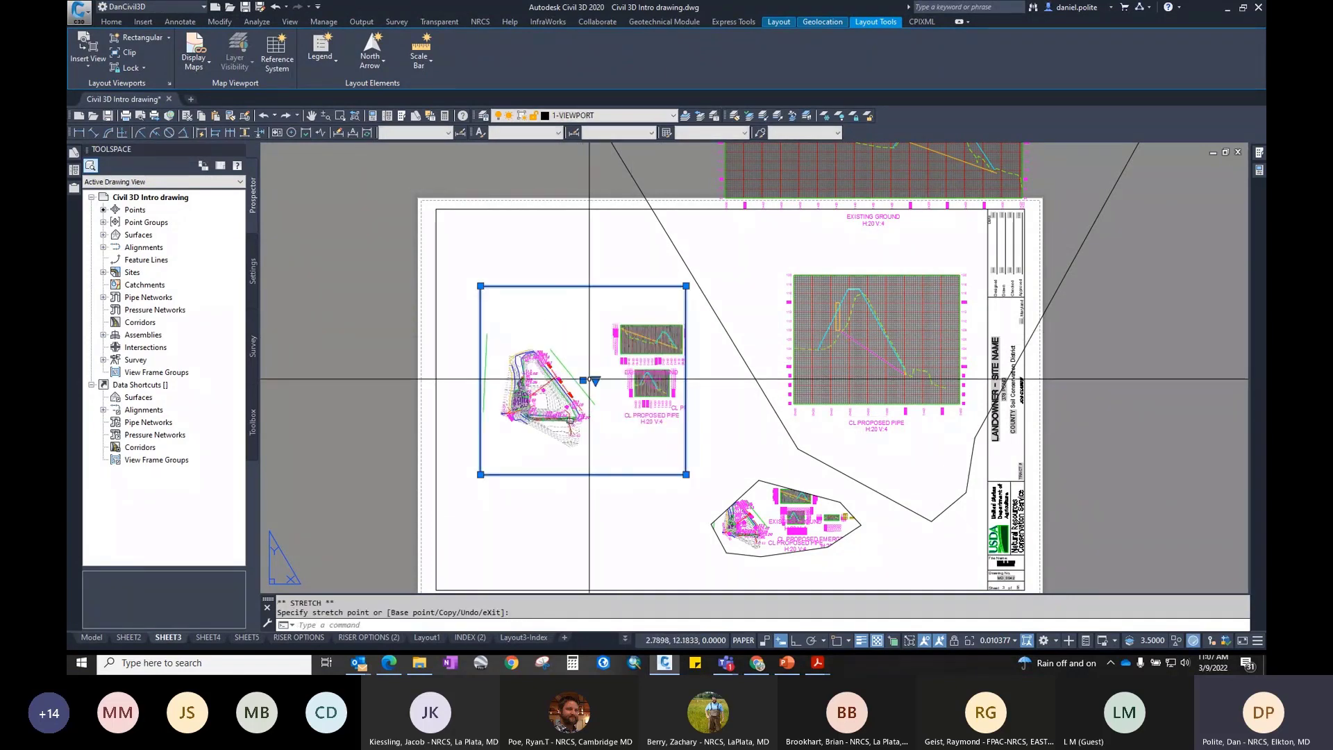
{"action": "left_click", "coordinate": [596, 381]}
{"action": "left_click", "coordinate": [584, 381]}
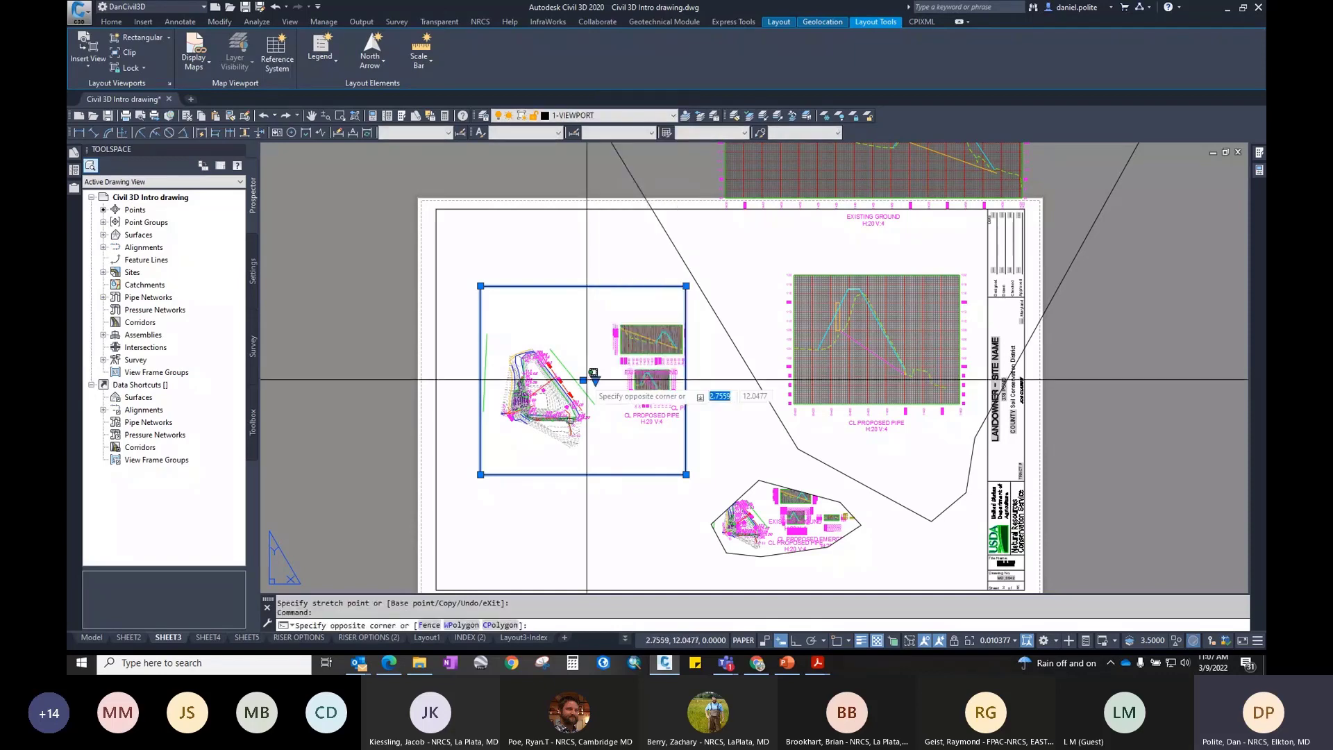
{"action": "key", "text": "Escape"}
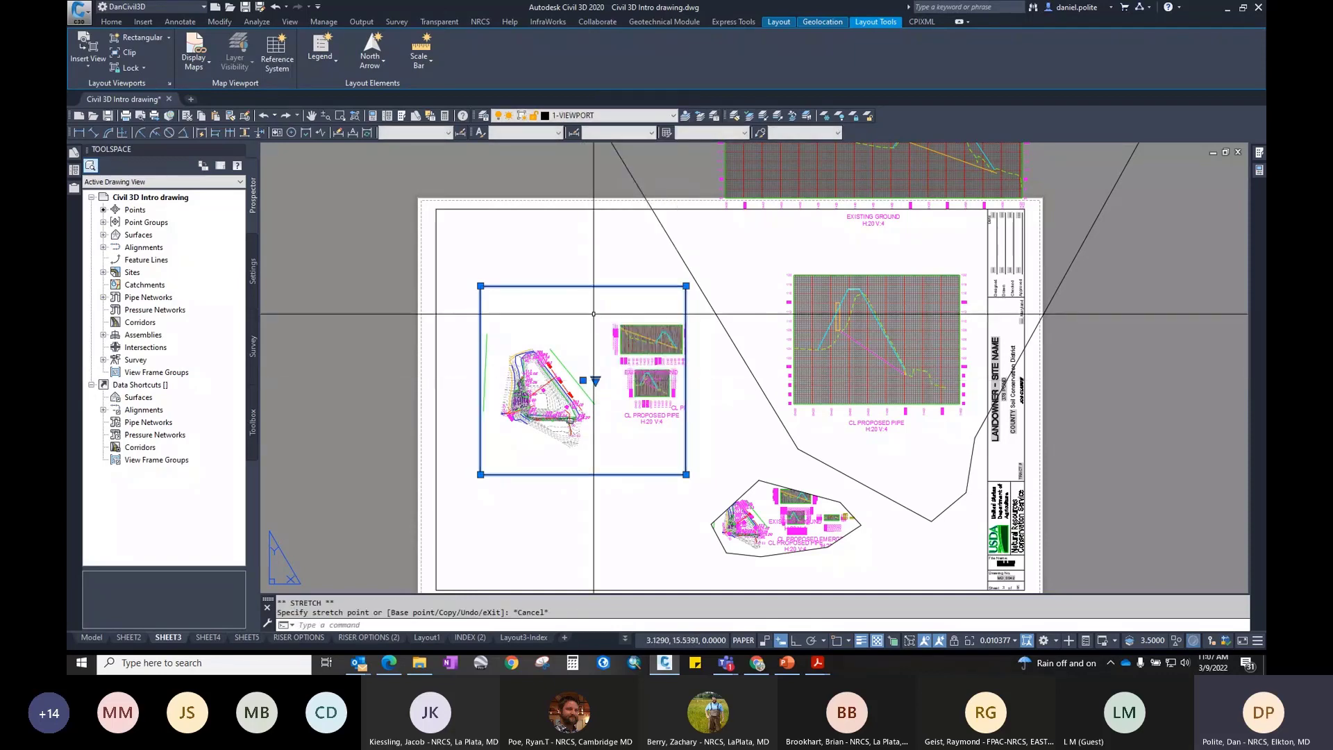
Step: Copy the rectangular viewport to the clipboard and paste the duplicate off the sheet, to its left
{"action": "right_click", "coordinate": [593, 292]}
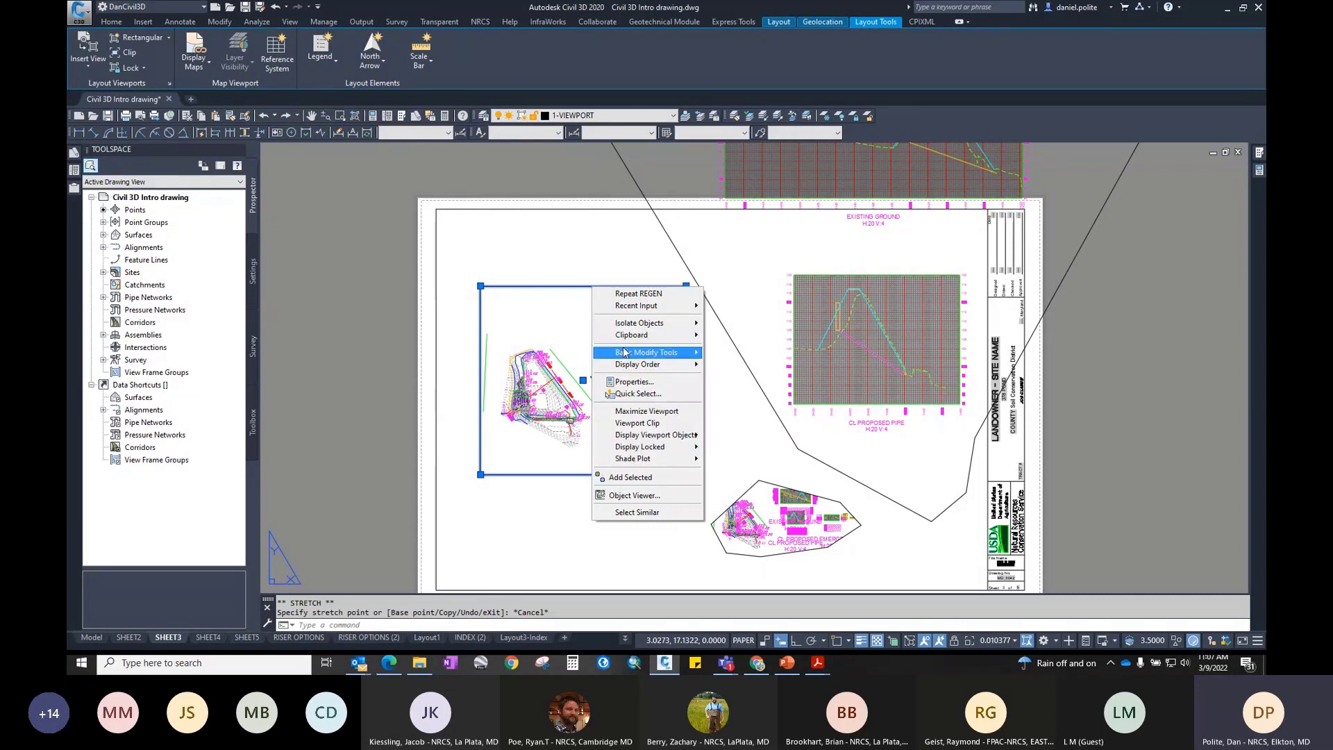
{"action": "mouse_move", "coordinate": [665, 437]}
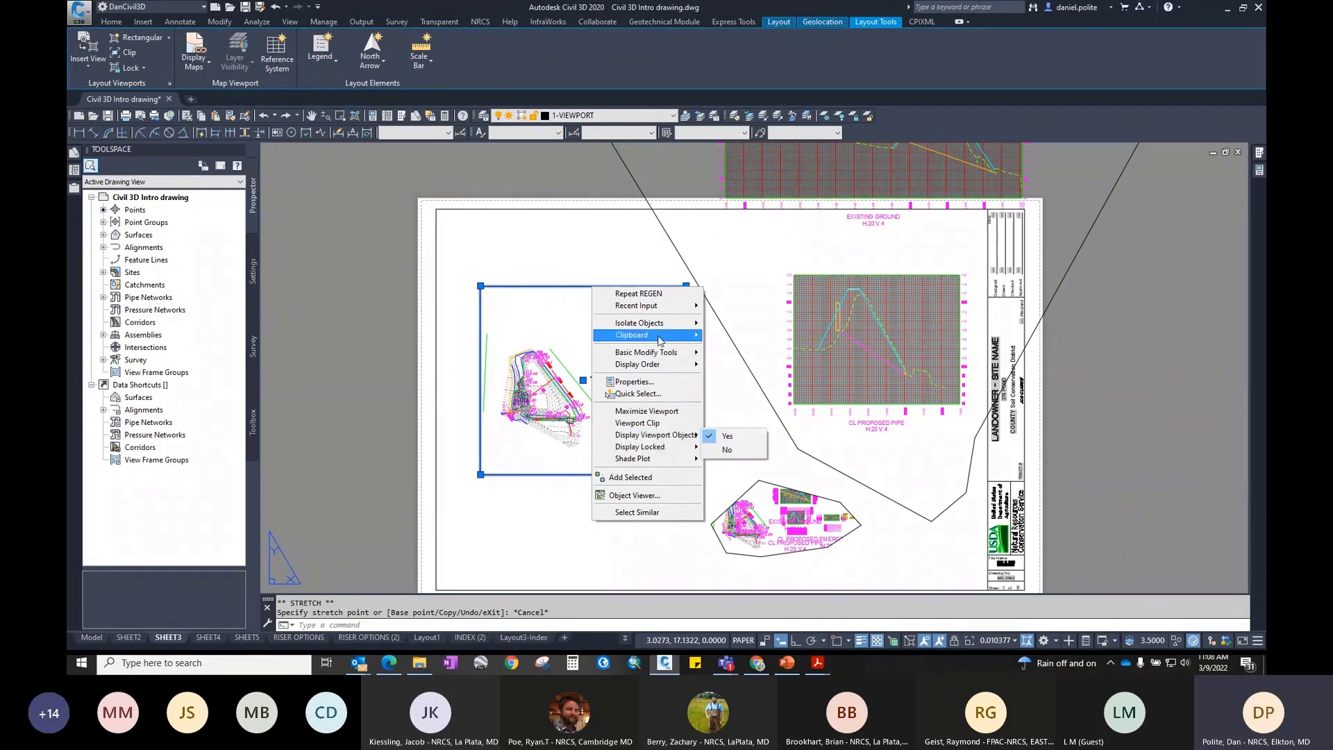
{"action": "mouse_move", "coordinate": [660, 342]}
{"action": "left_click", "coordinate": [731, 350]}
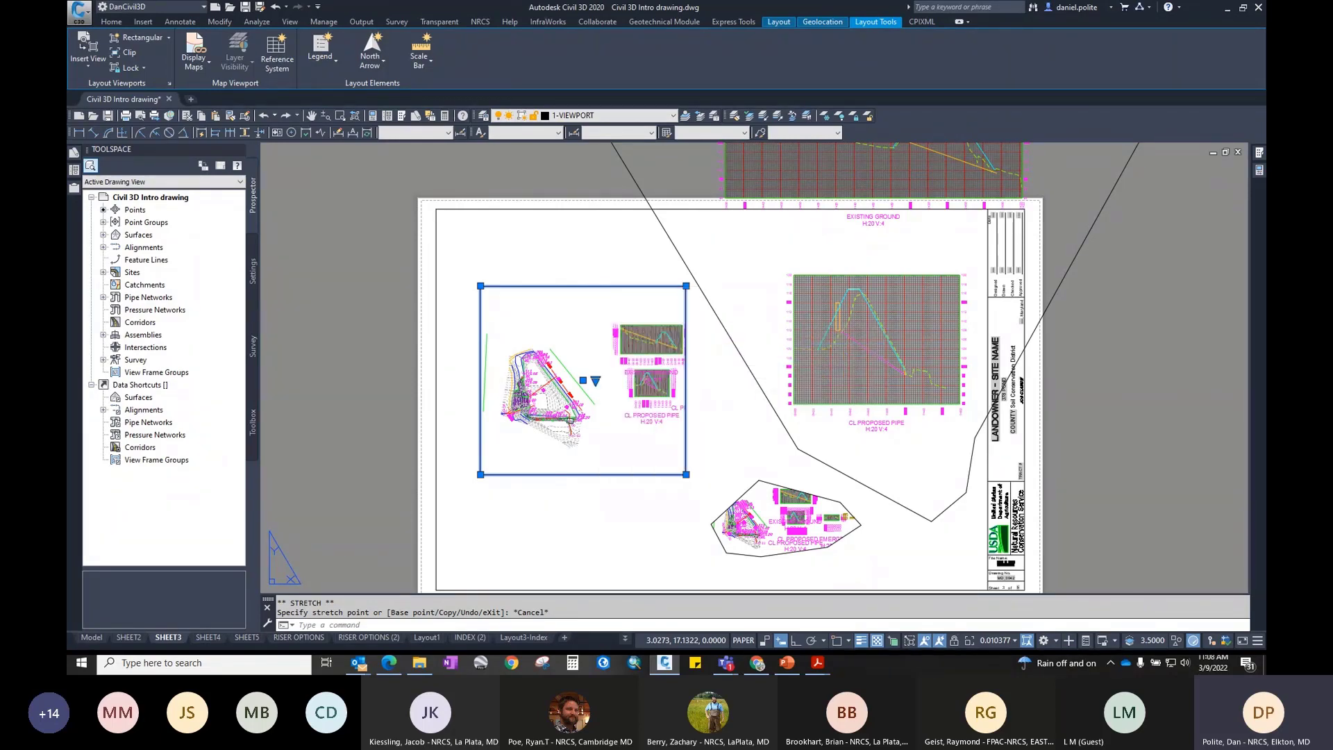
{"action": "right_click", "coordinate": [724, 358]}
{"action": "mouse_move", "coordinate": [763, 403]}
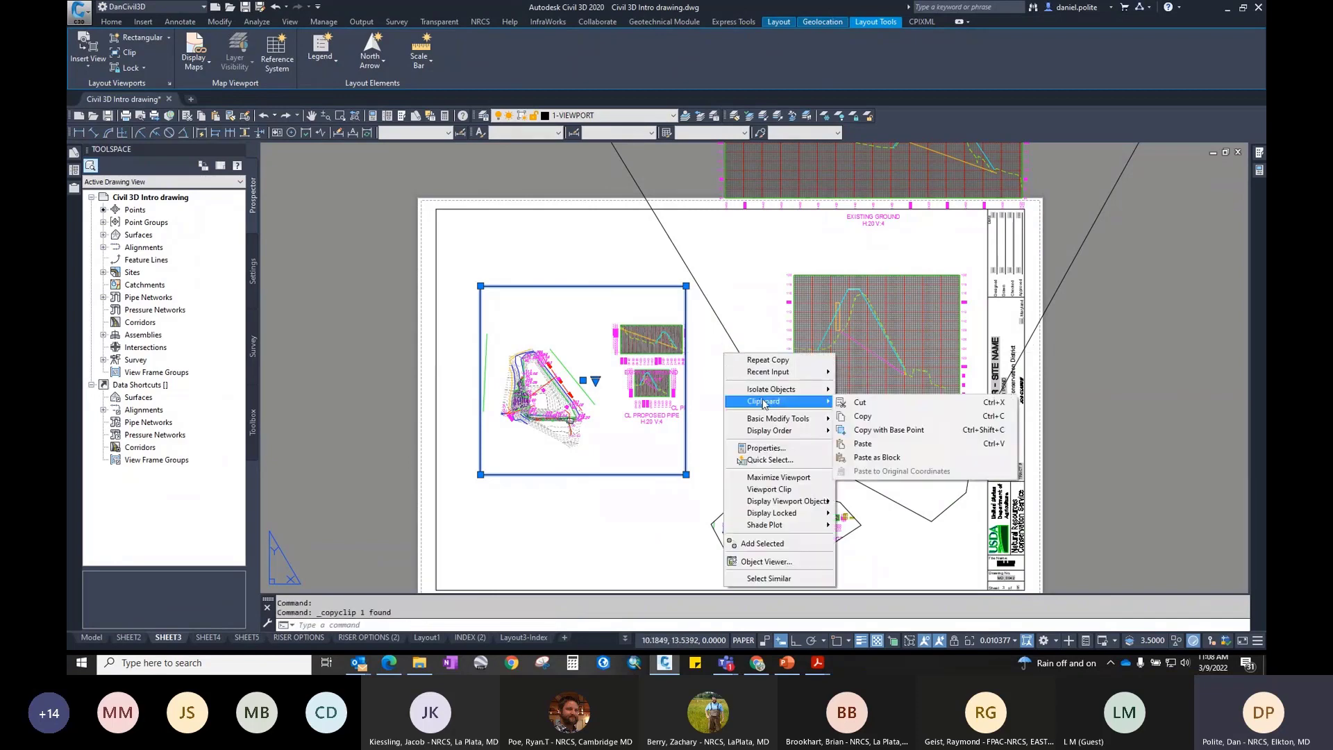
{"action": "left_click", "coordinate": [863, 443]}
{"action": "scroll", "coordinate": [710, 353], "scroll_direction": "down", "scroll_amount": 2}
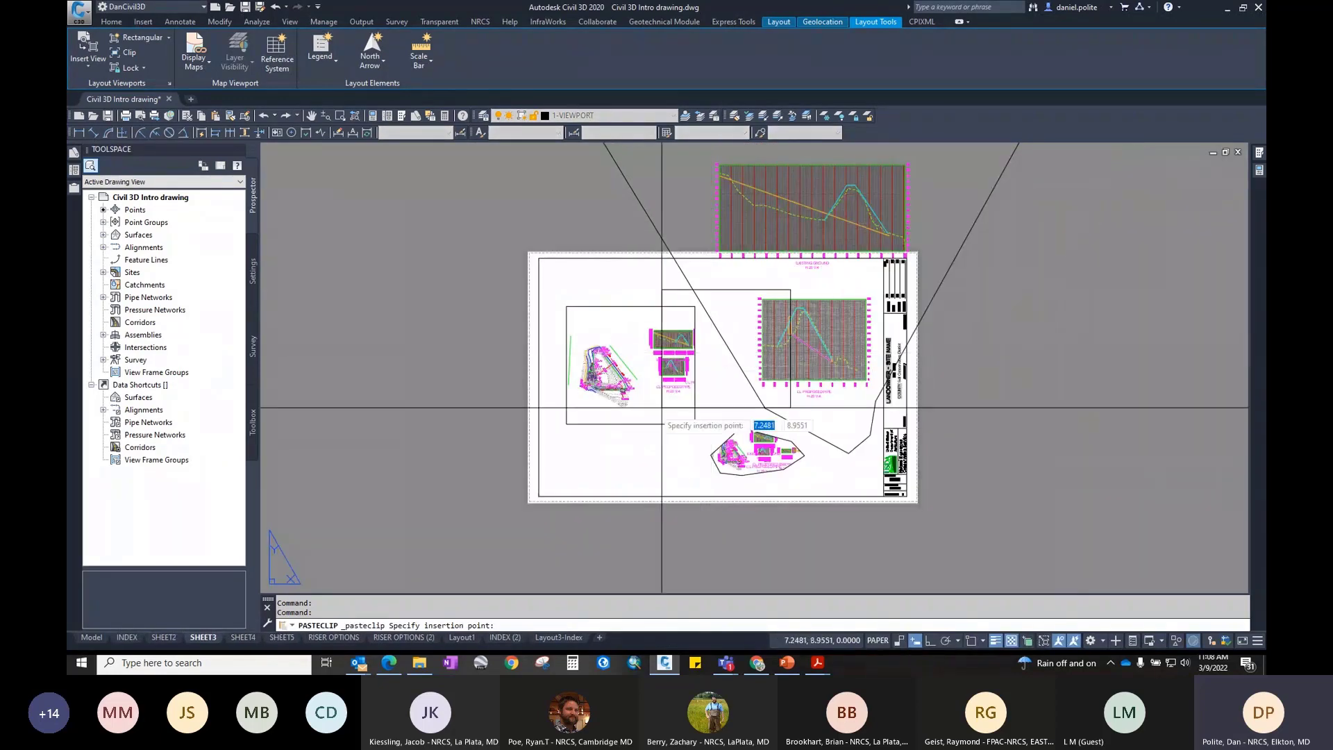
{"action": "left_click", "coordinate": [375, 404]}
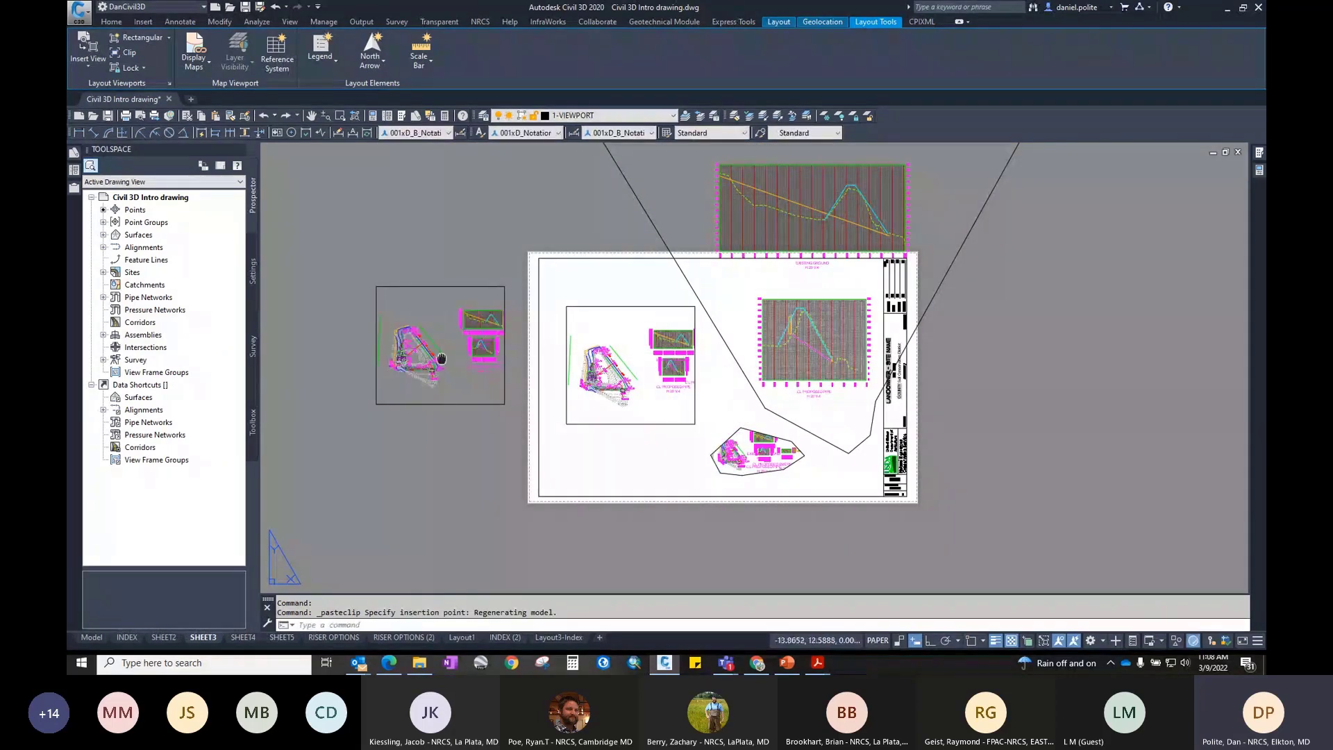
Step: Set the pasted viewport's scale to 1" = 60', add the original rectangular viewport to the selection, and deselect both
{"action": "middle_click_drag", "start_coordinate": [415, 355], "coordinate": [576, 362]}
{"action": "left_click", "coordinate": [610, 302]}
{"action": "left_click", "coordinate": [590, 277]}
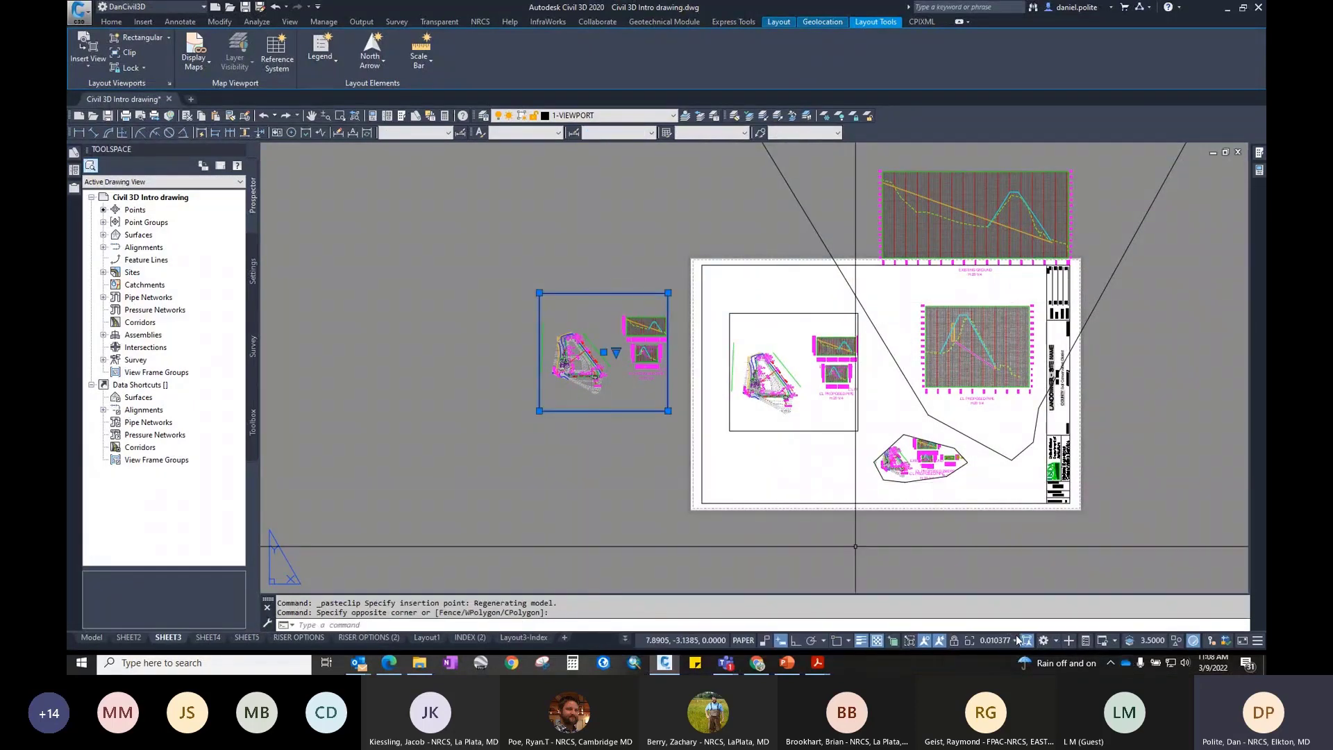
{"action": "left_click", "coordinate": [615, 353]}
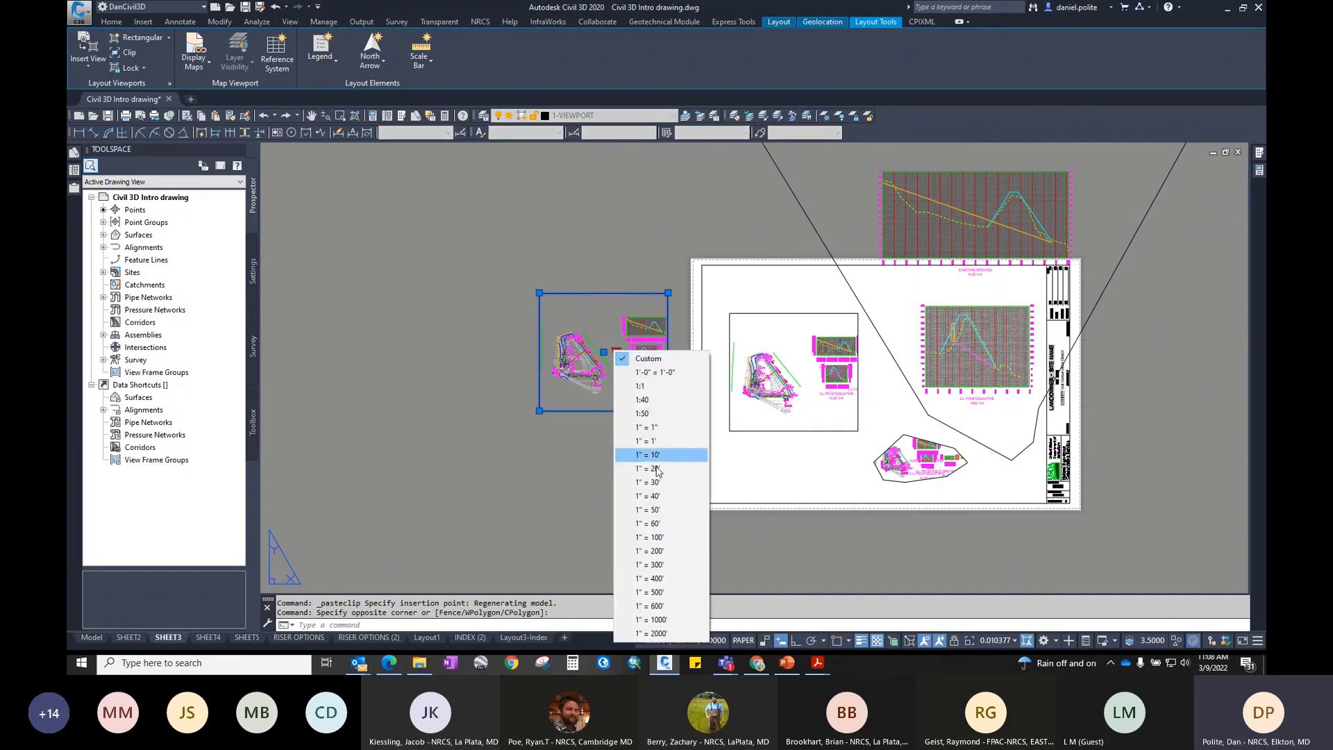
{"action": "left_click", "coordinate": [649, 523]}
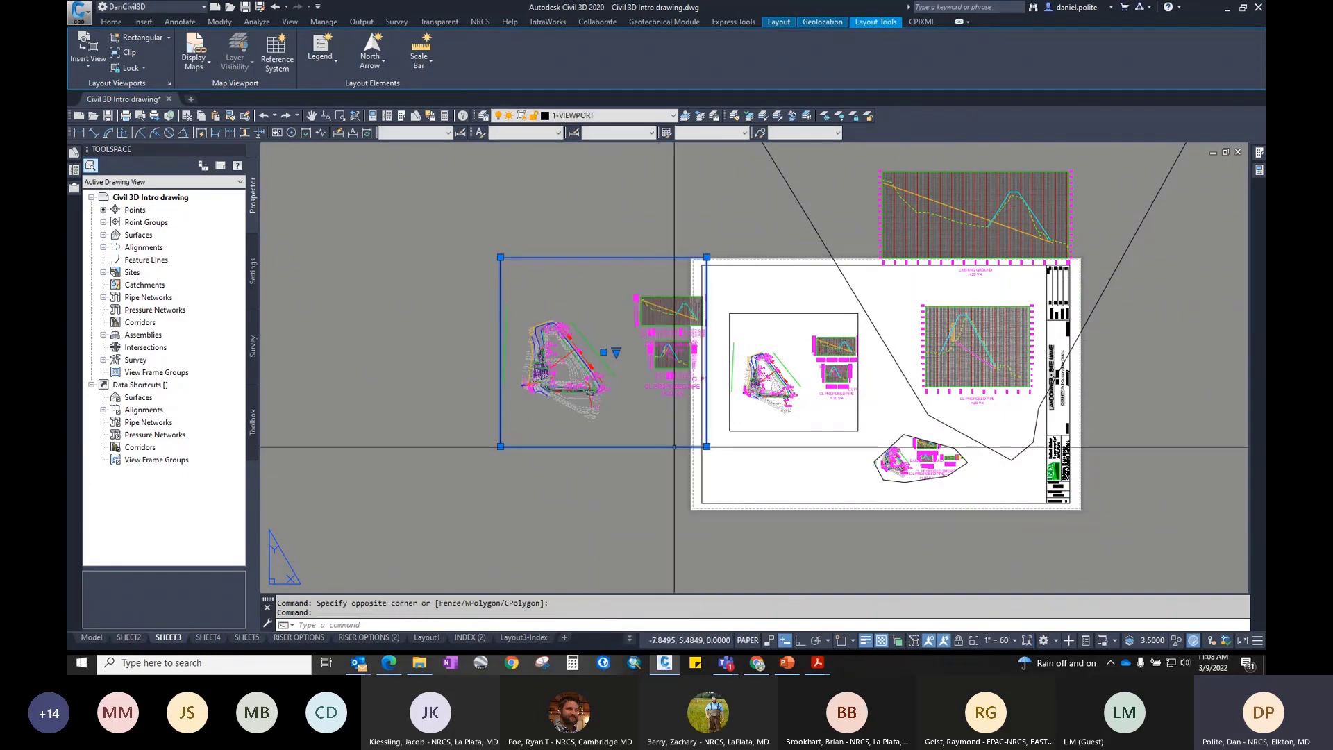
{"action": "left_click", "coordinate": [729, 326]}
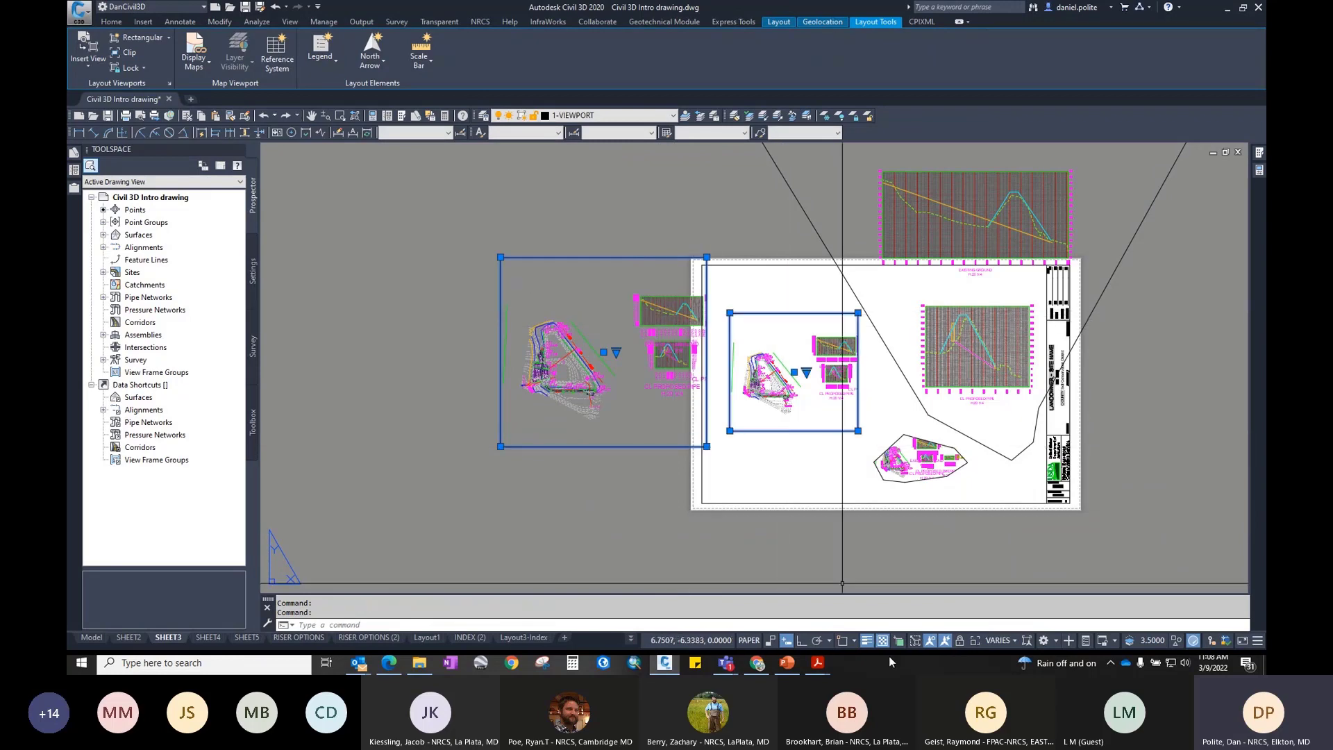
{"action": "key", "text": "Escape"}
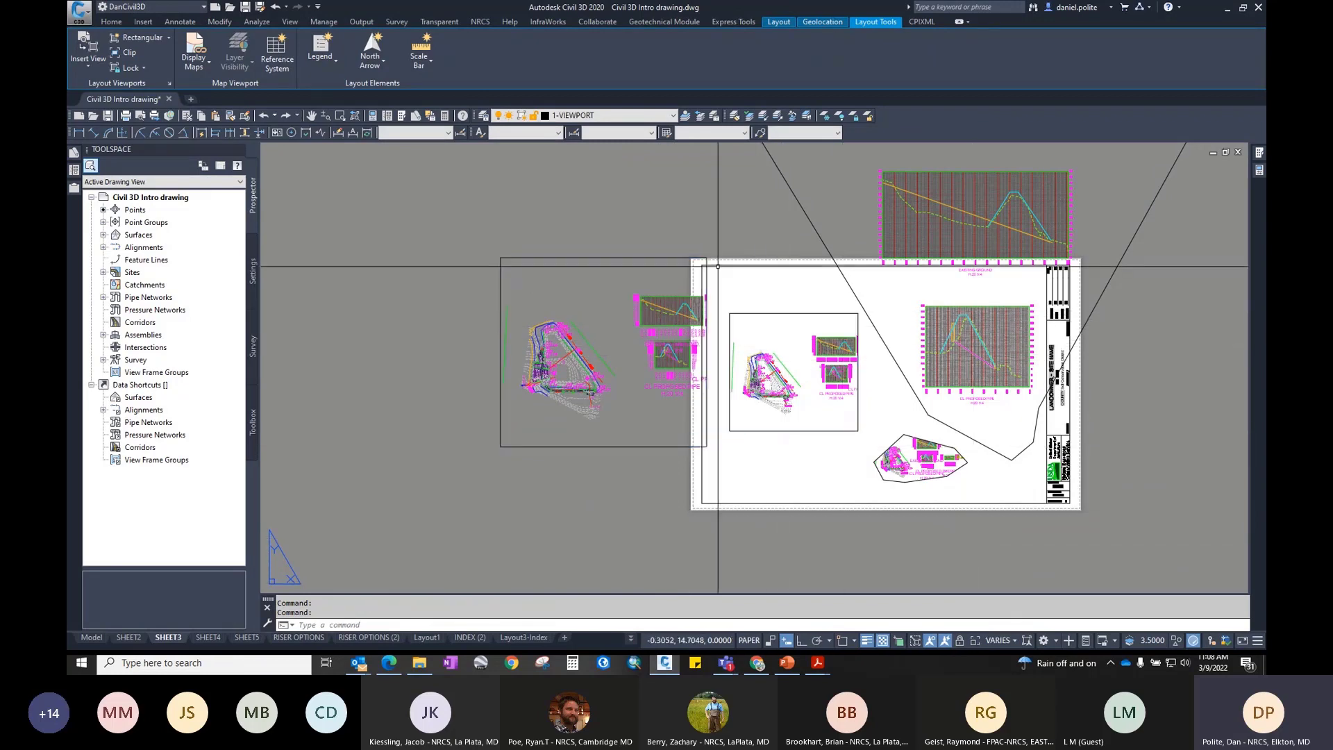
{"action": "left_click", "coordinate": [679, 258]}
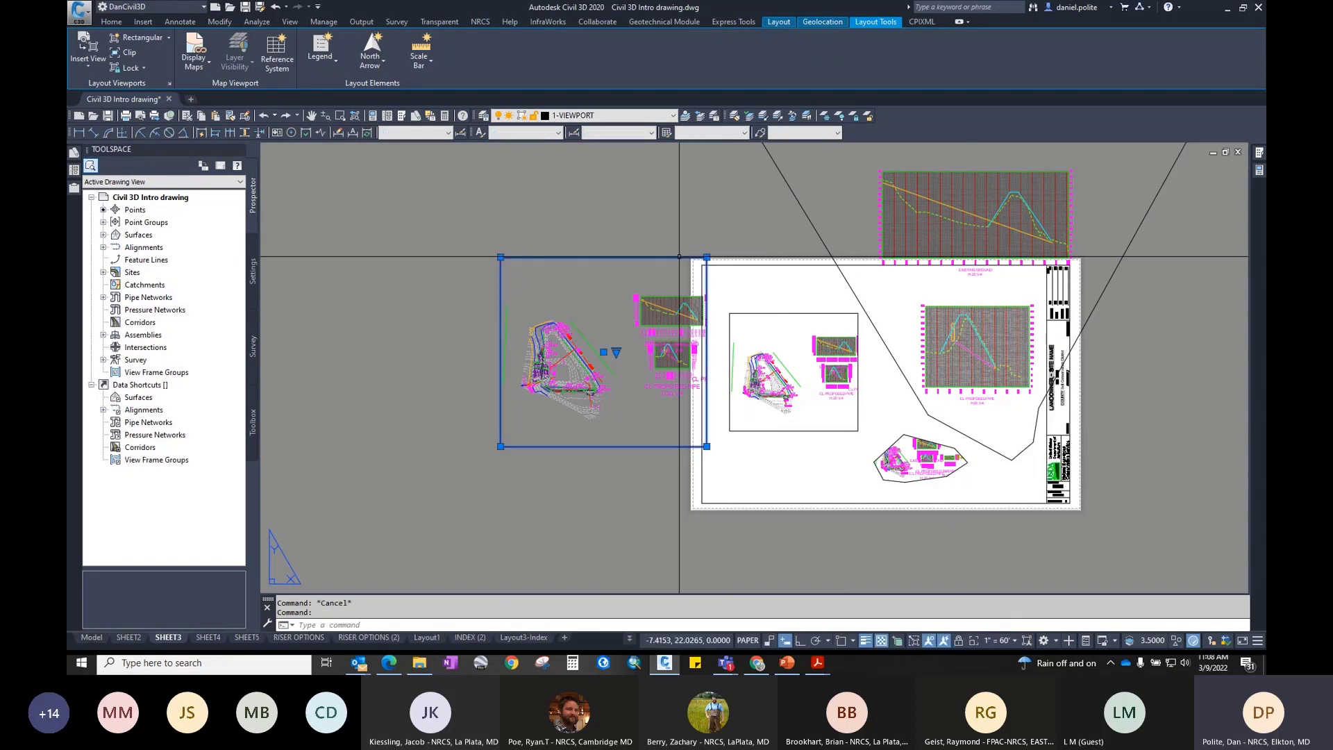
{"action": "key", "text": "Escape"}
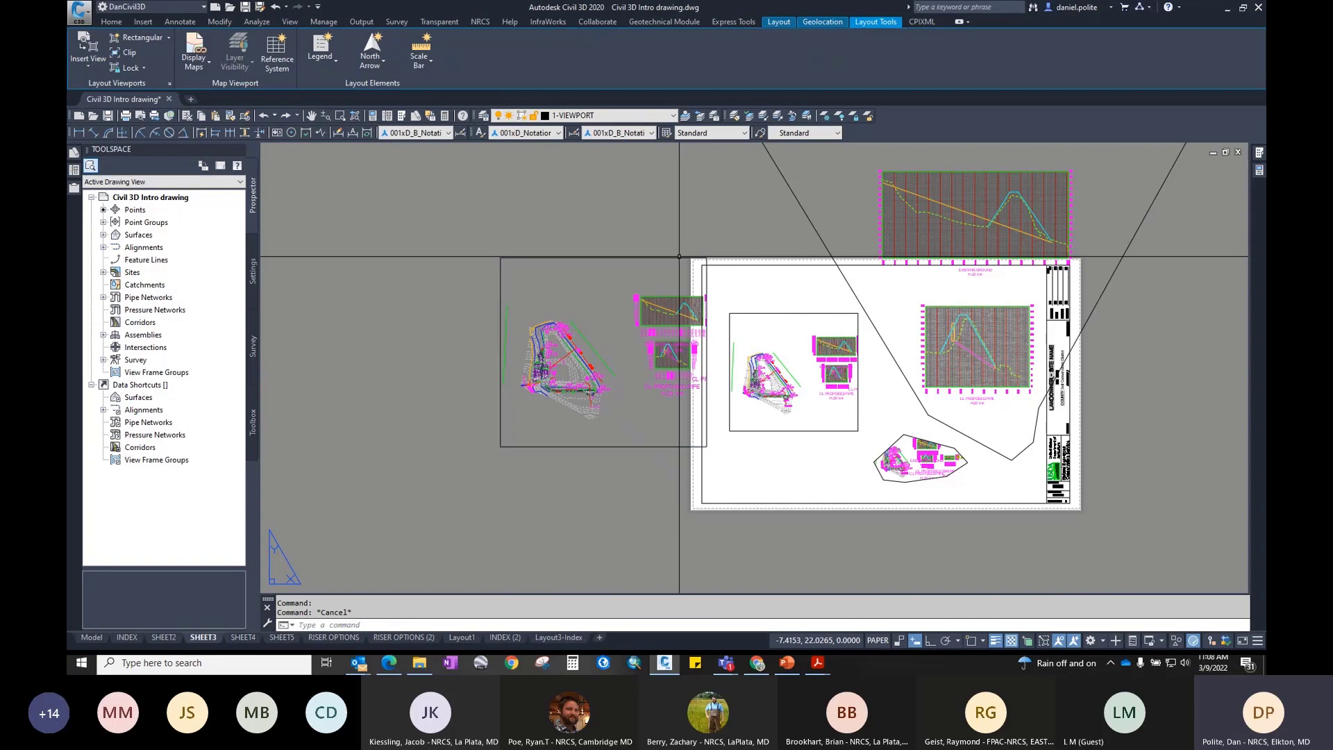
{"action": "left_click", "coordinate": [679, 258]}
{"action": "middle_click_drag", "start_coordinate": [679, 258], "coordinate": [567, 340]}
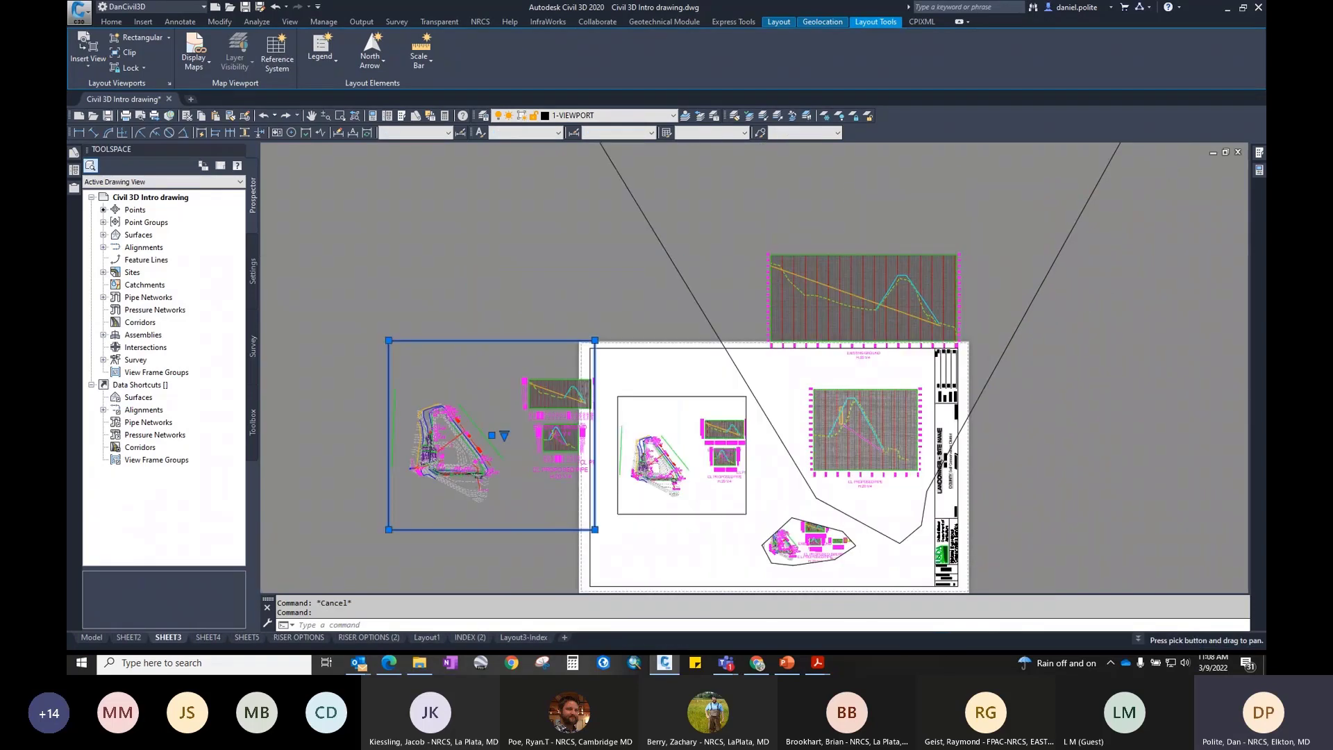
{"action": "key", "text": "Escape"}
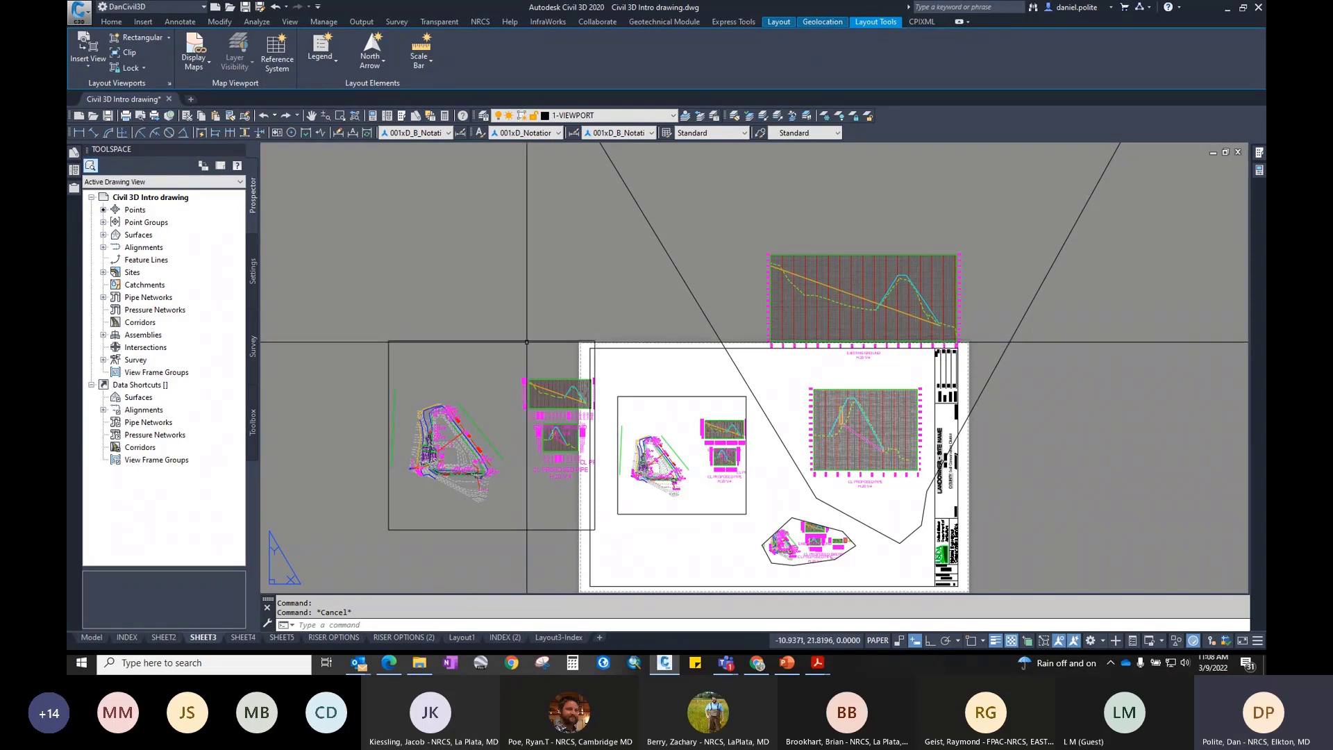
Step: Set the pasted viewport's scale to 1" = 60' and lock its display
{"action": "left_click", "coordinate": [521, 340]}
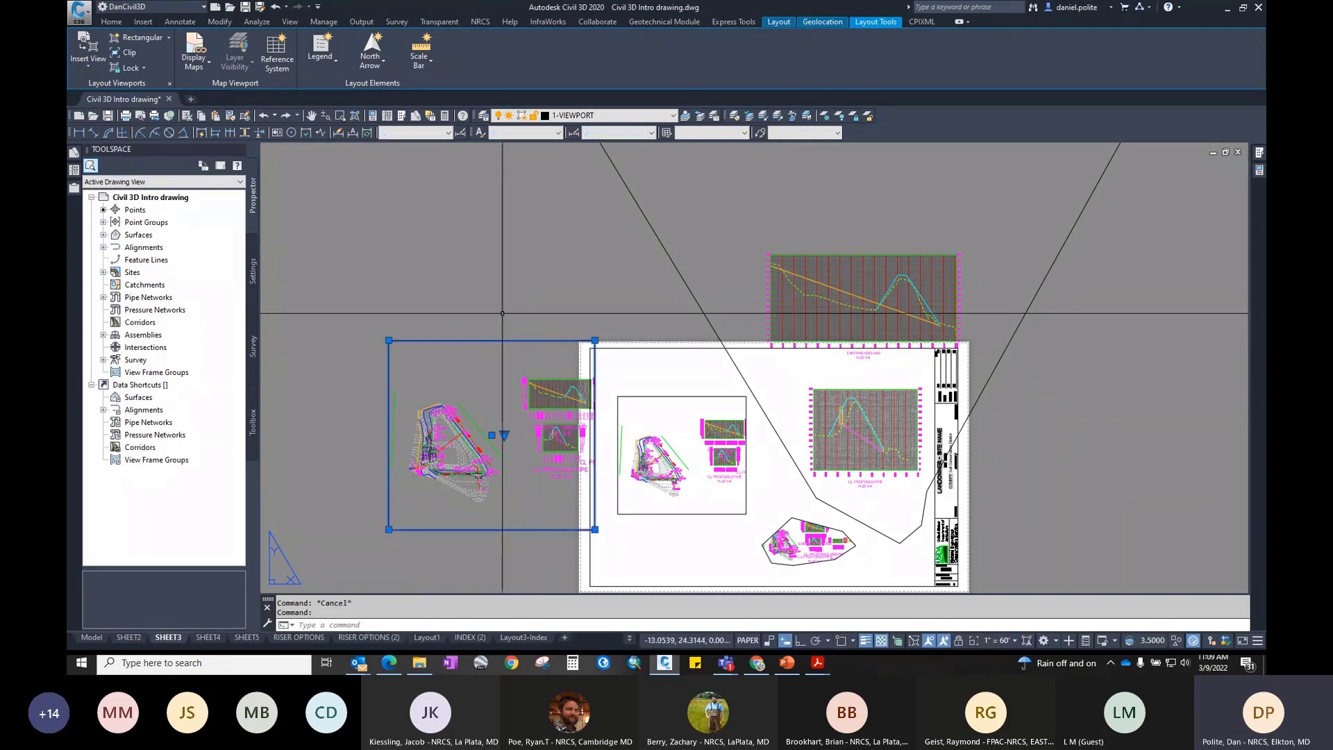
{"action": "left_click", "coordinate": [504, 435]}
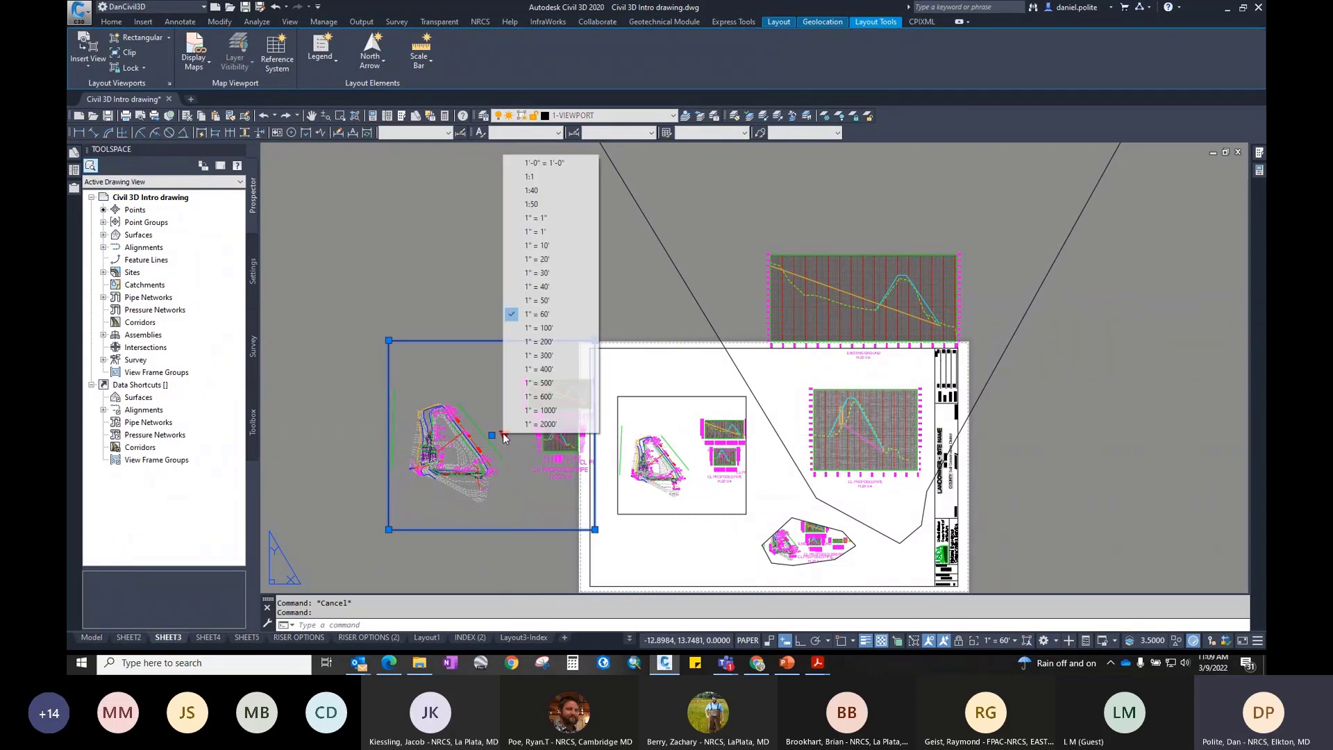
{"action": "left_click", "coordinate": [533, 315]}
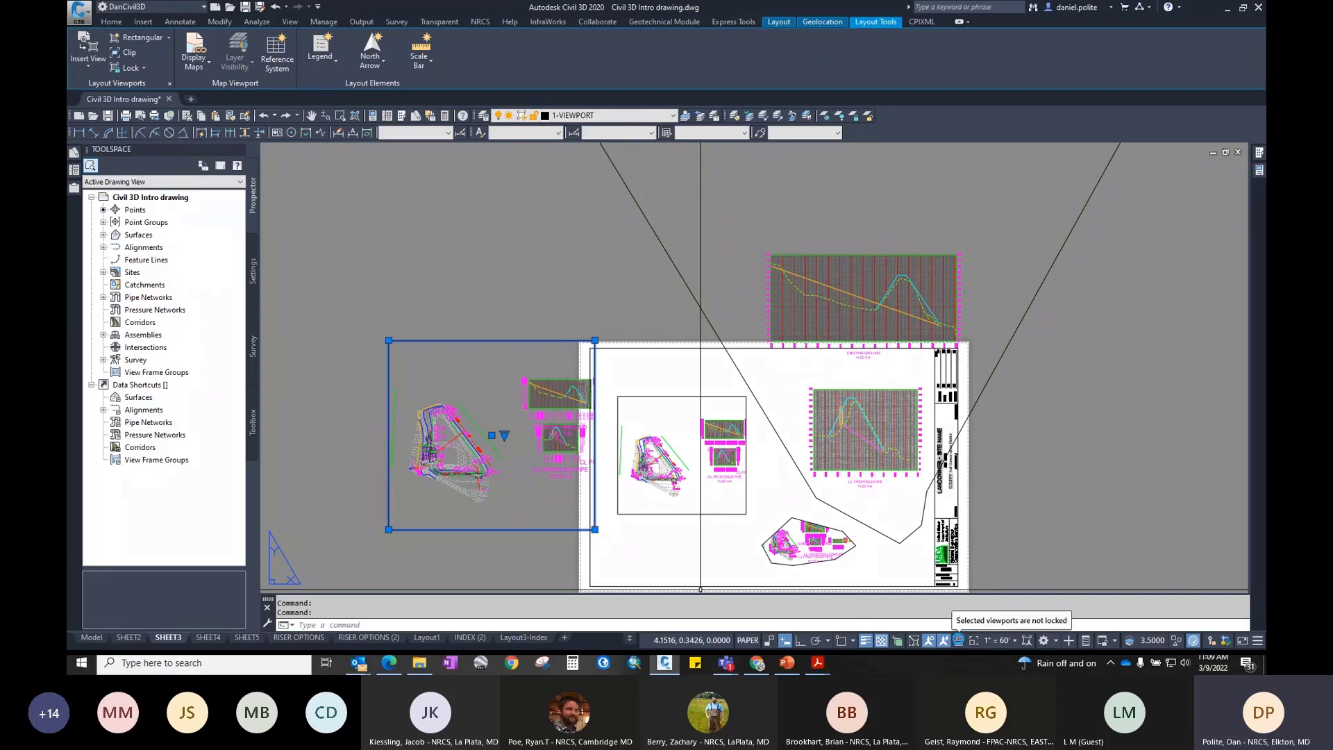
{"action": "left_click", "coordinate": [959, 641]}
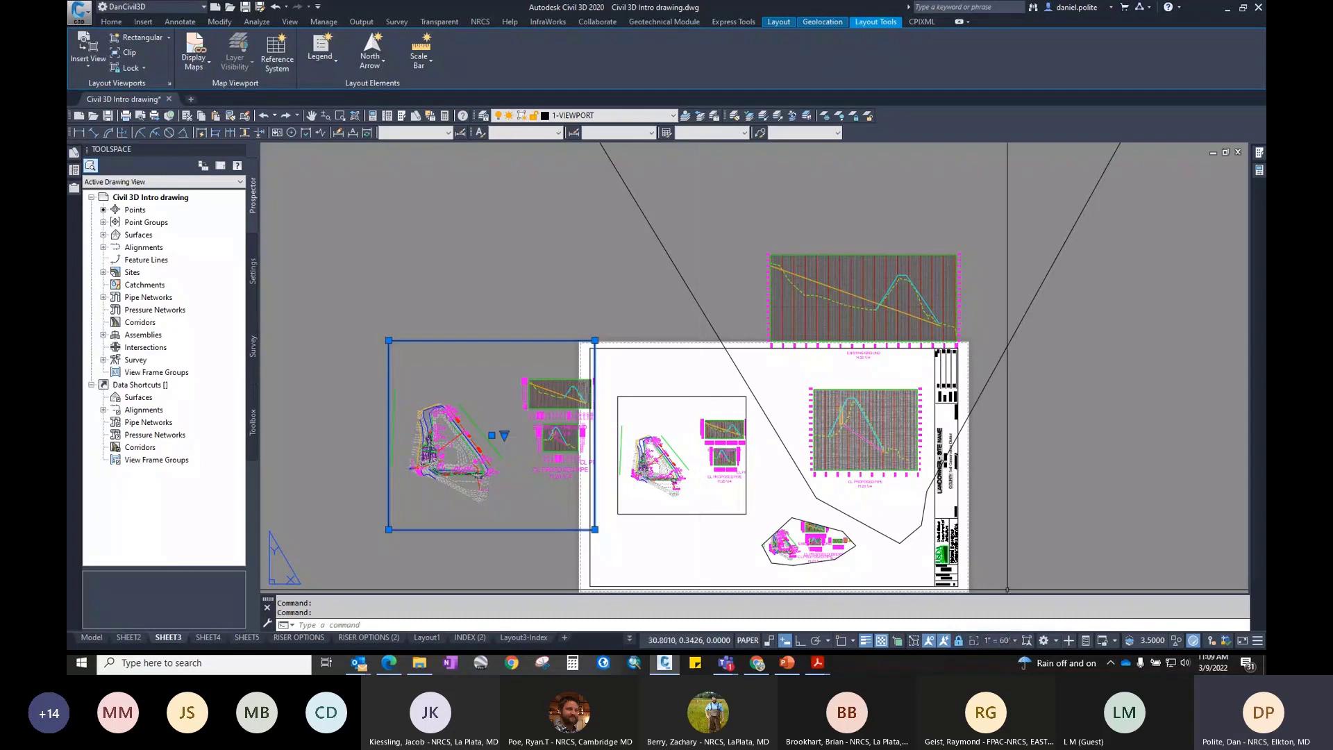
Step: Inspect the pasted viewport's Display Locked choices in its object options and properties, without choosing another value, and deselect it
{"action": "right_click", "coordinate": [513, 339]}
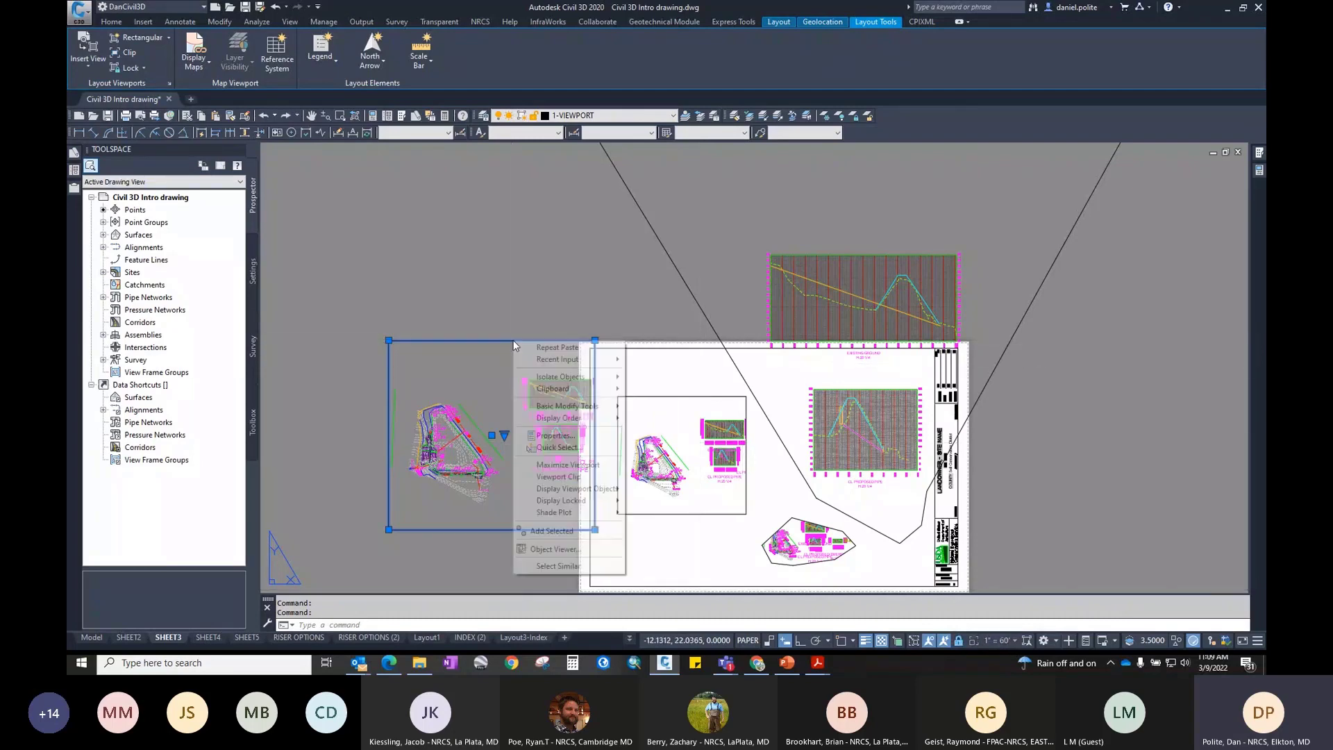
{"action": "mouse_move", "coordinate": [581, 501]}
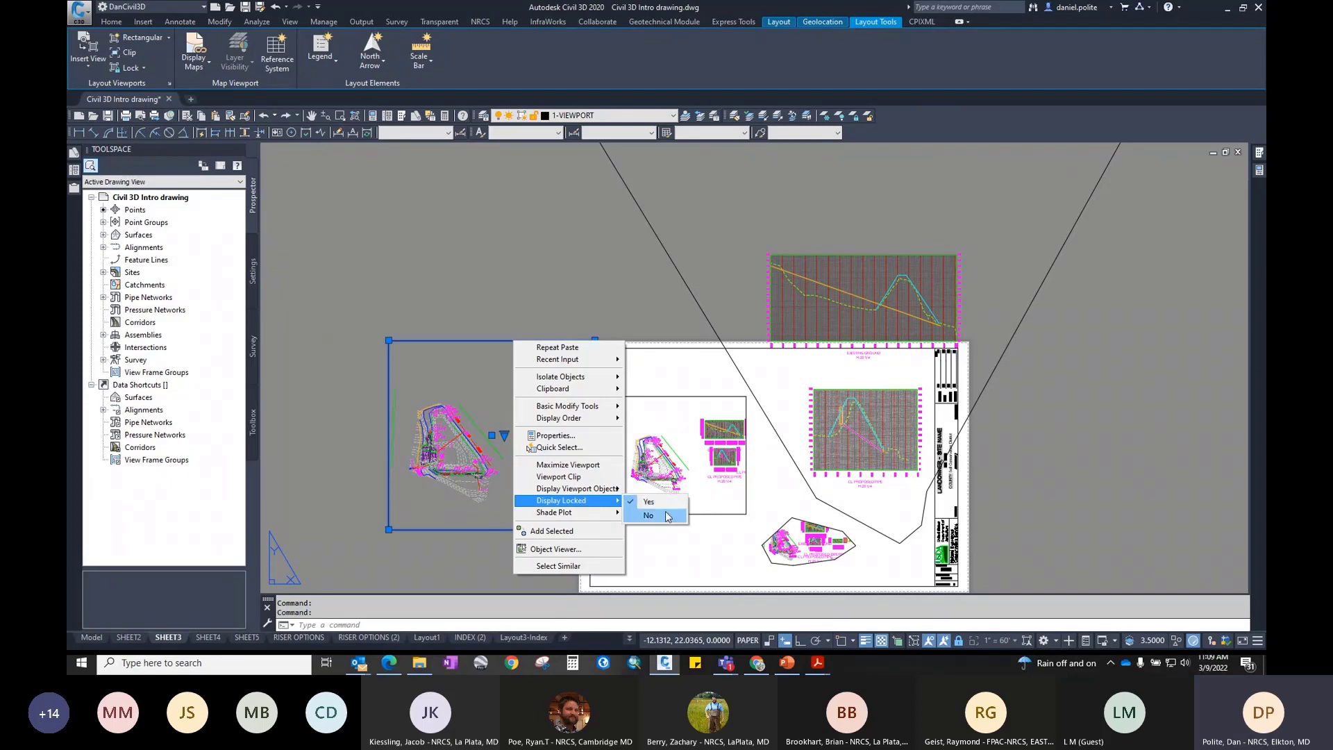
{"action": "key", "text": "Escape"}
{"action": "left_click", "coordinate": [1260, 172]}
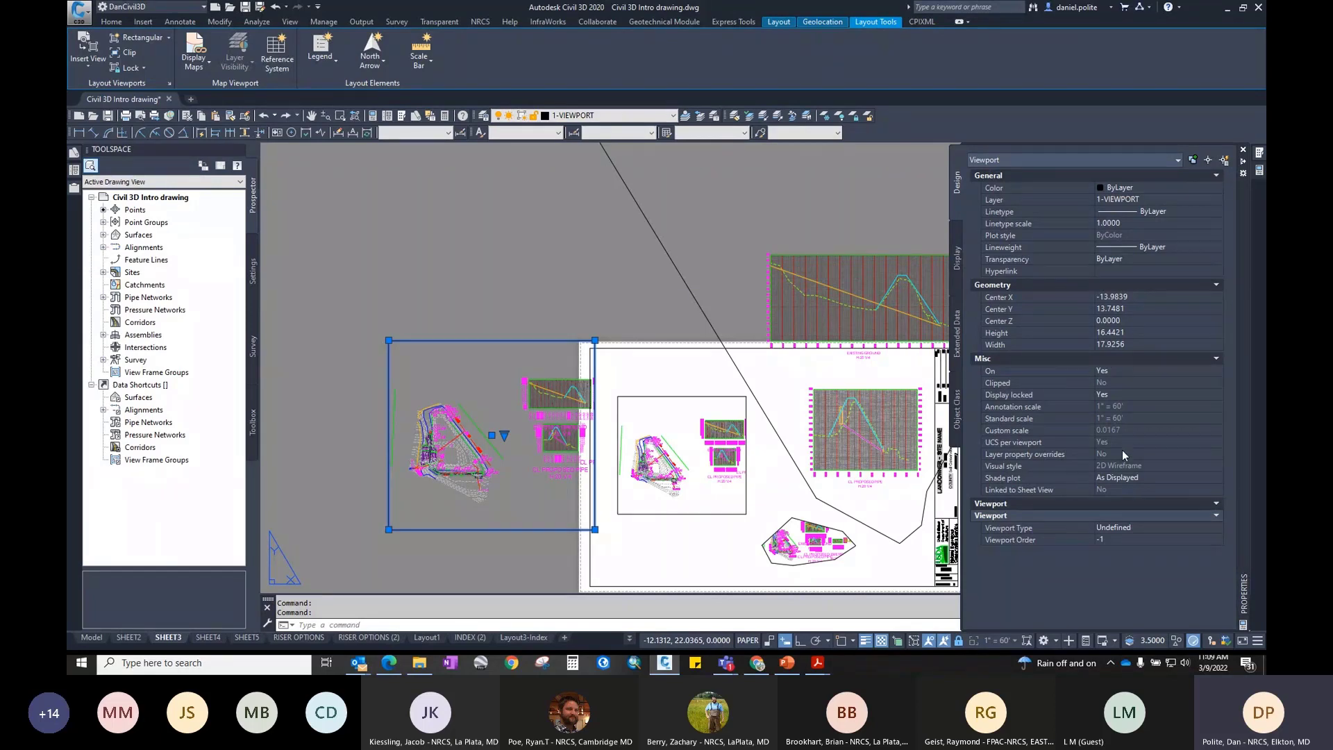
{"action": "left_click", "coordinate": [1126, 392]}
{"action": "left_click", "coordinate": [1126, 392]}
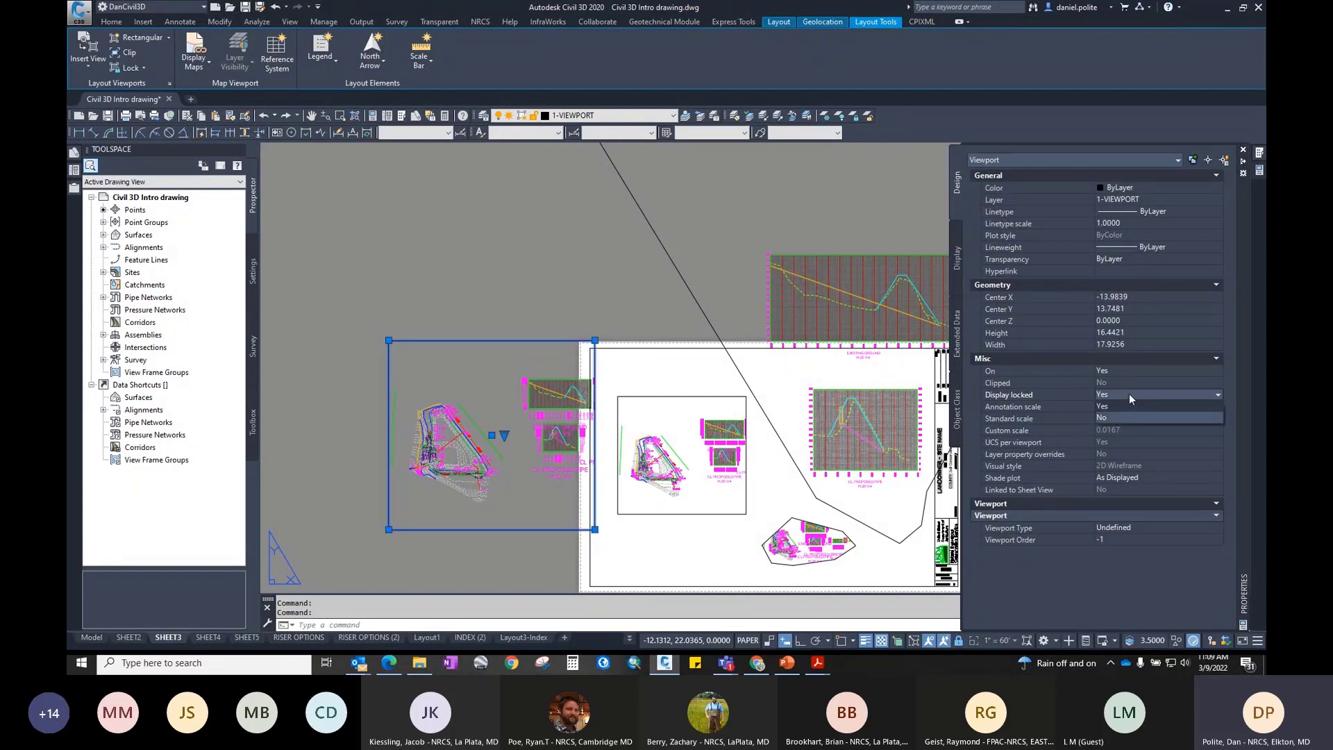
{"action": "left_click", "coordinate": [548, 241]}
{"action": "left_click", "coordinate": [546, 243]}
{"action": "key", "text": "Escape"}
Step: Enter model space through the locked pasted viewport and test panning inside it
{"action": "left_click", "coordinate": [521, 342]}
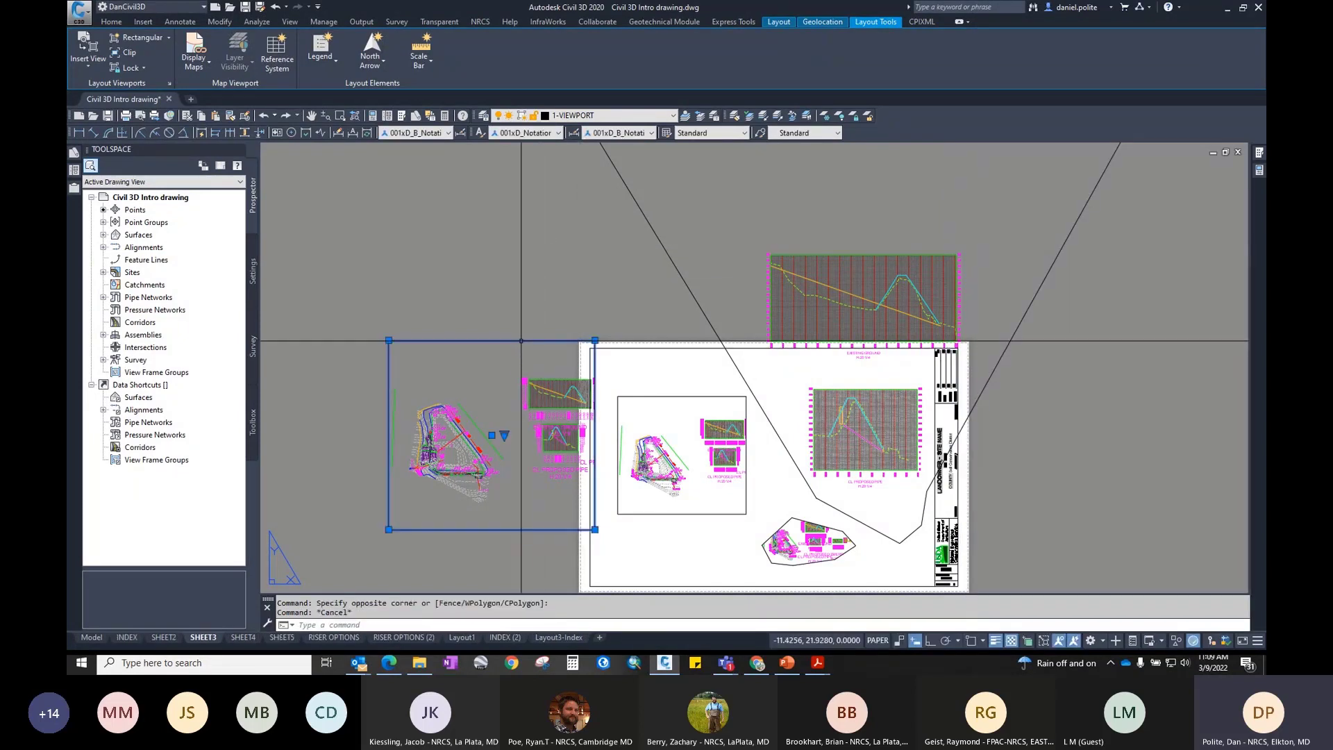
{"action": "key", "text": "Escape"}
{"action": "double_click", "coordinate": [513, 396]}
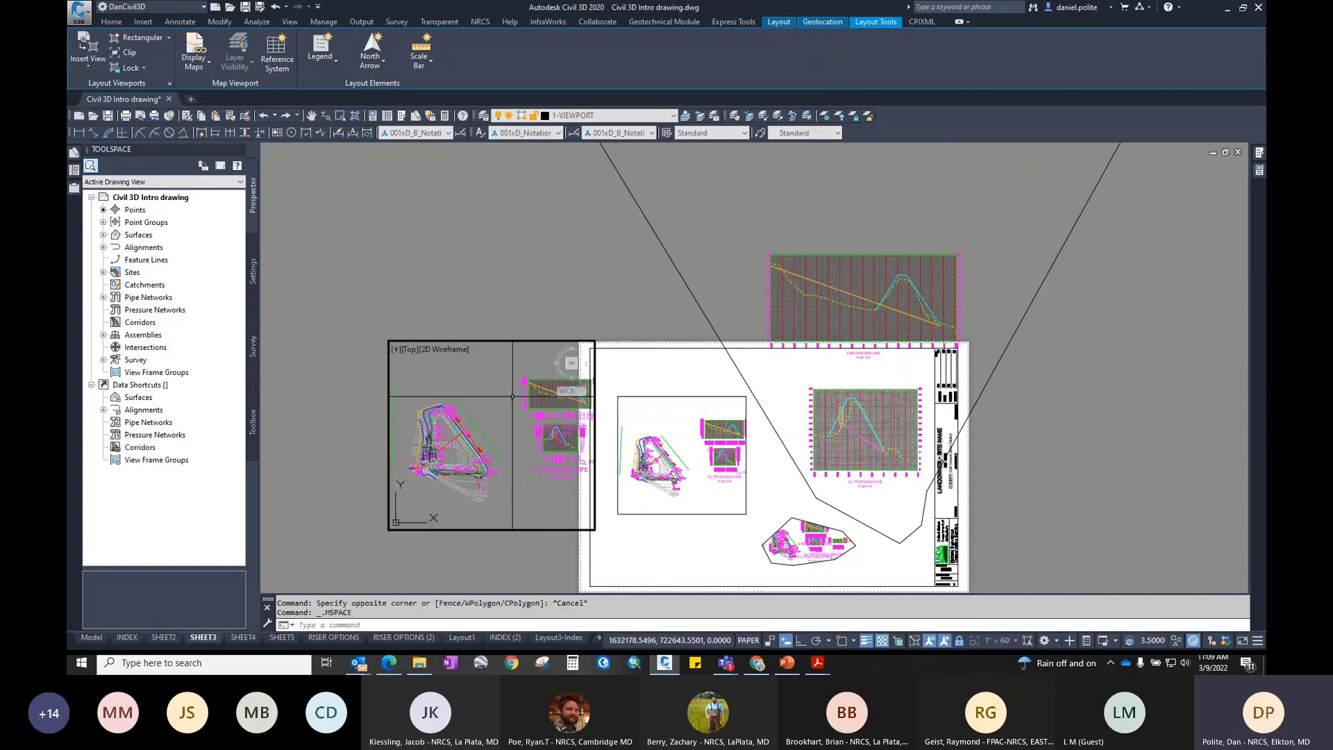
{"action": "middle_click_drag", "start_coordinate": [470, 431], "coordinate": [486, 423]}
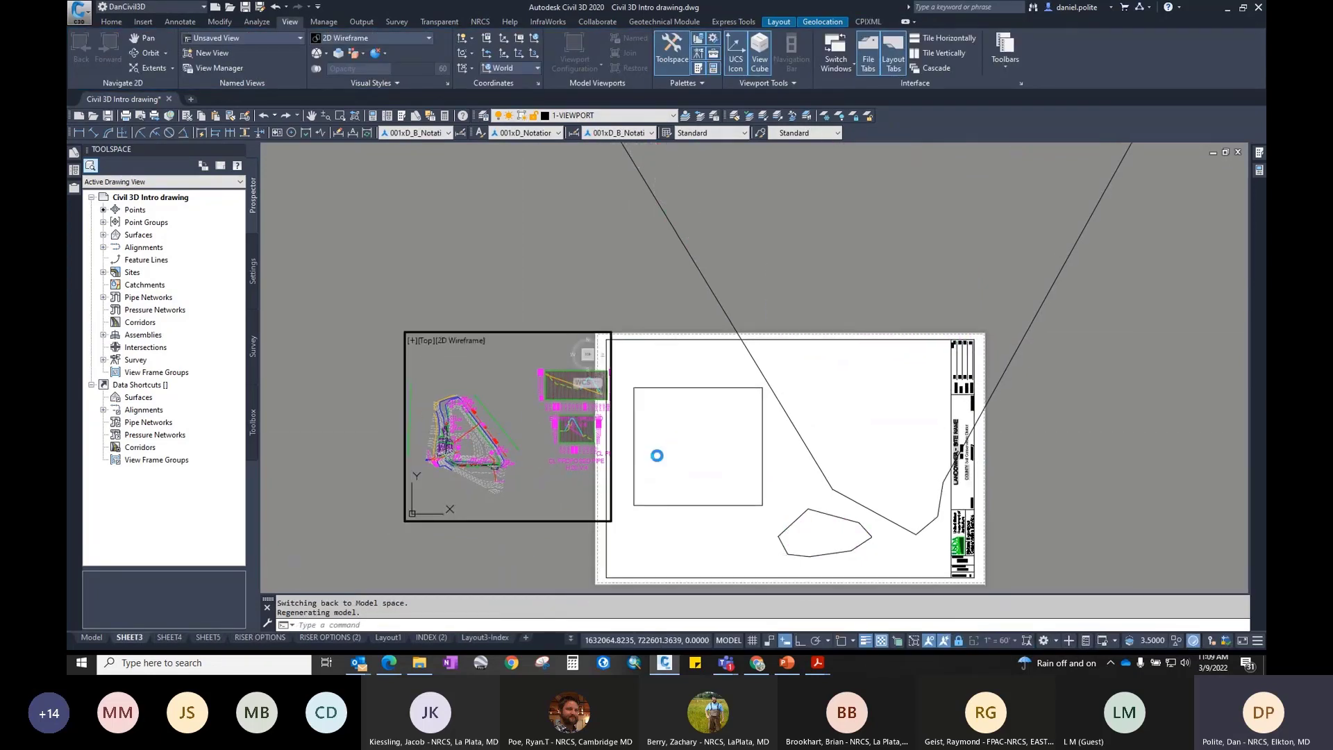
{"action": "key", "text": "Escape"}
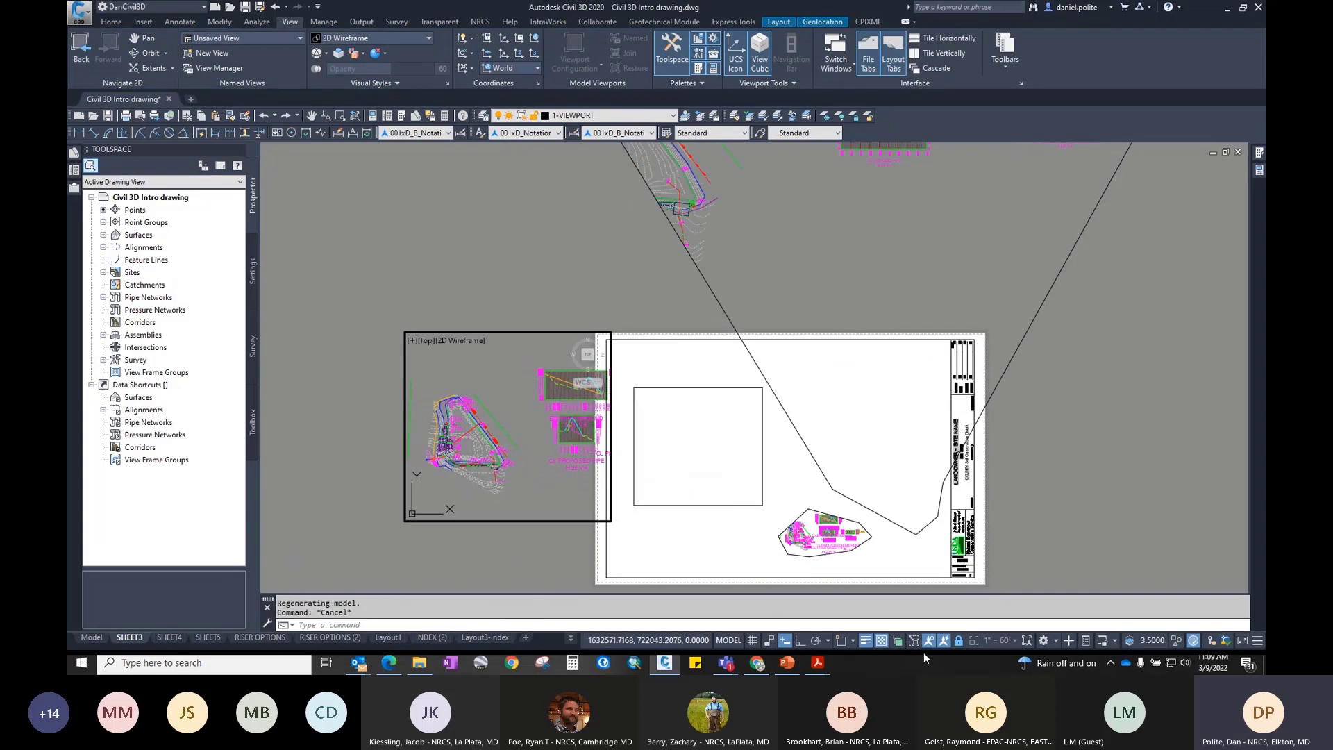
Step: Unlock the pasted viewport and zoom far into the model inside it, changing its scale
{"action": "left_click", "coordinate": [957, 641]}
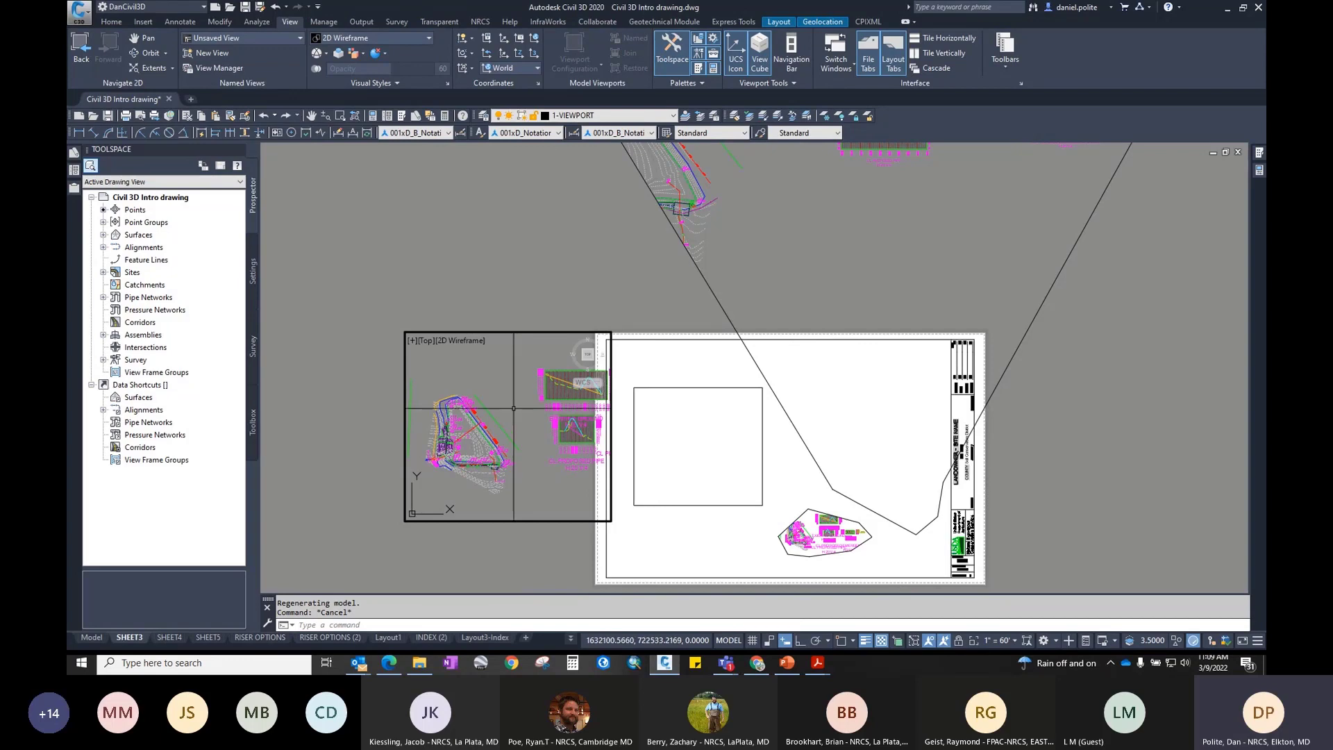
{"action": "scroll", "coordinate": [508, 388], "scroll_direction": "up", "scroll_amount": 10}
{"action": "scroll", "coordinate": [508, 387], "scroll_direction": "up", "scroll_amount": 10}
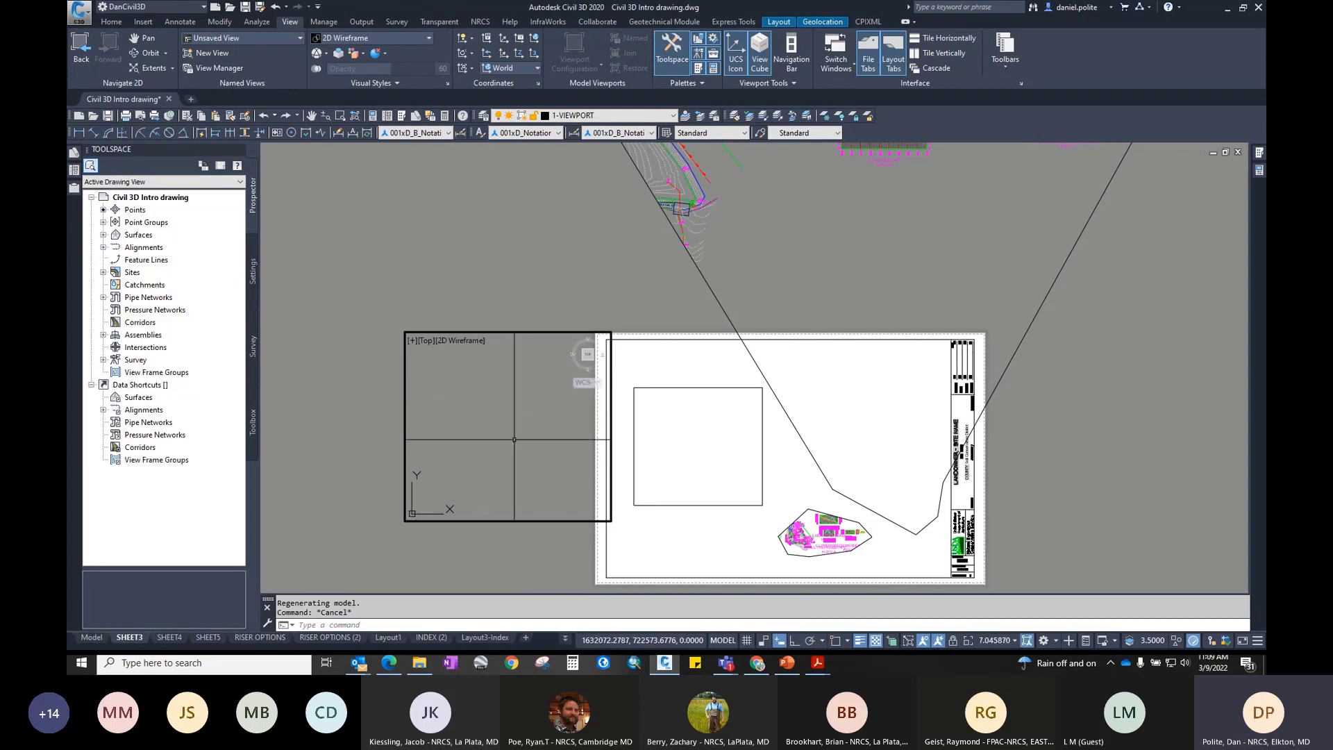
{"action": "scroll", "coordinate": [476, 399], "scroll_direction": "up", "scroll_amount": 12}
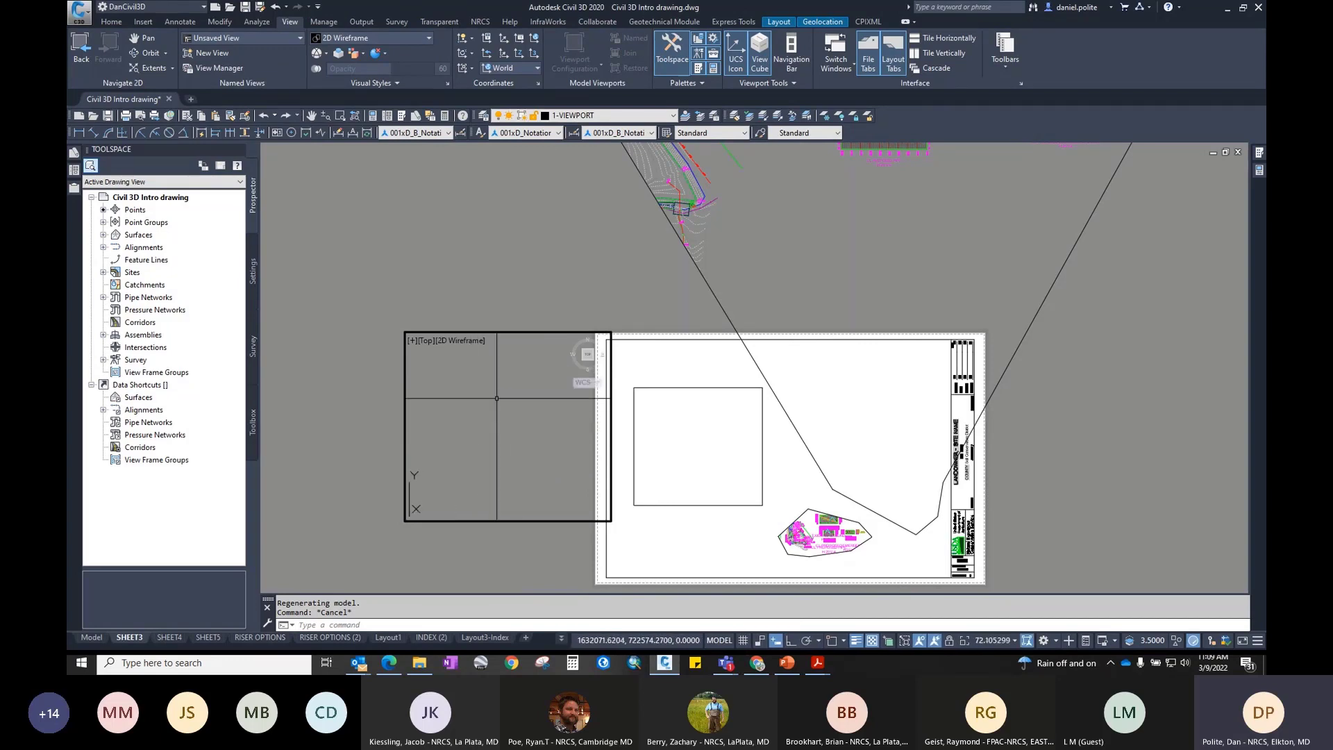
{"action": "scroll", "coordinate": [490, 387], "scroll_direction": "up", "scroll_amount": 5}
{"action": "middle_click_drag", "start_coordinate": [490, 387], "coordinate": [481, 420]}
{"action": "scroll", "coordinate": [480, 420], "scroll_direction": "up", "scroll_amount": 7}
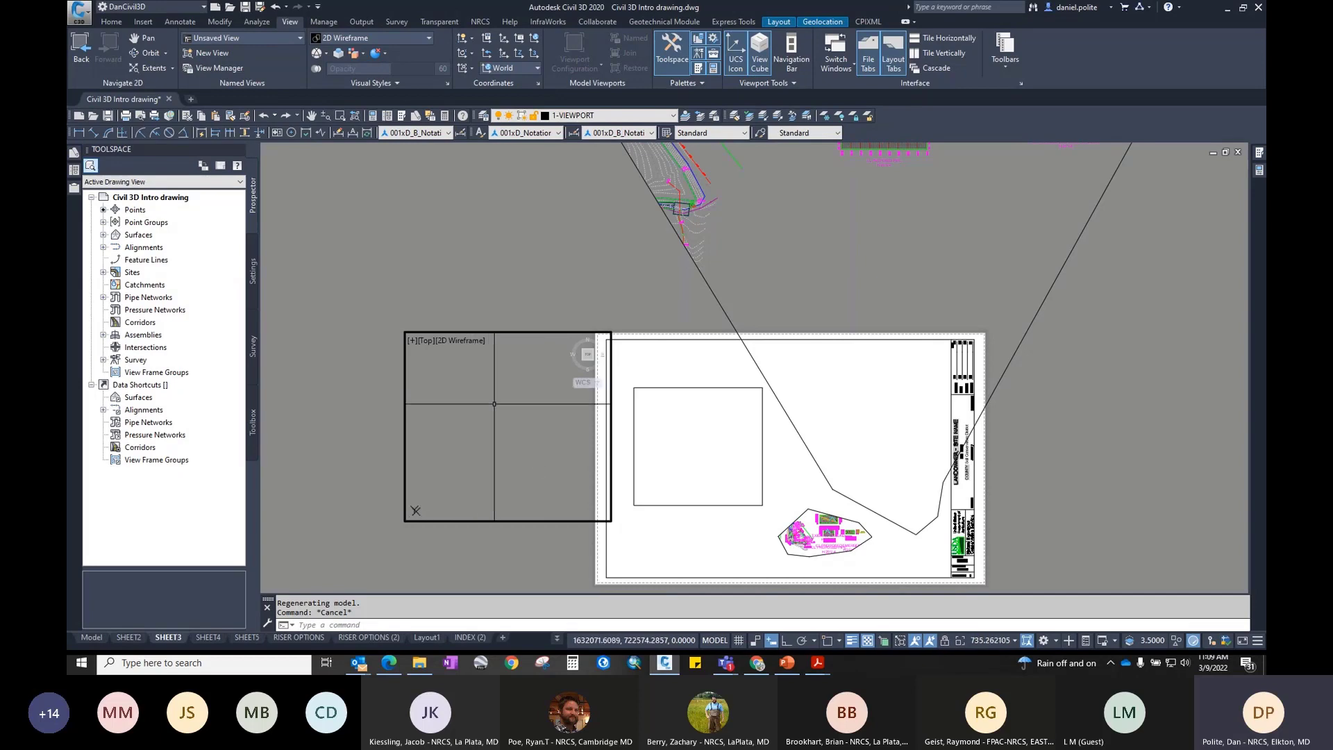
Step: Return to paper space and zoom into the pasted viewport until its border lies outside the drawing area
{"action": "double_click", "coordinate": [529, 280]}
{"action": "middle_click_drag", "start_coordinate": [507, 357], "coordinate": [674, 324]}
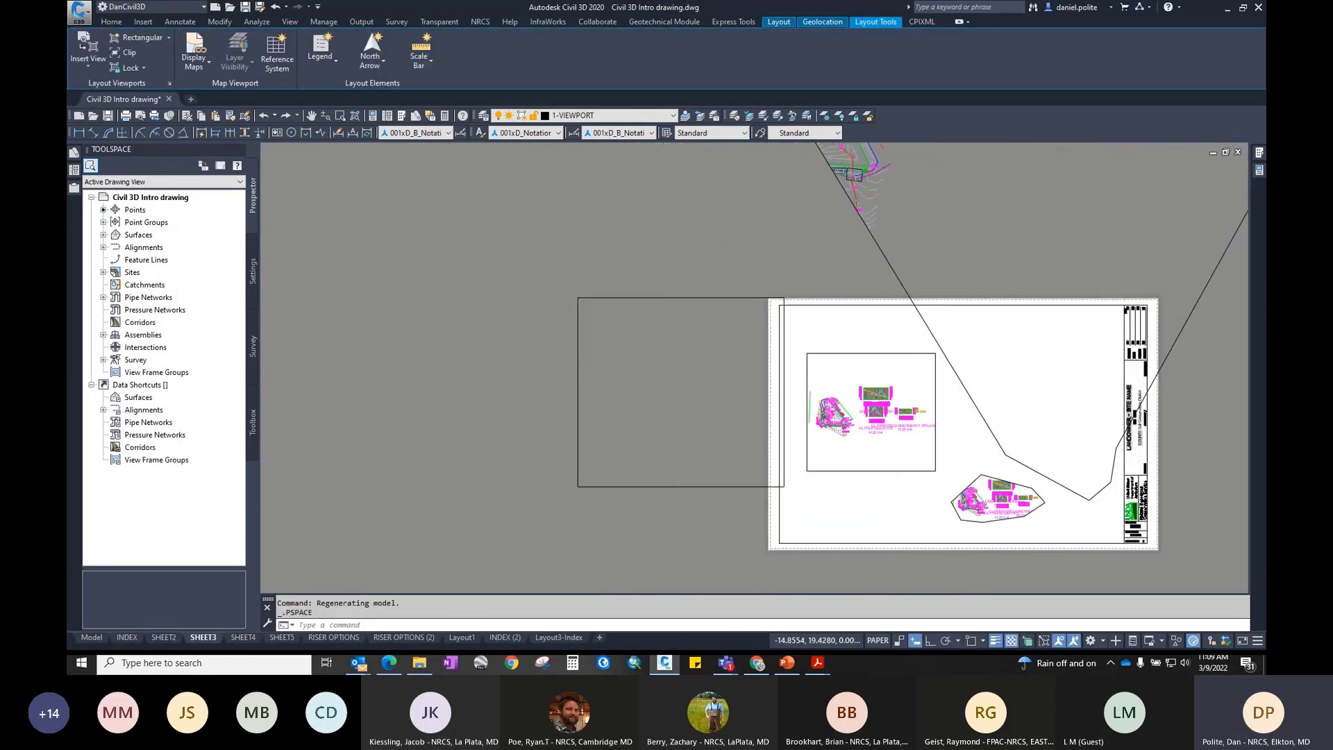
{"action": "scroll", "coordinate": [671, 327], "scroll_direction": "up", "scroll_amount": 8}
{"action": "scroll", "coordinate": [670, 327], "scroll_direction": "down", "scroll_amount": 5}
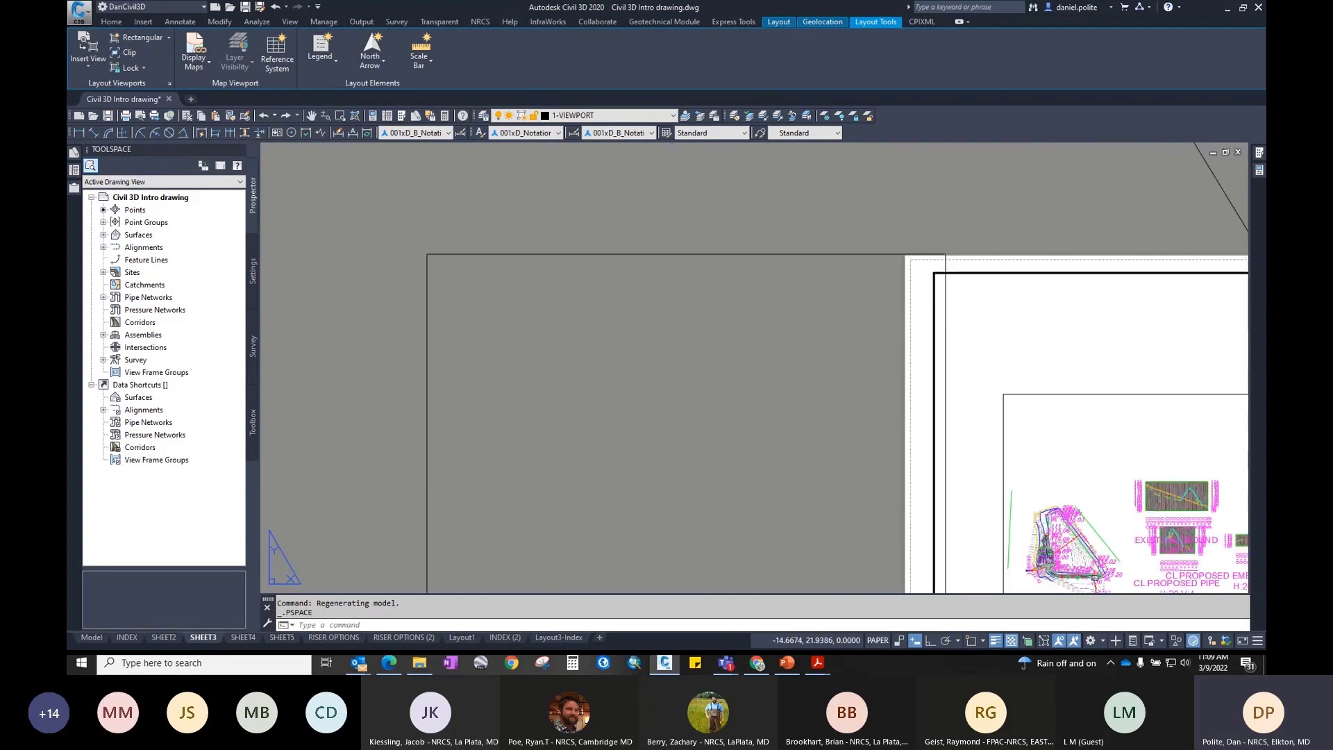
{"action": "left_click", "coordinate": [672, 255]}
{"action": "middle_click_drag", "start_coordinate": [683, 311], "coordinate": [681, 237]}
{"action": "scroll", "coordinate": [680, 239], "scroll_direction": "up", "scroll_amount": 5}
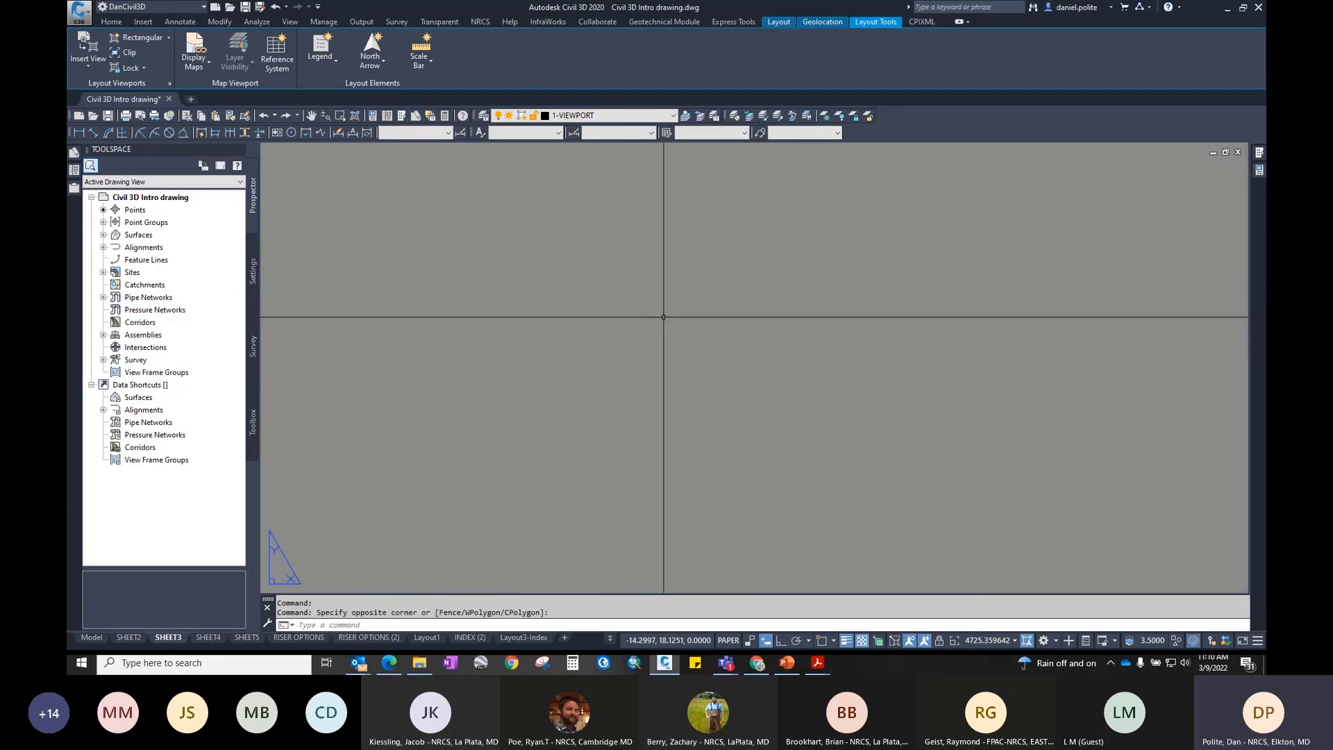
Step: Activate model space inside the enlarged viewport and zoom its view out to find the site plan and profiles
{"action": "double_click", "coordinate": [673, 354]}
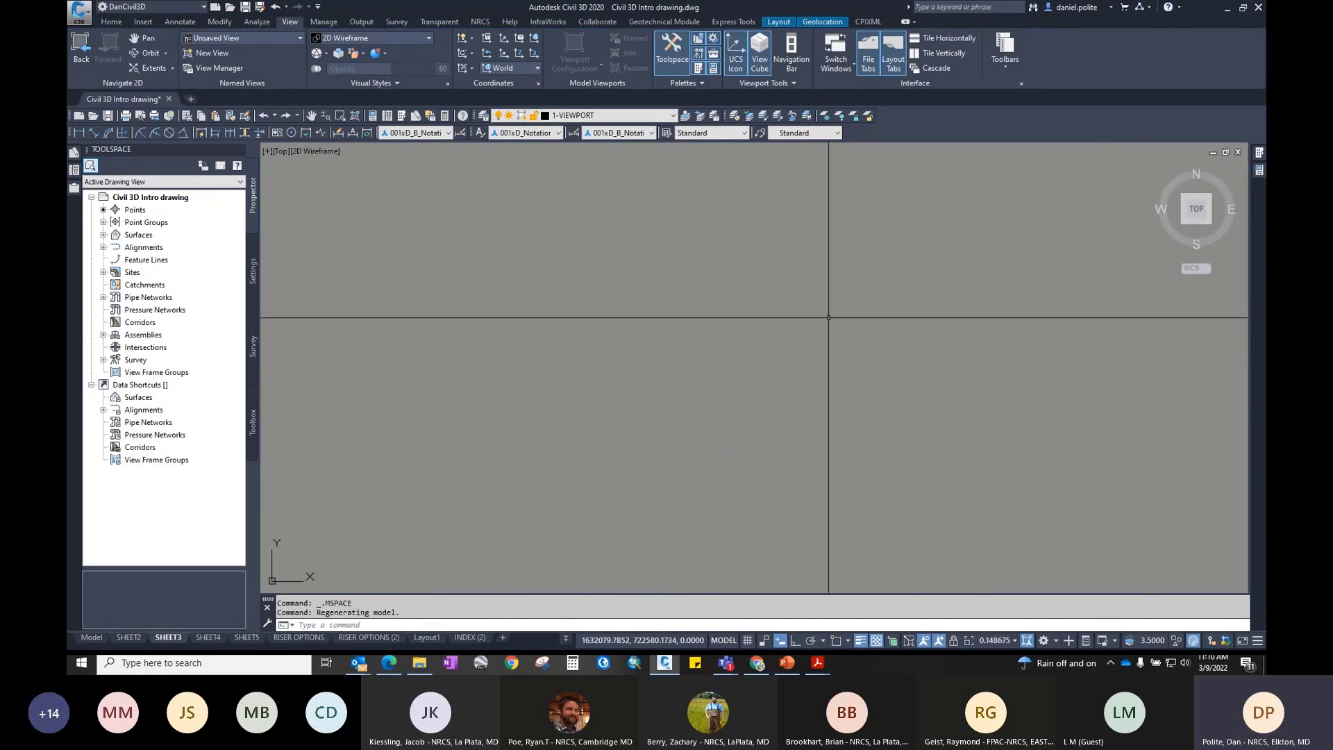
{"action": "scroll", "coordinate": [854, 390], "scroll_direction": "down", "scroll_amount": 10}
{"action": "scroll", "coordinate": [854, 389], "scroll_direction": "down", "scroll_amount": 4}
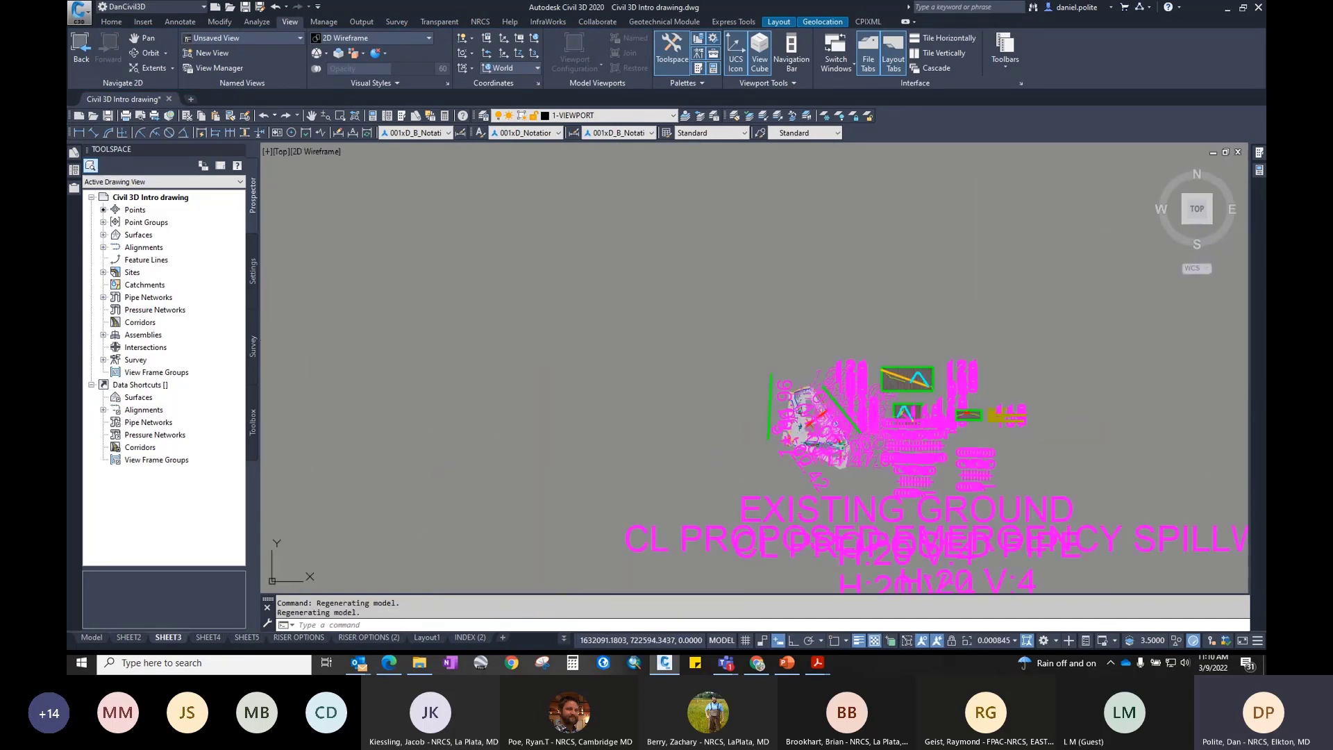
{"action": "scroll", "coordinate": [642, 281], "scroll_direction": "up", "scroll_amount": 8}
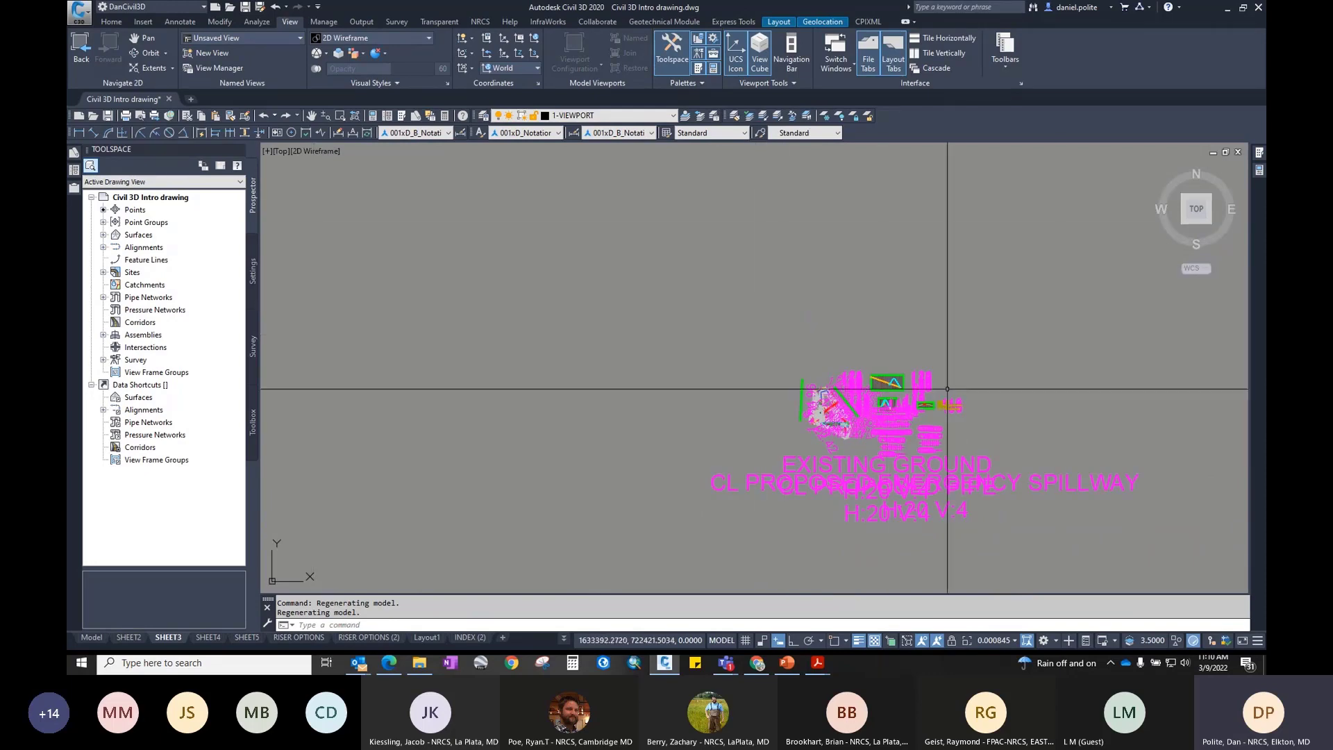
{"action": "scroll", "coordinate": [642, 281], "scroll_direction": "down", "scroll_amount": 3}
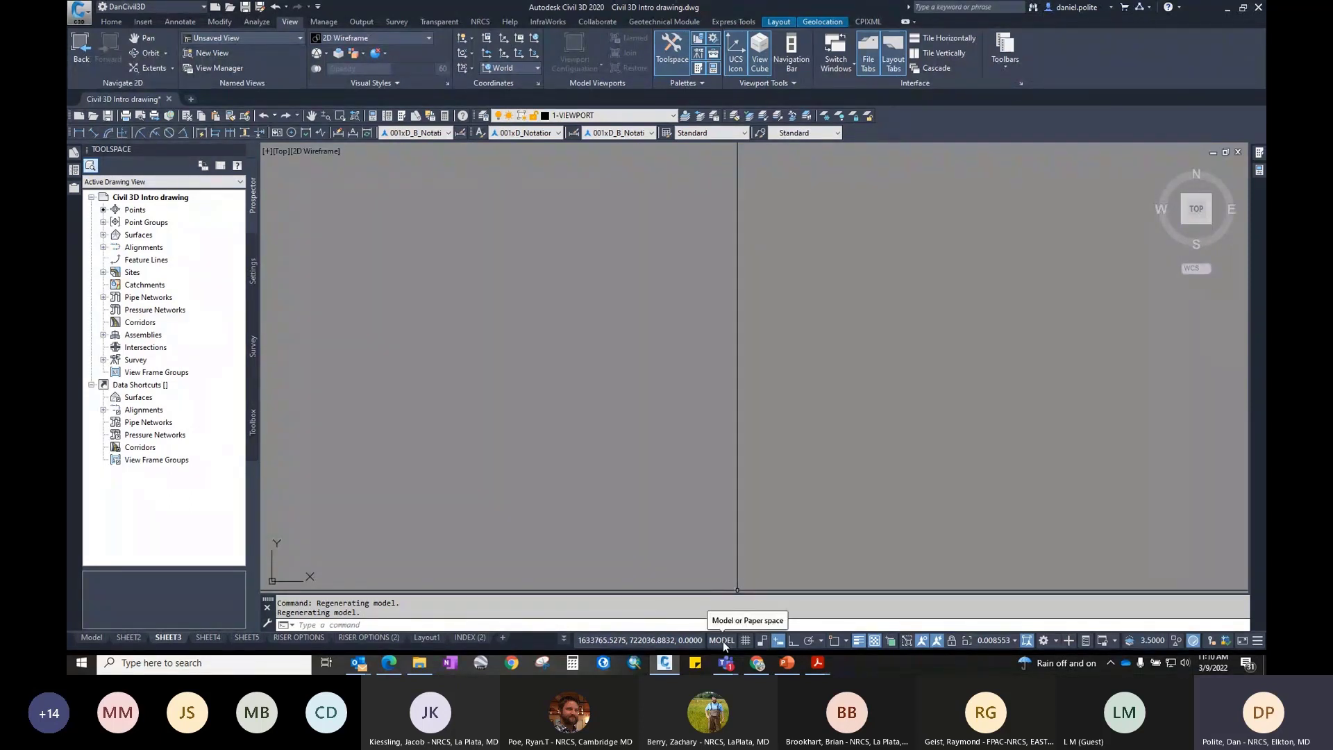
Step: Switch from model space back to paper space without leaving the viewport area and bring the whole sheet back into view
{"action": "key", "text": "Escape"}
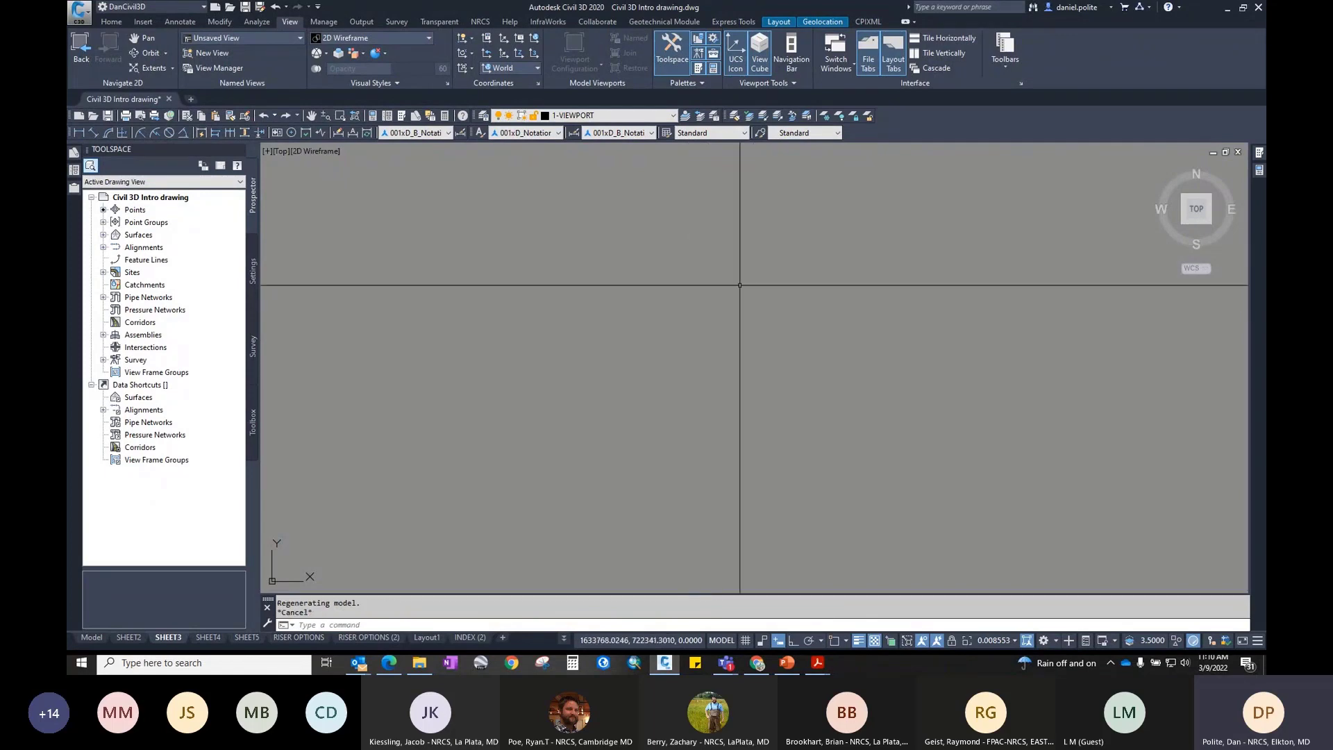
{"action": "left_click", "coordinate": [726, 640]}
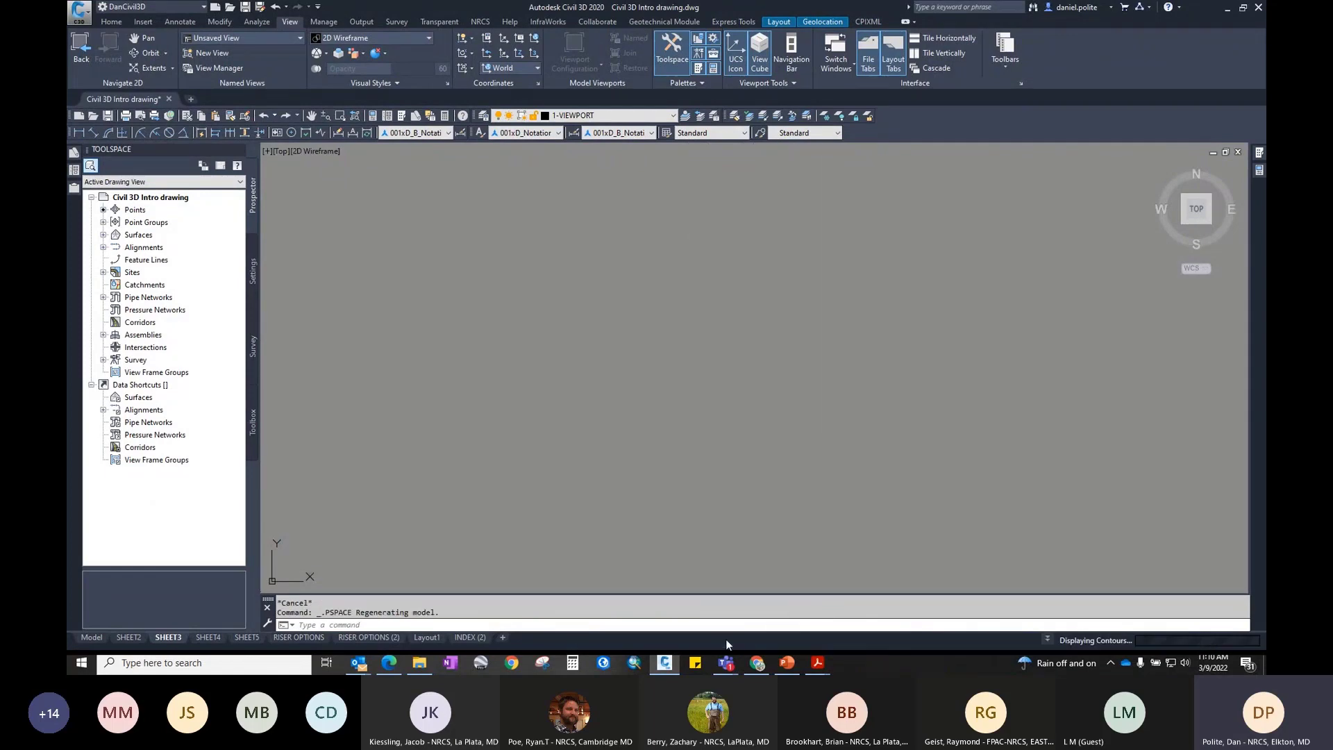
{"action": "scroll", "coordinate": [795, 285], "scroll_direction": "down", "scroll_amount": 5}
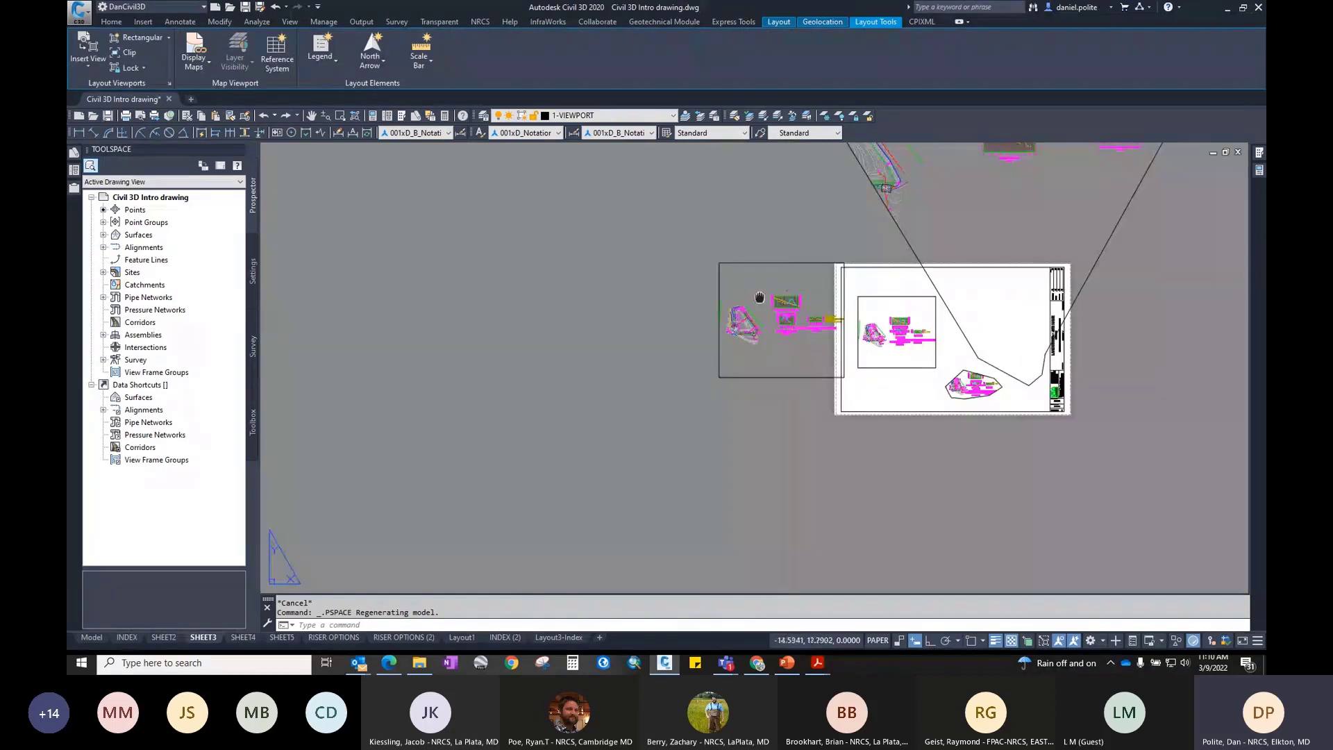
{"action": "scroll", "coordinate": [648, 327], "scroll_direction": "up", "scroll_amount": 1}
{"action": "scroll", "coordinate": [670, 318], "scroll_direction": "up", "scroll_amount": 2}
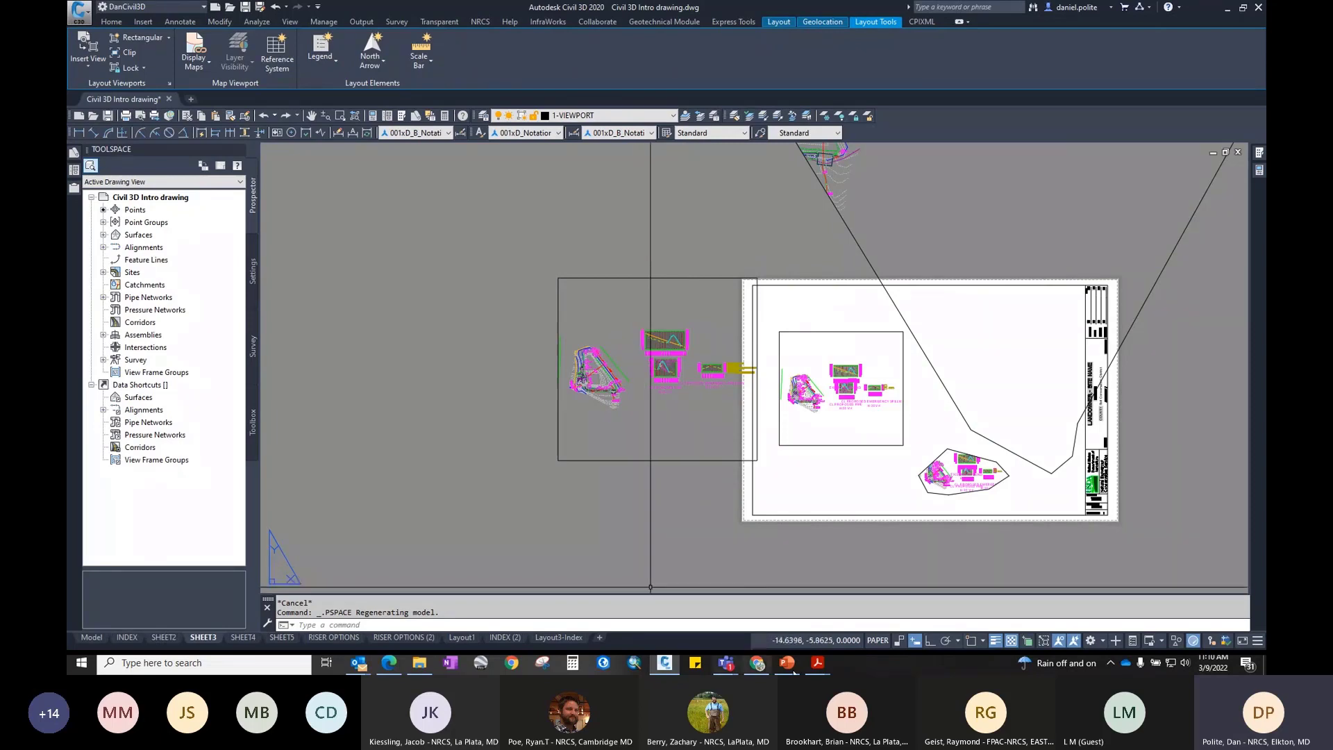
{"action": "left_click", "coordinate": [694, 467]}
{"action": "left_click", "coordinate": [686, 445]}
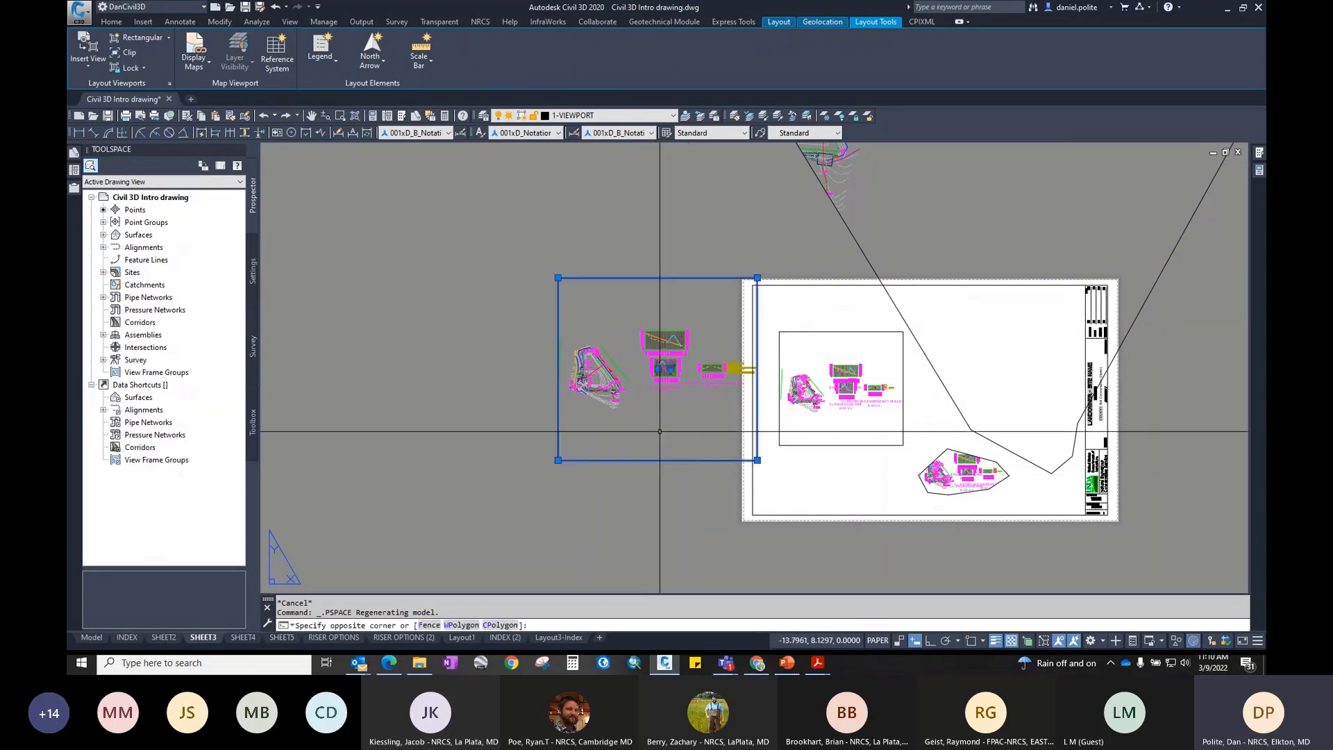
{"action": "key", "text": "Escape"}
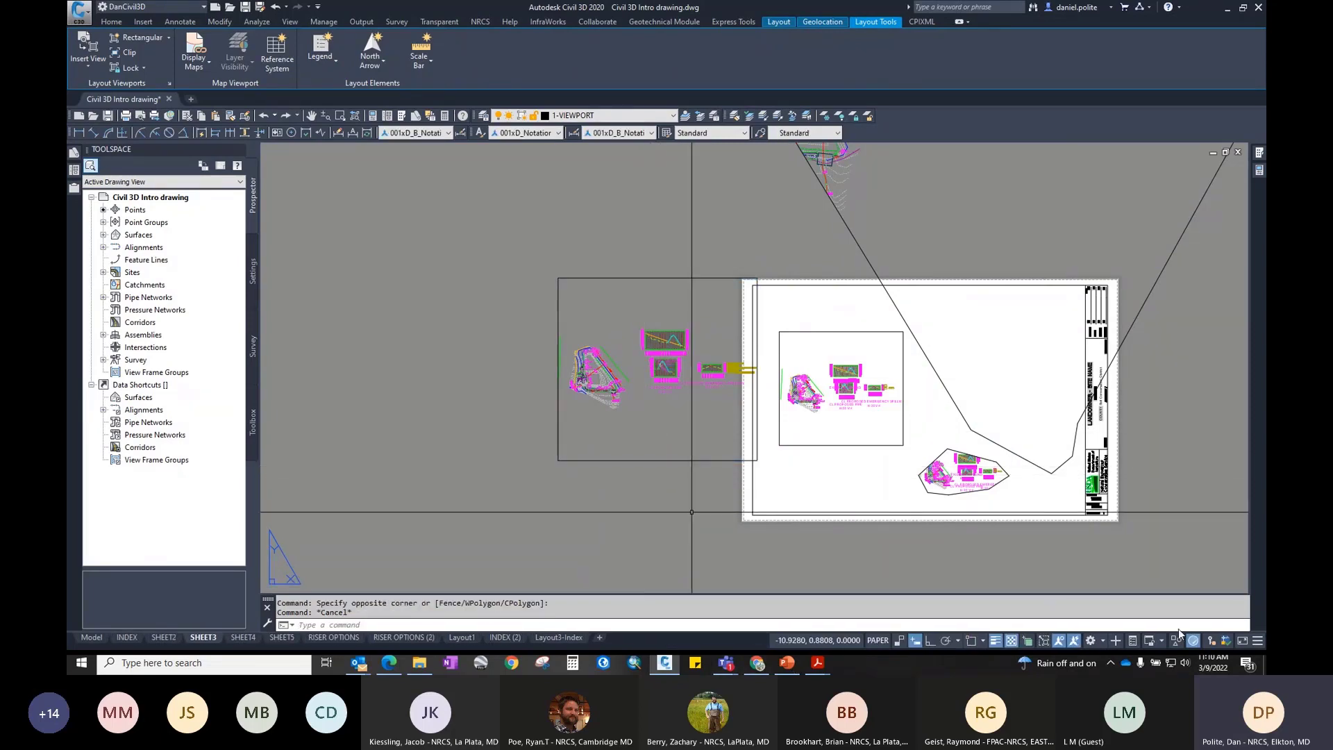
Step: Hide the Paper Space indicator from the status bar
{"action": "left_click", "coordinate": [1257, 640]}
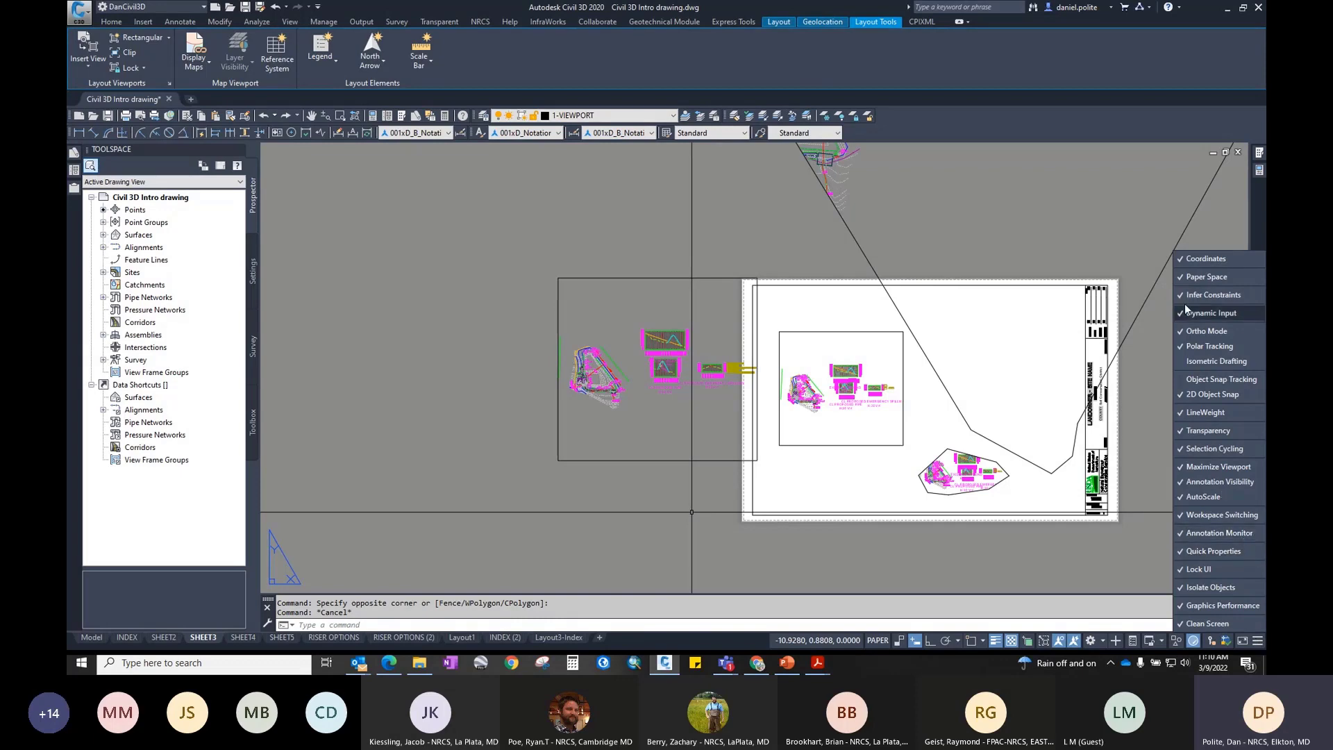
{"action": "left_click", "coordinate": [1190, 276]}
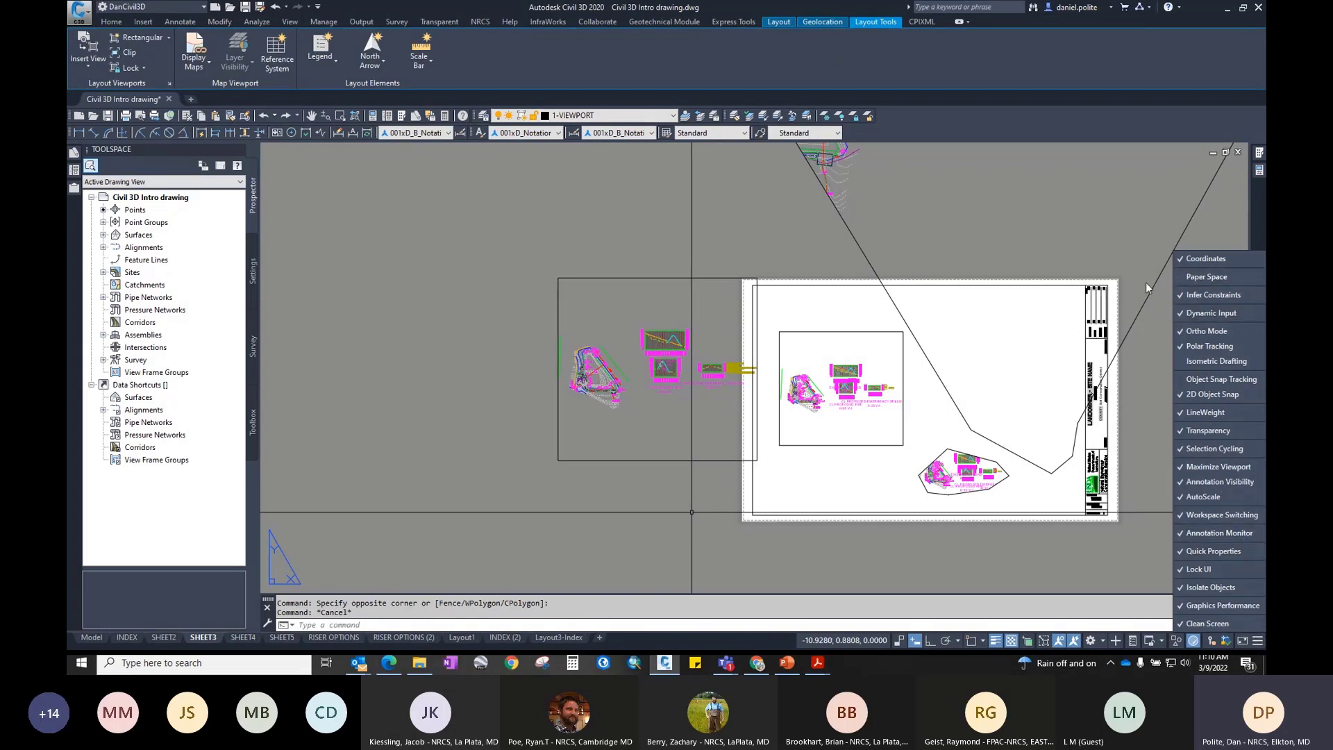
Step: Select the rectangular viewport beside the sheet, view its properties, and show the Paper Space indicator in the status bar again
{"action": "left_click", "coordinate": [755, 558]}
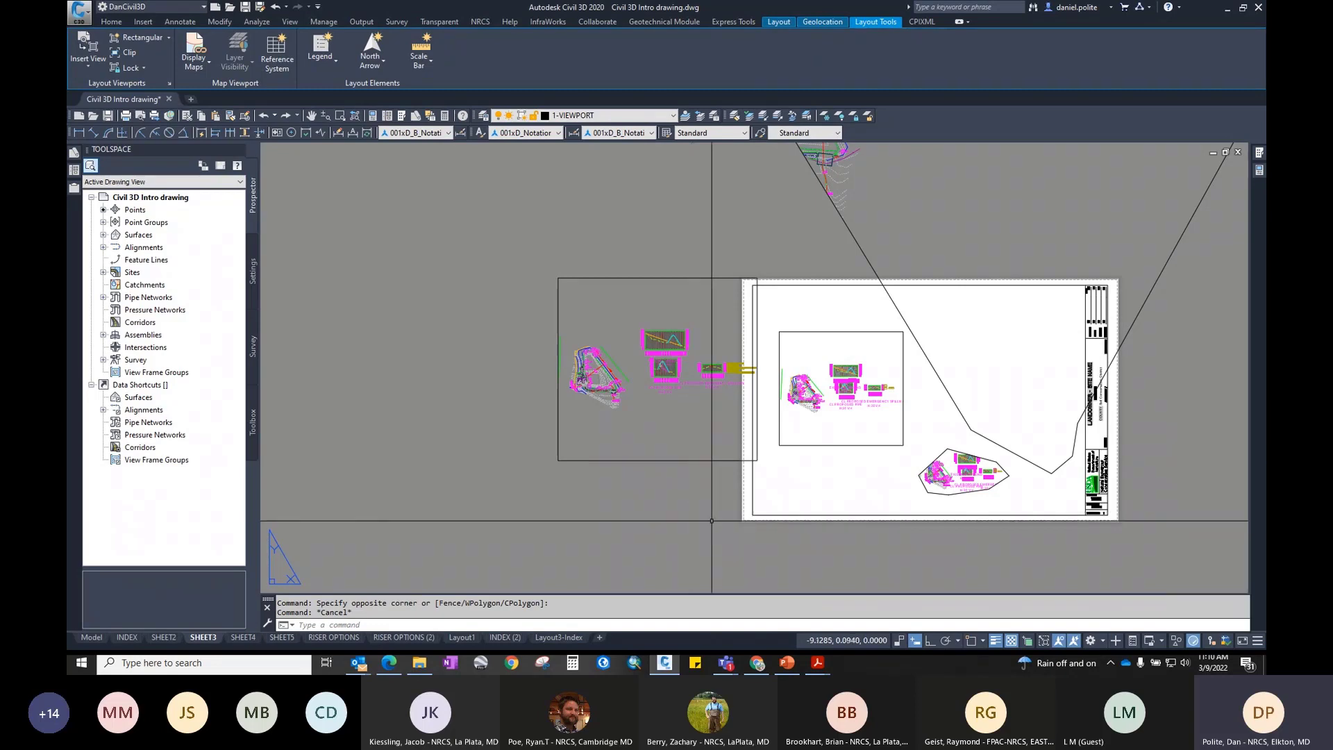
{"action": "left_click", "coordinate": [678, 459]}
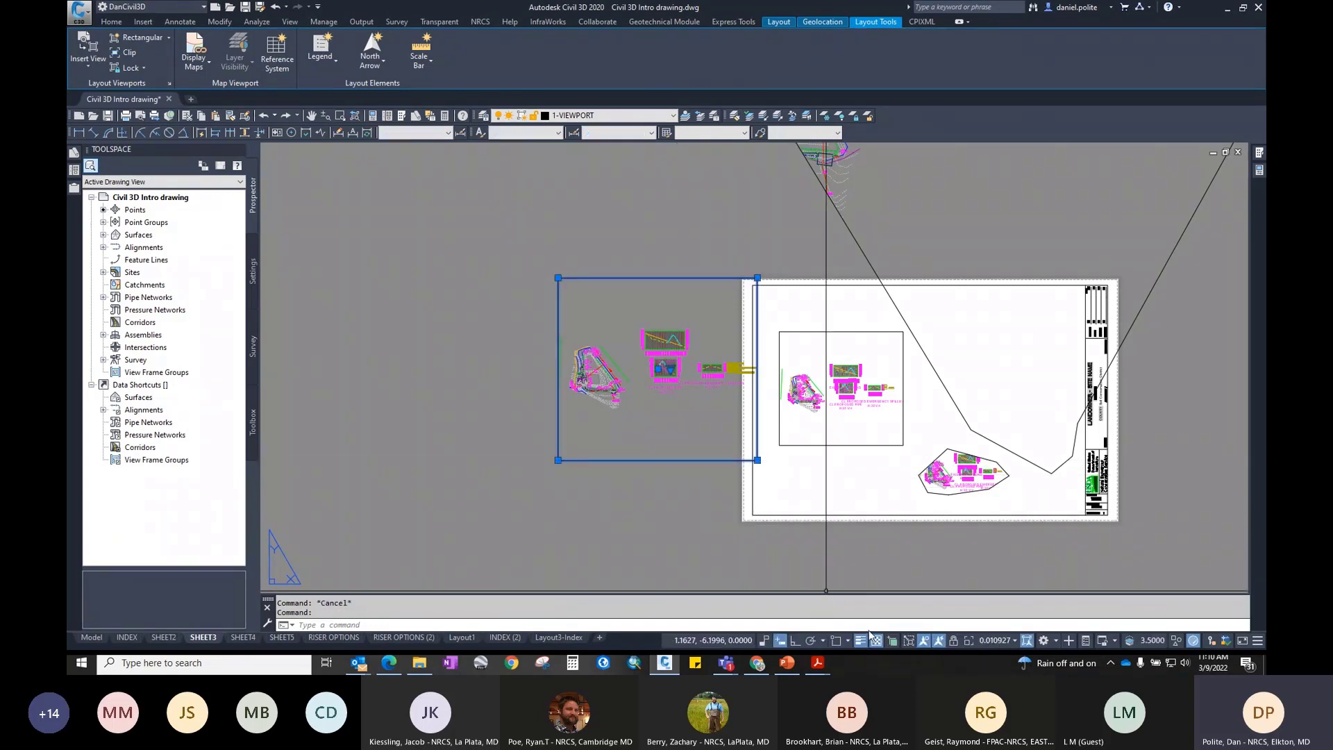
{"action": "mouse_move", "coordinate": [1260, 171]}
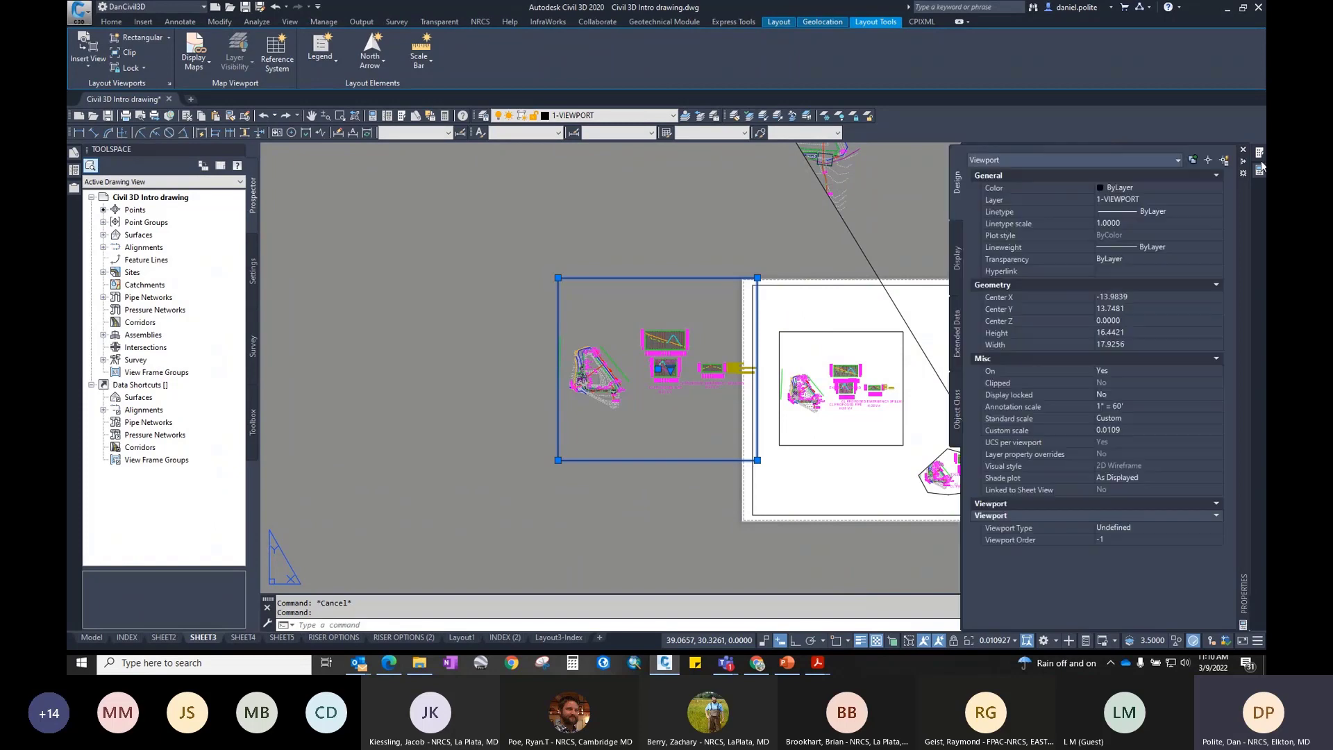
{"action": "left_click", "coordinate": [1258, 642]}
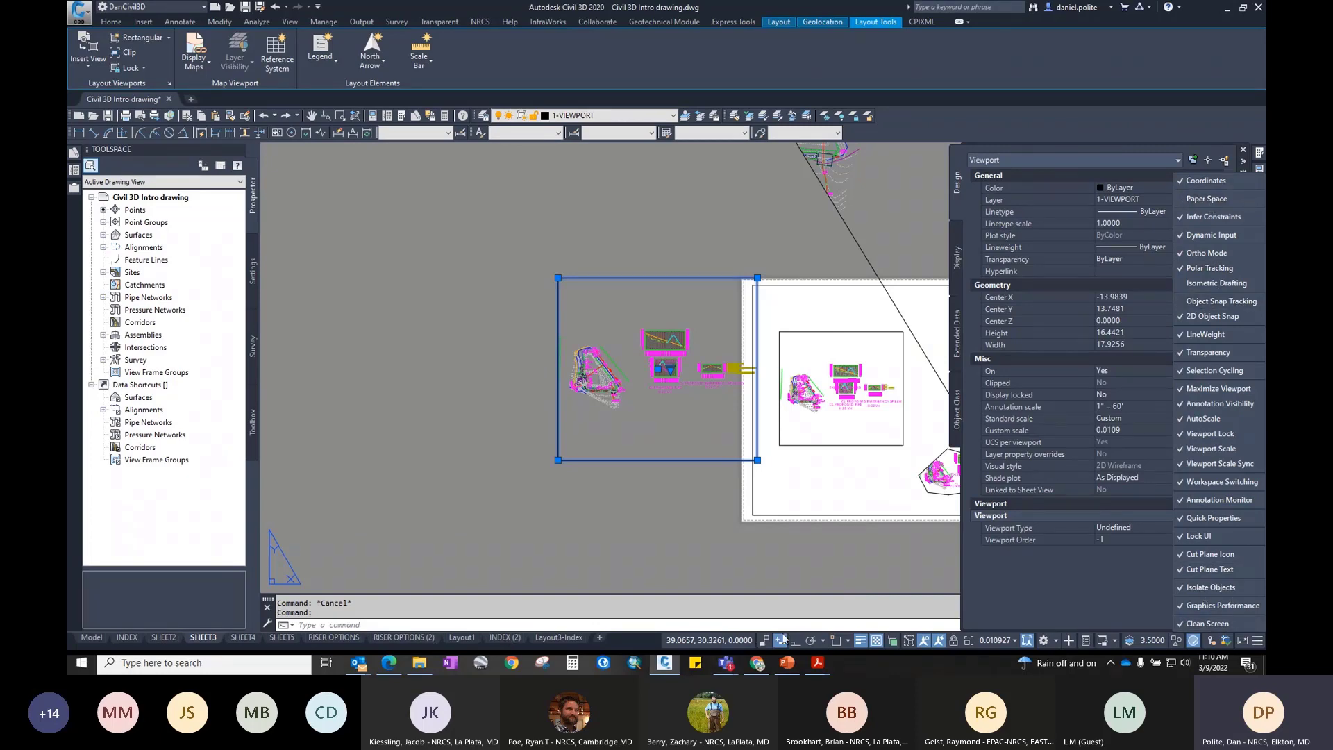
{"action": "left_click", "coordinate": [1193, 200]}
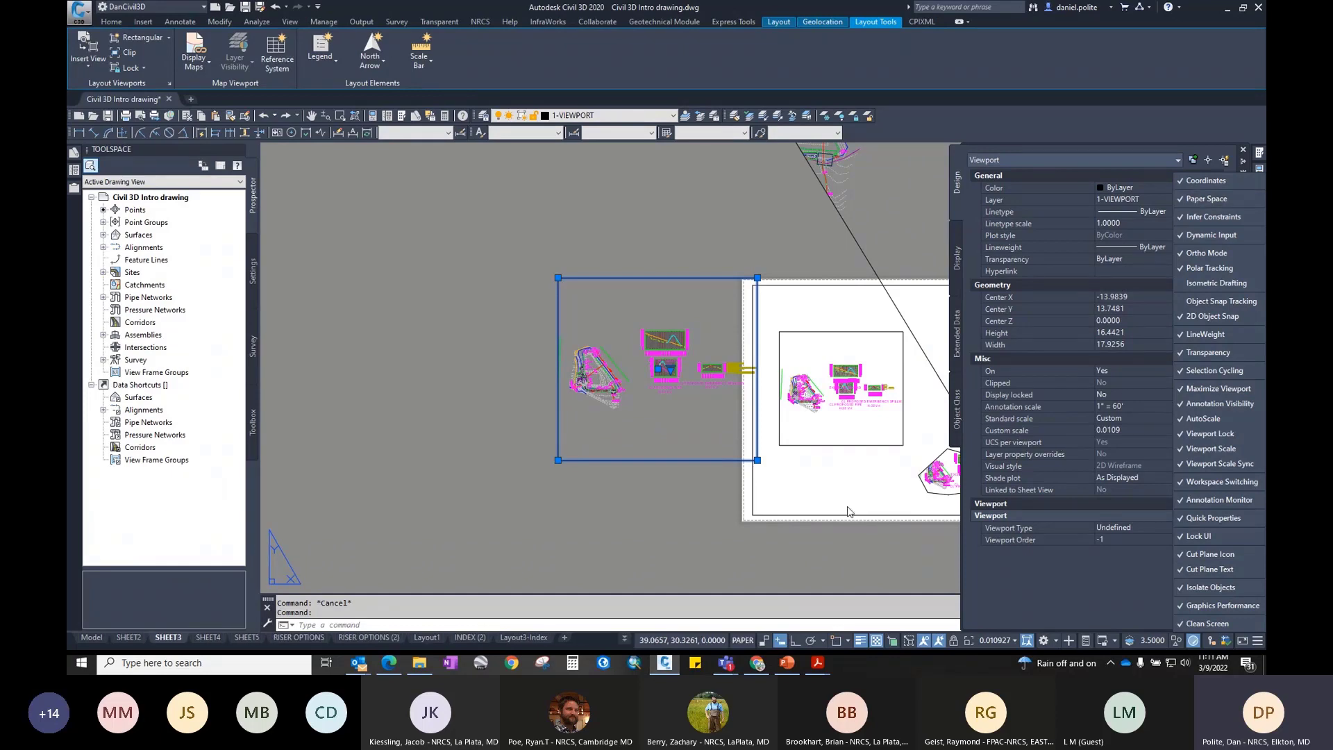
{"action": "left_click", "coordinate": [678, 496]}
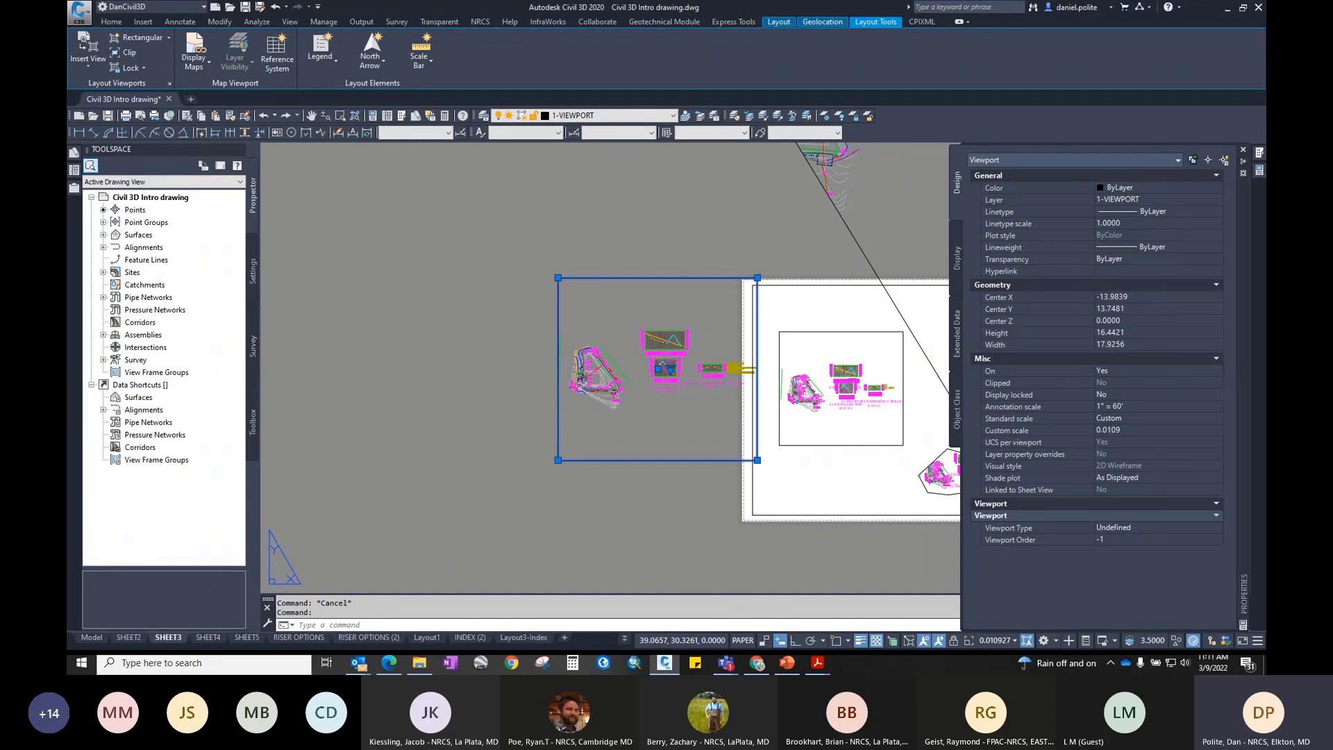
{"action": "key", "text": "Escape"}
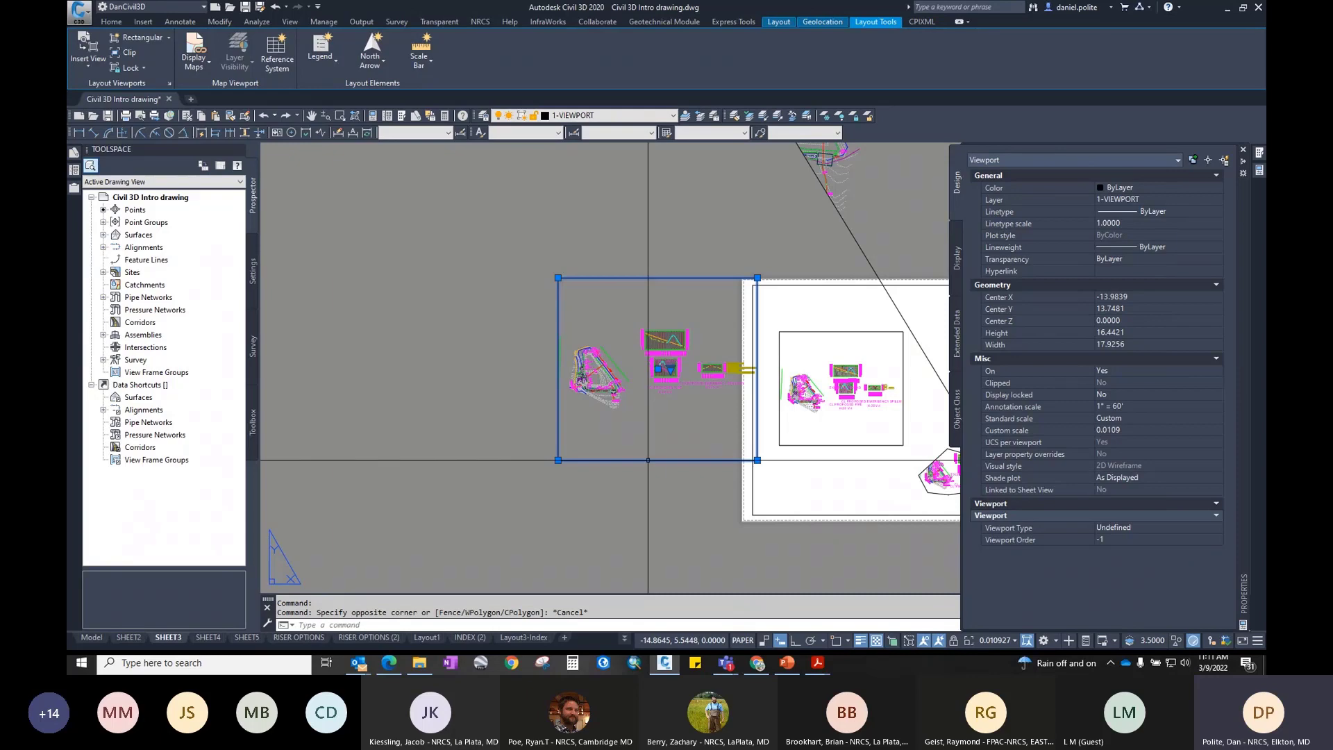
Step: Switch from paper space to model space in the viewport beside the sheet, and return to paper space
{"action": "left_click", "coordinate": [742, 640]}
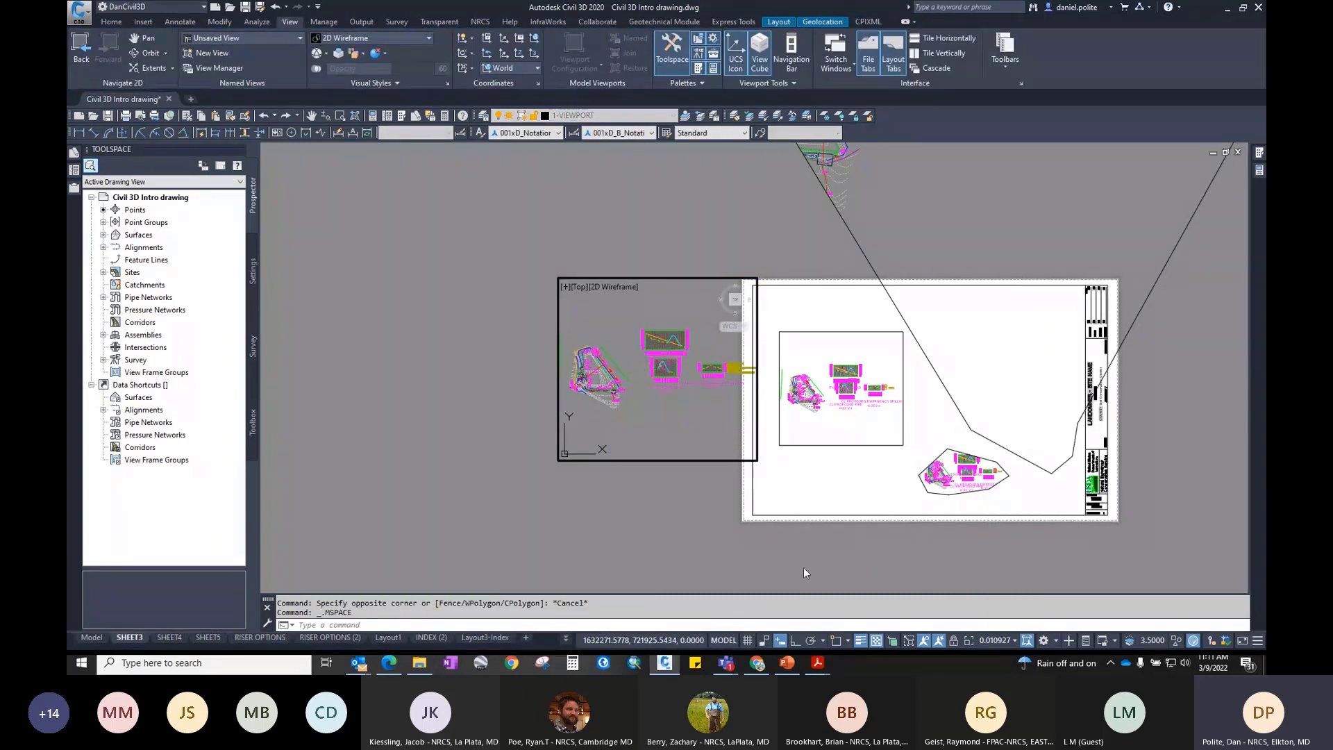
{"action": "key", "text": "Escape"}
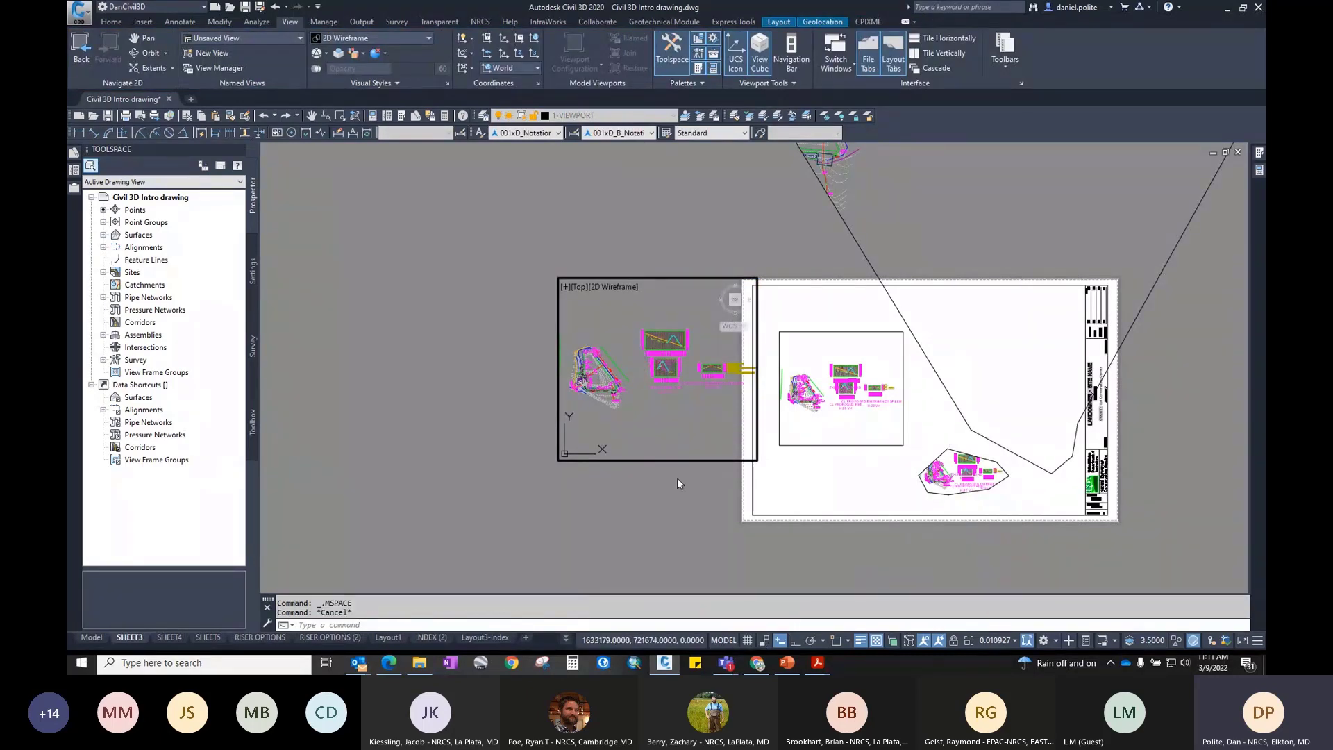
{"action": "double_click", "coordinate": [677, 470]}
{"action": "left_click", "coordinate": [798, 292]}
{"action": "left_click", "coordinate": [788, 304]}
{"action": "scroll", "coordinate": [774, 312], "scroll_direction": "down", "scroll_amount": 2}
{"action": "middle_click_drag", "start_coordinate": [773, 315], "coordinate": [714, 323]}
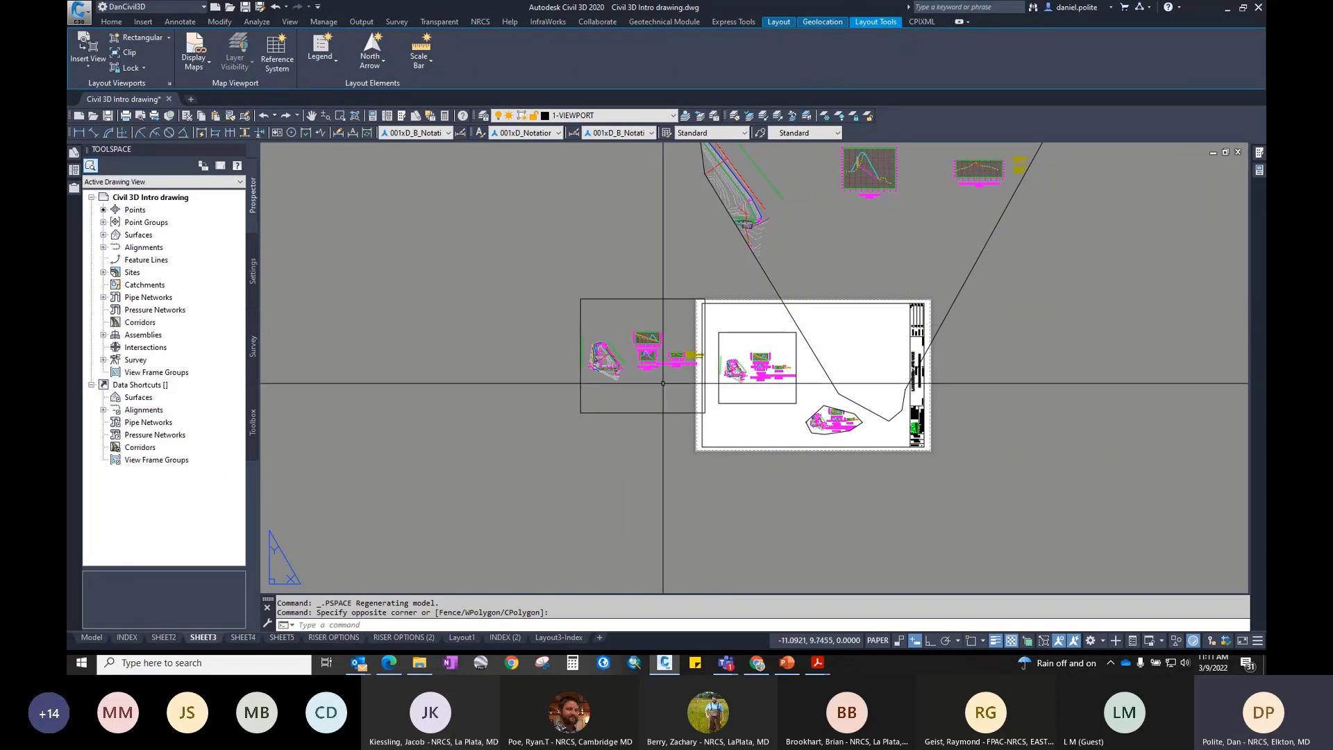
Step: On SHEET2, turn Ortho on and stretch the plan map viewport's edge horizontally toward the title block
{"action": "left_click", "coordinate": [165, 637]}
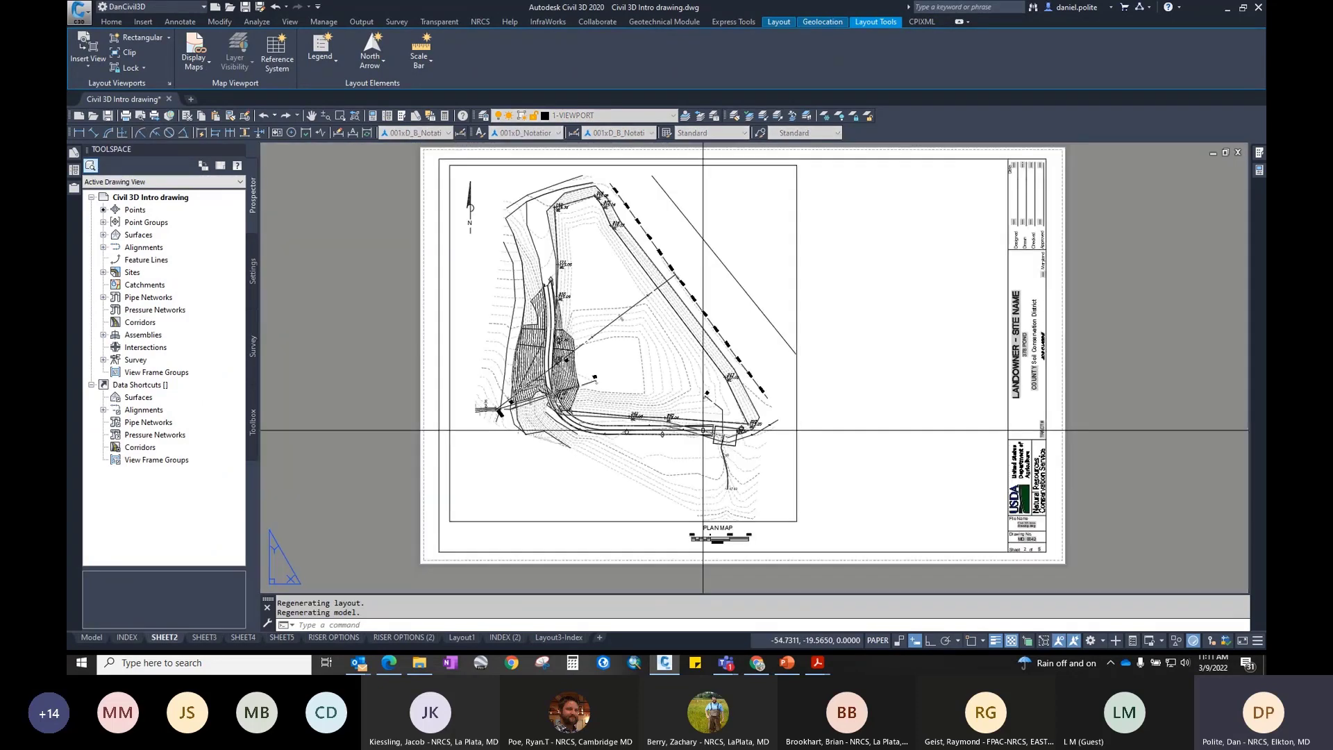
{"action": "left_click", "coordinate": [829, 291]}
{"action": "left_click", "coordinate": [771, 345]}
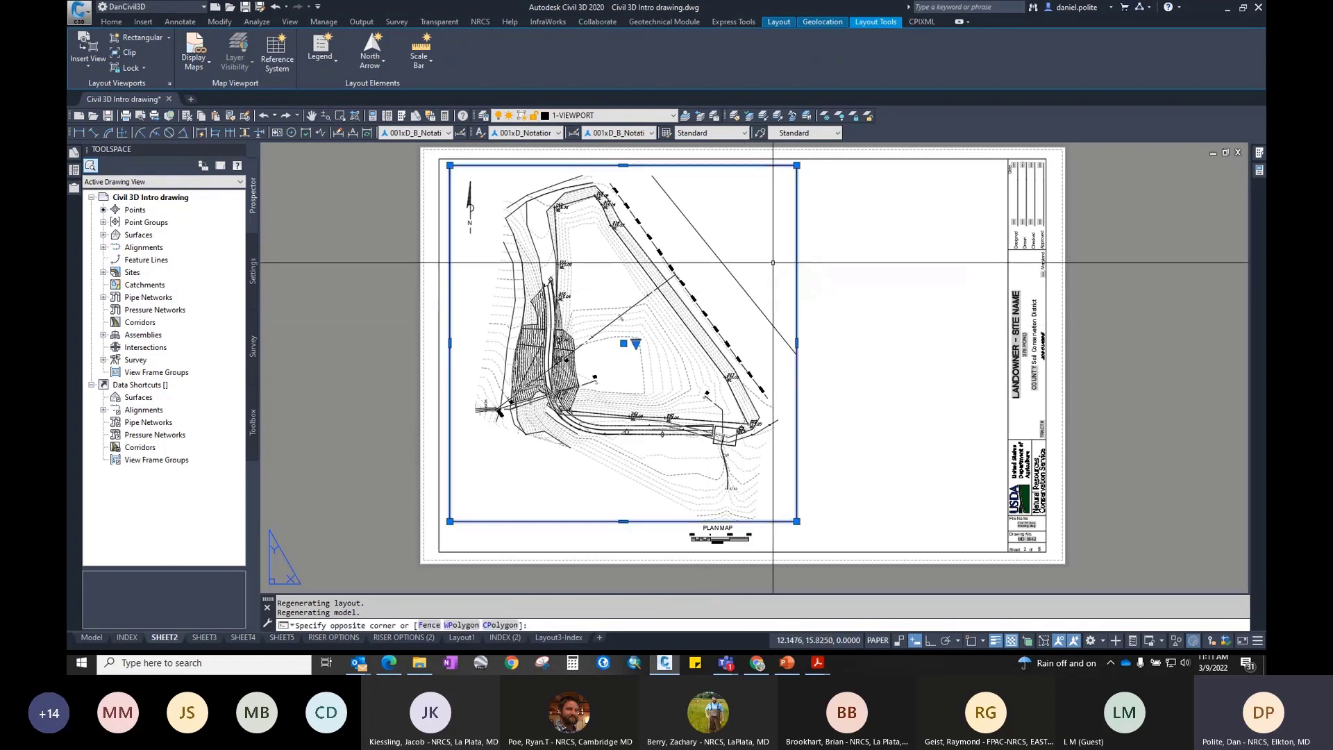
{"action": "left_click", "coordinate": [797, 343]}
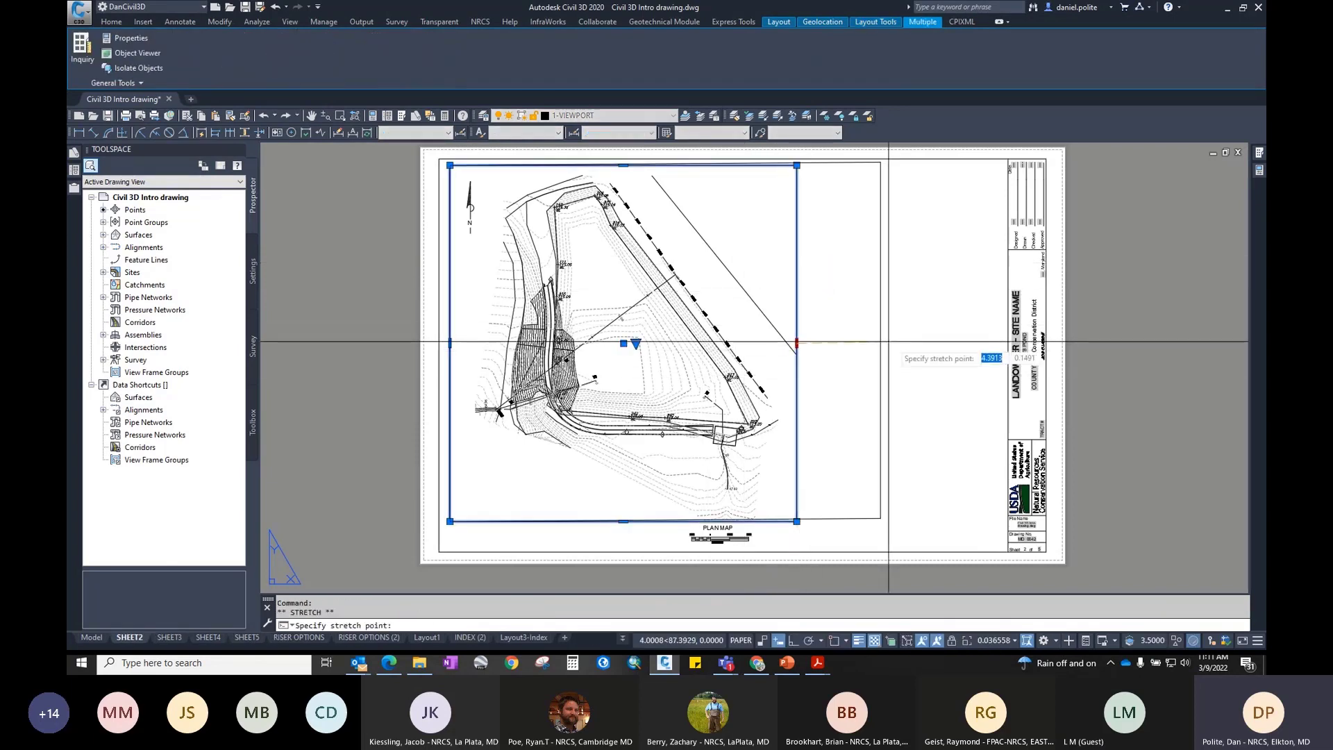
{"action": "key", "text": "Escape"}
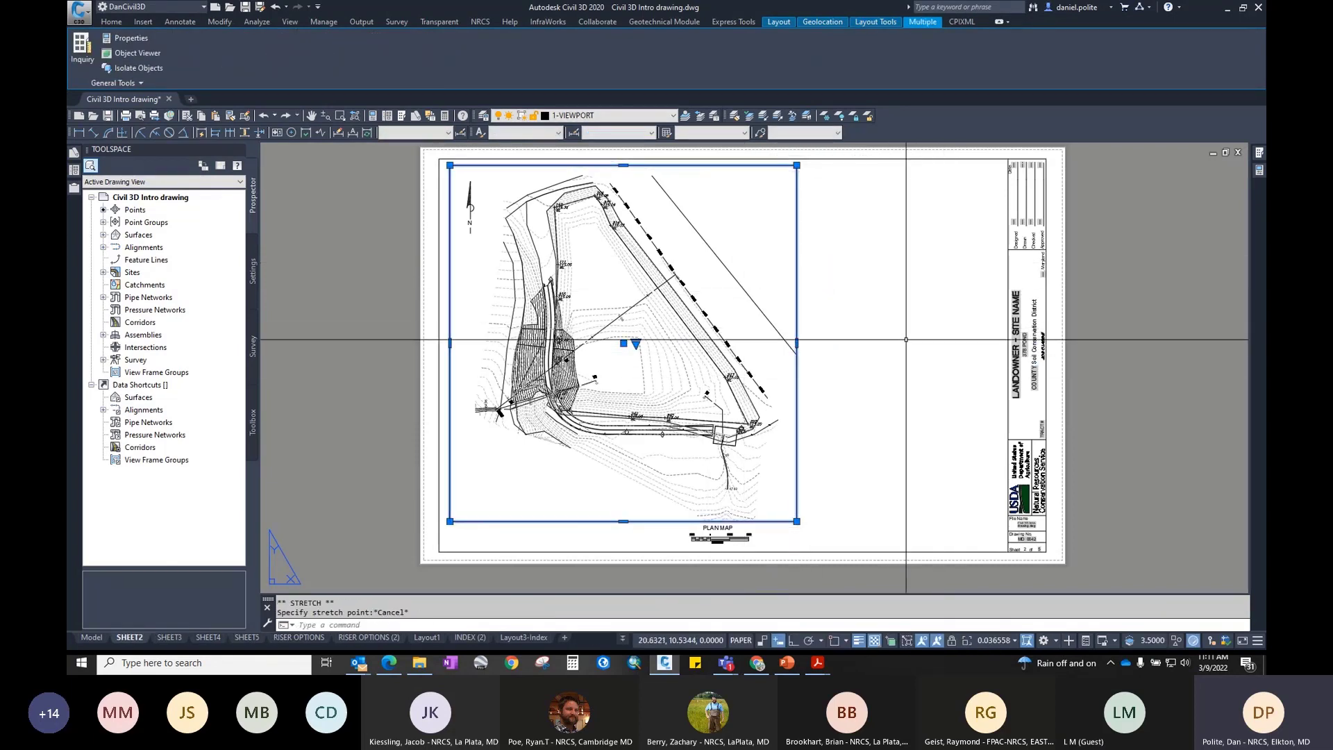
{"action": "key", "text": "F8"}
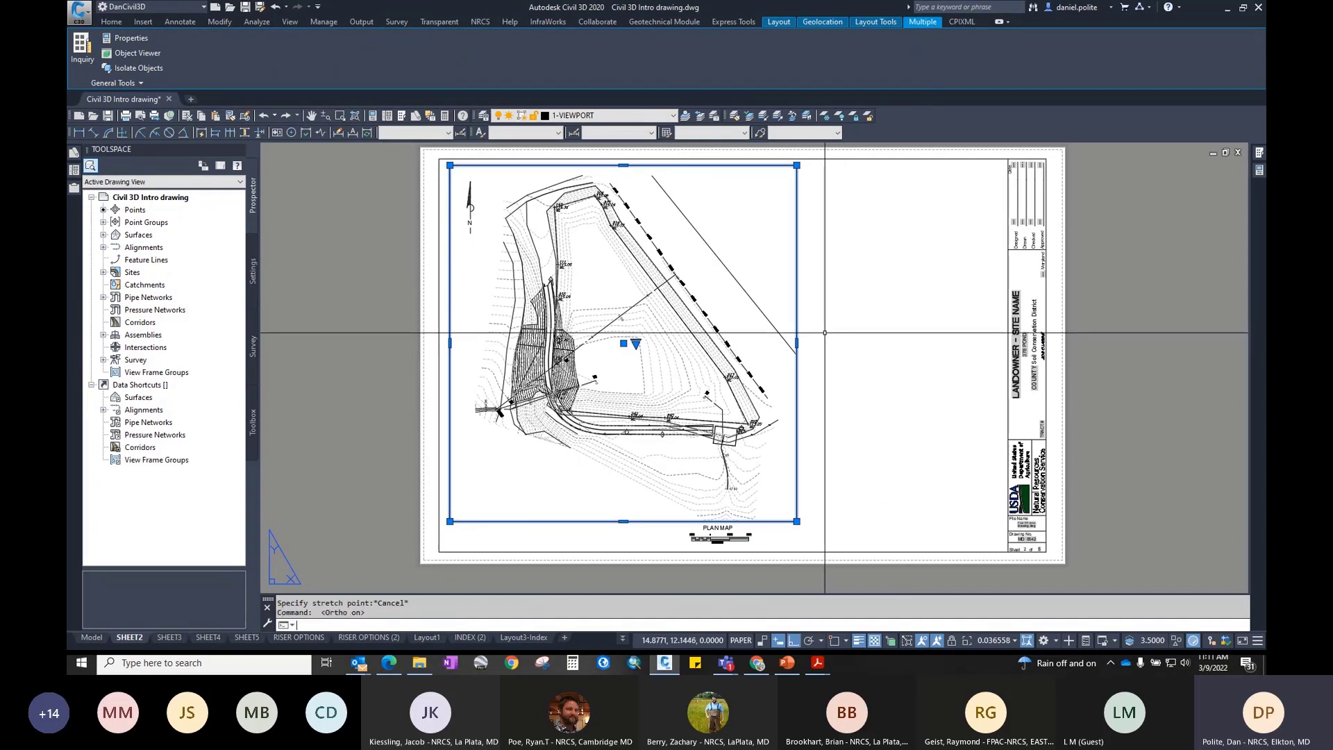
{"action": "left_click", "coordinate": [796, 343]}
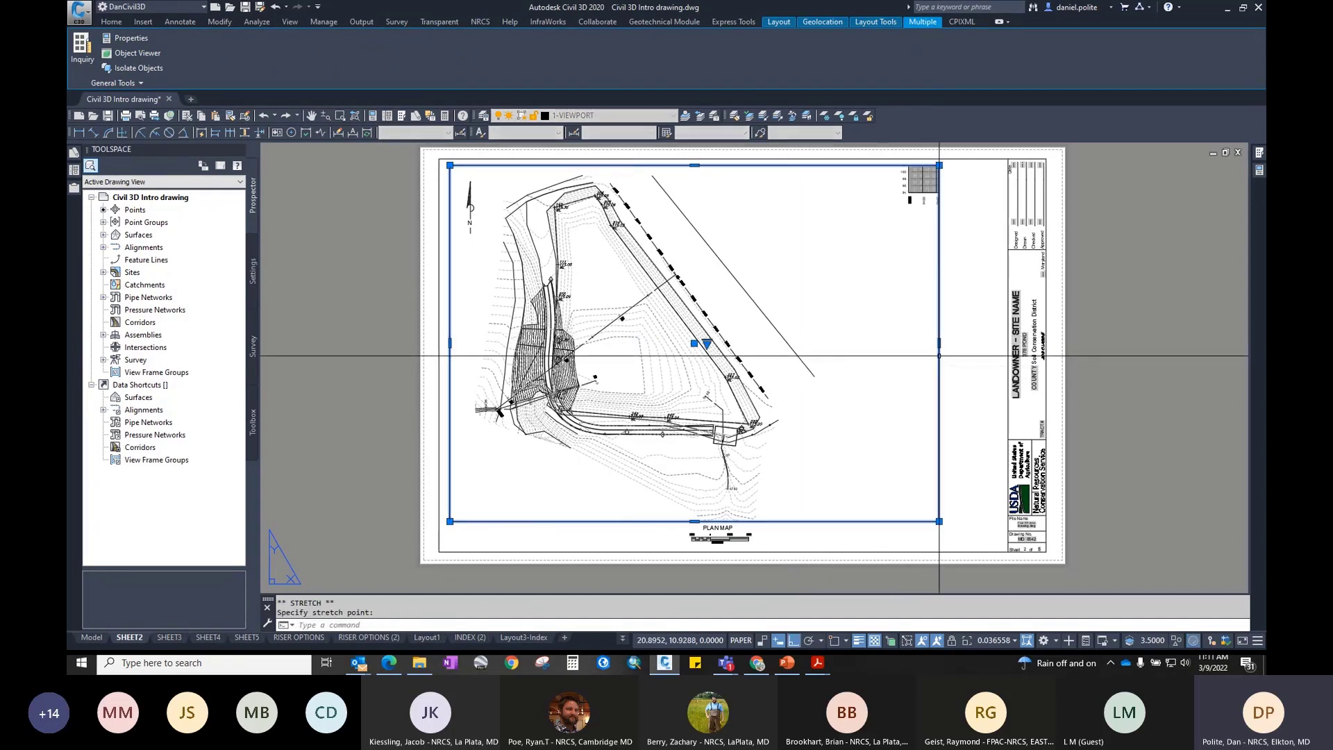
{"action": "key", "text": "Escape"}
Step: Activate model space in the widened viewport and adjust its zoom and pan so the site plan sits within the frame
{"action": "double_click", "coordinate": [882, 479]}
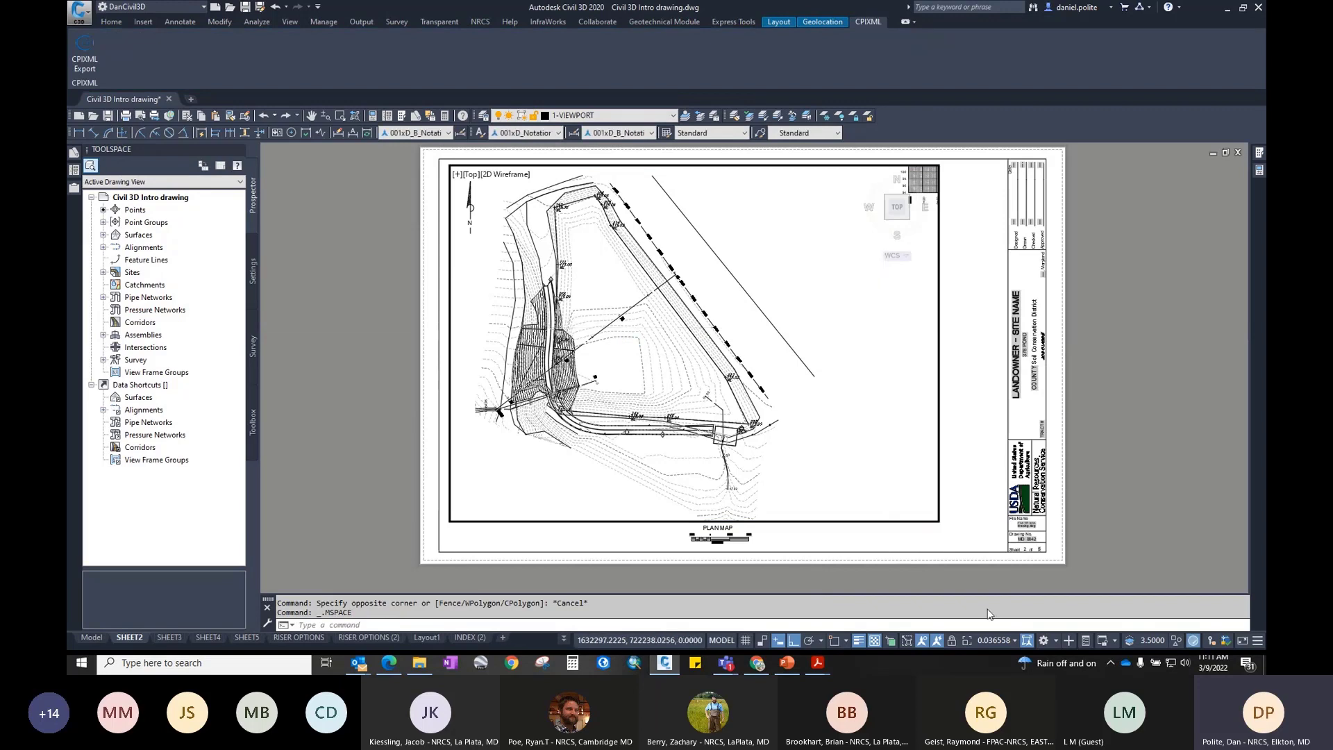
{"action": "left_click", "coordinate": [832, 364]}
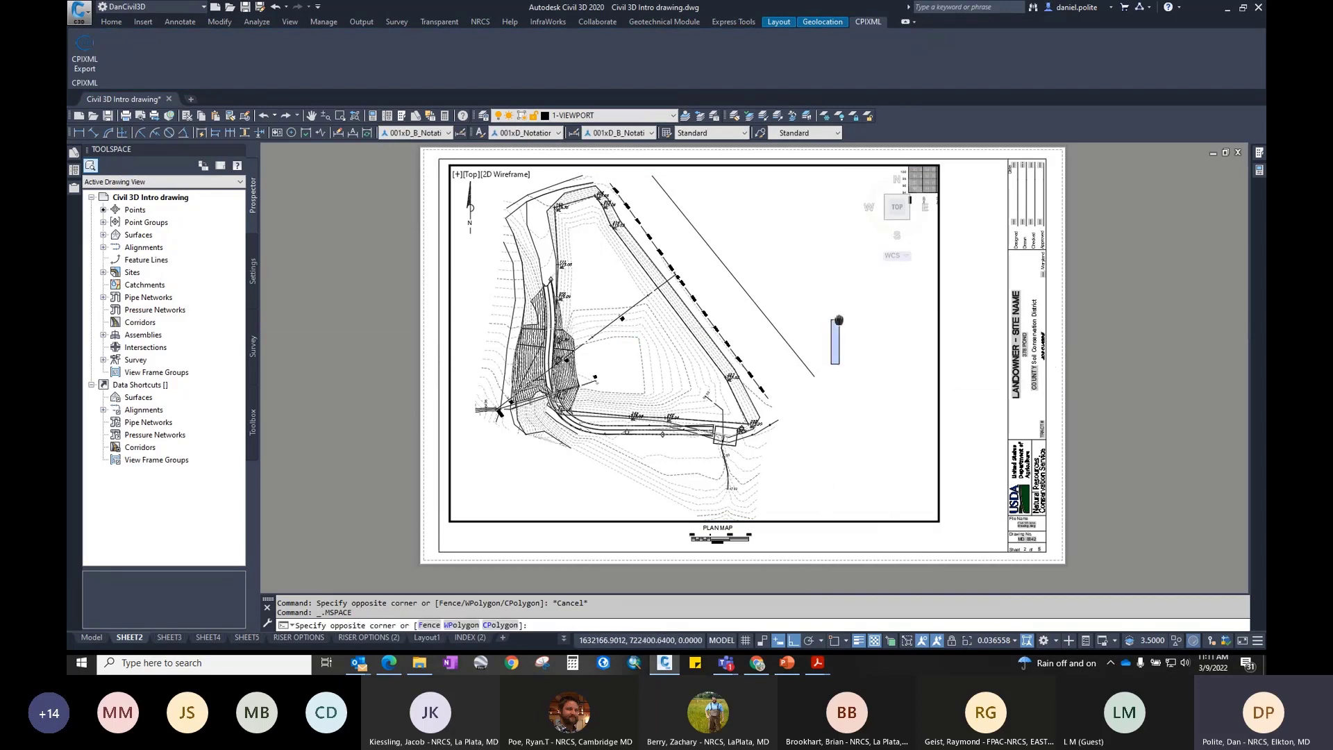
{"action": "left_click", "coordinate": [838, 319]}
{"action": "scroll", "coordinate": [833, 309], "scroll_direction": "down", "scroll_amount": 3}
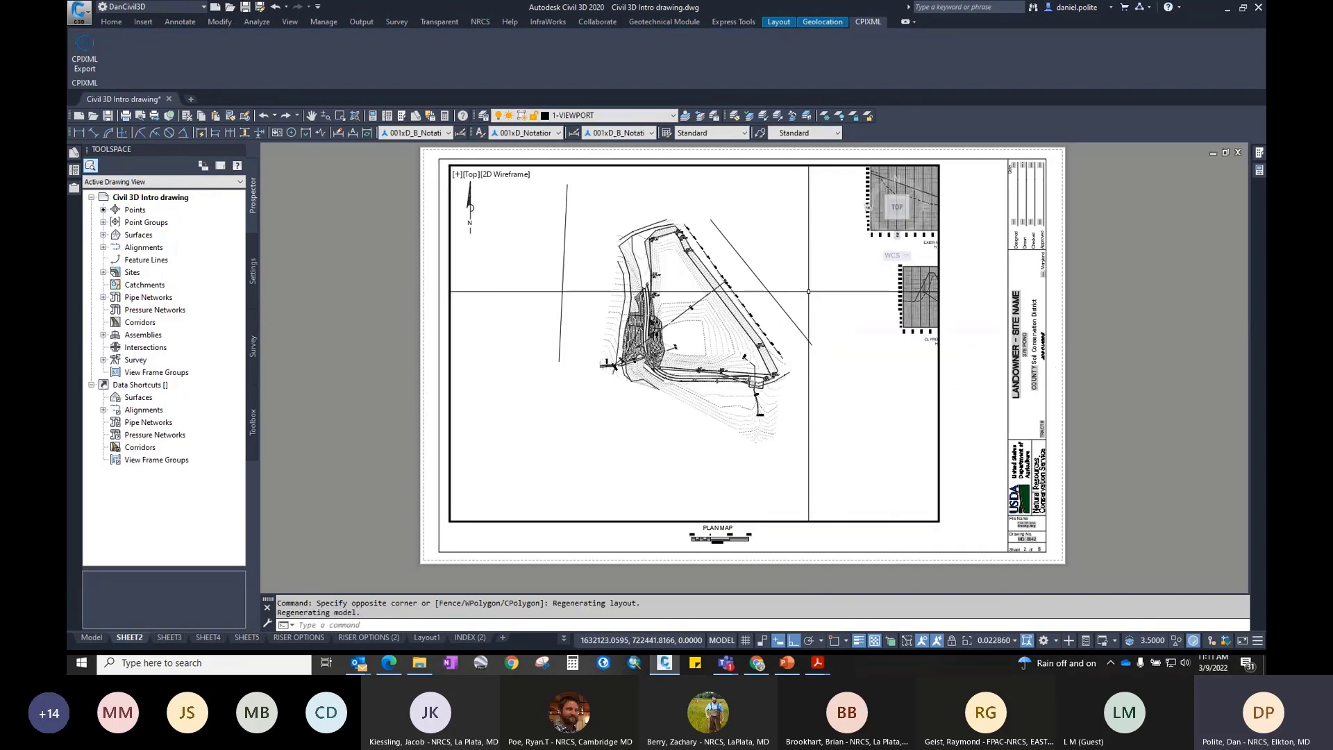
{"action": "scroll", "coordinate": [761, 306], "scroll_direction": "up", "scroll_amount": 3}
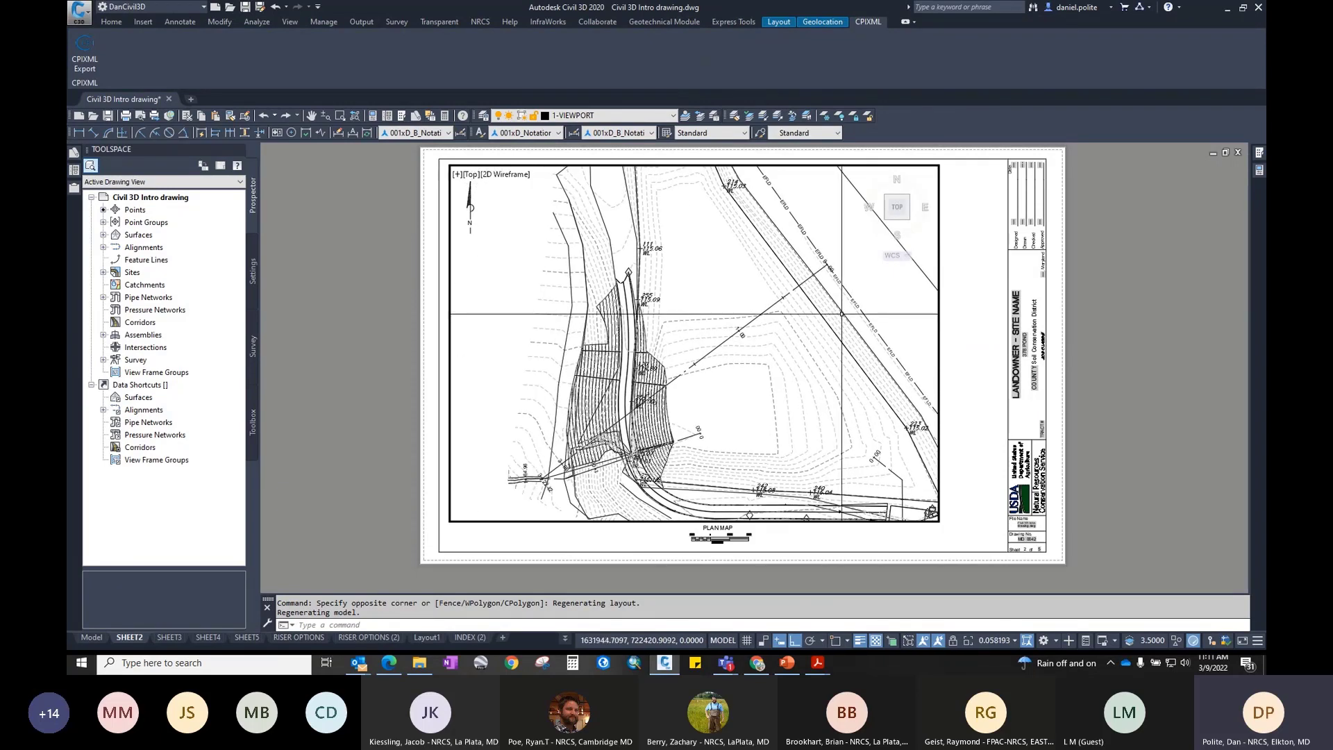
{"action": "mouse_move", "coordinate": [597, 246]}
{"action": "middle_mouse_down"}
{"action": "mouse_move", "coordinate": [556, 292]}
{"action": "mouse_move", "coordinate": [560, 308]}
{"action": "middle_mouse_up"}
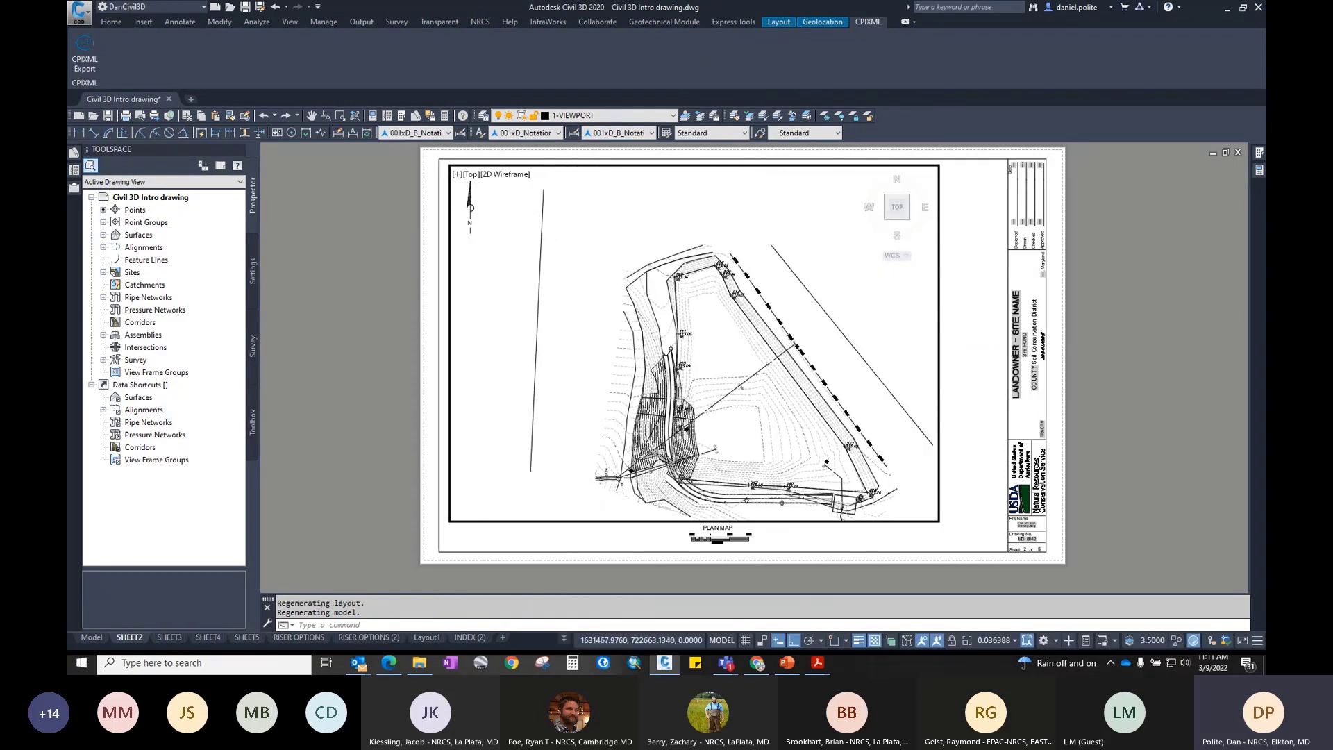
Step: Return to paper space and delete the north arrow from the plan sheet
{"action": "double_click", "coordinate": [349, 252]}
{"action": "left_click", "coordinate": [467, 199]}
{"action": "key", "text": "Delete"}
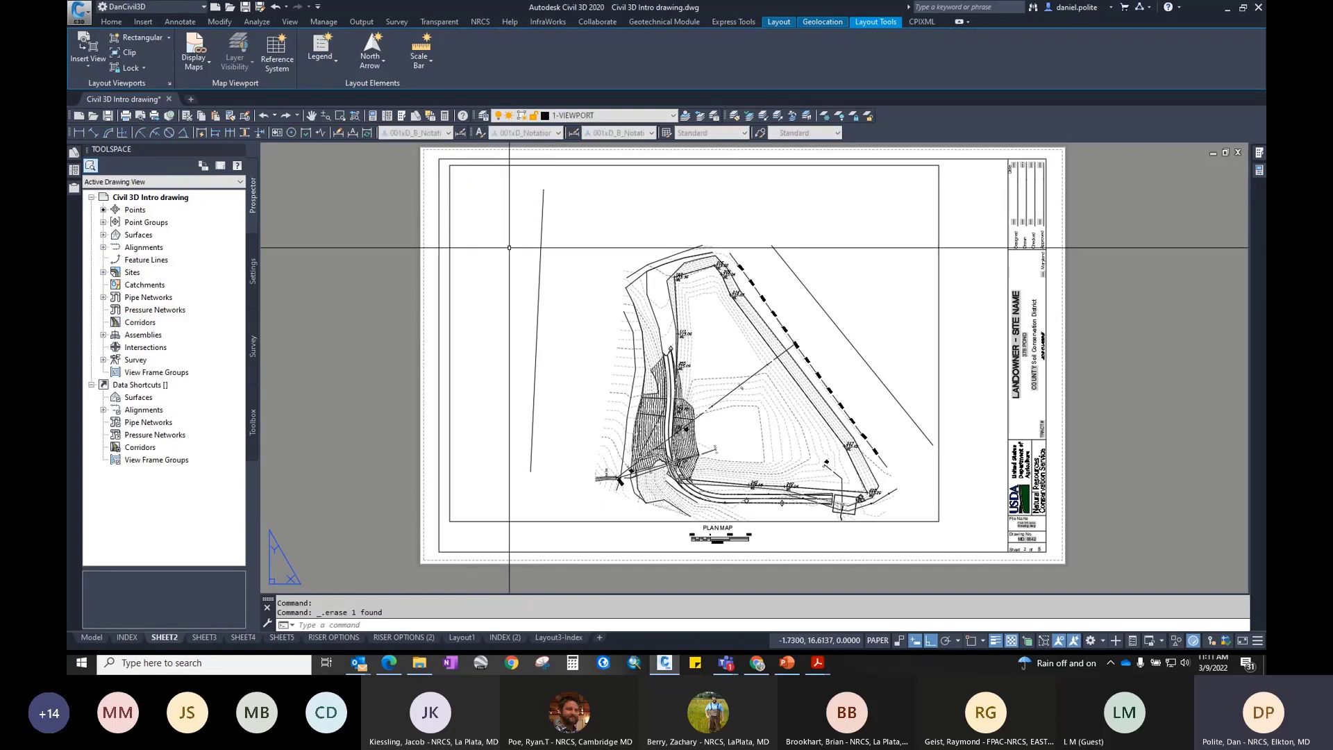
Step: Reactivate model space in the plan viewport, shift the site plan slightly up within the frame, and return to paper space
{"action": "middle_click_drag", "start_coordinate": [506, 245], "coordinate": [479, 207]}
{"action": "left_click", "coordinate": [582, 224]}
{"action": "double_click", "coordinate": [562, 225]}
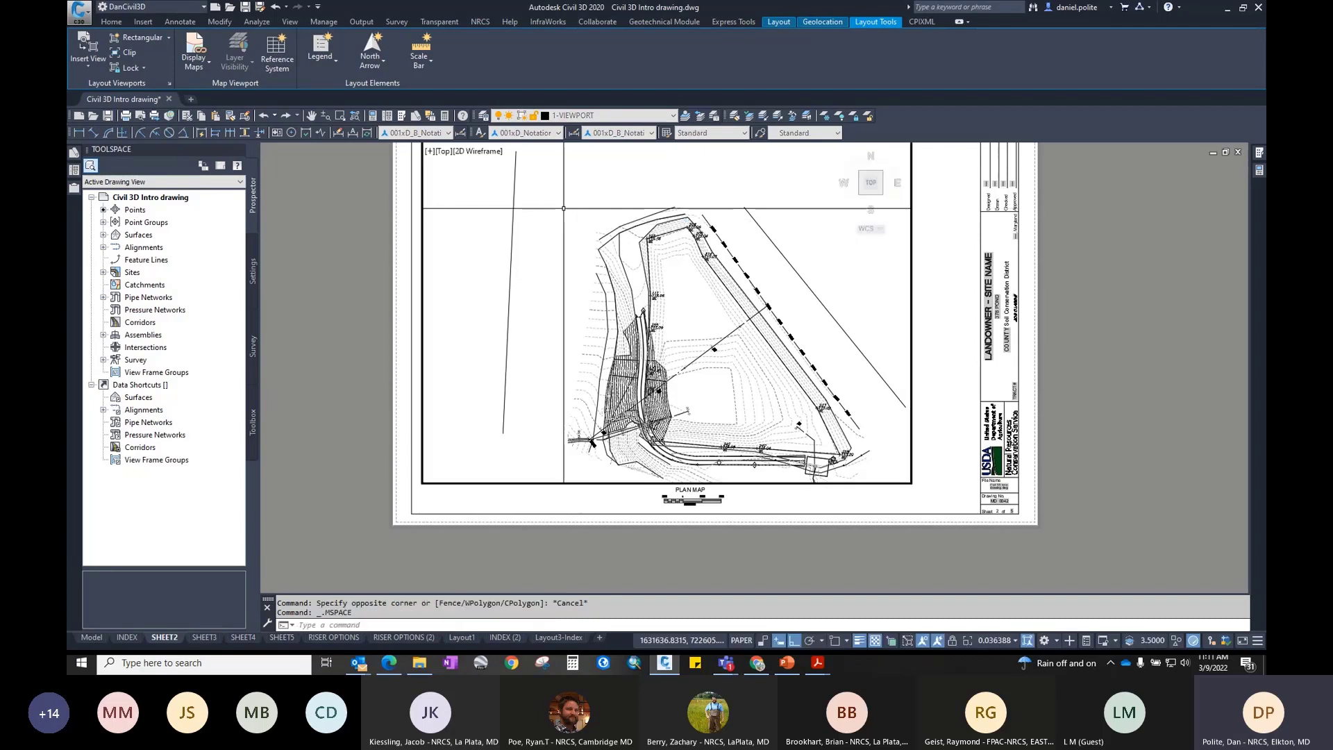
{"action": "middle_click_drag", "start_coordinate": [552, 229], "coordinate": [548, 224]}
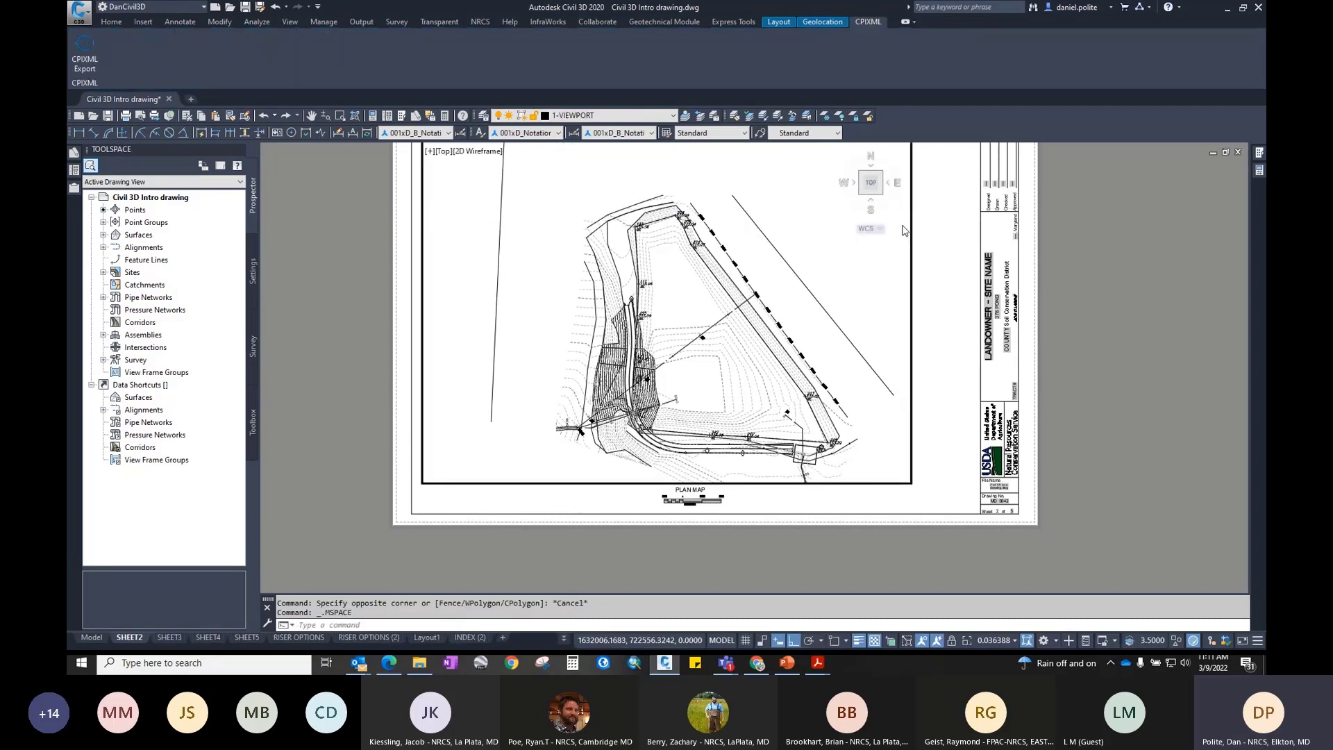
{"action": "double_click", "coordinate": [932, 227]}
{"action": "scroll", "coordinate": [876, 344], "scroll_direction": "down", "scroll_amount": 2}
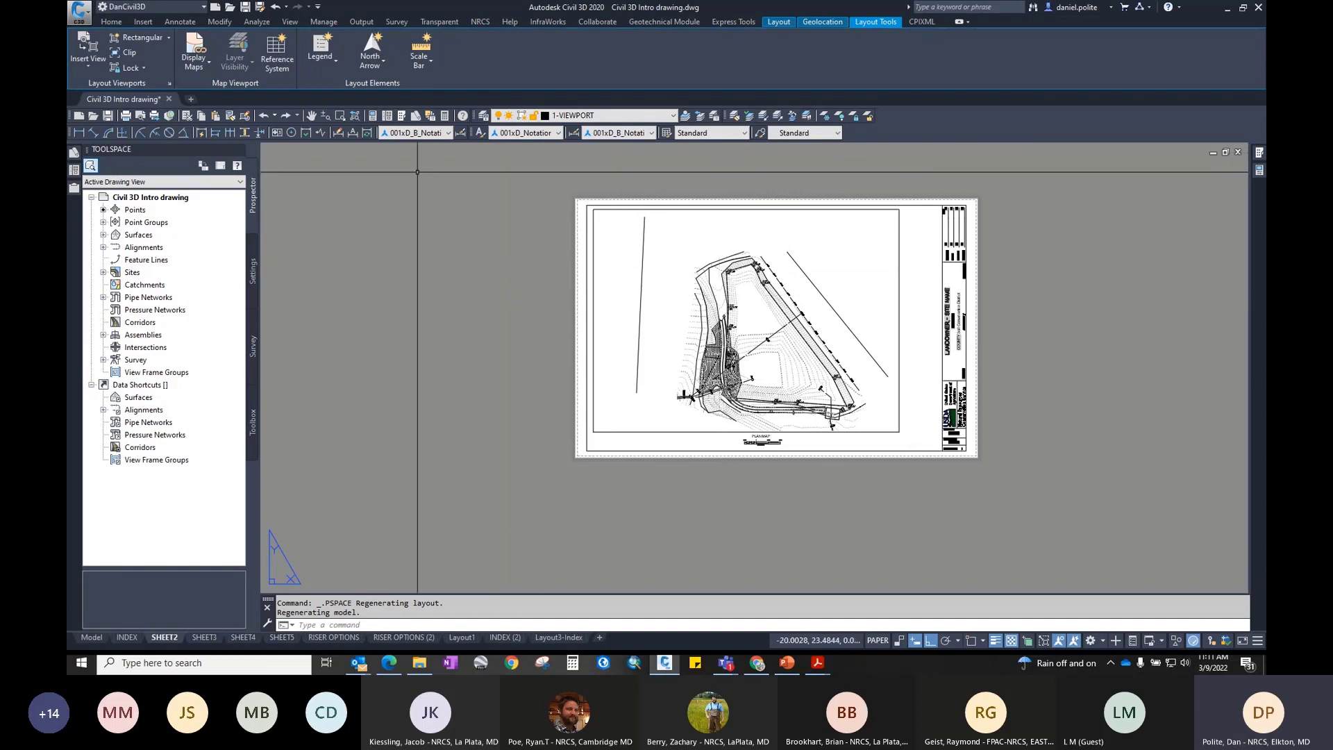
Step: Look through the page setup, viewport, geolocation and layout element commands available for the sheet
{"action": "left_click", "coordinate": [778, 22]}
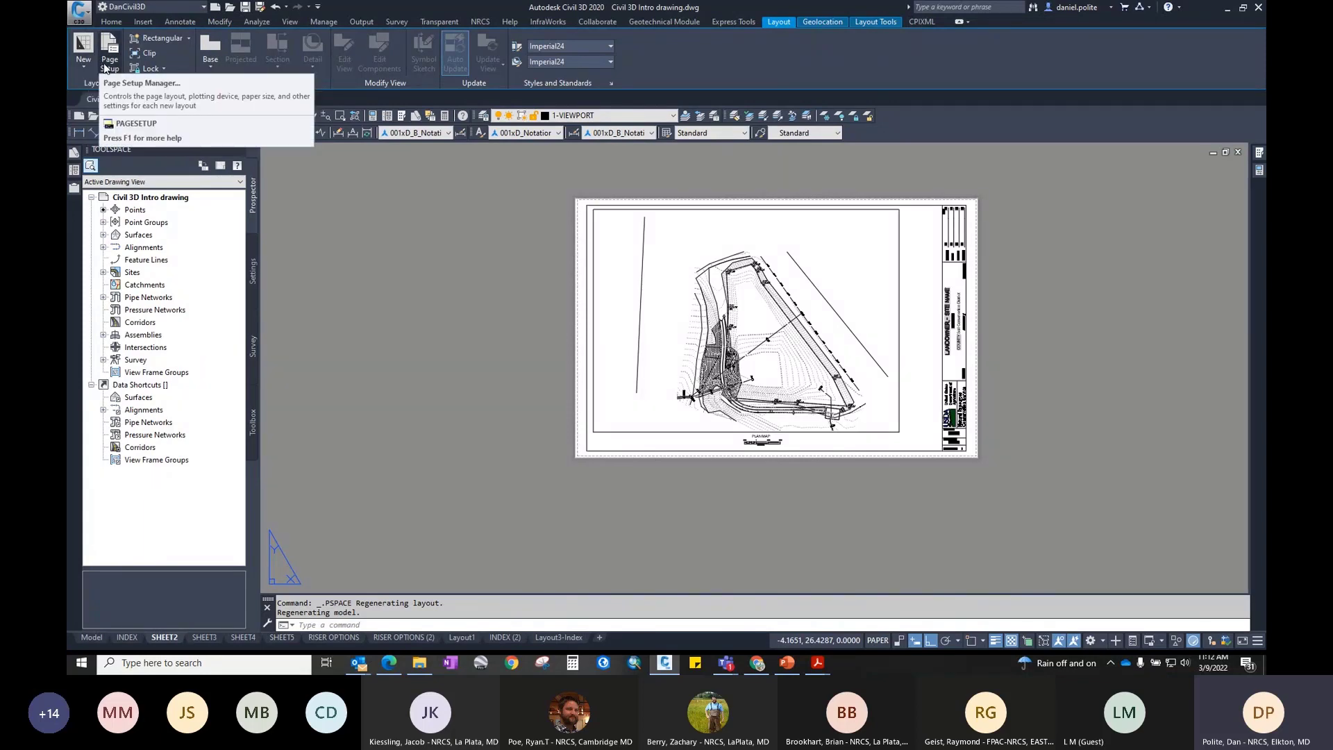
{"action": "left_click", "coordinate": [189, 40]}
{"action": "left_click", "coordinate": [187, 39]}
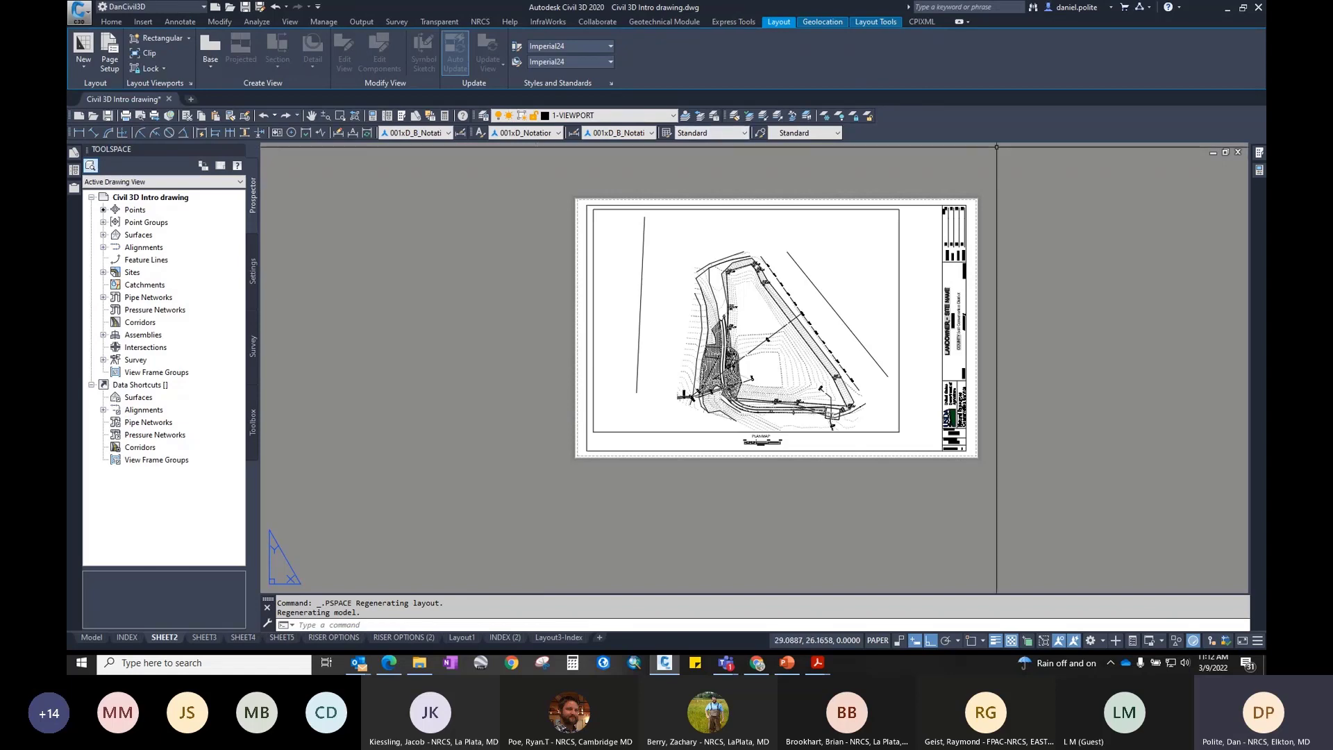
{"action": "left_click", "coordinate": [831, 22]}
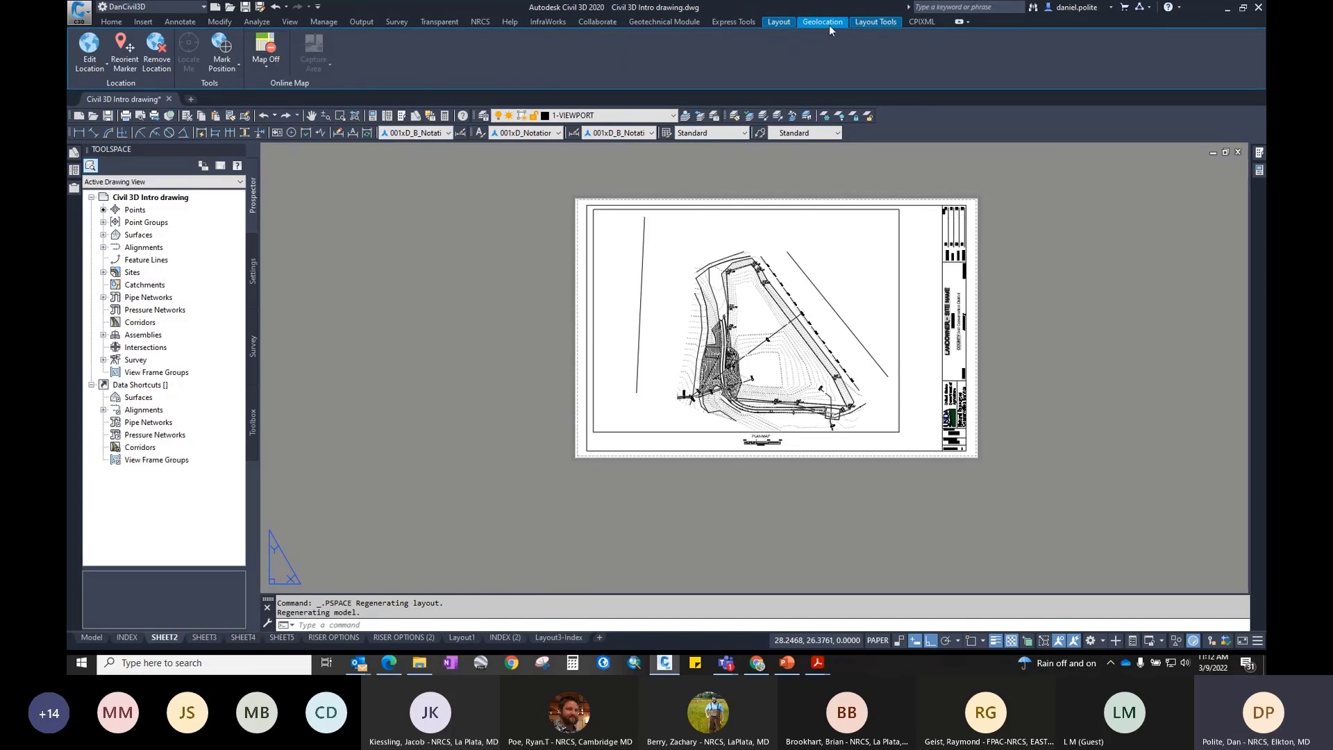
{"action": "left_click", "coordinate": [873, 21]}
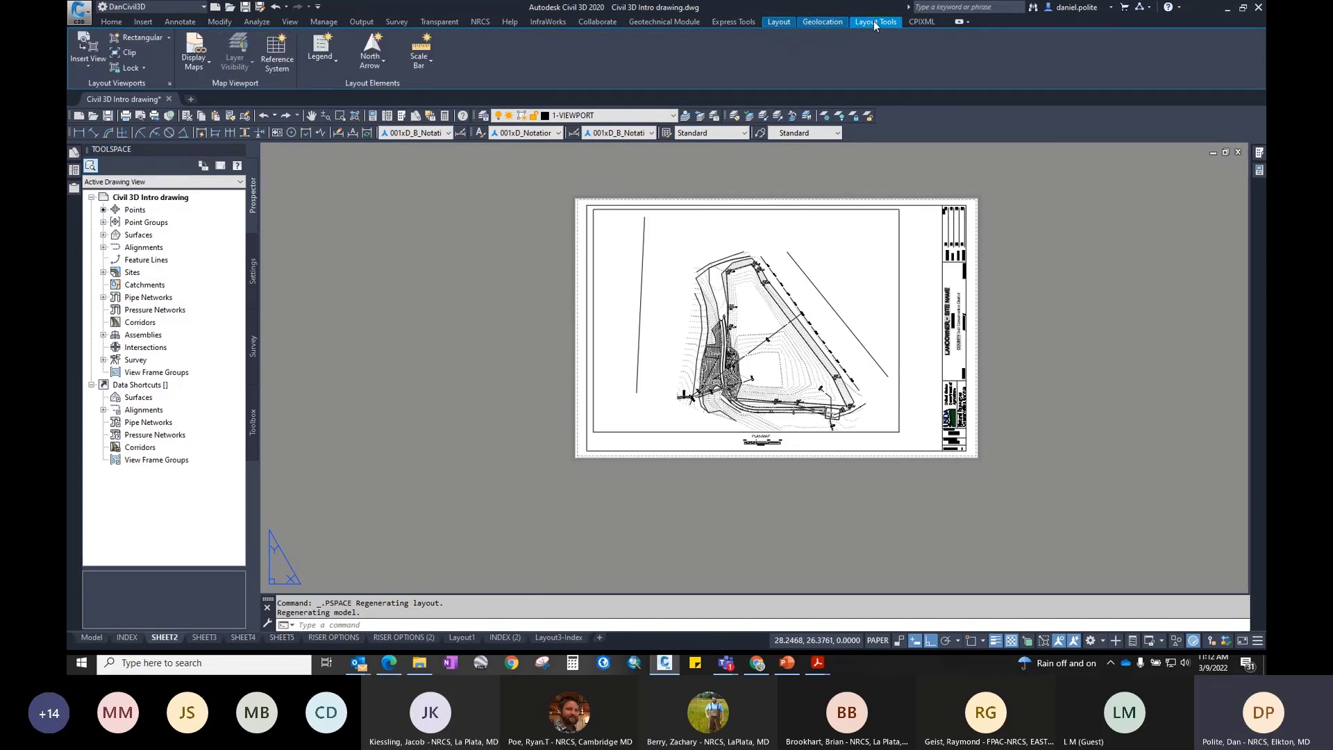
Step: Open usdanrcsc3d2020rev1.0 (22x34).dwt from the CAD Std 2020 Templates folder as the custom north arrow source, filtering the file list to dwt files
{"action": "left_click", "coordinate": [370, 58]}
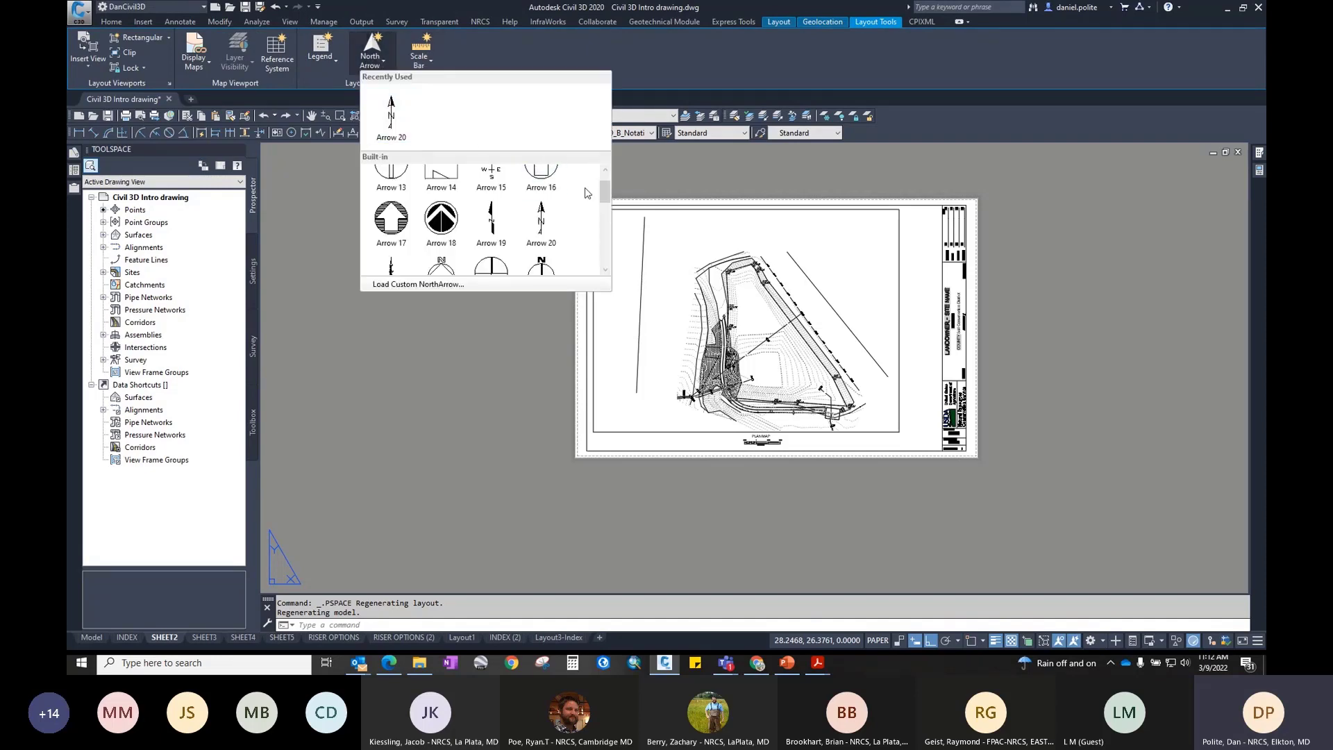
{"action": "left_click_drag", "start_coordinate": [604, 191], "coordinate": [604, 260]}
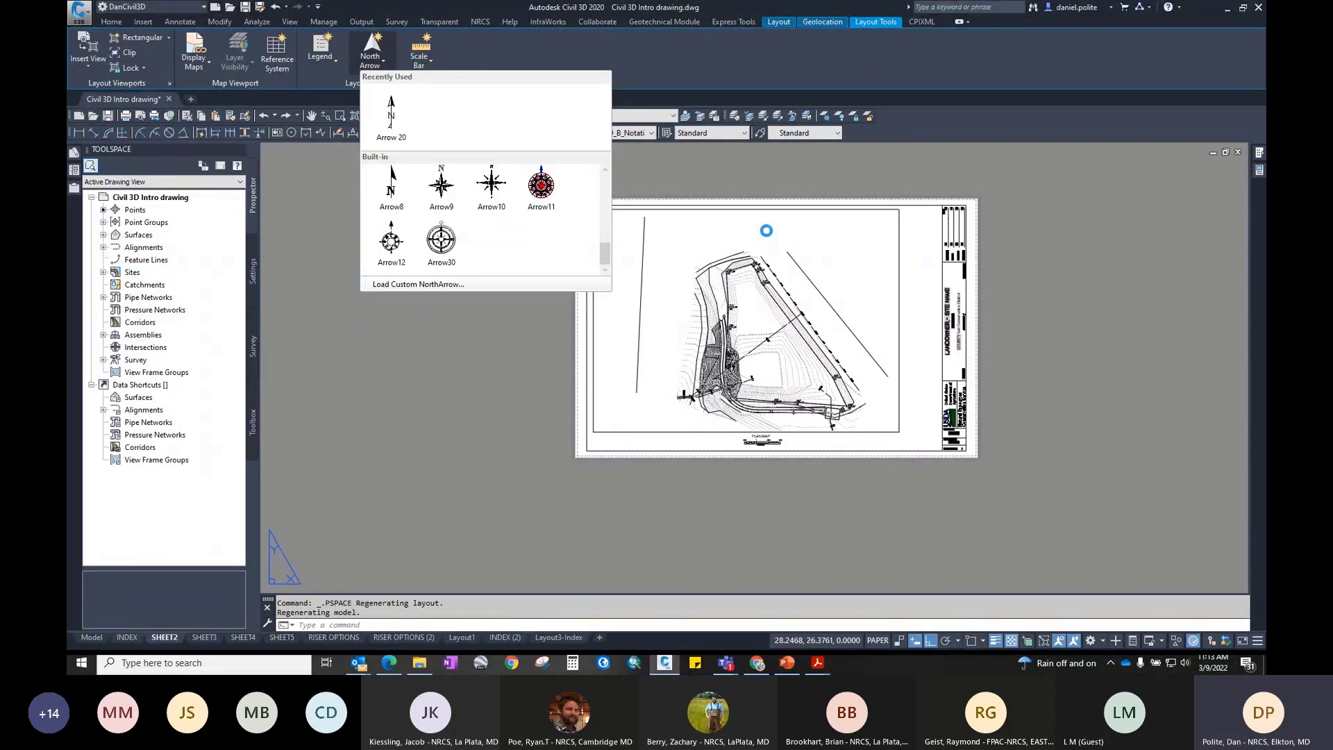
{"action": "left_click", "coordinate": [442, 284]}
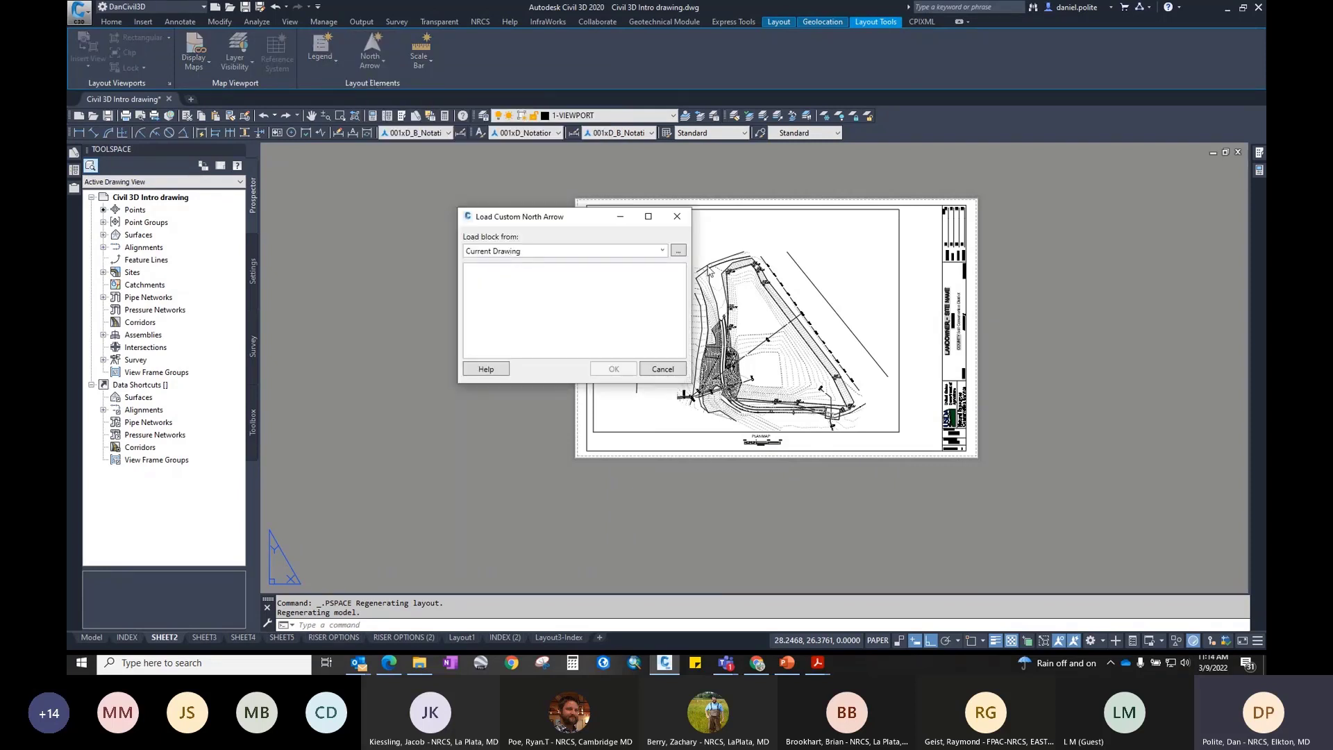
{"action": "left_click", "coordinate": [678, 252]}
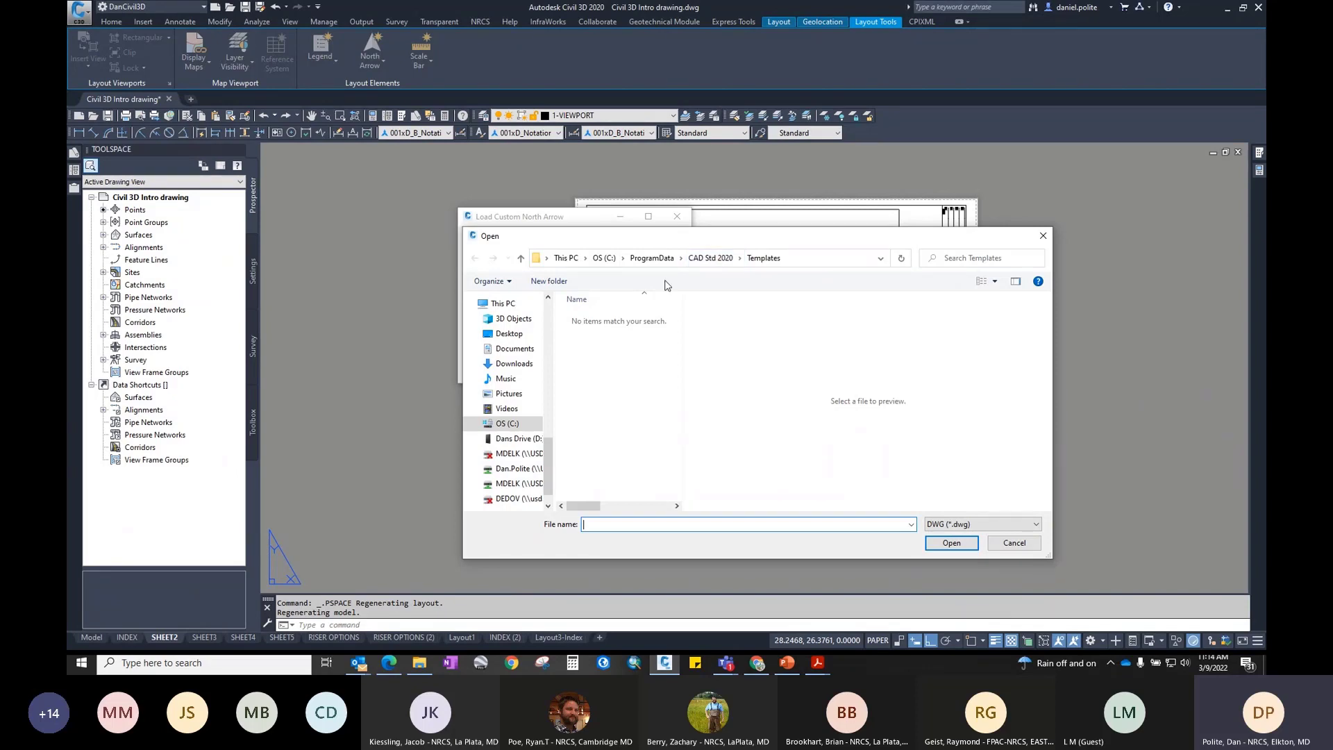
{"action": "left_click", "coordinate": [982, 528]}
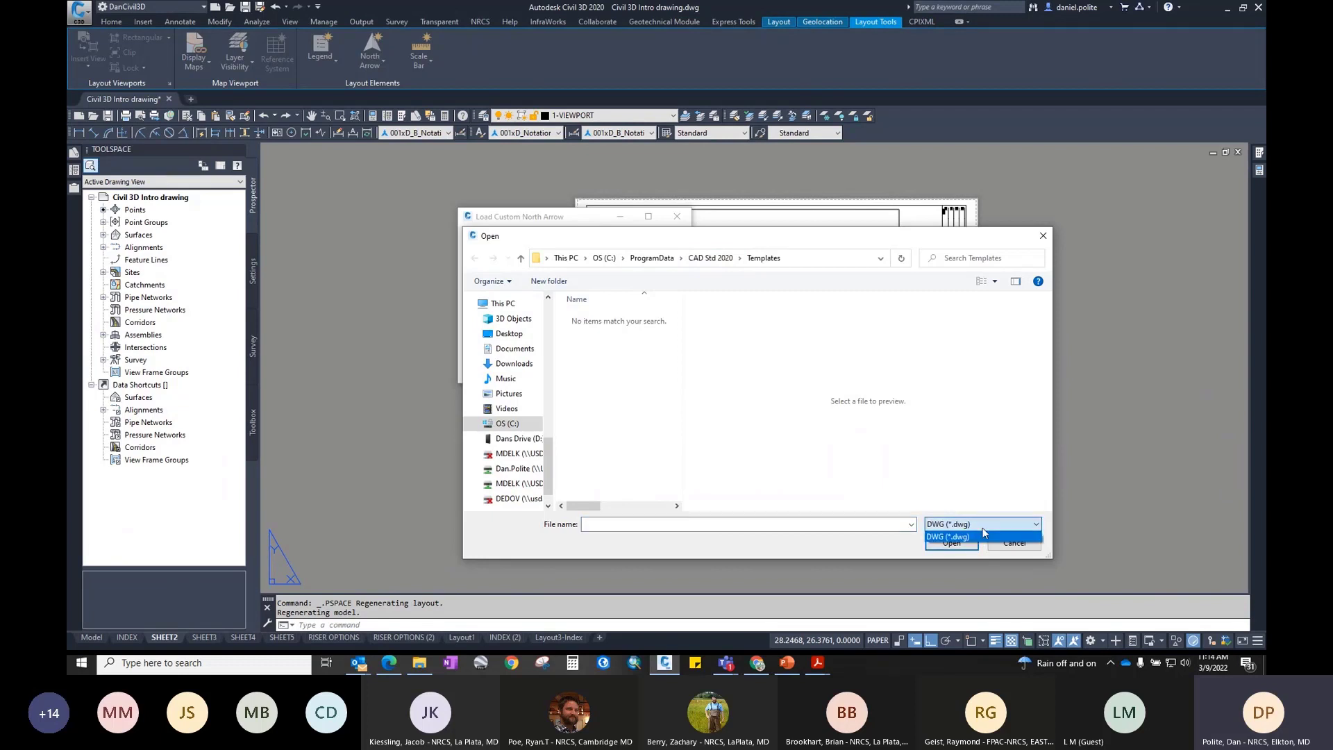
{"action": "left_click", "coordinate": [982, 535]}
{"action": "left_click", "coordinate": [752, 524]}
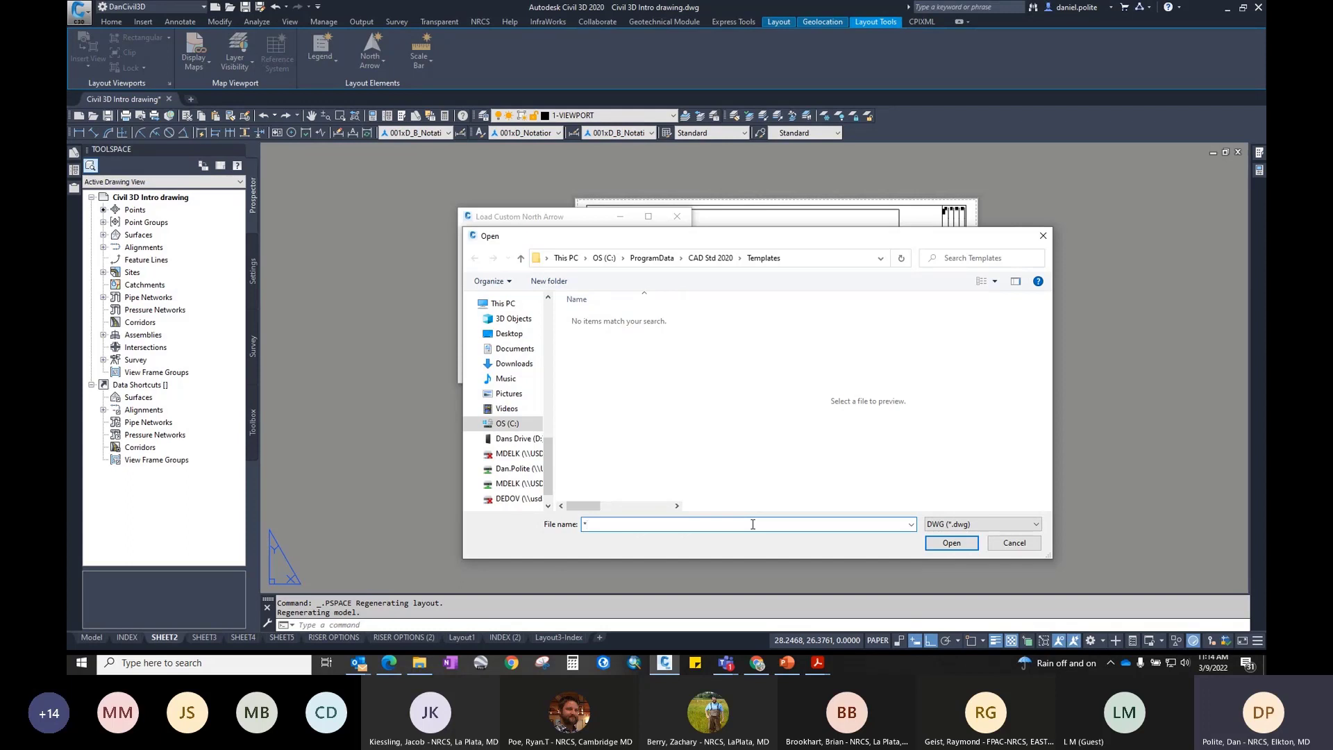
{"action": "key", "text": "Return"}
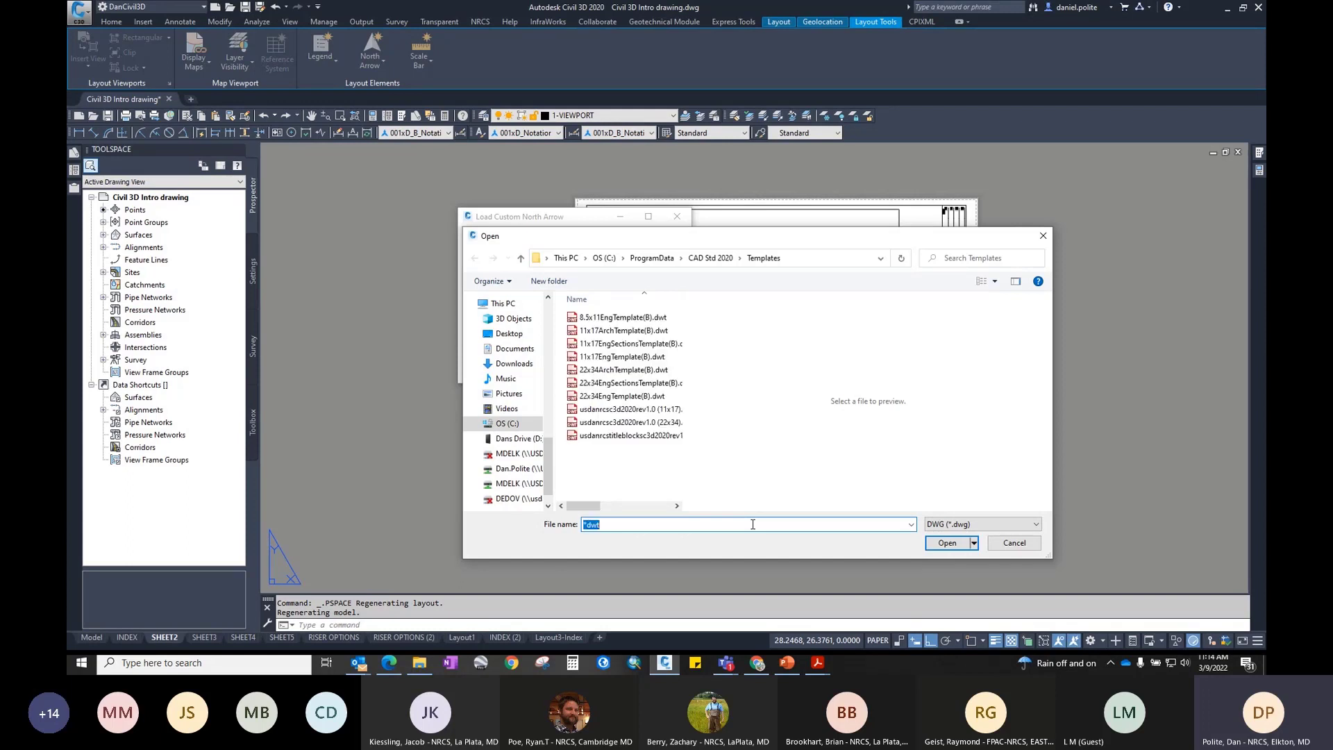
{"action": "left_click", "coordinate": [620, 424]}
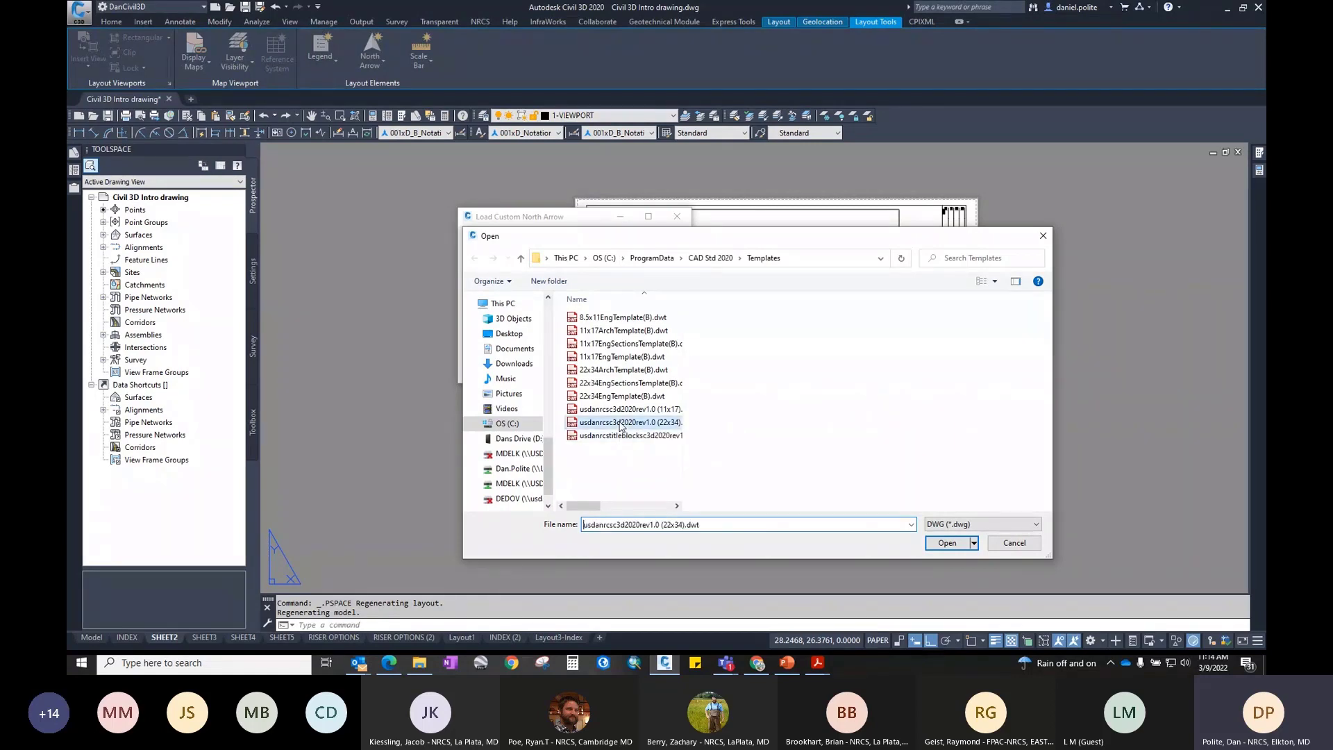
{"action": "left_click", "coordinate": [937, 543]}
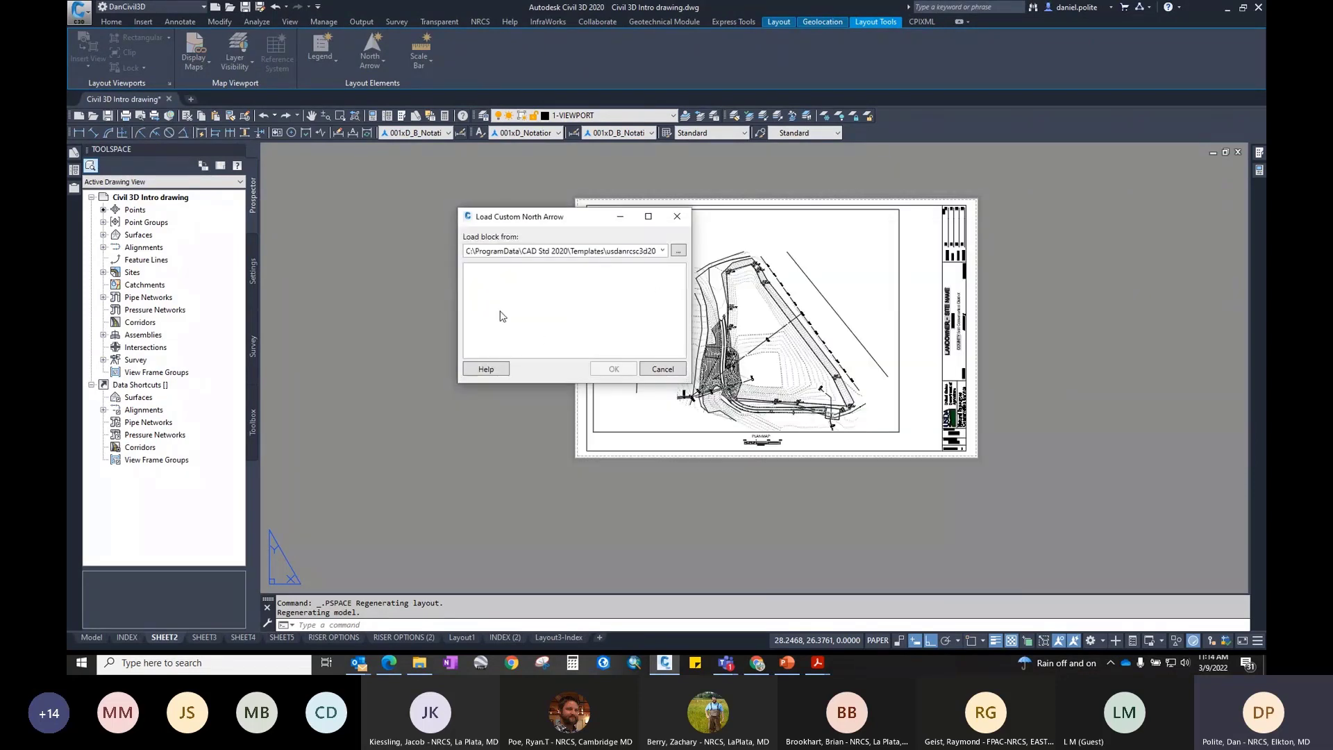
Step: Insert the dNarrow block as a north arrow linked to the plan viewport, placing it freely in the viewport's upper-left corner with Ortho off
{"action": "left_click_drag", "start_coordinate": [680, 281], "coordinate": [676, 351]}
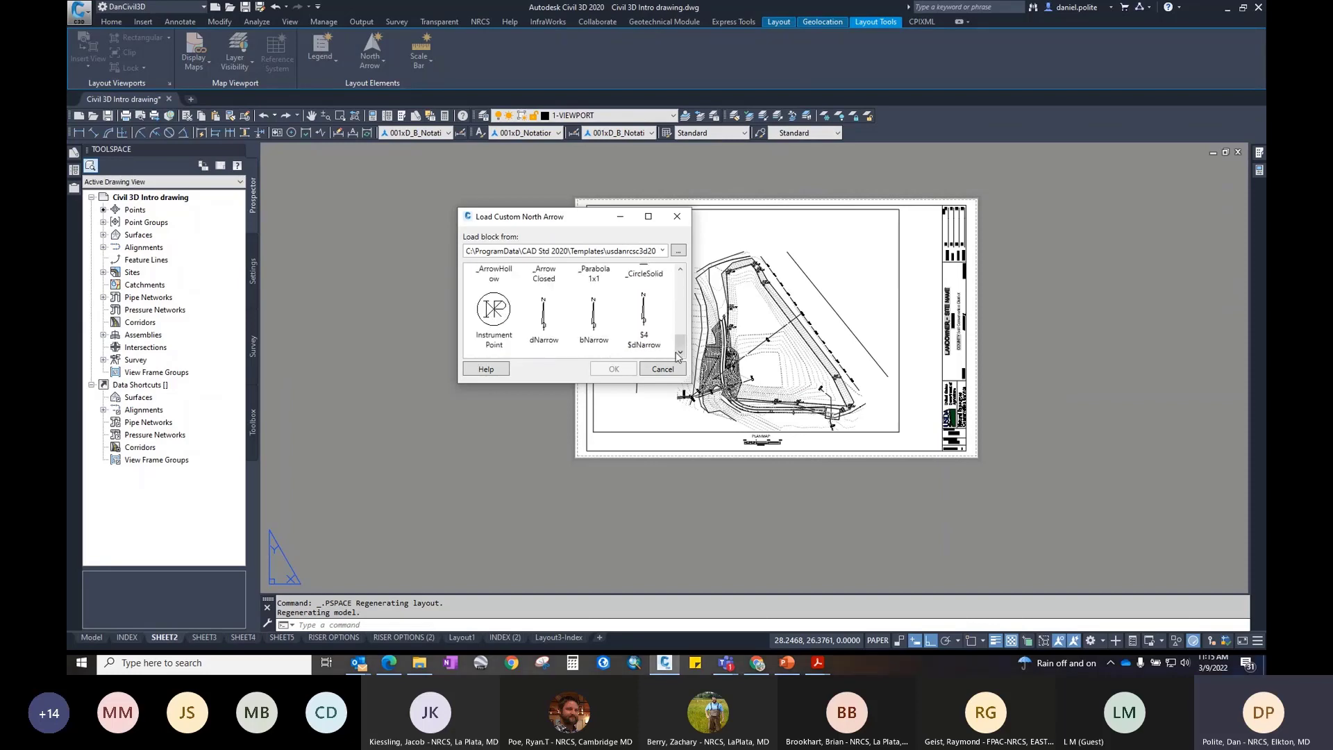
{"action": "left_click", "coordinate": [548, 321]}
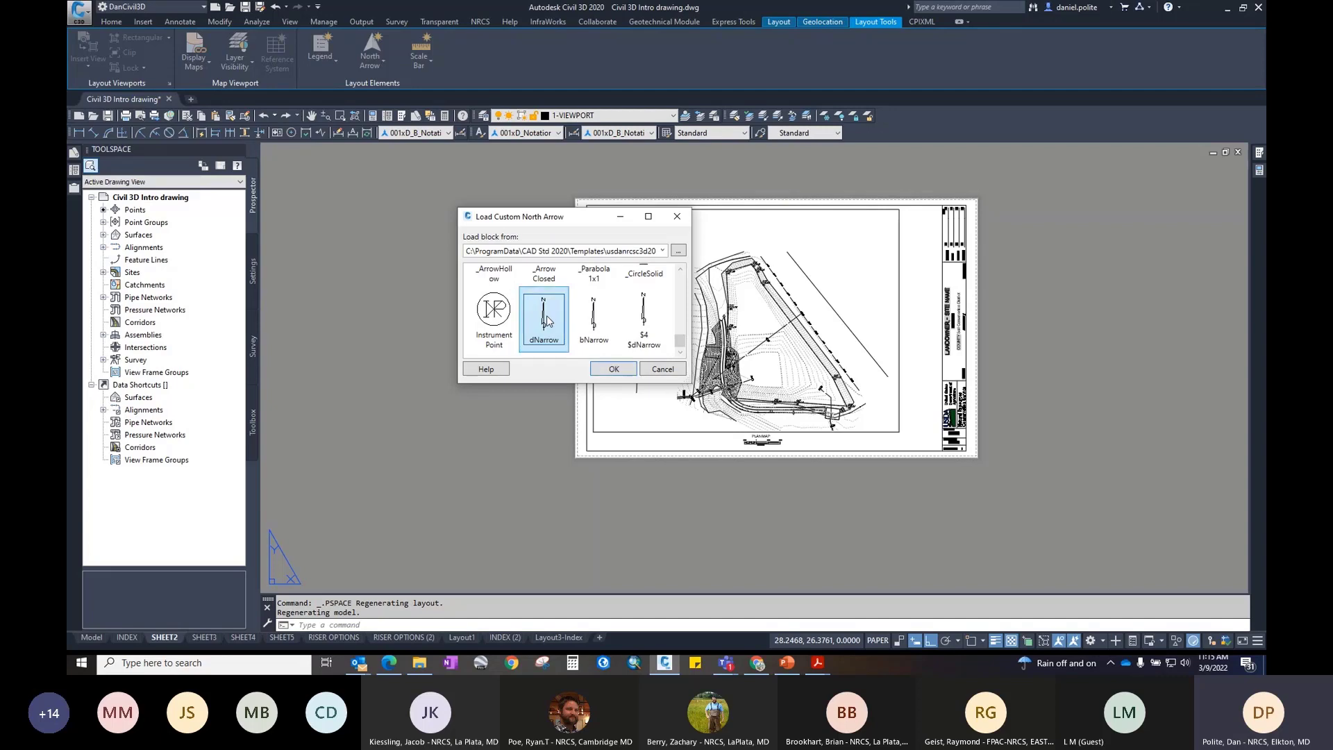
{"action": "left_click", "coordinate": [605, 369]}
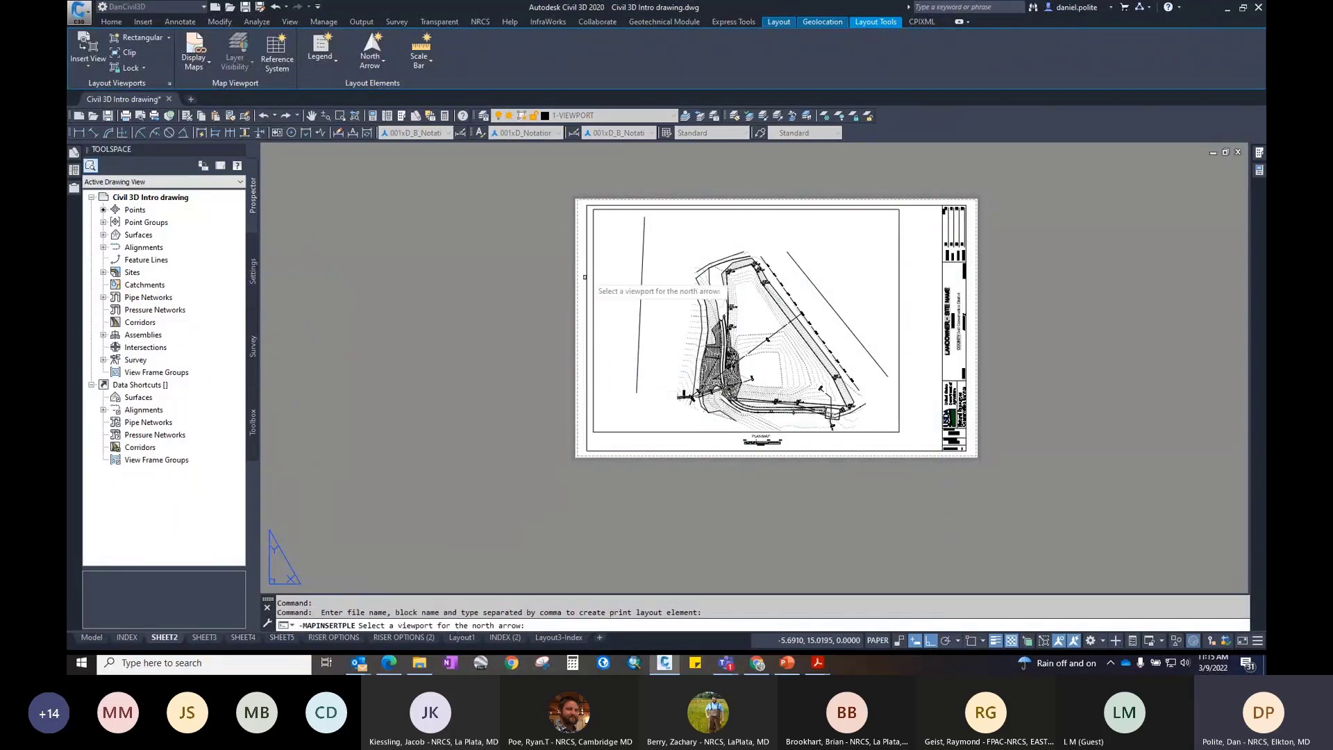
{"action": "left_click", "coordinate": [593, 253]}
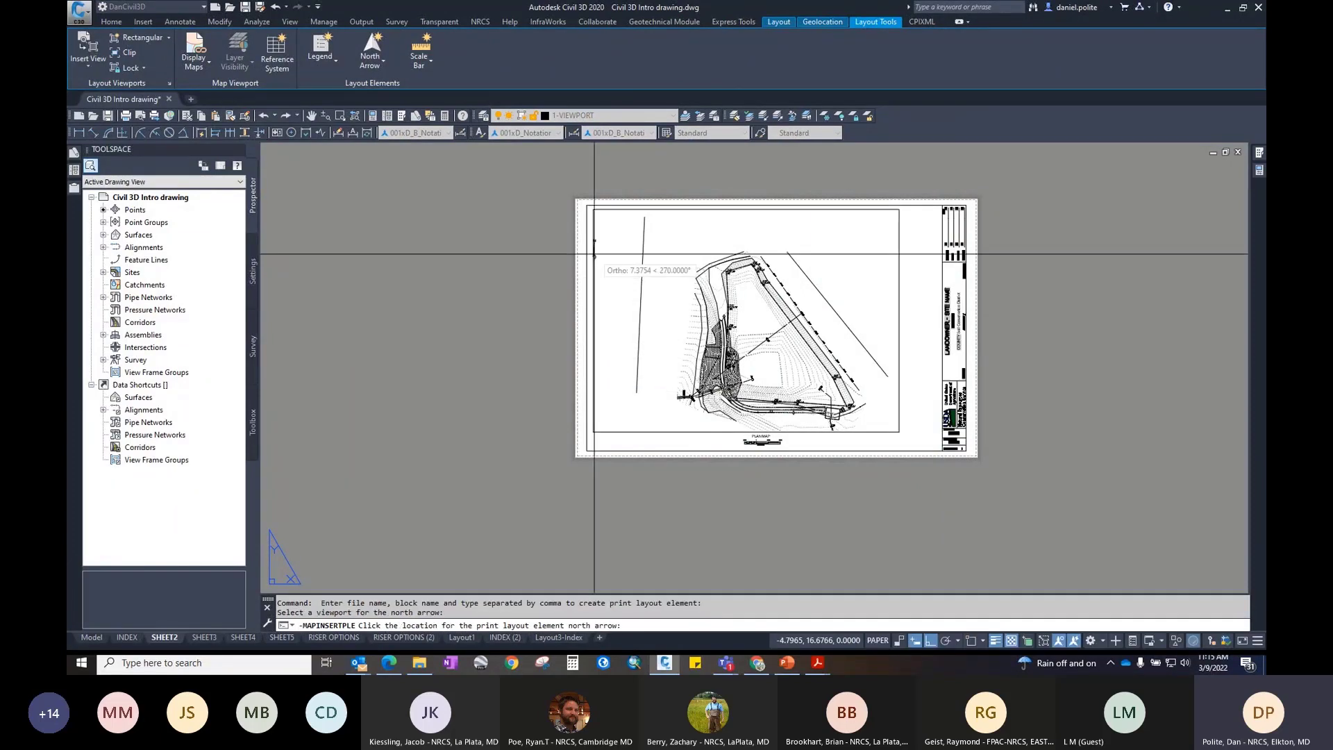
{"action": "key", "text": "F8"}
{"action": "scroll", "coordinate": [603, 243], "scroll_direction": "up", "scroll_amount": 5}
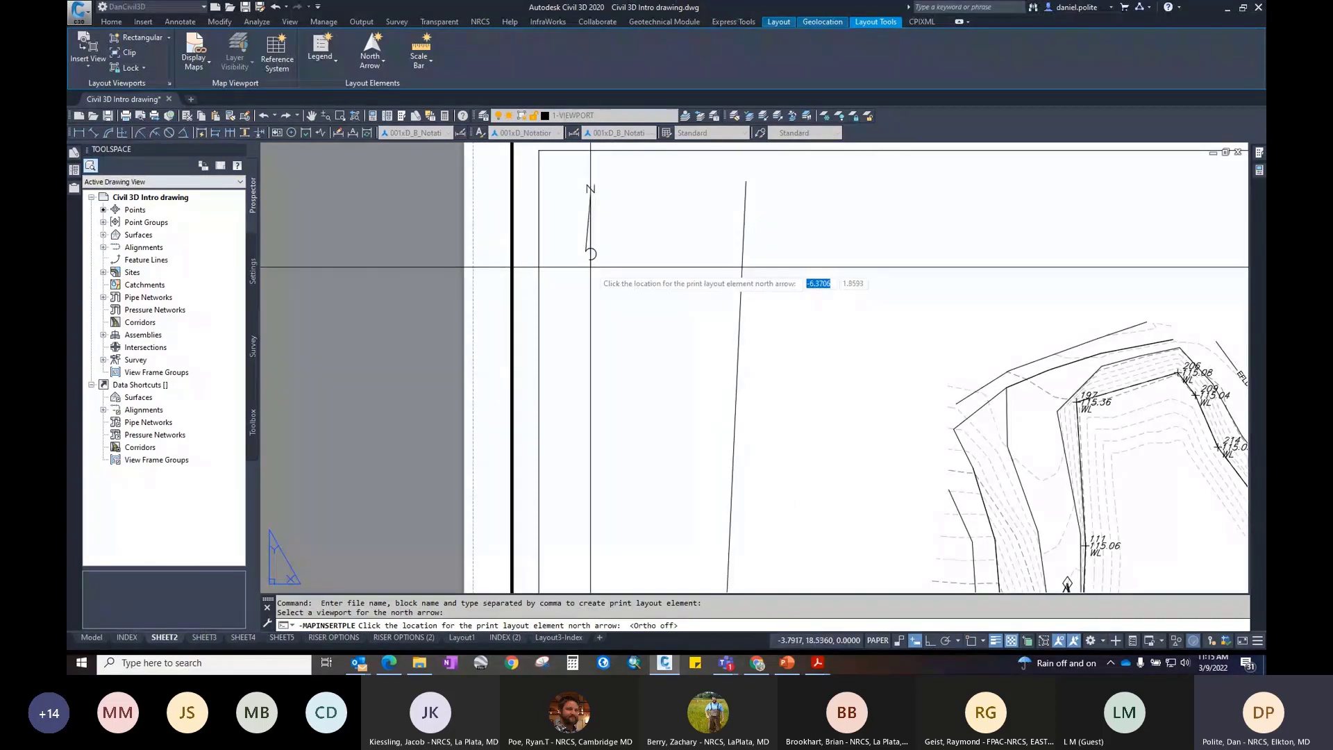
{"action": "left_click", "coordinate": [590, 267]}
{"action": "scroll", "coordinate": [638, 299], "scroll_direction": "down", "scroll_amount": 5}
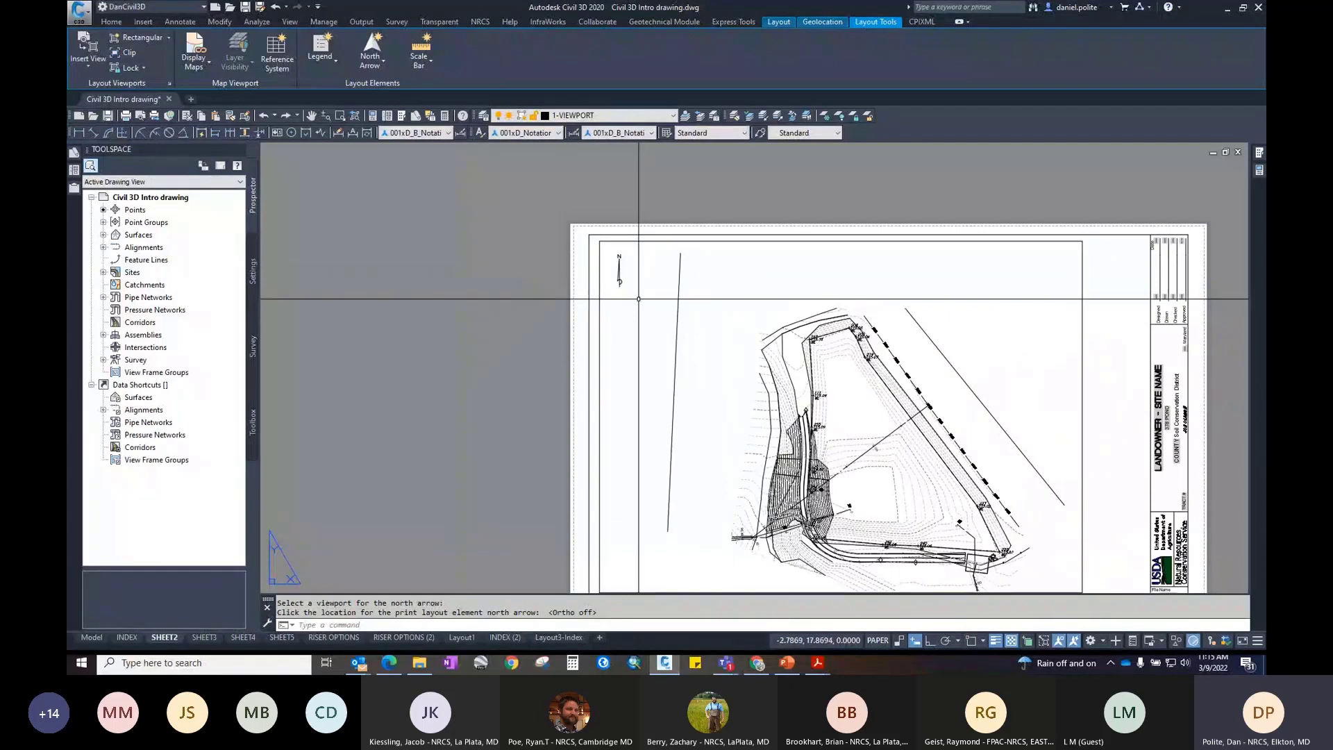
{"action": "middle_click_drag", "start_coordinate": [746, 356], "coordinate": [640, 323]}
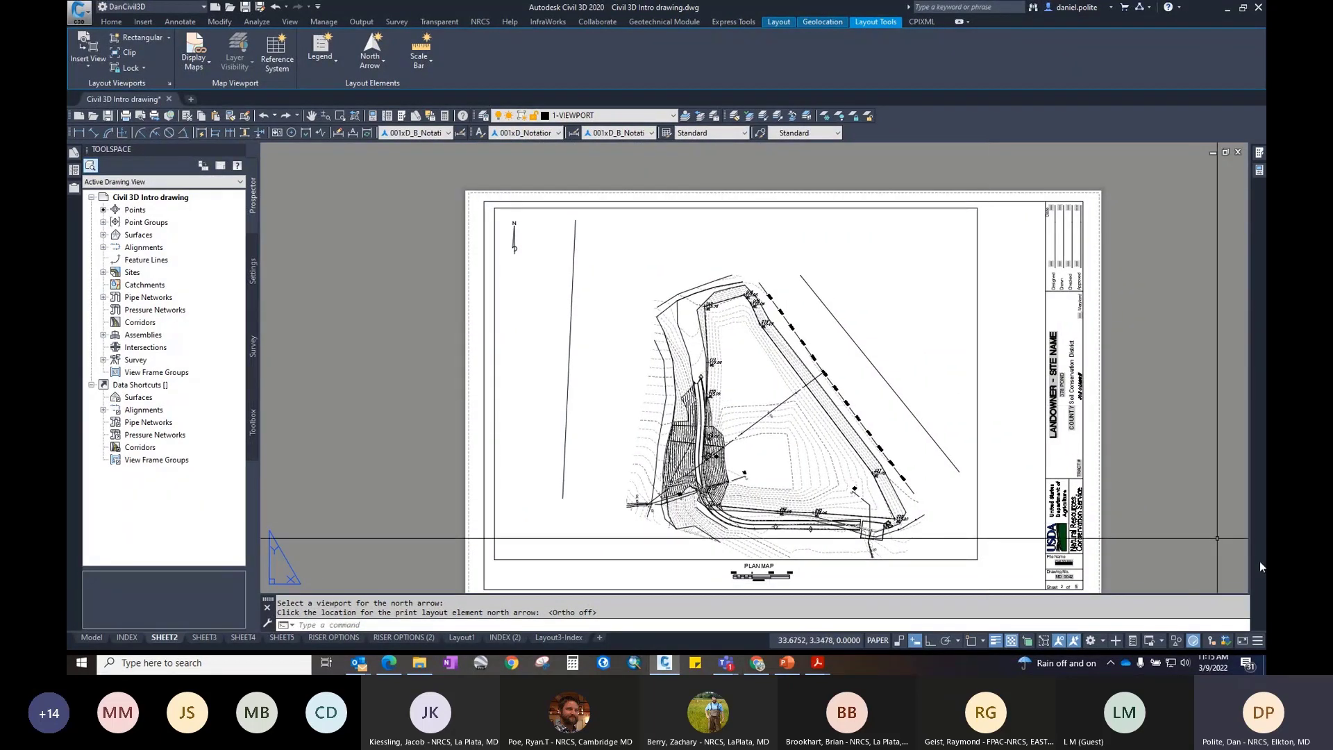
Step: Rotate the north arrow to several different angles to turn the site plan in its linked viewport
{"action": "left_click", "coordinate": [513, 242]}
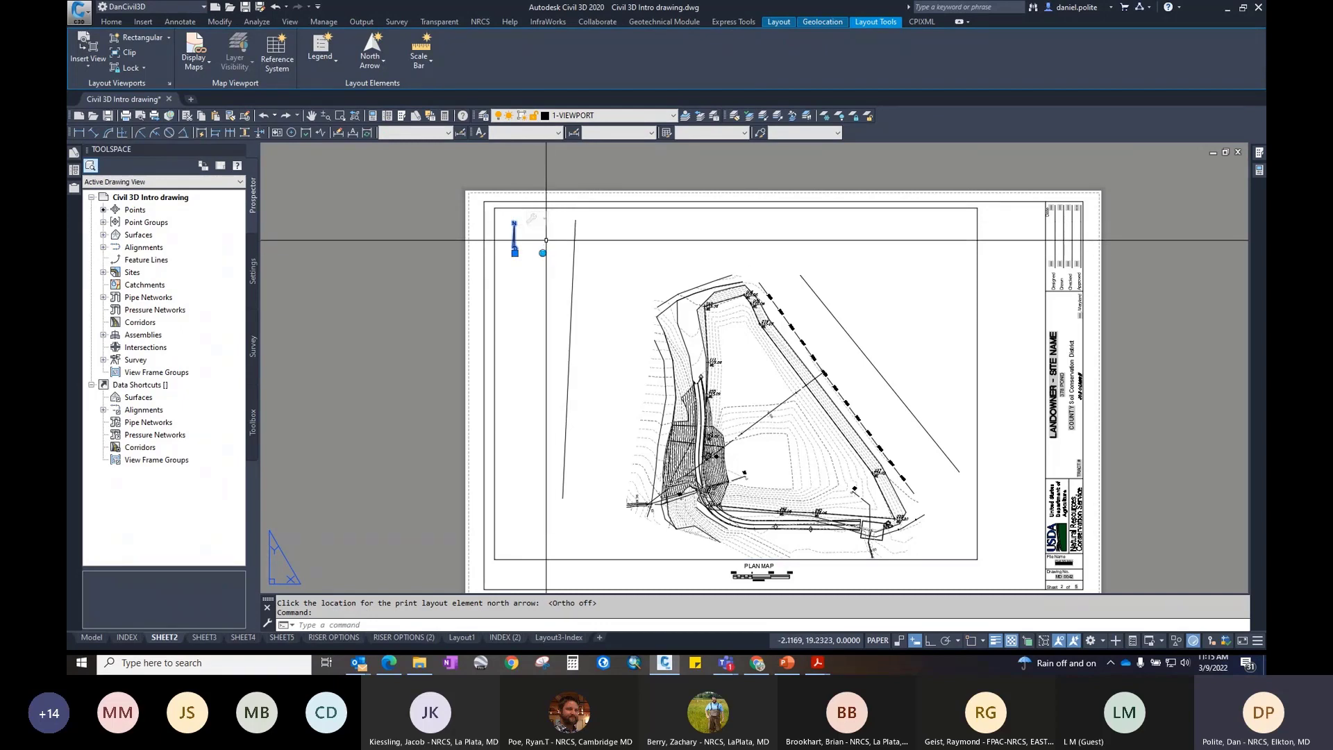
{"action": "left_click", "coordinate": [543, 252]}
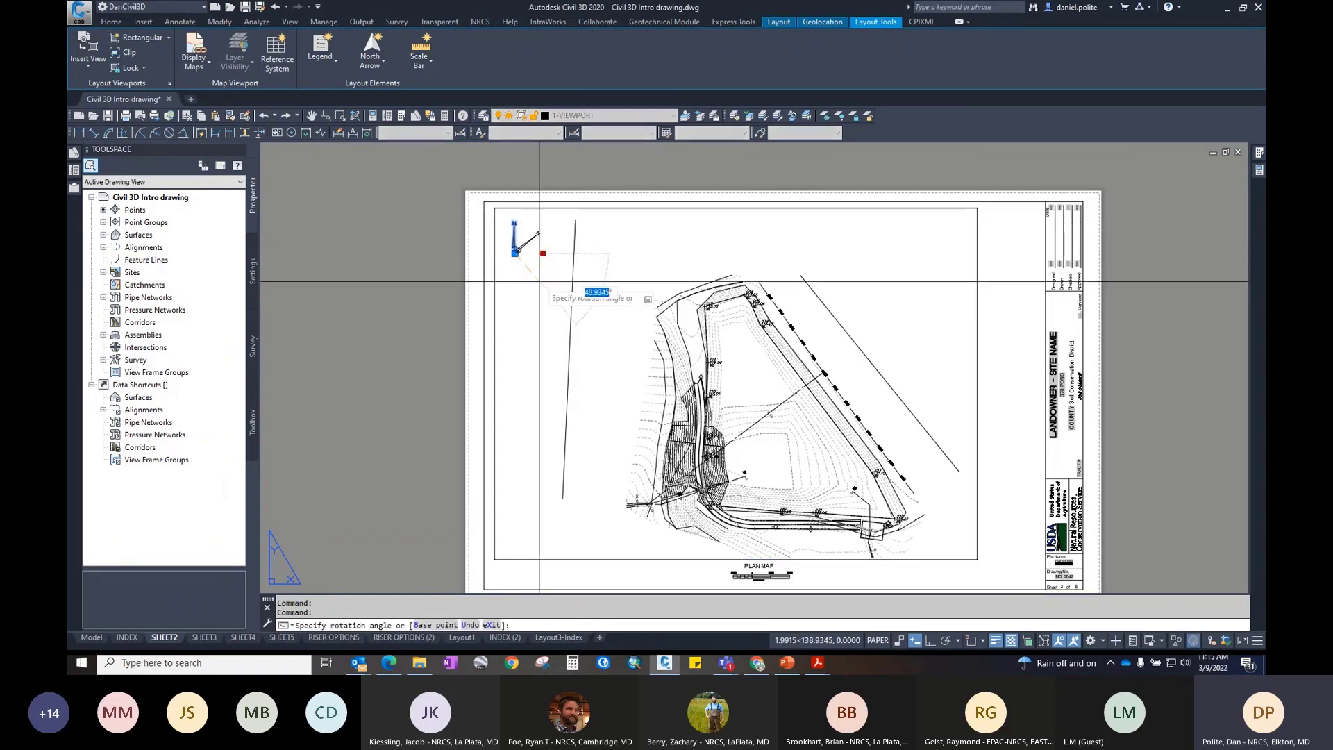
{"action": "left_click", "coordinate": [561, 277]}
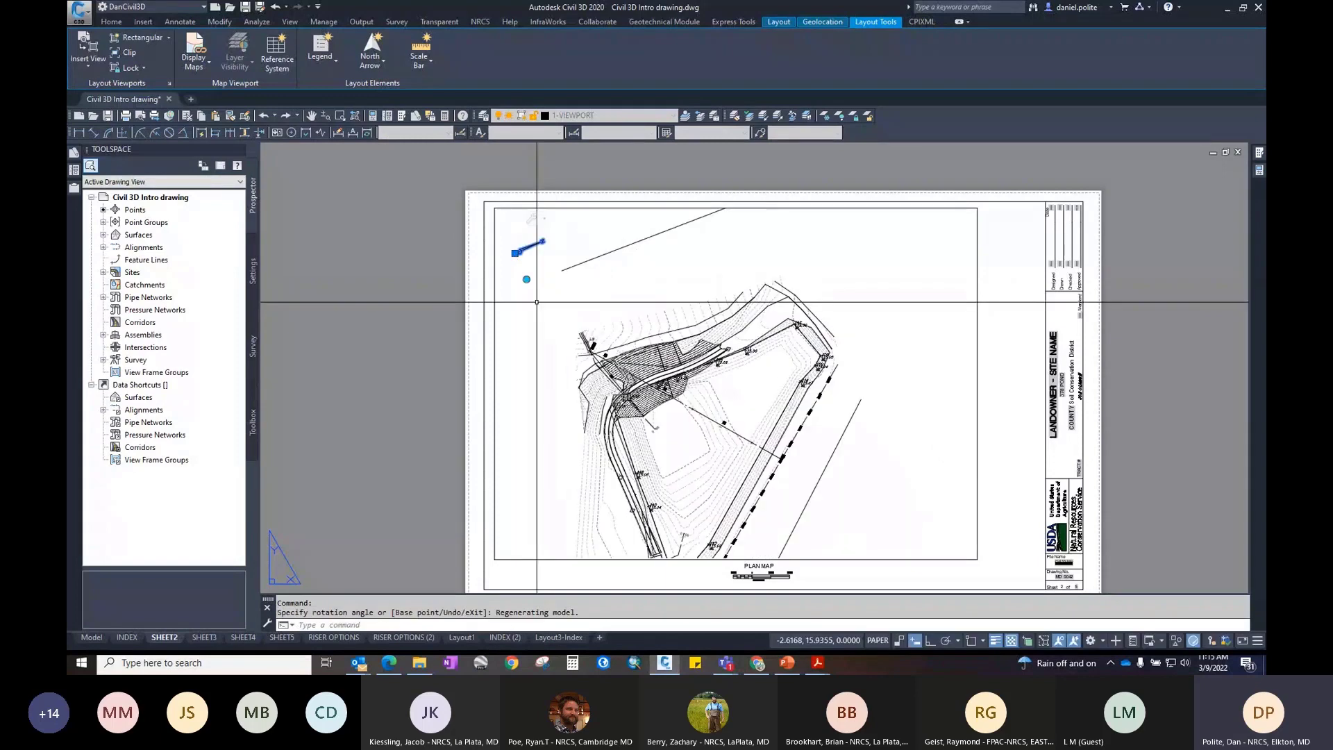
{"action": "left_click", "coordinate": [526, 279]}
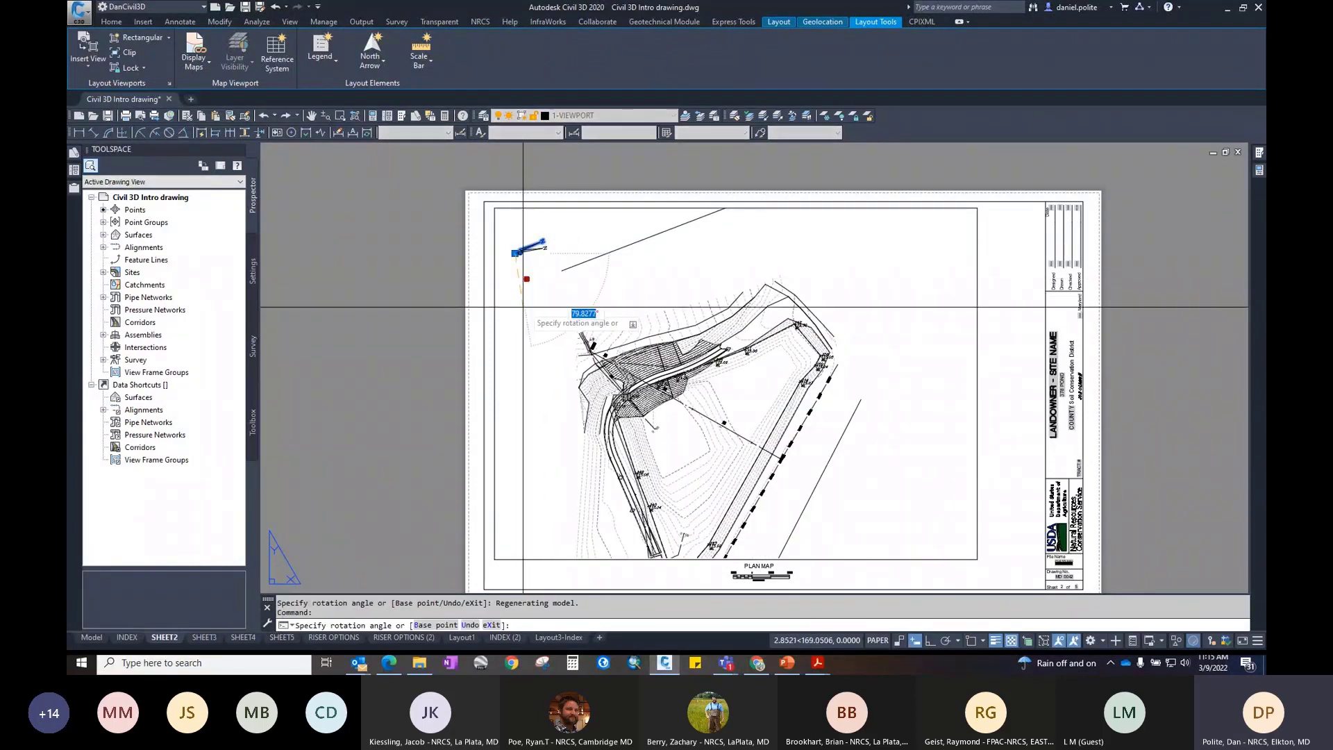
{"action": "left_click", "coordinate": [517, 281]}
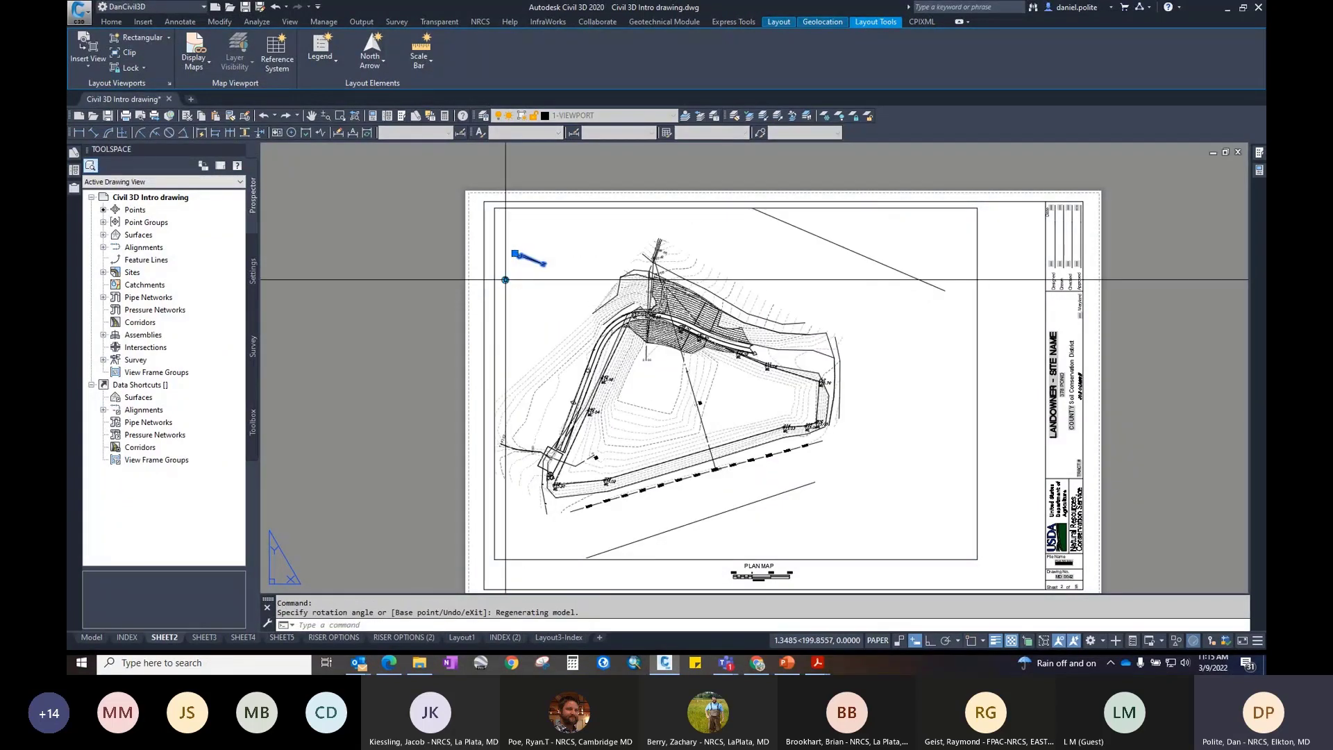
{"action": "left_click", "coordinate": [506, 279]}
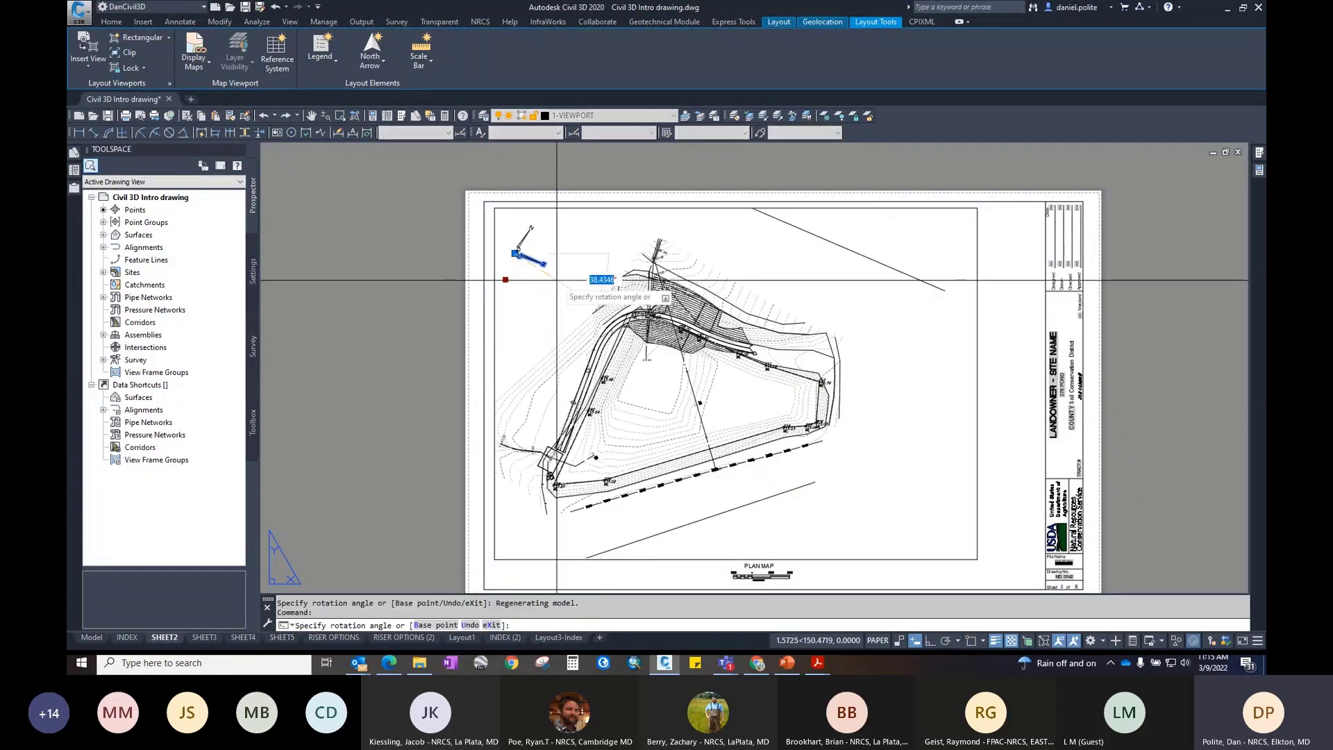
{"action": "left_click", "coordinate": [544, 248]}
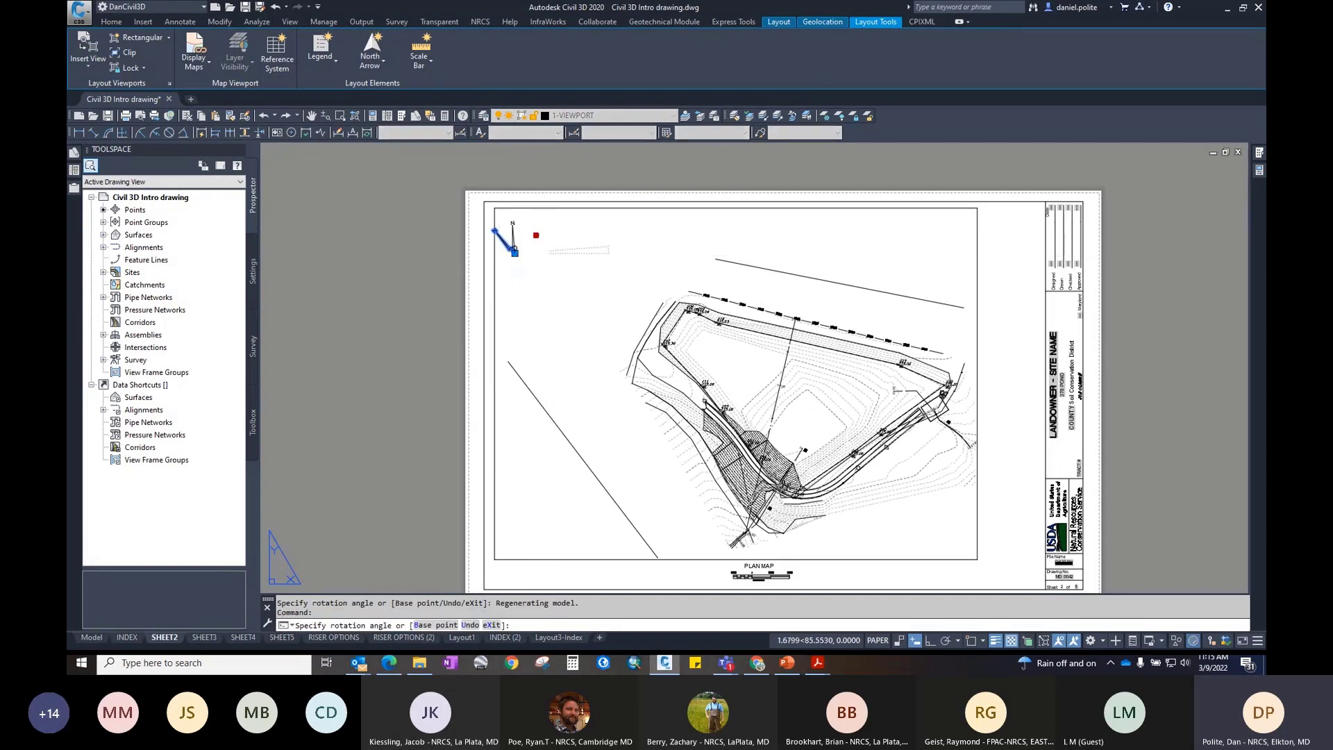
Step: Examine the site plan's orientation in model space and return to the SHEET2 layout
{"action": "left_click", "coordinate": [91, 637]}
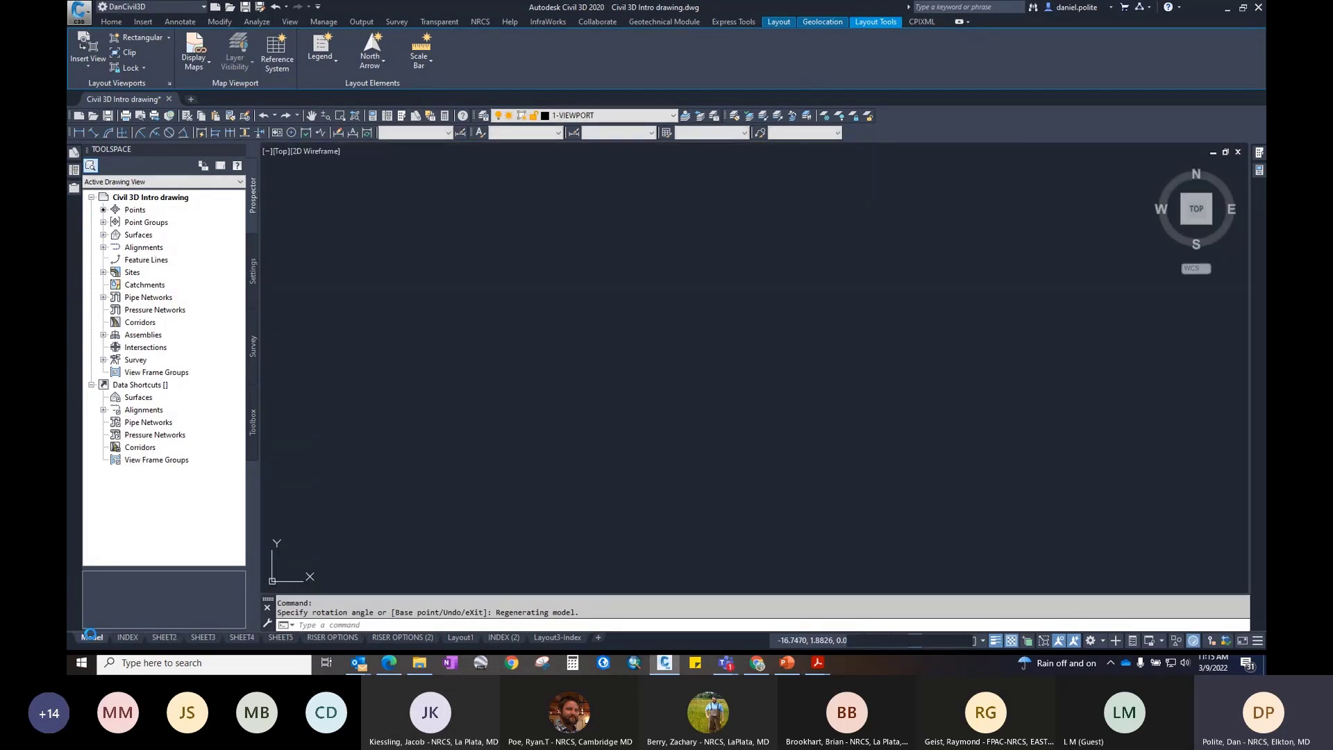
{"action": "scroll", "coordinate": [410, 309], "scroll_direction": "down", "scroll_amount": 3}
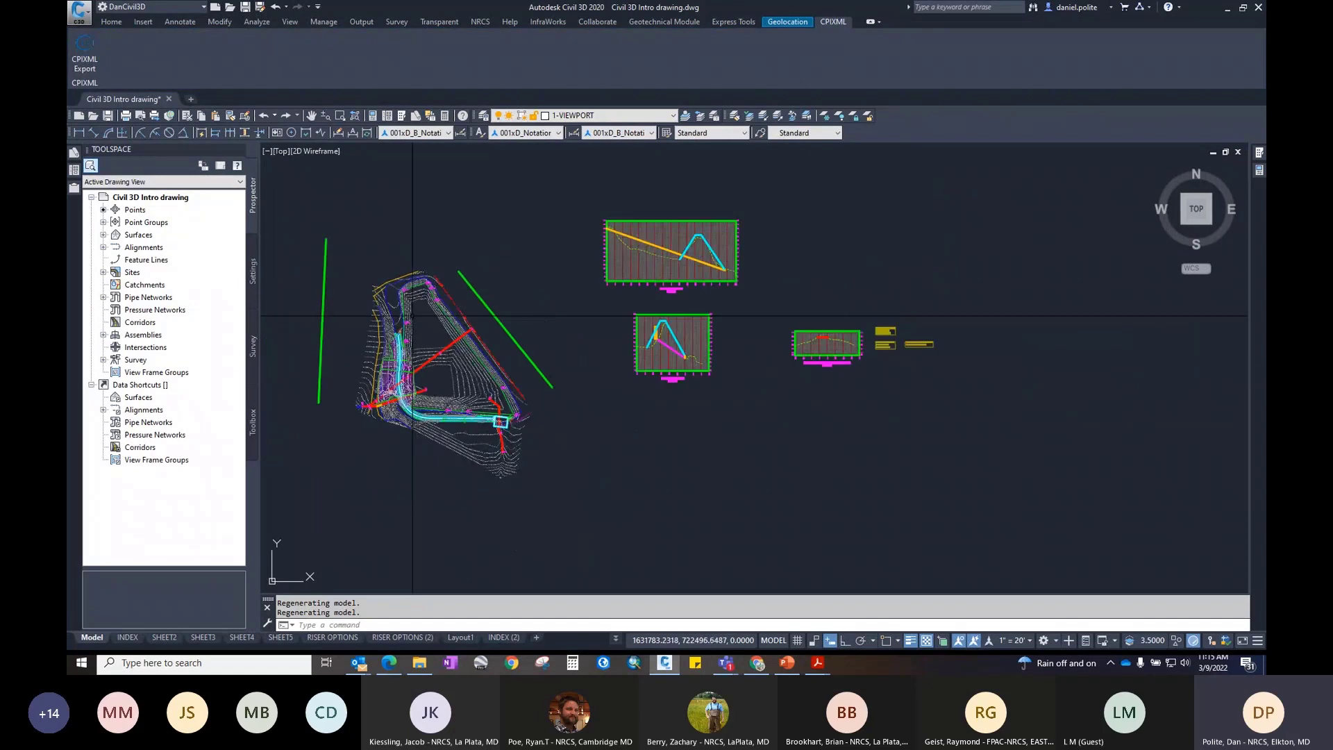
{"action": "middle_click_drag", "start_coordinate": [410, 309], "coordinate": [580, 302]}
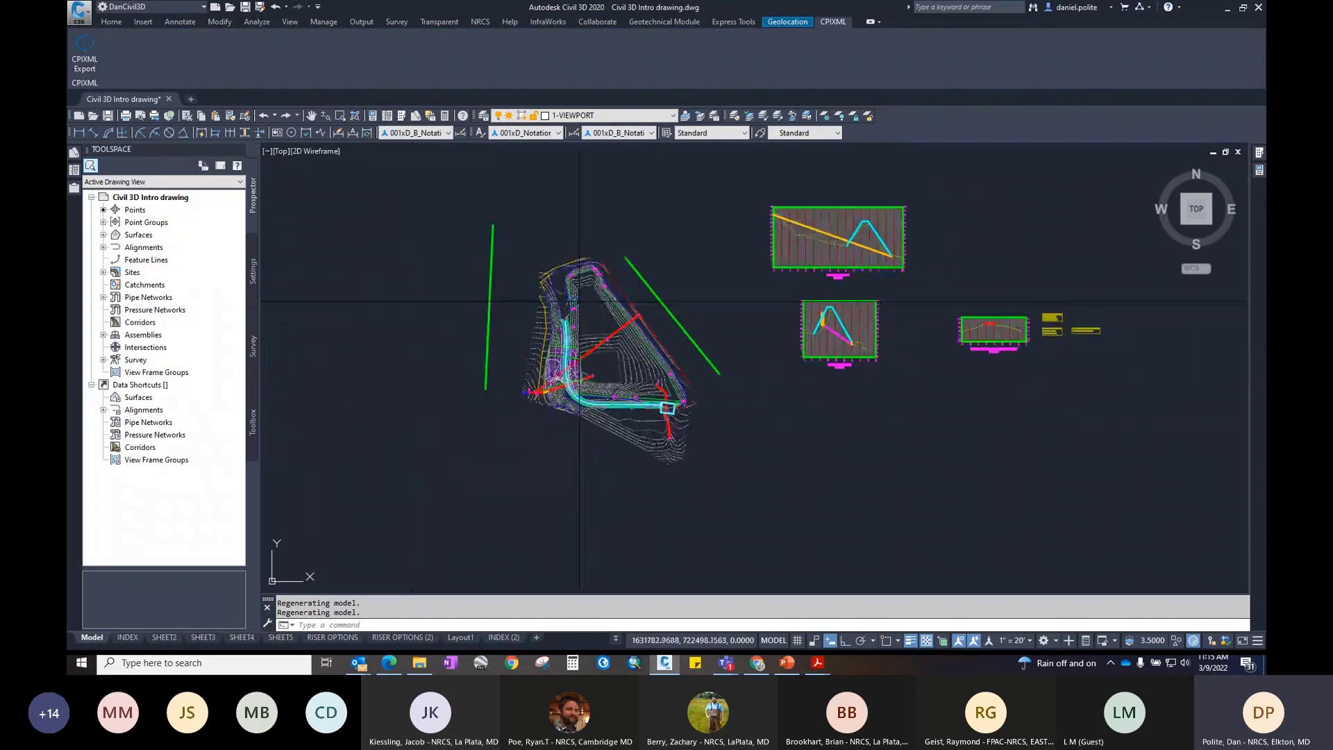
{"action": "left_click", "coordinate": [165, 637]}
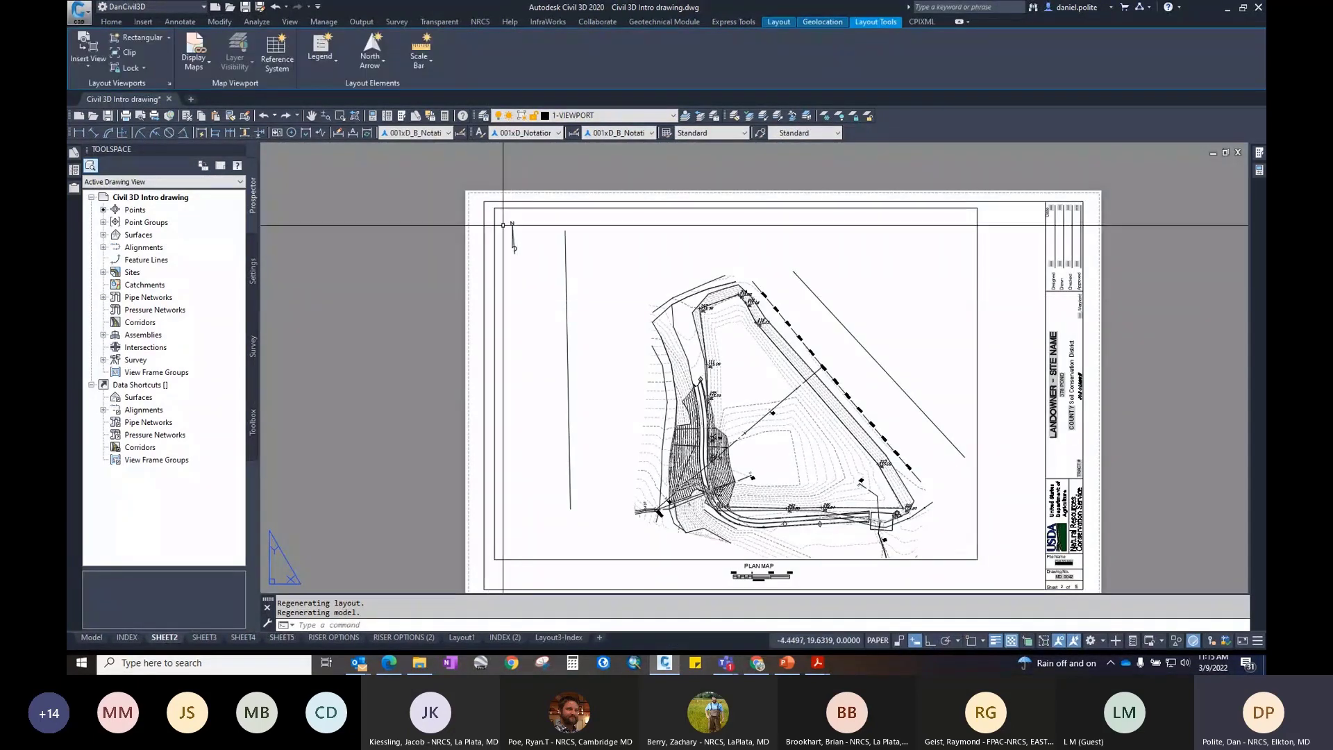
Step: Rotate the north arrow clockwise in two stages until it is nearly horizontal, and reset it to north-up
{"action": "left_click", "coordinate": [514, 231]}
{"action": "left_click", "coordinate": [543, 252]}
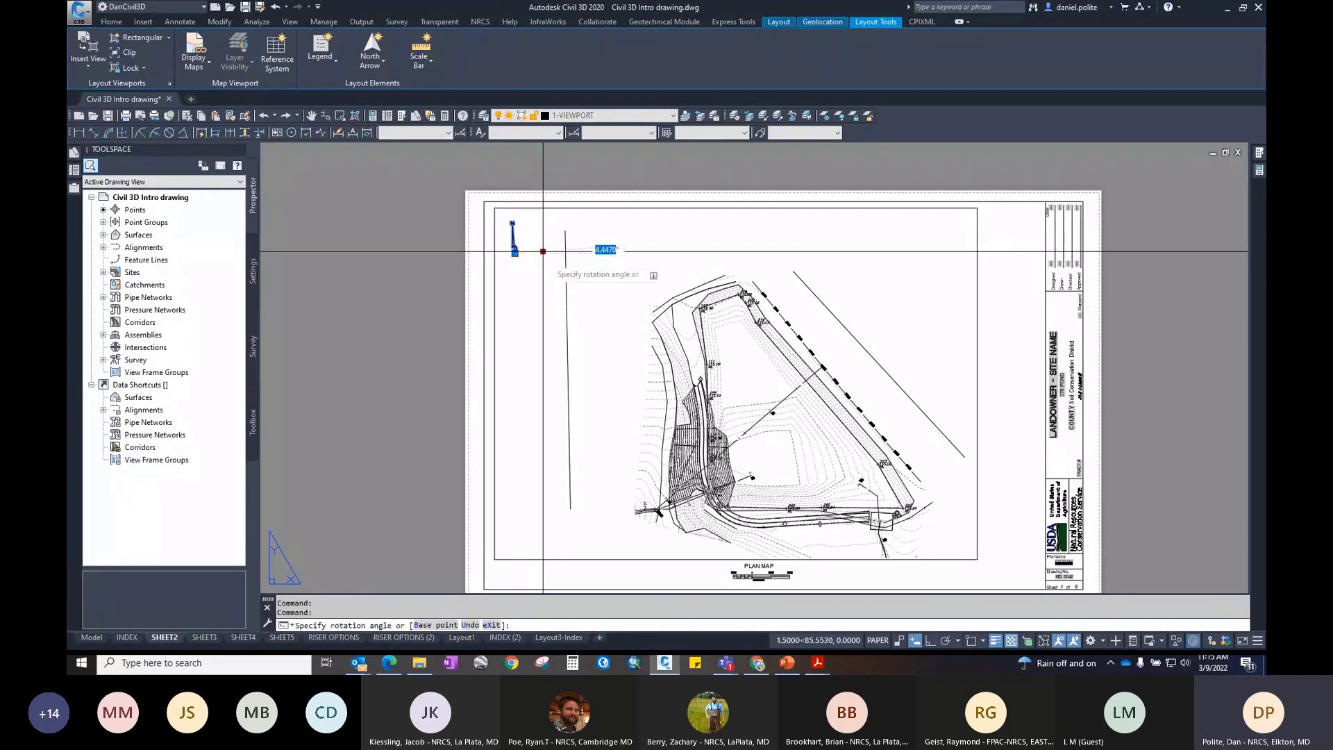
{"action": "left_click", "coordinate": [539, 302]}
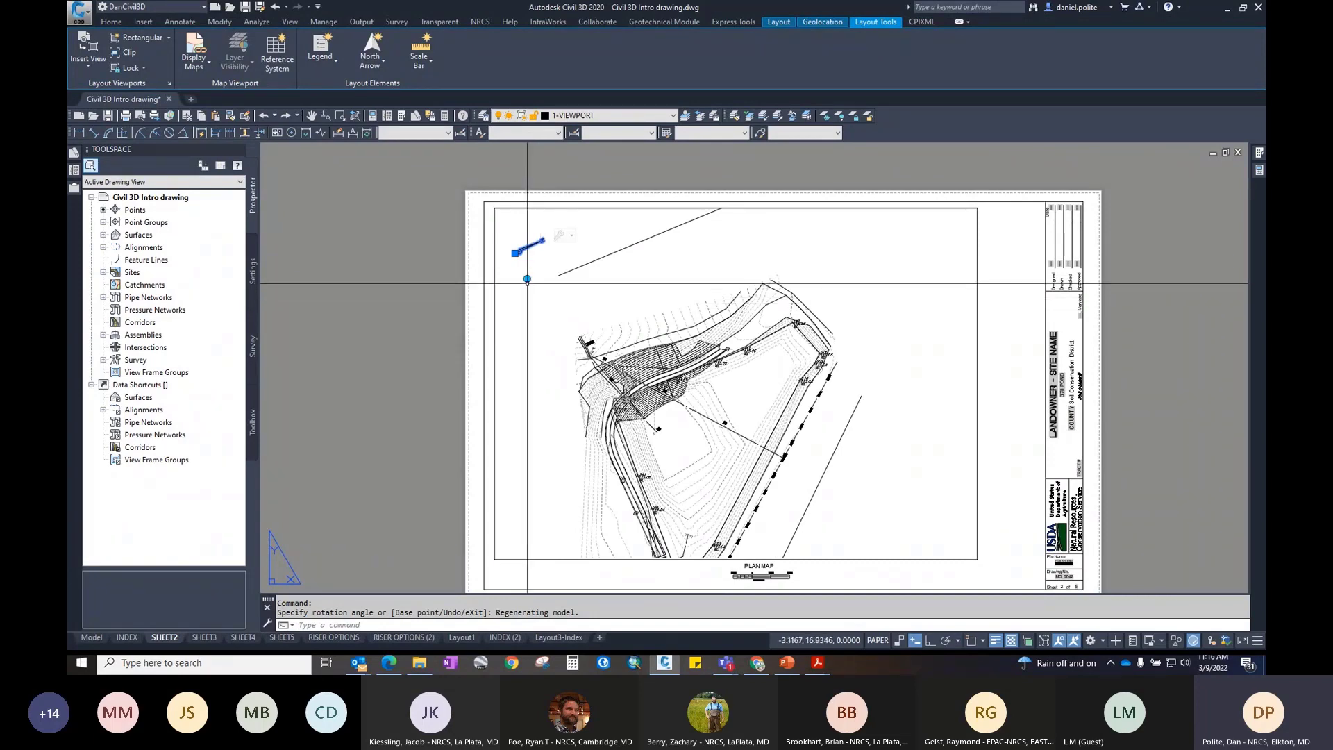
{"action": "left_click", "coordinate": [527, 279]}
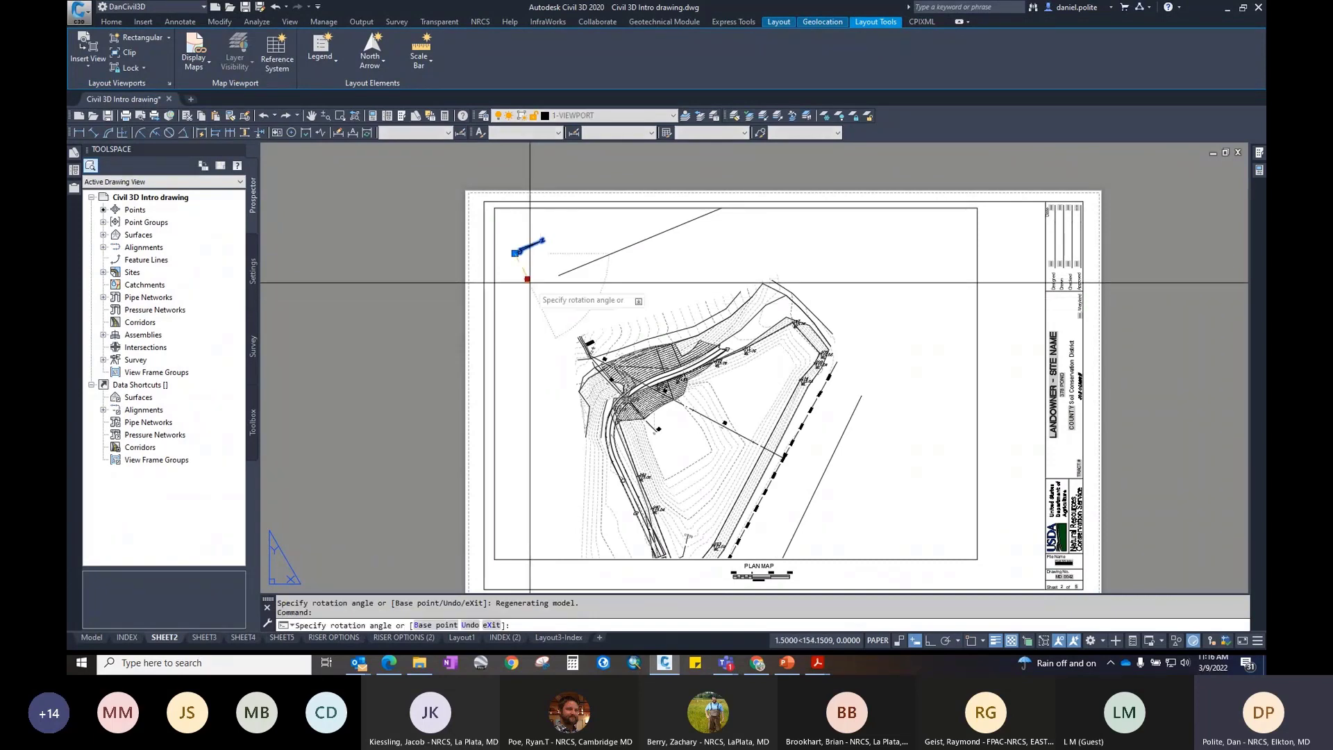
{"action": "left_click", "coordinate": [519, 344]}
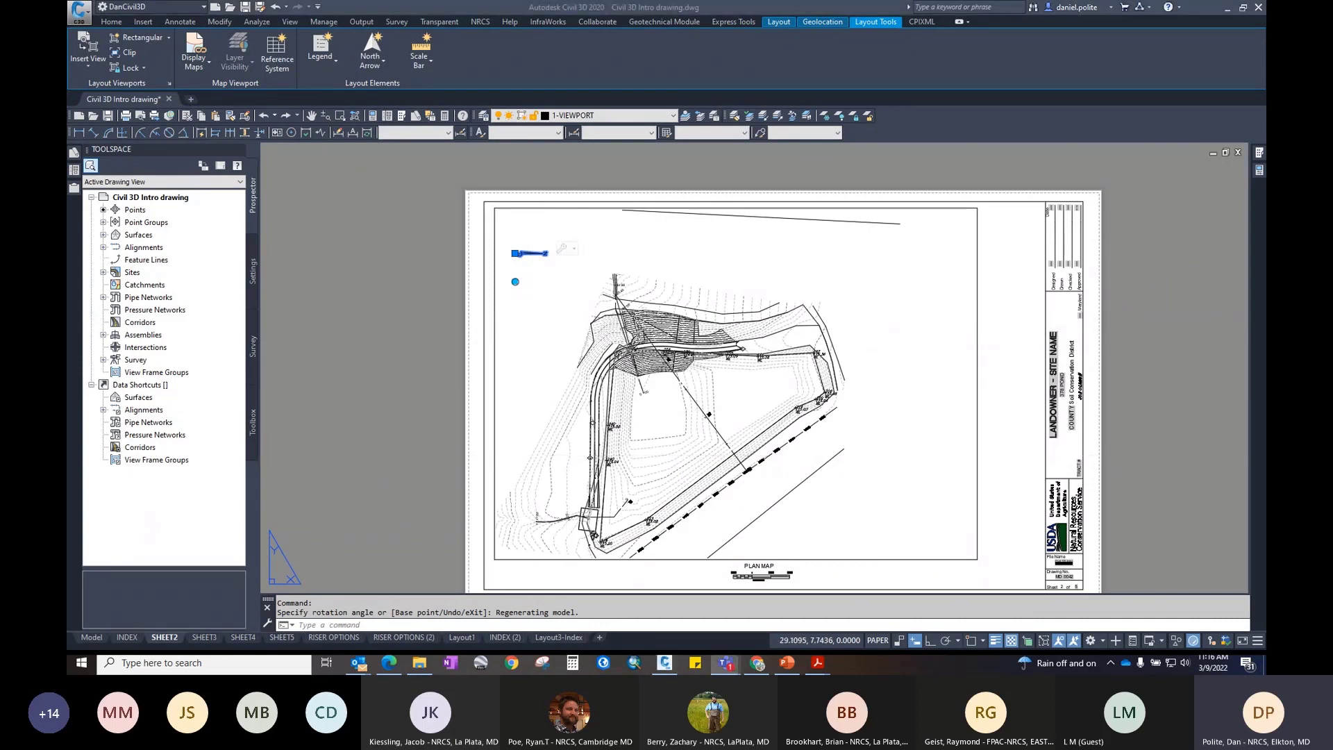
{"action": "left_click", "coordinate": [573, 250]}
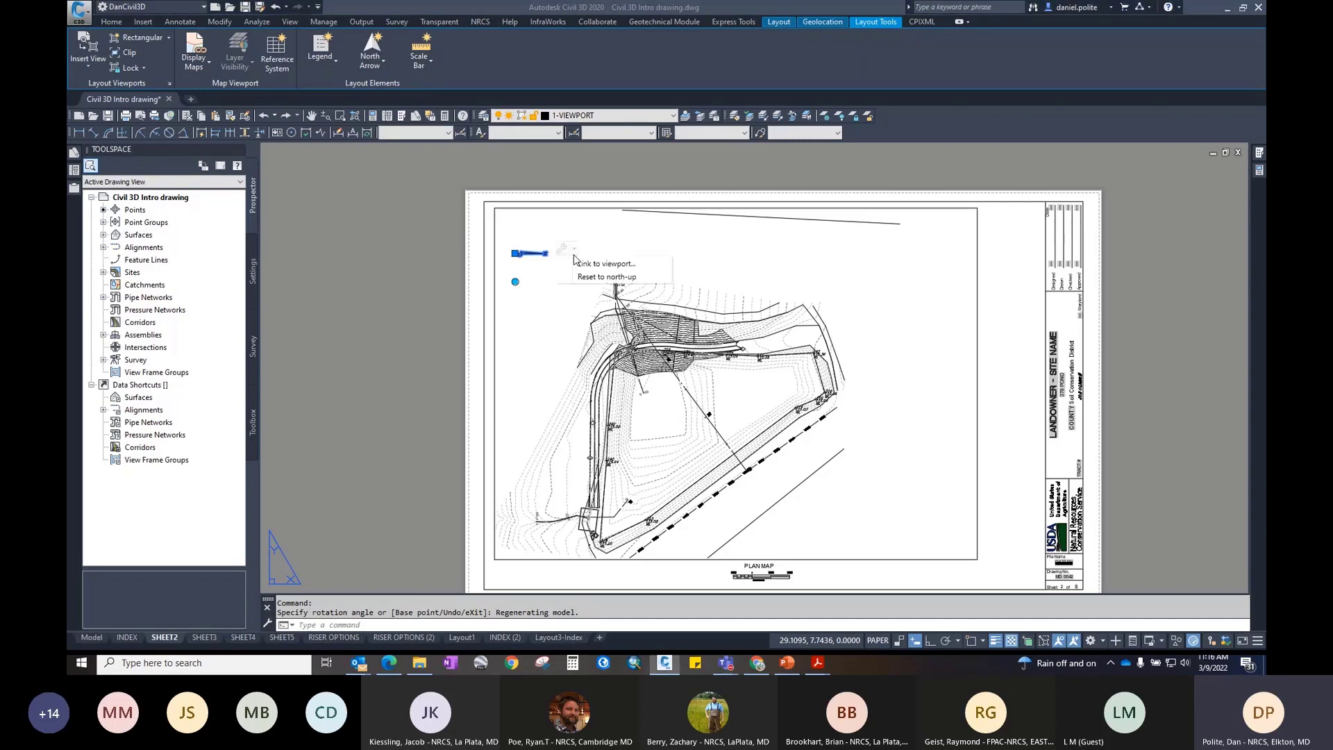
{"action": "left_click", "coordinate": [609, 277]}
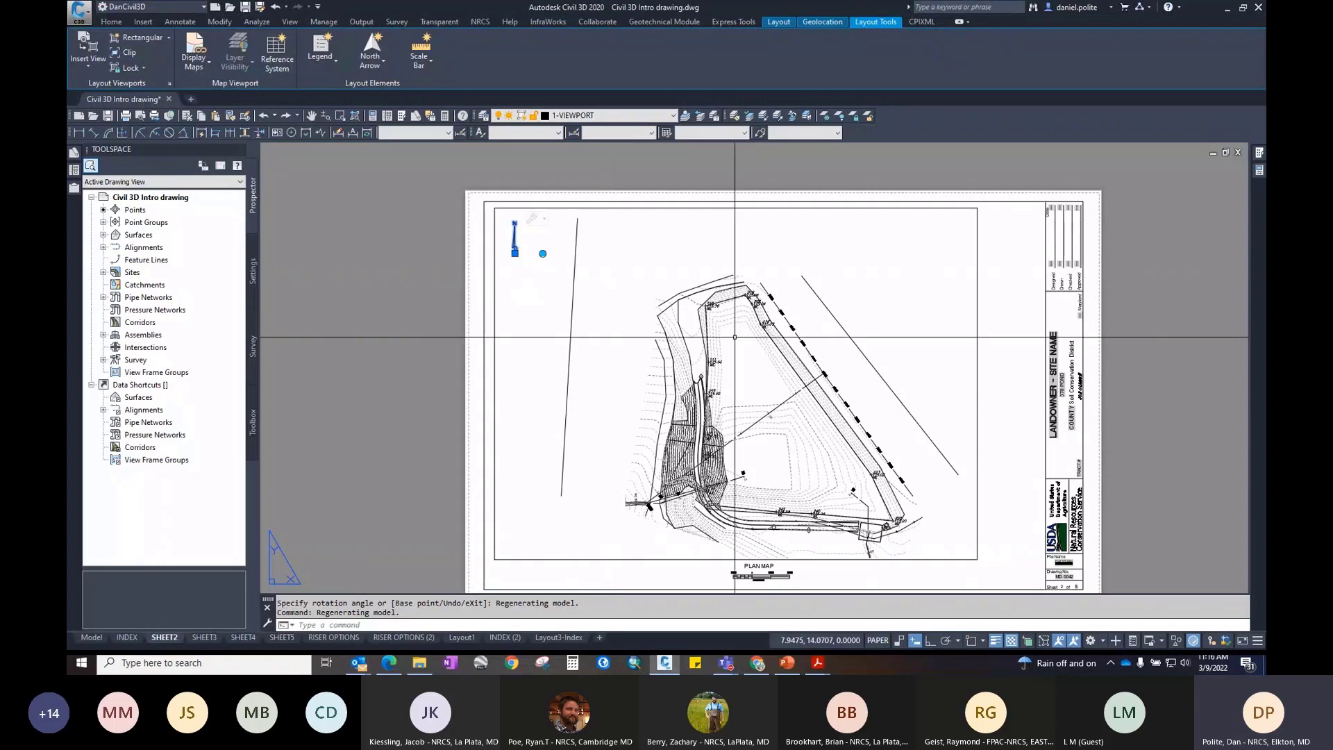
Step: Compare the model space drawing with the north-up plan view on SHEET2
{"action": "left_click", "coordinate": [90, 636]}
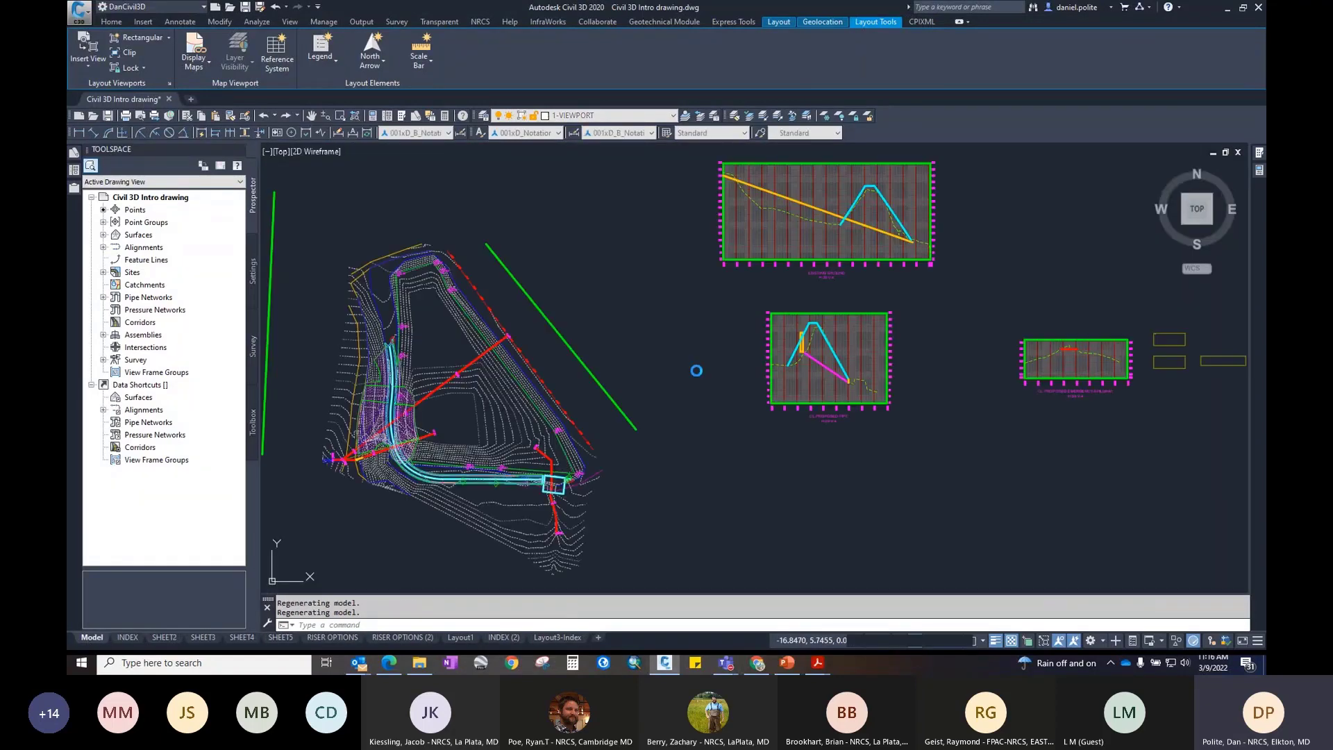
{"action": "left_click", "coordinate": [164, 637]}
{"action": "scroll", "coordinate": [549, 249], "scroll_direction": "up", "scroll_amount": 1}
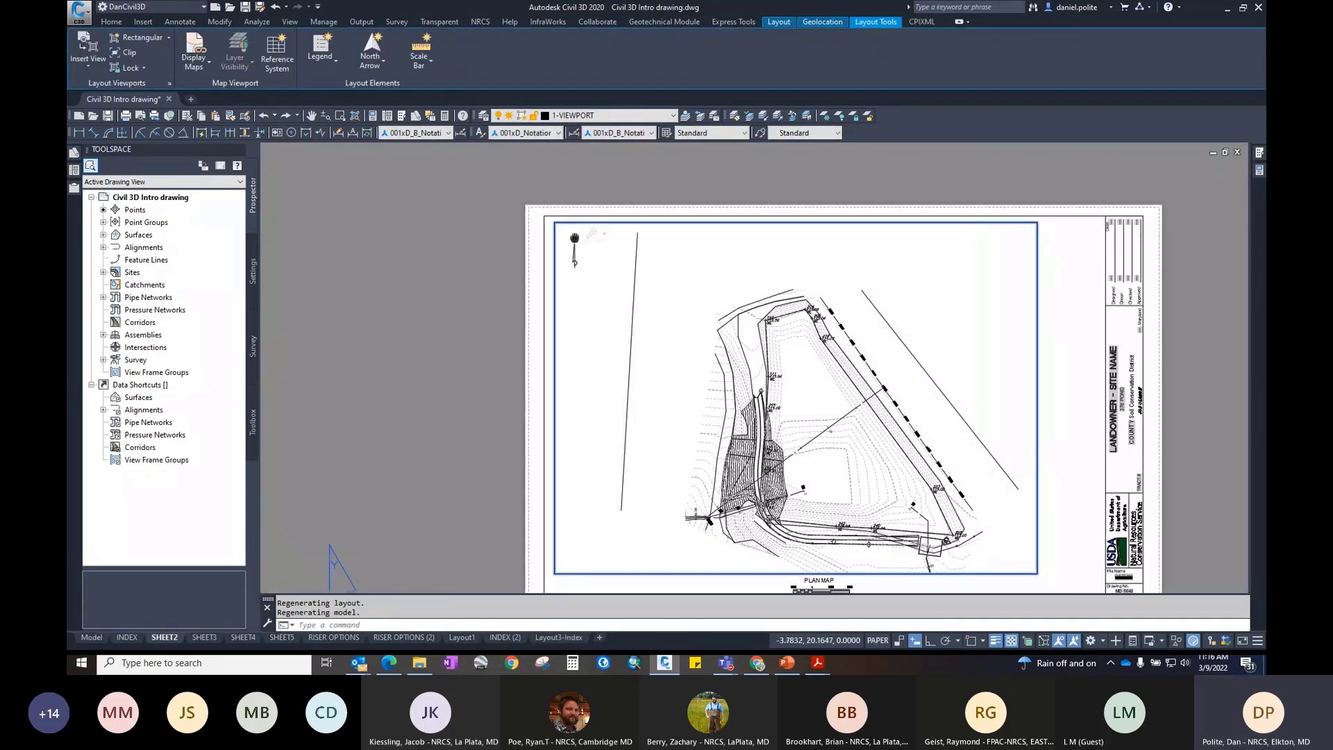
{"action": "scroll", "coordinate": [598, 280], "scroll_direction": "up", "scroll_amount": 4}
{"action": "scroll", "coordinate": [598, 279], "scroll_direction": "down", "scroll_amount": 2}
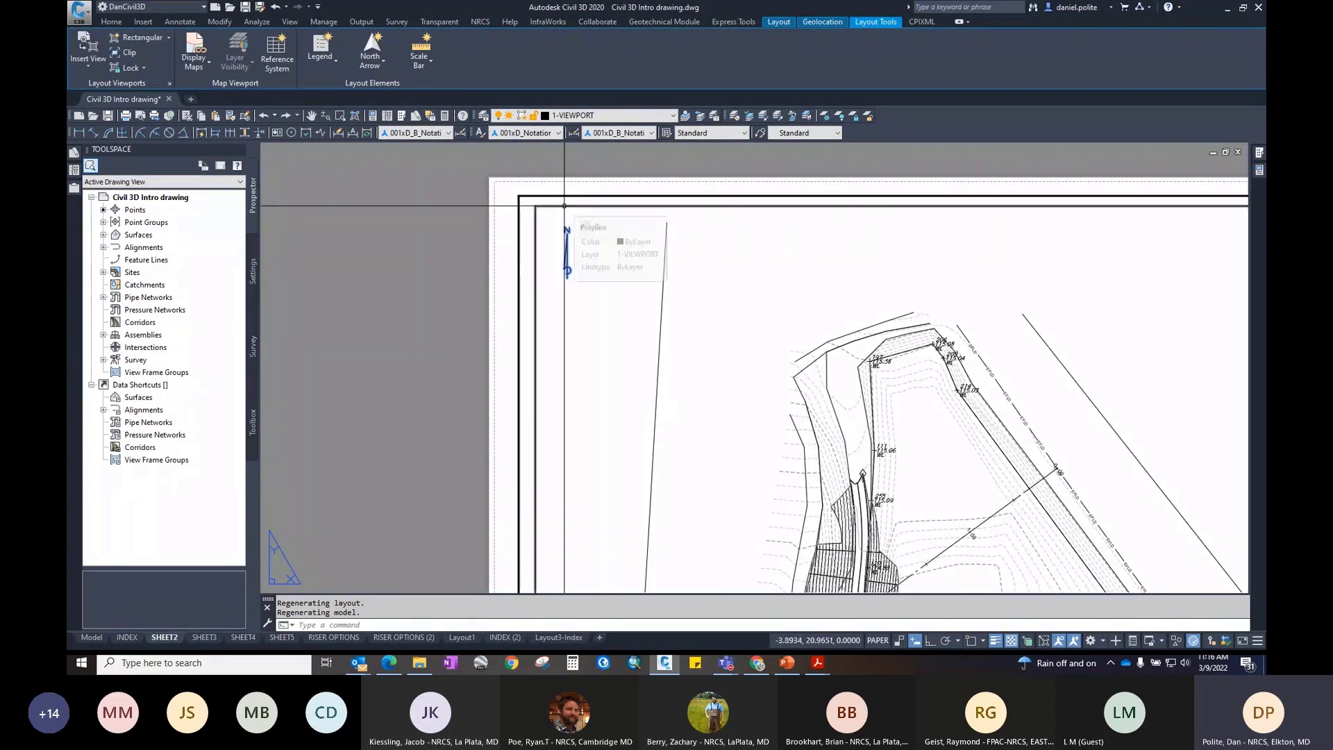
{"action": "scroll", "coordinate": [567, 236], "scroll_direction": "down", "scroll_amount": 2}
{"action": "left_click", "coordinate": [459, 236]}
{"action": "key", "text": "Escape"}
{"action": "key", "text": "alt+Tab"}
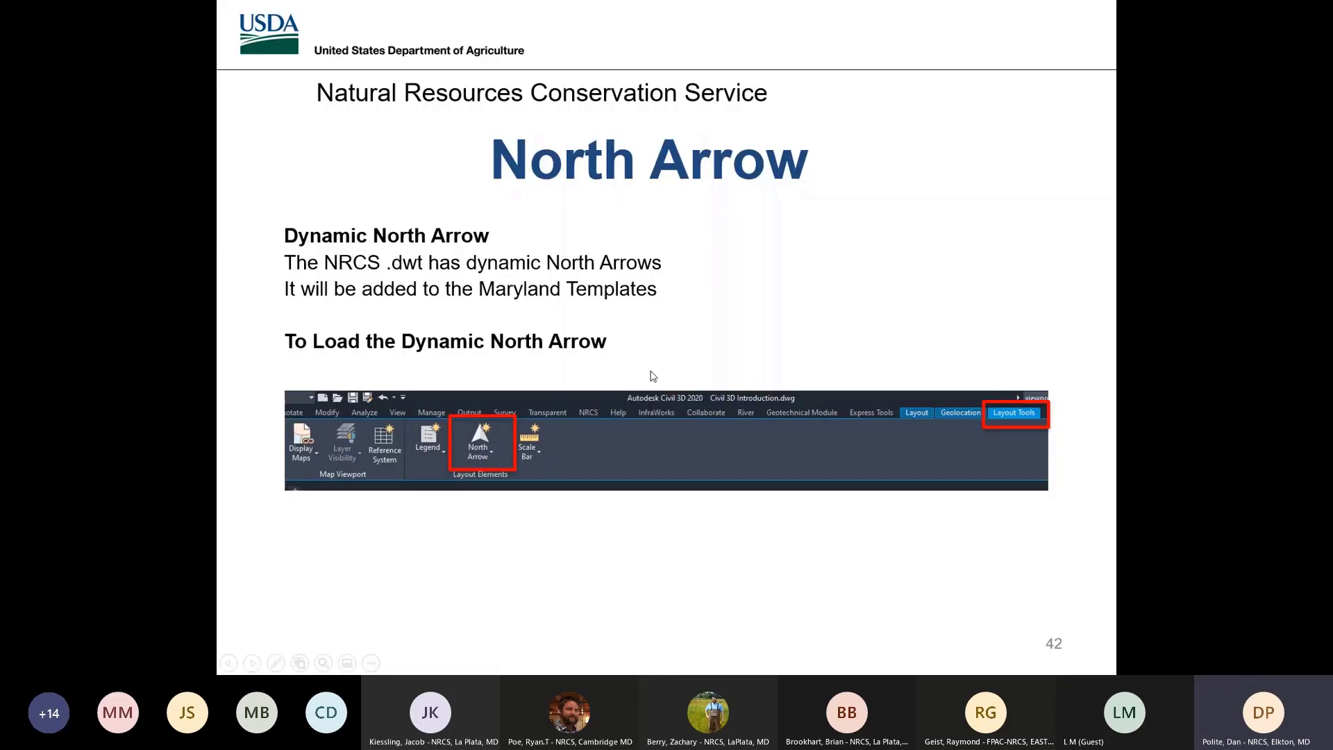
{"action": "key", "text": "Right"}
{"action": "key", "text": "Right"}
{"action": "key", "text": "Right"}
{"action": "key", "text": "Right"}
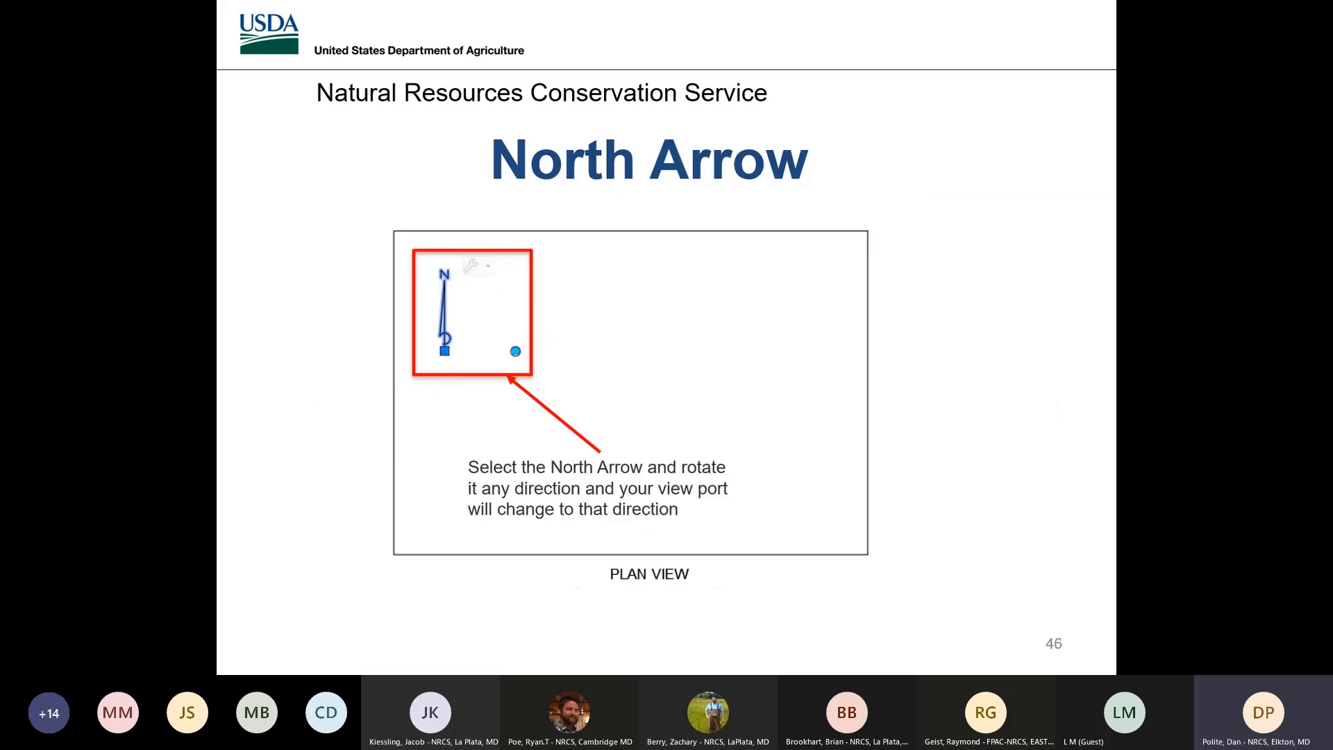
{"action": "key", "text": "Right"}
{"action": "key", "text": "Right"}
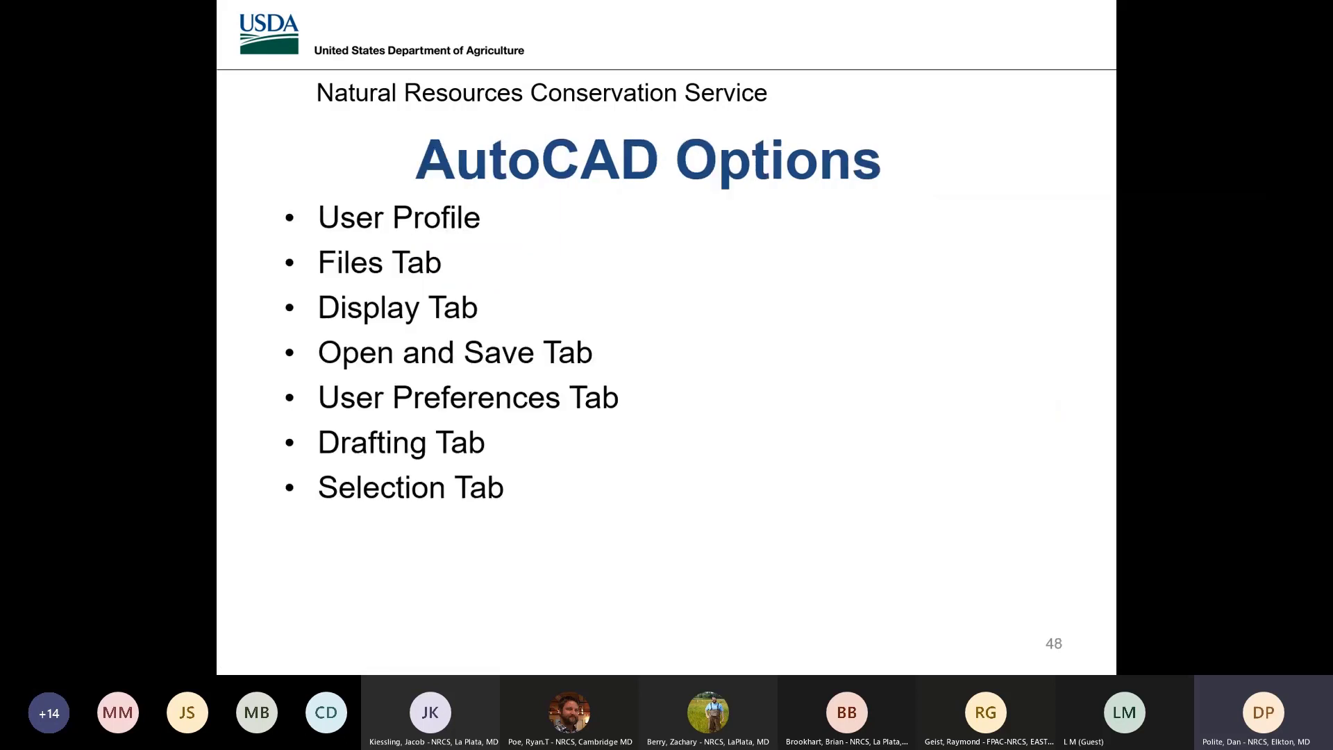
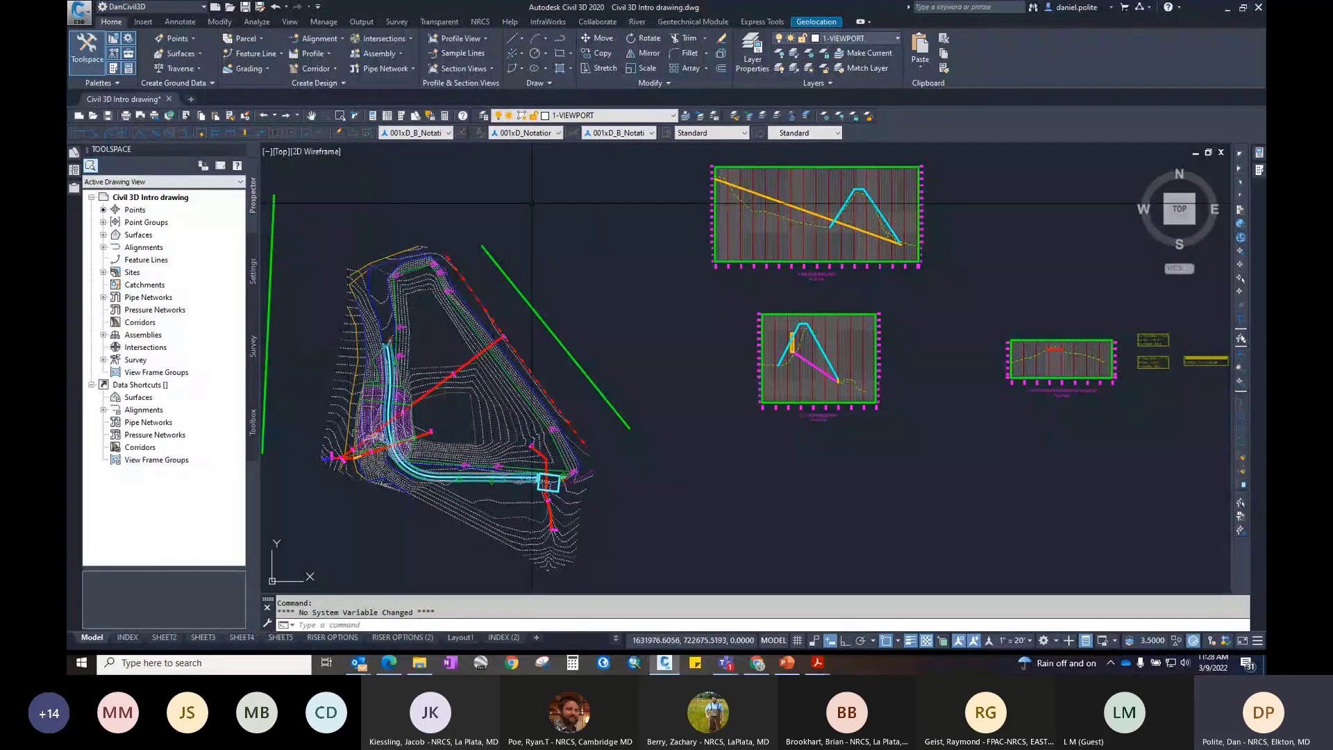
Step: Open Find and Replace with the FIND command, examine its search scopes and expanded search options, and close it without searching
{"action": "middle_click_drag", "start_coordinate": [563, 232], "coordinate": [672, 285]}
{"action": "scroll", "coordinate": [672, 285], "scroll_direction": "up", "scroll_amount": 3}
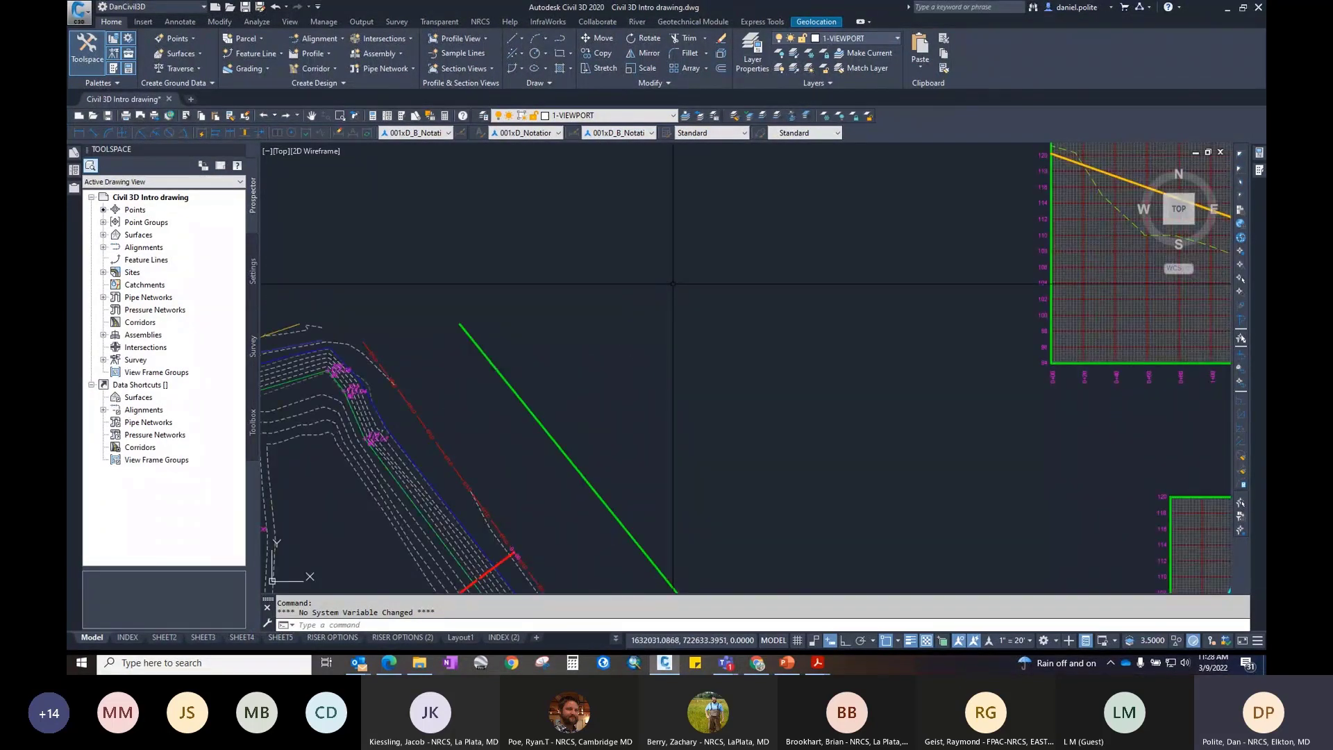
{"action": "type", "text": "nd"}
{"action": "key", "text": "Return"}
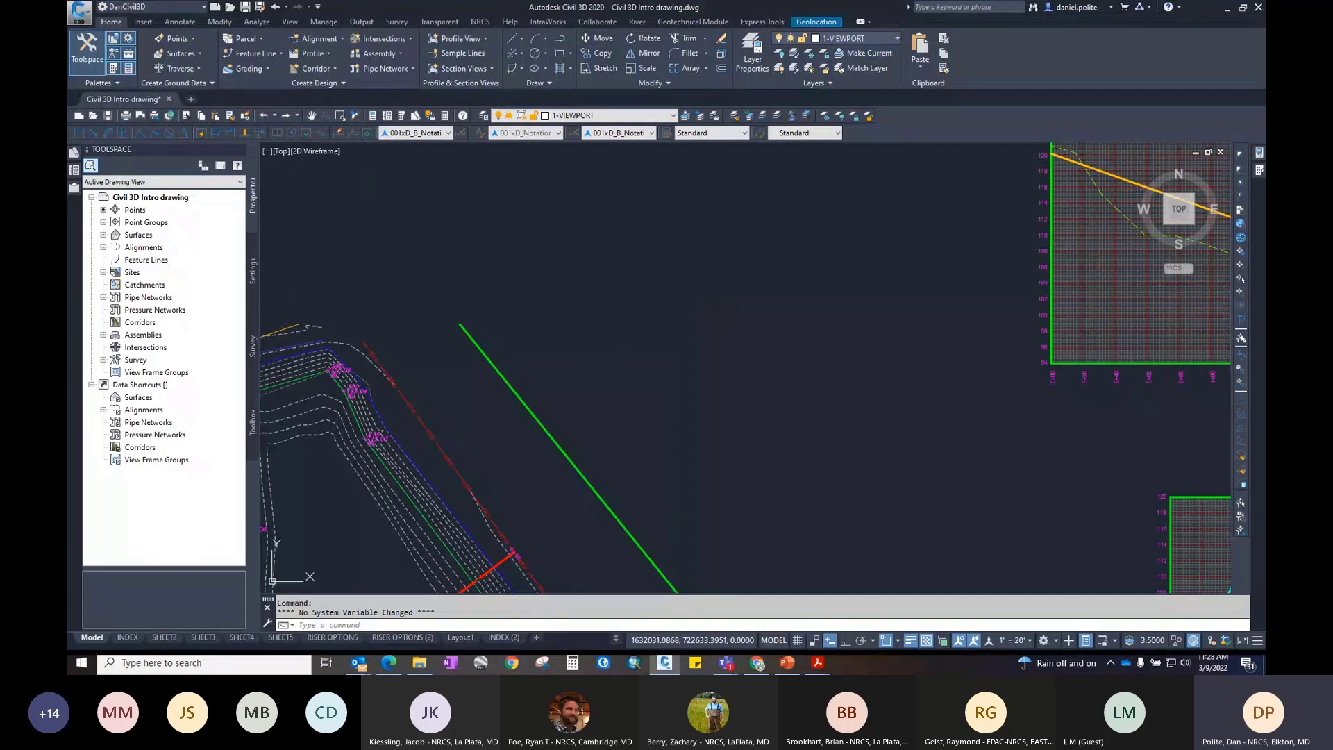
{"action": "left_click", "coordinate": [692, 306]}
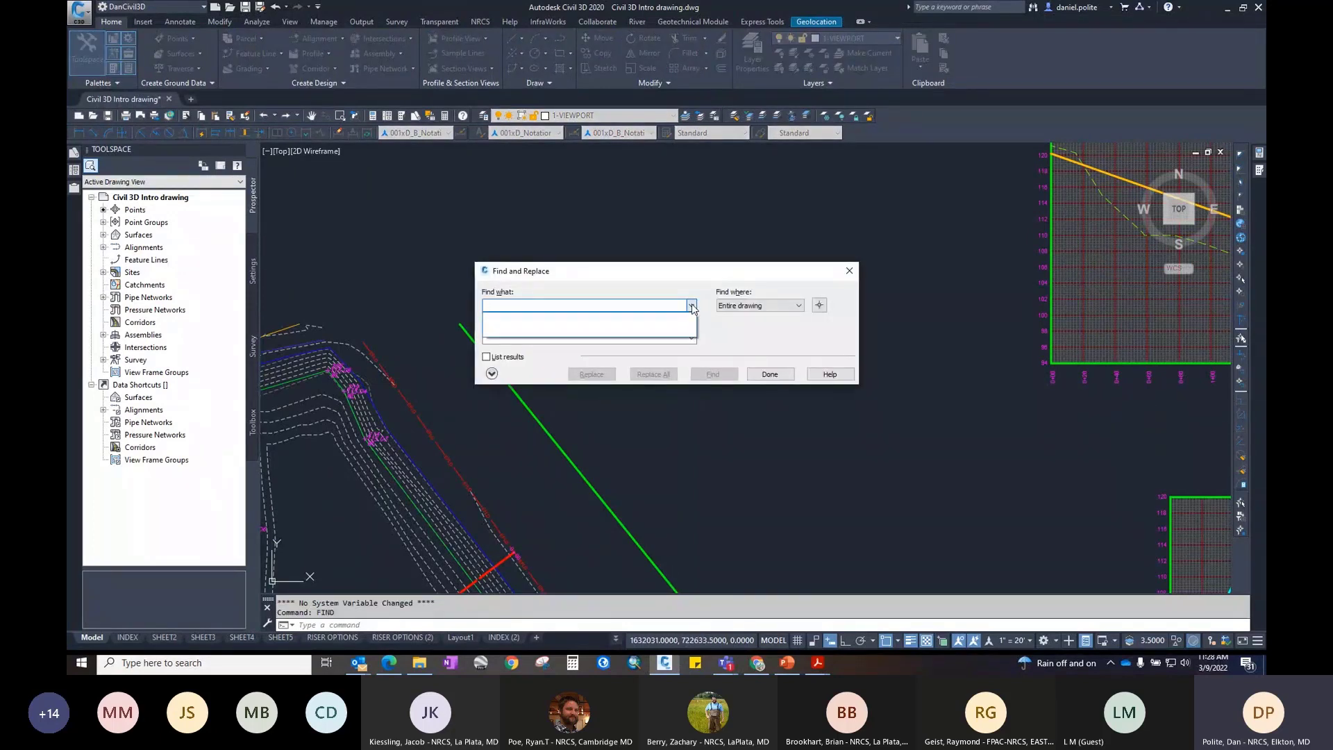
{"action": "left_click", "coordinate": [691, 305]}
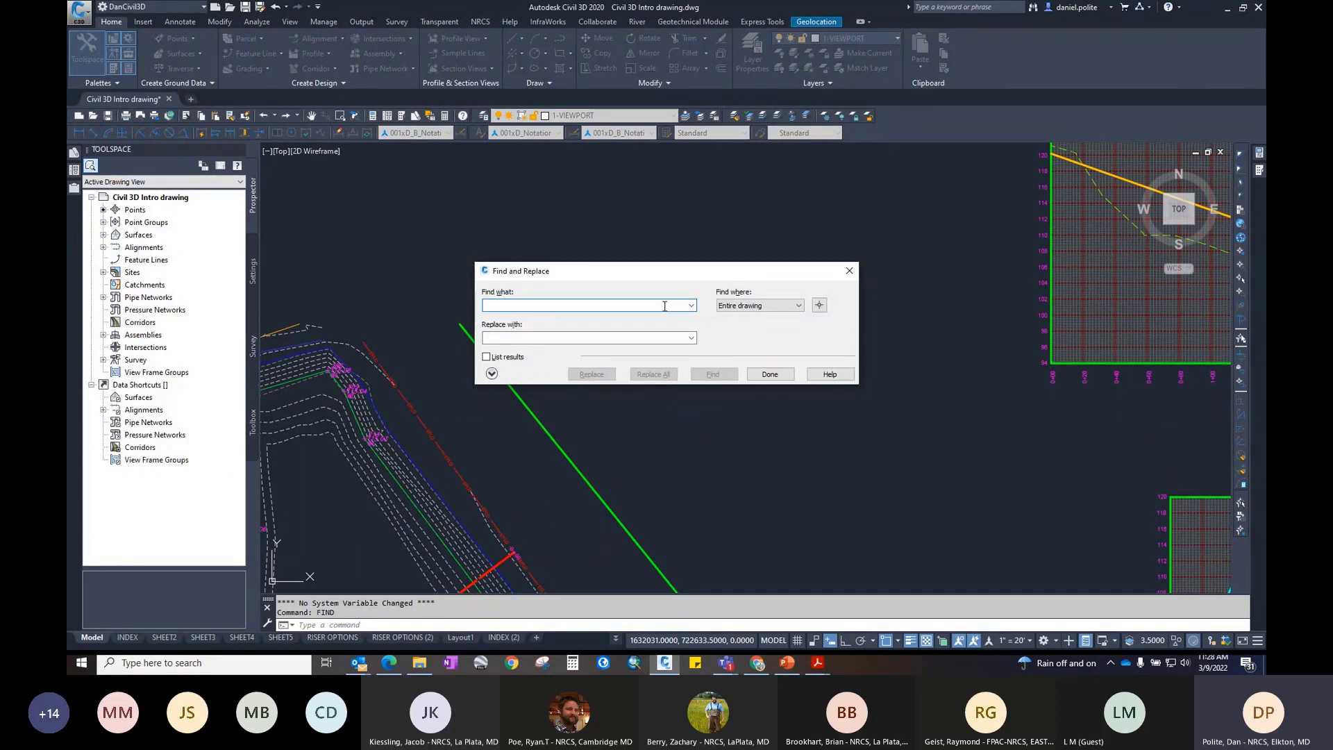
{"action": "left_click", "coordinate": [728, 306]}
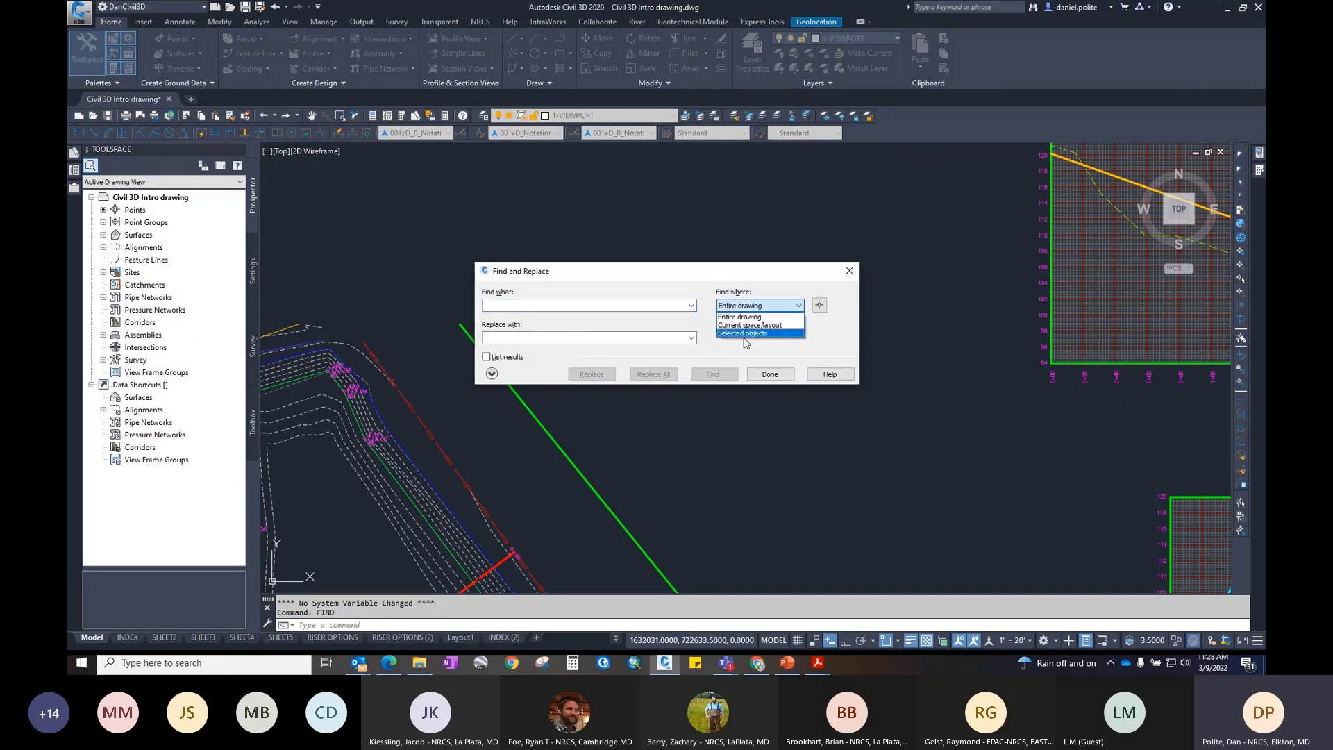
{"action": "left_click", "coordinate": [491, 374]}
{"action": "left_click", "coordinate": [491, 374]}
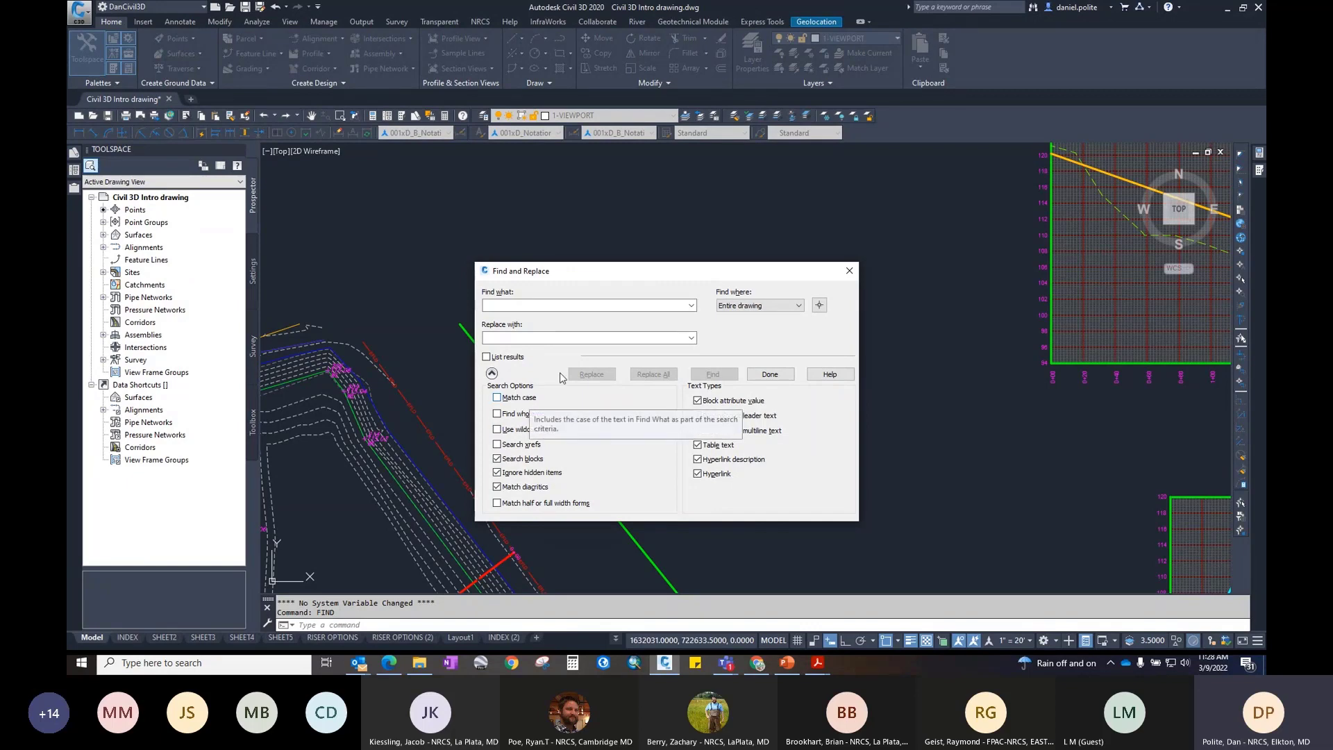
{"action": "left_click", "coordinate": [850, 272]}
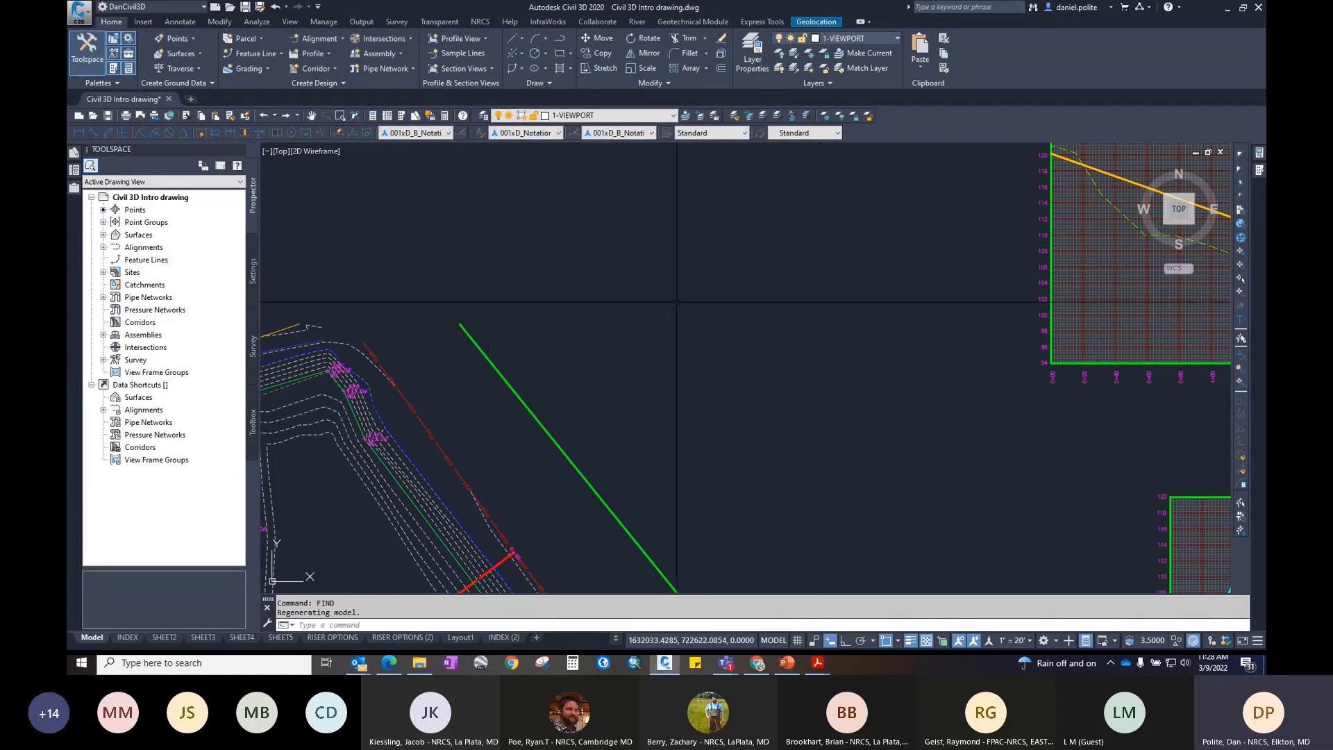
Step: Run the SPELL command on the entire drawing and ignore the flagged abbreviation WL
{"action": "type", "text": "spell"}
{"action": "key", "text": "Return"}
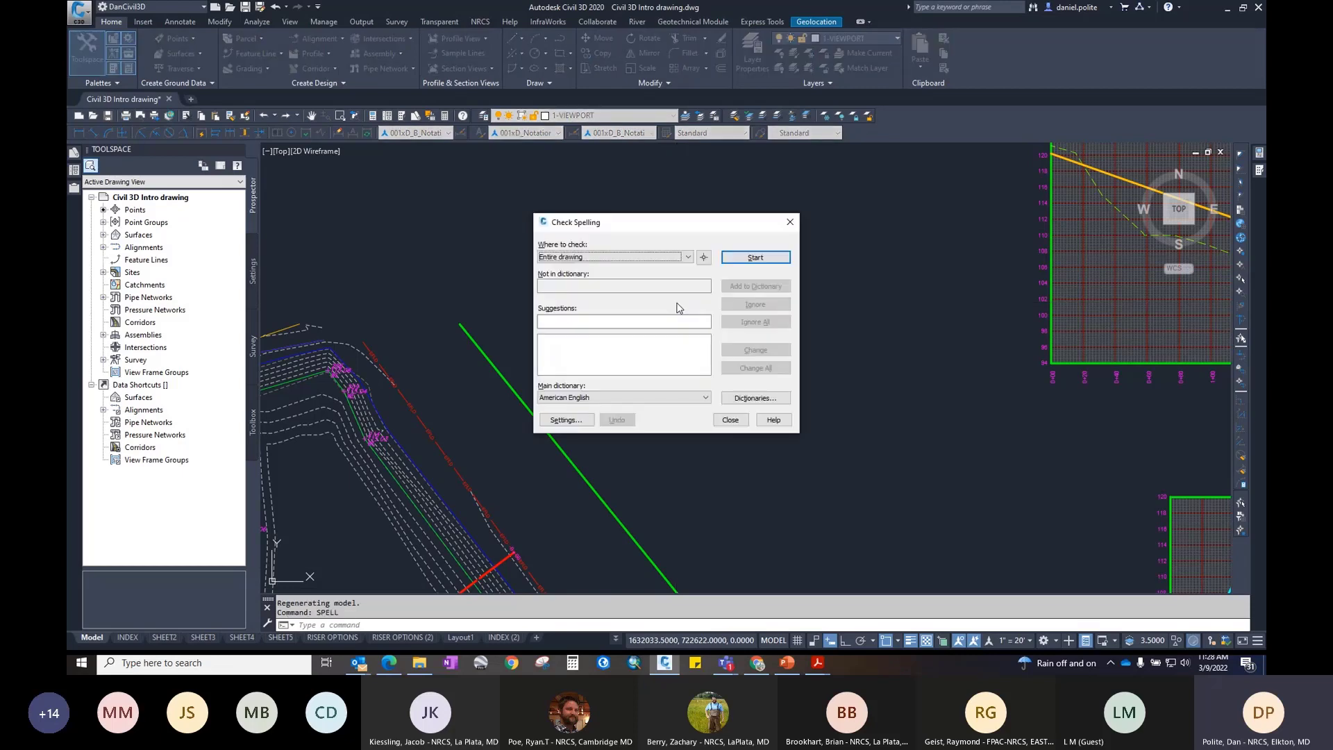
{"action": "left_click", "coordinate": [732, 256]}
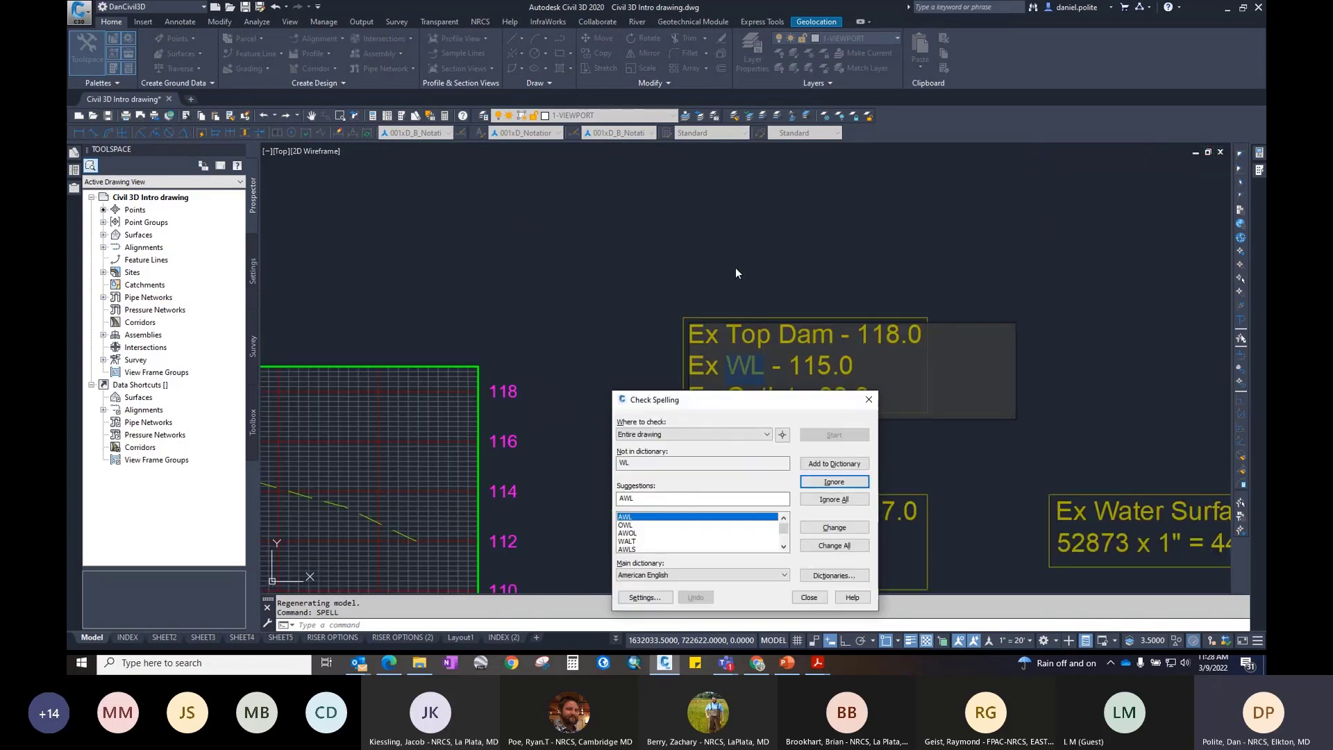
{"action": "left_click", "coordinate": [836, 481]}
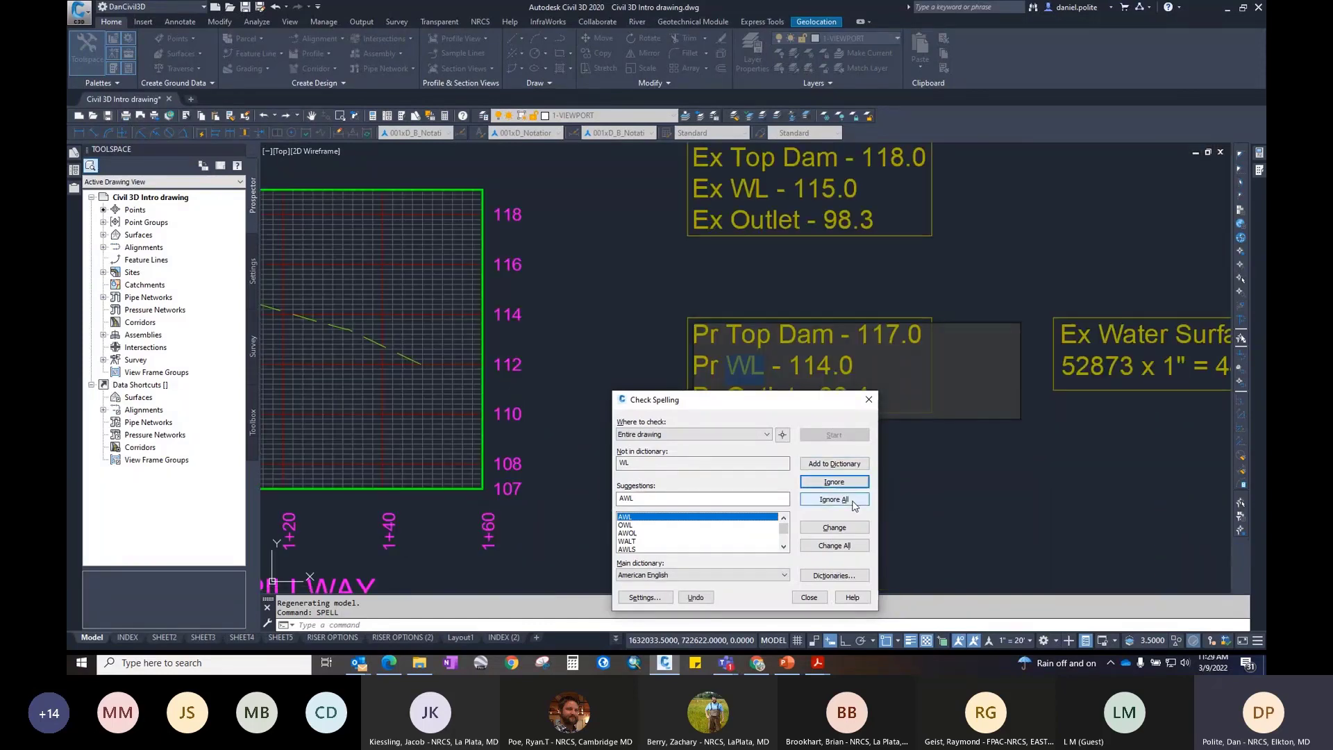
{"action": "left_click", "coordinate": [854, 501]}
{"action": "left_click", "coordinate": [853, 500]}
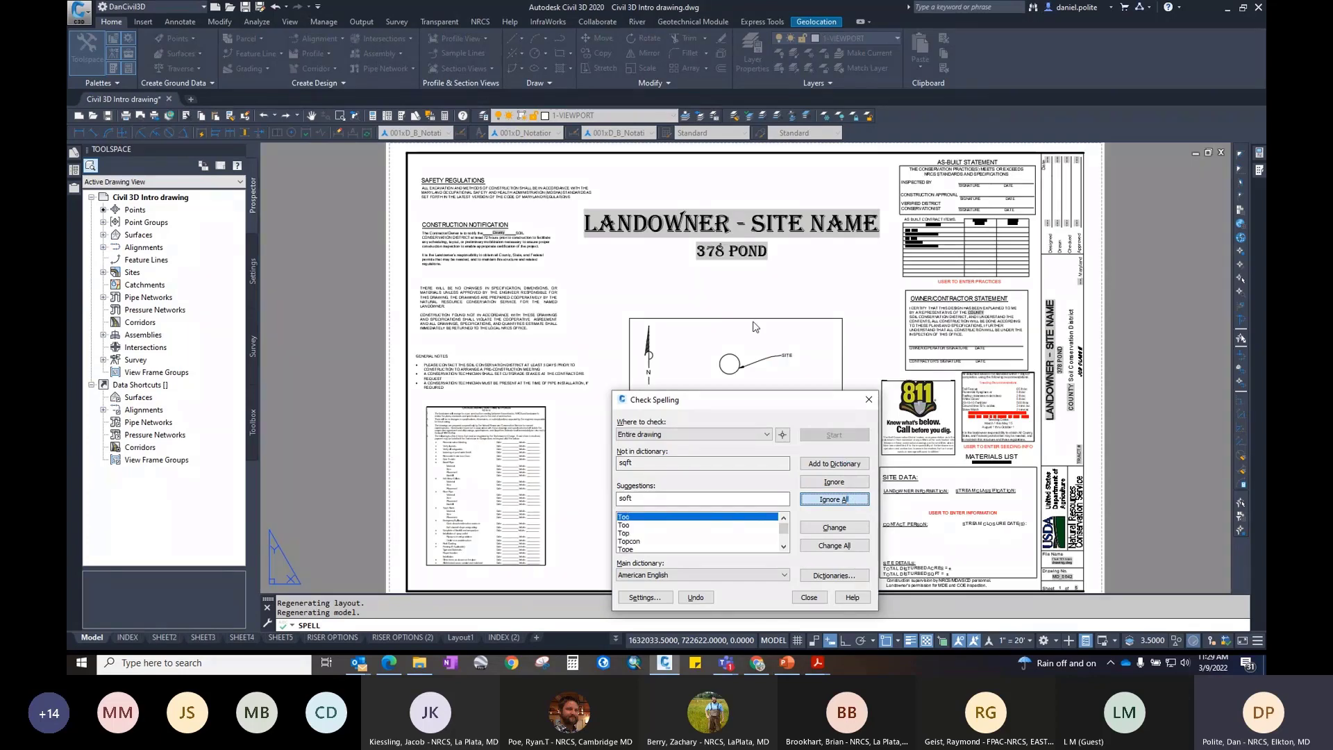
Step: Ignore all occurrences of the other flagged terms on the layouts, including NRCS, MDA, BMPS and Dia, to complete the spell check
{"action": "left_click", "coordinate": [829, 501]}
{"action": "left_click", "coordinate": [829, 501]}
{"action": "left_click", "coordinate": [829, 500]}
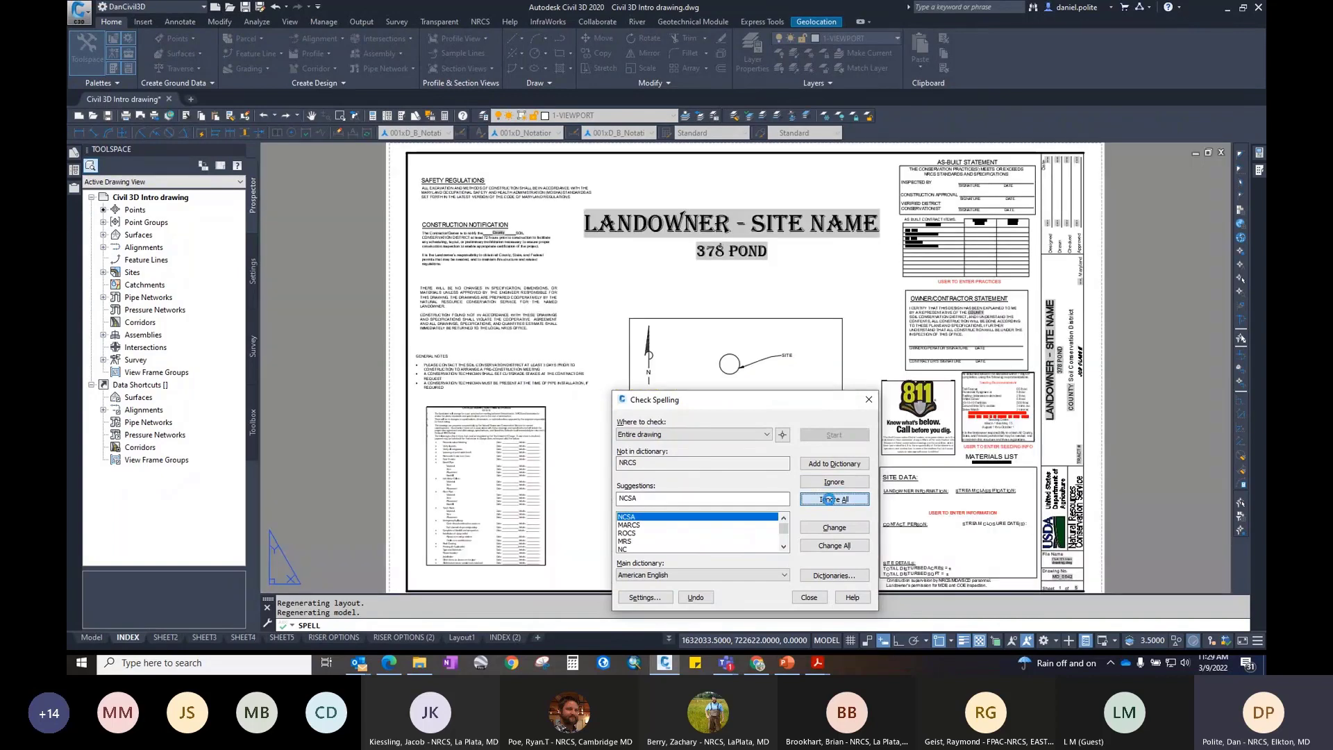
{"action": "left_click", "coordinate": [829, 499]}
{"action": "left_click", "coordinate": [829, 499]}
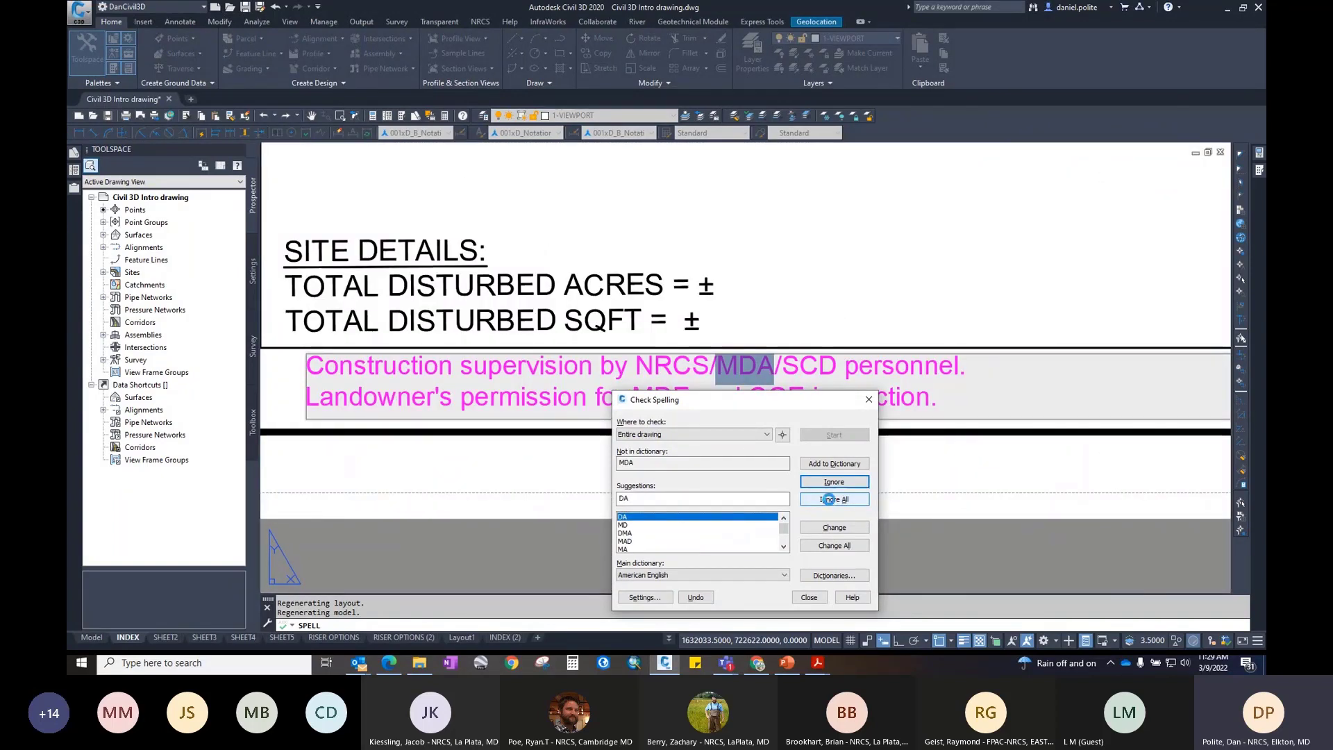
{"action": "left_click", "coordinate": [830, 501]}
{"action": "left_click", "coordinate": [830, 499]}
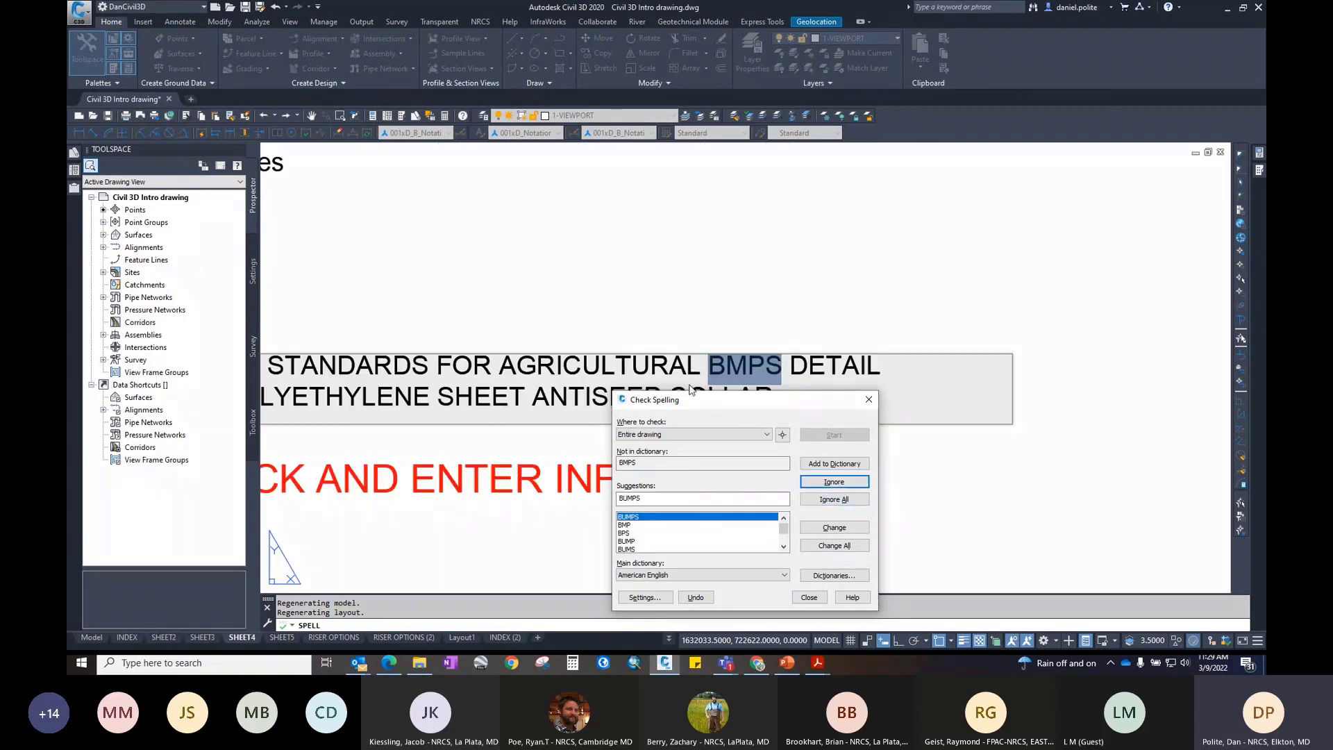
{"action": "left_click", "coordinate": [833, 498]}
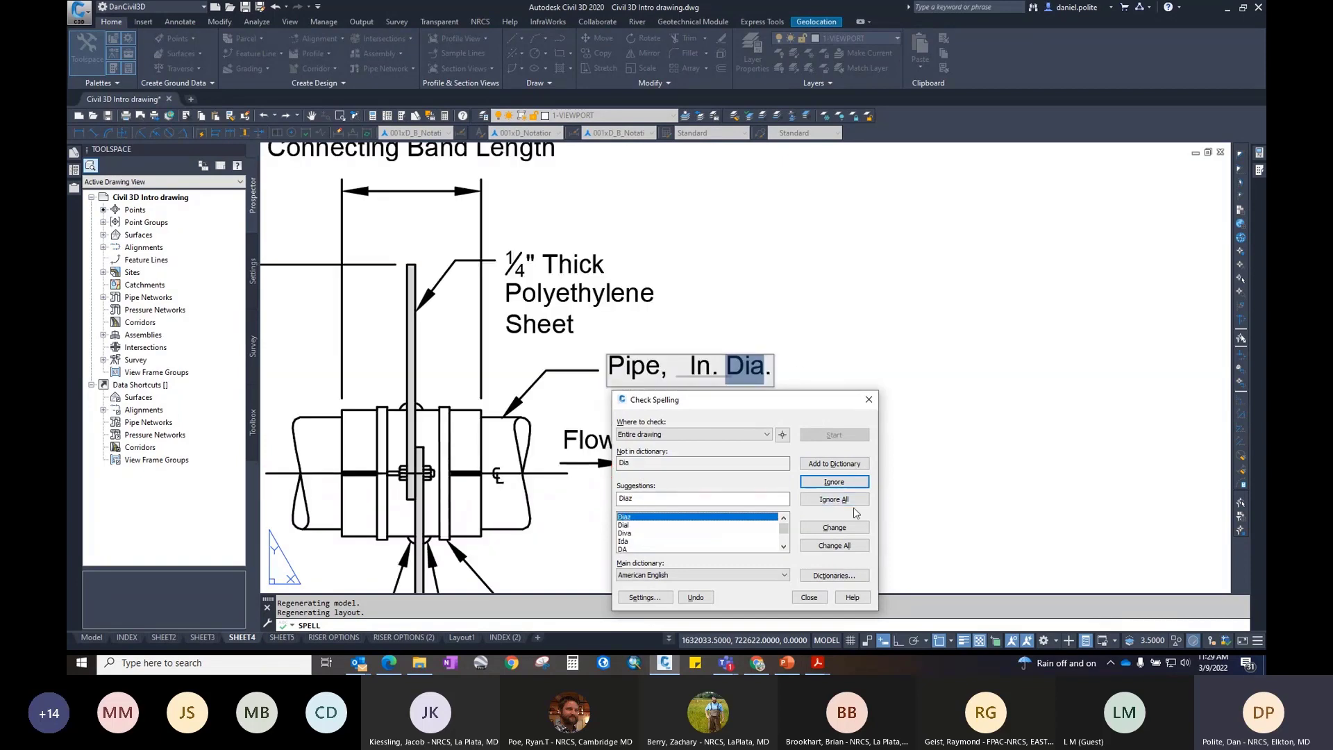
{"action": "left_click", "coordinate": [841, 501]}
{"action": "left_click", "coordinate": [843, 501]}
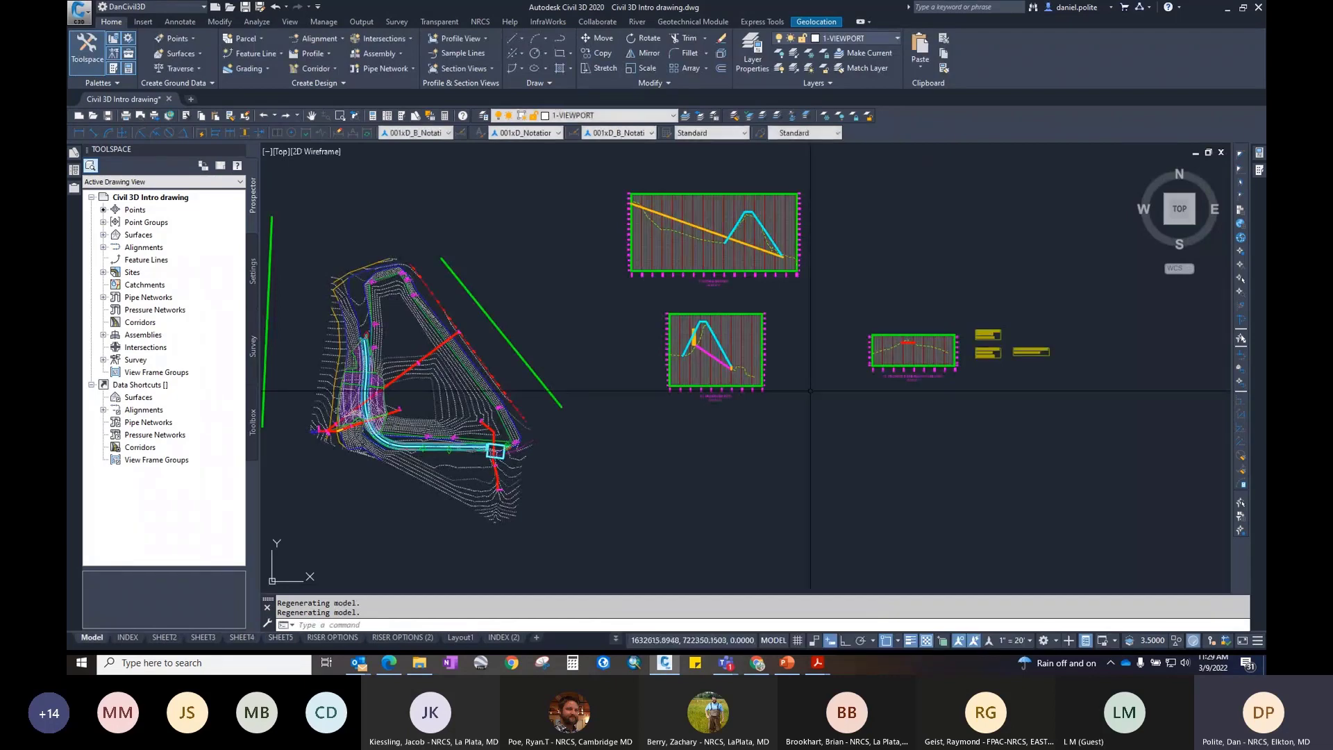
Step: Switch the cursor coordinate readout to Geographic and check latitude and longitude at different places over the site plan
{"action": "scroll", "coordinate": [810, 391], "scroll_direction": "down", "scroll_amount": 3}
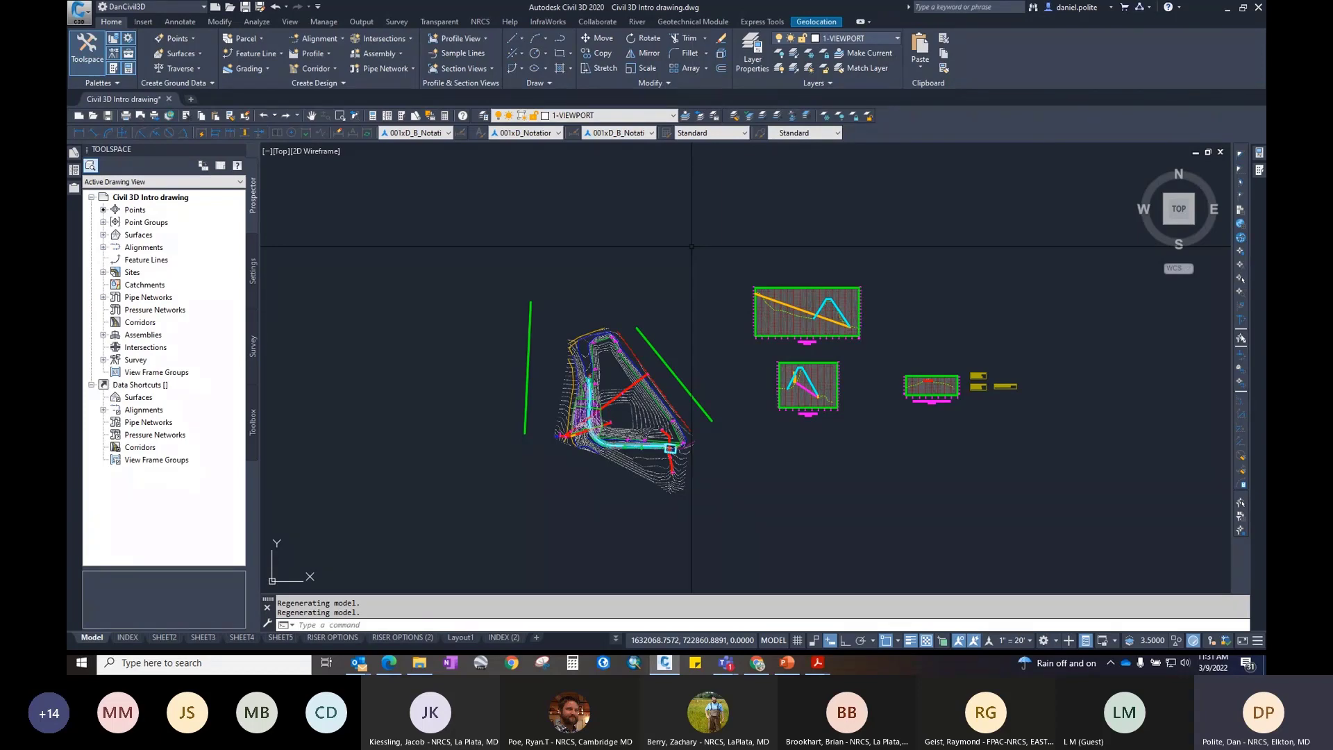
{"action": "left_click", "coordinate": [691, 246]}
{"action": "left_click", "coordinate": [719, 640]}
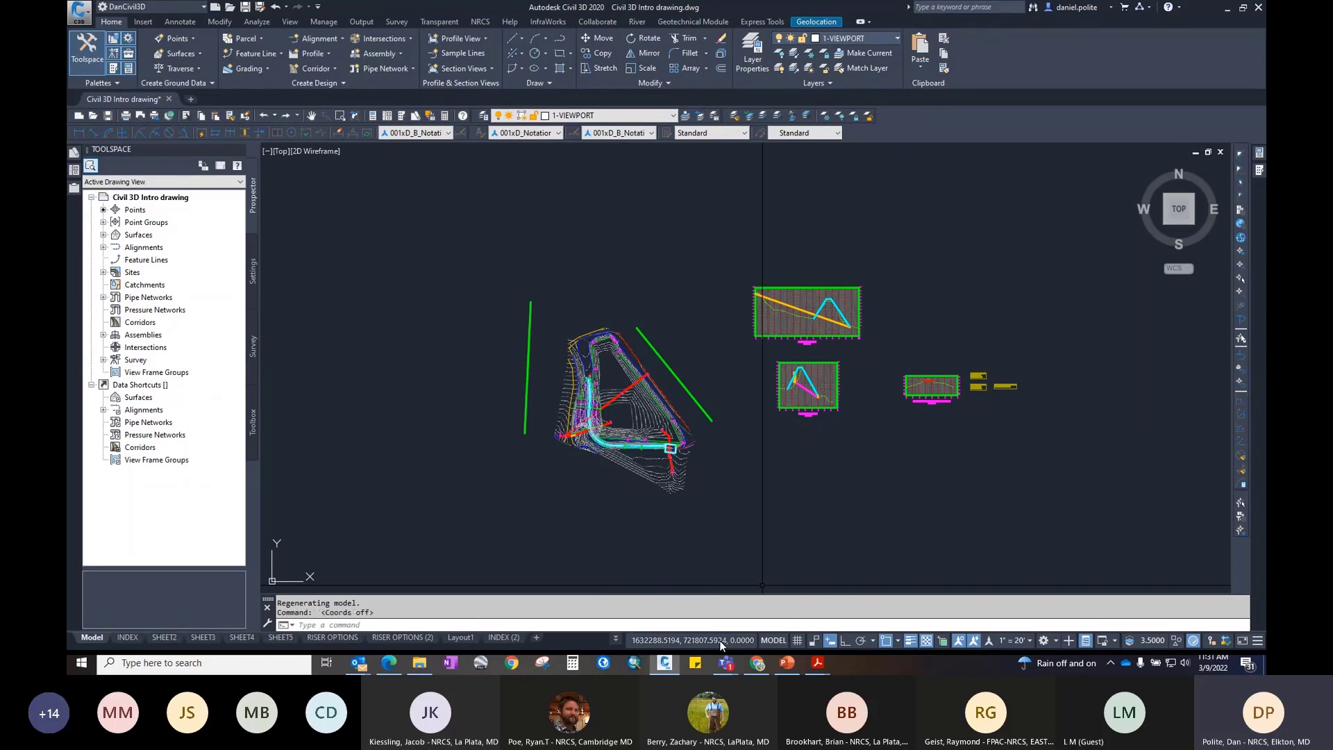
{"action": "right_click", "coordinate": [719, 640]}
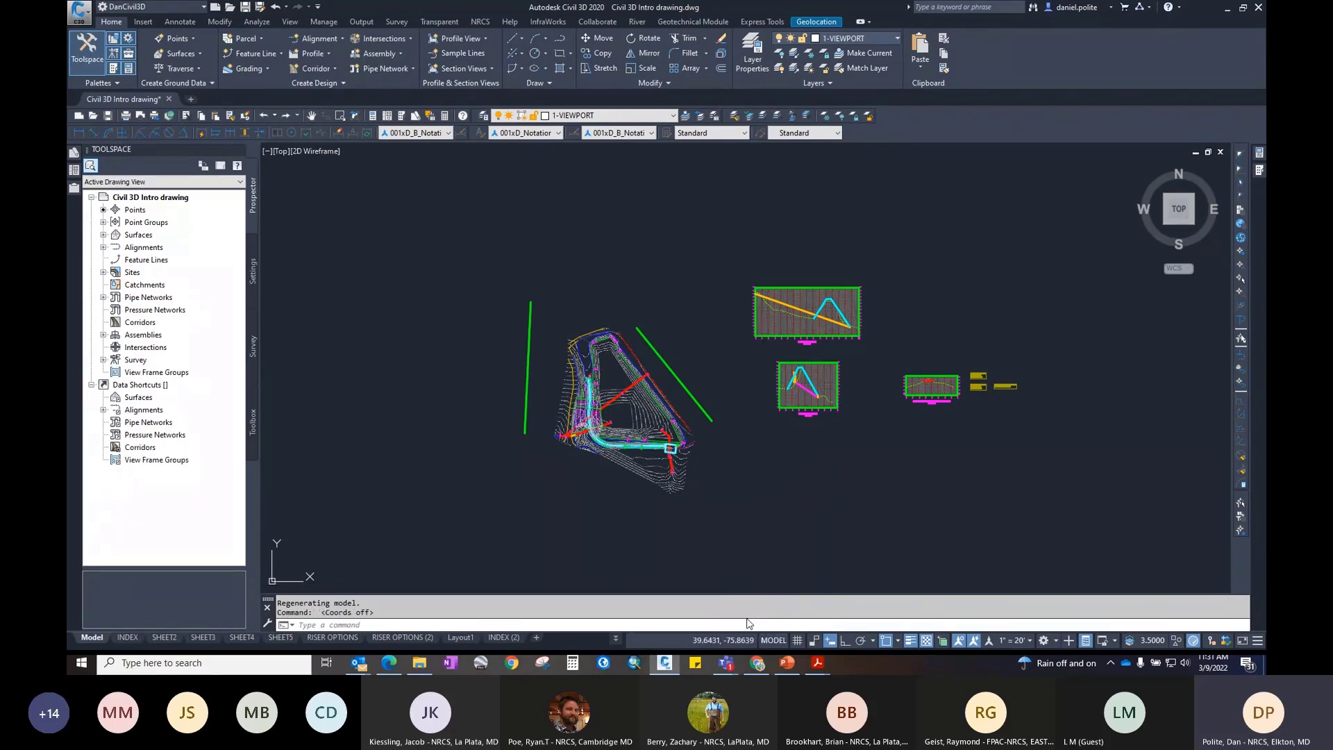
{"action": "left_click", "coordinate": [752, 617]}
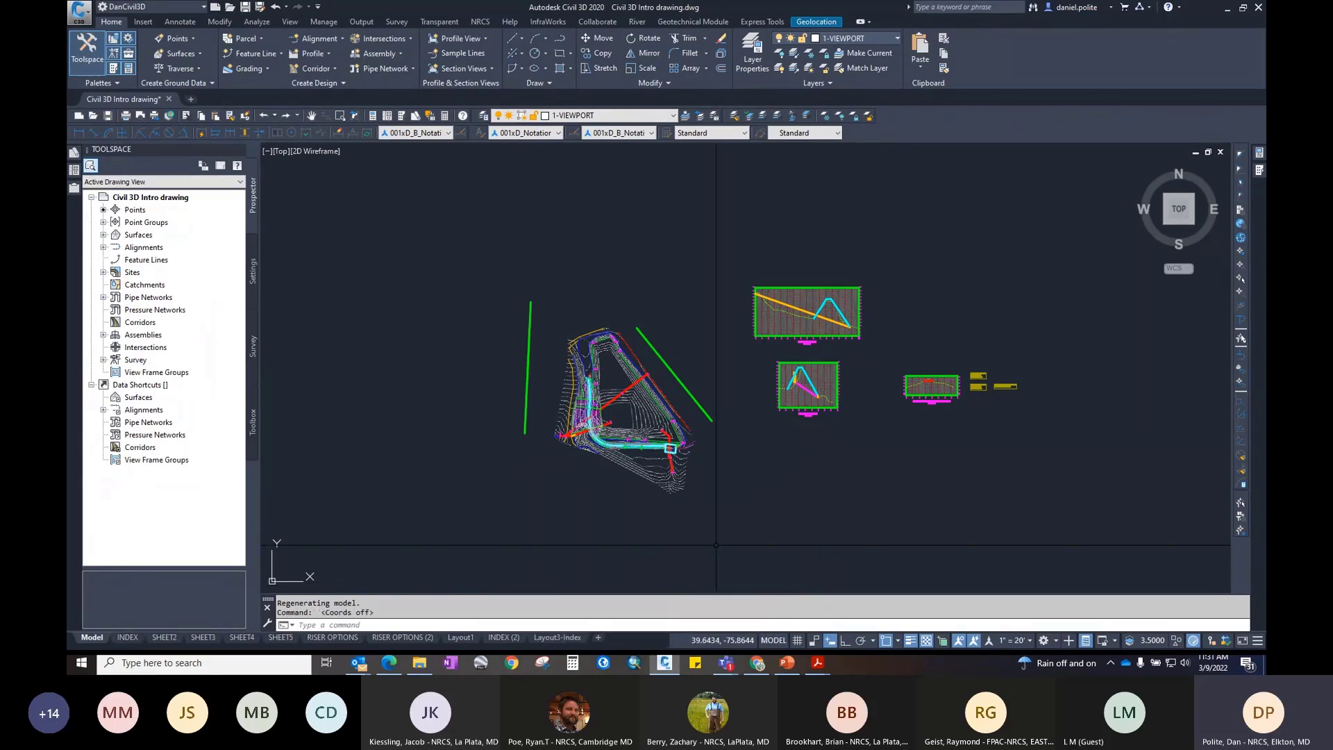
{"action": "scroll", "coordinate": [625, 401], "scroll_direction": "up", "scroll_amount": 3}
{"action": "scroll", "coordinate": [623, 404], "scroll_direction": "up", "scroll_amount": 3}
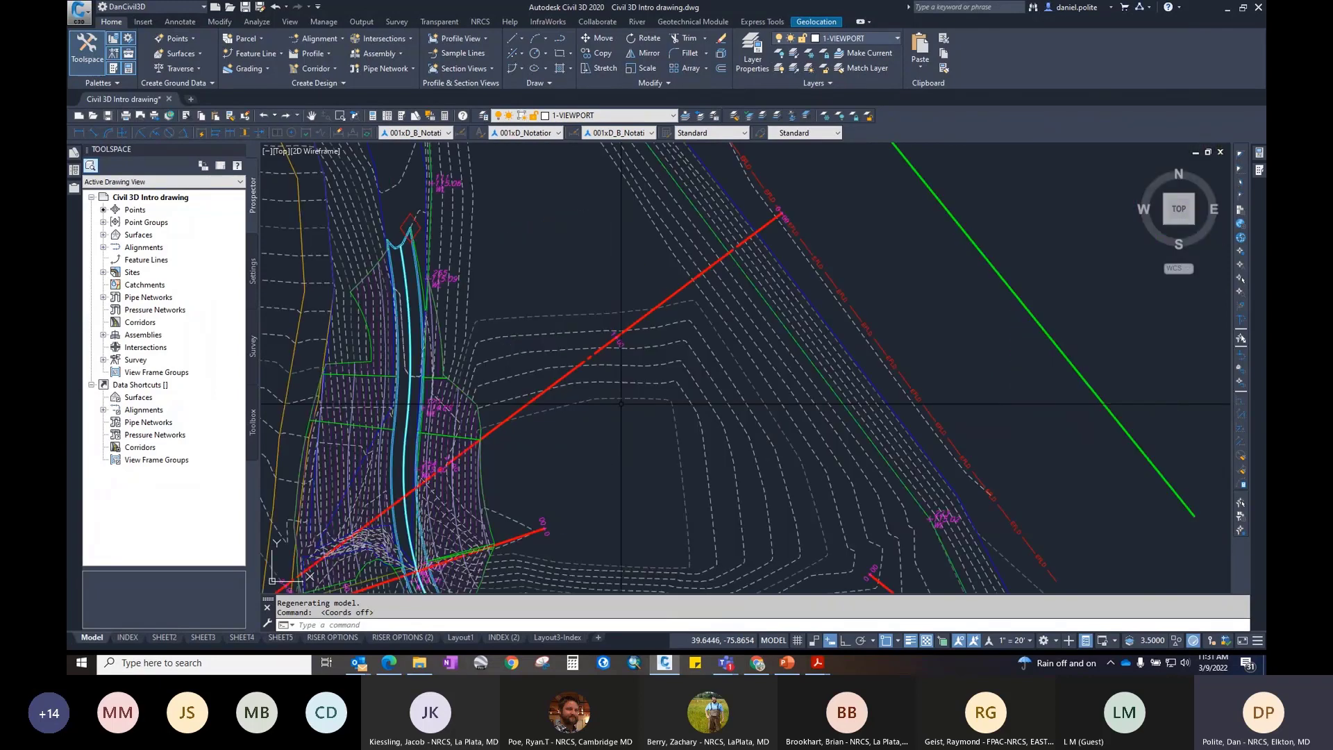
{"action": "left_click", "coordinate": [660, 451]}
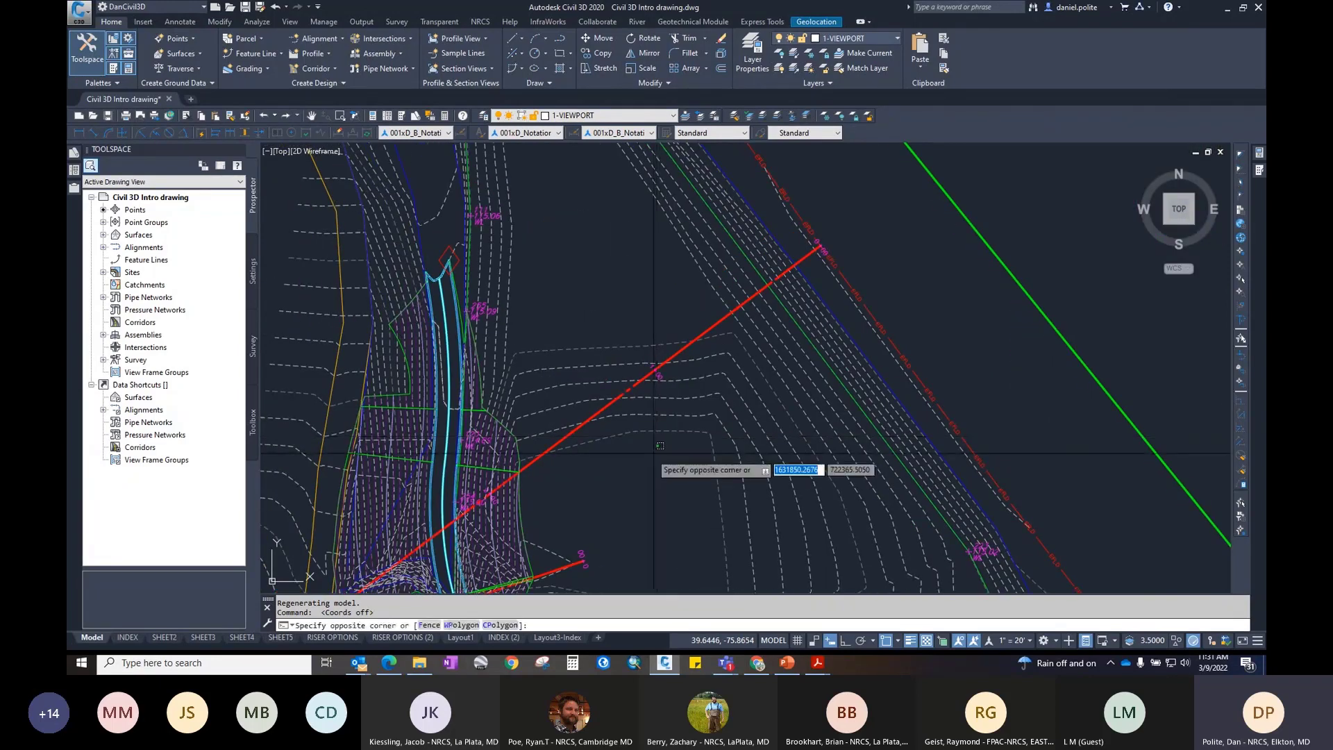
{"action": "scroll", "coordinate": [667, 479], "scroll_direction": "down", "scroll_amount": 5}
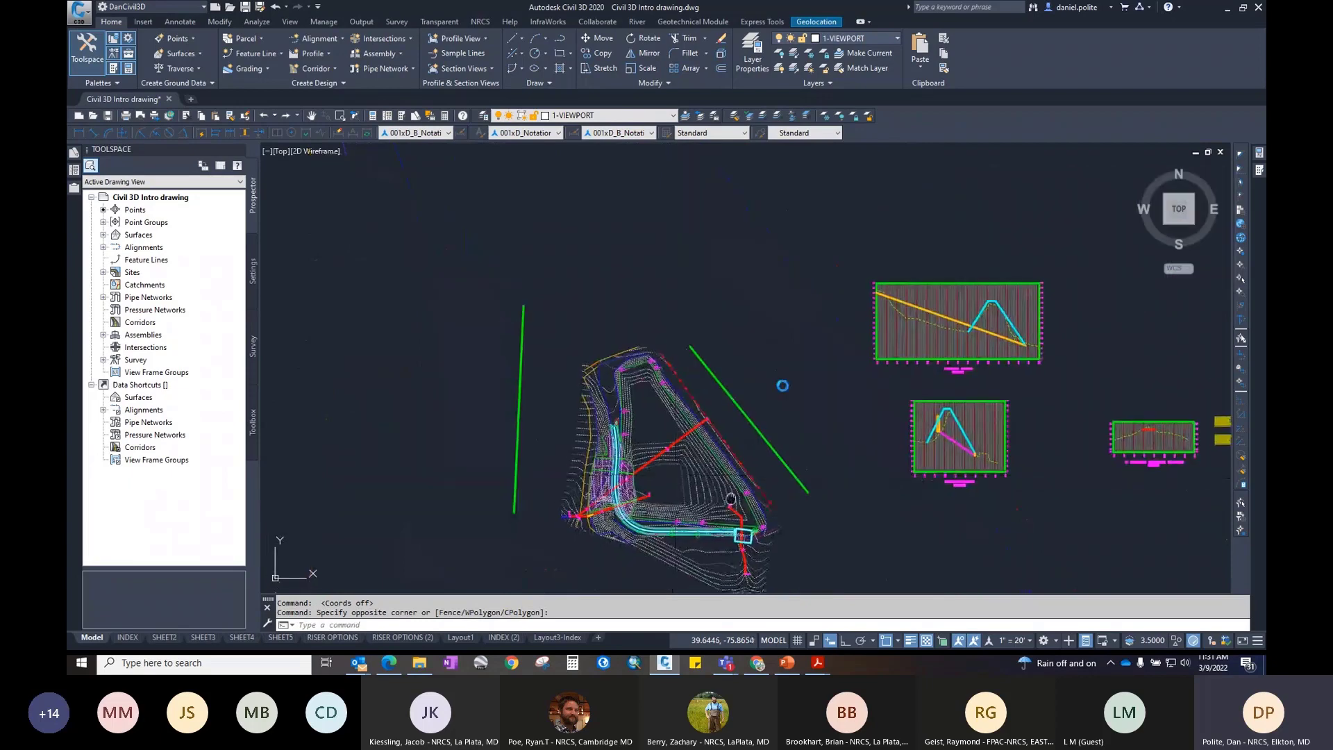
{"action": "scroll", "coordinate": [779, 384], "scroll_direction": "up", "scroll_amount": 3}
{"action": "scroll", "coordinate": [763, 399], "scroll_direction": "up", "scroll_amount": 2}
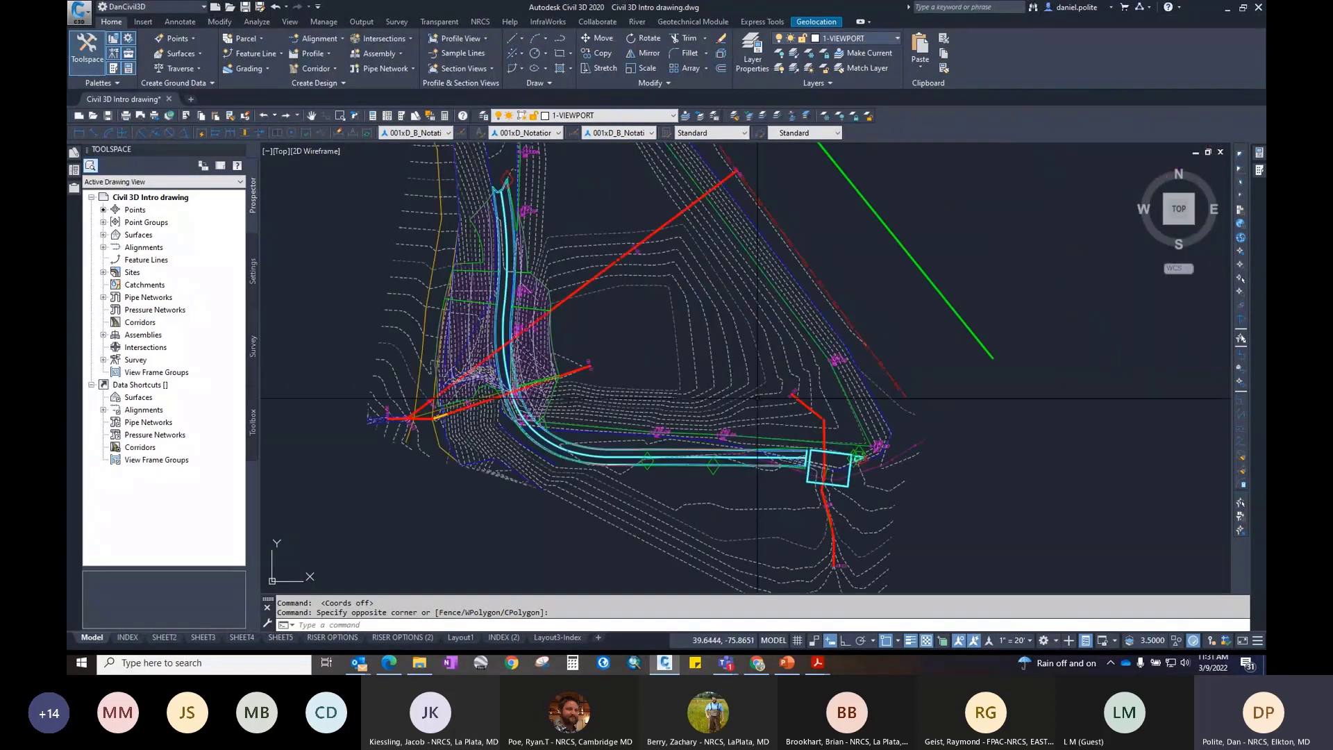
Step: Set the cursor coordinate readout to Absolute, and switch it to the Specific mode
{"action": "left_click", "coordinate": [740, 639]}
{"action": "right_click", "coordinate": [740, 638]}
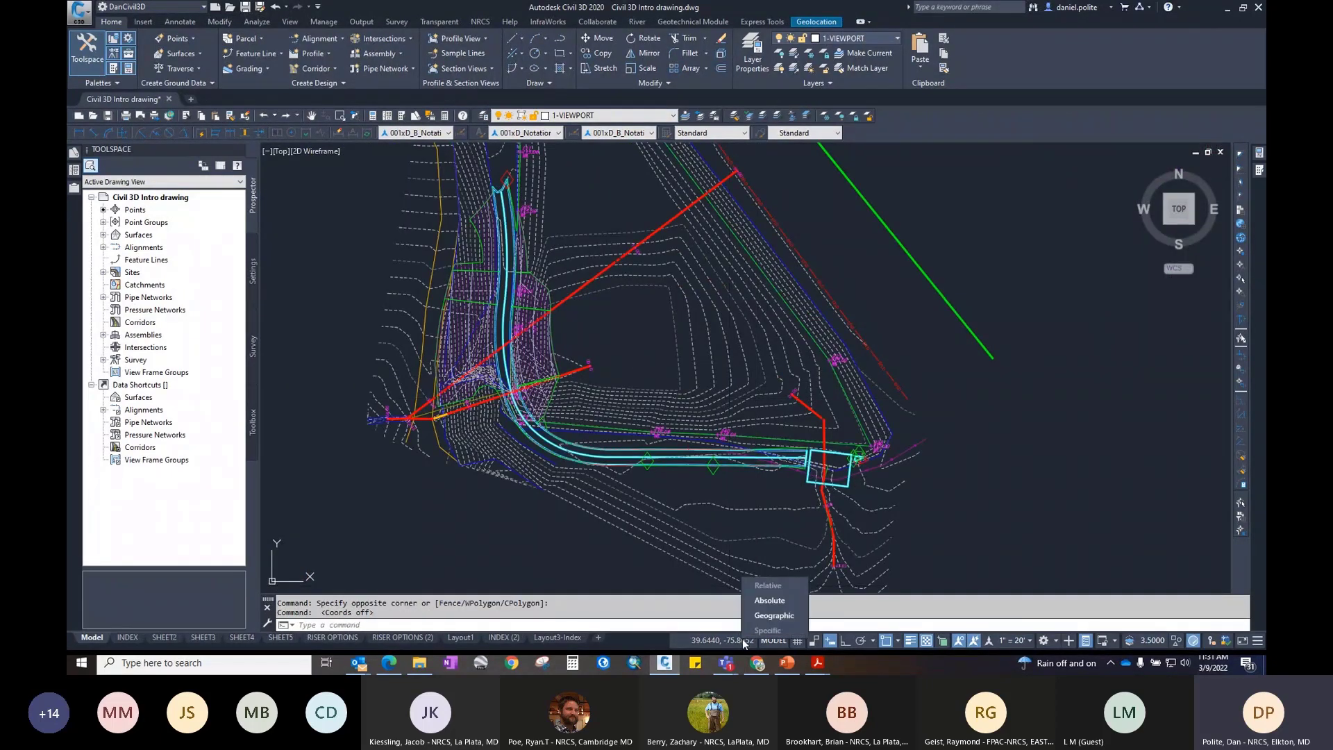
{"action": "left_click", "coordinate": [767, 602]}
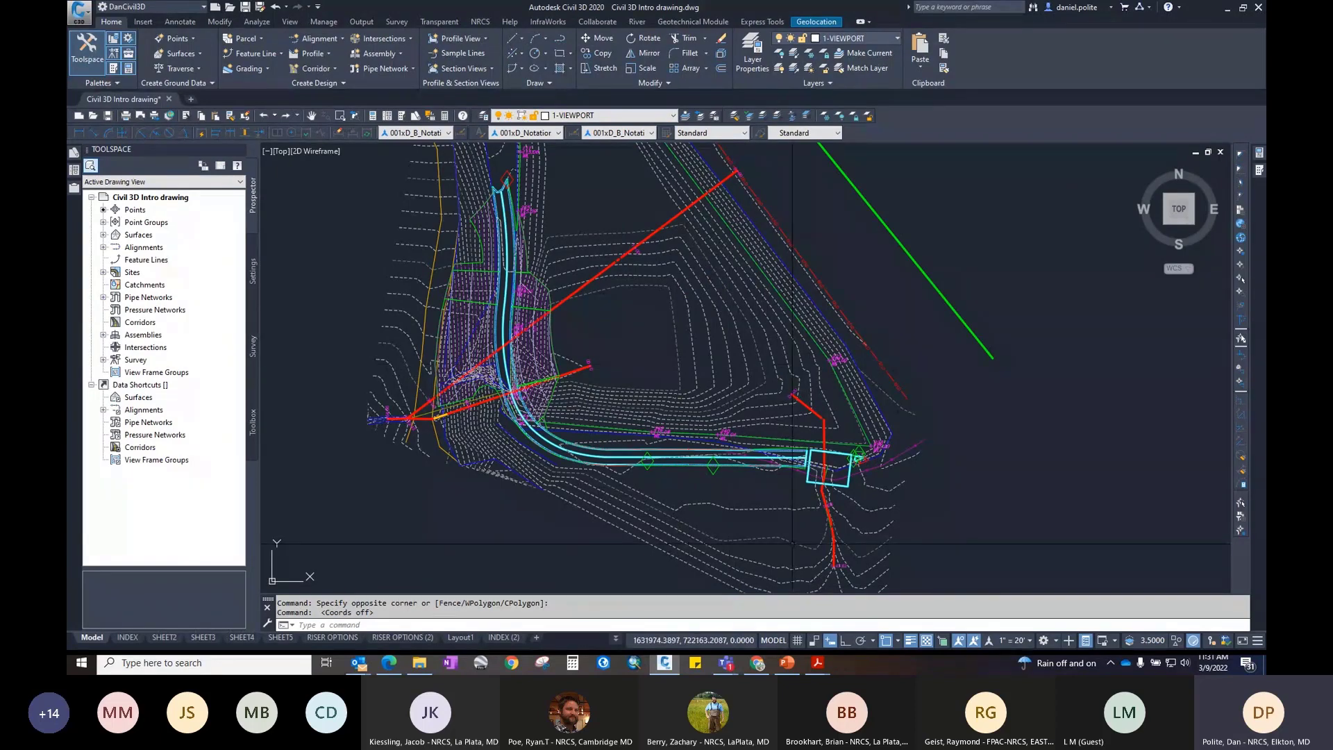
{"action": "right_click", "coordinate": [736, 637]}
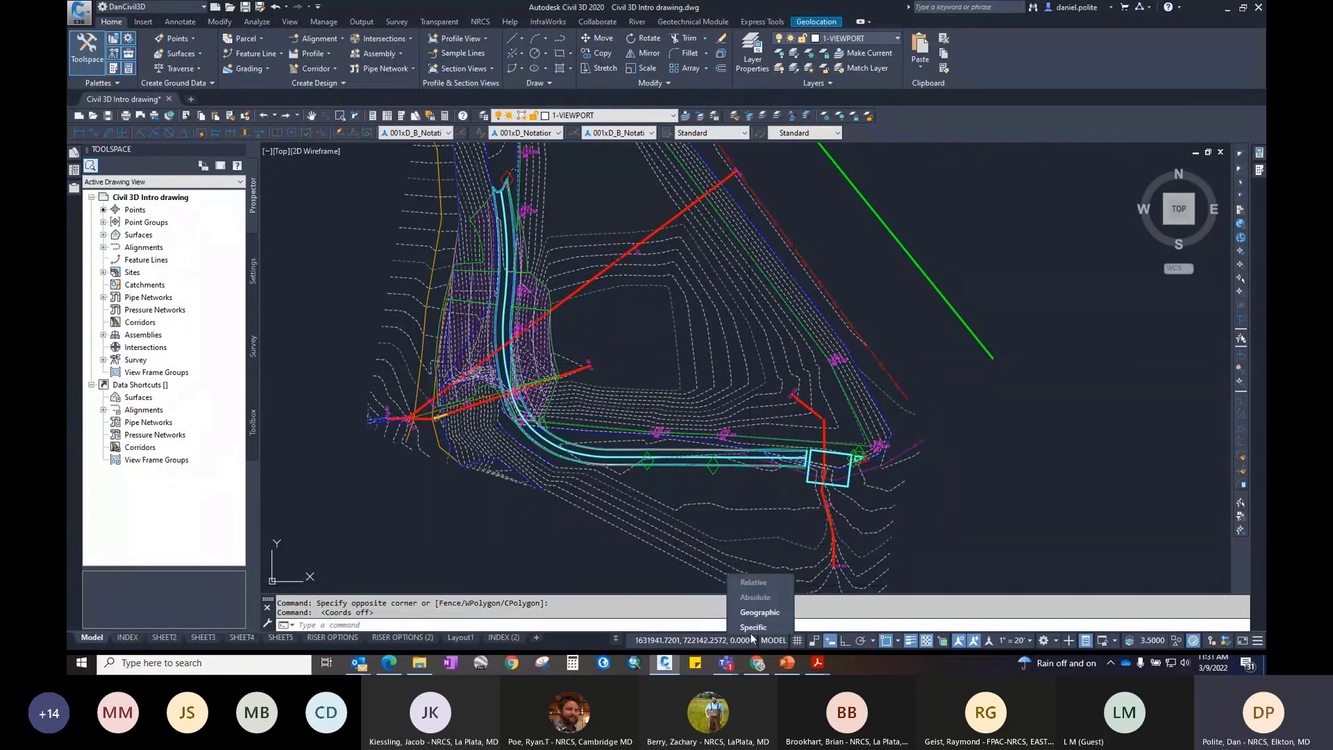
{"action": "left_click", "coordinate": [752, 627]}
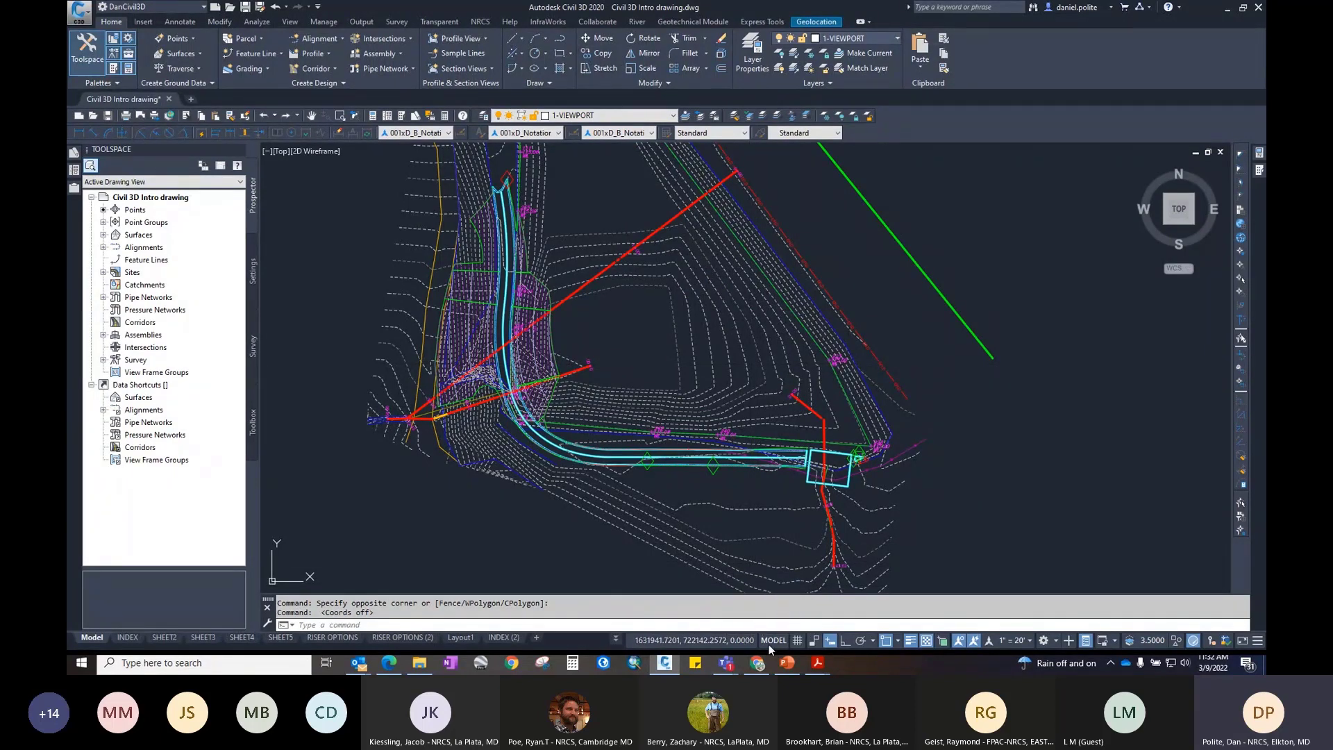
Step: Switch the workspace to Civil 3D
{"action": "double_click", "coordinate": [641, 357]}
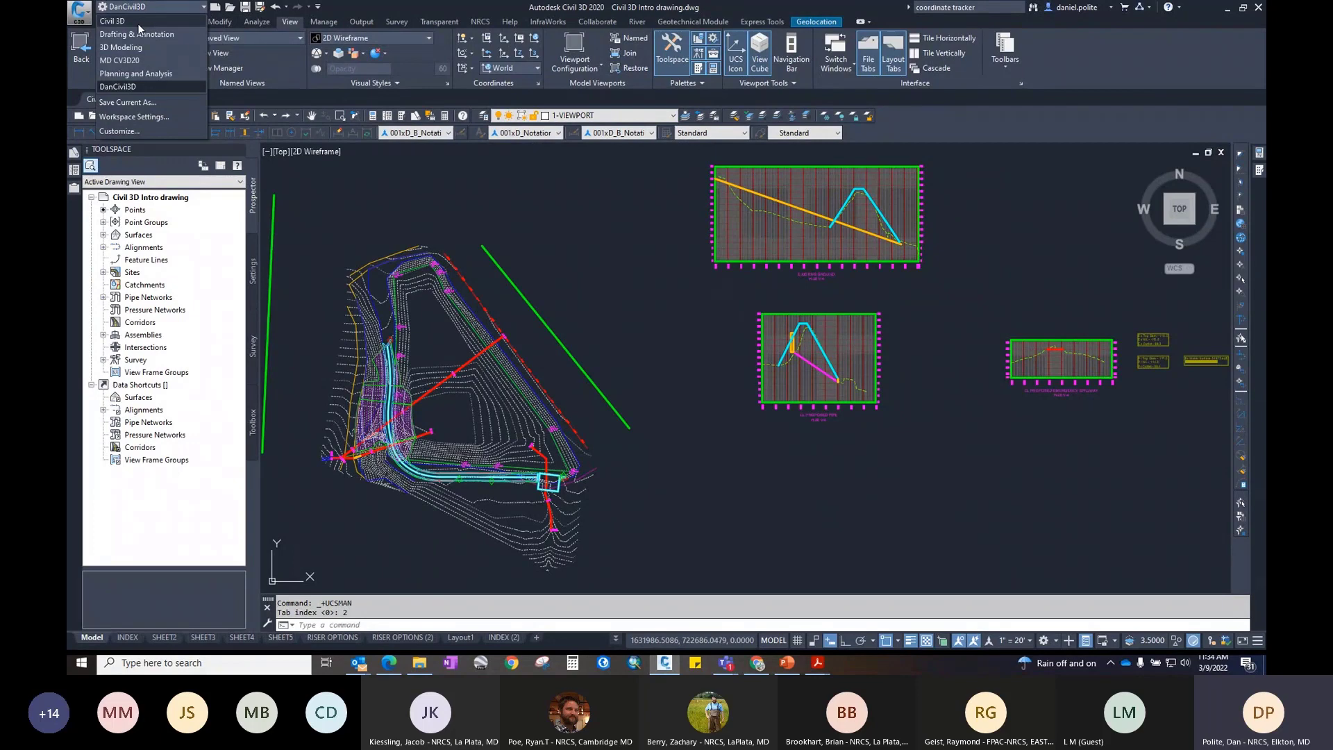
{"action": "left_click", "coordinate": [139, 23]}
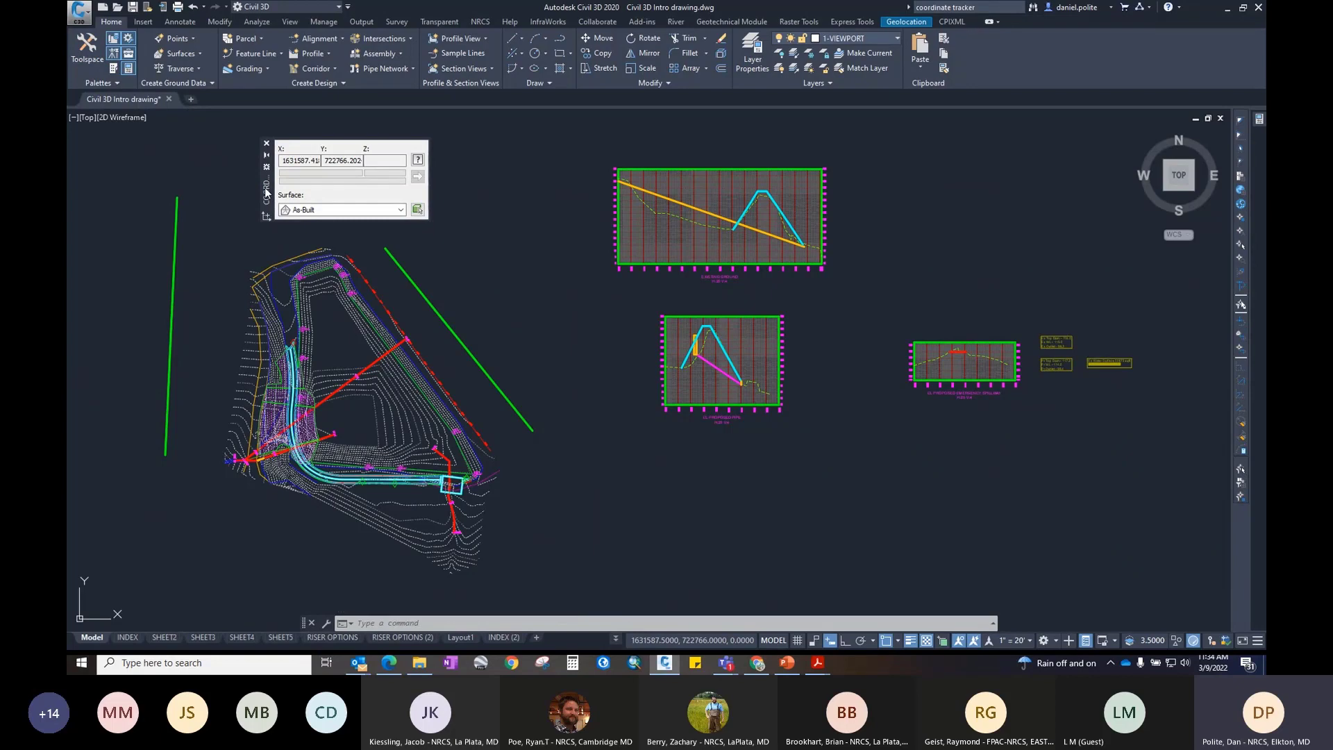
Step: Set the coordinate tracker's surface to Existing Ground
{"action": "right_click", "coordinate": [266, 186]}
{"action": "left_click", "coordinate": [263, 179]}
{"action": "left_click", "coordinate": [400, 210]}
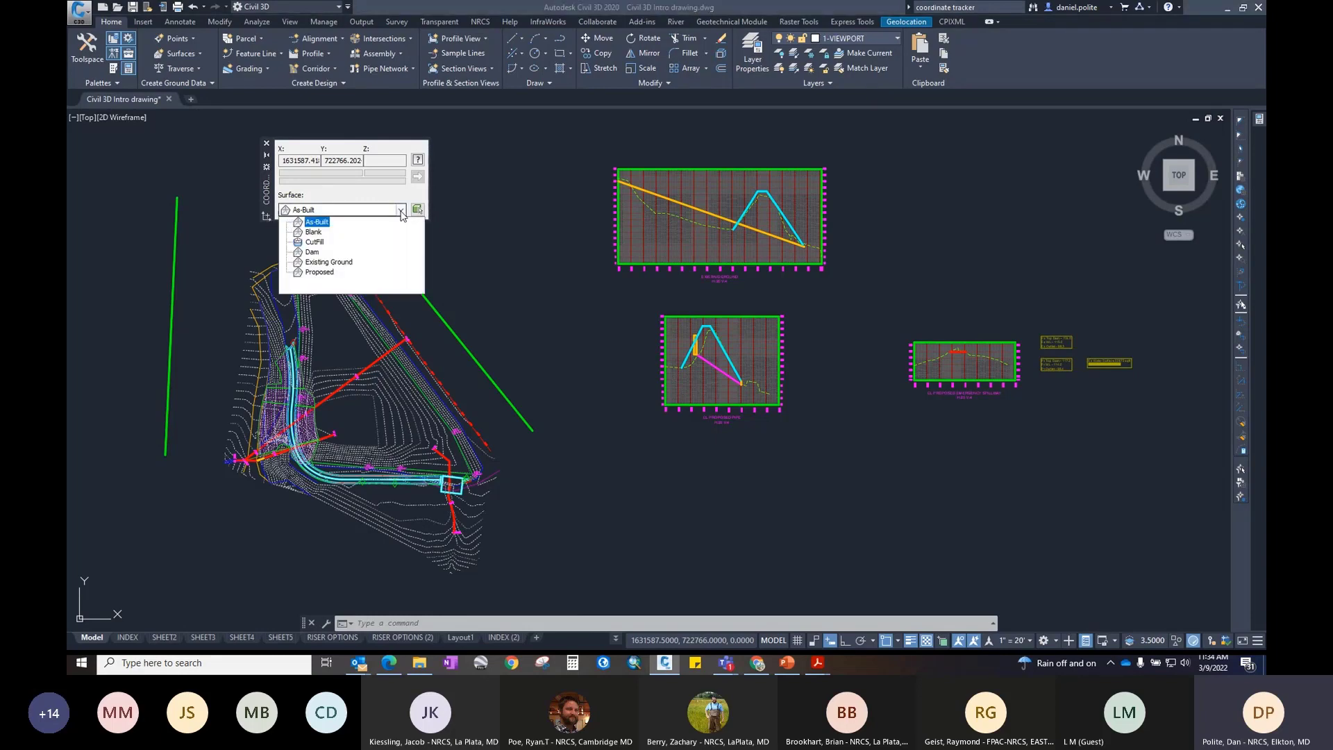
{"action": "left_click", "coordinate": [336, 263]}
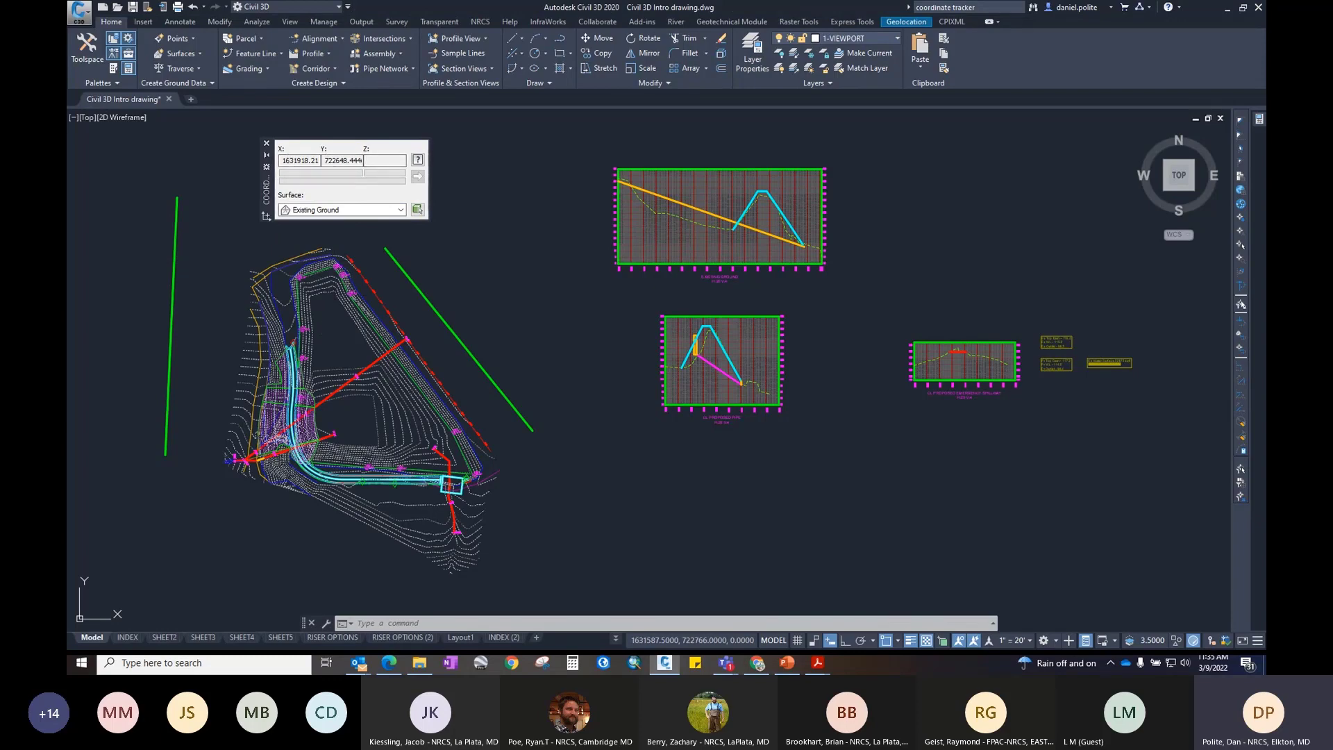
Step: Check the Existing Ground surface elevation at a point inside the embankment on the site plan
{"action": "scroll", "coordinate": [417, 330], "scroll_direction": "up", "scroll_amount": 6}
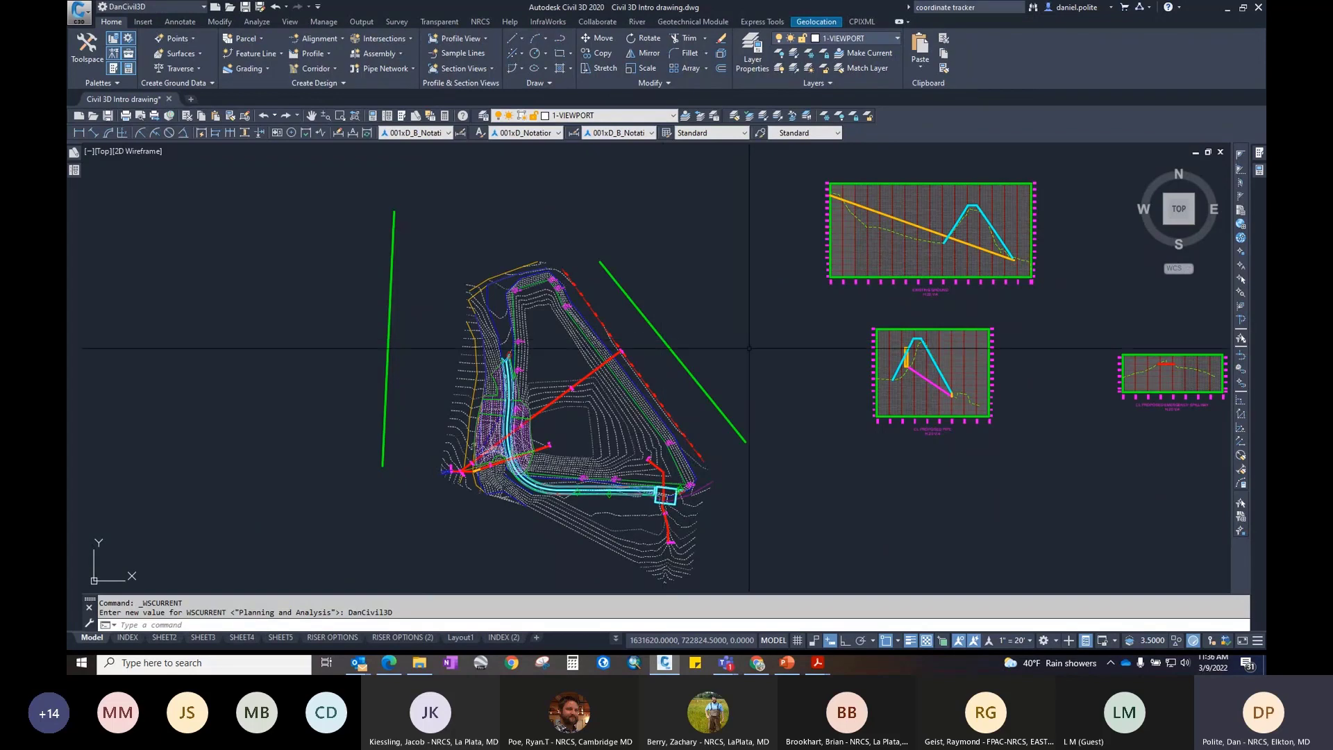
{"action": "middle_click_drag", "start_coordinate": [672, 340], "coordinate": [803, 233]}
{"action": "scroll", "coordinate": [719, 293], "scroll_direction": "up", "scroll_amount": 4}
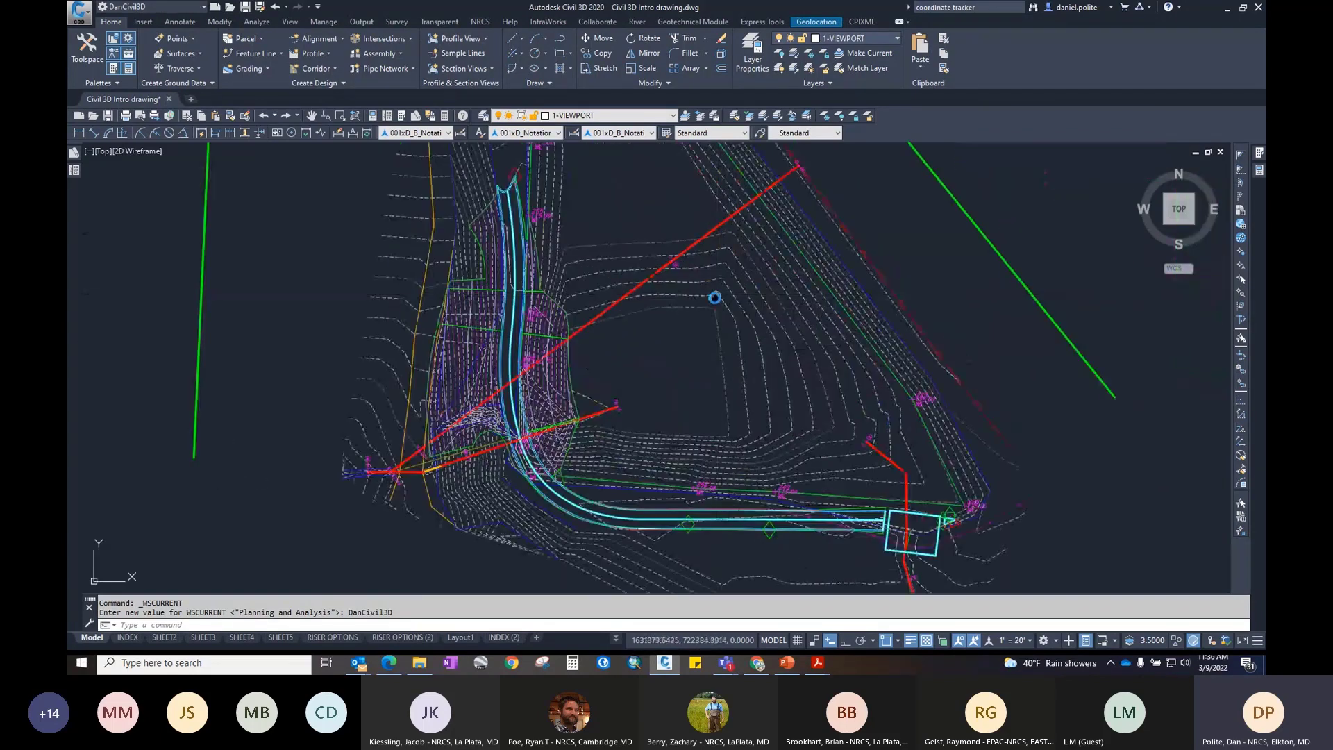
{"action": "middle_click_drag", "start_coordinate": [585, 251], "coordinate": [607, 314]}
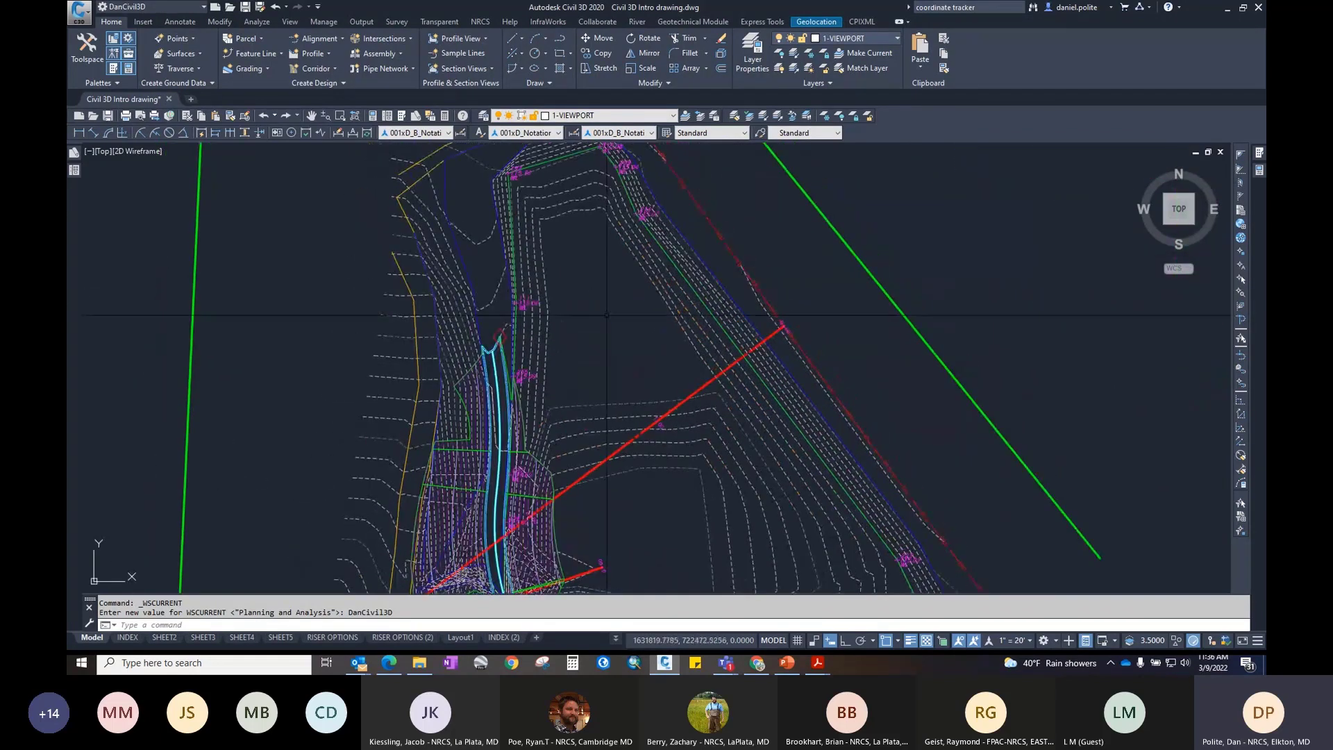
{"action": "mouse_move", "coordinate": [607, 315]}
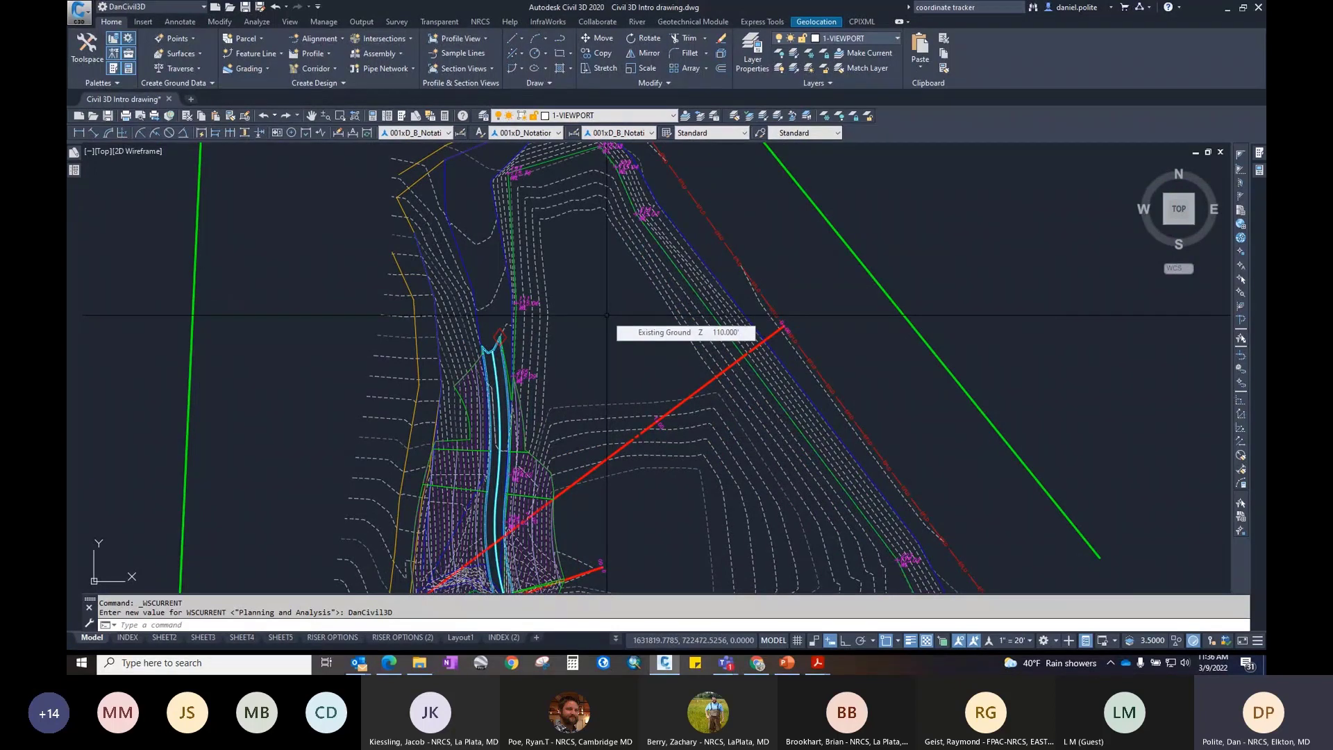